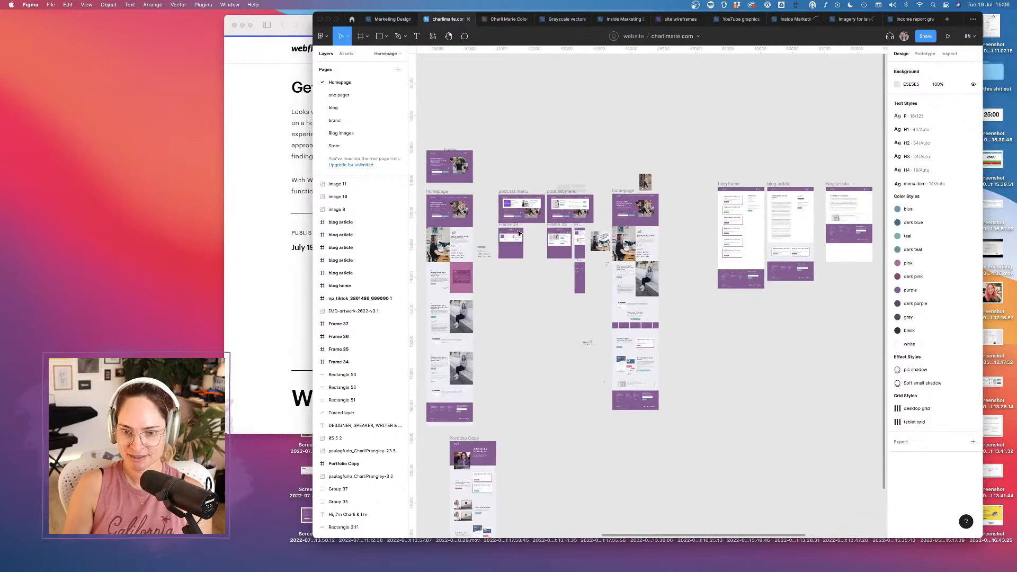
Review the homepage design in the charlimarie.com file from the hero section through to the footer
scroll(627, 203, "up", 10)
scroll(627, 203, "down", 6)
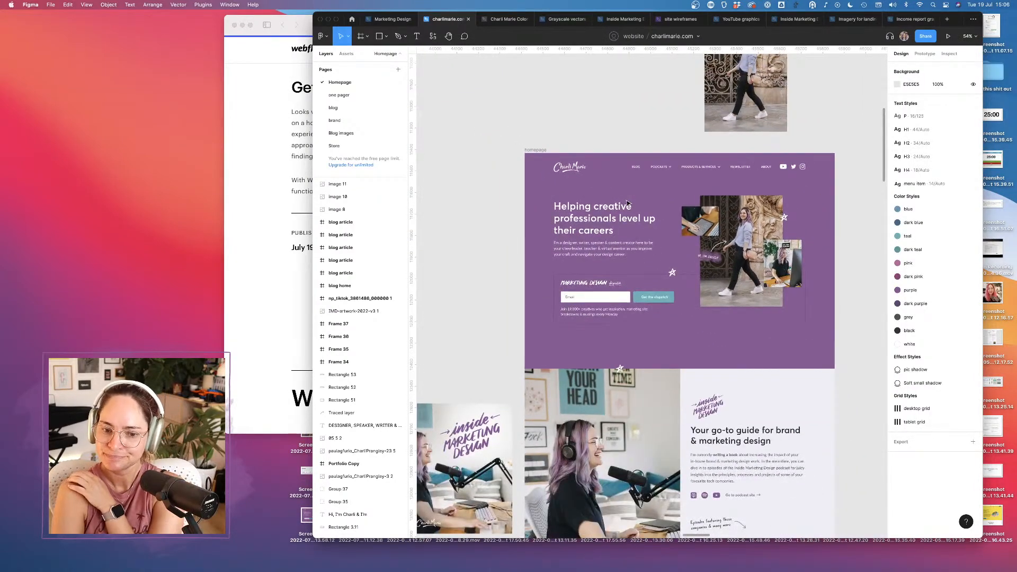
scroll(674, 294, "down", 4)
scroll(674, 295, "up", 4)
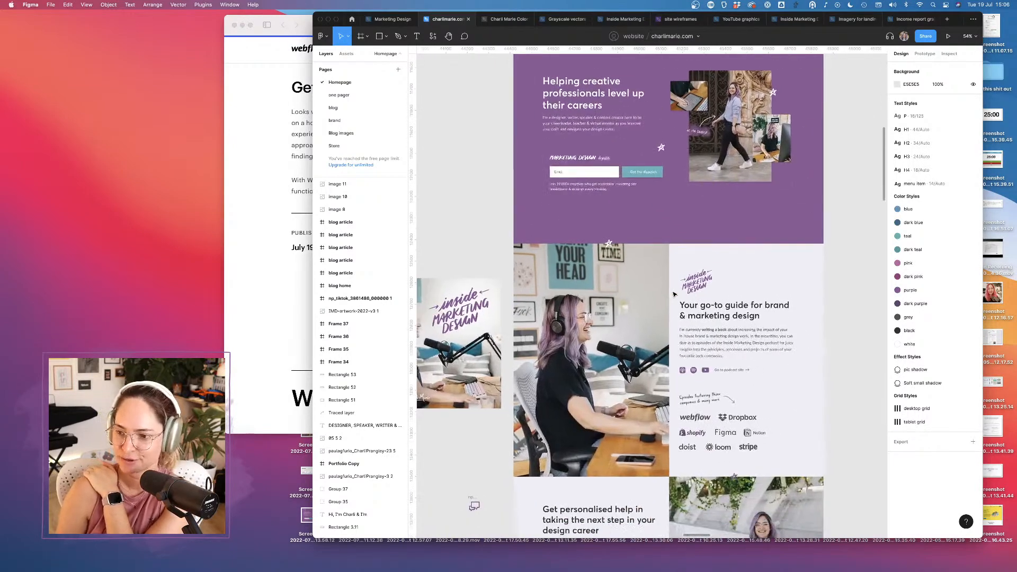
left_click(669, 289)
scroll(662, 281, "down", 13)
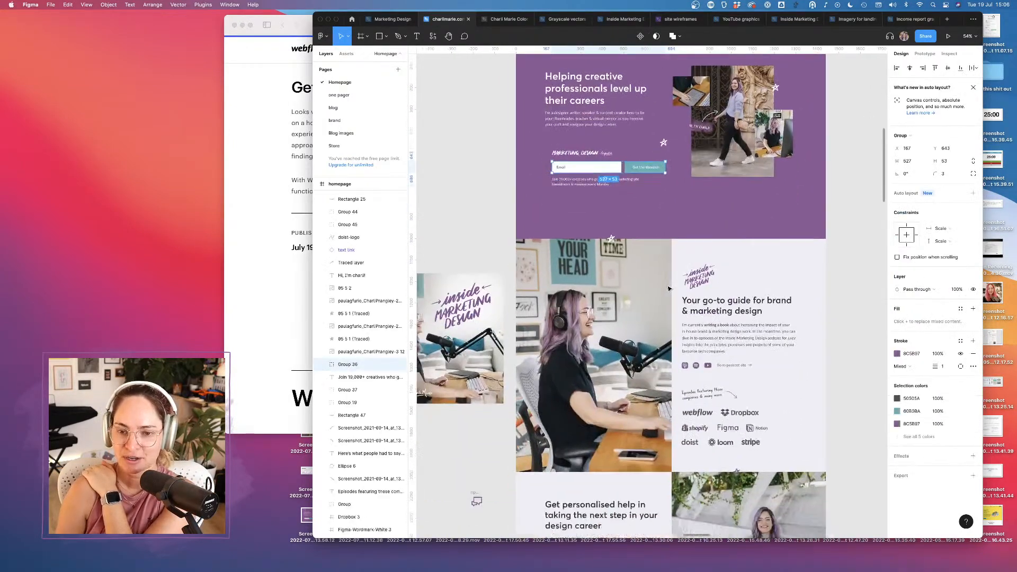
scroll(632, 249, "down", 20)
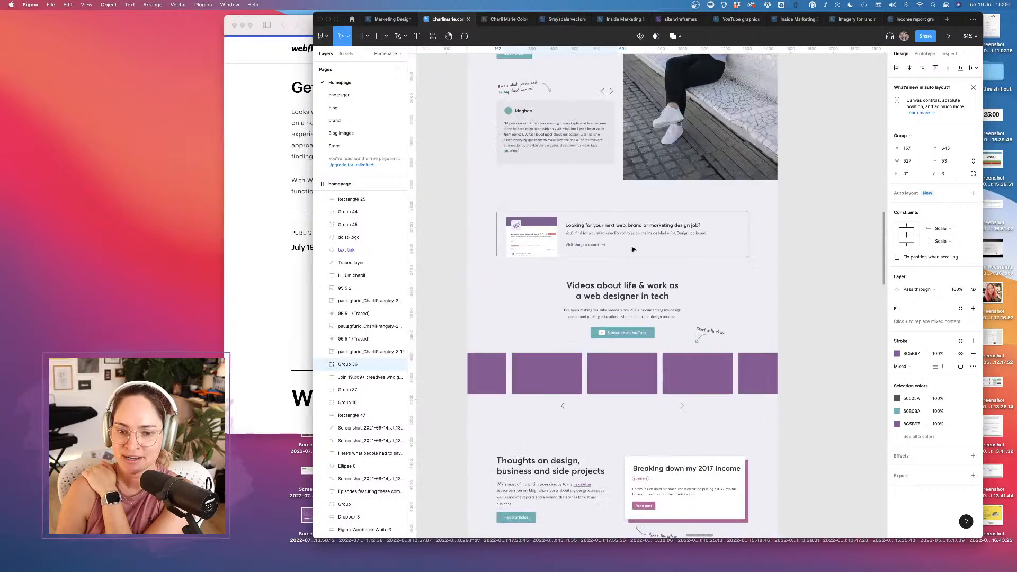
scroll(632, 249, "down", 5)
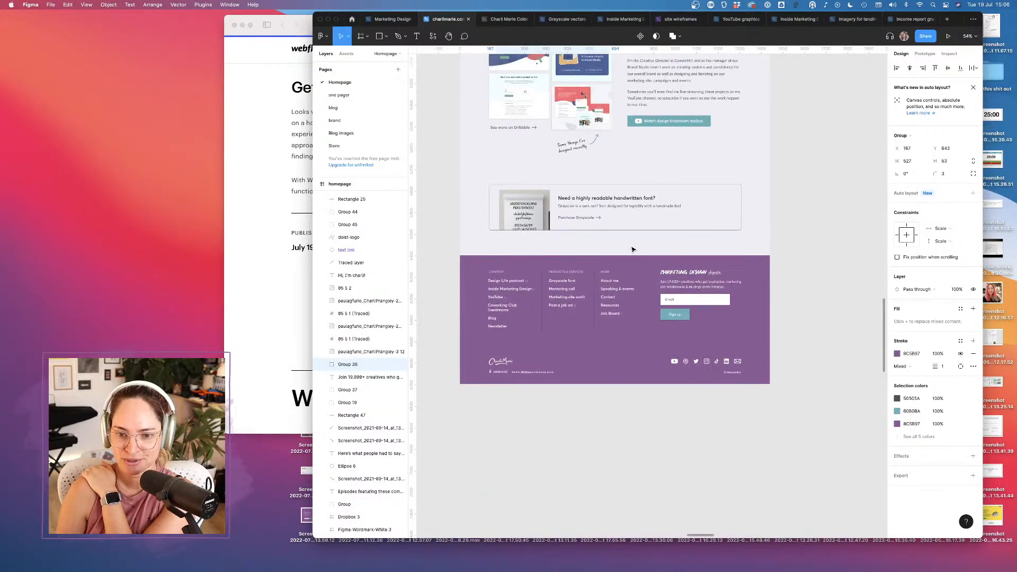
scroll(632, 249, "up", 20)
scroll(632, 249, "down", 20)
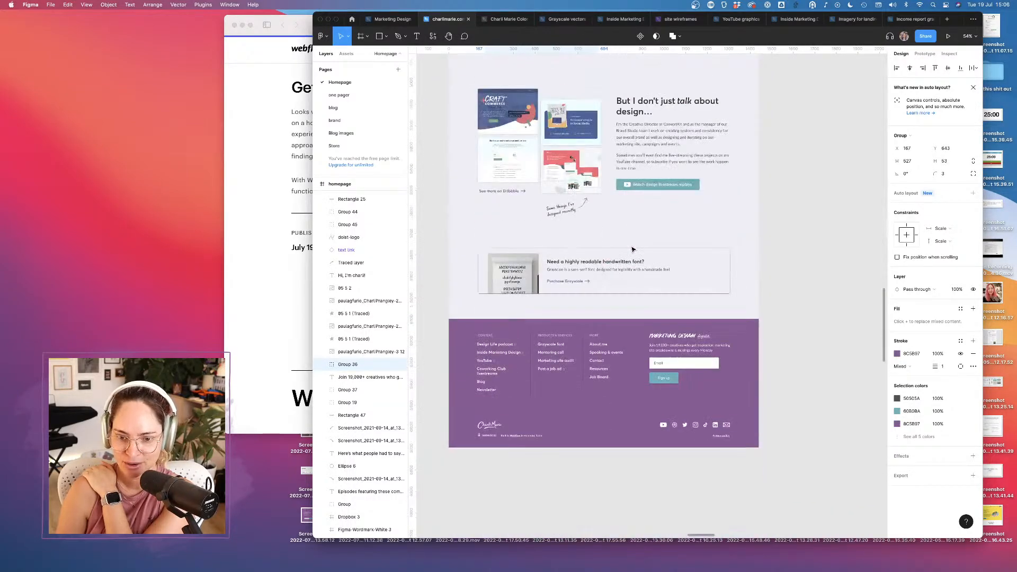
scroll(632, 249, "up", 20)
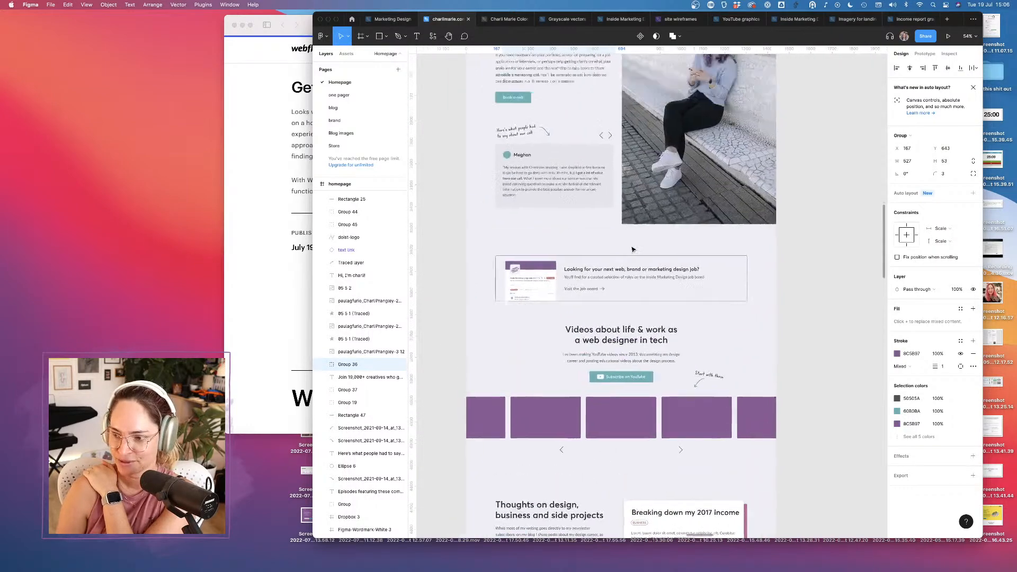
scroll(632, 249, "up", 10)
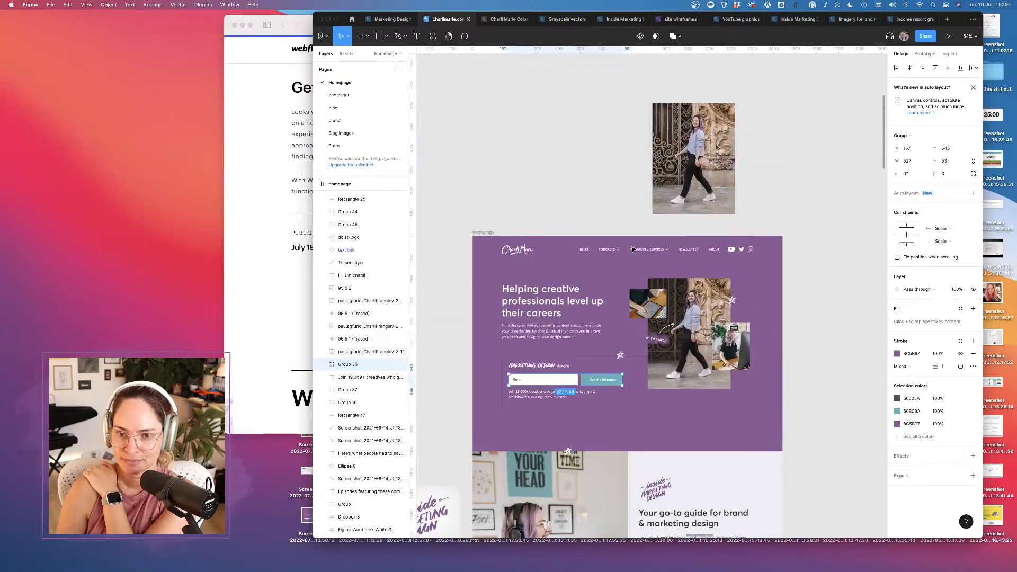
left_click(618, 220)
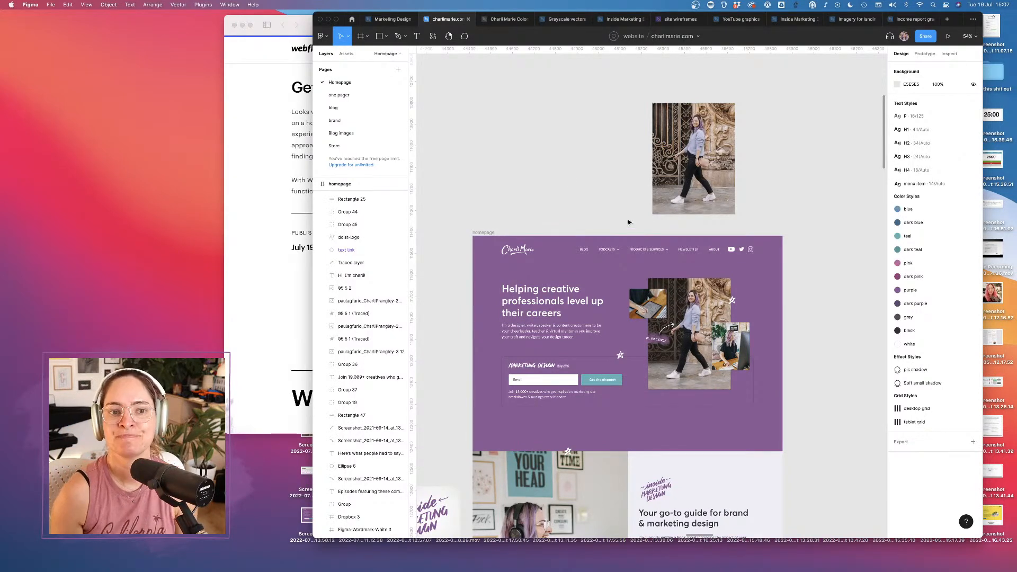
Switch to the Webflow dashboard in Safari and open the existing Charli Marie site in the Designer
key("super+Tab")
left_click_drag(731, 31, 662, 41)
left_click(692, 61)
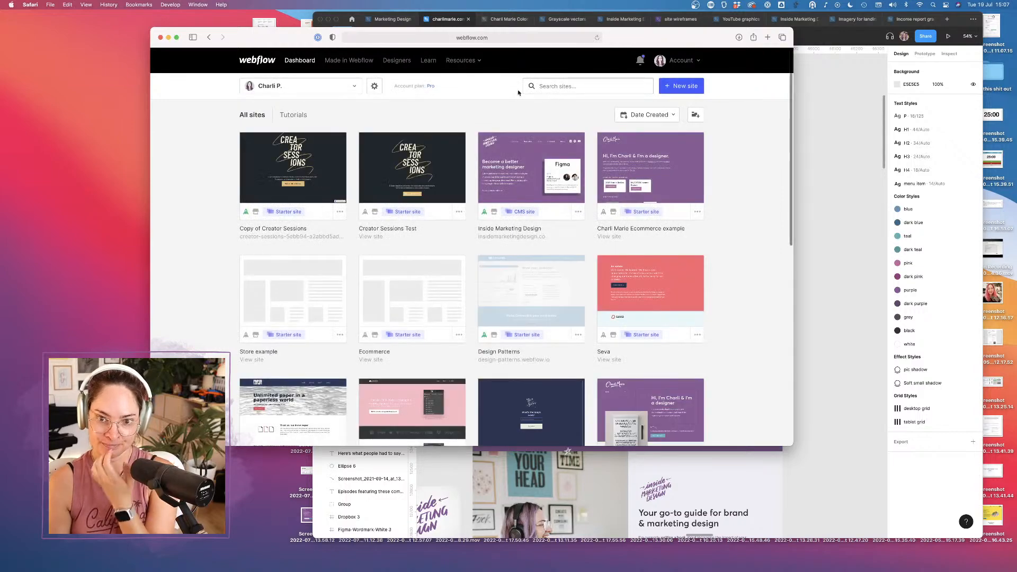
left_click_drag(653, 37, 535, 53)
scroll(600, 278, "down", 5)
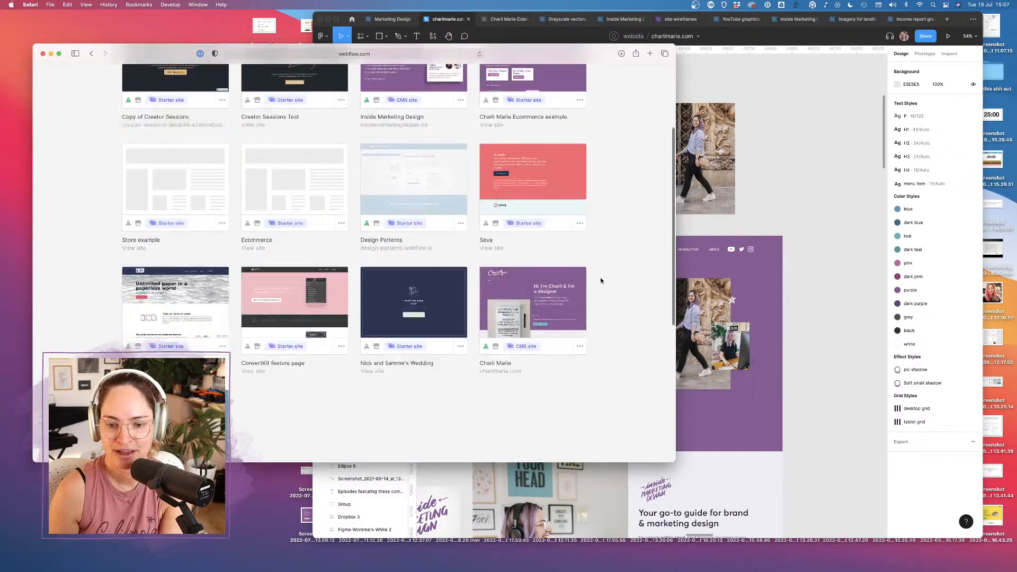
left_click(547, 207)
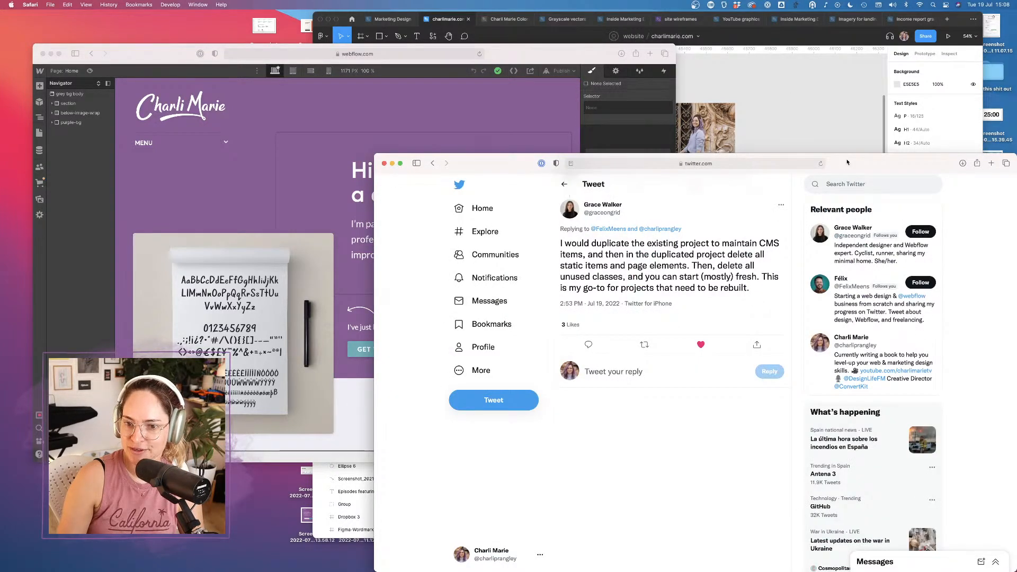
Open the Charli Marie site's project settings and close the Twitter window with the rebuild advice
left_click_drag(848, 162, 821, 109)
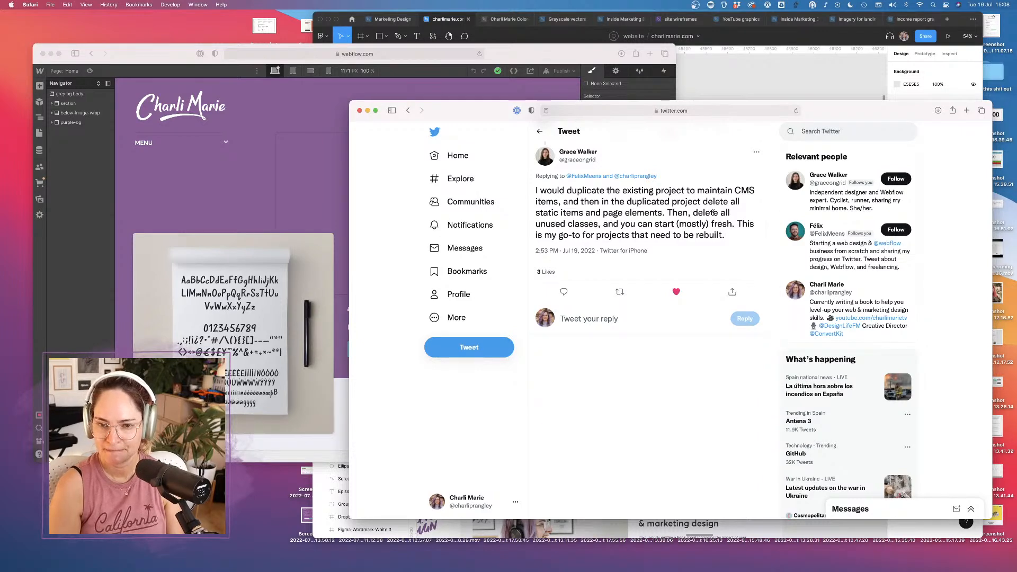
left_click(127, 112)
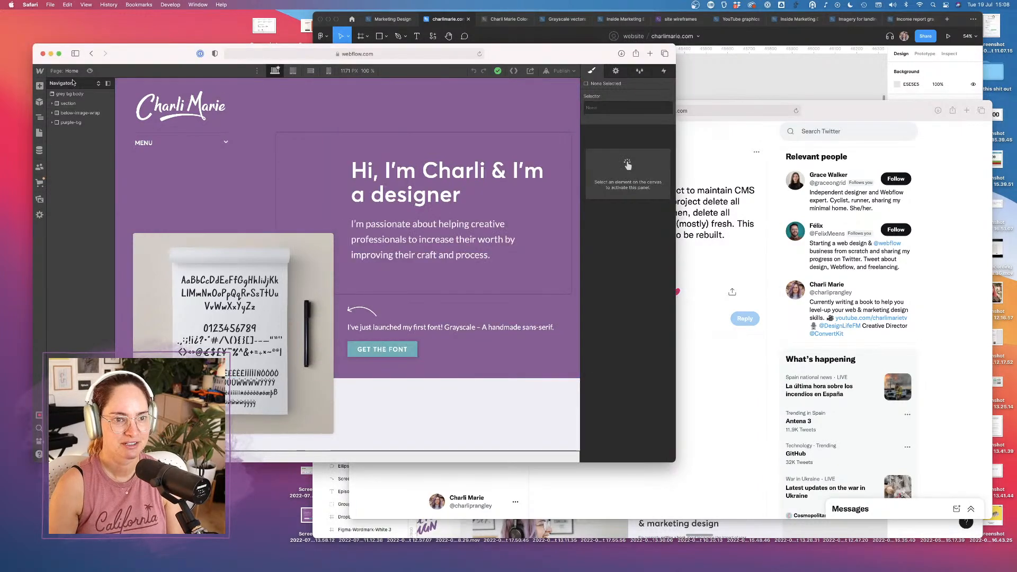
mouse_move(38, 74)
left_click(63, 92)
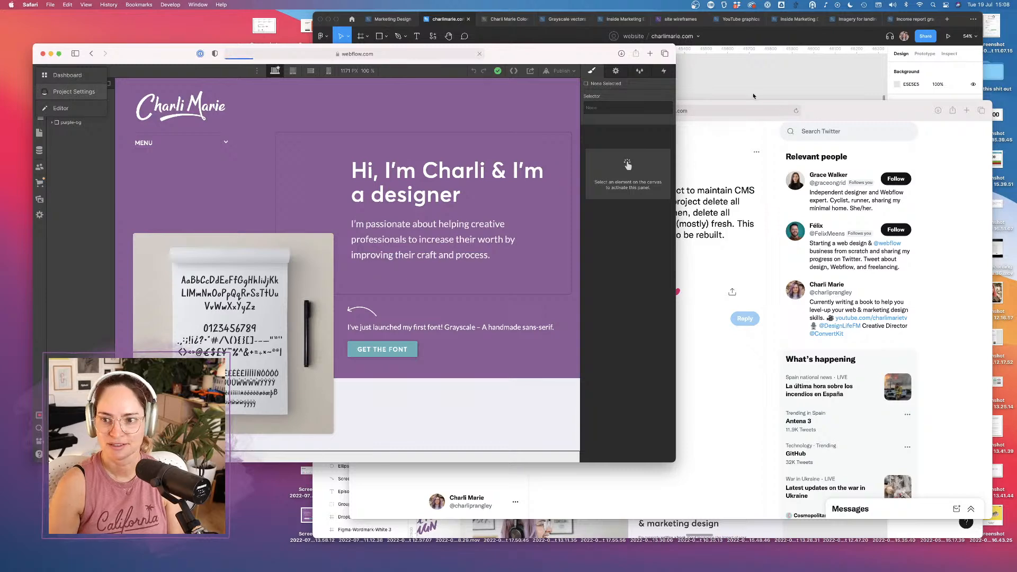
left_click(826, 105)
left_click(359, 111)
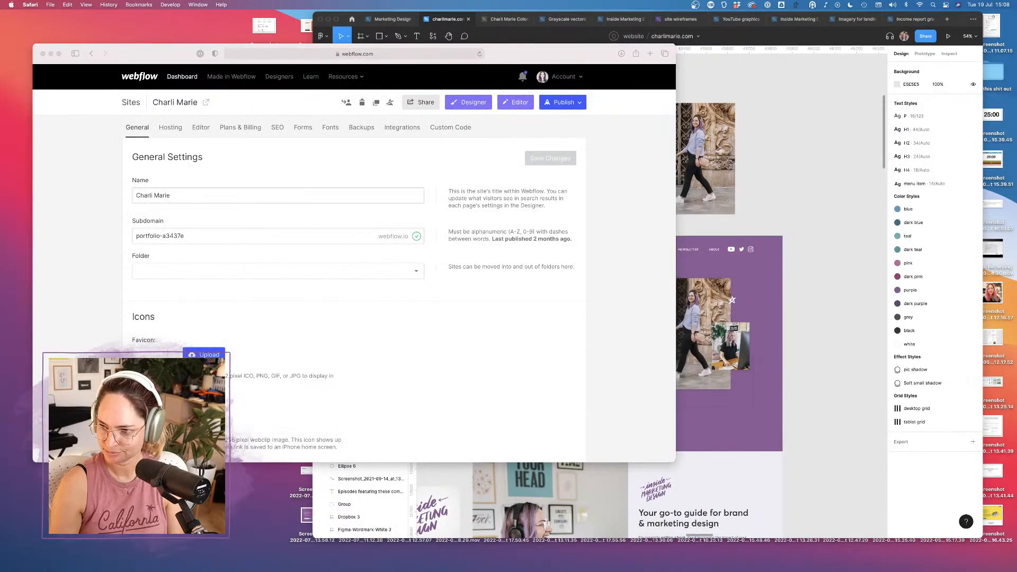
left_click(625, 253)
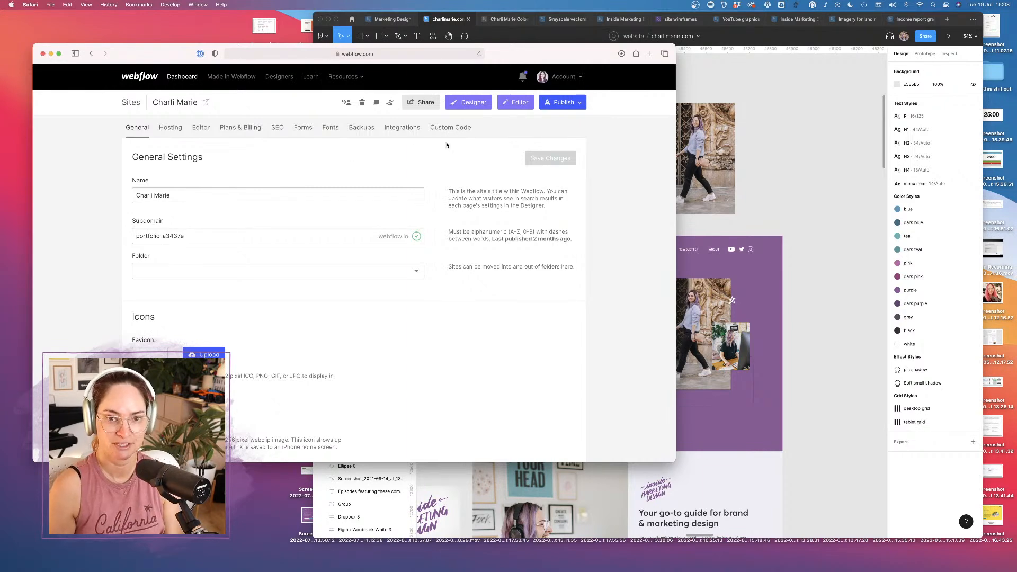
Duplicate the Charli Marie project with its hosting, SEO and integration settings, and bring the copy's settings into the same browser window
left_click(377, 102)
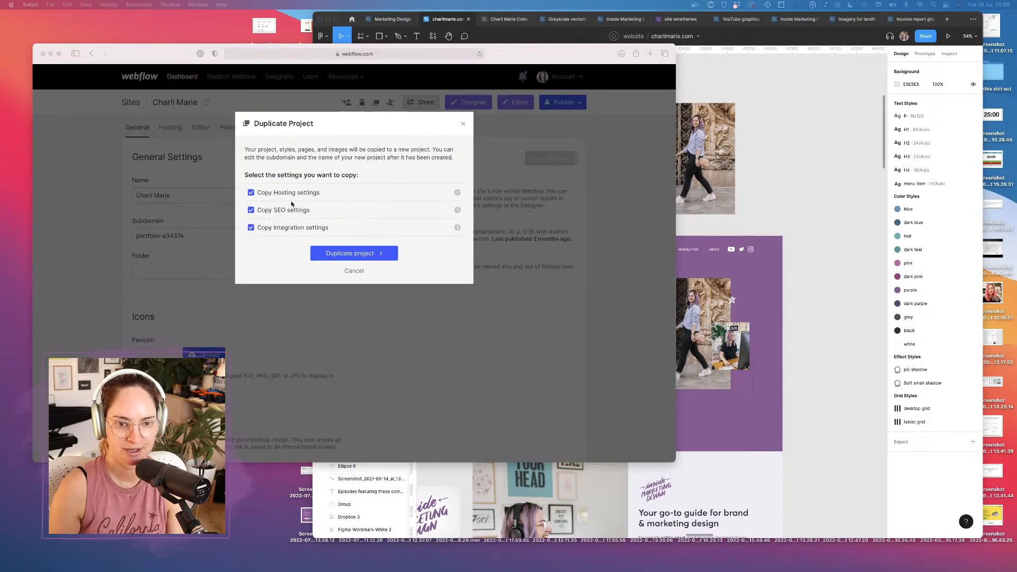
left_click(370, 255)
left_click(350, 255)
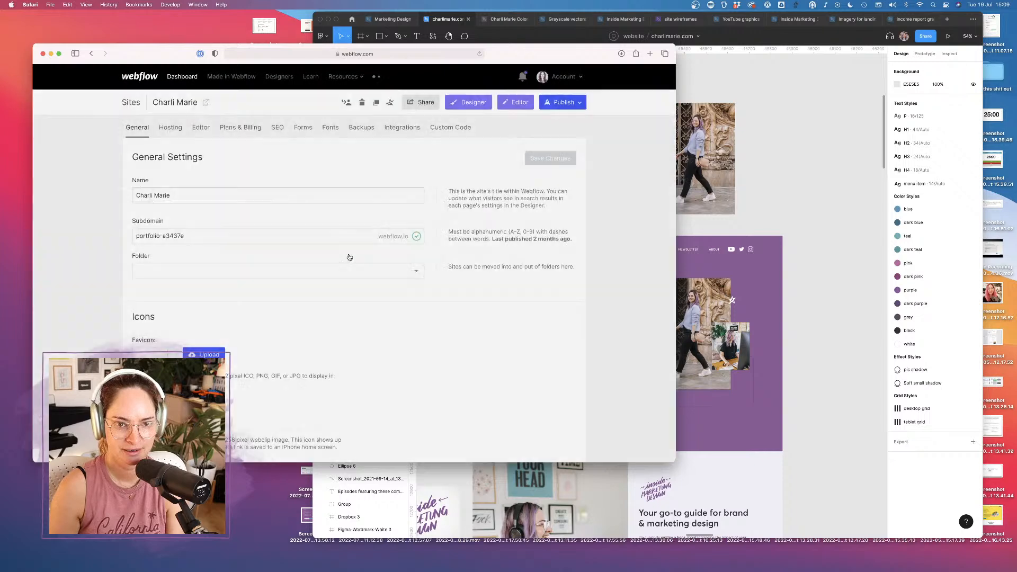
left_click(354, 169)
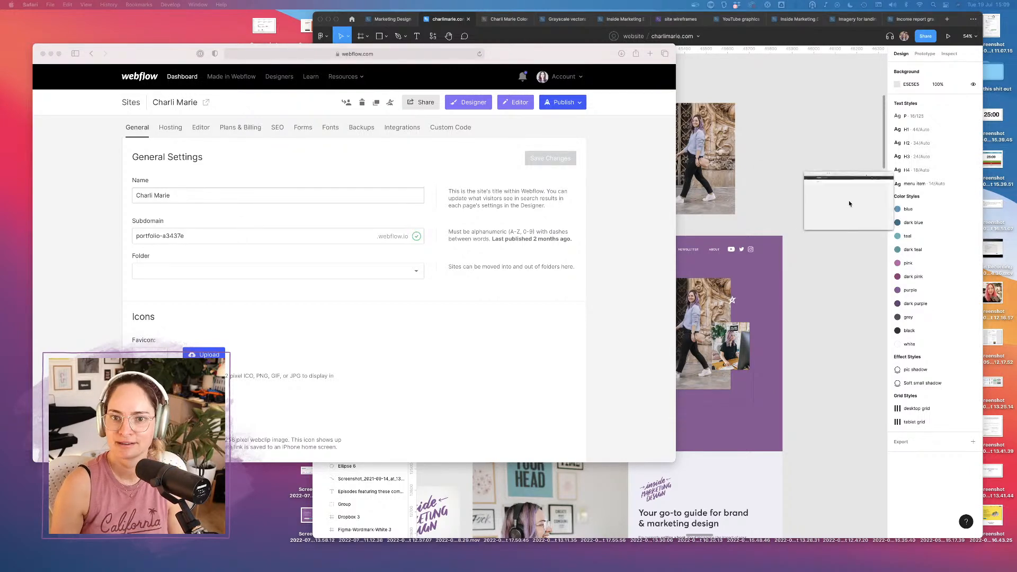
left_click(540, 57)
left_click_drag(540, 58, 551, 55)
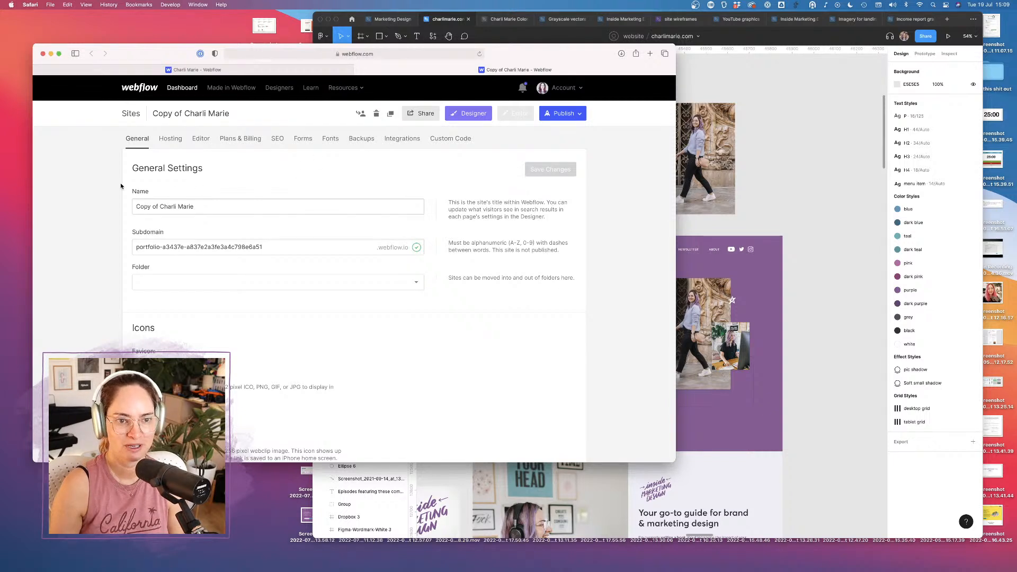
Set the duplicated site's subdomain to charli-marie in the general settings
scroll(122, 182, "down", 2)
left_click(215, 201)
key("super+a")
type("charli-marie")
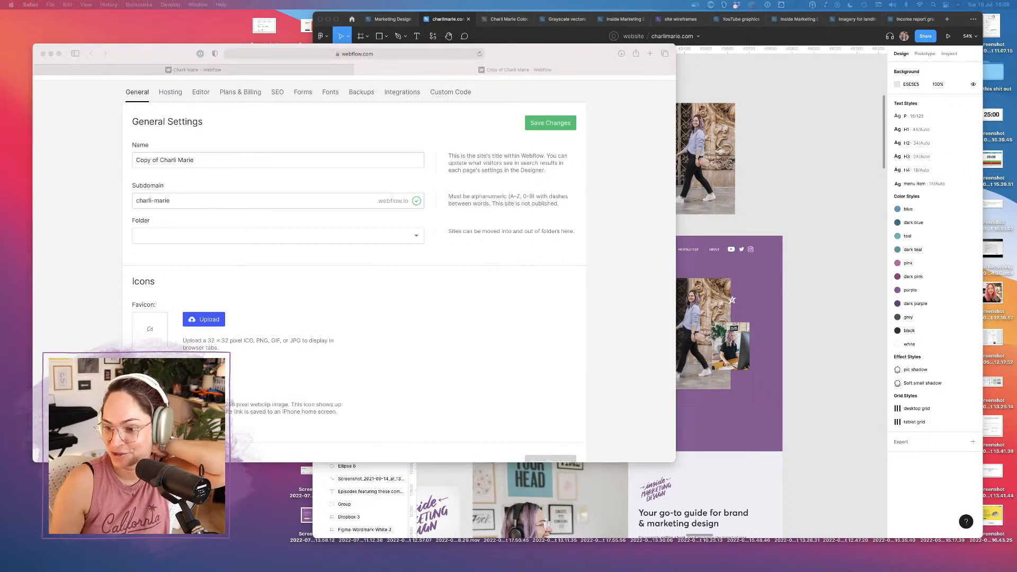
Rename the duplicated site as Charli Marie v2 and save the settings changes
left_click(153, 160)
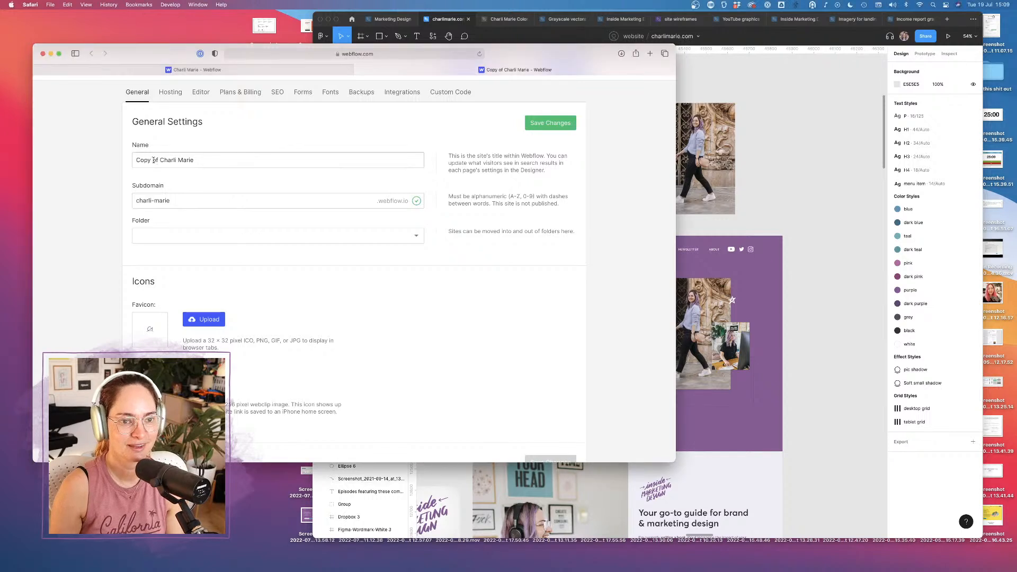
left_click_drag(161, 159, 135, 160)
key("BackSpace")
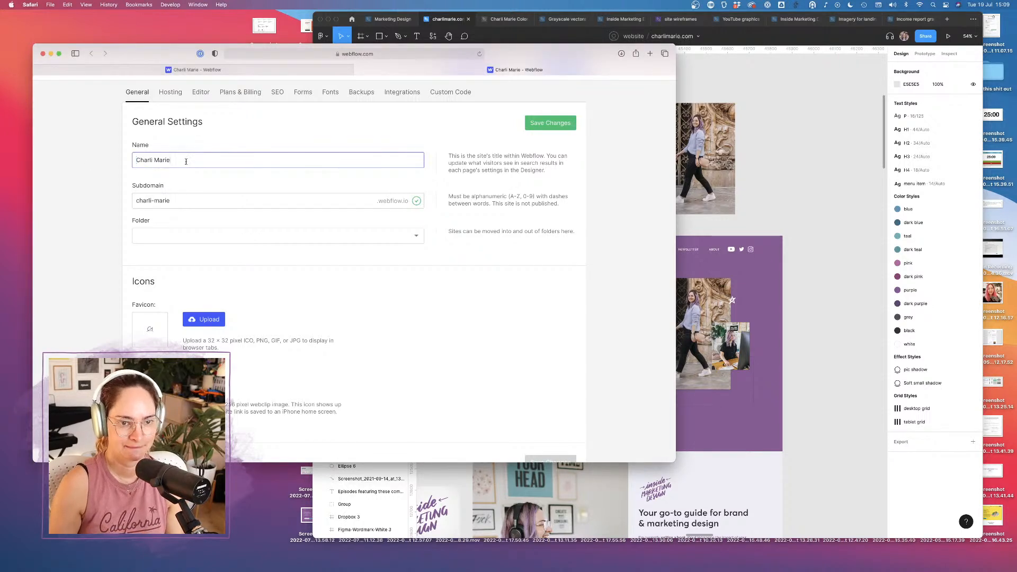
type("v2")
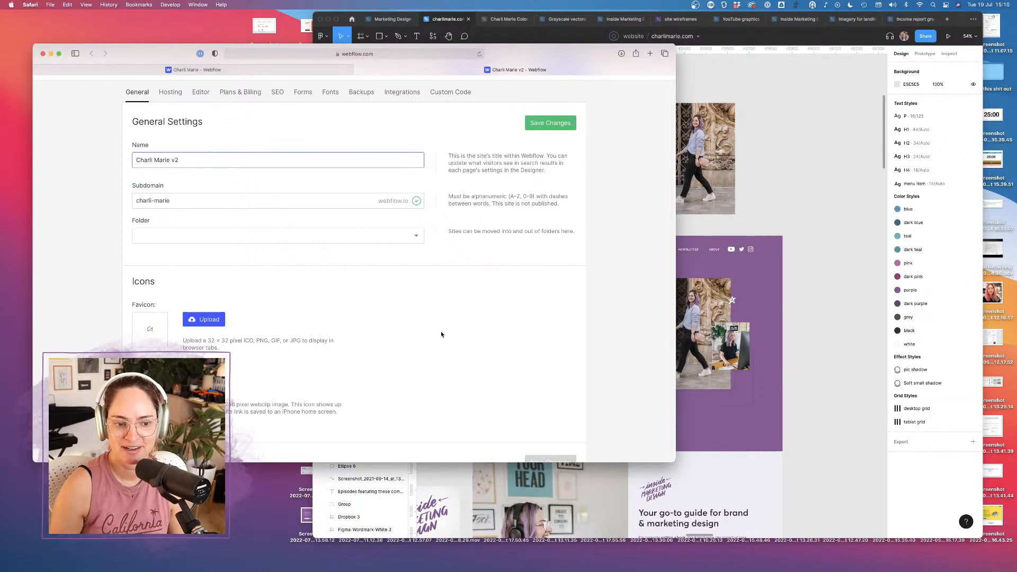
scroll(442, 335, "down", 3)
scroll(439, 336, "up", 5)
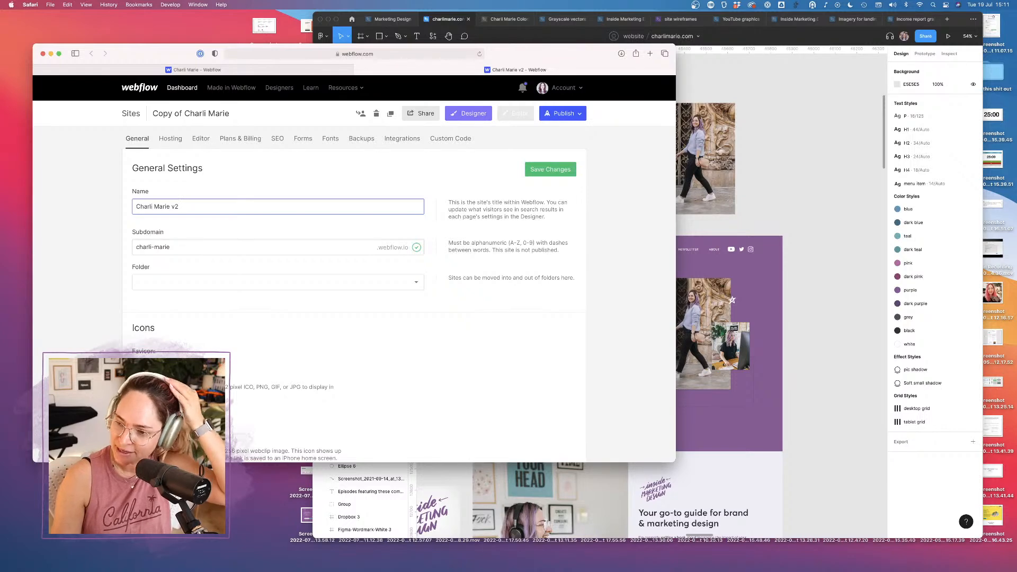
left_click(630, 288)
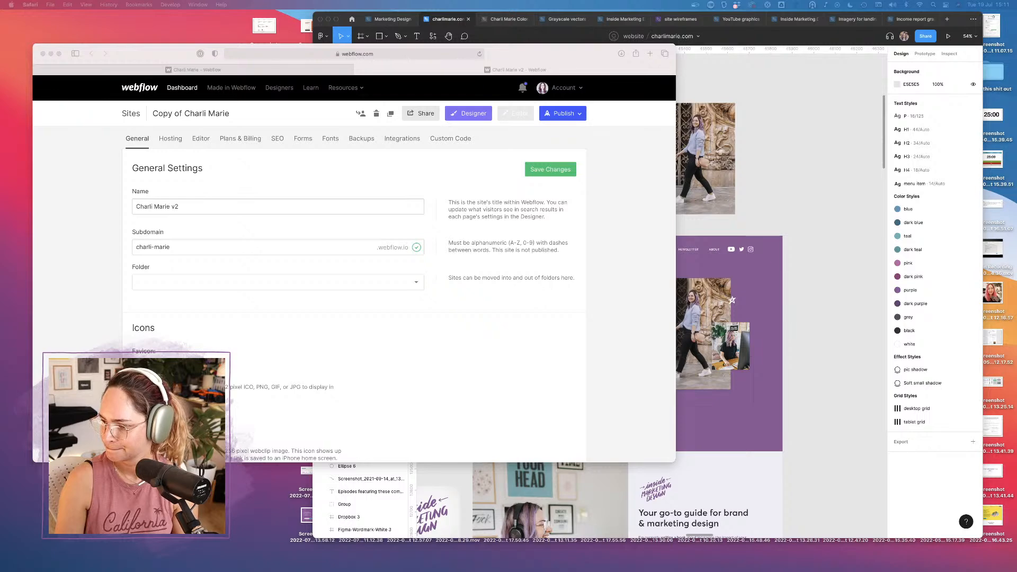
left_click(633, 197)
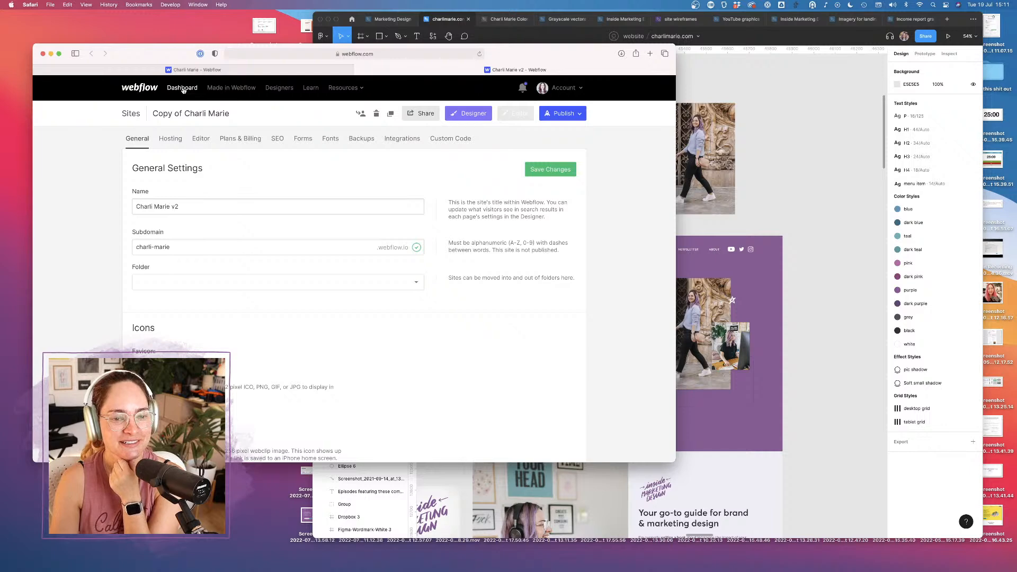
left_click(565, 171)
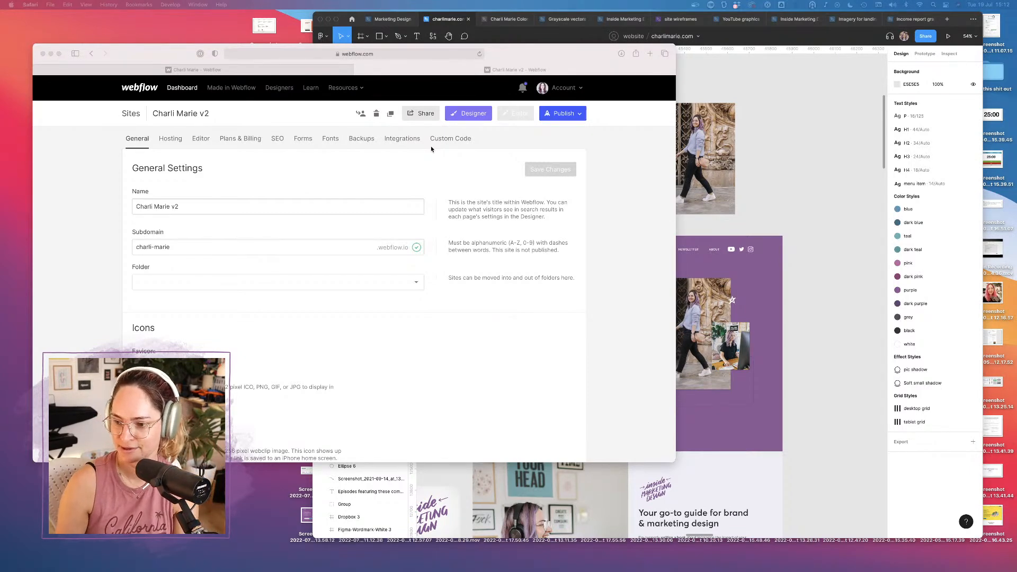
Go to the dashboard's site list and look at the settings of the original Charli Marie site
left_click(182, 88)
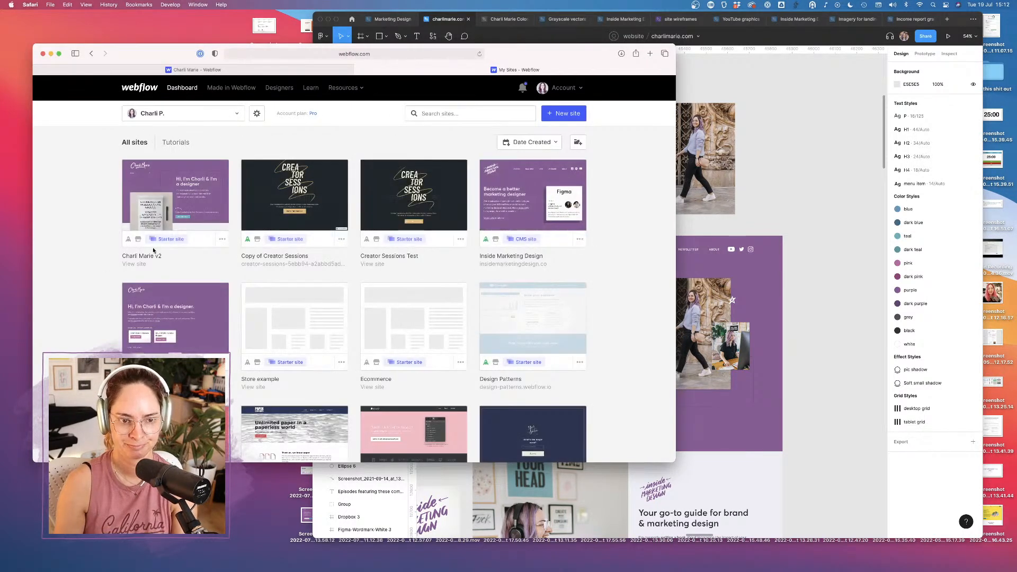
scroll(205, 256, "down", 5)
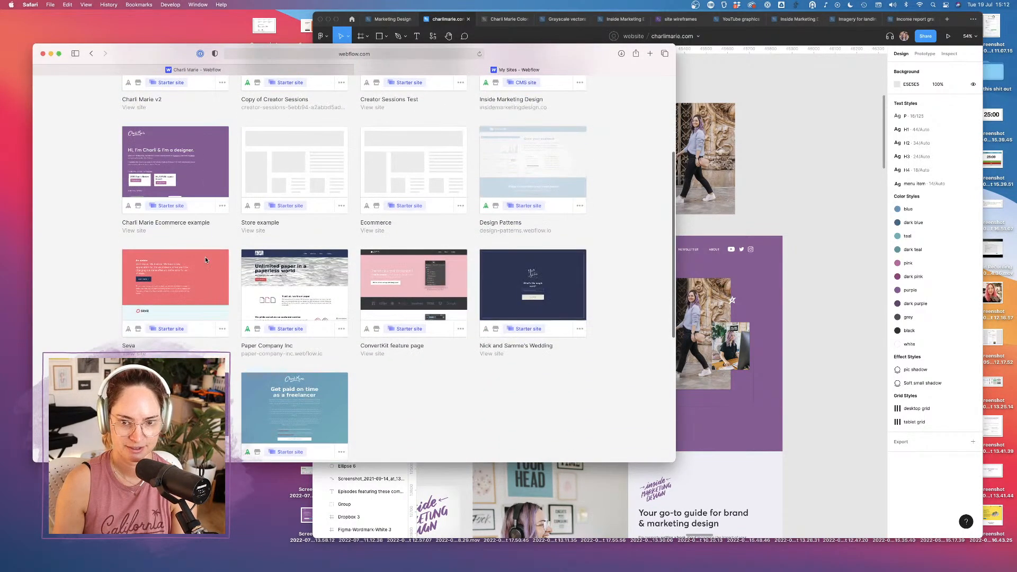
scroll(229, 233, "down", 2)
left_click(222, 391)
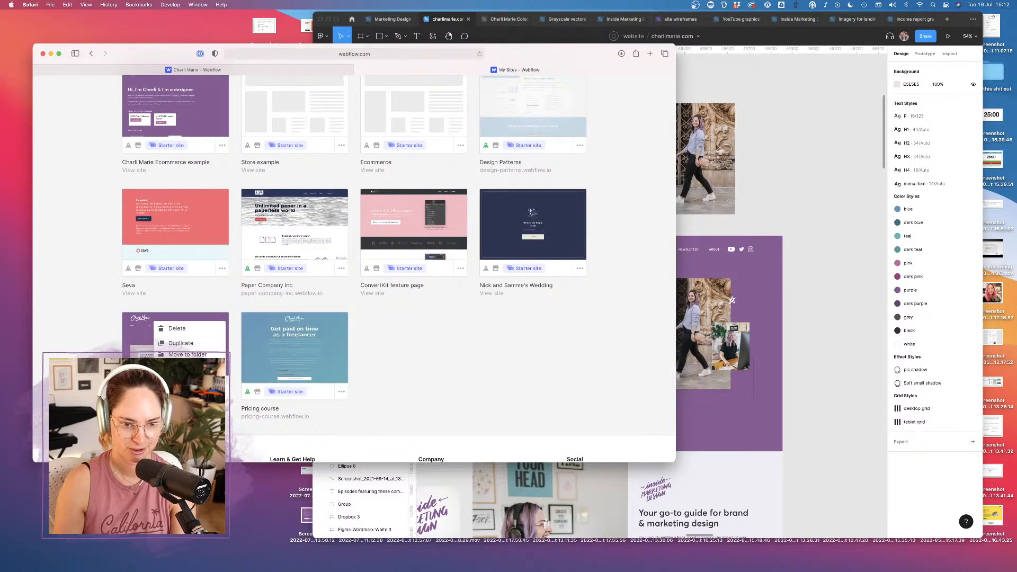
left_click(183, 372)
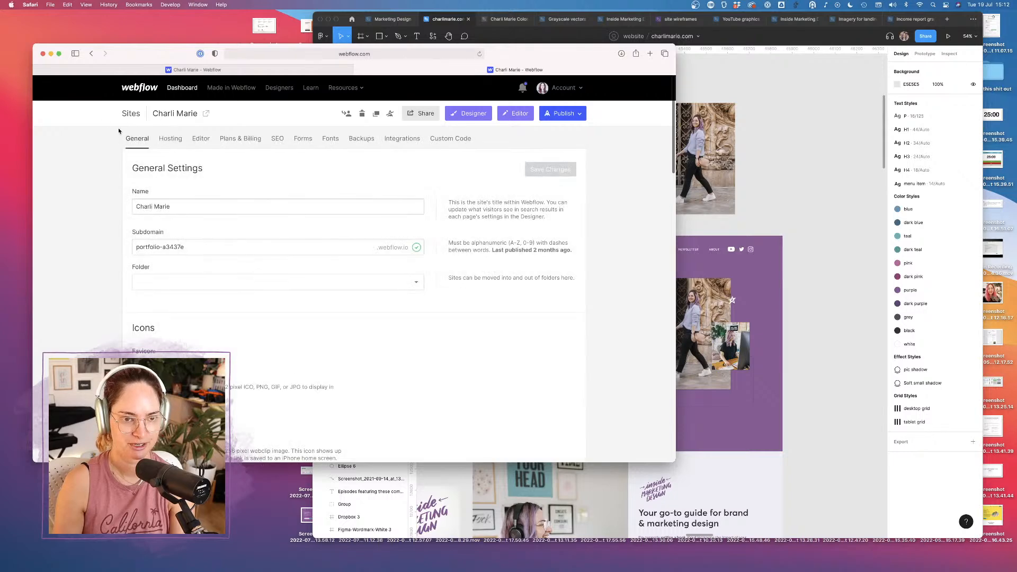
Return to the site list and open the settings of the Charli Marie v2 site
left_click(92, 54)
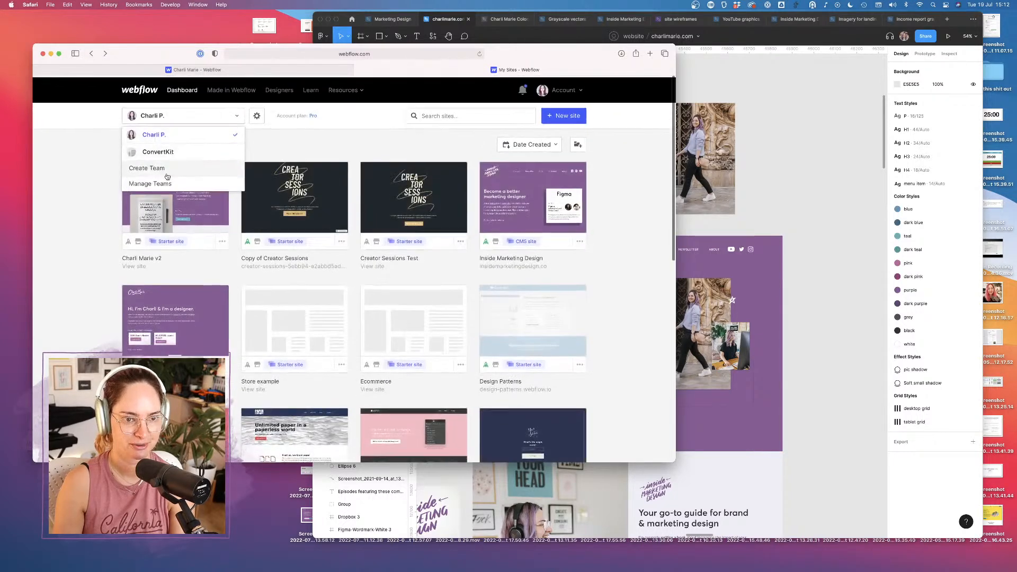
left_click(223, 239)
left_click(184, 237)
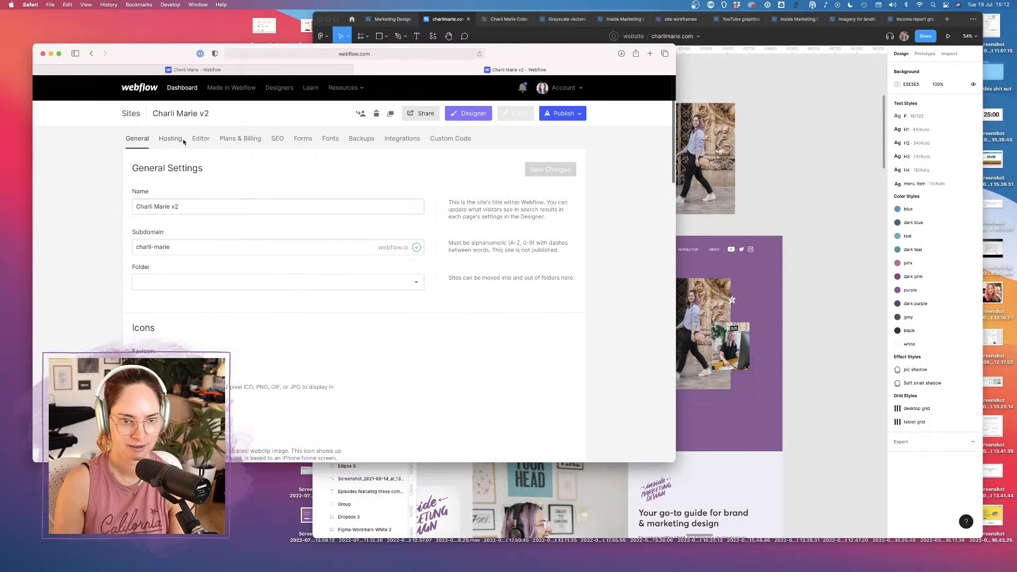
Look through the Charli Marie v2 hosting settings, including the list of 301 redirect paths
left_click(179, 140)
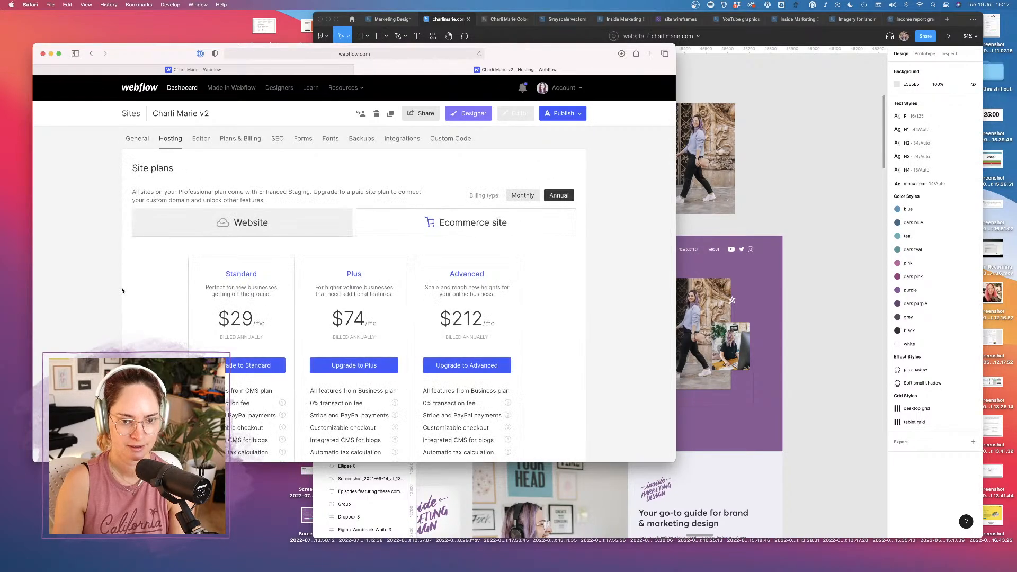
scroll(122, 290, "down", 5)
scroll(122, 290, "down", 10)
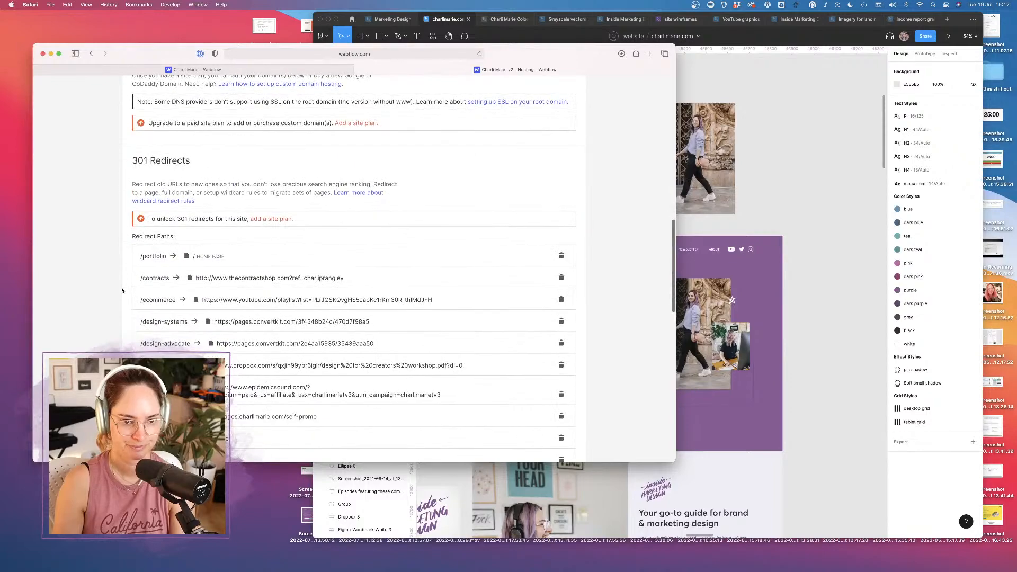
scroll(121, 291, "down", 5)
scroll(122, 291, "up", 1)
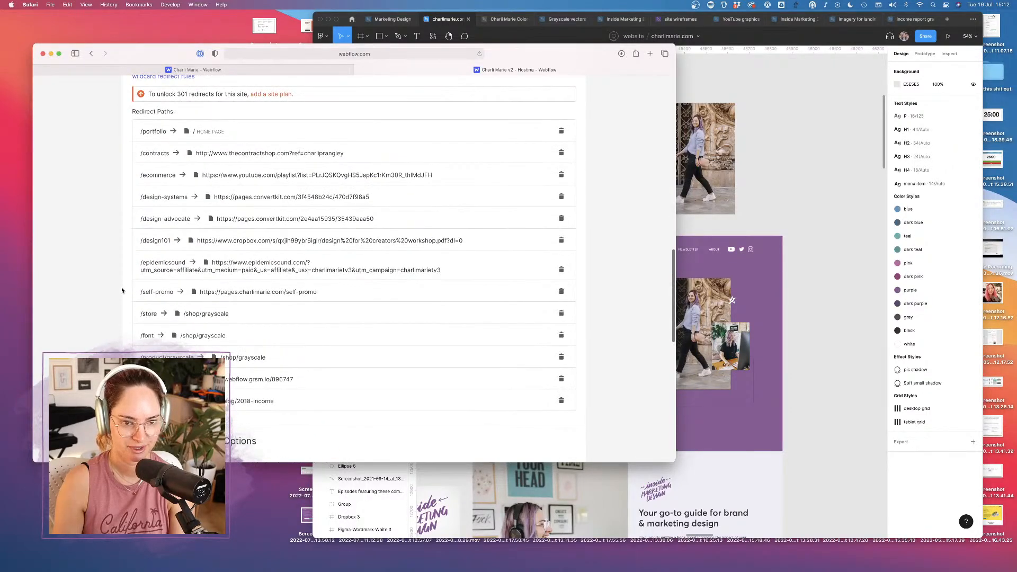
scroll(122, 291, "down", 10)
scroll(122, 291, "up", 20)
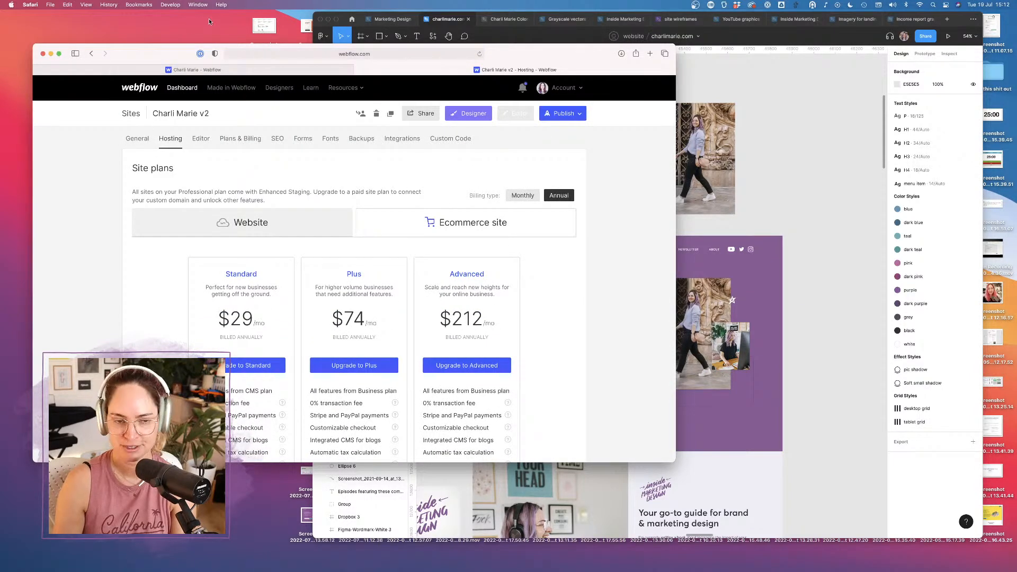
Return to the dashboard's site list and look through the existing projects
left_click(140, 87)
left_click(91, 54)
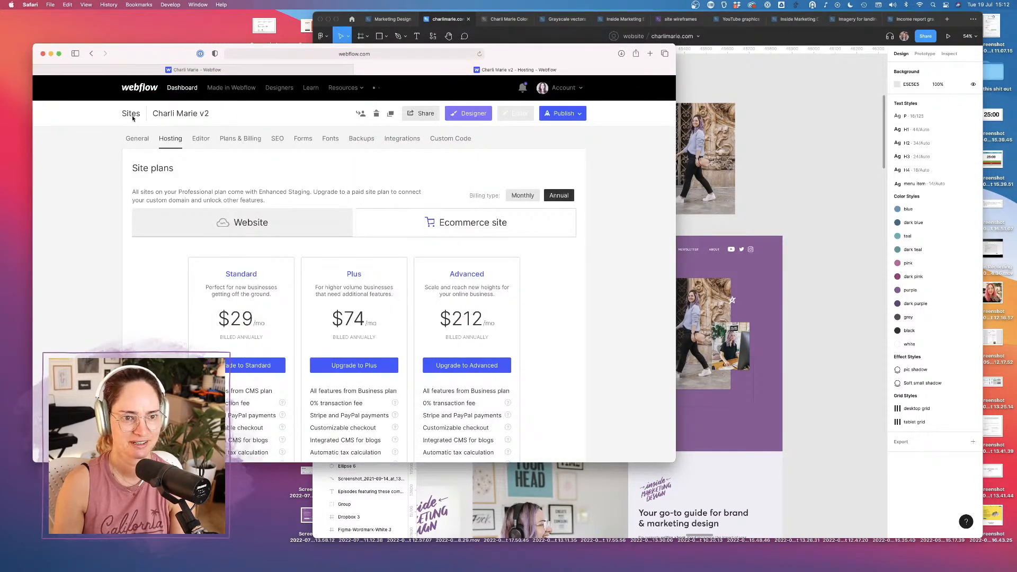
left_click(131, 113)
scroll(219, 264, "down", 5)
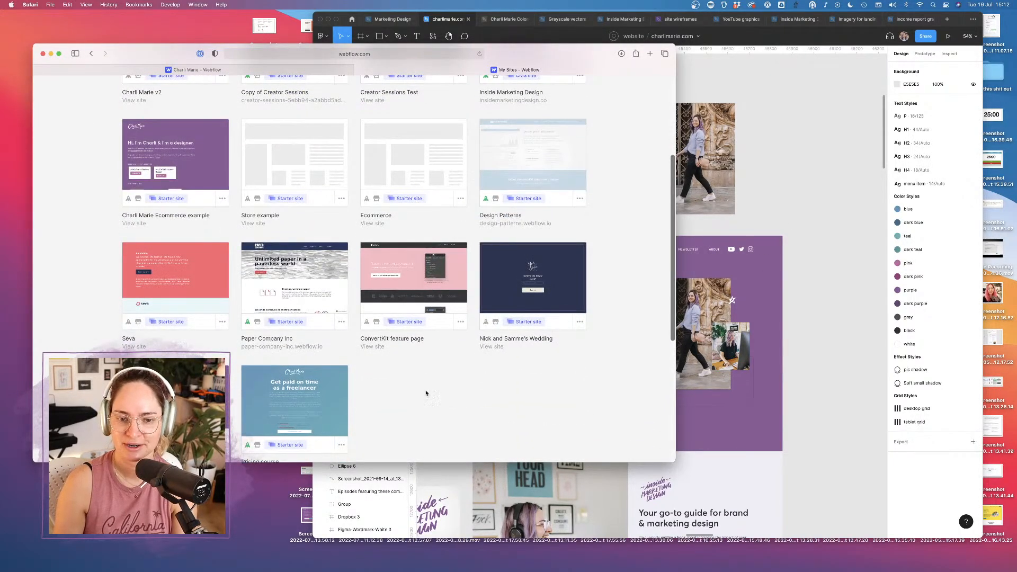
scroll(227, 376, "down", 2)
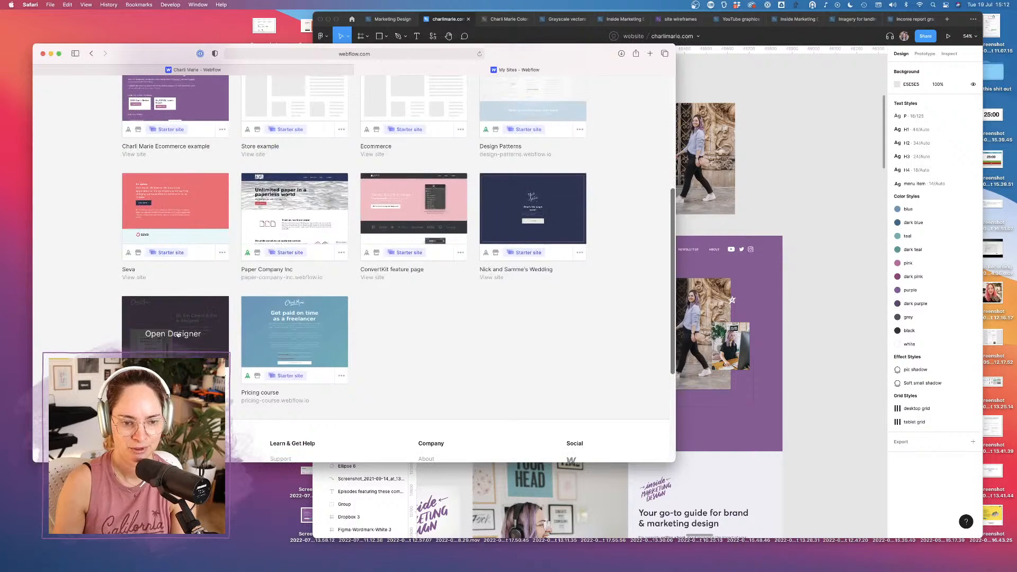
Switch to the charlimarie.com file in Figma and widen its window around the homepage header
left_click(836, 271)
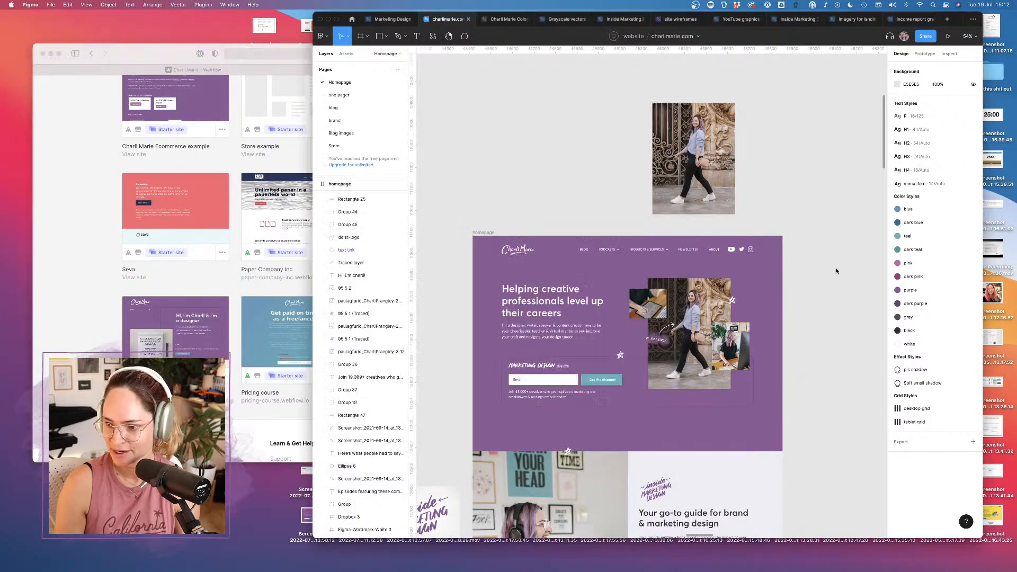
scroll(689, 329, "up", 3)
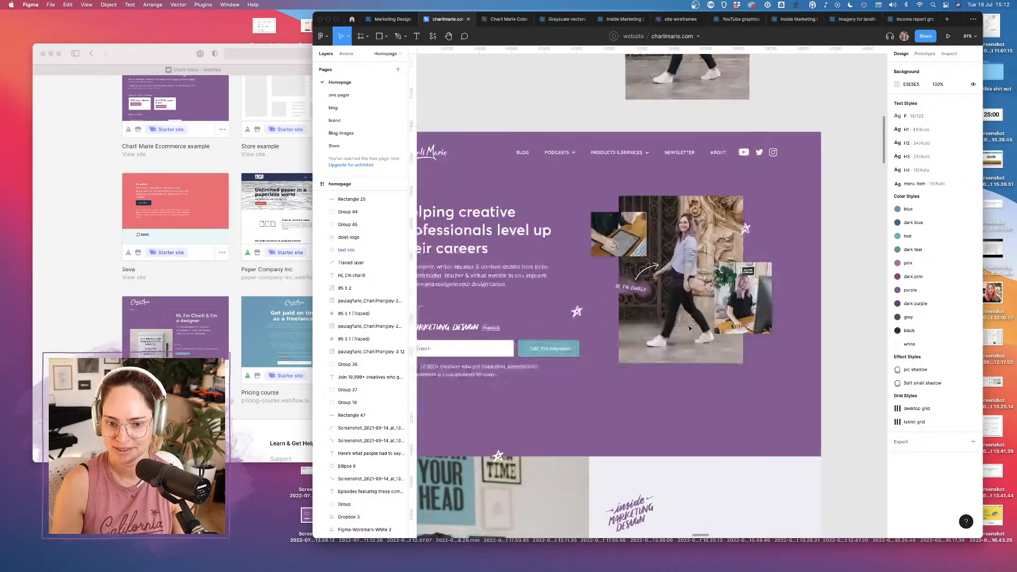
left_click_drag(313, 225, 176, 228)
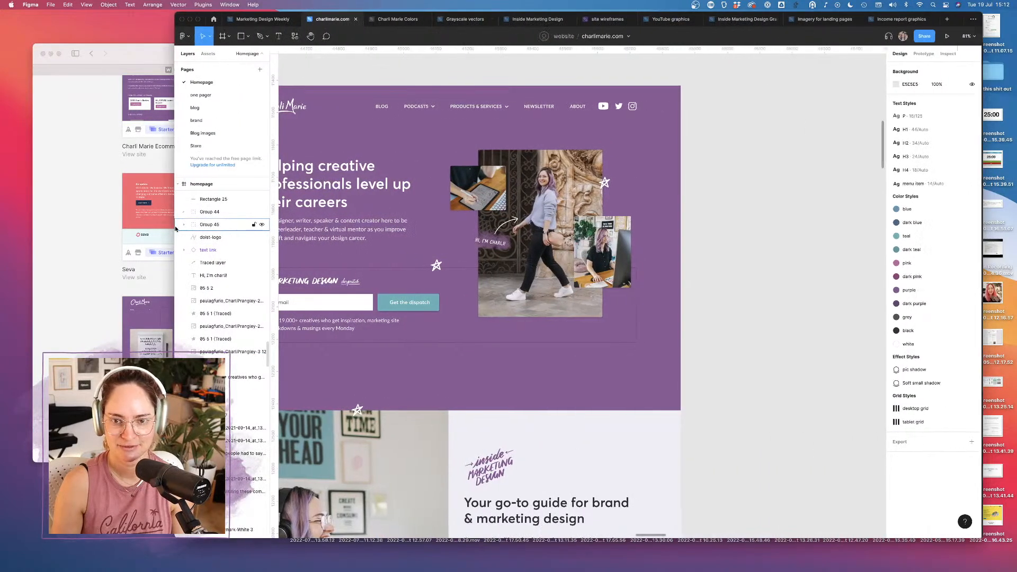
Duplicate the homepage header's three overlapping photos onto the empty canvas beside the homepage frame
left_click(537, 183)
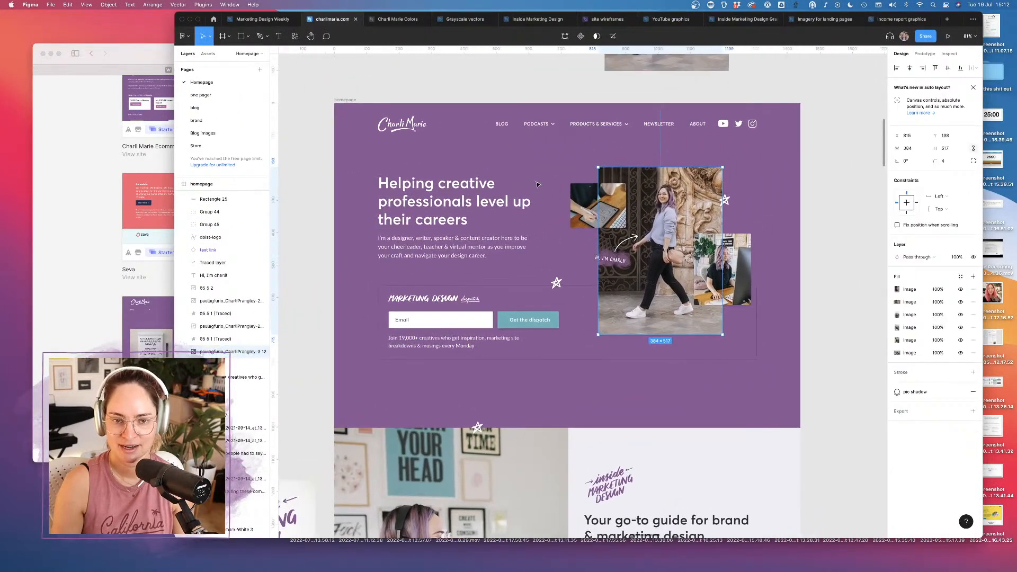
left_click(740, 256, "shift")
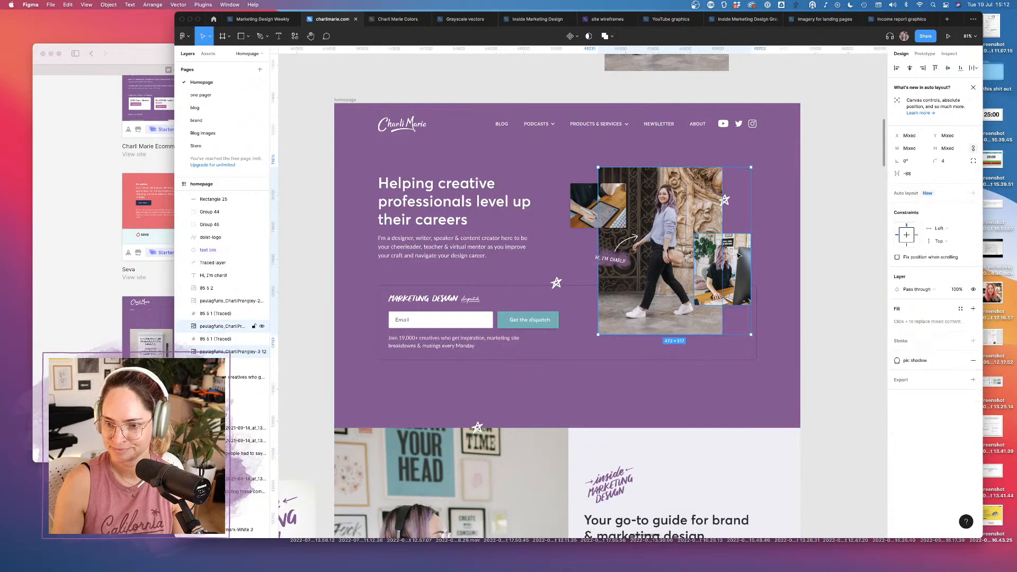
left_click(589, 208, "shift")
scroll(634, 199, "right", 5)
scroll(634, 200, "right", 2)
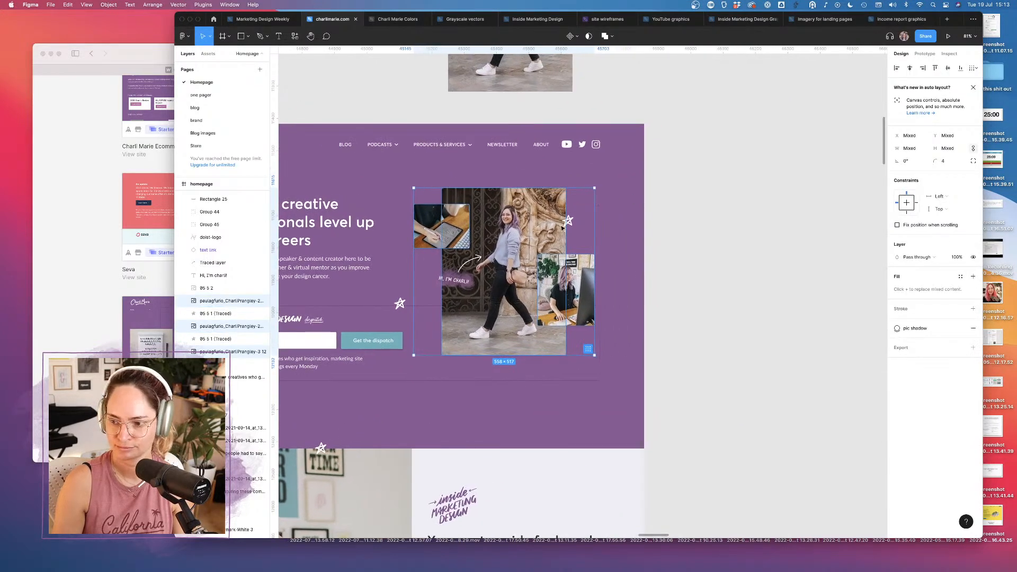
left_click_drag(512, 235, 771, 222)
left_click(761, 143)
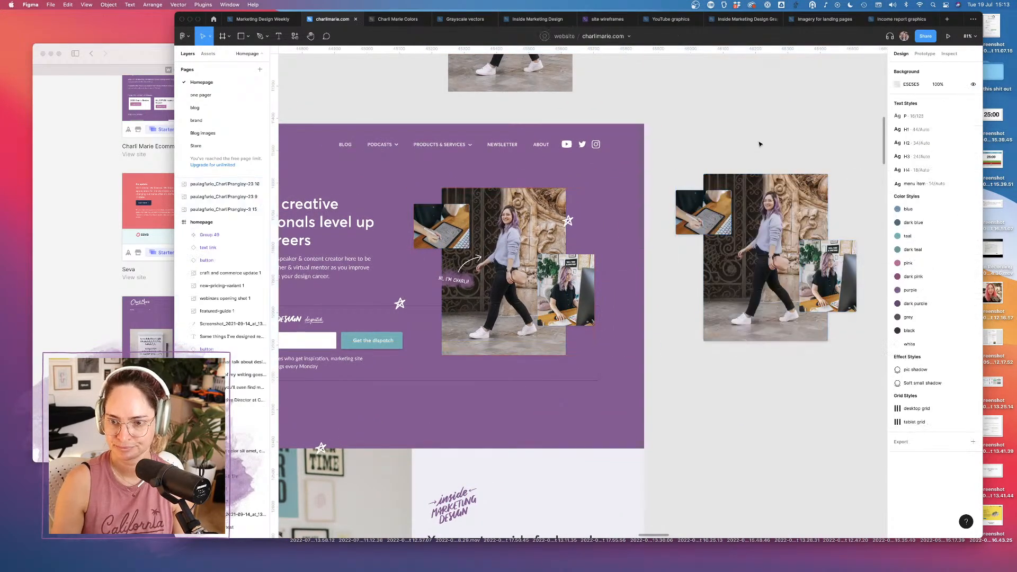
Strip the copied tablet photo down to its first image fill, with corner radius 0 and no pic shadow effect
left_click(727, 209)
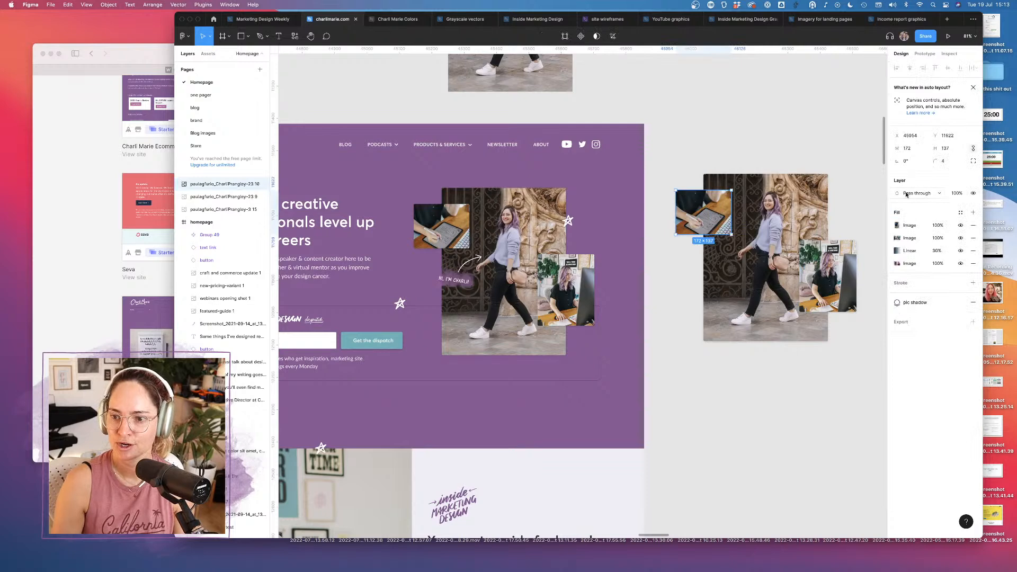
left_click(973, 238)
left_click(973, 238)
left_click(973, 239)
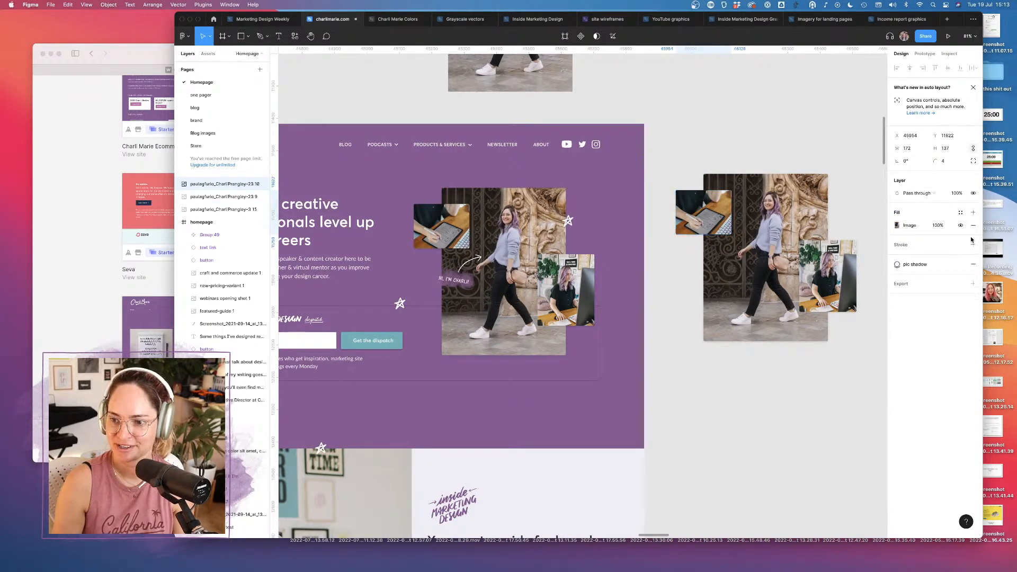
left_click(944, 163)
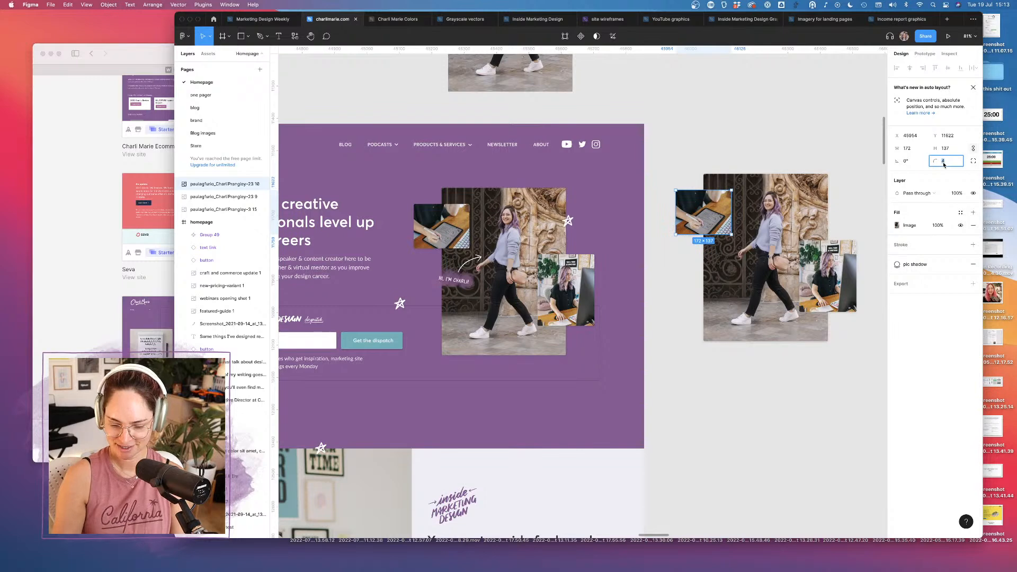
key("Return")
left_click(973, 264)
Strip the copied full-length photo down to its first image fill, with corner radius 0 and no pic shadow effect
left_click(753, 215)
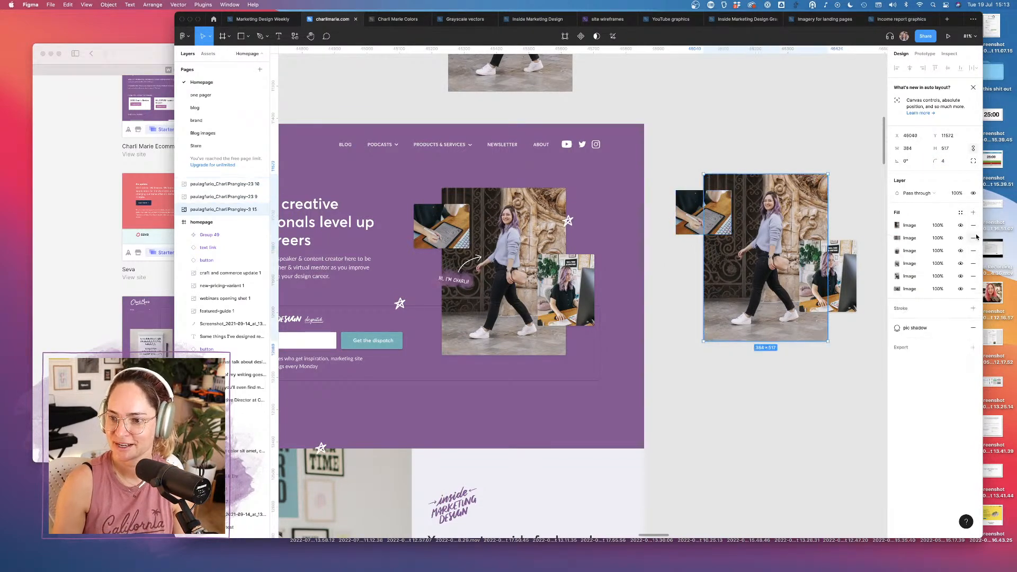
left_click(973, 238)
left_click(973, 238)
left_click(973, 237)
left_click(973, 238)
left_click(944, 161)
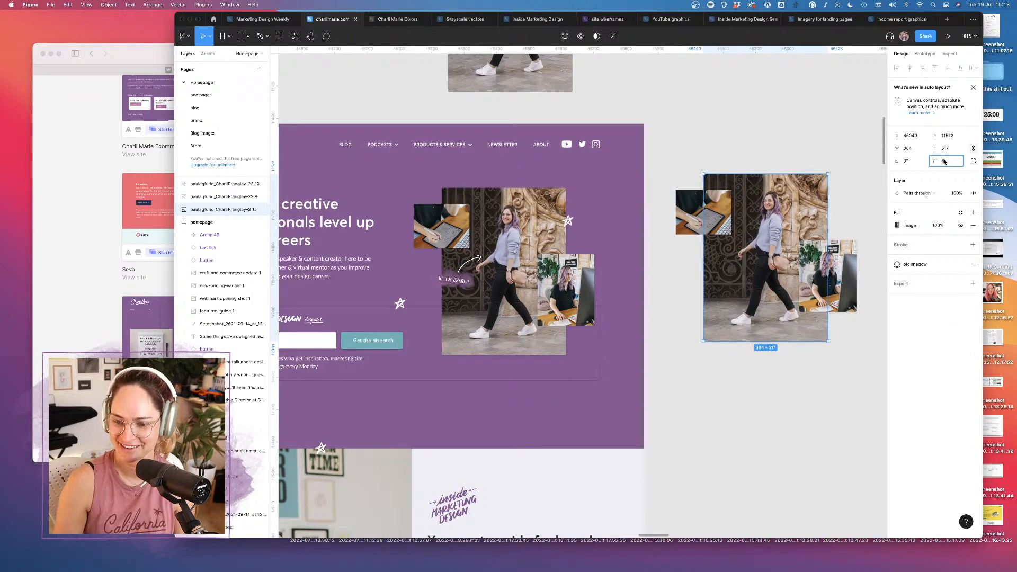
key("Return")
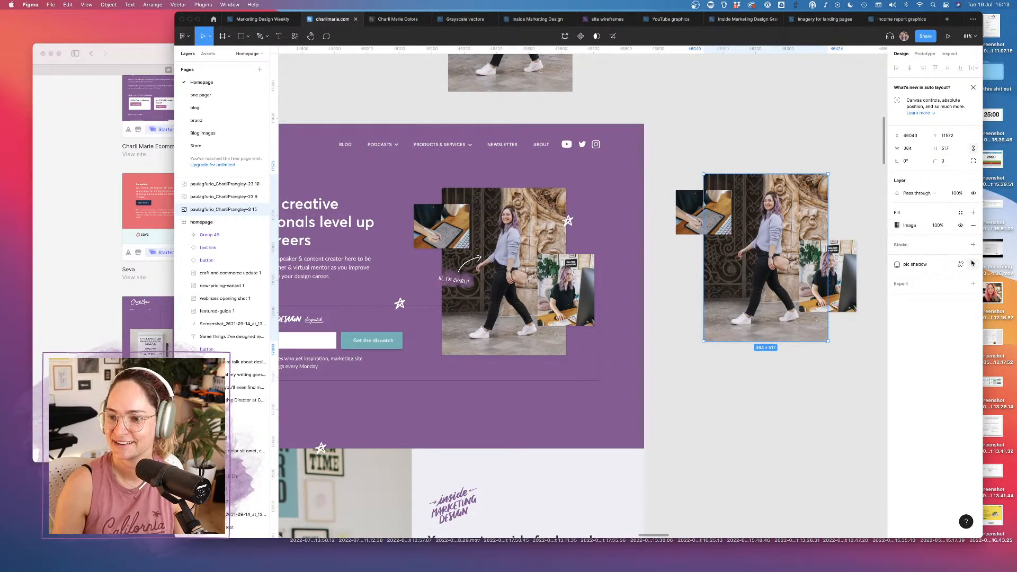
Strip the copied desk photo down to its first image fill, remove its pic shadow and set its corner radius to 0
left_click(845, 272)
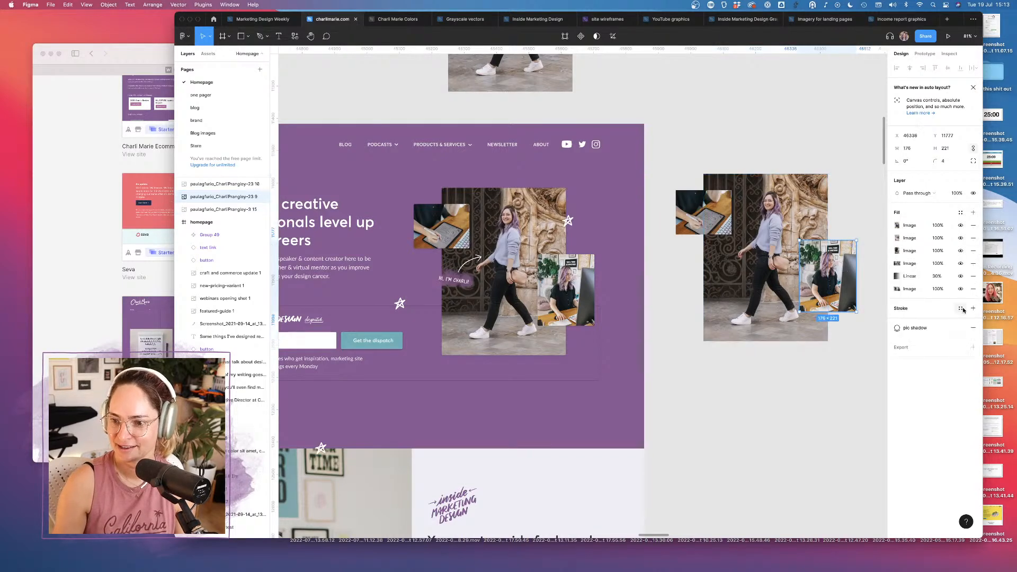
left_click(972, 238)
left_click(973, 238)
left_click(972, 238)
left_click(973, 238)
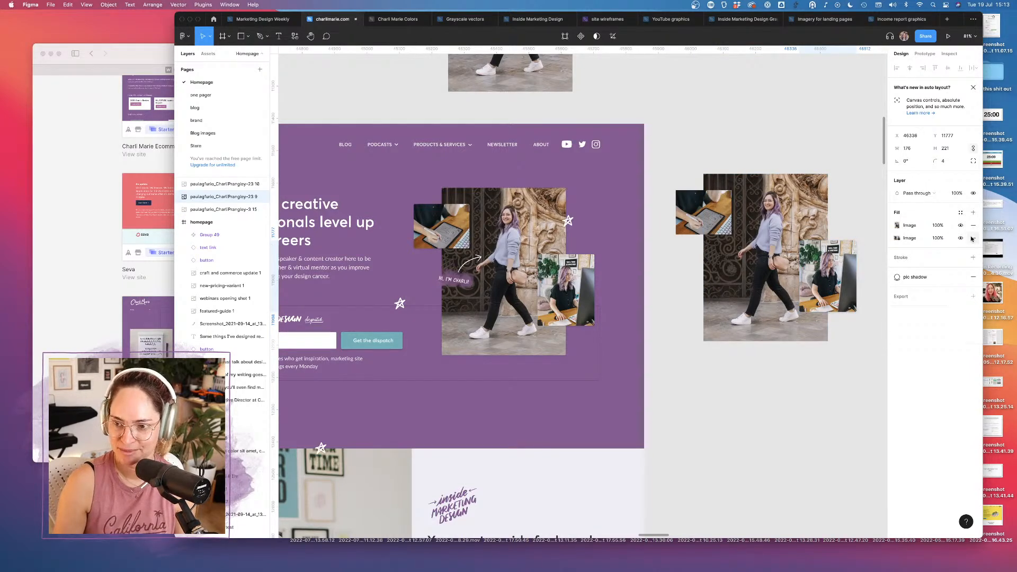
left_click(973, 238)
left_click(973, 264)
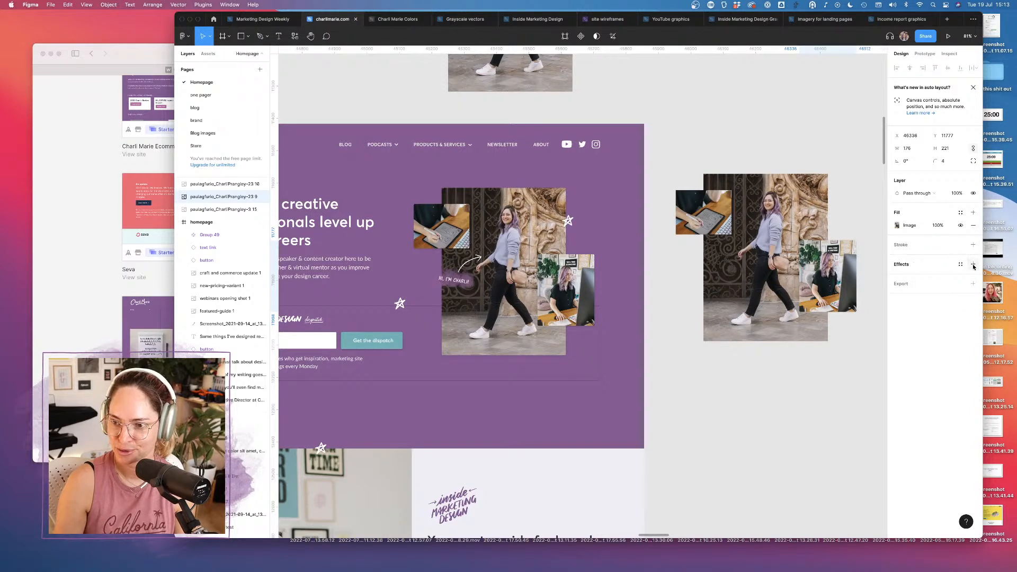
left_click(948, 161)
type("0")
key("Return")
Rename the copied desk photo's layer homepage-header-3 and the copied full-length photo's layer homepage-header-1
left_click(803, 121)
left_click(827, 273)
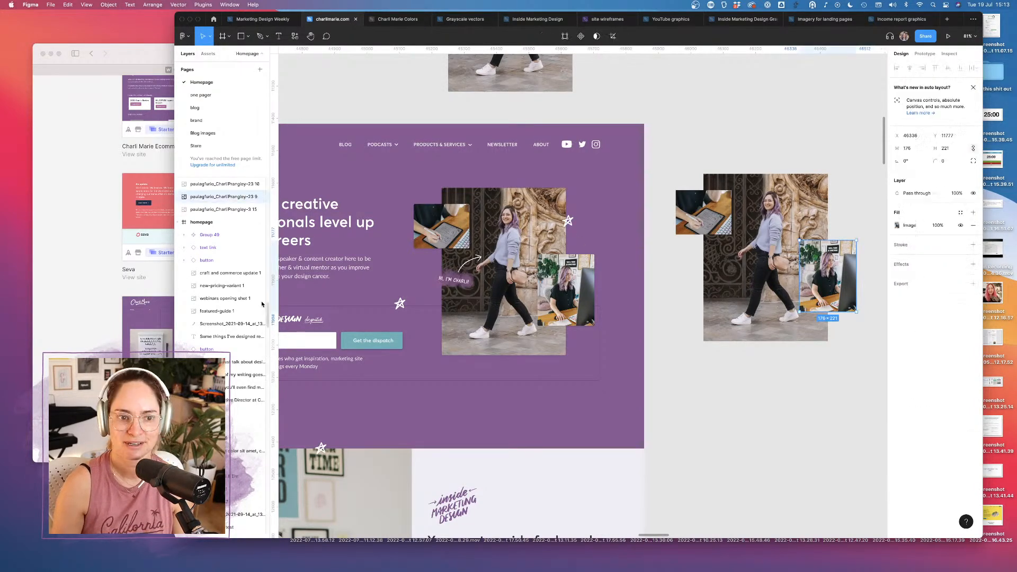
double_click(210, 198)
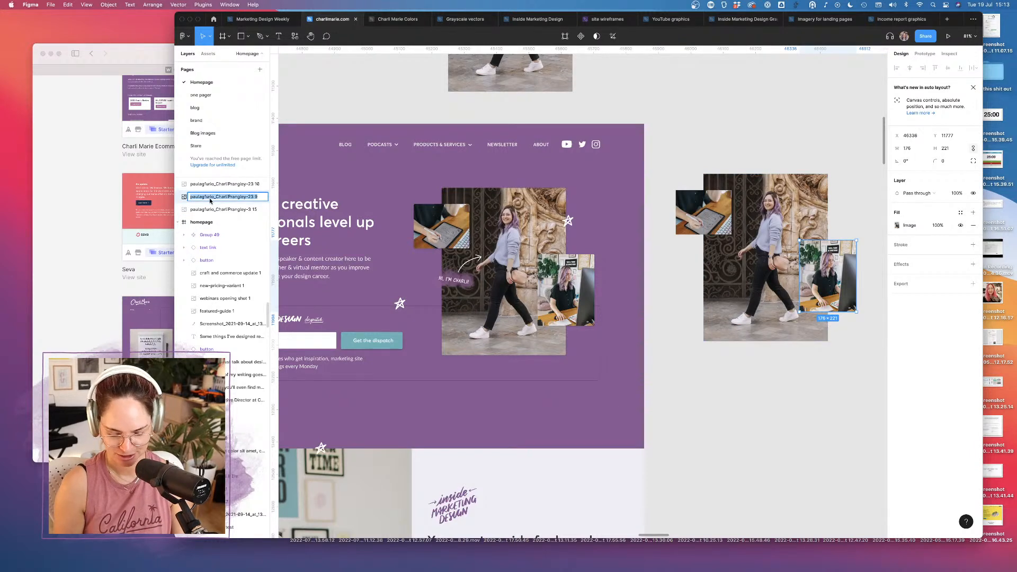
type("header-3")
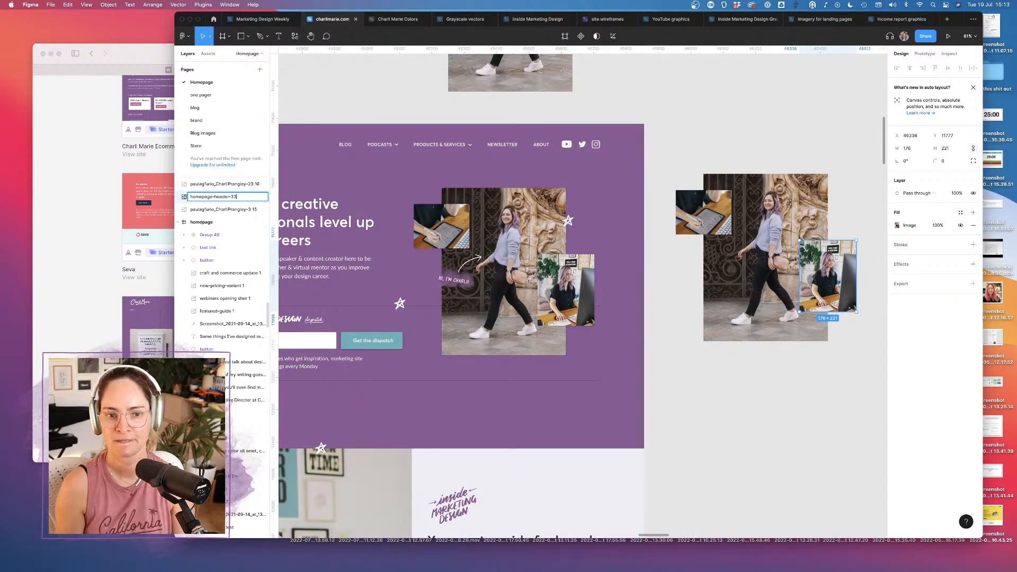
left_click(768, 223)
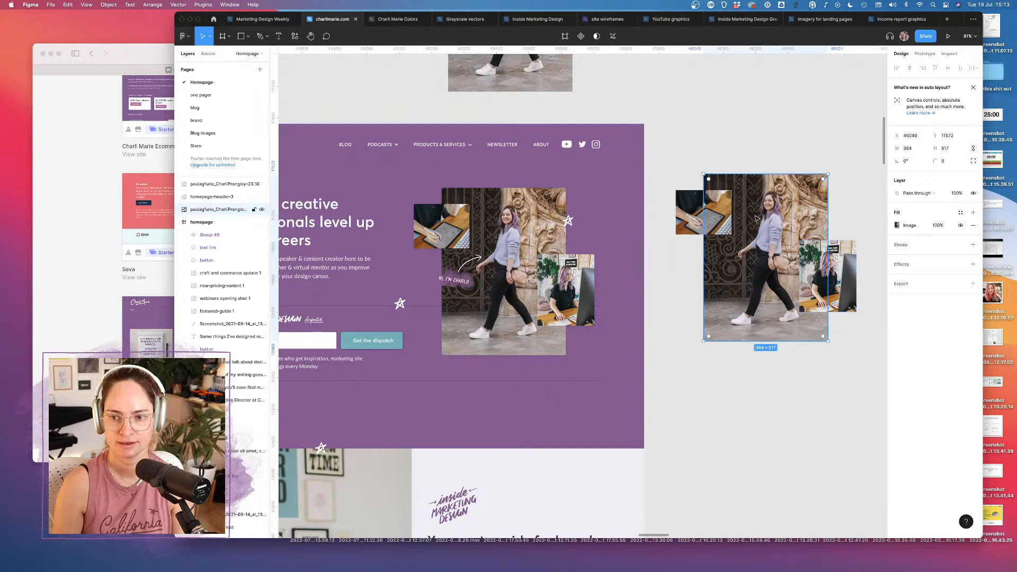
double_click(218, 210)
type("homepage-header-1")
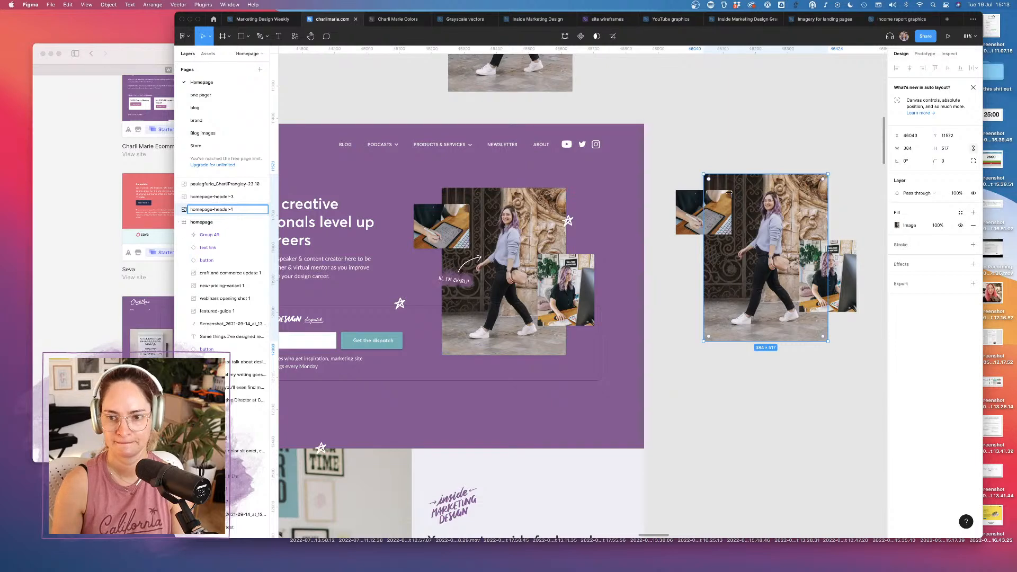
Rename the copied tablet photo's layer homepage-header-2
left_click(703, 213)
double_click(212, 183)
type("homepage-head")
key("Return")
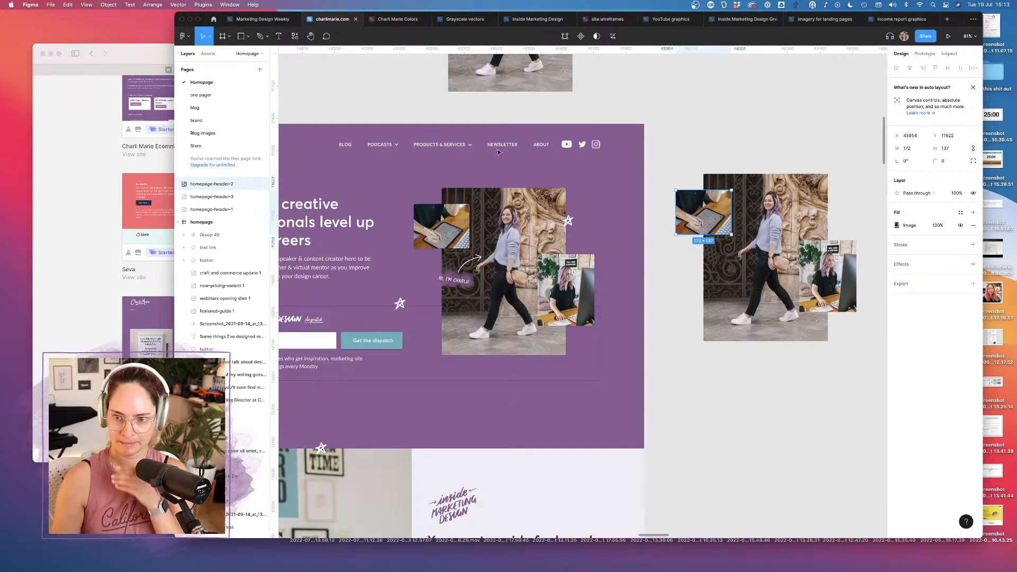
Add an export setting of 2x JPG to all three copied header photos together
left_click(776, 157)
left_click(778, 249)
left_click(854, 283, "shift")
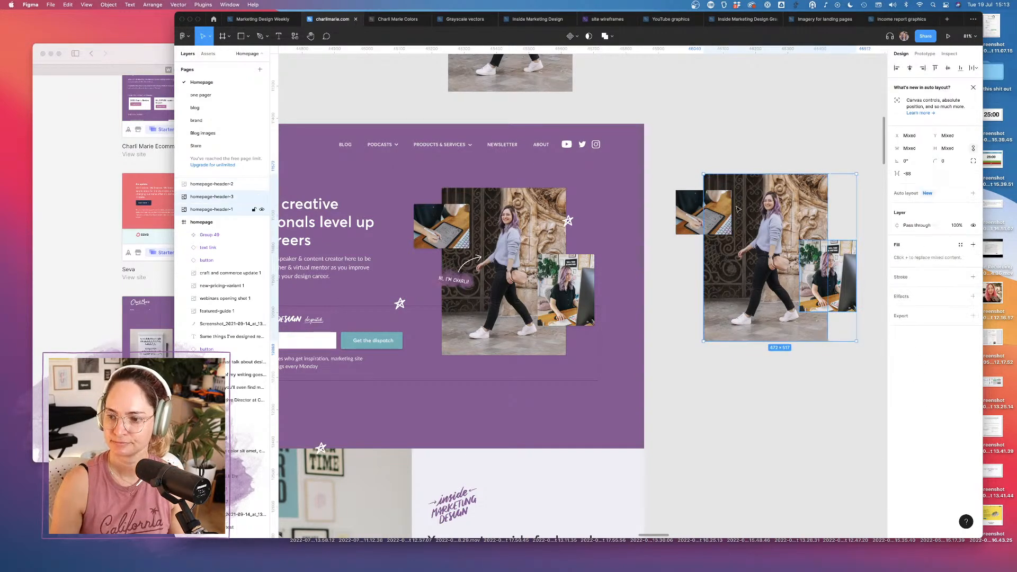
left_click(696, 207, "shift")
left_click(973, 284)
left_click(959, 297)
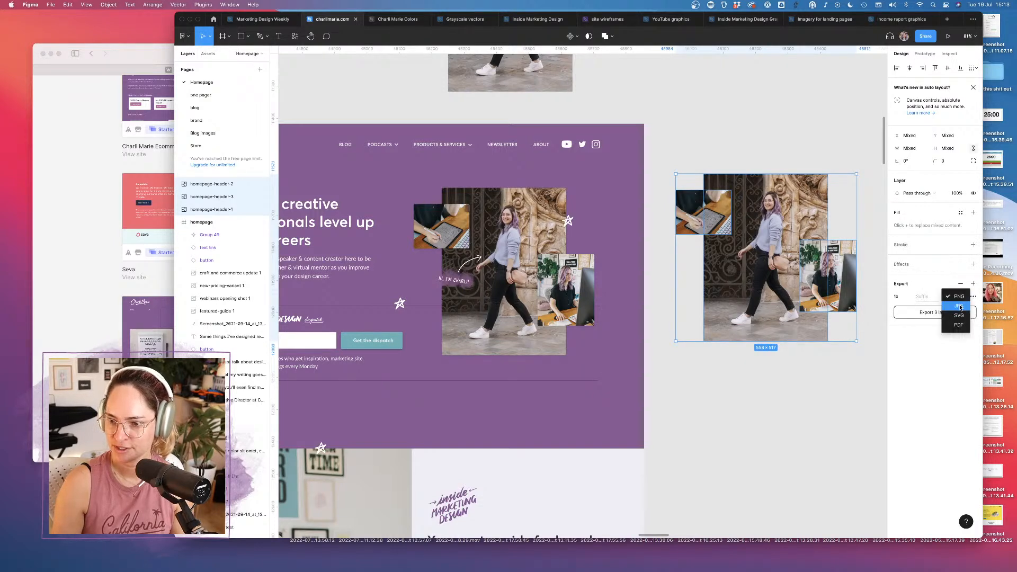
left_click(959, 306)
left_click(907, 297)
left_click(909, 316)
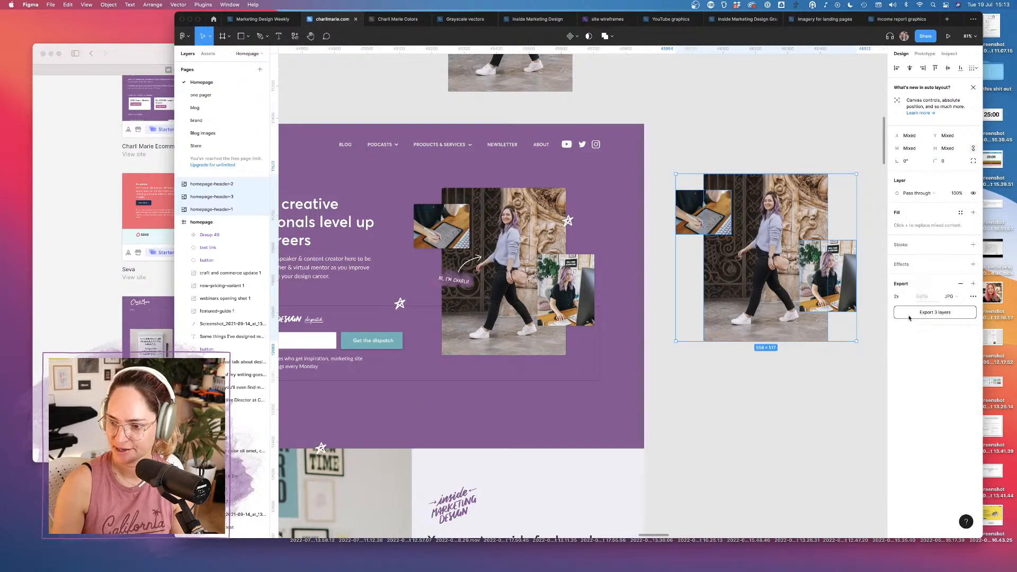
Export the three header photos into a new folder named 2022 update inside Dropbox's charlimarie.com folder
left_click(936, 315)
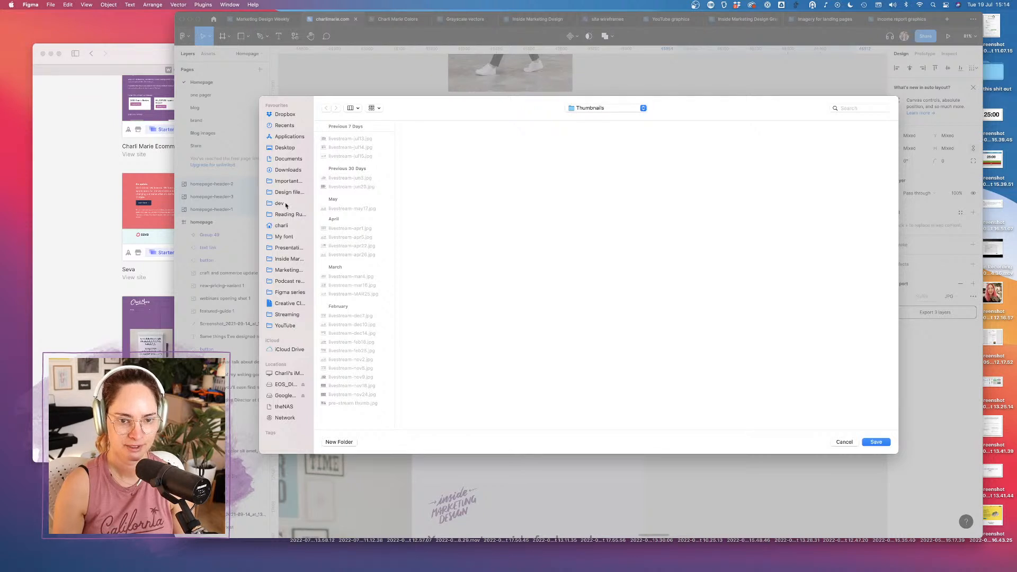
left_click(286, 115)
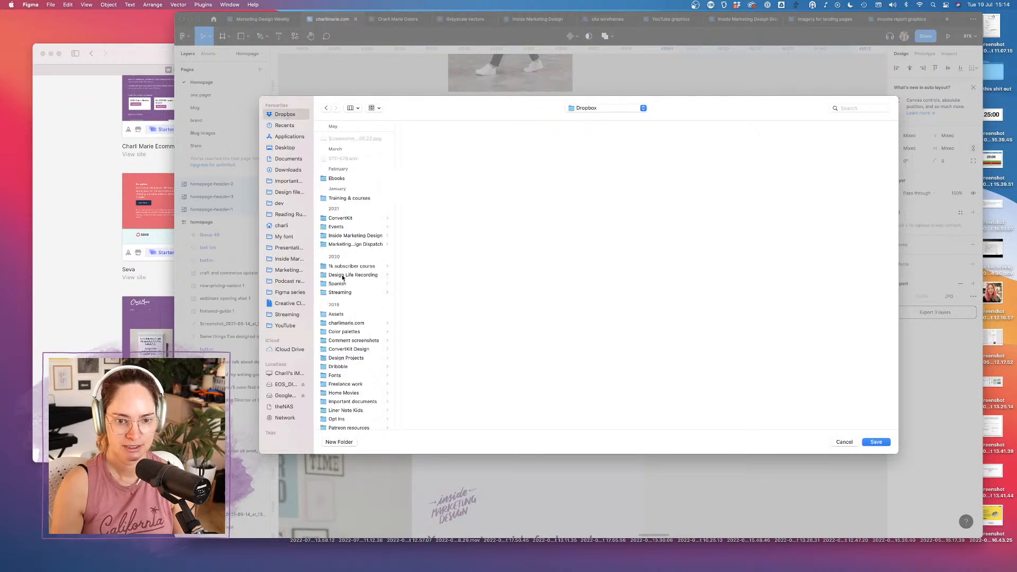
left_click(347, 323)
scroll(424, 399, "down", 5)
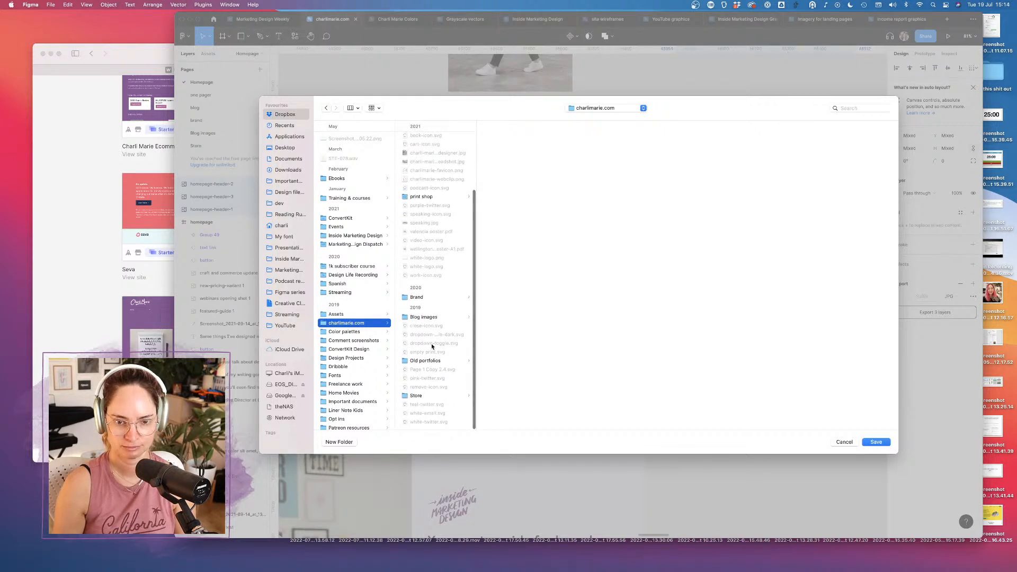
scroll(433, 346, "up", 5)
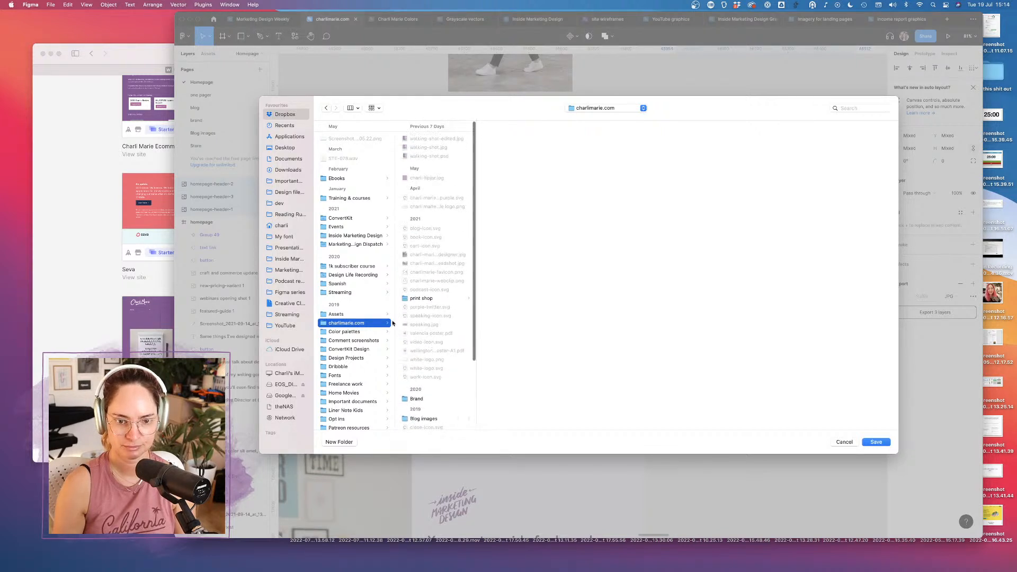
left_click(348, 443)
type("2022 update")
key("Return")
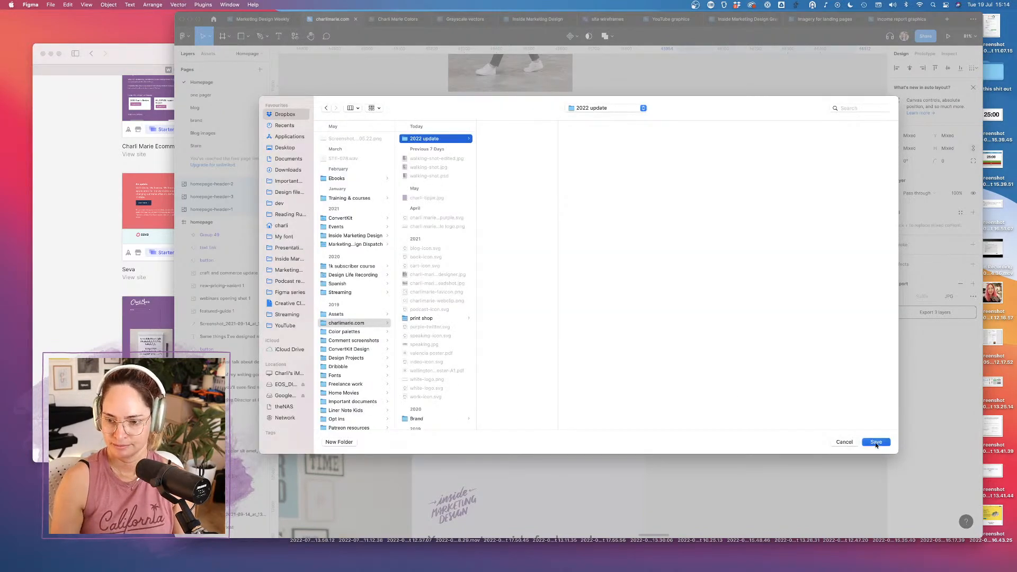
left_click(876, 442)
Export the header's Marketing Design Dispatch lettering as an SVG named marketing-design-dispatch into the 2022 update folder
scroll(453, 219, "left", 5)
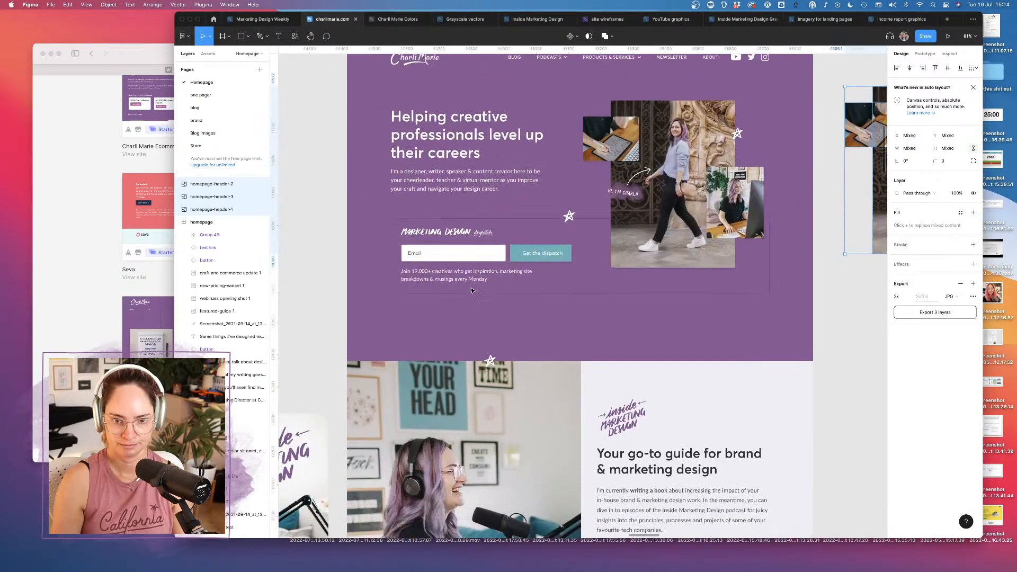
left_click(447, 231)
left_click(972, 425)
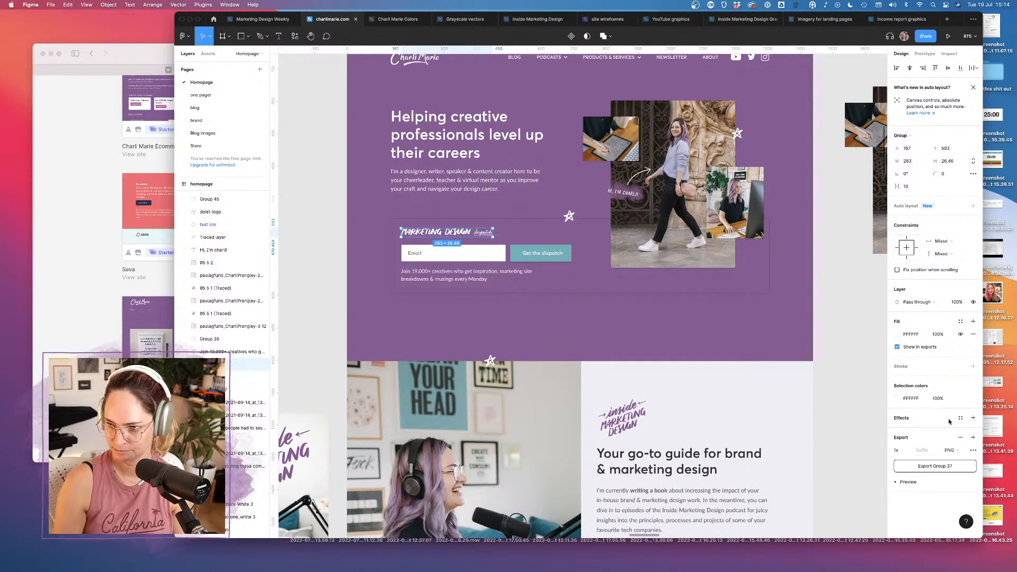
left_click(958, 451)
left_click(954, 471)
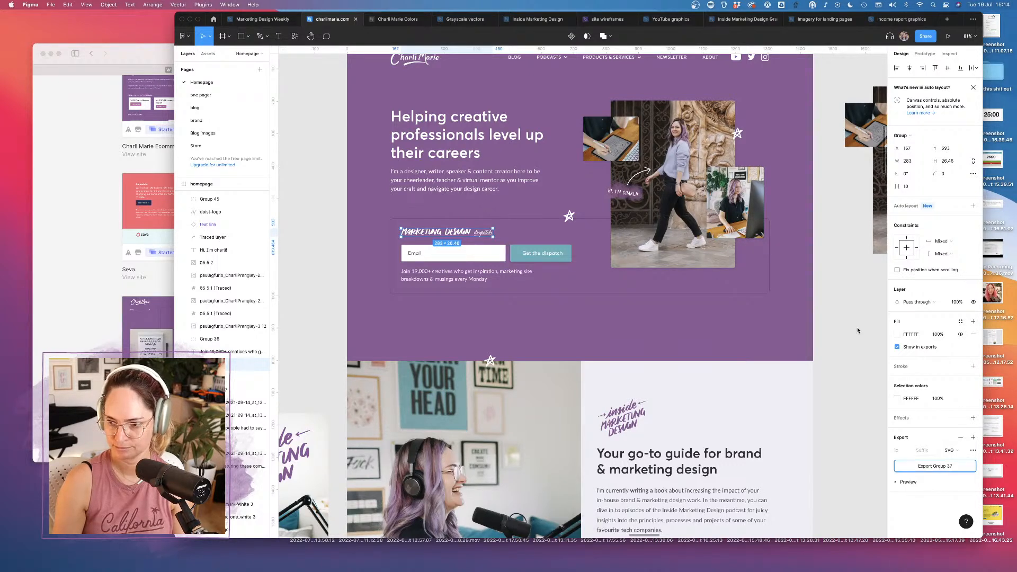
key("super+shift+e")
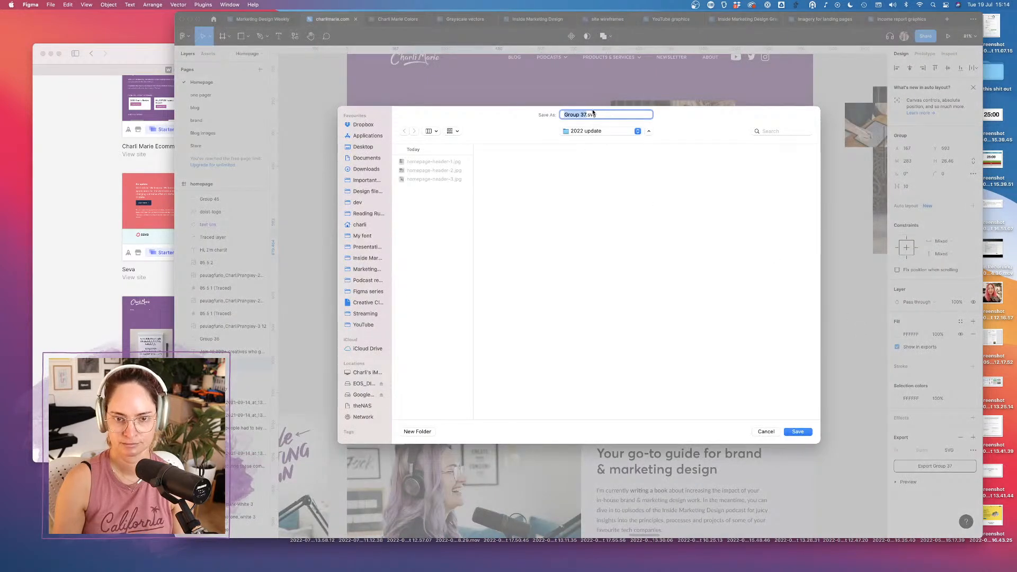
type("marketing-design-dispatch")
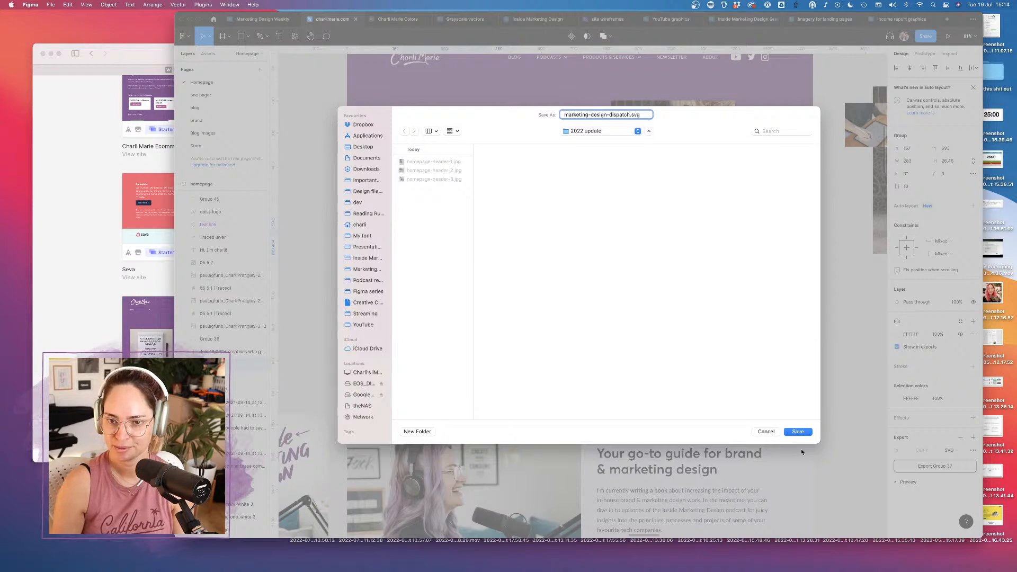
left_click(796, 432)
left_click(821, 333)
scroll(820, 333, "down", 4)
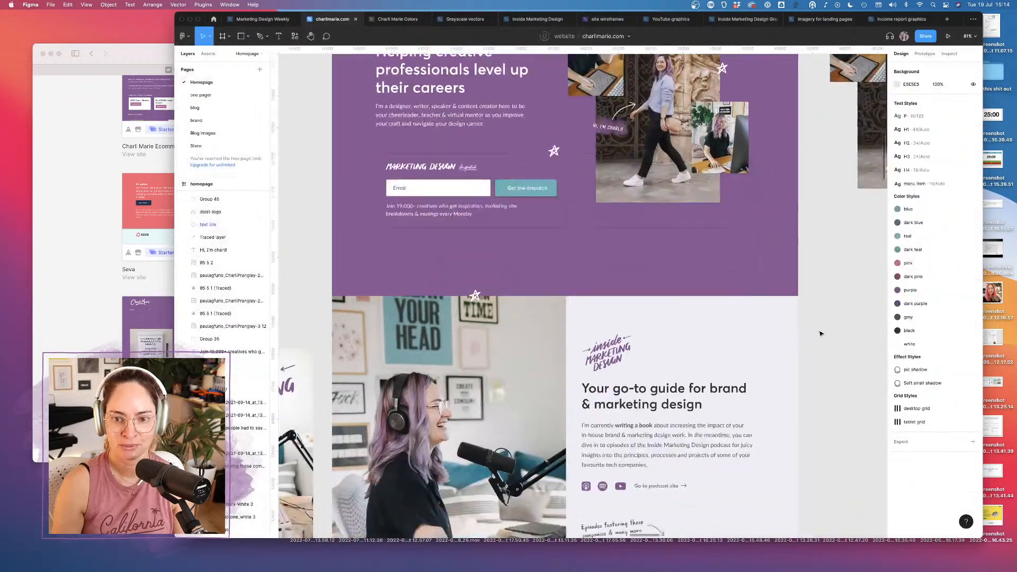
scroll(820, 333, "down", 15)
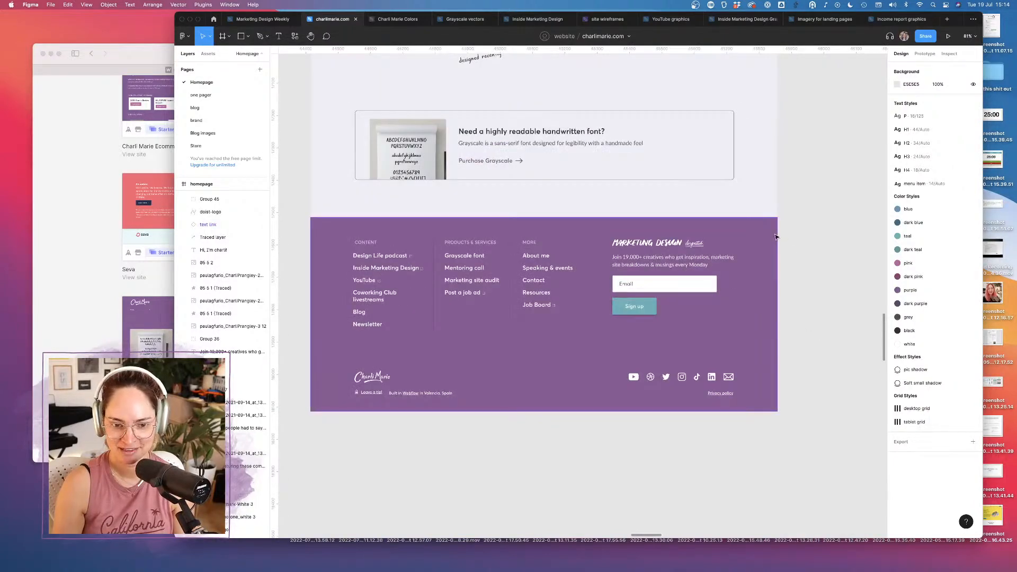
scroll(776, 237, "up", 15)
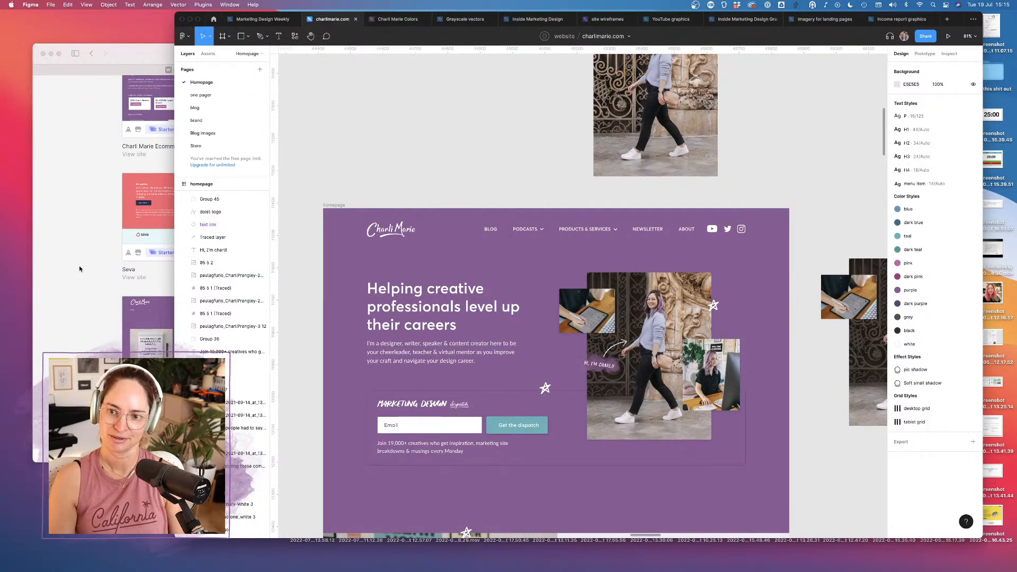
scroll(508, 346, "down", 15)
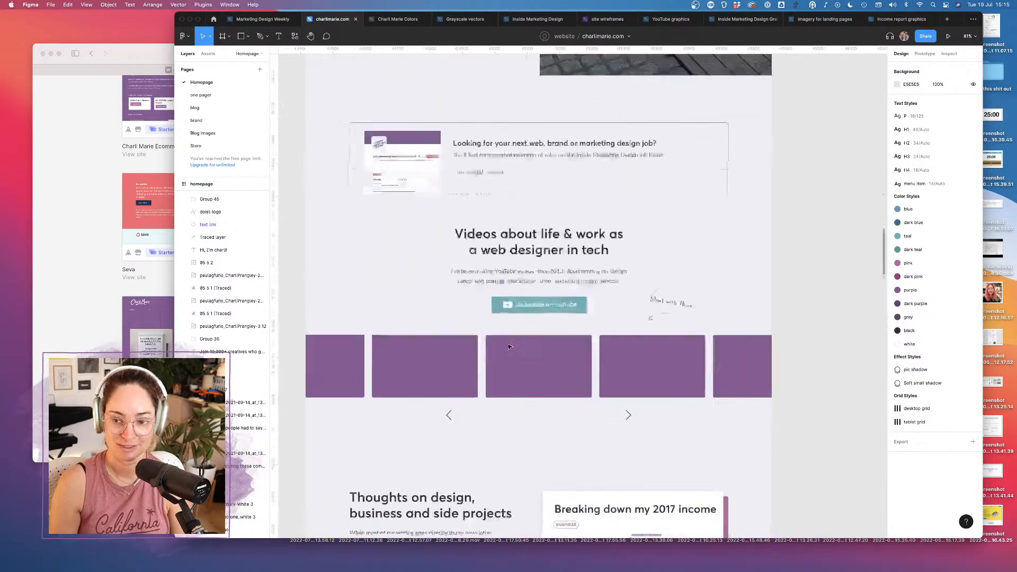
scroll(508, 347, "up", 15)
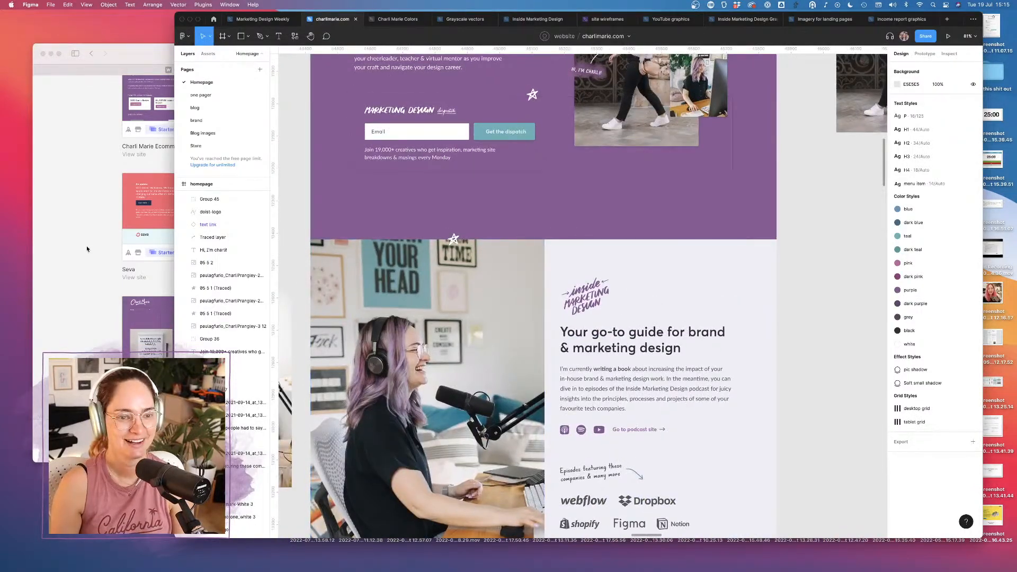
Switch to Webflow in Safari, open the Charli Marie v2 site's settings and set its subdomain to charli-marie-backup
left_click(87, 249)
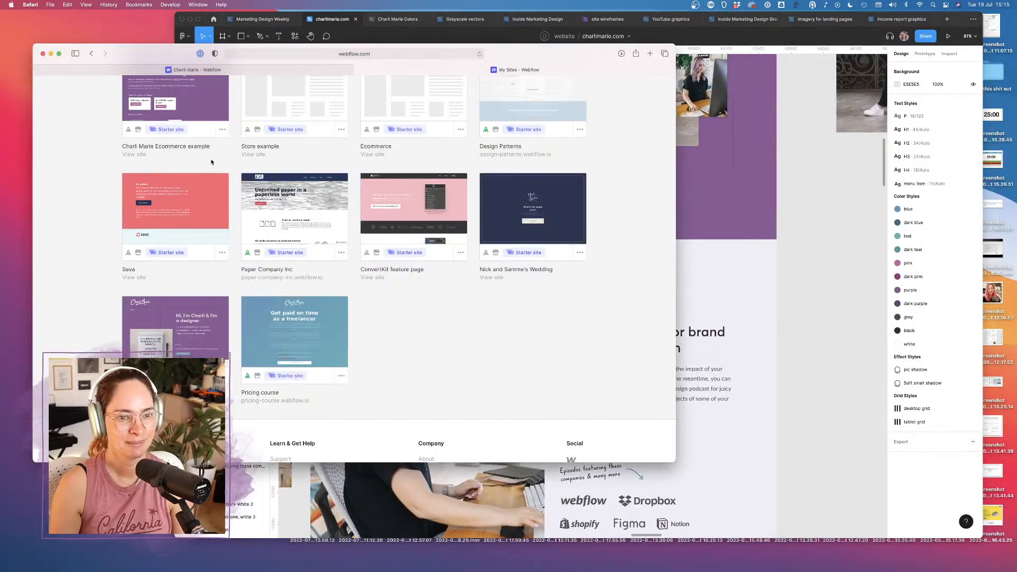
scroll(159, 238, "up", 3)
left_click(223, 240)
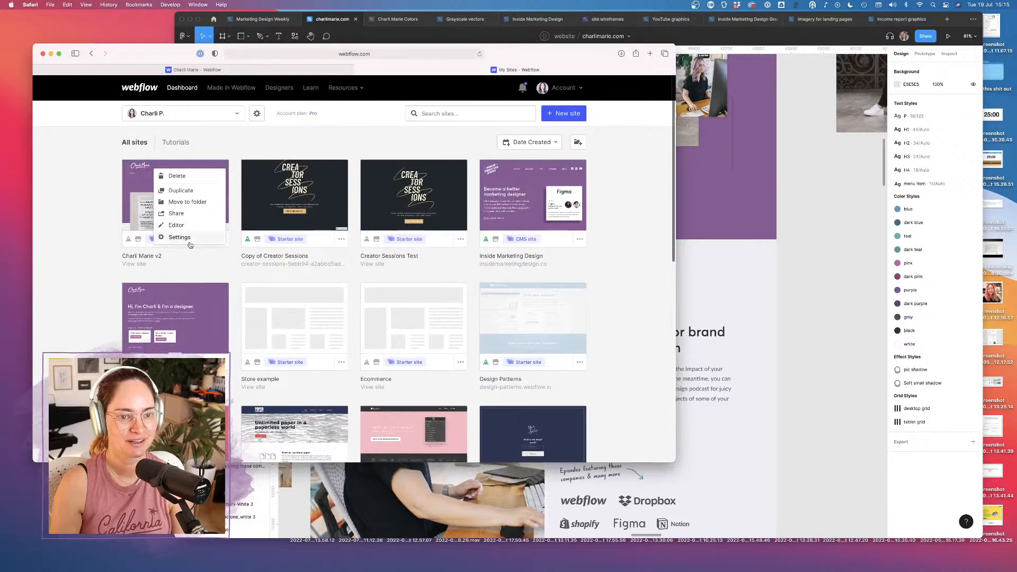
left_click(184, 238)
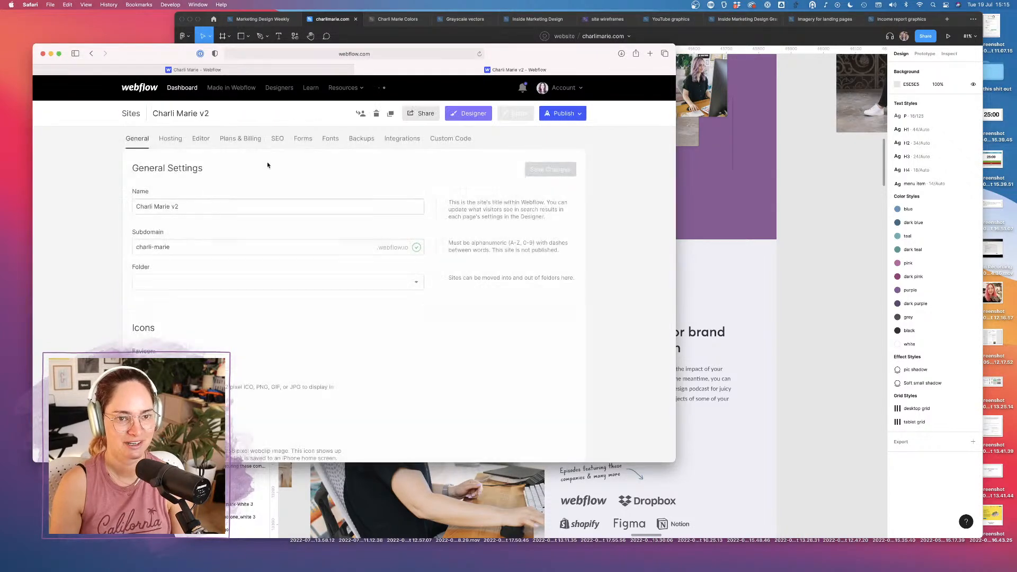
left_click(172, 248)
type("-ba")
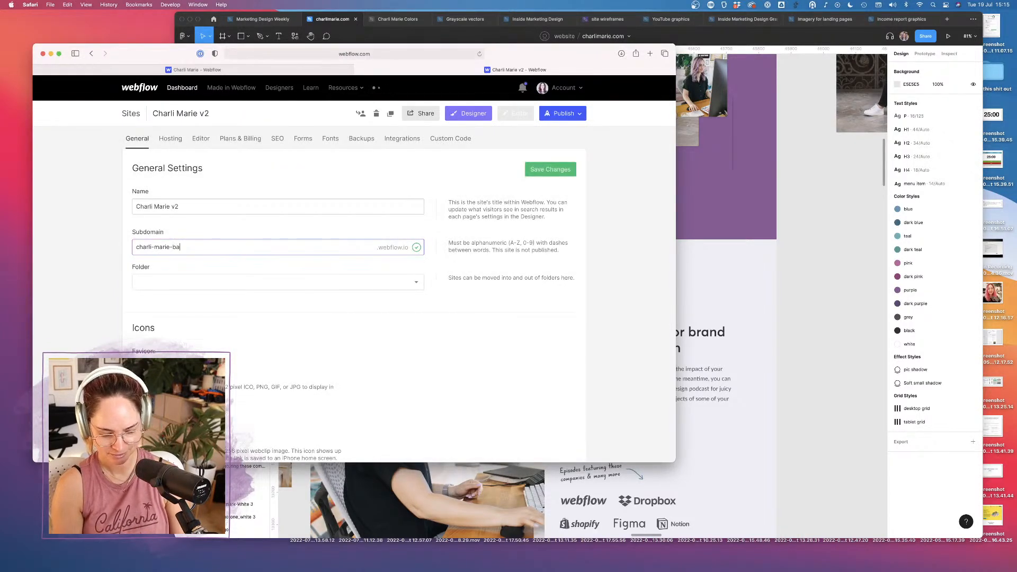
Rename the site Charli Marie backup of 2020 build and save the general settings
left_click(181, 207)
key("BackSpace")
key("BackSpace")
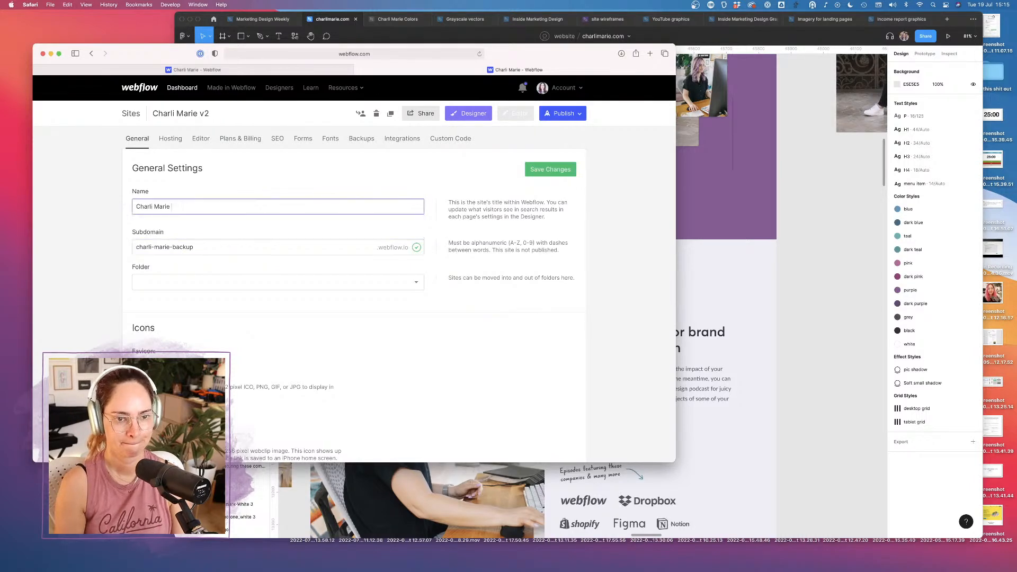
type("backup o")
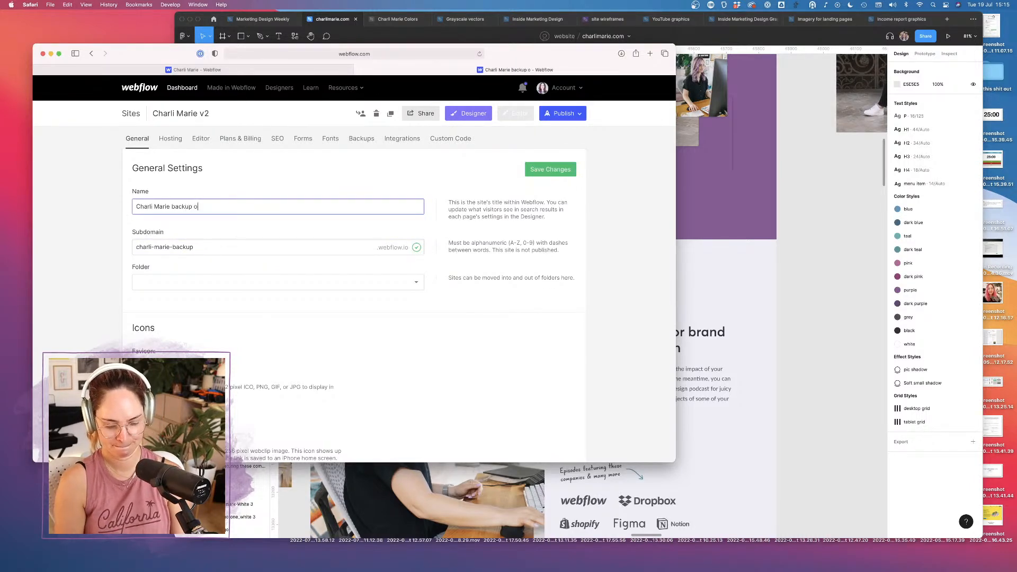
type("f ")
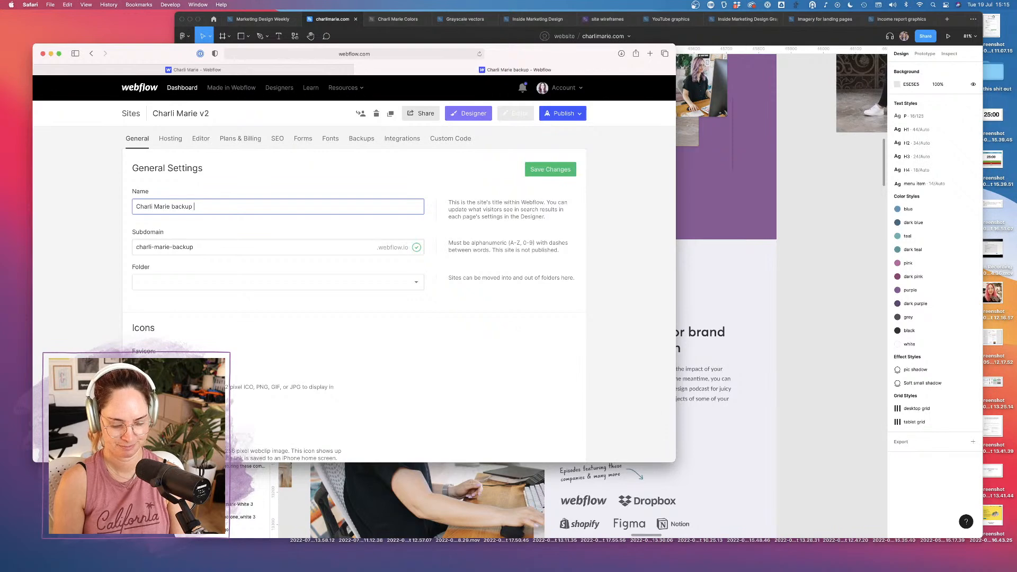
type("2020 build")
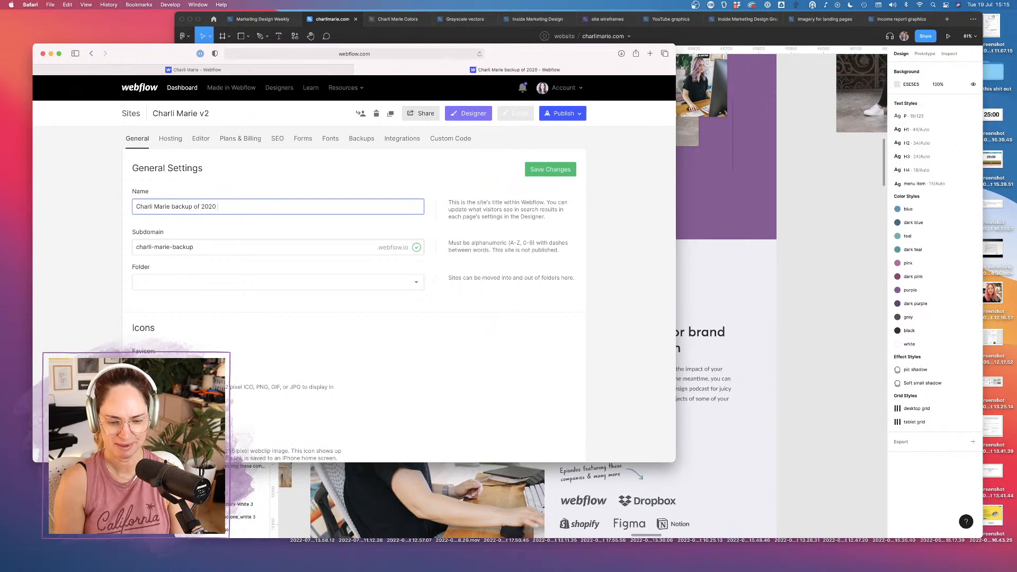
left_click(549, 167)
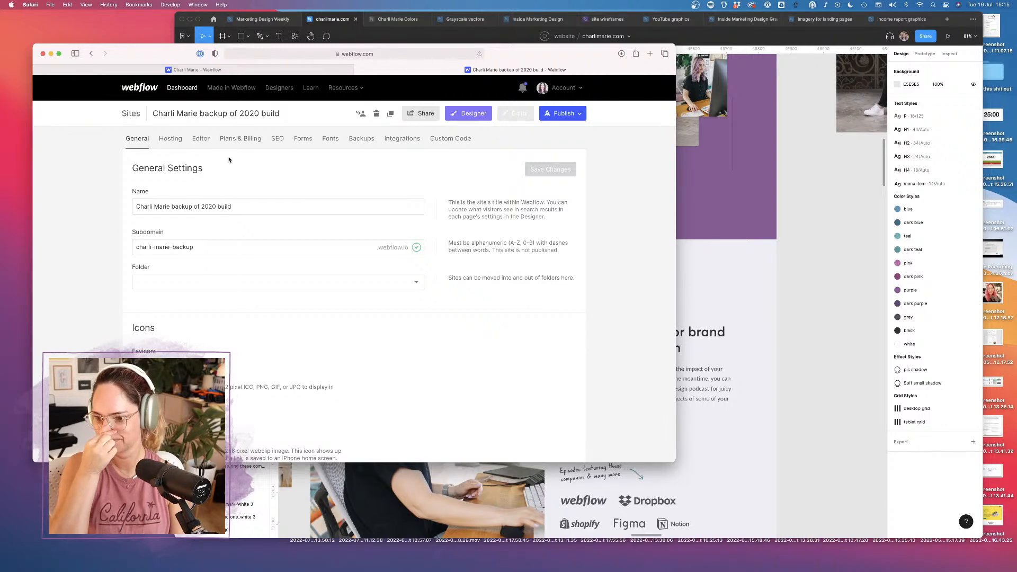
Return to the sites dashboard and open the original Charli Marie site in the Designer
left_click(132, 117)
scroll(185, 265, "down", 5)
left_click(186, 270)
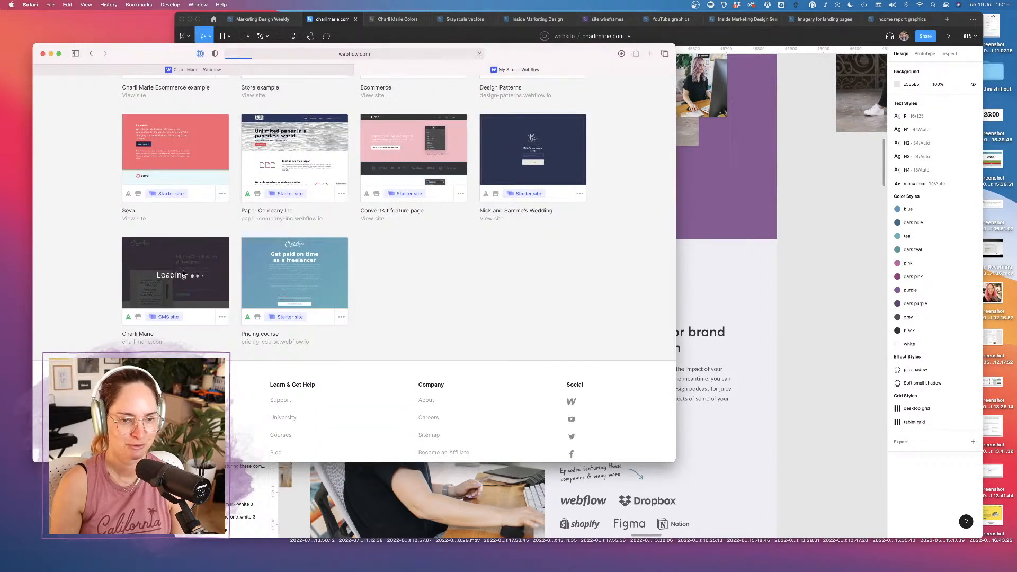
Open the Charli Marie backup of 2020 build site in the Designer from the other browser tab and examine its CMS collections
left_click(277, 69)
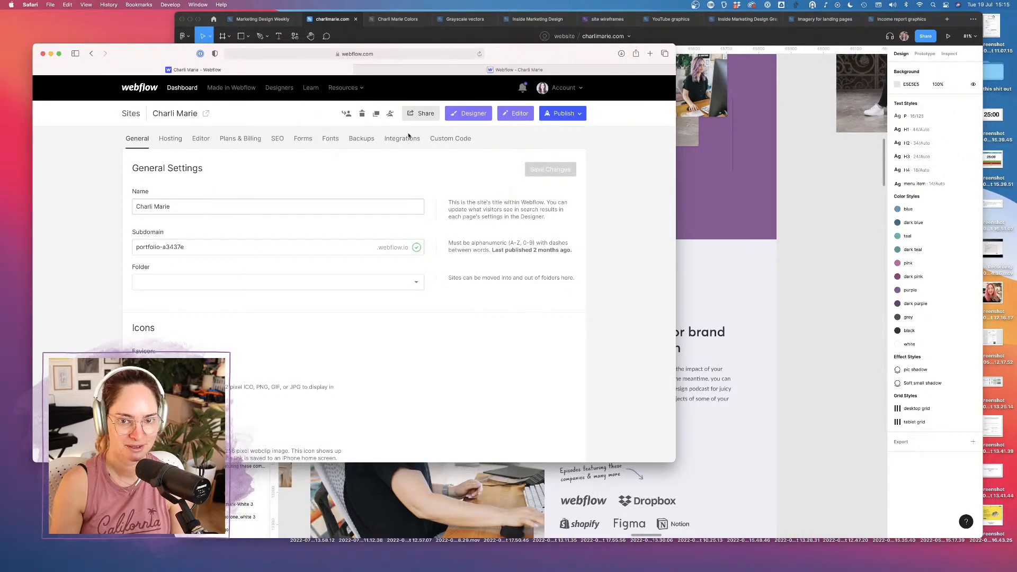
left_click(124, 116)
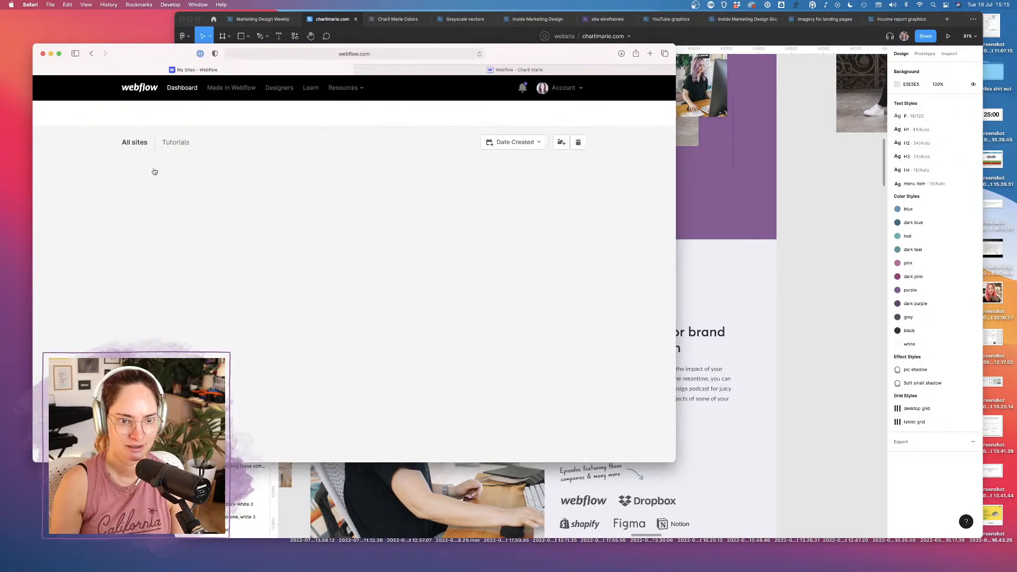
left_click(222, 239)
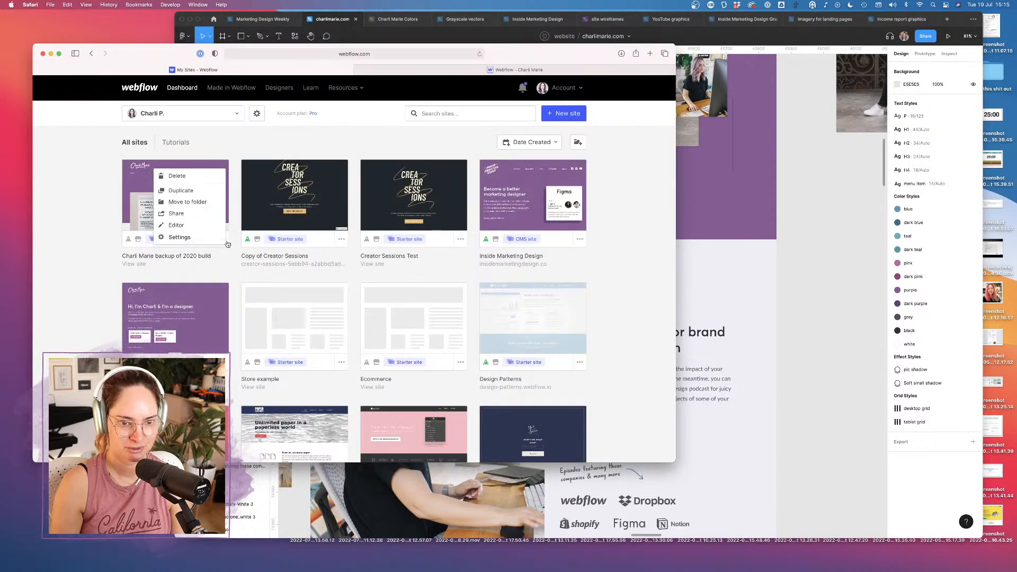
left_click(180, 234)
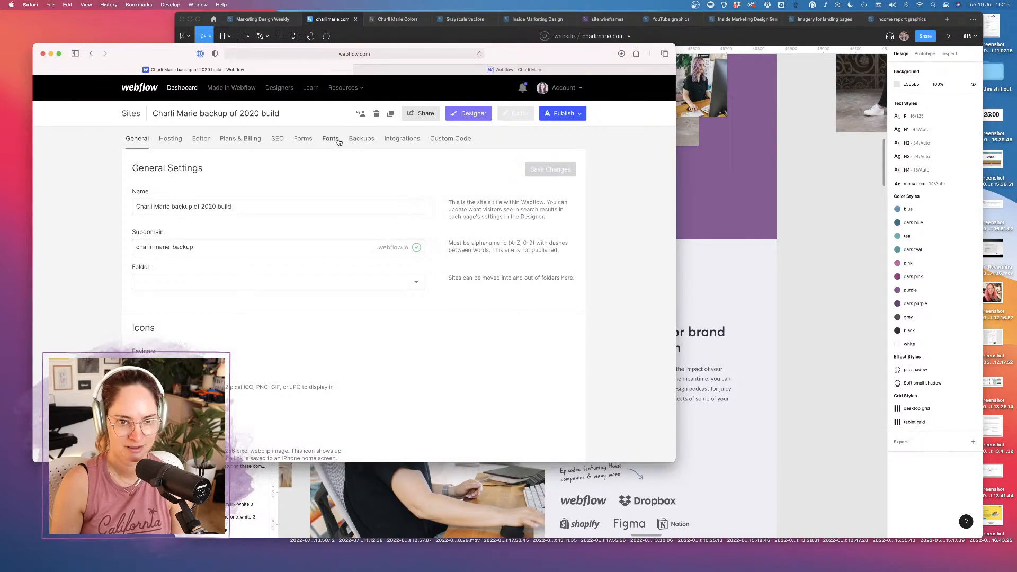
left_click(477, 114)
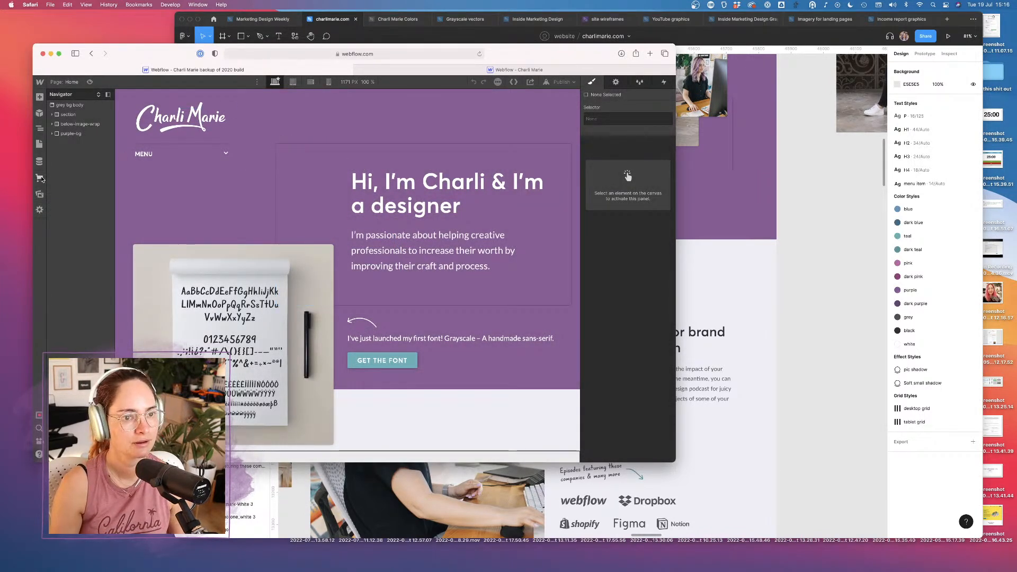
left_click(39, 211)
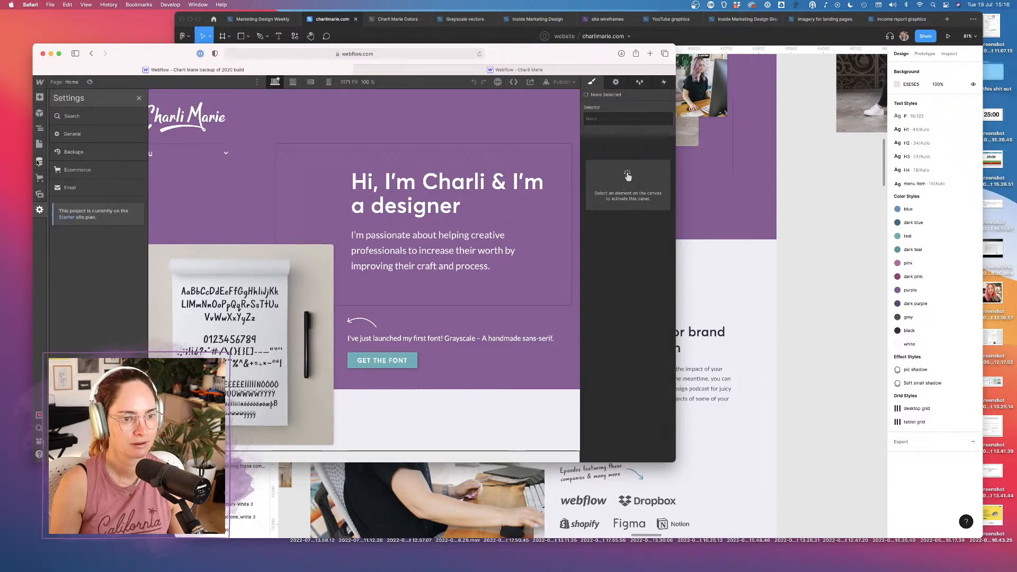
left_click(39, 161)
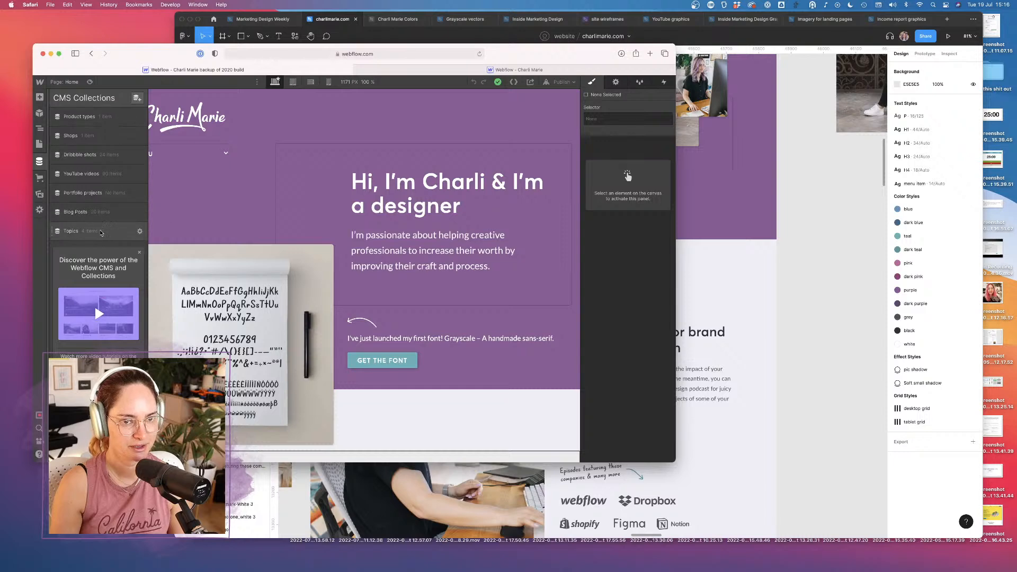
Open the original Charli Marie site's settings, set its subdomain to charli-marie, and save and publish the site
left_click(530, 70)
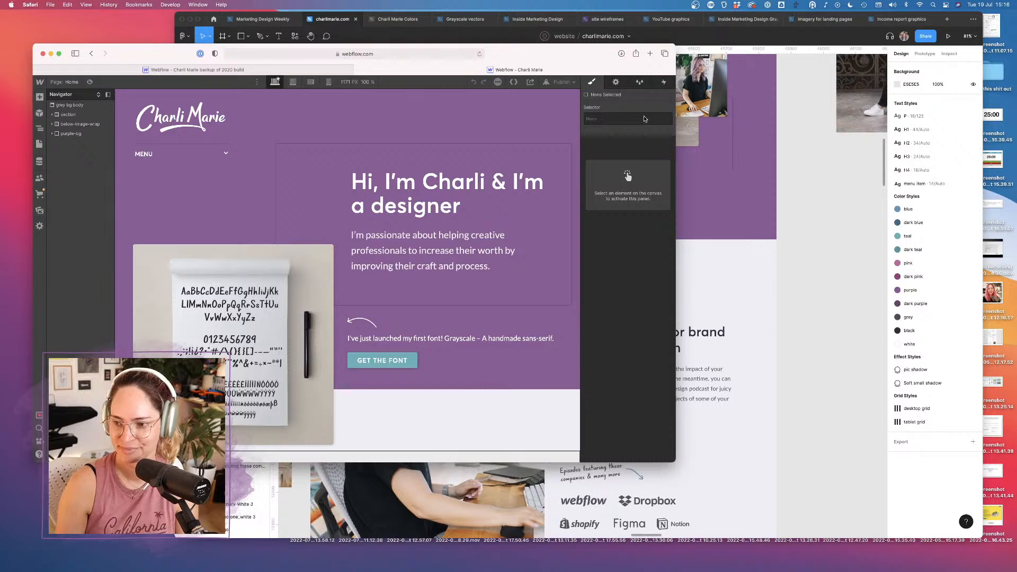
mouse_move(40, 82)
left_click(74, 103)
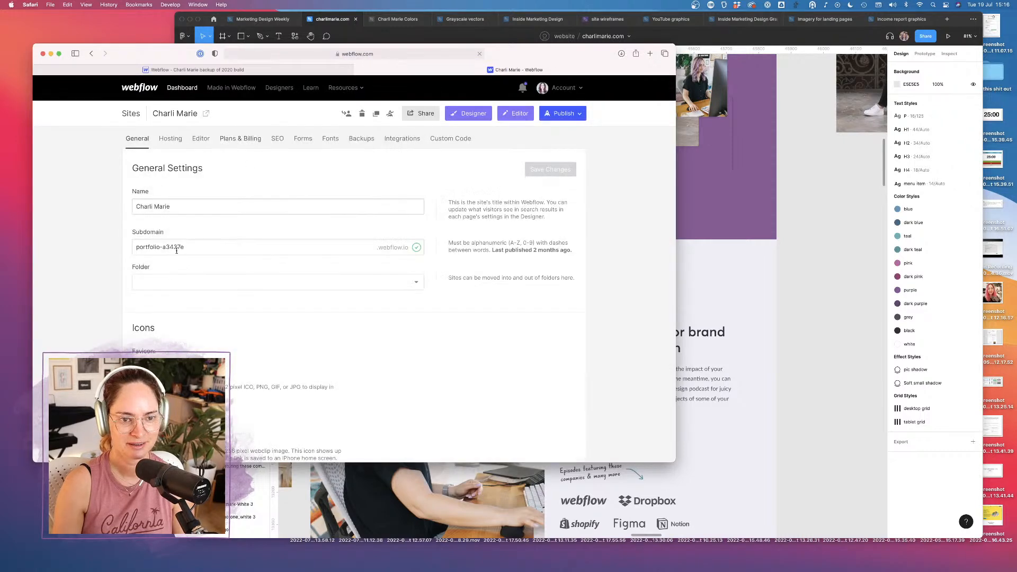
triple_click(179, 247)
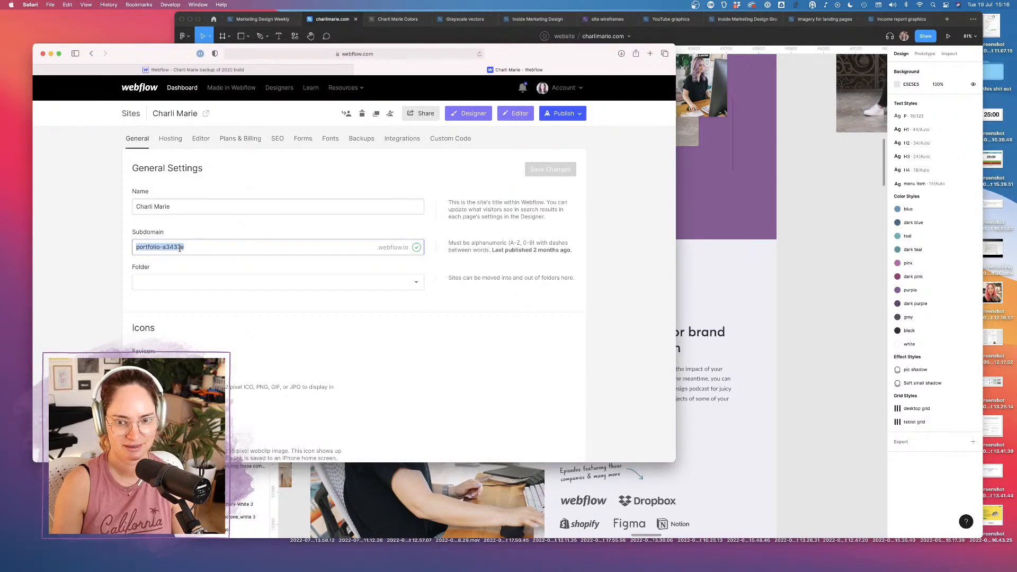
type("charli-marie")
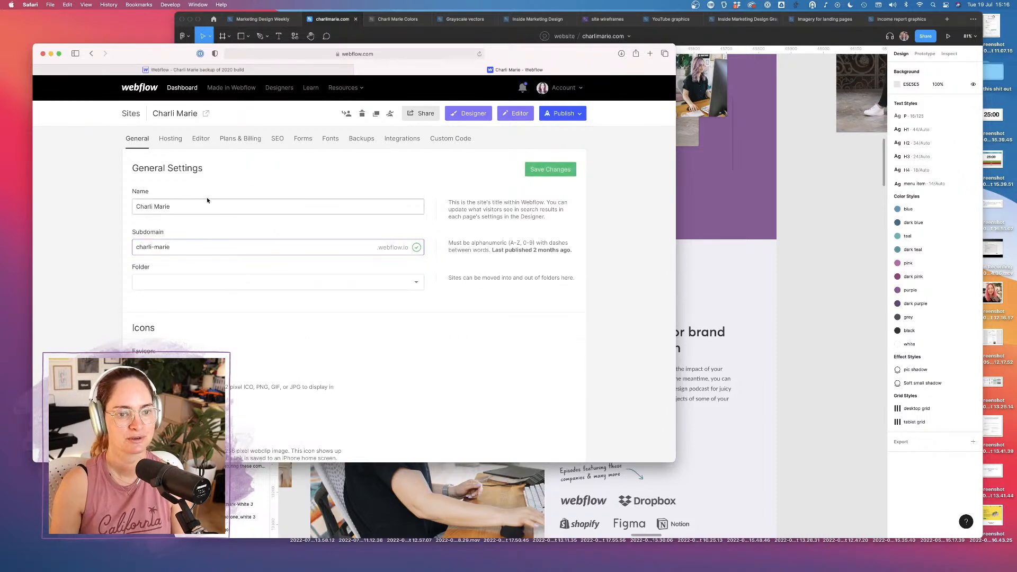
left_click(260, 174)
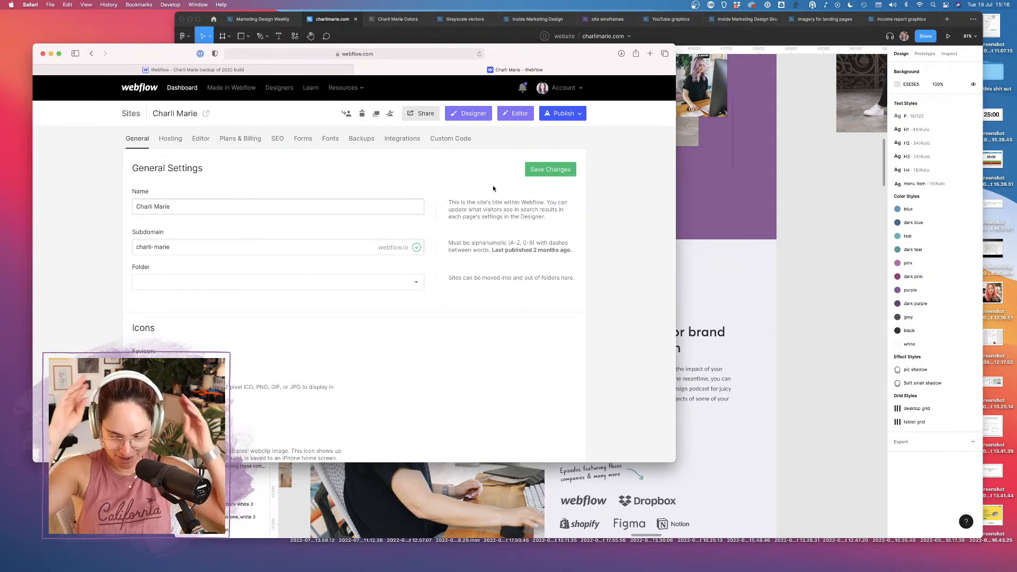
left_click(477, 116)
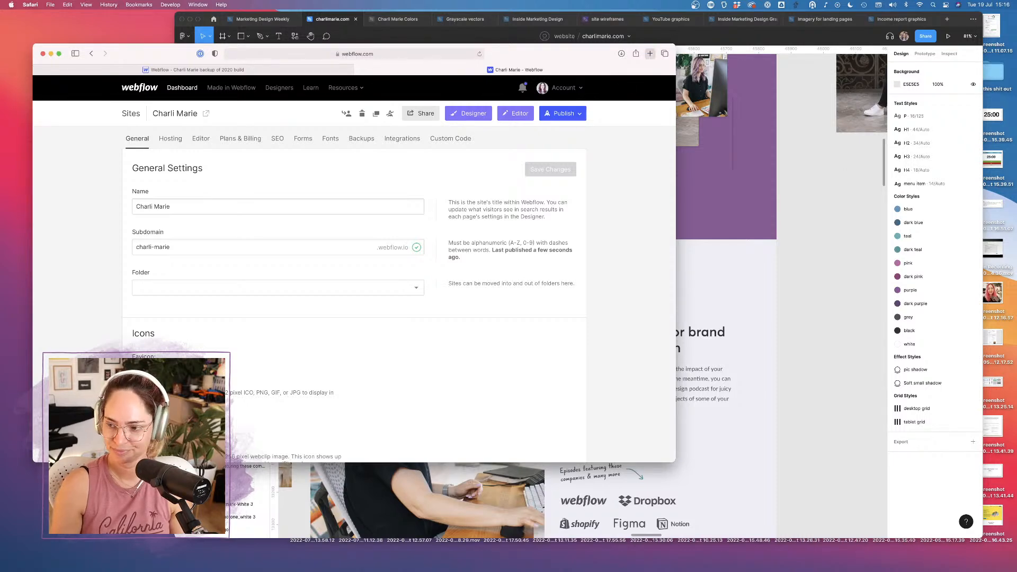
Load charli-marie.webflow.io in a new browser tab to check the published site
left_click(650, 54)
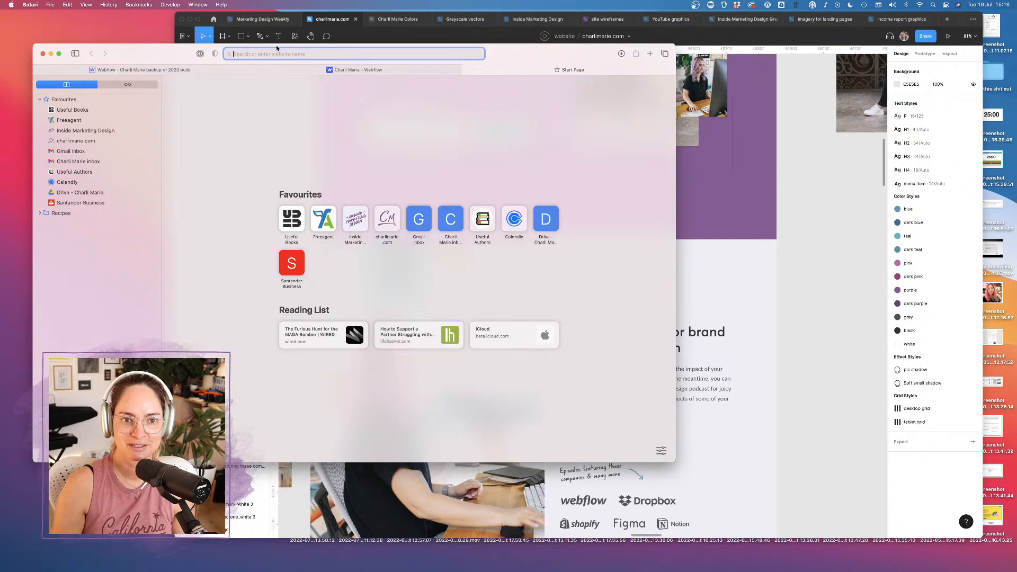
type("charli")
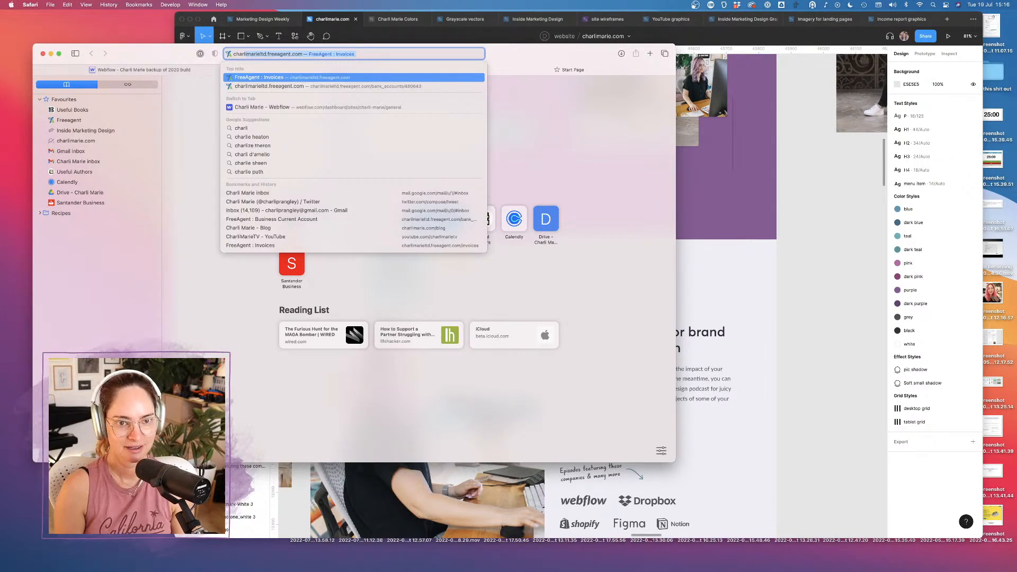
type("-marie.w")
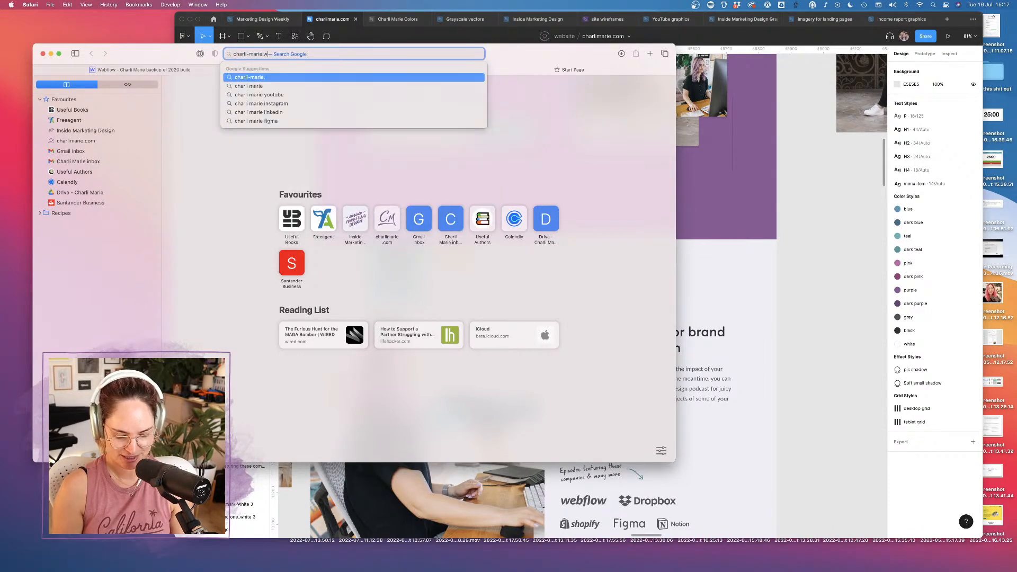
type("ebflow.io")
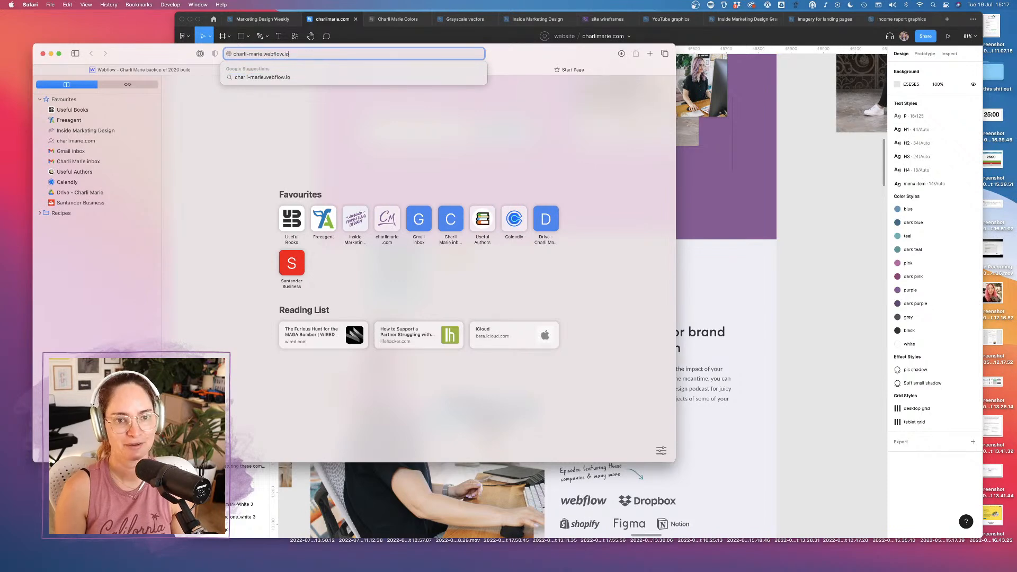
key("Return")
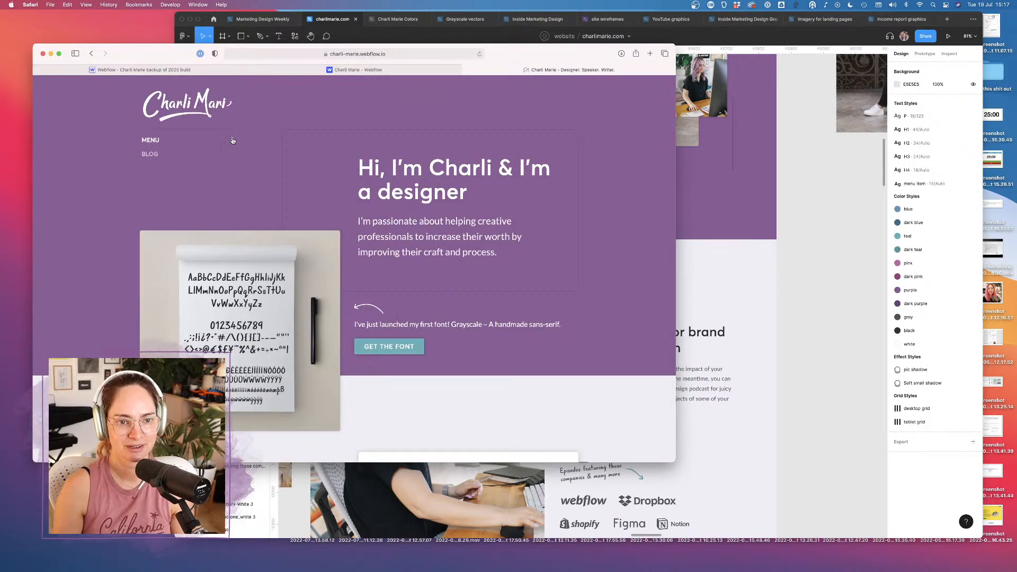
Reopen the original site in the Designer and delete the section, below-image-wrap and purple-bg elements from the Home page
left_click(402, 69)
left_click(459, 116)
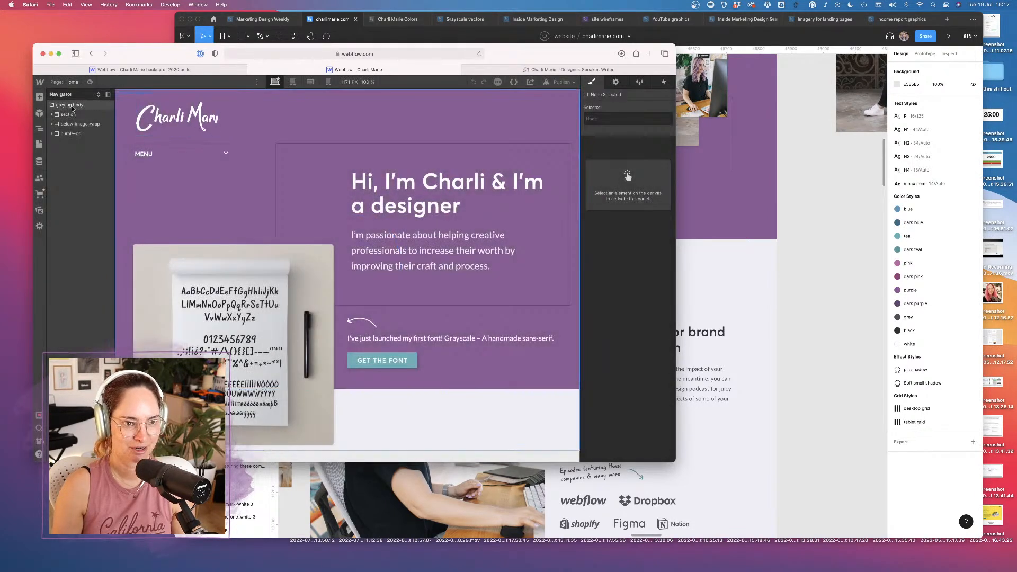
left_click(73, 105)
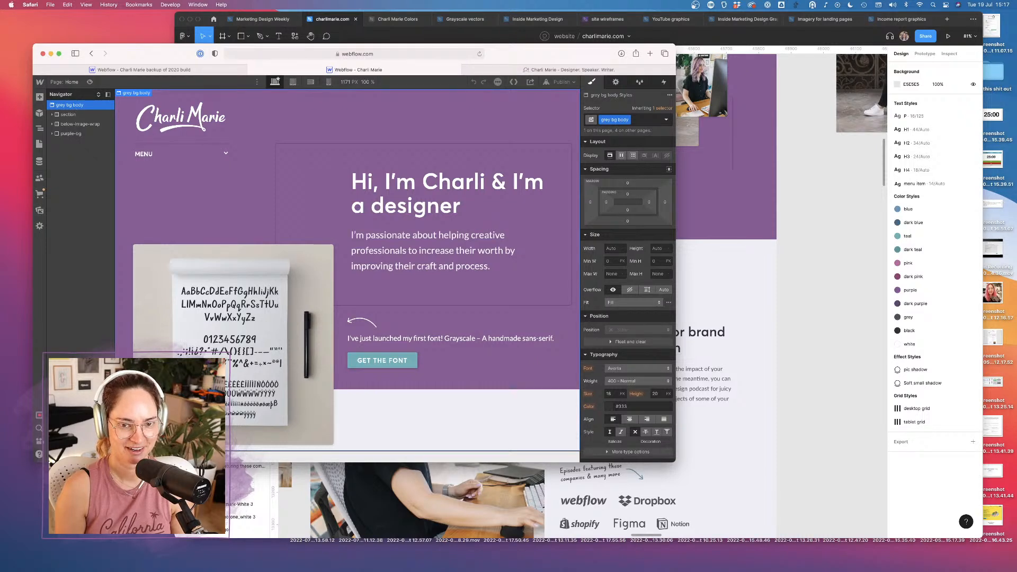
left_click(72, 115)
key("Delete")
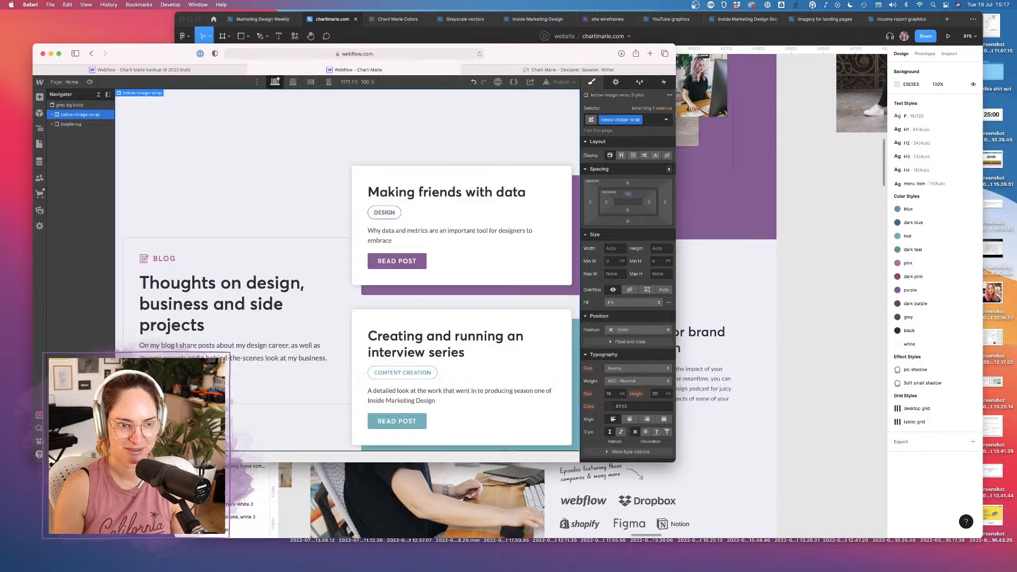
key("Delete")
key("Delete")
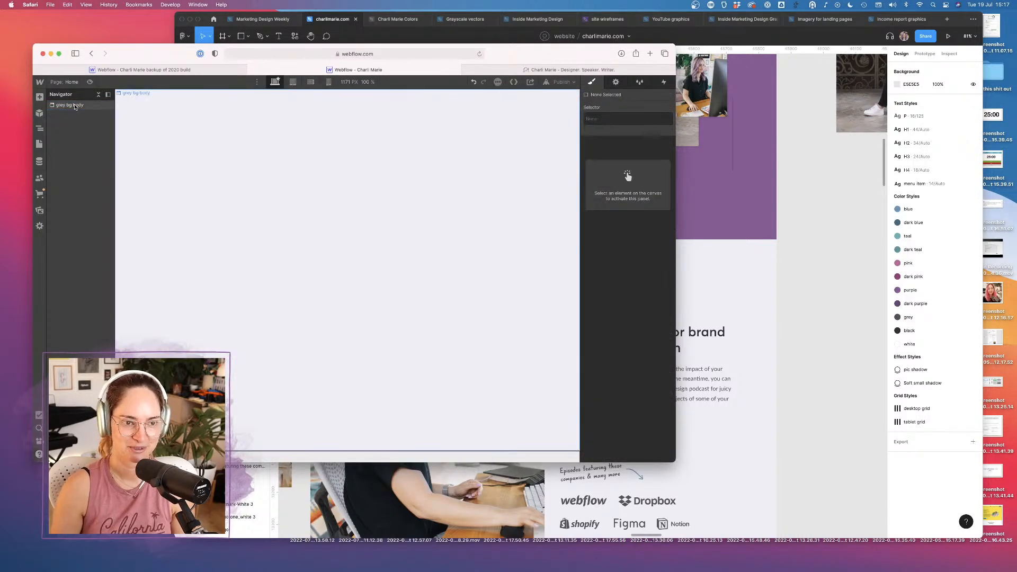
Remove the grey bg body class from the Home page's body element
left_click(76, 105)
left_click(634, 122)
key("BackSpace")
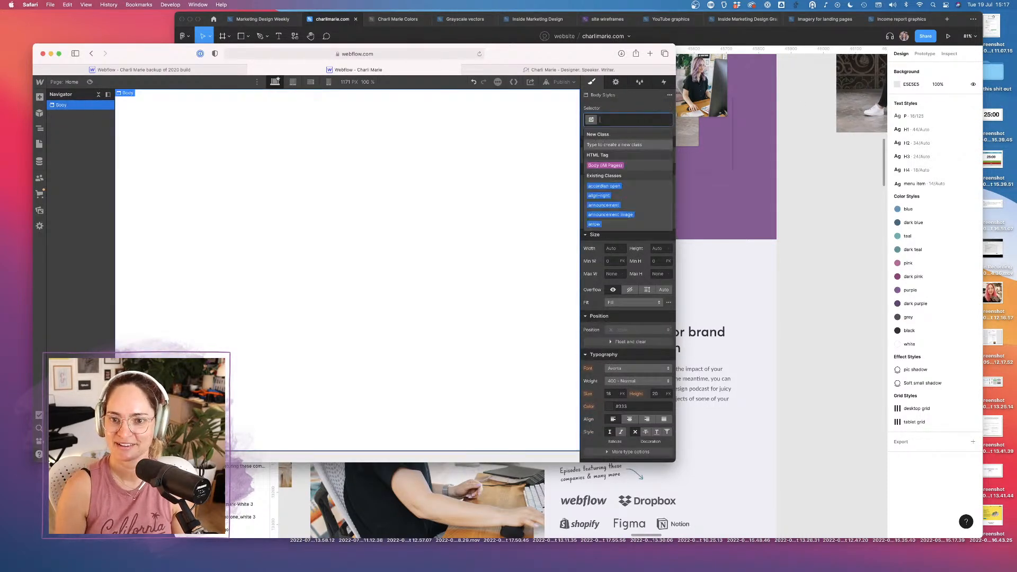
left_click(269, 181)
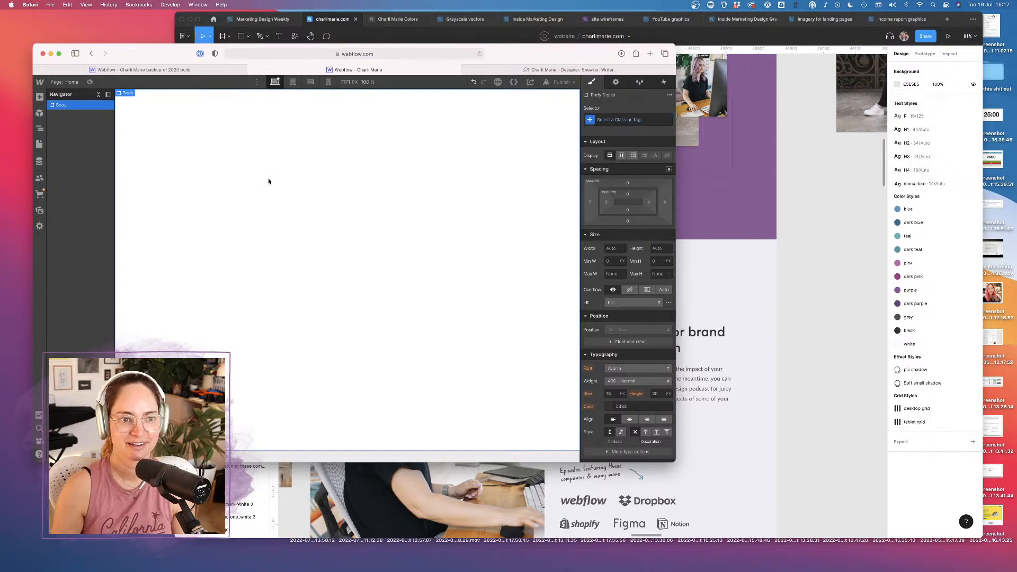
View the draft Old Home page and delete it from the site
left_click(42, 145)
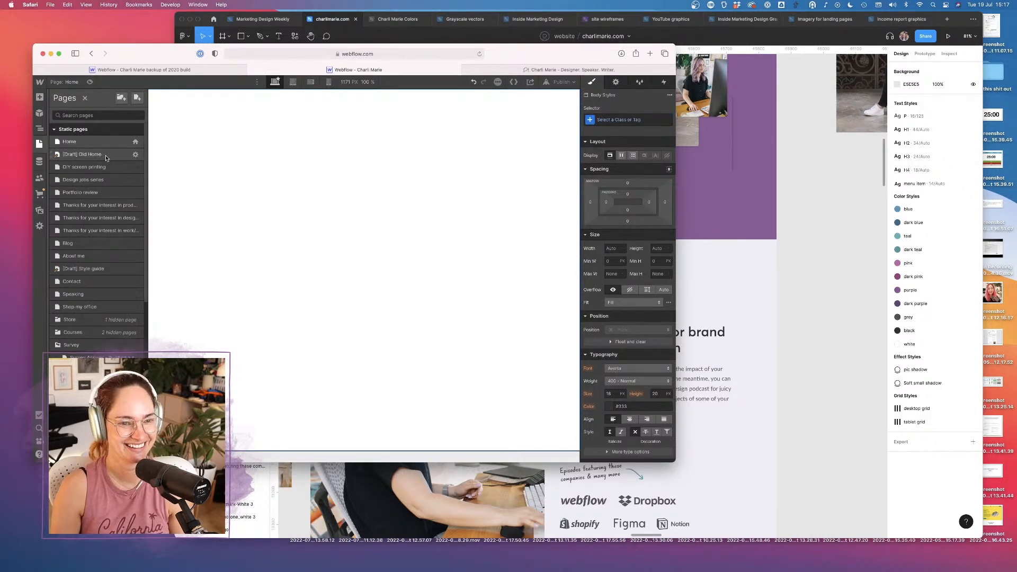
left_click(106, 156)
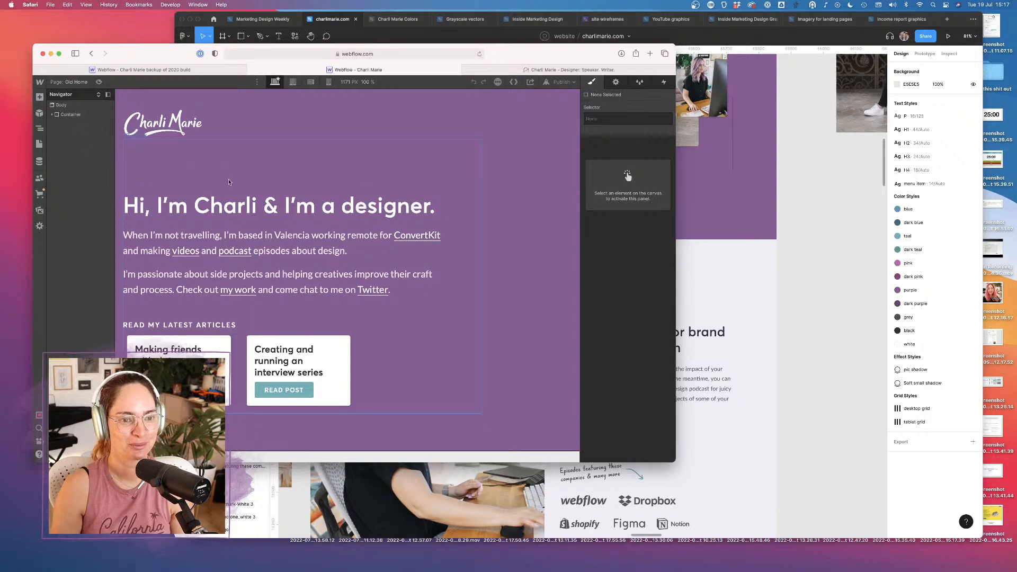
left_click(40, 143)
left_click(135, 156)
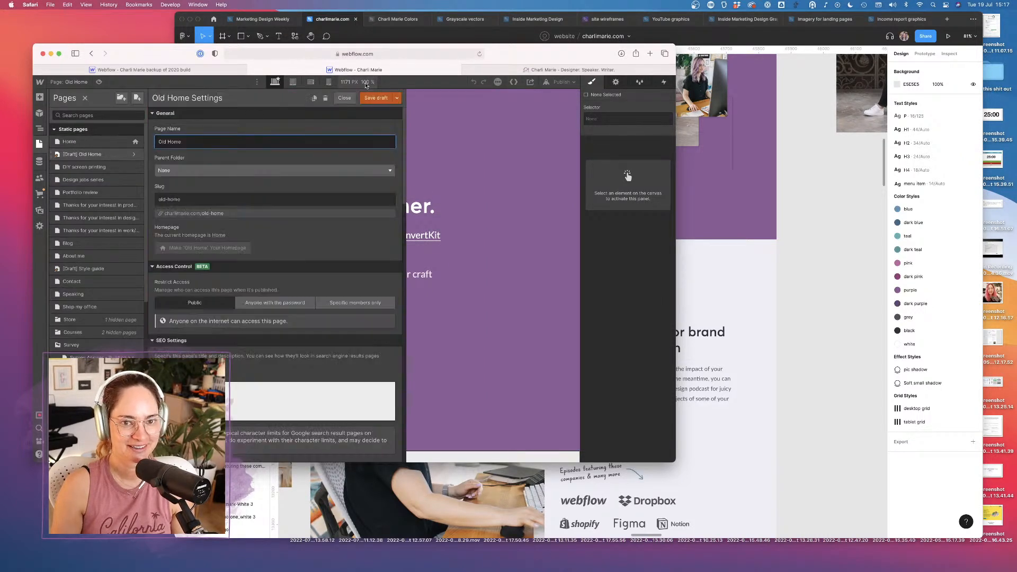
left_click(324, 102)
left_click(430, 291)
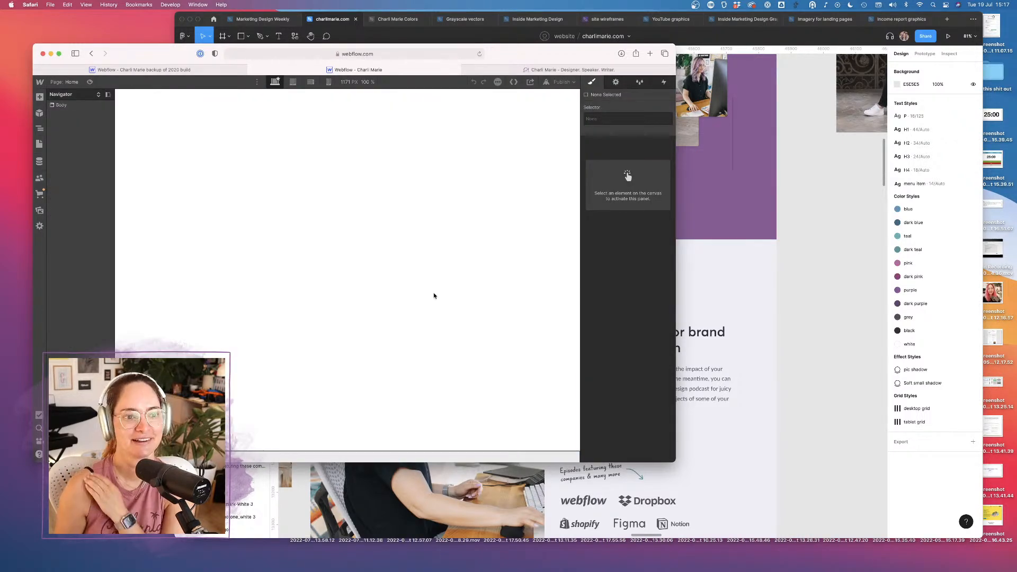
Inspect the DIY screen printing page and check the backup site's pages in its Designer tab
left_click(39, 143)
left_click(113, 154)
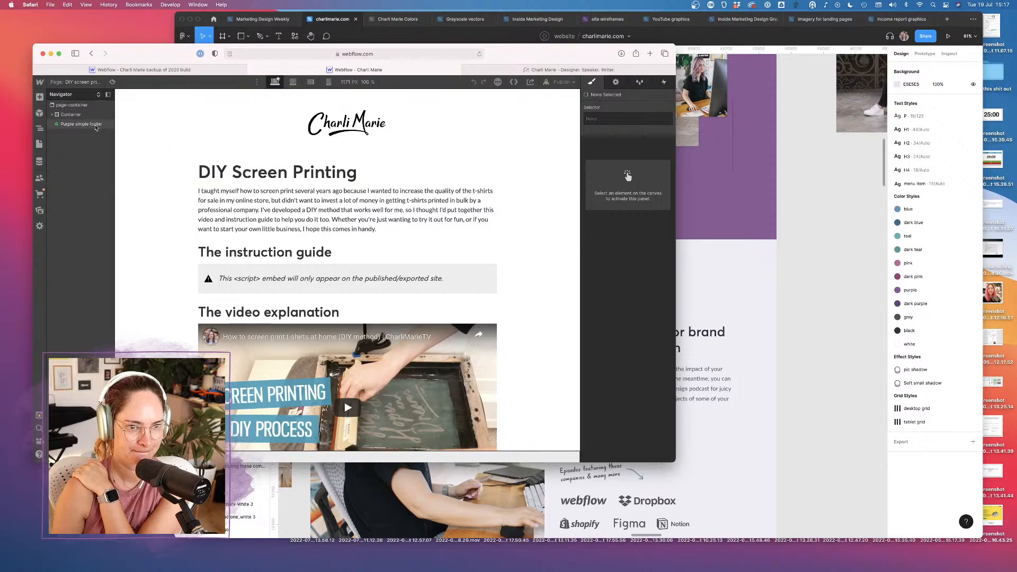
left_click(197, 69)
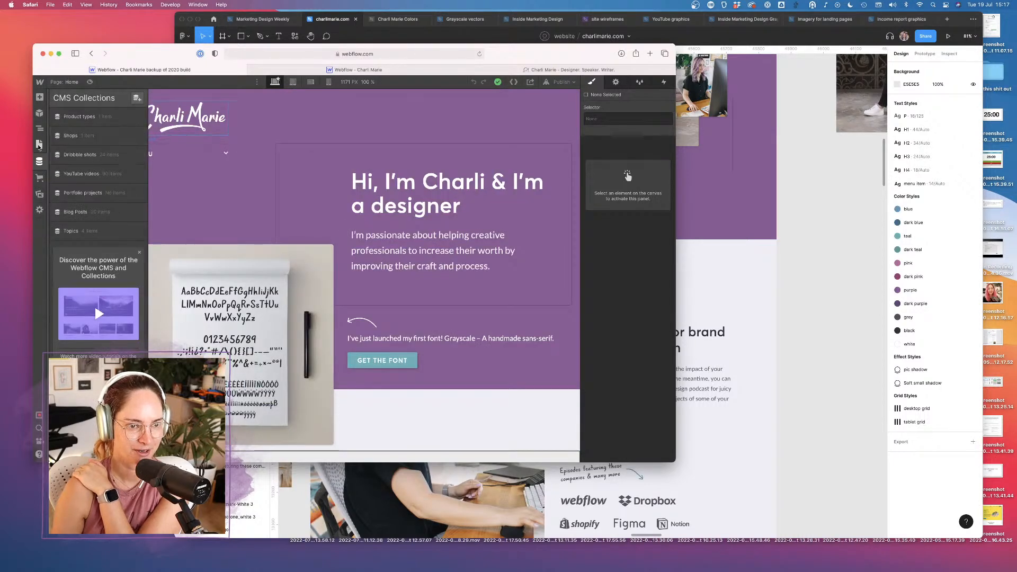
left_click(39, 144)
left_click(96, 167)
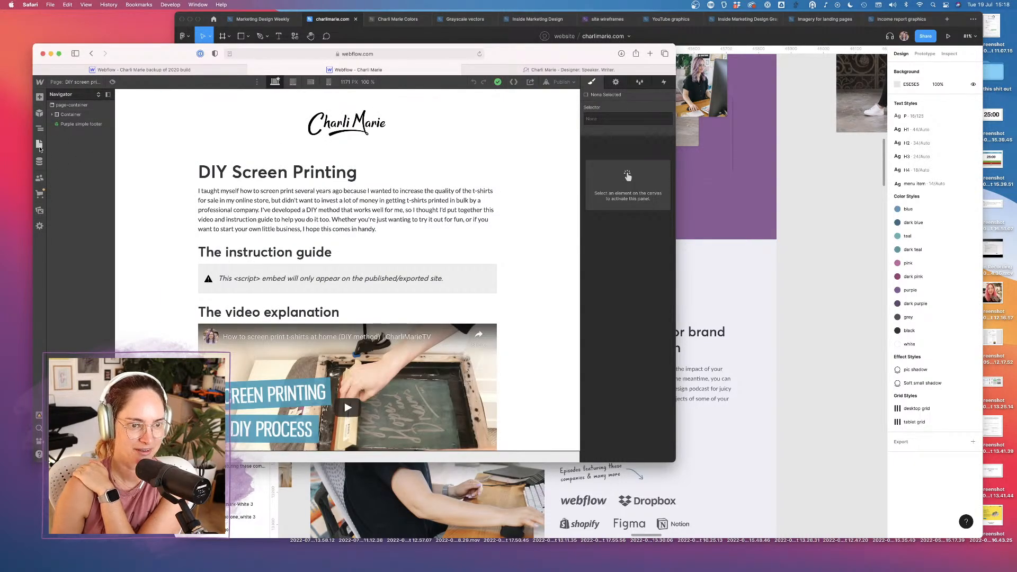
Delete the DIY screen printing page from the original Charli Marie site
left_click(40, 148)
left_click(135, 156)
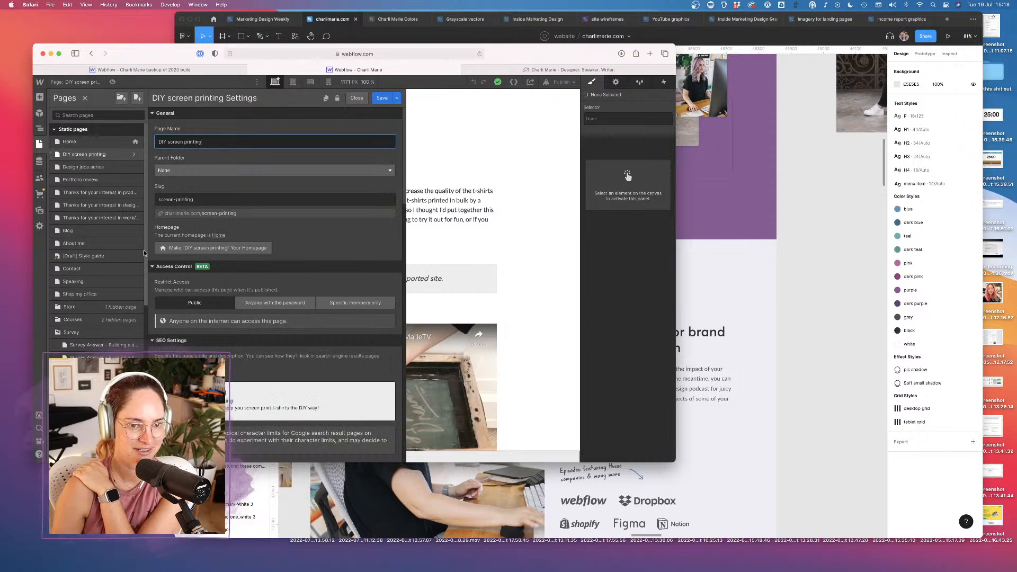
left_click(337, 99)
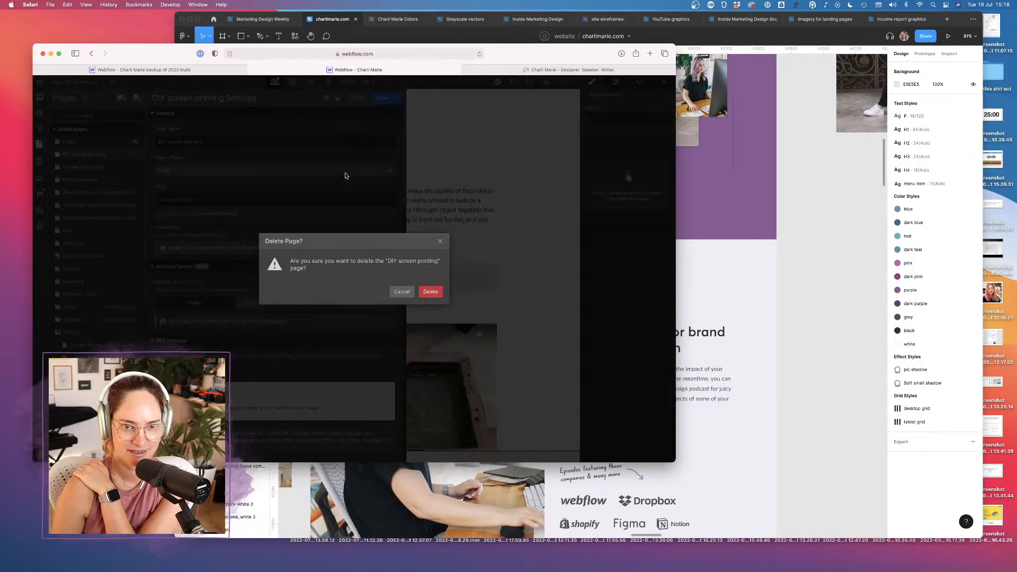
left_click(430, 291)
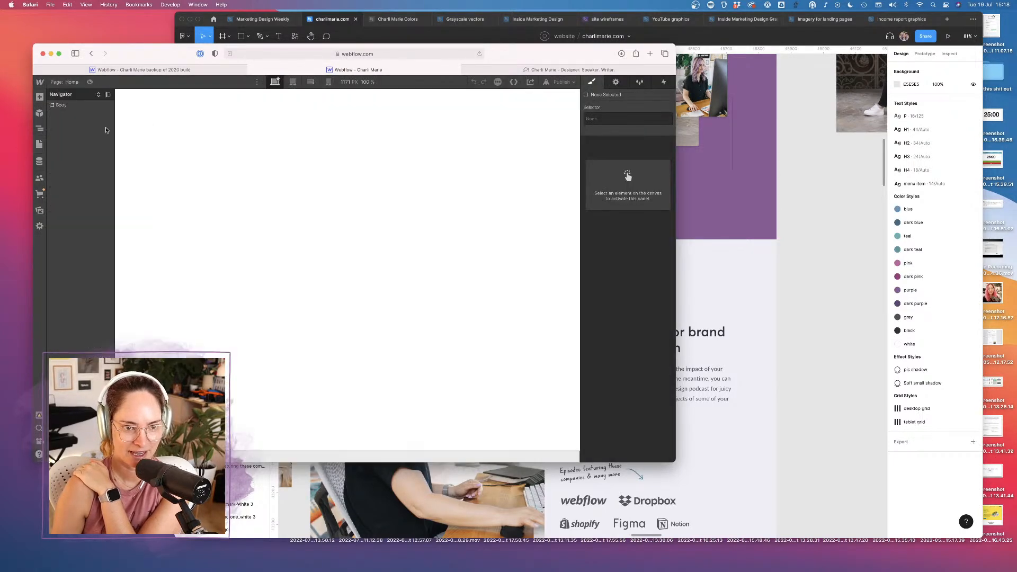
Delete the Design jobs series and Portfolio review pages from the site
left_click(39, 144)
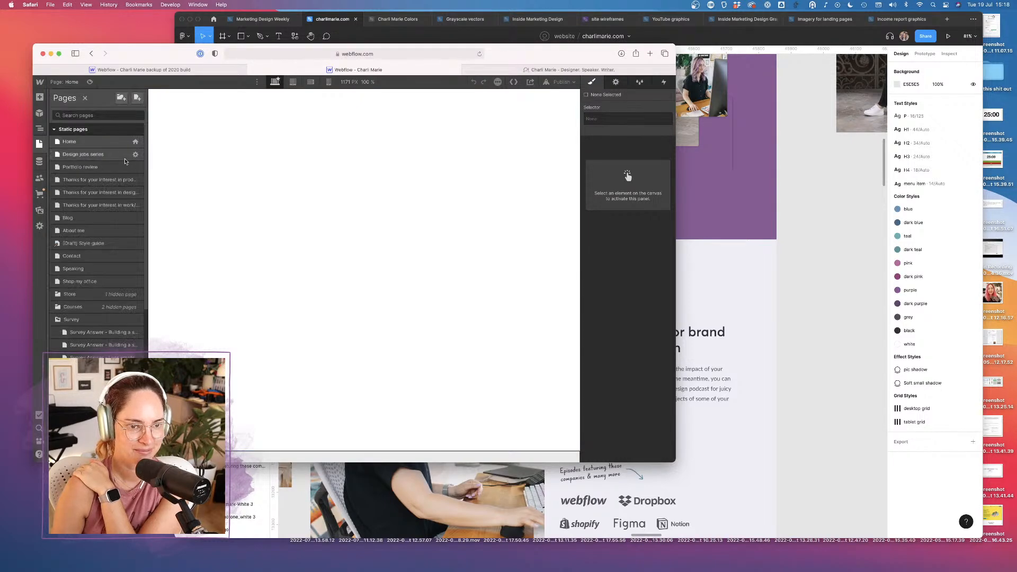
left_click(133, 154)
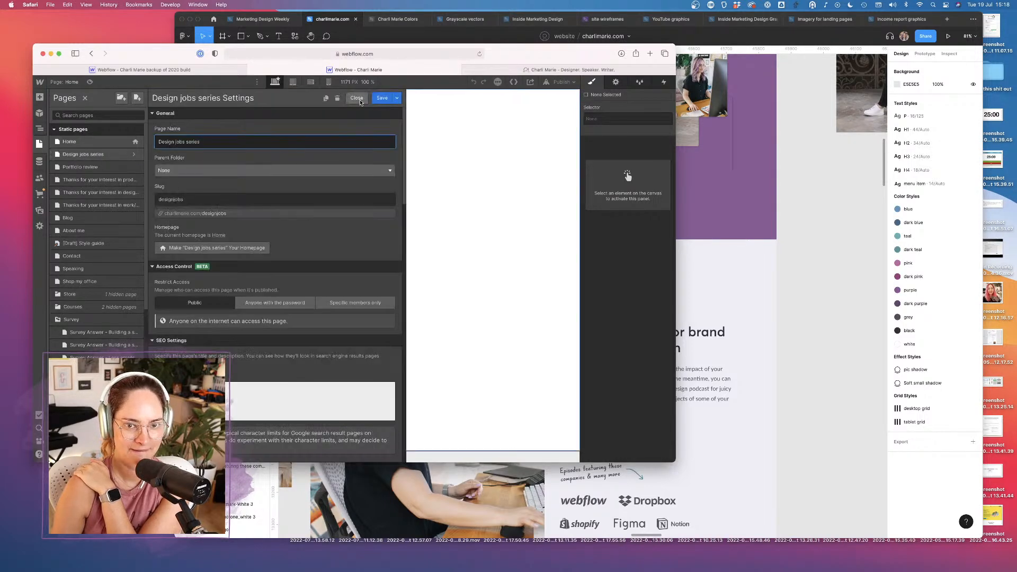
left_click(336, 99)
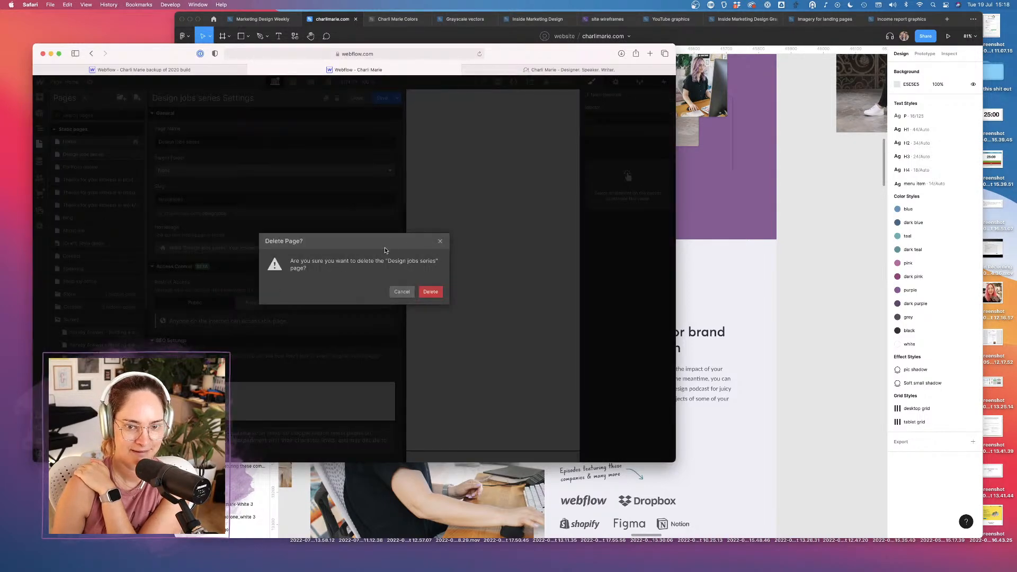
left_click(431, 291)
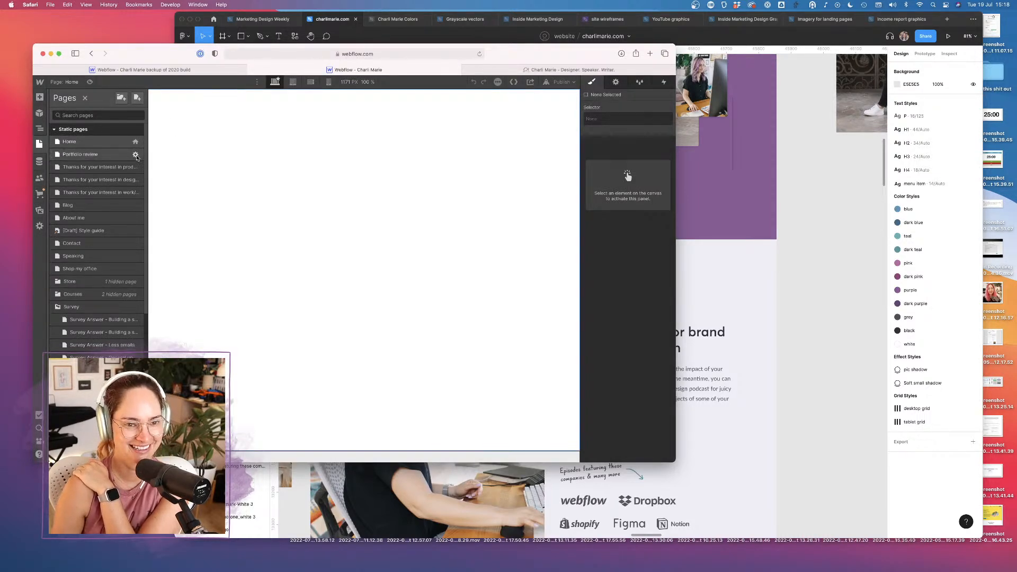
left_click(135, 154)
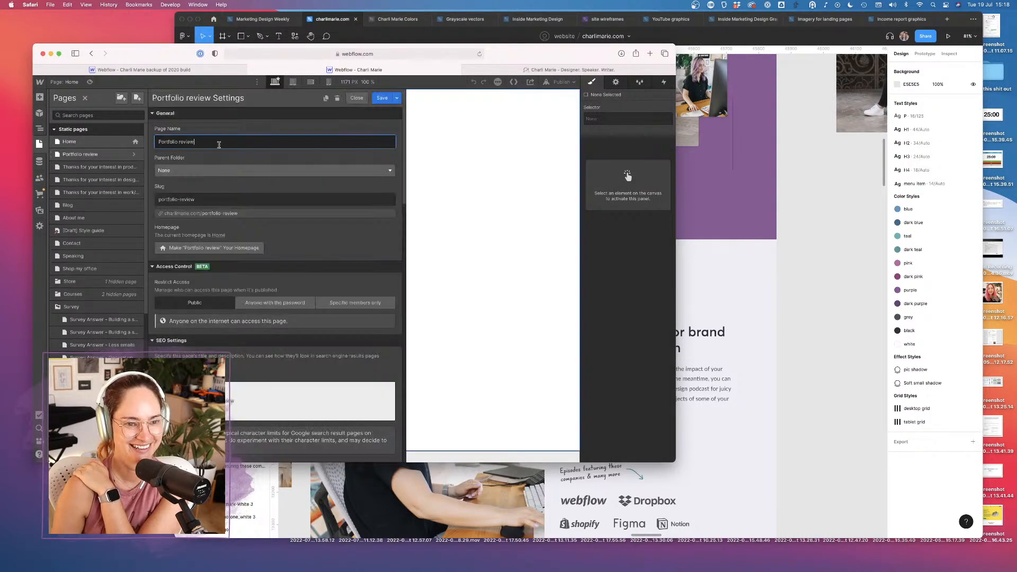
left_click(338, 100)
left_click(433, 293)
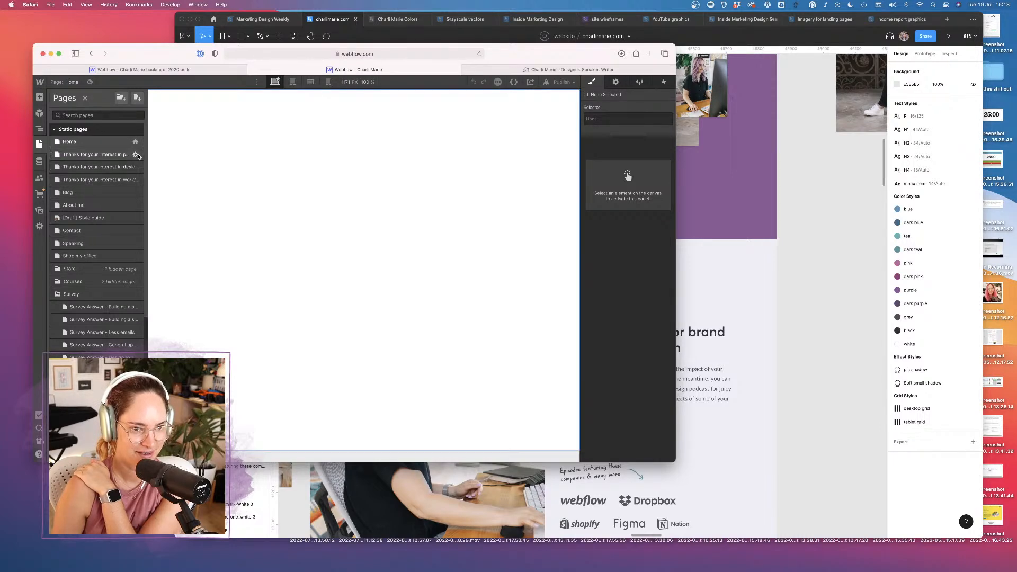
Delete the page named Thanks for your interest in productivity content
left_click(134, 155)
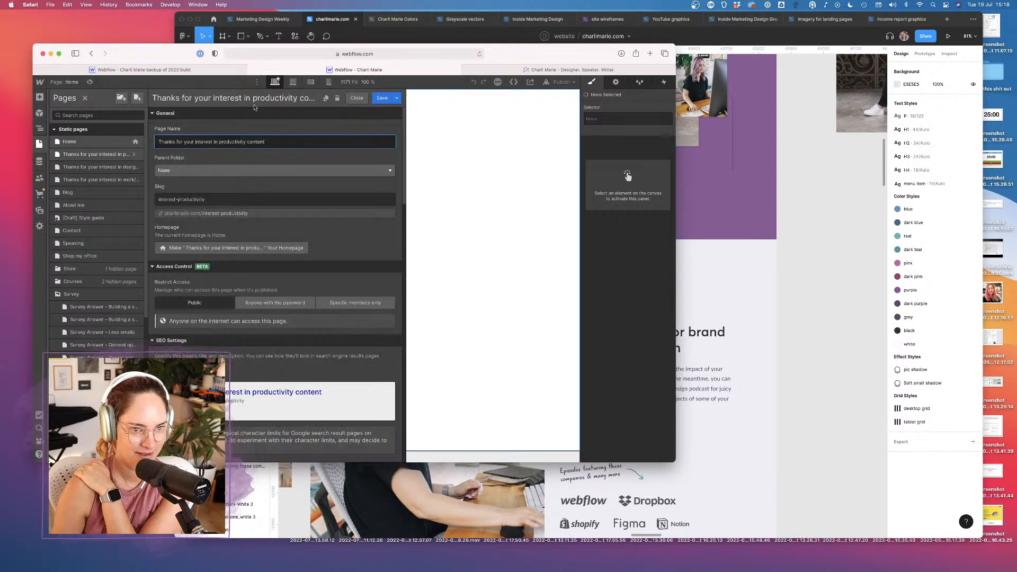
left_click(337, 98)
left_click(431, 291)
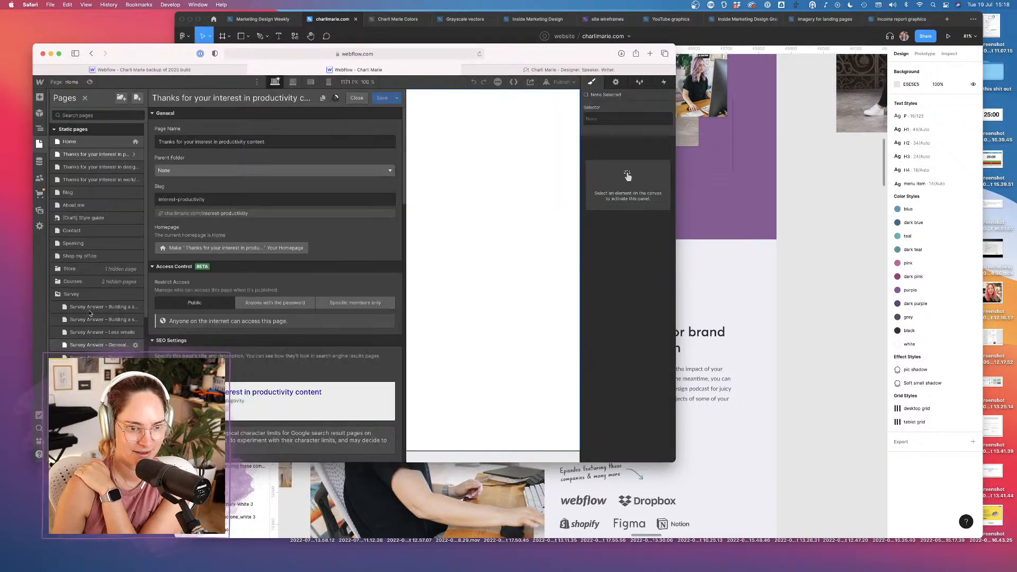
Try to delete the Survey folder while it still contains its pages
left_click(136, 284)
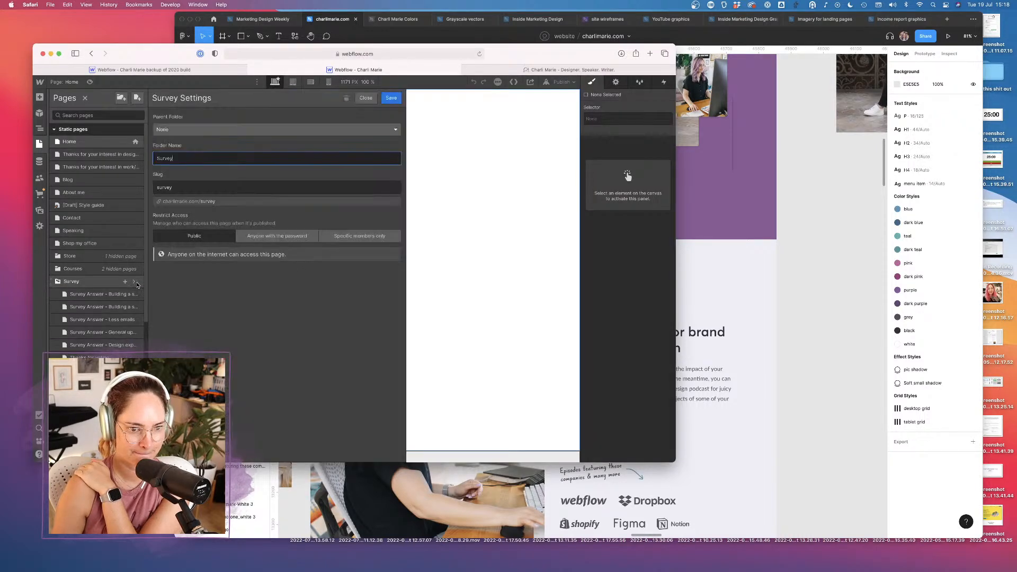
left_click(347, 99)
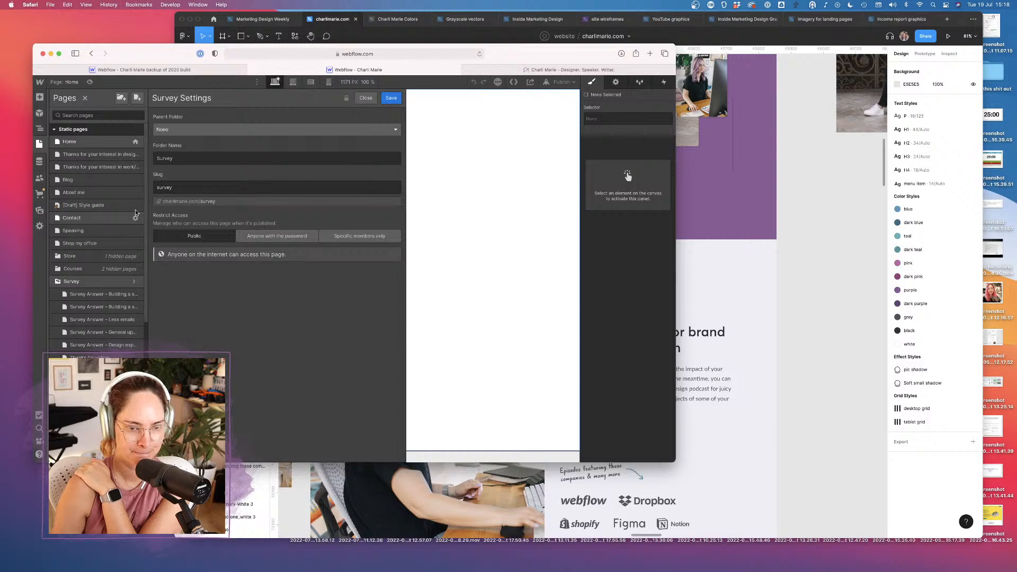
Delete the two pages named Thanks for your interest in design content and Thanks for your interest in work/life content
left_click(136, 156)
left_click(337, 98)
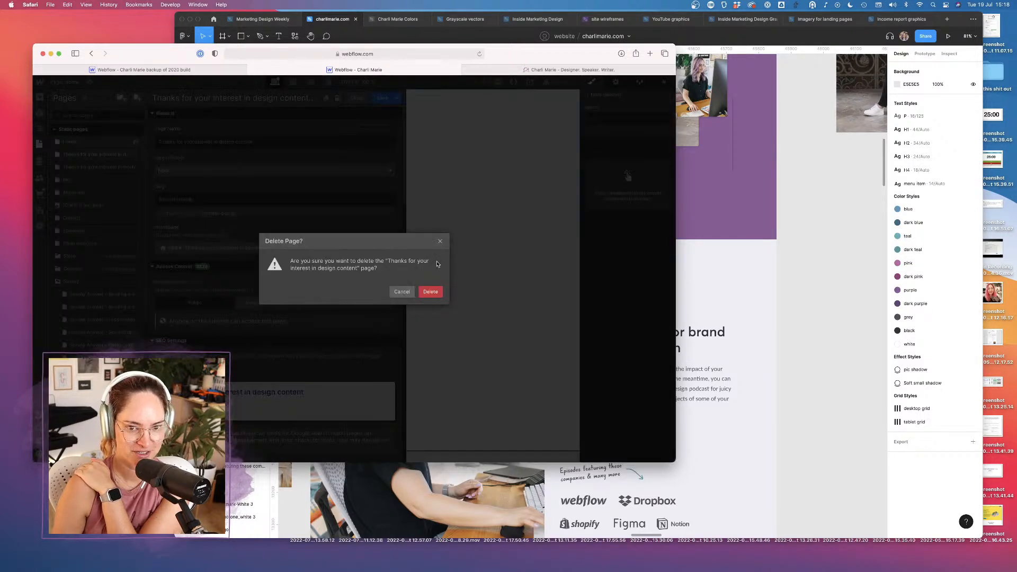
left_click(428, 293)
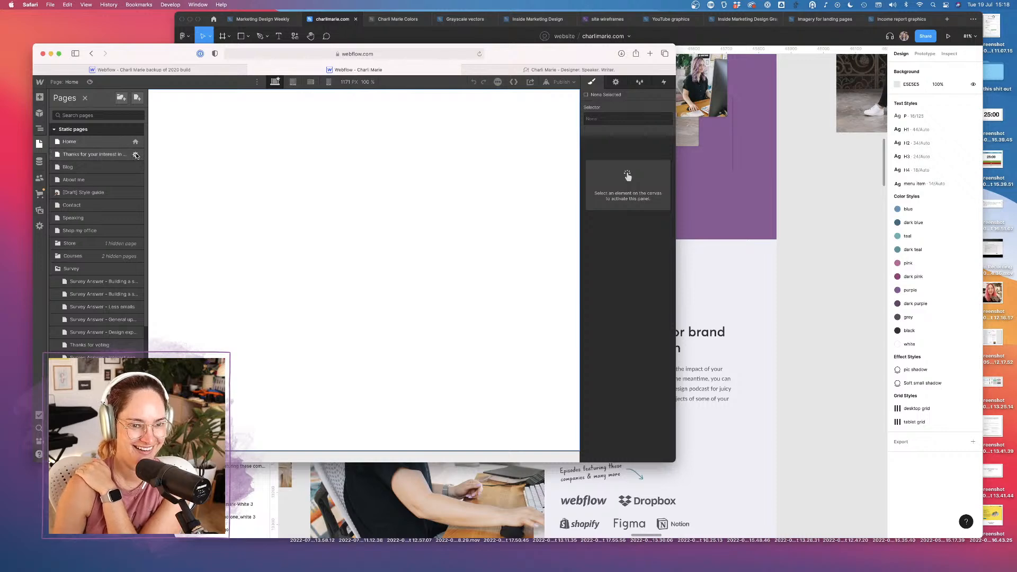
left_click(337, 99)
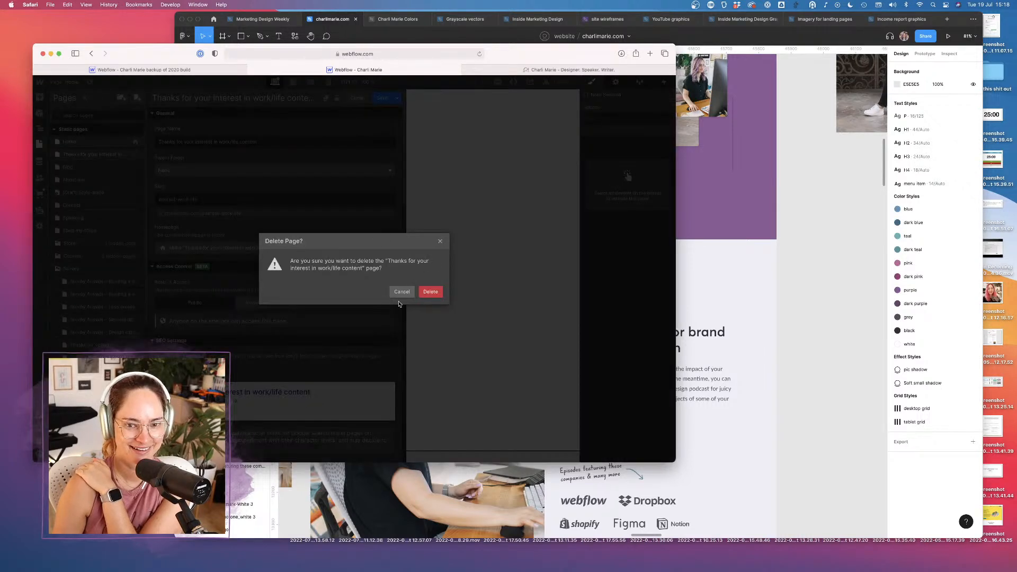
left_click(428, 293)
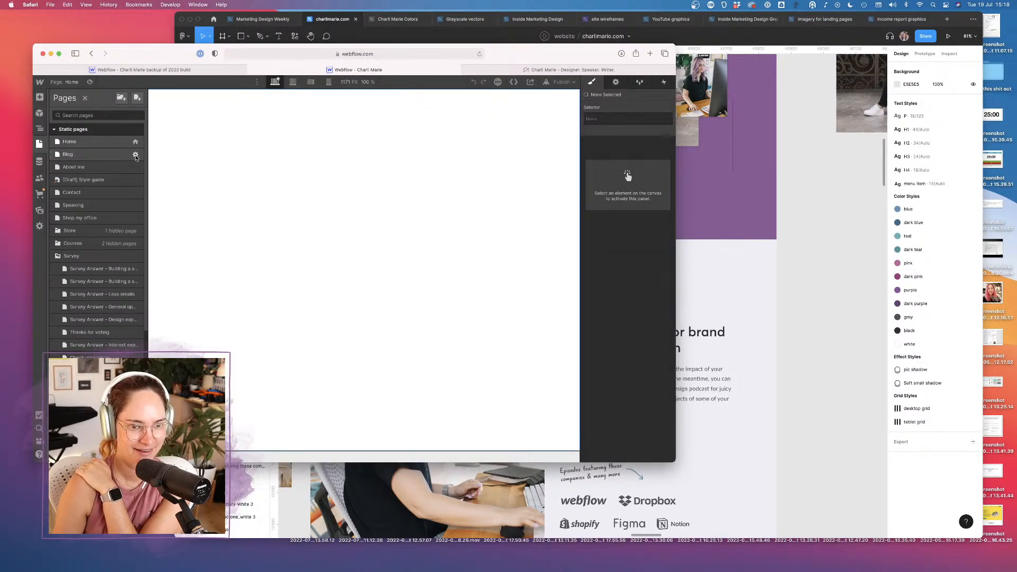
Open the About me page on the canvas and delete the Speaking page from the site
left_click(113, 167)
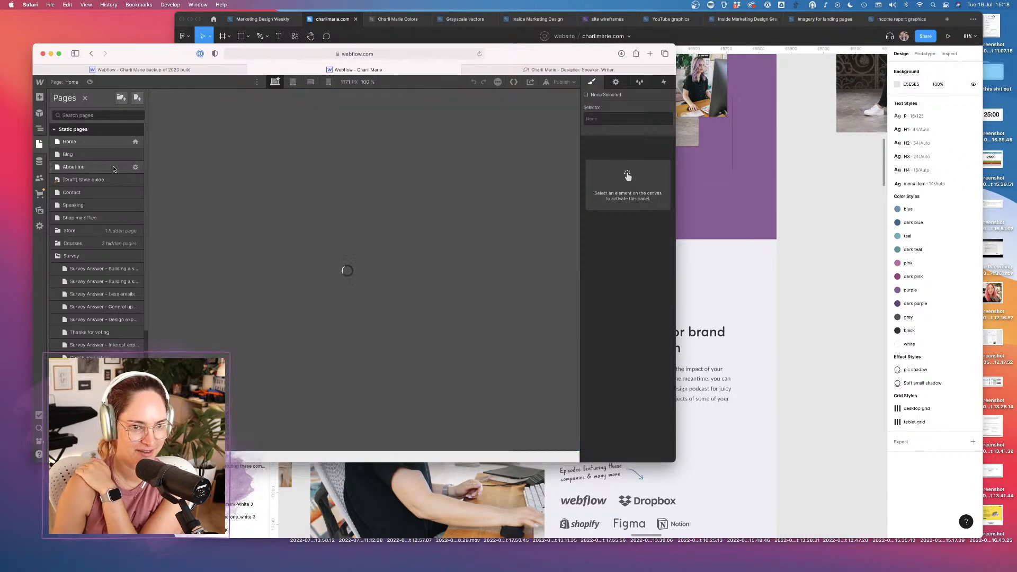
left_click(39, 145)
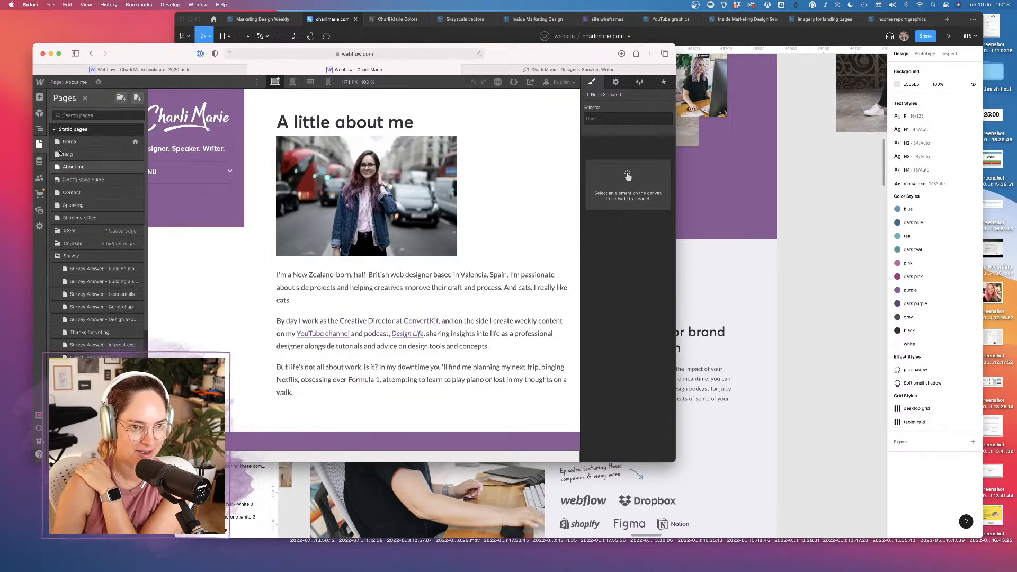
left_click(136, 206)
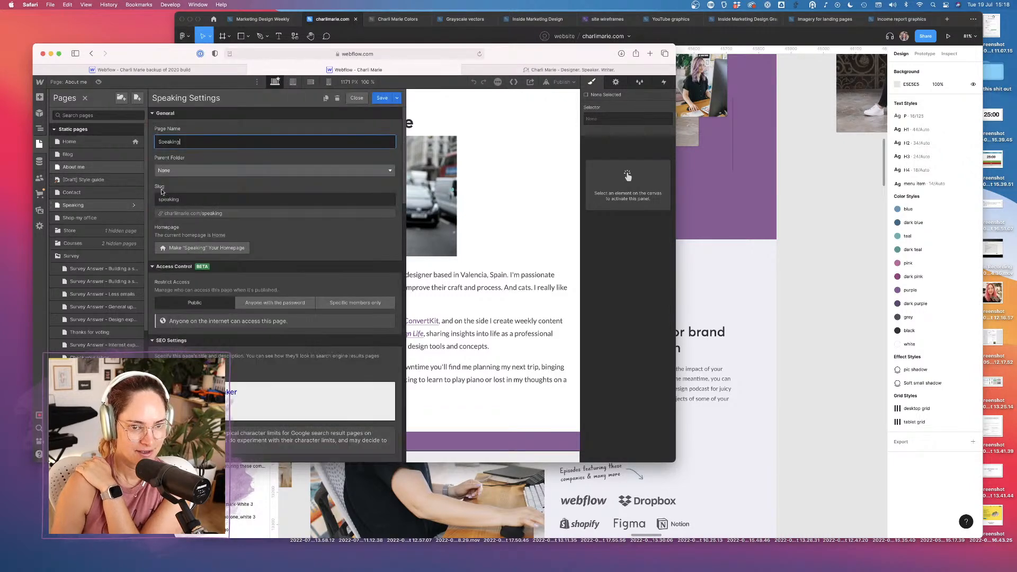
left_click(337, 99)
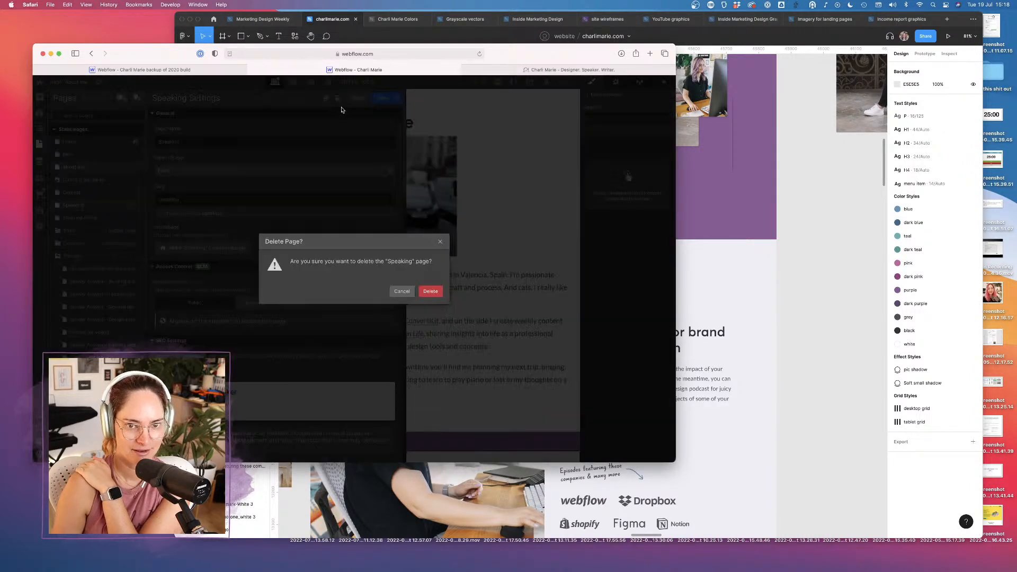
left_click(430, 291)
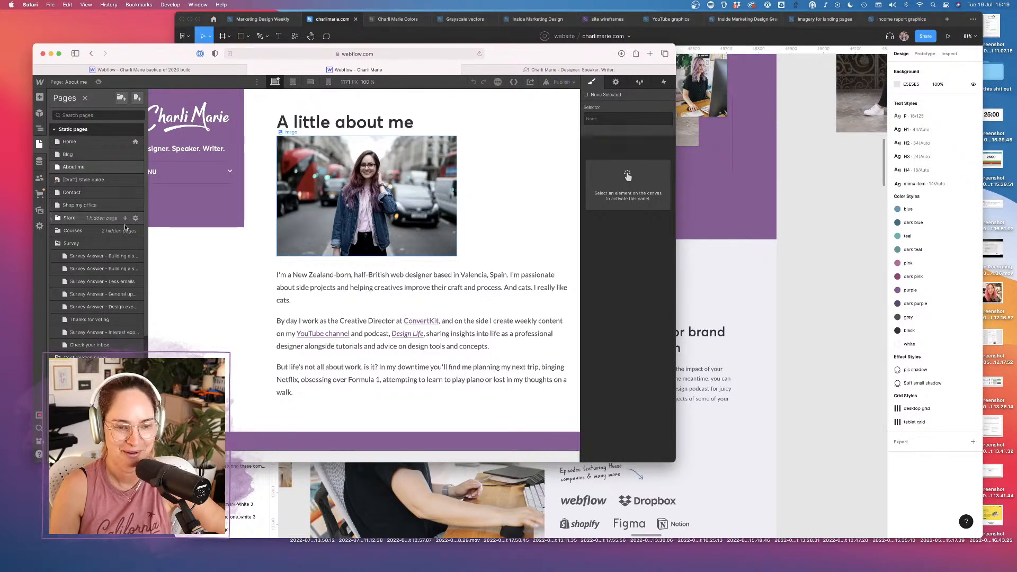
Check the Store folder's settings and expand the folder to see its hidden page
left_click(136, 218)
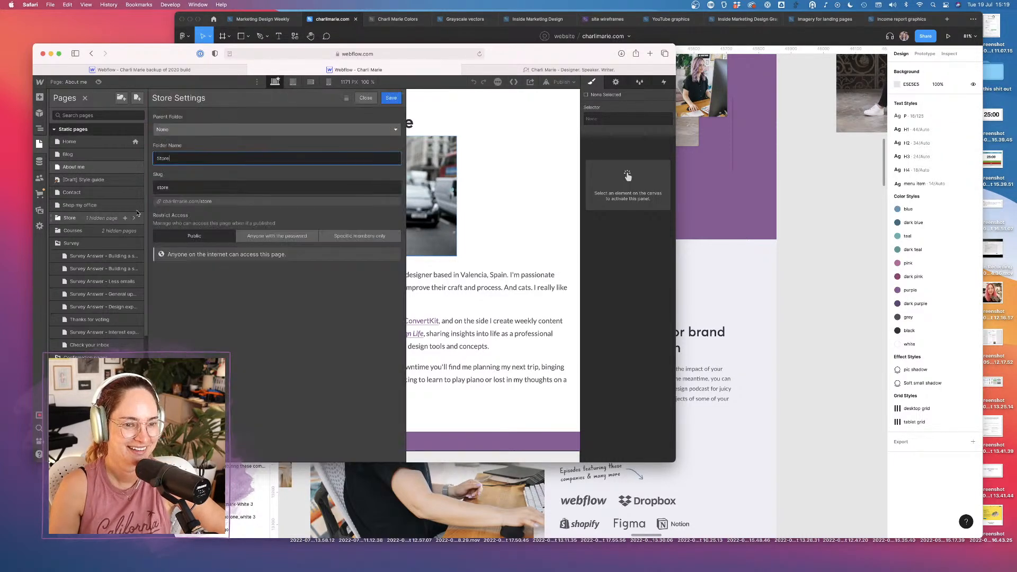
left_click(107, 219)
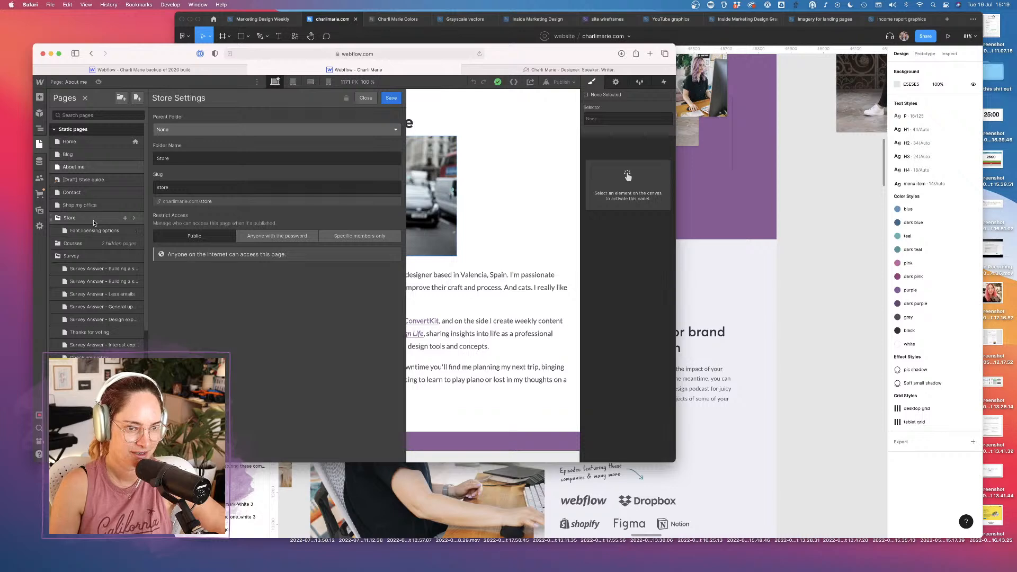
Open the Privacy policy page and clear it by deleting its section and purple-bg elements
scroll(108, 265, "down", 3)
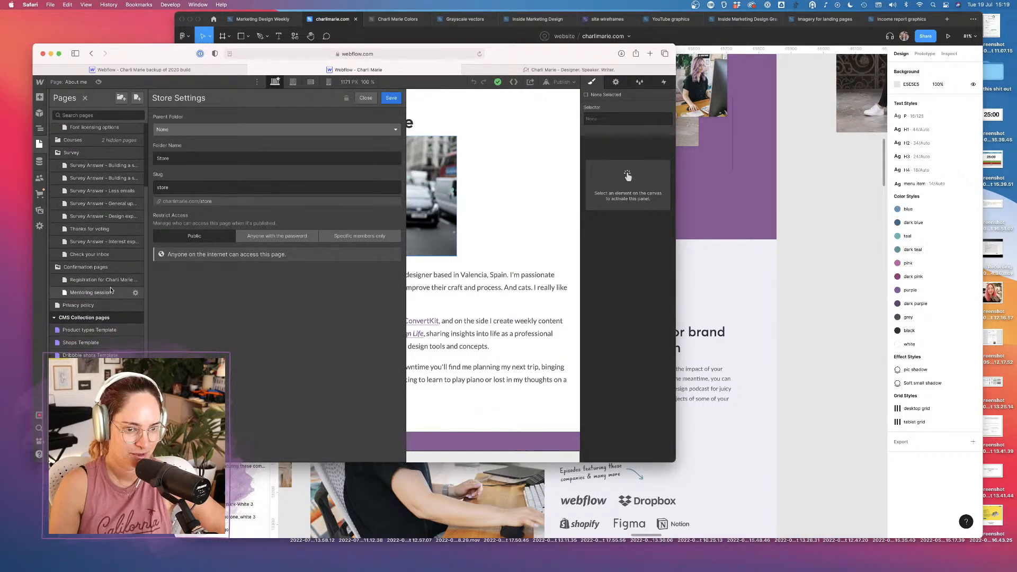
left_click(106, 383)
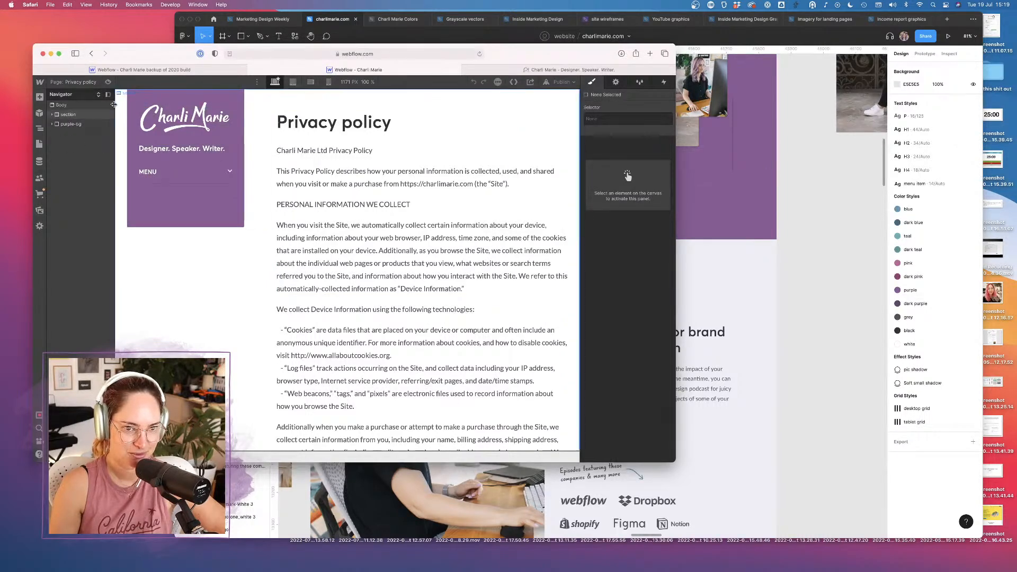
left_click(67, 114)
key("Delete")
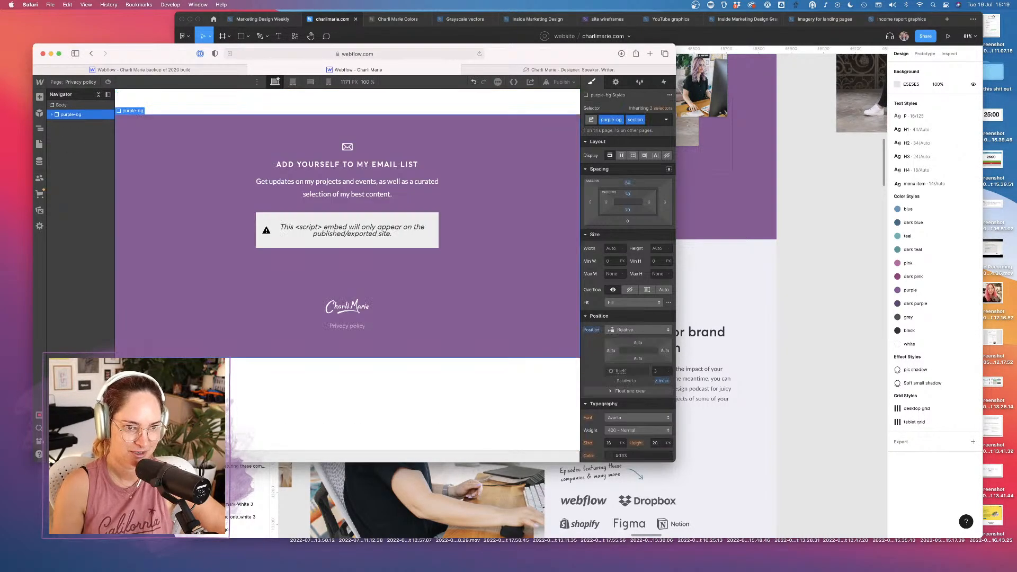
key("Delete")
left_click(265, 212)
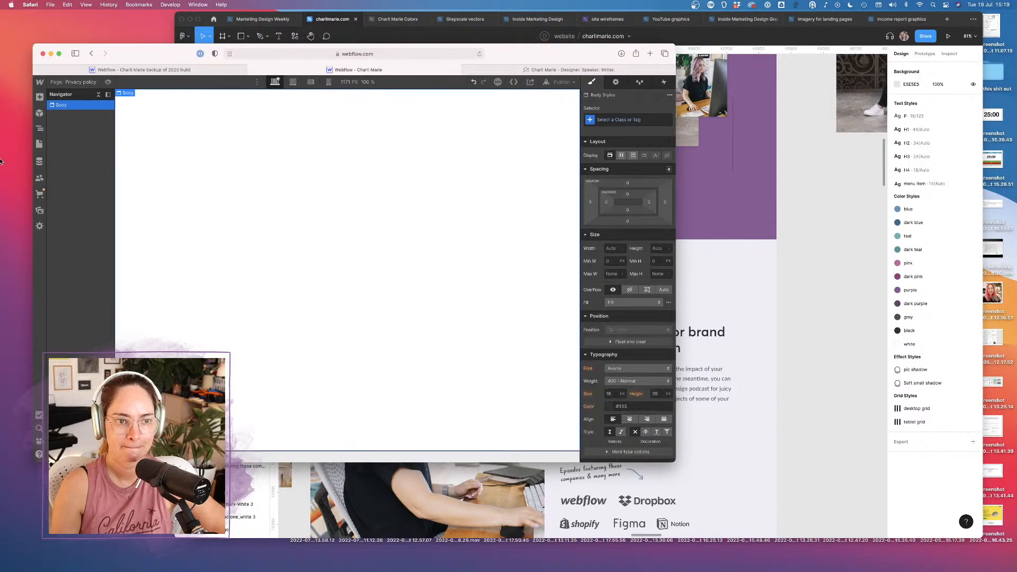
Delete the survey answer pages Building a store for clients and Less emails from the Survey folder
left_click(38, 144)
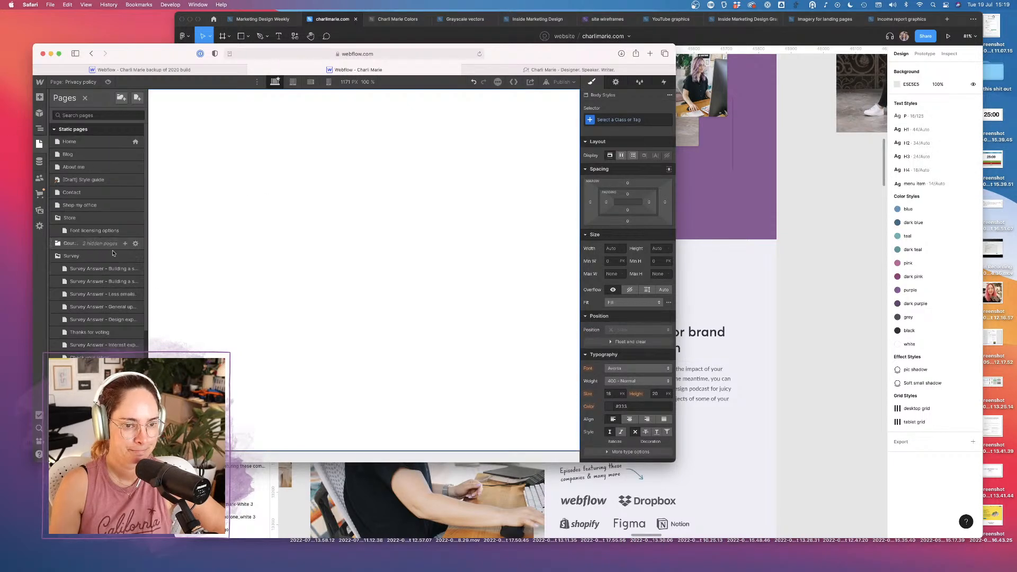
left_click(135, 271)
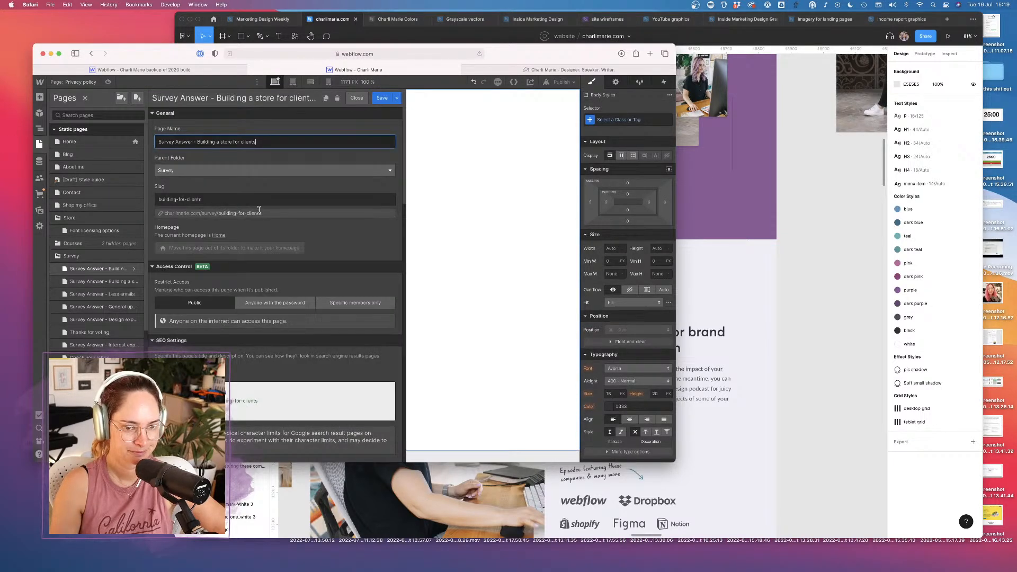
left_click(338, 99)
left_click(434, 292)
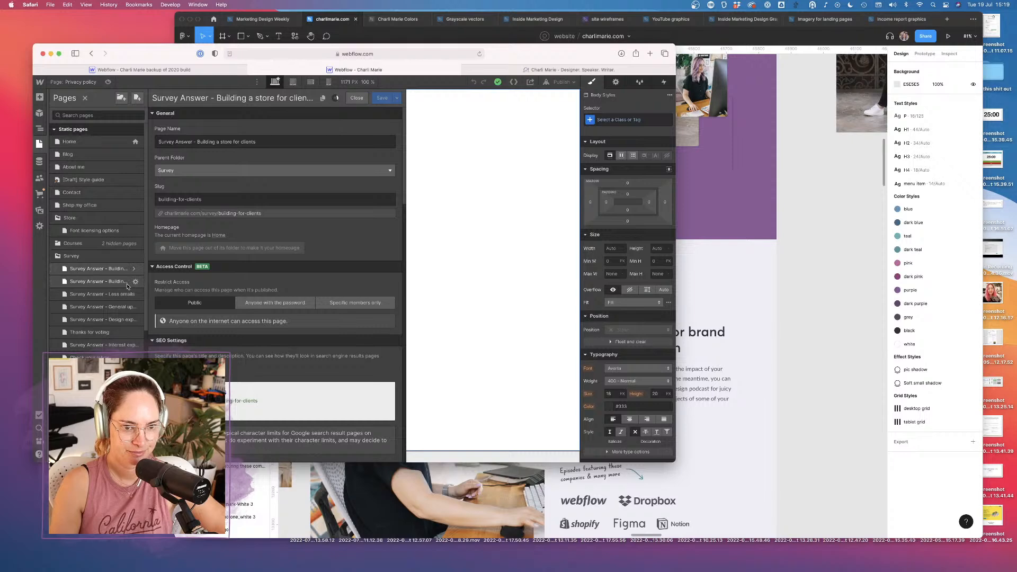
left_click(134, 281)
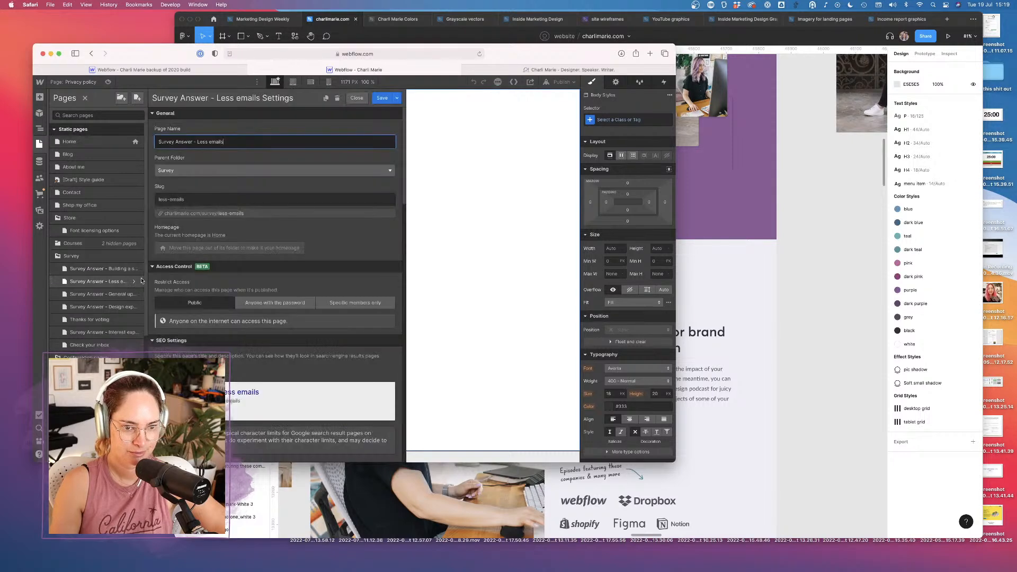
left_click(337, 100)
left_click(430, 292)
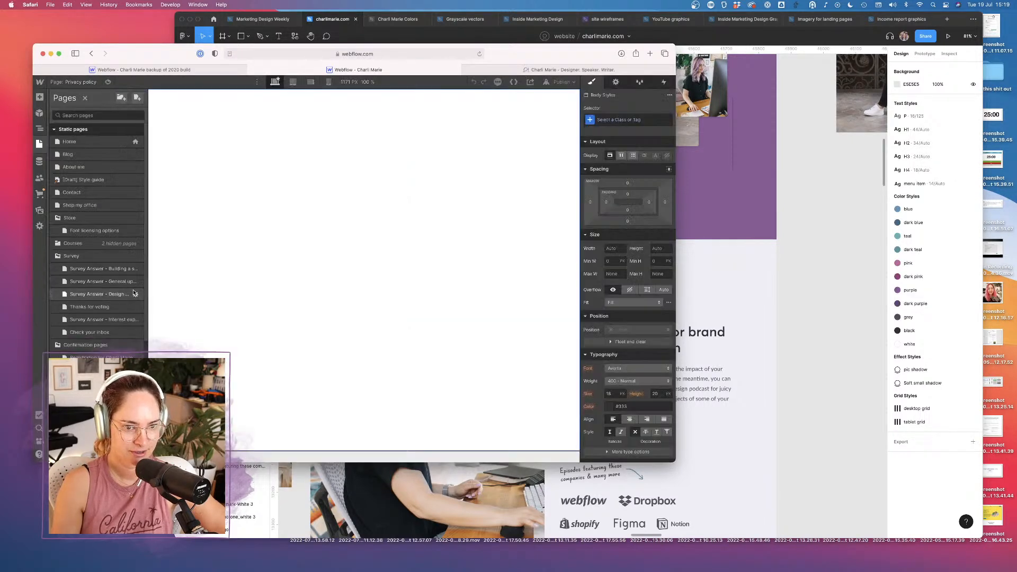
Delete the survey answer pages General update preferences and Design experience from the Survey folder
left_click(134, 282)
left_click(334, 101)
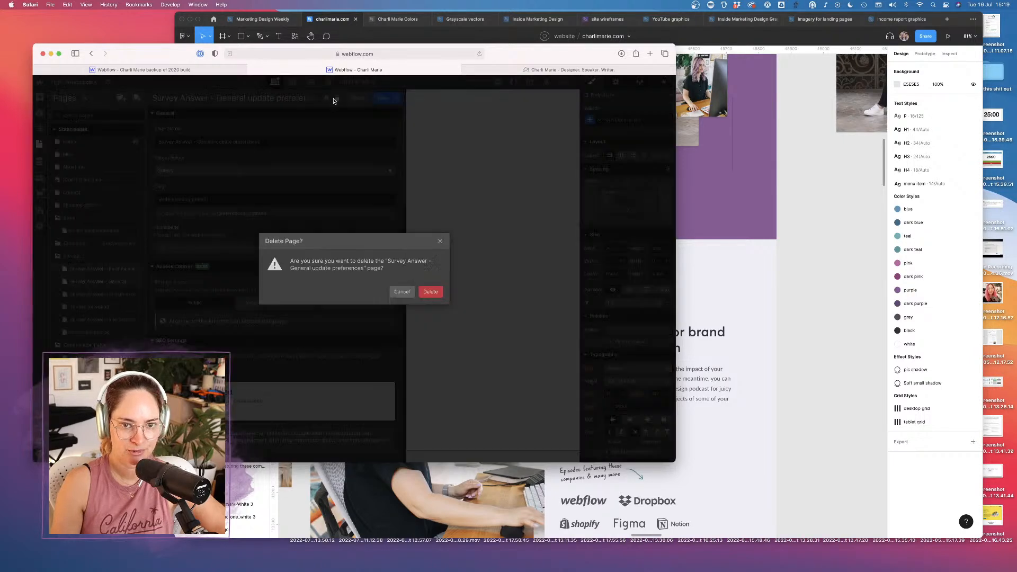
left_click(430, 291)
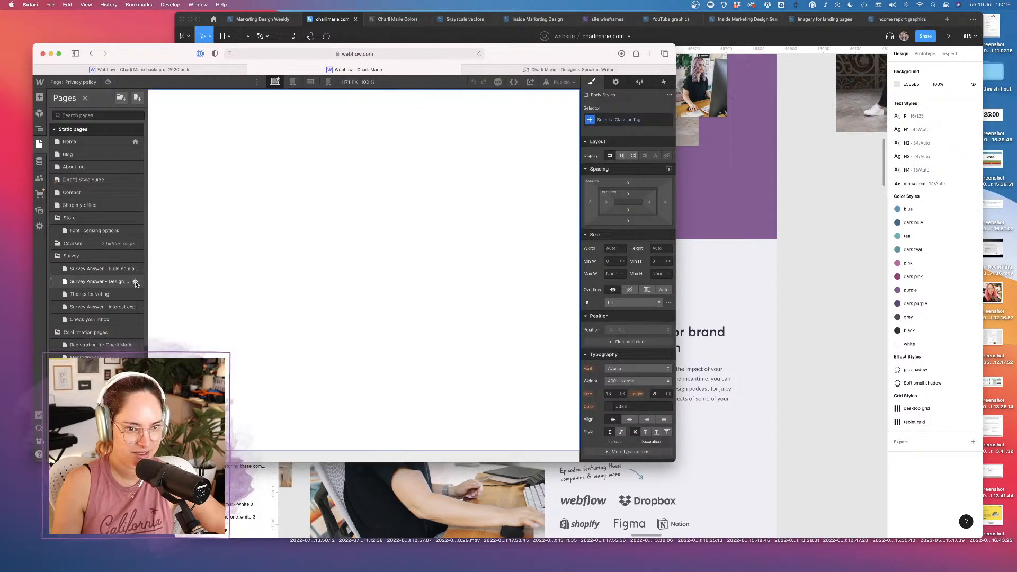
left_click(135, 283)
left_click(336, 99)
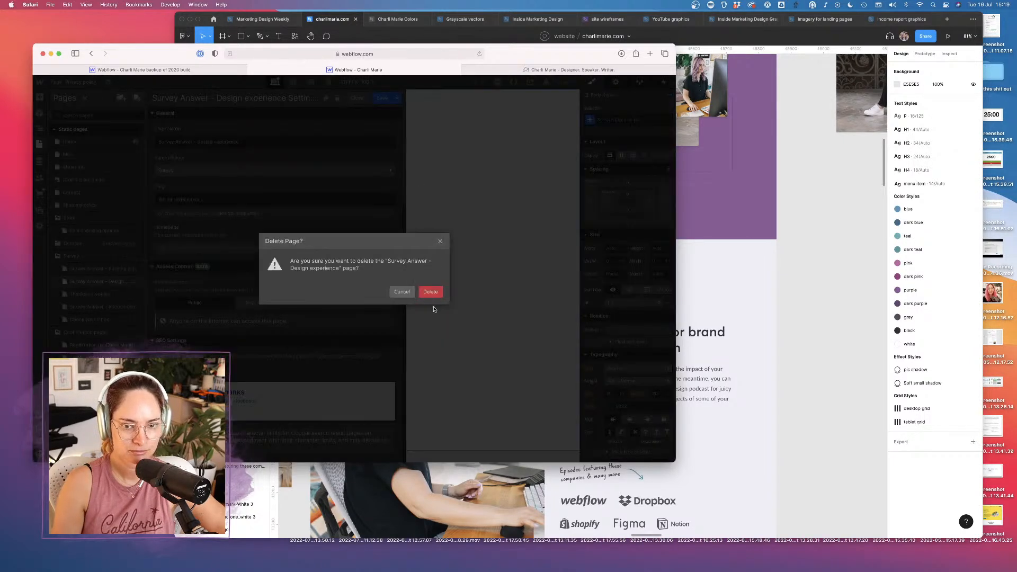
left_click(430, 292)
Delete the Thanks for voting page and the survey answer page Building a store for myself
left_click(135, 282)
left_click(337, 99)
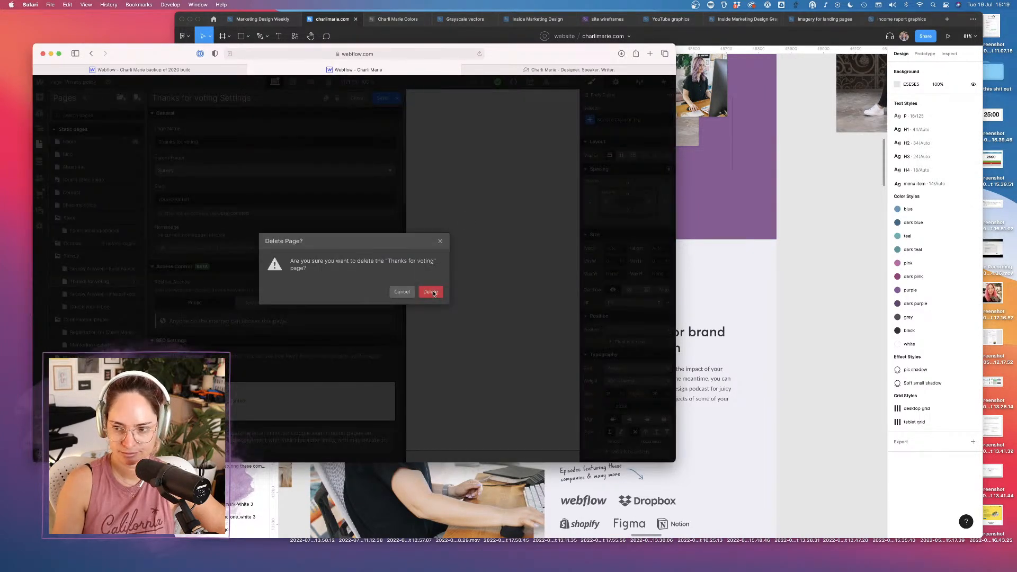
left_click(432, 293)
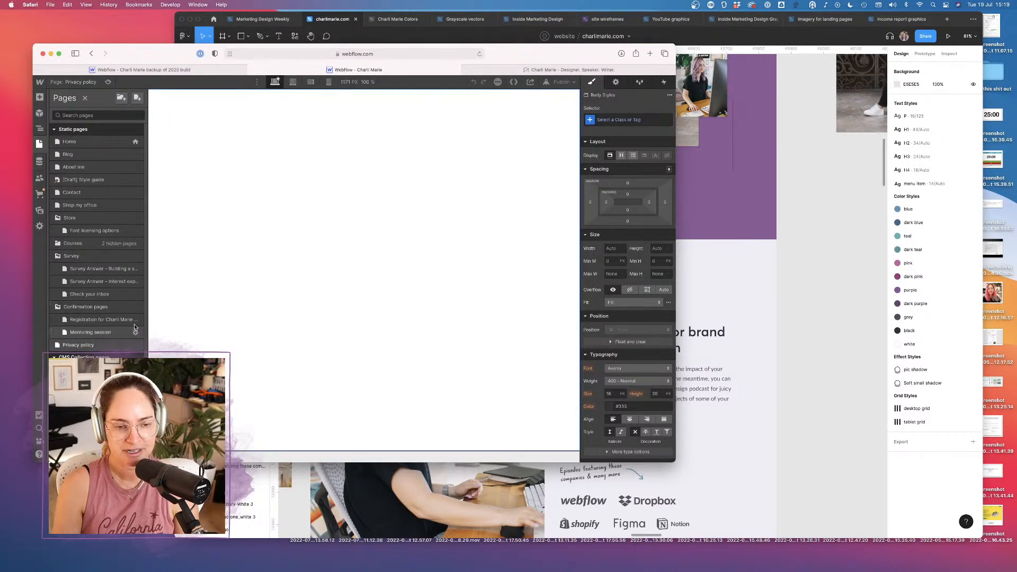
left_click(136, 269)
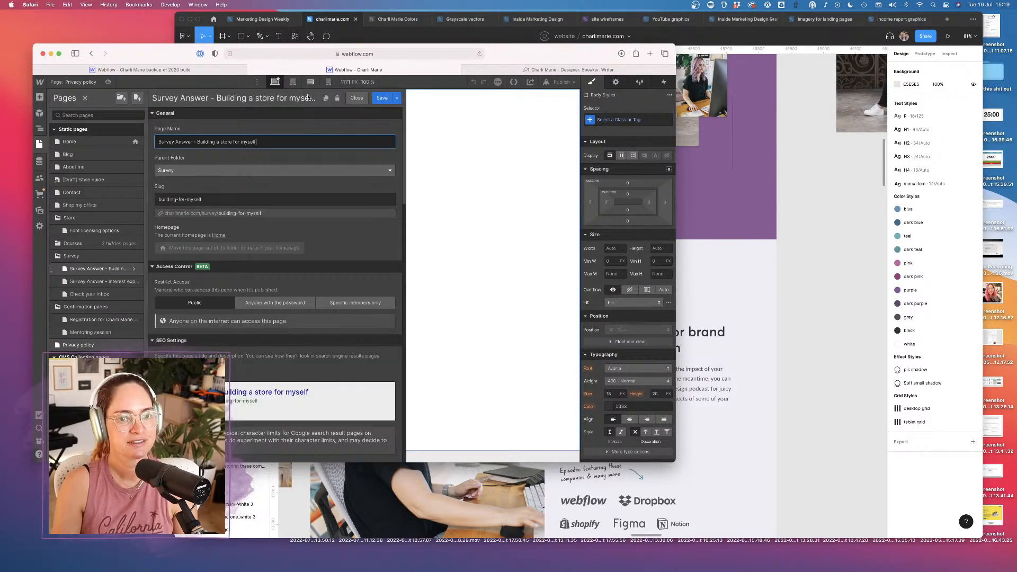
left_click(337, 99)
left_click(430, 292)
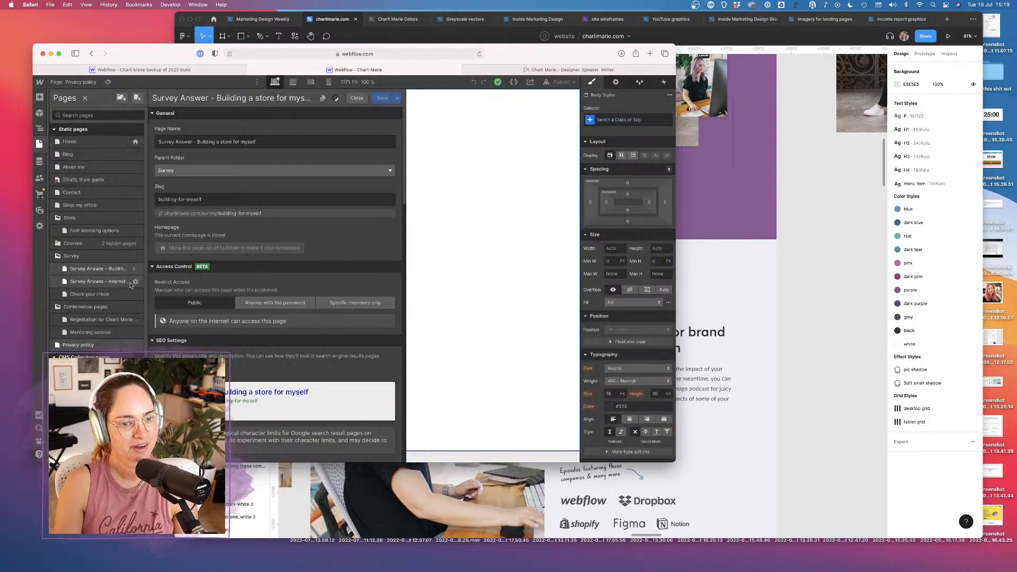
Delete the survey answer page Interest expressed and the Check your inbox page from the Survey folder
left_click(135, 271)
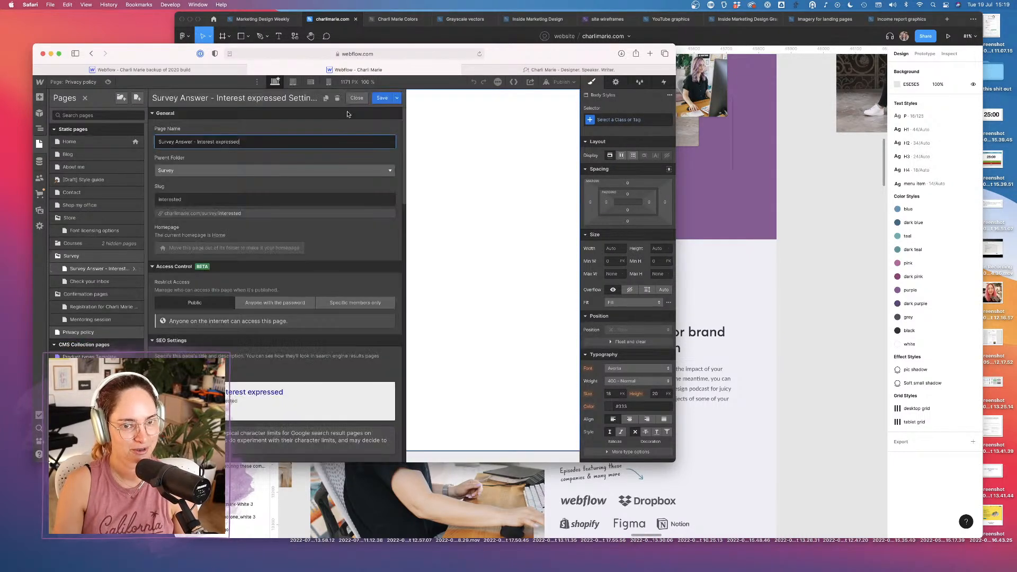
left_click(337, 99)
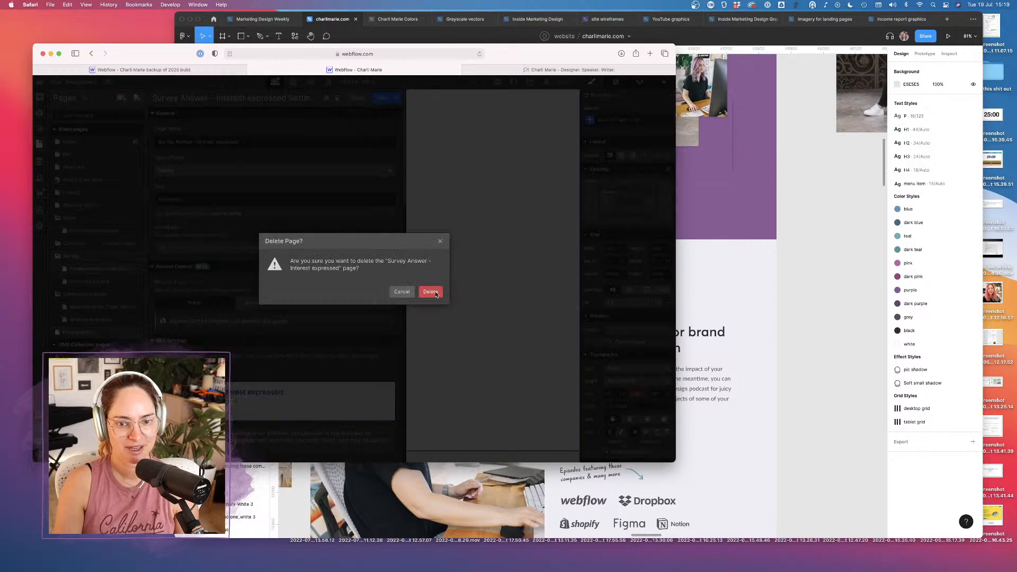
left_click(430, 292)
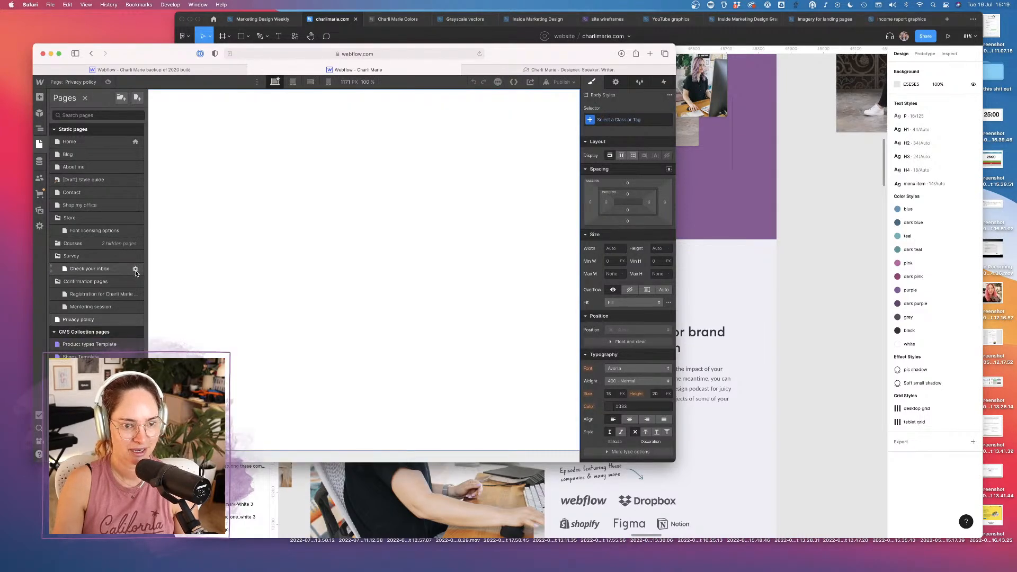
left_click(136, 270)
left_click(337, 100)
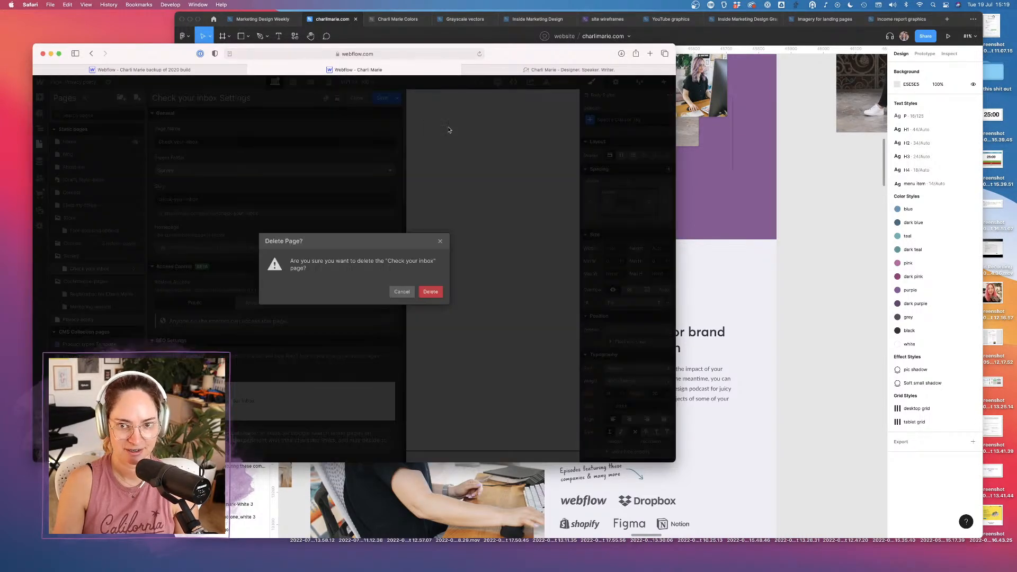
left_click(430, 291)
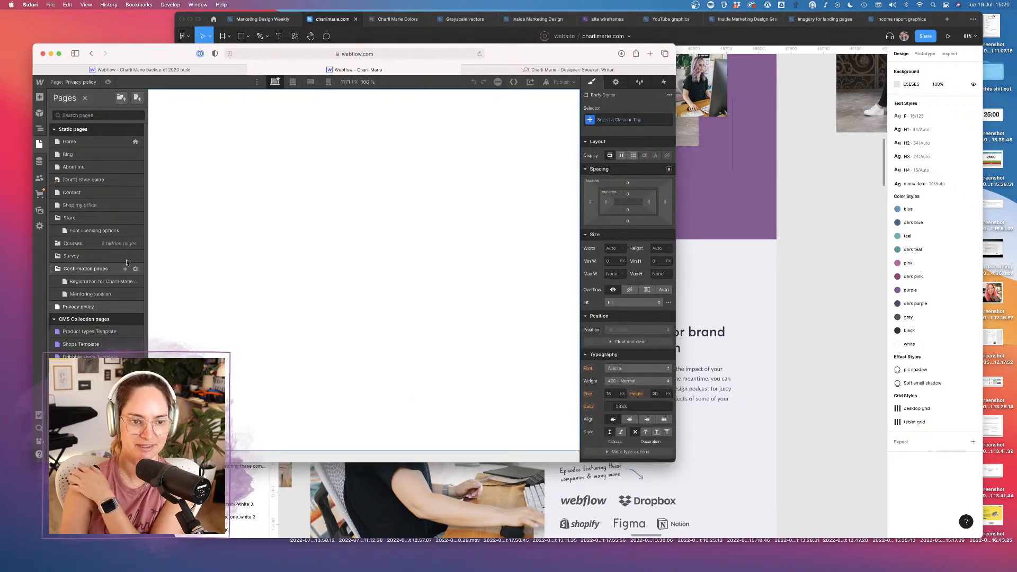
Delete the emptied Survey folder from the static pages
left_click(136, 257)
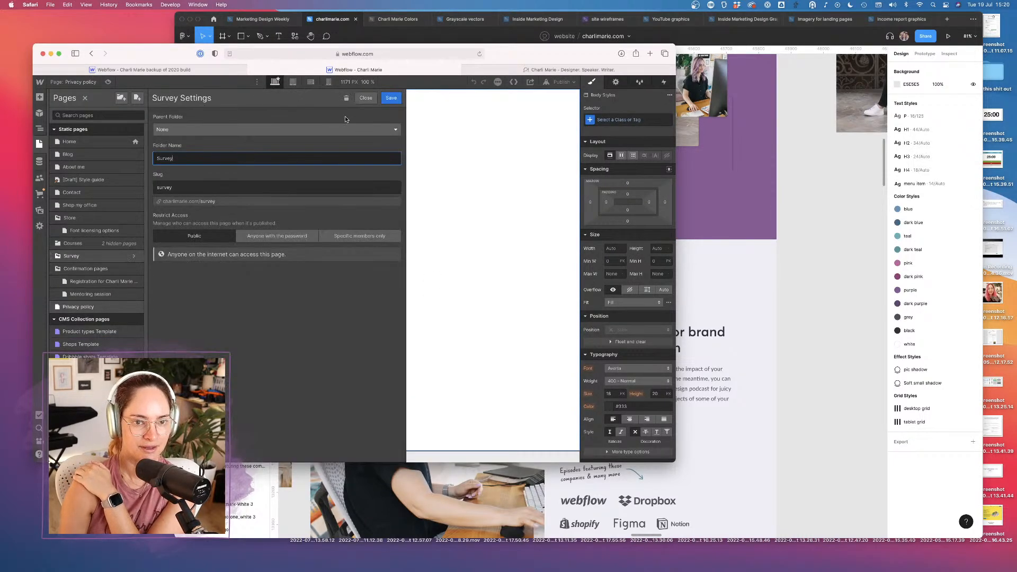
left_click(347, 98)
left_click(432, 293)
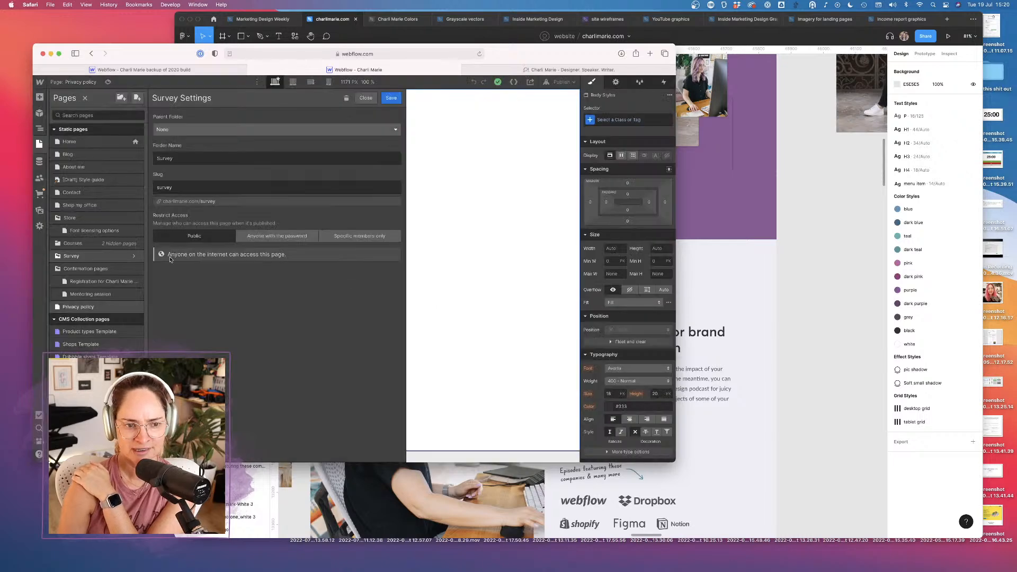
Delete the office hours registration page and the Mentoring session page from the Confirmation pages folder
left_click(111, 269)
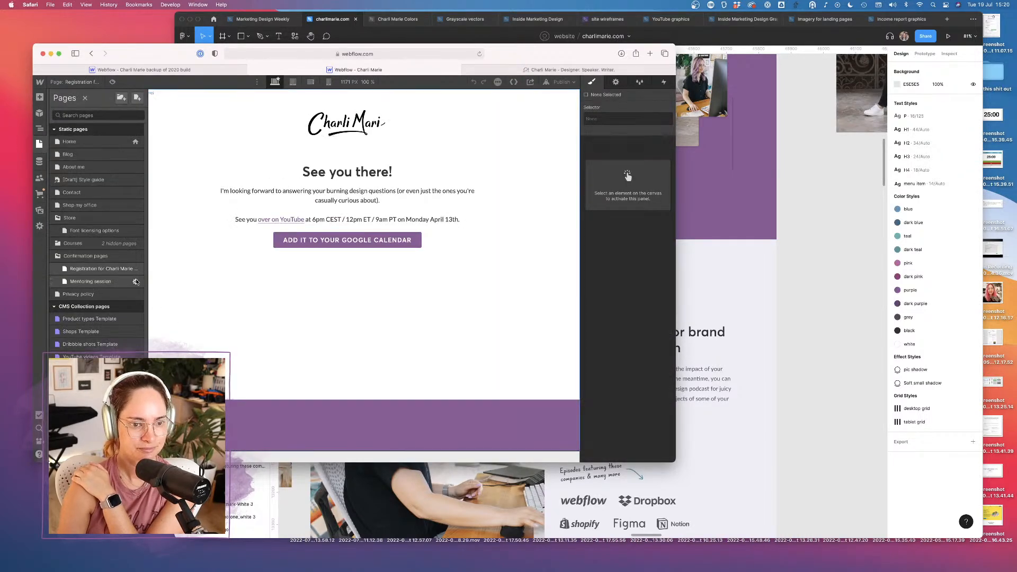
left_click(134, 269)
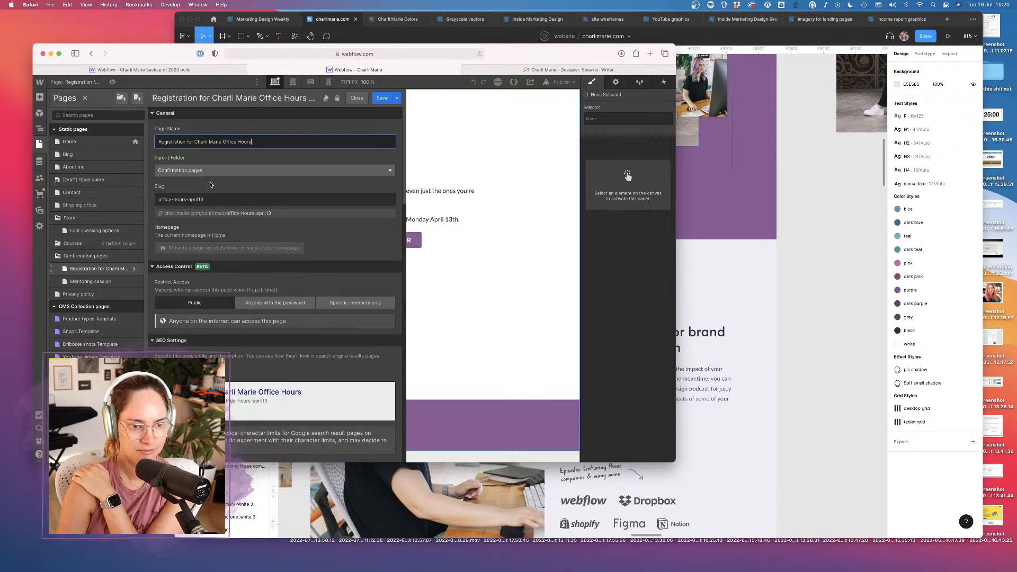
left_click(336, 99)
left_click(430, 291)
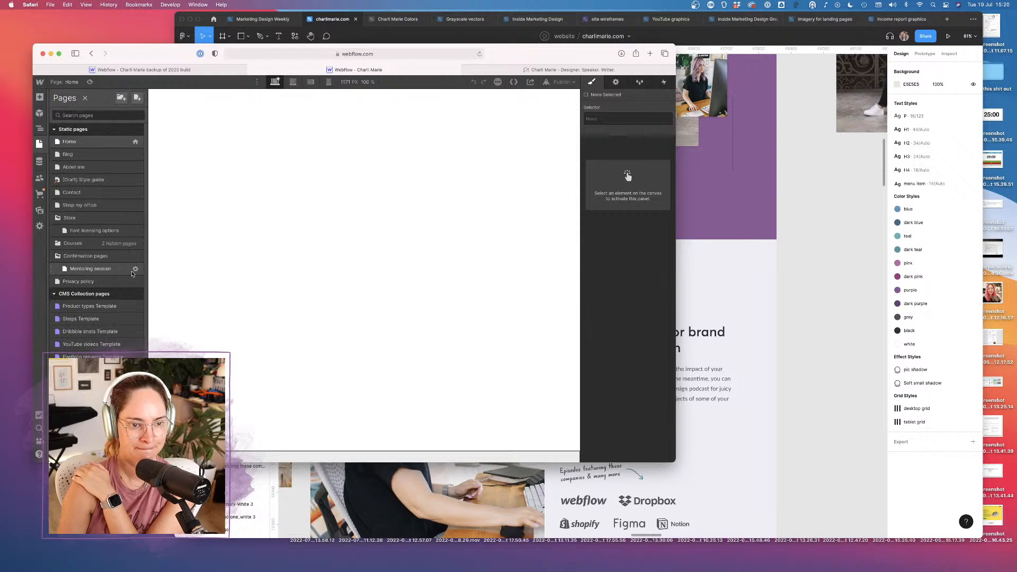
left_click(134, 269)
left_click(337, 99)
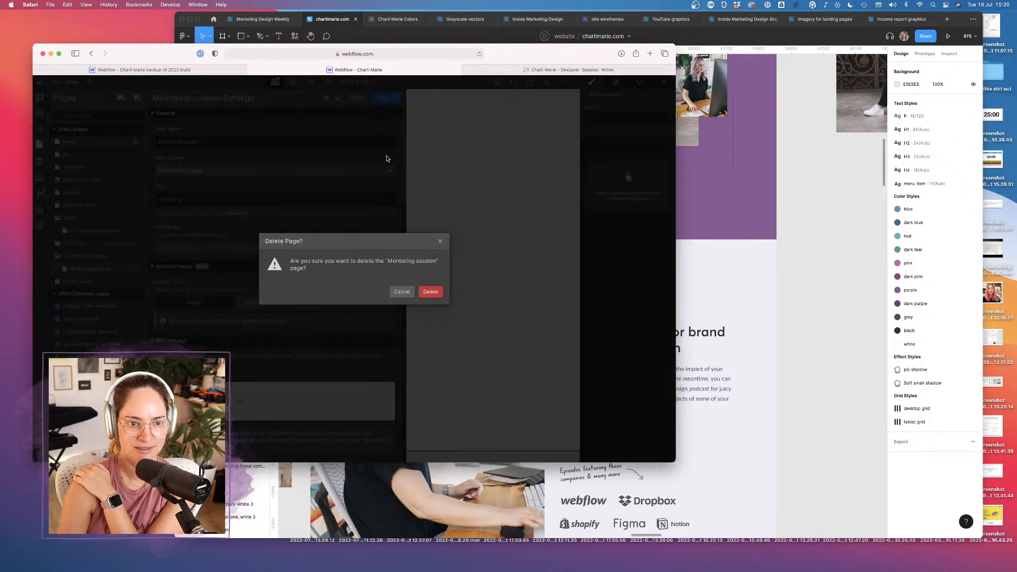
left_click(430, 291)
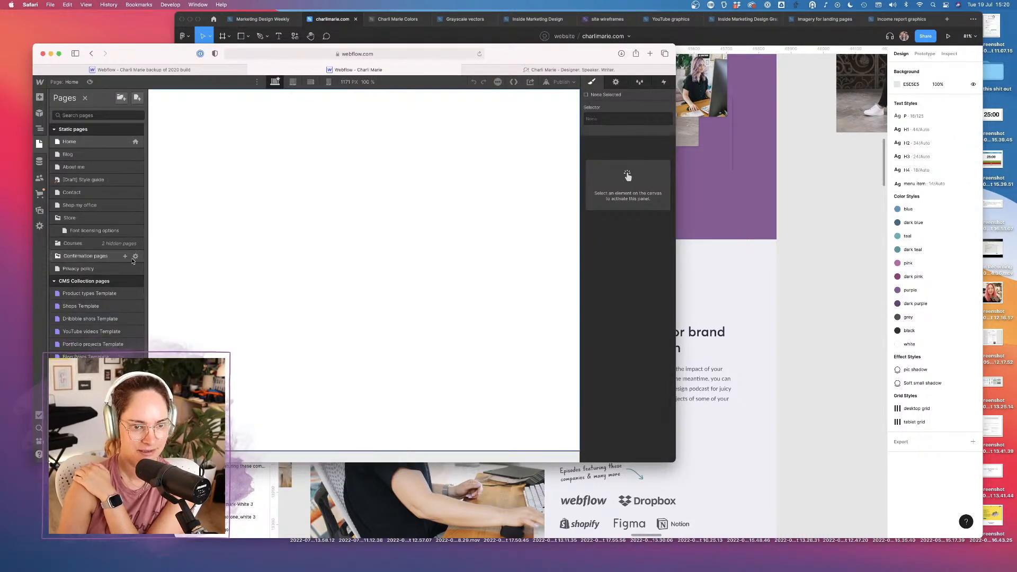
Delete the emptied Confirmation pages folder
left_click(136, 257)
left_click(347, 99)
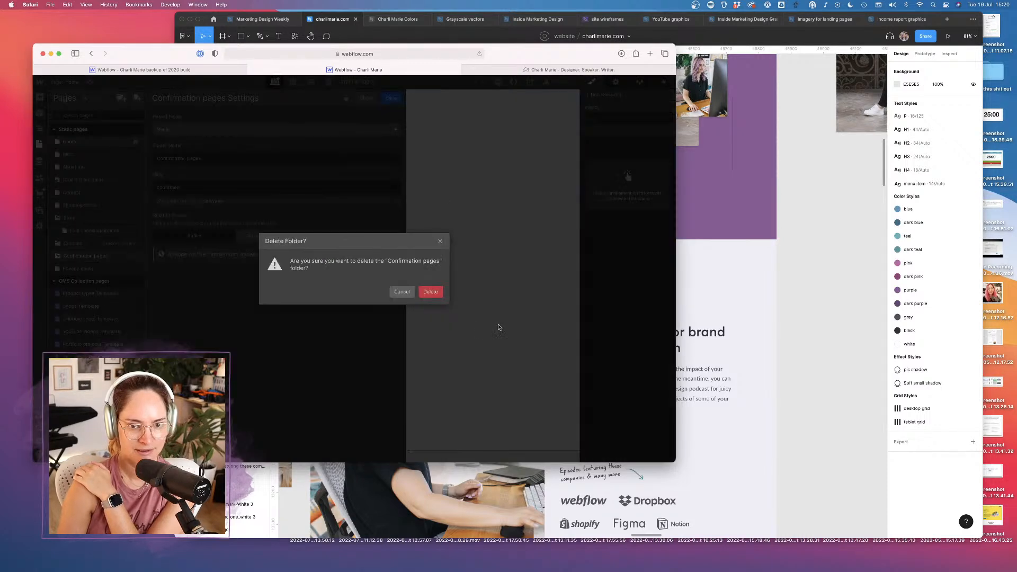
left_click(430, 293)
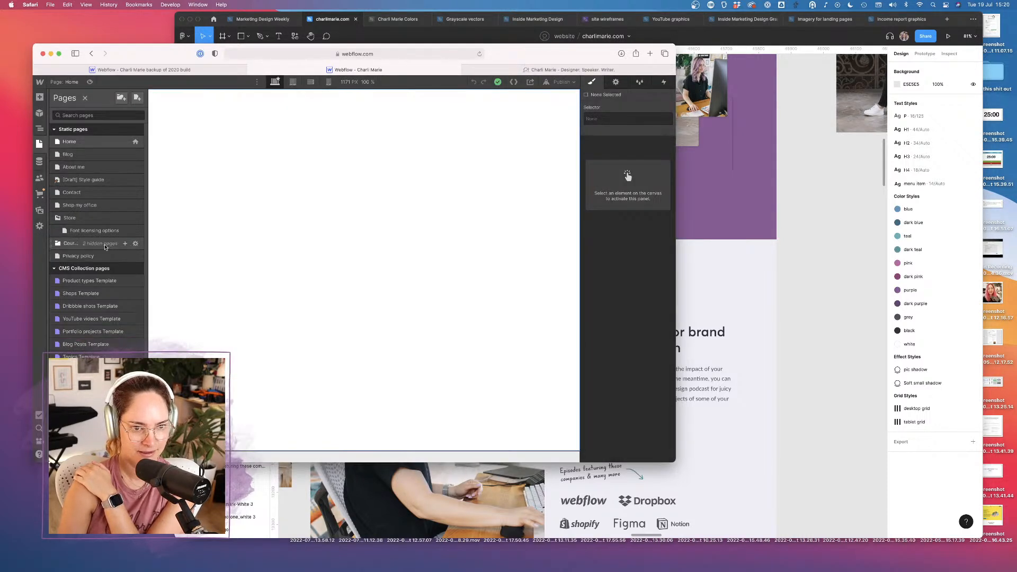
Open the Getting paid on time page in the Courses folder and examine its content and footer columns
left_click(109, 247)
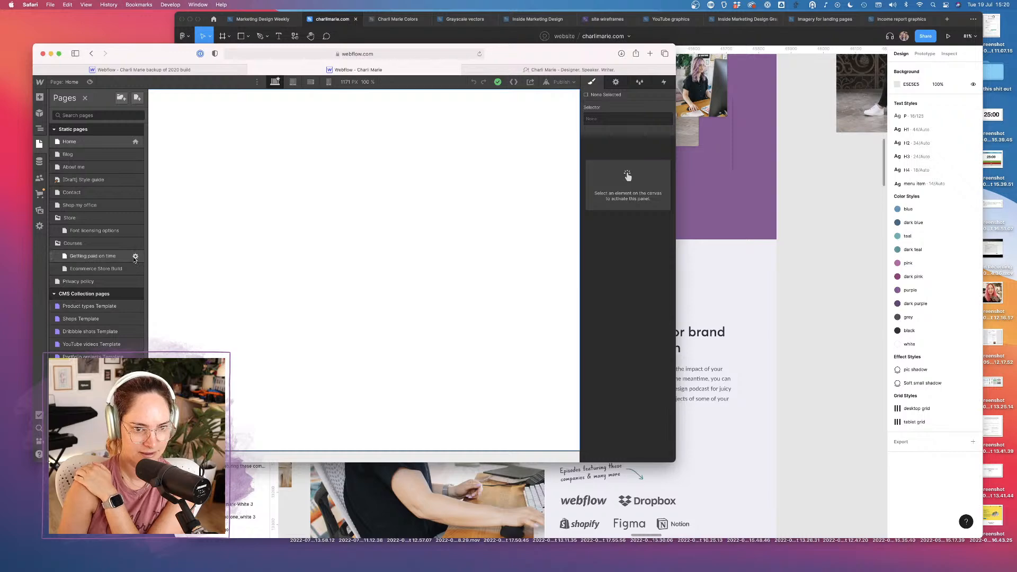
left_click(109, 257)
scroll(318, 325, "down", 10)
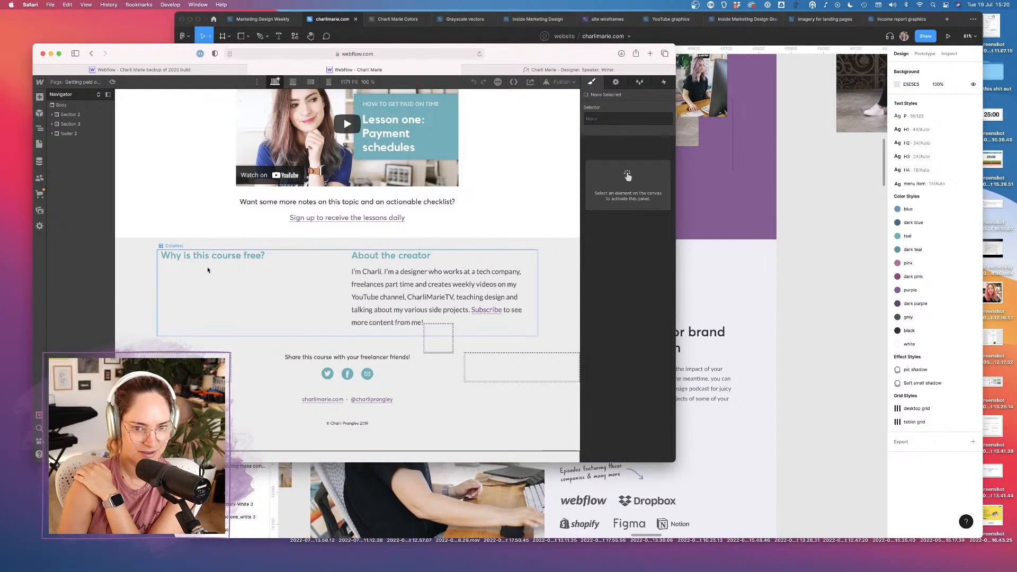
left_click(192, 305)
left_click(59, 154)
left_click(82, 162)
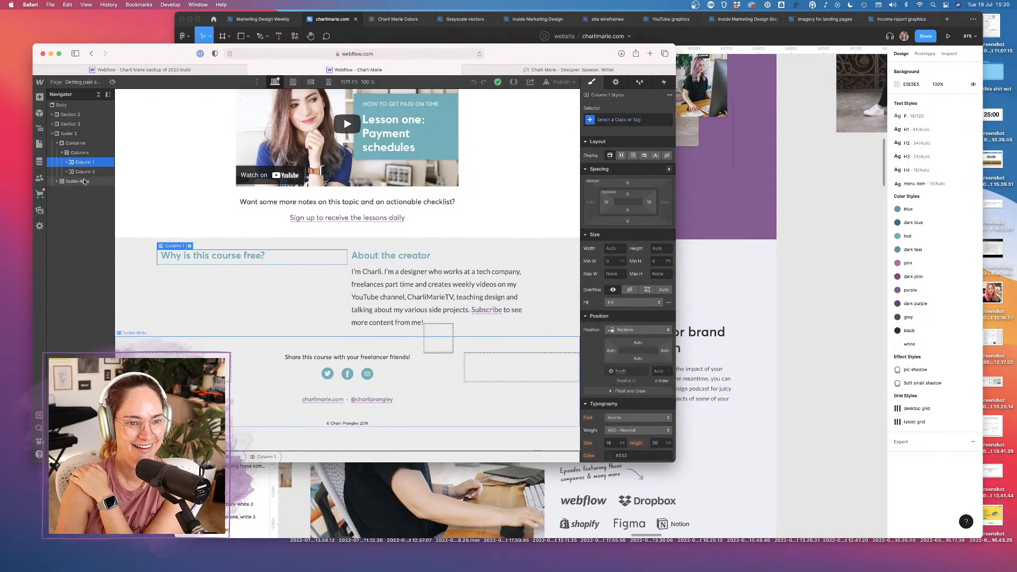
left_click(84, 172)
left_click(257, 300)
scroll(257, 301, "up", 8)
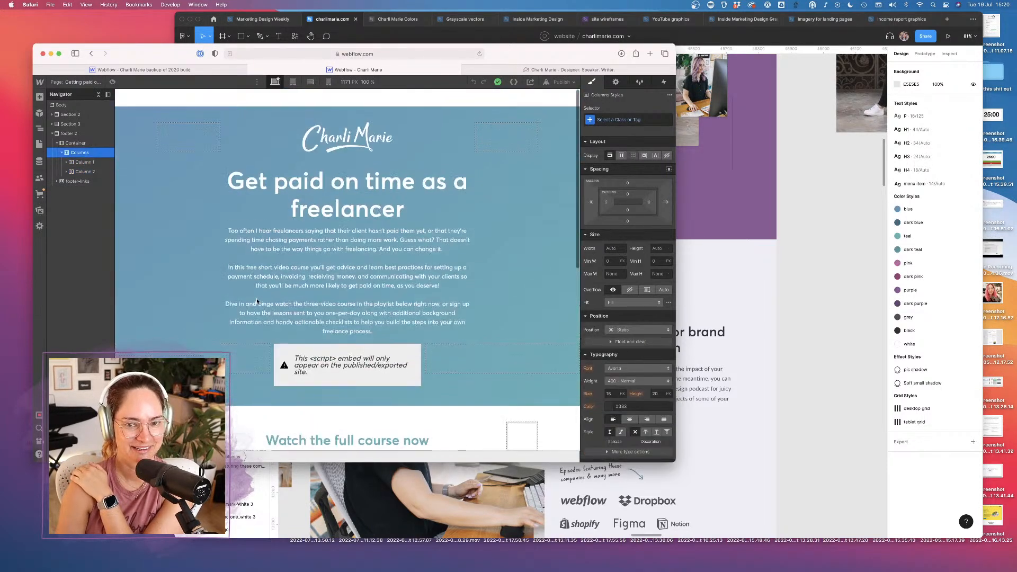
Delete the Getting paid on time and Ecommerce Store Build pages from the Courses folder
left_click(39, 144)
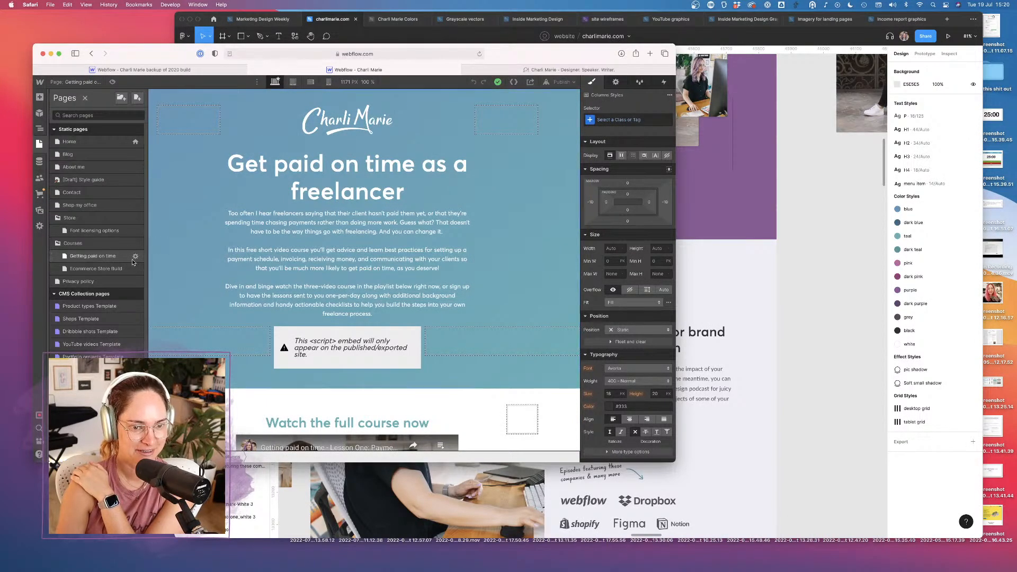
left_click(136, 257)
left_click(337, 98)
left_click(431, 291)
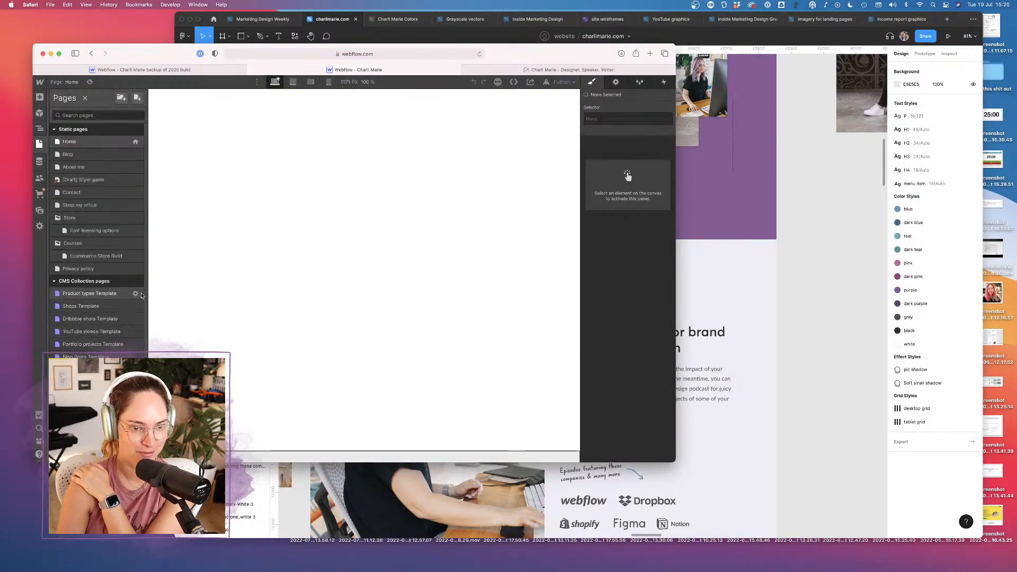
left_click(136, 256)
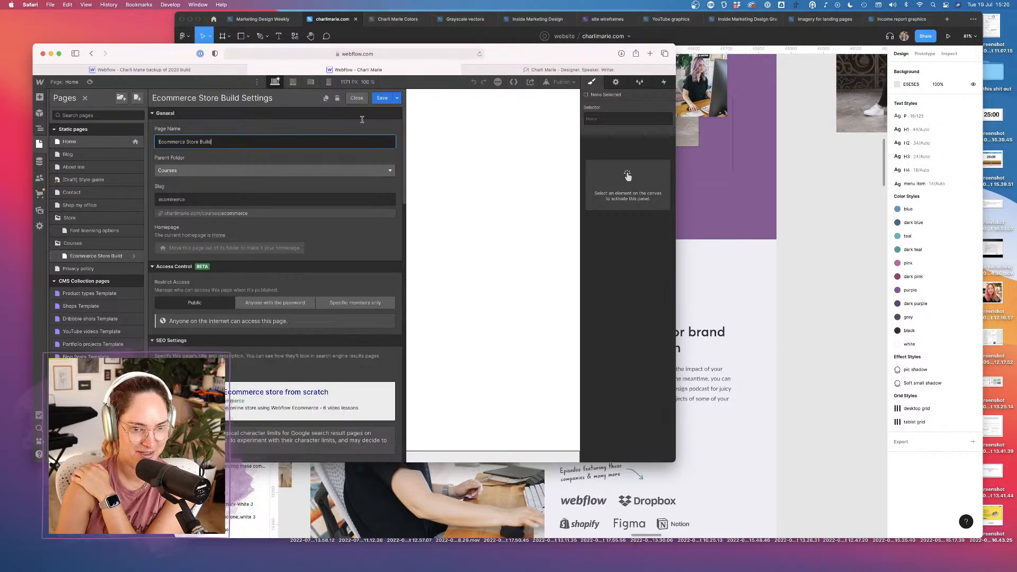
left_click(337, 98)
left_click(429, 291)
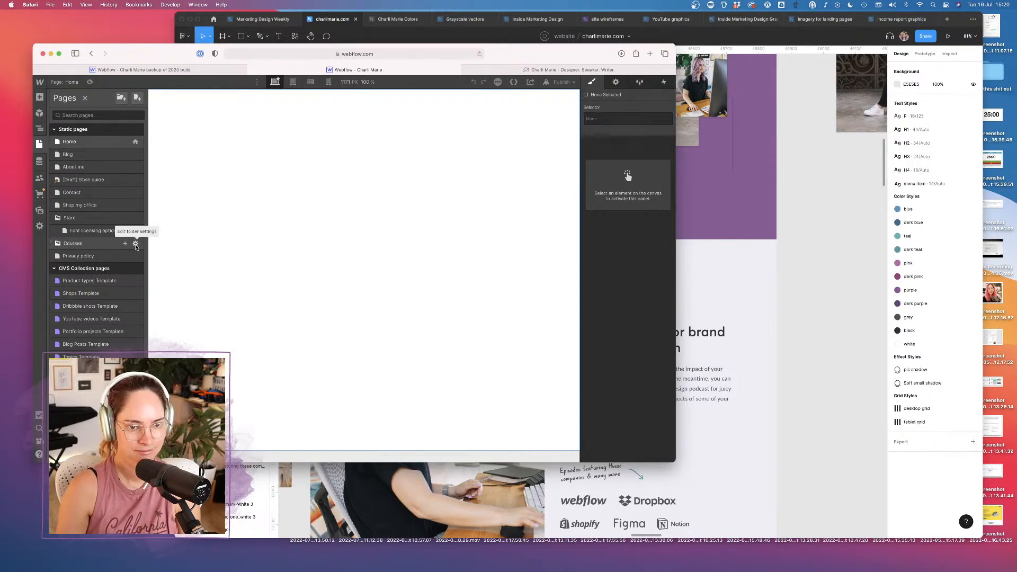
Delete the emptied Courses folder
left_click(136, 245)
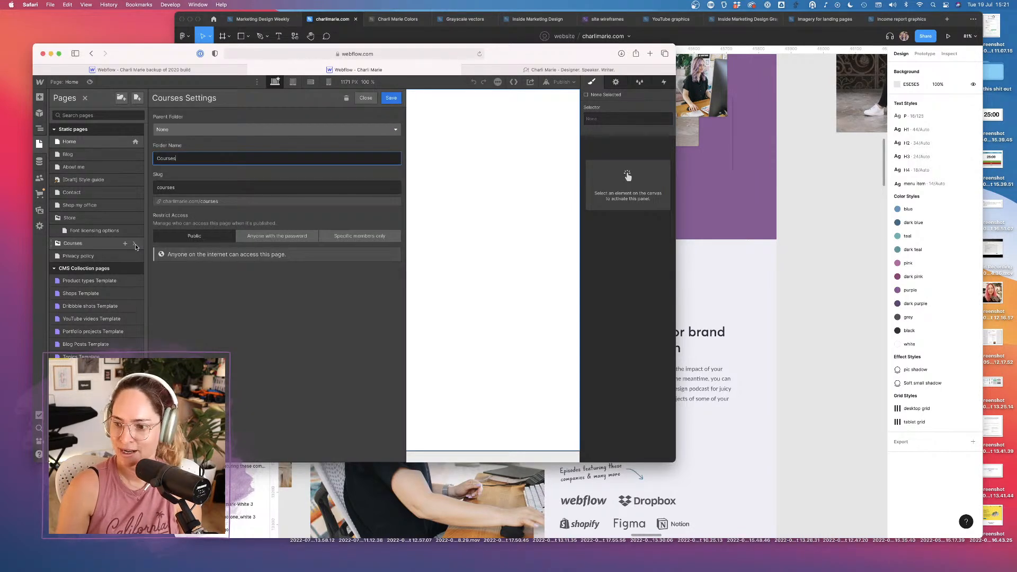
left_click(347, 98)
left_click(431, 292)
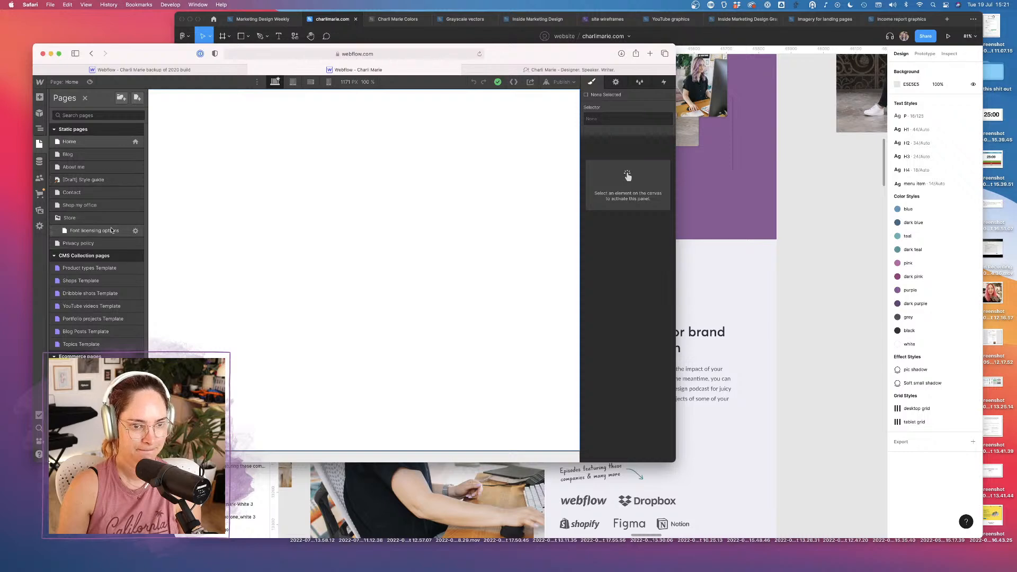
Check the content of the Font licensing options page in the Store folder and delete the page
left_click(115, 231)
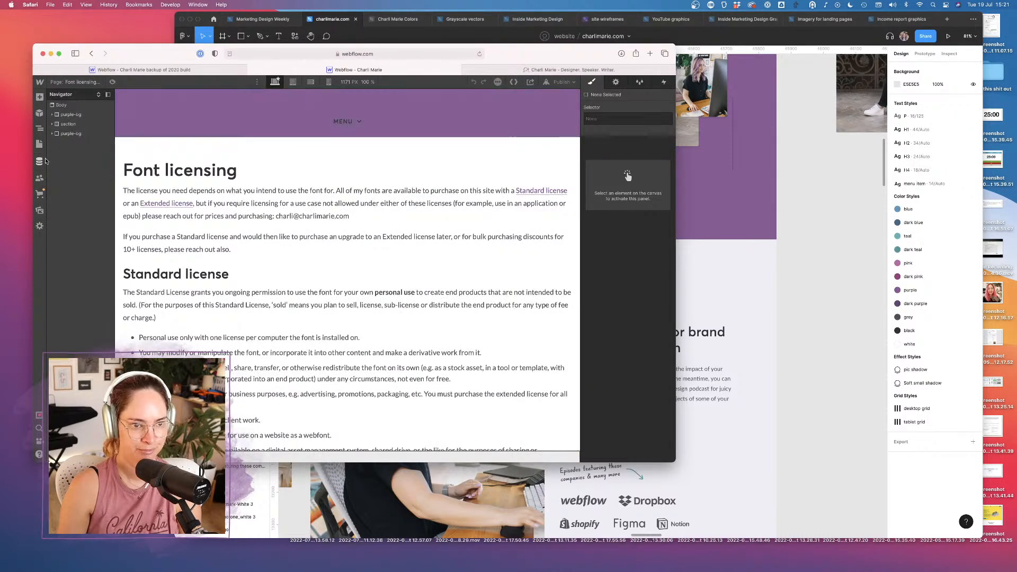
left_click(39, 146)
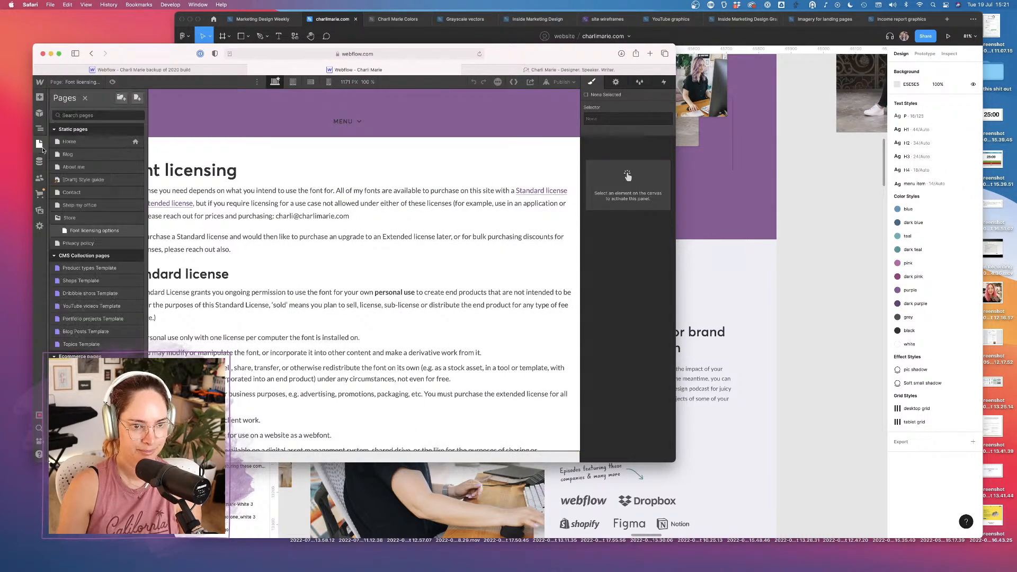
left_click(134, 231)
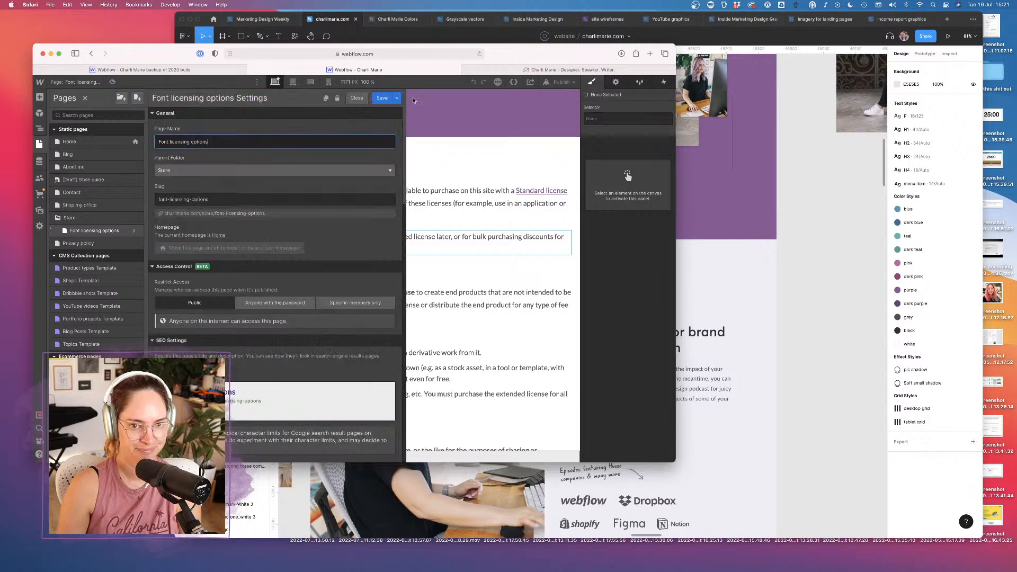
left_click(336, 100)
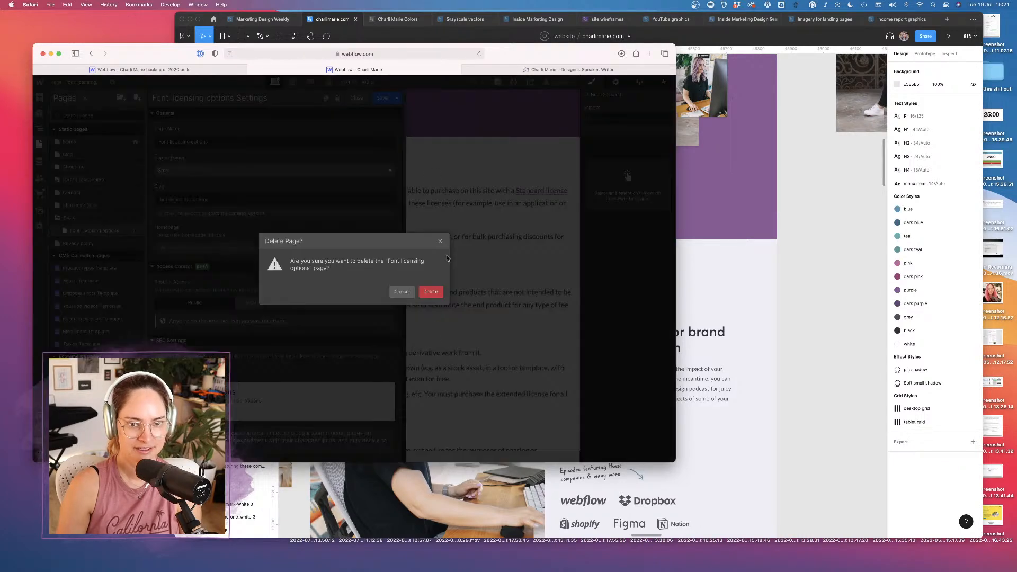
left_click(430, 292)
Check the Products Template settings and the content of the Product types Template page
left_click(39, 145)
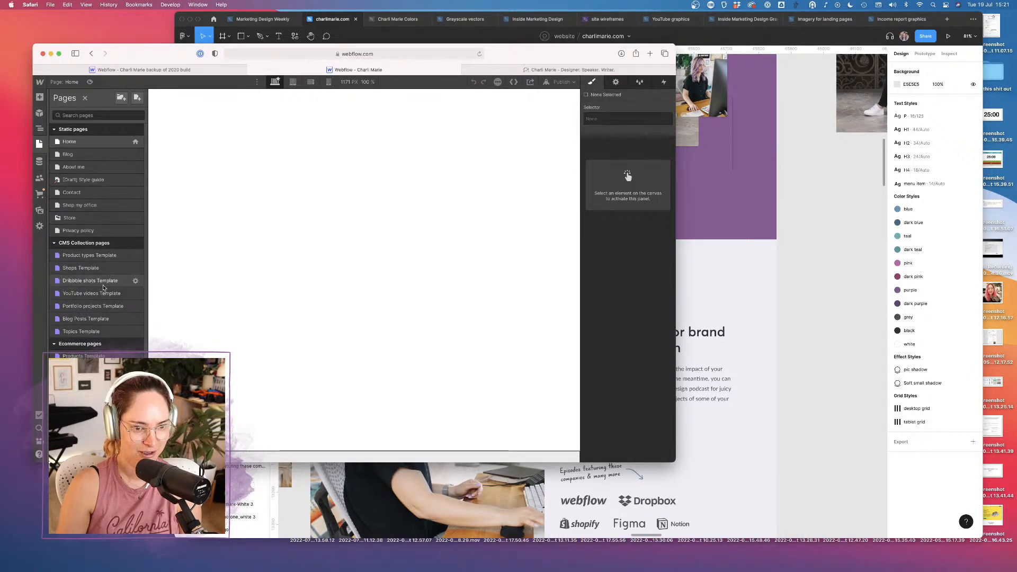
scroll(103, 360, "down", 1)
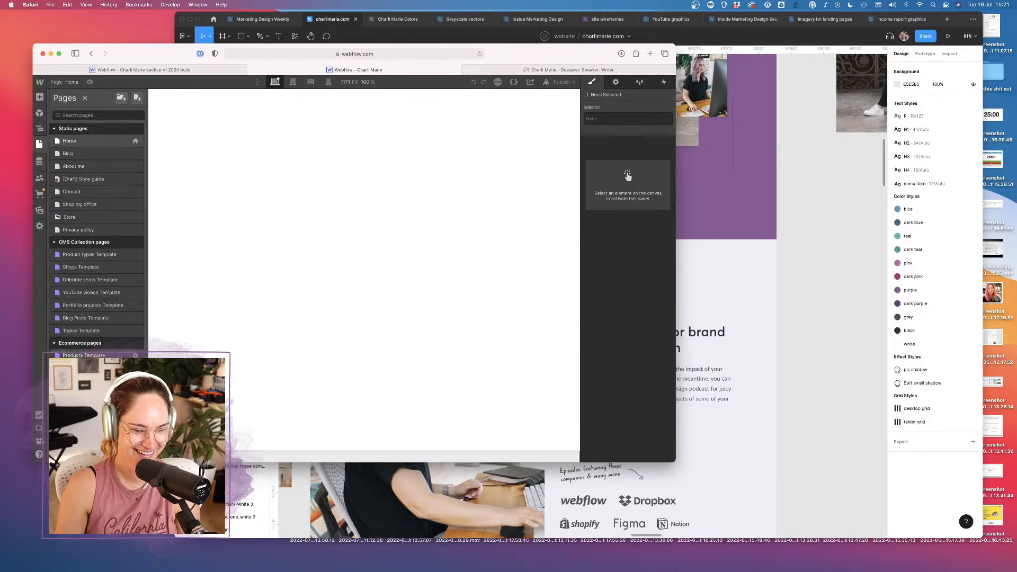
left_click(135, 354)
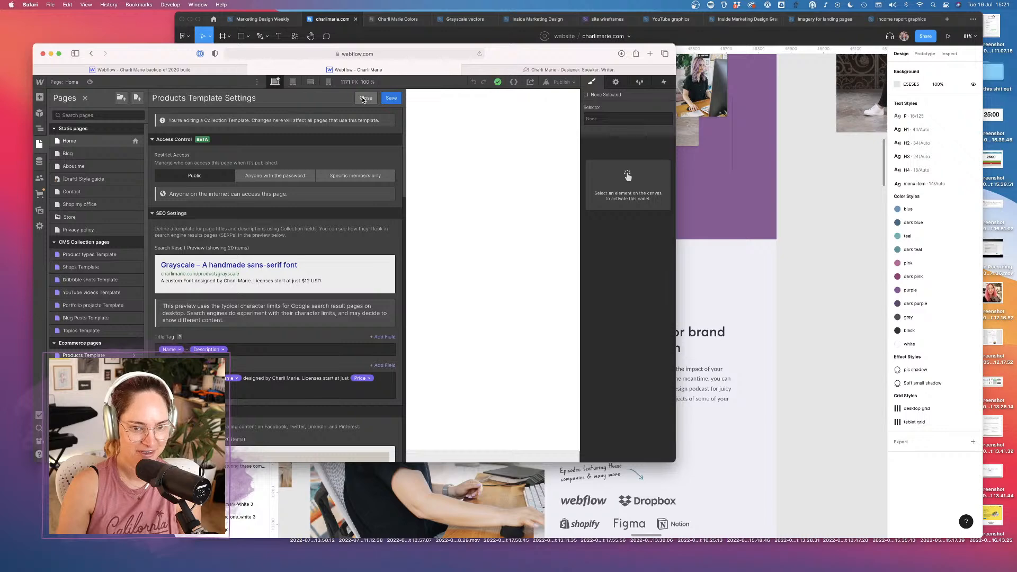
left_click(365, 98)
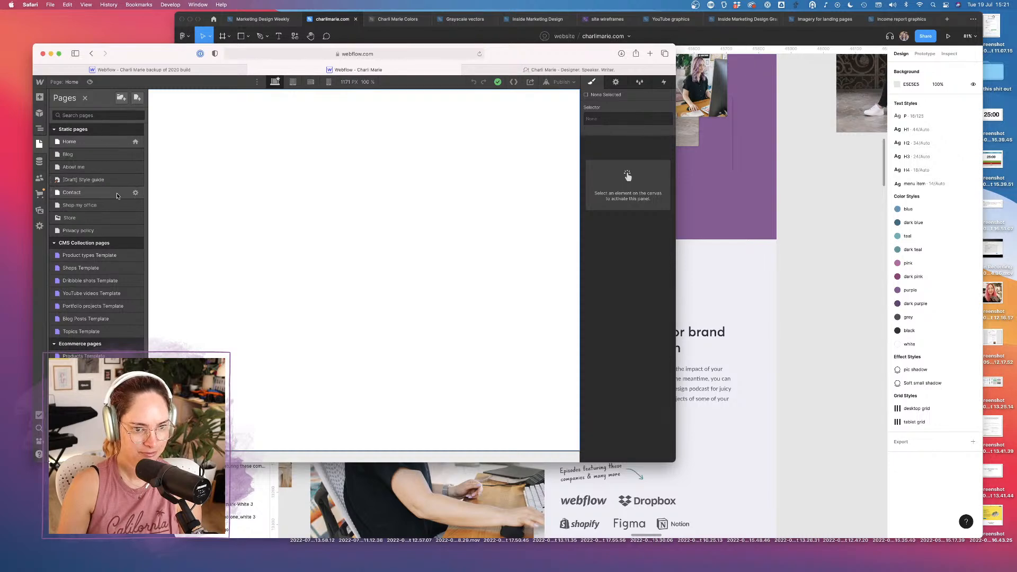
left_click(108, 255)
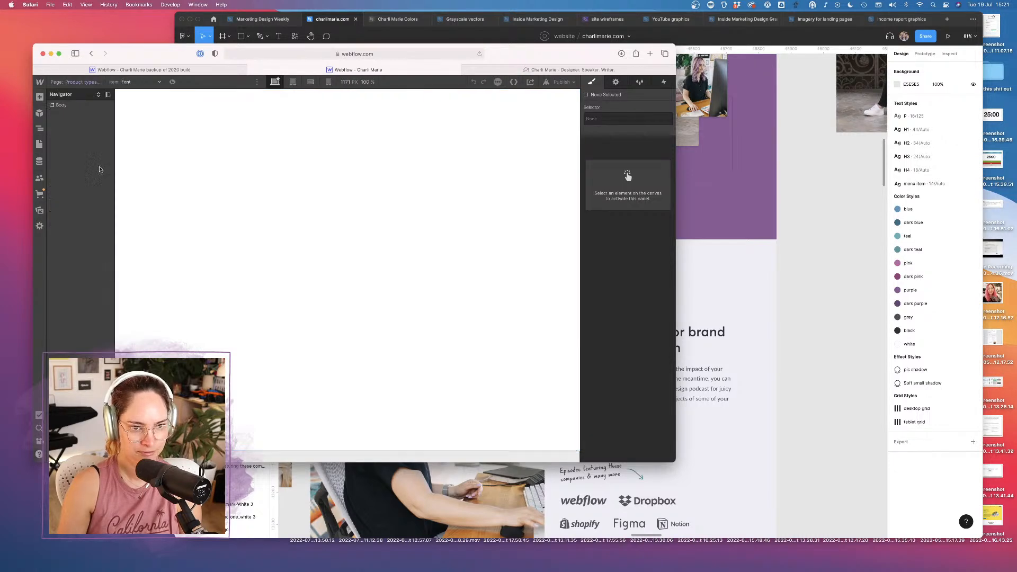
Delete all top-level sections from the Blog page and the About me page
left_click(38, 142)
left_click(103, 154)
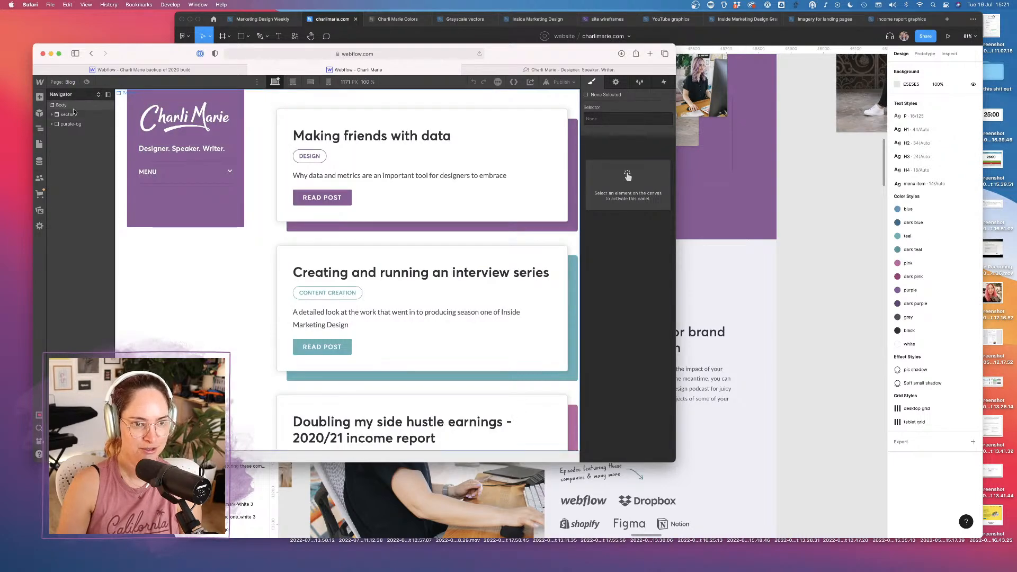
left_click(71, 114)
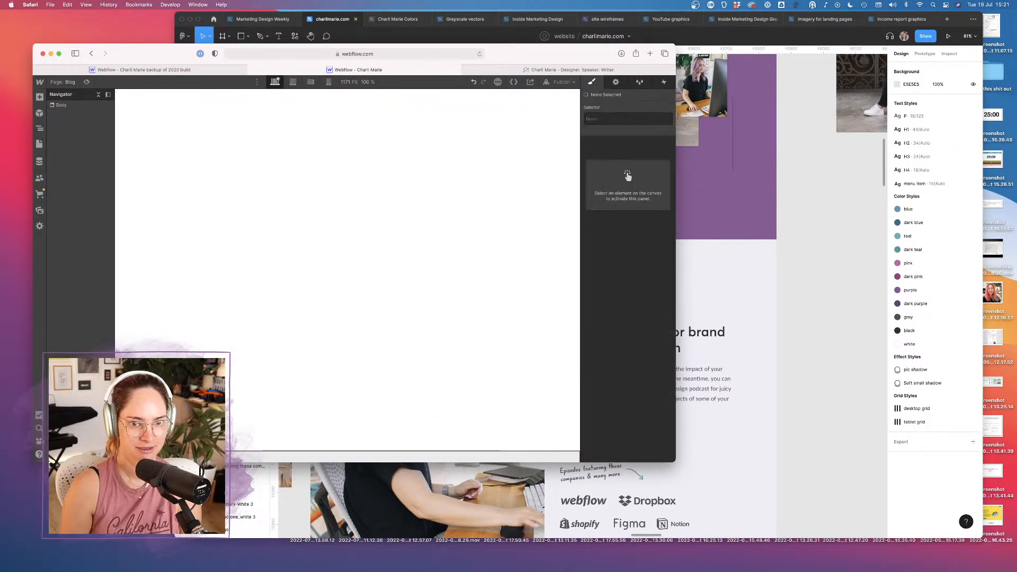
left_click(38, 144)
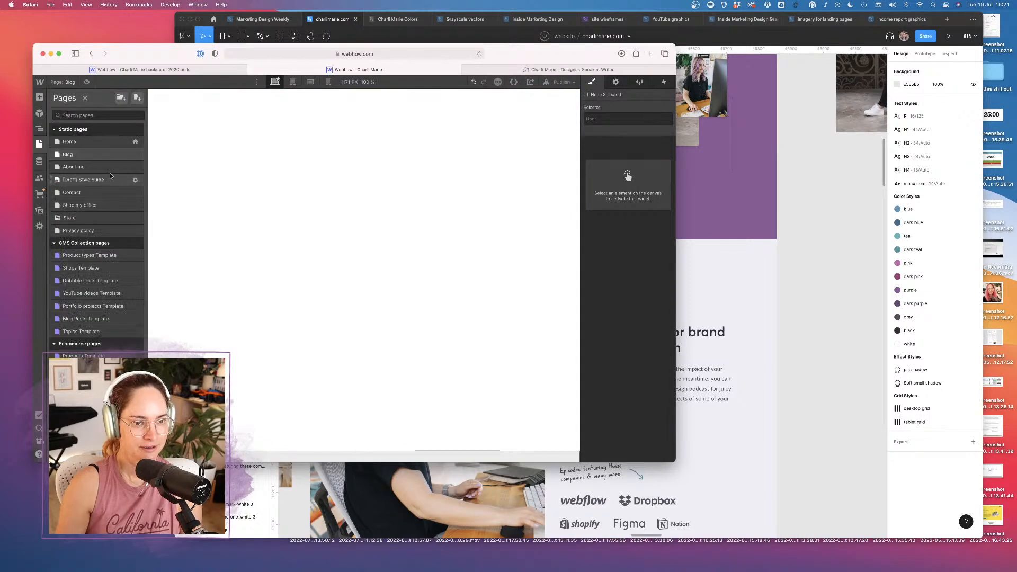
left_click(105, 169)
left_click(71, 116)
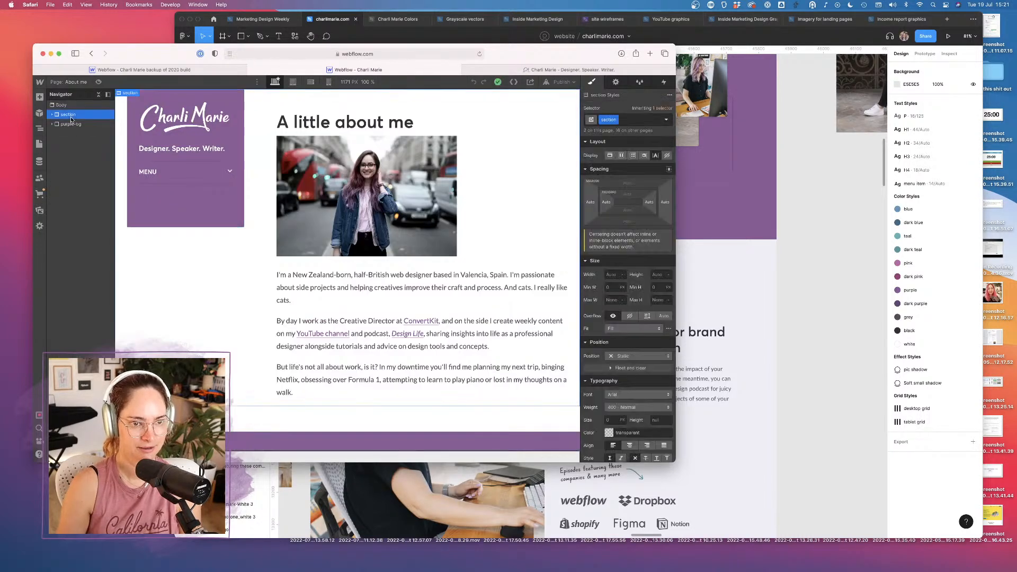
Delete the blog-content and product-description blocks from the Style guide page and undo the deletion
left_click(38, 144)
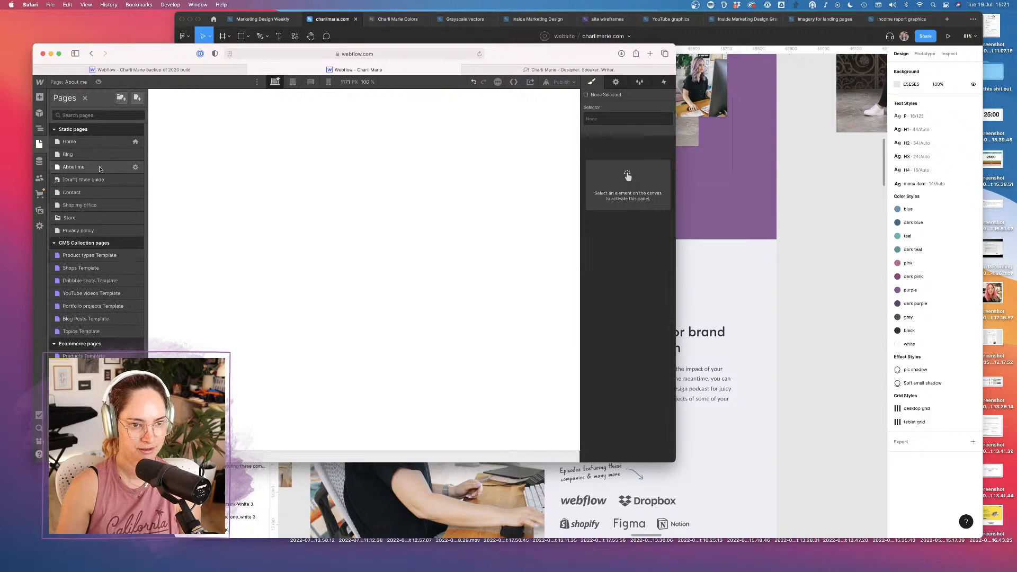
left_click(98, 180)
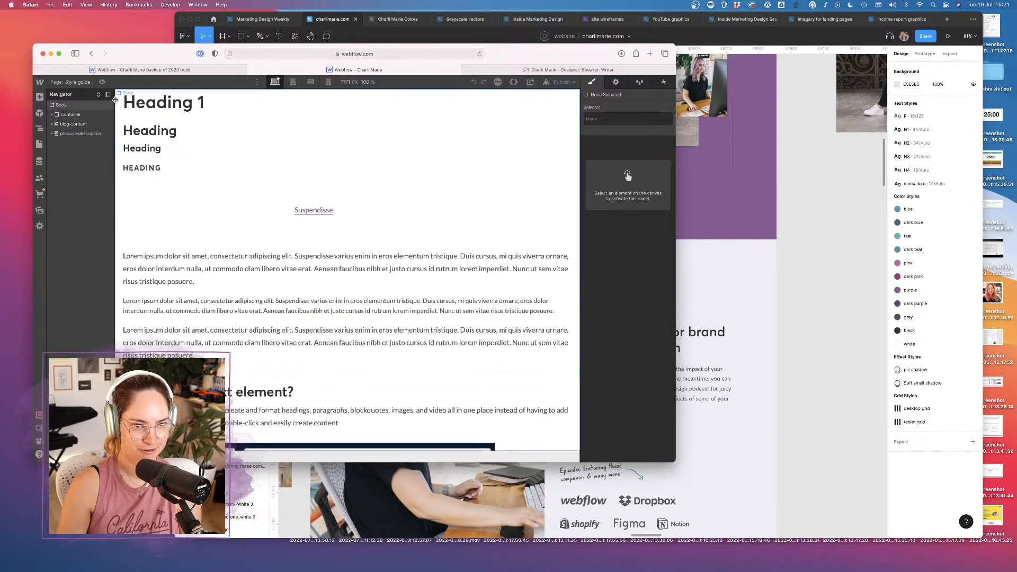
left_click(71, 115)
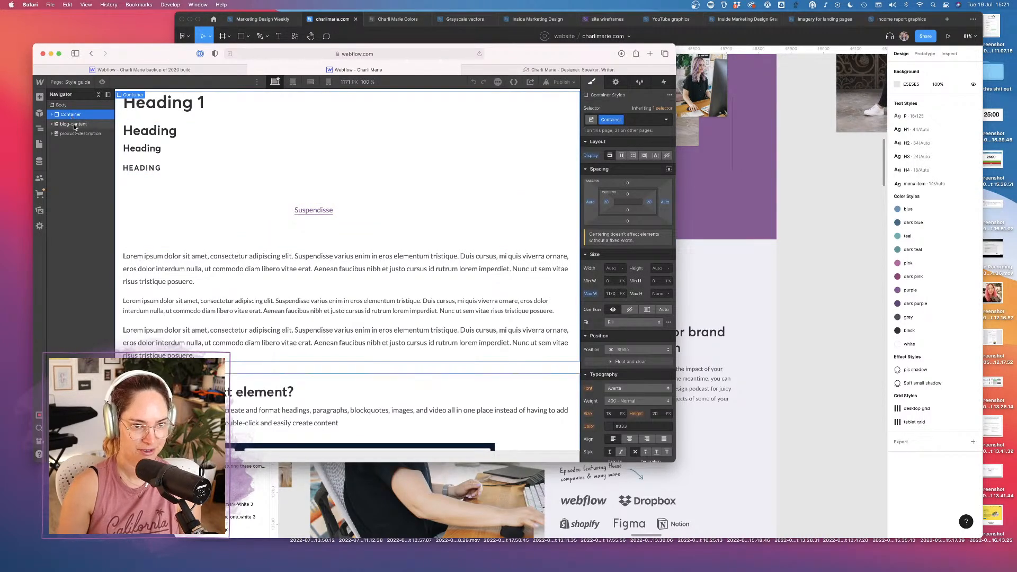
left_click(78, 125)
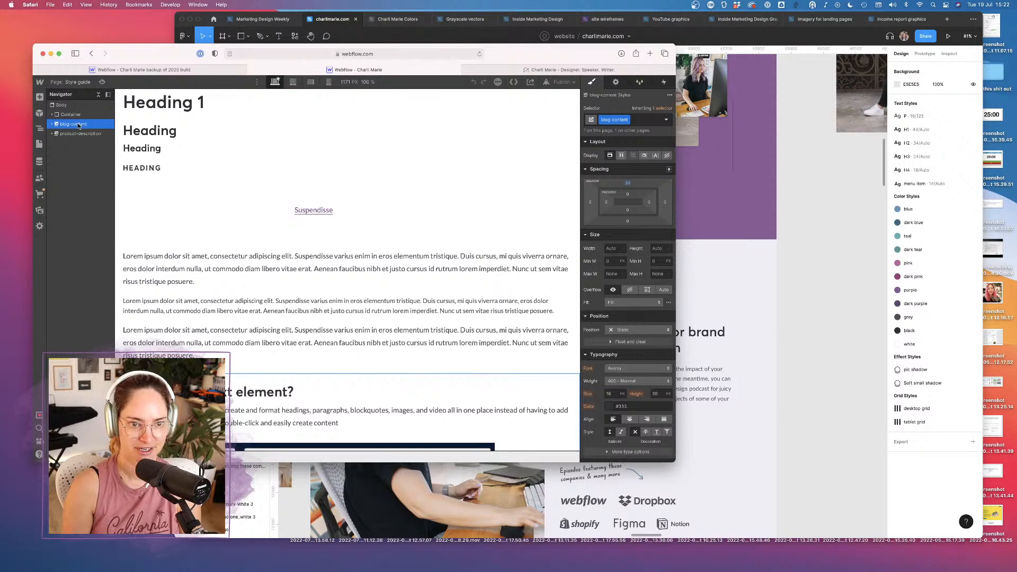
key("Delete")
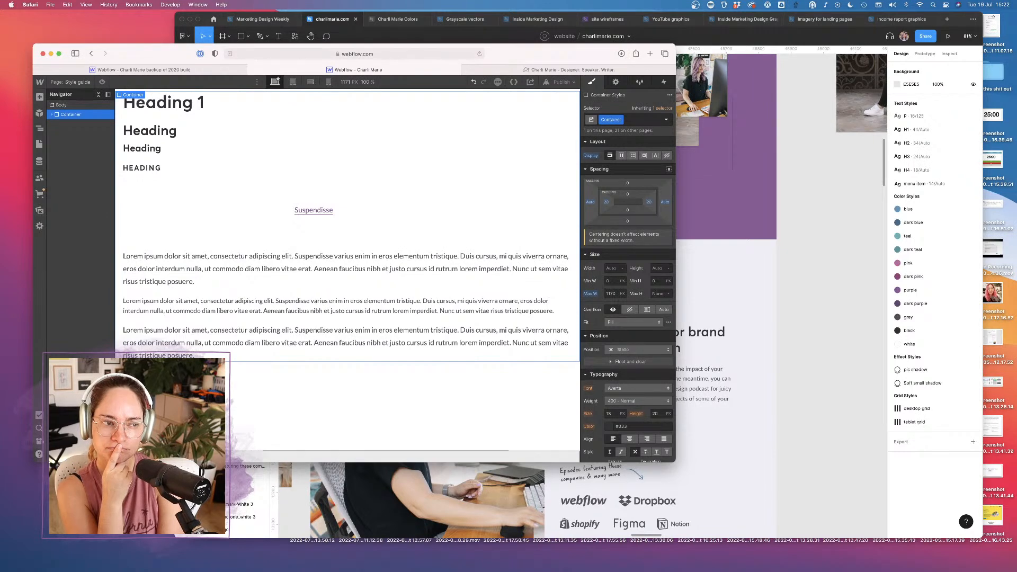
key("super+z")
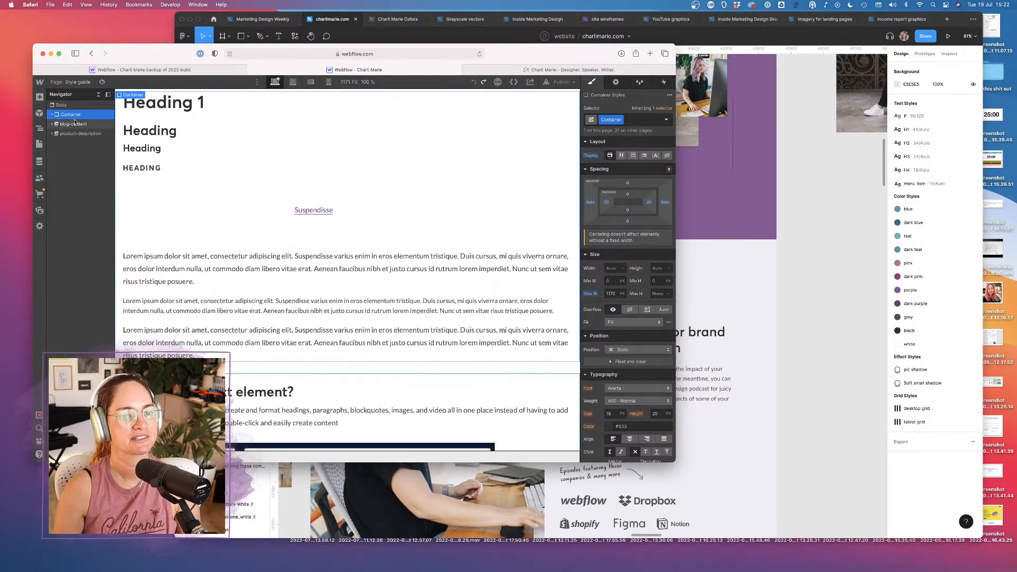
Try to undo the section deletions on the Blog page and check the content of the About me page
left_click(39, 144)
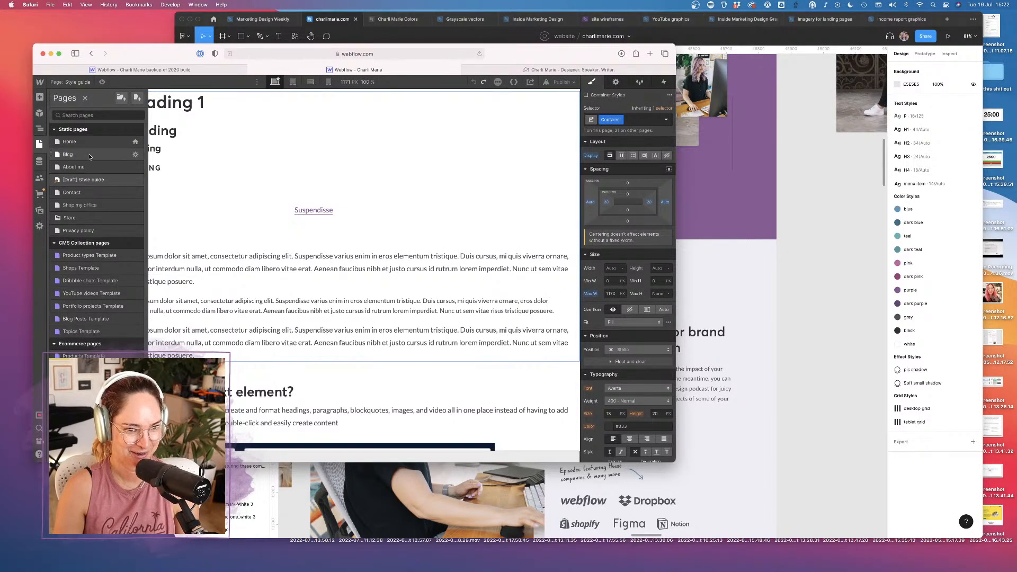
left_click(69, 155)
key("super+z")
key("super+z")
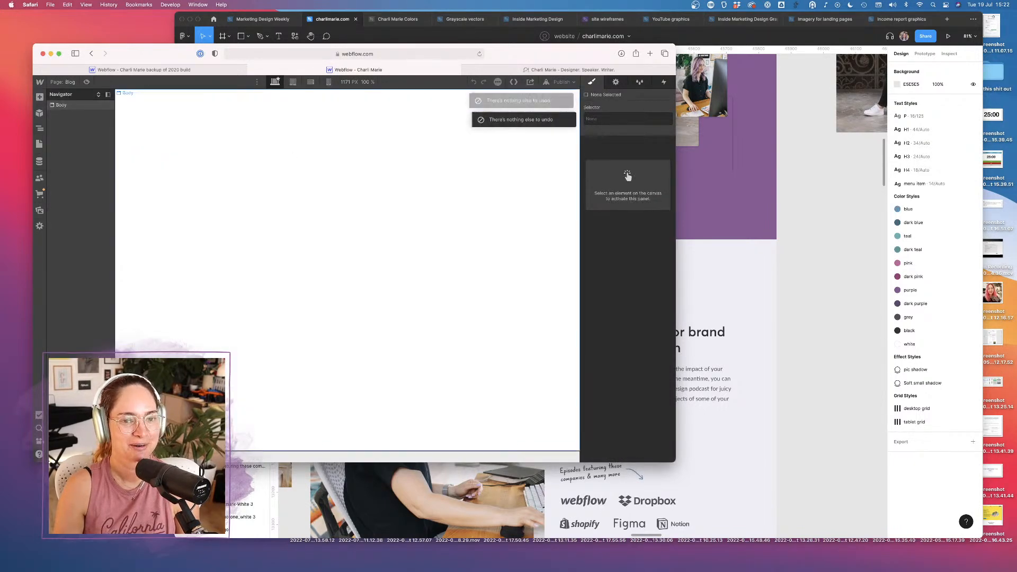
left_click(40, 144)
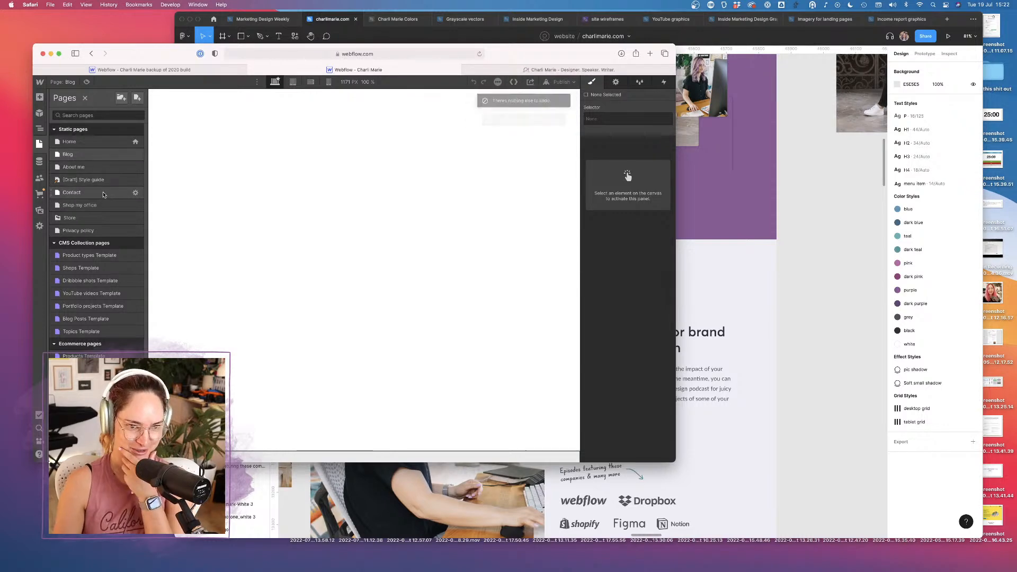
left_click(110, 166)
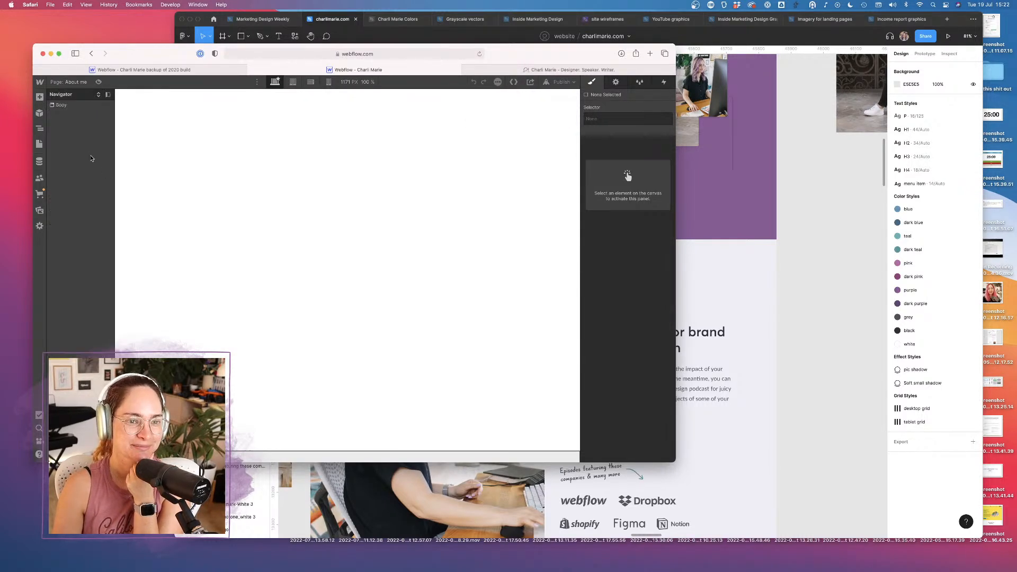
Delete all top-level sections from the Contact page
left_click(40, 148)
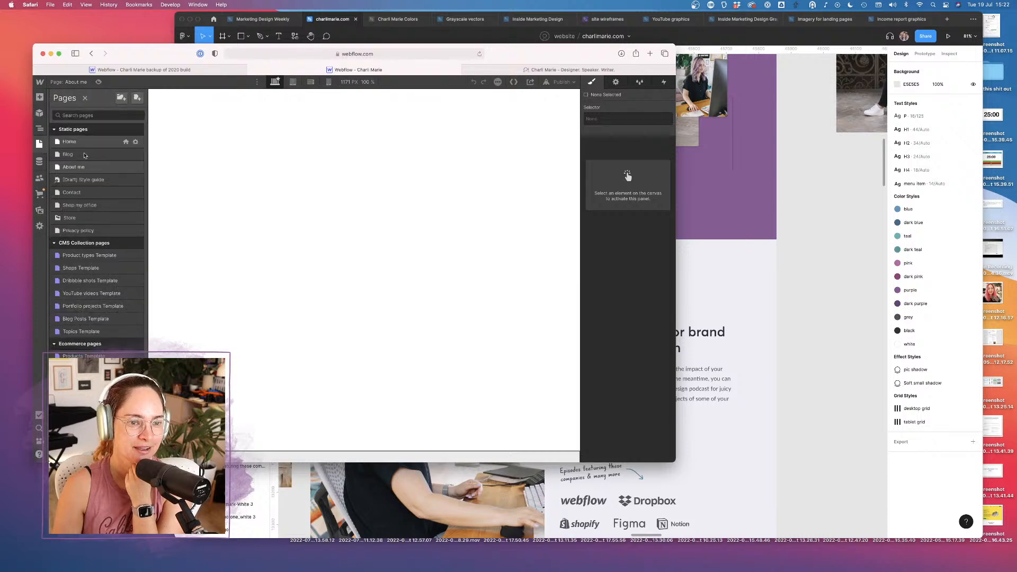
left_click(99, 194)
left_click(70, 115)
key("Delete")
key("Delete")
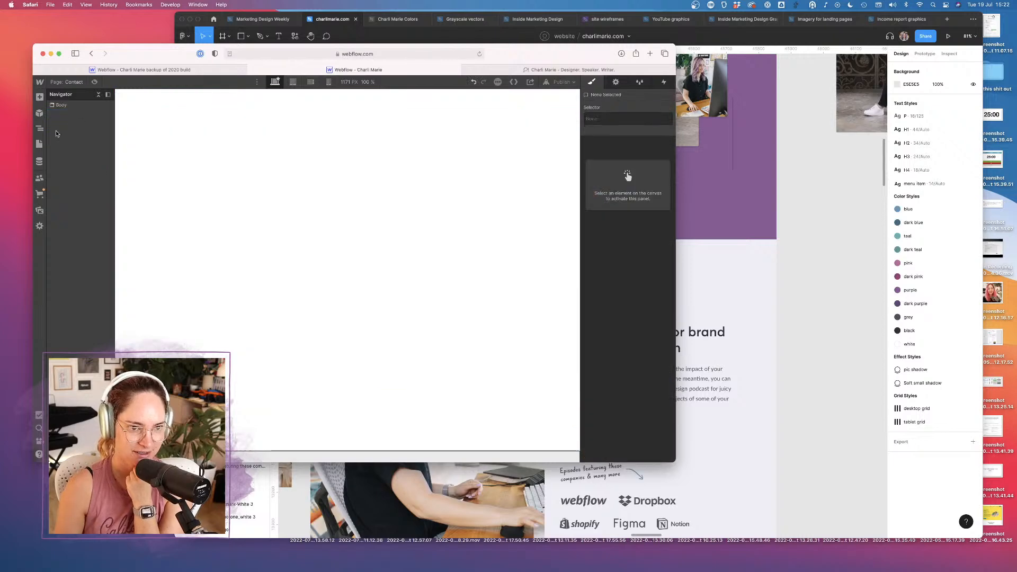
Clean up the Style Manager by removing all styles that are not associated with any page element
left_click(39, 144)
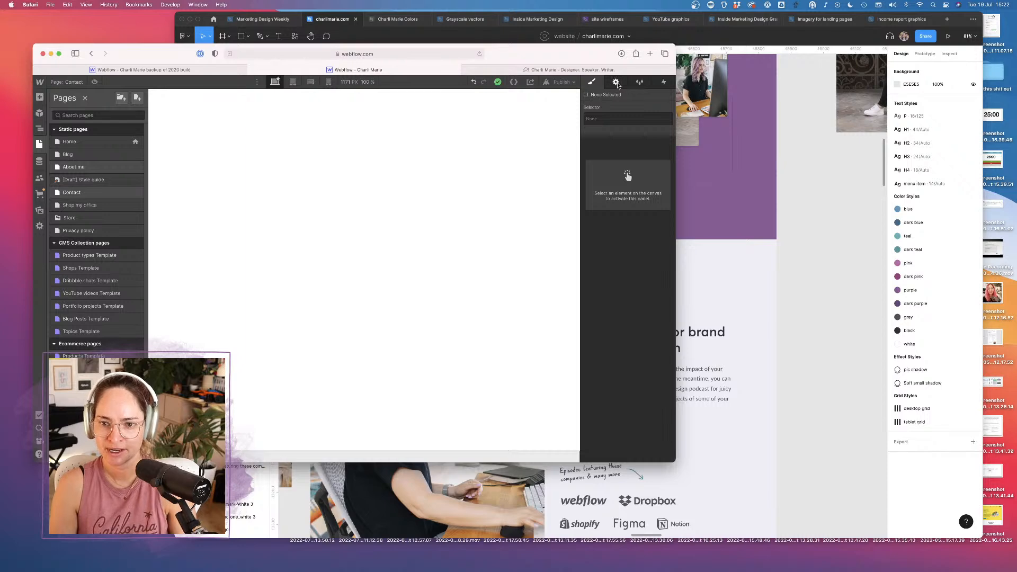
left_click(639, 82)
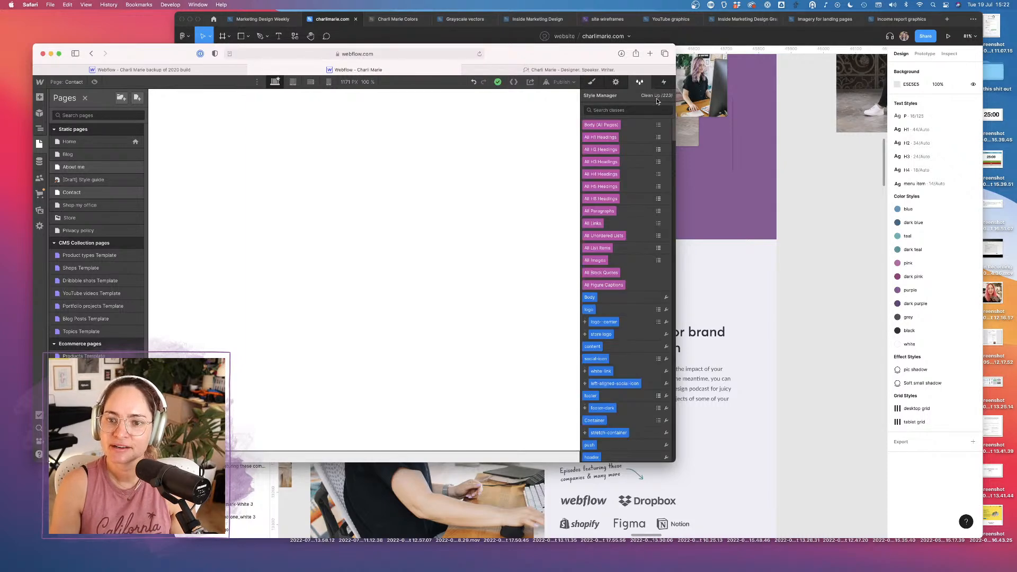
left_click(658, 95)
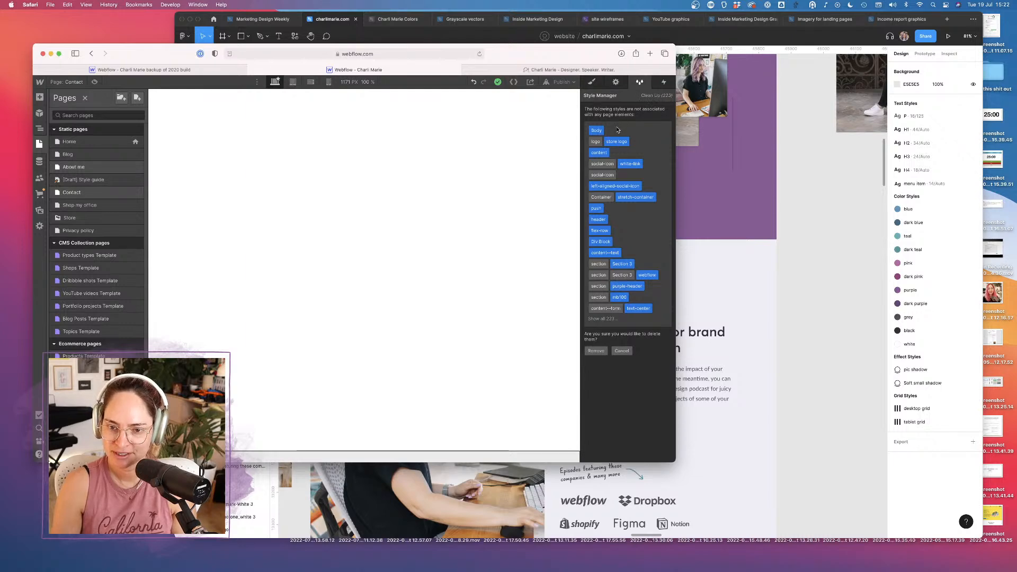
left_click(596, 351)
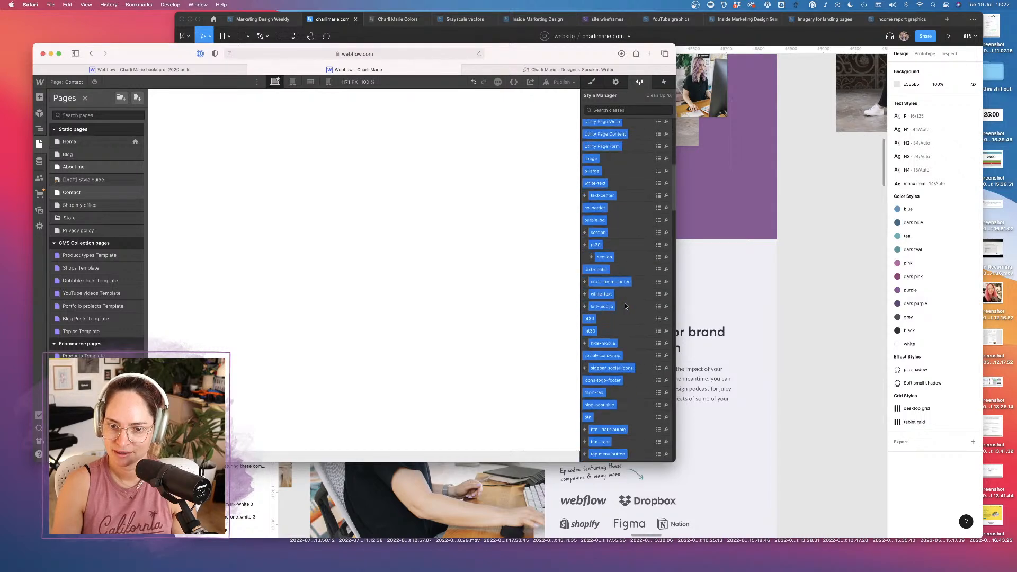
scroll(625, 306, "up", 10)
scroll(653, 214, "up", 10)
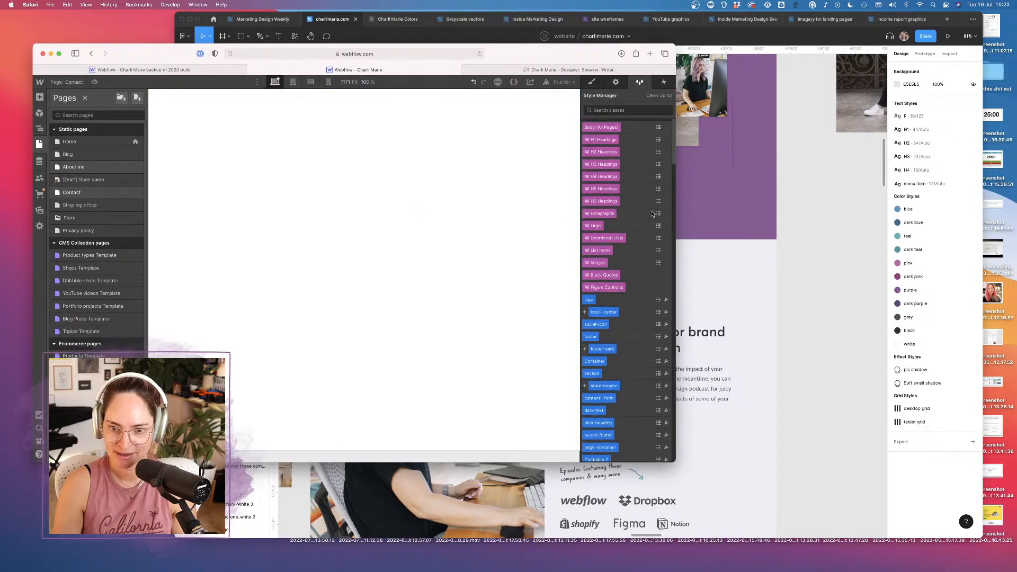
Check the content of the Privacy policy page and delete the purple-bg block from the Shop my office page
left_click(90, 232)
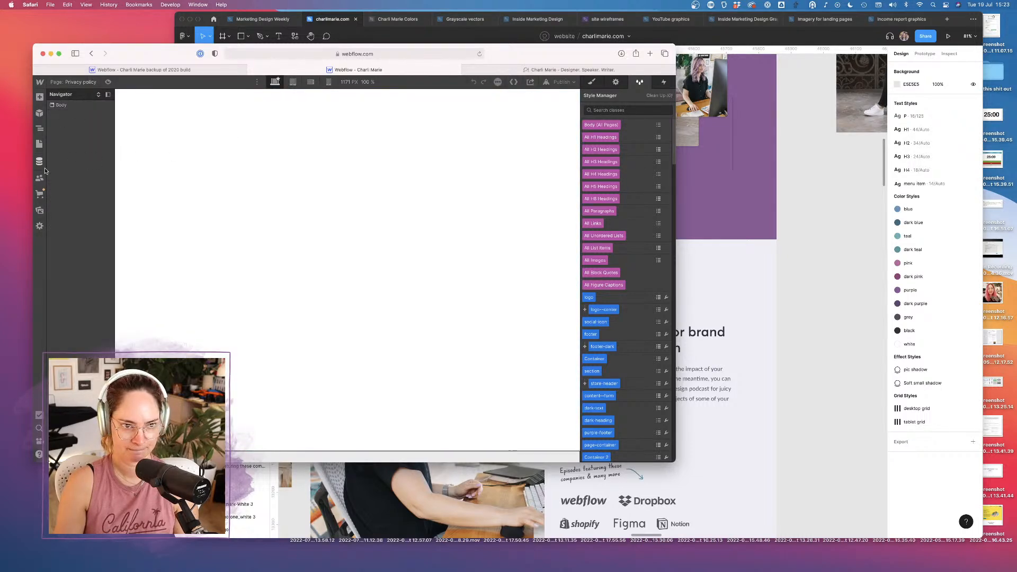
left_click(40, 147)
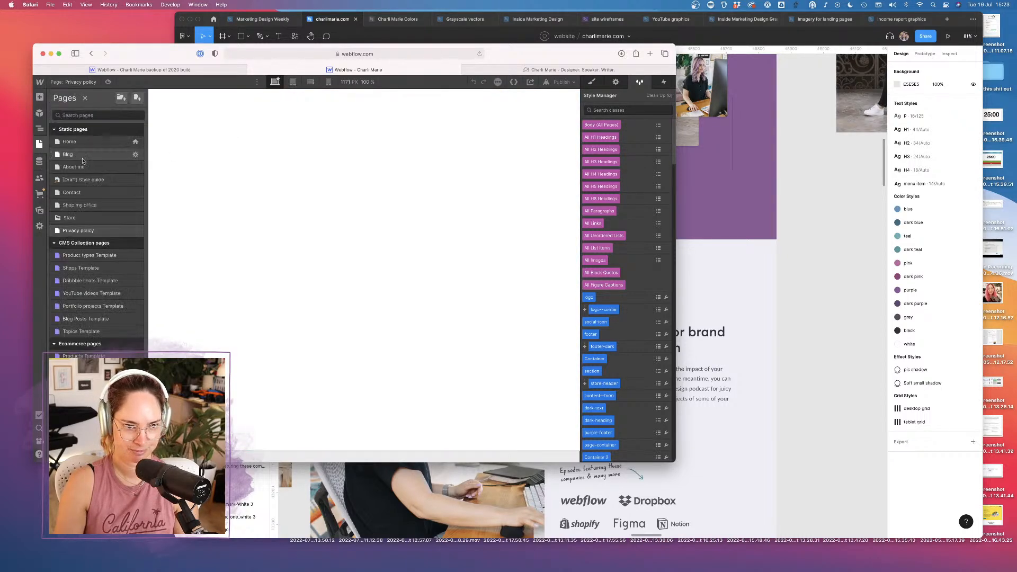
left_click(90, 206)
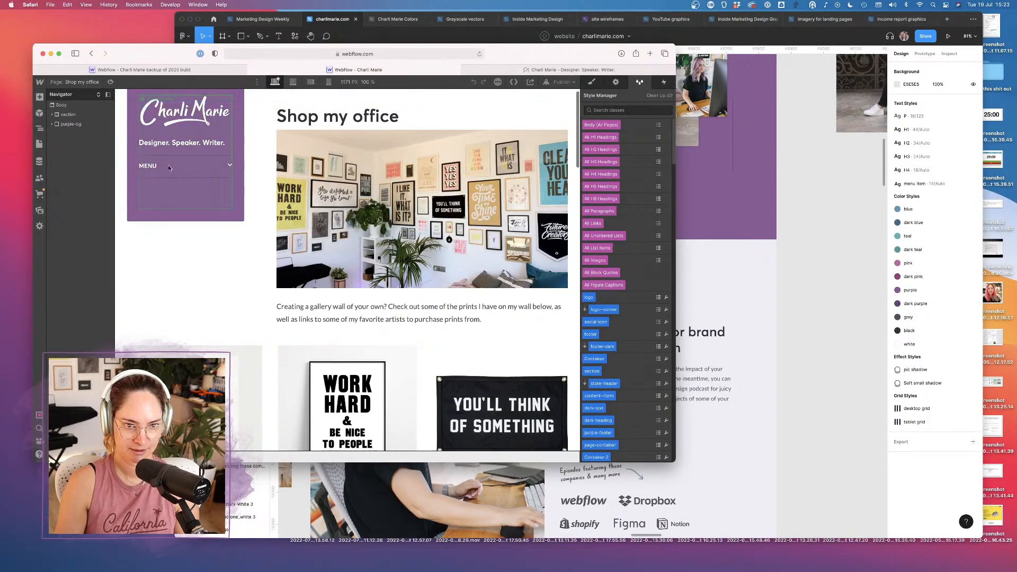
left_click(74, 115)
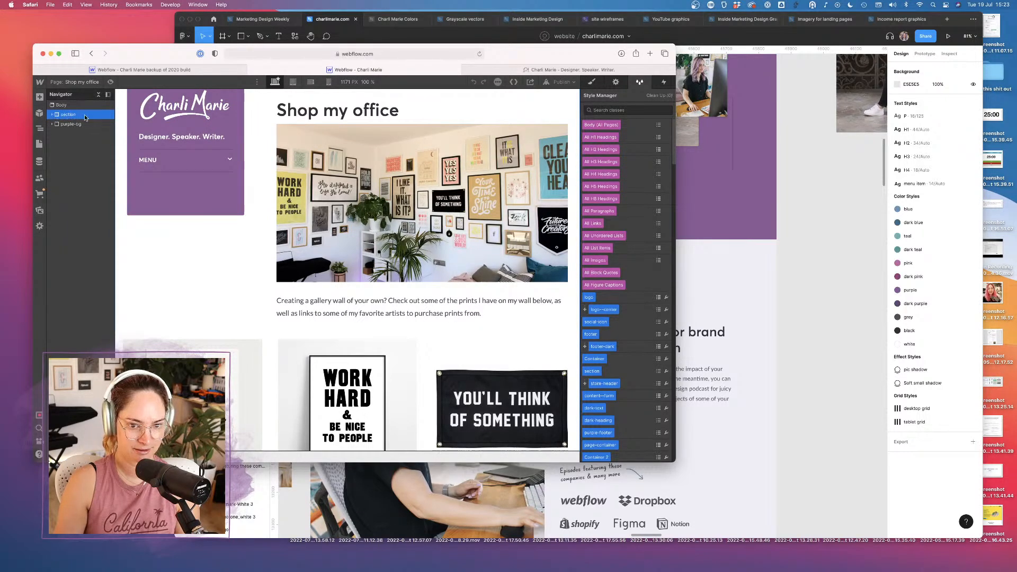
left_click(66, 124)
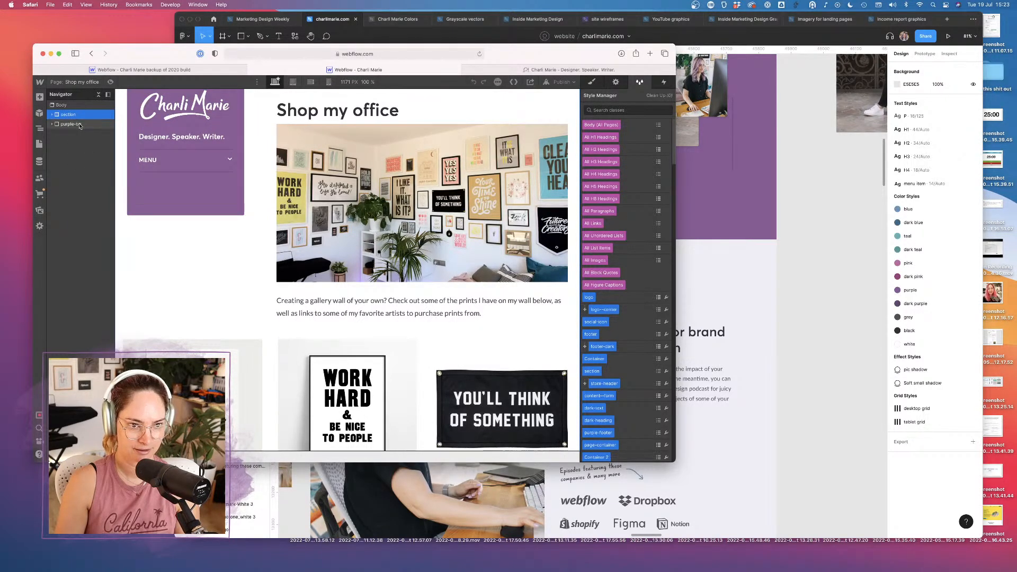
scroll(358, 268, "up", 10)
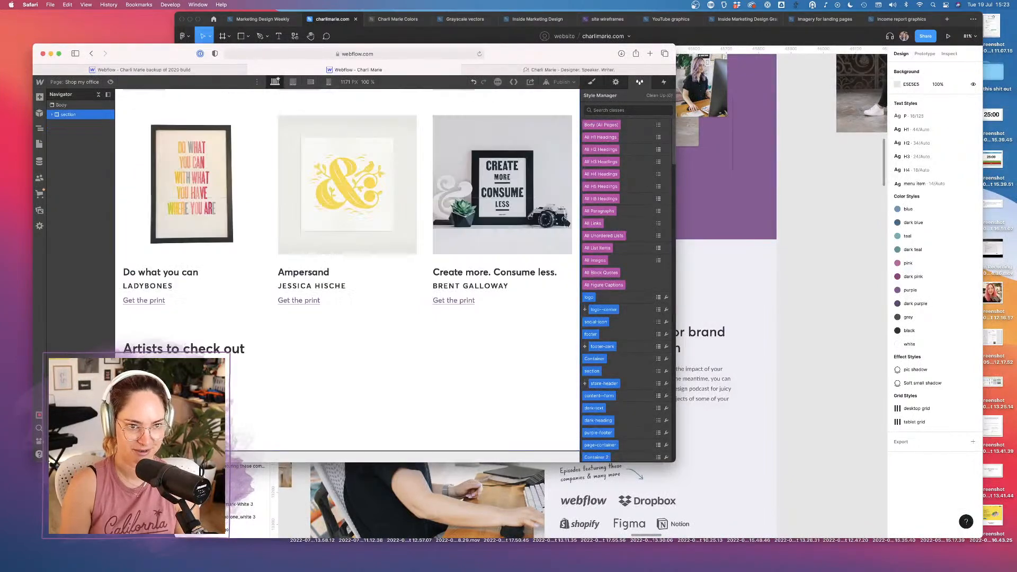
scroll(318, 256, "up", 10)
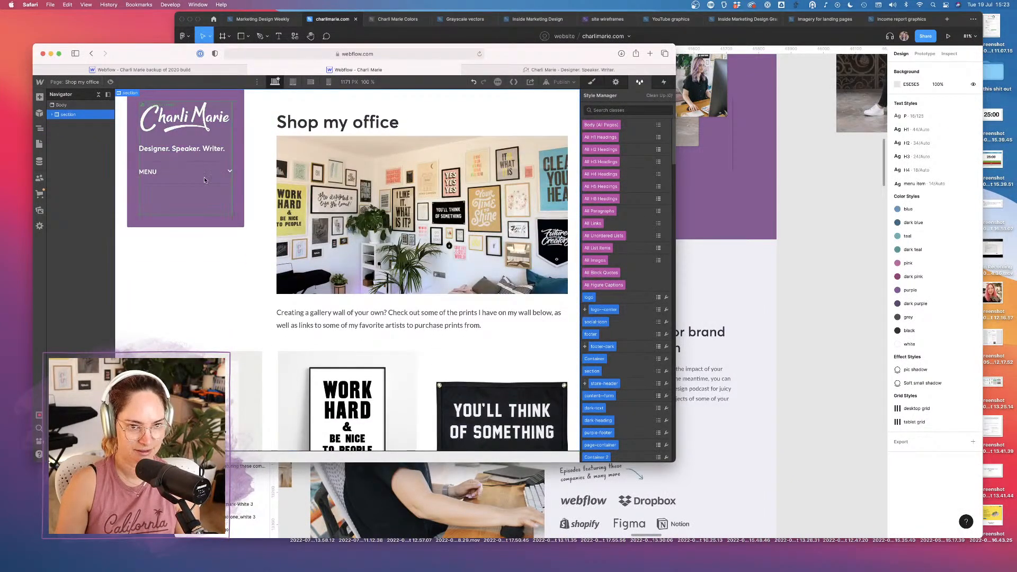
Delete the Columns block inside the Shop my office section's Container, keeping Grid 3
scroll(205, 177, "down", 1)
left_click(71, 124)
left_click(57, 125)
left_click(68, 115)
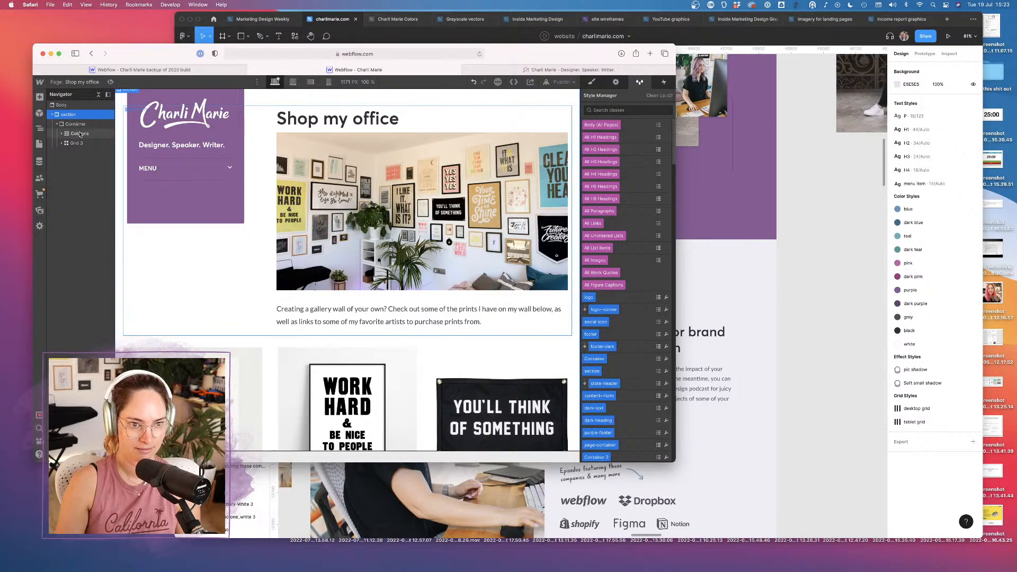
left_click(80, 134)
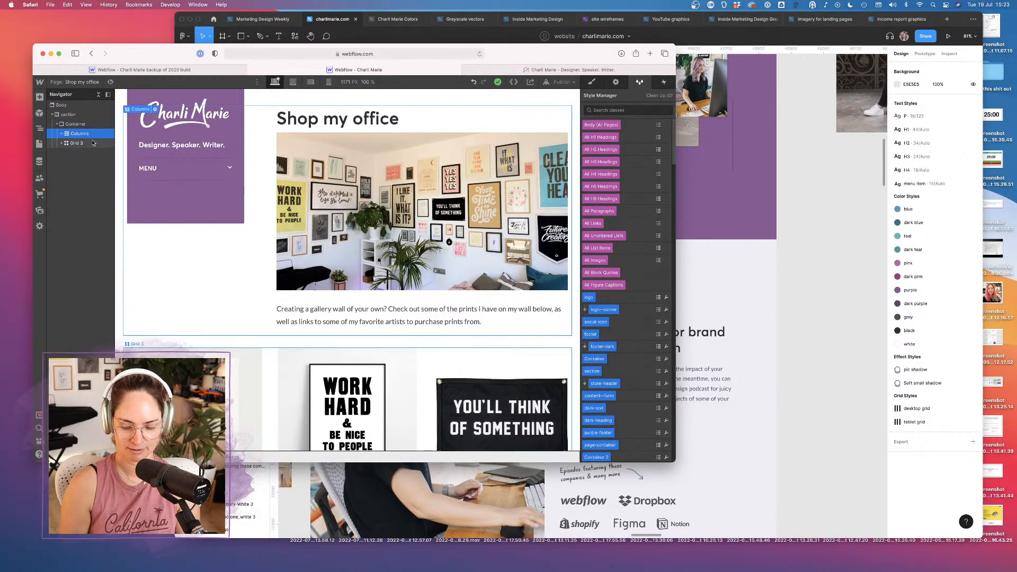
left_click(93, 142)
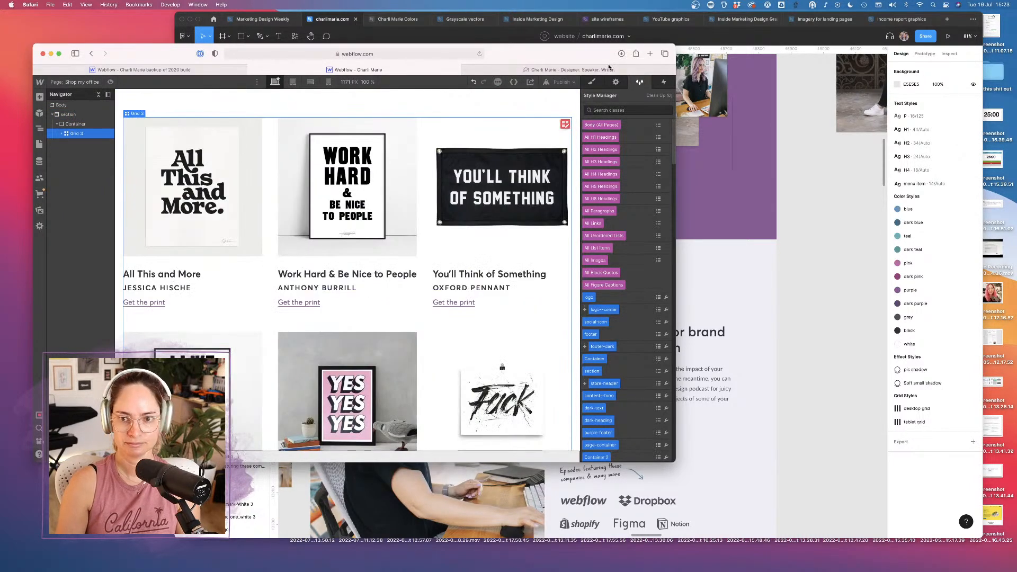
Check the style settings of Grid 3, return to the Style Manager and select the parent section
left_click(594, 83)
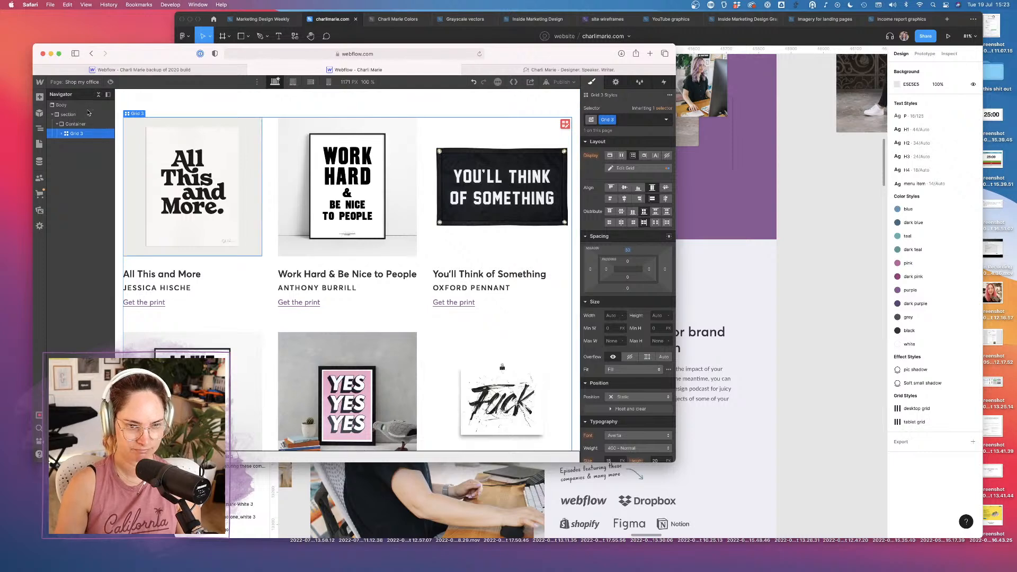
left_click(640, 82)
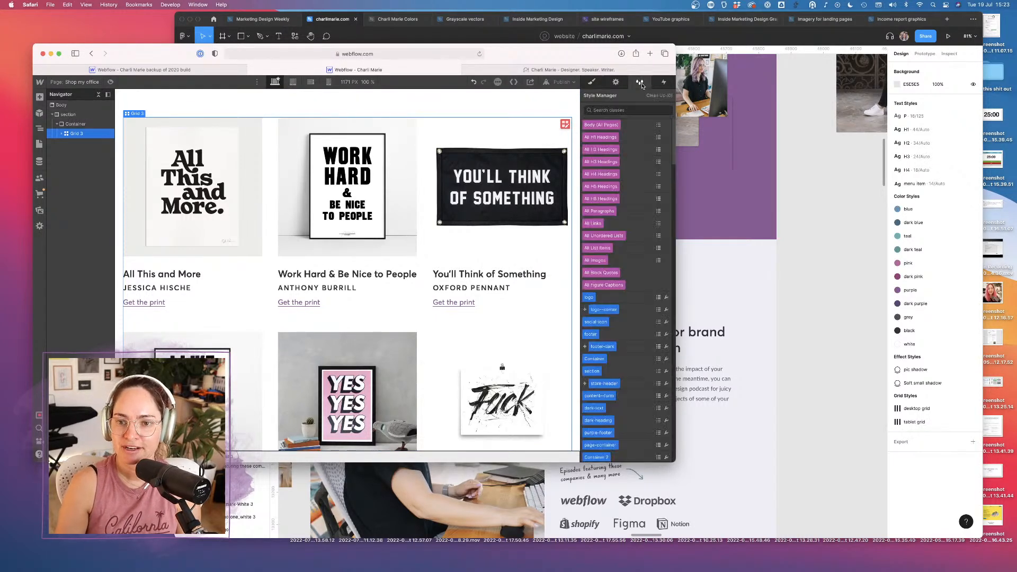
left_click(495, 108)
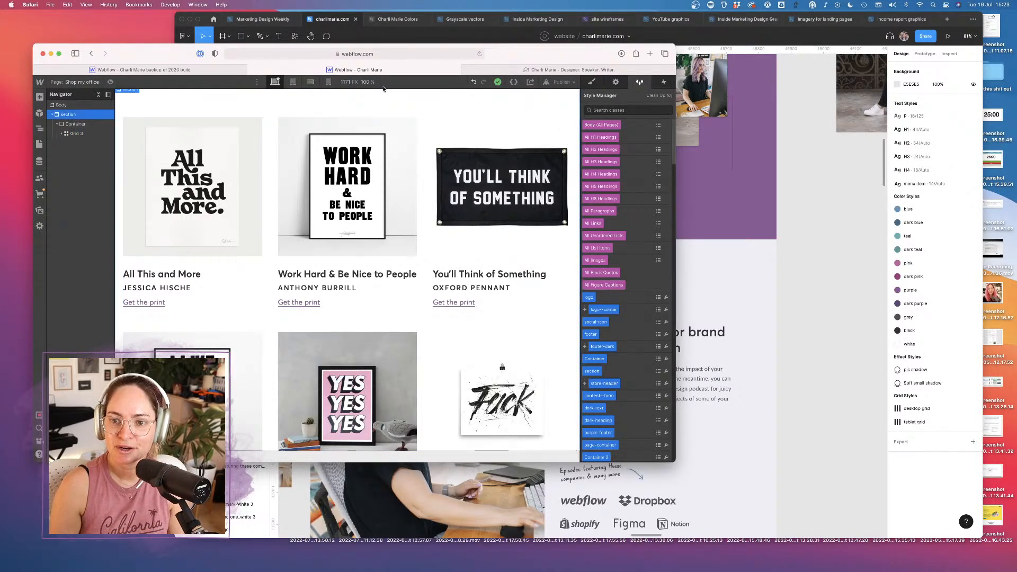
Check the content of the Contact page and return to the Shop my office page
left_click(39, 144)
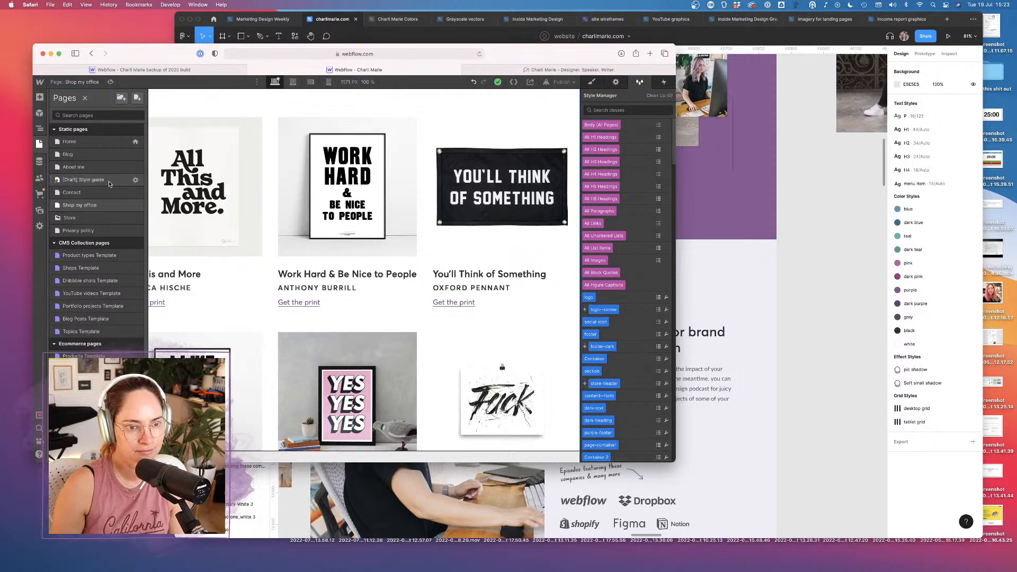
left_click(101, 197)
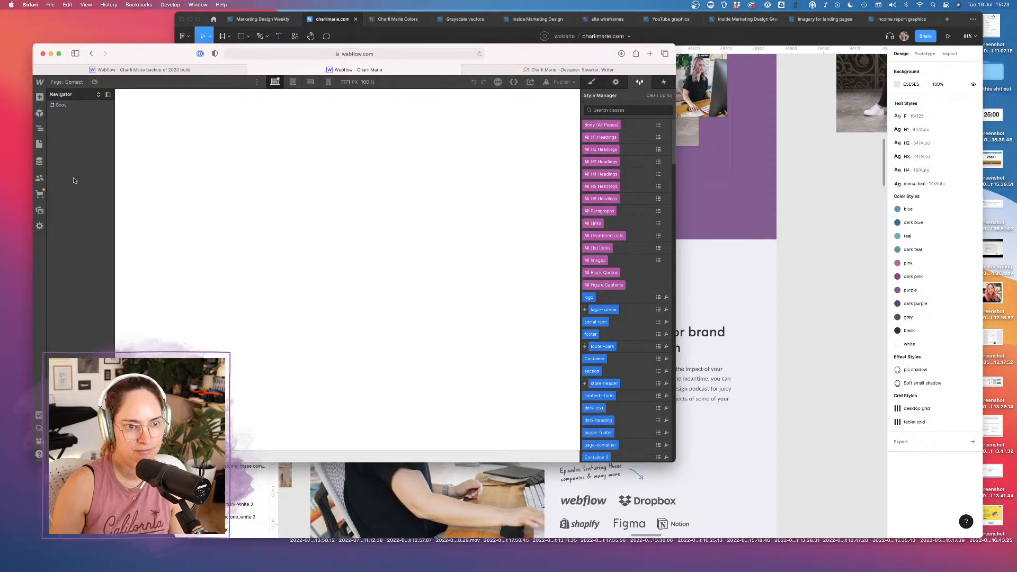
left_click(39, 145)
left_click(104, 210)
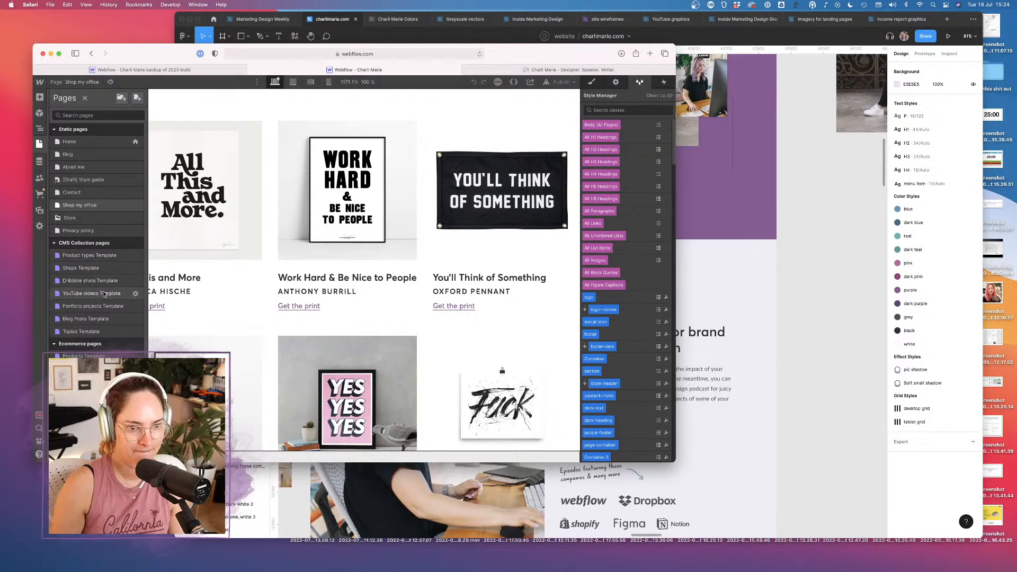
Delete the sidebar block from Column 1 inside the section's flex-stretch columns on the Blog Posts Template
left_click(102, 321)
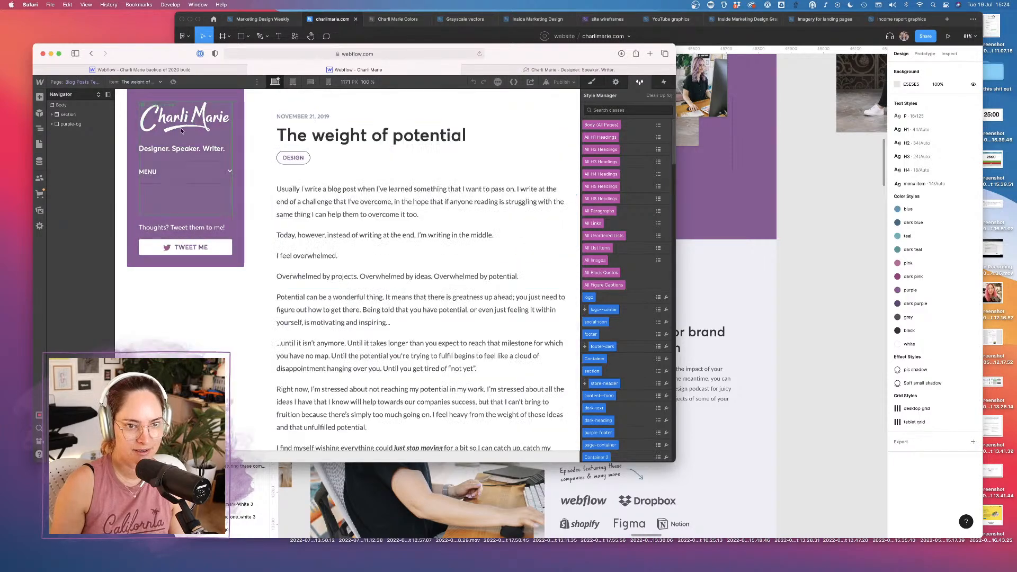
left_click(64, 114)
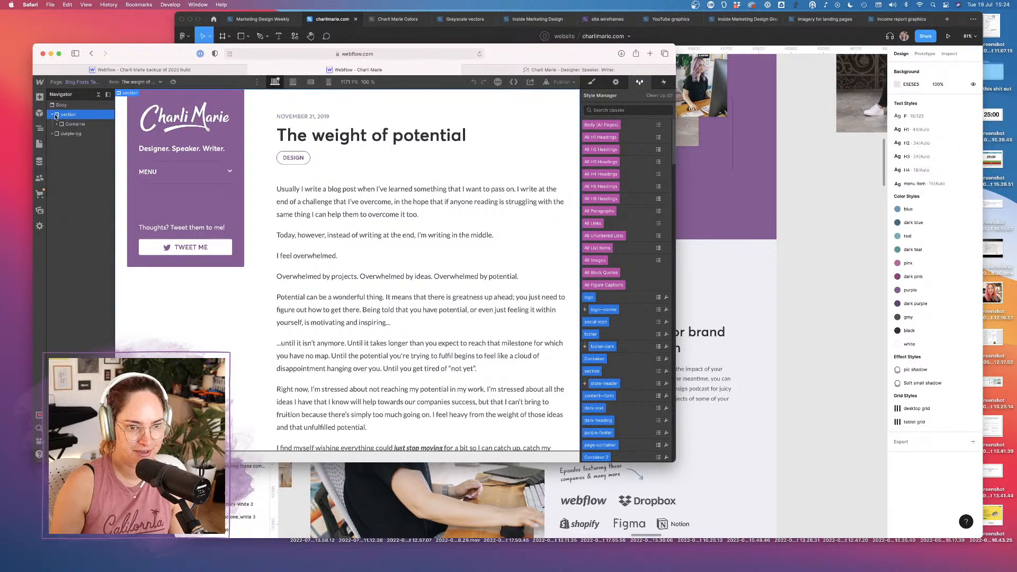
left_click(56, 124)
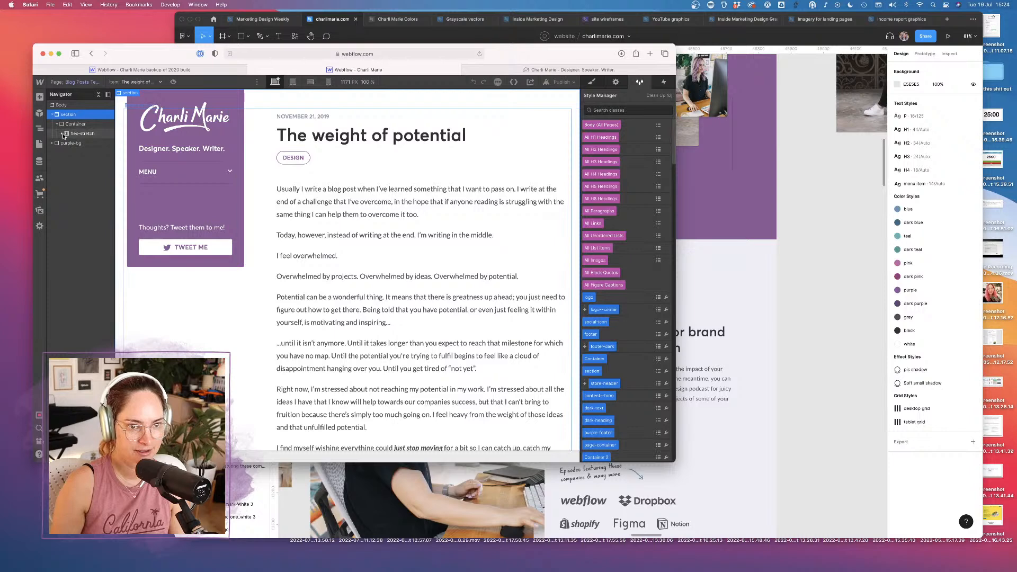
left_click(63, 134)
left_click(90, 144)
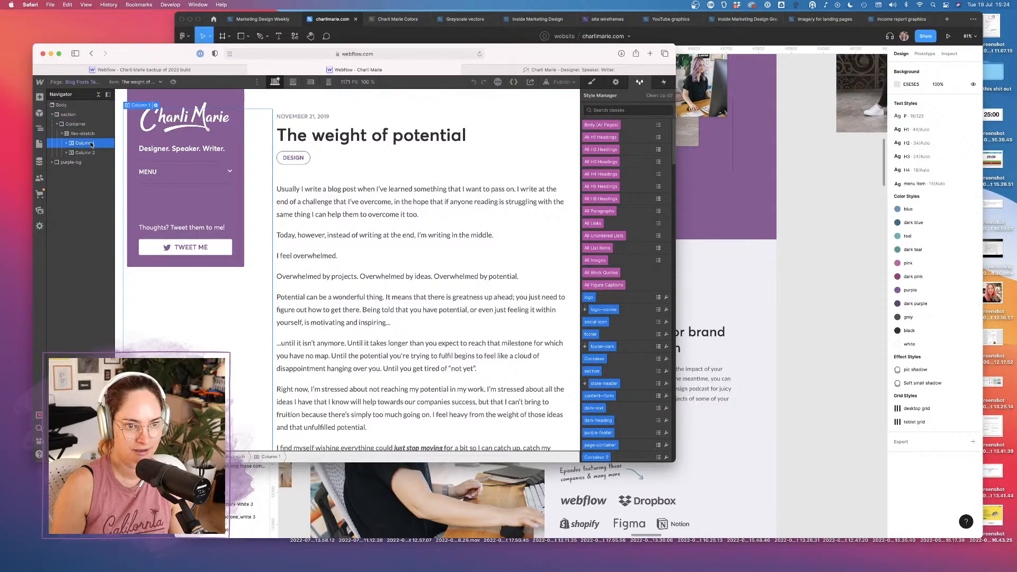
left_click(67, 143)
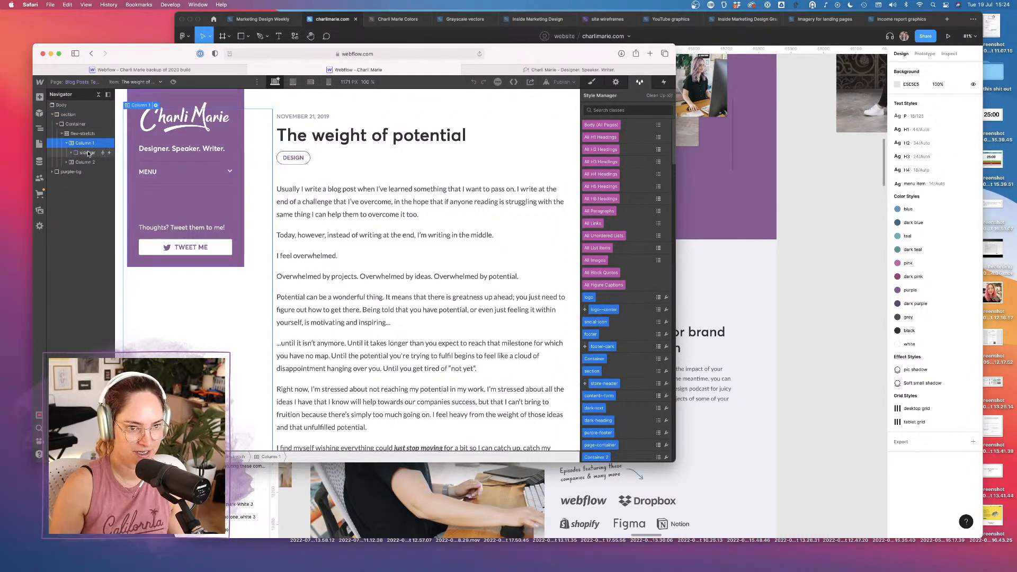
left_click(87, 153)
key("Delete")
Delete the purple-bg block from the Blog Posts Template and remove all unused styles from the project
left_click(68, 163)
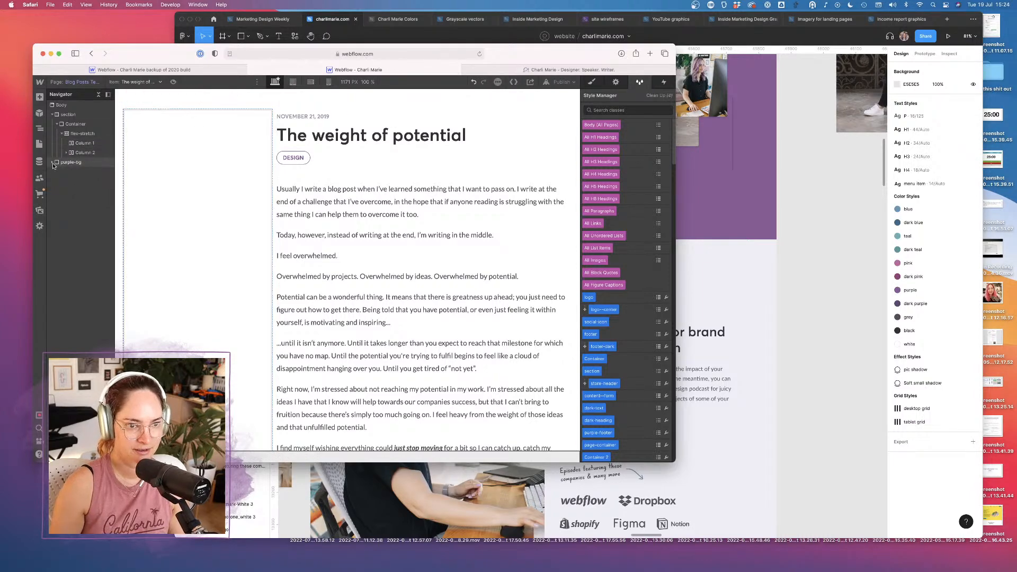
key("Delete")
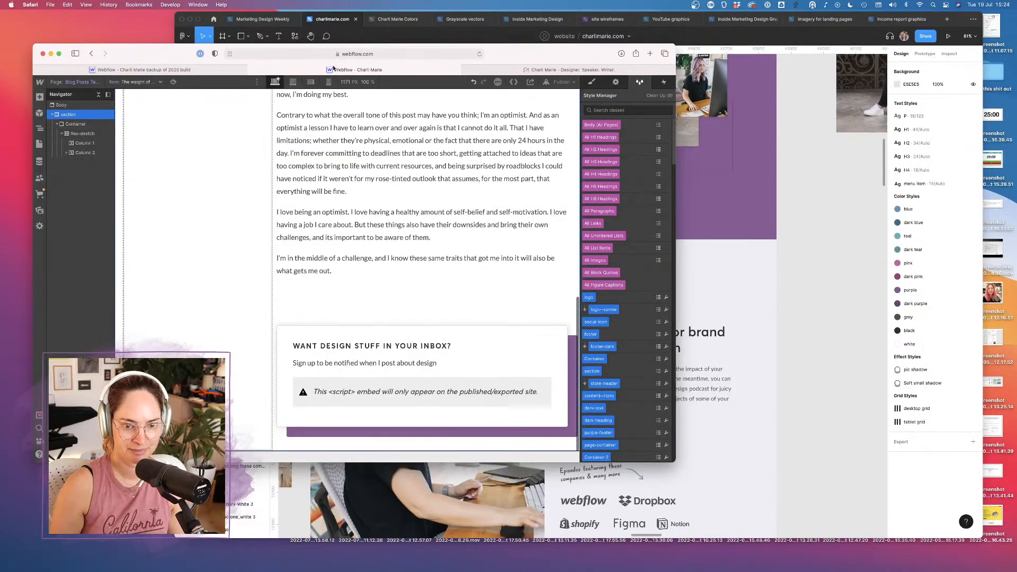
left_click(661, 96)
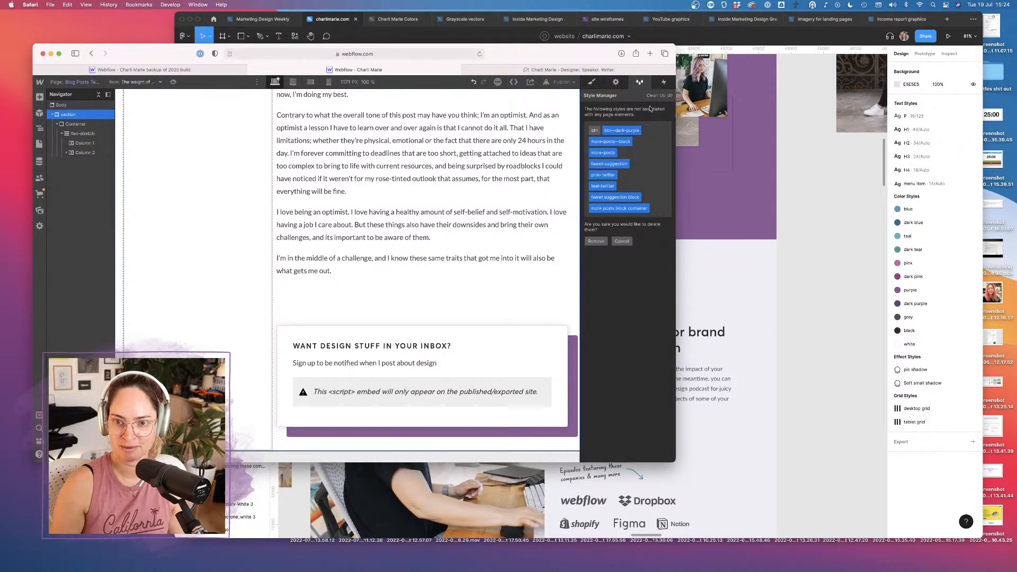
left_click(597, 242)
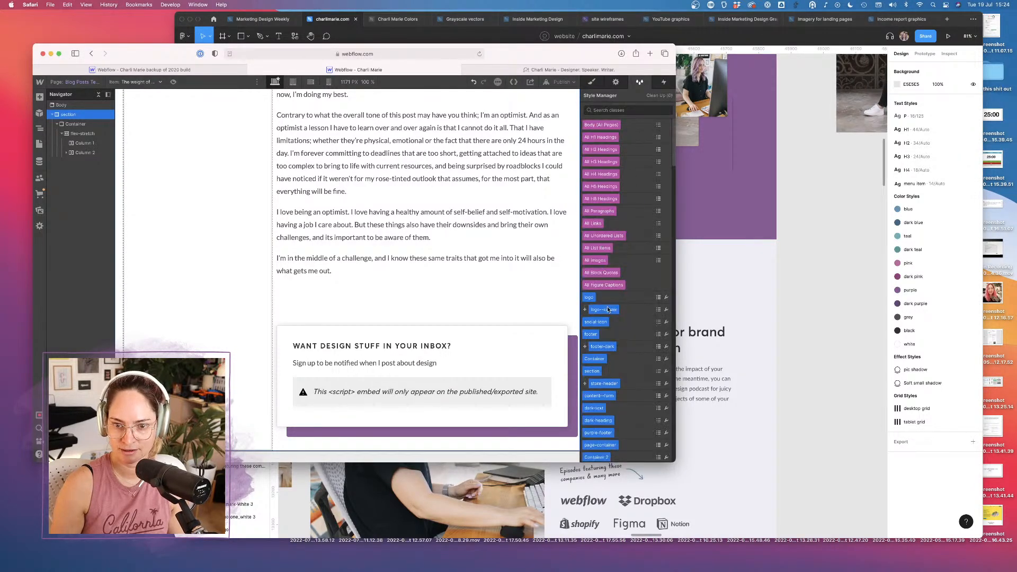
Check the Product types Template for content and delete the purple-bg 2 block from the Shops Template
left_click(39, 145)
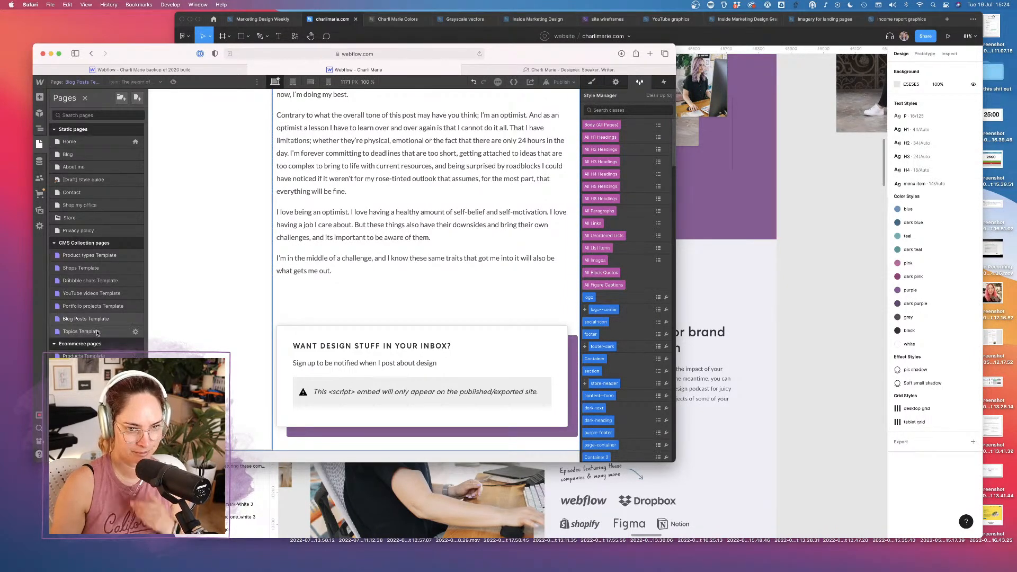
left_click(106, 255)
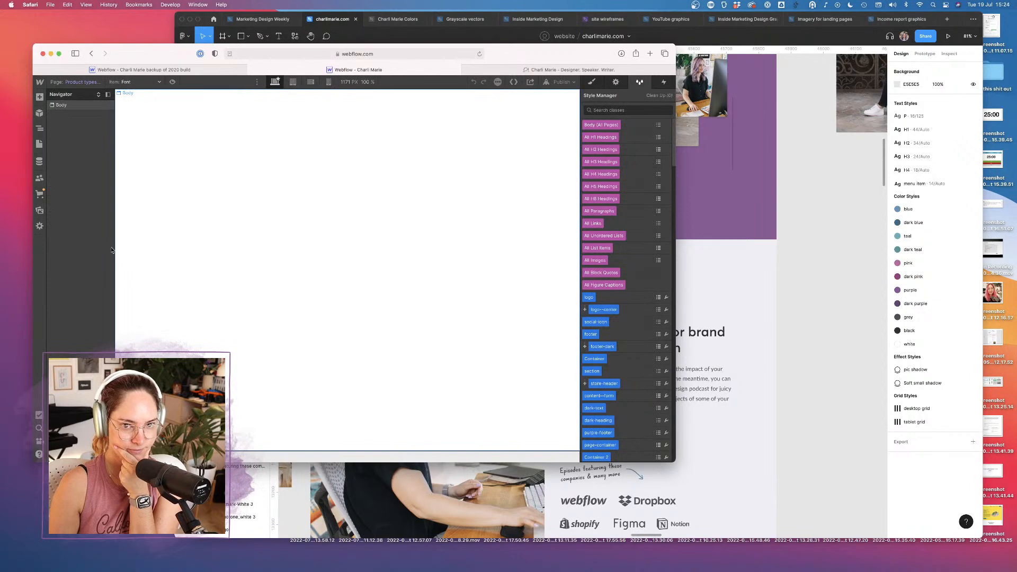
left_click(40, 146)
left_click(91, 269)
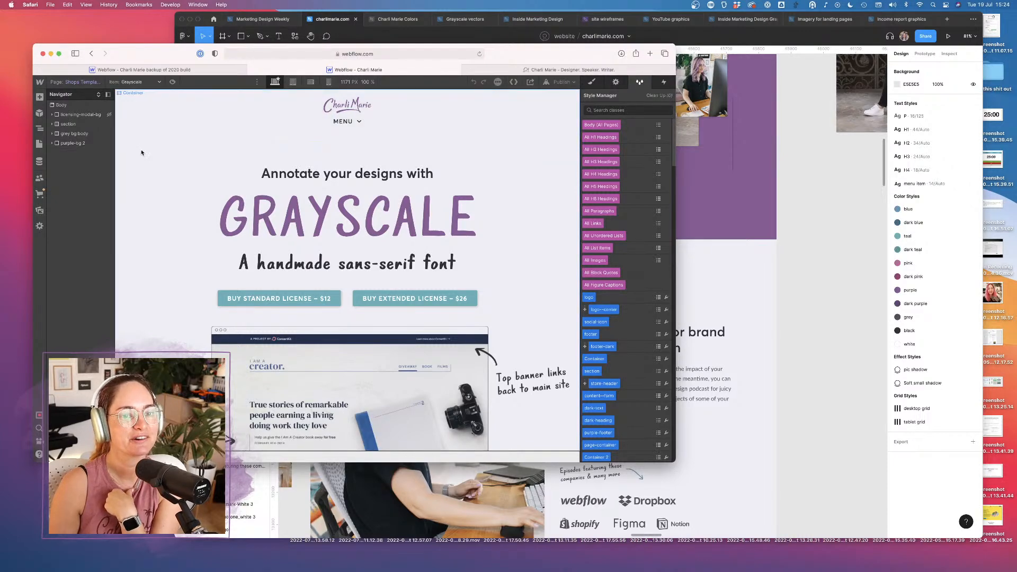
scroll(179, 199, "down", 15)
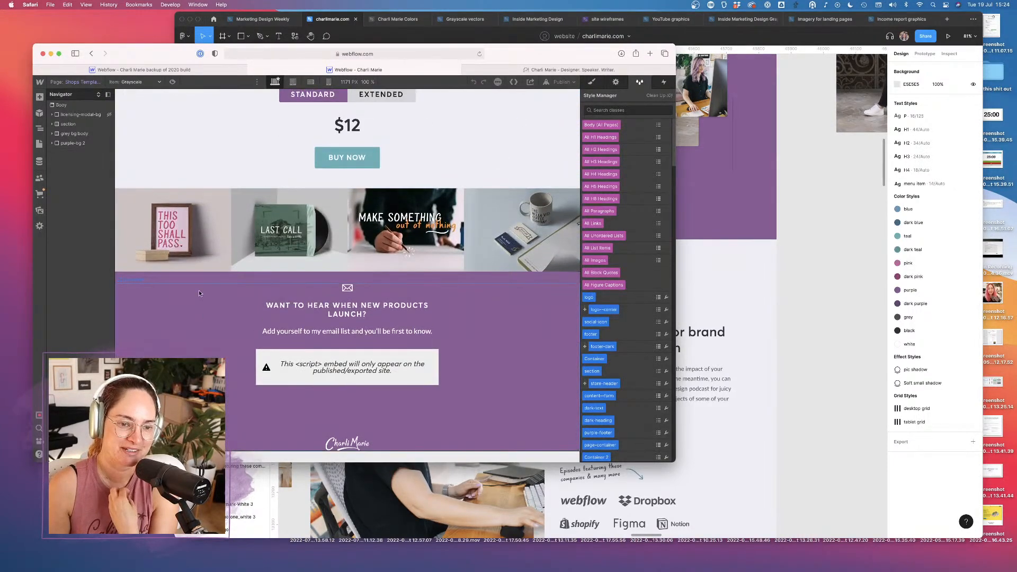
left_click(74, 143)
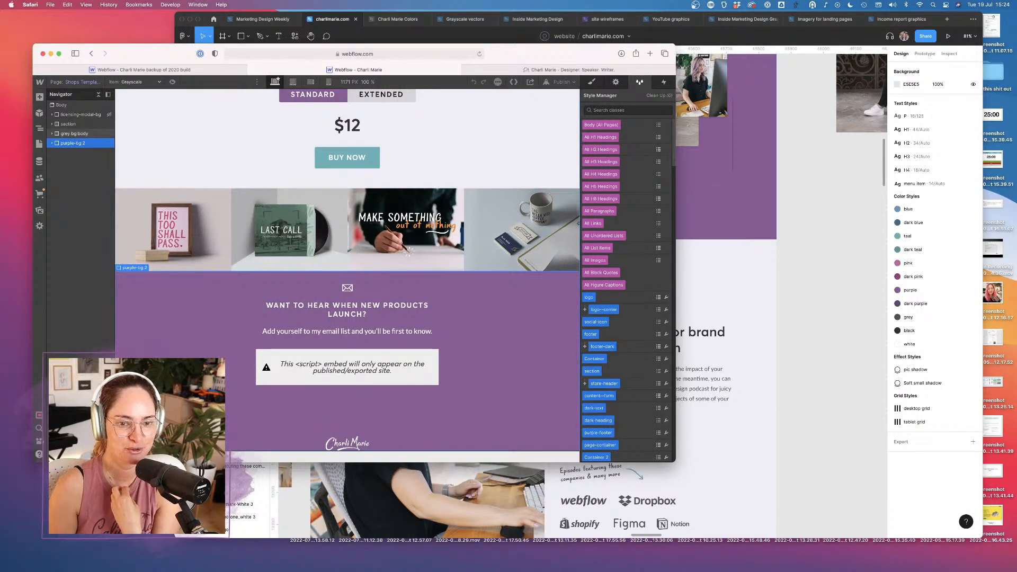
key("Delete")
Delete the Store top nav from the Shops Template and clean up the styles no longer in use
scroll(266, 220, "up", 15)
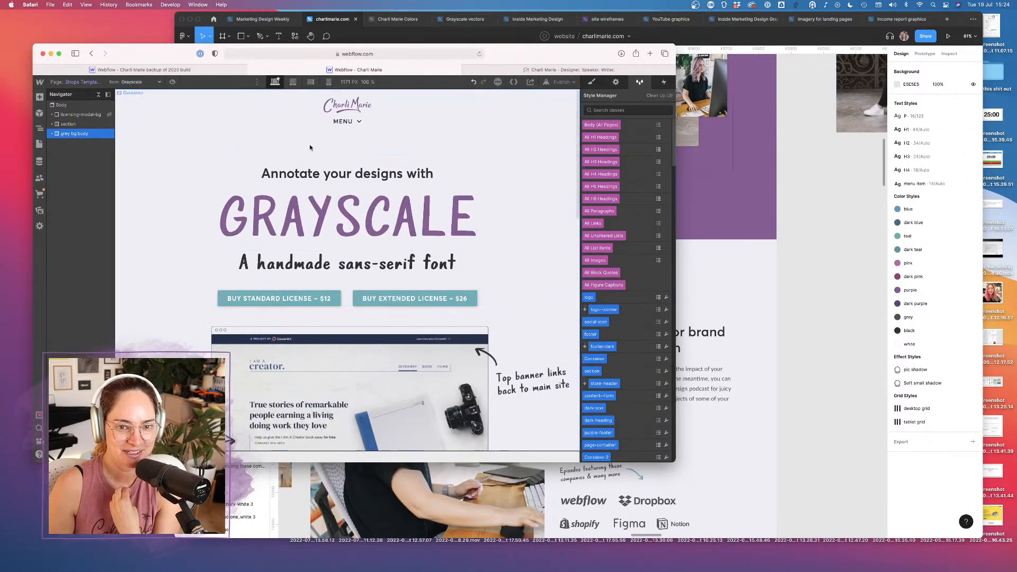
left_click(199, 108)
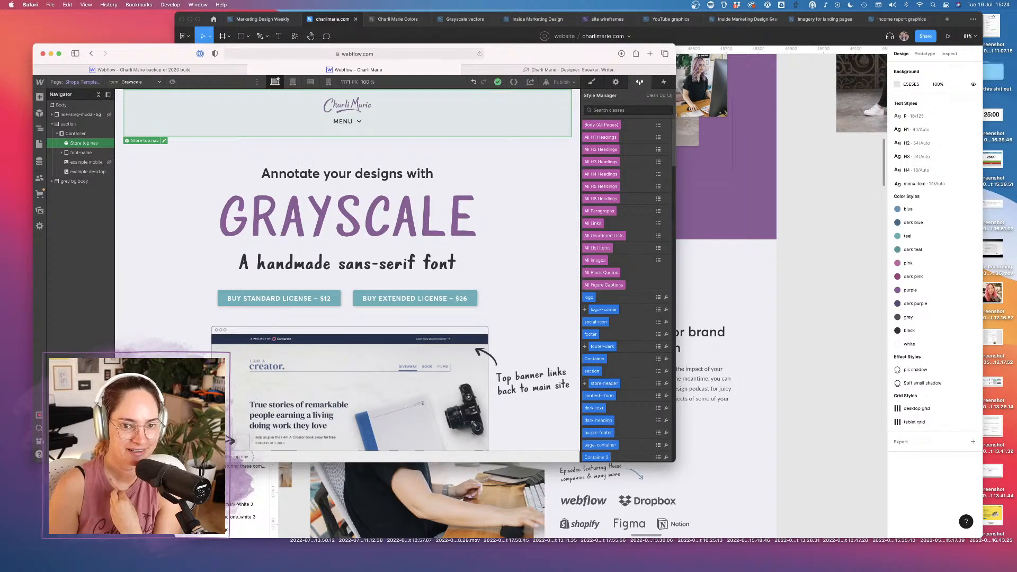
key("Delete")
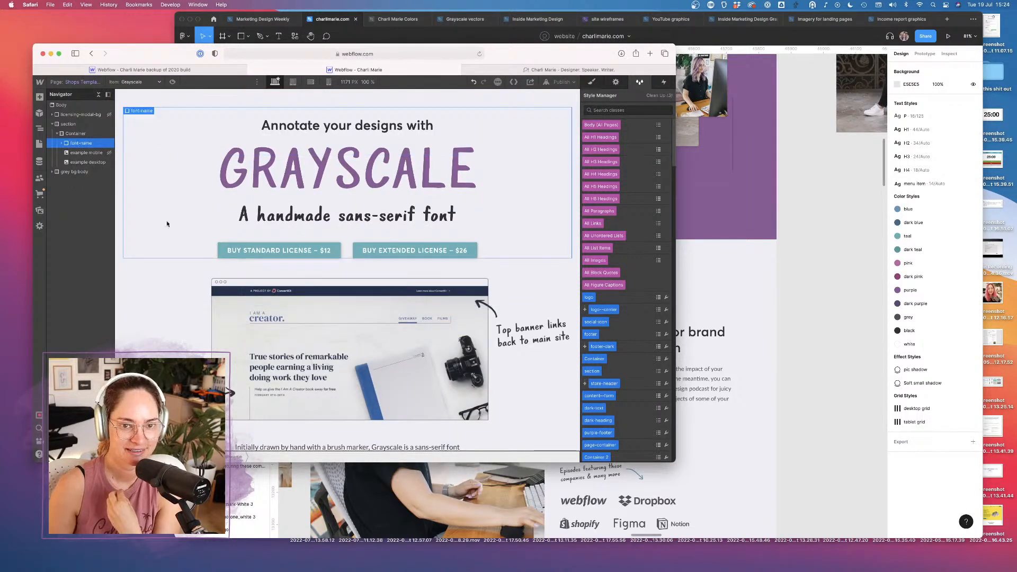
left_click(657, 95)
left_click(596, 186)
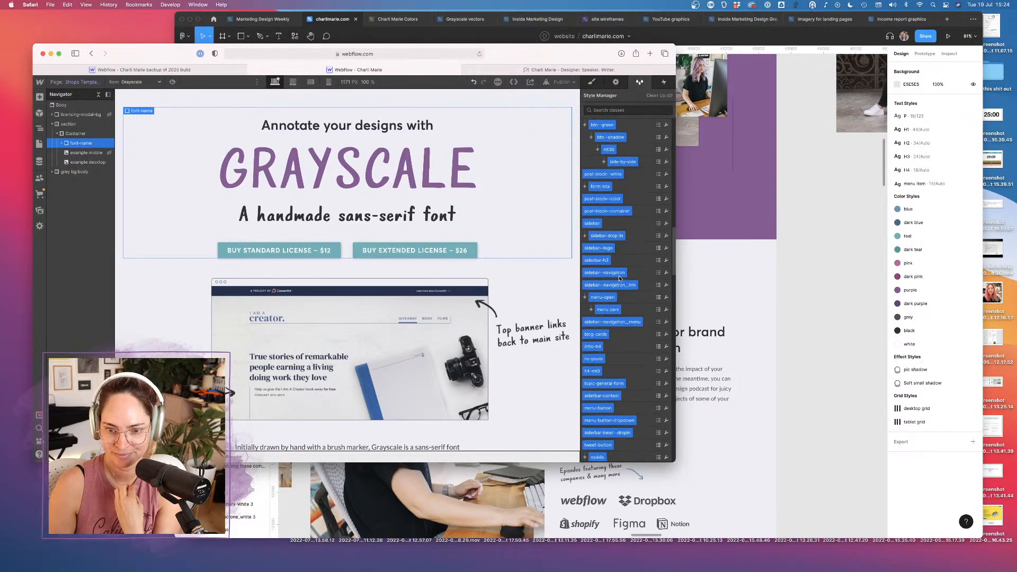
Examine the classes remaining in the Style Manager, including the button, sidebar and utility page styles
scroll(603, 331, "down", 5)
scroll(605, 318, "up", 1)
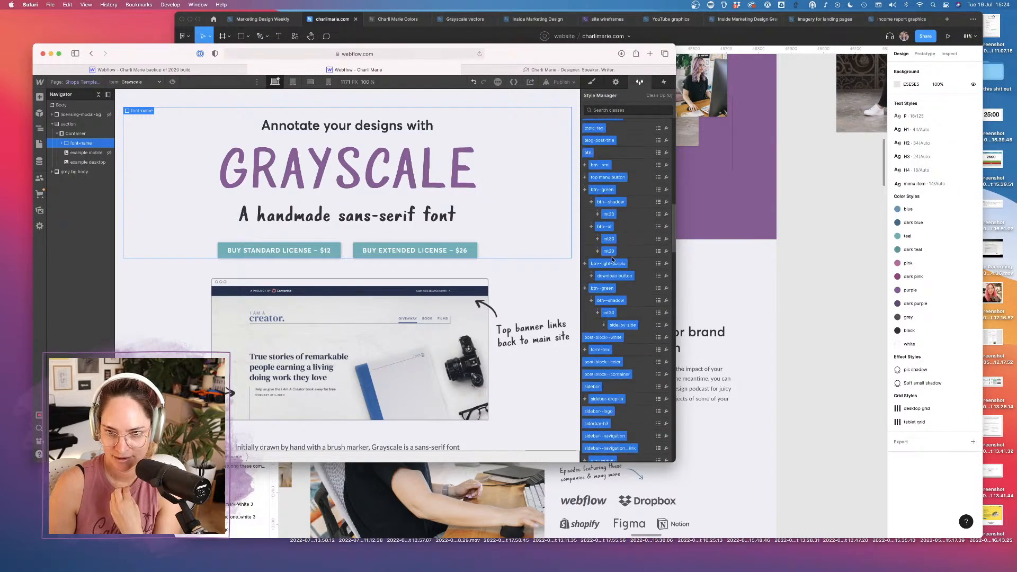
scroll(610, 191, "up", 1)
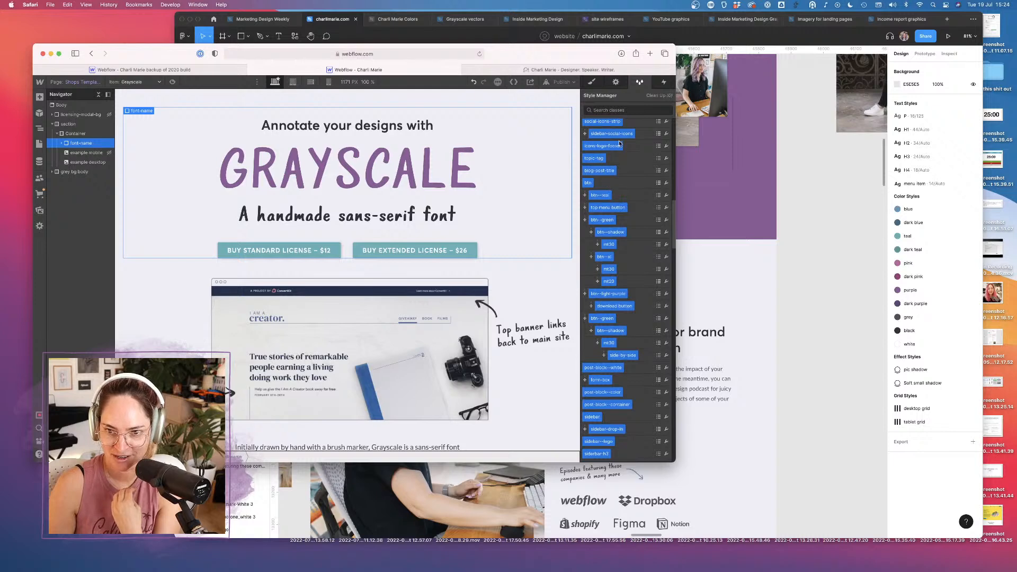
scroll(617, 146, "up", 4)
scroll(622, 262, "up", 3)
scroll(622, 205, "up", 1)
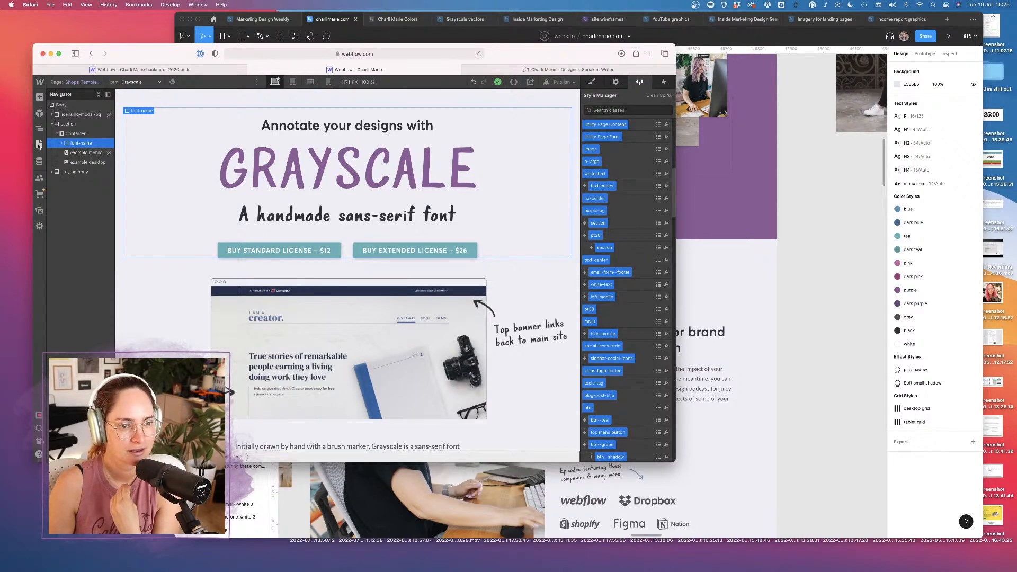
Check the Dribbble shots and YouTube videos templates for content and delete the page-container from the Portfolio projects Template
left_click(39, 146)
left_click(80, 278)
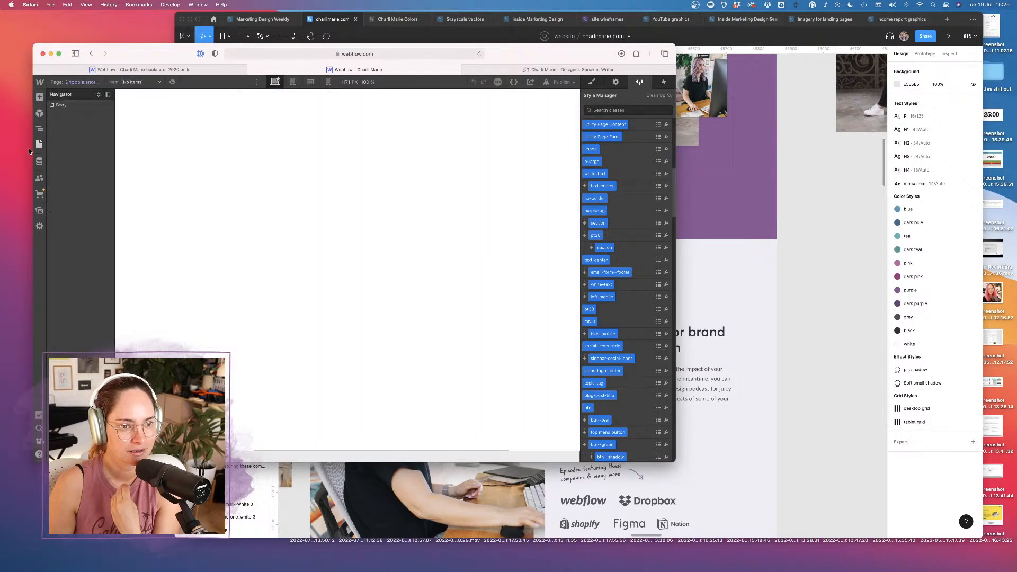
left_click(39, 145)
left_click(85, 294)
left_click(39, 143)
left_click(100, 307)
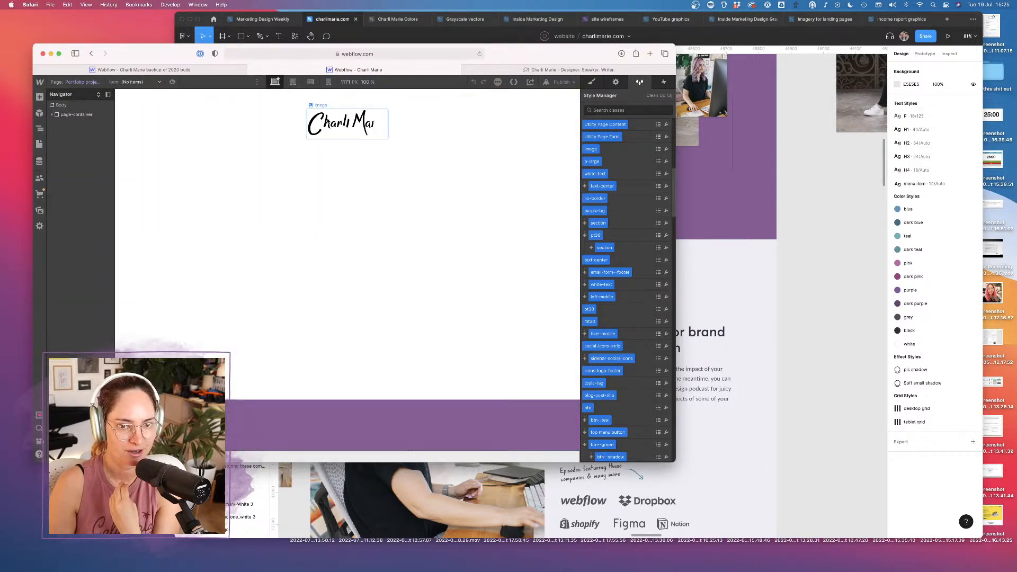
left_click(80, 106)
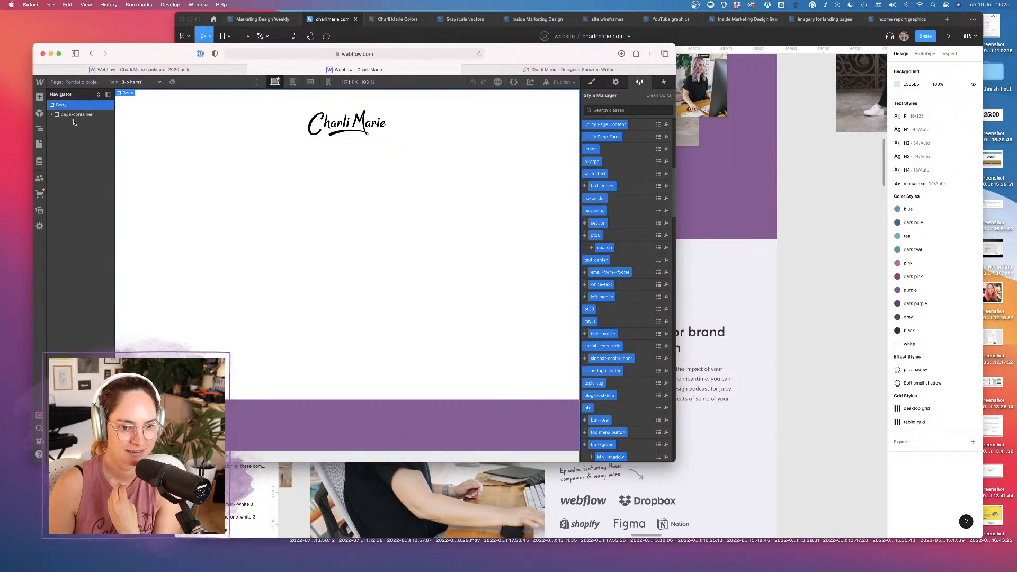
left_click(74, 115)
key("Delete")
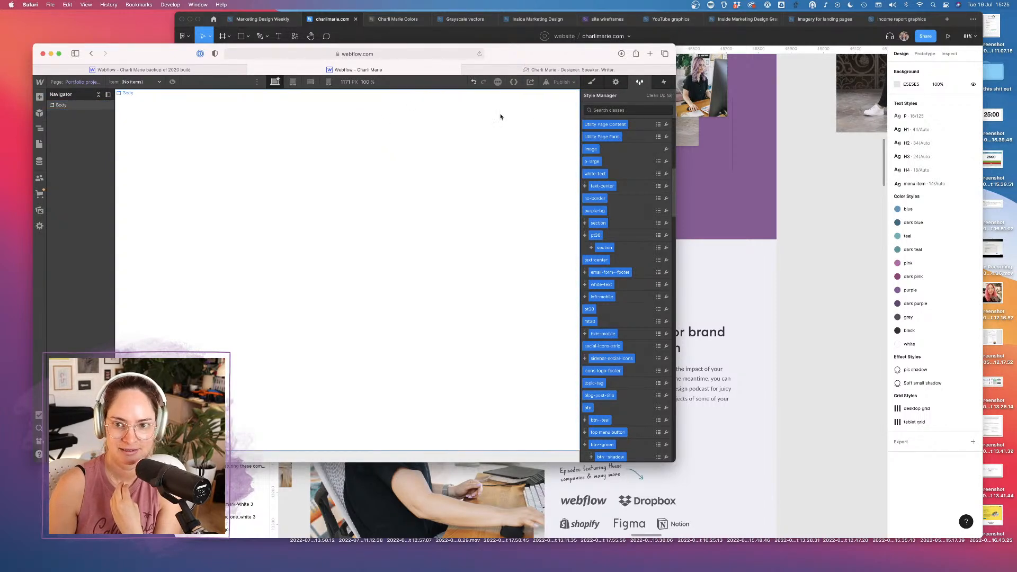
Check the remaining content of the Blog Posts Template through to its email sign-up box
left_click(39, 146)
left_click(97, 318)
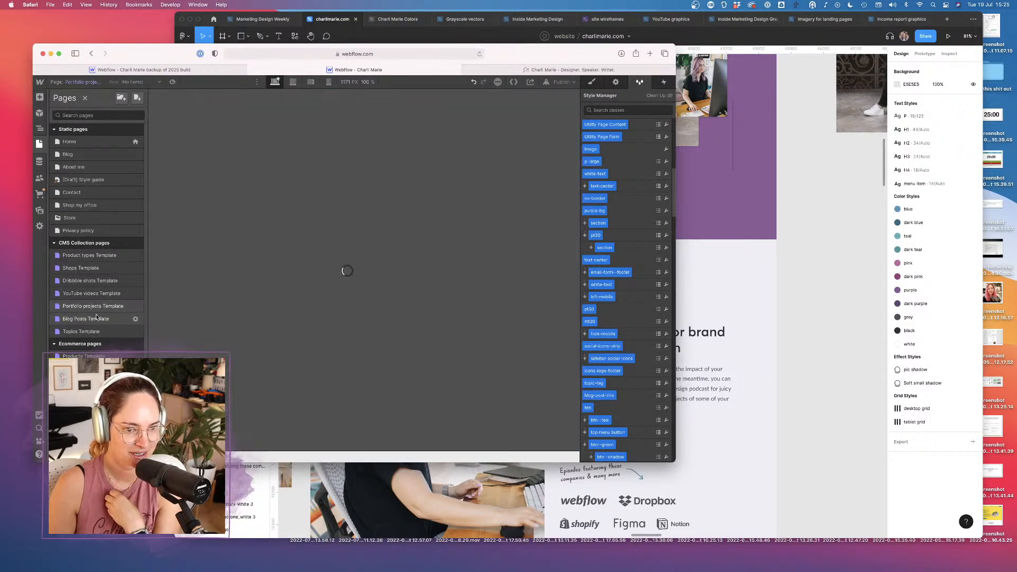
scroll(299, 250, "down", 10)
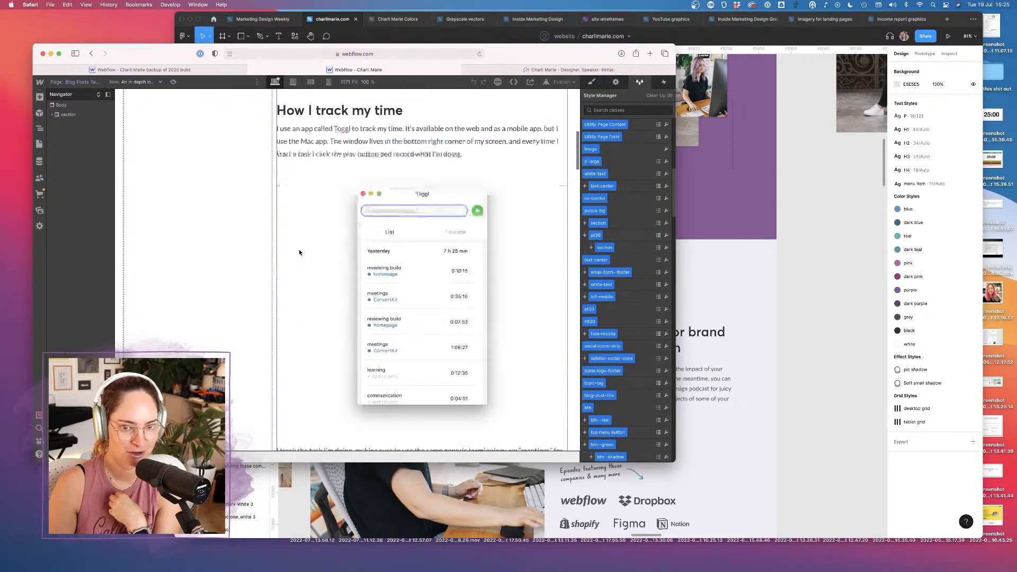
scroll(299, 252, "down", 15)
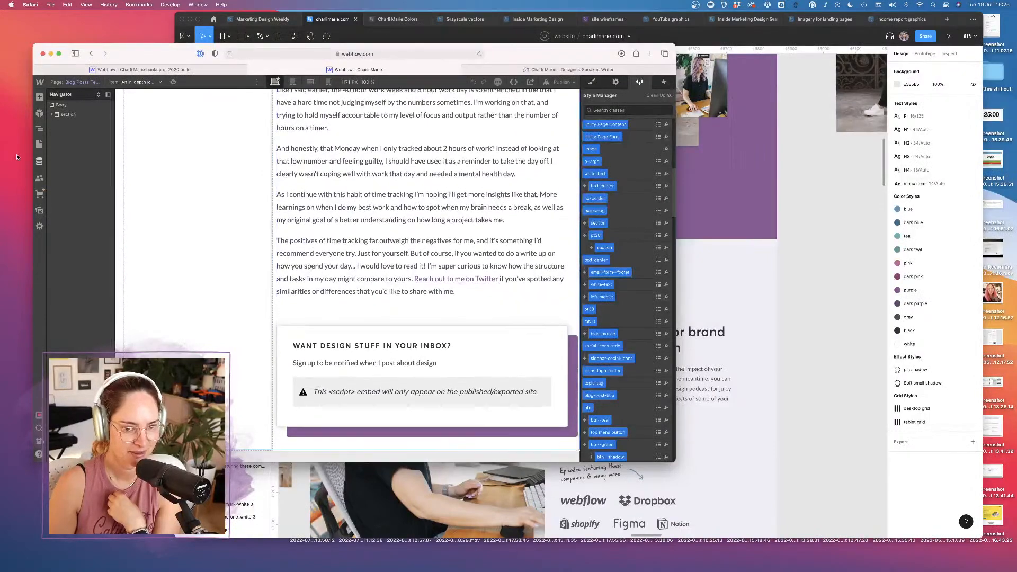
Delete both sidebar blocks in Column 1 and the purple-bg block from the Topics Template
left_click(40, 144)
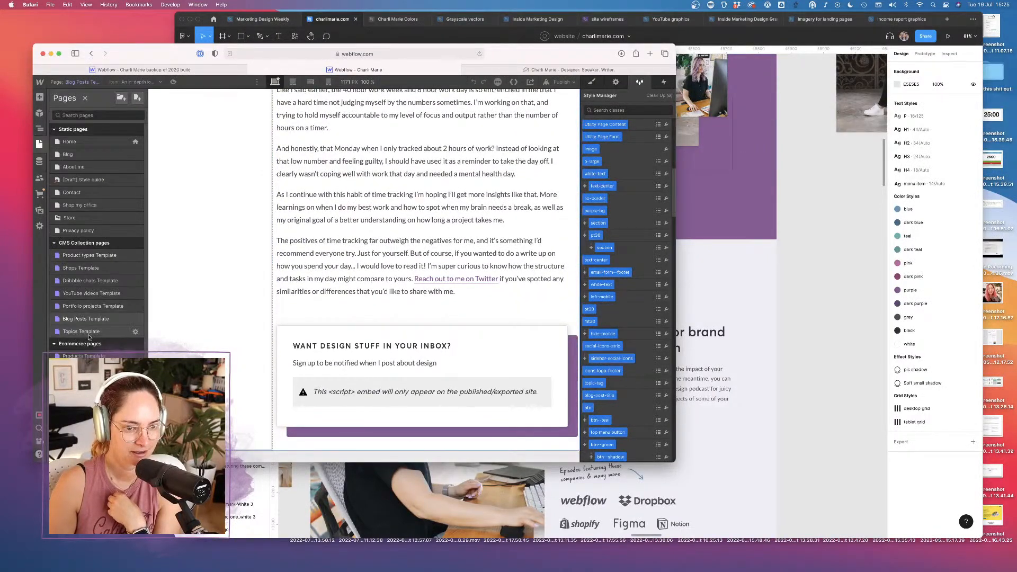
left_click(83, 219)
left_click(40, 144)
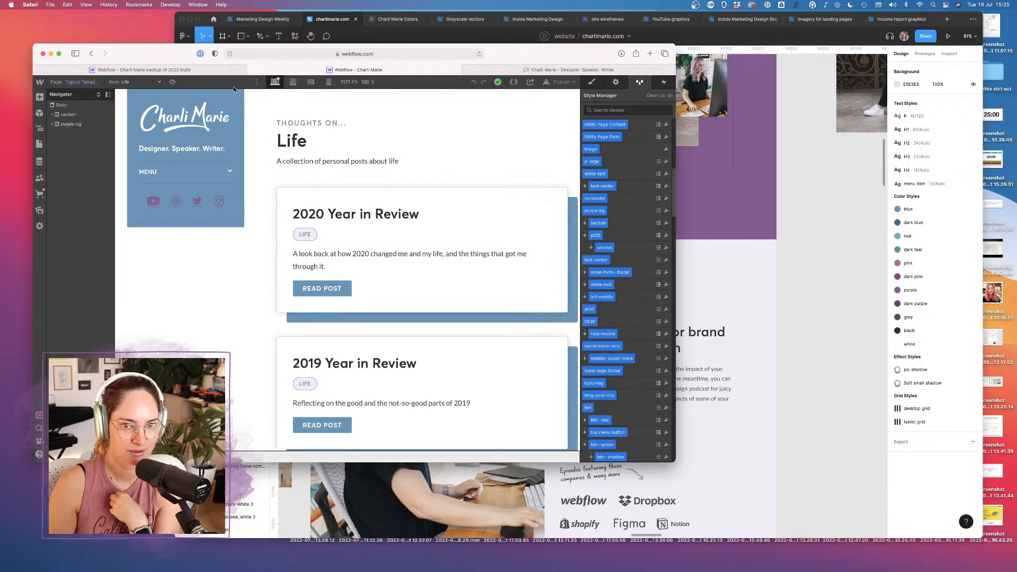
left_click(220, 95)
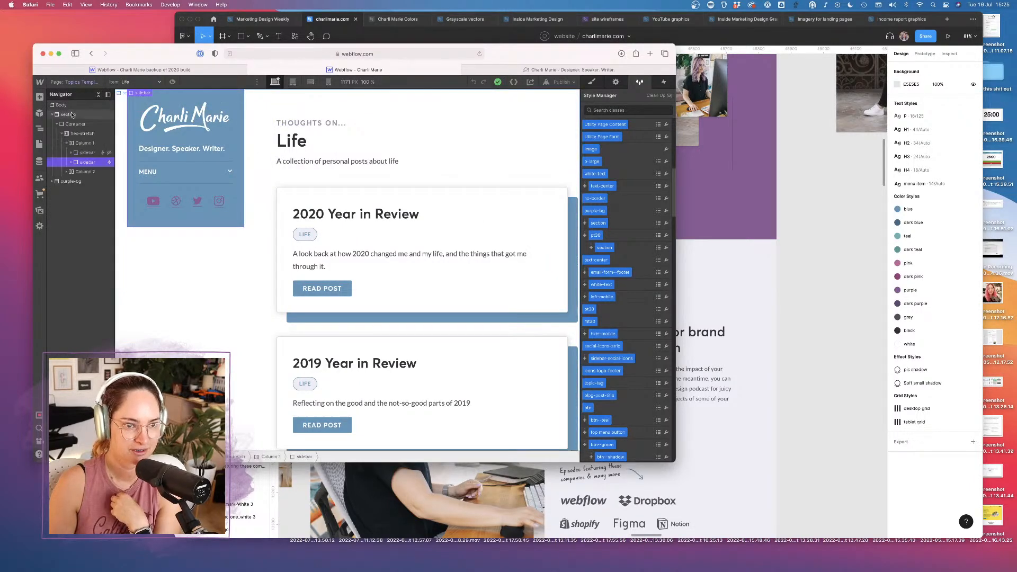
left_click(86, 153)
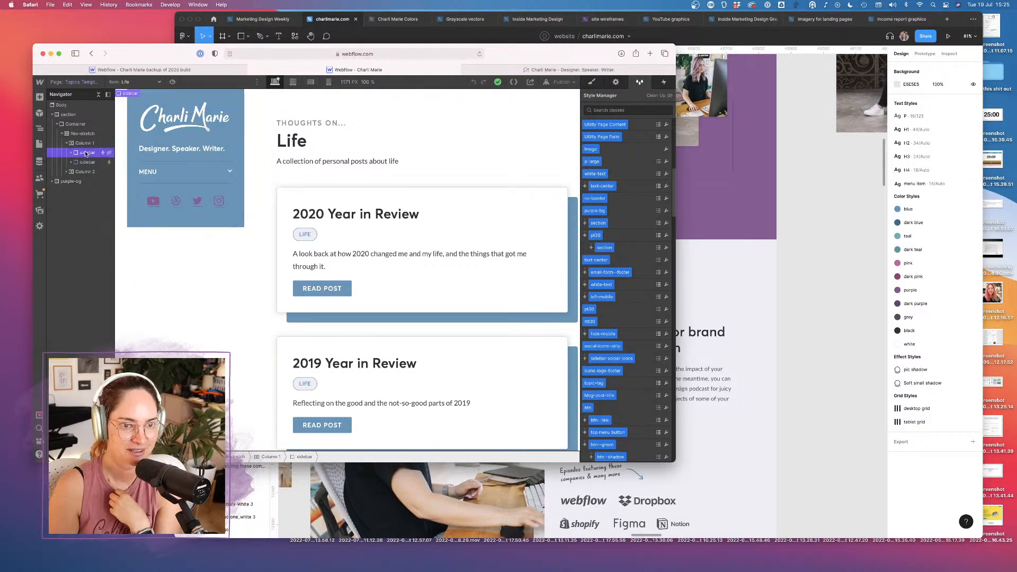
key("Delete")
key("Delete")
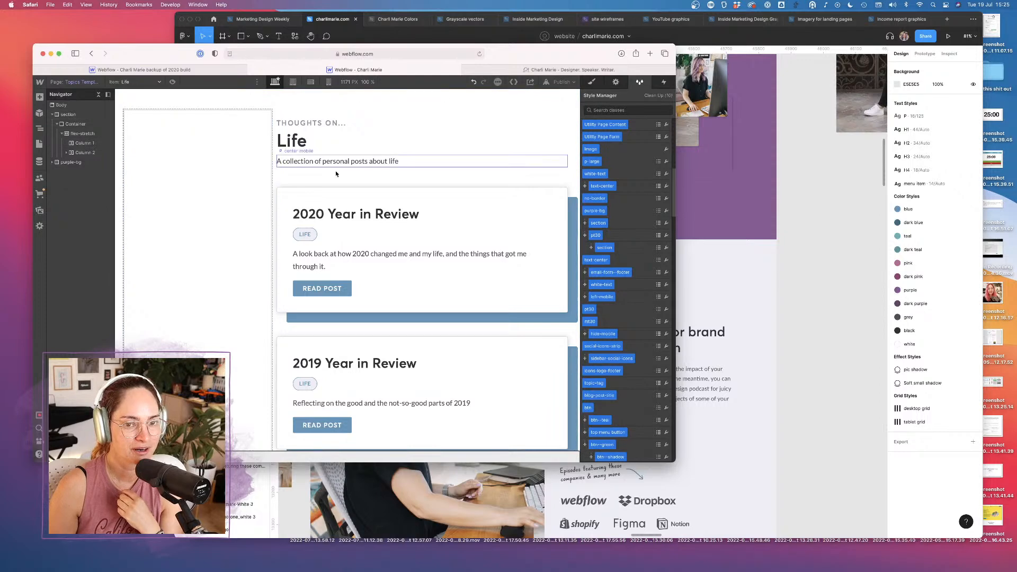
scroll(206, 162, "down", 5)
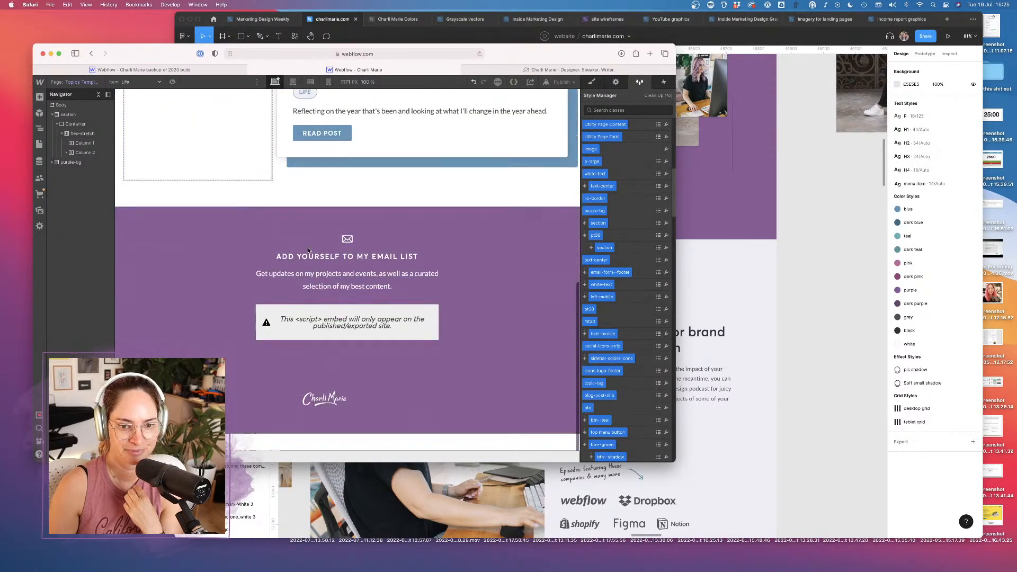
key("Delete")
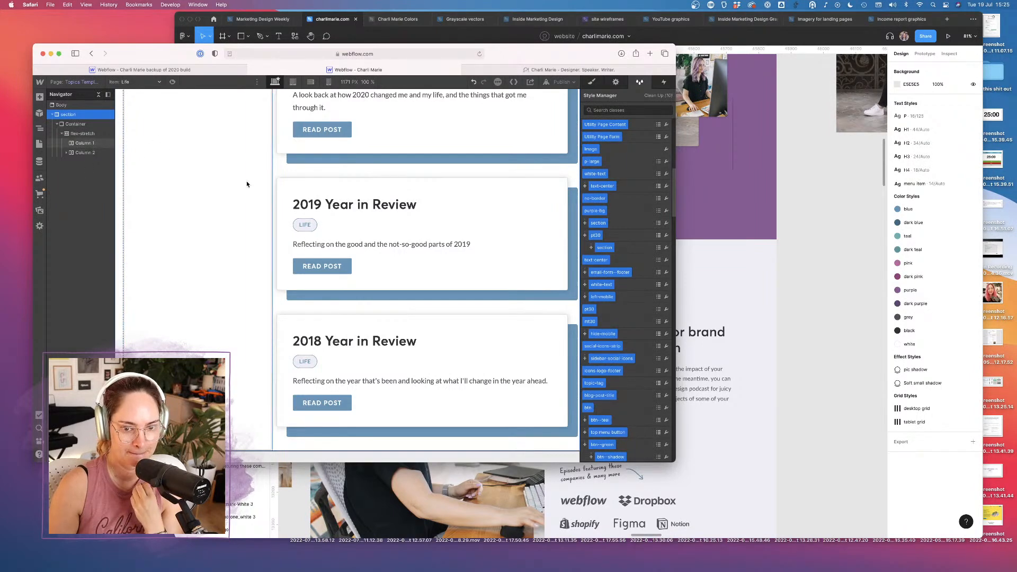
Delete the section, grey bg body and purple-bg blocks from the Products Template
scroll(248, 184, "up", 3)
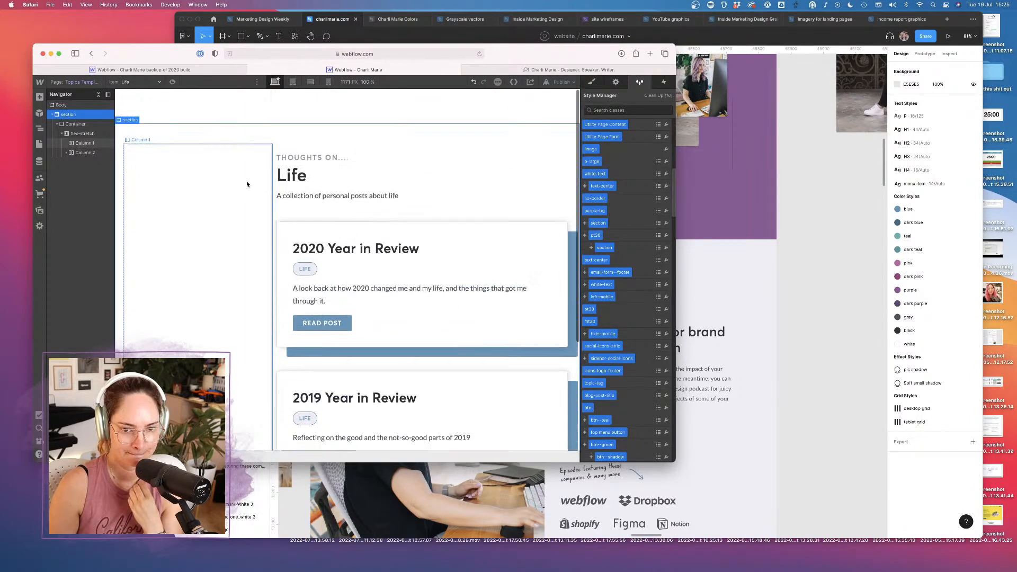
left_click(38, 144)
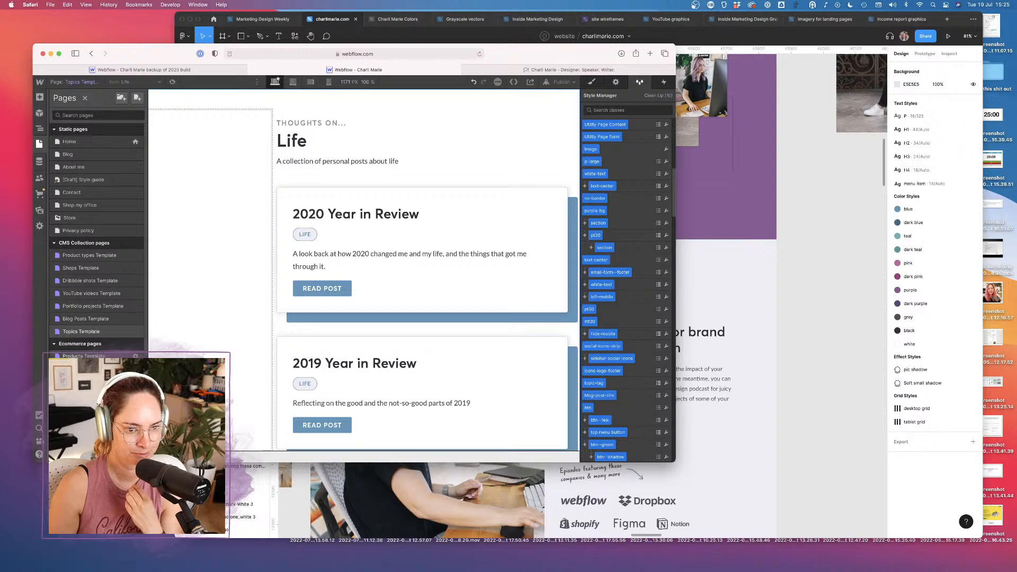
left_click(91, 356)
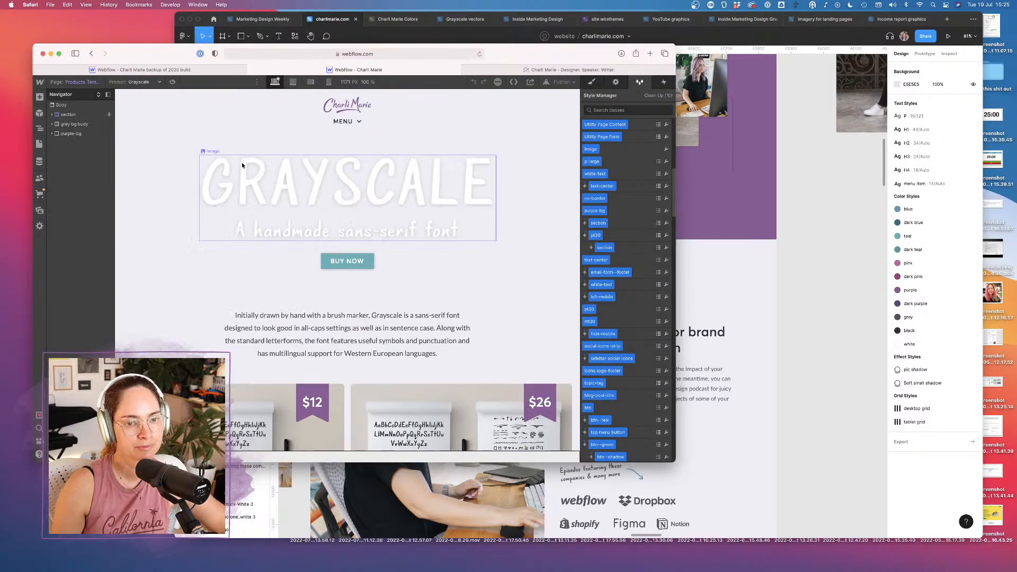
left_click(76, 115)
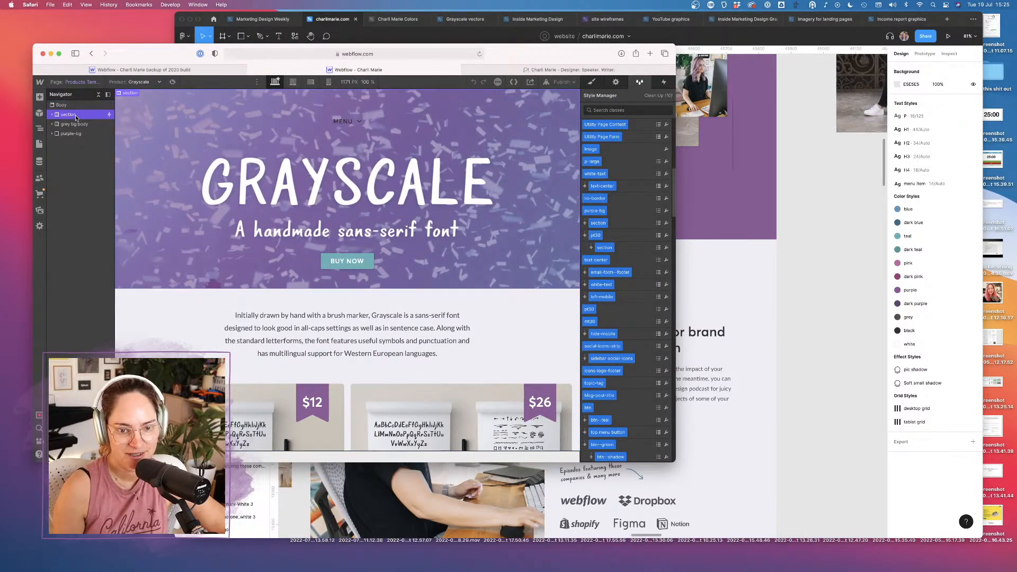
scroll(305, 277, "down", 15)
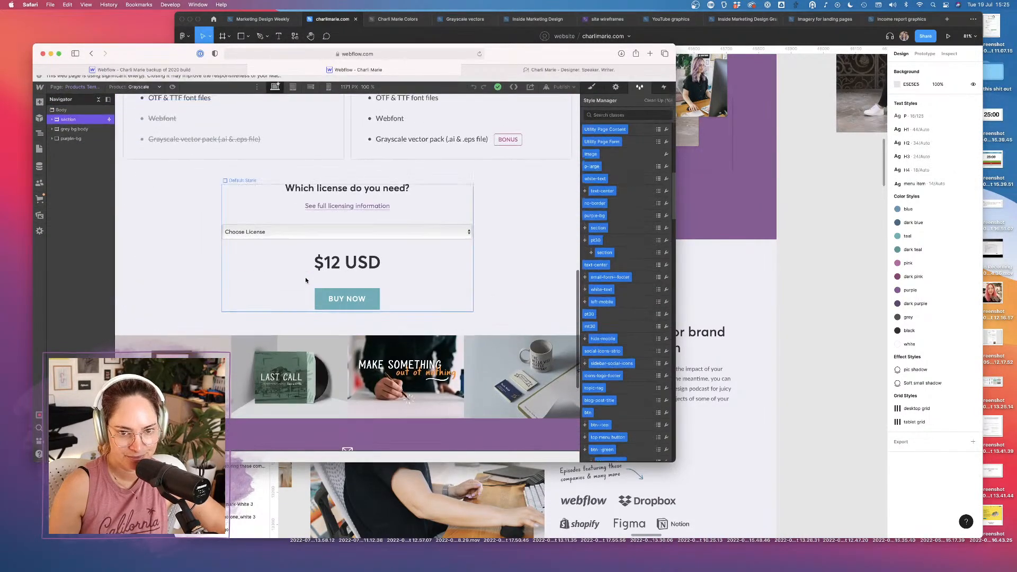
left_click(85, 126)
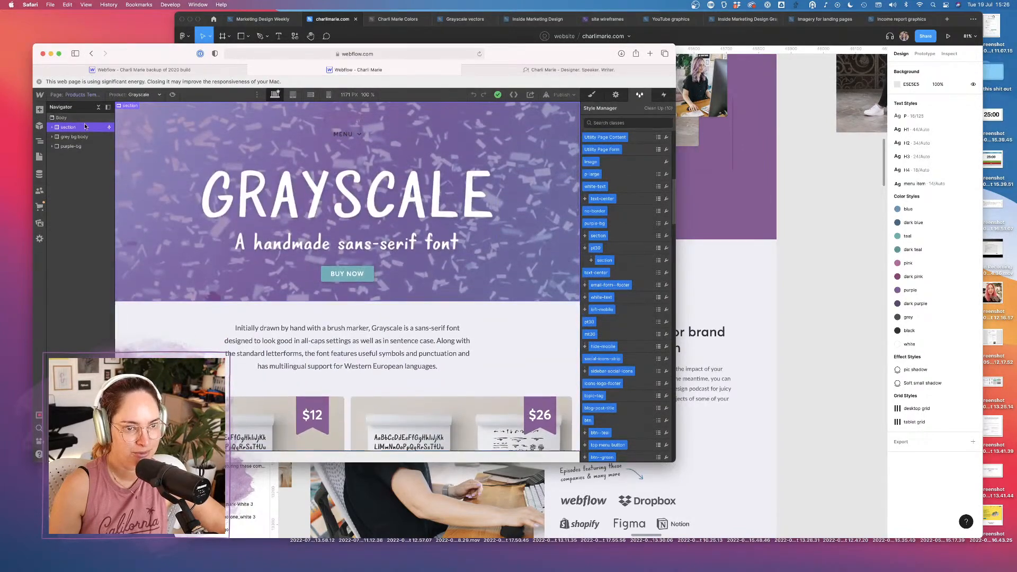
key("BackSpace")
key("BackSpace")
key("BackSpace")
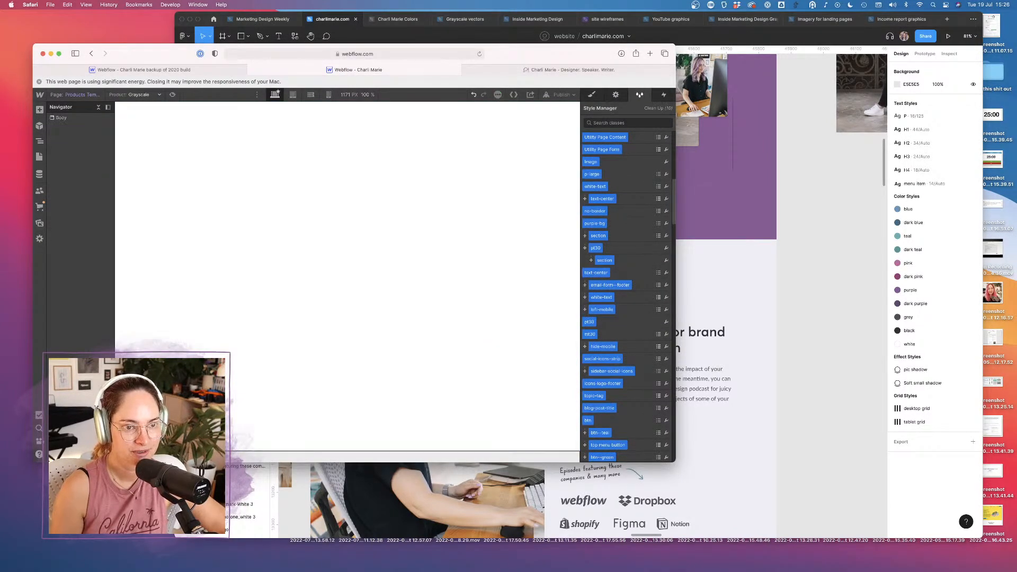
Delete the purple-bg block from the Categories Template
left_click(38, 160)
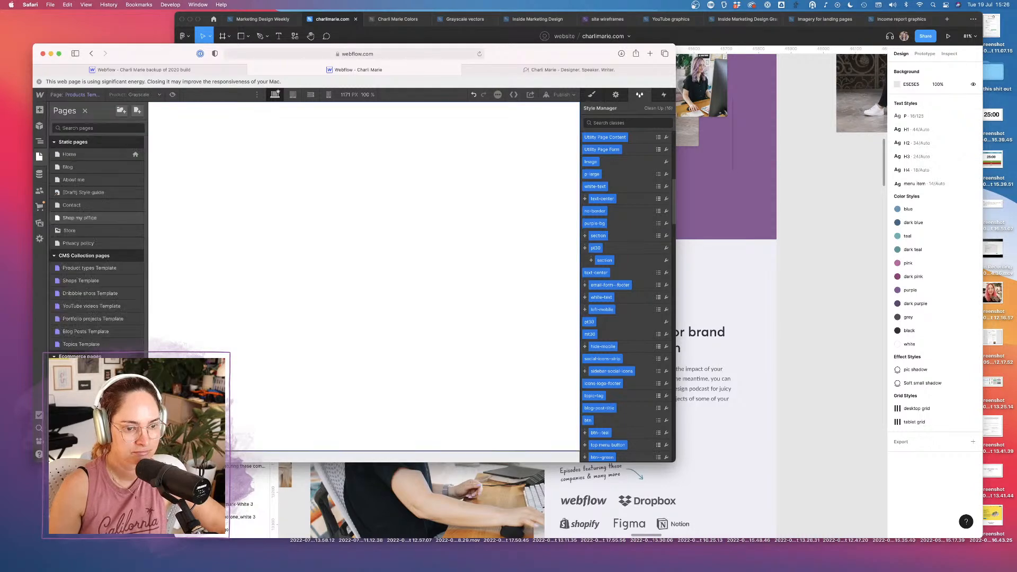
left_click(85, 382)
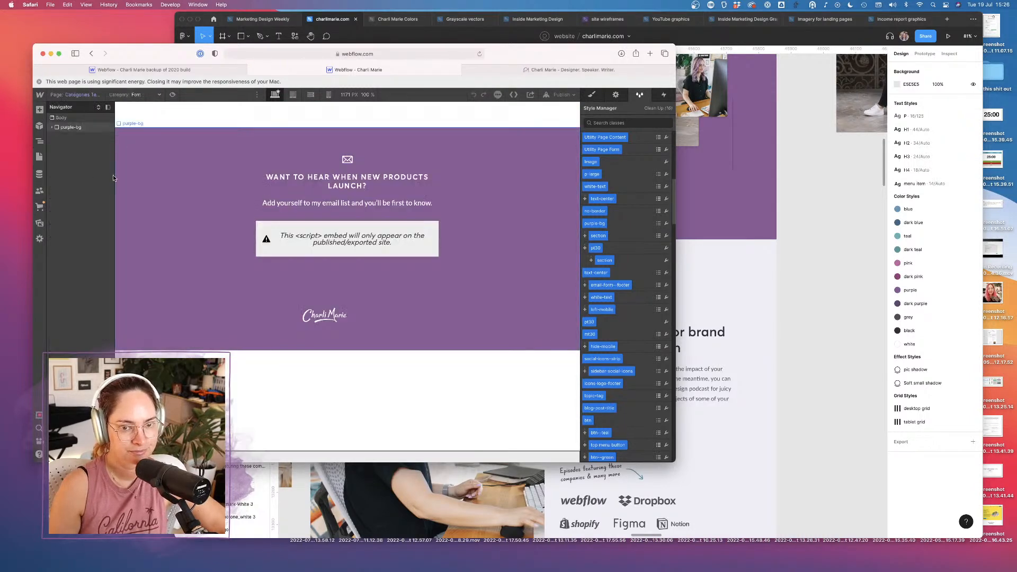
left_click(220, 160)
left_click(71, 127)
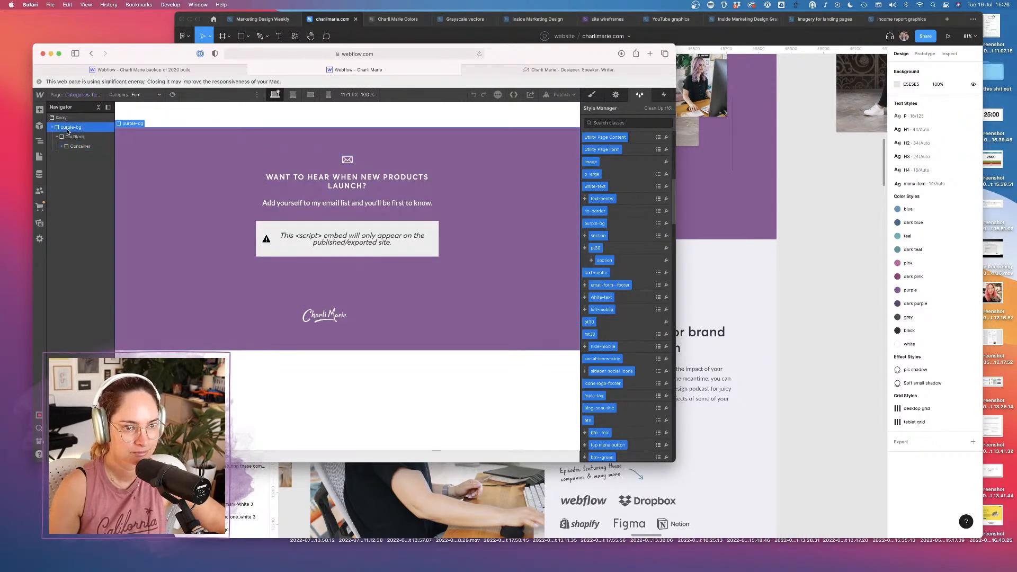
key("BackSpace")
Delete the checkout header, Container and purple-bg blocks from the Checkout page
left_click(39, 158)
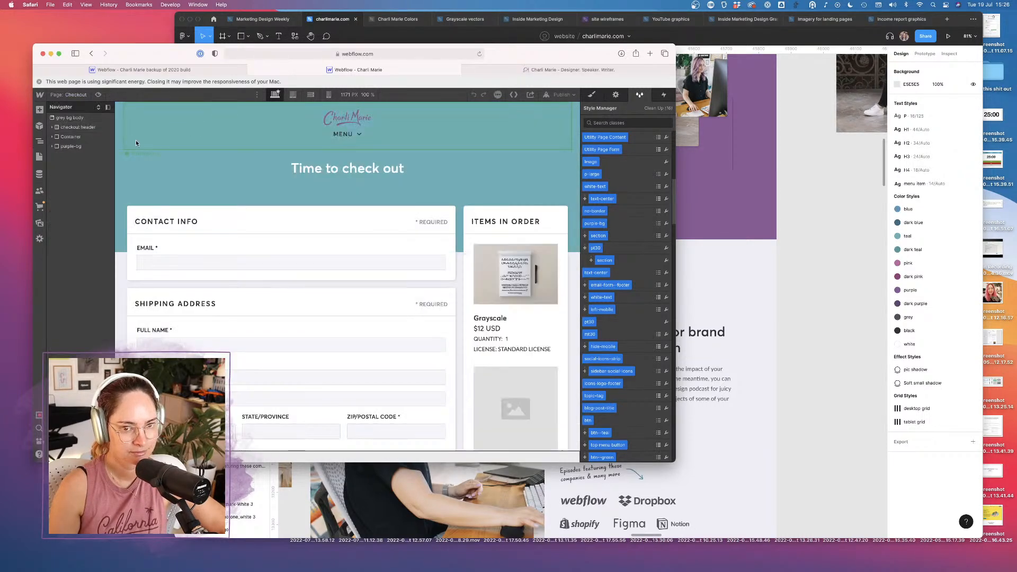
left_click(75, 129)
key("BackSpace")
key("BackSpace")
key("BackSpace")
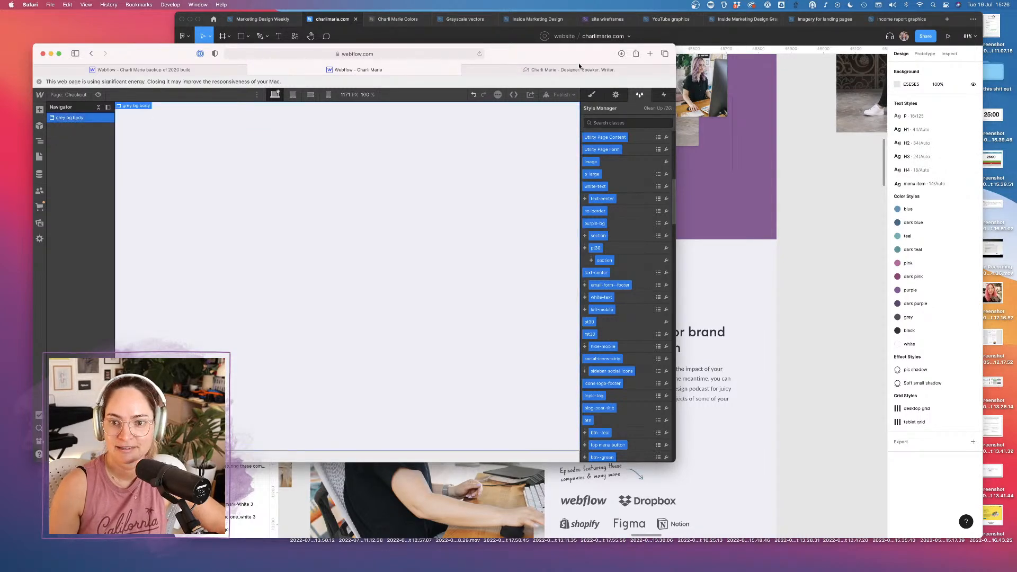
Remove the grey bg body class from the Checkout page's body
left_click(595, 95)
left_click(642, 132)
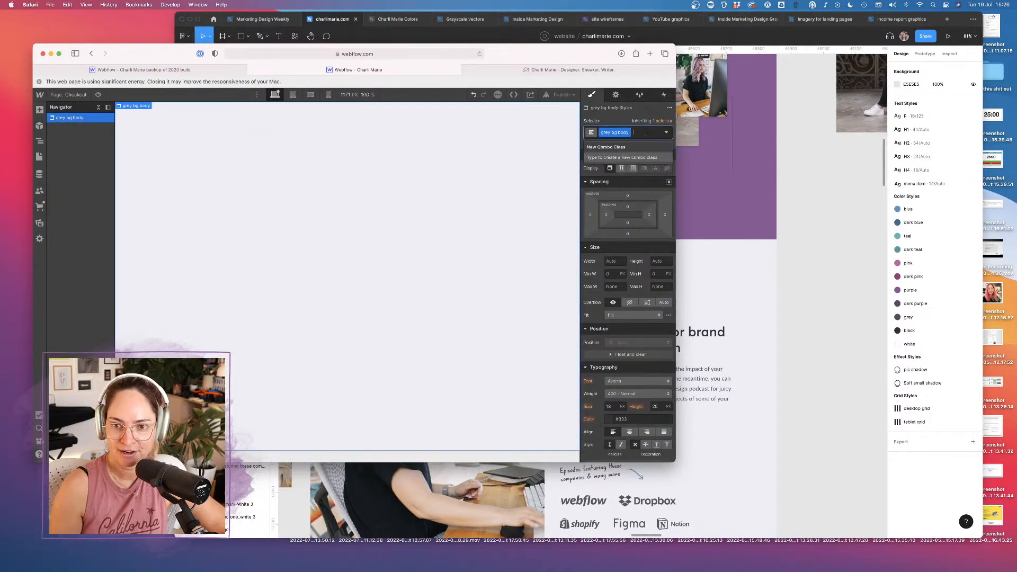
key("BackSpace")
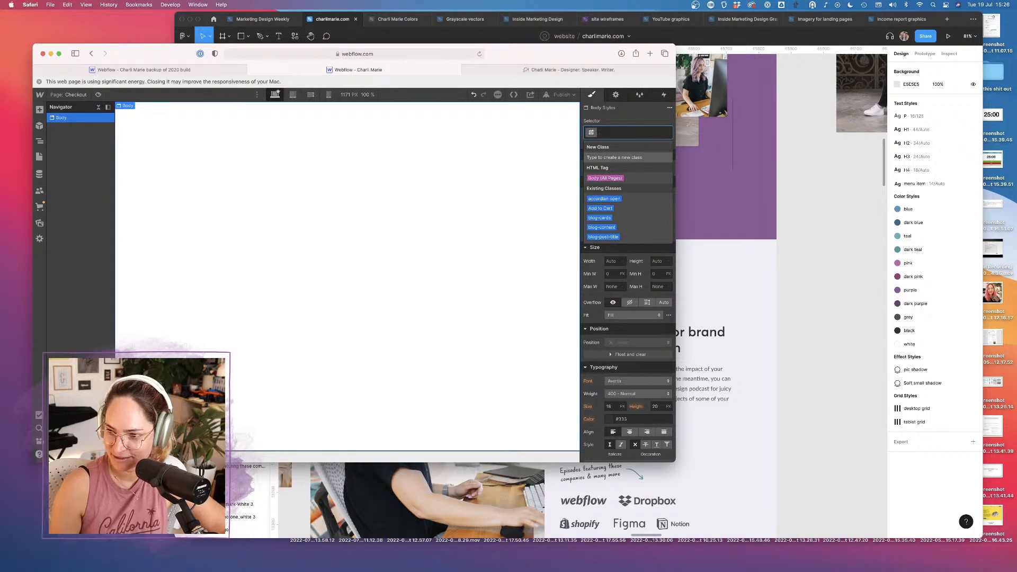
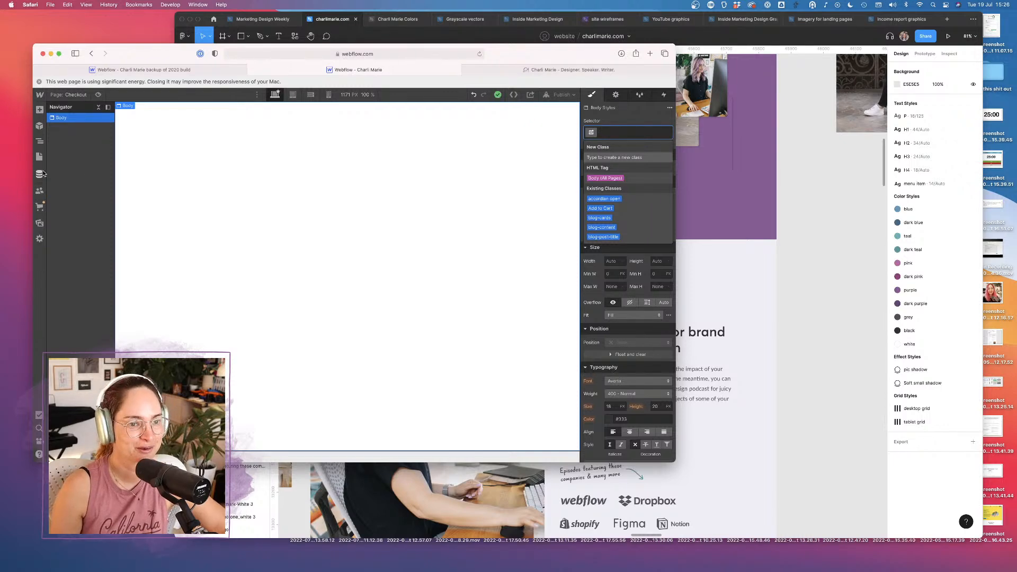
Delete the checkout header, Container and purple-bg blocks from the Order Confirmation page
left_click(39, 156)
left_click(90, 350)
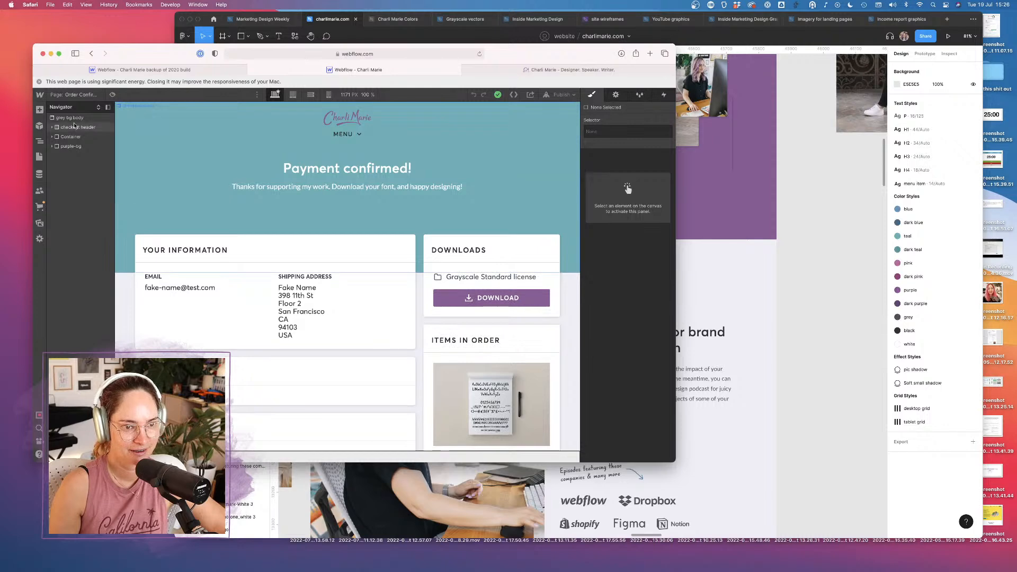
left_click(75, 130)
key("Delete")
key("Delete")
key("Delete")
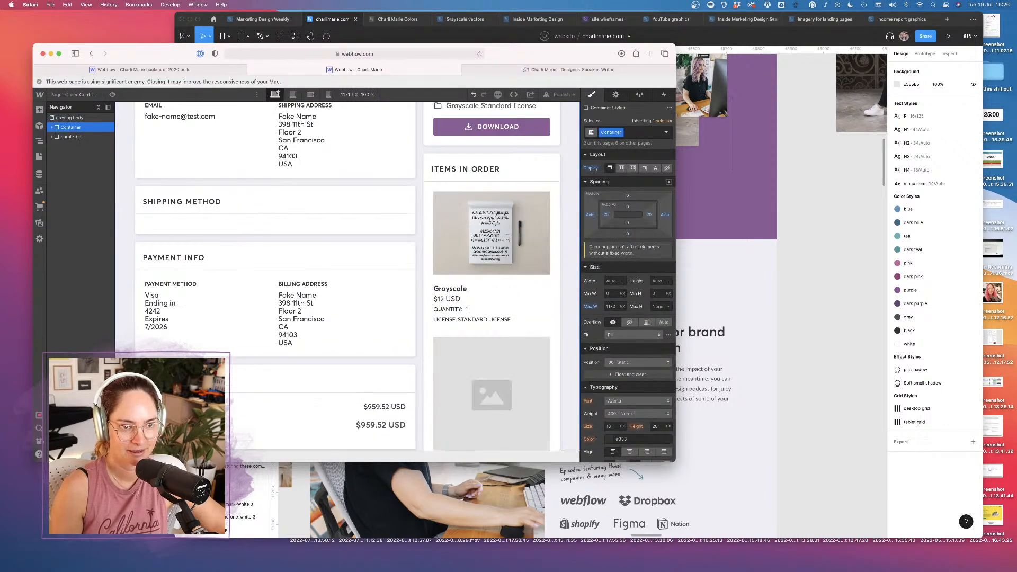
Remove the grey bg body class from the Order Confirmation page's body
left_click(75, 118)
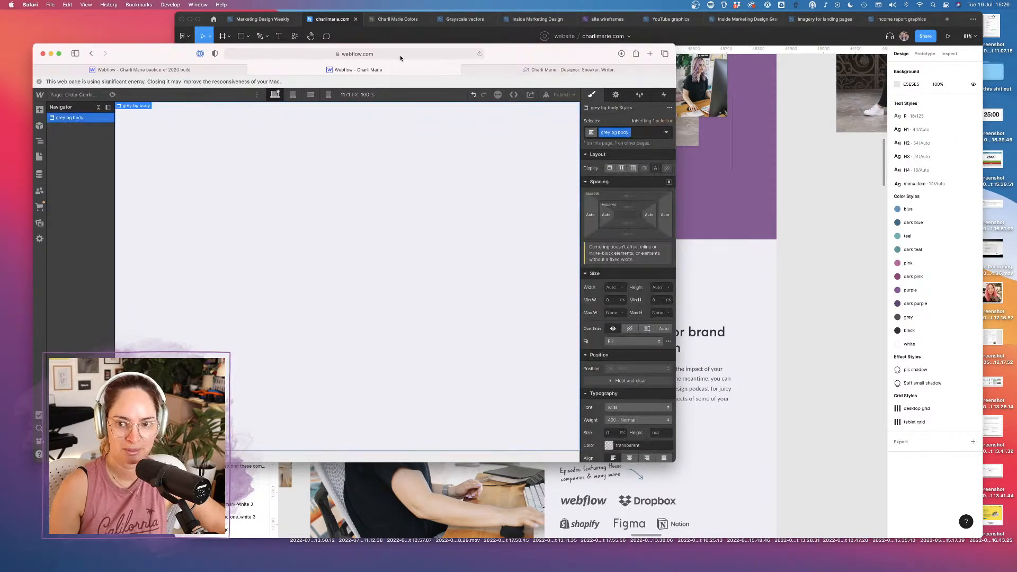
left_click(643, 133)
key("BackSpace")
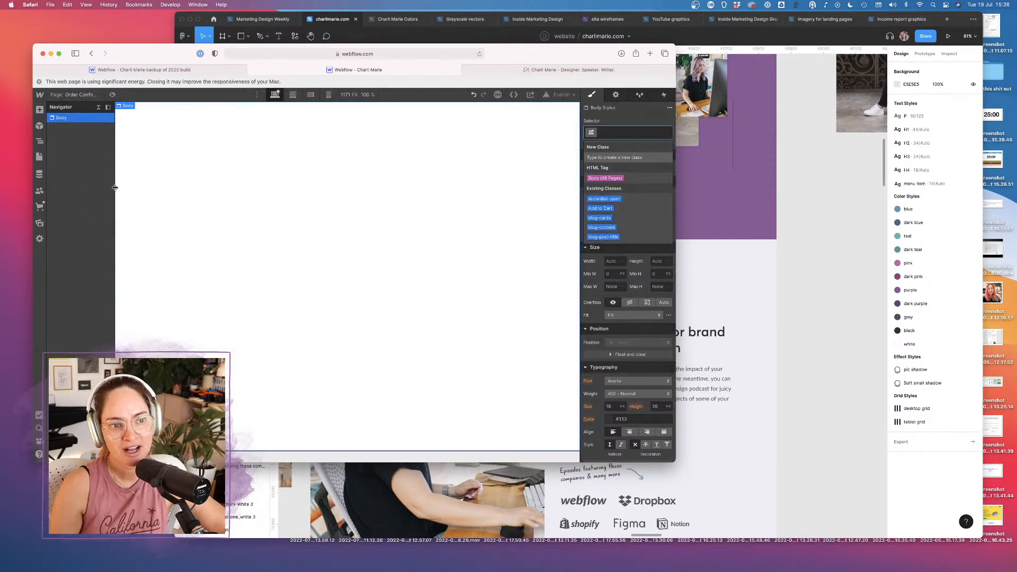
key("Escape")
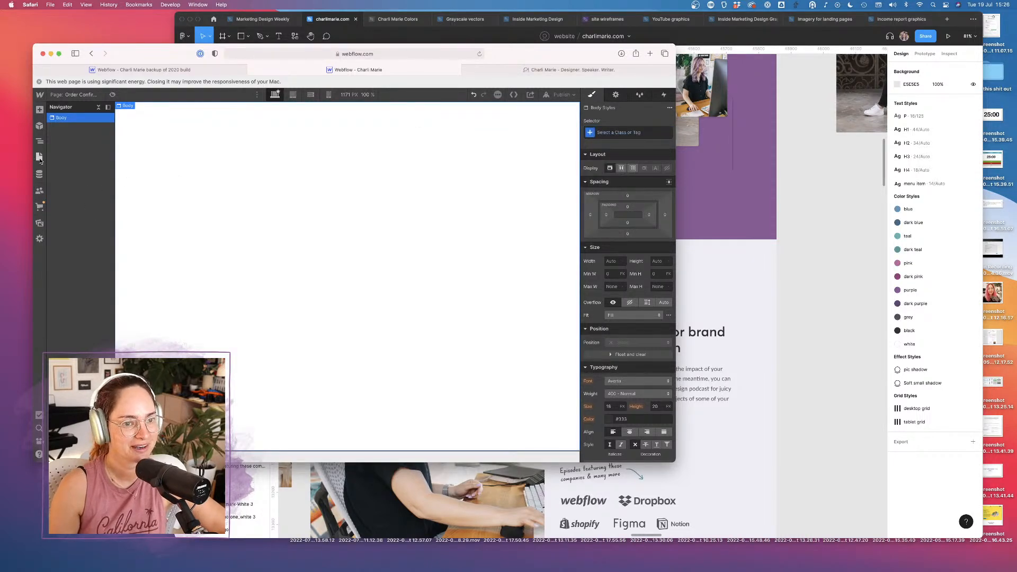
Delete the Utility Page Wrap with all its content from the 404 page
left_click(39, 157)
scroll(139, 350, "down", 2)
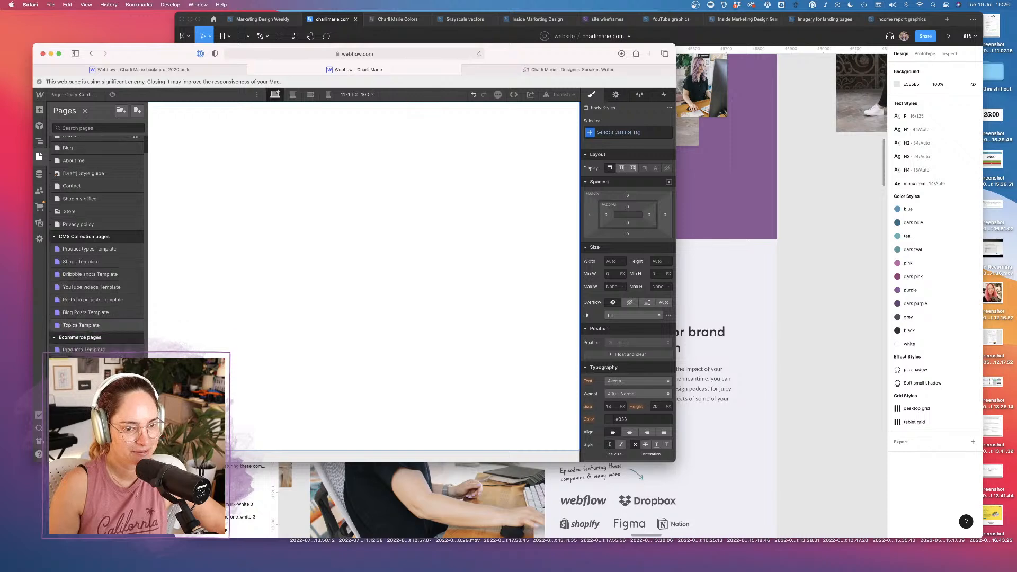
left_click(101, 371)
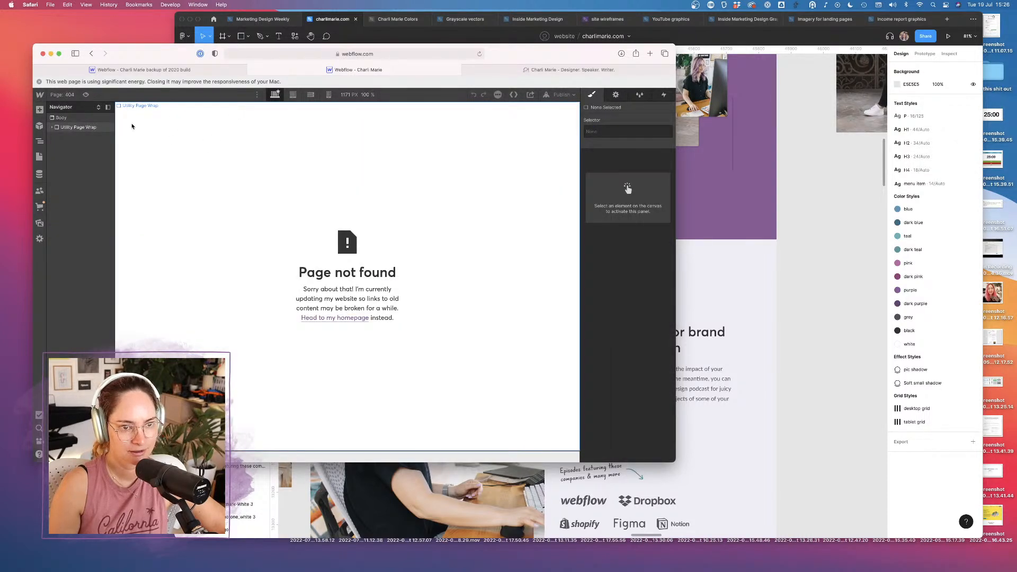
left_click(75, 128)
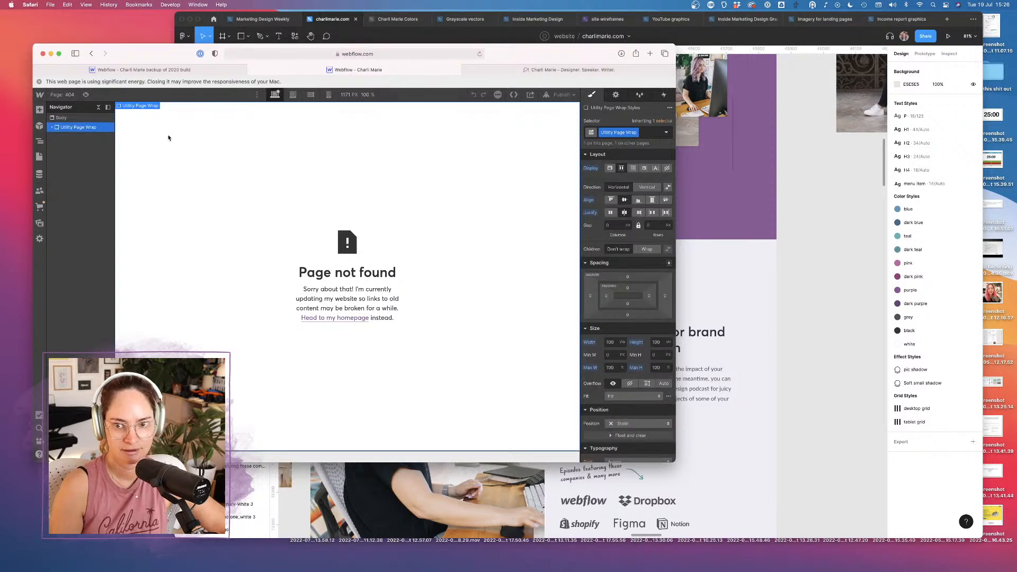
key("Delete")
Check the Password page's content and look through the page list for pages still holding old content
left_click(39, 156)
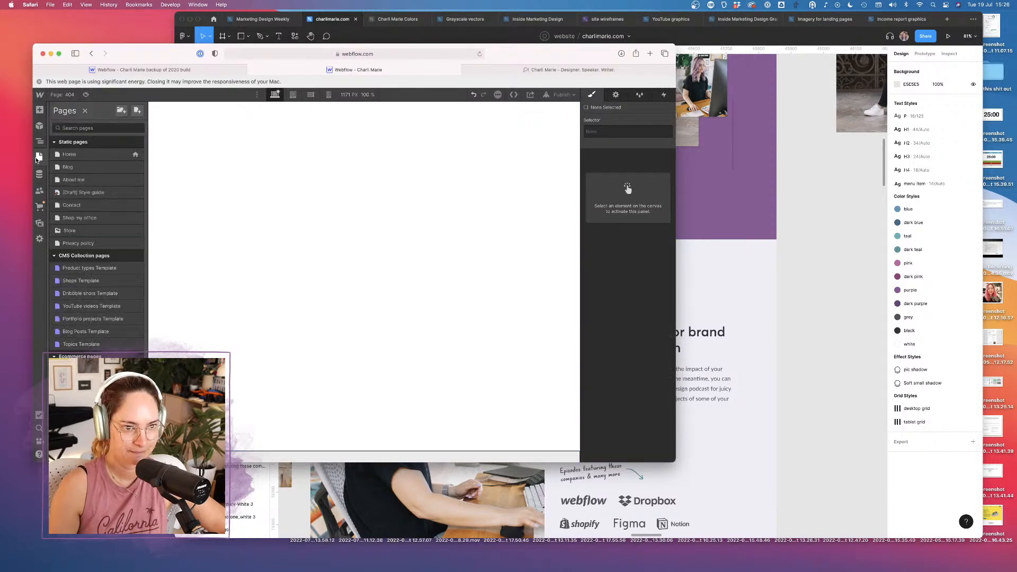
left_click(76, 394)
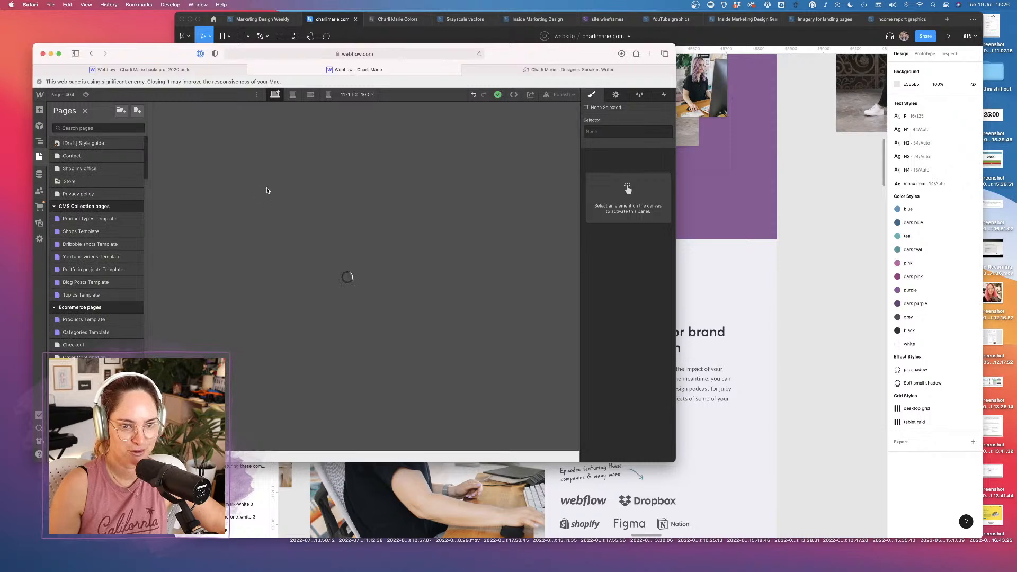
left_click(177, 120)
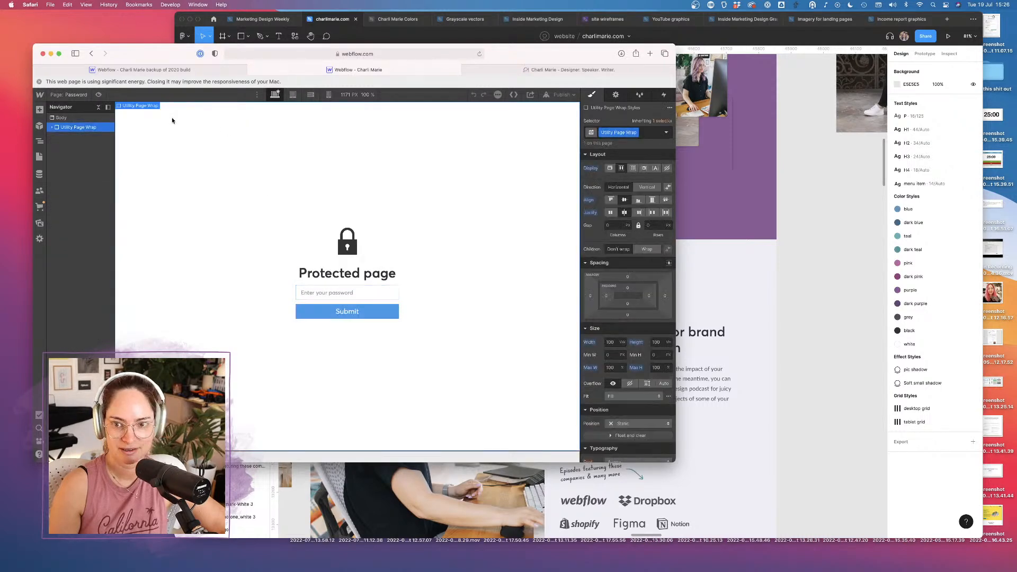
left_click(39, 156)
scroll(97, 314, "down", 3)
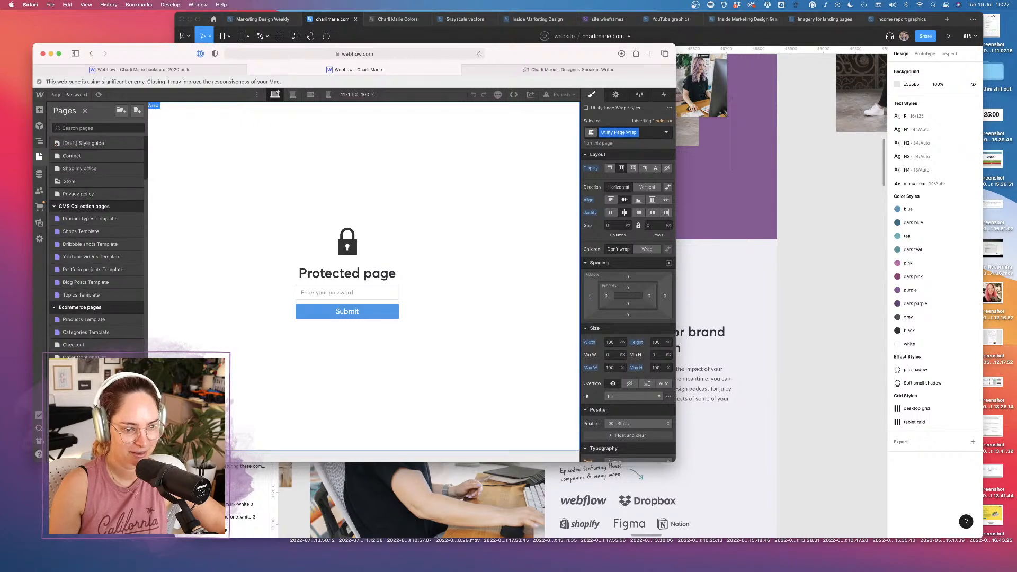
scroll(97, 314, "up", 3)
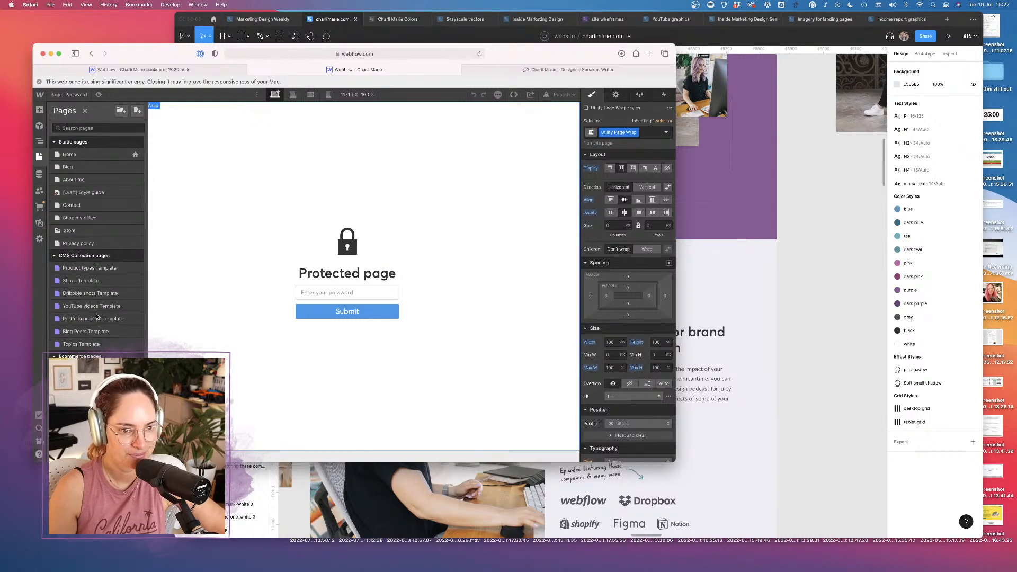
Clean up the Style Manager by removing all styles not associated with any page element
left_click(640, 95)
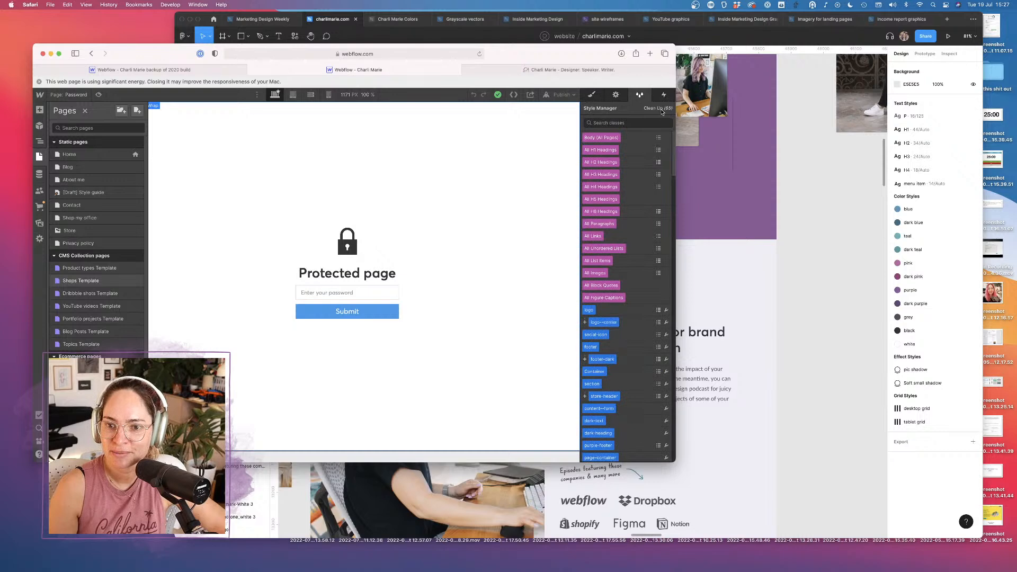
left_click(661, 108)
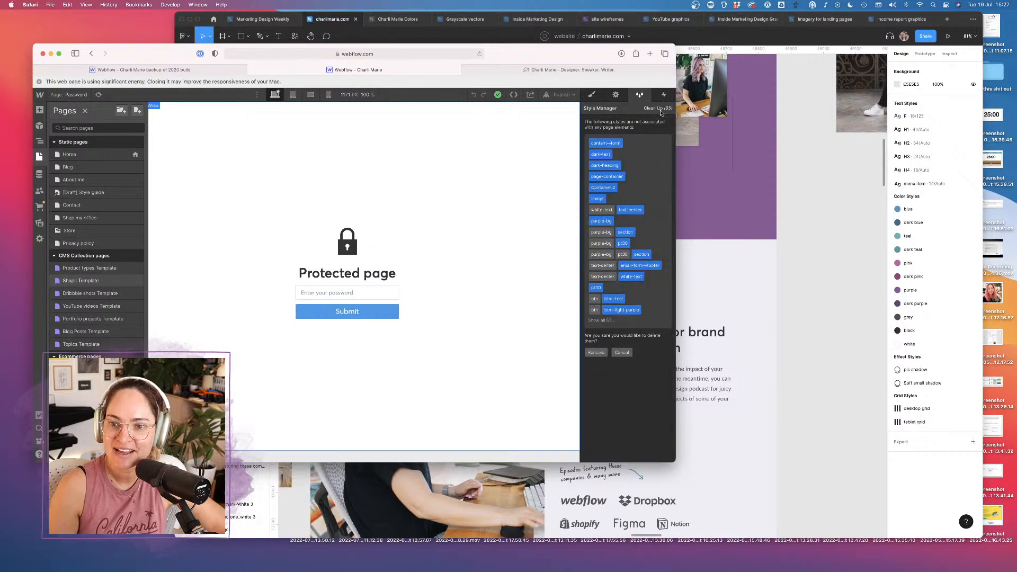
left_click(597, 353)
Review the remaining classes and check which pages and symbols use the logo--center class
scroll(627, 378, "down", 5)
scroll(627, 378, "up", 5)
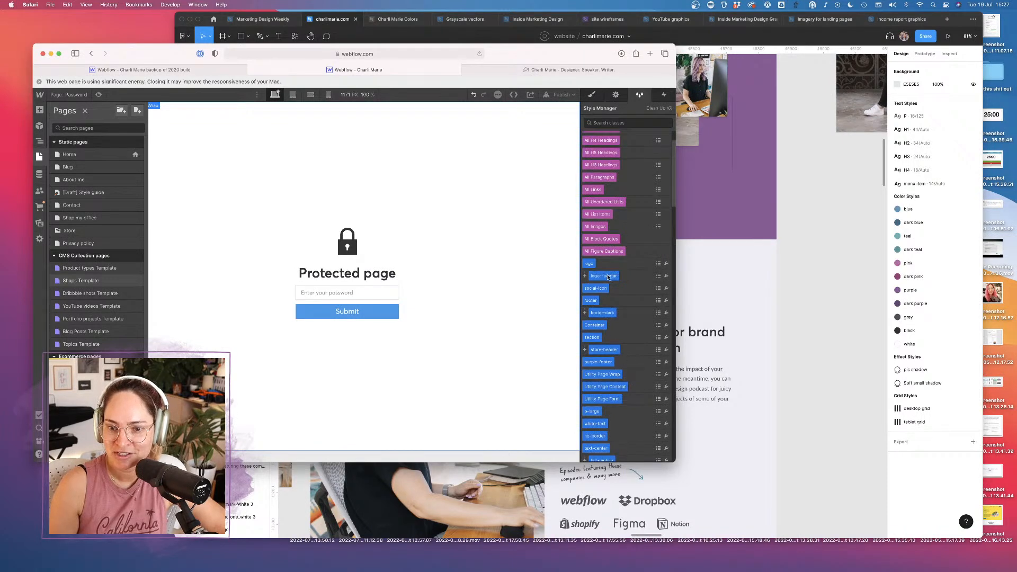
left_click(658, 277)
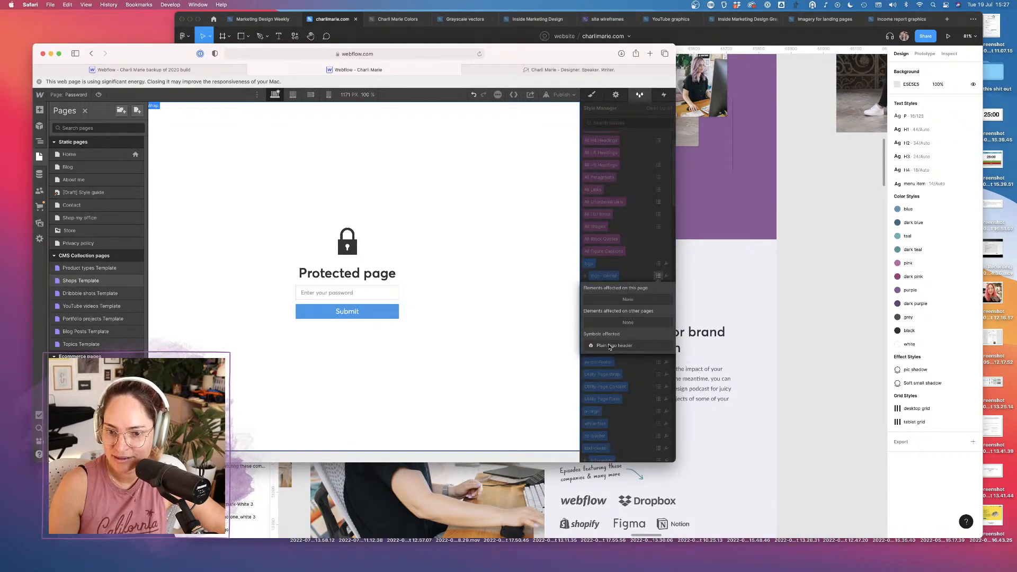
Try placing the Store top nav symbol on the Password page and delete the placed instance
left_click(40, 141)
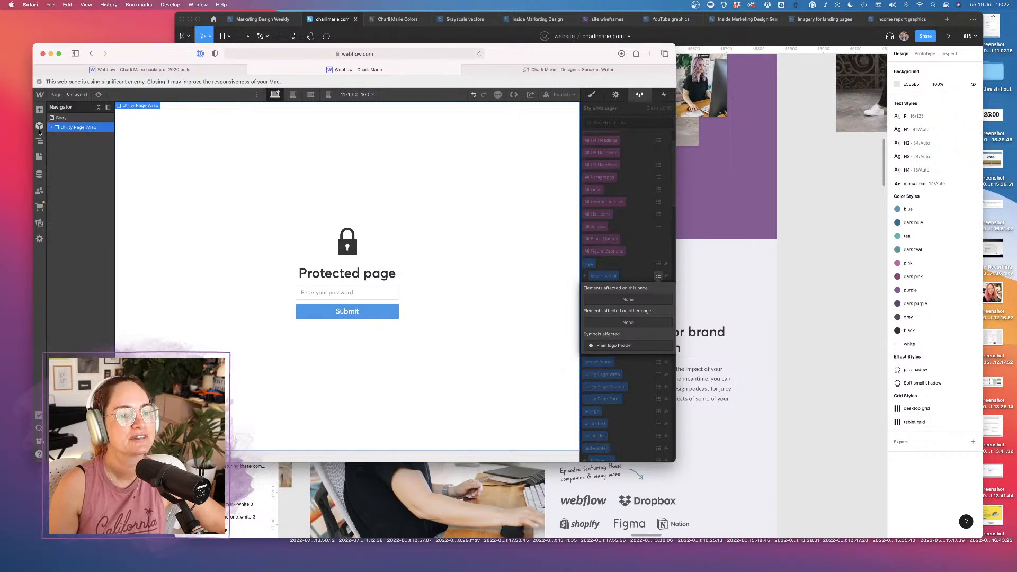
left_click(39, 125)
left_click_drag(97, 169, 138, 168)
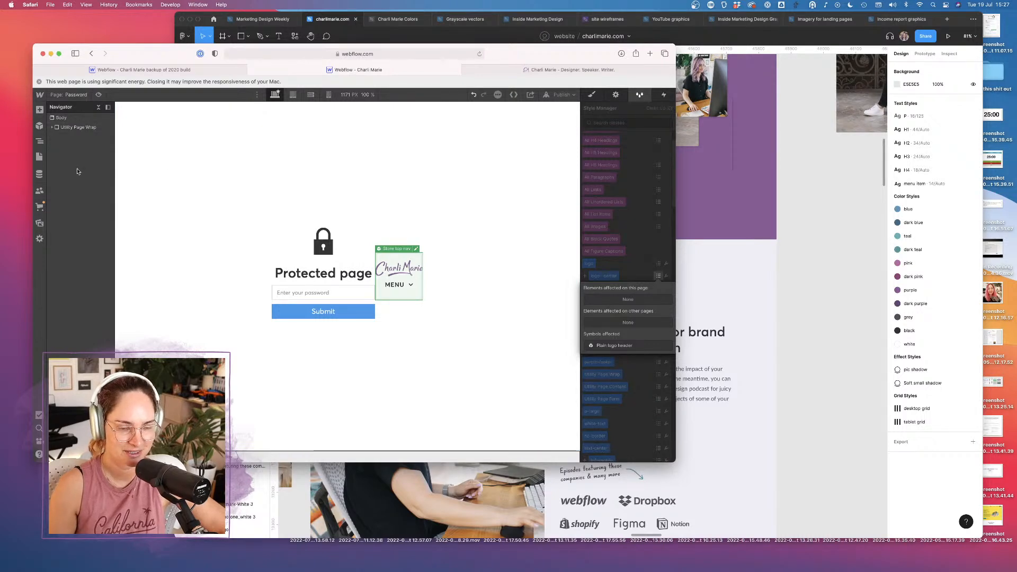
key("Delete")
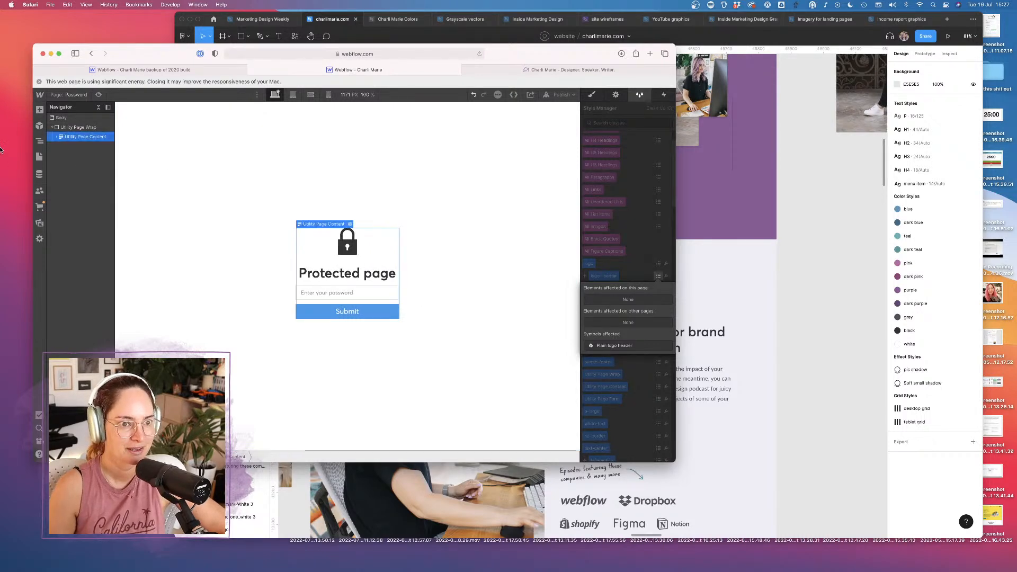
Delete the Store top nav and Sidebar inner - drop in symbols from the project
left_click(38, 126)
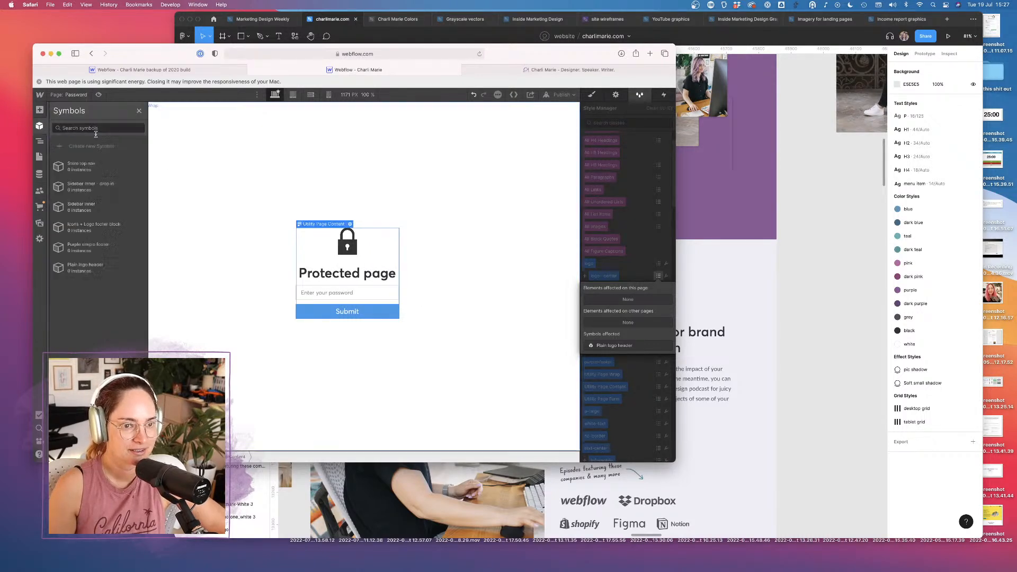
left_click(140, 168)
left_click(75, 217)
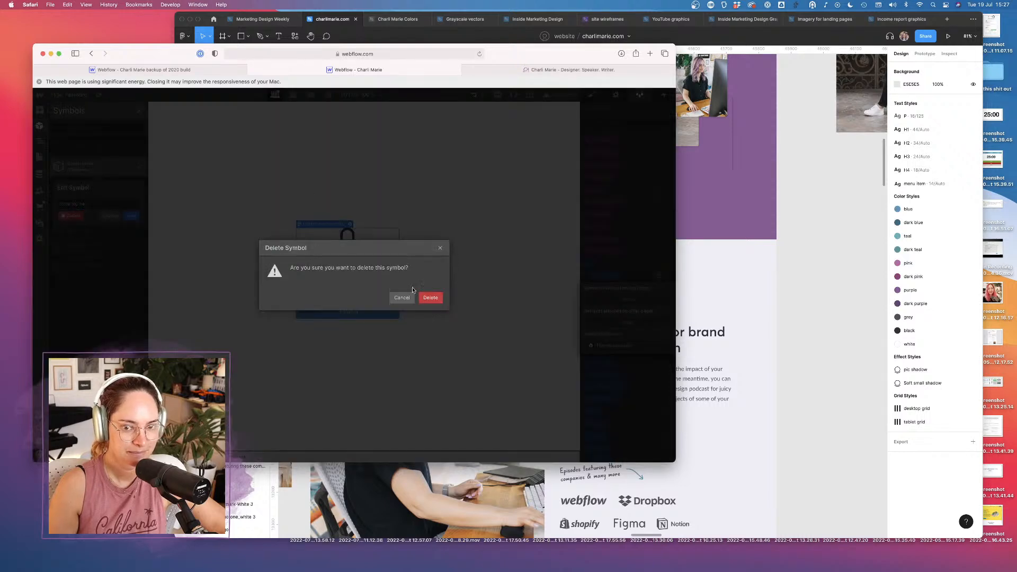
left_click(430, 298)
left_click(139, 168)
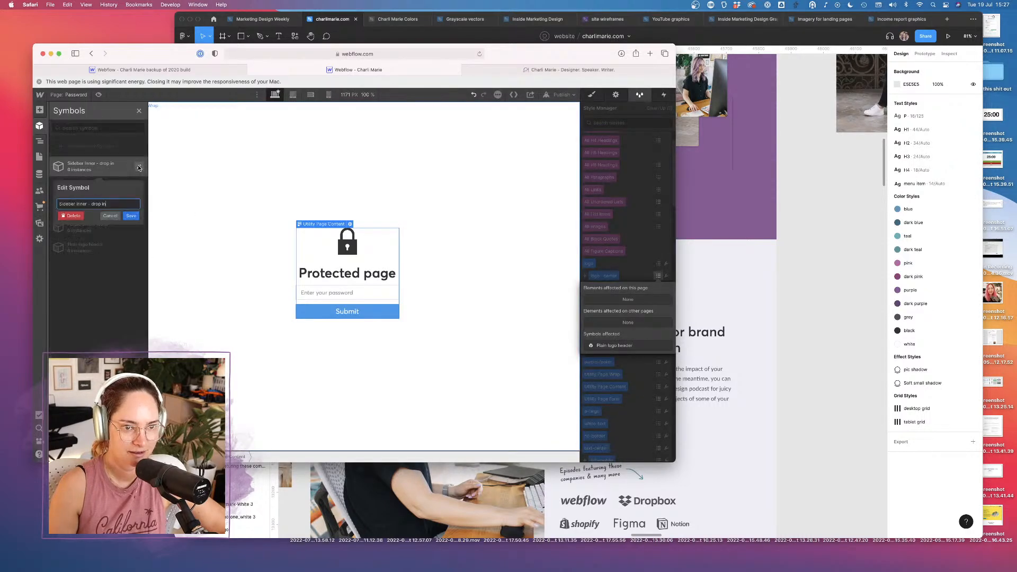
left_click(73, 215)
left_click(430, 298)
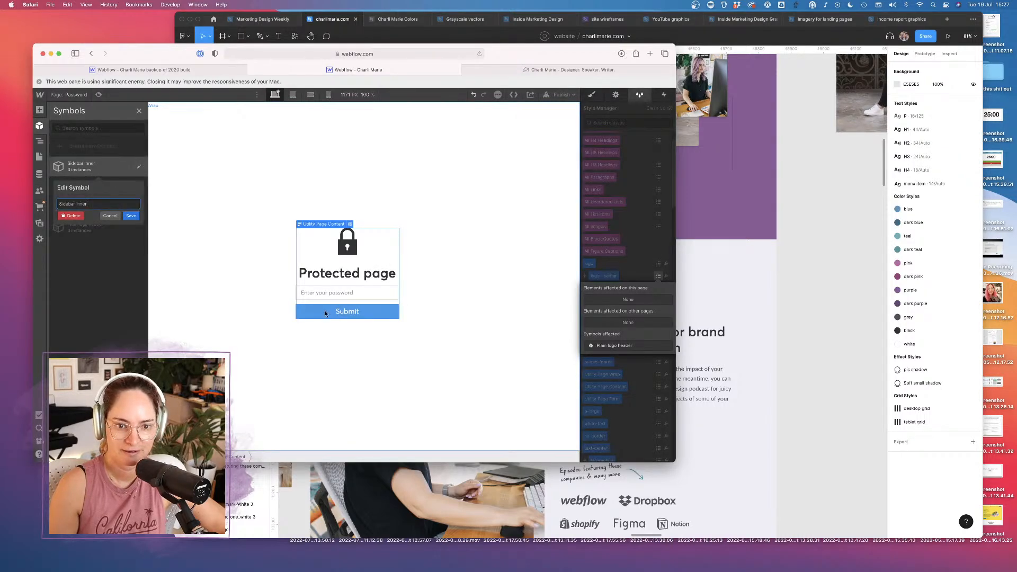
Delete the Sidebar inner and Icons + Logo footer block symbols from the project
left_click(74, 216)
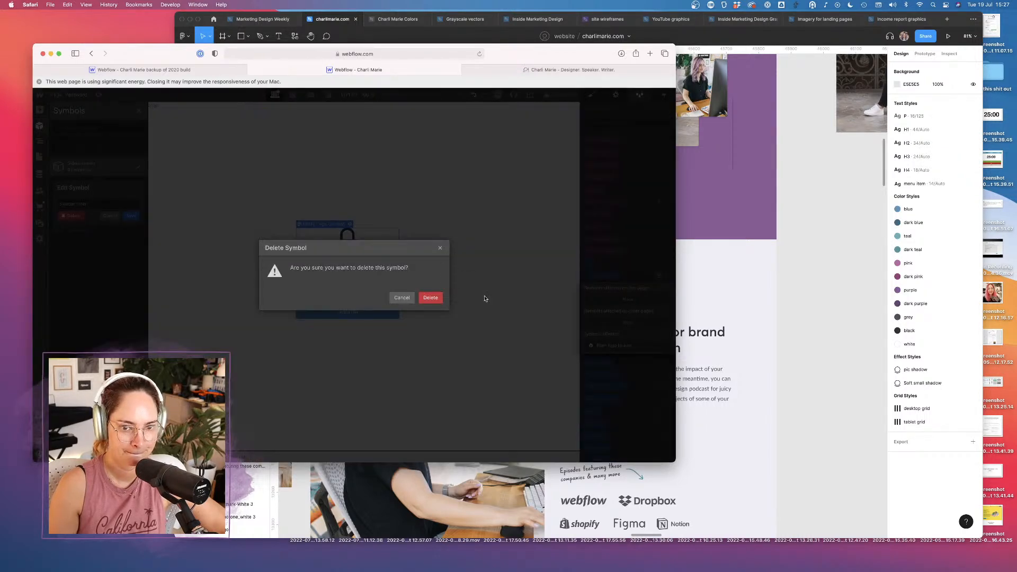
left_click(430, 297)
left_click(139, 166)
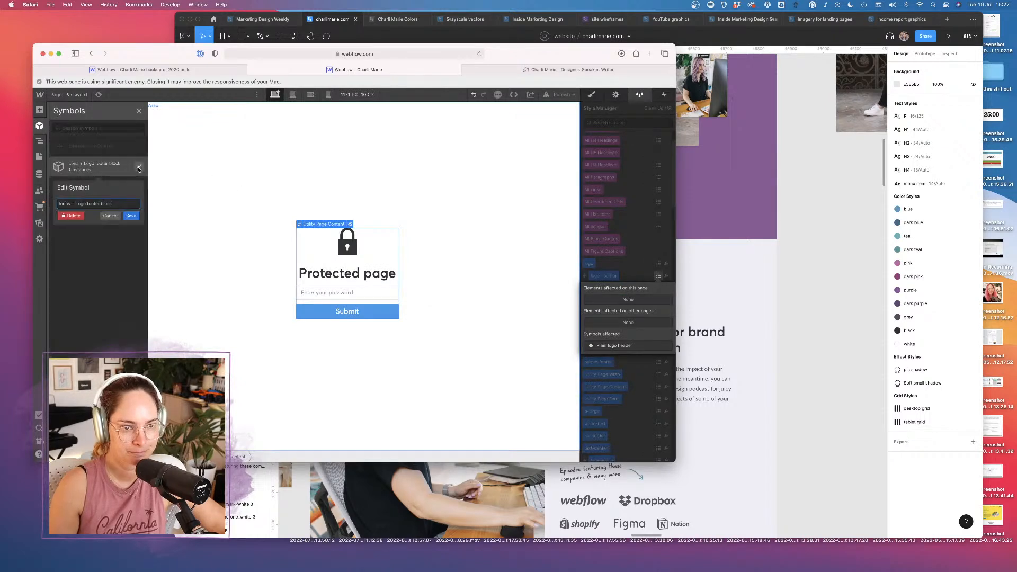
left_click(72, 216)
left_click(430, 297)
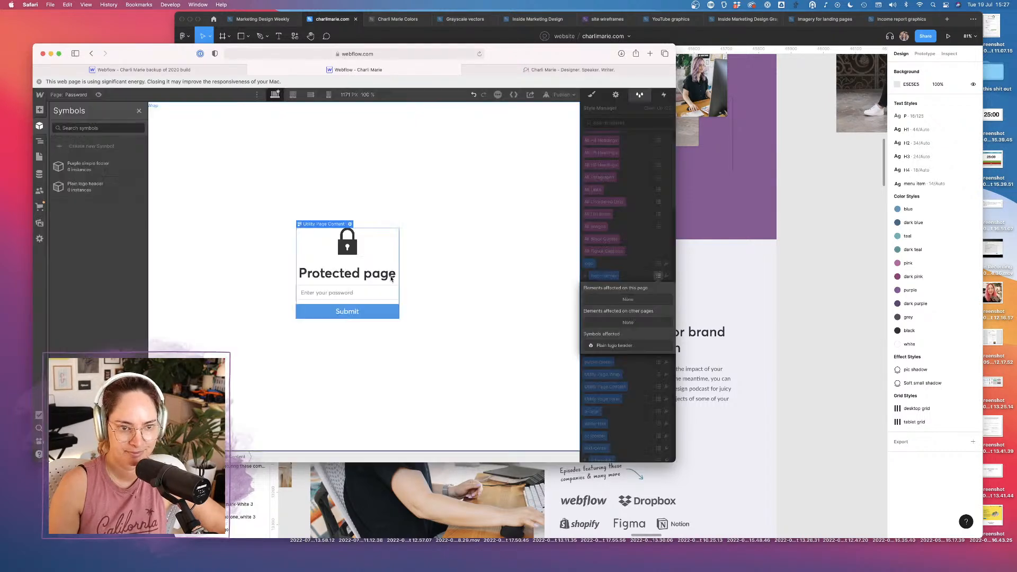
Delete the Purple simple footer and Plain logo header symbols from the project
left_click(138, 167)
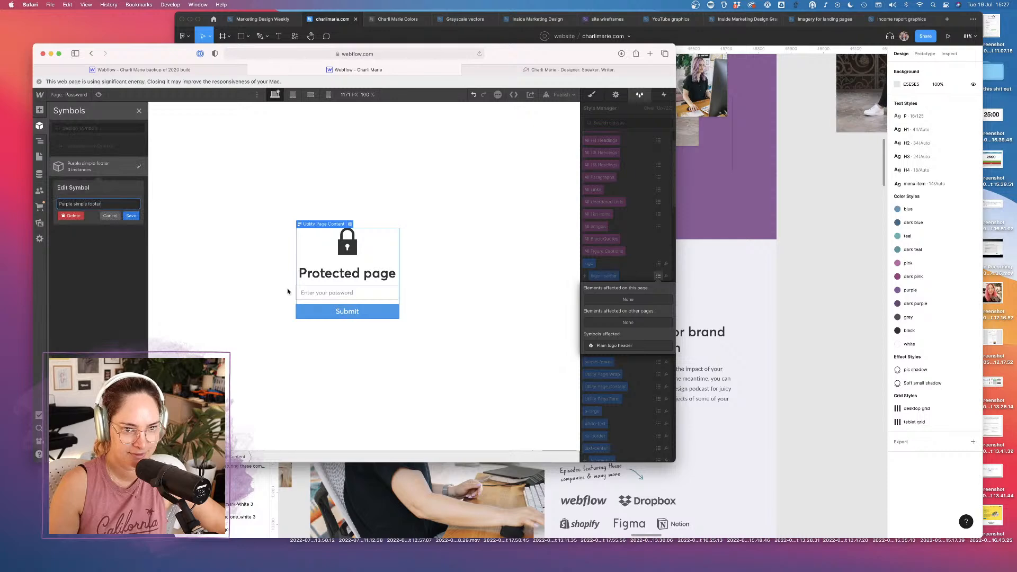
left_click(72, 216)
left_click(430, 298)
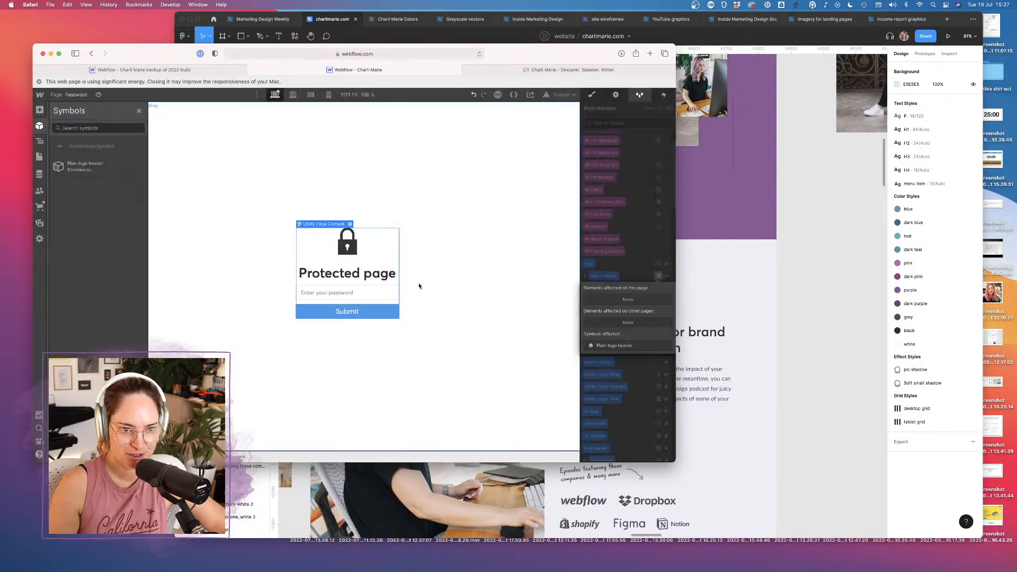
left_click(138, 167)
left_click(72, 216)
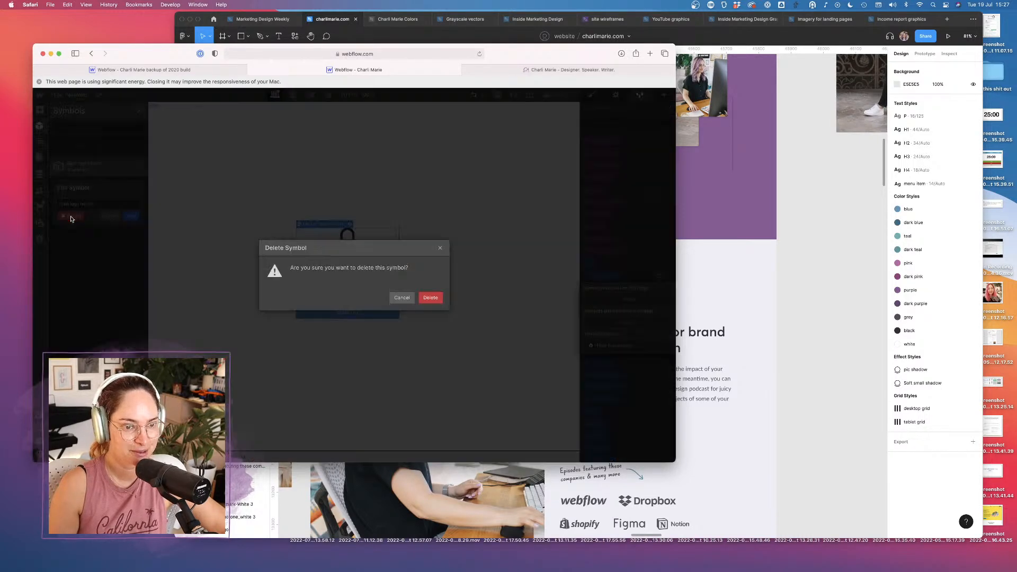
left_click(430, 298)
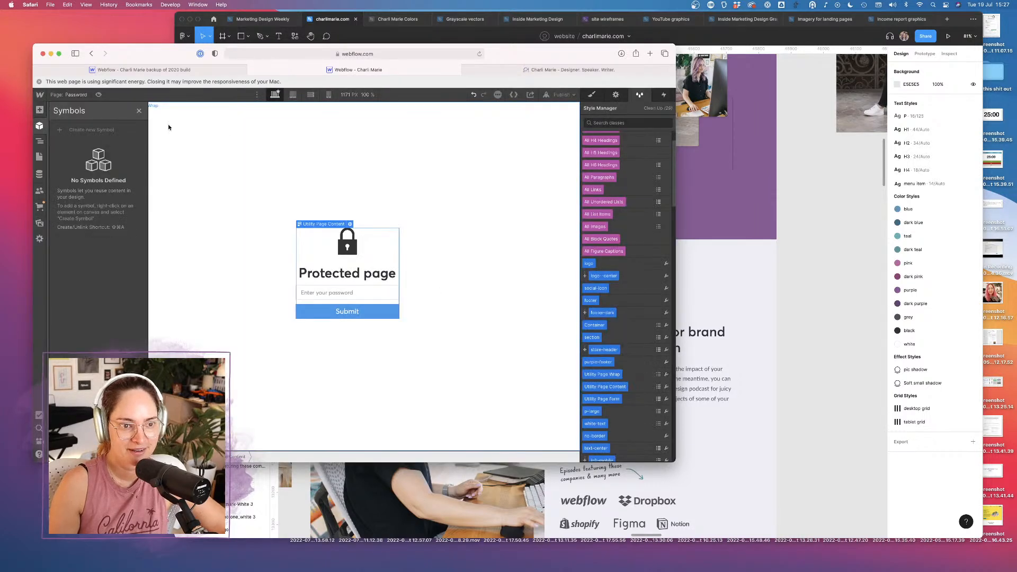
Open the Home page and remove all styles not associated with any page element
left_click(39, 155)
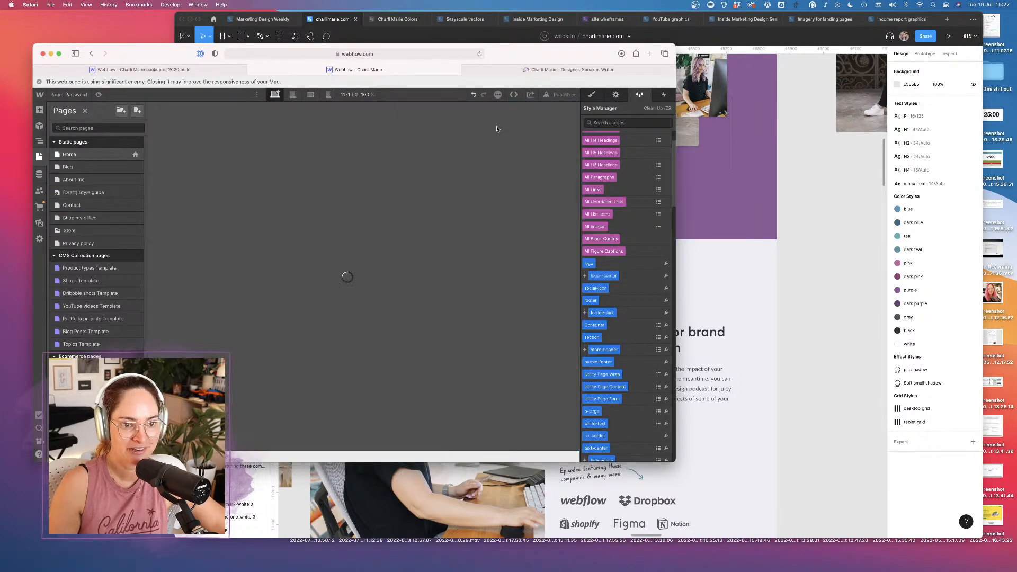
left_click(658, 108)
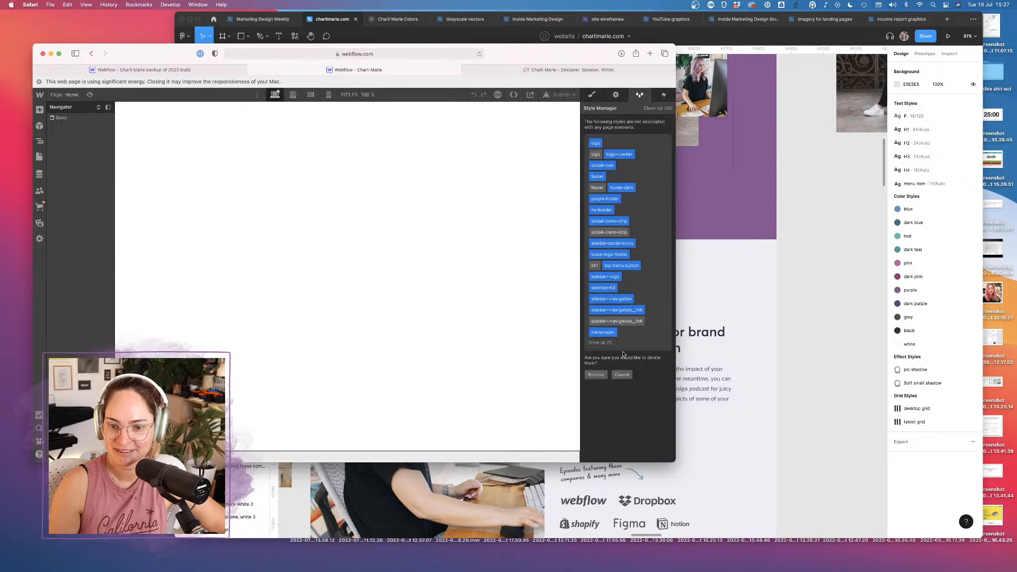
left_click(595, 375)
Check which pages use the store-header class and review the rest of the remaining classes in the Style Manager
scroll(640, 369, "down", 1)
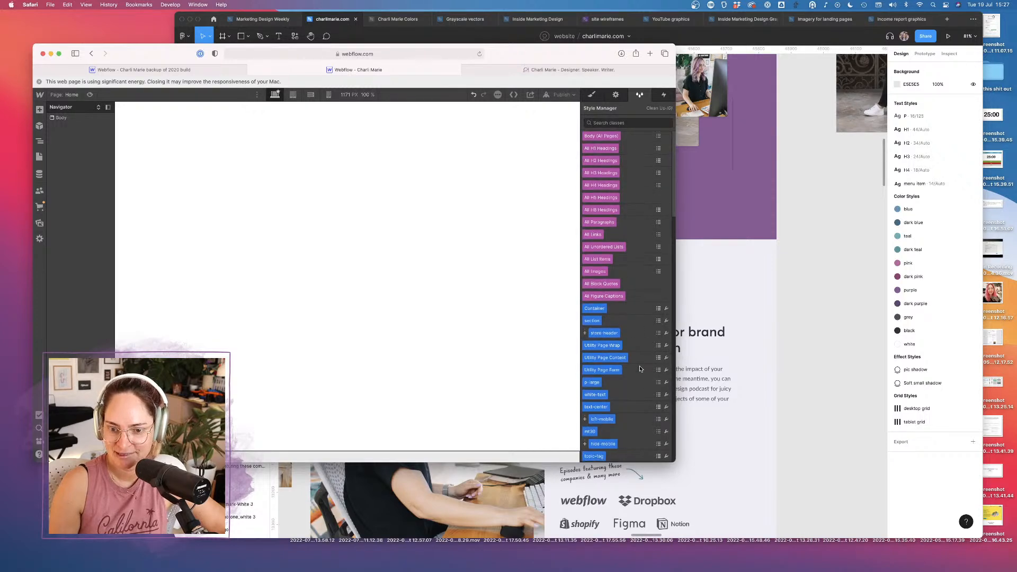
left_click(659, 333)
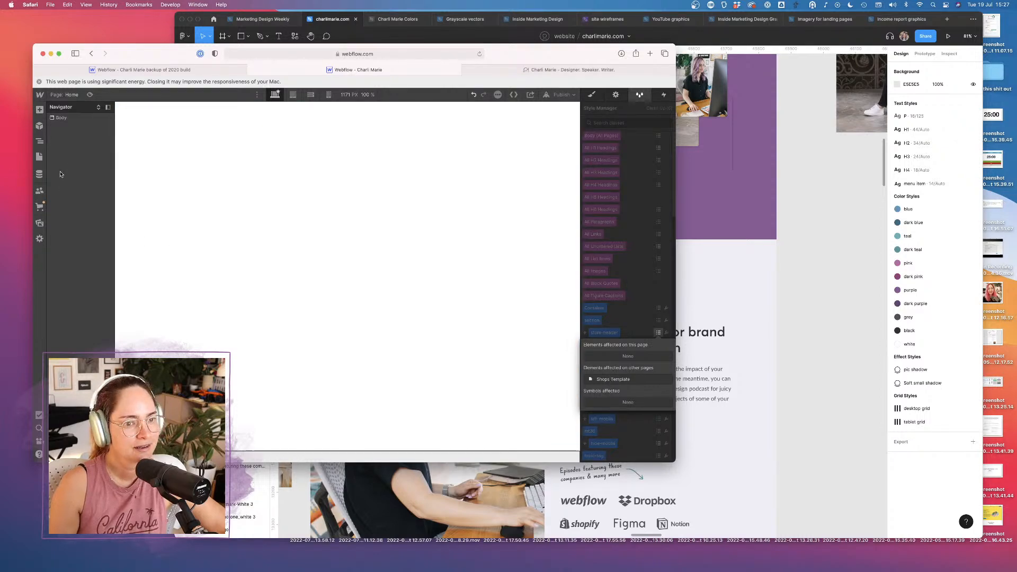
left_click(40, 157)
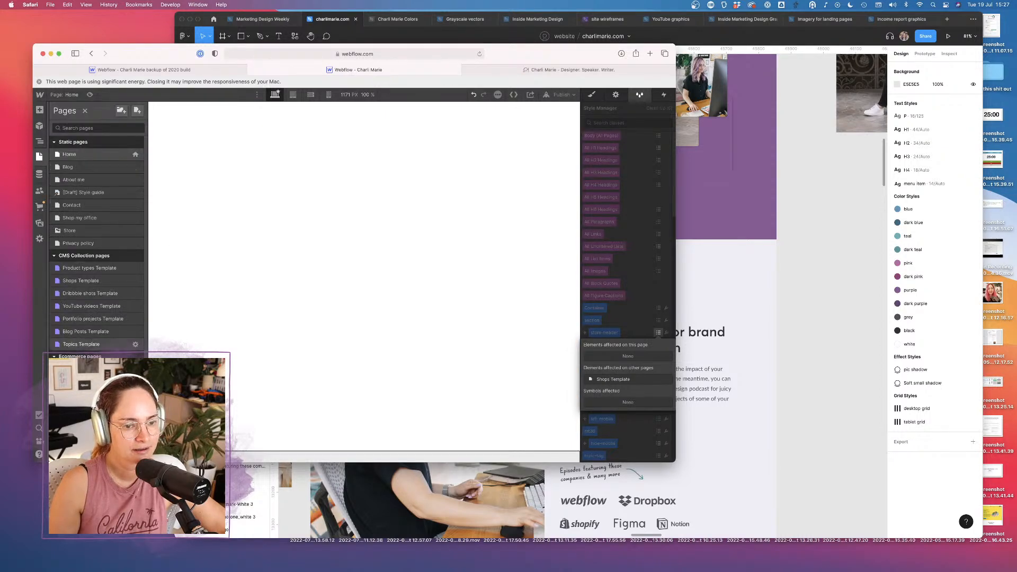
left_click(644, 298)
scroll(627, 371, "down", 15)
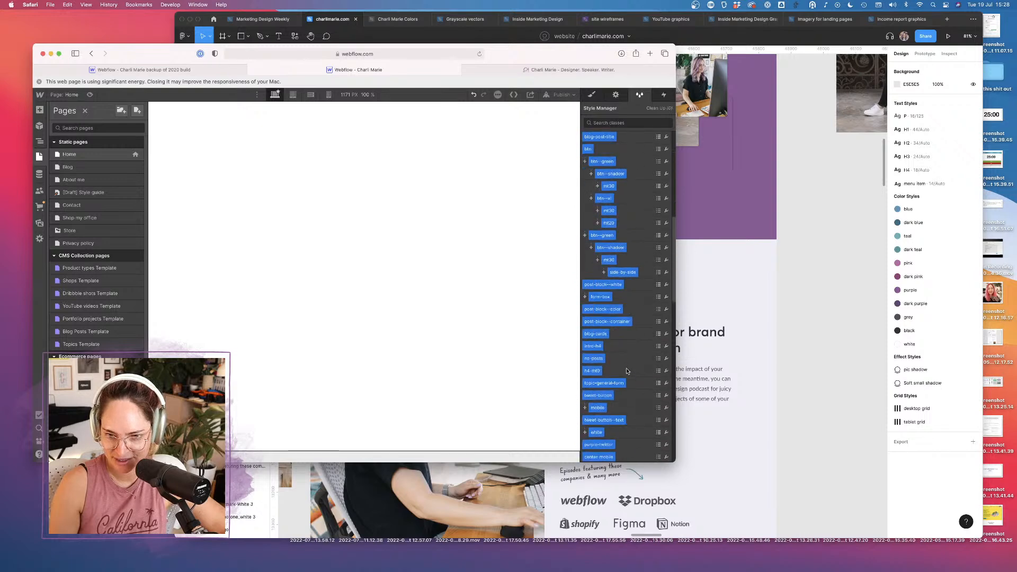
scroll(627, 371, "down", 3)
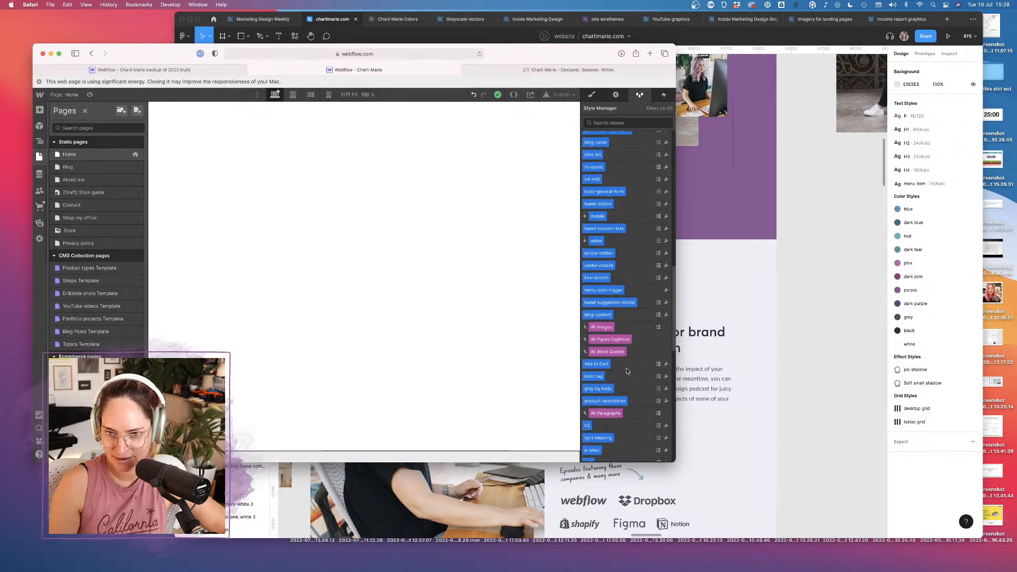
scroll(627, 371, "down", 10)
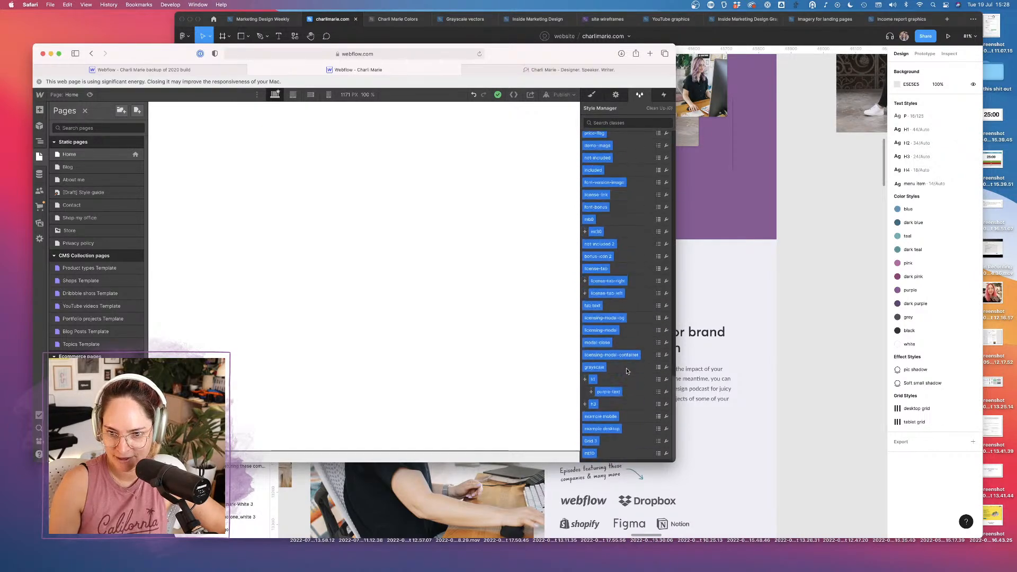
left_click(658, 308)
left_click(643, 303)
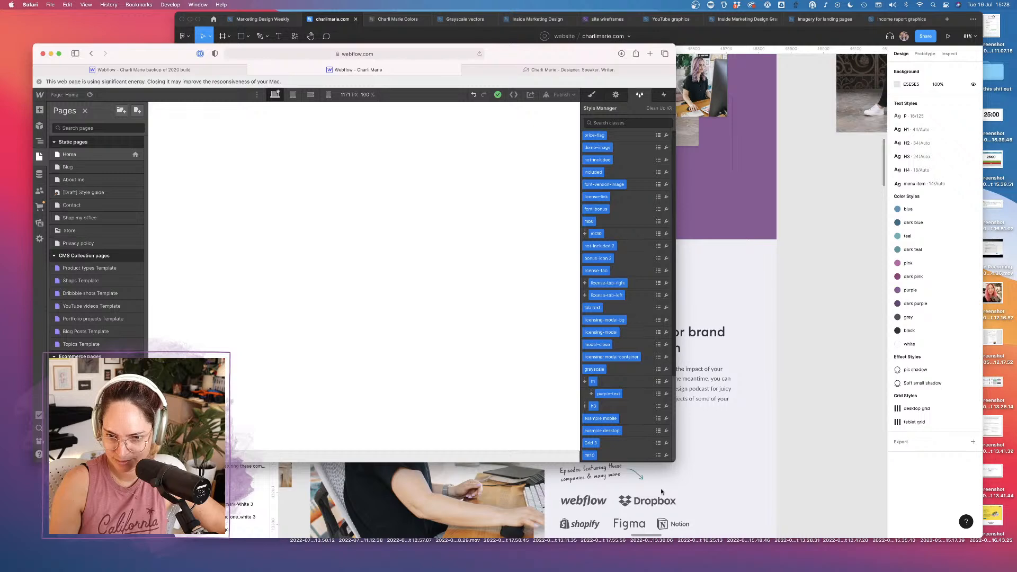
scroll(627, 314, "up", 12)
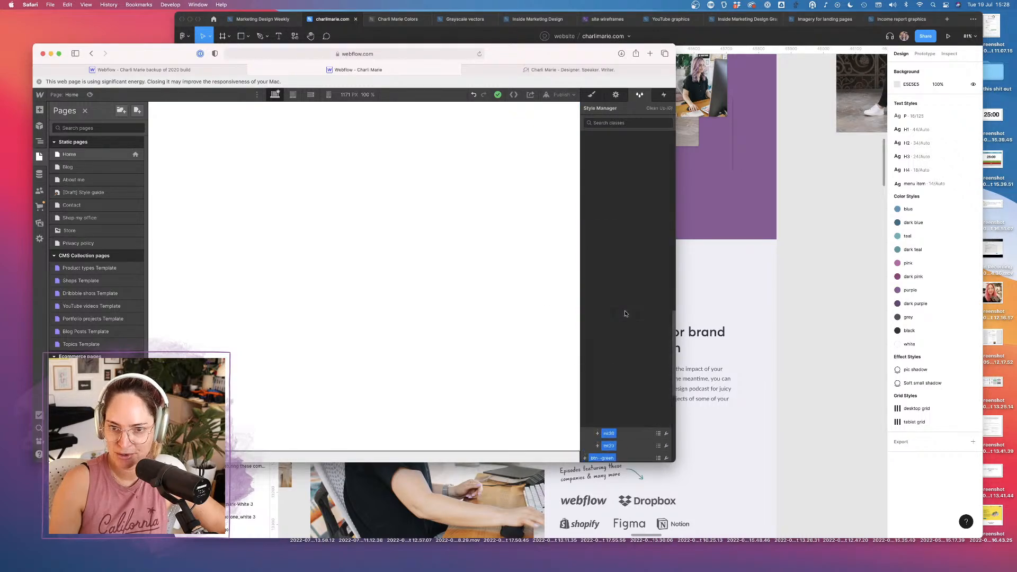
left_click(253, 175)
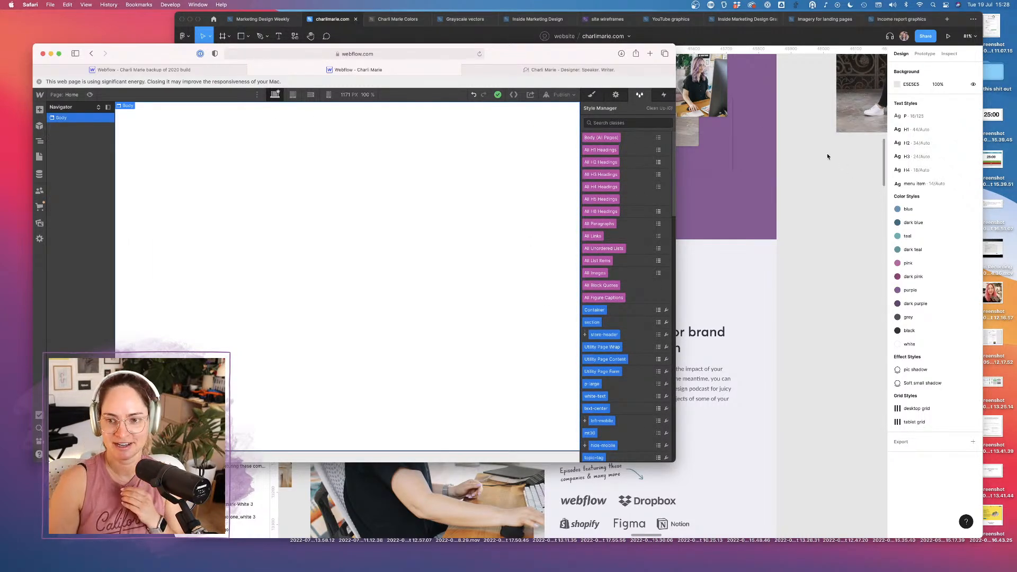
Open the draft Style guide page and inspect its Heading 1 and Heading 2 elements
left_click(40, 157)
left_click(101, 193)
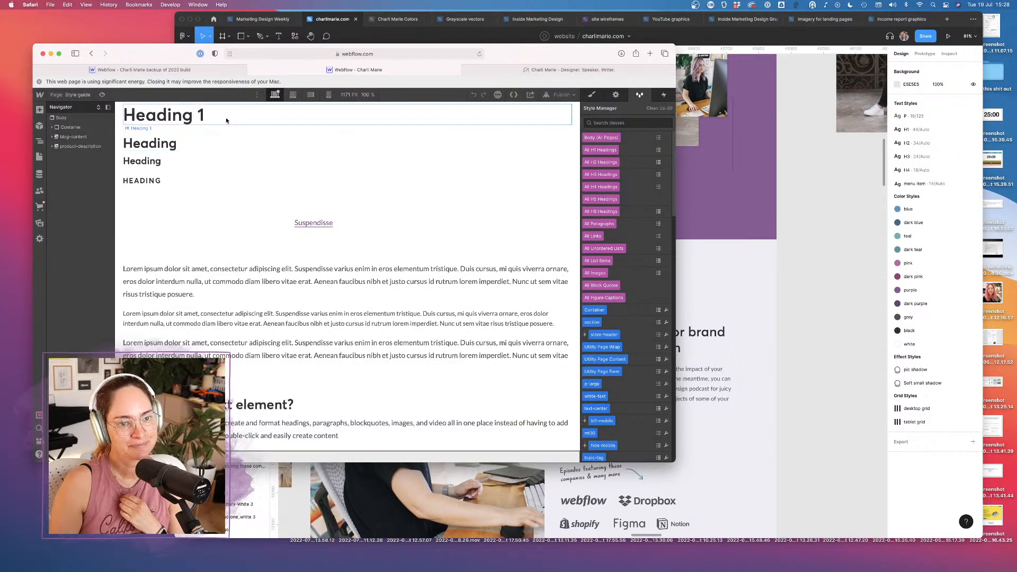
left_click(227, 119)
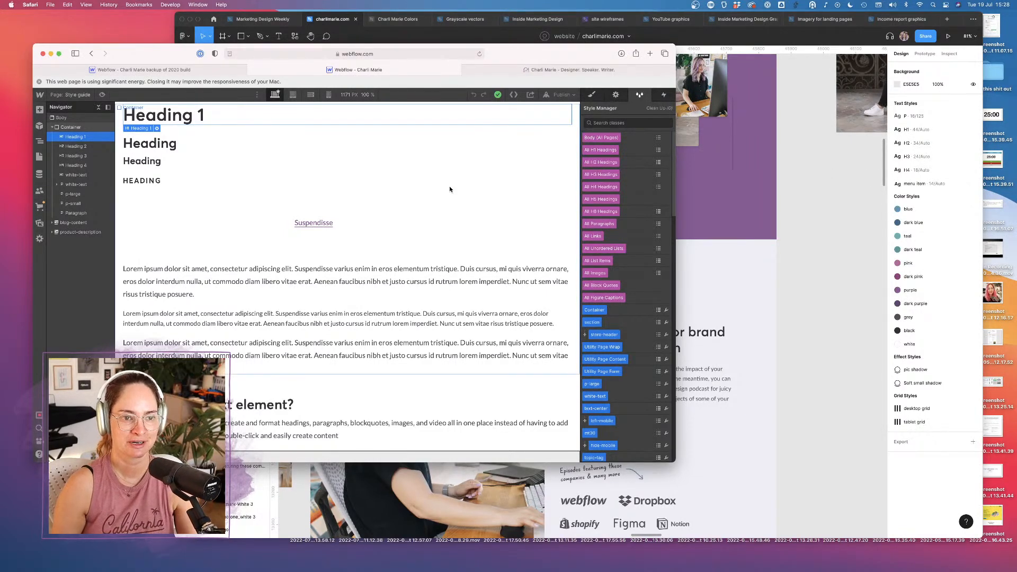
left_click(153, 143)
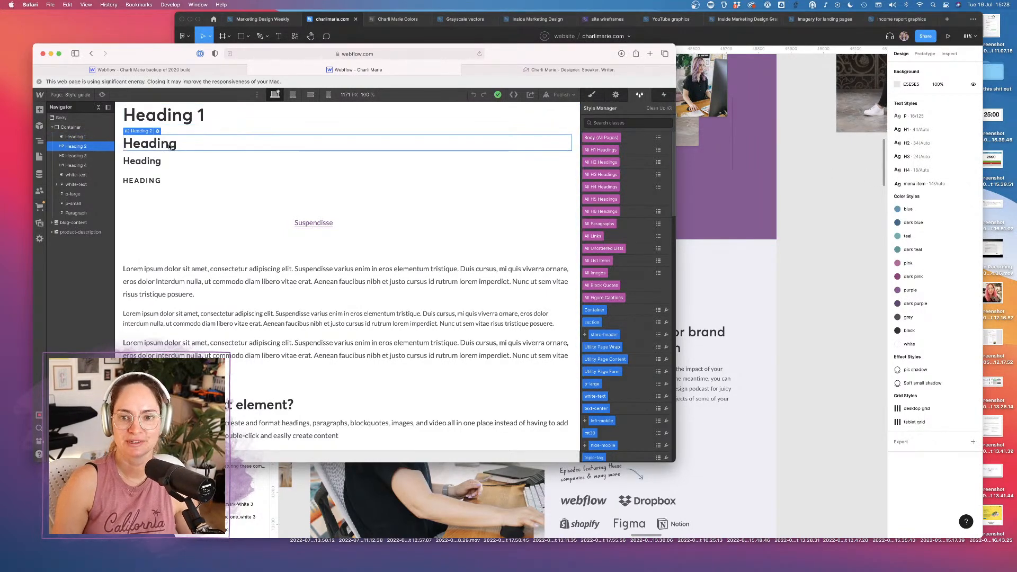
Show Heading 1's styles in the style guide, then switch to Figma and inspect the homepage headline's text properties
left_click(206, 113)
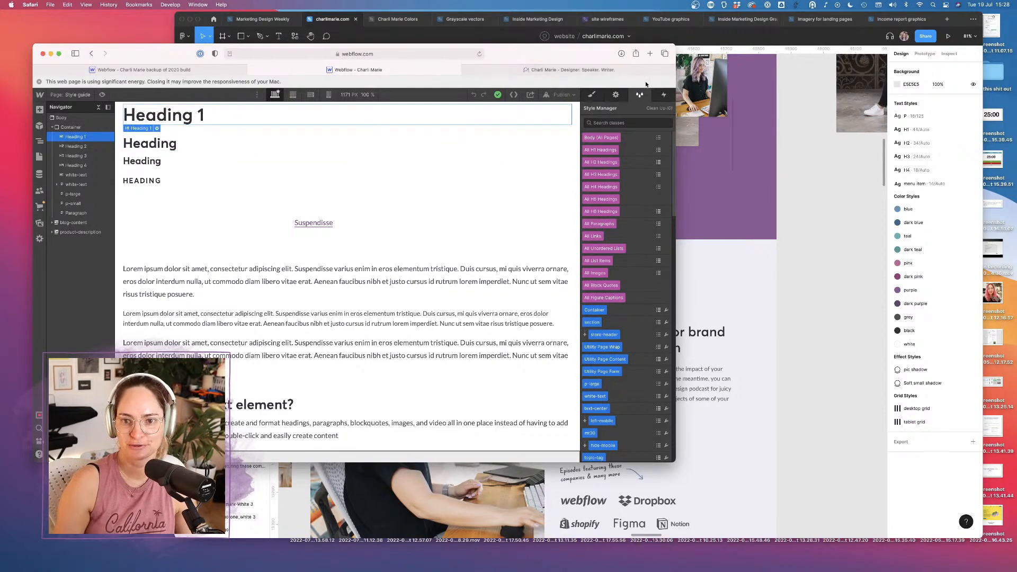
left_click(592, 97)
left_click(804, 305)
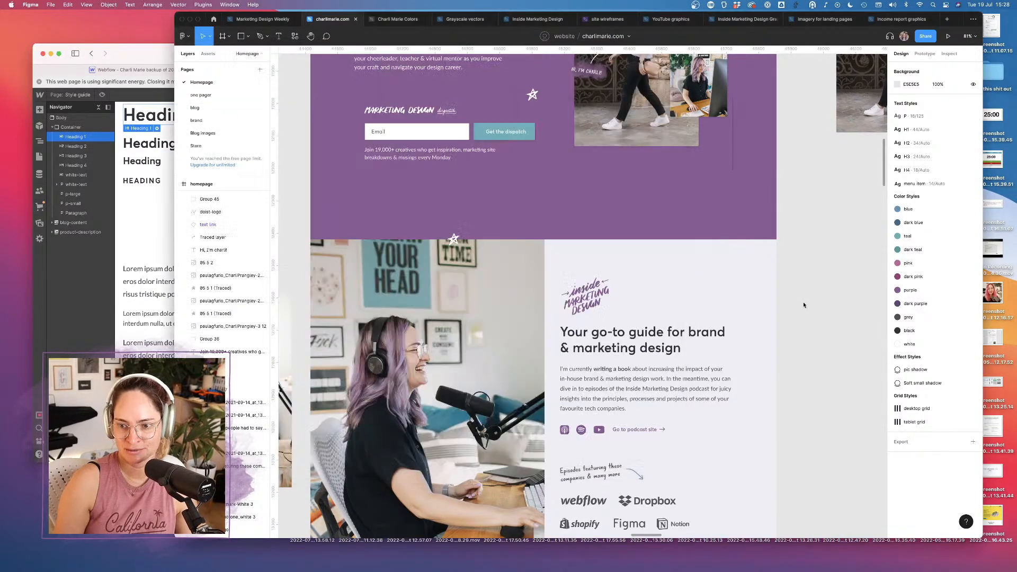
scroll(401, 215, "up", 5)
left_click(402, 229)
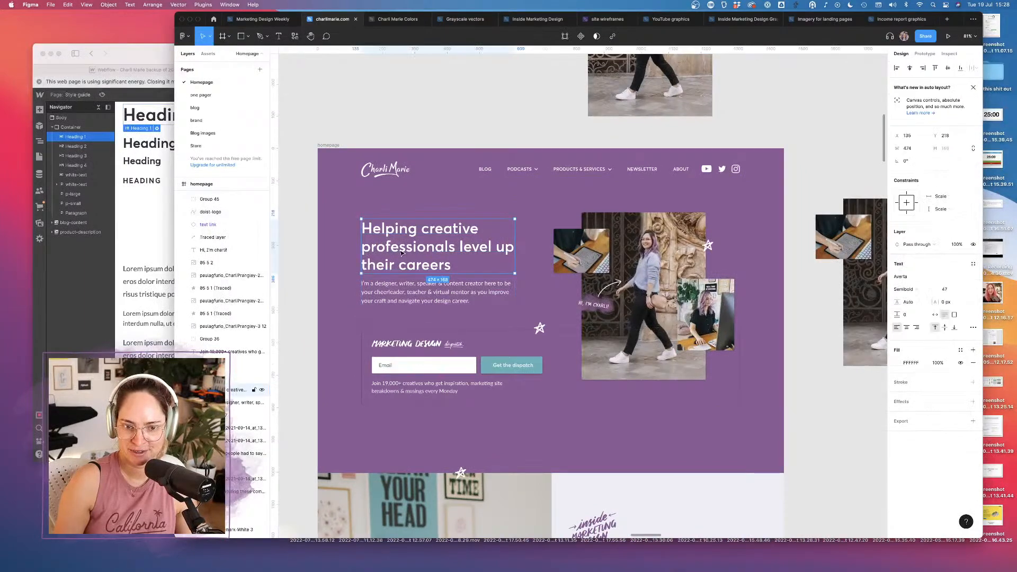
Inspect the heading text properties on the blog article and other page frames in the Figma design
scroll(424, 249, "down", 10)
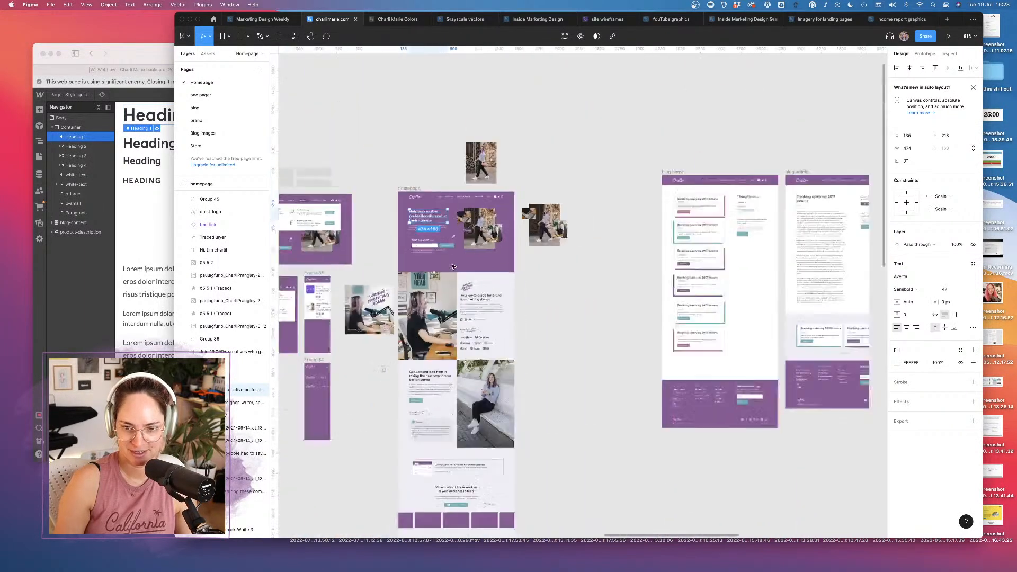
left_click(617, 248)
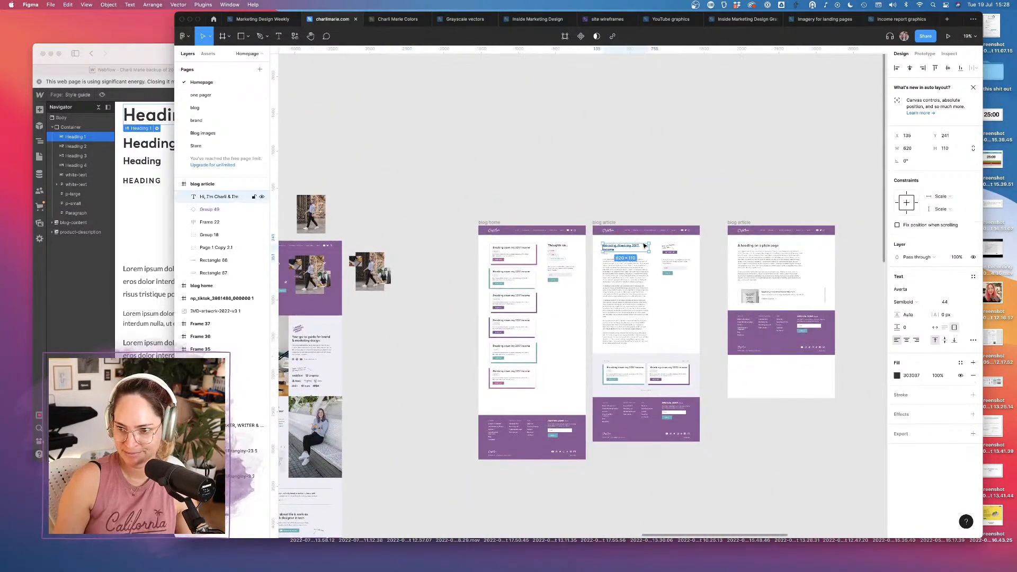
scroll(665, 243, "right", 5)
left_click(639, 256)
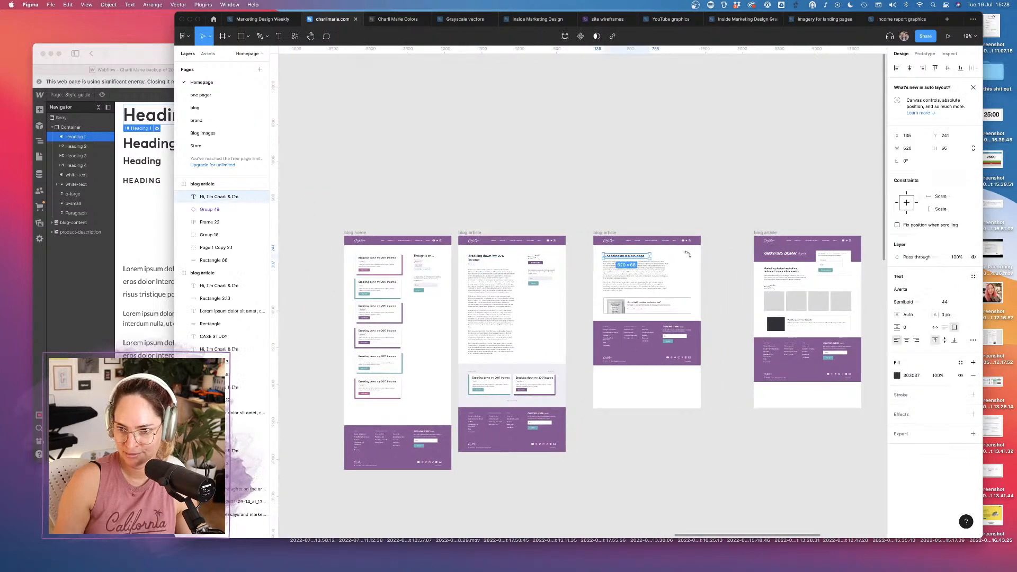
left_click(784, 271)
scroll(783, 272, "right", 10)
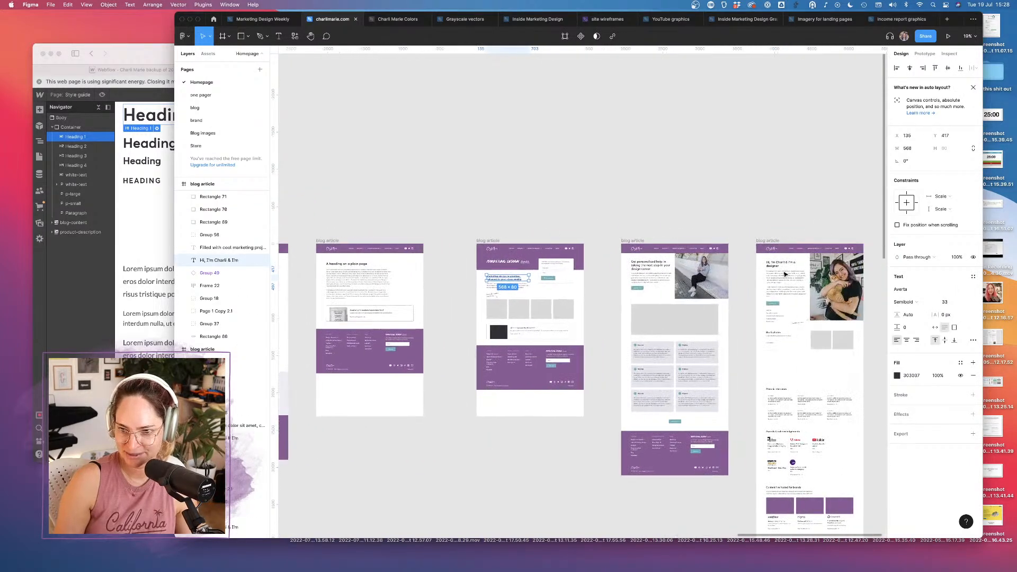
key("Escape")
left_click(776, 265)
left_click(652, 264)
left_click(650, 159)
scroll(440, 213, "right", 20)
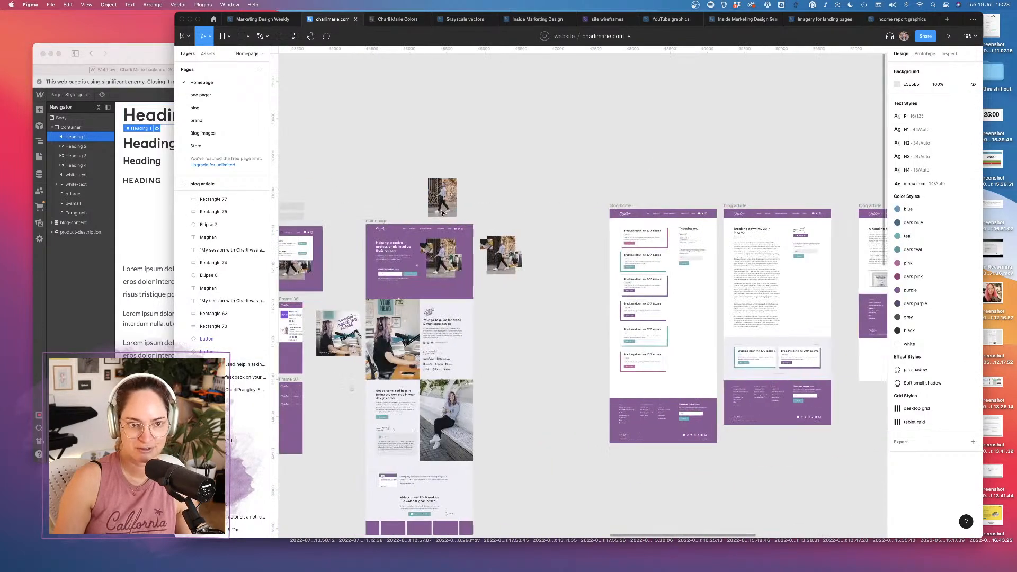
Return to Webflow and check the typography of the second- and third-level headings in the style guide
left_click(140, 212)
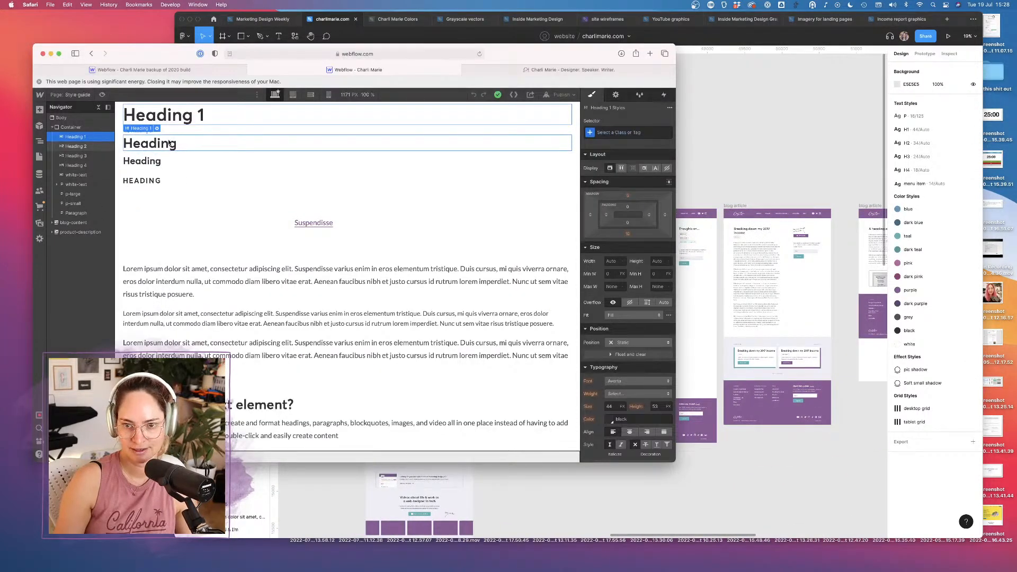
left_click(170, 143)
left_click(151, 161)
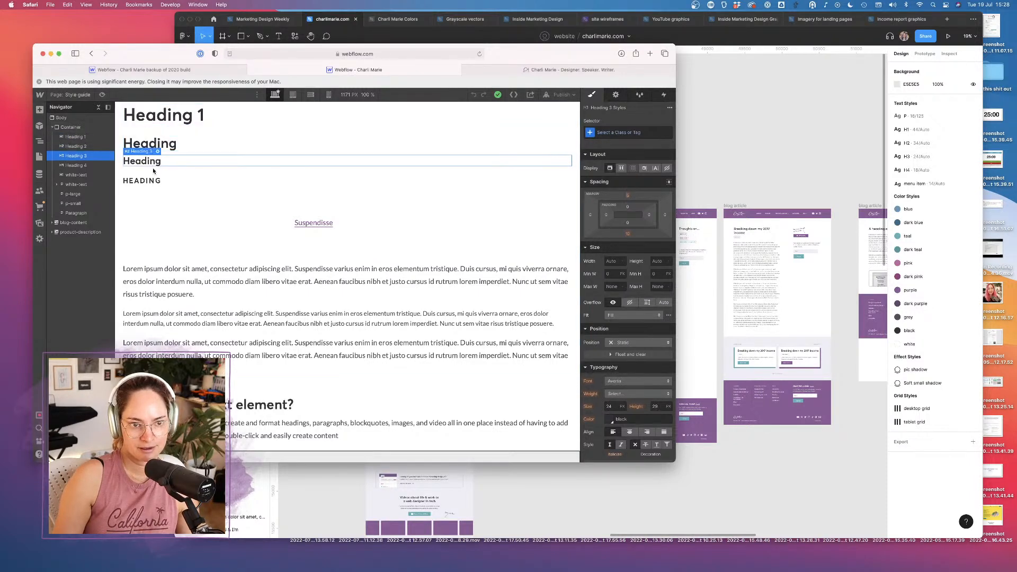
left_click(208, 214)
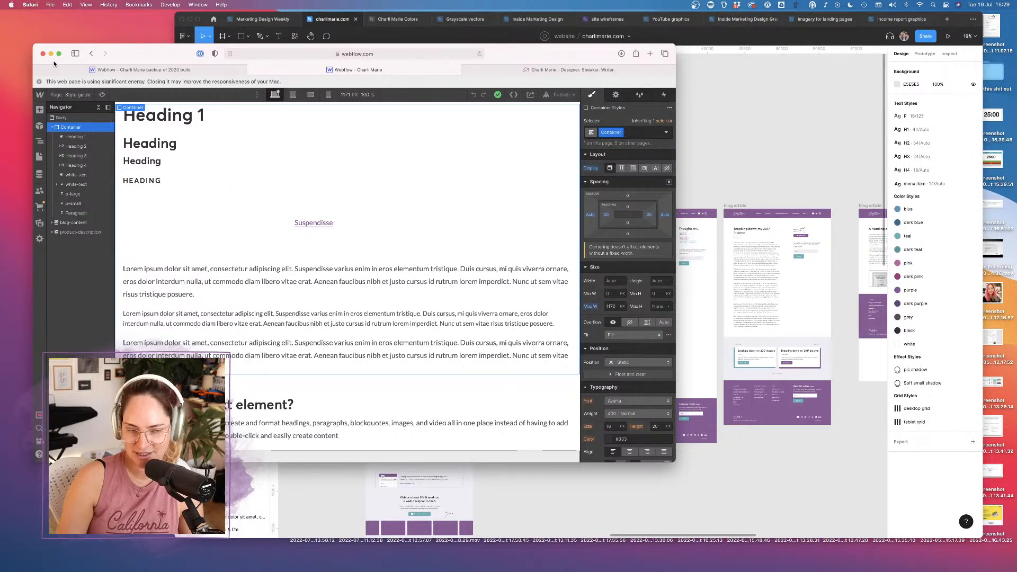
Choose the All Links tag as the selector for the Suspendisse link and view its available states
left_click(77, 185)
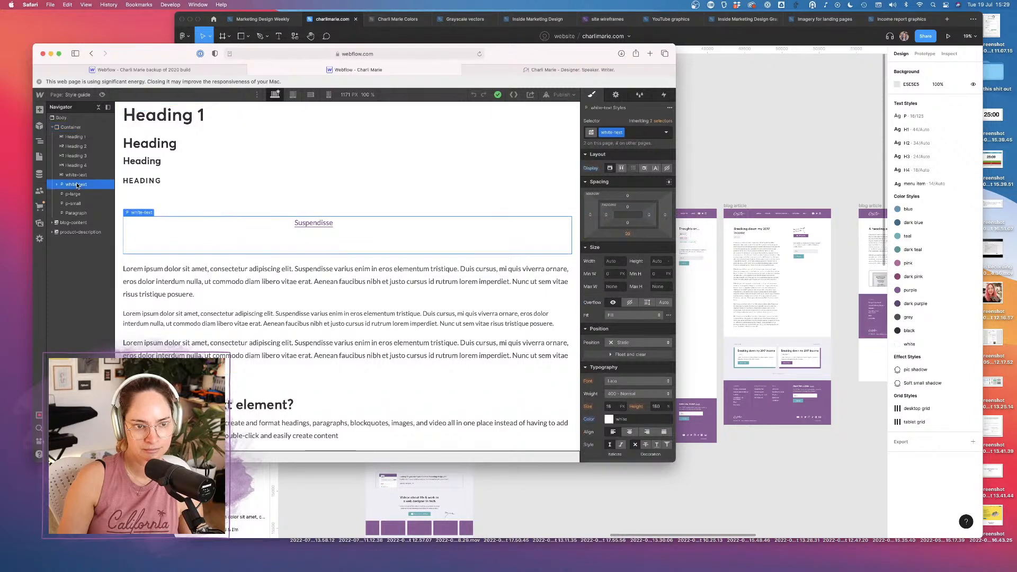
left_click(323, 226)
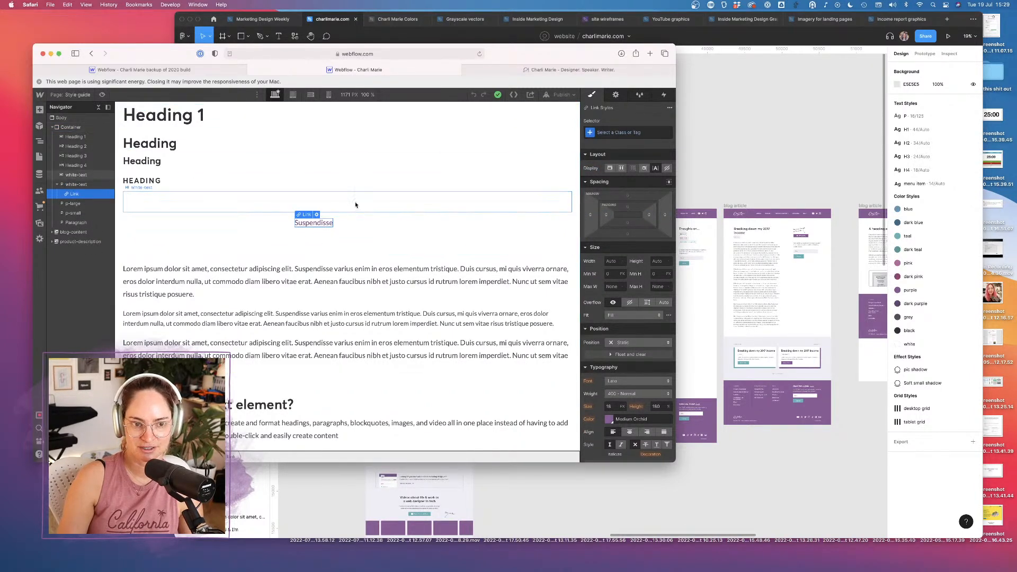
left_click(598, 131)
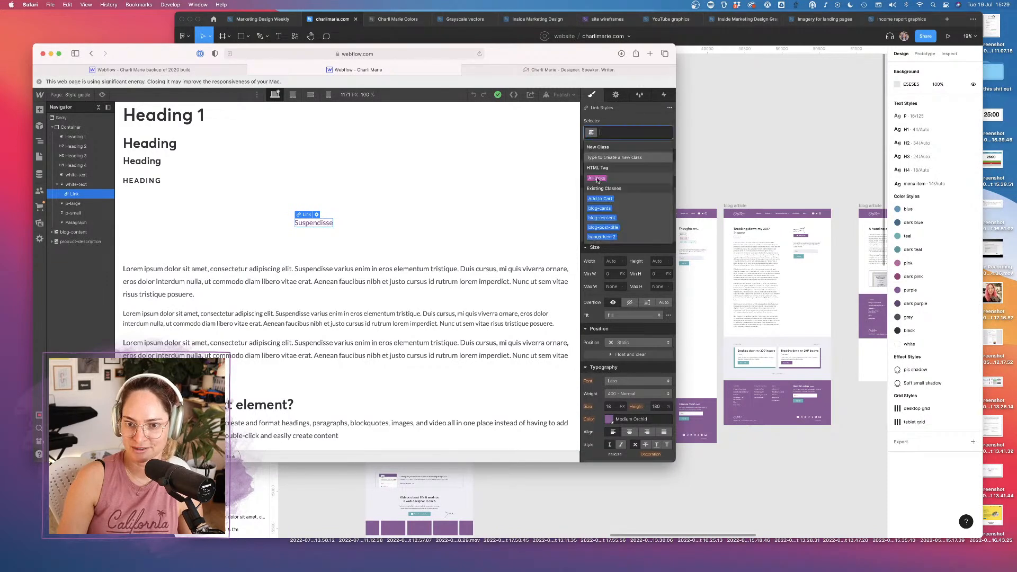
left_click(599, 183)
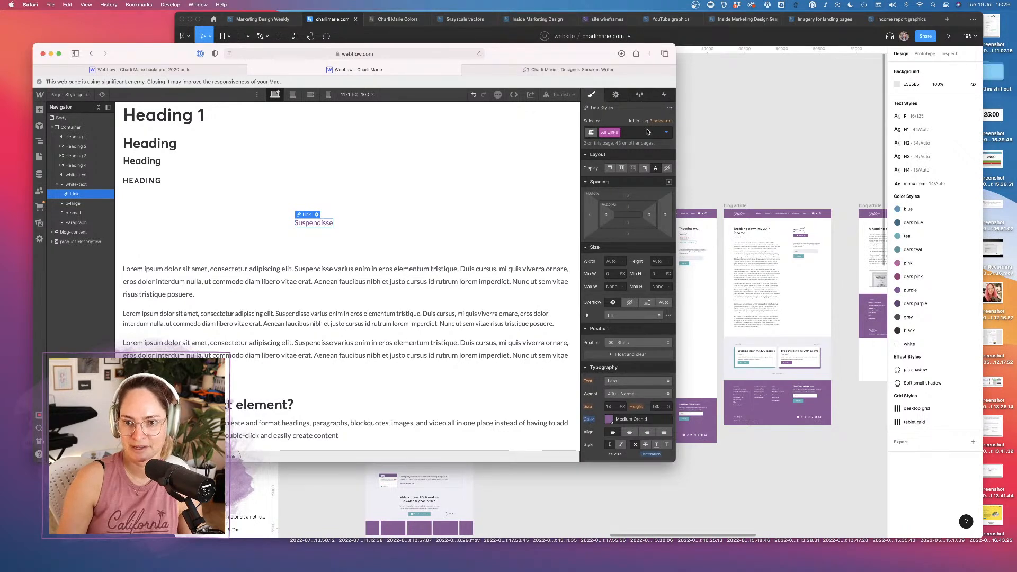
left_click(667, 134)
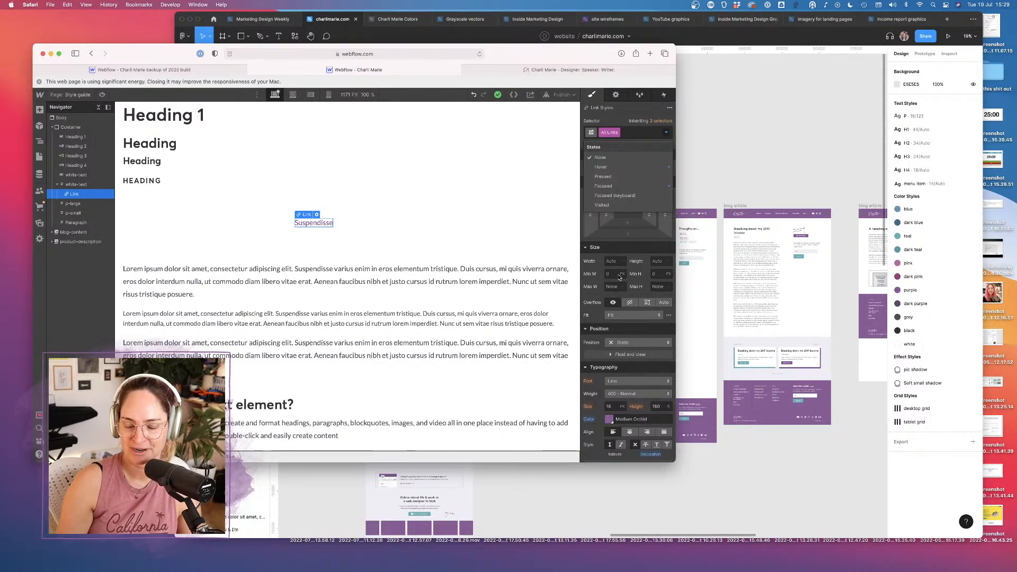
left_click(624, 247)
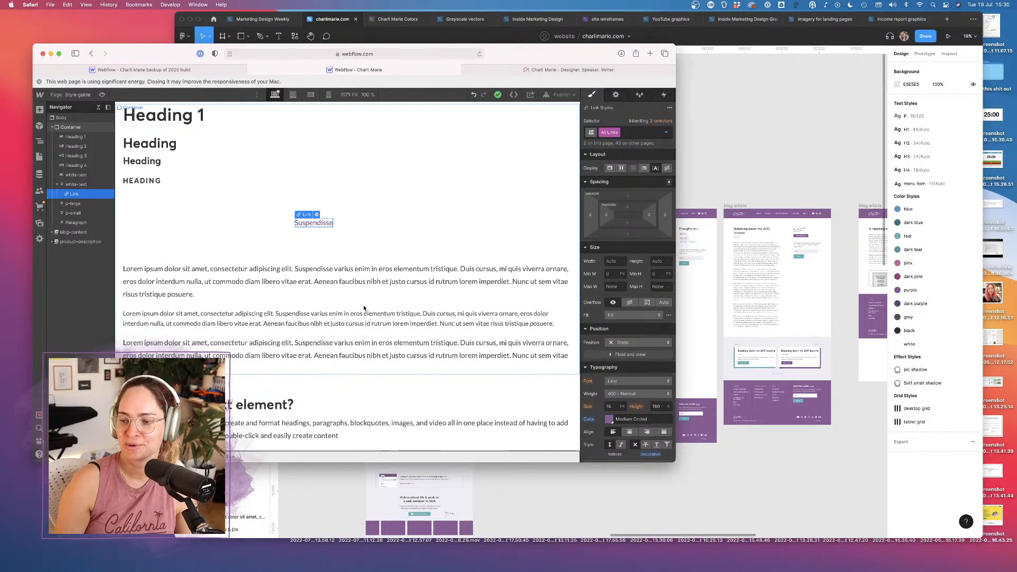
Review the rich text samples further down the style guide, including the bullet list and level-four headings
scroll(286, 254, "down", 5)
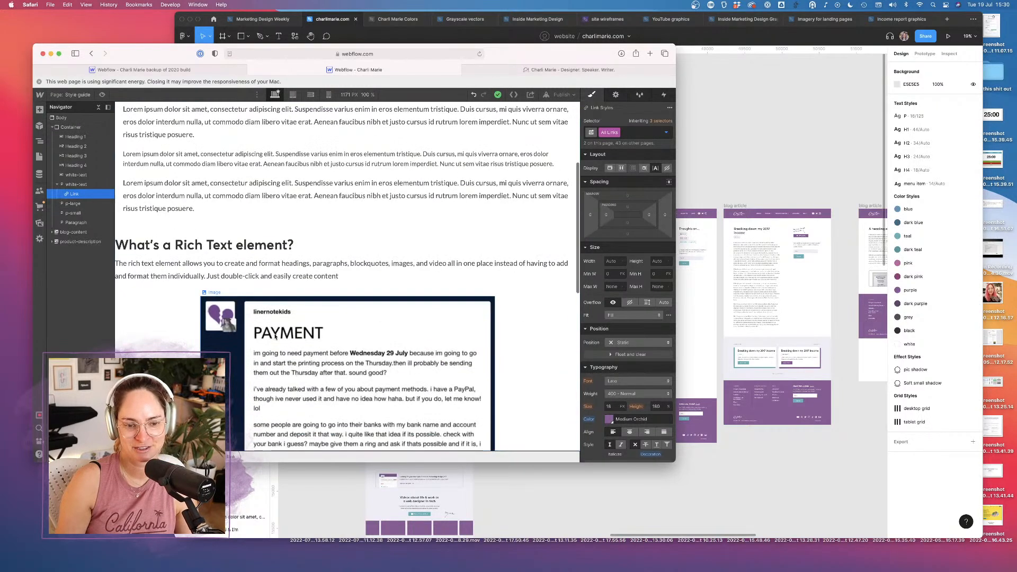
scroll(285, 251, "down", 10)
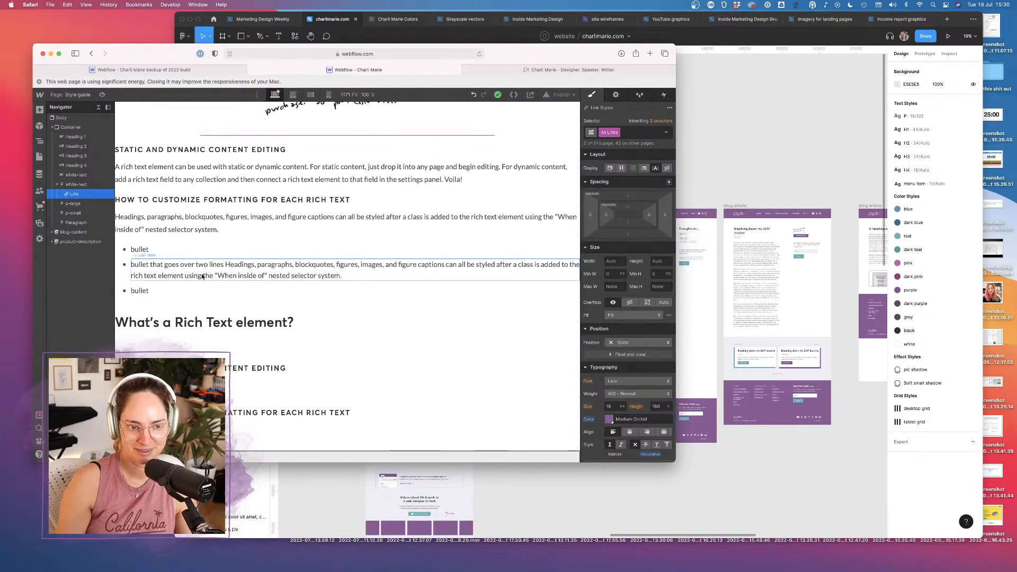
left_click(202, 276)
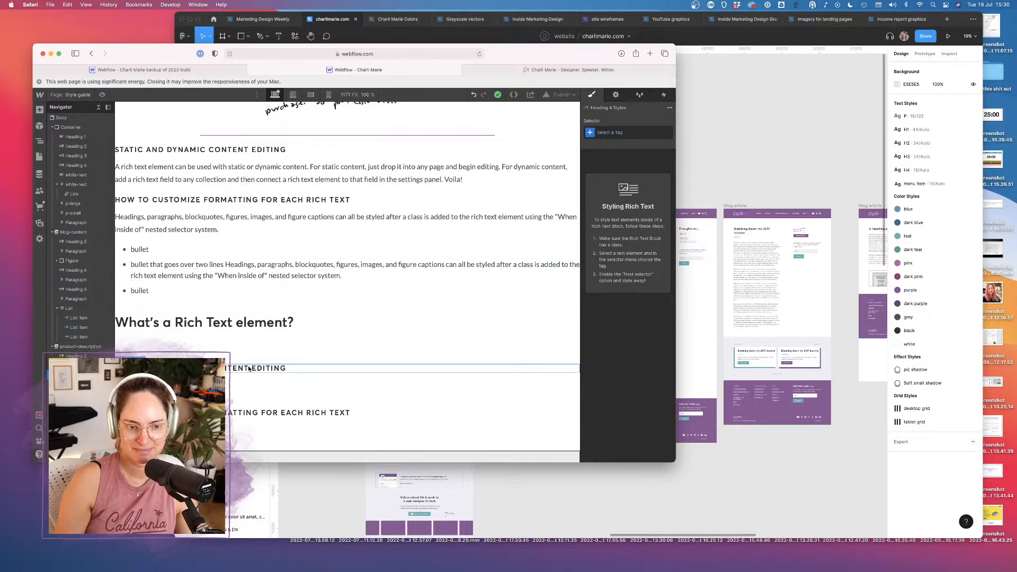
scroll(270, 371, "up", 15)
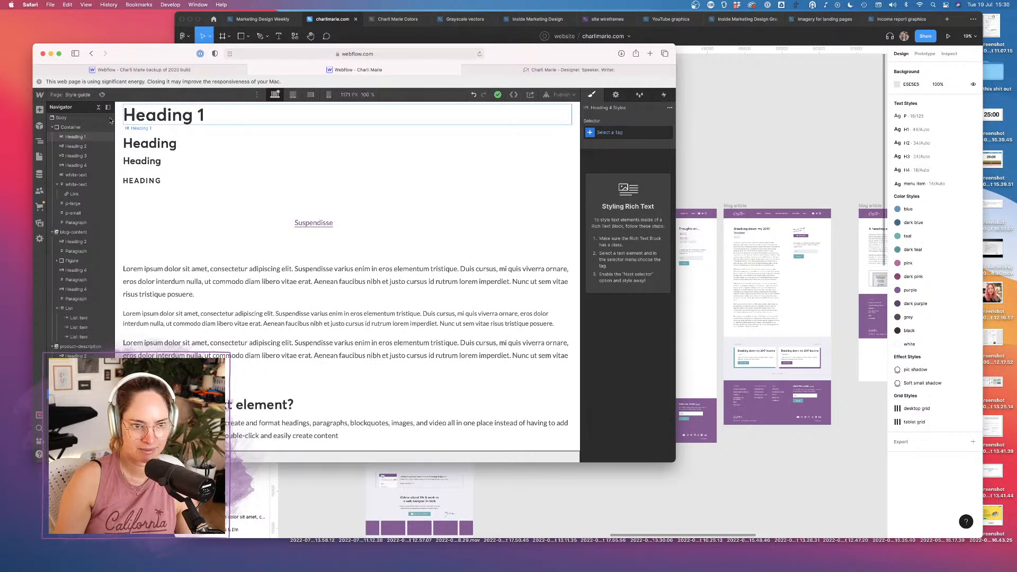
Add a Navbar component inside the style guide's Container
left_click(62, 128)
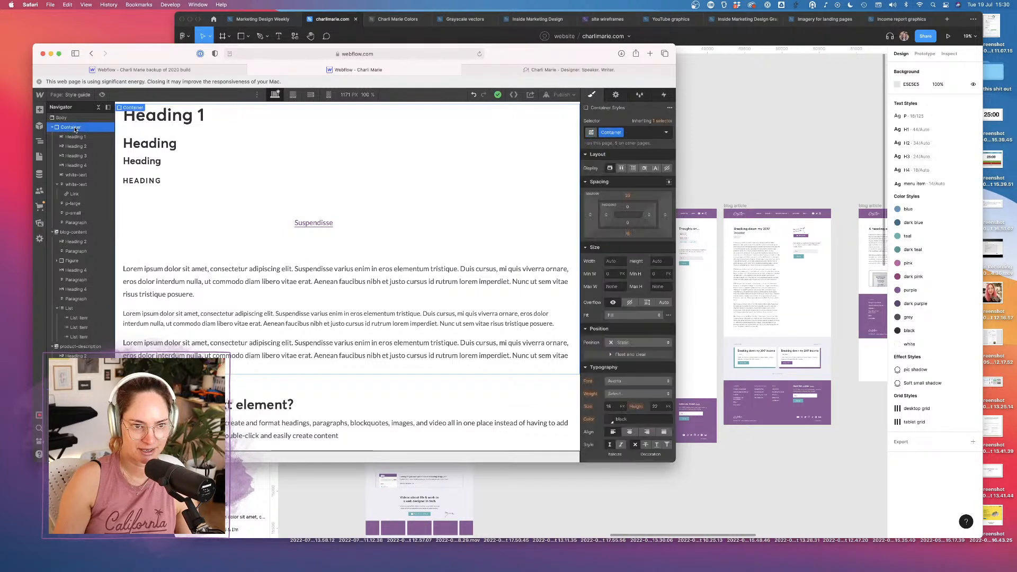
left_click(40, 109)
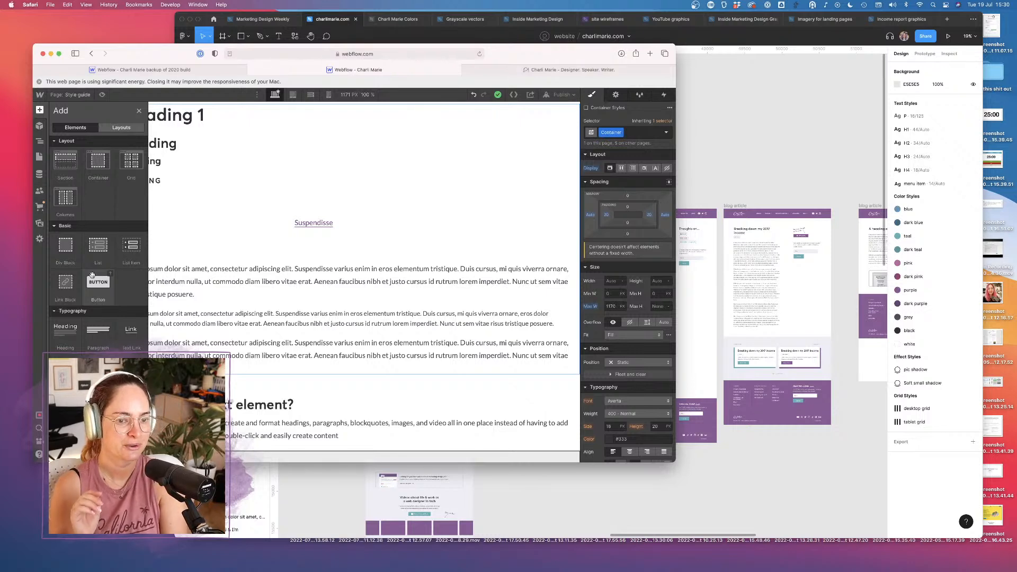
scroll(98, 238, "down", 15)
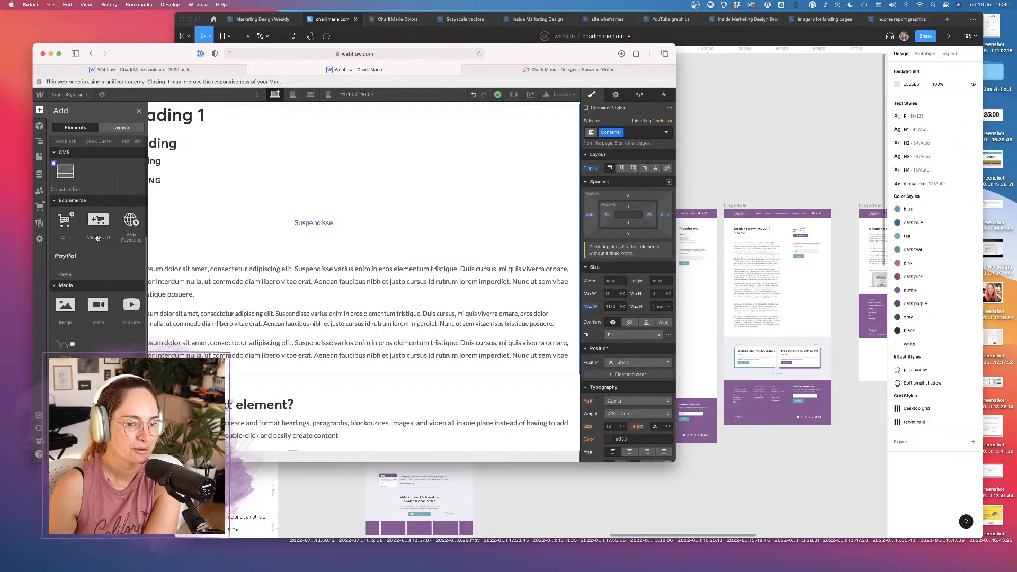
scroll(97, 239, "down", 5)
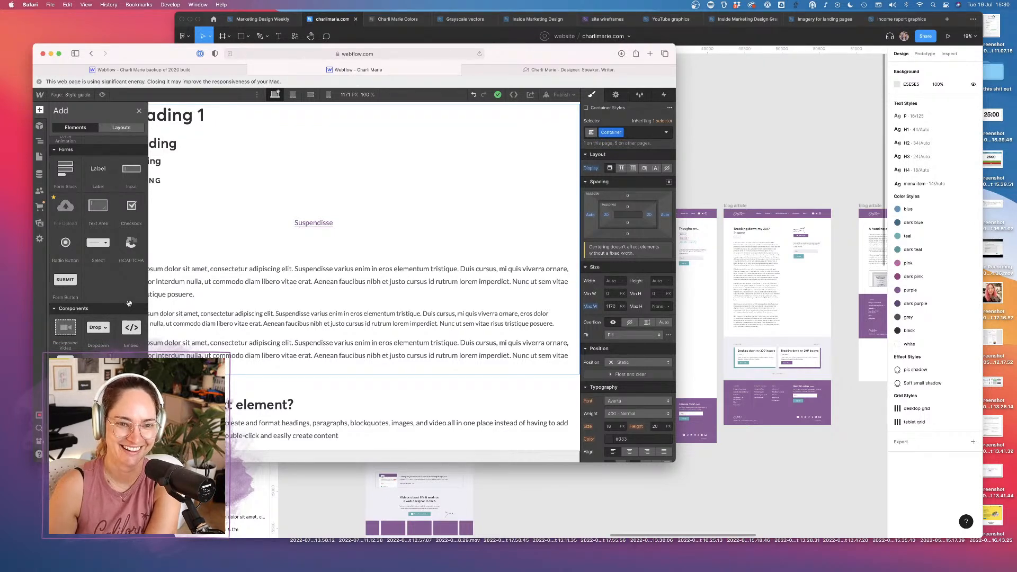
left_click(98, 366)
scroll(355, 385, "down", 3)
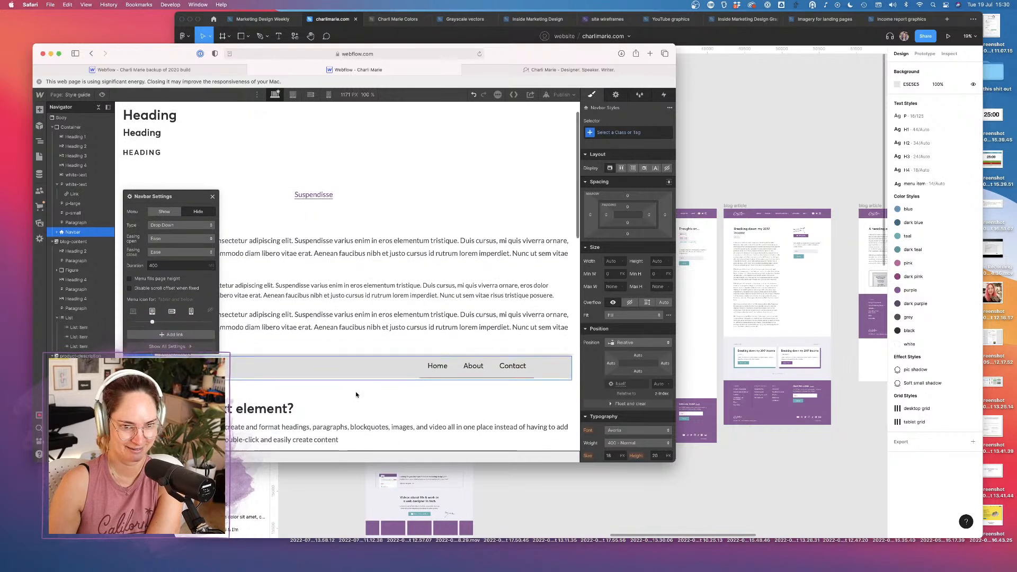
Switch to Figma and examine the navigation bar across the blog and other page frames
left_click(731, 75)
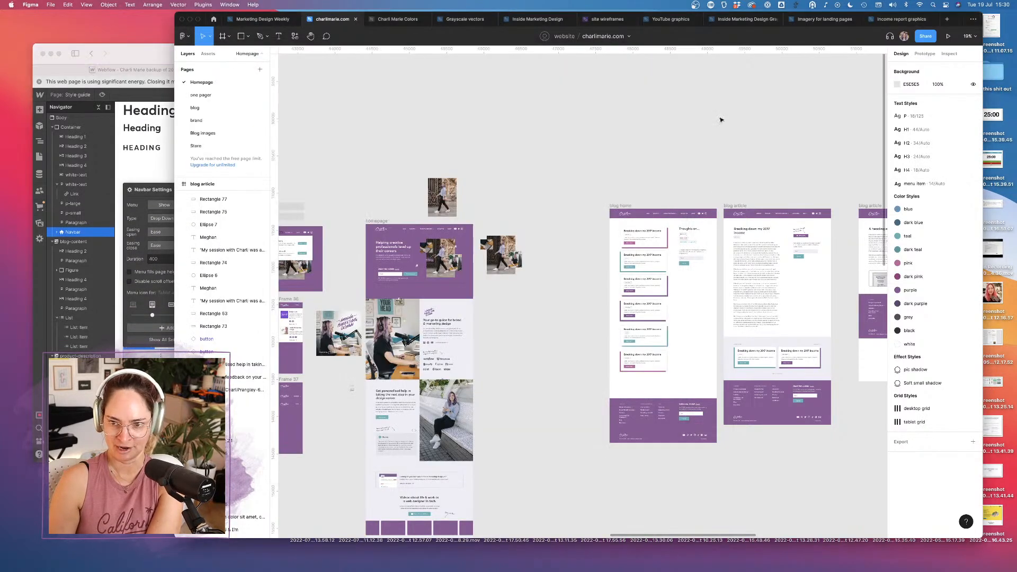
scroll(351, 390, "right", 10)
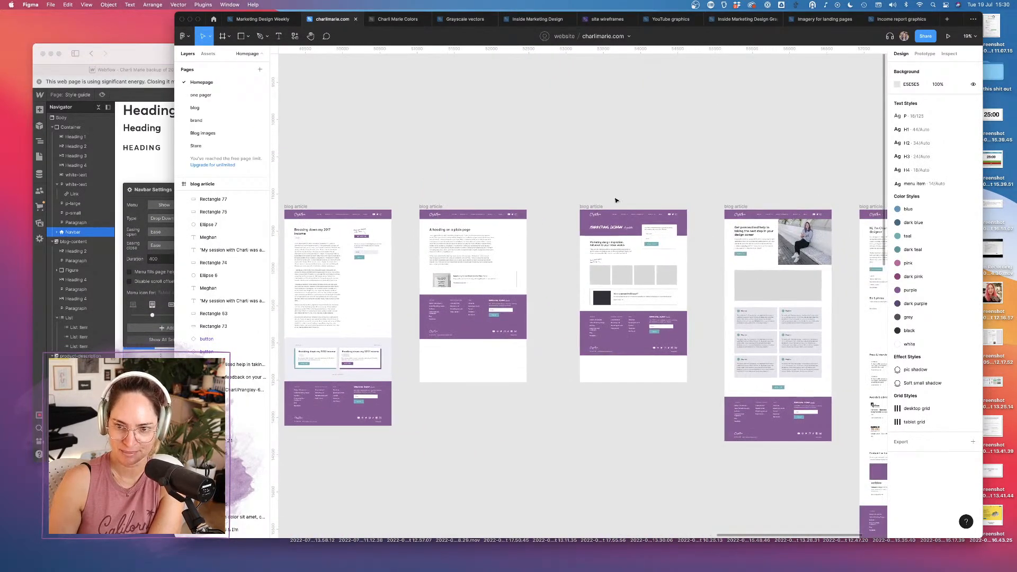
scroll(635, 197, "left", 10)
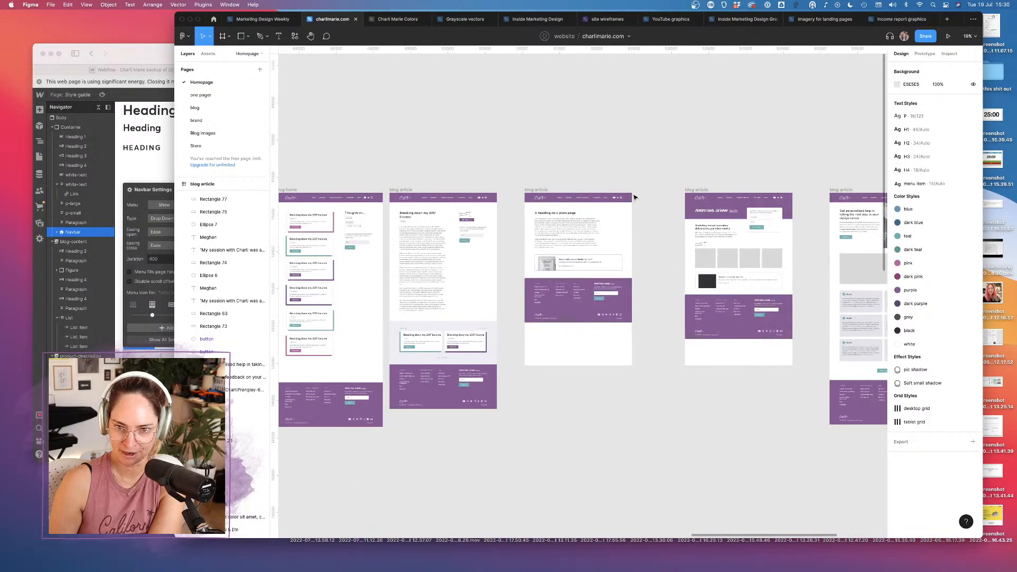
scroll(635, 197, "right", 8)
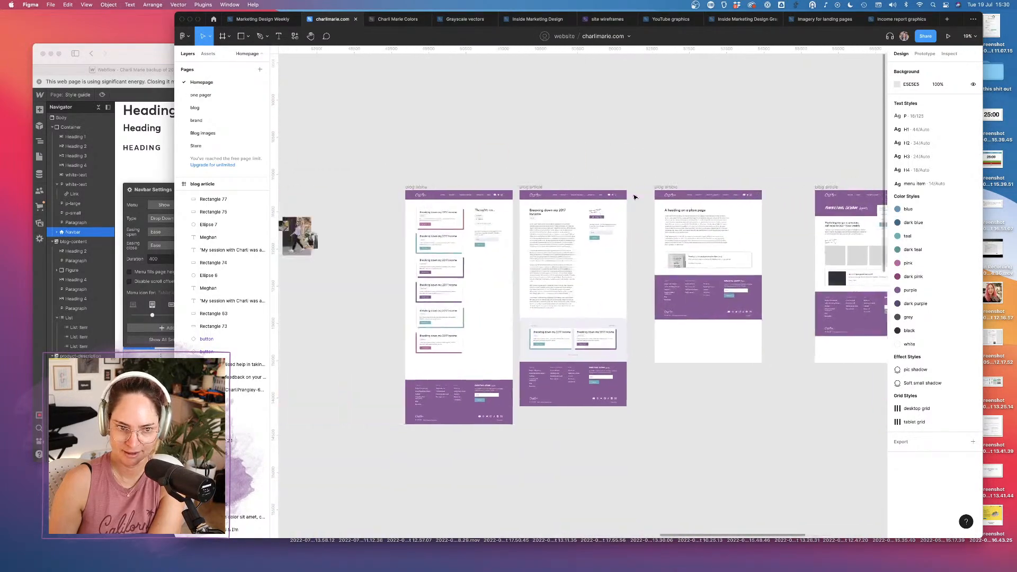
Return to Webflow and move the Navbar out of the Container to the start of the Body
left_click(71, 233)
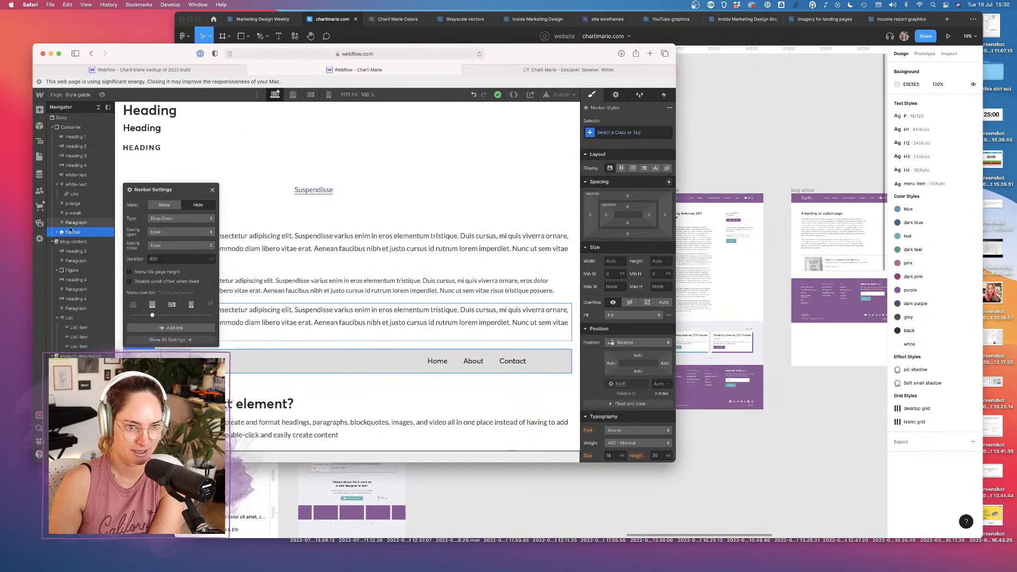
left_click_drag(71, 233, 126, 138)
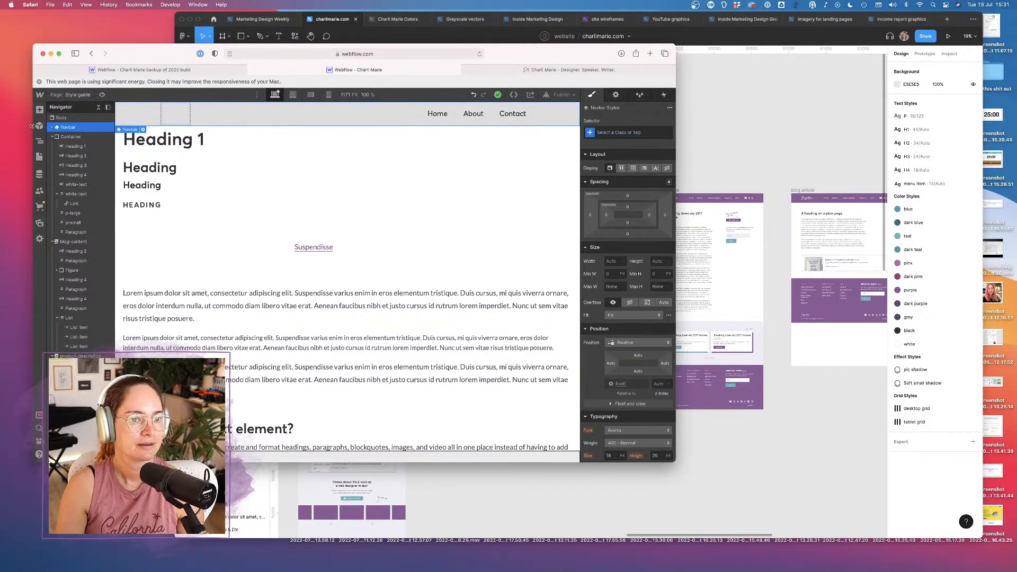
Preview the page at the mobile portrait breakpoint and set the Navbar's menu type to Over Right
left_click(328, 95)
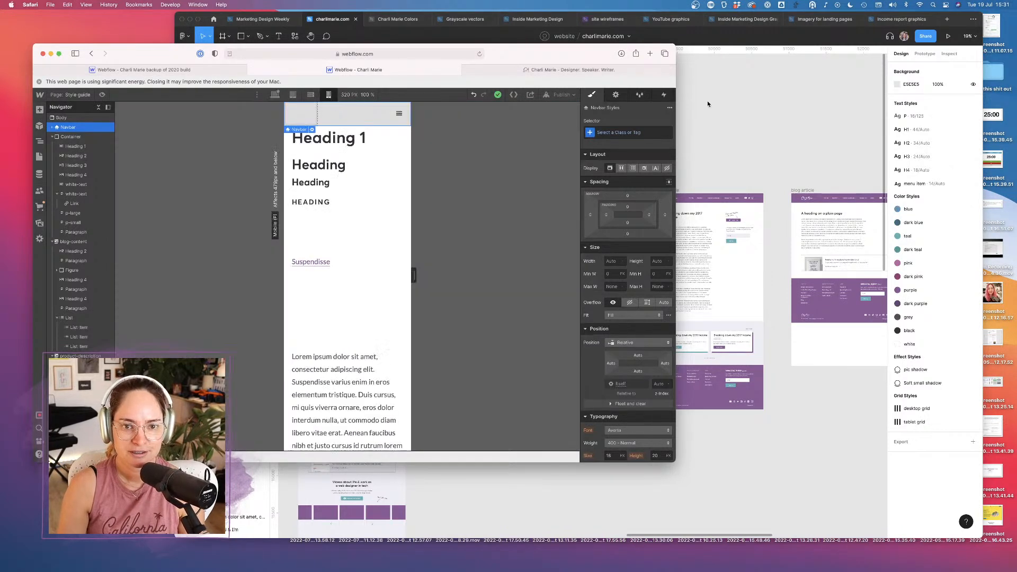
left_click(615, 95)
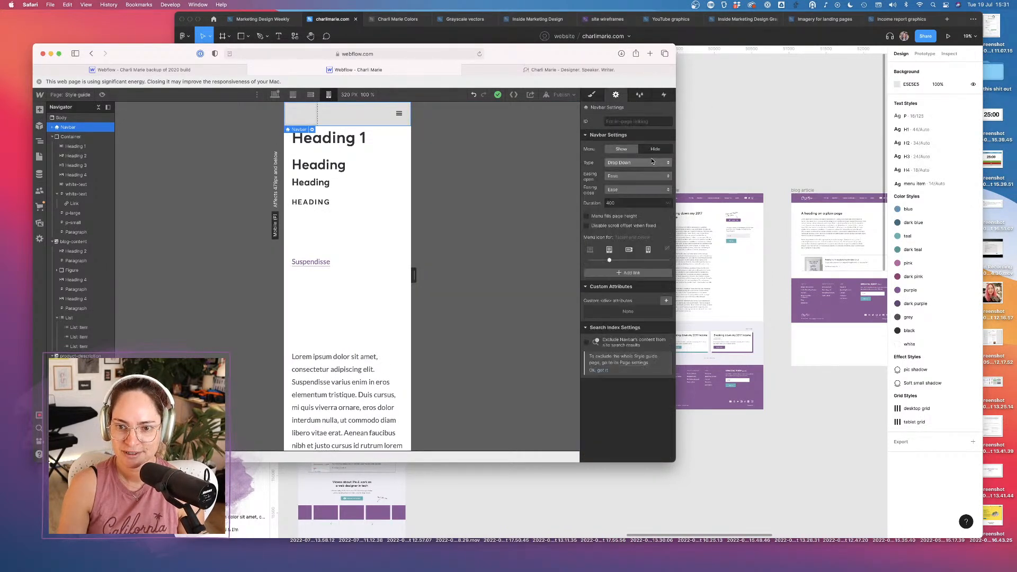
left_click(633, 162)
left_click(626, 177)
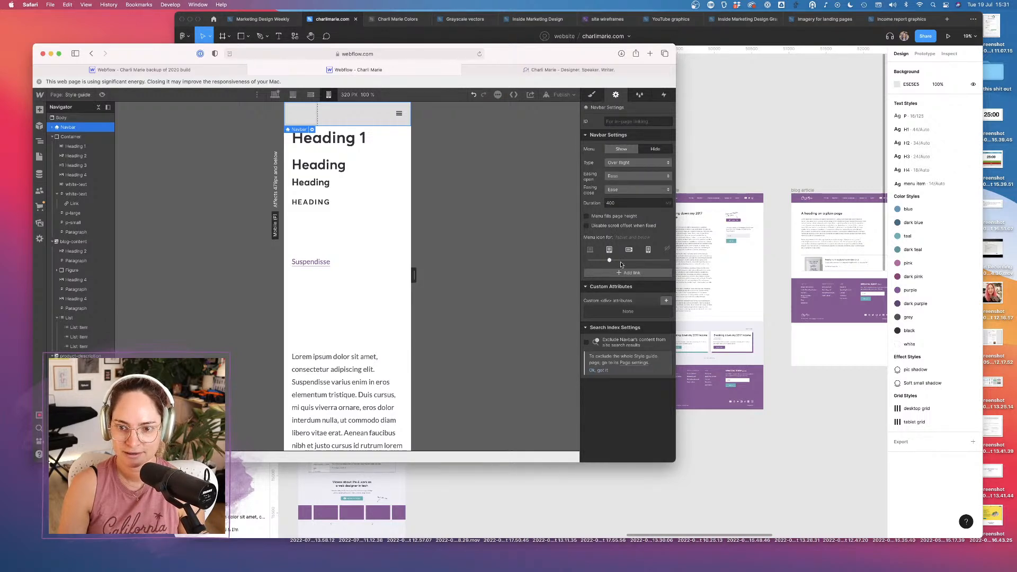
Preview the opened mobile menu in the page preview, return to editing and check the Navbar's menu type options
key("super+shift+p")
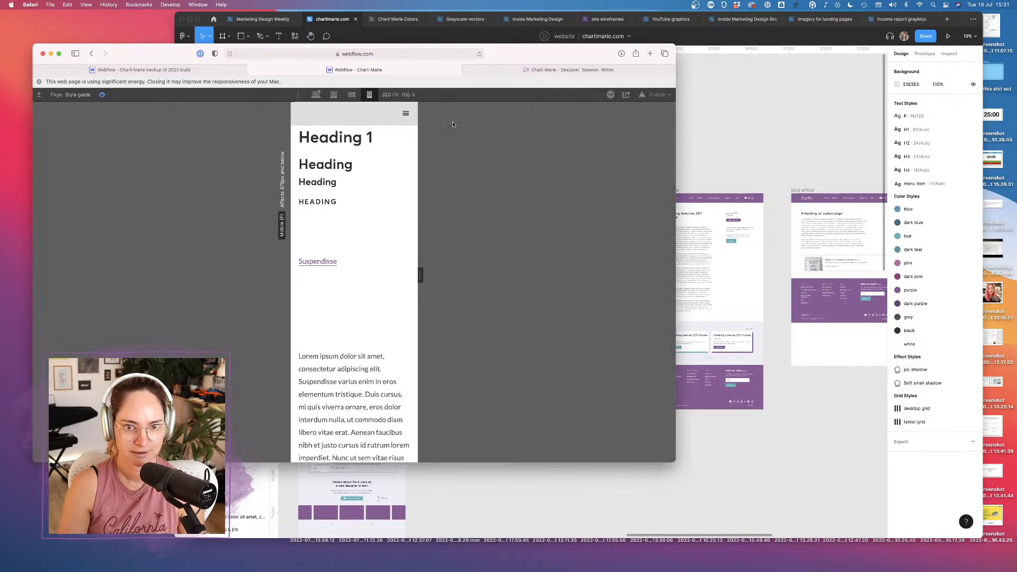
left_click(406, 114)
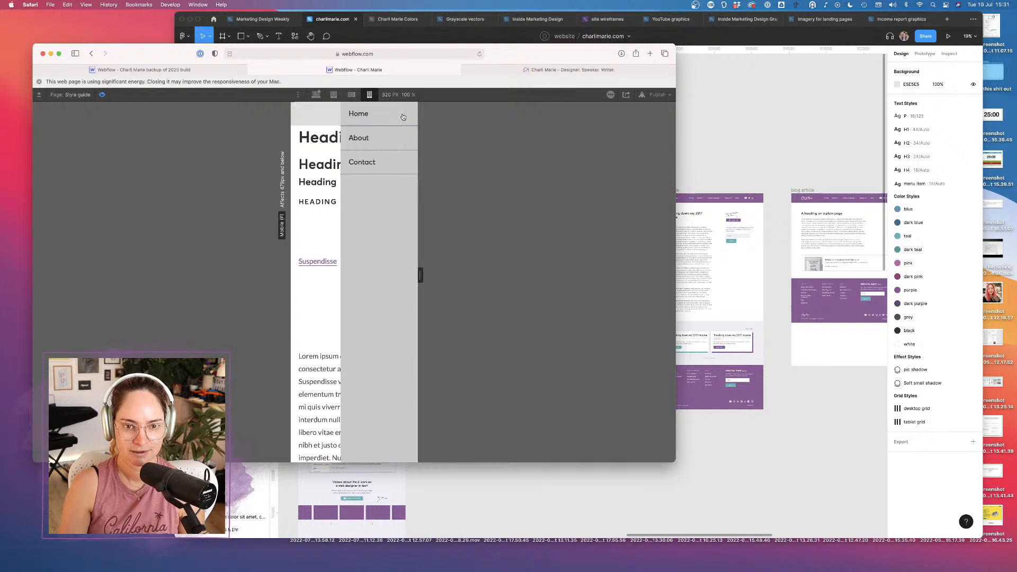
left_click(102, 95)
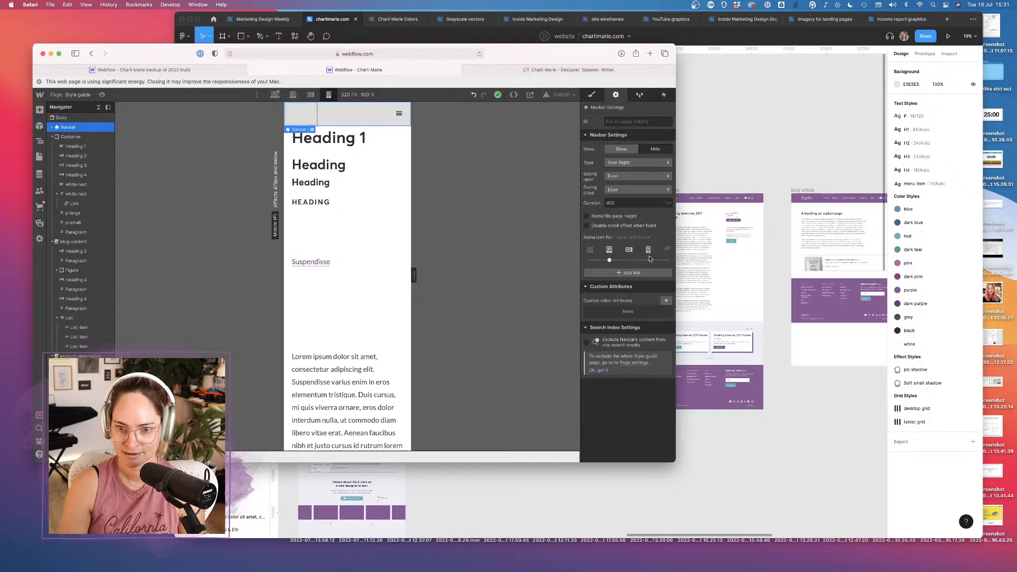
left_click(630, 166)
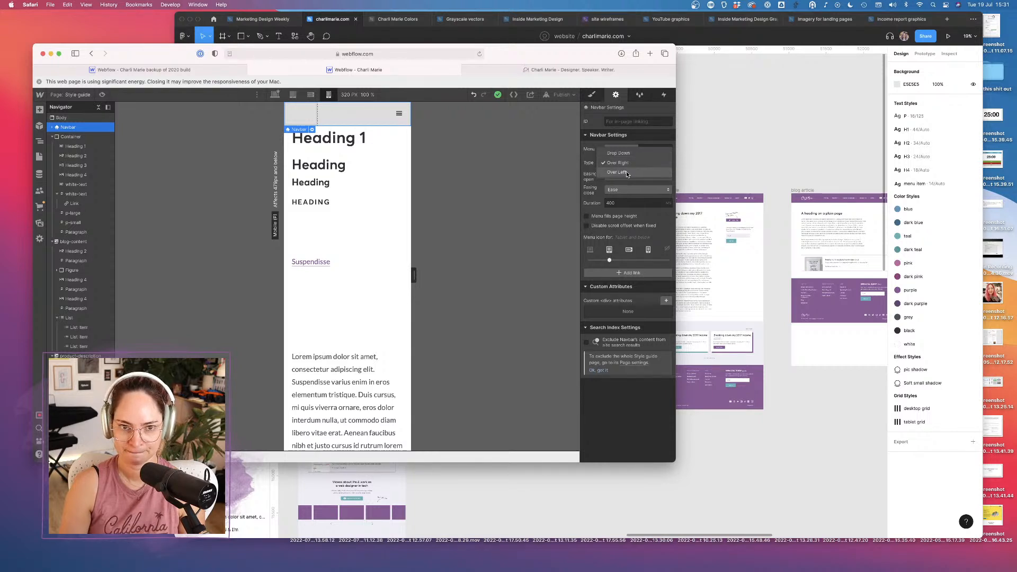
left_click(587, 157)
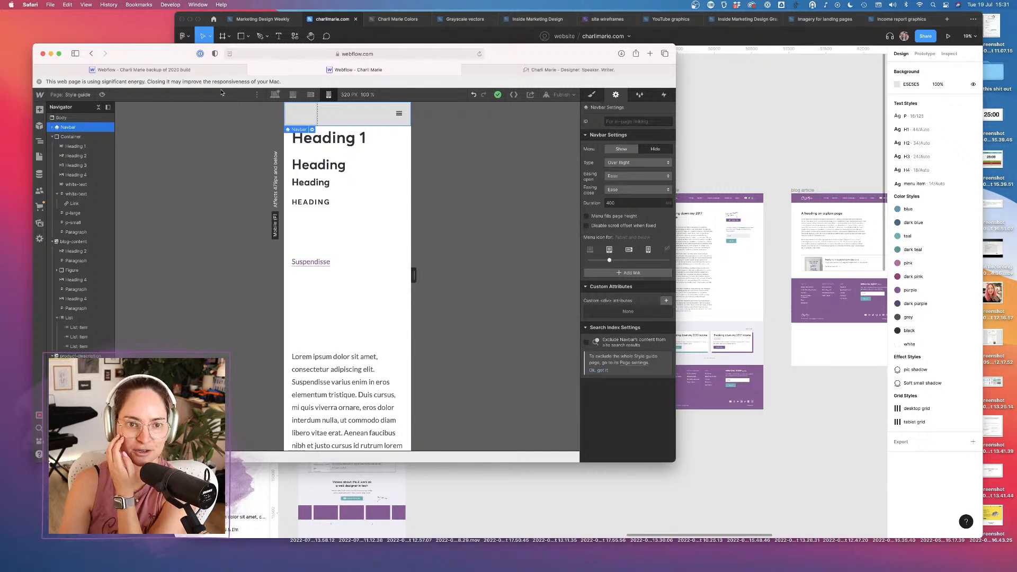
Return to the desktop breakpoint and give the Navbar a new class named navbar
left_click(275, 94)
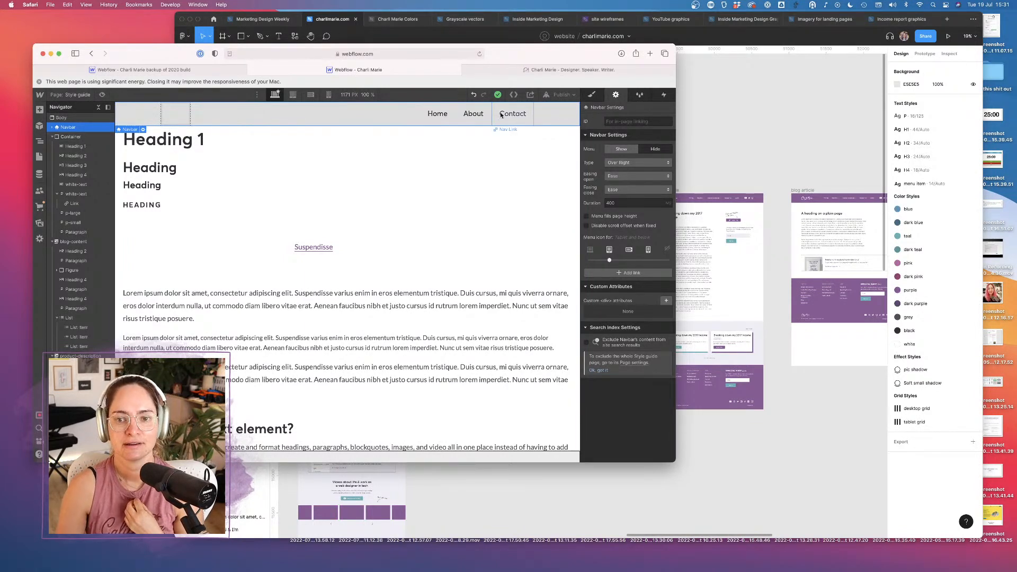
left_click(592, 95)
left_click(612, 132)
type("navbar")
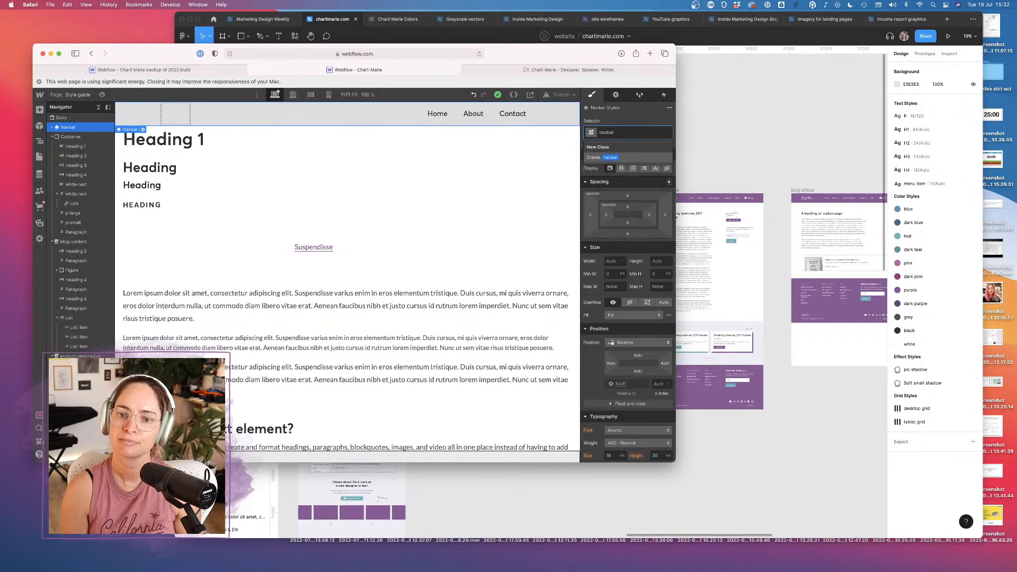
key("Return")
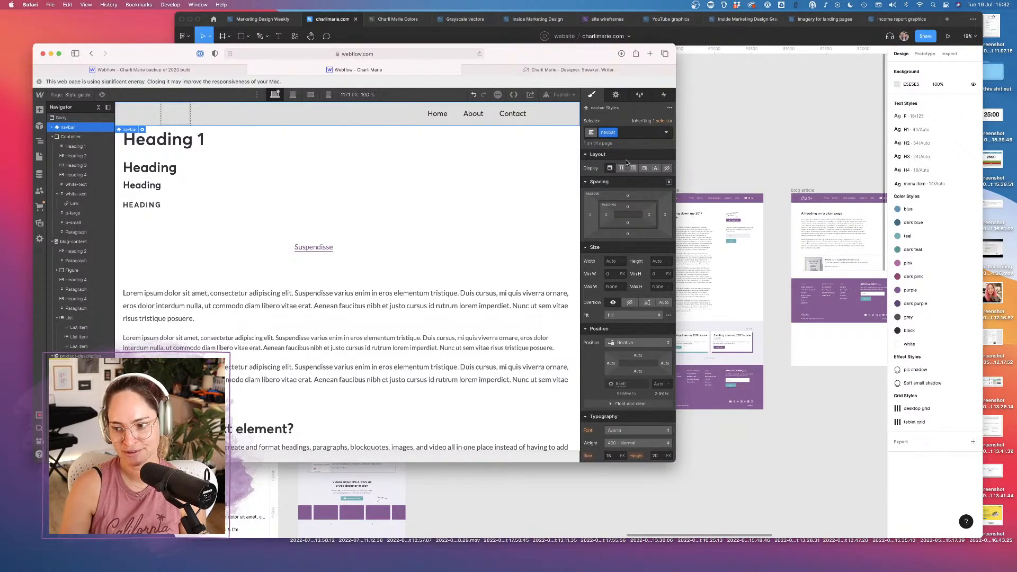
Set the navbar class's background color to the Medium Orchid swatch
scroll(602, 352, "down", 5)
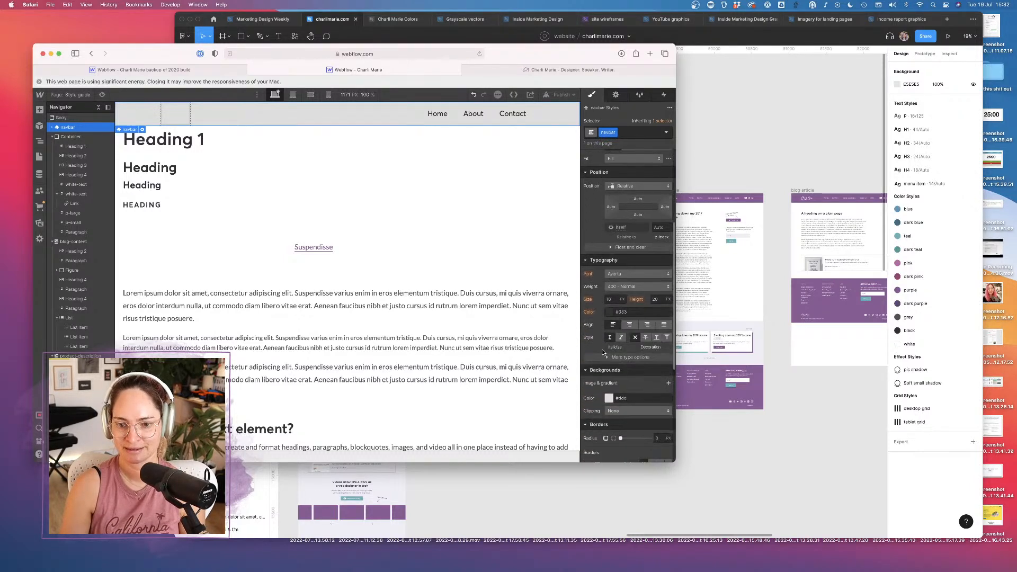
left_click(610, 399)
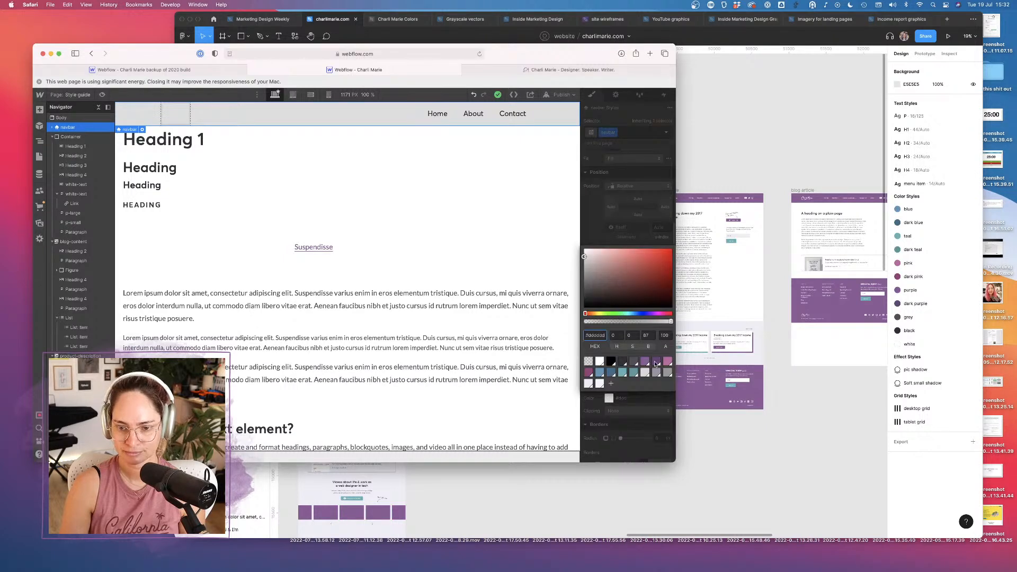
left_click(645, 361)
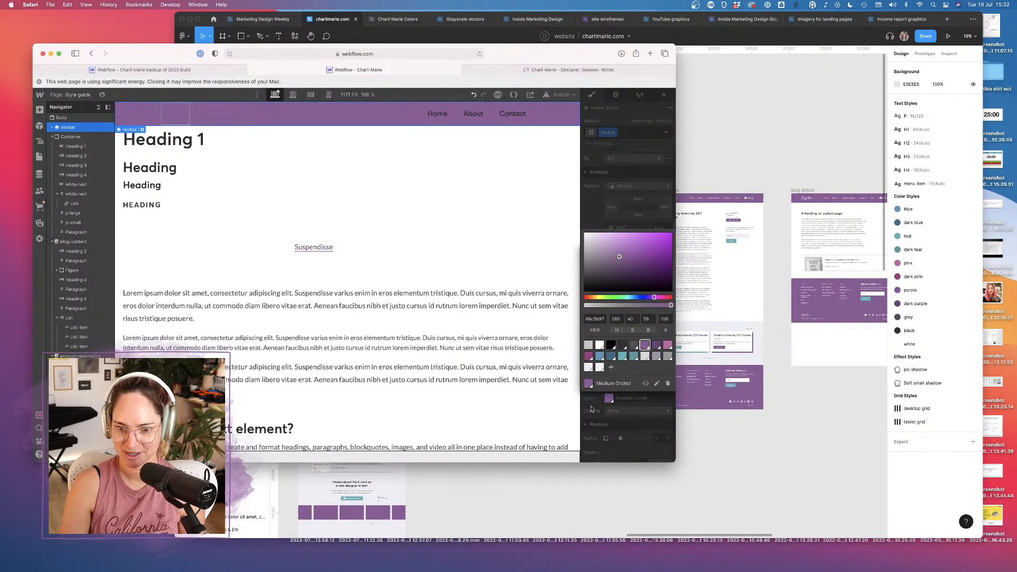
left_click(589, 410)
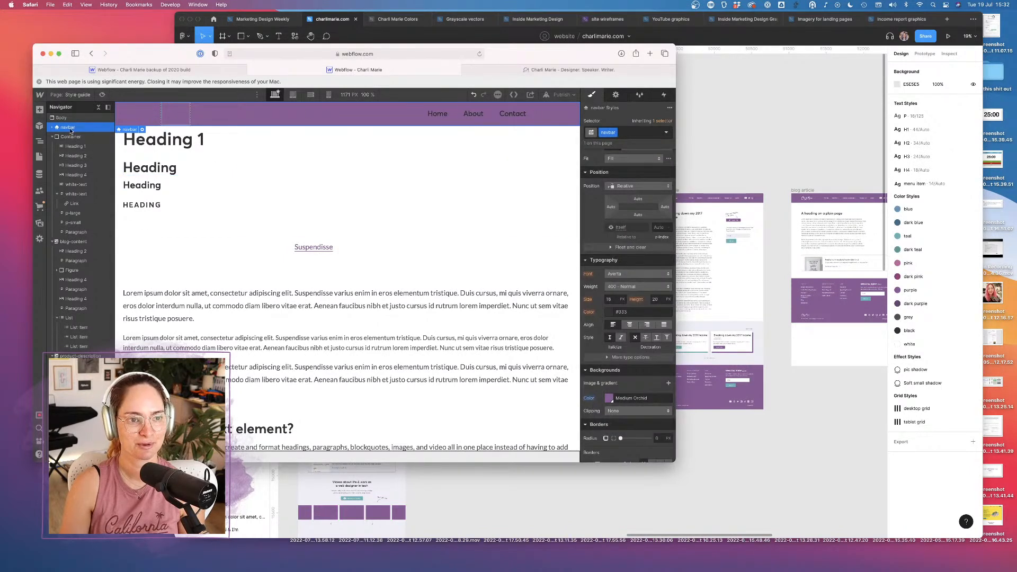
Add an Image element inside the navbar's Brand link
left_click(175, 116)
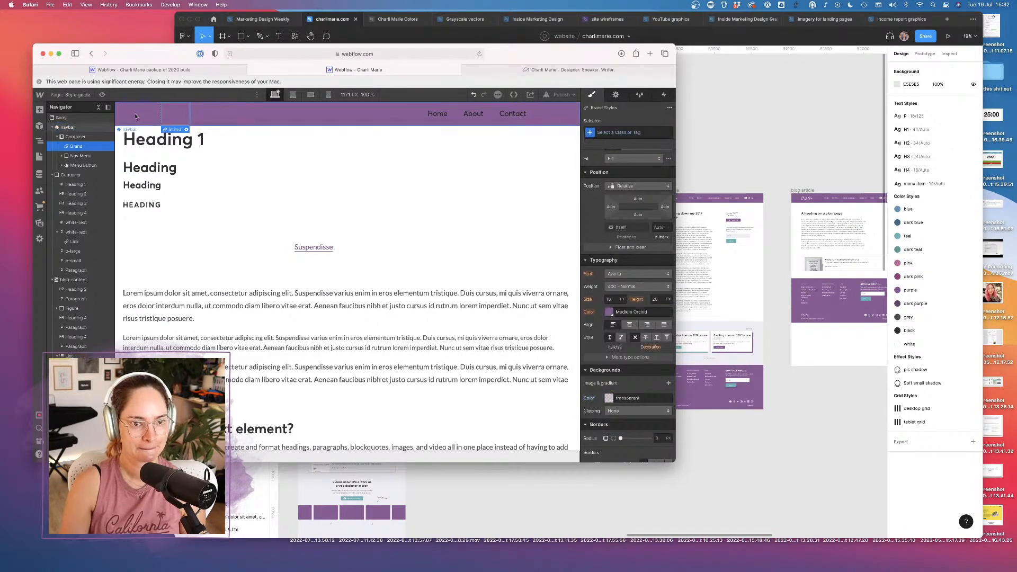
left_click(39, 109)
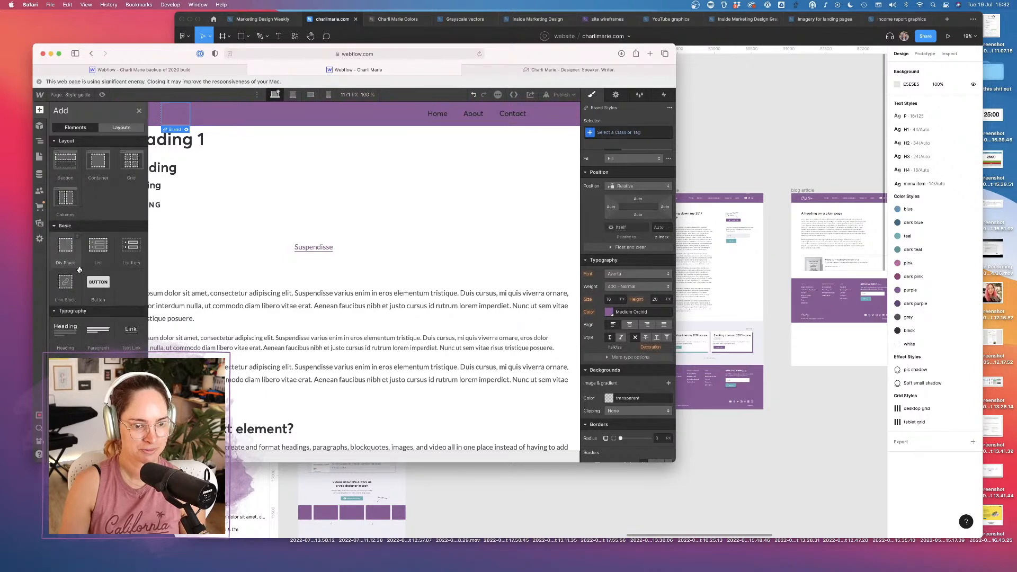
scroll(98, 289, "down", 3)
scroll(89, 335, "down", 10)
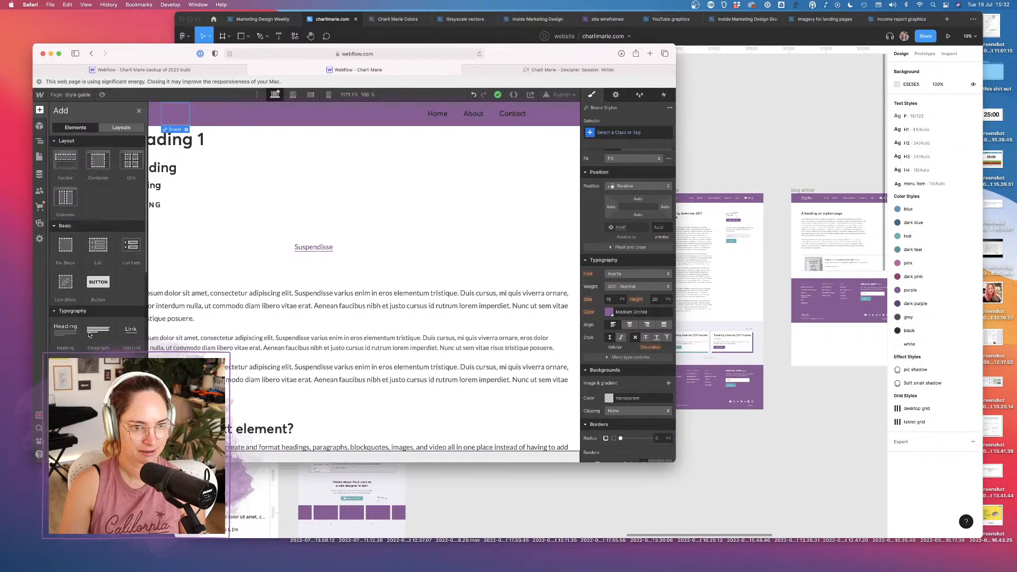
scroll(79, 276, "down", 1)
left_click(63, 219)
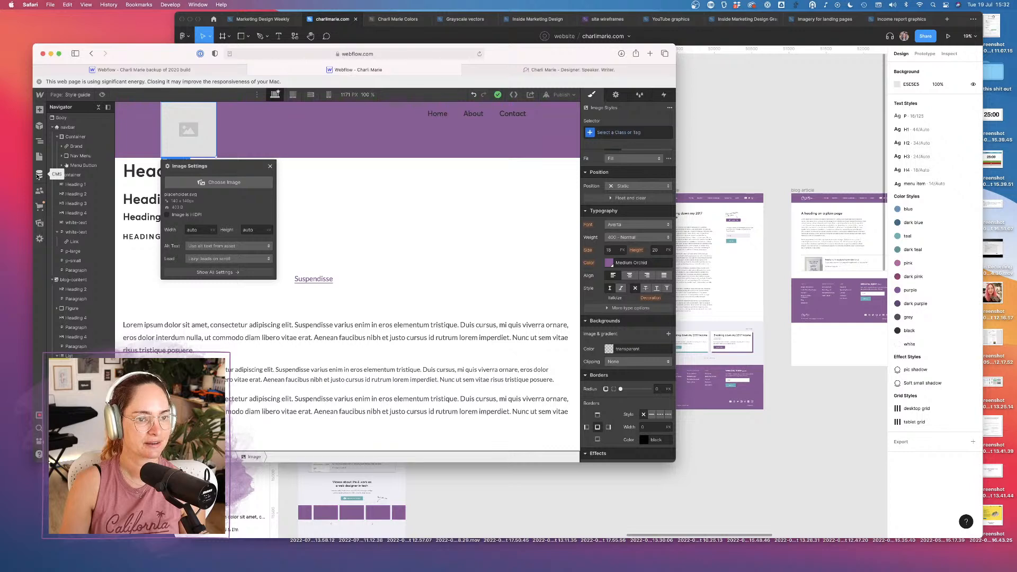
Browse the site's image assets and use white-logo.svg as the Brand image
left_click(218, 184)
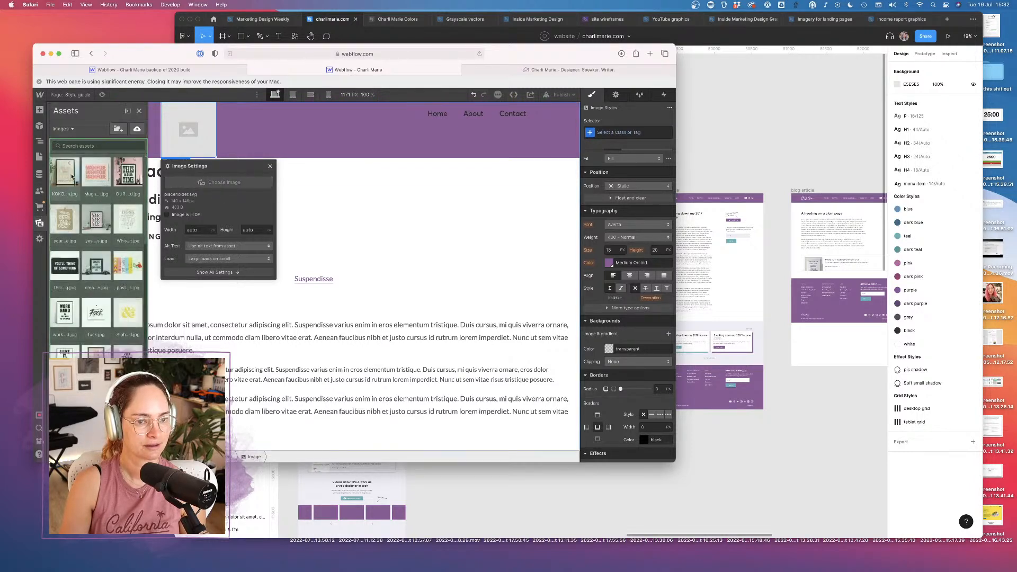
scroll(96, 314, "down", 5)
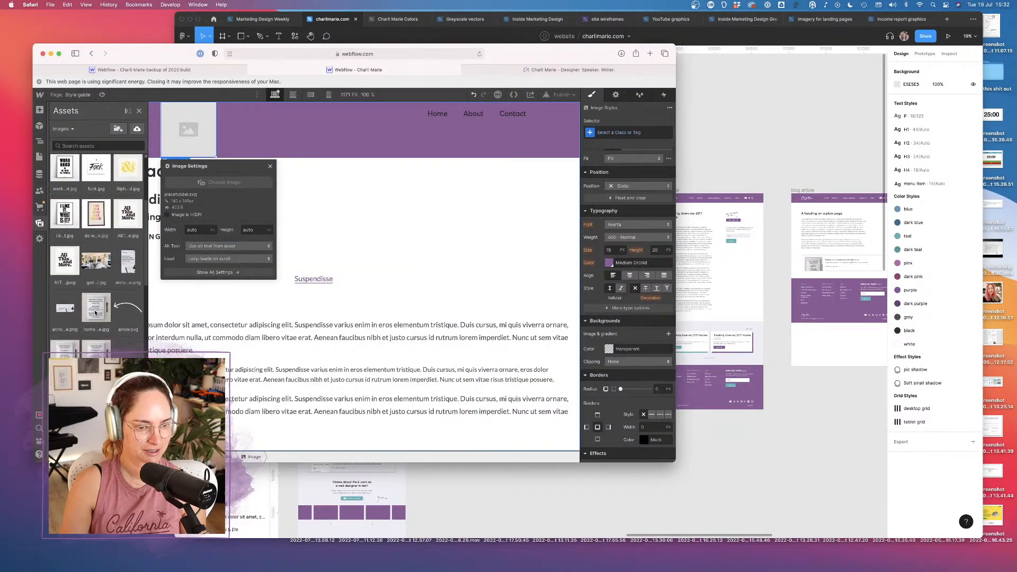
scroll(88, 248, "down", 3)
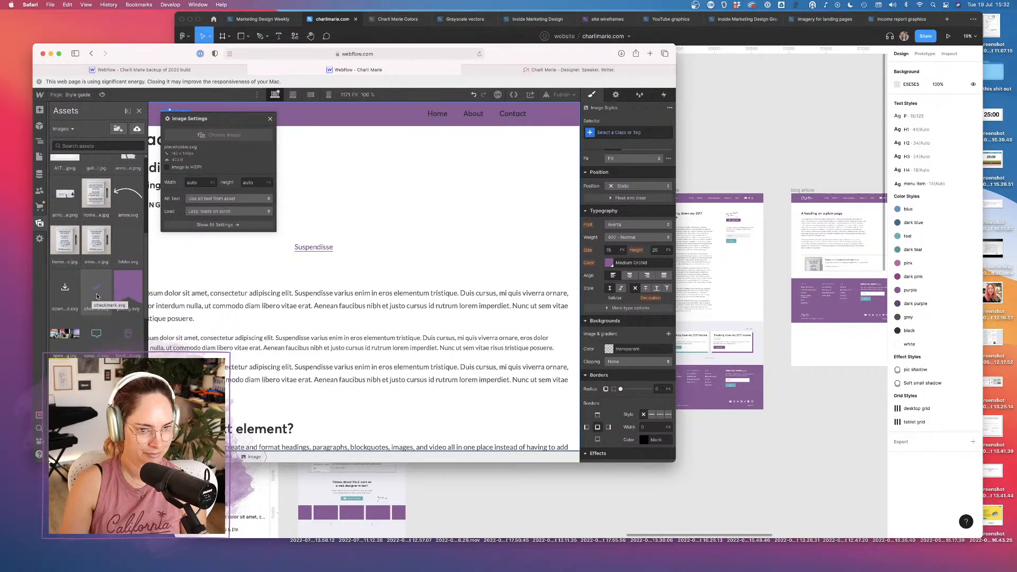
left_click(97, 237)
scroll(99, 234, "up", 5)
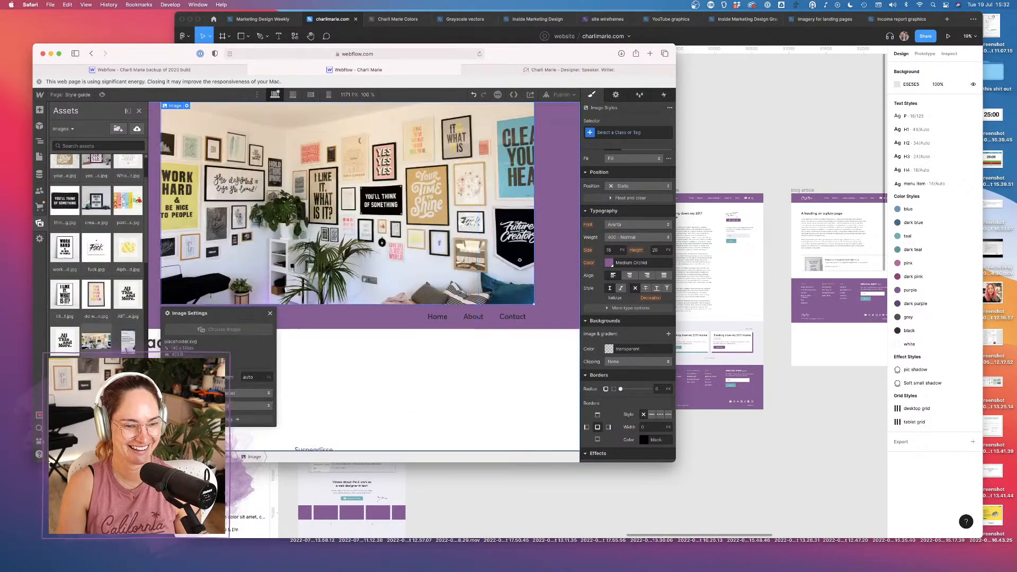
scroll(95, 302, "down", 5)
scroll(98, 238, "down", 3)
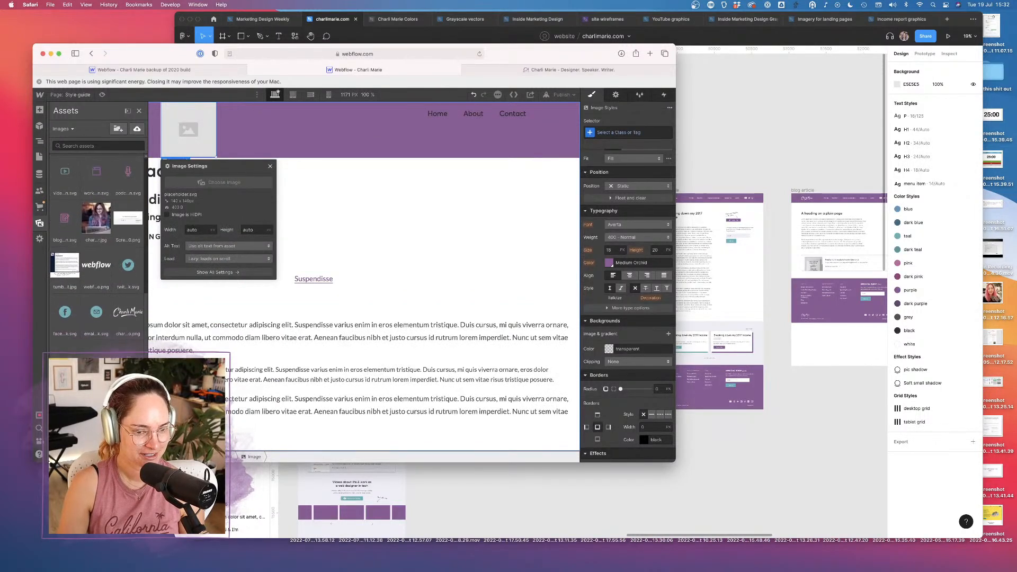
scroll(96, 356, "down", 4)
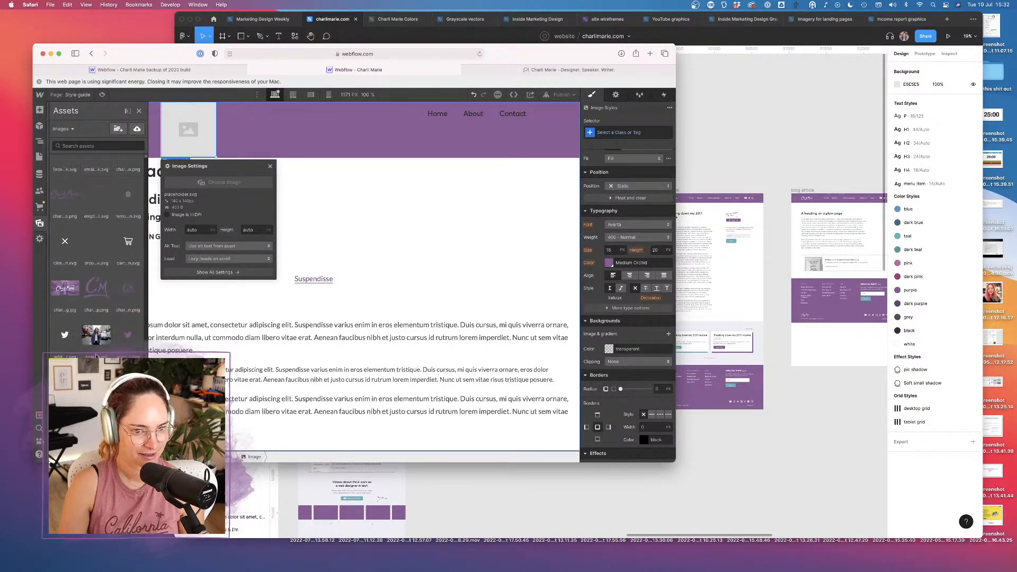
scroll(96, 356, "down", 2)
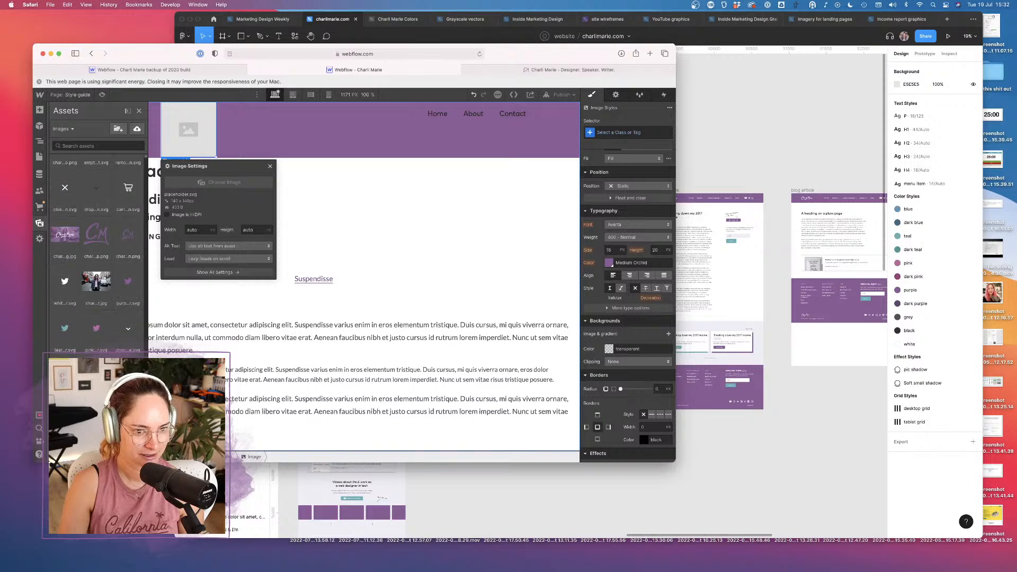
left_click(96, 375)
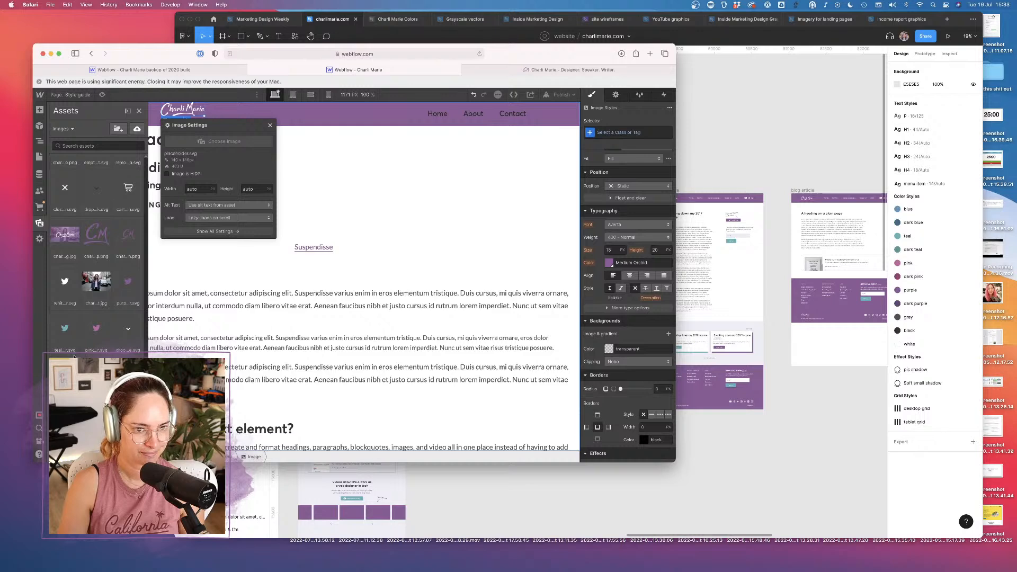
scroll(76, 346, "up", 3)
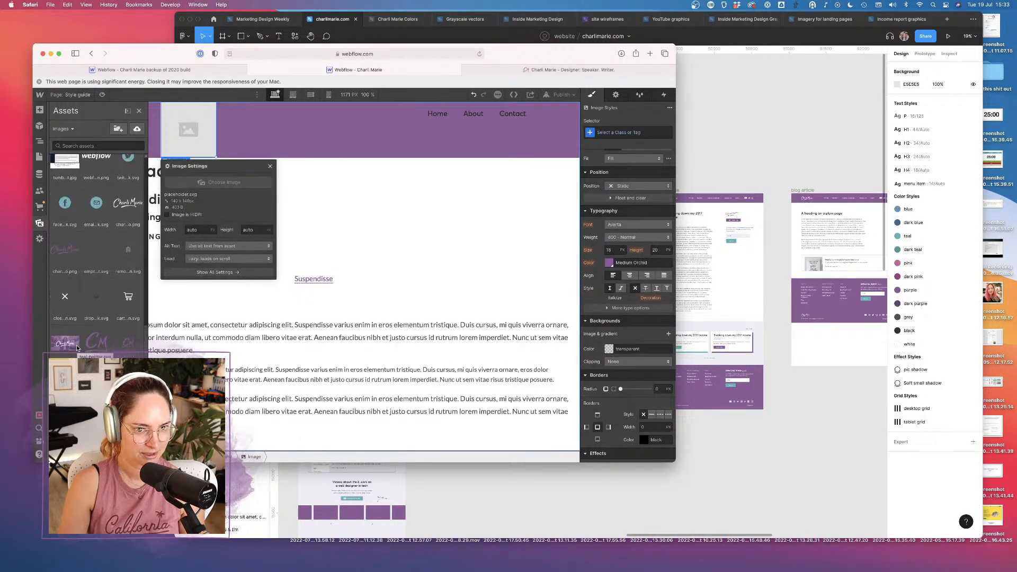
scroll(76, 344, "down", 3)
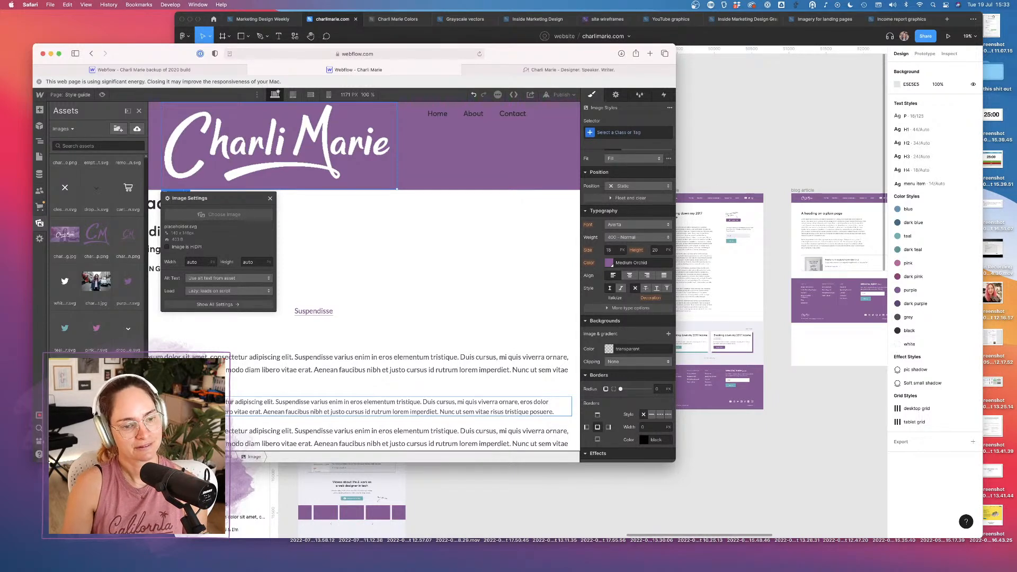
left_click(96, 376)
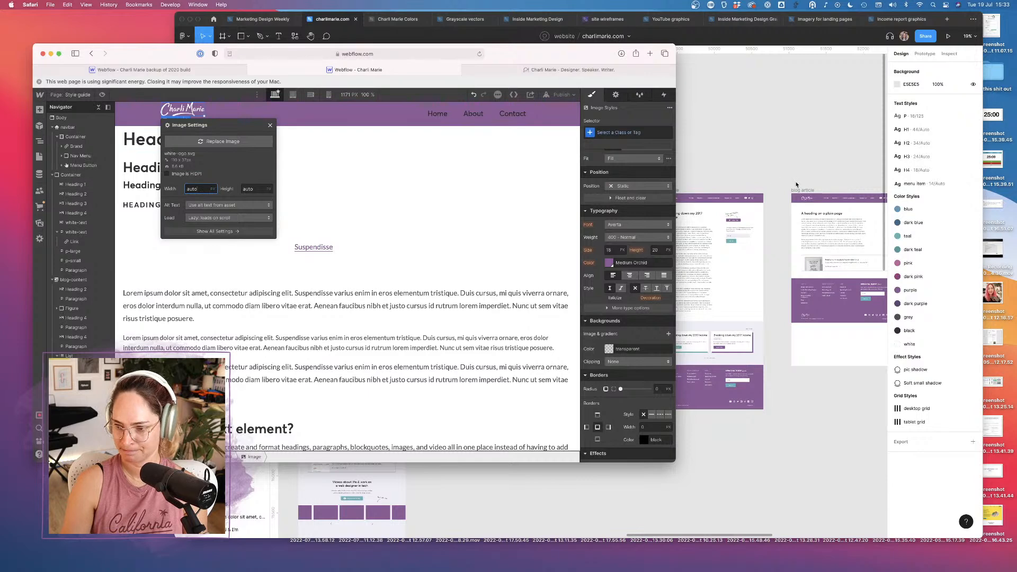
Check the logo's size in the Figma homepage frame, then set the Webflow logo image's height to 50 px
left_click(849, 148)
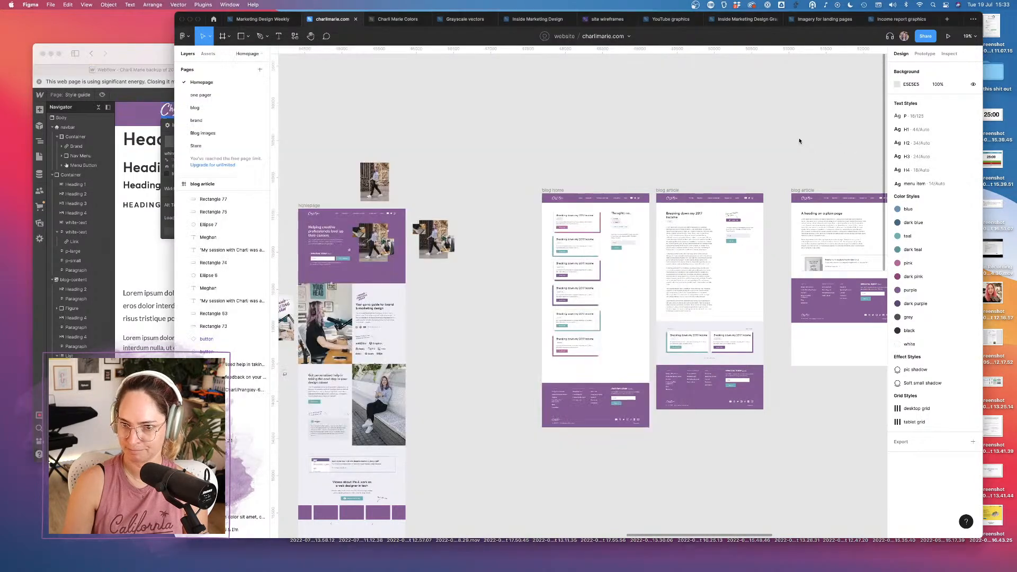
left_click(313, 216)
scroll(314, 216, "up", 10)
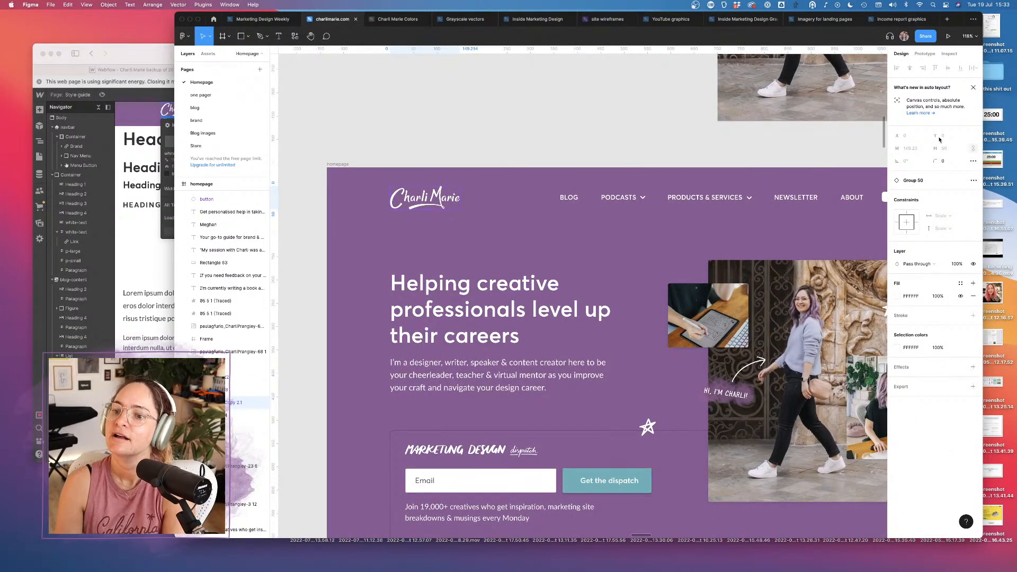
left_click(164, 129)
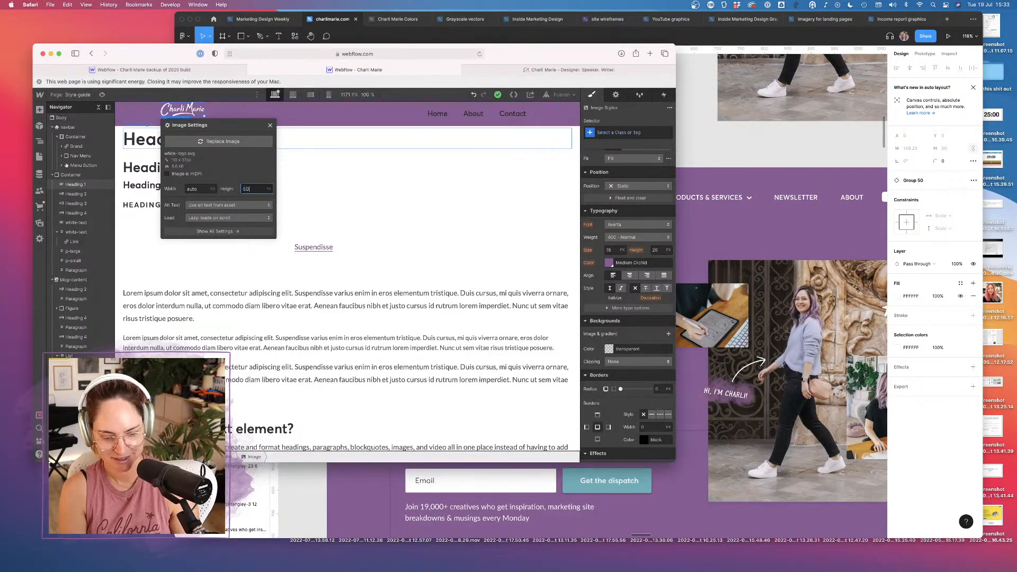
key("Return")
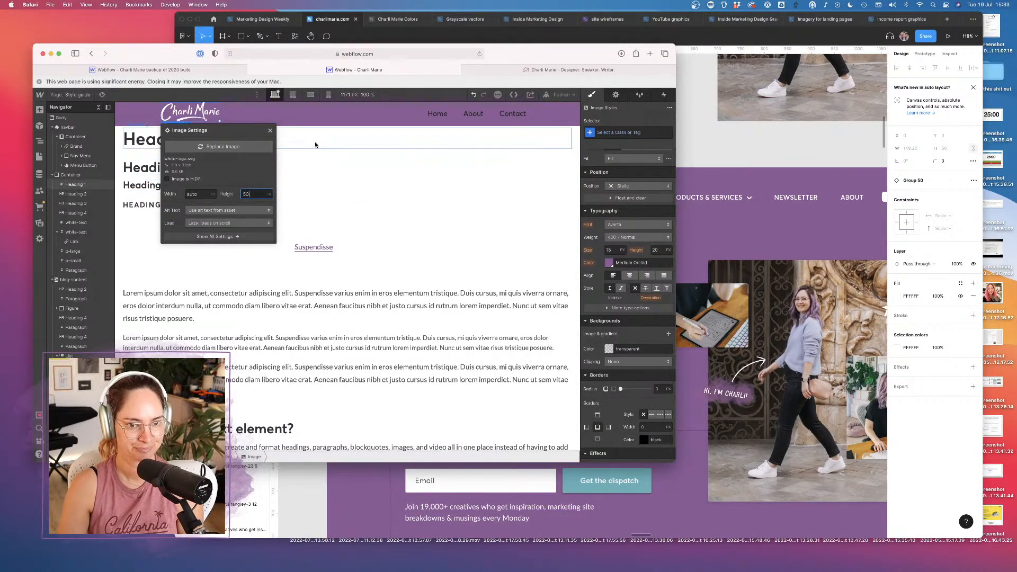
left_click(329, 105)
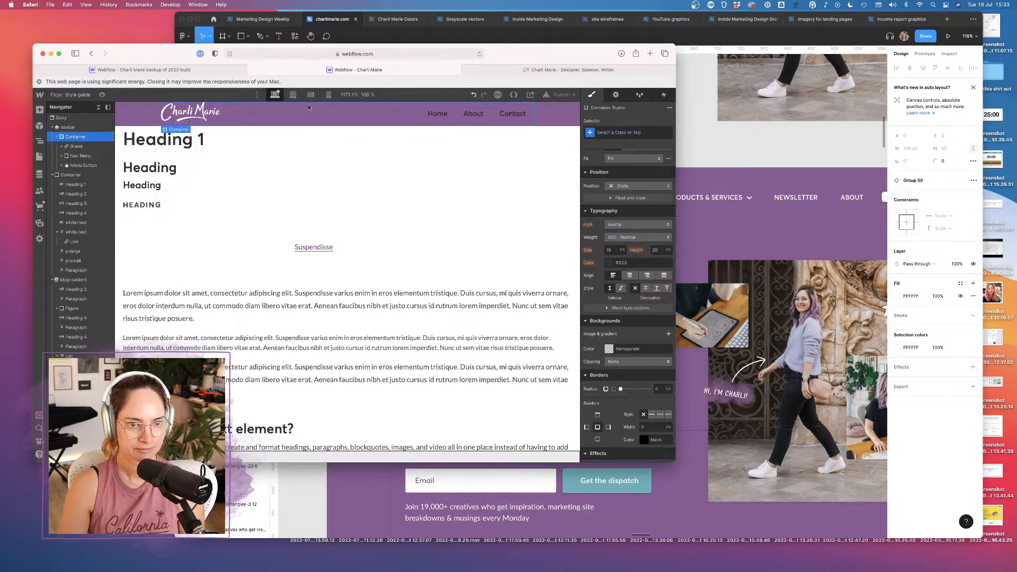
Go through the navbar's child elements, expand the Nav Menu structure and select its Home link
left_click(203, 118)
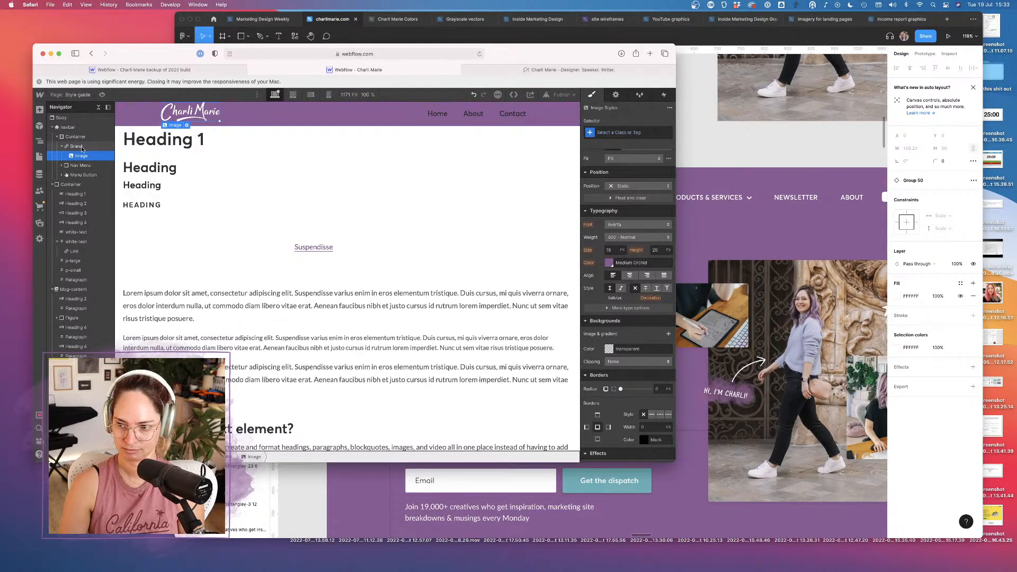
left_click(82, 146)
left_click(82, 166)
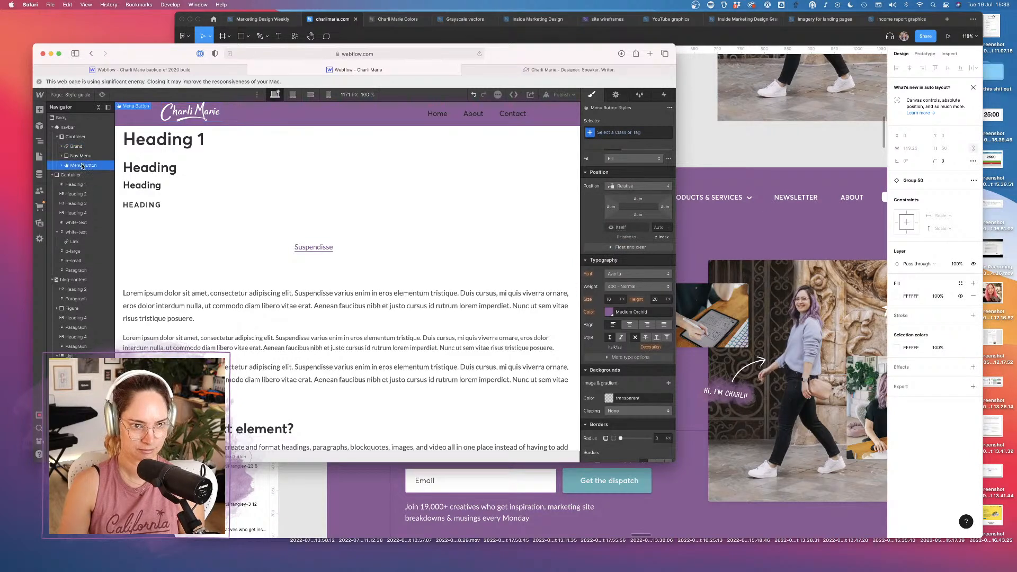
left_click(70, 157)
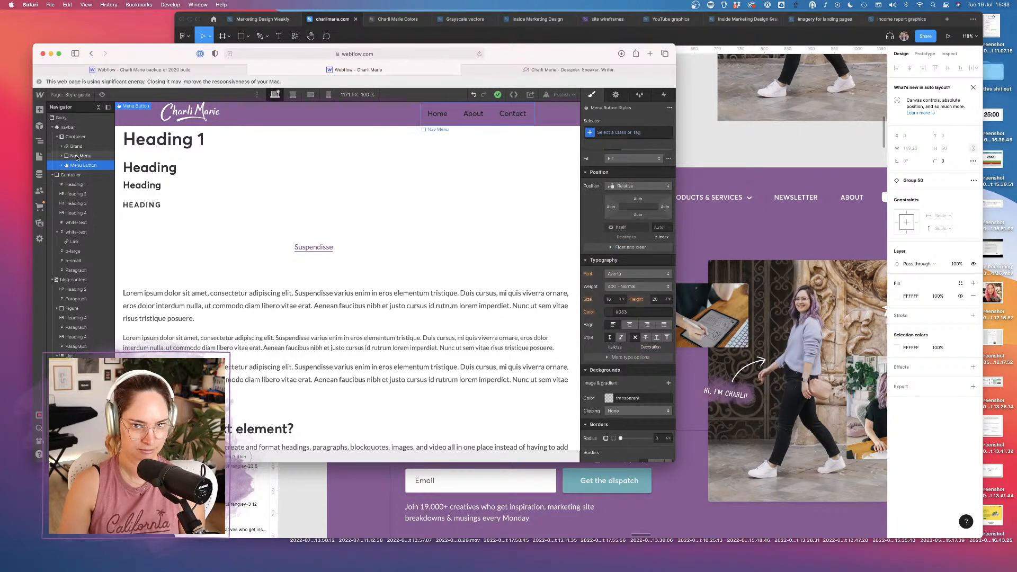
left_click(62, 156)
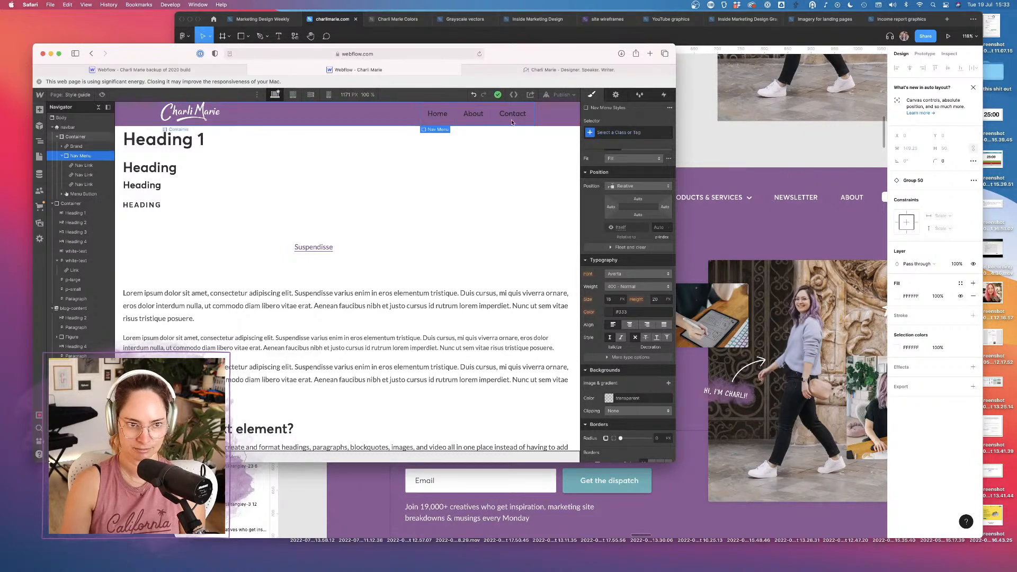
left_click(436, 119)
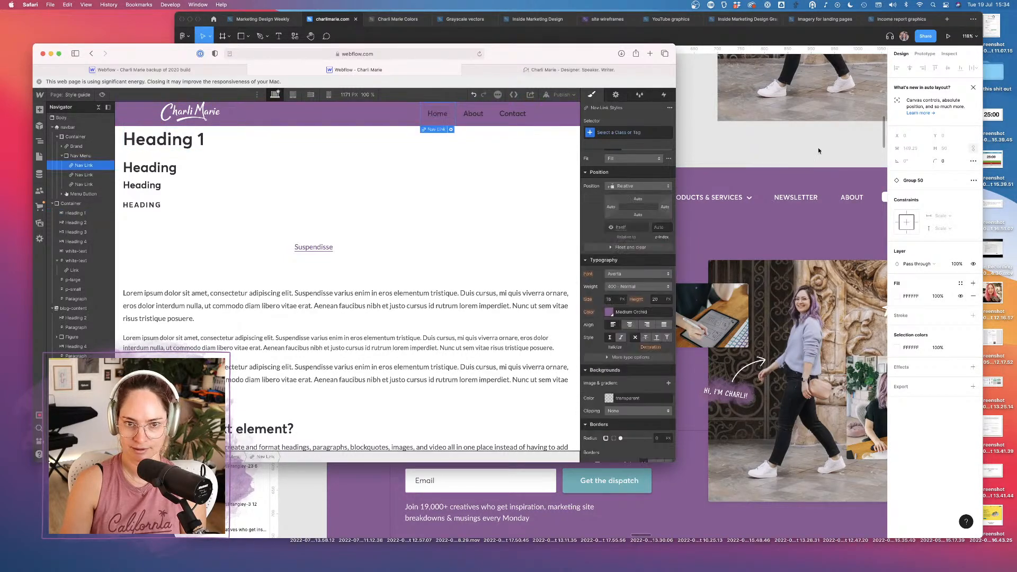
Switch to Figma and examine the navigation links and Podcasts dropdown in the menu designs
left_click(754, 152)
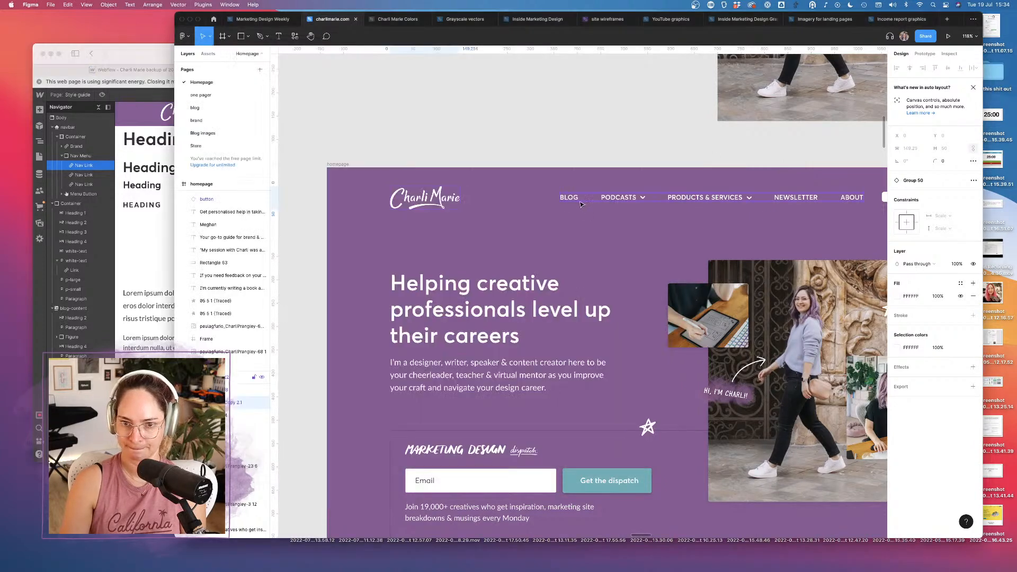
key("shift+1")
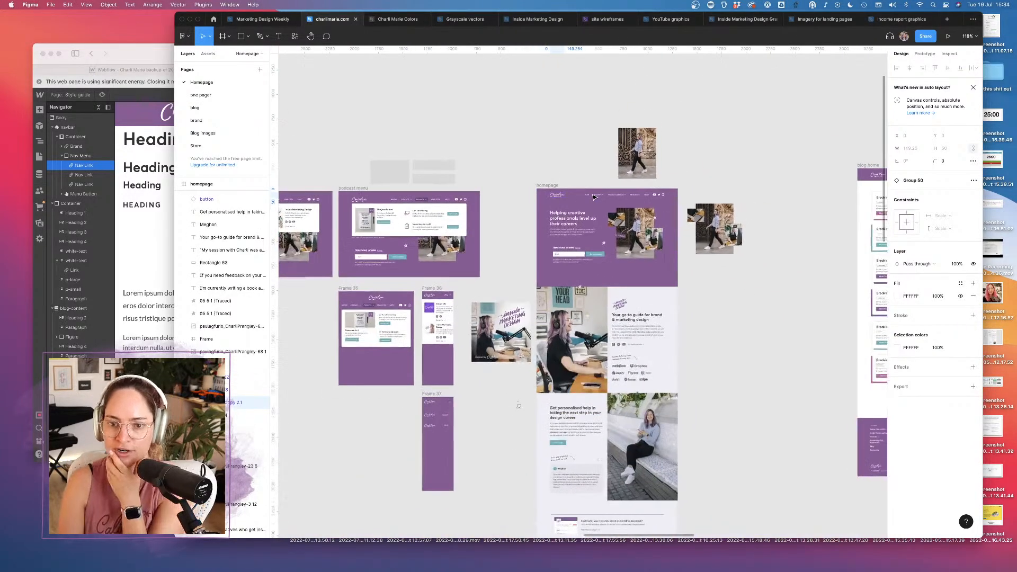
scroll(564, 180, "up", 3)
scroll(563, 180, "up", 5)
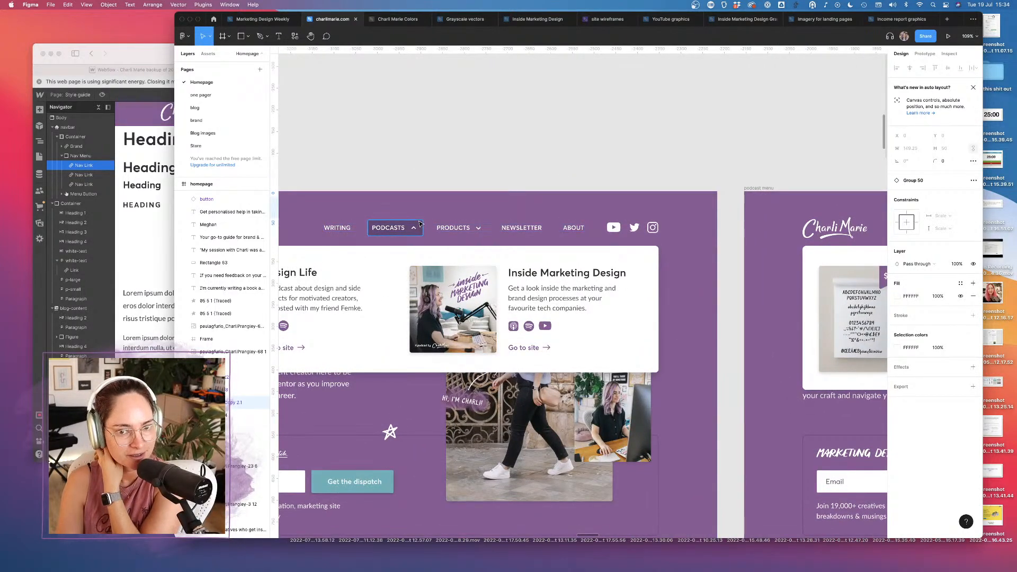
Switch back to Webflow and create a class named nav-link on the Home link
left_click(137, 220)
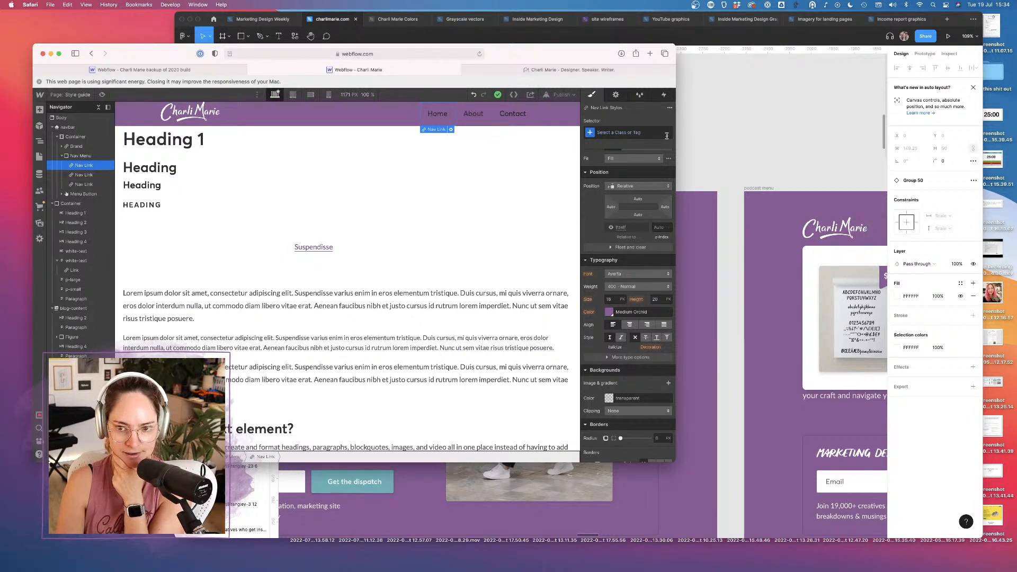
scroll(602, 213, "up", 5)
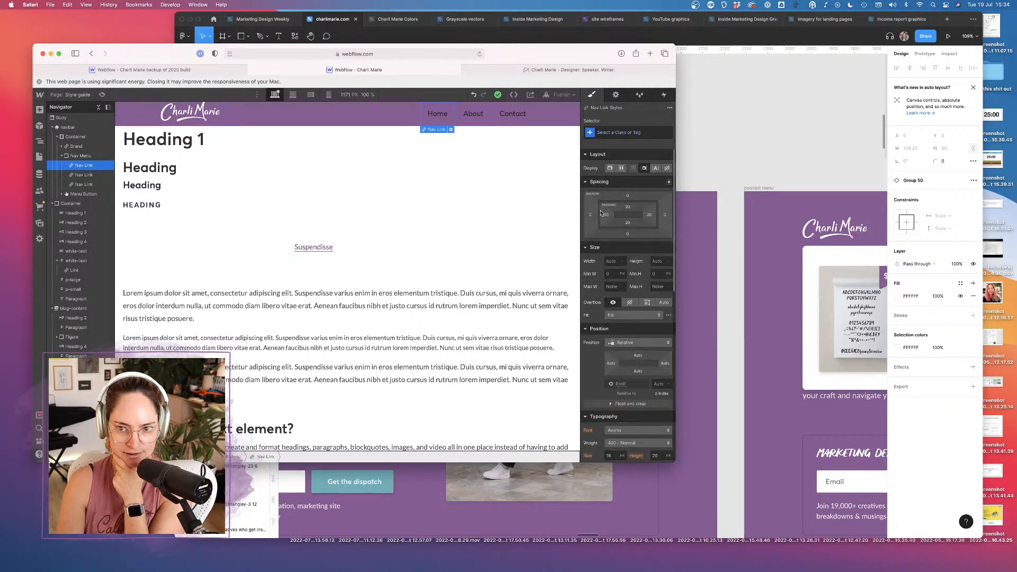
left_click(617, 130)
type("nav-link")
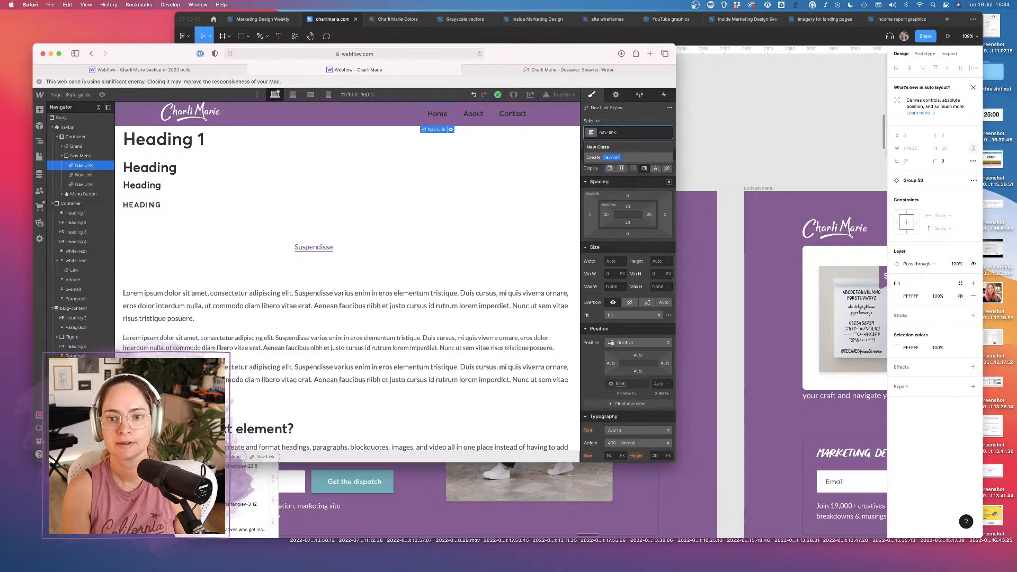
key("Return")
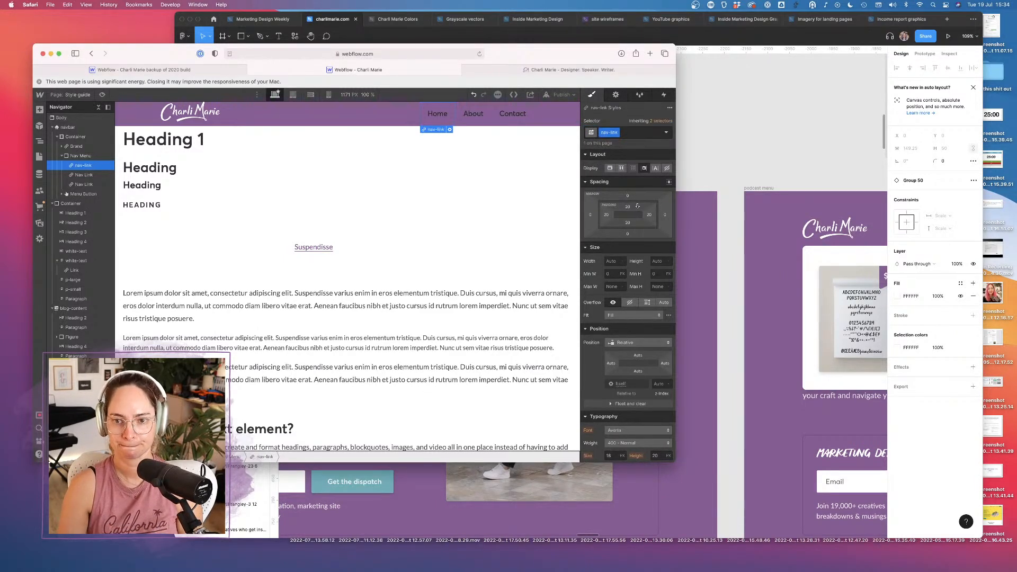
Set the nav-link class's text color to the White swatch
scroll(626, 371, "down", 3)
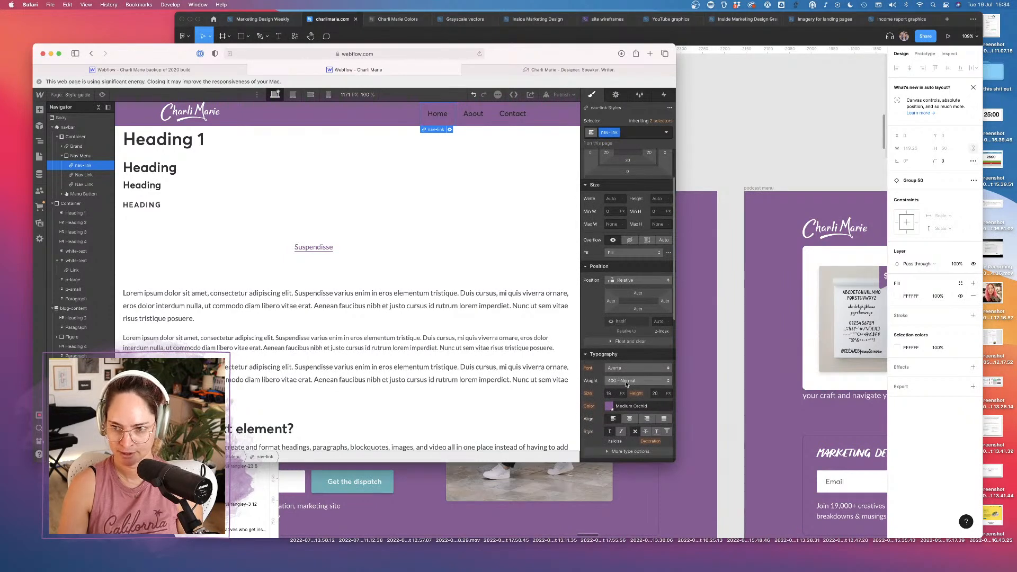
left_click(591, 408)
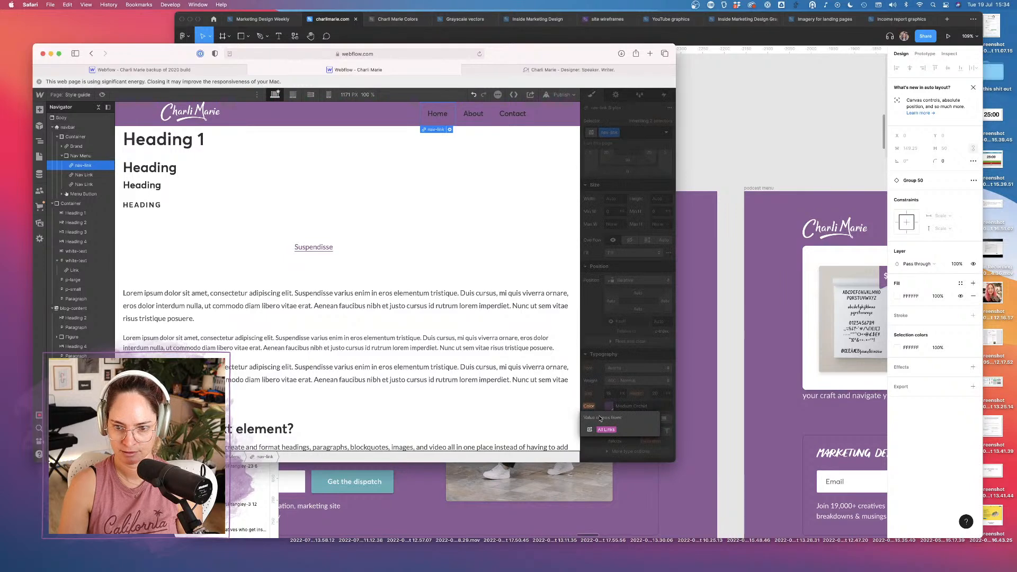
left_click(614, 404)
left_click(609, 405)
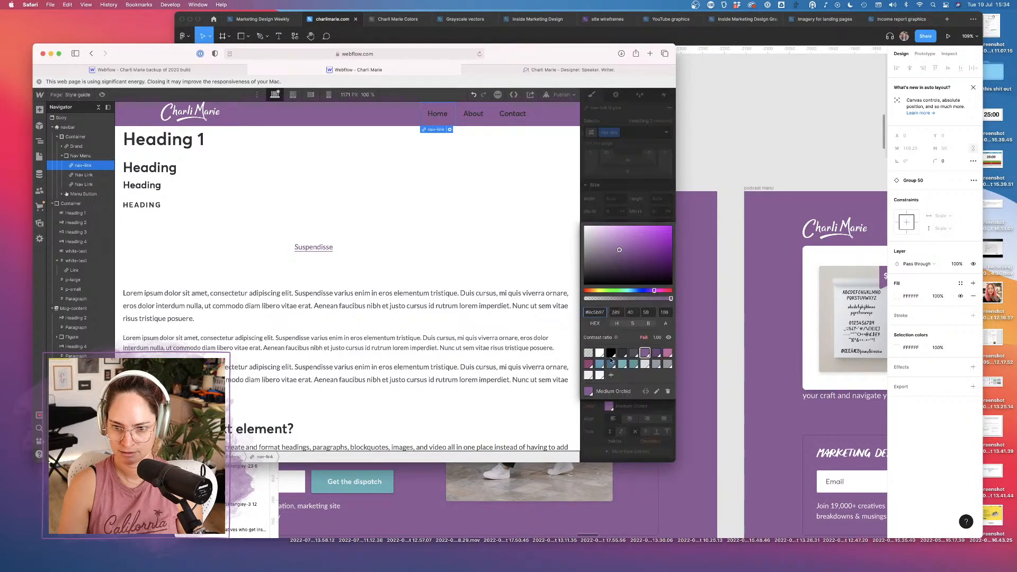
left_click(601, 352)
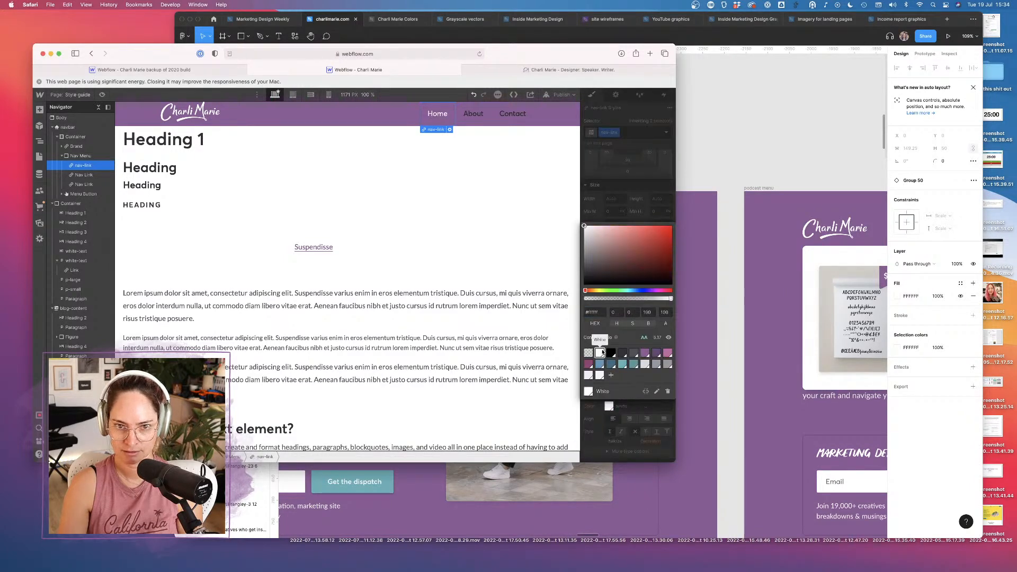
left_click(593, 417)
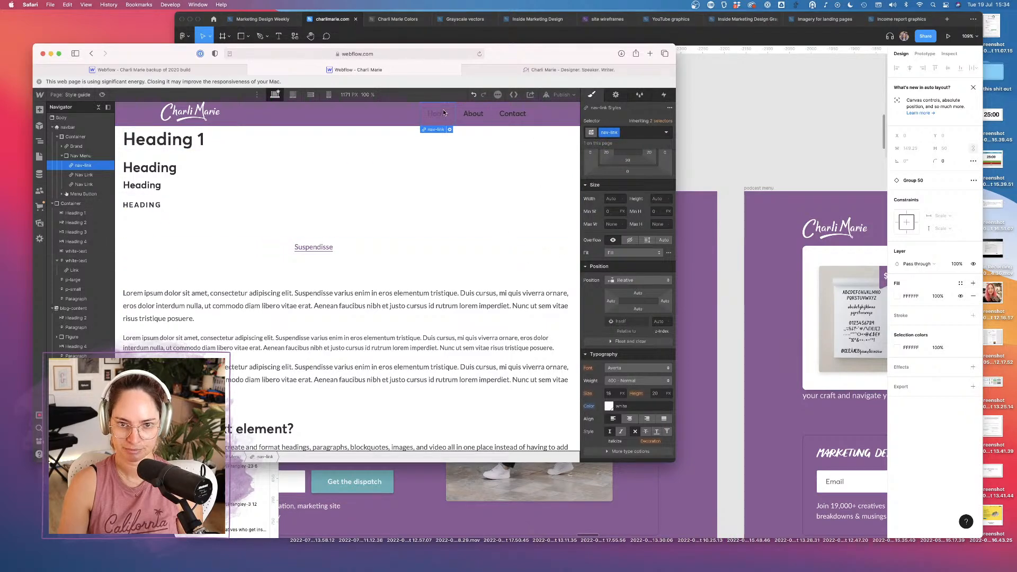
Apply the existing nav-link class to the About and Contact links
left_click(474, 122)
left_click(623, 132)
type("nav")
left_click(596, 179)
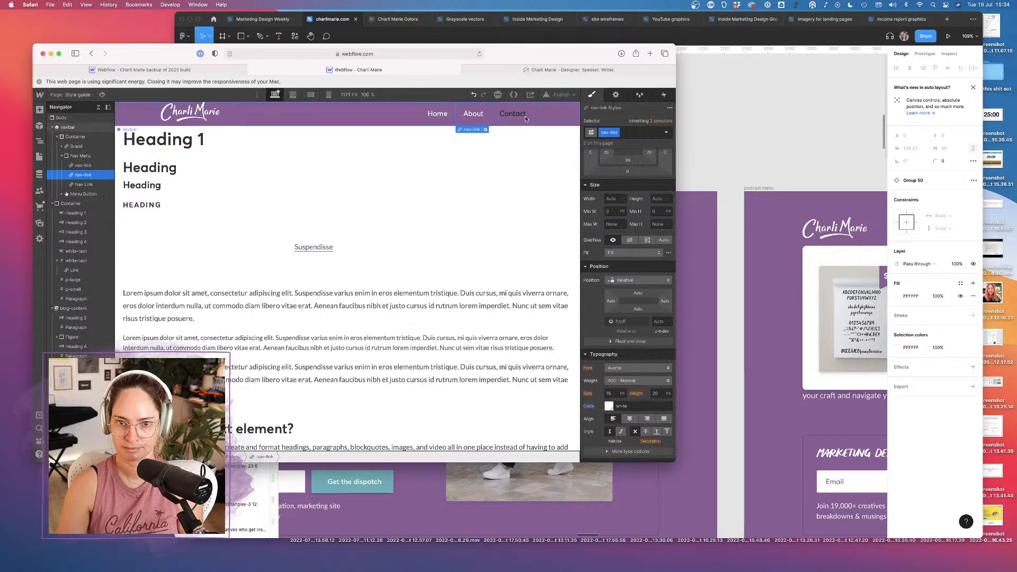
left_click(529, 115)
left_click(627, 132)
type("nav")
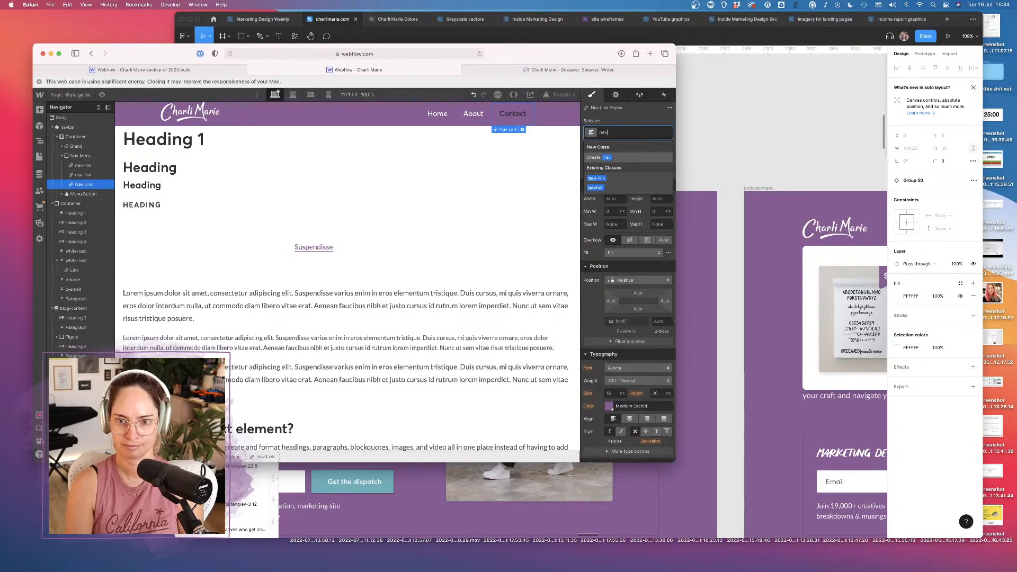
left_click(598, 179)
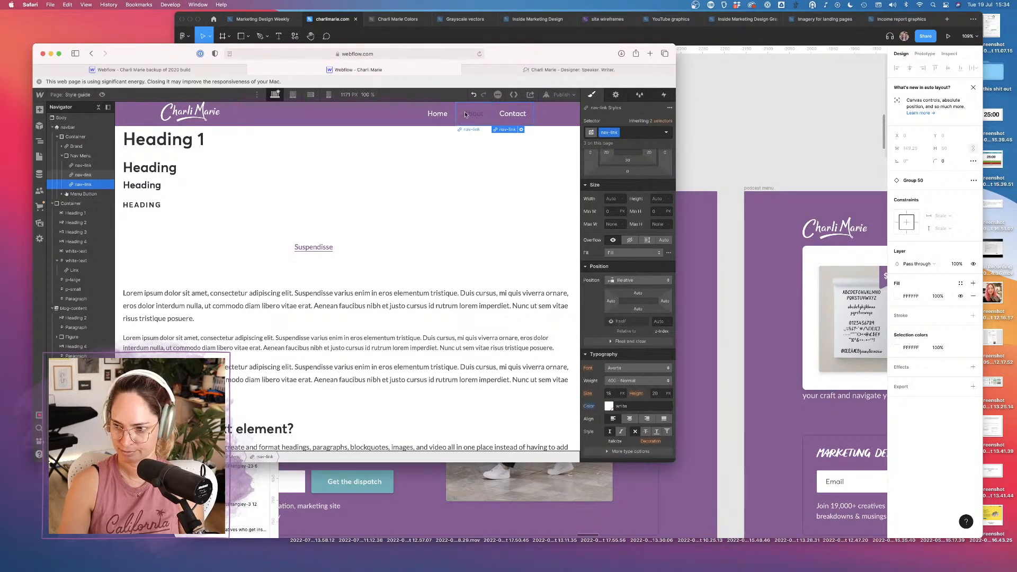
Review the site's full list of tag styles and classes in the Style Manager
left_click(639, 94)
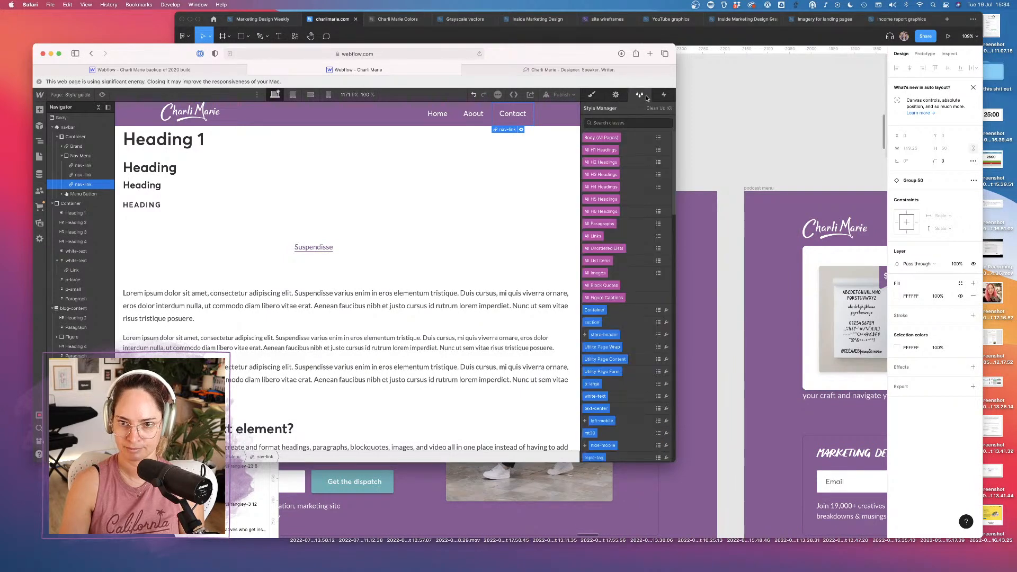
left_click(593, 95)
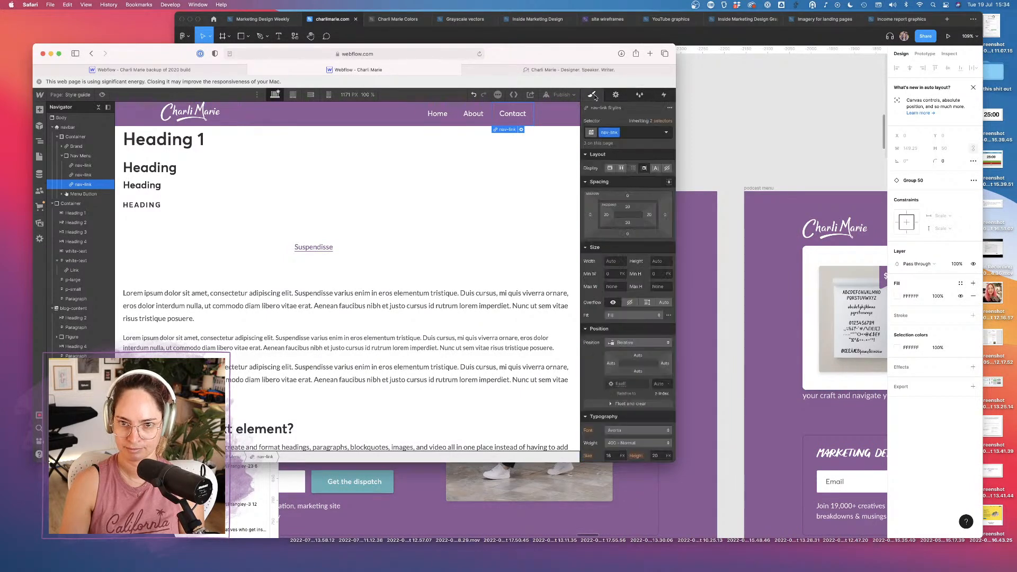
left_click(639, 95)
scroll(632, 270, "down", 15)
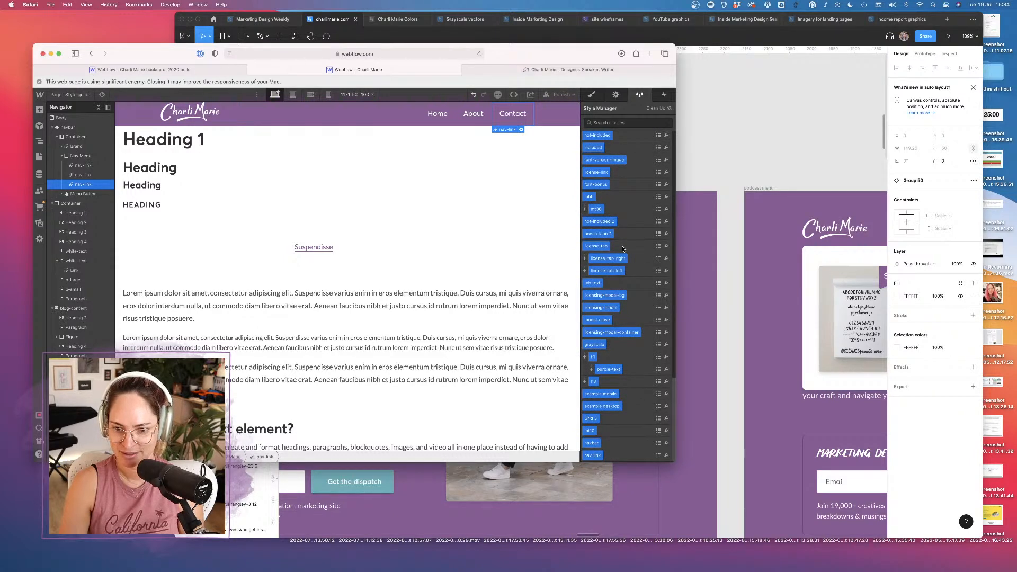
scroll(622, 249, "up", 10)
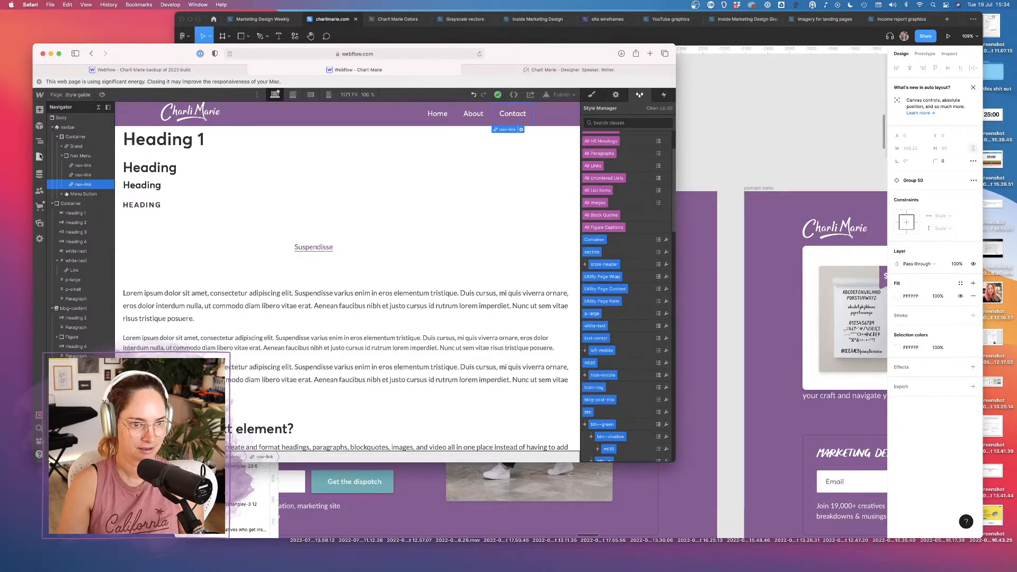
Delete the section on the Shop my office page and remove the page itself from the site
left_click(40, 156)
left_click(92, 212)
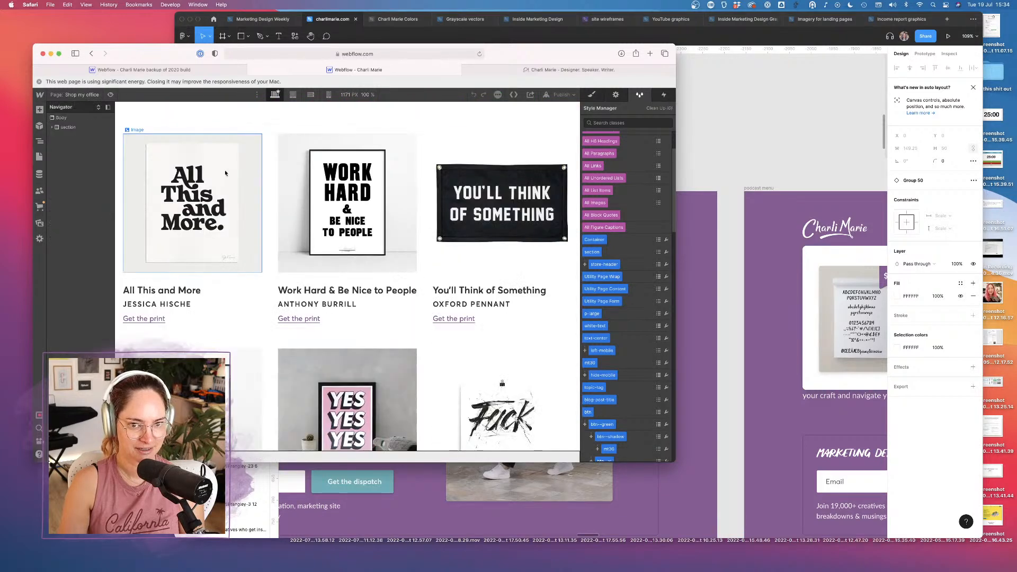
left_click(70, 127)
key("Delete")
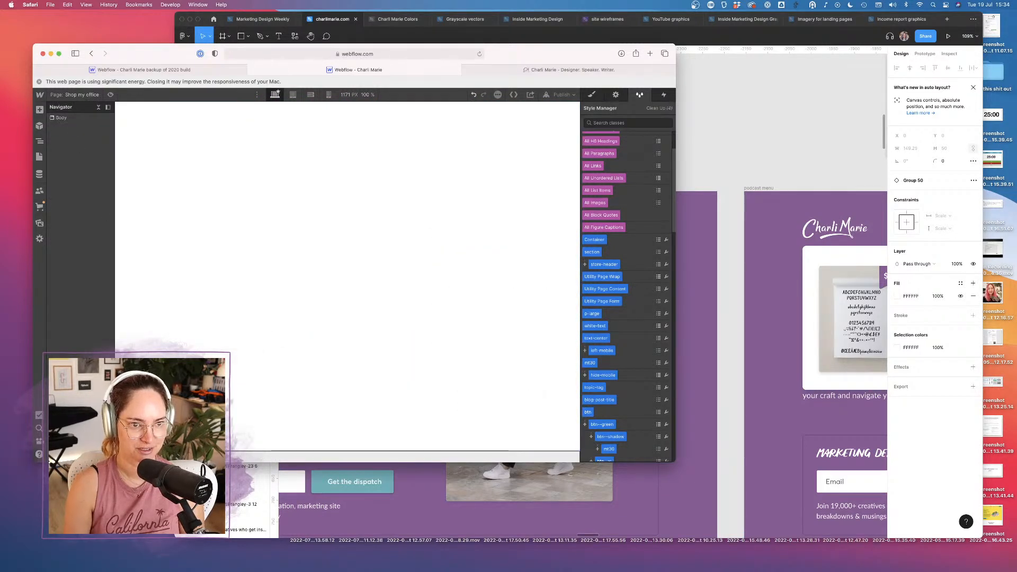
left_click(39, 157)
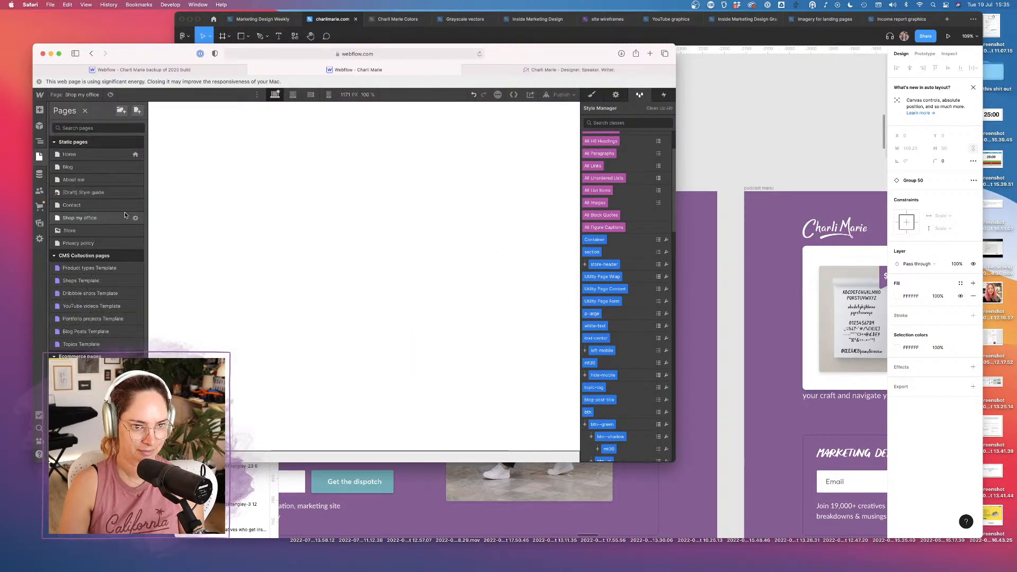
left_click(134, 217)
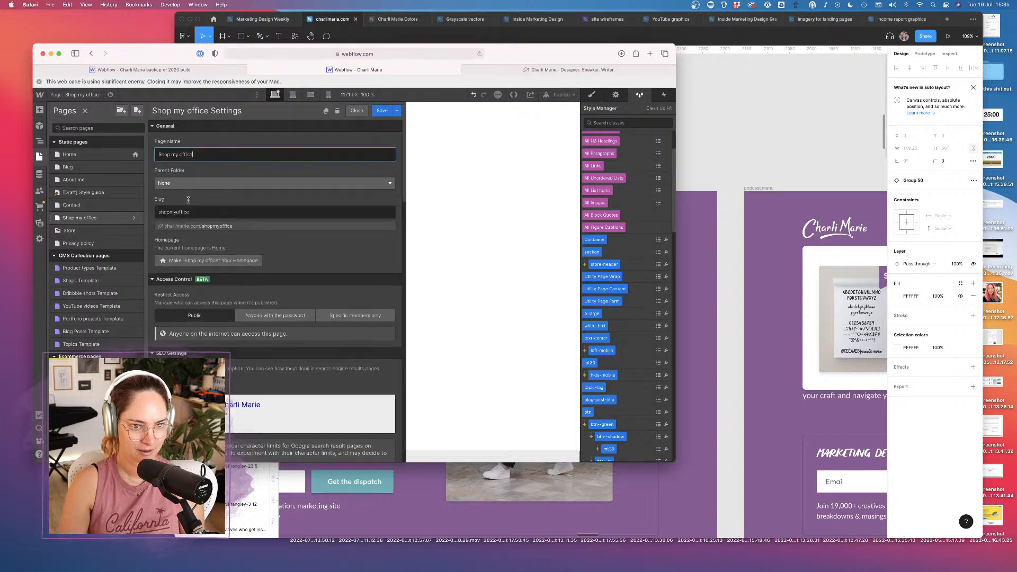
left_click(337, 113)
left_click(431, 297)
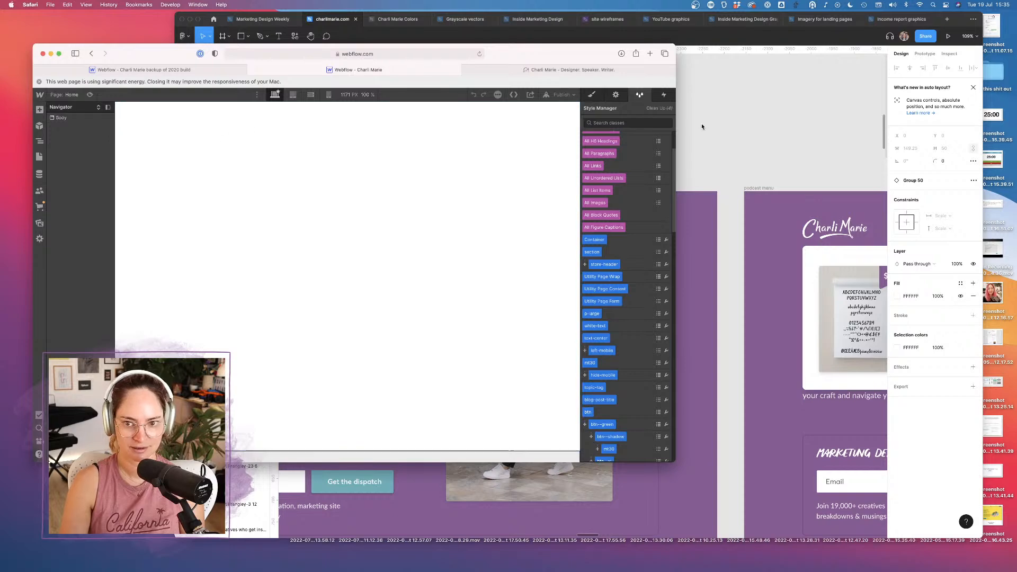
Clean up the Style Manager by removing all classes not associated with any page element
left_click(655, 108)
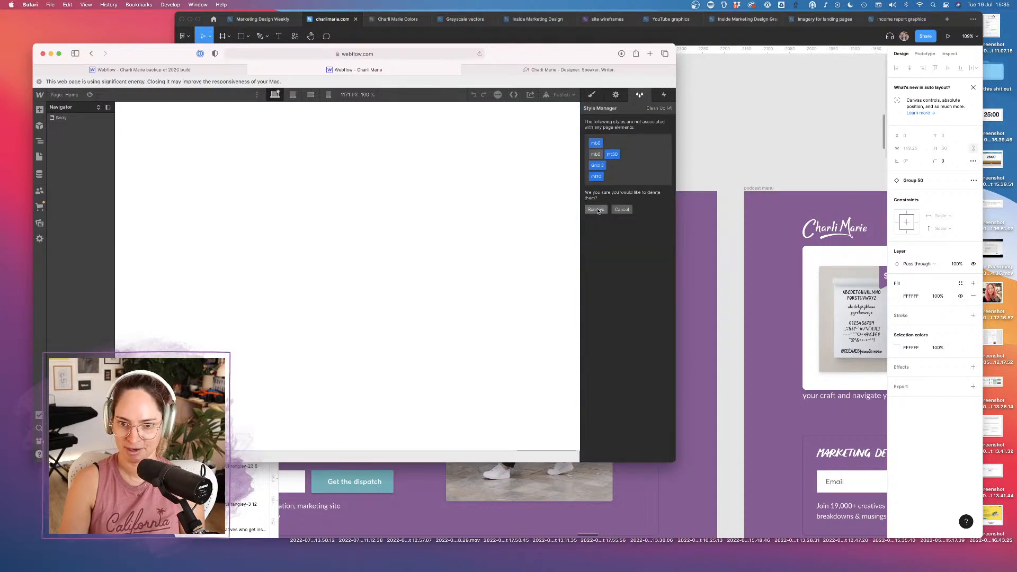
left_click(597, 210)
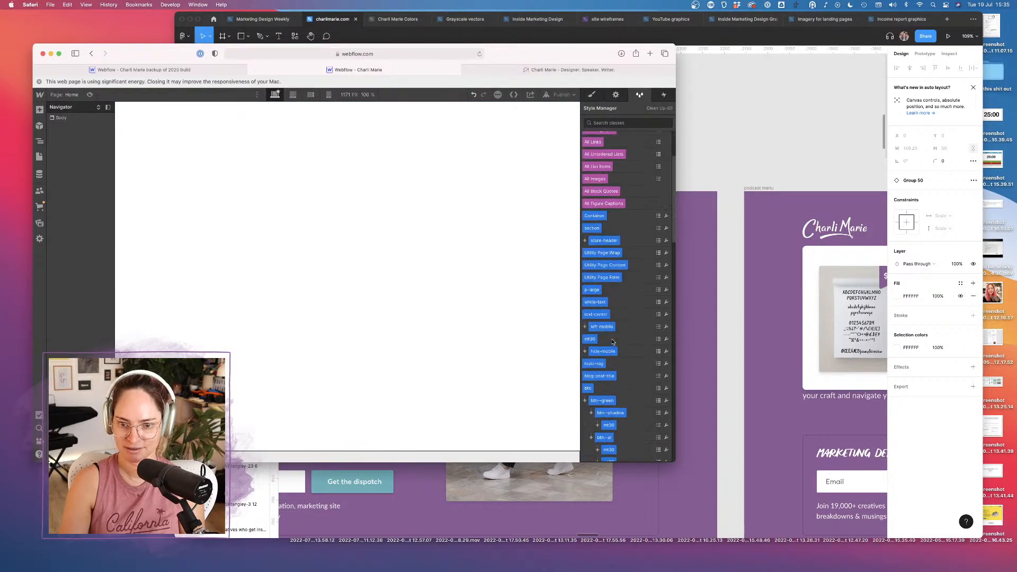
scroll(613, 342, "down", 3)
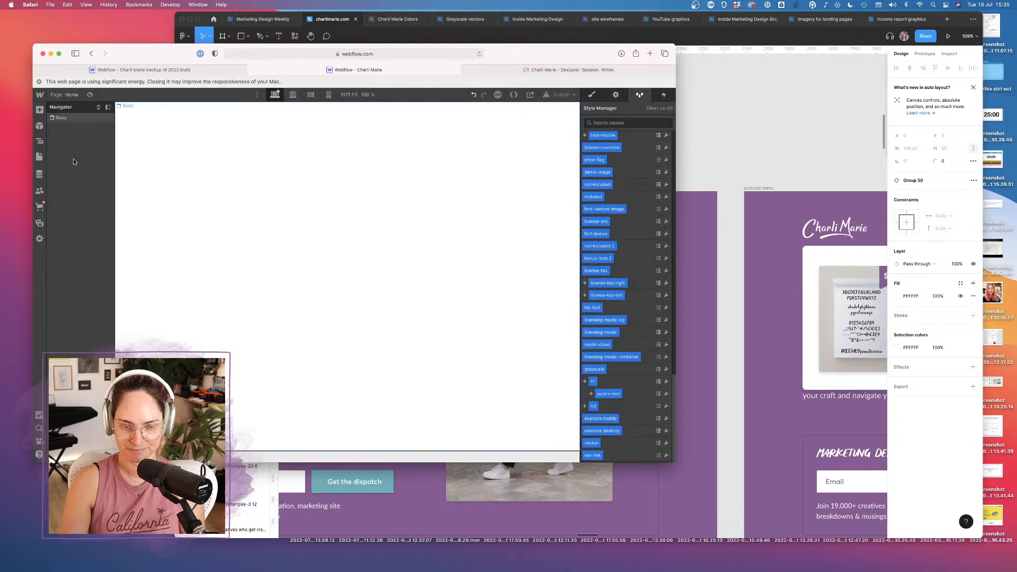
Reopen the Style guide page and switch to Figma to examine the podcast menu frame
left_click(39, 156)
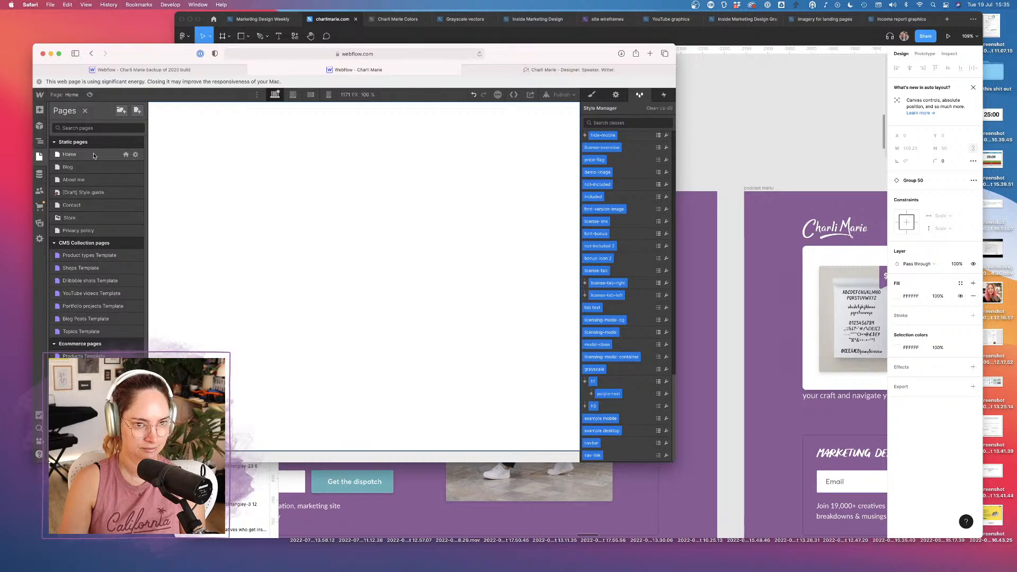
left_click(94, 192)
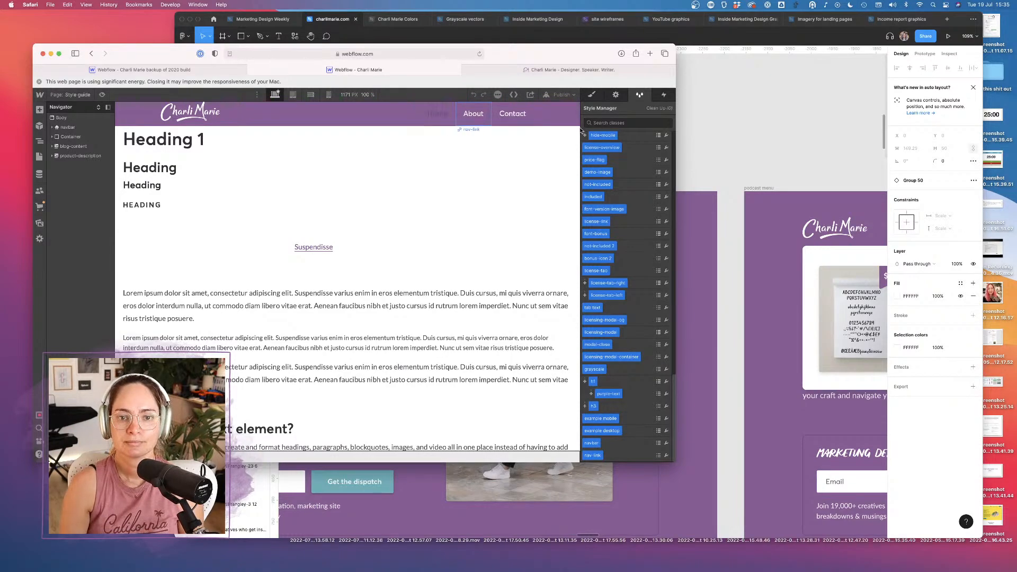
left_click(746, 149)
scroll(527, 164, "left", 10)
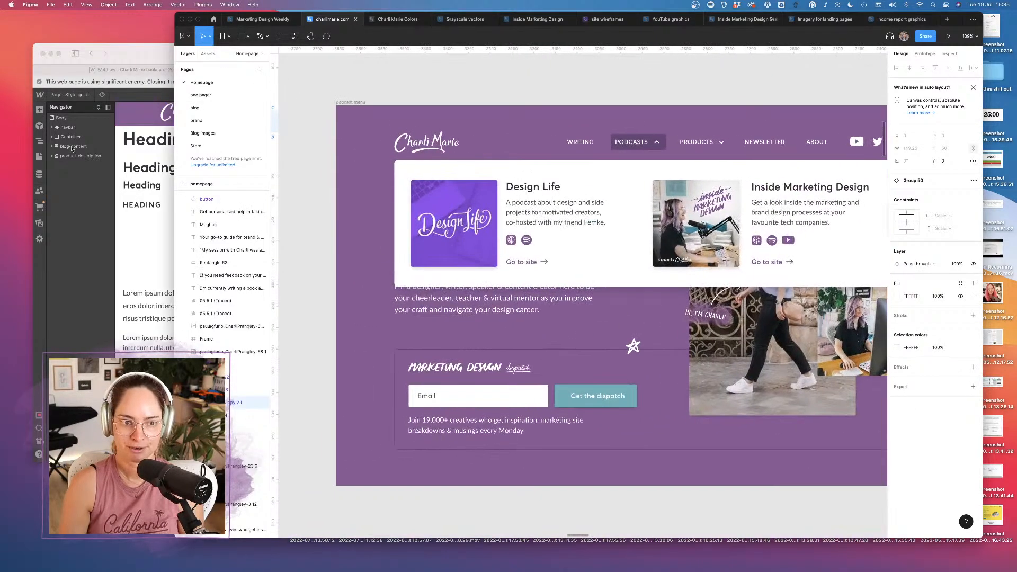
Examine the navbar layout in the homepage frame of the Figma design
scroll(525, 145, "left", 15)
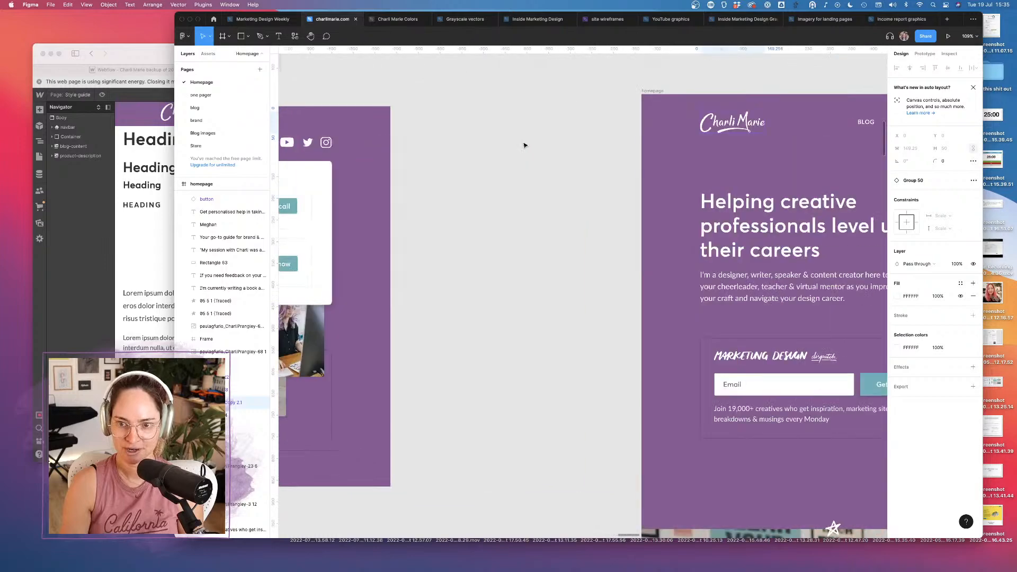
scroll(525, 146, "down", 10)
scroll(525, 145, "up", 8)
scroll(525, 145, "right", 5)
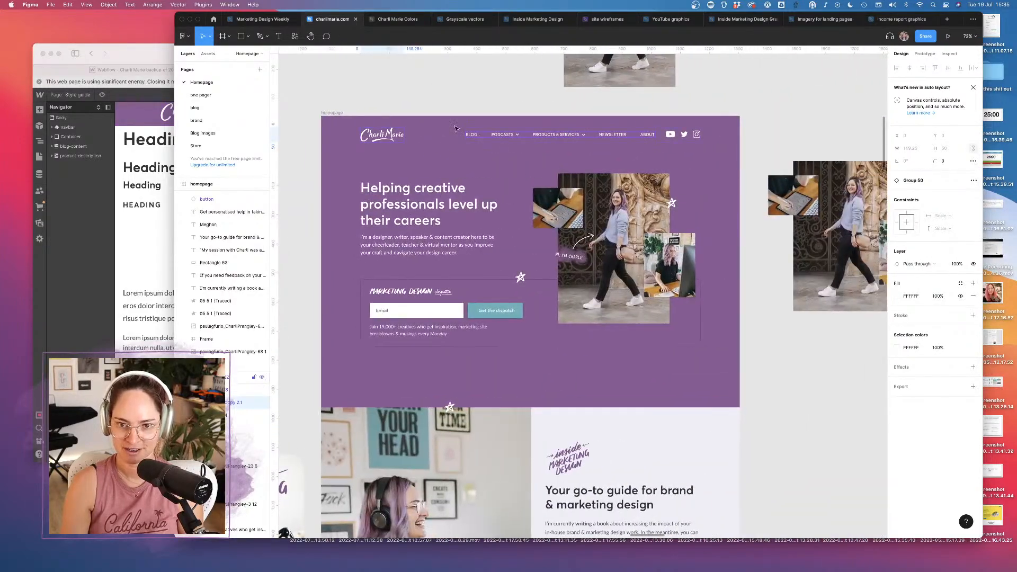
Switch to Webflow and open the nav-link style settings for the navbar's Home link
key("super+Tab")
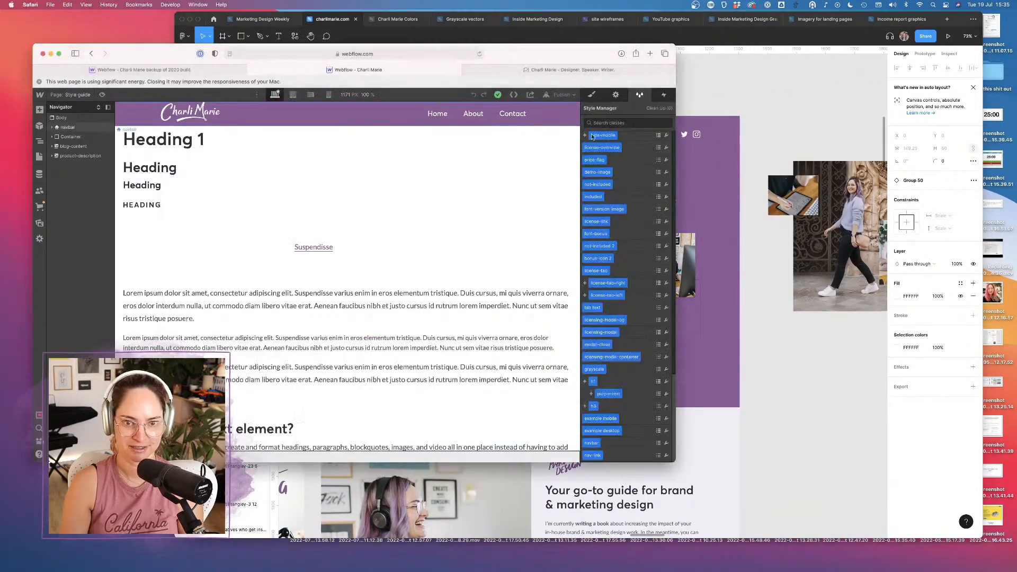
left_click(433, 115)
double_click(443, 117)
left_click(568, 162)
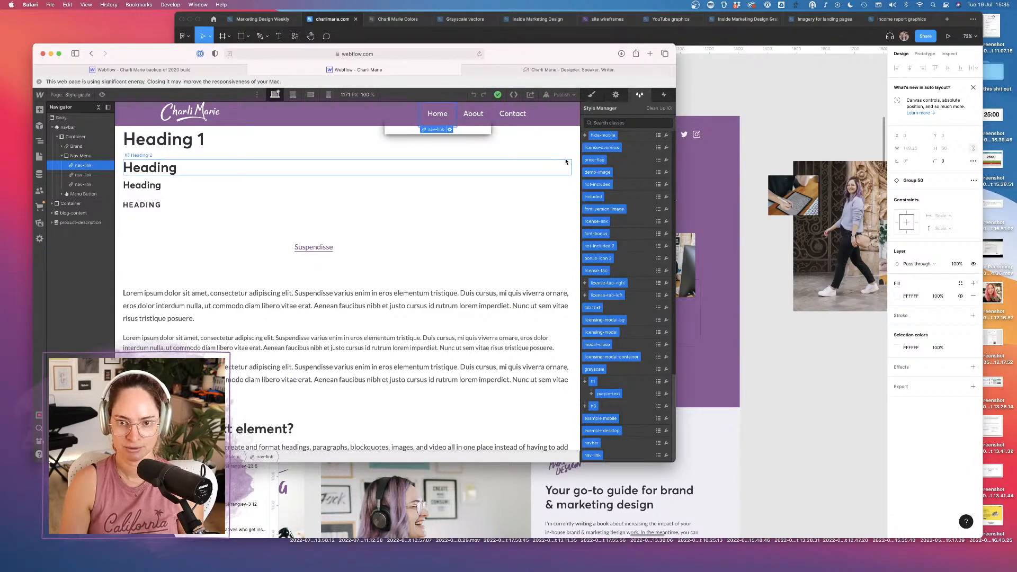
left_click(592, 95)
left_click(437, 114)
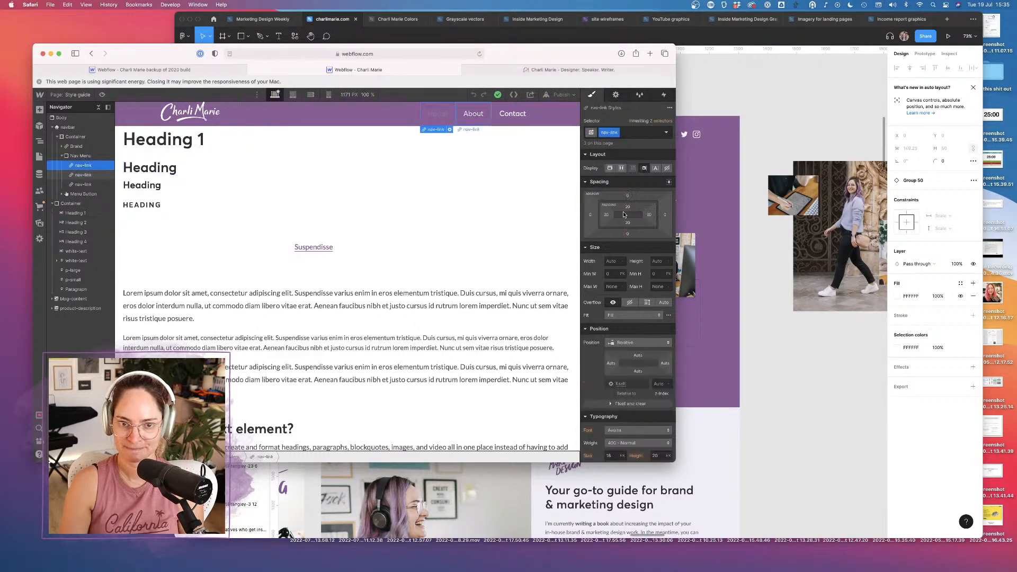
Switch to Figma and detach the menu item text style from the homepage navbar's NEWSLETTER label, exposing its font settings
left_click(700, 317)
left_click(613, 136)
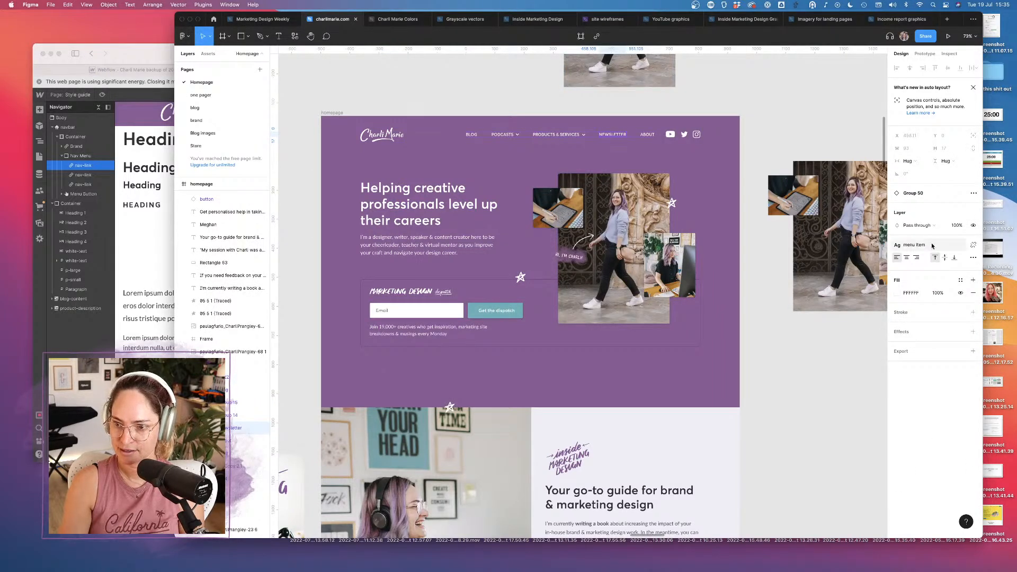
left_click(973, 244)
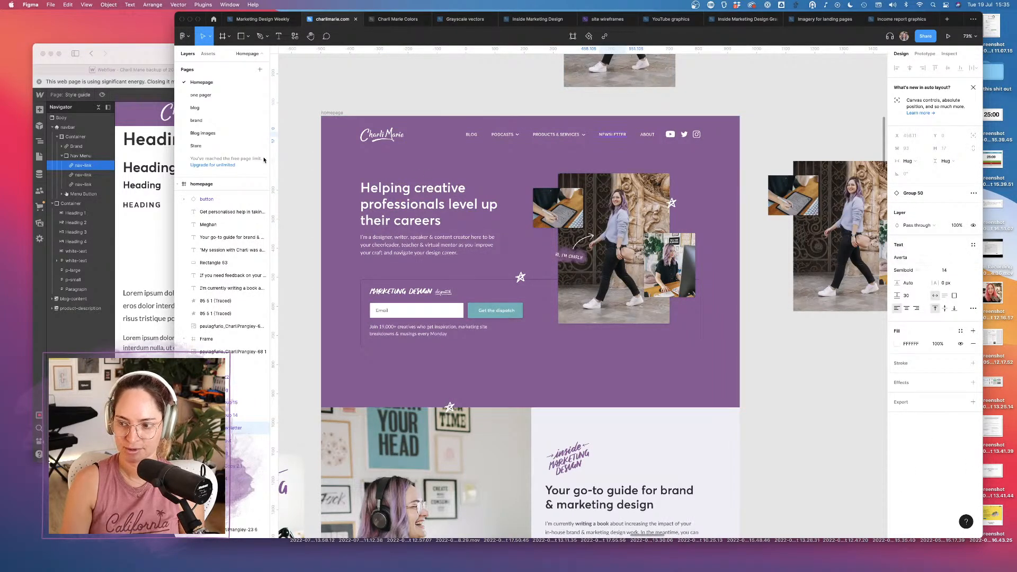
Switch back to Webflow and set the nav-link font weight to 600 - Semi Bold
left_click(147, 189)
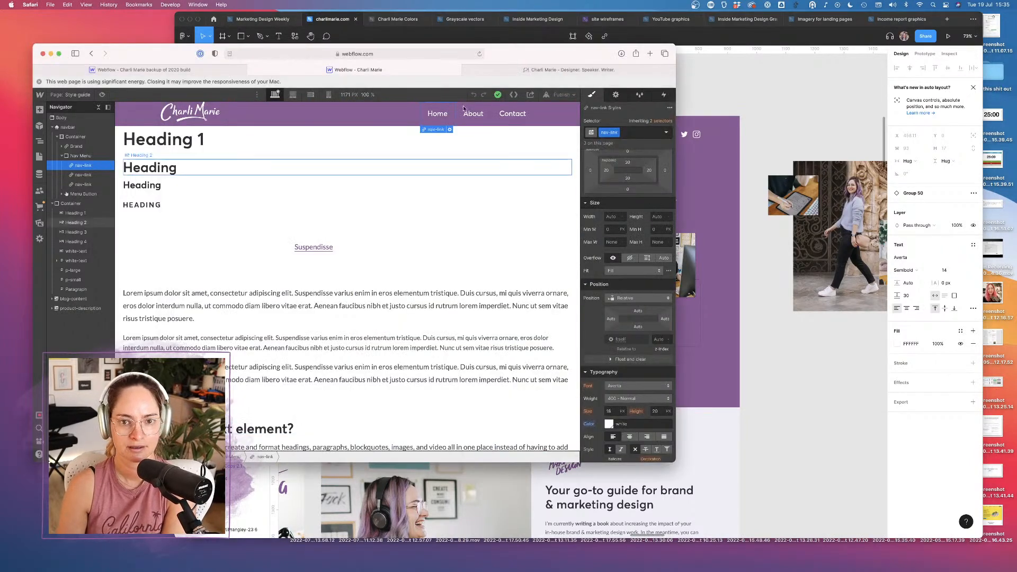
scroll(597, 347, "down", 2)
scroll(596, 347, "down", 1)
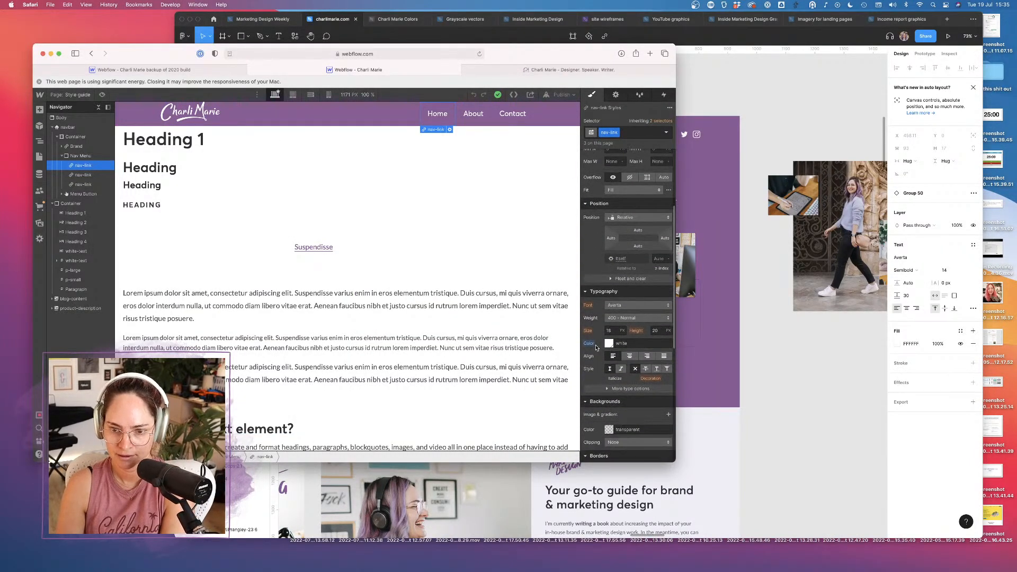
left_click(636, 318)
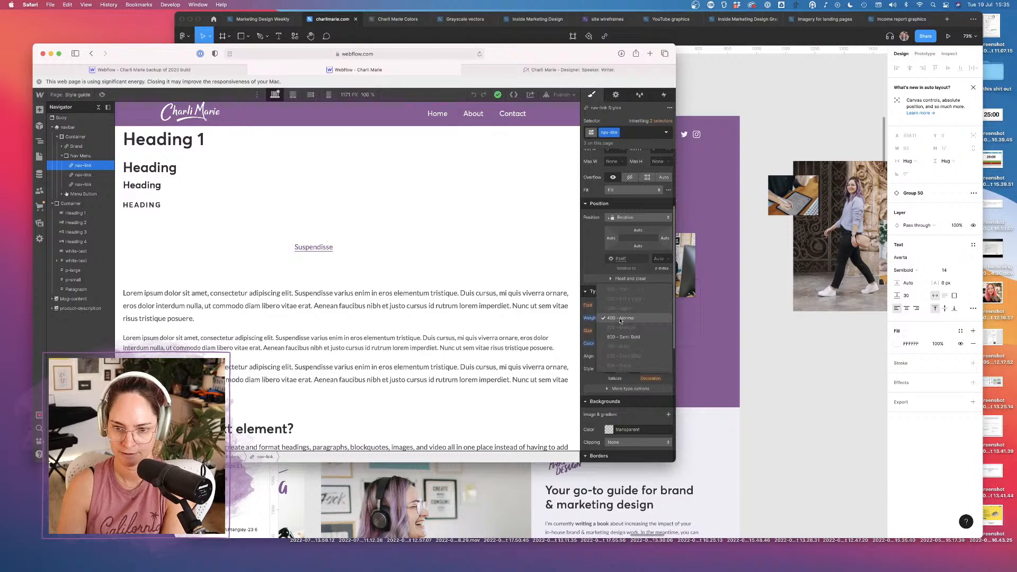
left_click(634, 341)
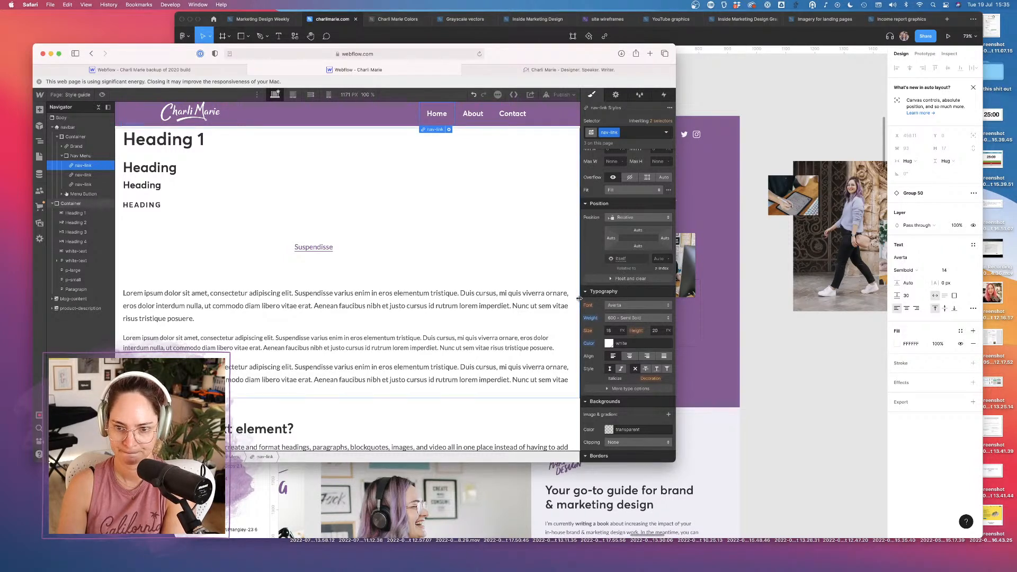
Set the nav-link text to all caps with a font size of 14 px
left_click(631, 389)
scroll(609, 400, "down", 1)
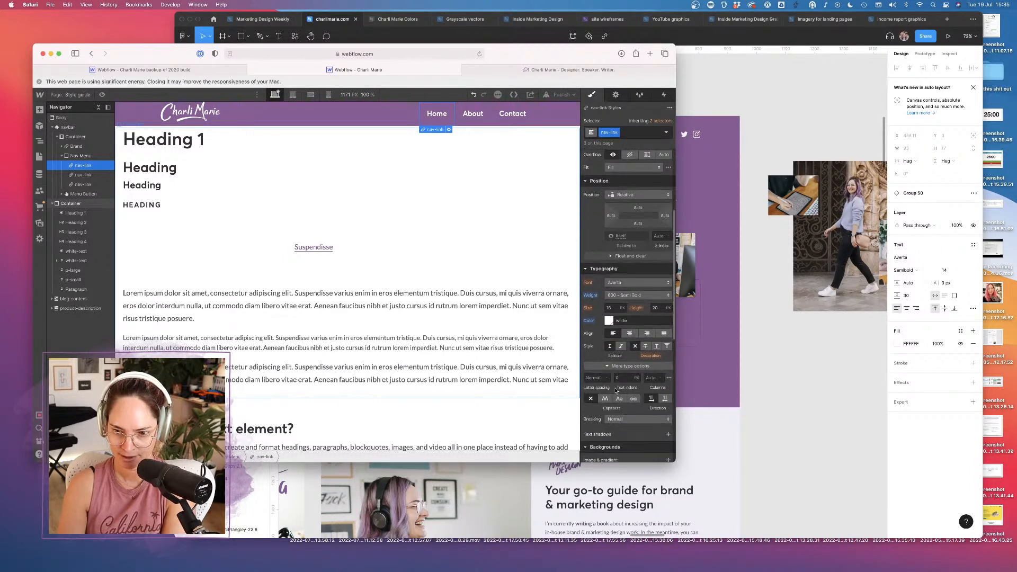
left_click(605, 400)
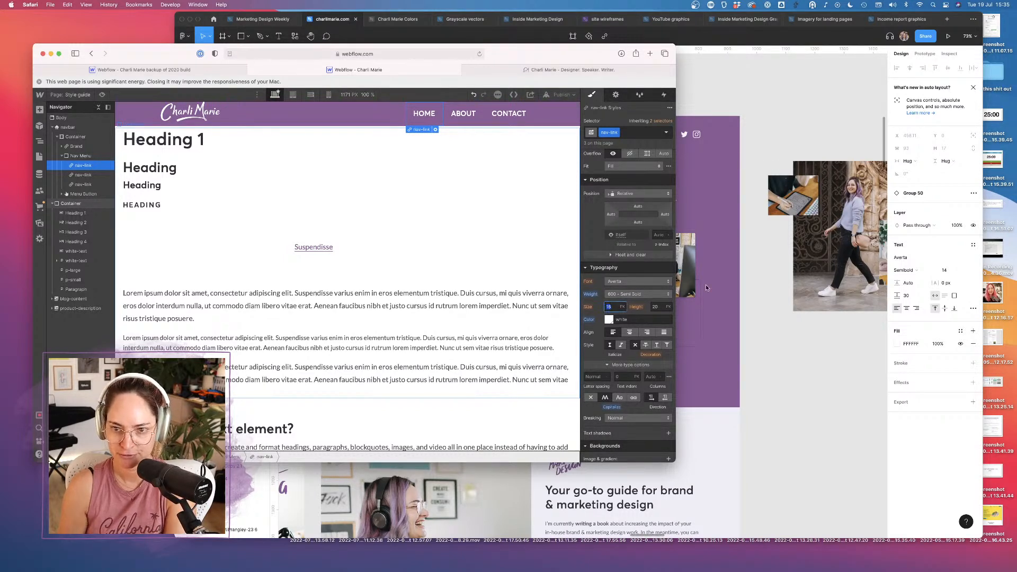
key("Down")
key("Down")
key("Down")
key("Down")
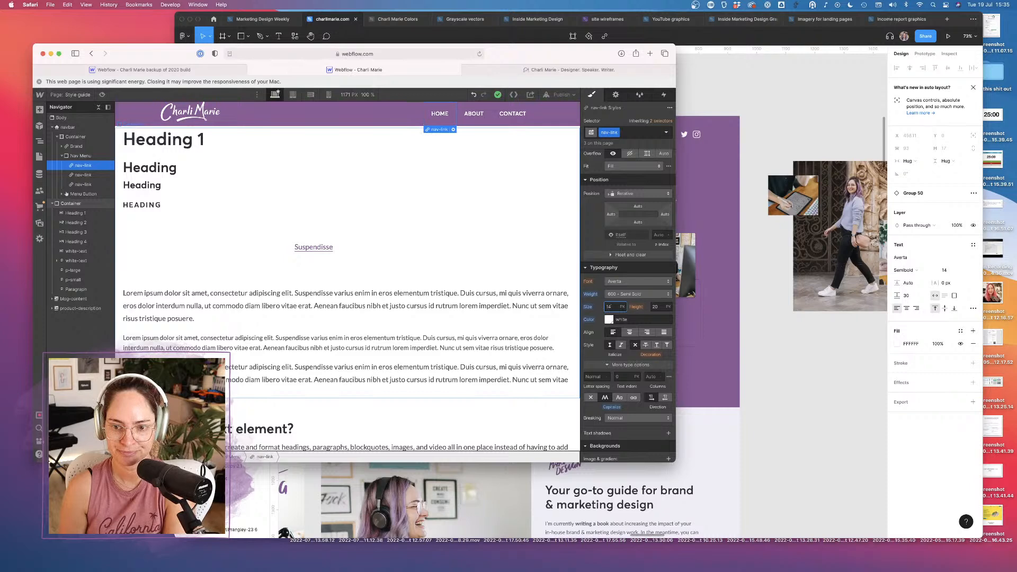
Switch to Figma and gauge the padding of the PRODUCTS menu highlight with a small rectangle about 15 by 13 px
scroll(602, 249, "up", 5)
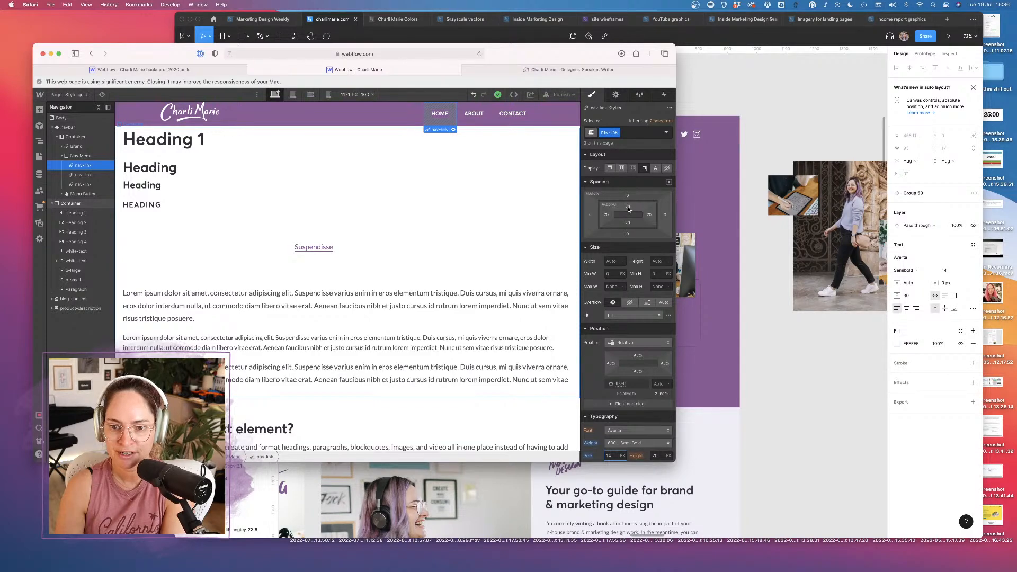
left_click(741, 172)
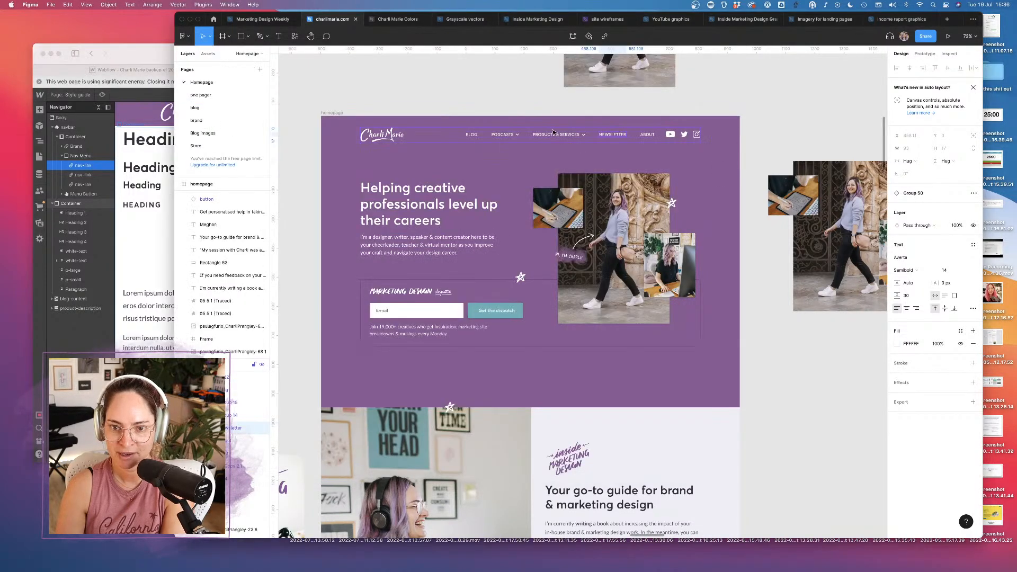
scroll(553, 132, "right", 15)
scroll(554, 132, "left", 10)
scroll(473, 152, "up", 10)
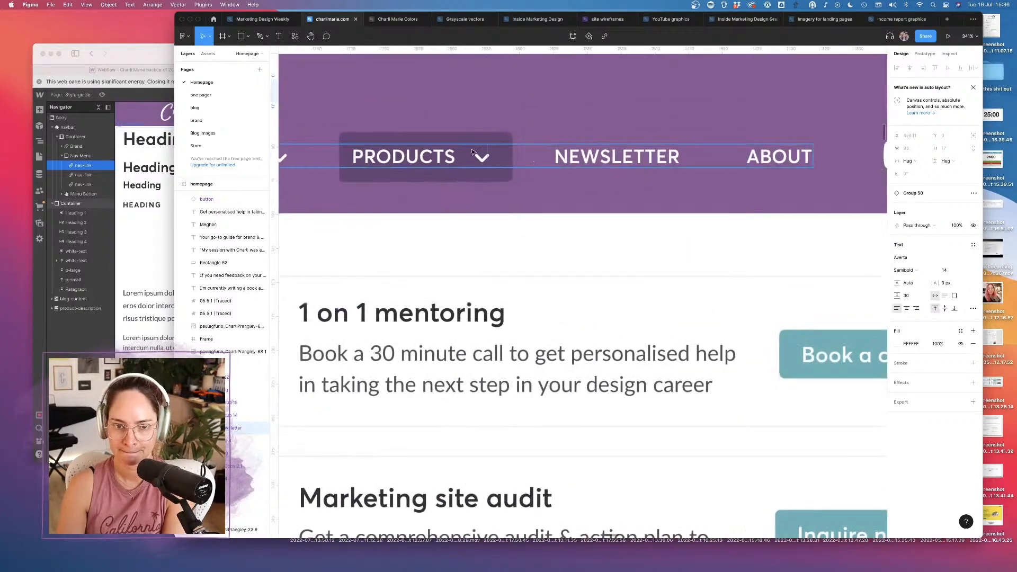
scroll(473, 152, "left", 3)
left_click(248, 36)
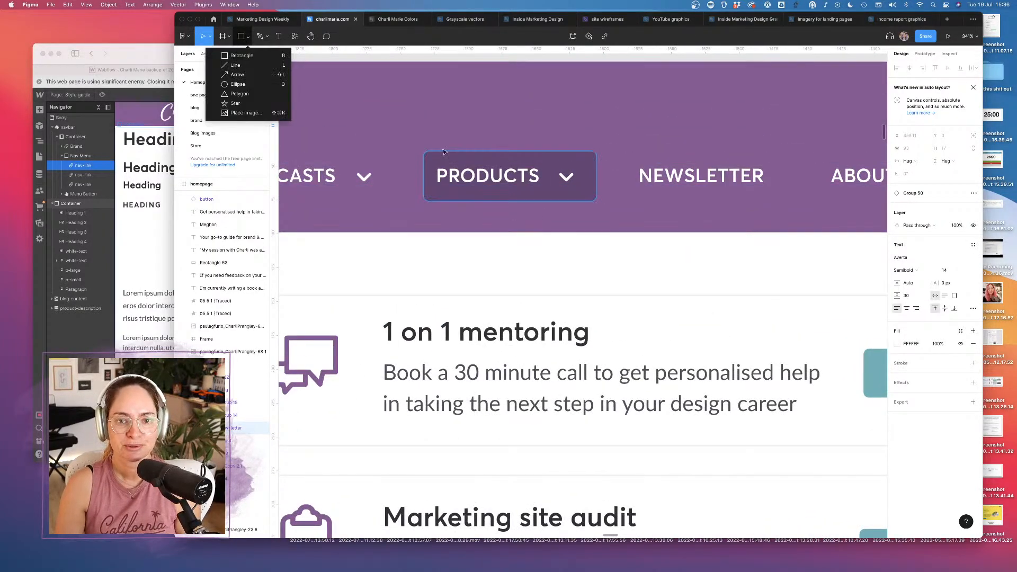
left_click(242, 55)
mouse_move(435, 152)
left_mouse_down()
mouse_move(459, 171)
mouse_move(446, 171)
left_mouse_up()
left_click_drag(454, 168, 450, 201)
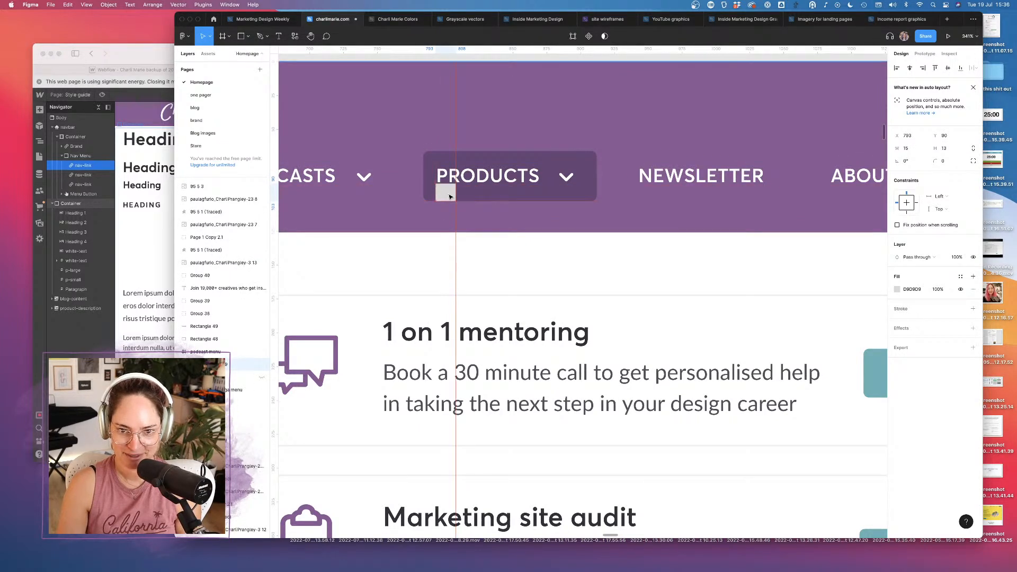
Switch to Webflow and set the nav-link's top and bottom padding to 12 px
left_click(146, 238)
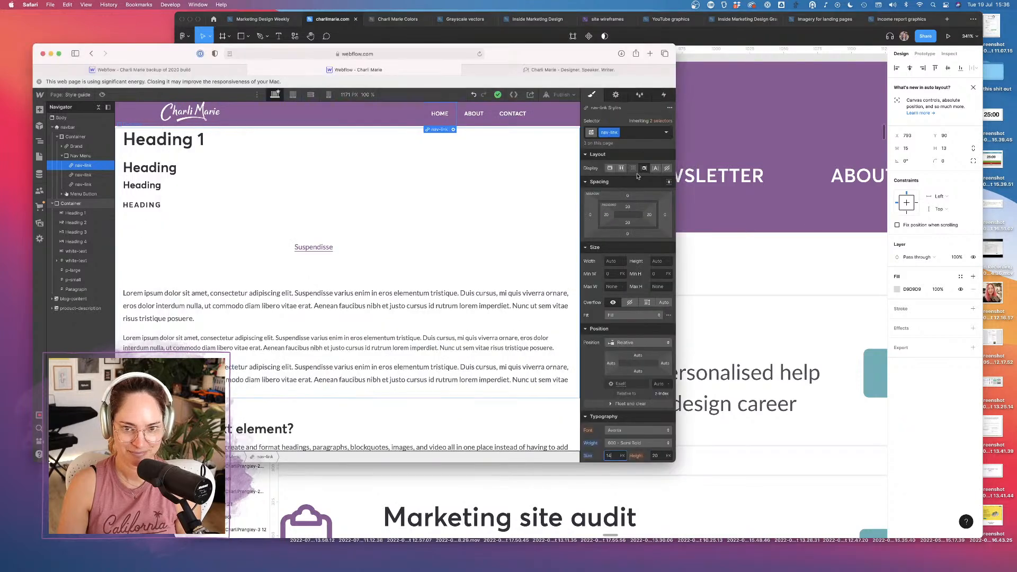
left_click(629, 208)
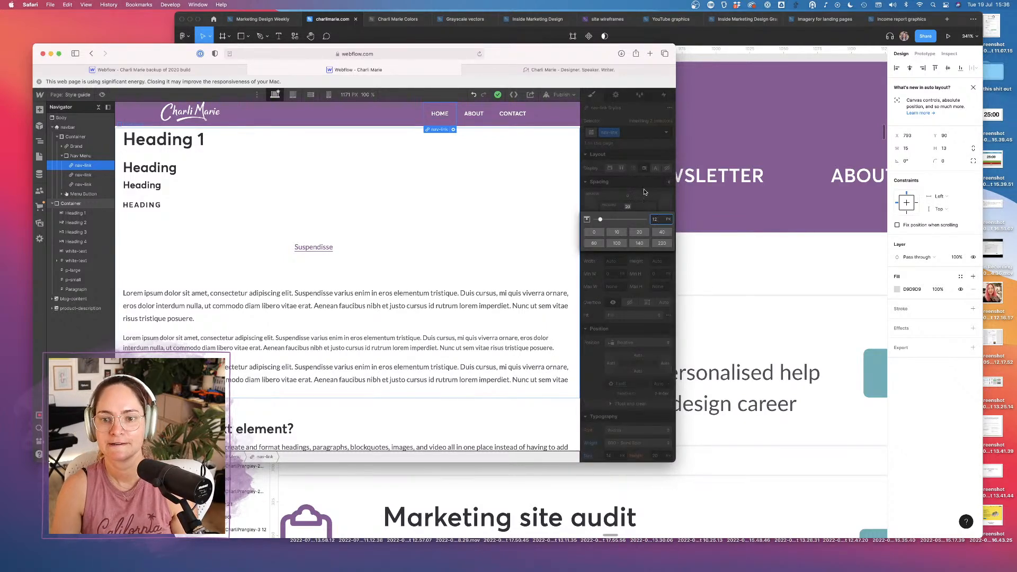
left_click(644, 199)
left_click(628, 222)
type("1")
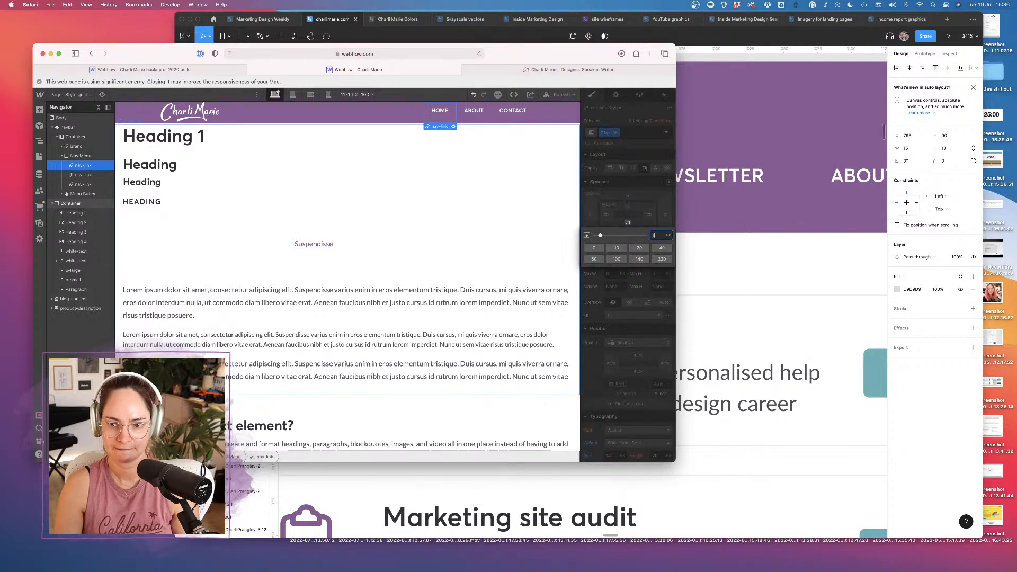
key("Return")
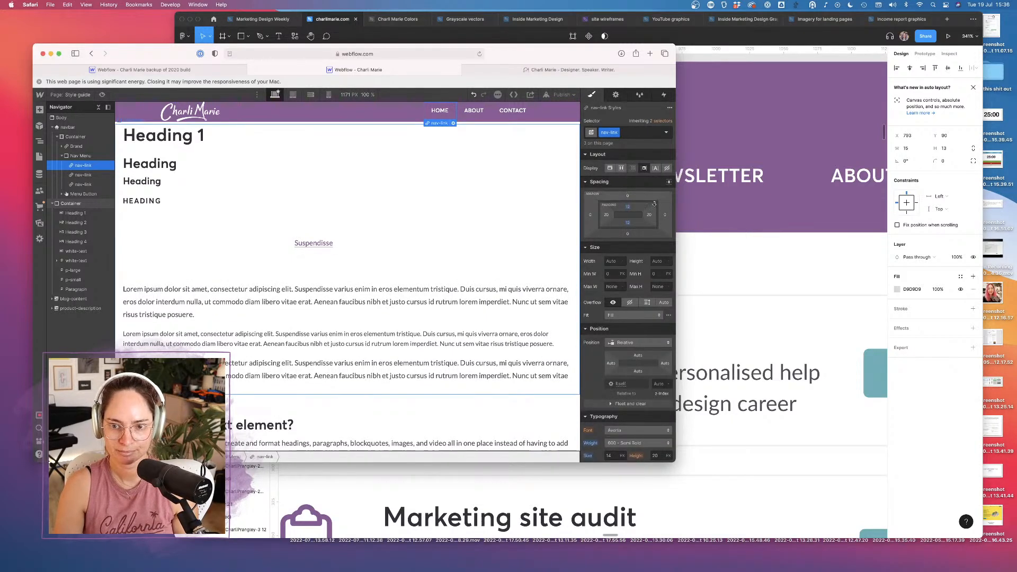
Set the nav-link padding to 8 px on all four sides
left_click(627, 222)
left_click(631, 212)
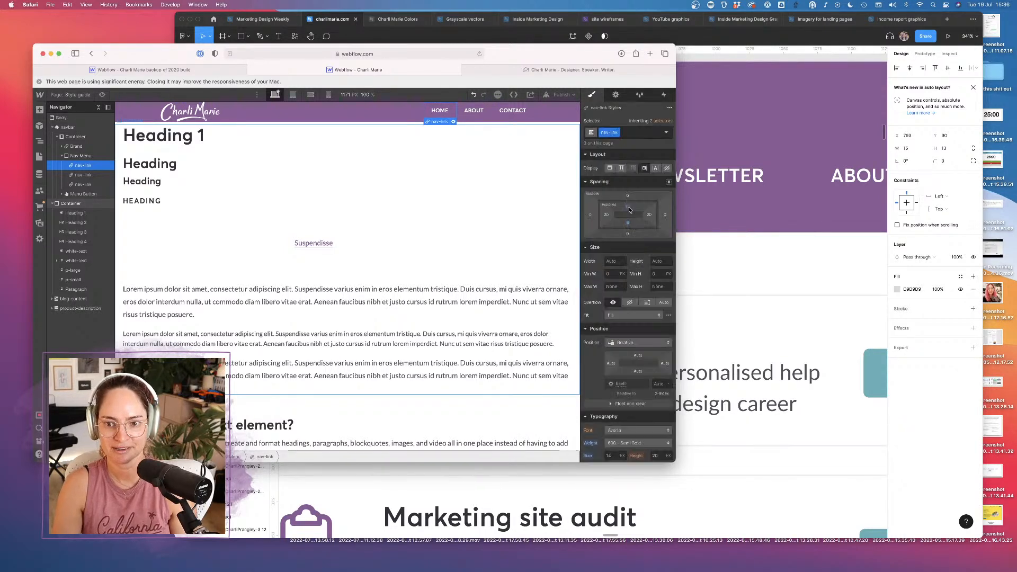
left_click(629, 206)
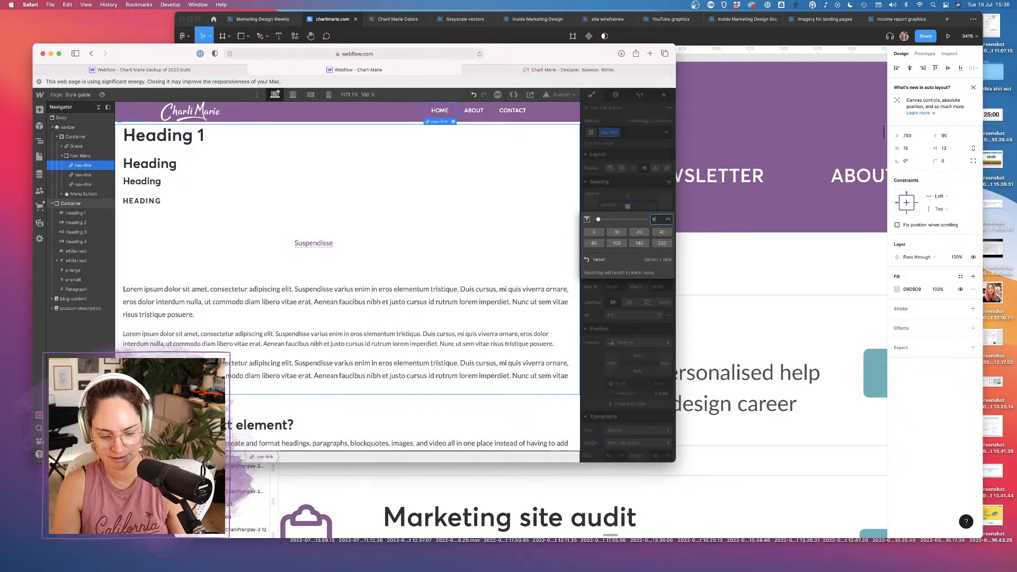
key("Tab")
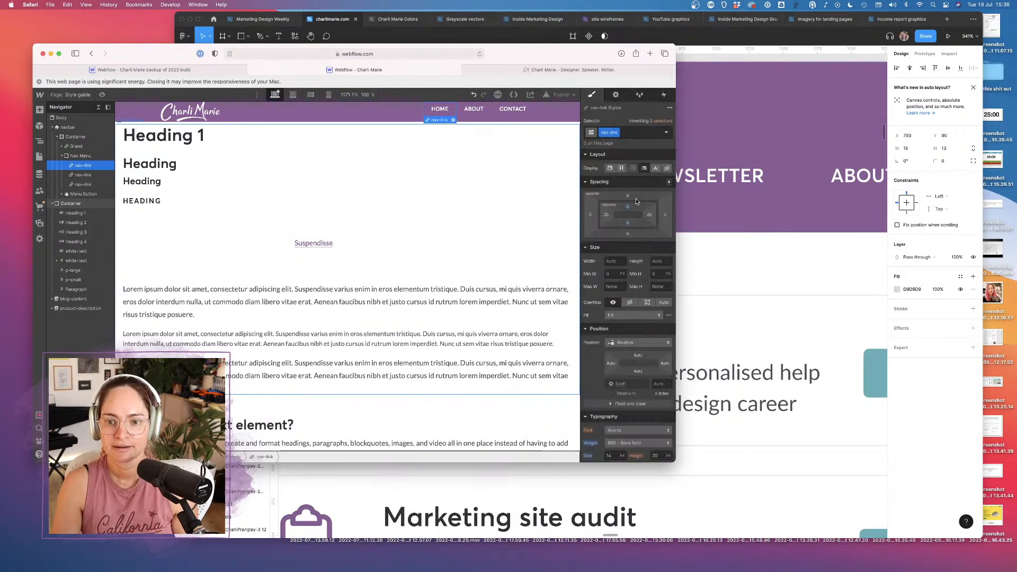
left_click(650, 217)
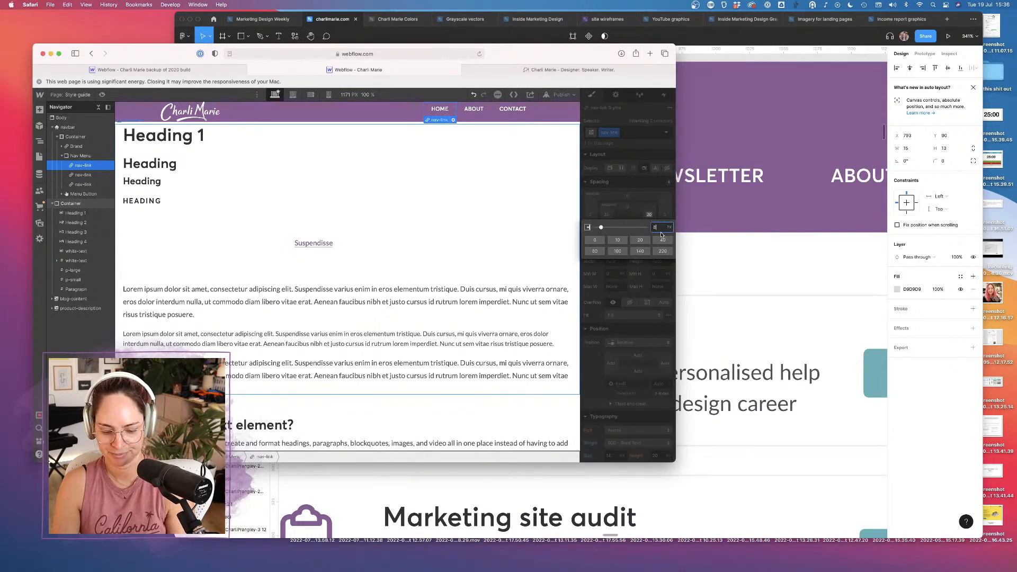
left_click(605, 211)
left_click(608, 216)
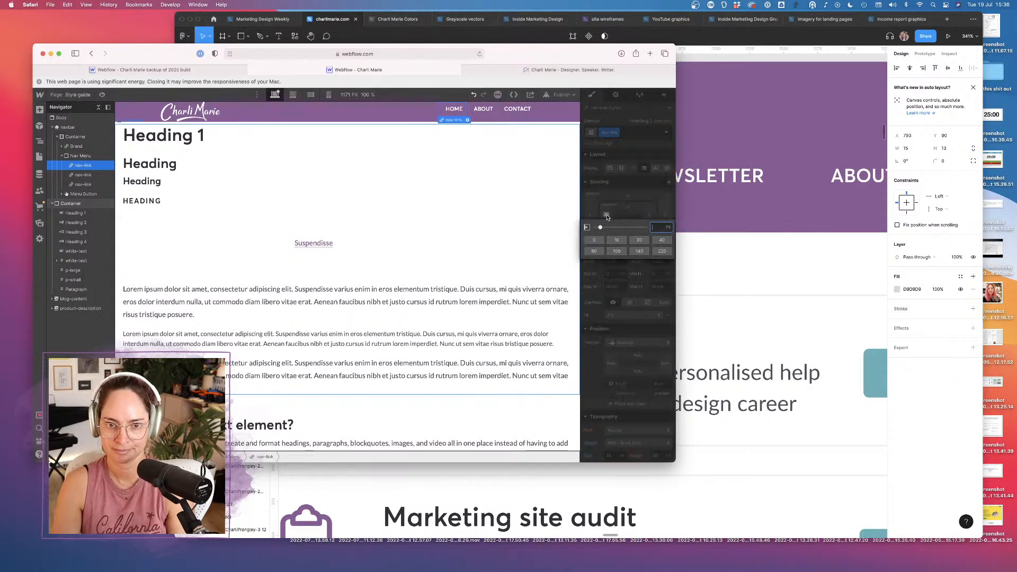
type("8")
key("Return")
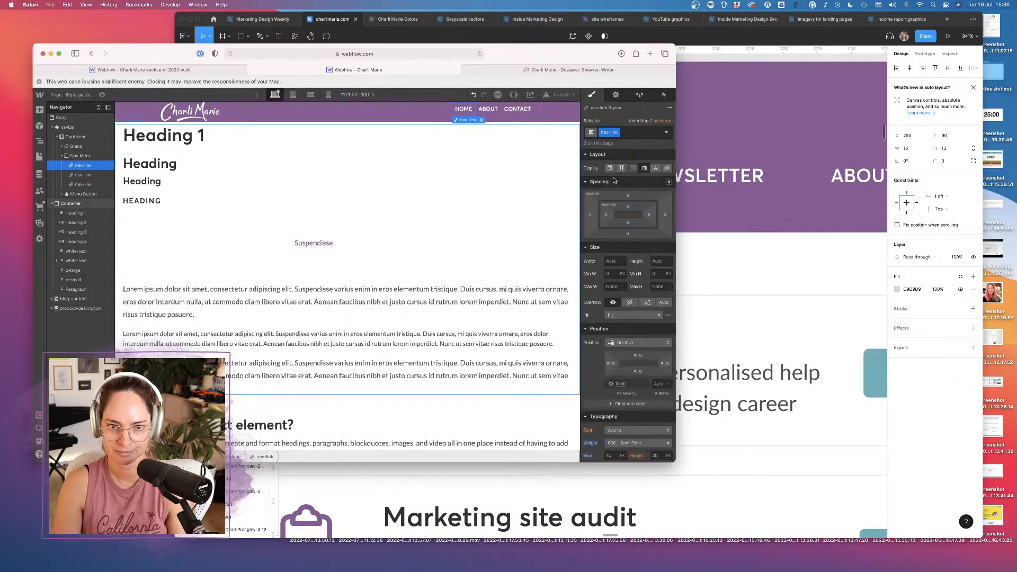
Set the line height of the nav-link text to 100%
left_click(503, 174)
left_click(469, 112)
scroll(657, 318, "down", 4)
key("Down")
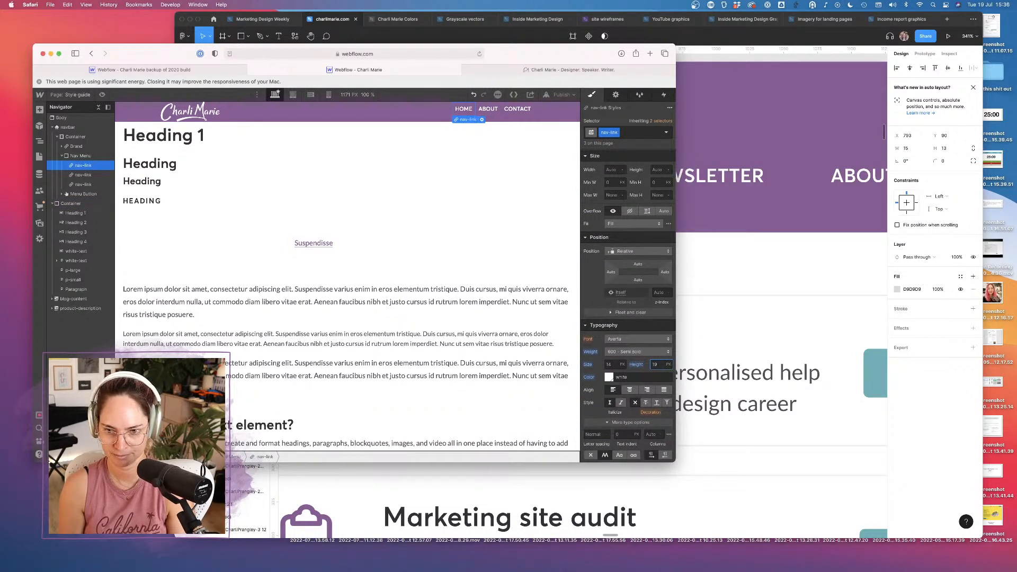
key("BackSpace")
type("100%")
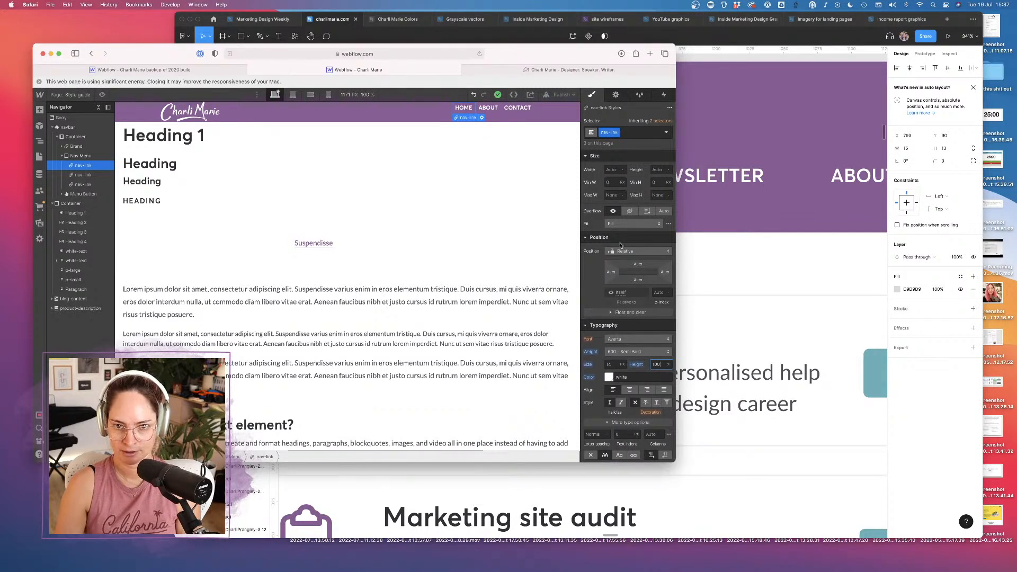
Apply the existing Container class to the container inside the navbar
left_click(79, 154)
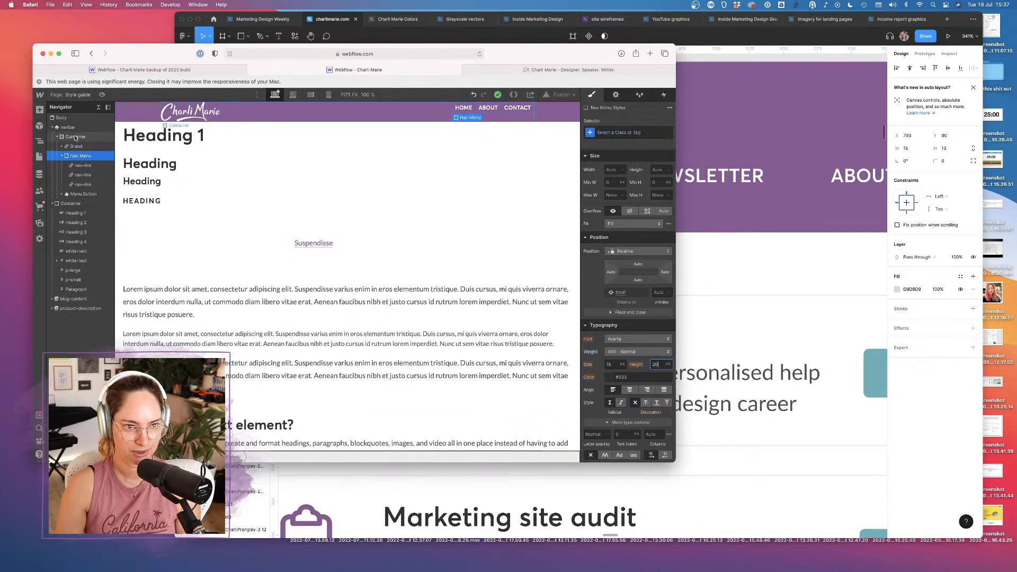
left_click(80, 136)
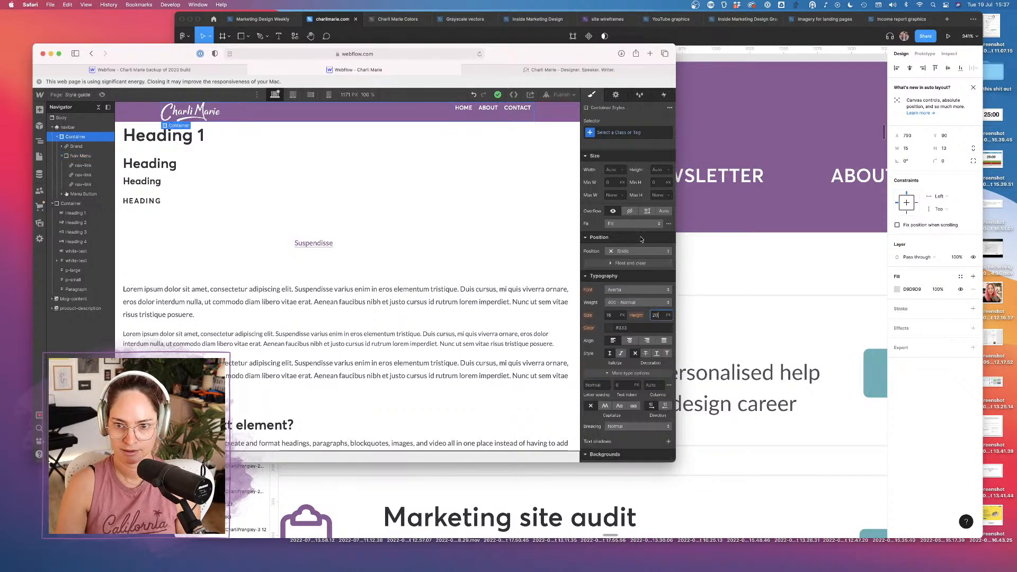
scroll(641, 240, "up", 3)
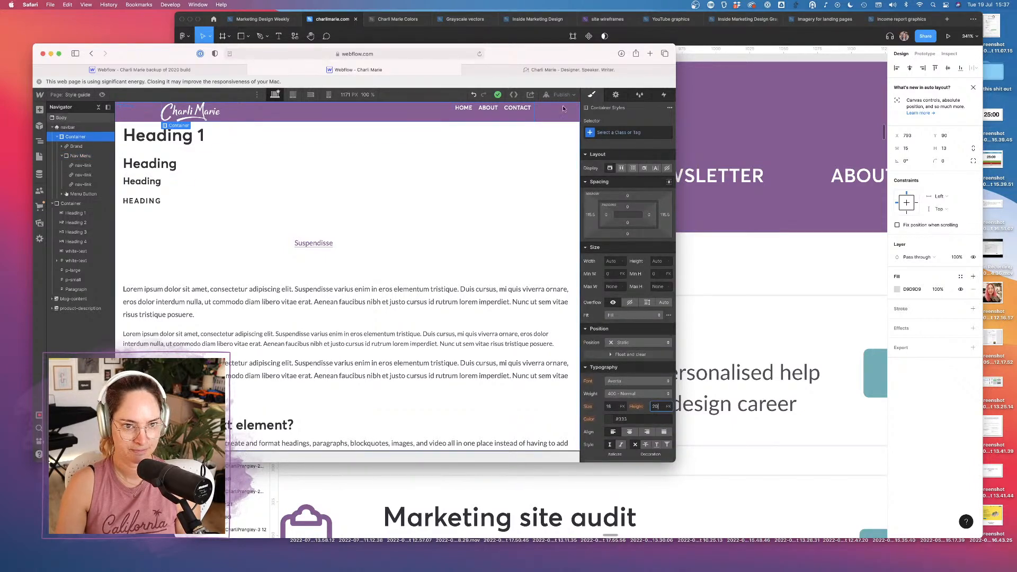
left_click(629, 134)
type("Conta")
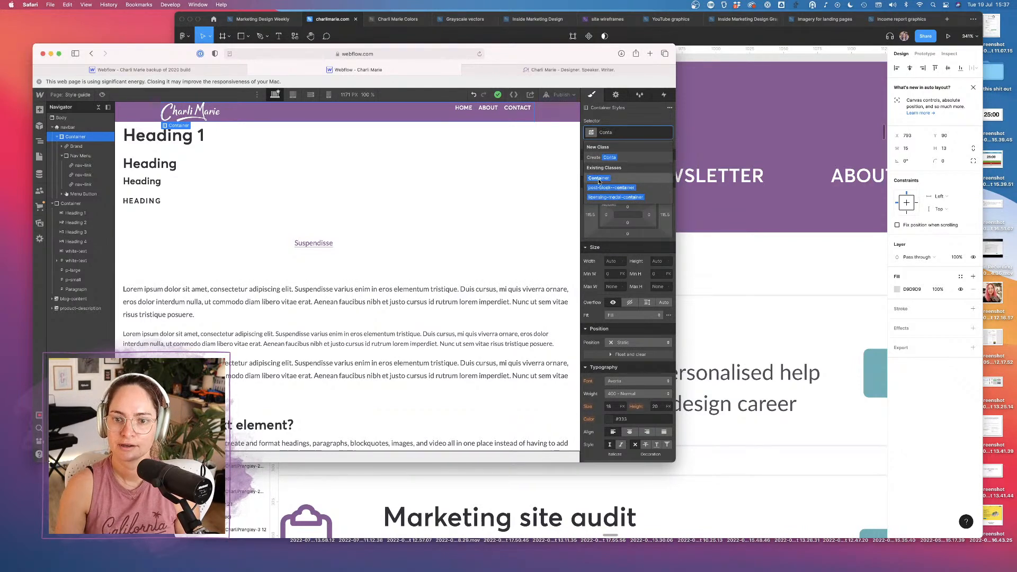
left_click(599, 179)
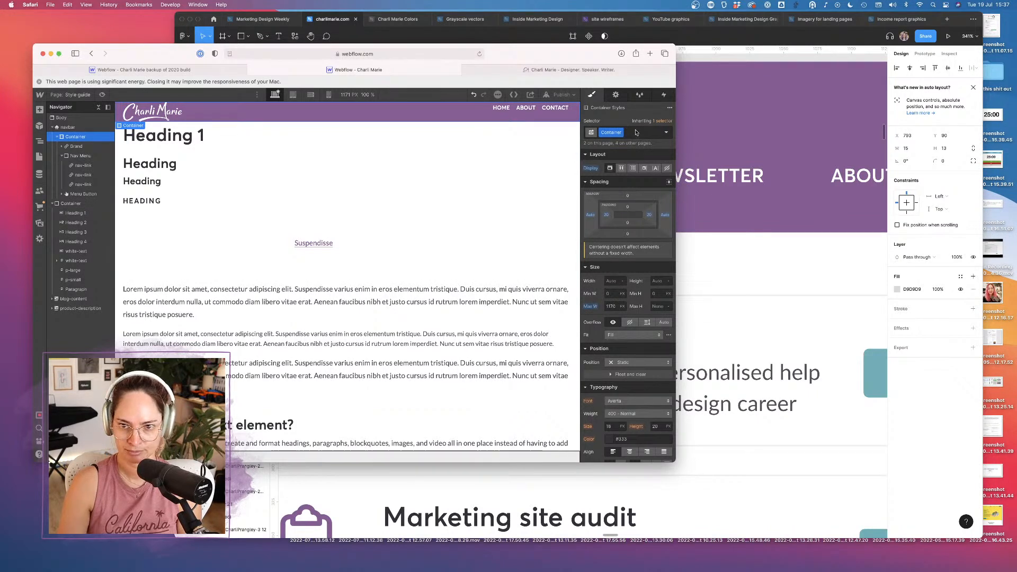
Add a new combo class named nav-flex to the navbar's Container
left_click(79, 146)
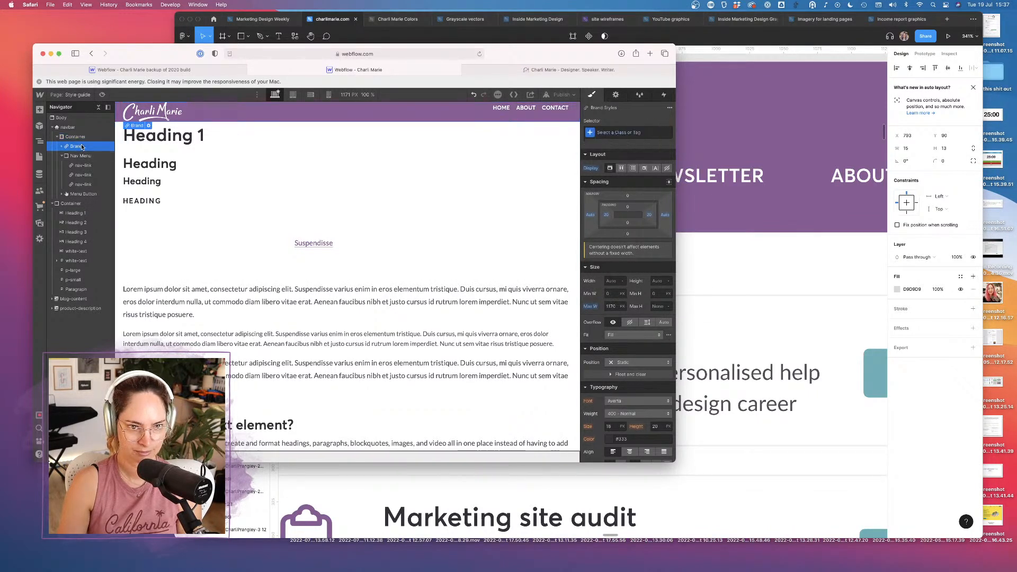
left_click(85, 156)
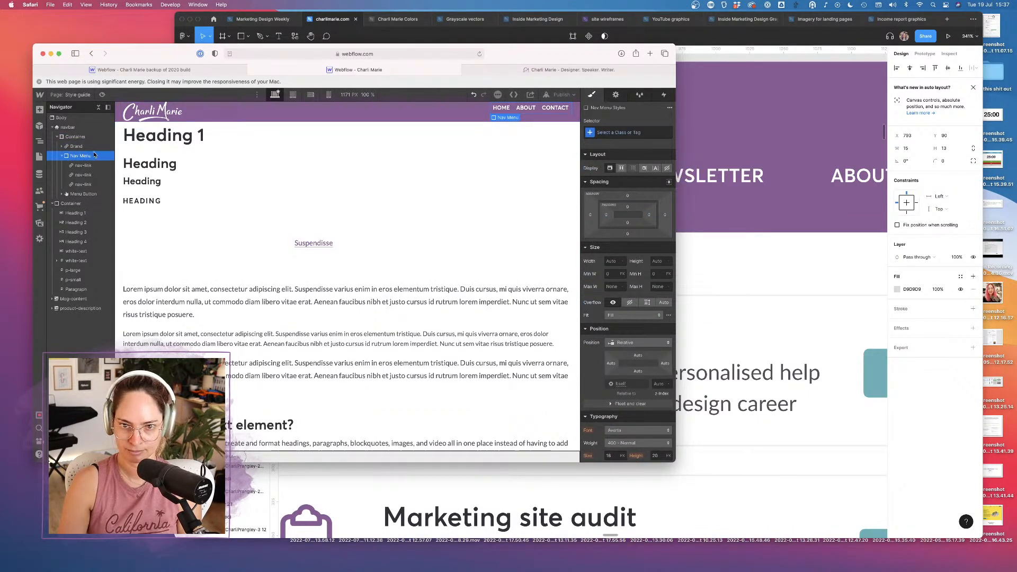
left_click(76, 137)
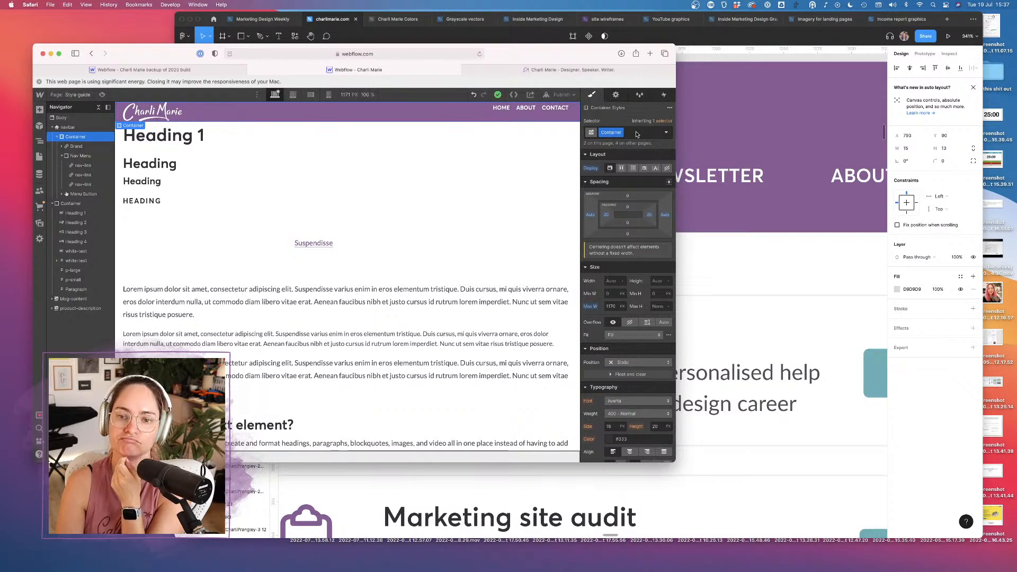
left_click(637, 133)
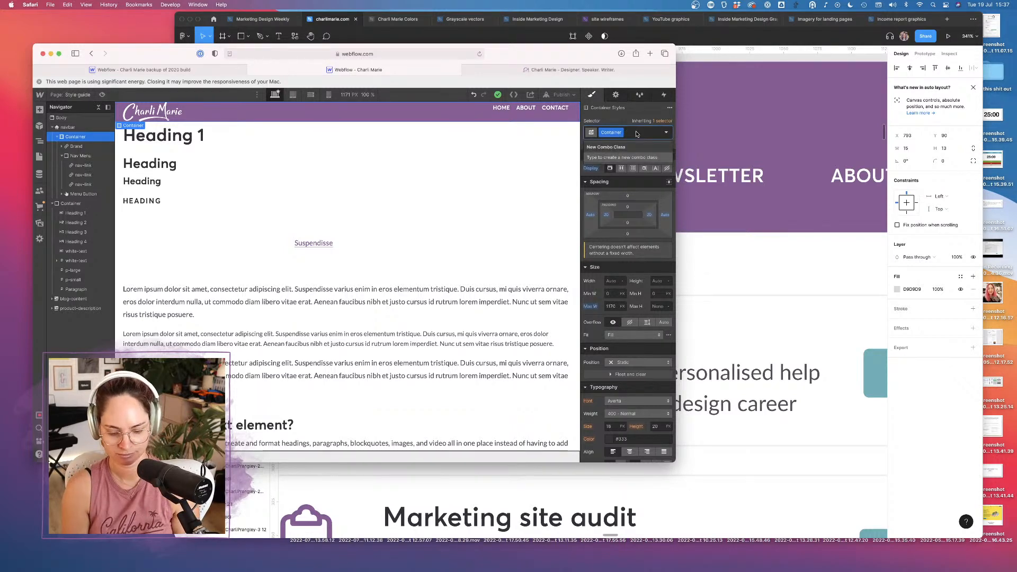
type("nav-")
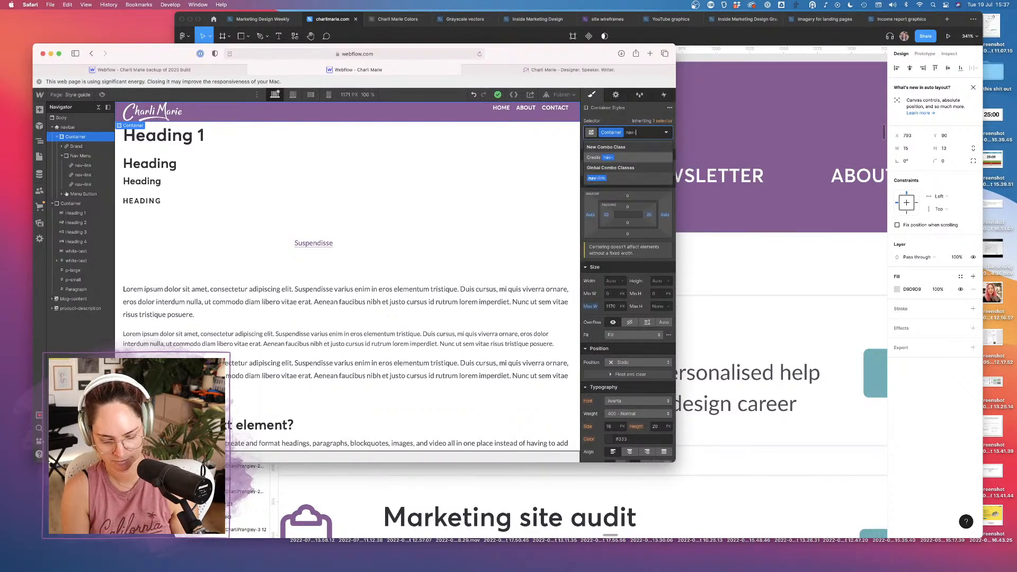
type("flex")
key("Return")
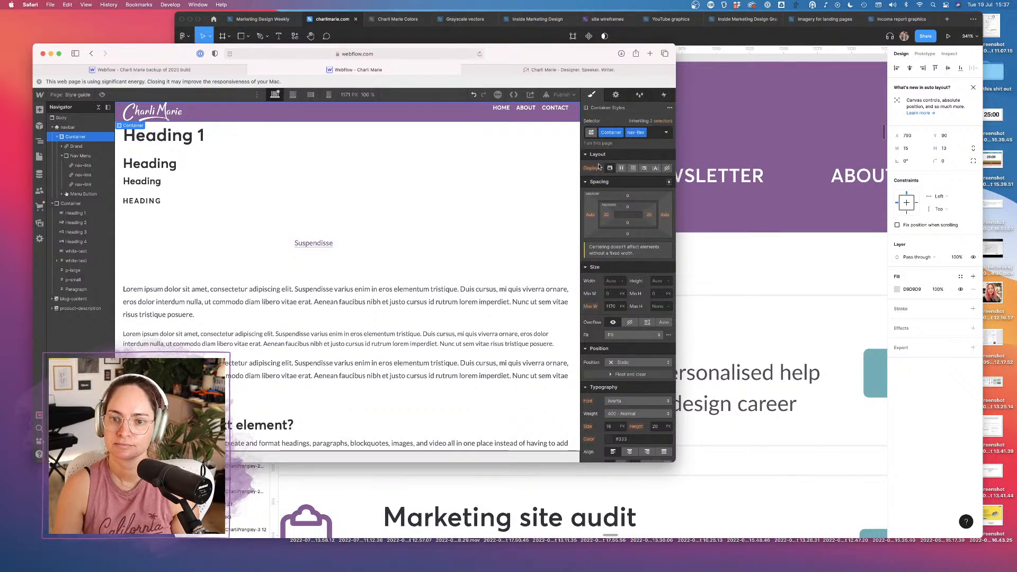
Make the nav-flex container a horizontal flexbox with its children justified to space between
left_click(622, 168)
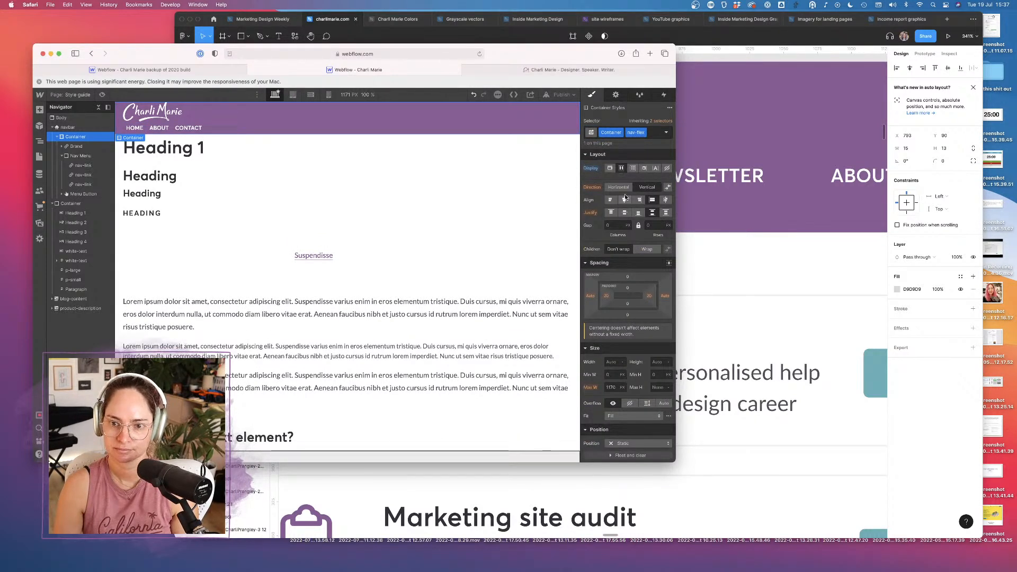
left_click(623, 189)
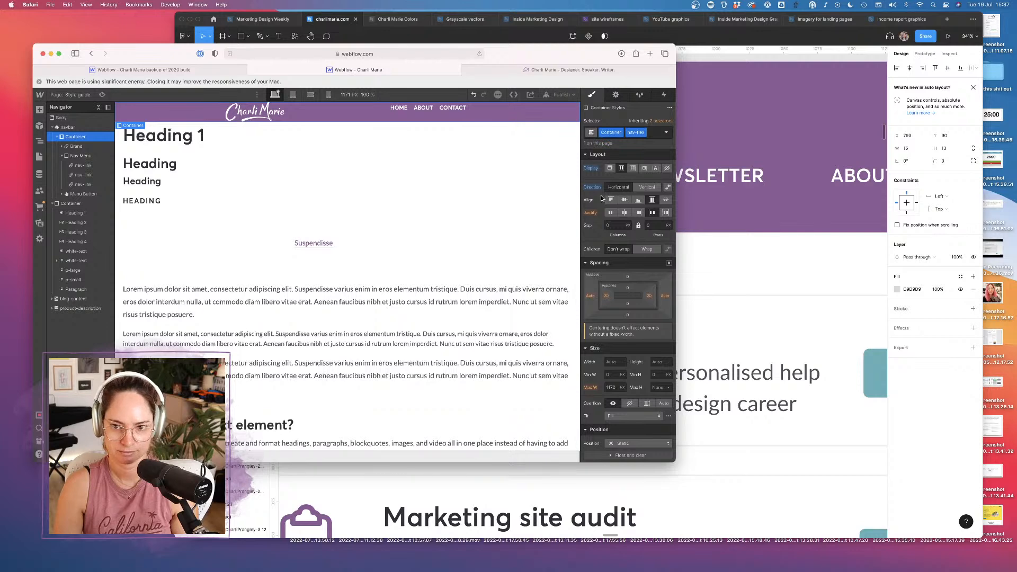
left_click(654, 214)
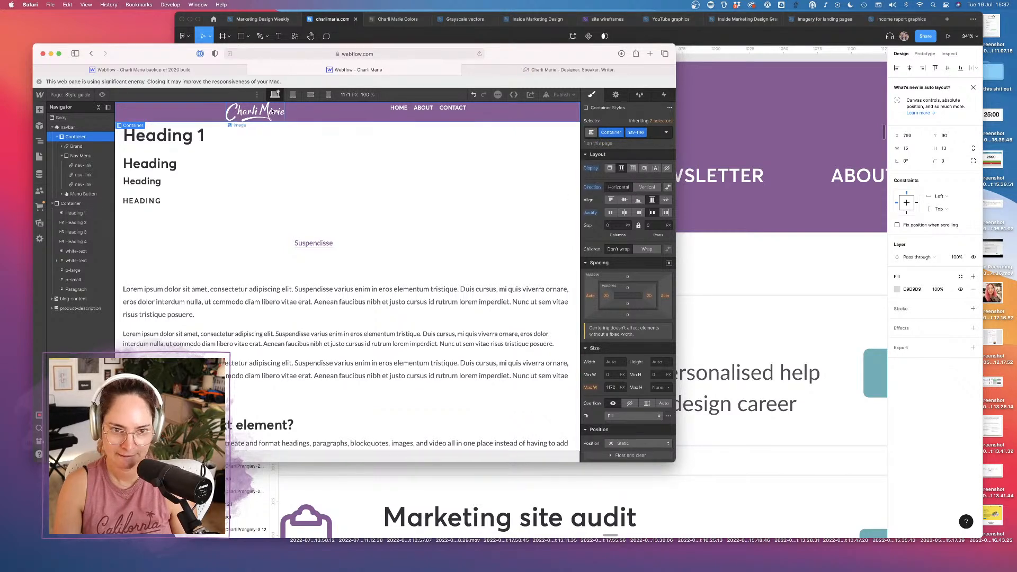
Give the Brand link a new class named nav-logo and set its flex-child alignment to start
left_click(231, 113)
left_click(86, 147)
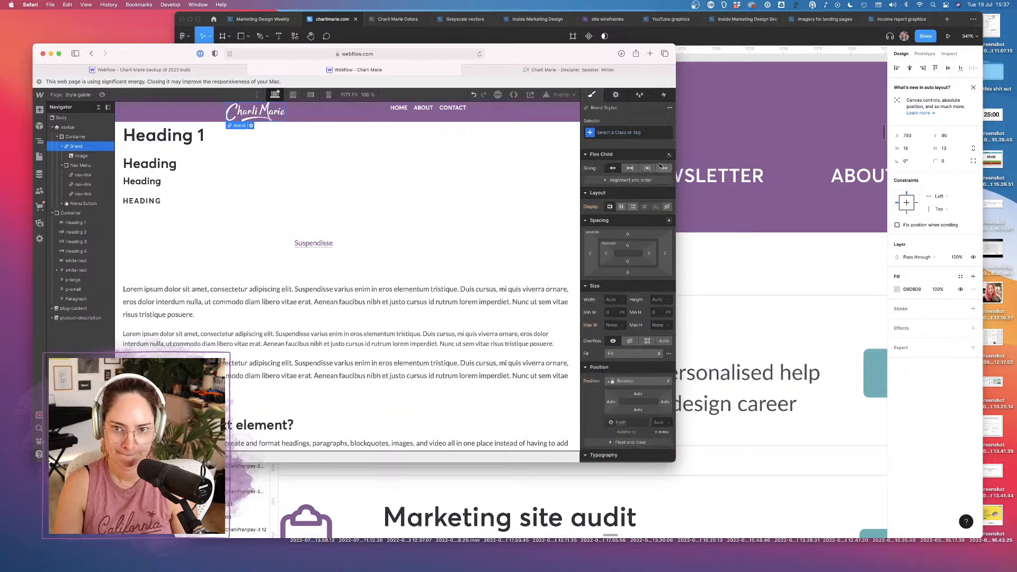
left_click(618, 132)
type("nav-lo")
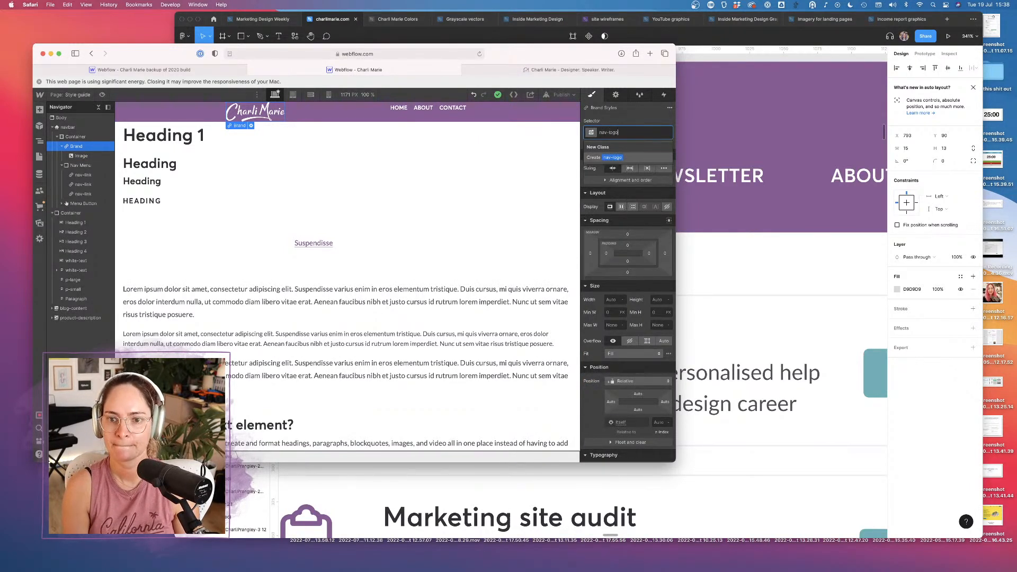
type("go")
key("Return")
left_click(630, 180)
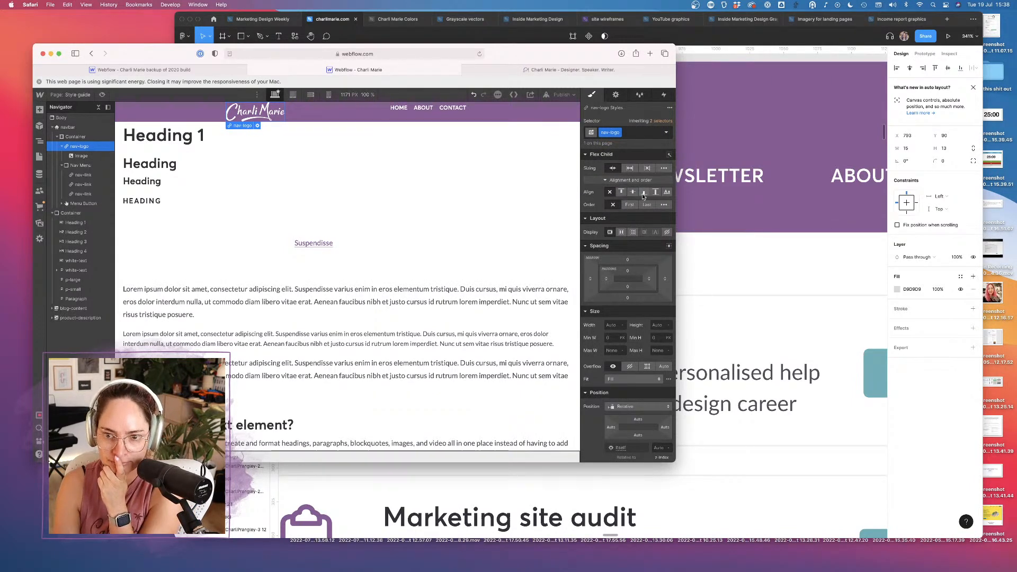
left_click(621, 192)
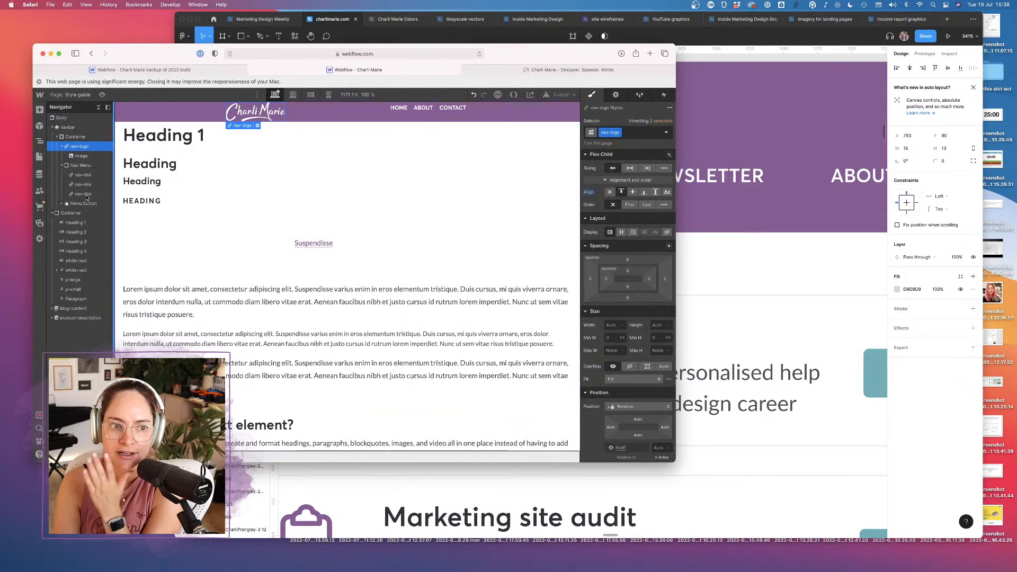
Align the nav-flex container's children to center and justify them to start
left_click(80, 166)
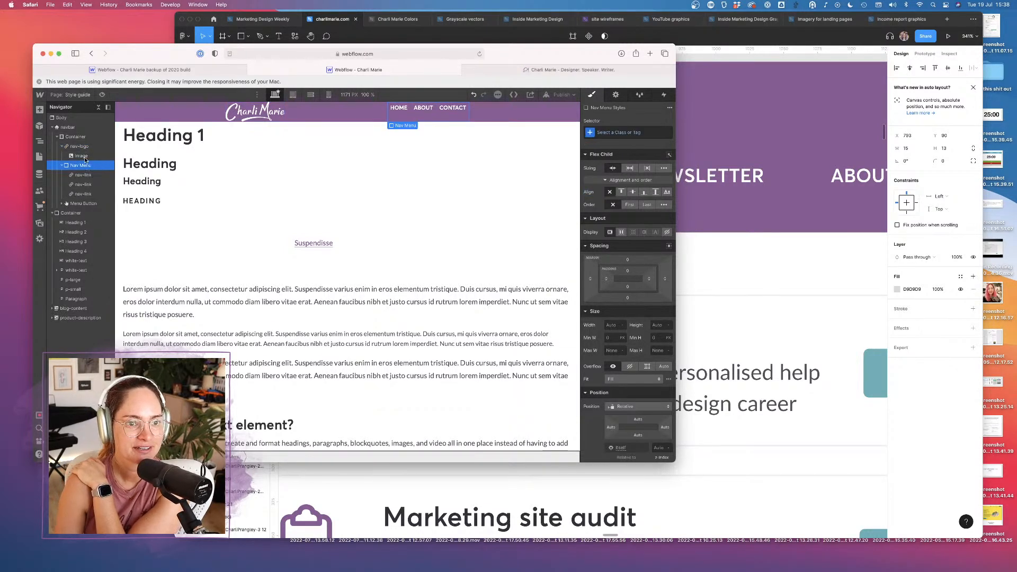
left_click(77, 136)
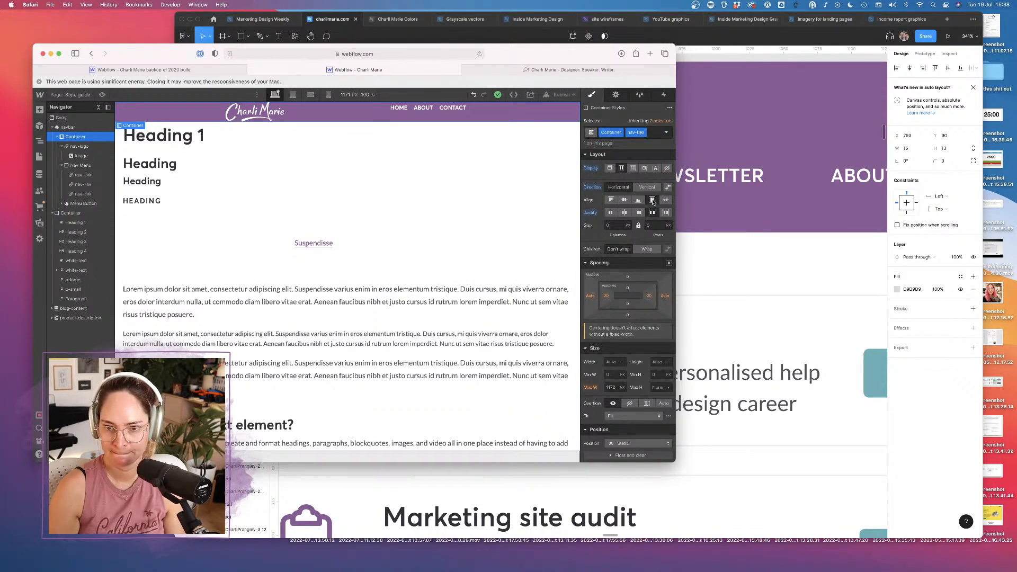
left_click(625, 200)
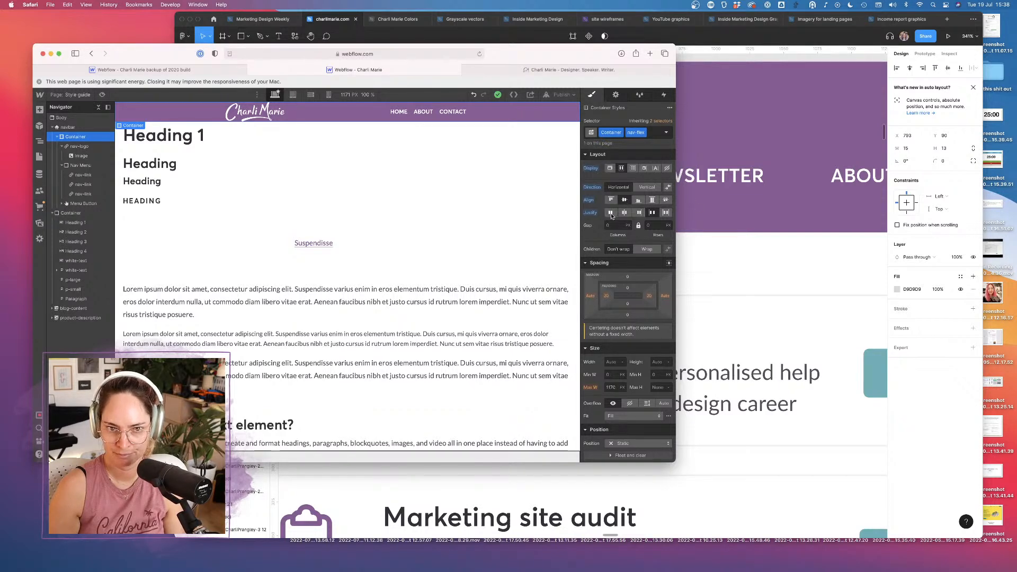
left_click(610, 212)
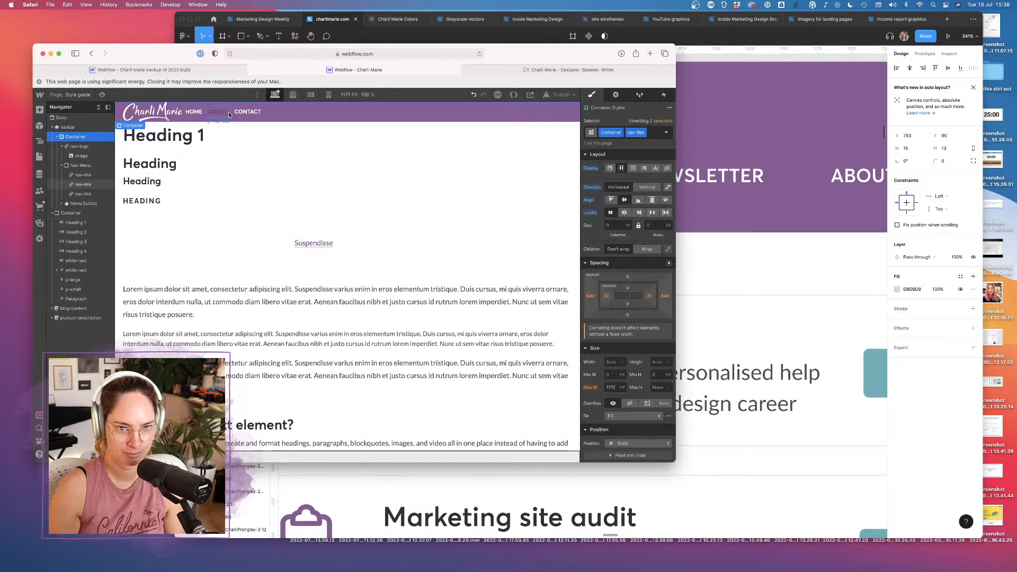
Try end and center flex-child alignments on the Nav Menu
left_click(79, 165)
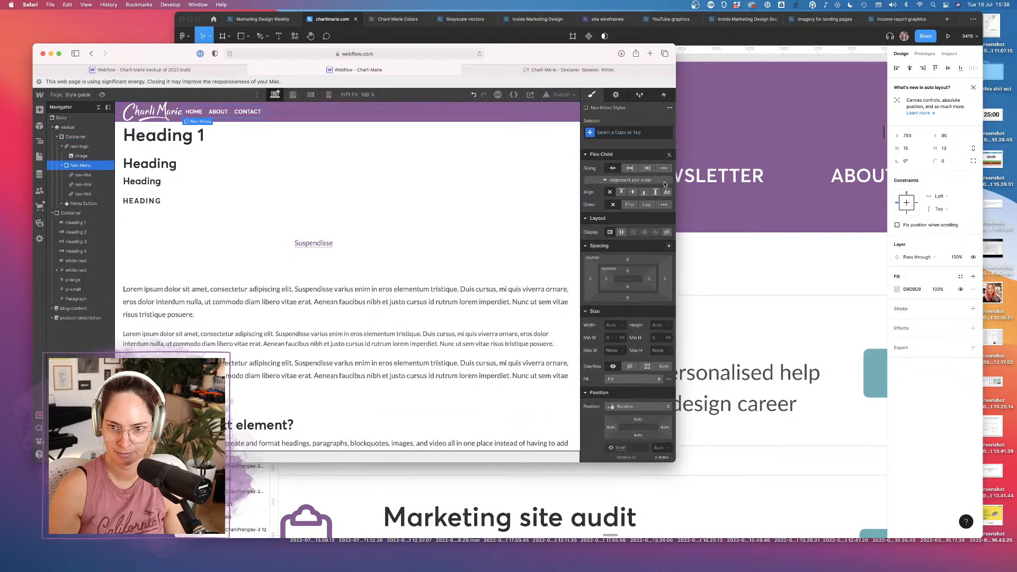
left_click(646, 194)
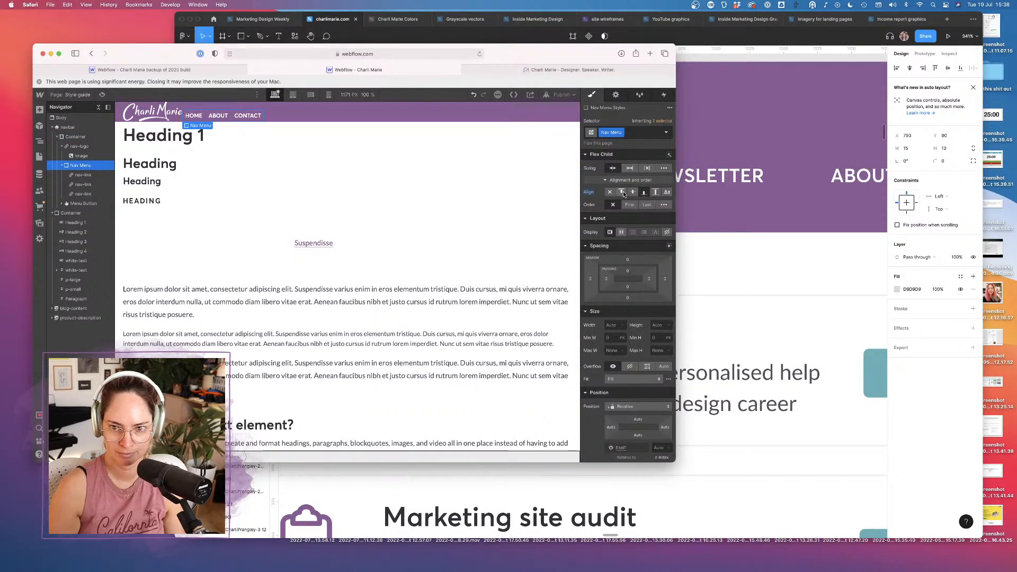
left_click(627, 193)
left_click(633, 192)
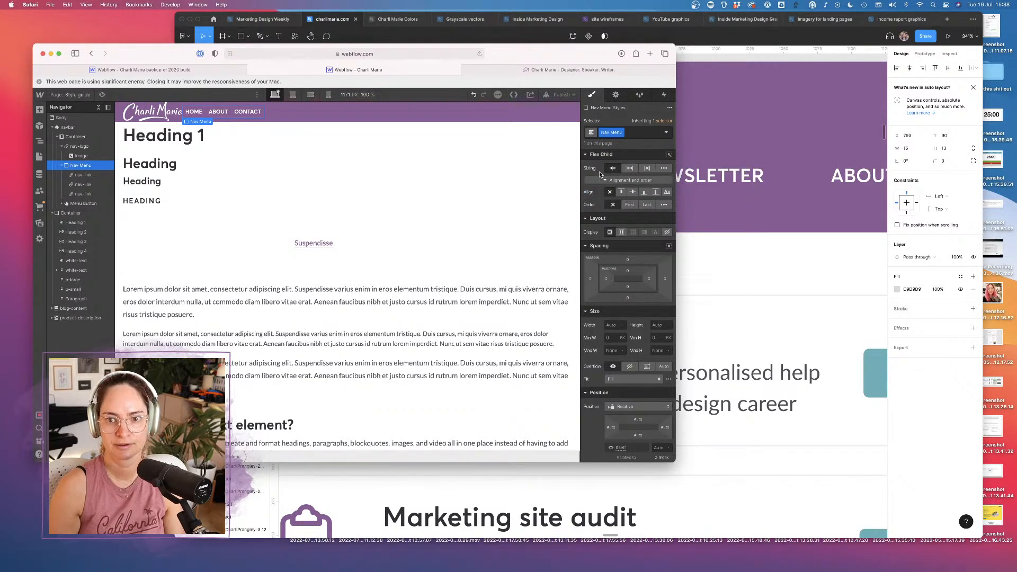
Give the Nav Menu a new class named nav-link-group in place of its default class
left_click(636, 135)
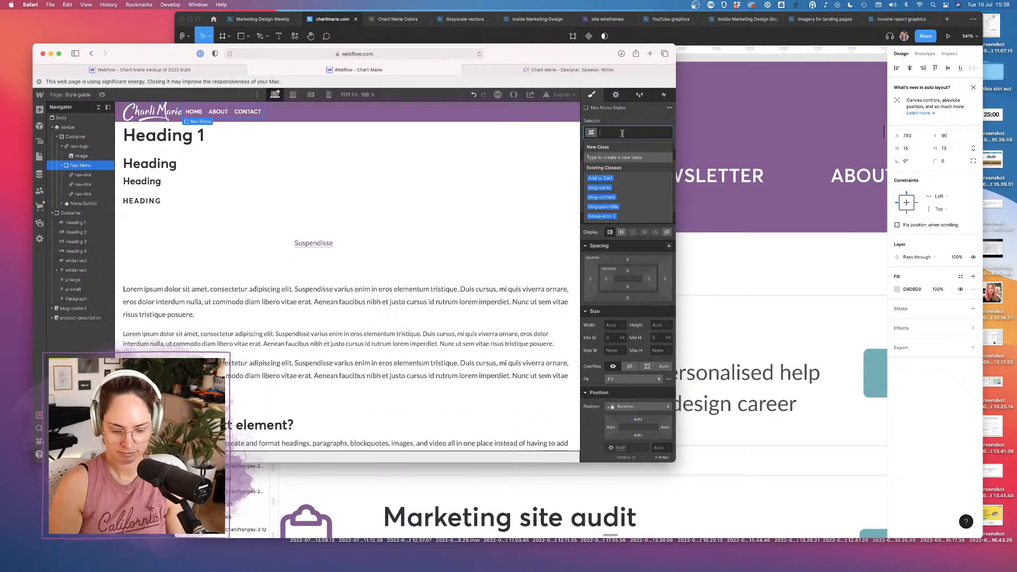
type("nav-link-")
key("BackSpace")
key("BackSpace")
key("BackSpace")
type("k-group")
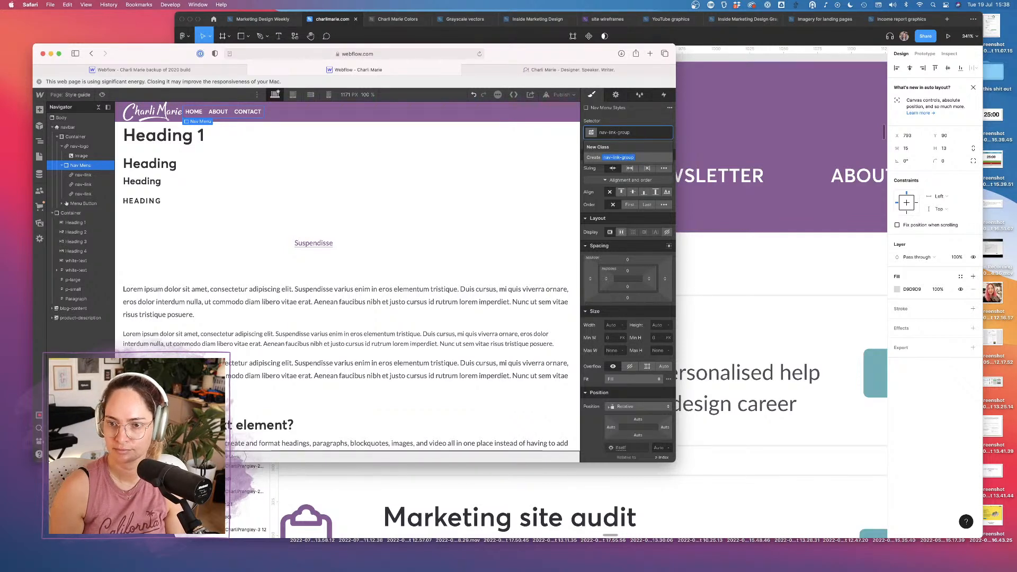
key("Return")
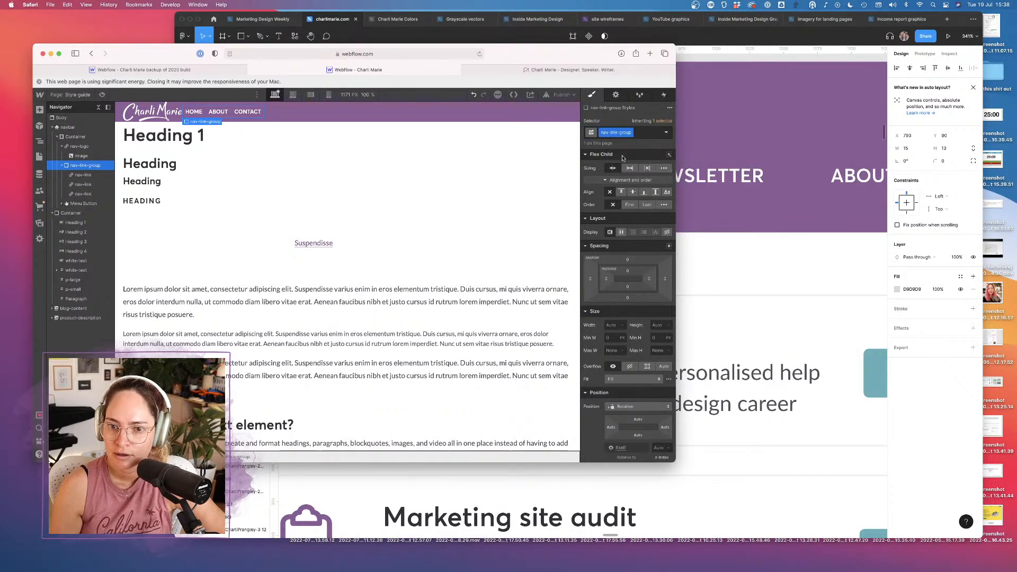
Set the nav-flex container's justification back to space between
scroll(595, 249, "down", 5)
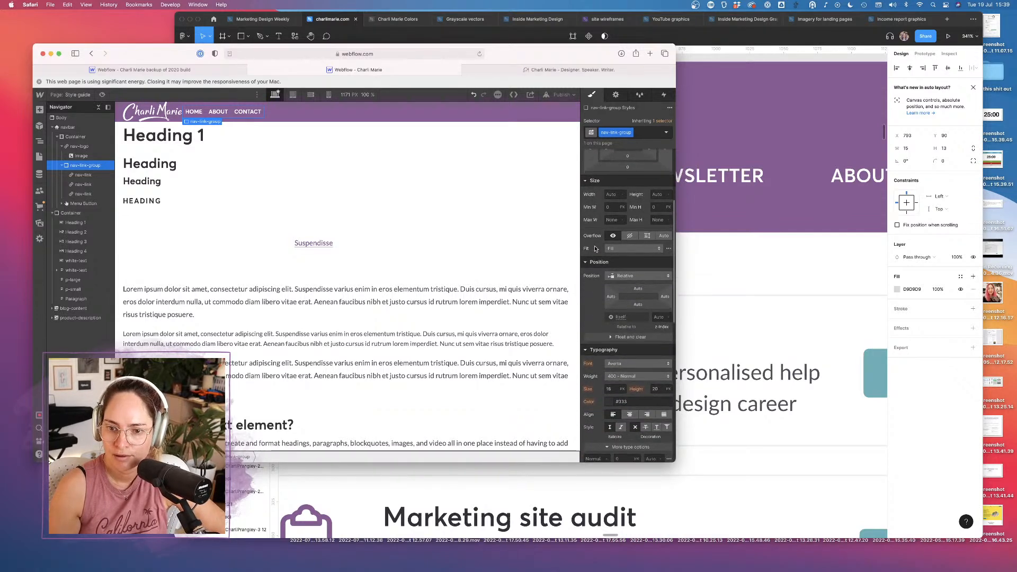
scroll(598, 258, "up", 5)
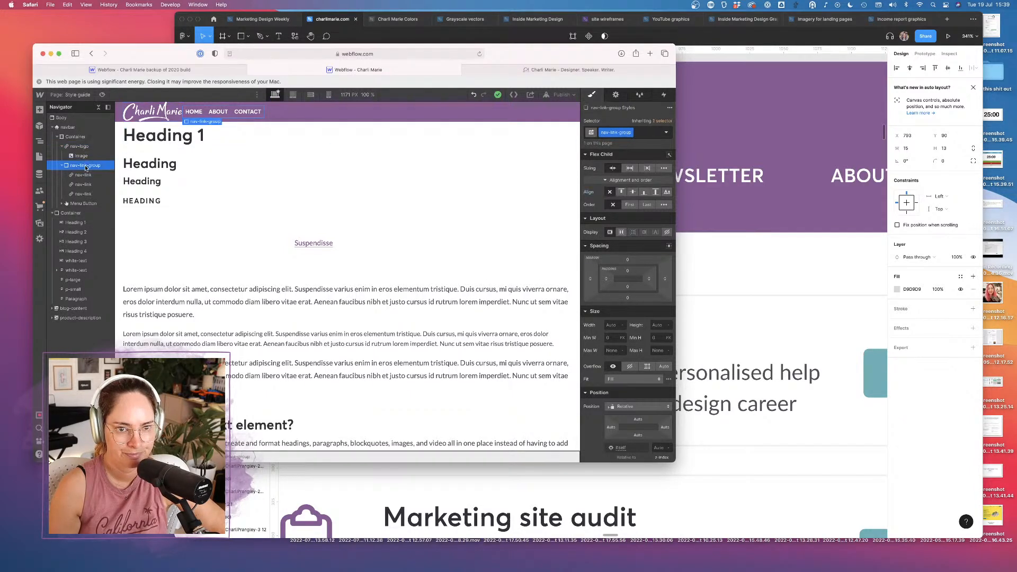
left_click(75, 136)
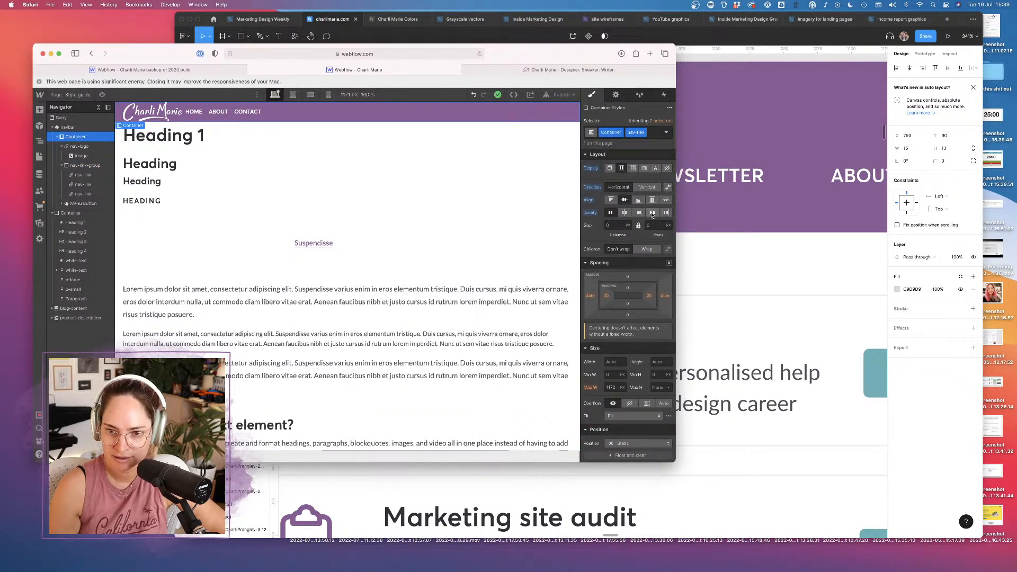
left_click(652, 212)
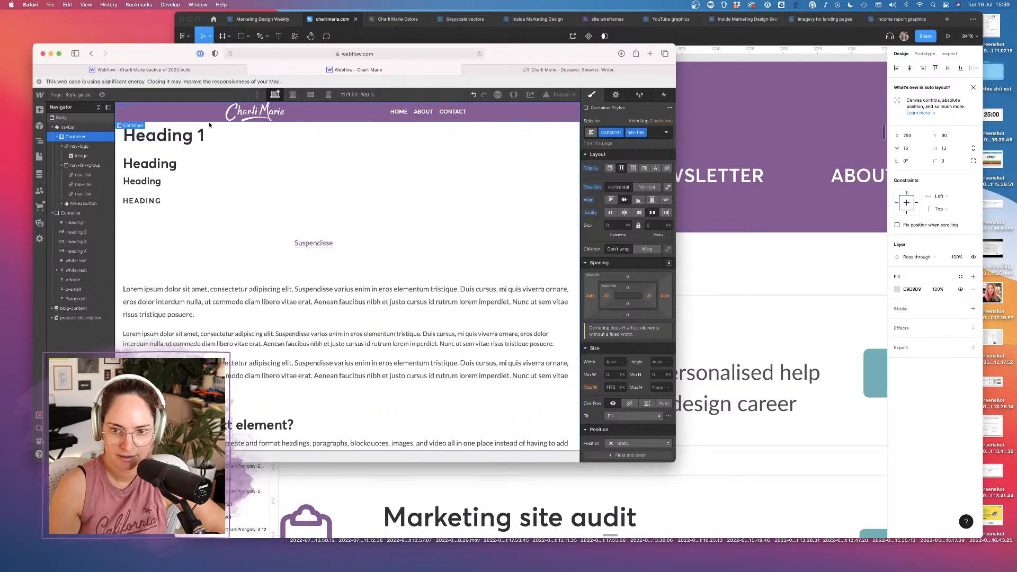
Set the flex-child sizing of both nav-link-group and nav-logo to grow if possible
left_click(85, 165)
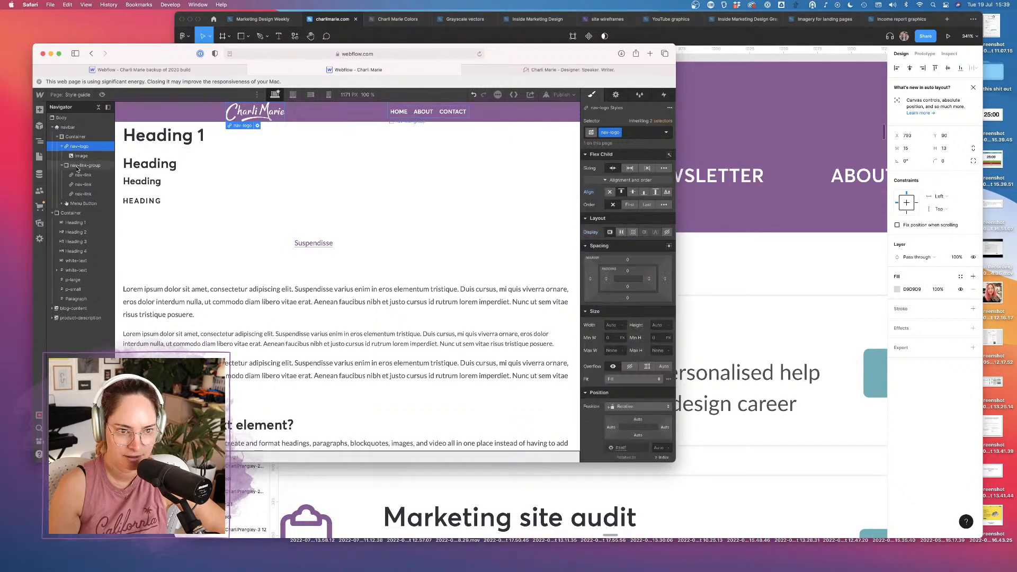
left_click(83, 204)
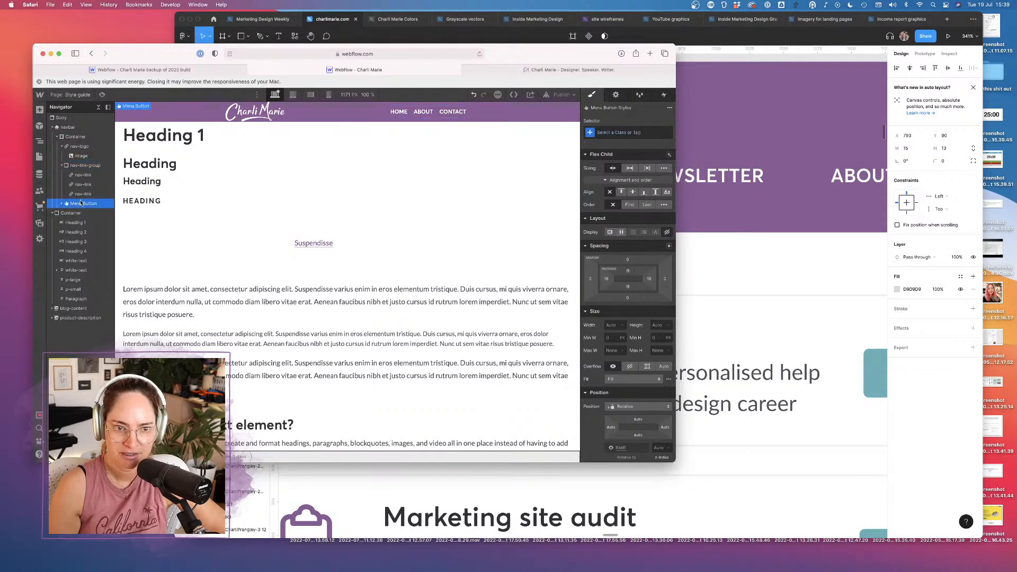
left_click(89, 166)
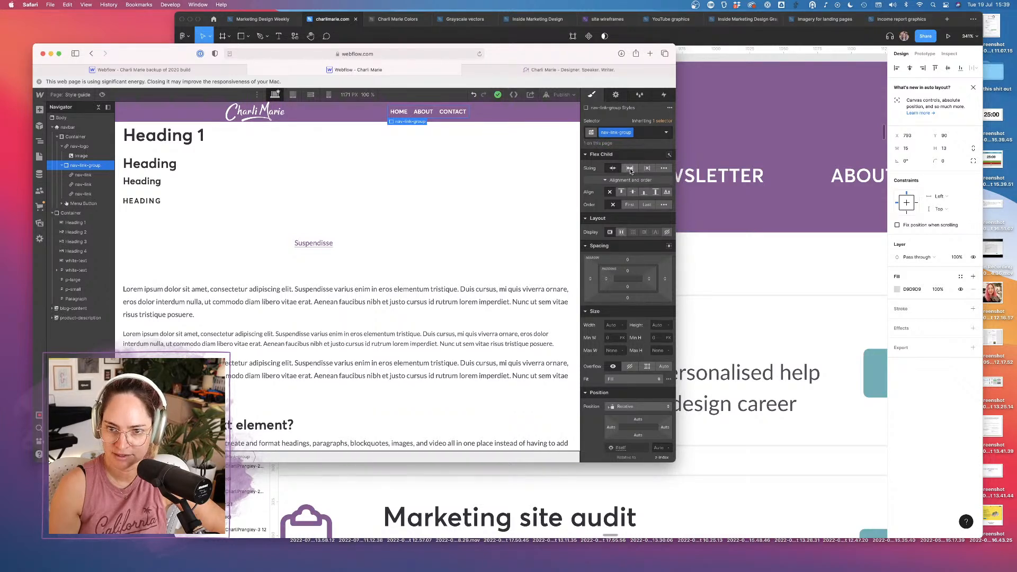
left_click(613, 168)
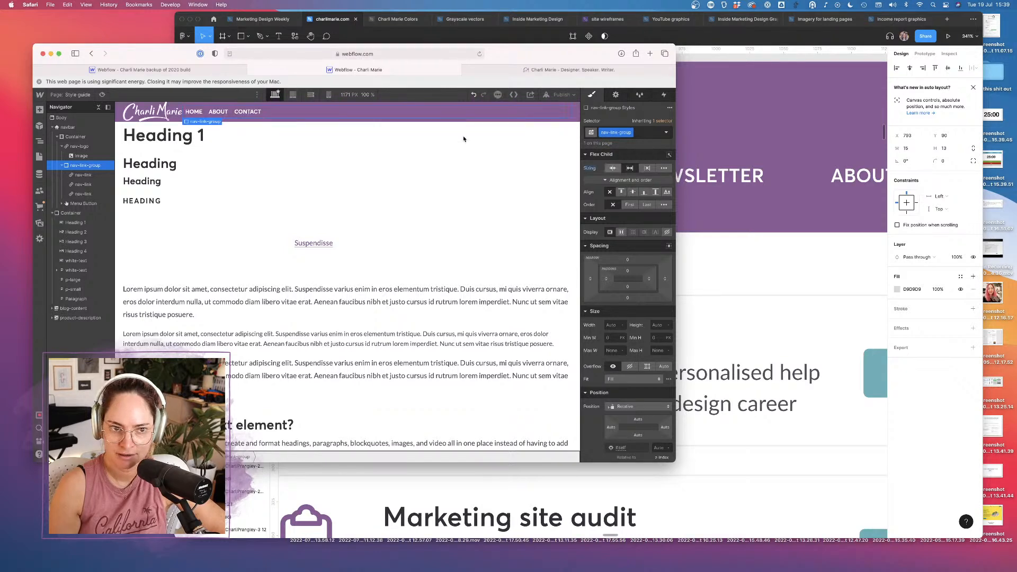
left_click(153, 112)
left_click(631, 169)
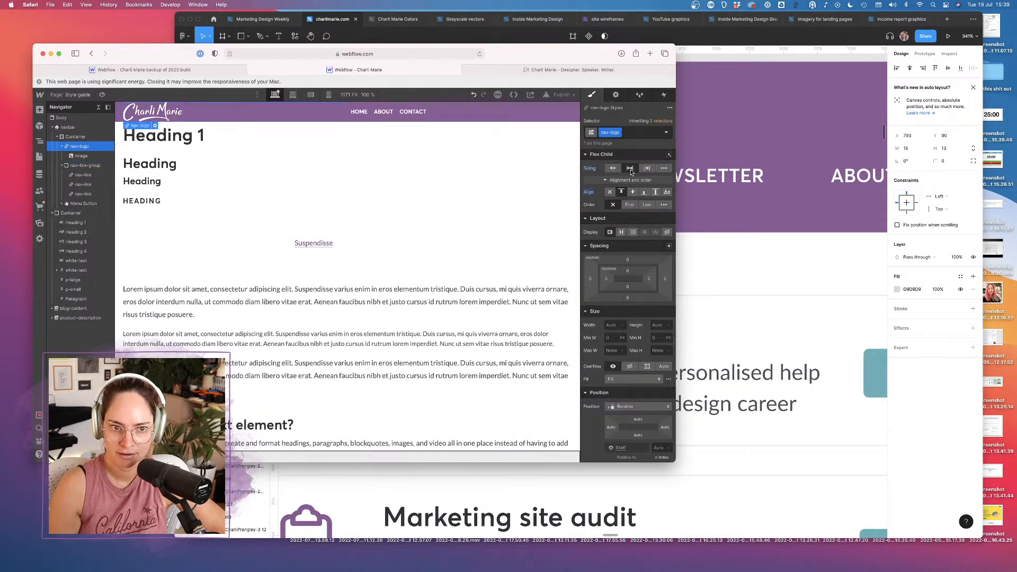
Right-align the text of the nav-link-group so its links sit at the container's far edge
left_click(441, 112)
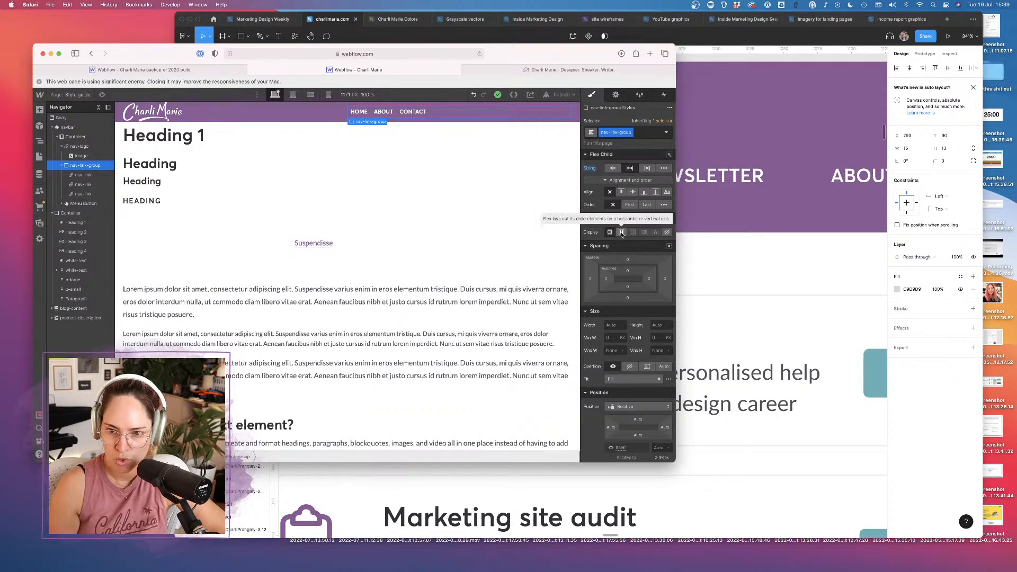
scroll(647, 337, "down", 3)
scroll(647, 338, "down", 2)
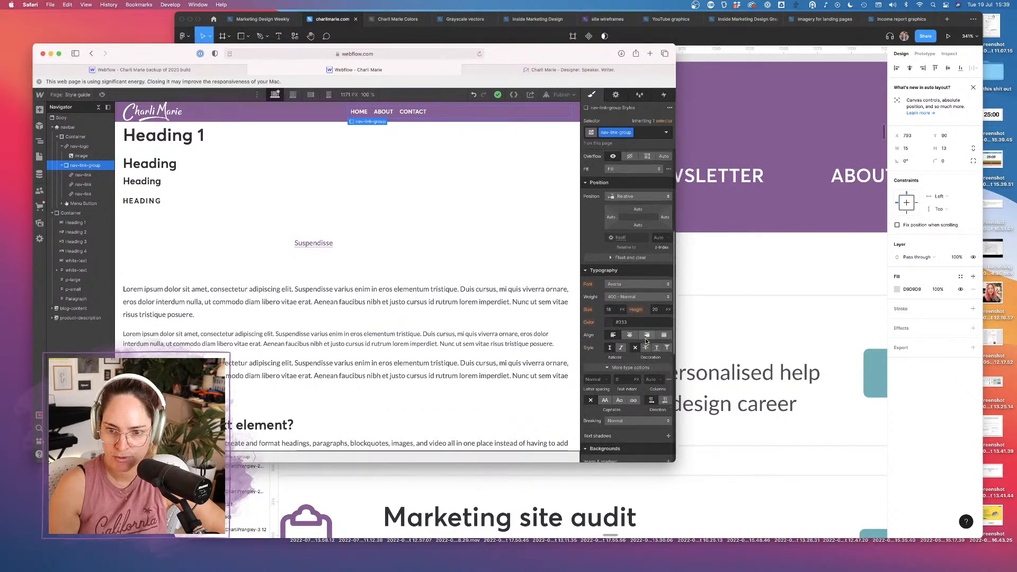
left_click(648, 335)
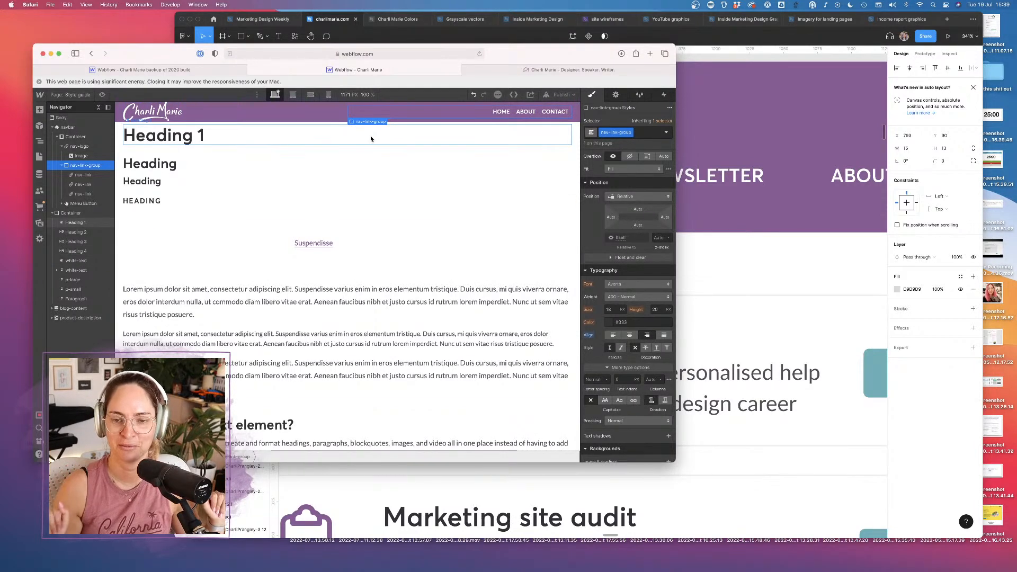
Select the navbar, then switch to Figma and examine the header's spacing around the logo and links in the blog home frame
left_click(69, 127)
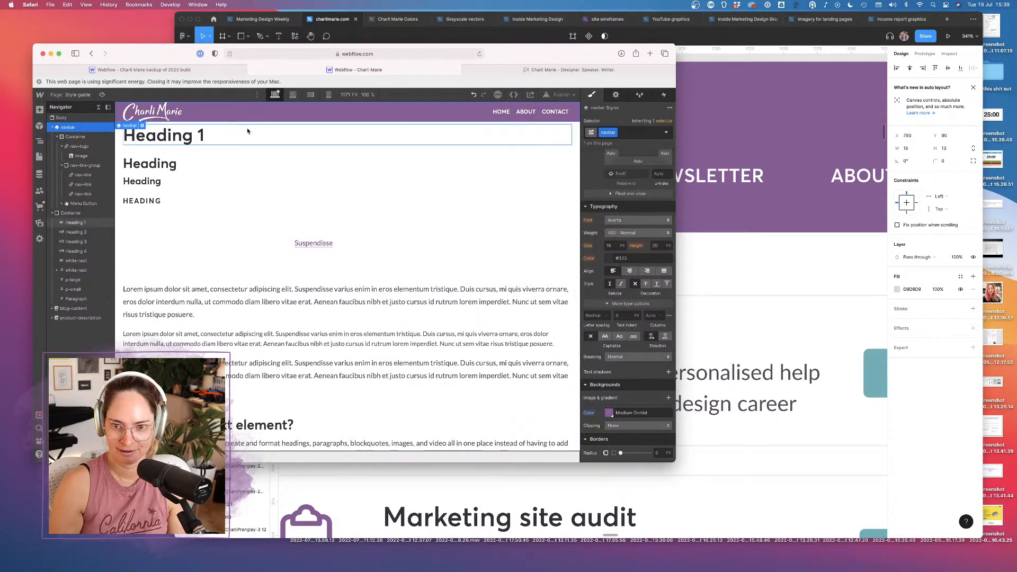
left_click(791, 231)
scroll(628, 206, "down", 5)
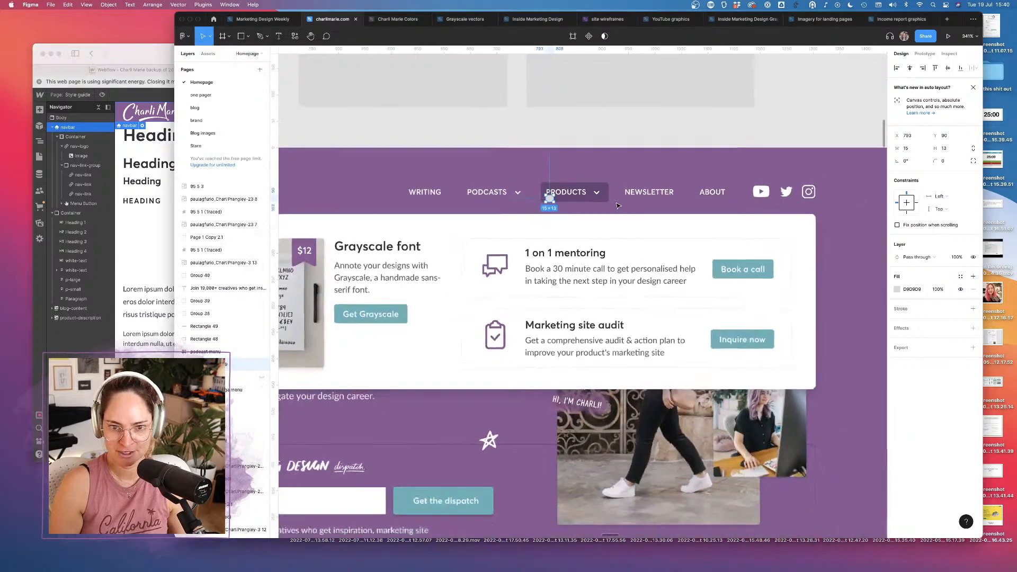
scroll(619, 205, "left", 3)
scroll(619, 204, "up", 1)
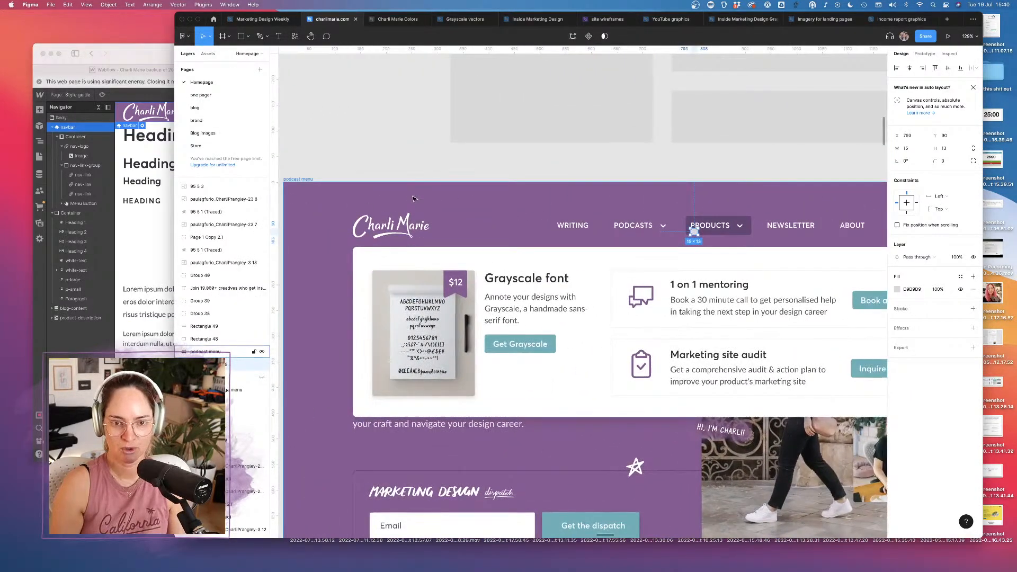
scroll(414, 202, "down", 10)
scroll(425, 208, "up", 5)
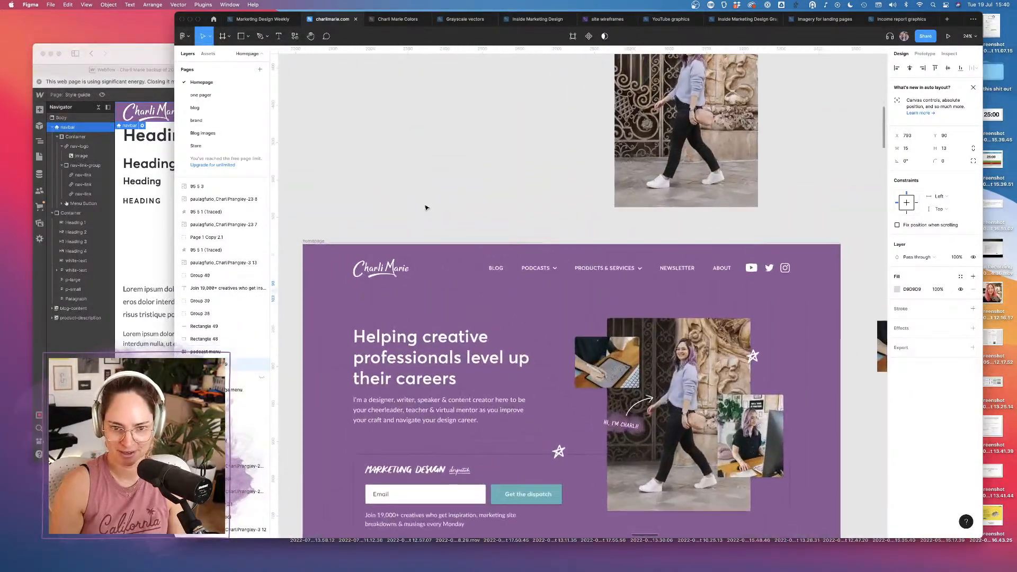
scroll(425, 208, "right", 15)
scroll(424, 206, "down", 2)
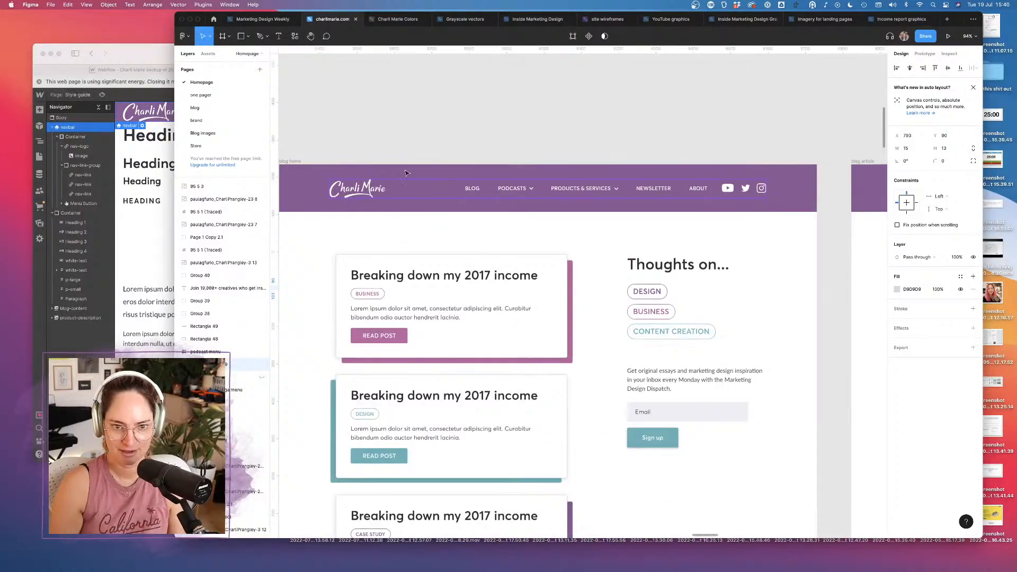
left_click(242, 38)
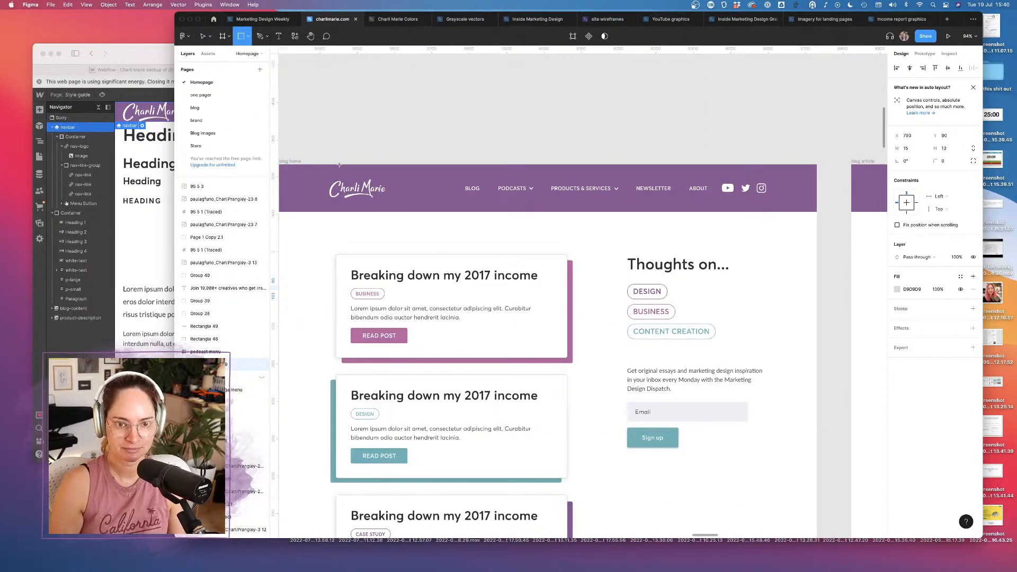
key("v")
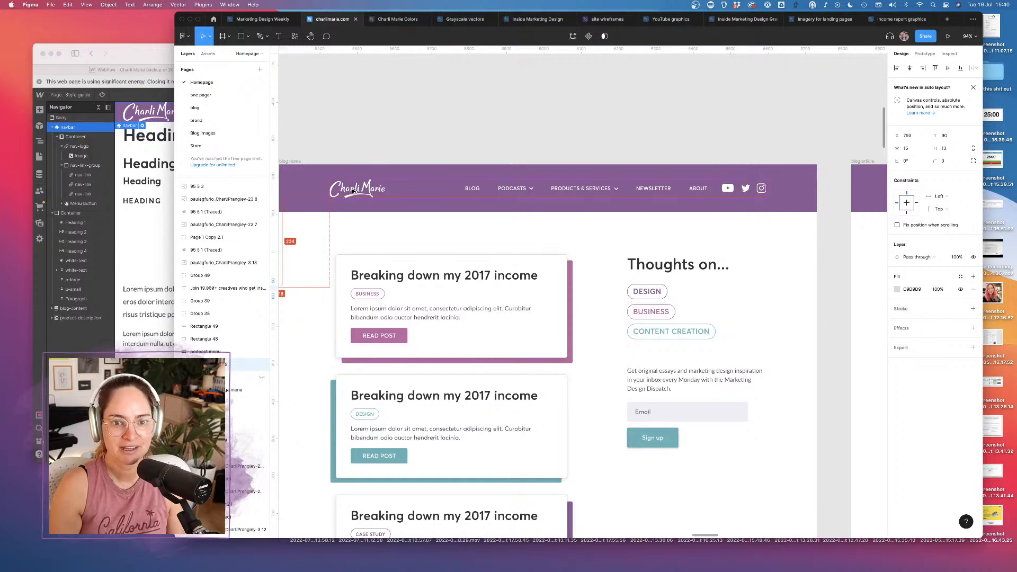
scroll(352, 175, "up", 5)
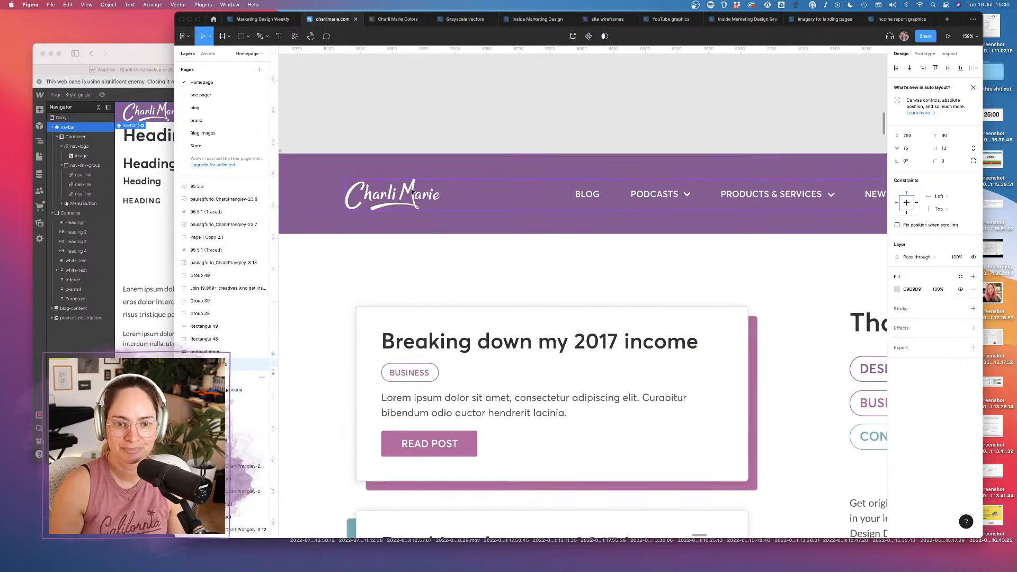
left_click(403, 163)
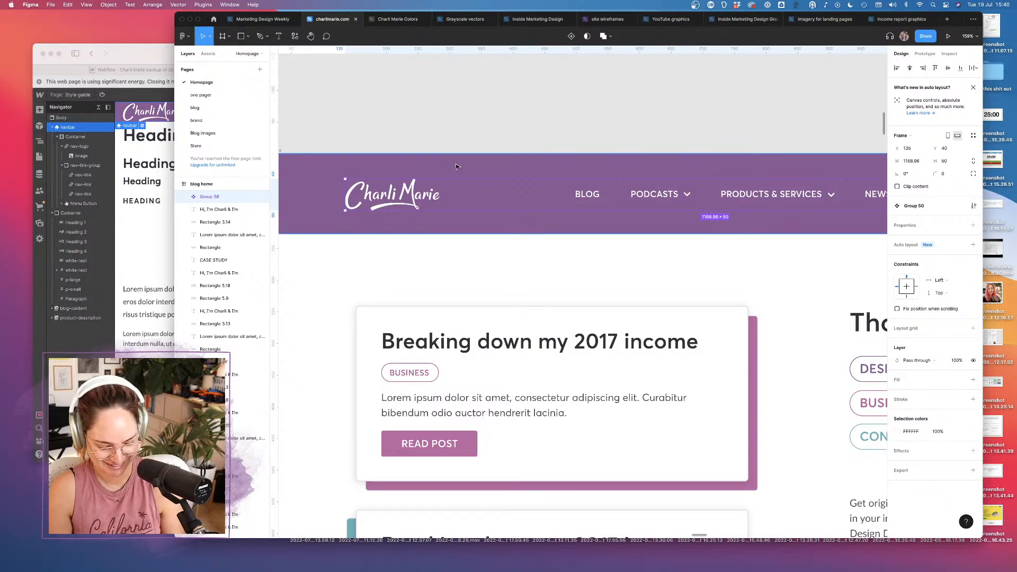
Switch back to Webflow and set the navbar's top padding to 40 px
left_click(134, 223)
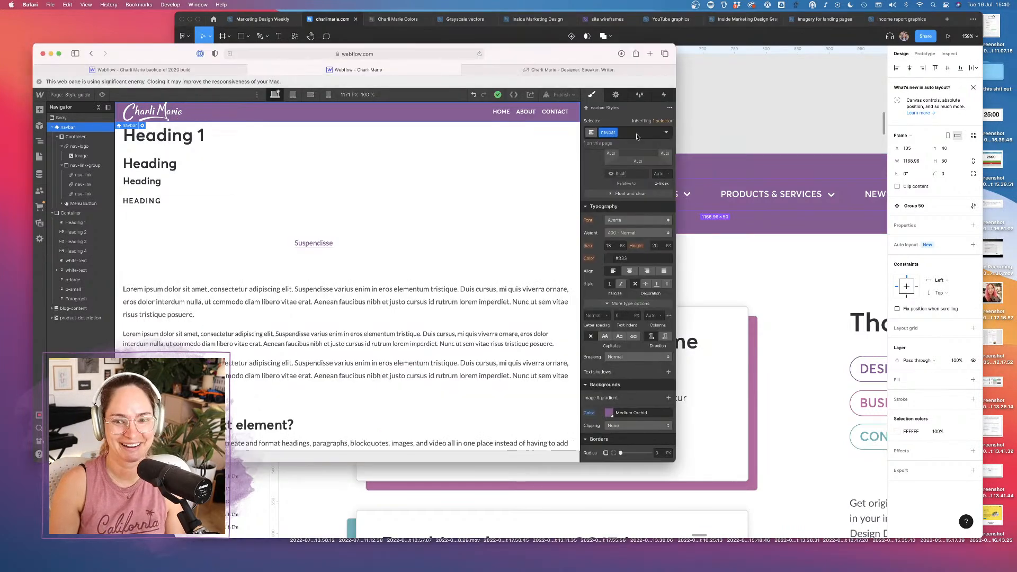
scroll(600, 223, "up", 1)
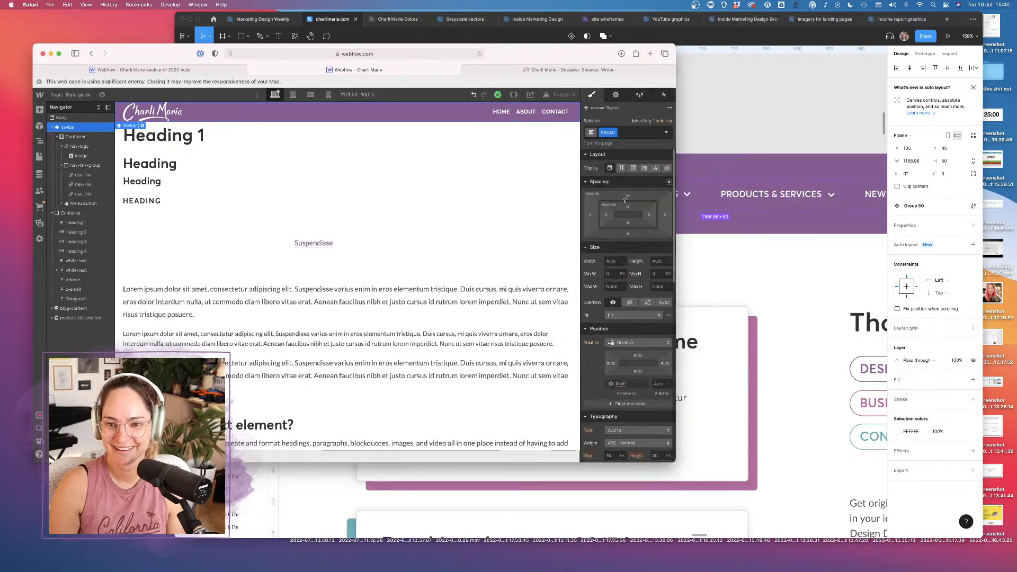
left_click(630, 207)
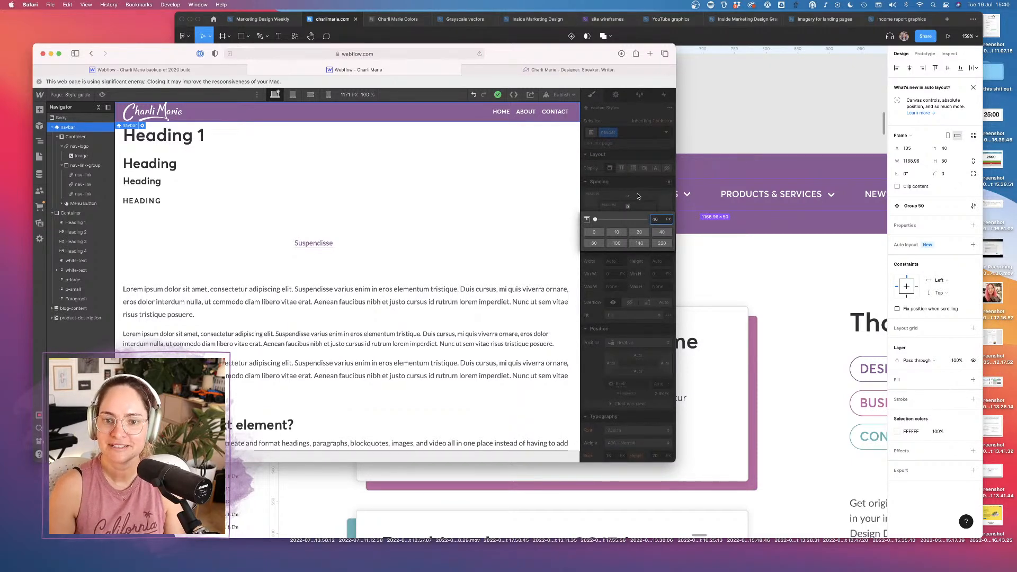
type("40")
key("Return")
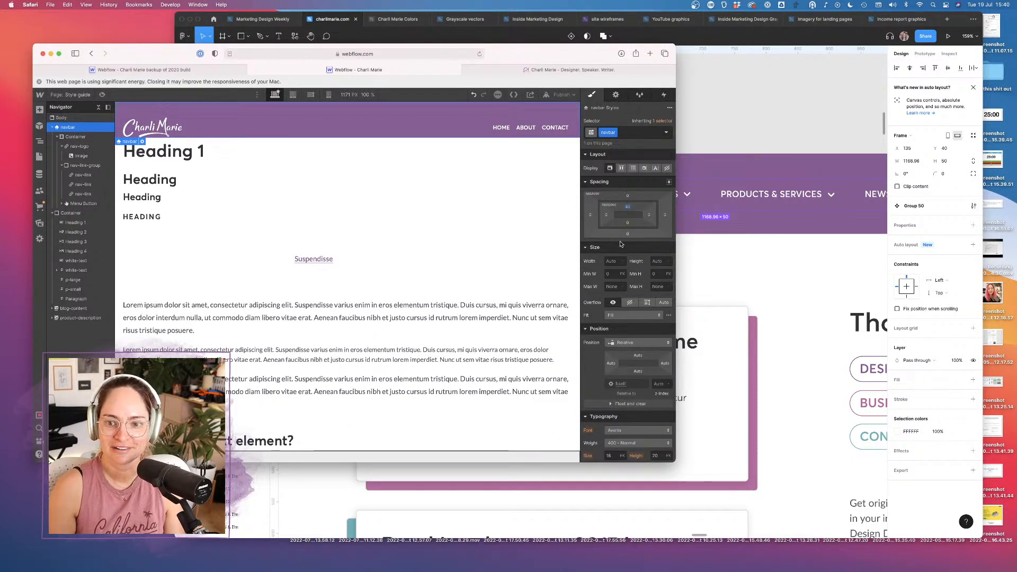
Set the navbar's top and bottom padding to 32 px each
left_click(629, 207)
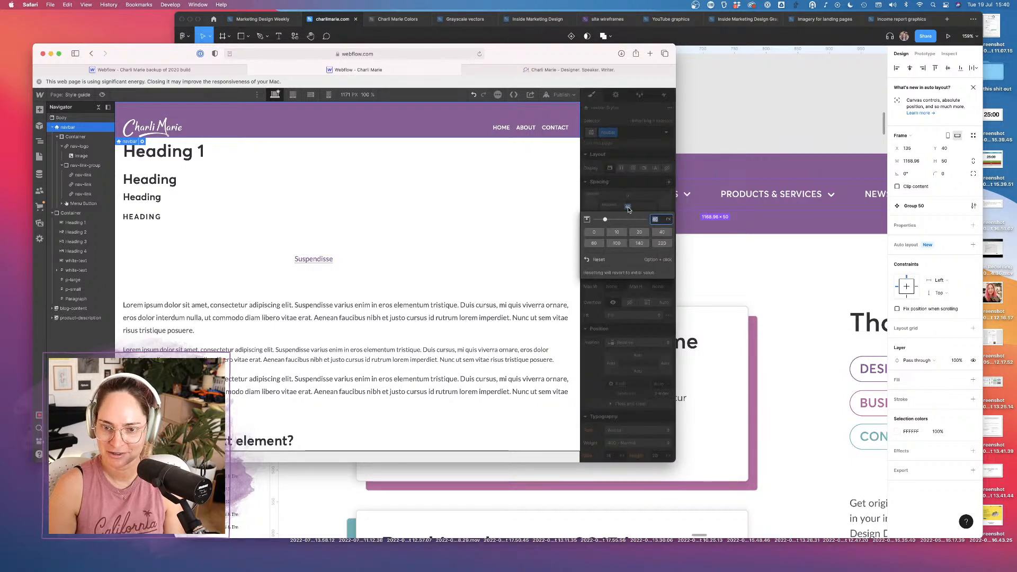
type("32")
key("Return")
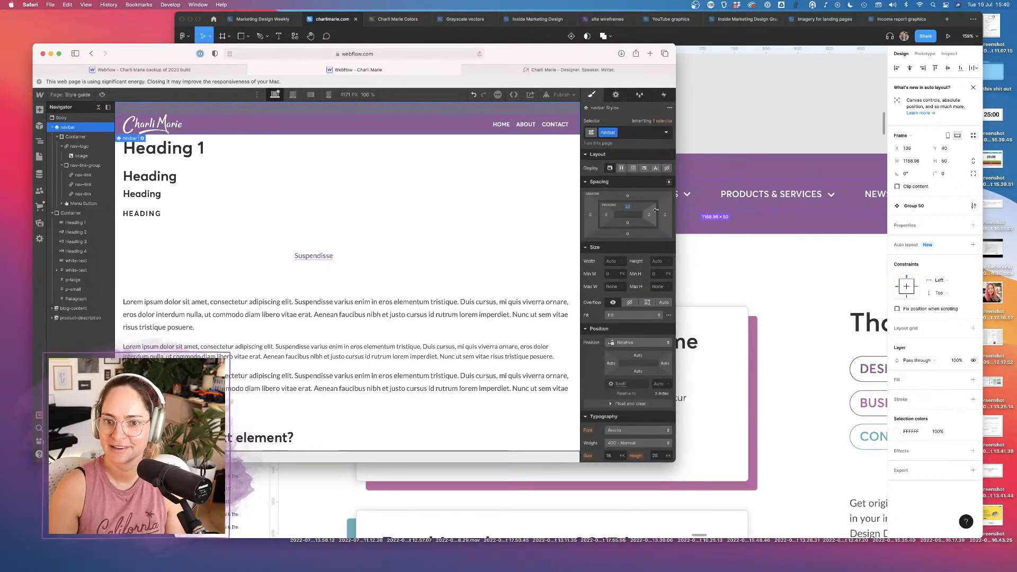
left_click(628, 223)
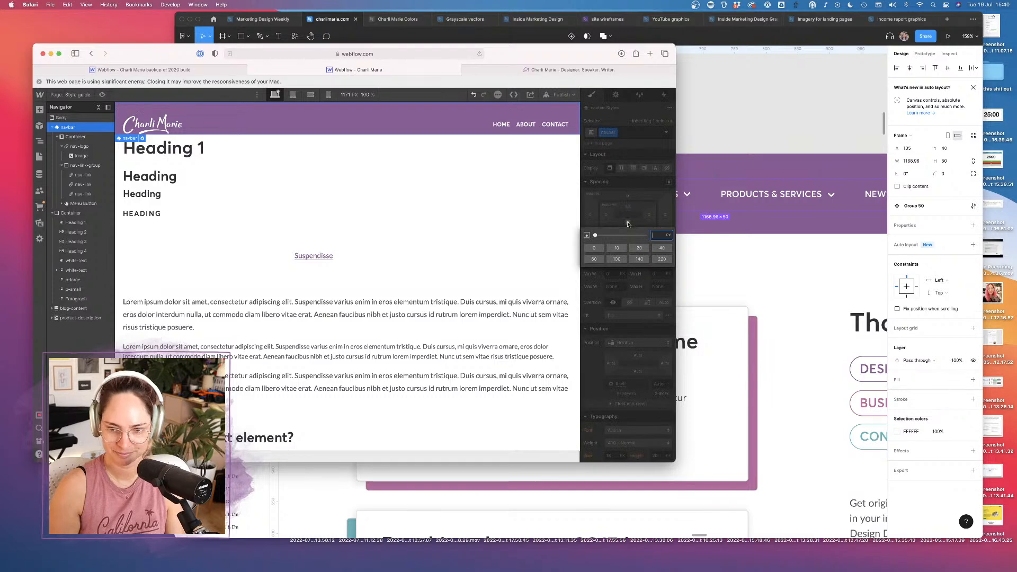
type("32")
key("Return")
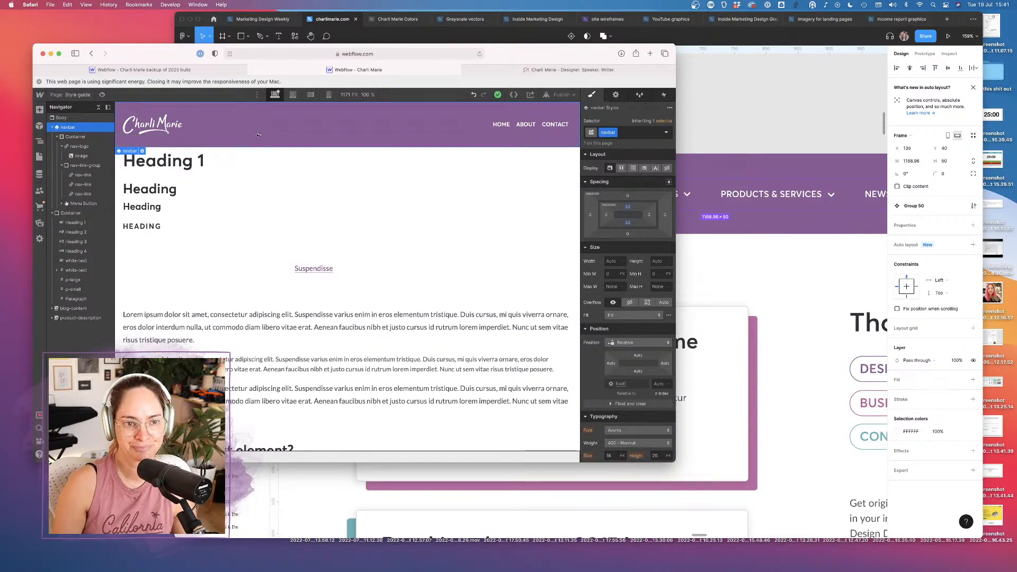
Set the text colour of the nav-link's Hover state to white, using the HOME link
left_click(555, 125)
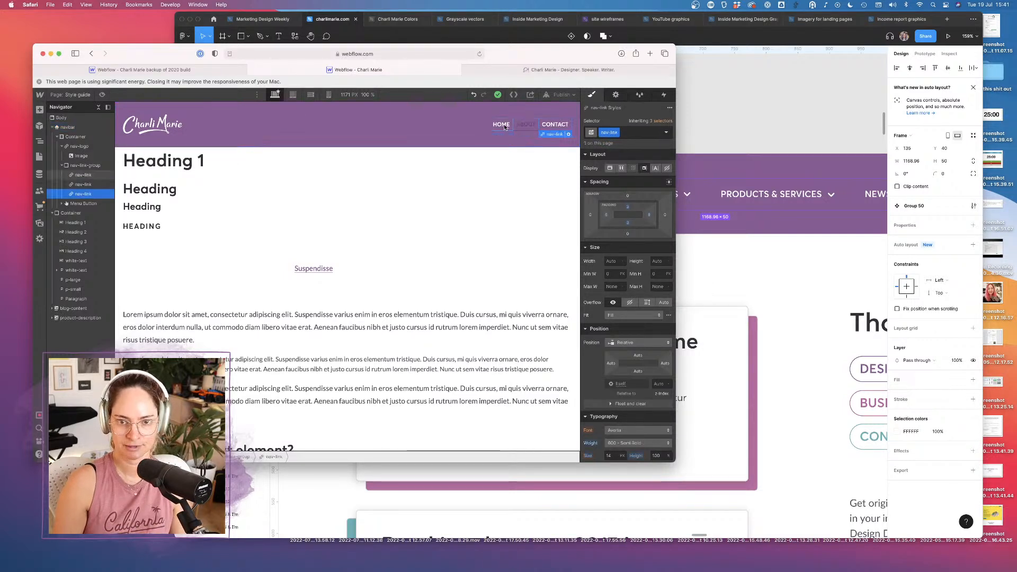
left_click(503, 125)
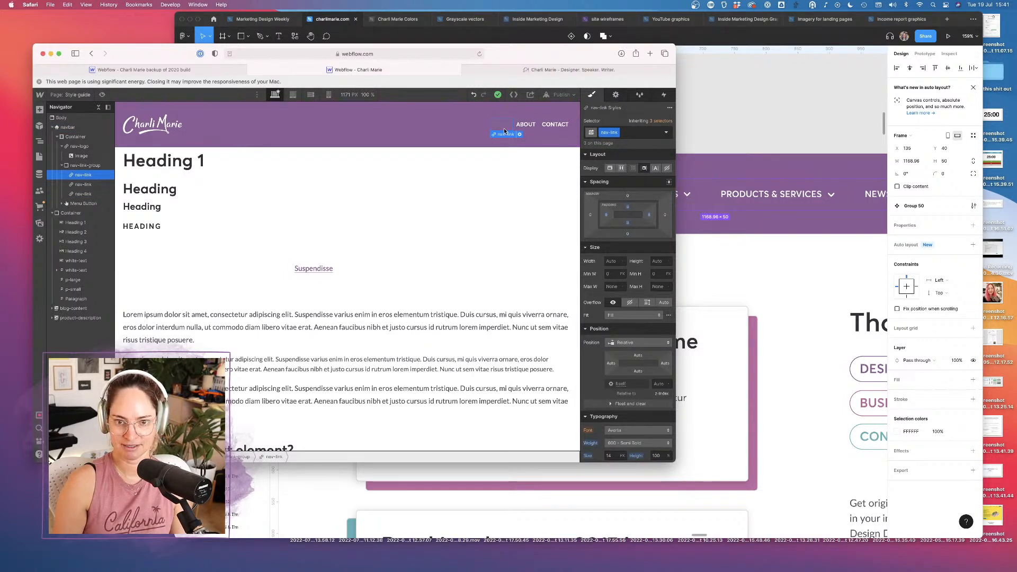
left_click(666, 132)
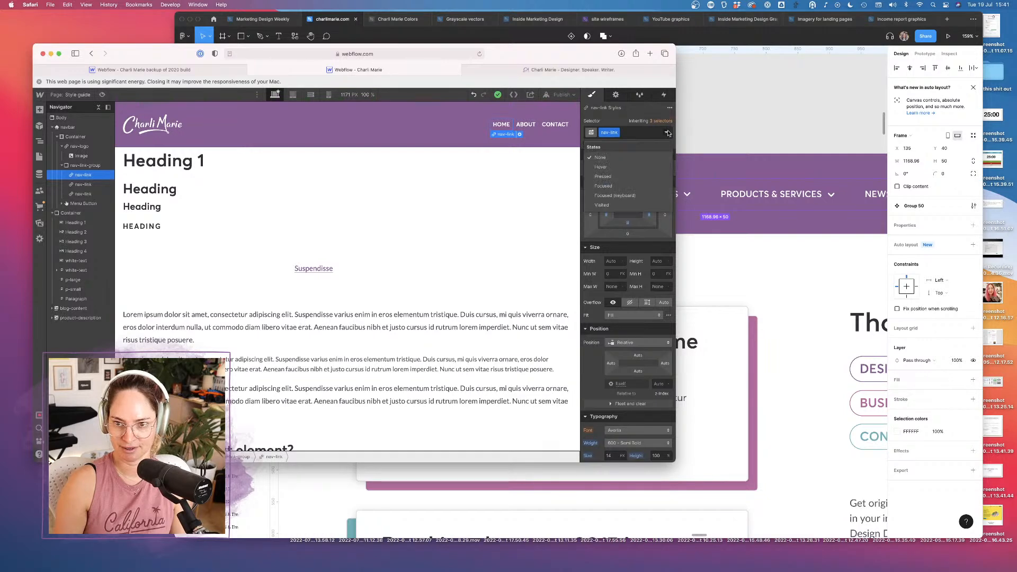
left_click(608, 169)
scroll(650, 432, "down", 5)
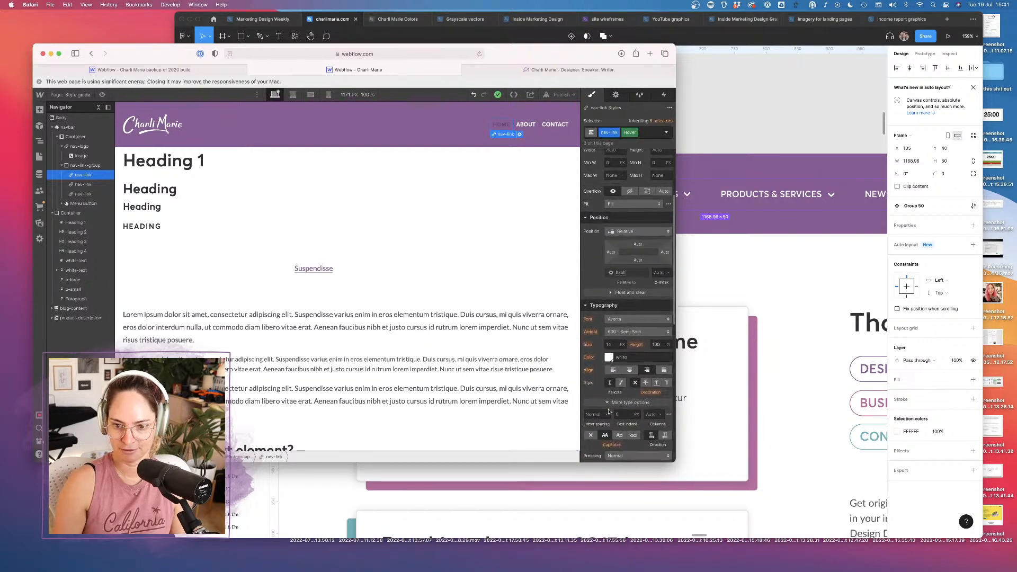
left_click(587, 302)
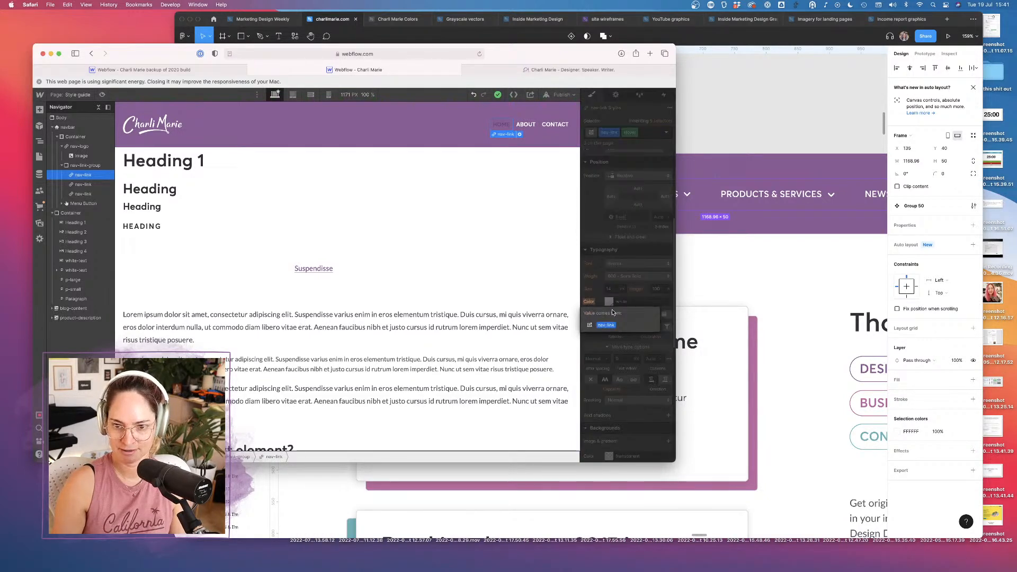
left_click(611, 302)
left_click(610, 302)
left_click(601, 249)
left_click(601, 316)
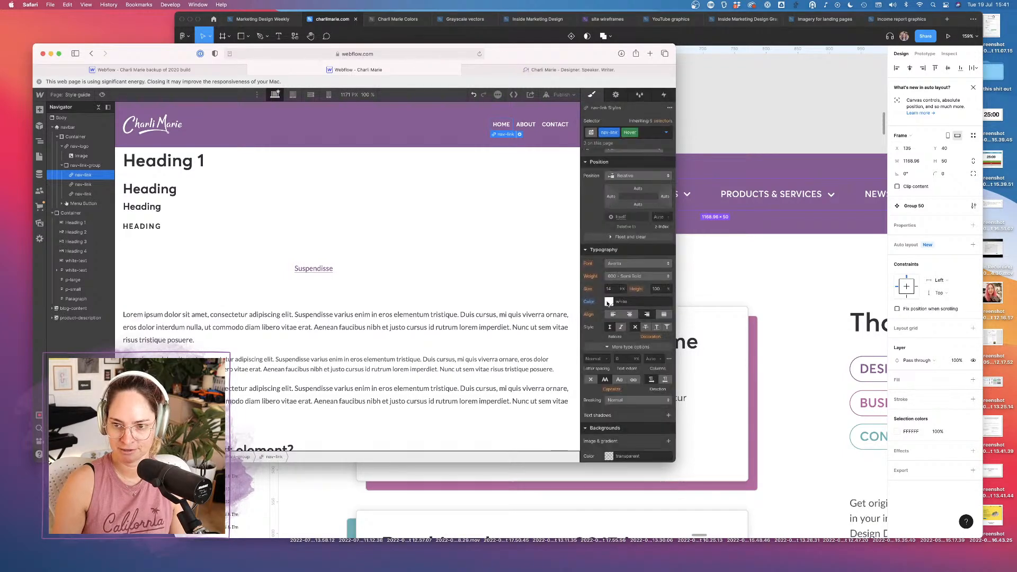
Give the nav-link's Hover state the rebeccapurple swatch as its background colour
scroll(605, 321, "down", 2)
scroll(606, 323, "down", 3)
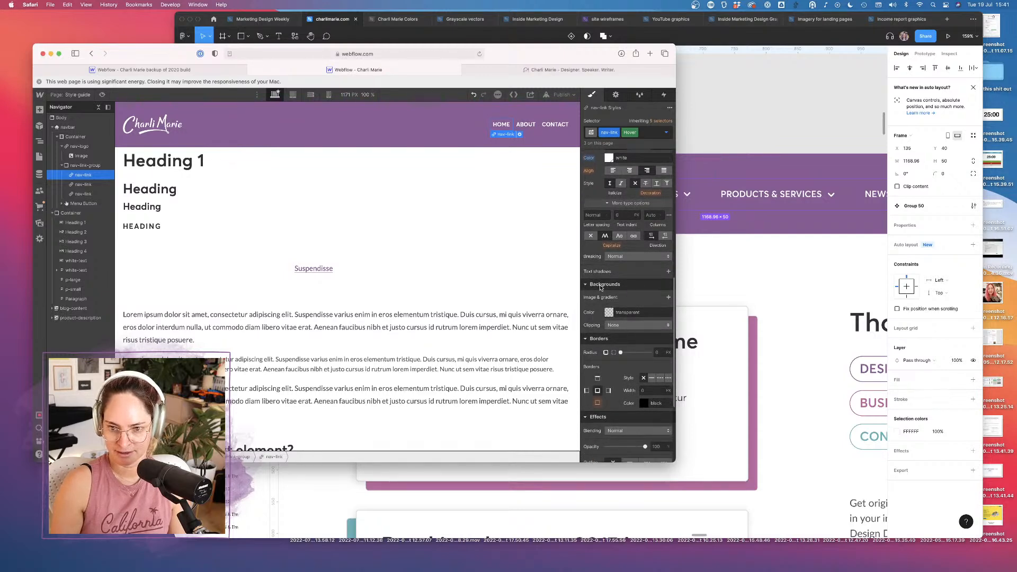
left_click(610, 312)
left_click(657, 276)
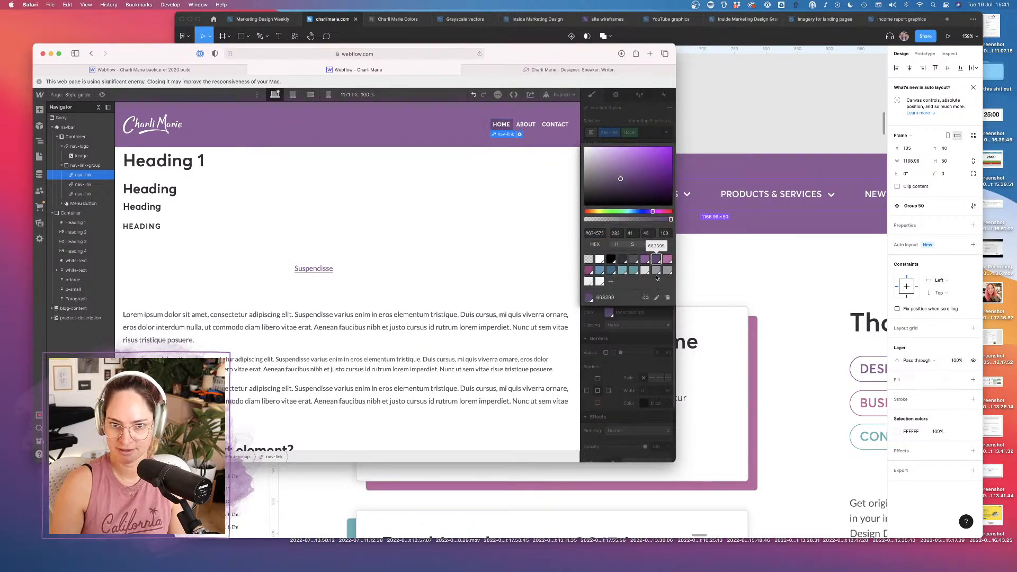
left_click(636, 335)
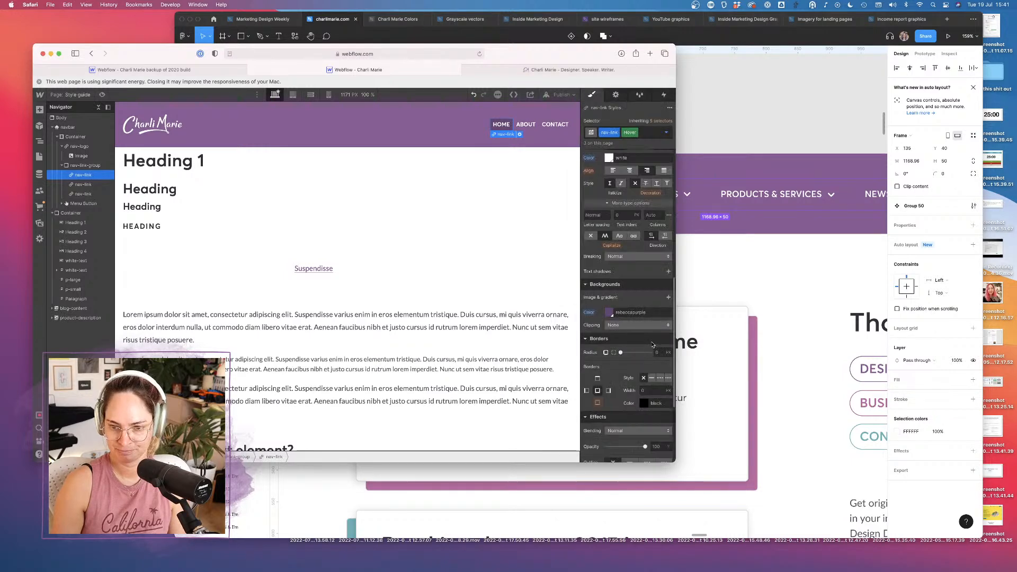
left_click(665, 132)
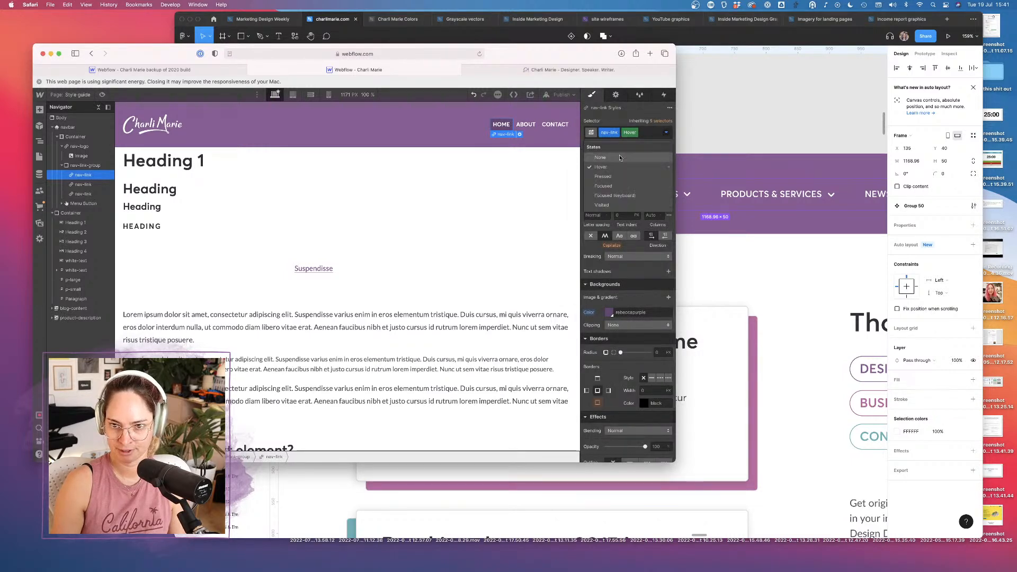
Set the nav-link's border radius to 4 px in its None state, and return to editing the Hover state
left_click(666, 133)
left_click(668, 132)
left_click(607, 158)
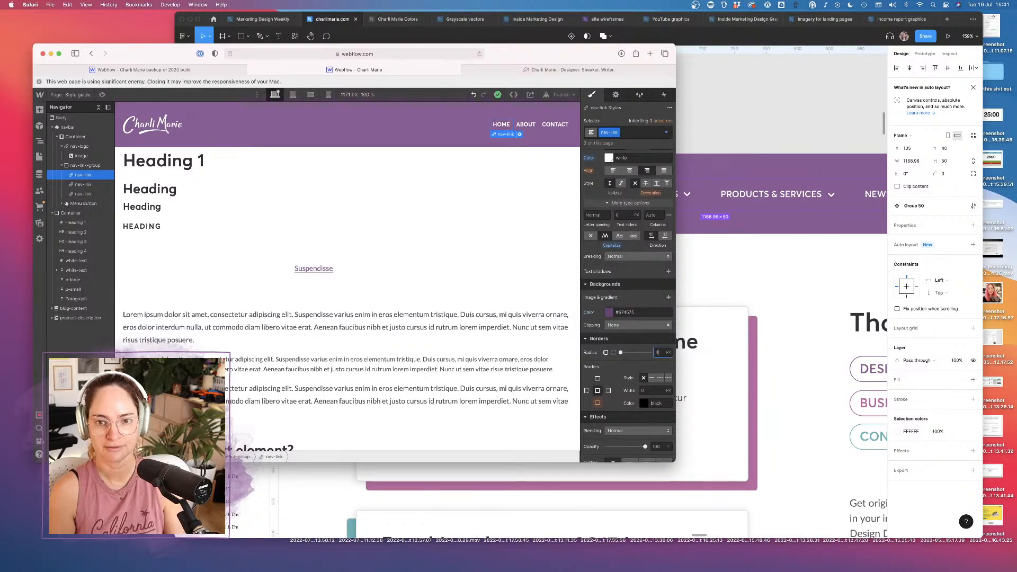
left_click(634, 344)
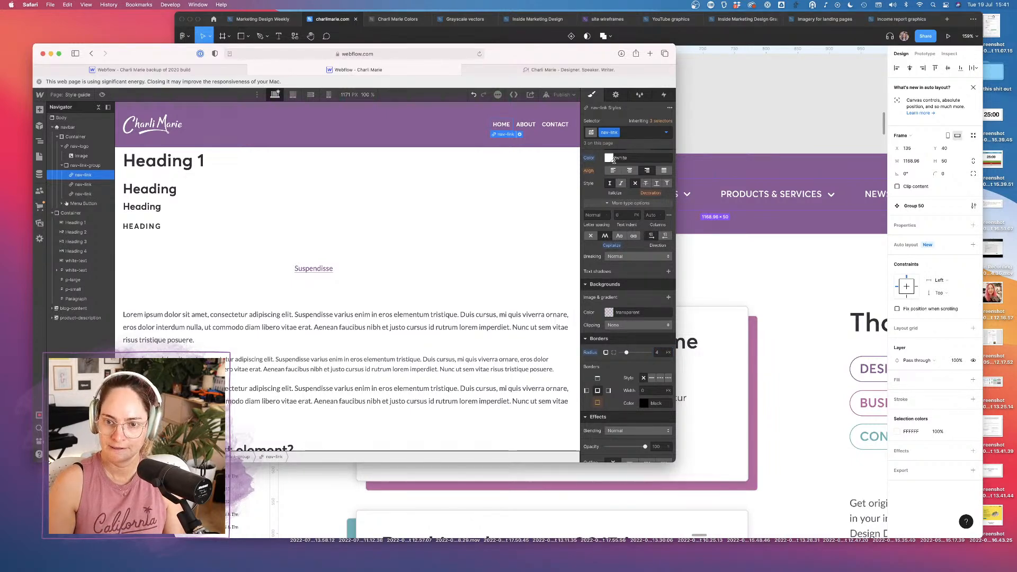
left_click(669, 139)
left_click(608, 167)
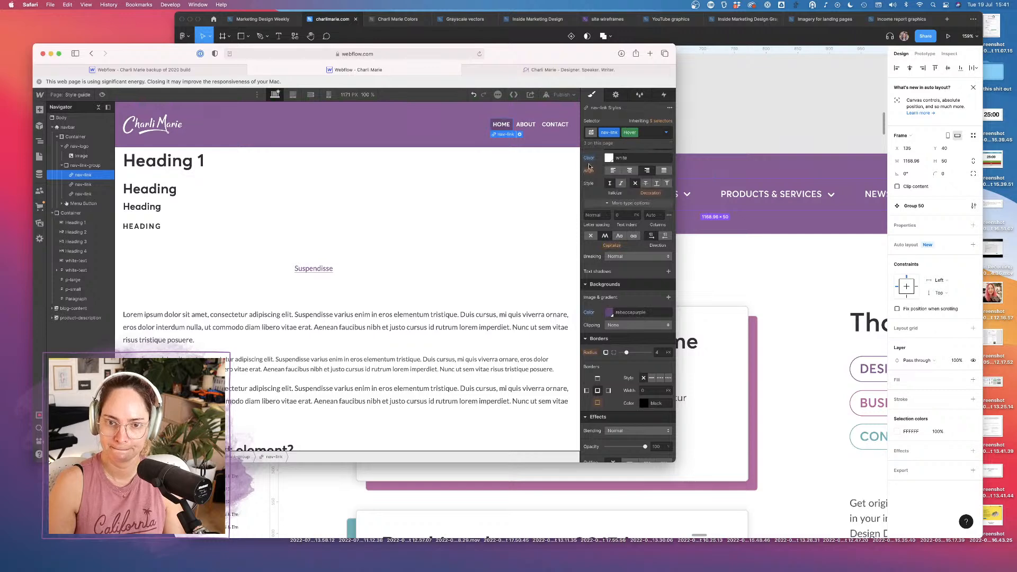
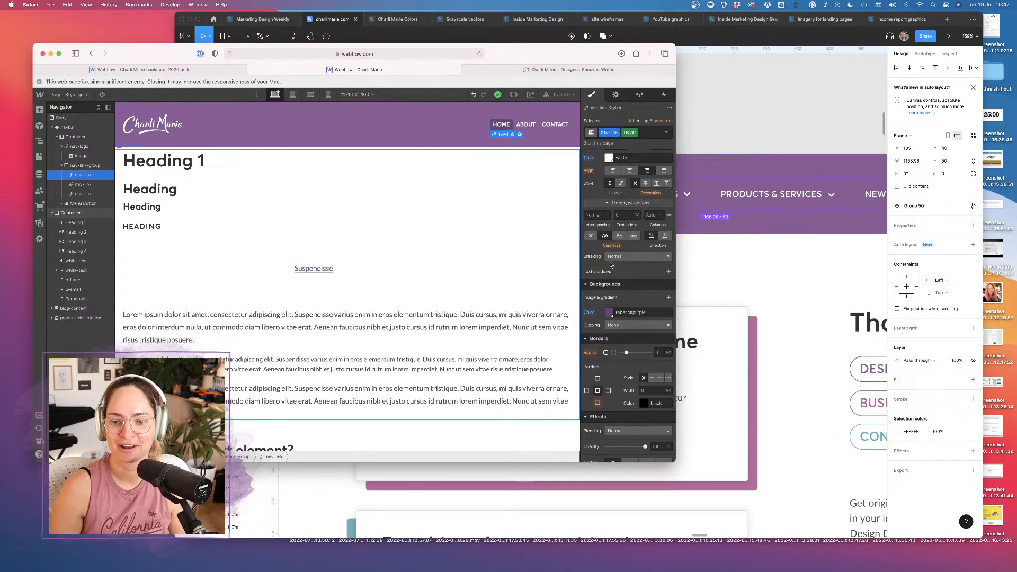
Try a left padding of 10 px on the nav-link's Hover state
scroll(612, 265, "up", 5)
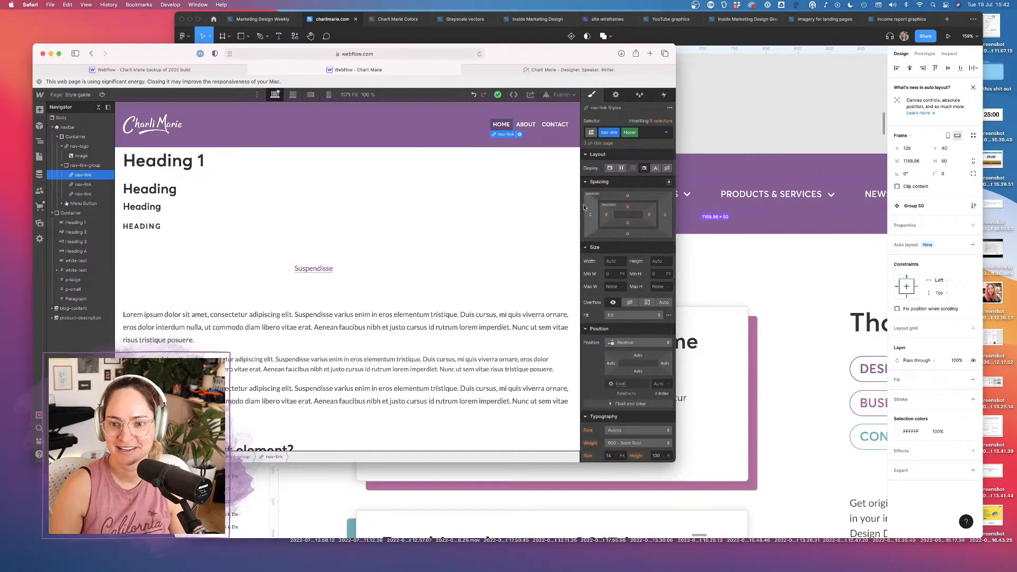
left_click(627, 208)
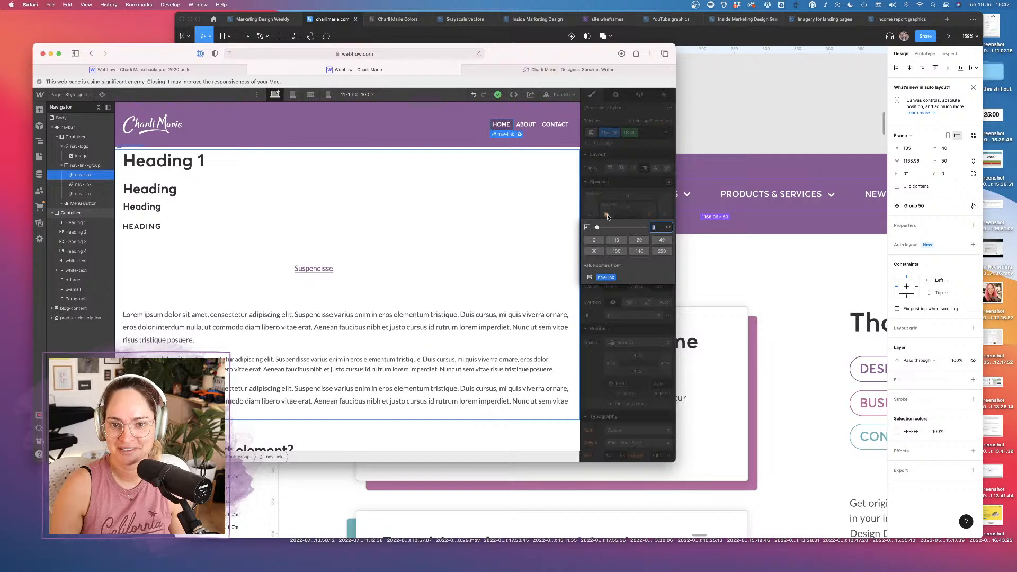
type("8")
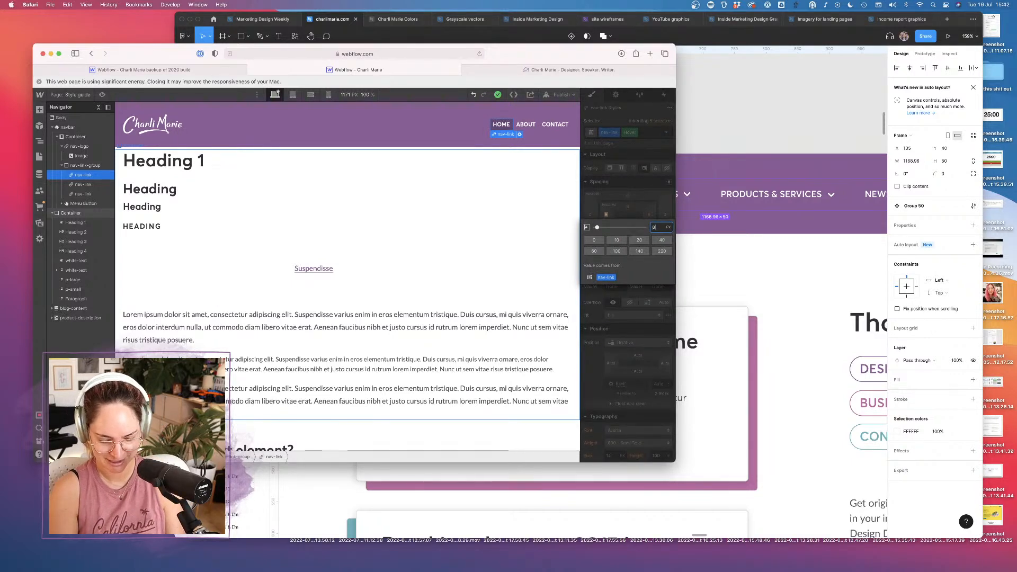
type("0")
type("2")
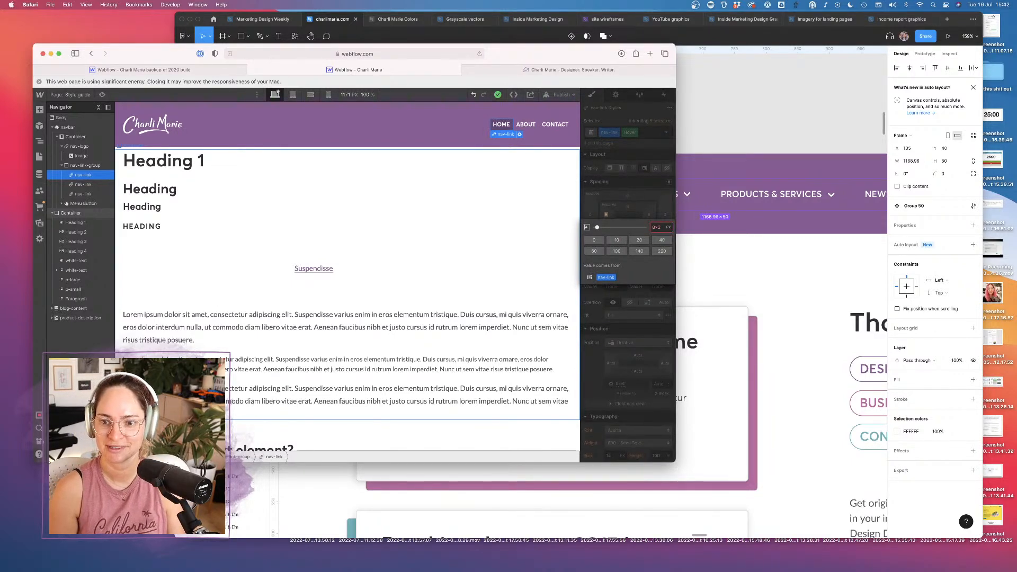
left_click(638, 186)
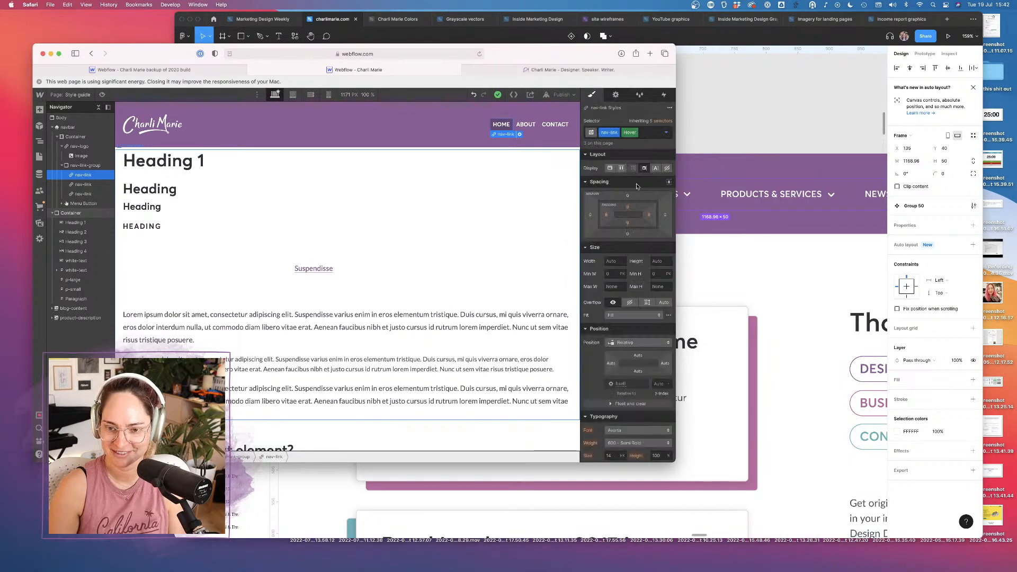
left_click(608, 217)
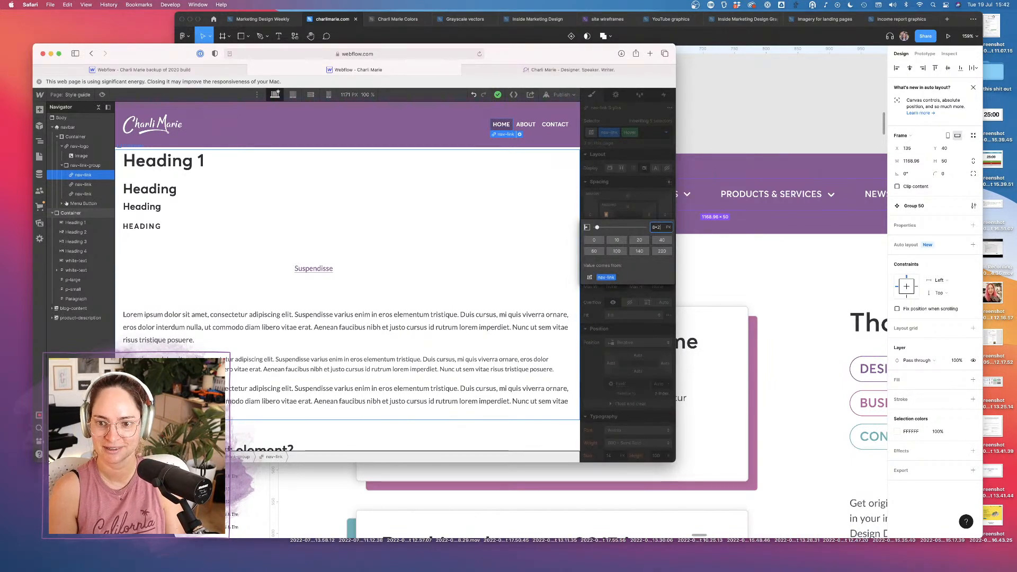
type("10")
key("Return")
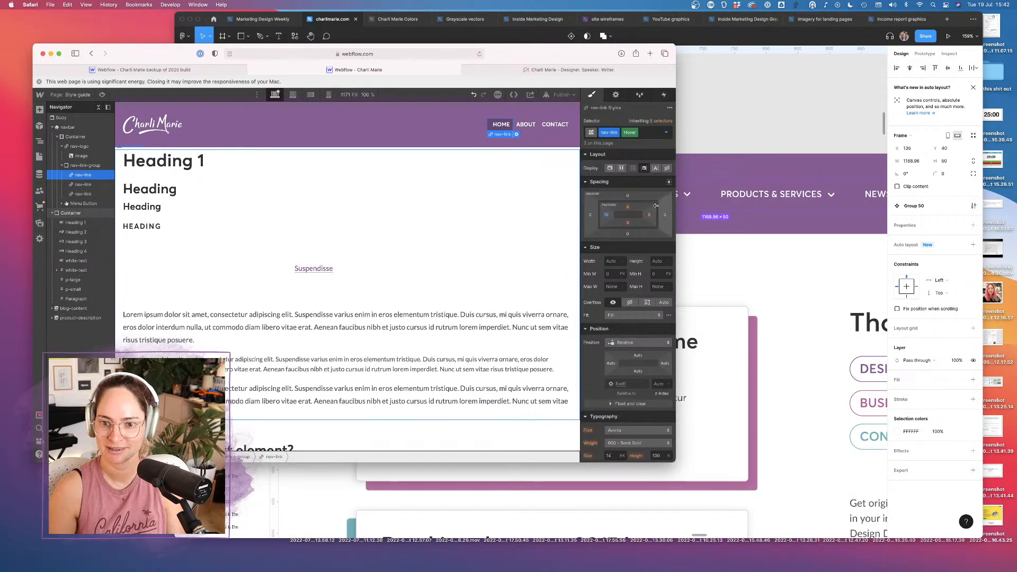
Set the left padding of the nav-link's Hover state to 8 px
left_click(607, 216)
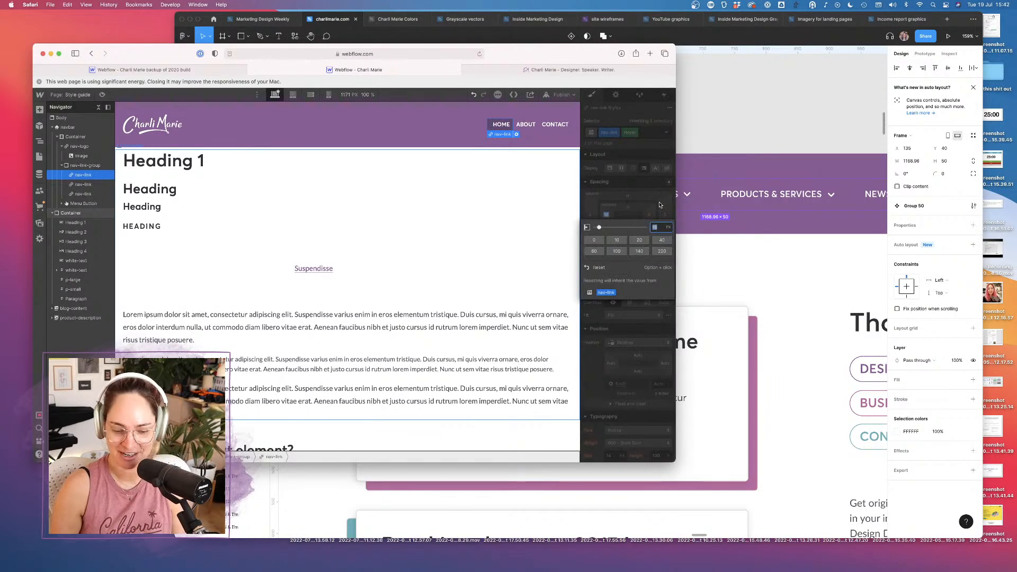
type("8")
key("Return")
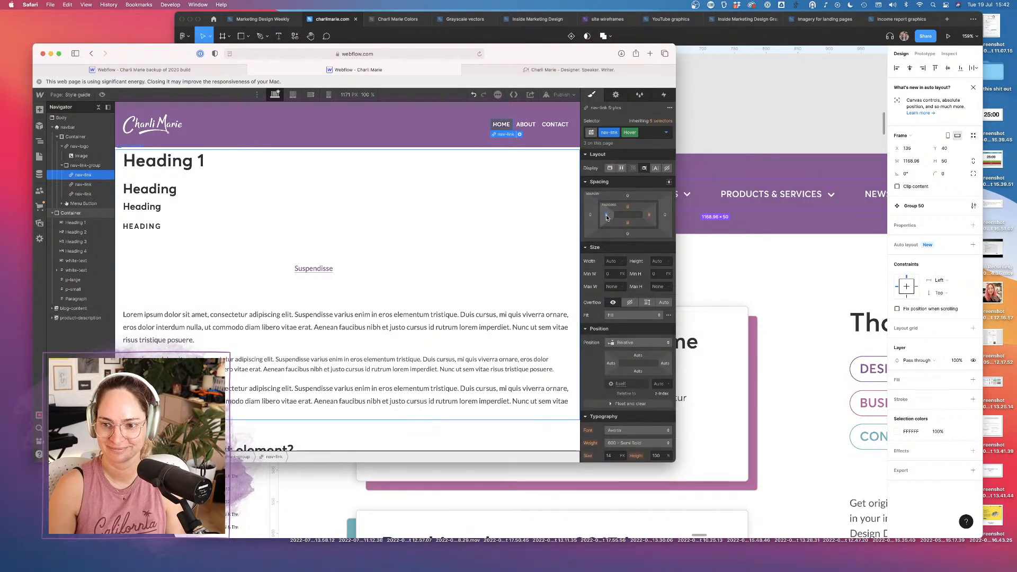
Set the right and left margins of the nav-link's Hover state to 8 px each
left_click(666, 214)
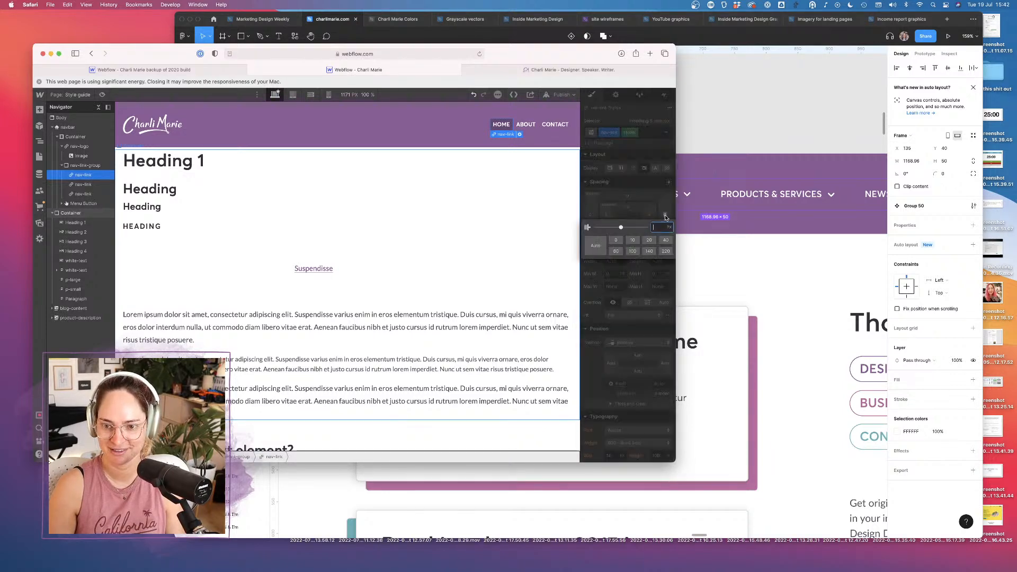
type("8")
key("Return")
left_click(591, 213)
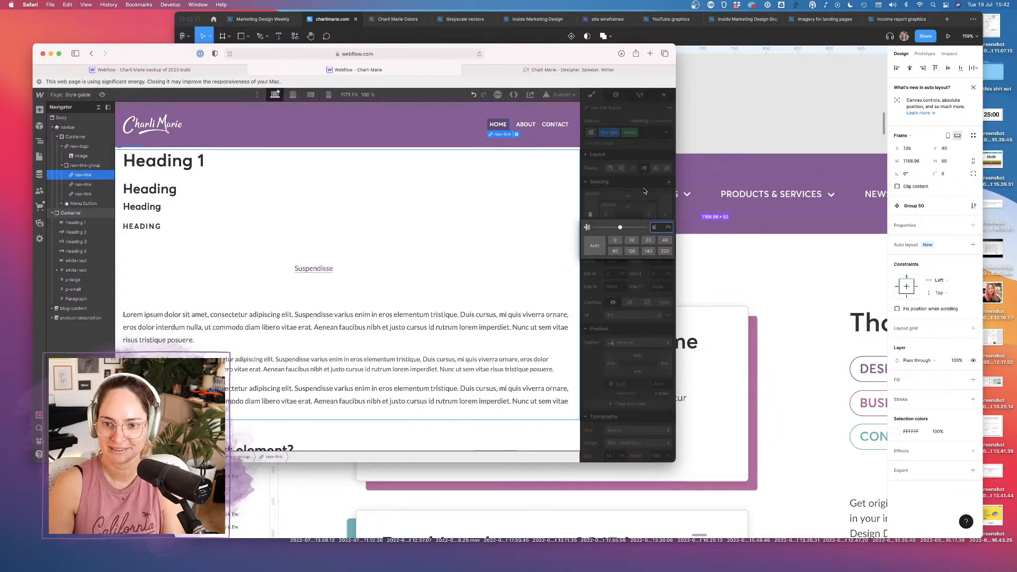
type("8")
key("Return")
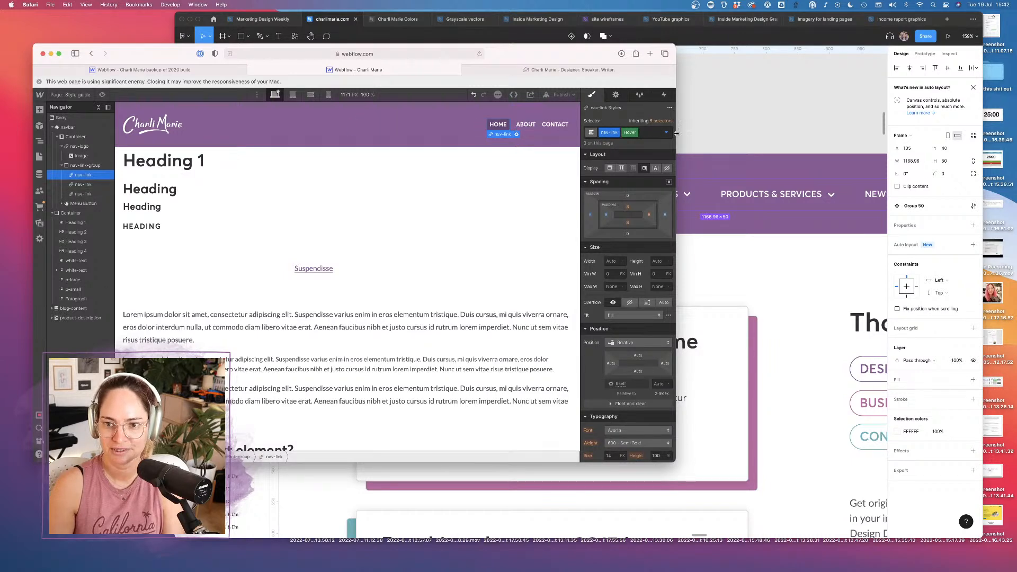
Undo the margin and left padding changes made to the nav-link's Hover state
key("super+z")
key("super+z")
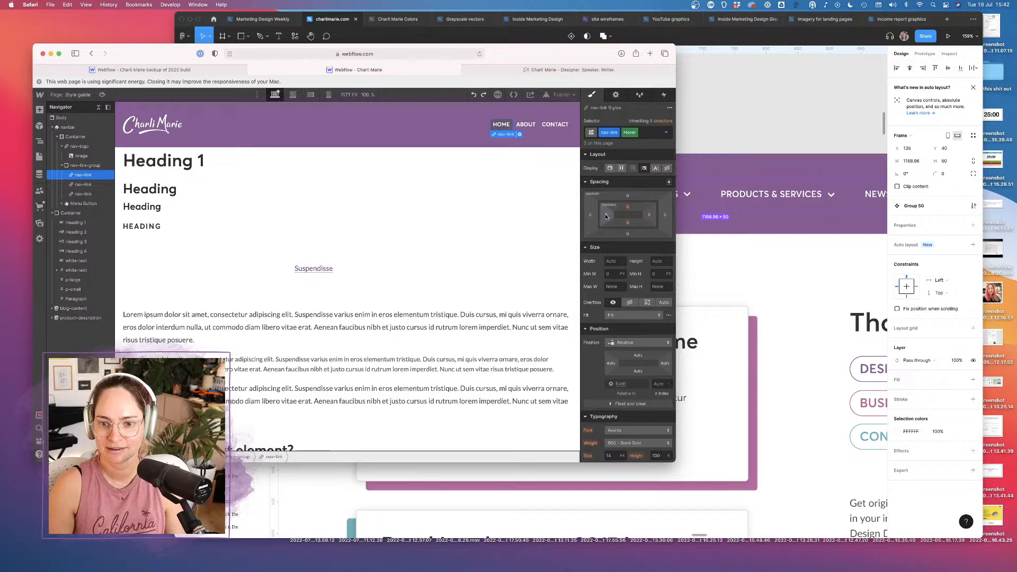
key("super+z")
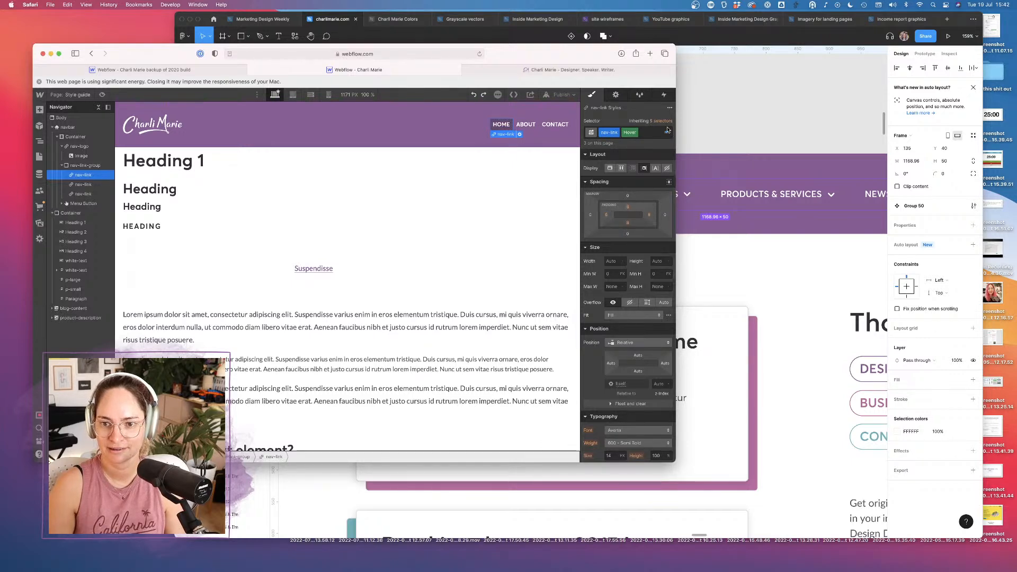
Set the nav-link's right and left margins to 8 px each in its None state
left_click(666, 132)
left_click(601, 158)
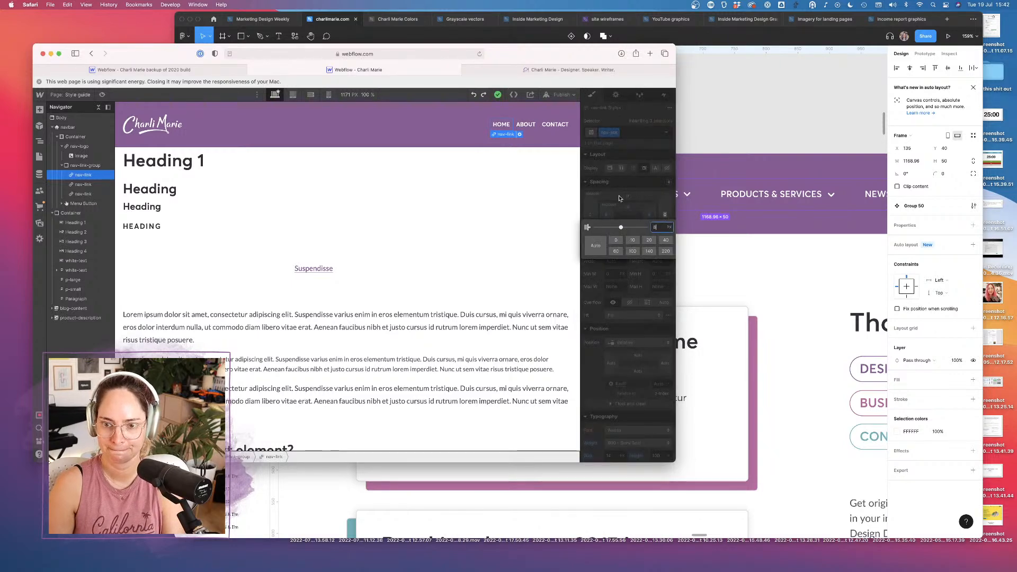
type("8")
key("Return")
left_click(591, 215)
type("8")
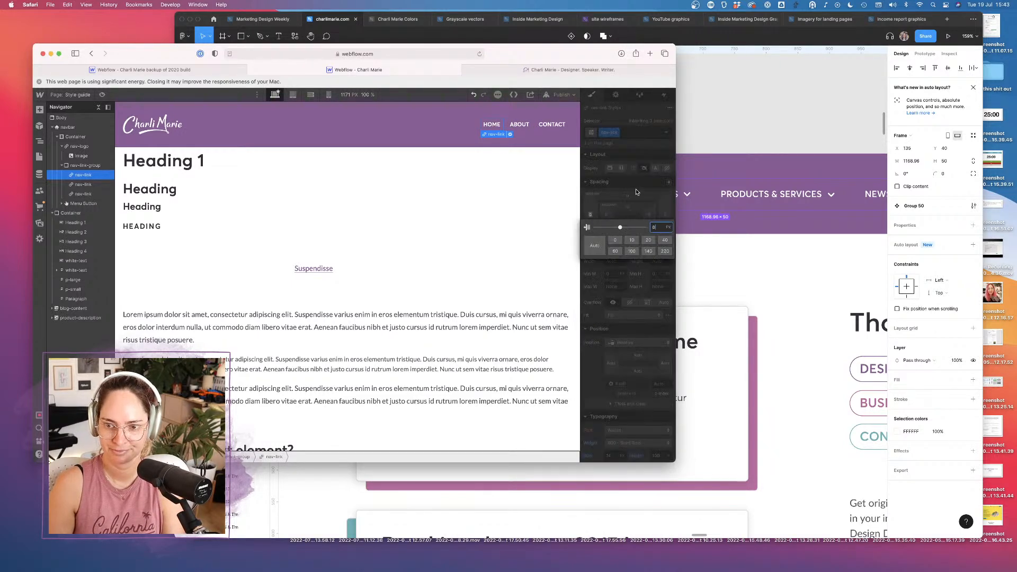
key("Return")
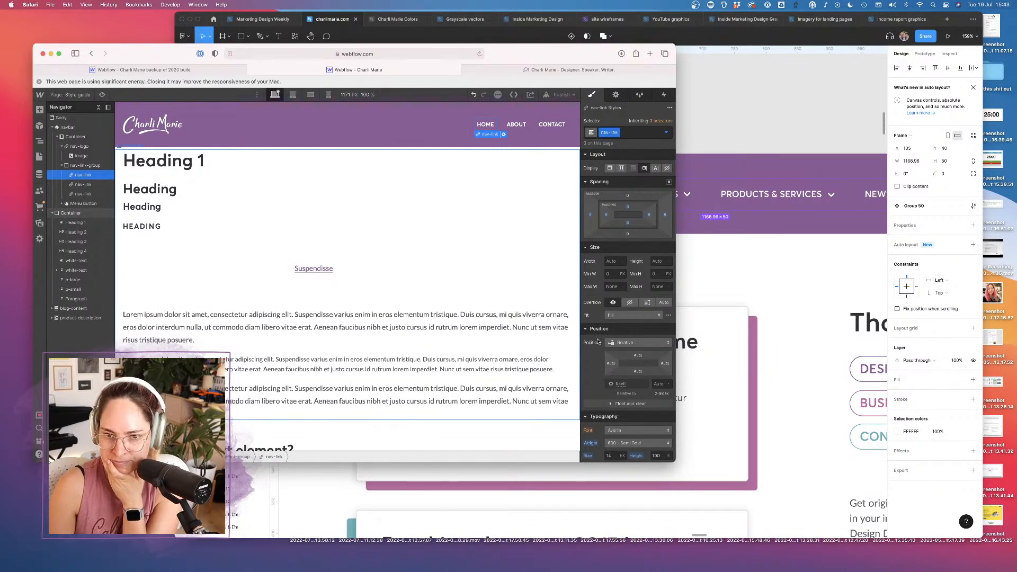
Change the text of the HOME nav link to BLOG
left_click(614, 95)
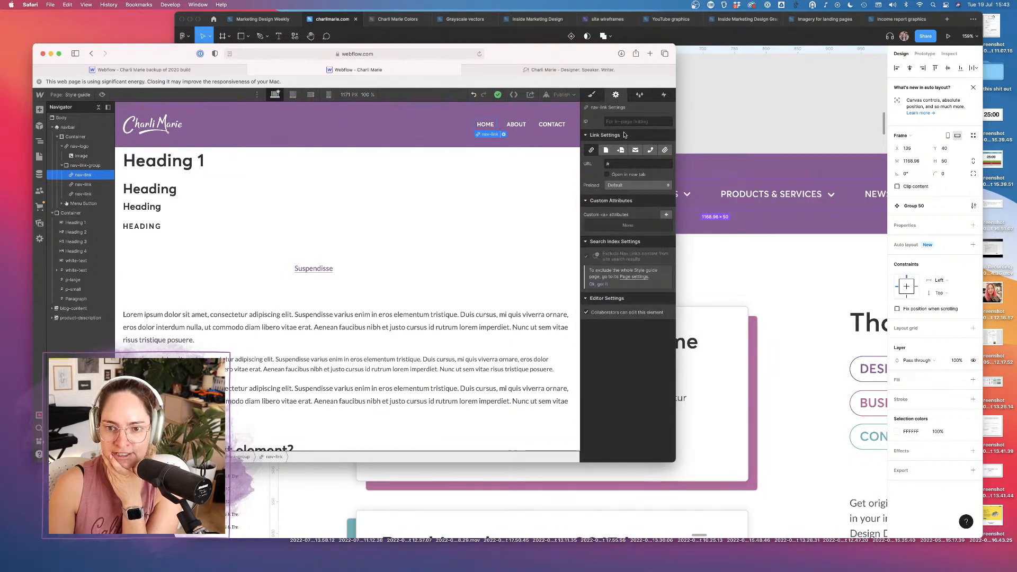
double_click(486, 124)
type("BLOG")
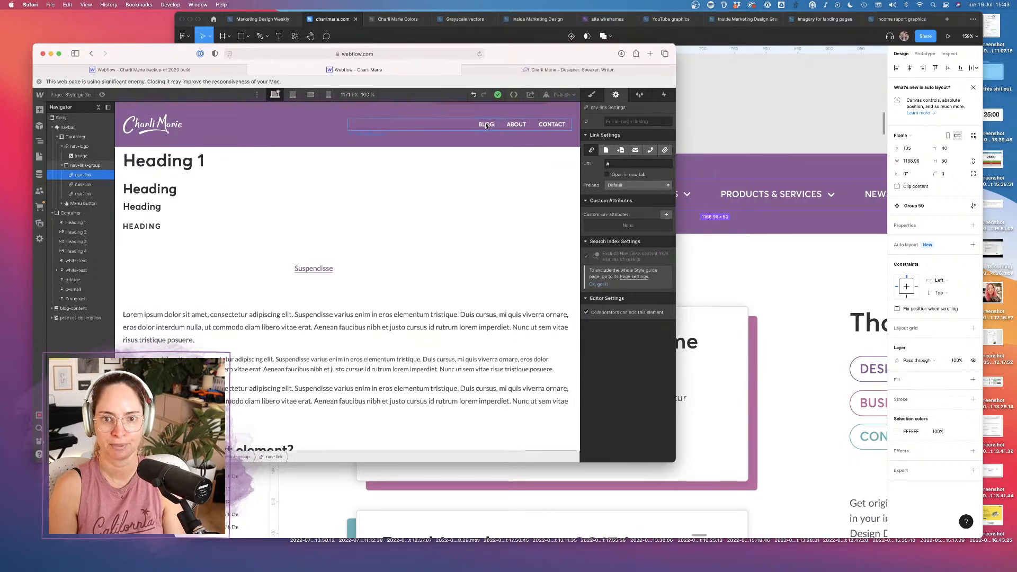
left_click(512, 160)
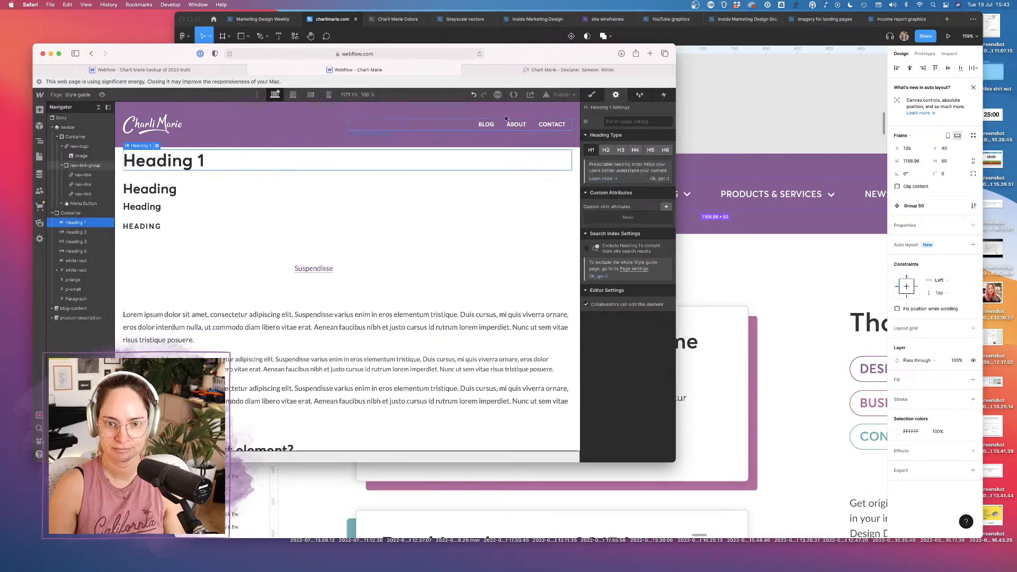
Link the BLOG nav link to the site's Blog page
left_click(490, 124)
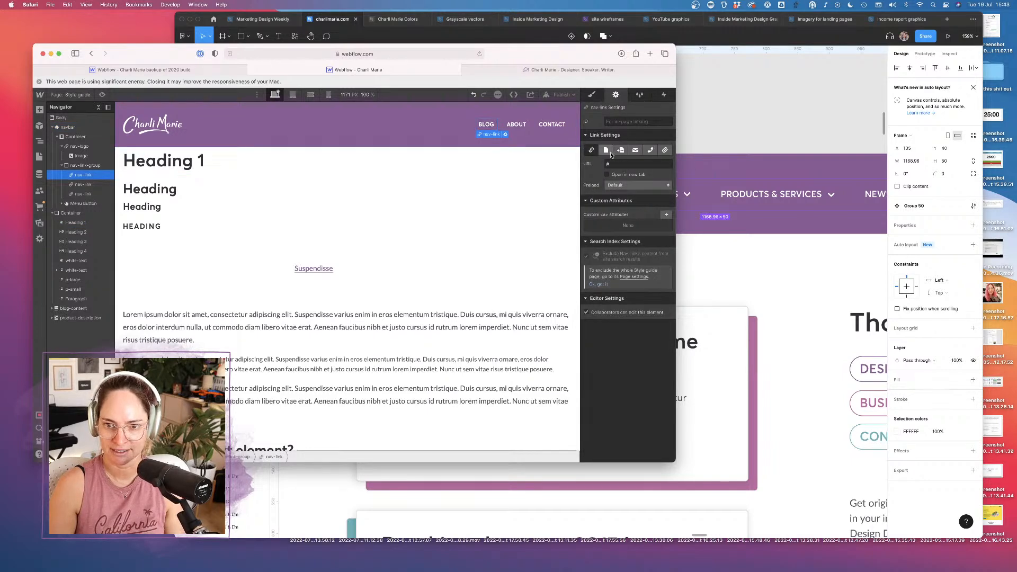
left_click(606, 150)
left_click(623, 163)
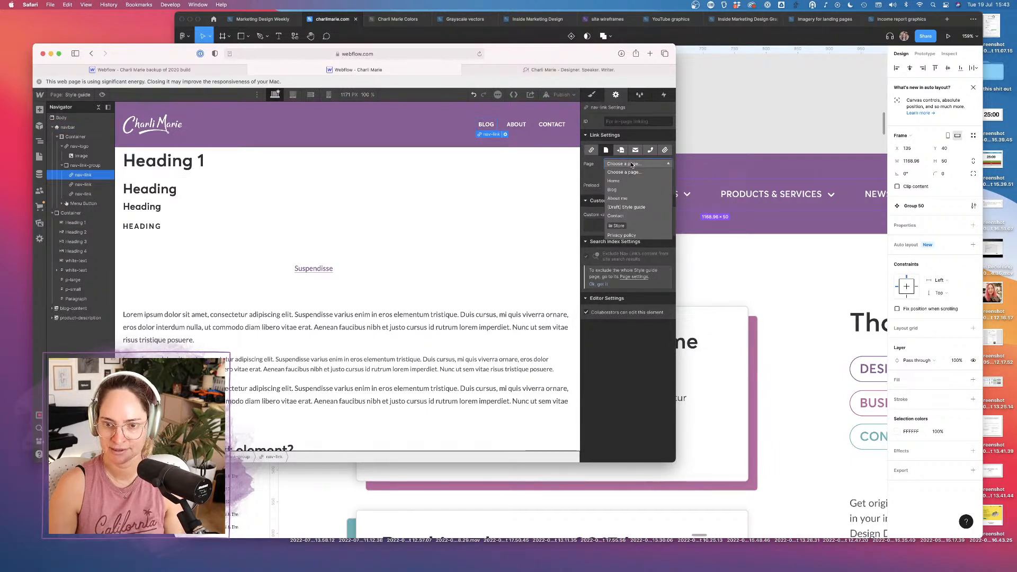
left_click(616, 190)
Check the navigation items in the Figma design, and look through the Webflow site's pages and CMS collections
left_click(763, 127)
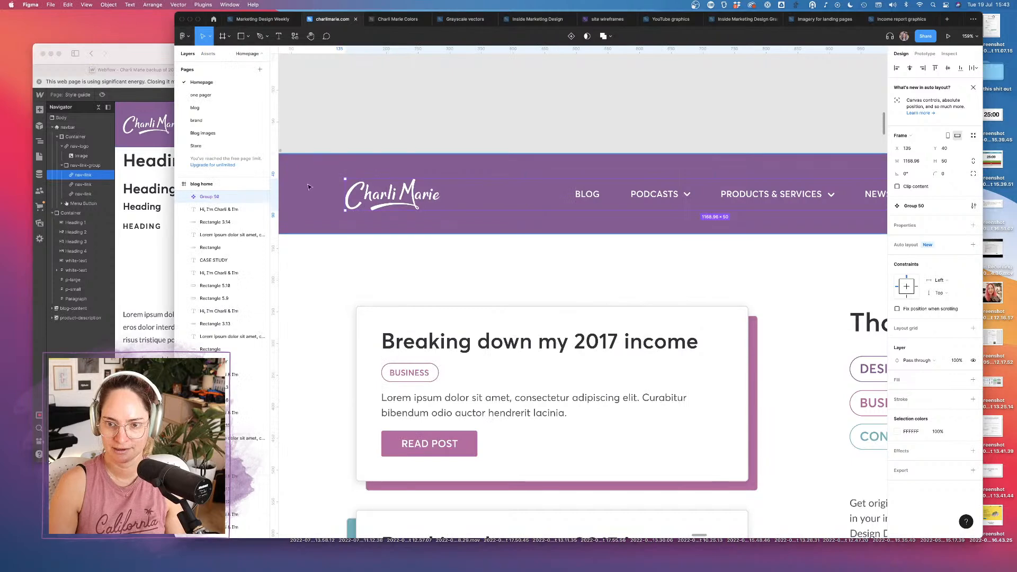
key("super+Tab")
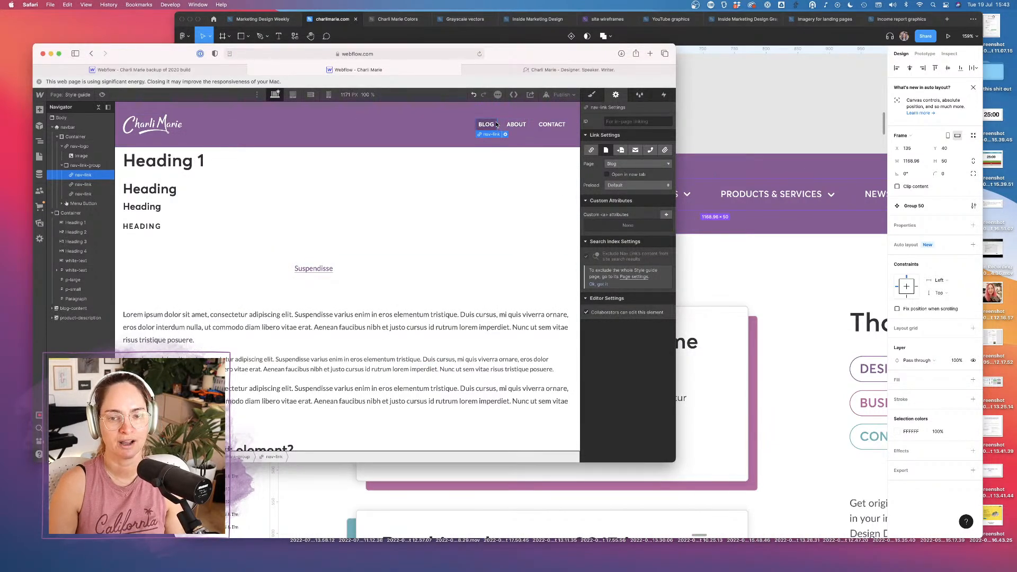
left_click(40, 157)
scroll(101, 317, "down", 2)
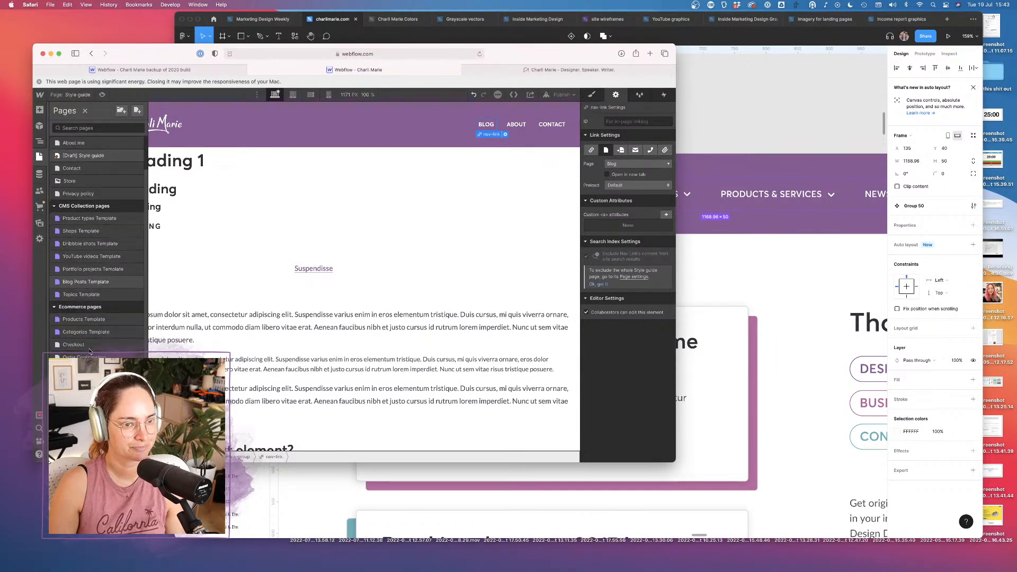
left_click(39, 174)
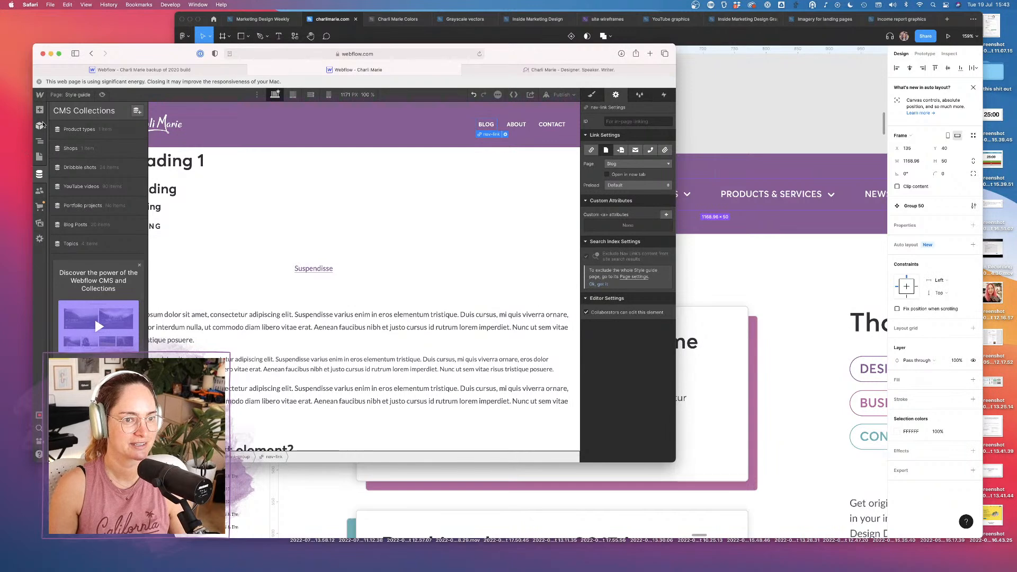
Insert a Dropdown component into the navbar's nav-link-group between the BLOG and ABOUT links
left_click(39, 109)
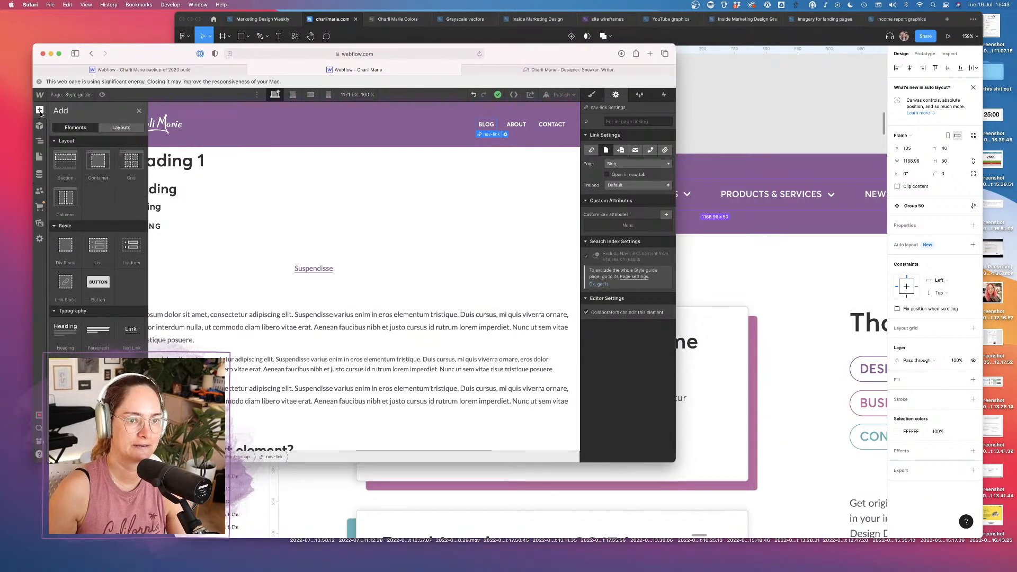
scroll(82, 269, "down", 3)
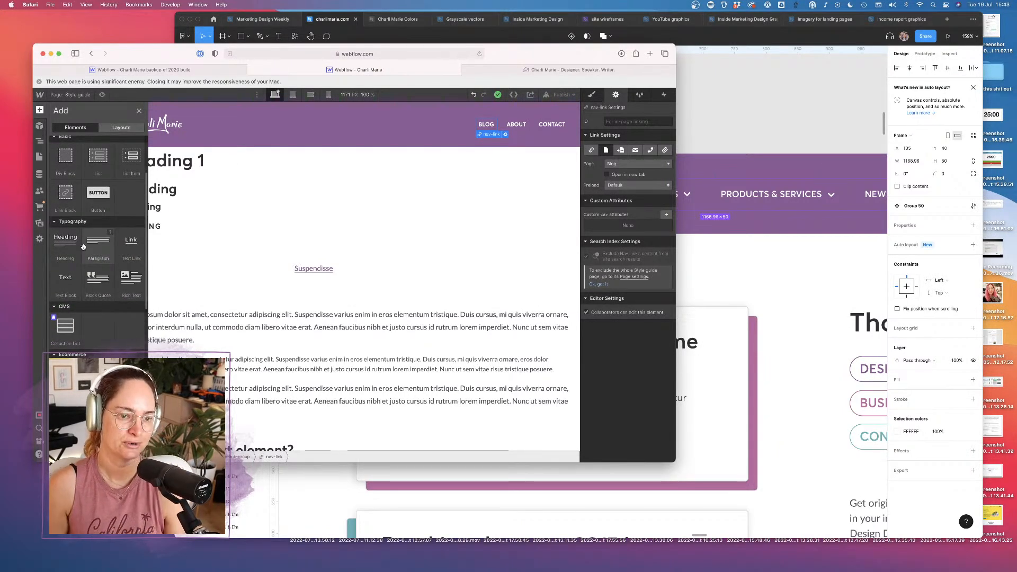
scroll(83, 247, "down", 2)
scroll(84, 247, "down", 6)
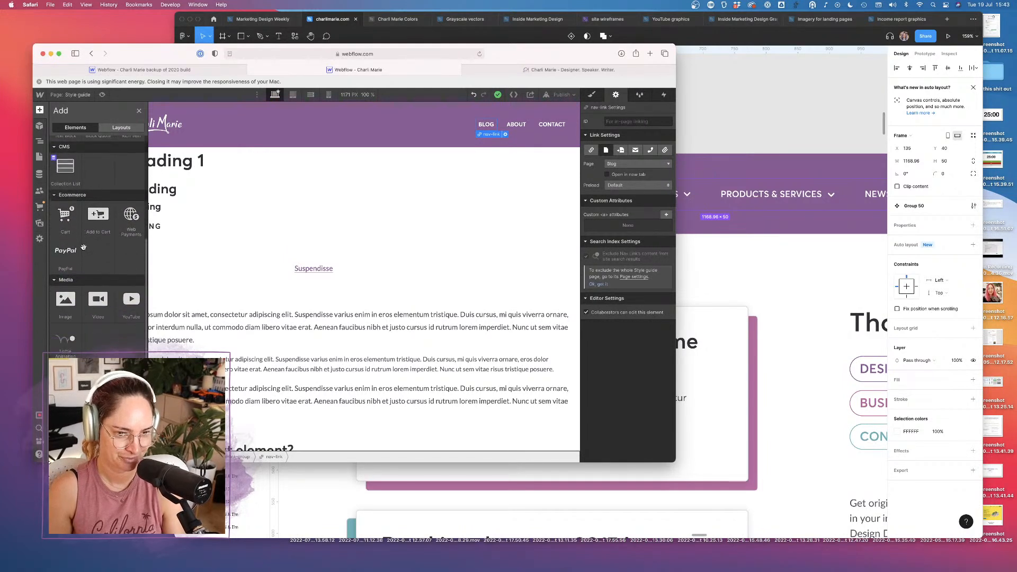
scroll(83, 247, "down", 4)
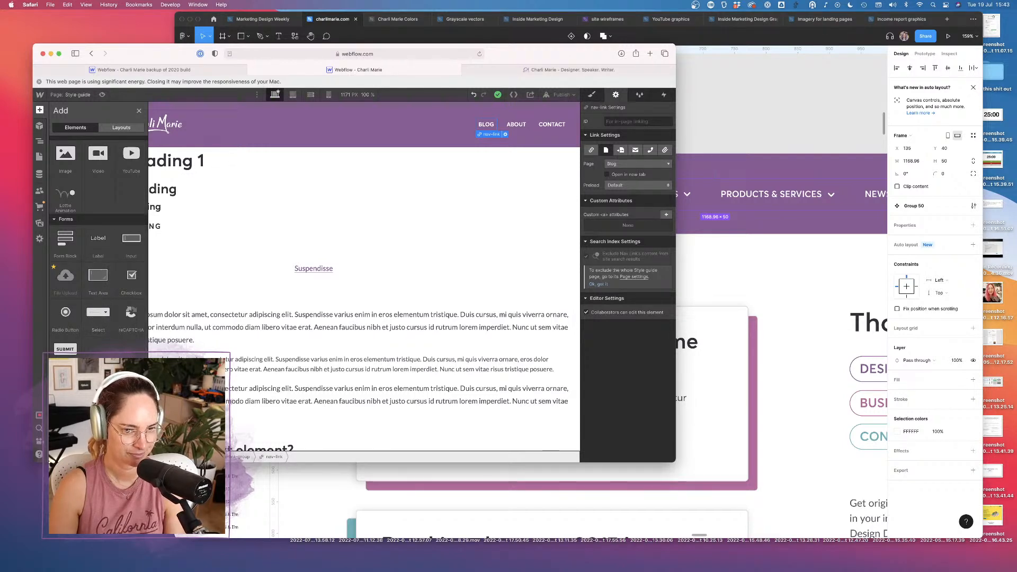
scroll(95, 318, "down", 3)
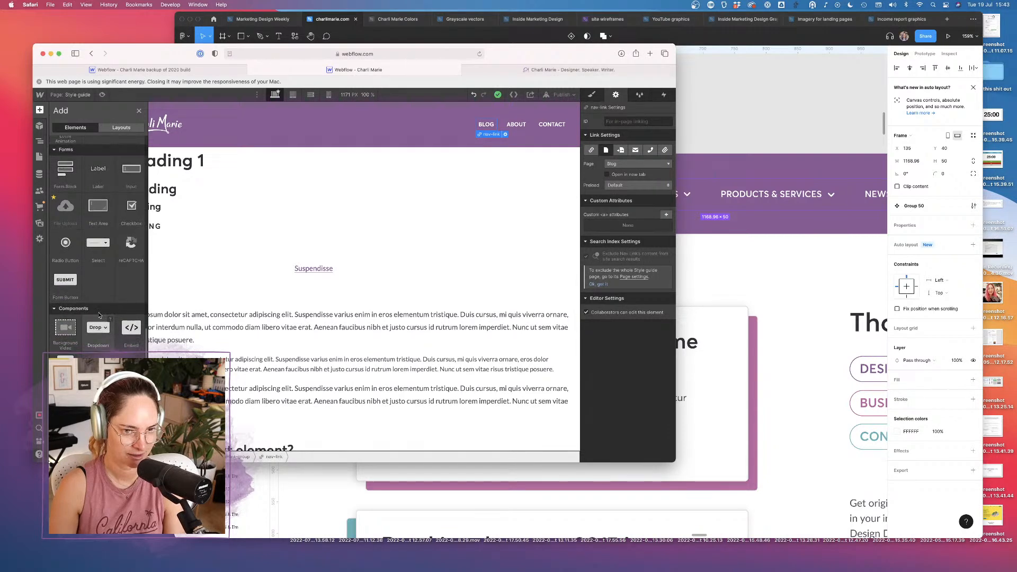
left_click_drag(97, 332, 502, 124)
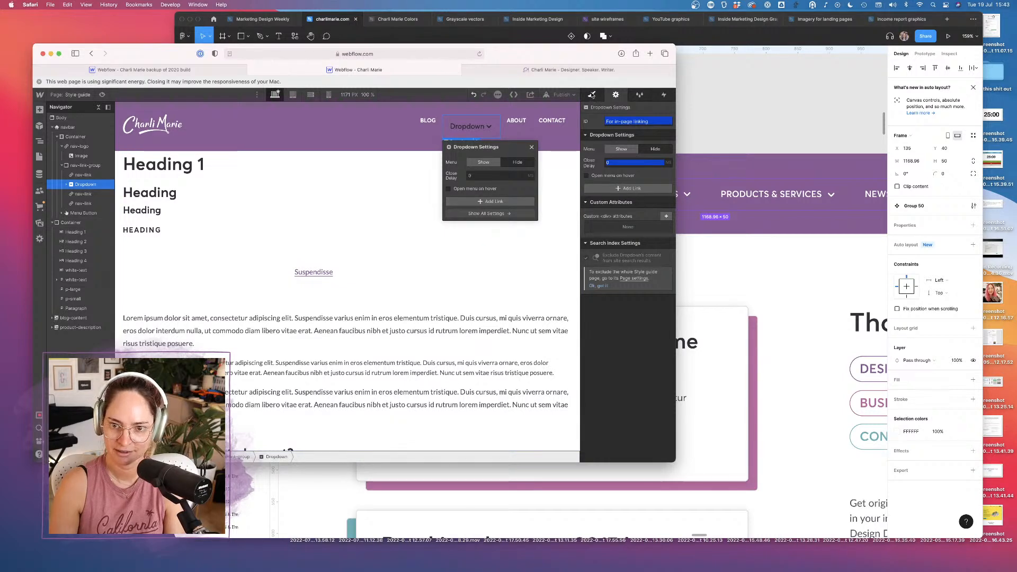
Apply the existing nav-link class to the new Dropdown element
left_click(592, 96)
left_click(613, 132)
type("nav")
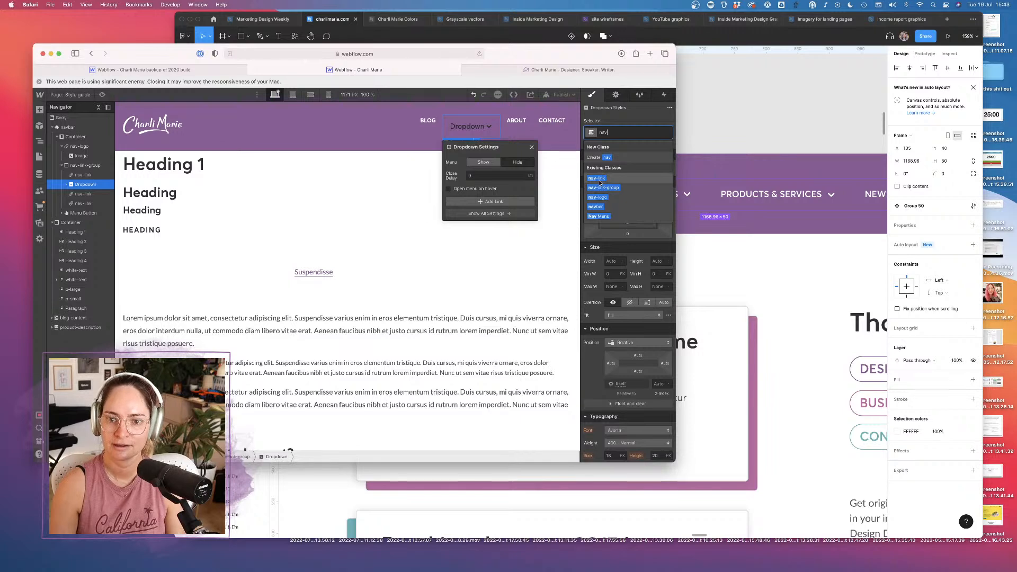
left_click(597, 178)
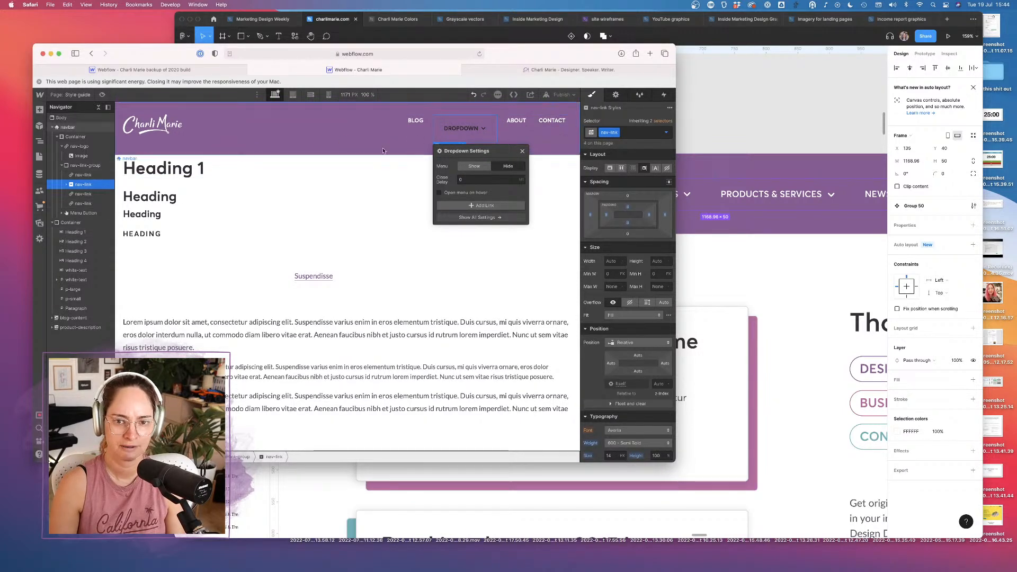
Expand the dropdown's element tree and examine the styles of its toggle, text block and list
left_click(66, 185)
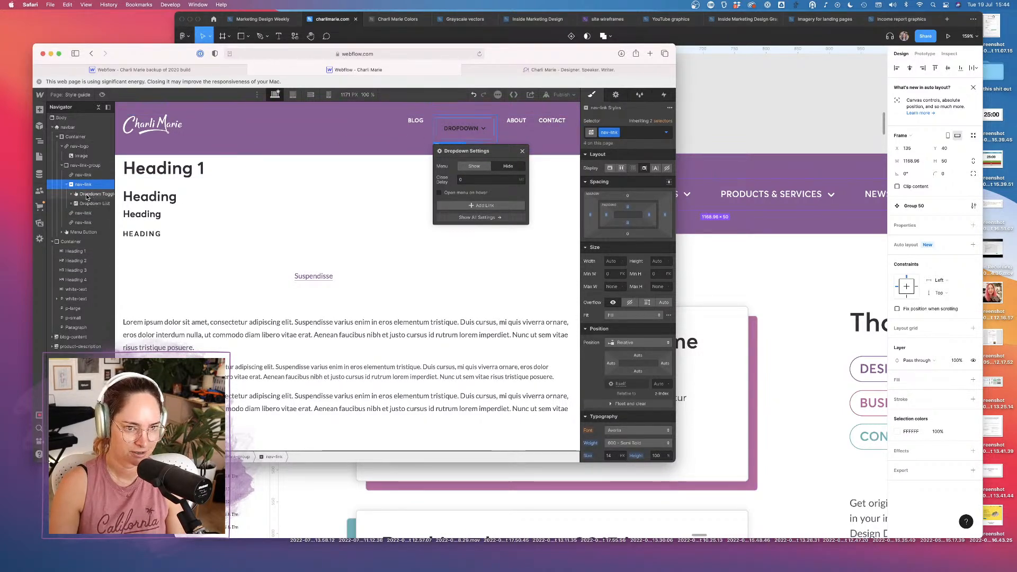
left_click(75, 194)
left_click(72, 194)
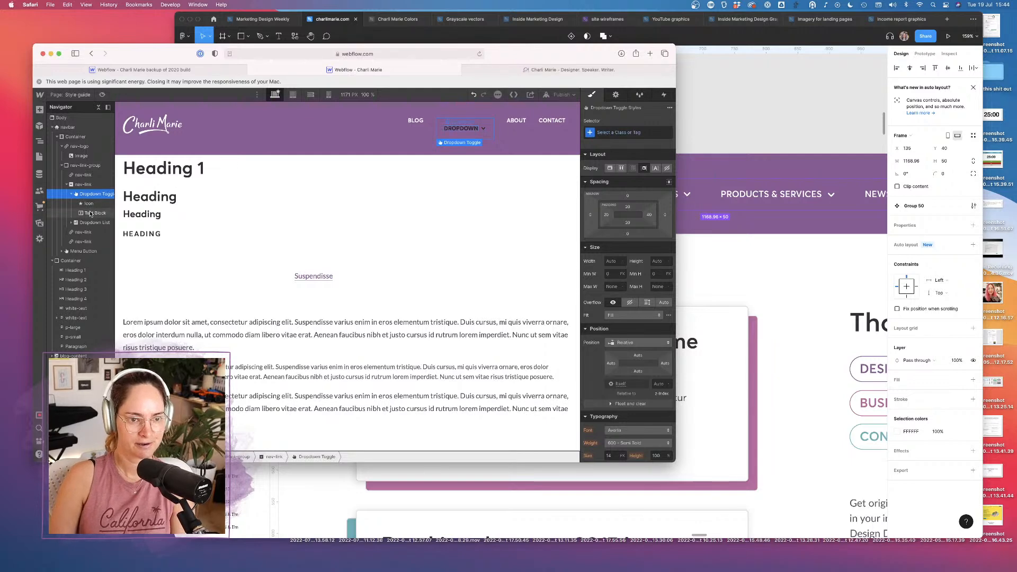
left_click(93, 213)
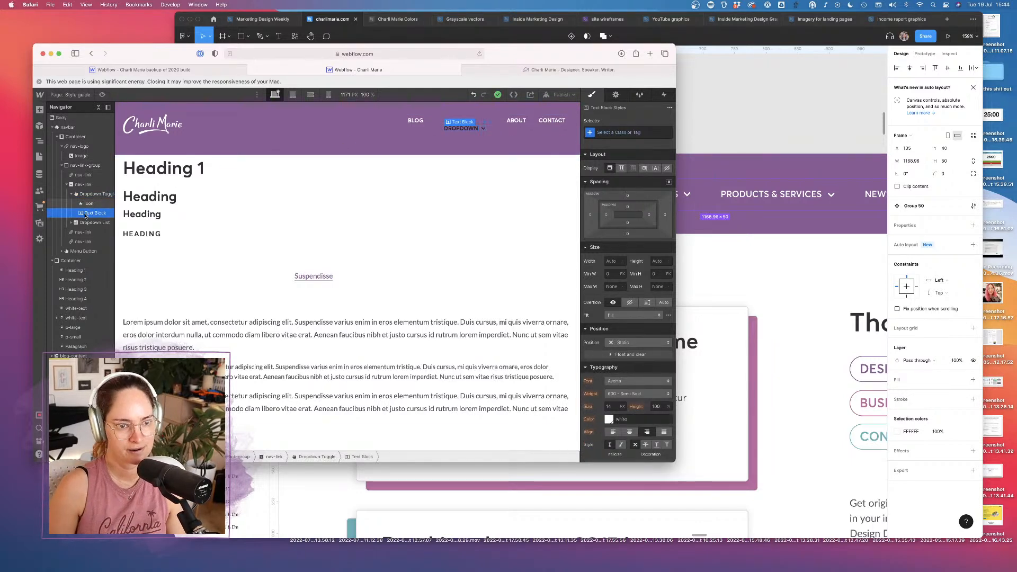
left_click(88, 185)
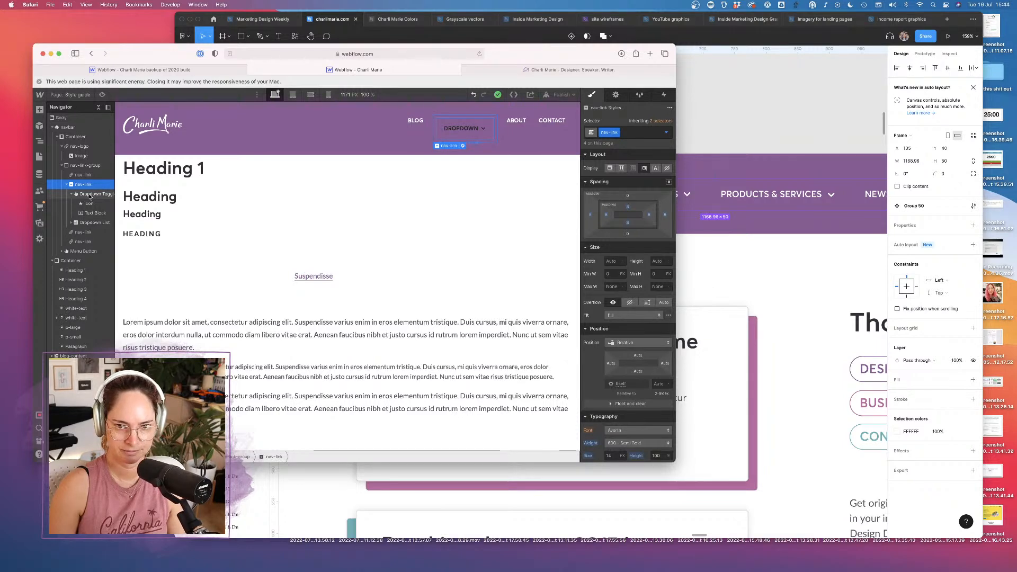
left_click(90, 194)
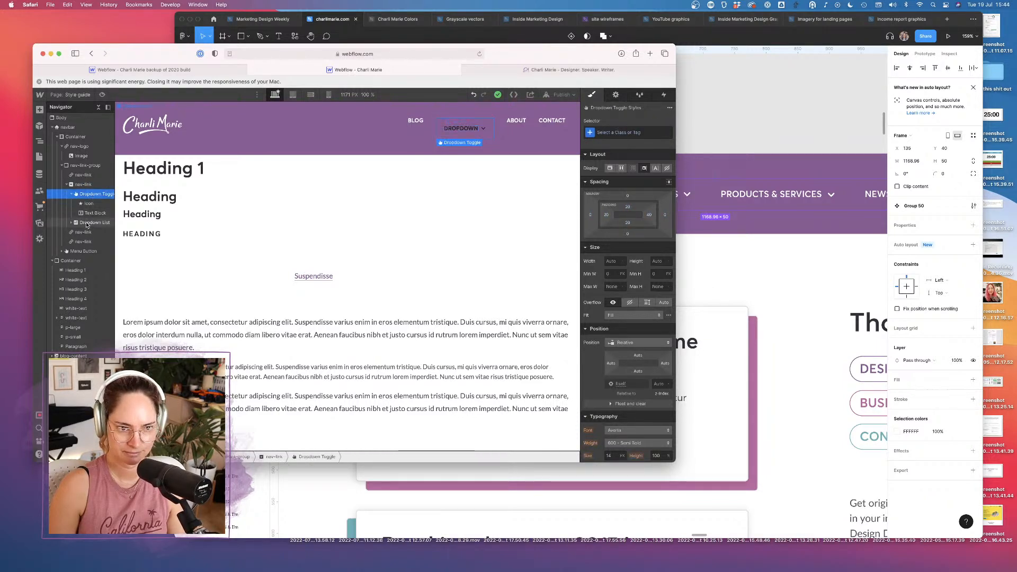
left_click(90, 223)
Preview the page and test opening and closing the navbar dropdown
left_click(102, 95)
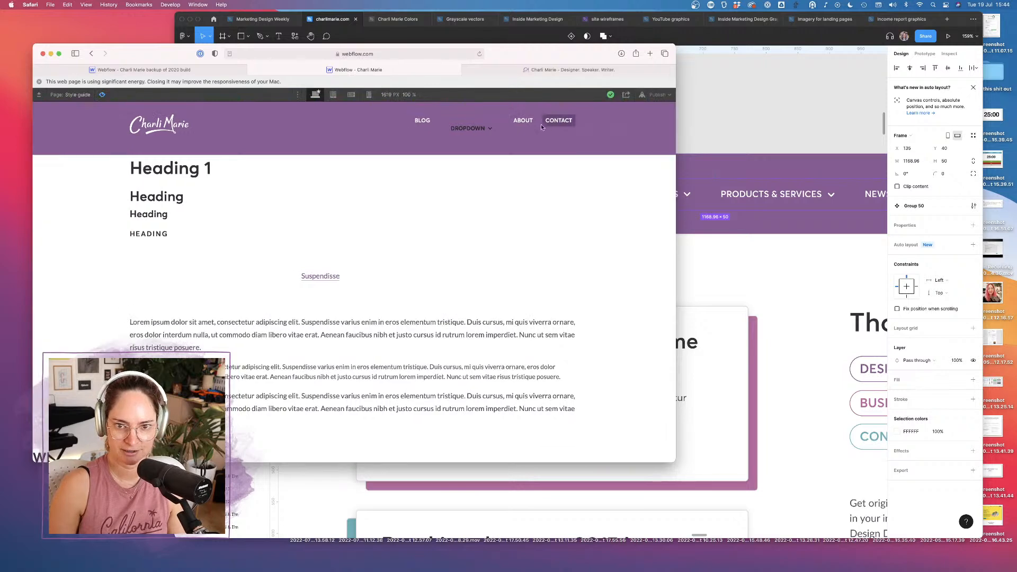
left_click(471, 130)
left_click(471, 130)
left_click(471, 130)
left_click(471, 130)
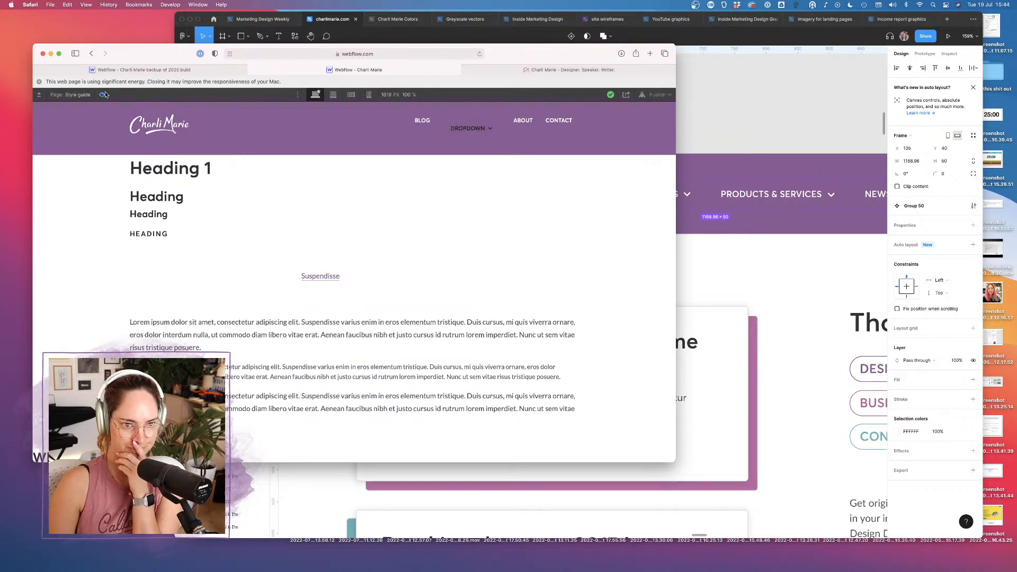
Expand the Dropdown List's links and try the nav-link class on the Dropdown Toggle
left_click(72, 223)
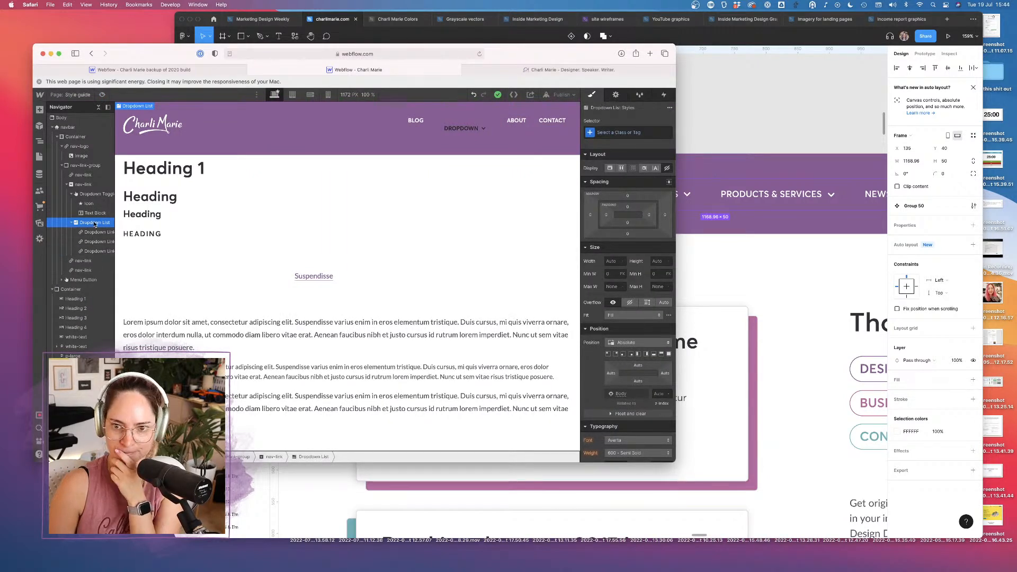
left_click(462, 129)
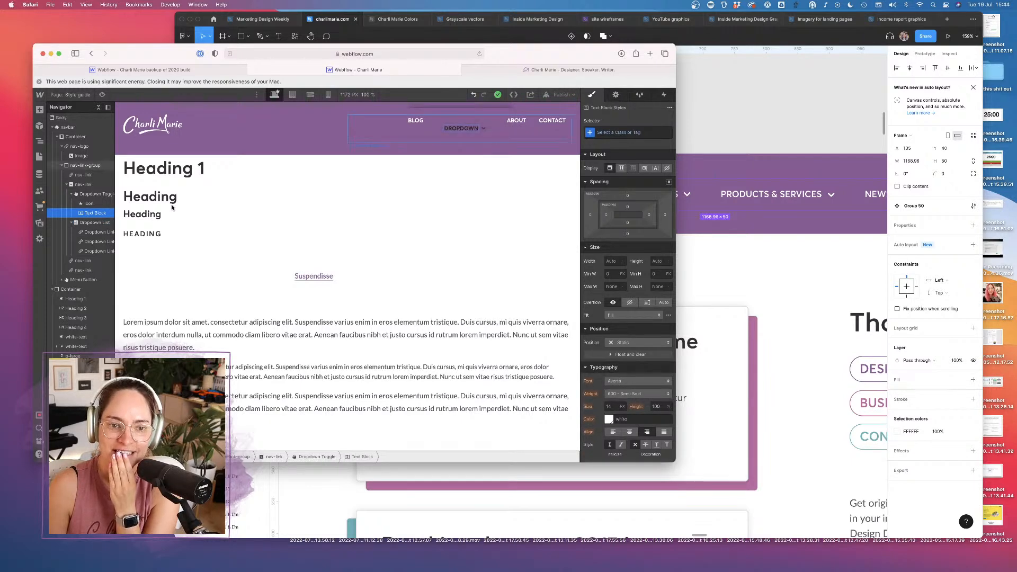
left_click(93, 194)
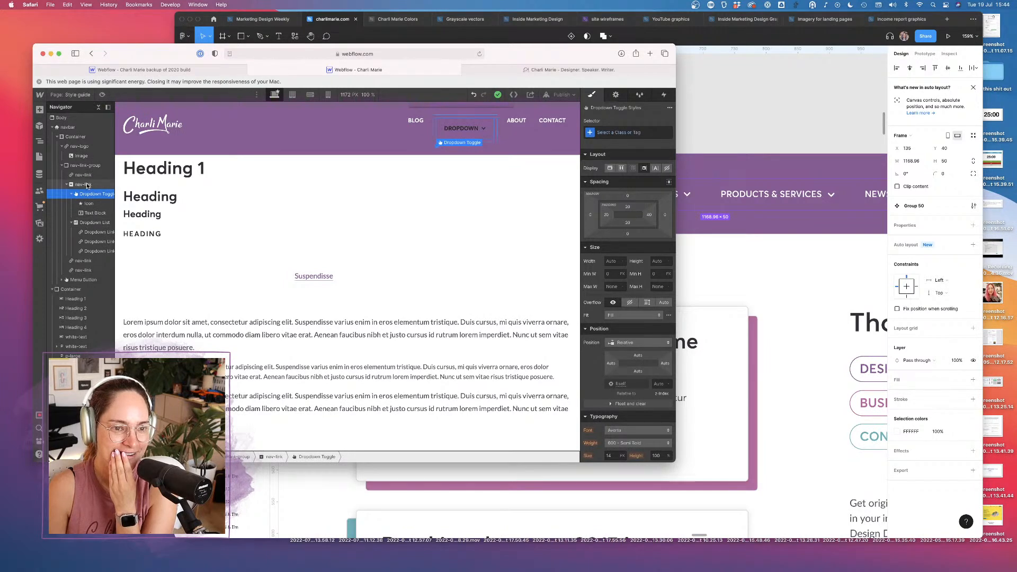
left_click(88, 185)
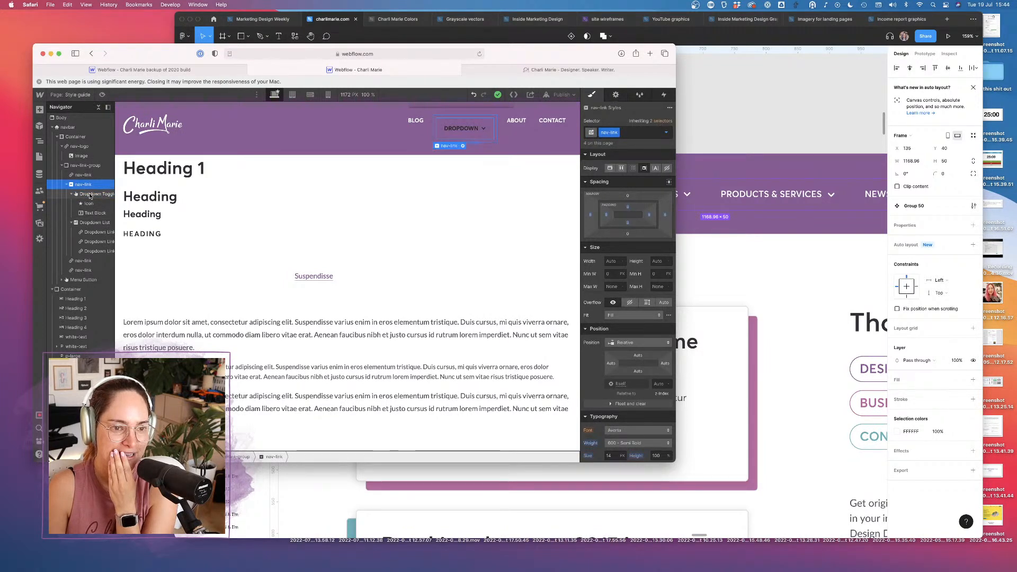
left_click(90, 195)
left_click(627, 132)
type("nav-link")
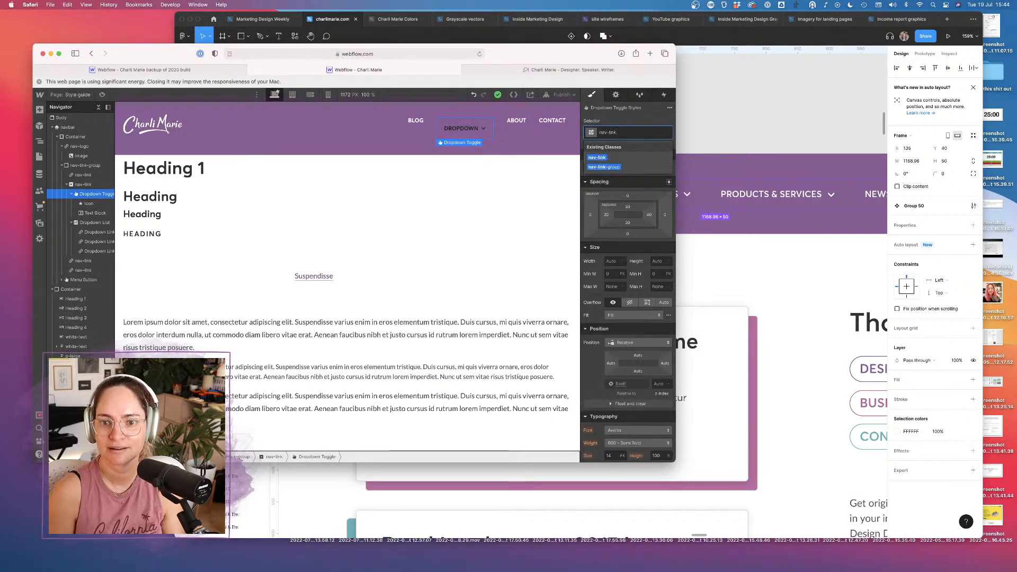
left_click(598, 156)
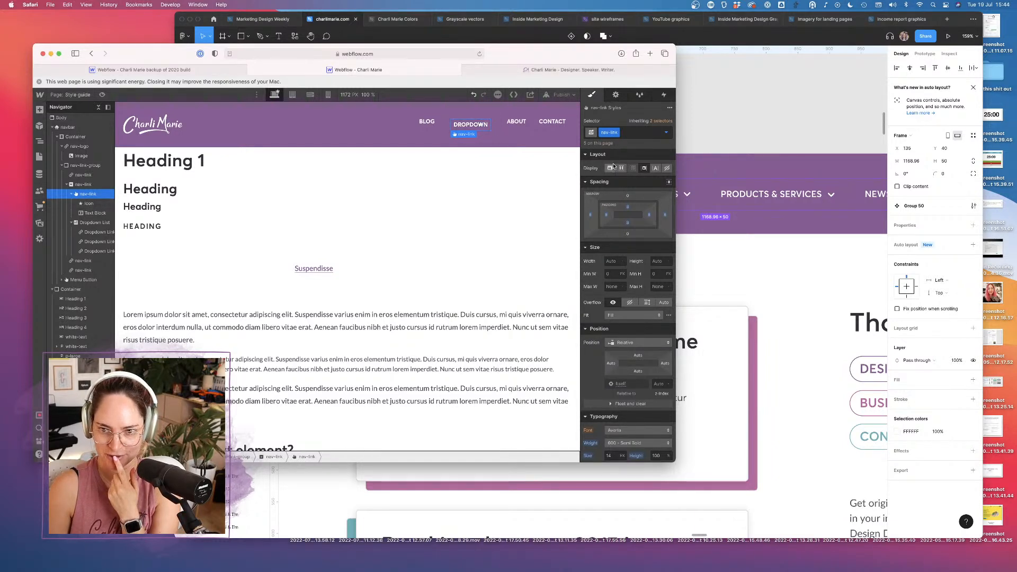
Try a nav-link-dropdown combo class on the dropdown toggle with flex and then block display
left_click(629, 133)
type("nav-link-o")
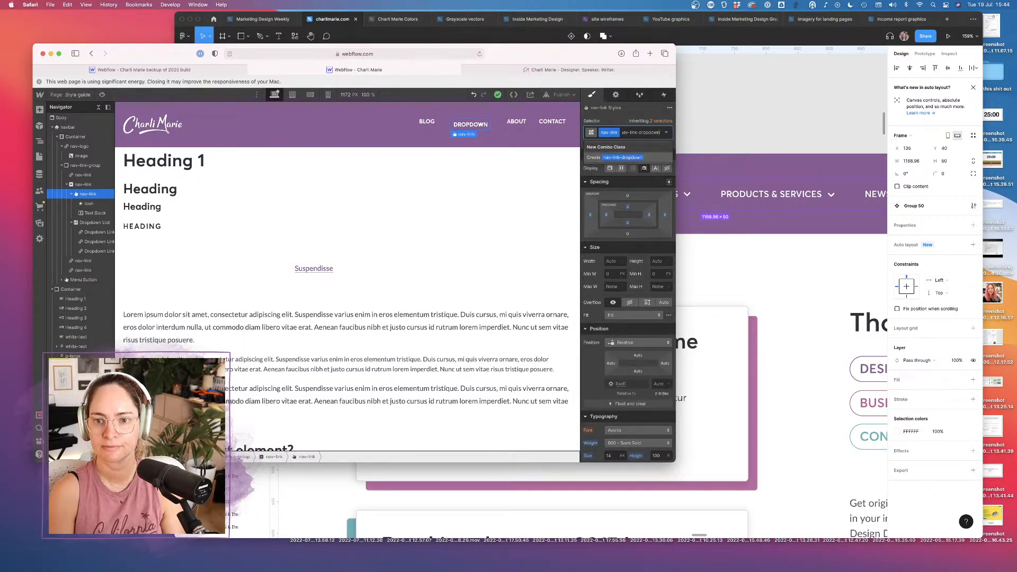
key("Return")
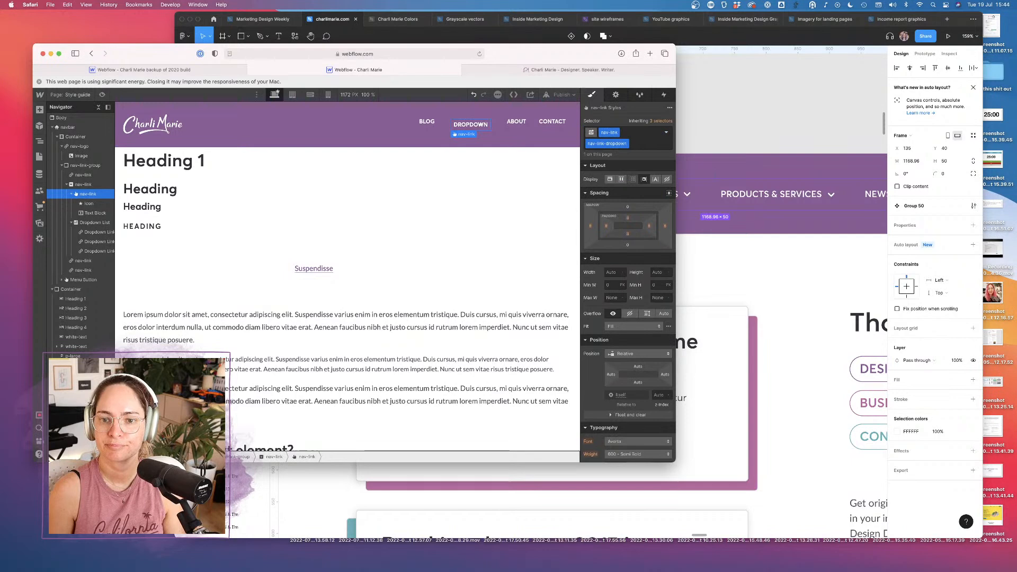
left_click(621, 179)
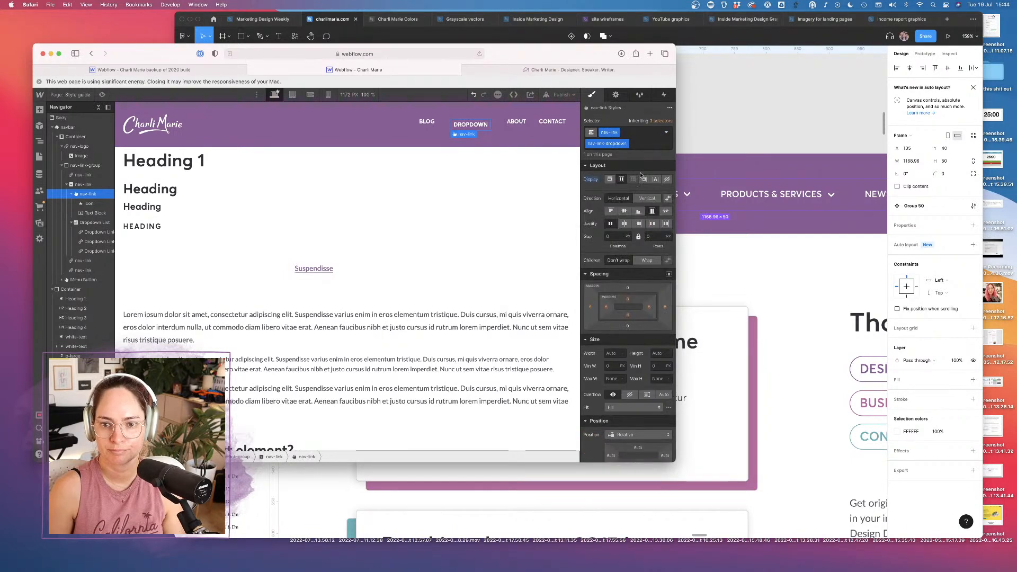
left_click(610, 179)
Remove the nav-link-dropdown and nav-link classes from the dropdown toggle
left_click(636, 143)
key("BackSpace")
key("BackSpace")
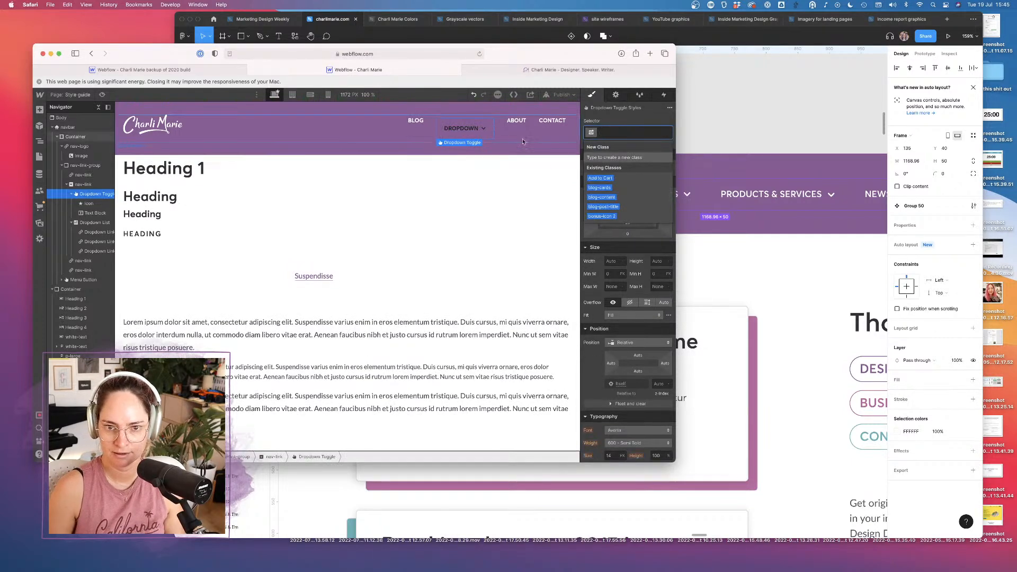
left_click(594, 239)
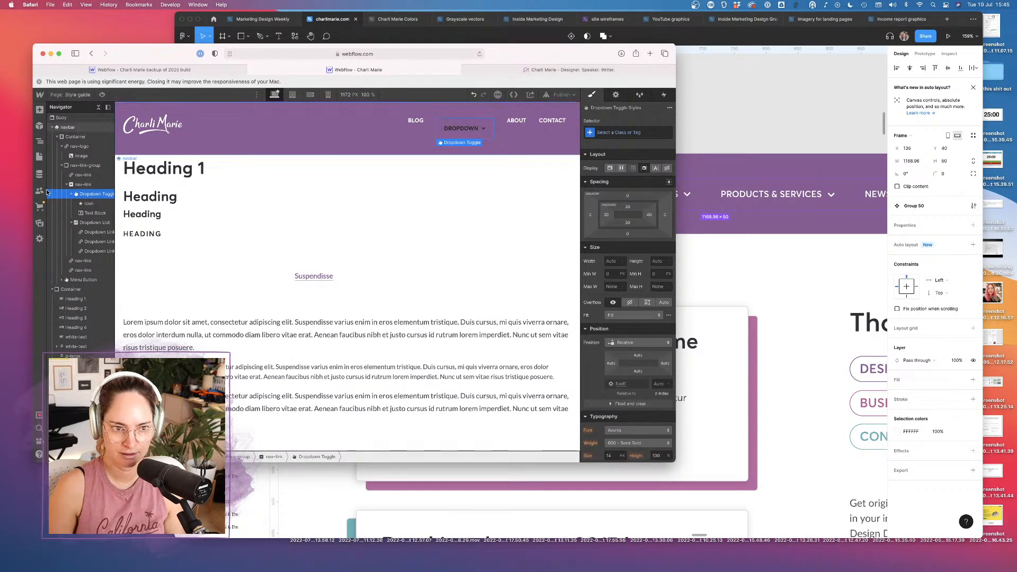
Inspect the dropdown's icon and text block, and give the Dropdown Toggle the nav-link class with the nav-link-dropdown combo class
left_click(89, 203)
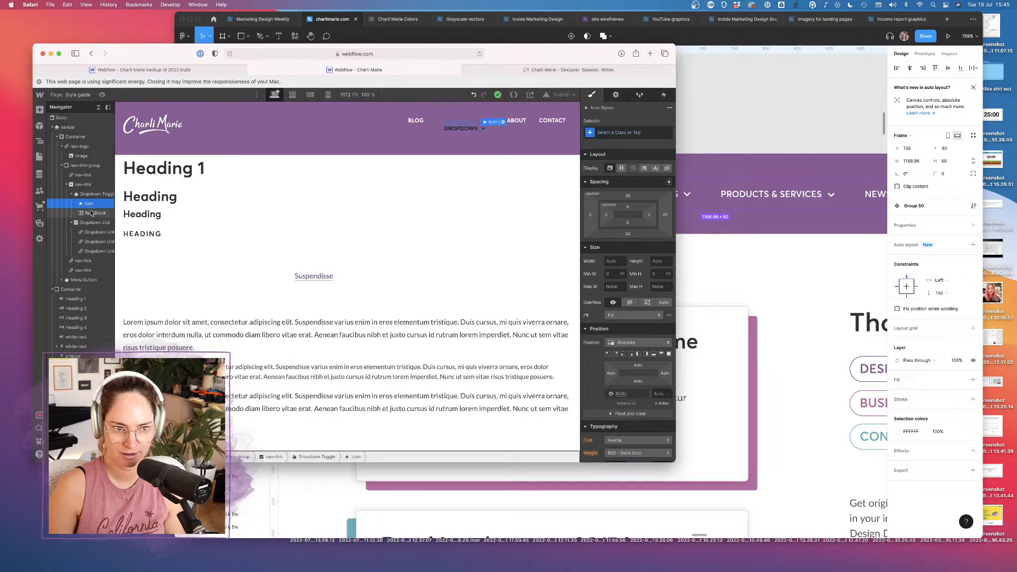
left_click(96, 213)
left_click(93, 195)
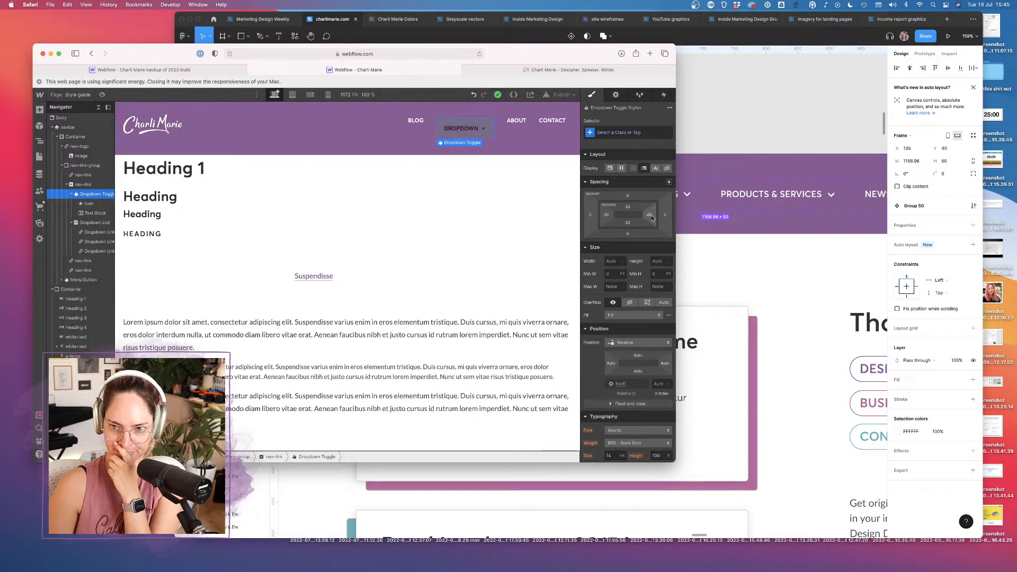
left_click(619, 133)
type("nav-link")
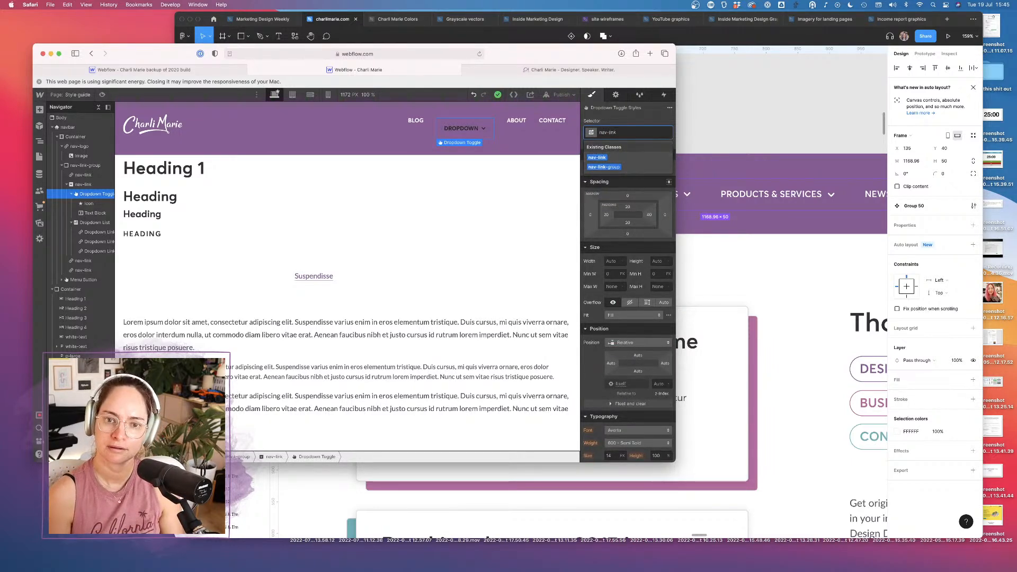
key("Return")
left_click(632, 133)
type("nav-link-dropdown")
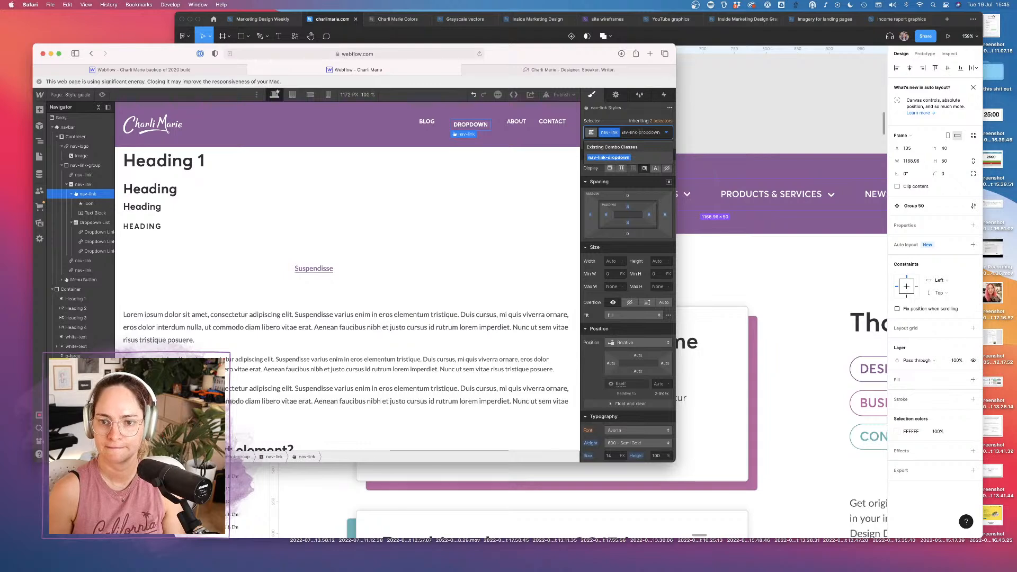
key("Return")
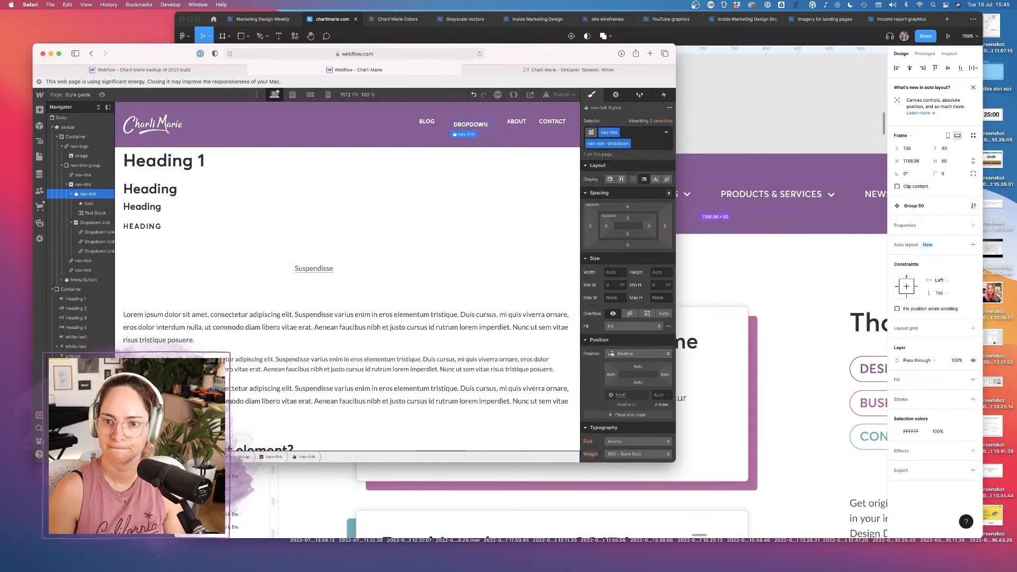
Increase the right padding of the dropdown toggle's nav-link-dropdown combo class to about 40 px
left_click(650, 228)
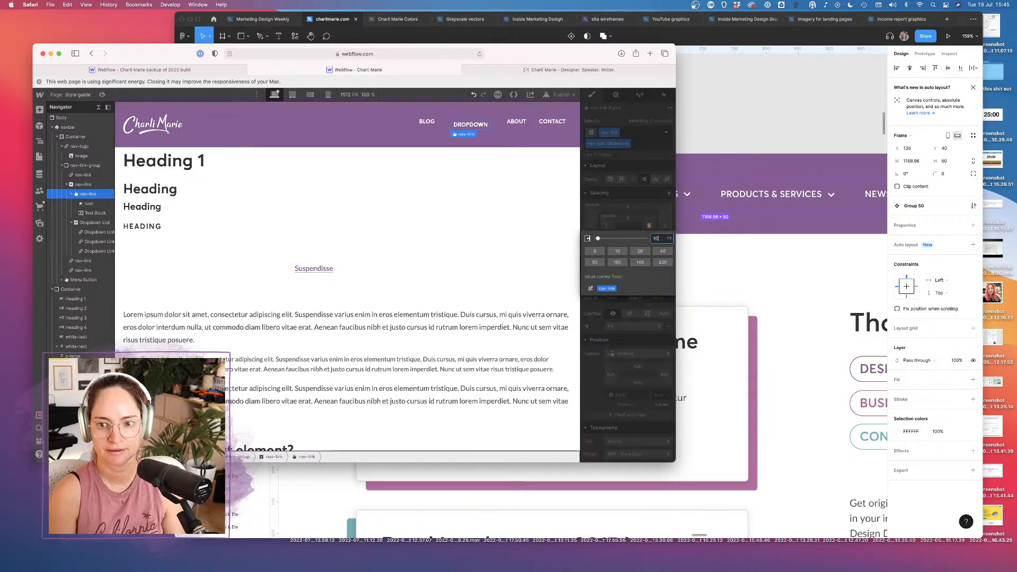
key("Return")
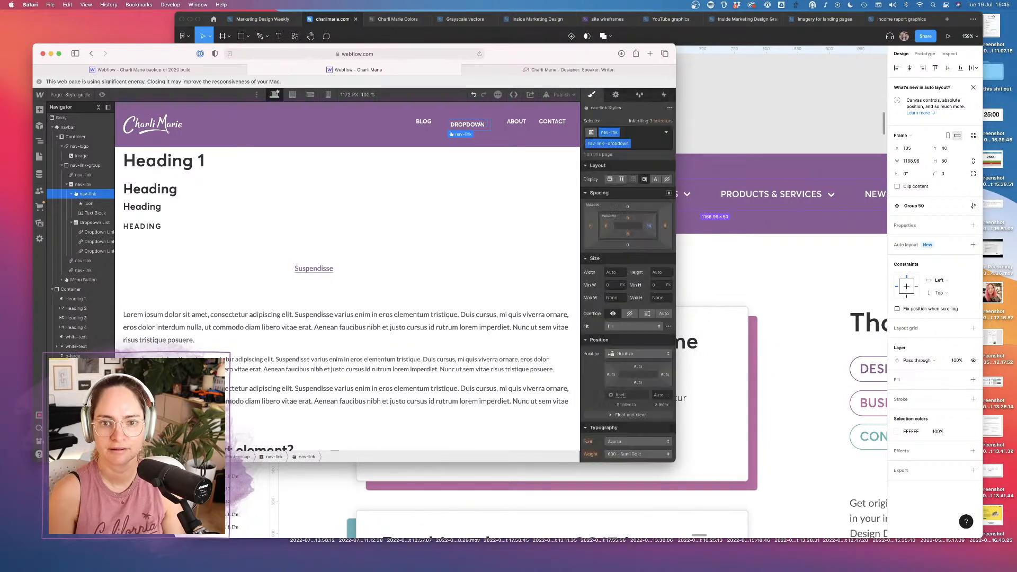
left_click(650, 227)
key("Up")
key("Up")
key("Up")
key("Up")
key("Up")
key("Up")
key("Up")
key("Up")
key("Up")
key("Up")
key("Up")
key("Up")
key("Up")
key("Up")
key("Up")
key("Up")
key("Up")
key("Up")
key("Up")
key("Up")
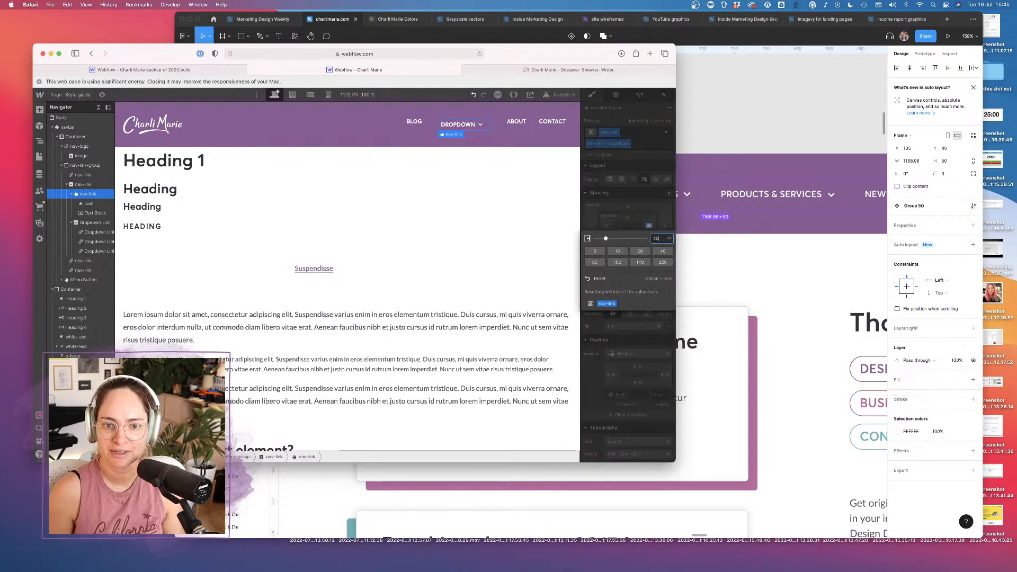
Give the dropdown icon the class nav-link--dropdown__icon and set its right margin to 0
left_click(88, 204)
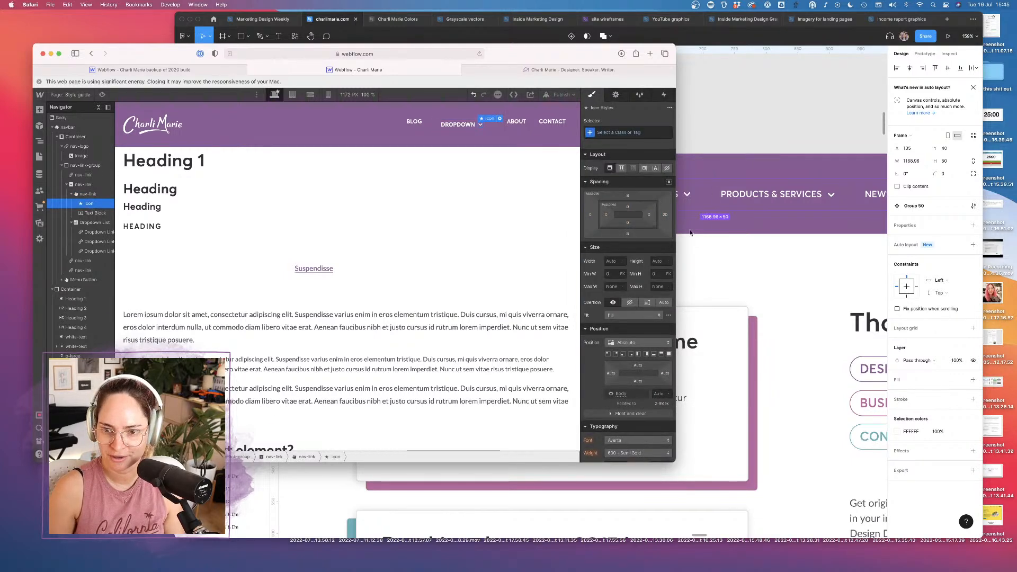
left_click(628, 133)
type("nav-link--di")
type("opdown__icon")
key("Return")
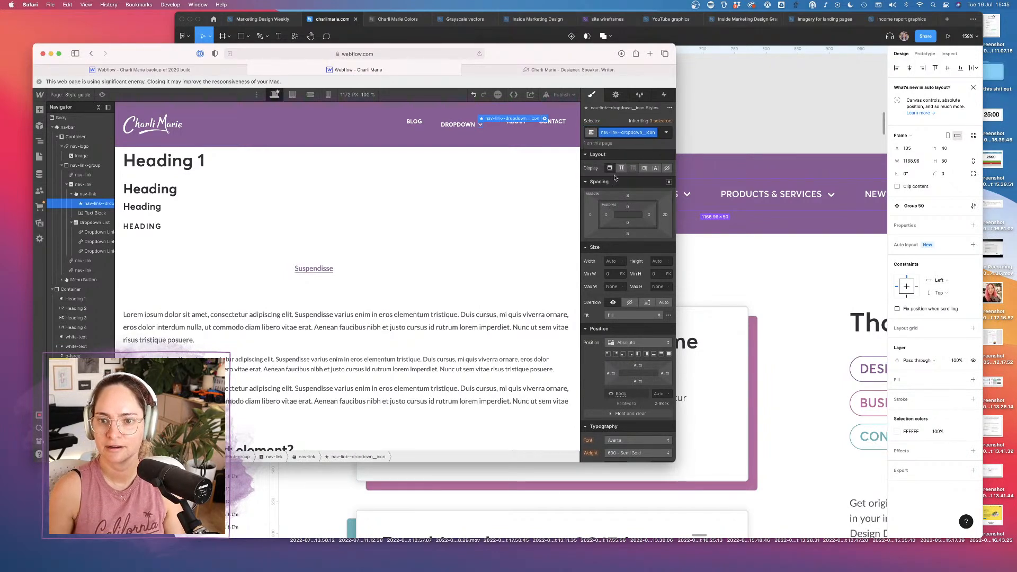
left_click(665, 216)
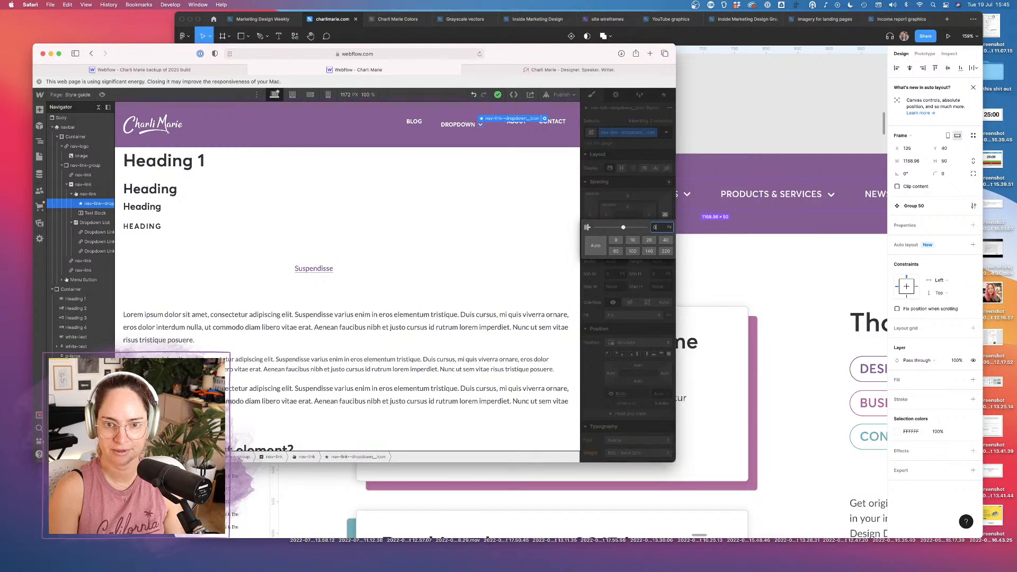
type("0")
key("Return")
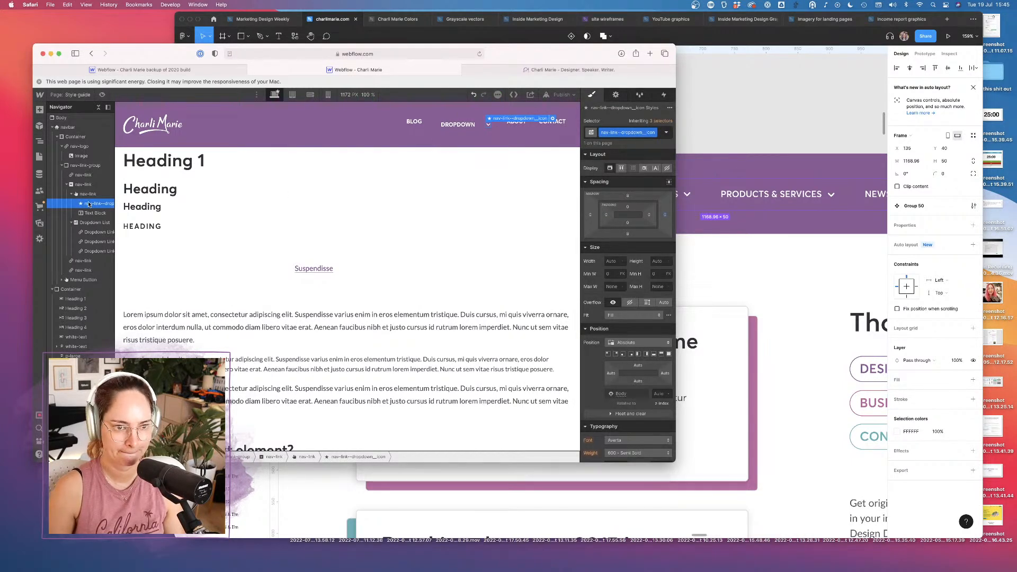
Reduce the dropdown toggle's right padding, settling on 18 px
left_click(465, 127)
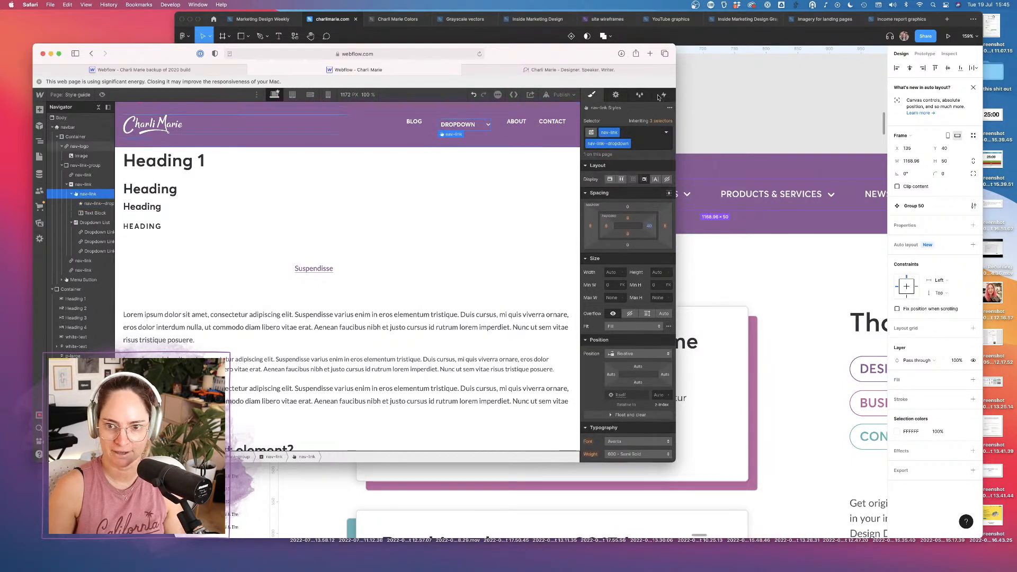
left_click(649, 226)
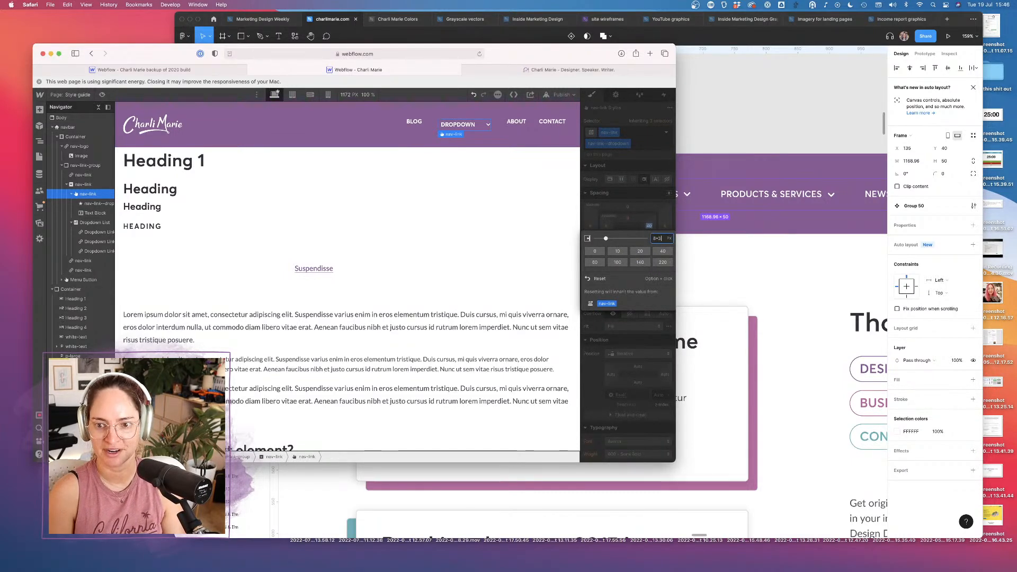
key("Return")
left_click(649, 227)
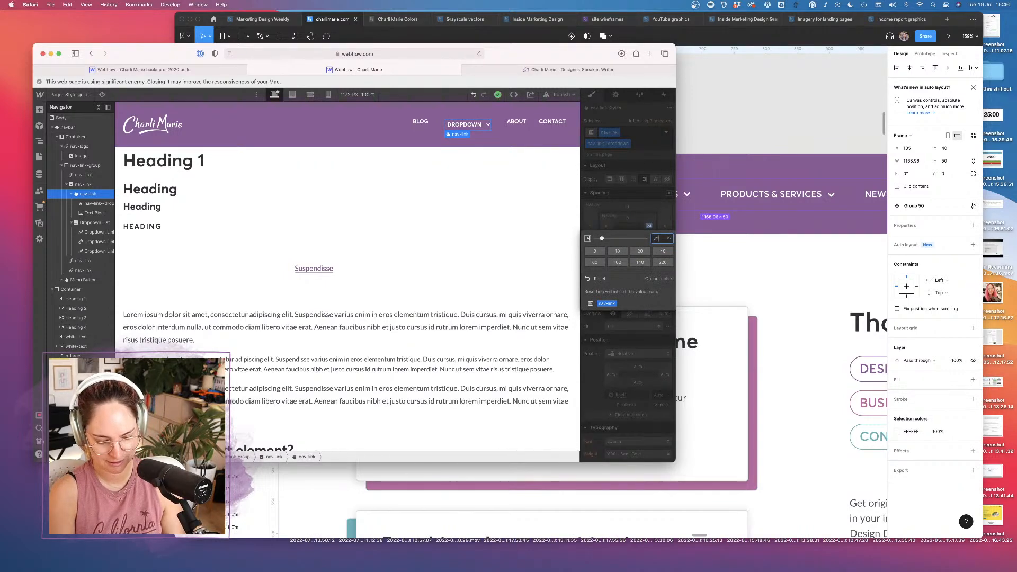
key("Return")
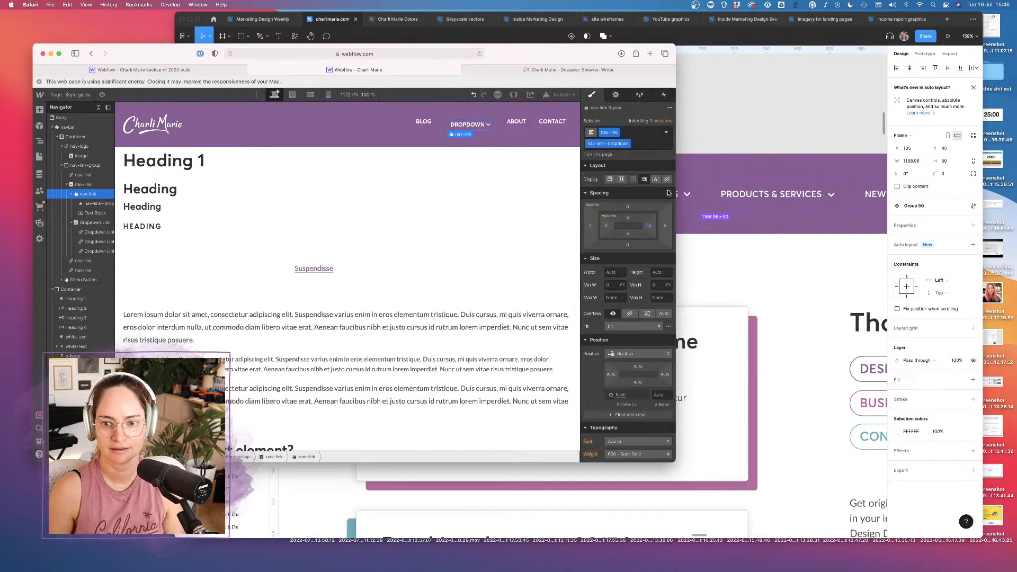
left_click(650, 228)
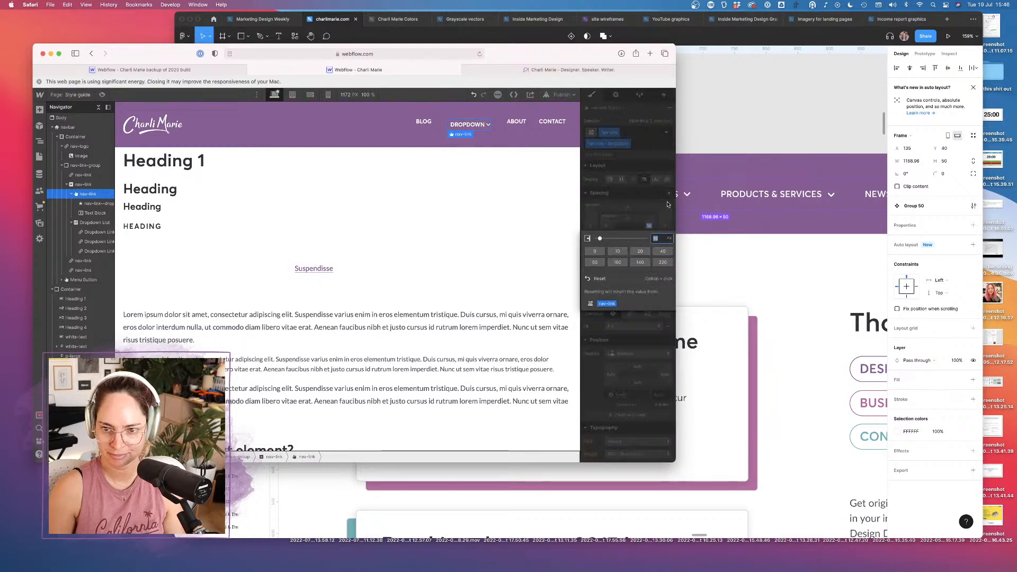
key("Up")
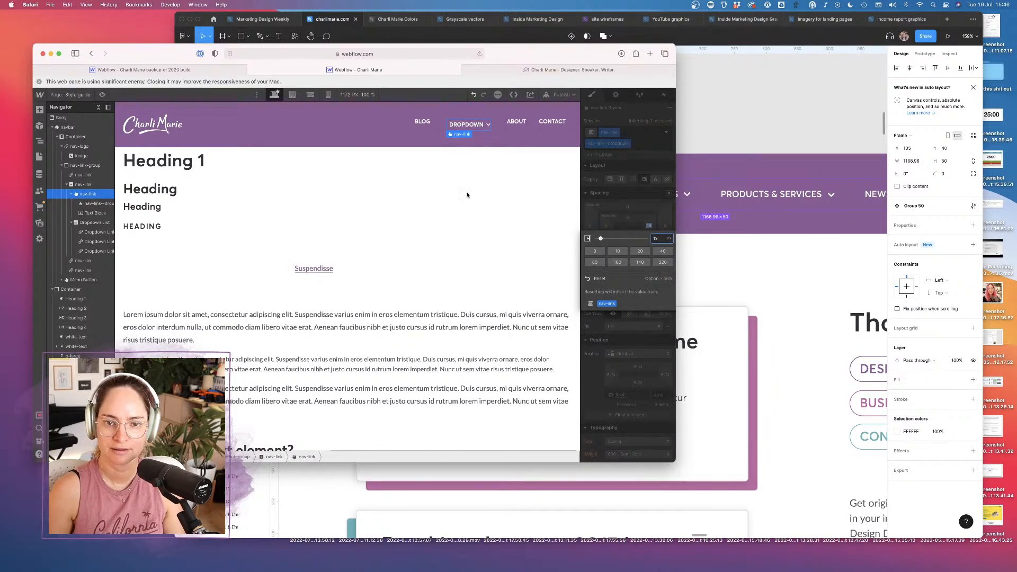
left_click(512, 154)
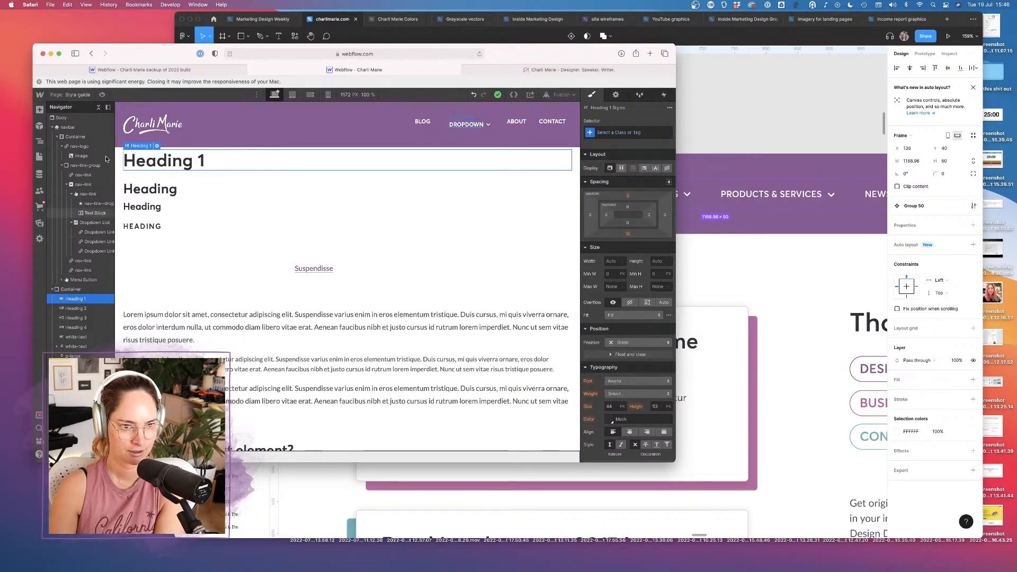
Remove the nav-link class from the Dropdown wrapper around the toggle
left_click(494, 123)
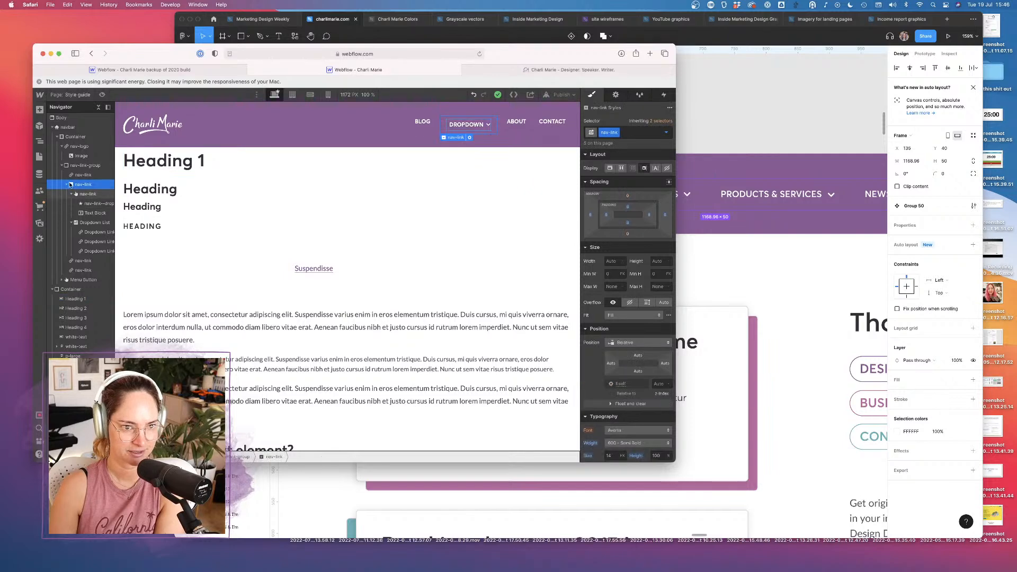
left_click(635, 132)
key("BackSpace")
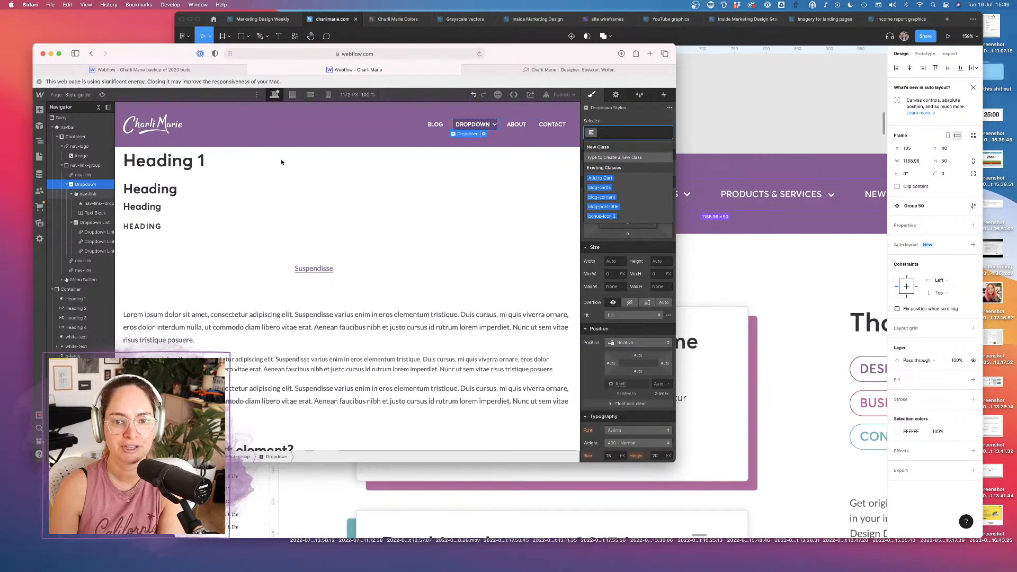
Try a right padding of 8 px on the dropdown toggle
left_click(88, 194)
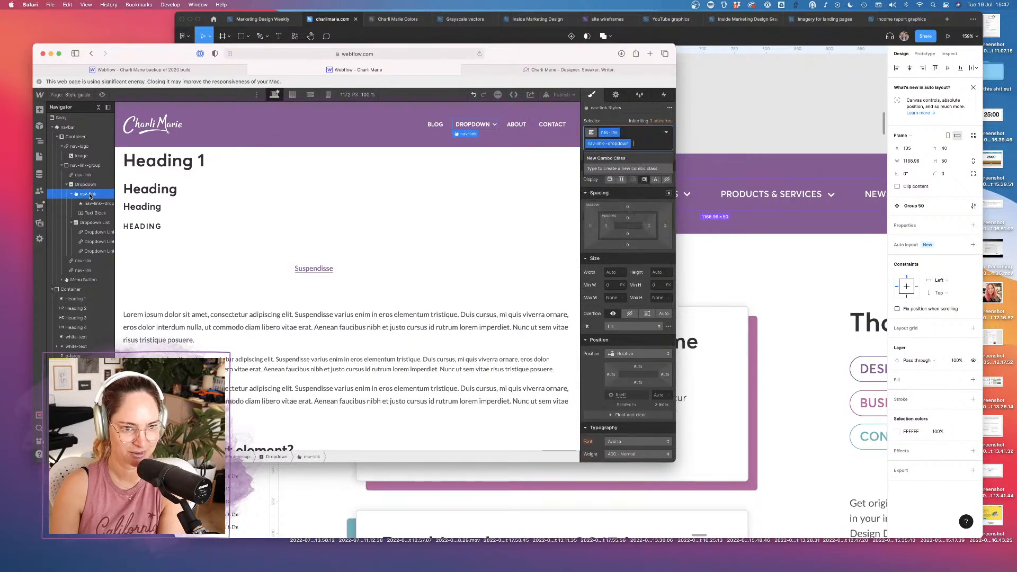
left_click(651, 228)
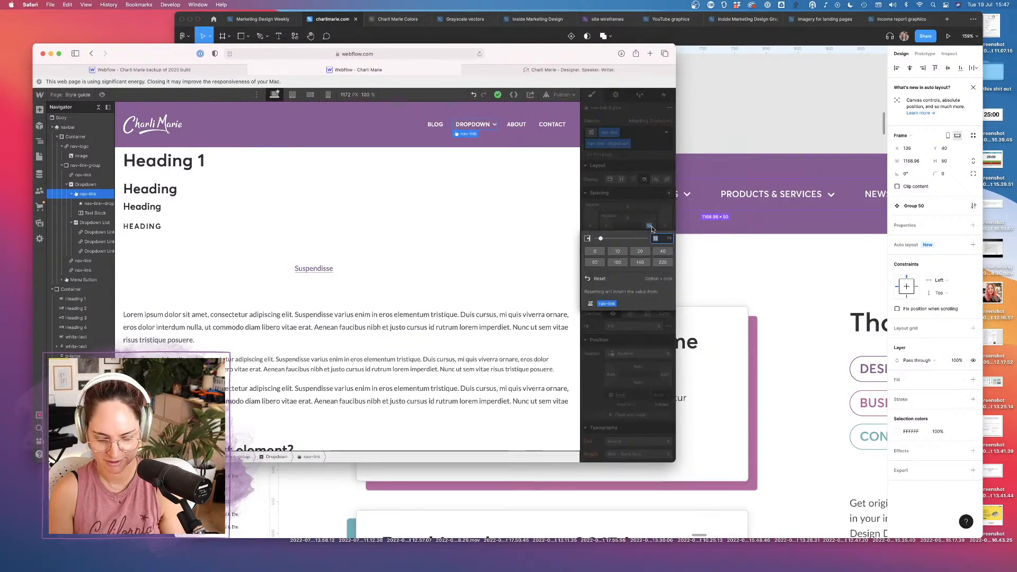
type("8")
key("Return")
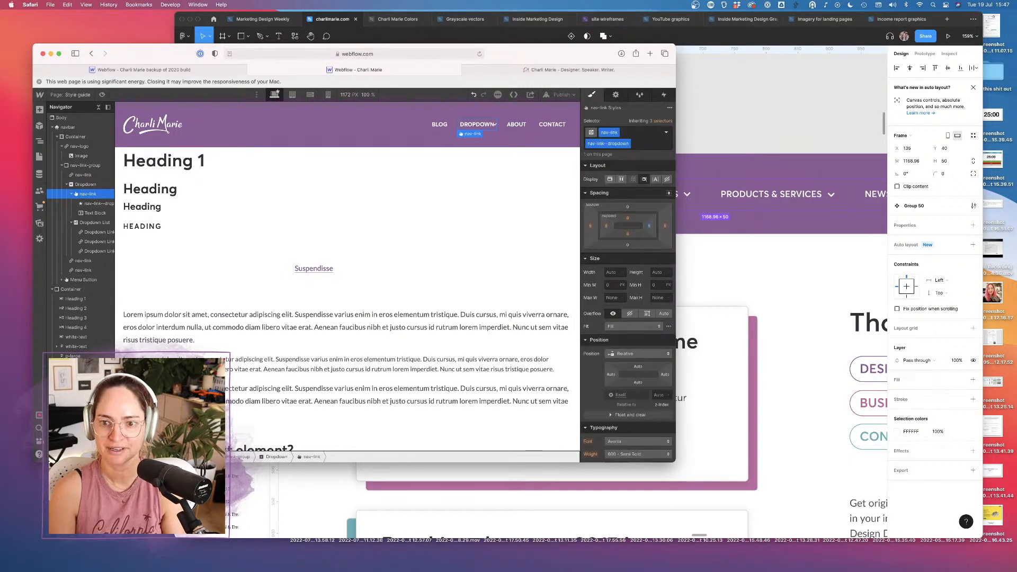
Try flex display on the dropdown toggle with top and bottom margins of 0 on its icon
left_click(622, 179)
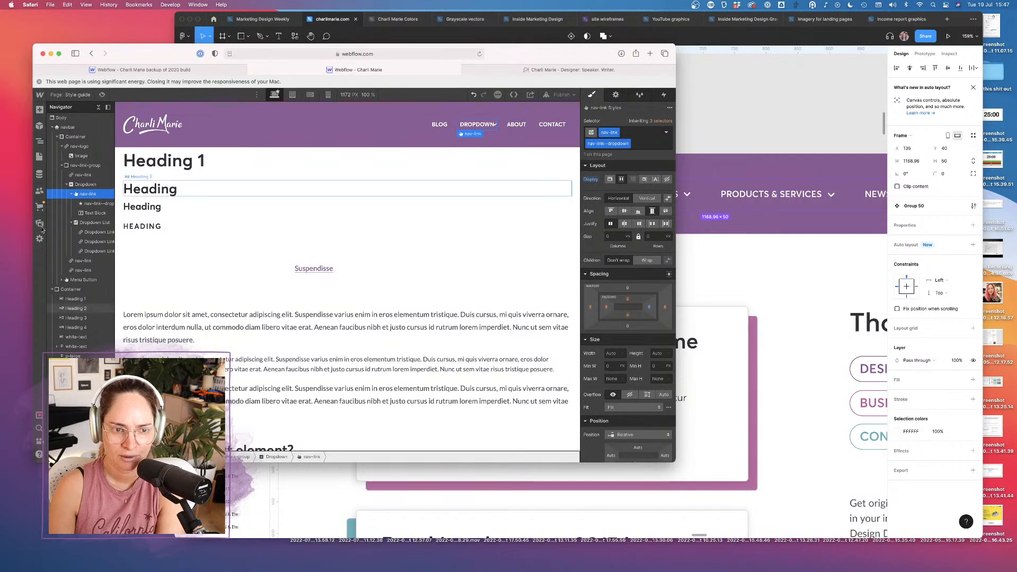
left_click(93, 206)
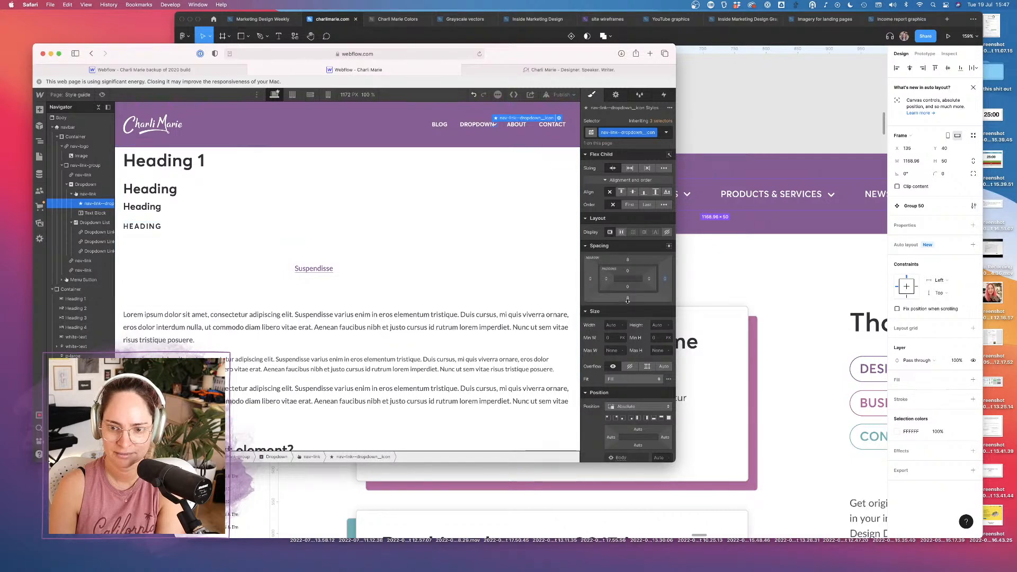
left_click(628, 261)
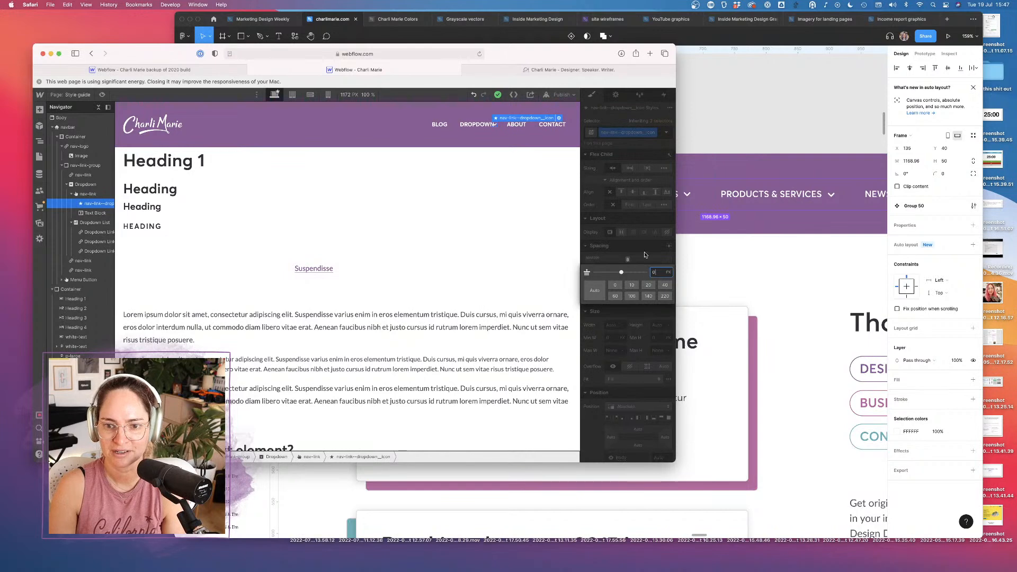
left_click(645, 255)
left_click(628, 298)
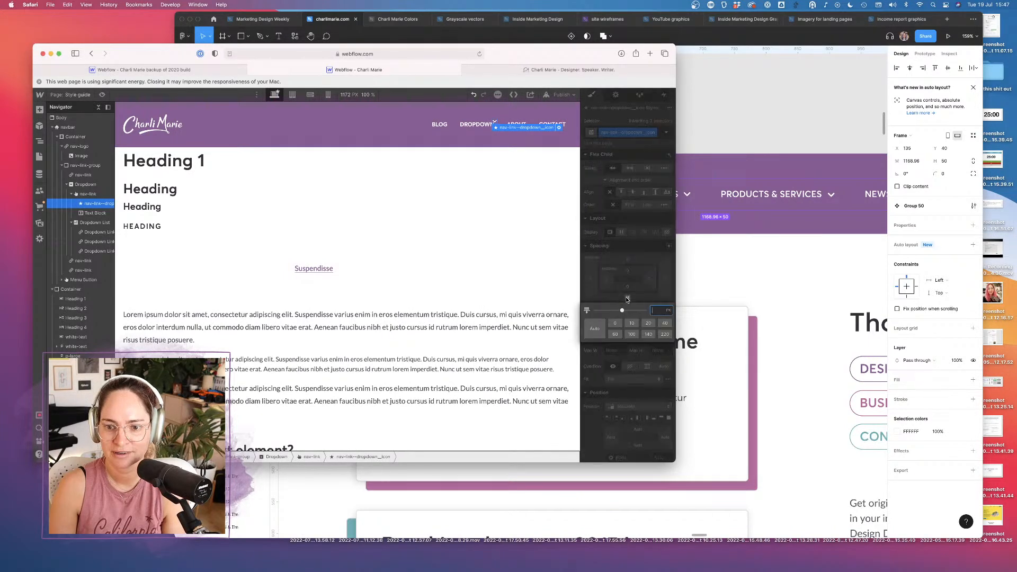
left_click(632, 247)
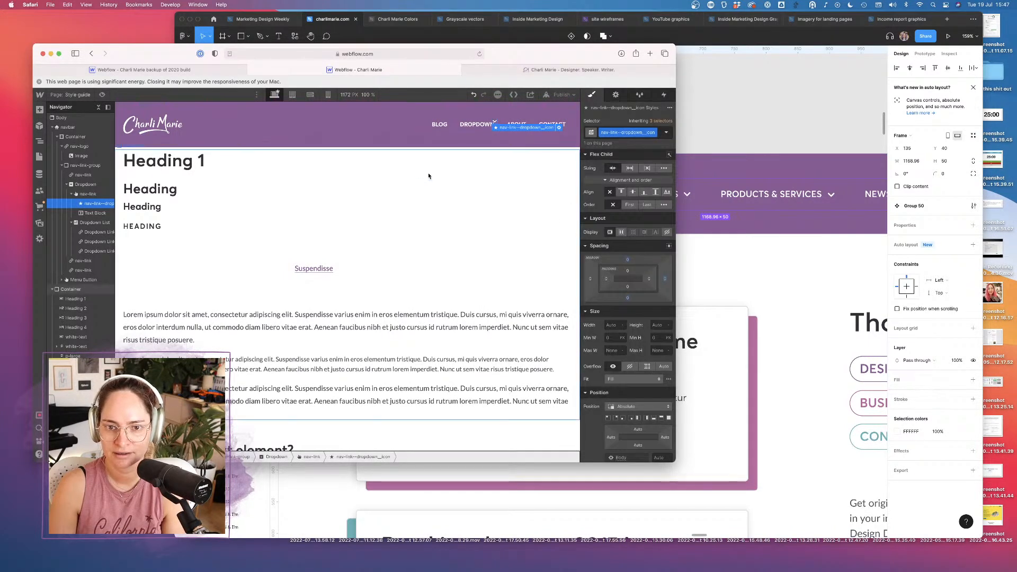
Check the dropdown icon's position options and preview the dropdown in the navbar
left_click(87, 194)
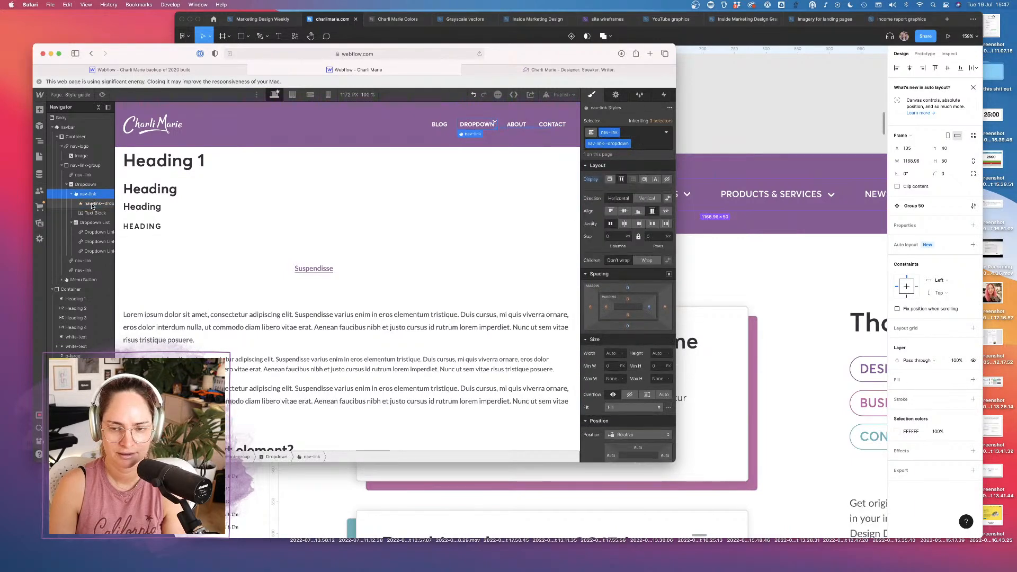
left_click(93, 204)
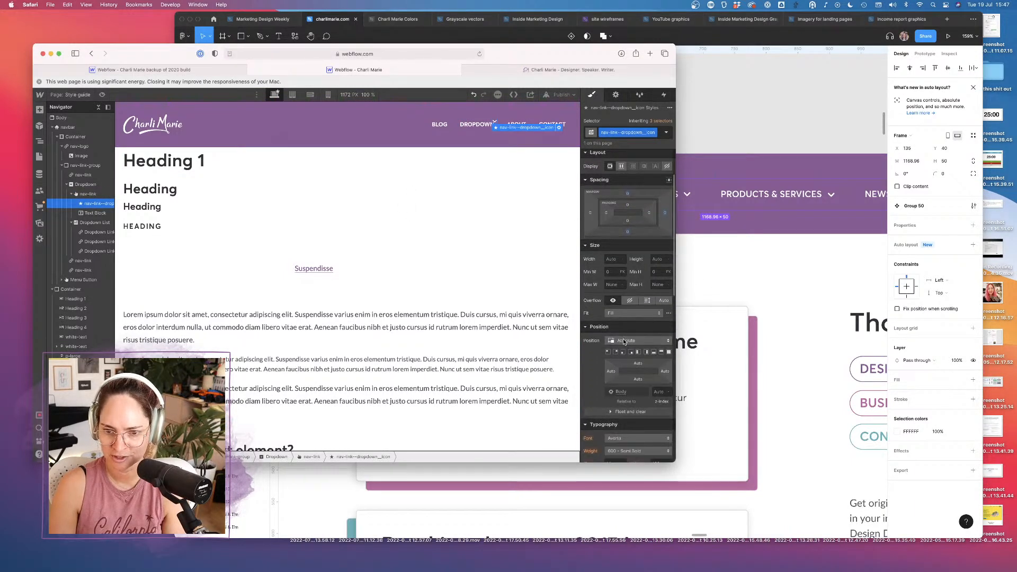
left_click(623, 339)
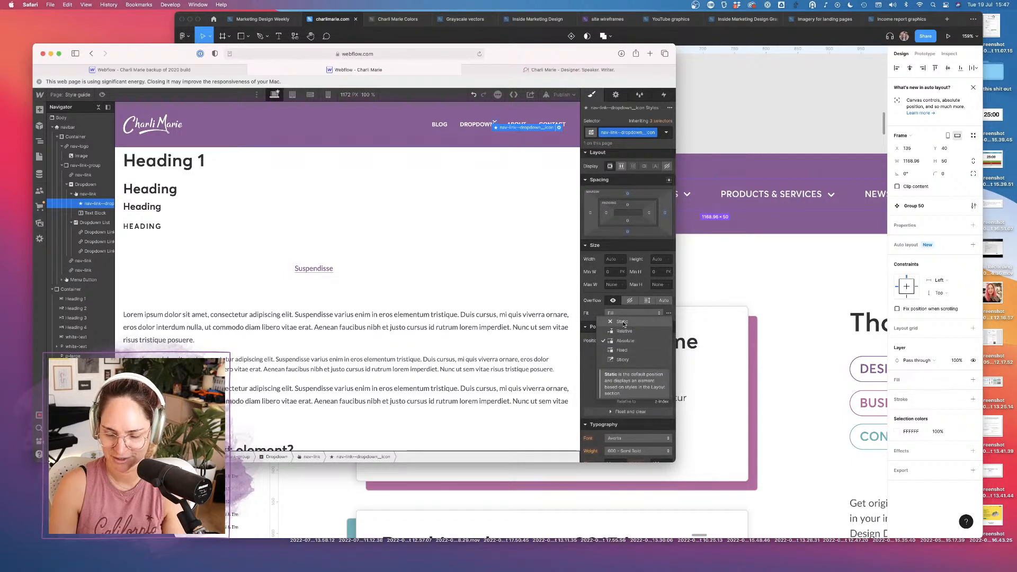
key("Escape")
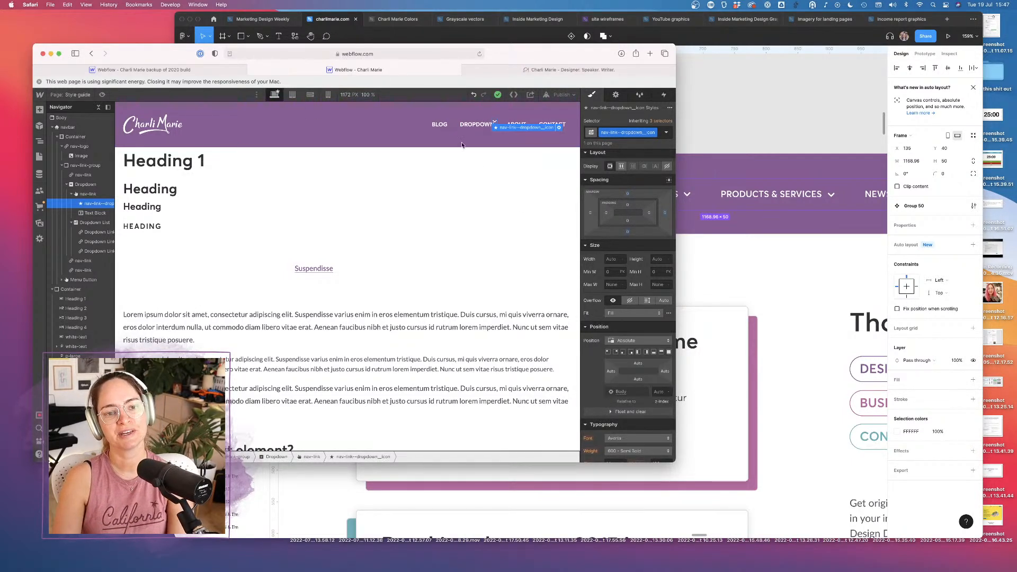
left_click(102, 94)
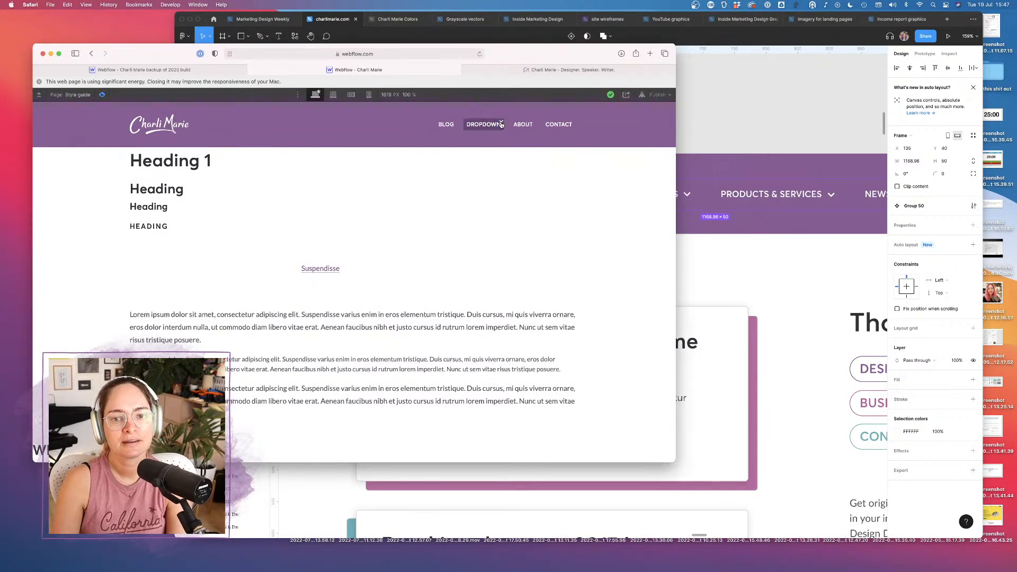
left_click(102, 94)
Undo the latest icon margin, flex display and toggle padding changes, and preview the navbar again
key("super+z")
key("super+z")
key("super+z")
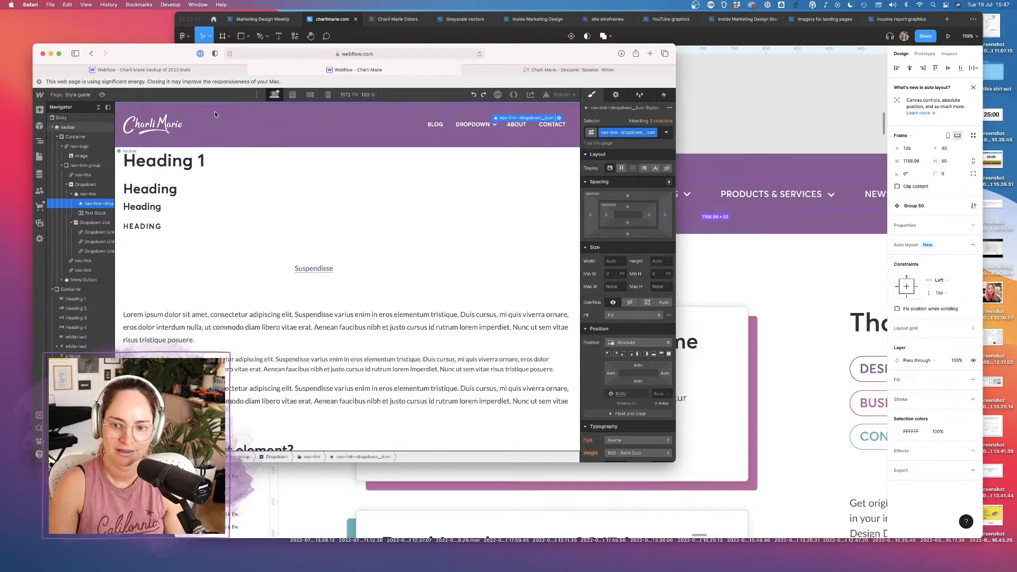
left_click(102, 95)
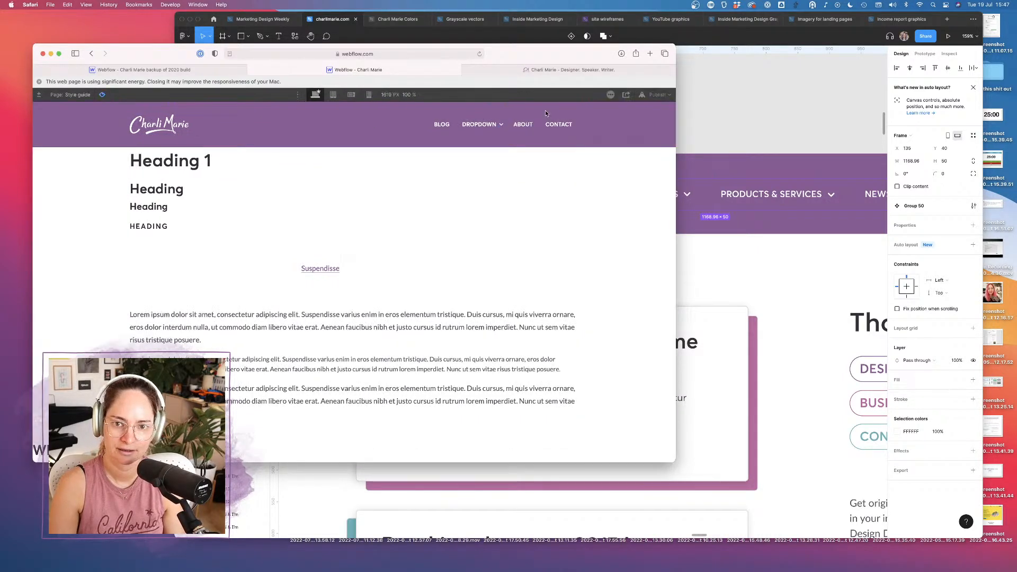
left_click(102, 95)
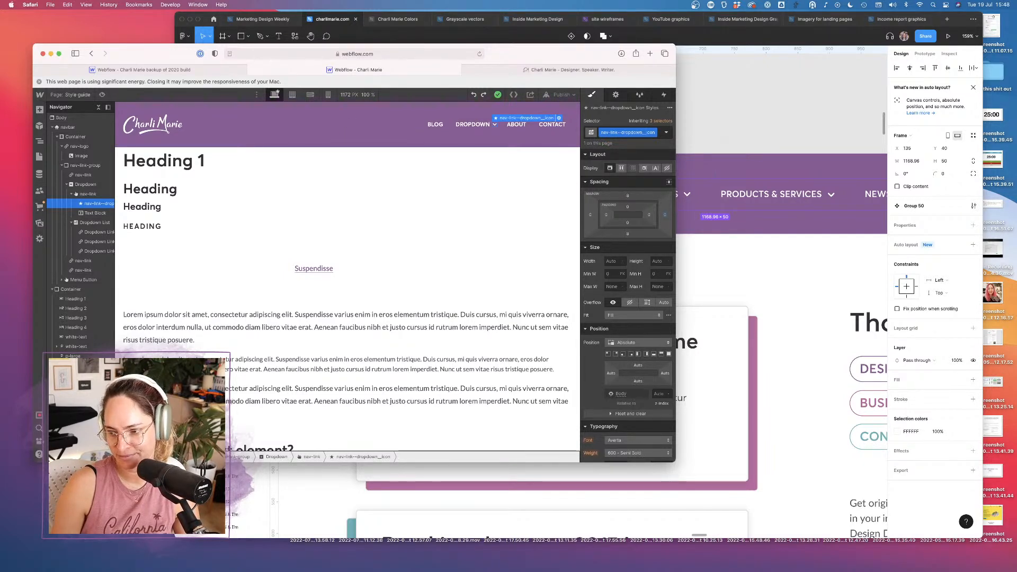
Set the right margin of the navbar's dropdown icon to 8 px
left_click(495, 128)
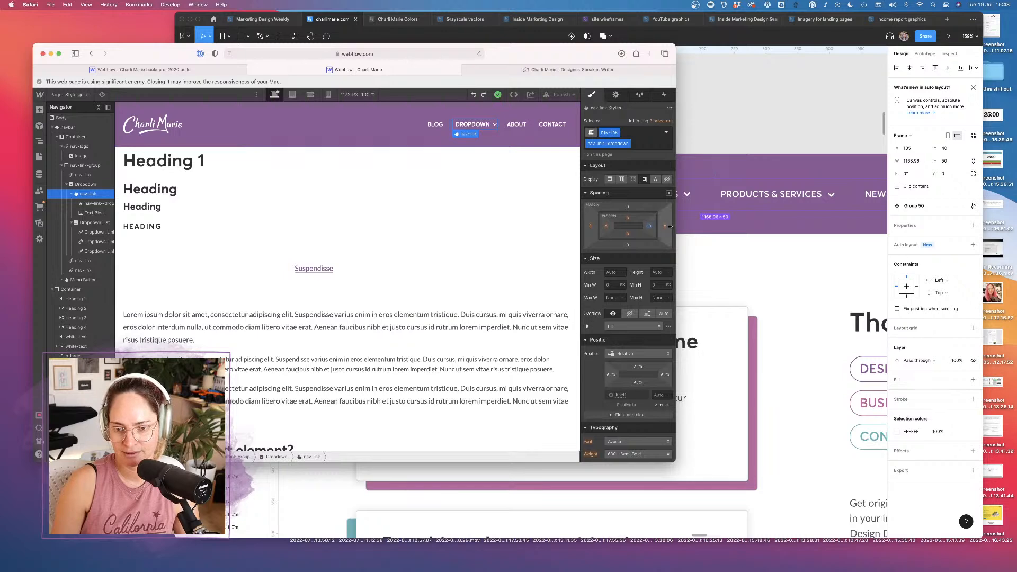
left_click(99, 205)
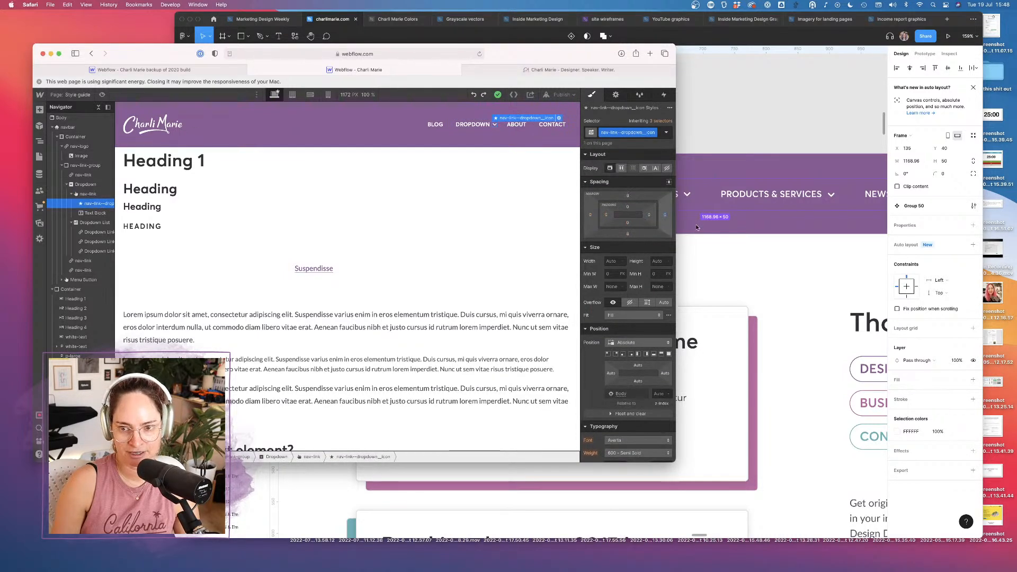
left_click(665, 215)
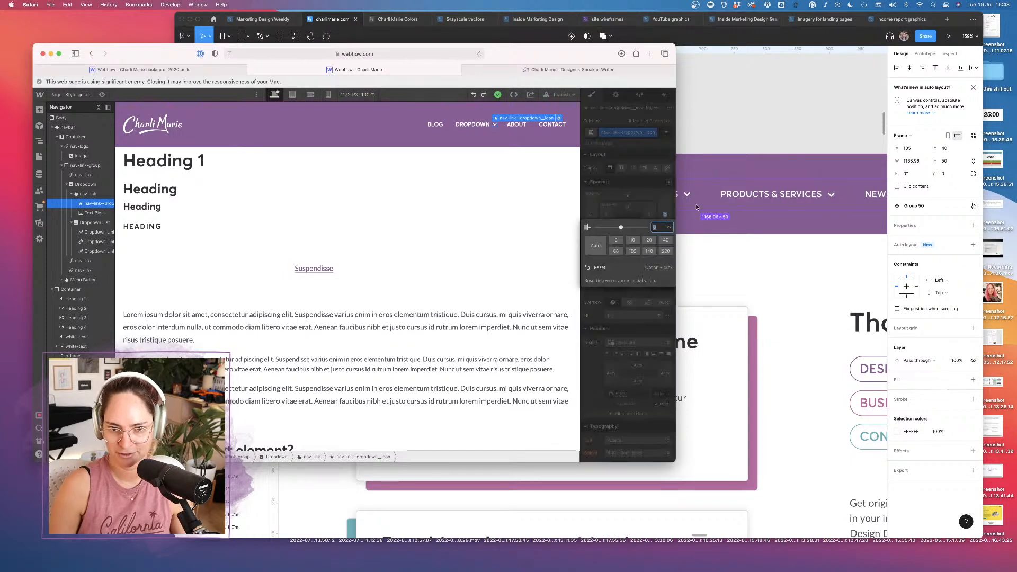
type("8")
key("Return")
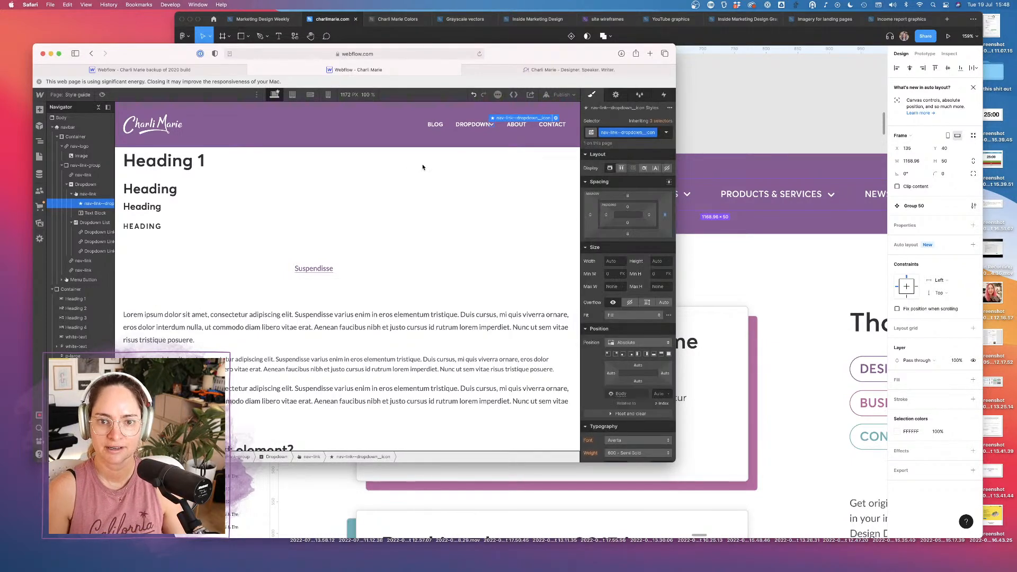
Set the dropdown toggle's right padding to 25 px
left_click(88, 196)
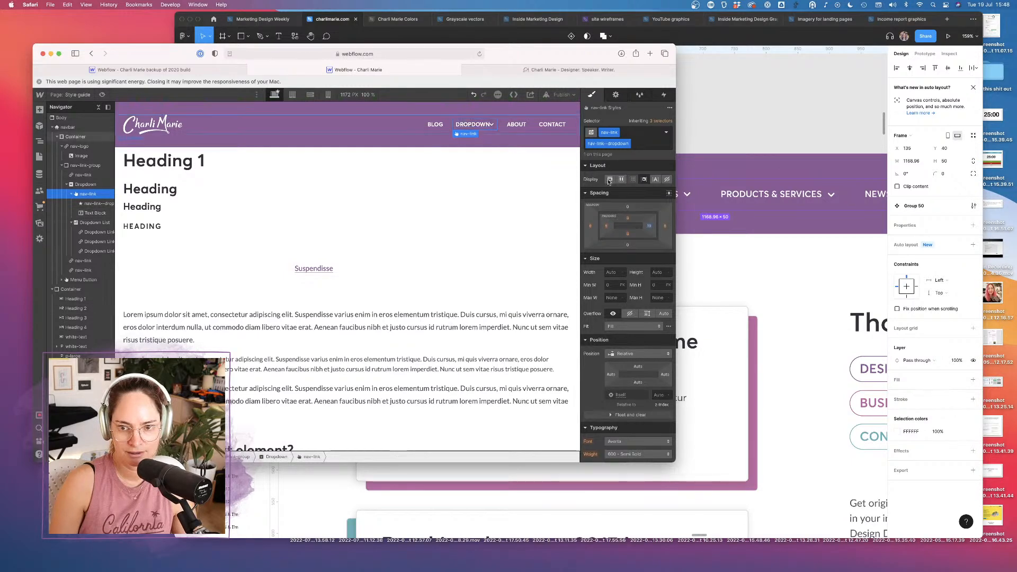
left_click(650, 227)
type("25")
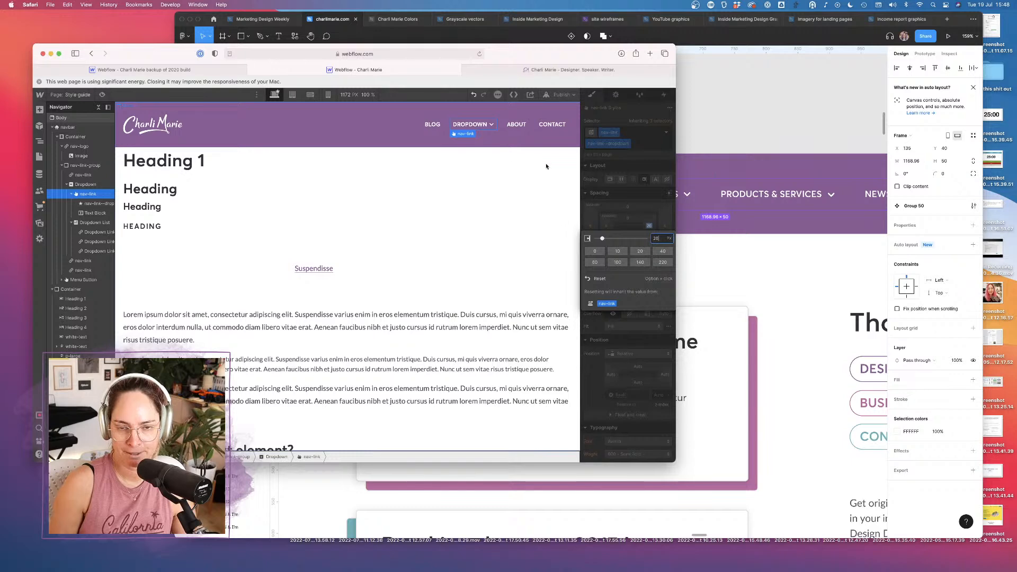
Rename the dropdown toggle's text in the navbar to PODCASTS
double_click(470, 125)
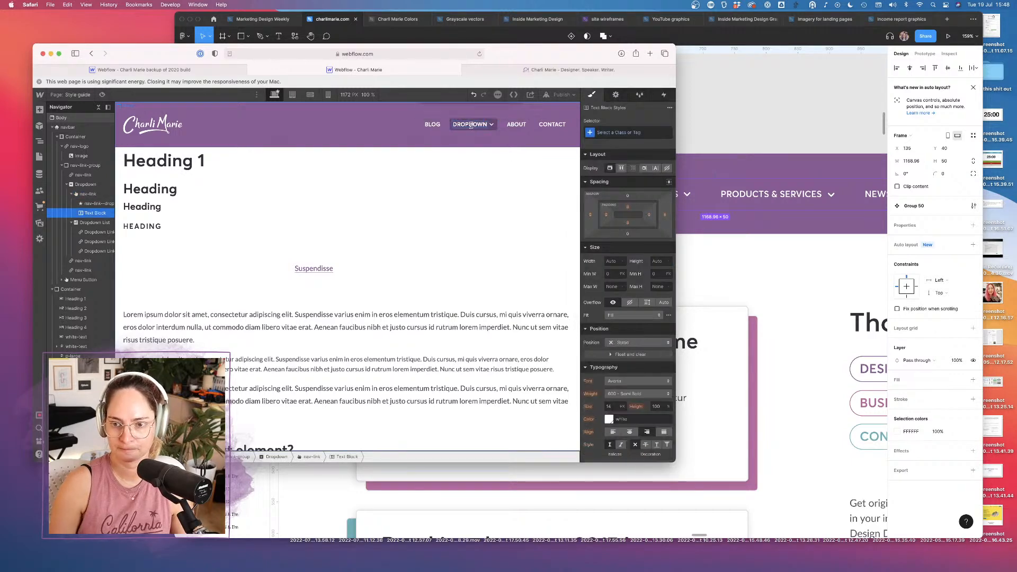
type("PRO")
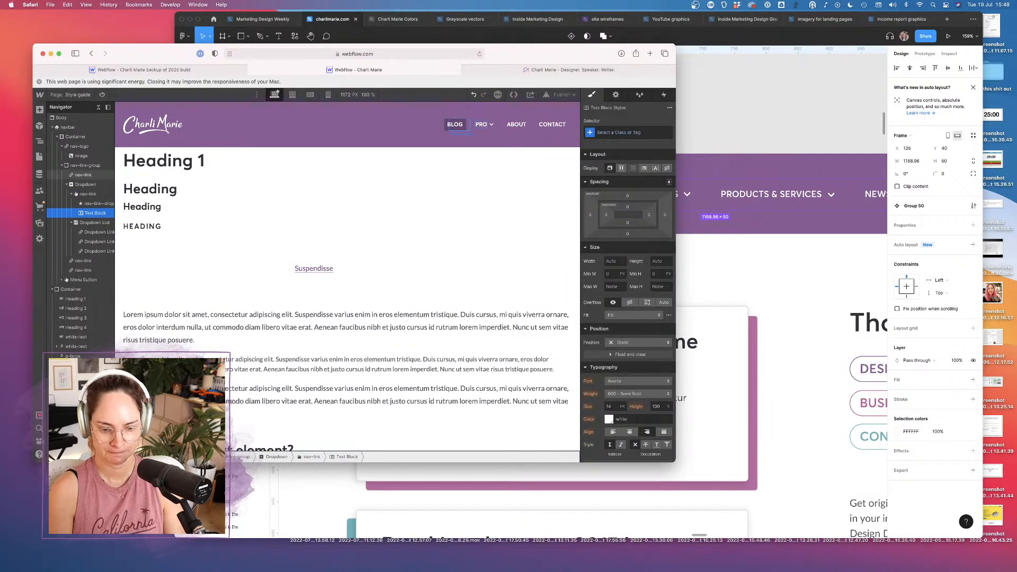
type("D")
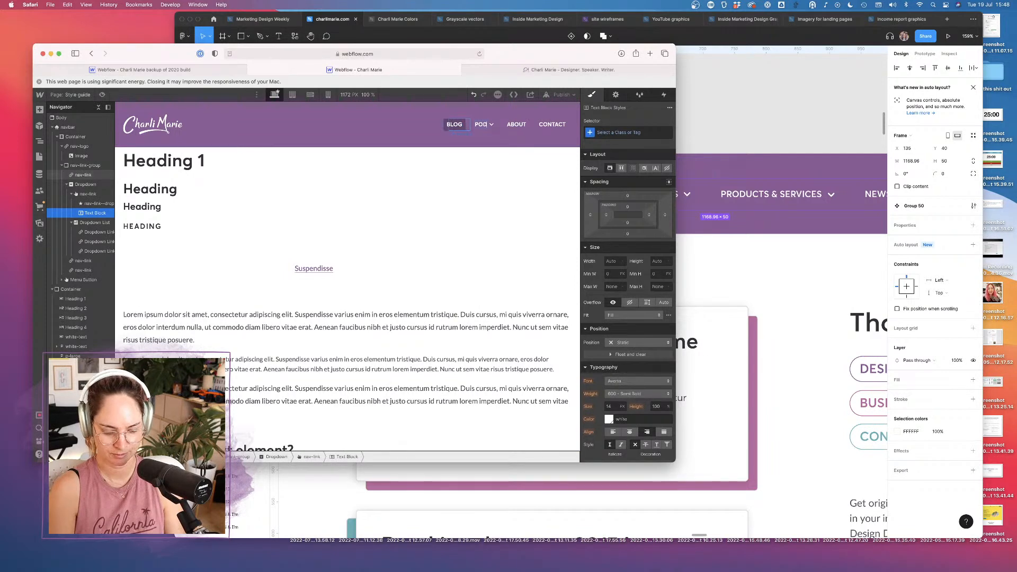
type("CASTS")
left_click(514, 189)
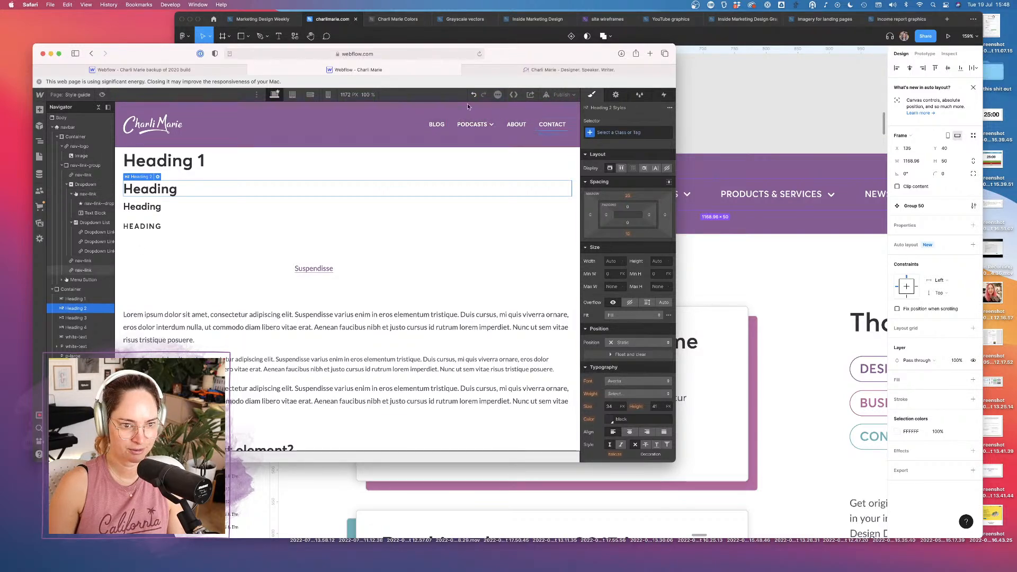
Set the base nav-link class's right padding to 16 px and left padding to 18 px, outside its hover state
left_click(494, 126)
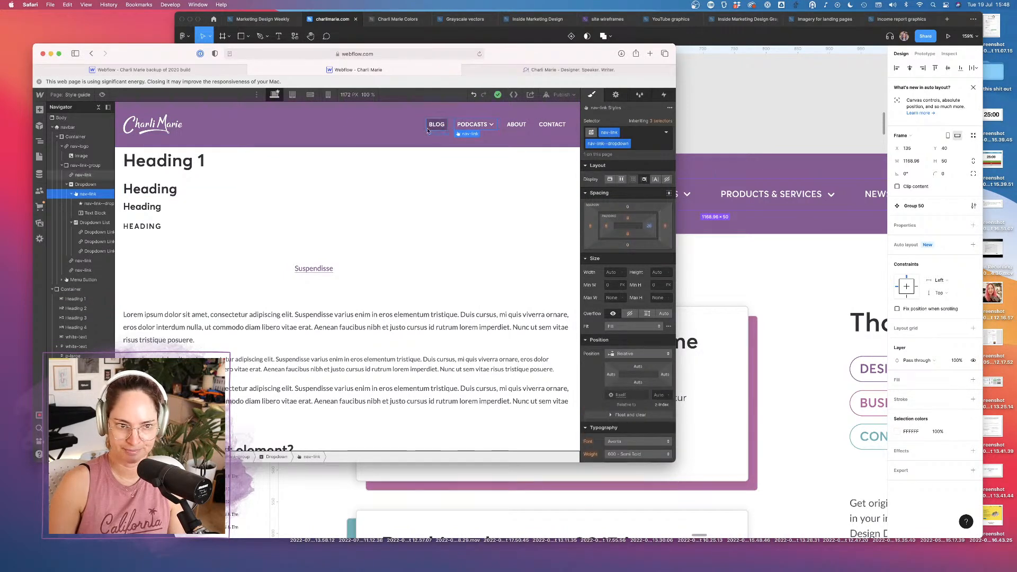
left_click(85, 175)
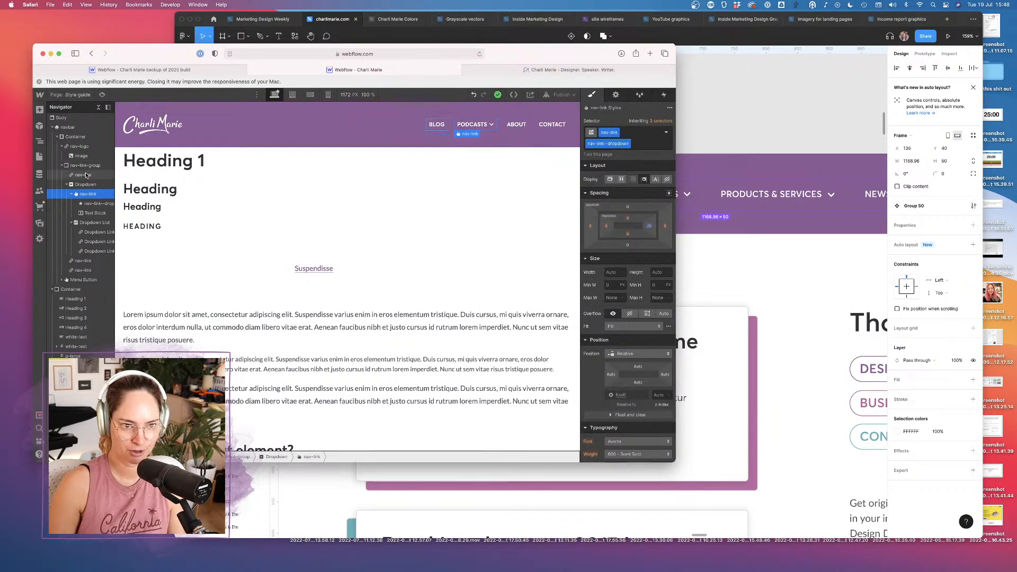
left_click(666, 132)
left_click(622, 166)
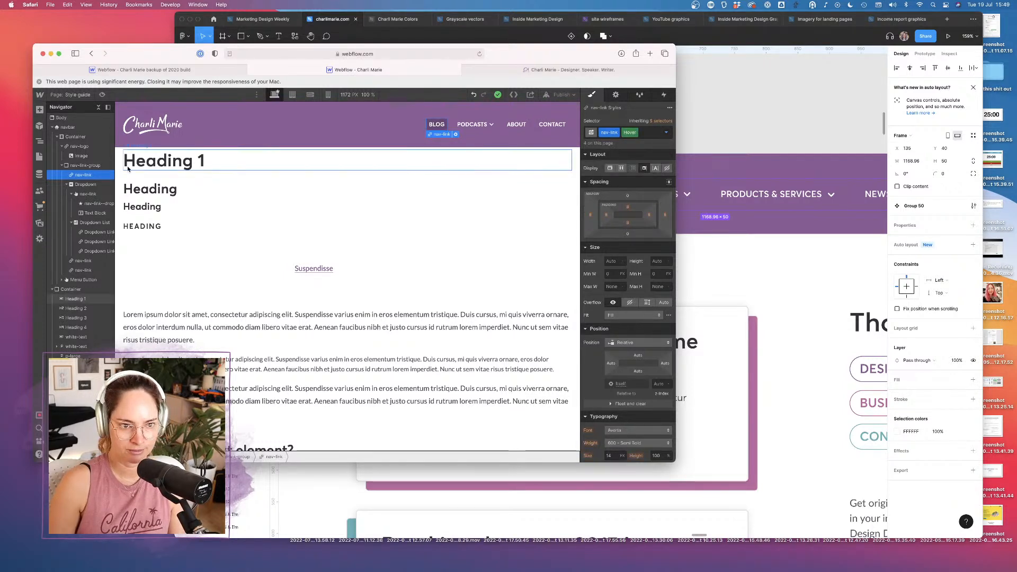
left_click(667, 133)
left_click(622, 157)
left_click(650, 214)
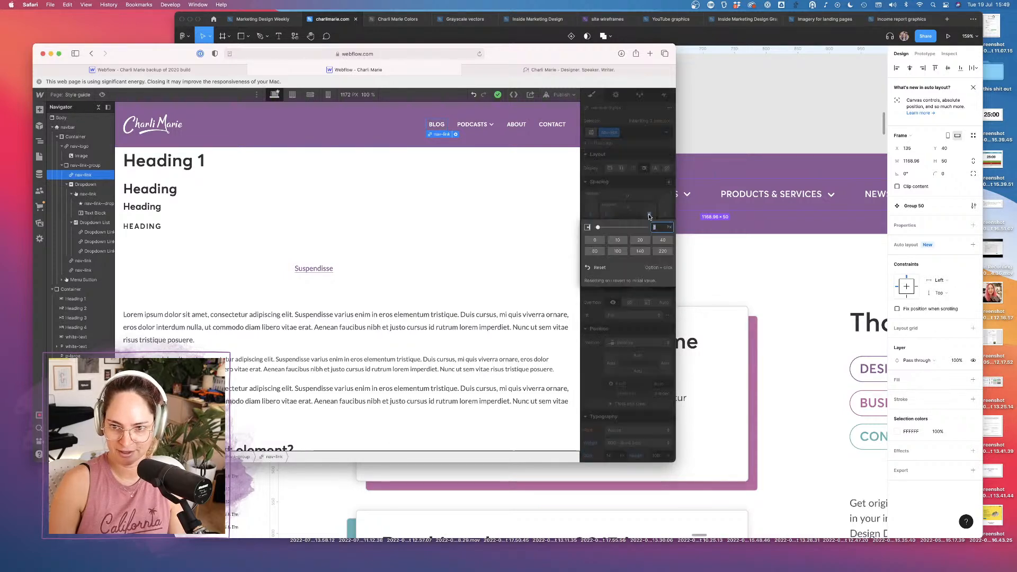
type("16")
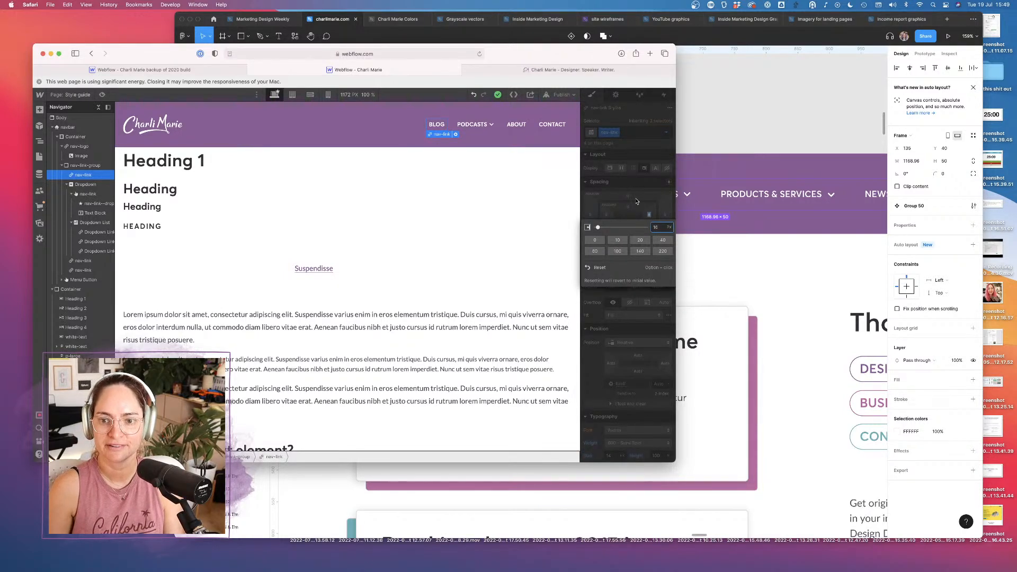
key("Return")
left_click(606, 214)
type("18")
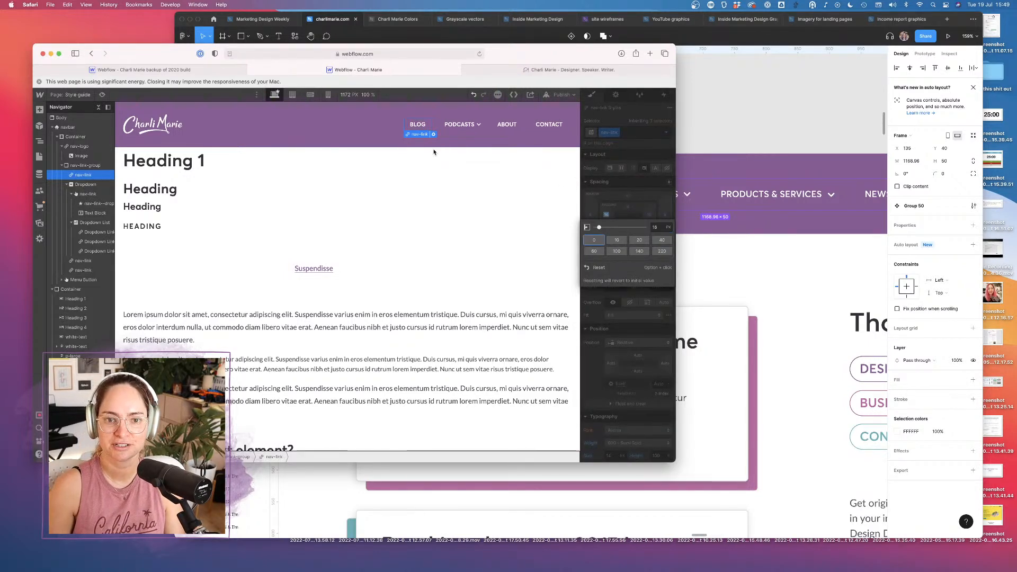
left_click(475, 161)
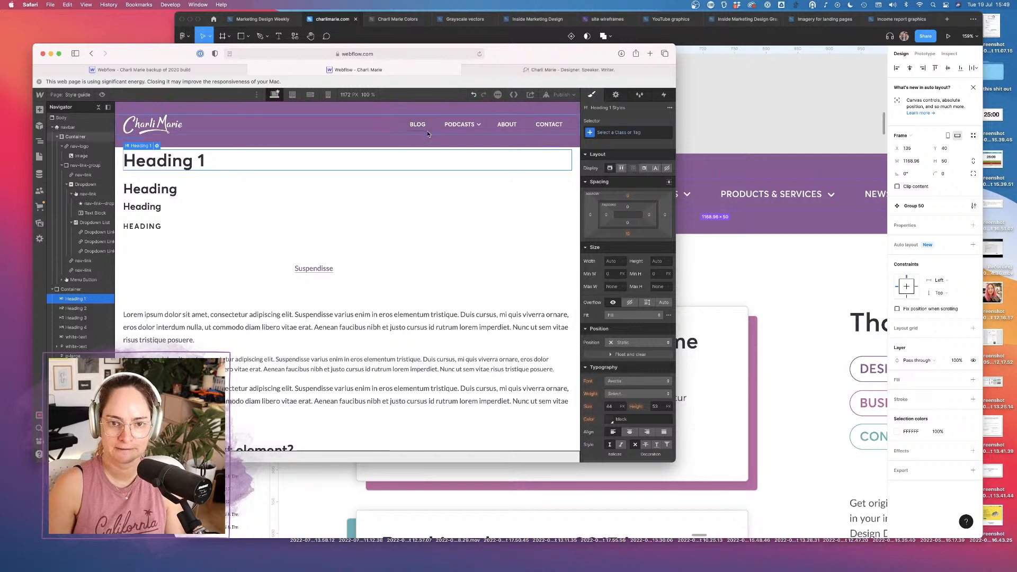
Increase the right margin of the Podcasts dropdown icon to 16 px
left_click(466, 126)
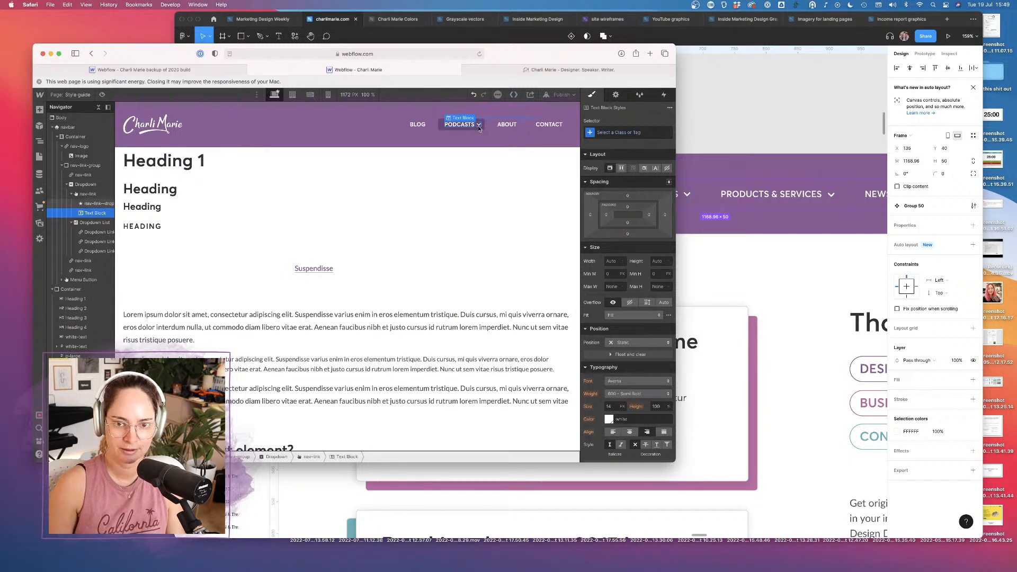
left_click(479, 127)
left_click_drag(664, 217, 660, 206)
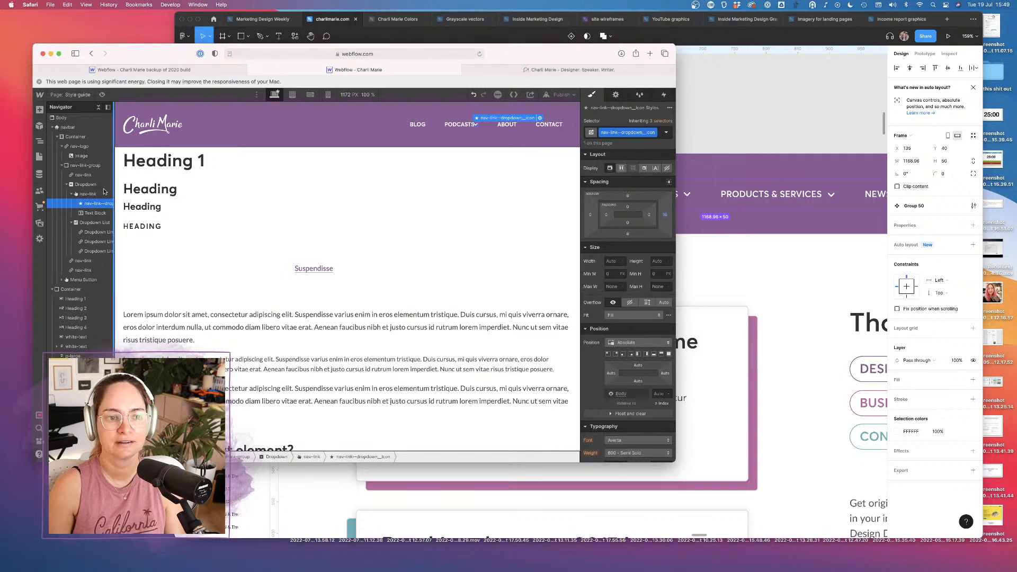
Increase the Podcasts dropdown toggle's right padding to 34 px
left_click(88, 194)
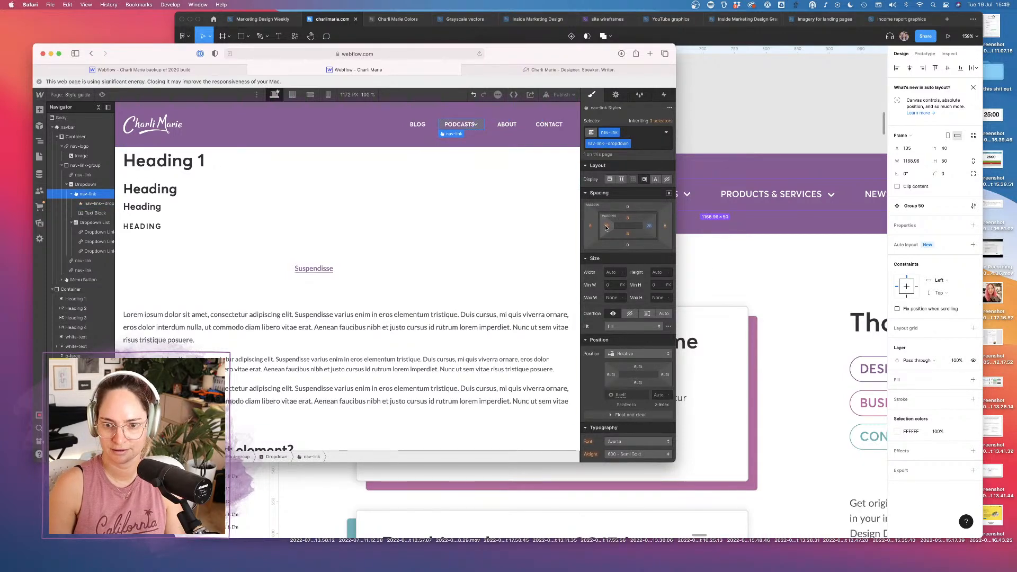
left_click(649, 225)
key("Up")
key("Up")
key("Up")
key("Up")
key("Up")
key("Up")
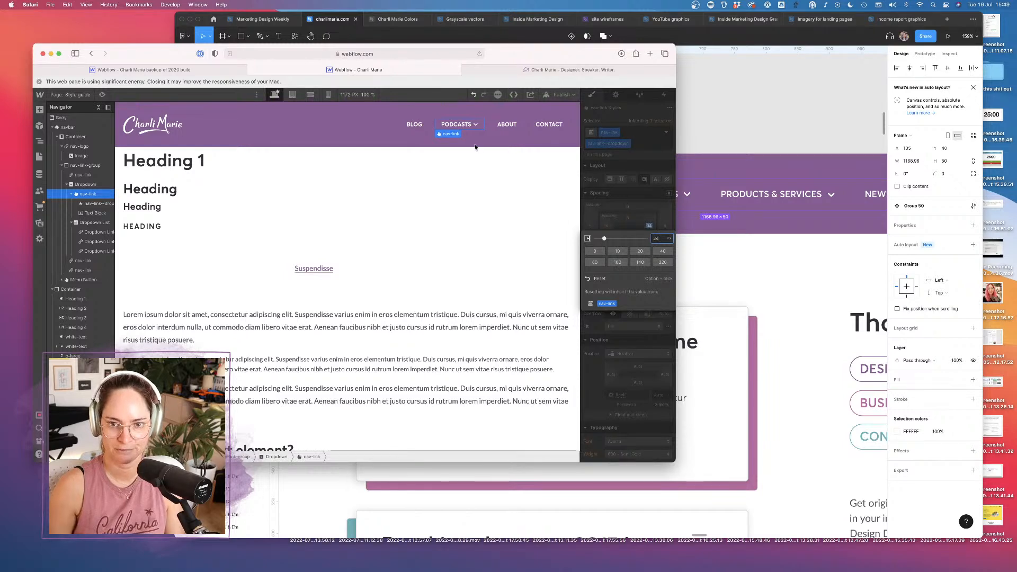
Duplicate the Podcasts dropdown in the navbar and set the nav-logo's flex sizing to Don't shrink or grow
left_click(88, 185)
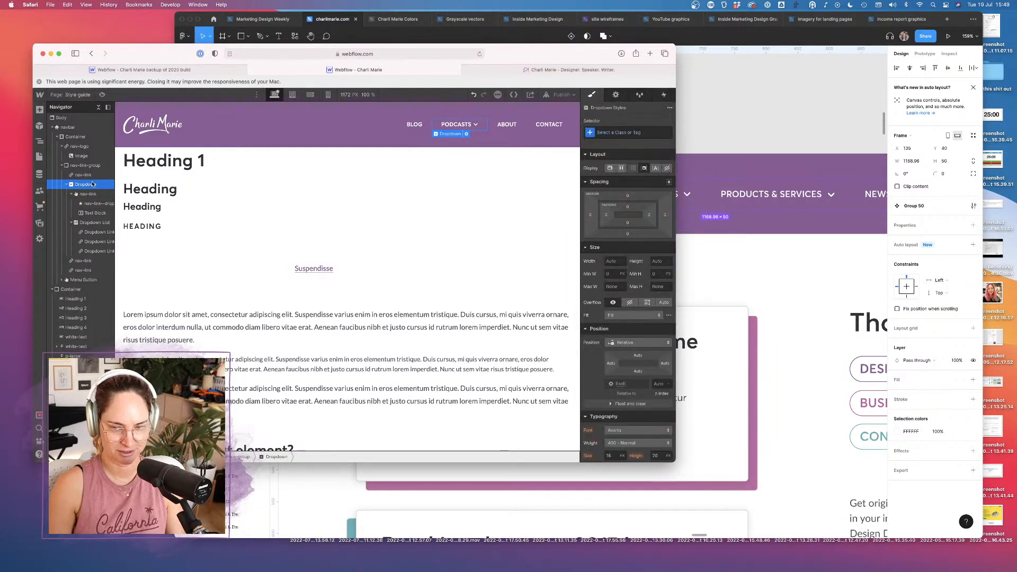
key("super+d")
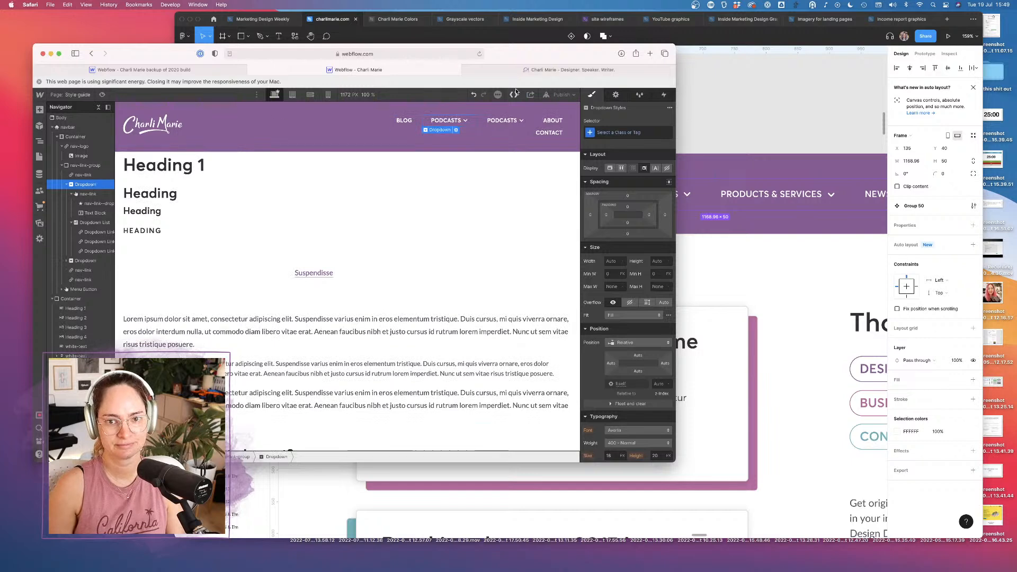
left_click(357, 127)
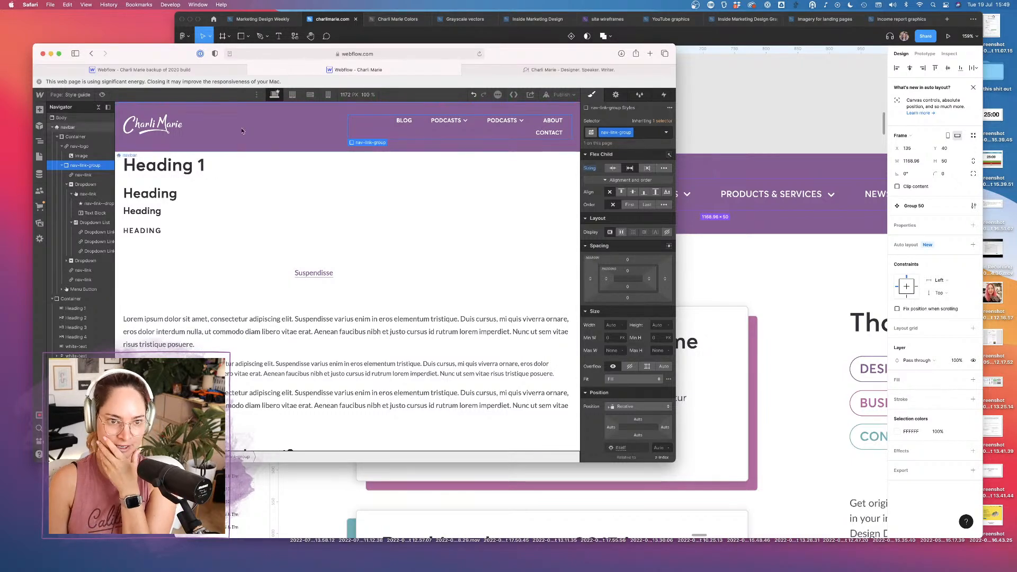
left_click(80, 147)
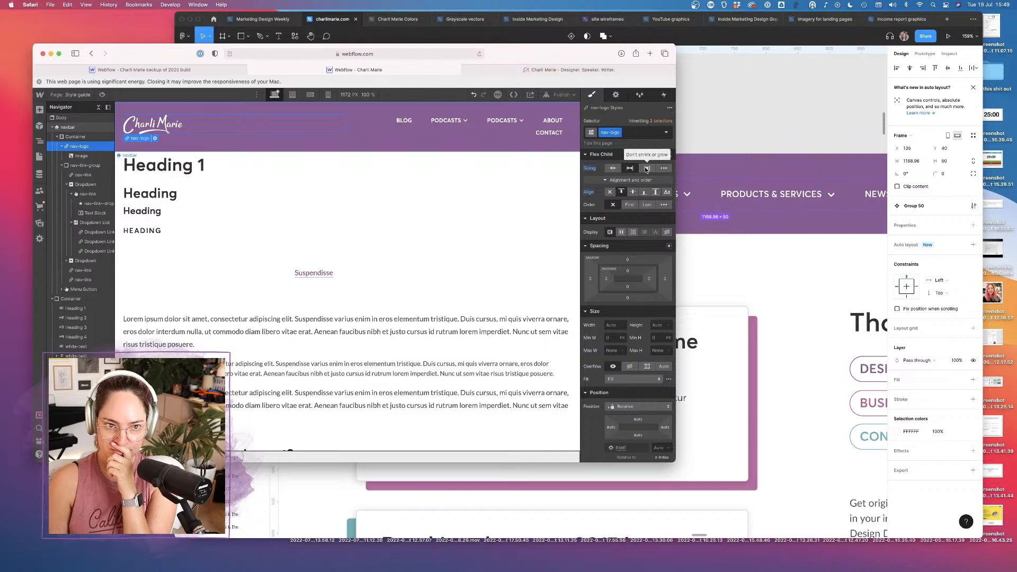
left_click(647, 168)
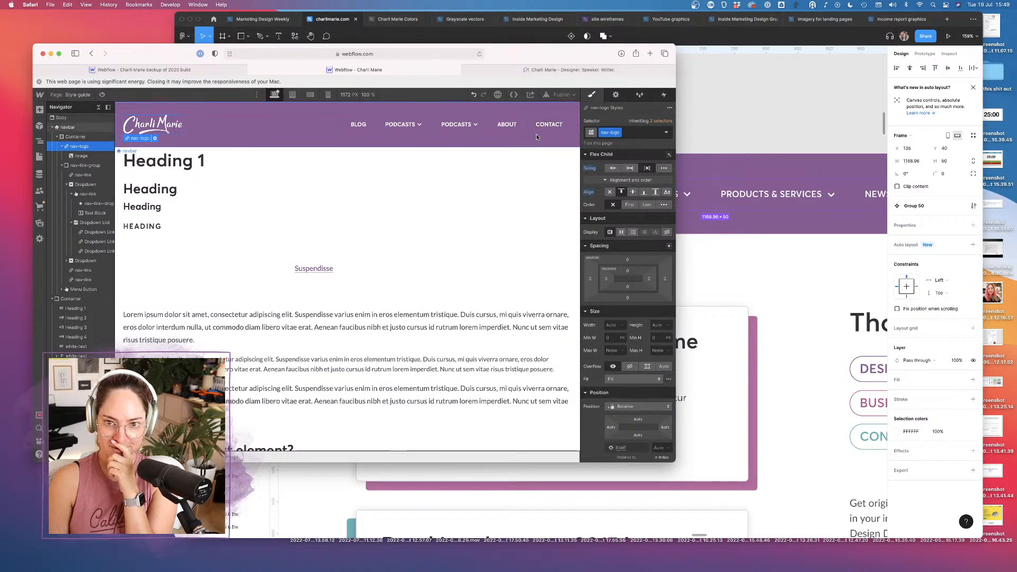
left_click(503, 116)
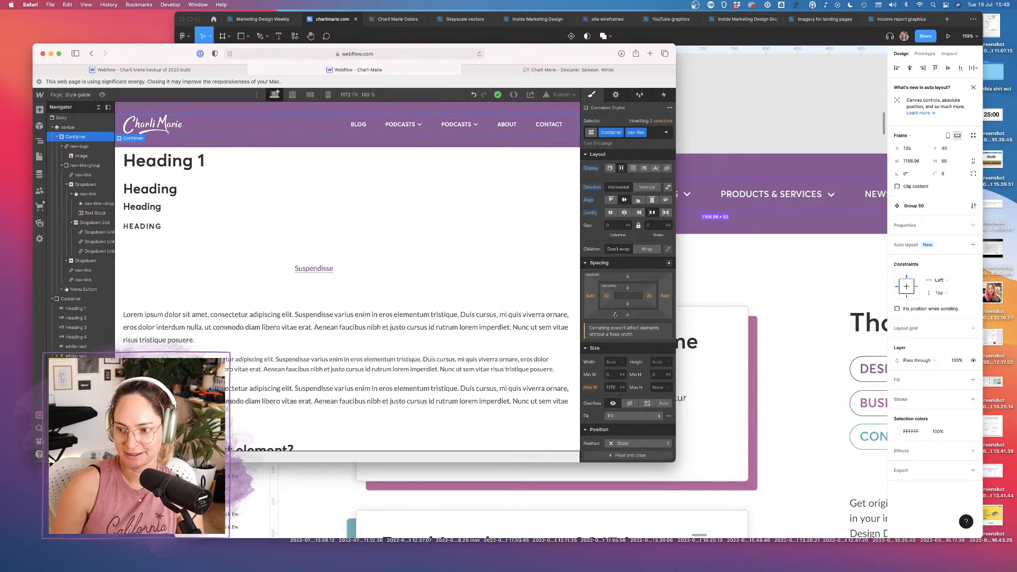
Rename the second Podcasts dropdown toggle's text to PRODUCTS & SERVICES
left_click(483, 126)
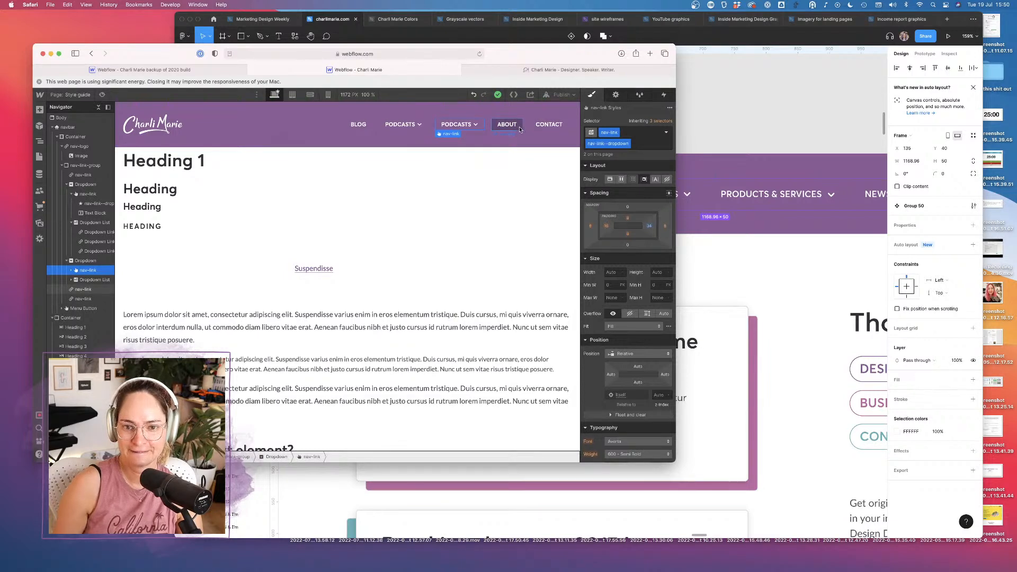
left_click(476, 127)
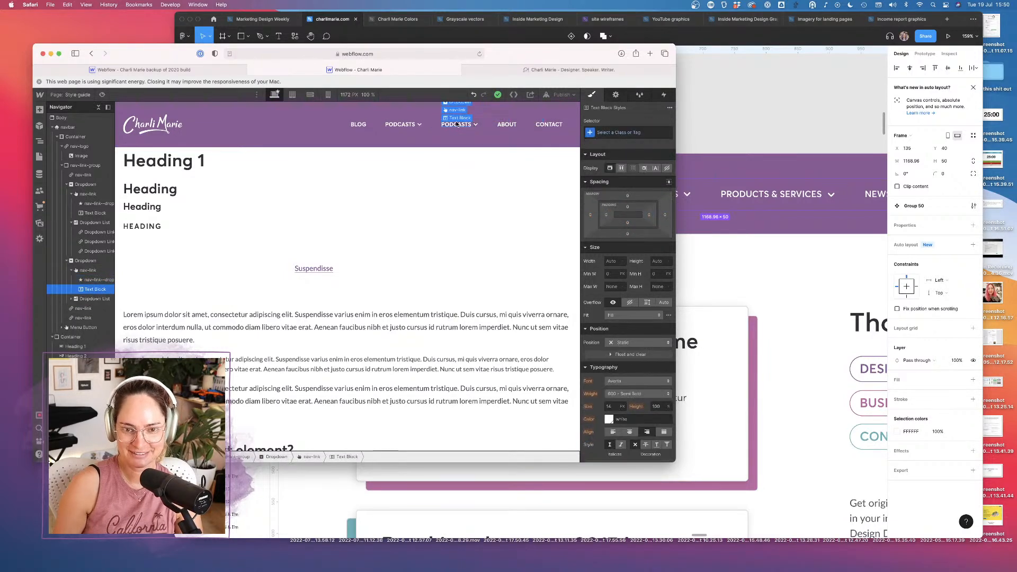
double_click(454, 126)
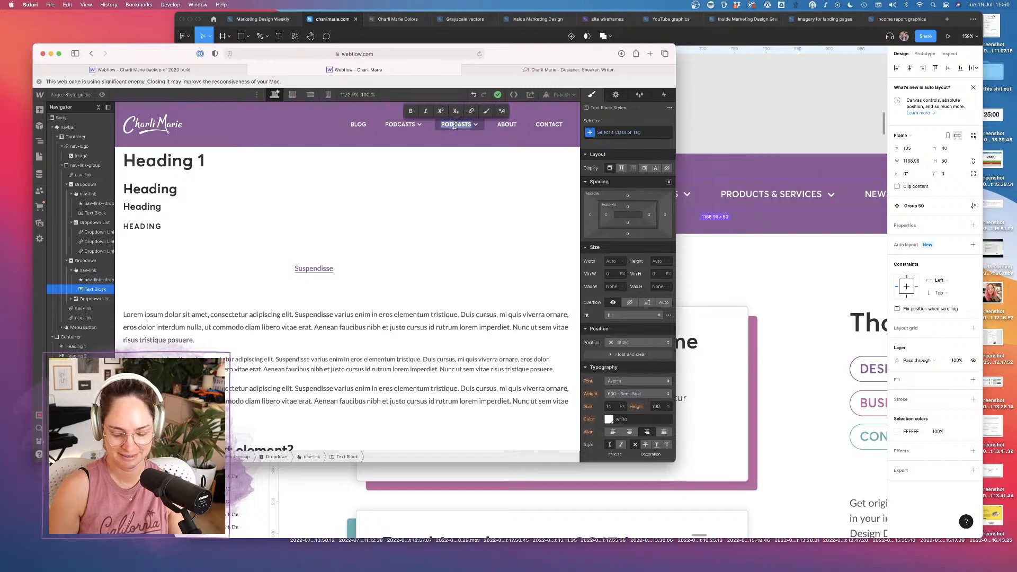
type("PRODUCTS &")
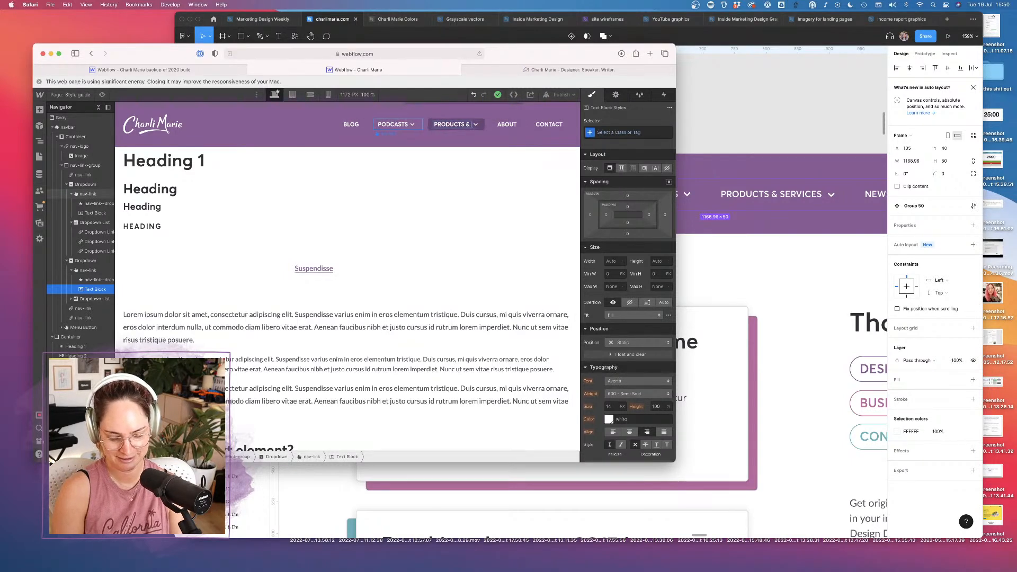
type(" SERVICES")
key("Escape")
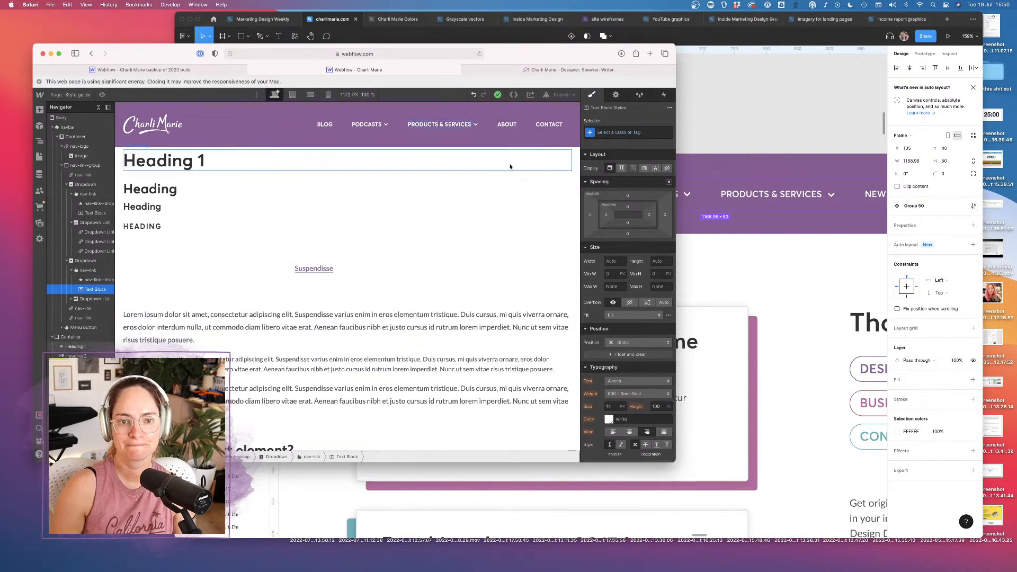
Switch to Figma to check the remaining navbar items in the design, and return to the Webflow page
left_click(784, 127)
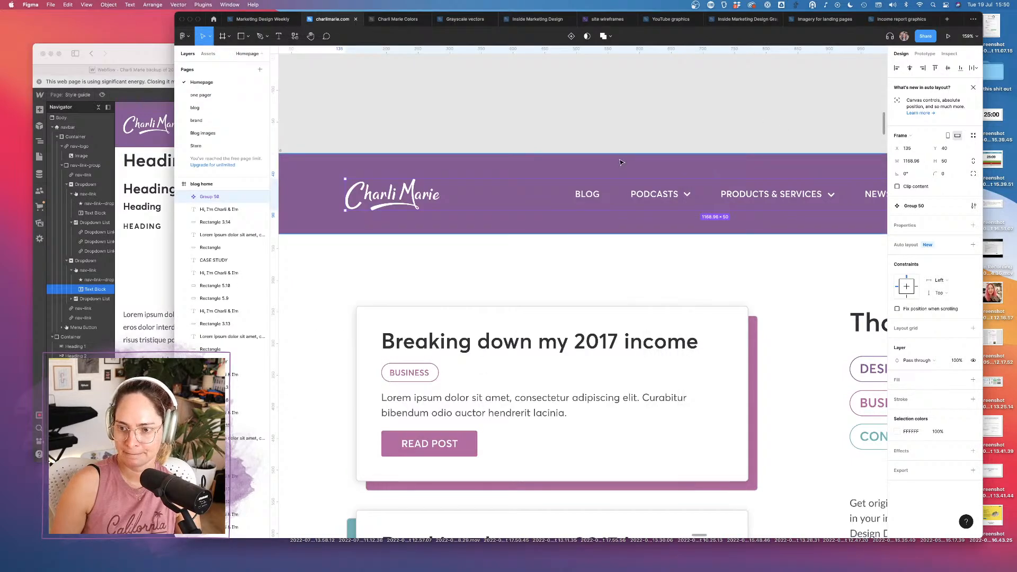
scroll(620, 162, "right", 3)
scroll(622, 162, "right", 1)
left_click(155, 228)
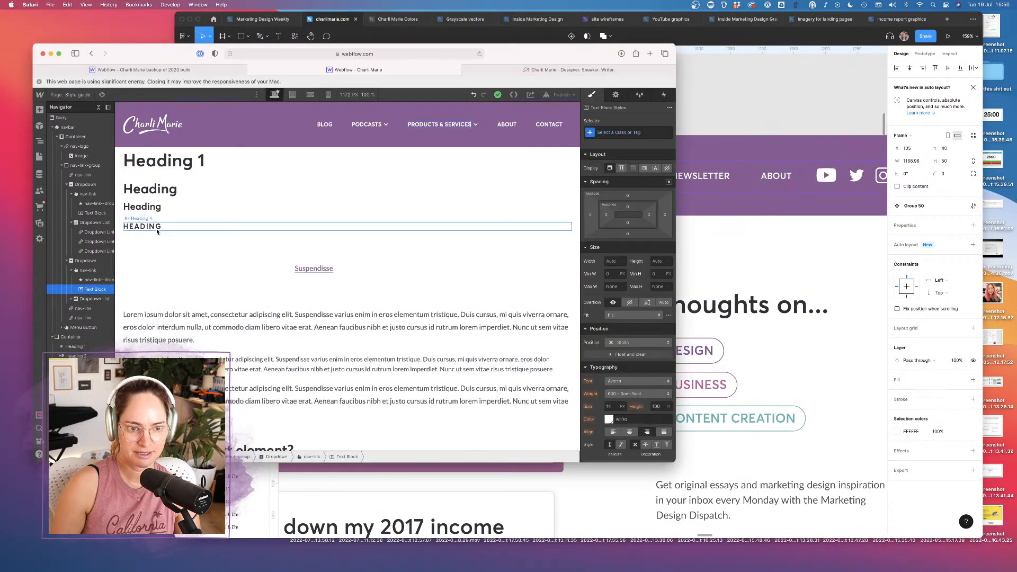
Change the navbar's ABOUT link text to NEWSLETTER and the CONTACT link text to ABOUT
left_click(510, 123)
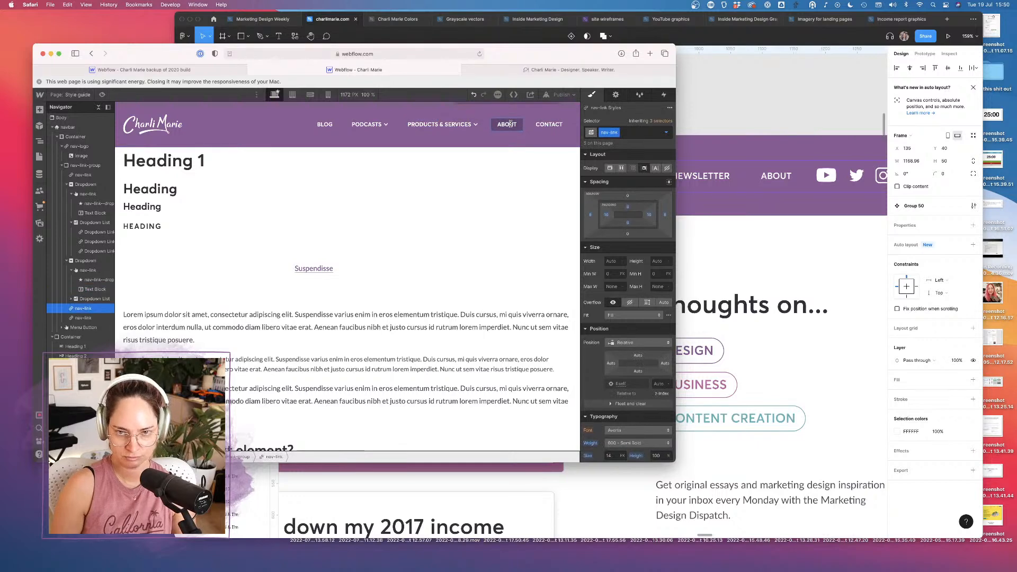
double_click(510, 124)
type("NEWSLETTER")
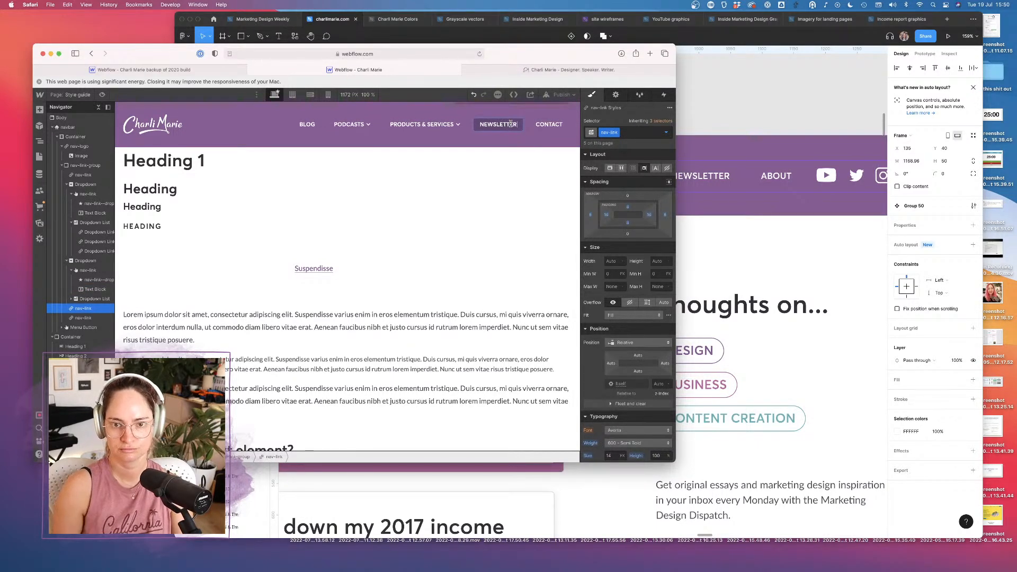
left_click(549, 125)
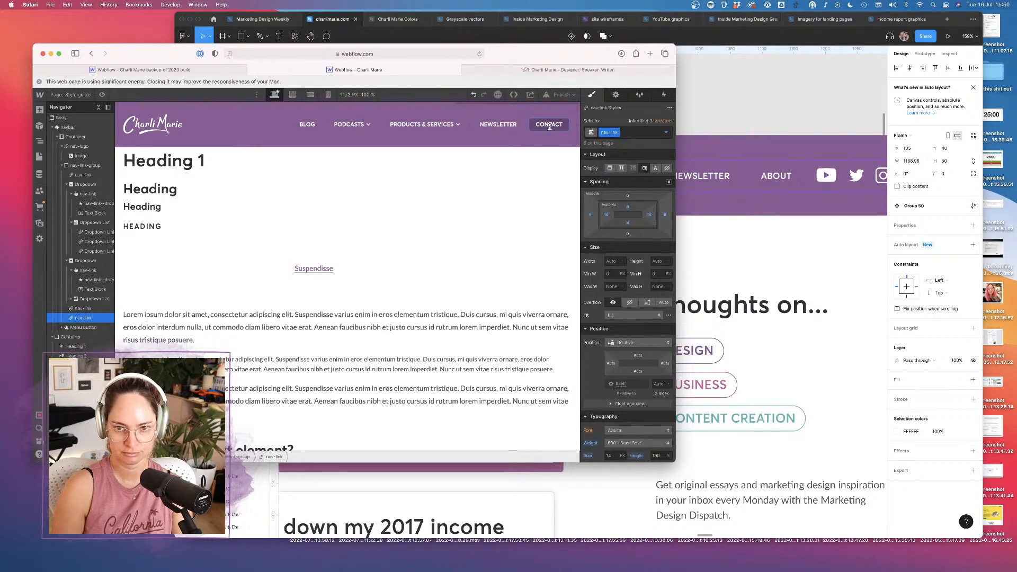
double_click(552, 123)
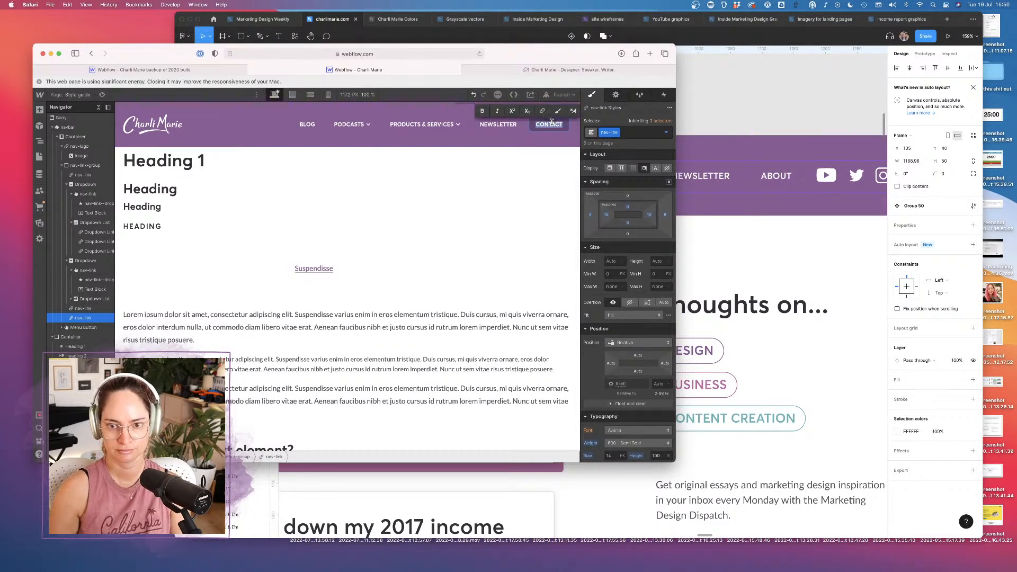
type("ABOUT")
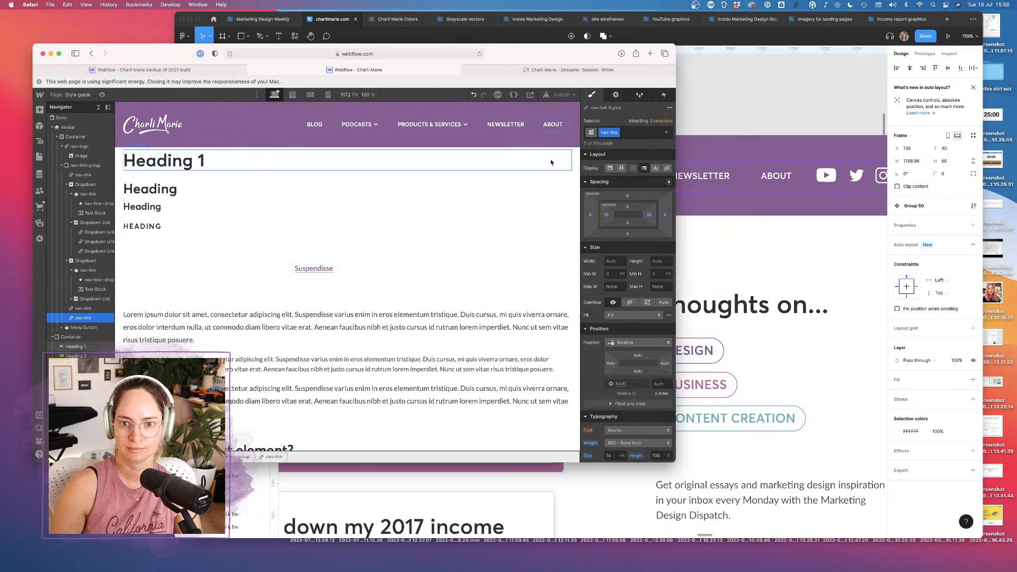
left_click(548, 182)
Switch to Figma and examine the navigation bar's social icons and the dropdown menu frames in the site designs
left_click(786, 84)
scroll(794, 141, "right", 5)
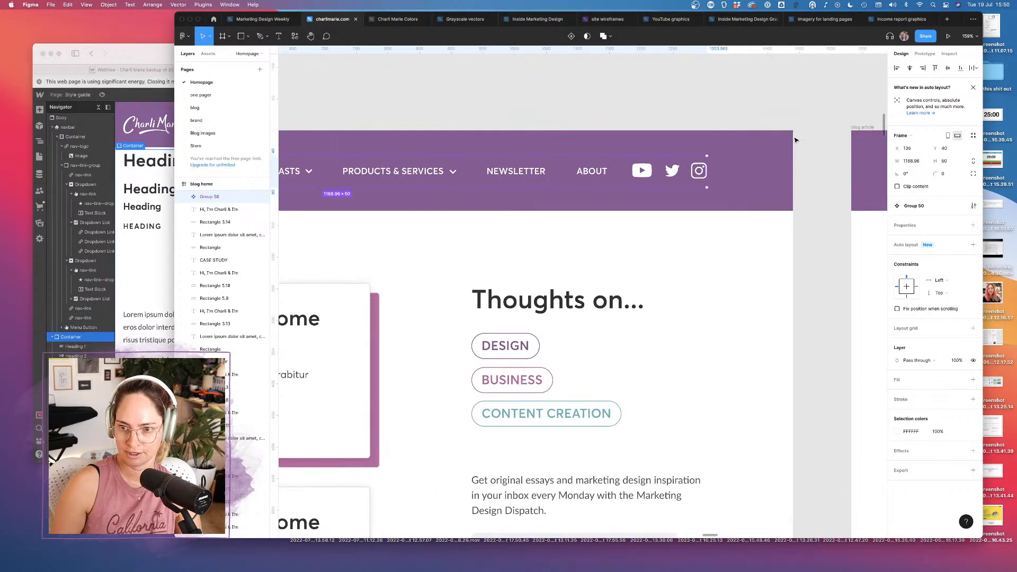
left_click(145, 241)
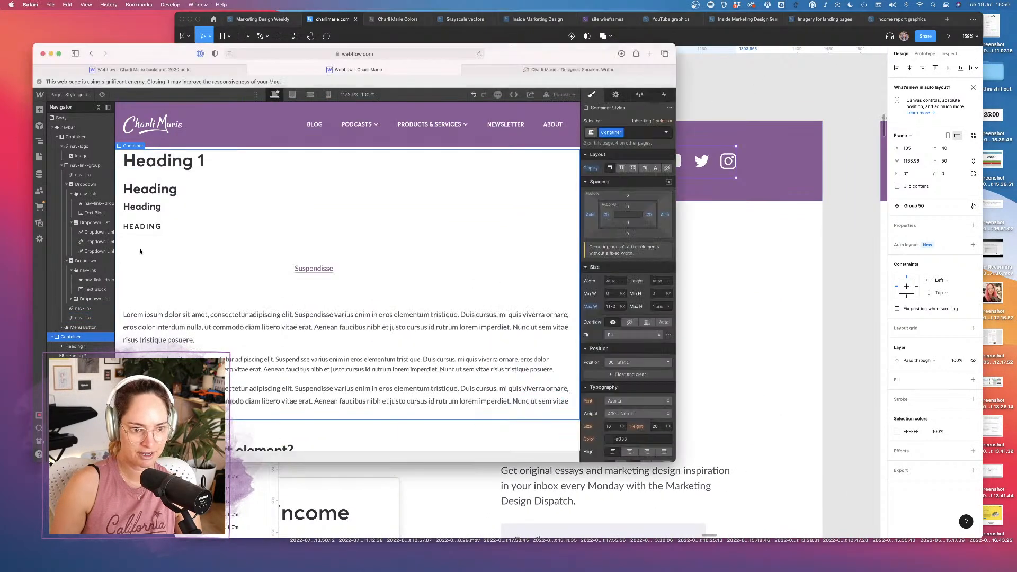
left_click(803, 143)
scroll(803, 143, "down", 10)
scroll(803, 143, "up", 5)
scroll(801, 142, "down", 3)
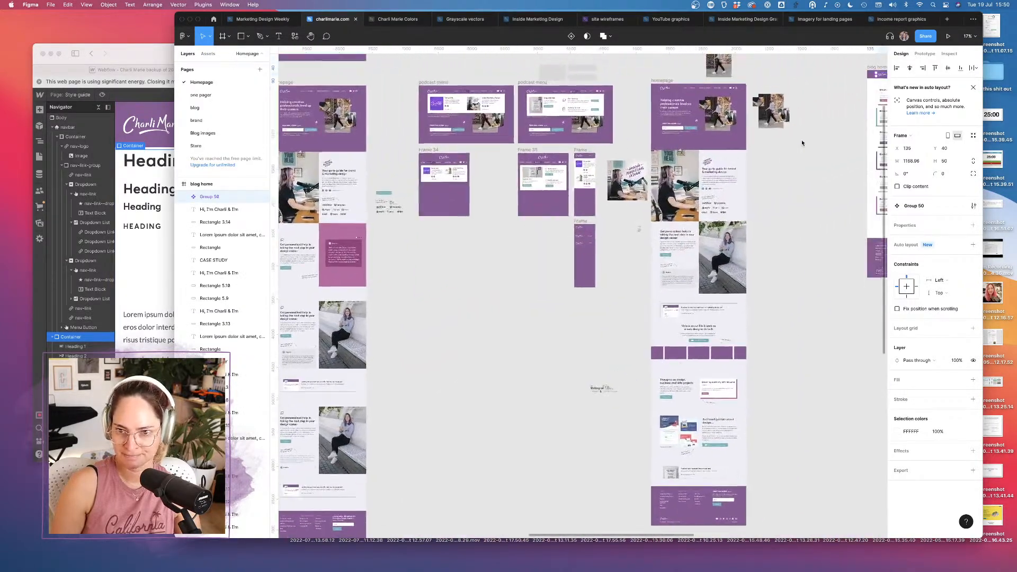
scroll(554, 162, "up", 10)
scroll(553, 163, "down", 2)
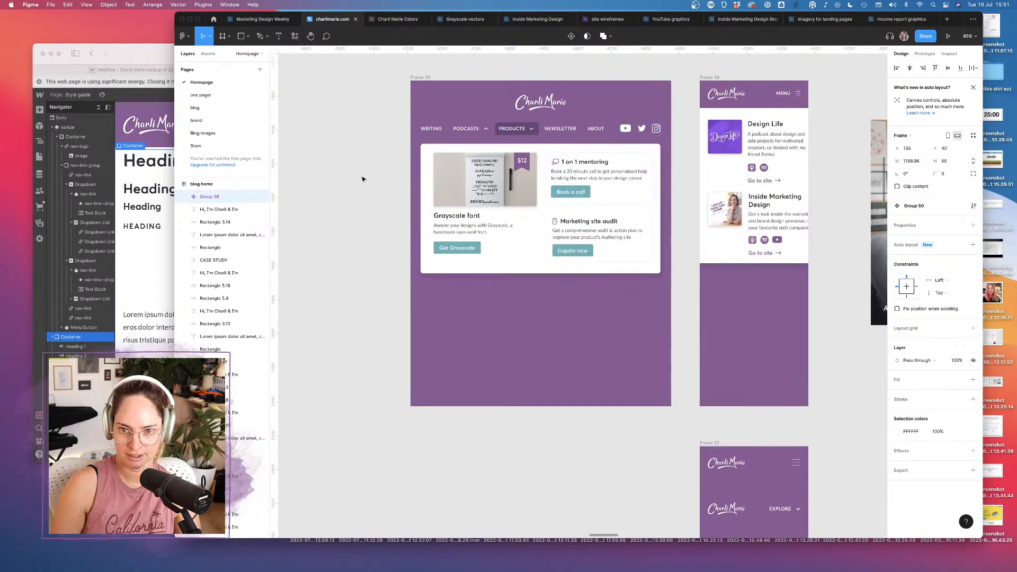
Switch back to Webflow and add a Div Block after the last nav-link in the navbar's link group
left_click(152, 258)
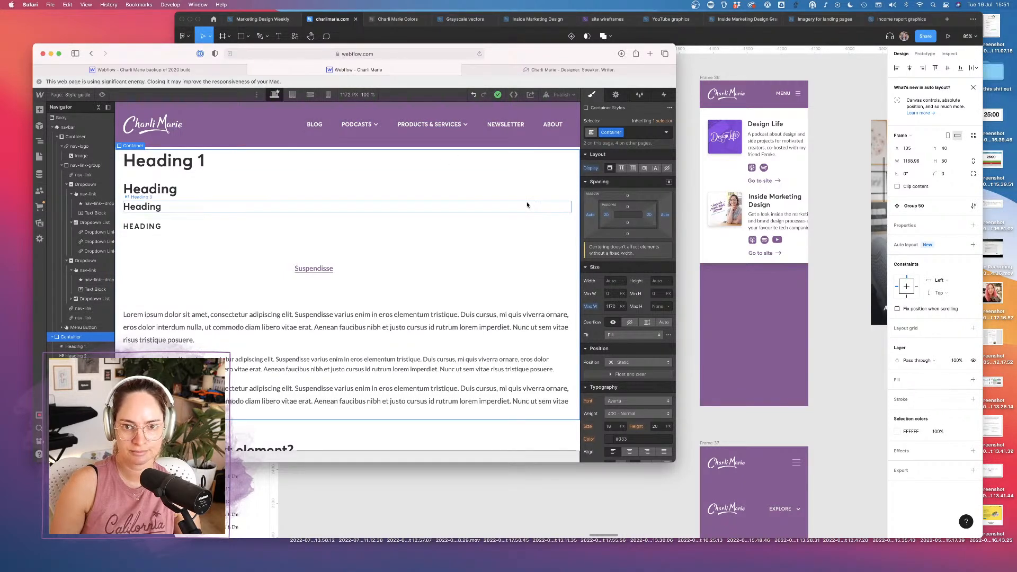
left_click(84, 328)
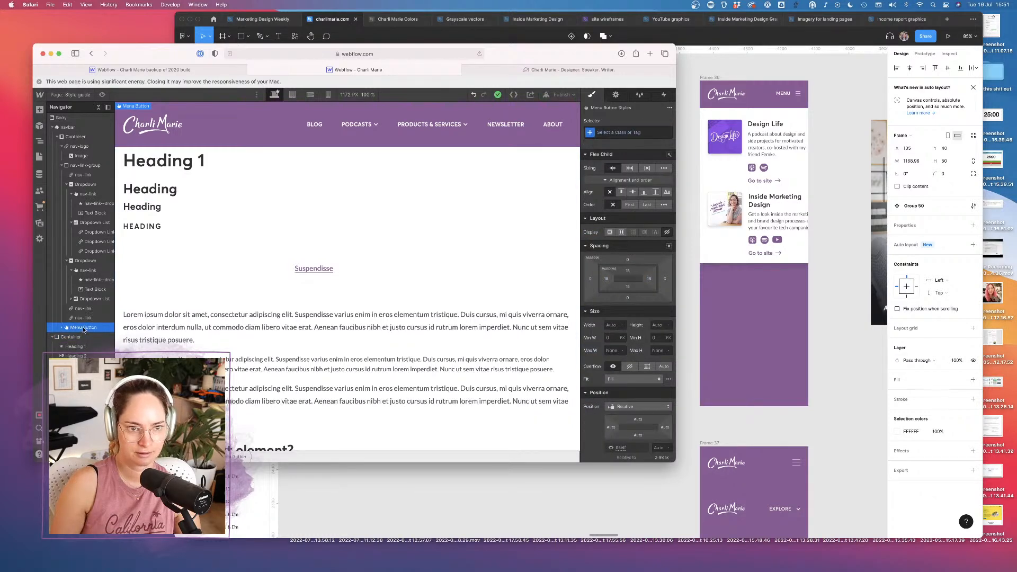
left_click(86, 319)
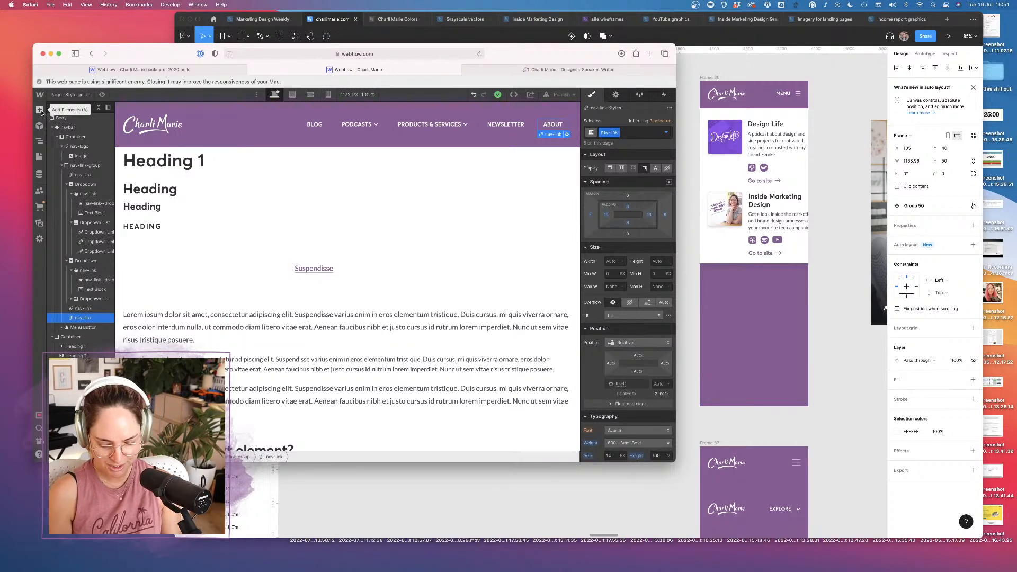
key("super+r")
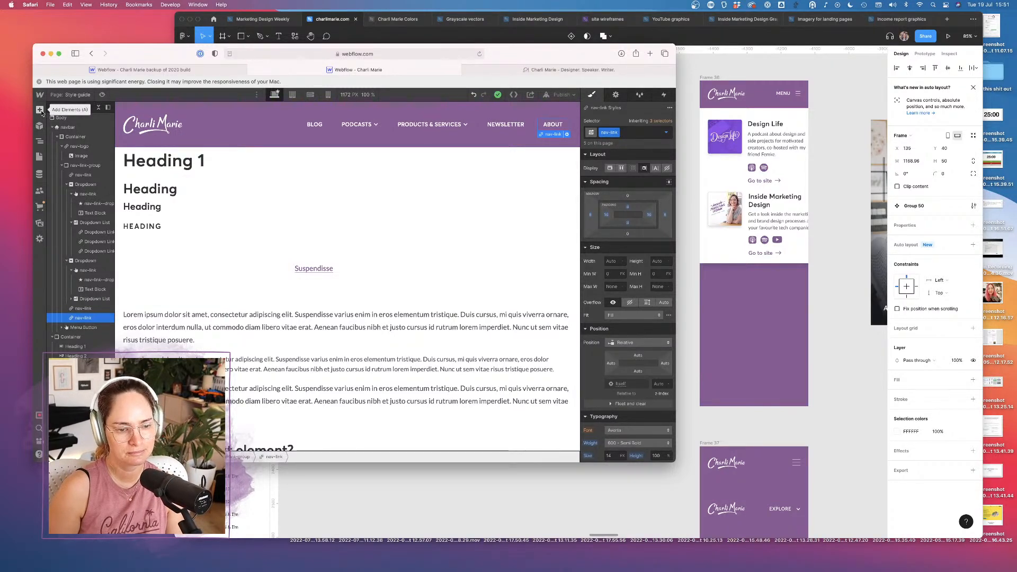
key("super+k")
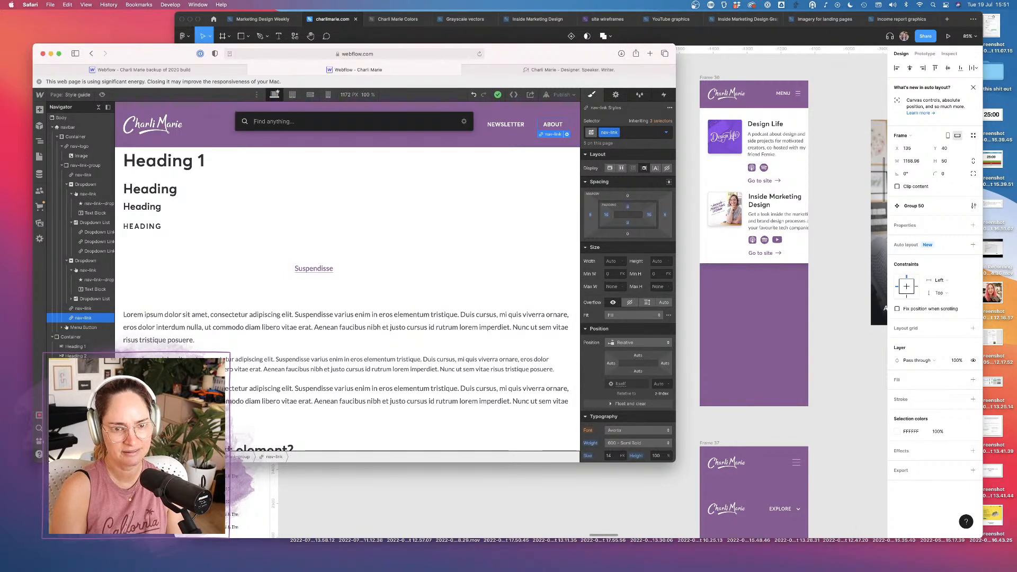
type("div")
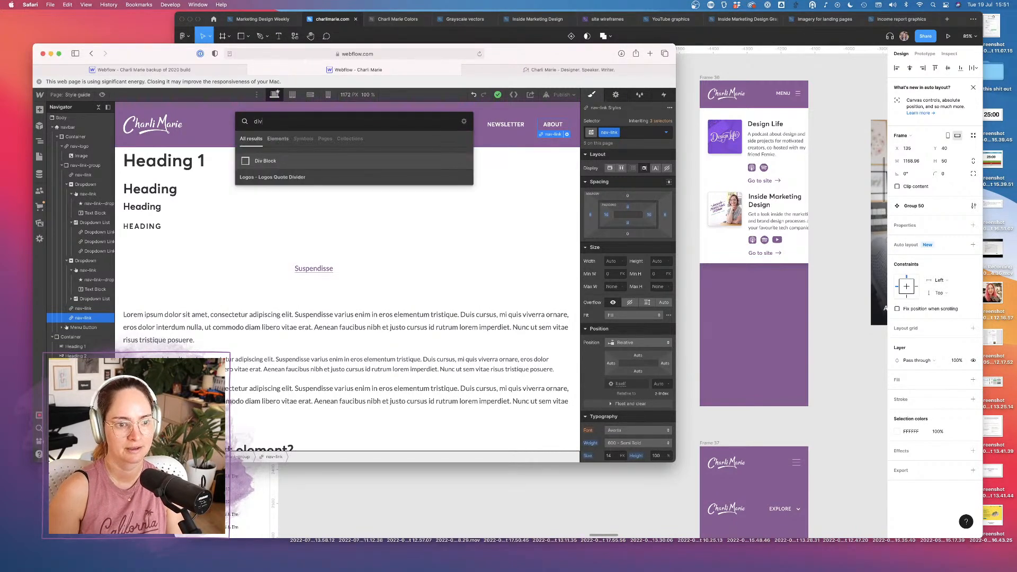
key("Return")
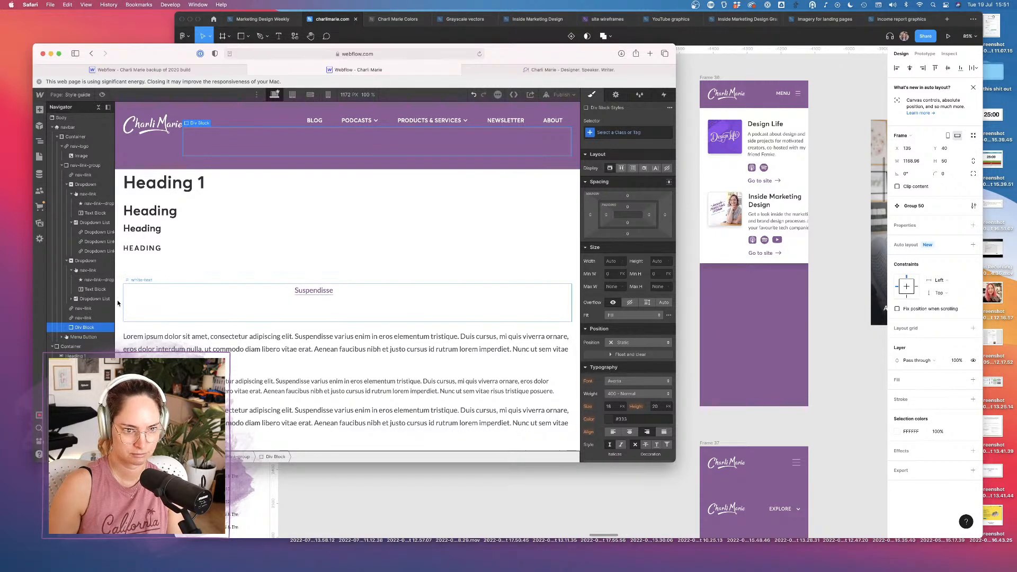
Give the new div block the class nav-social and set its display to inline-block
left_click(88, 318)
left_click(84, 327)
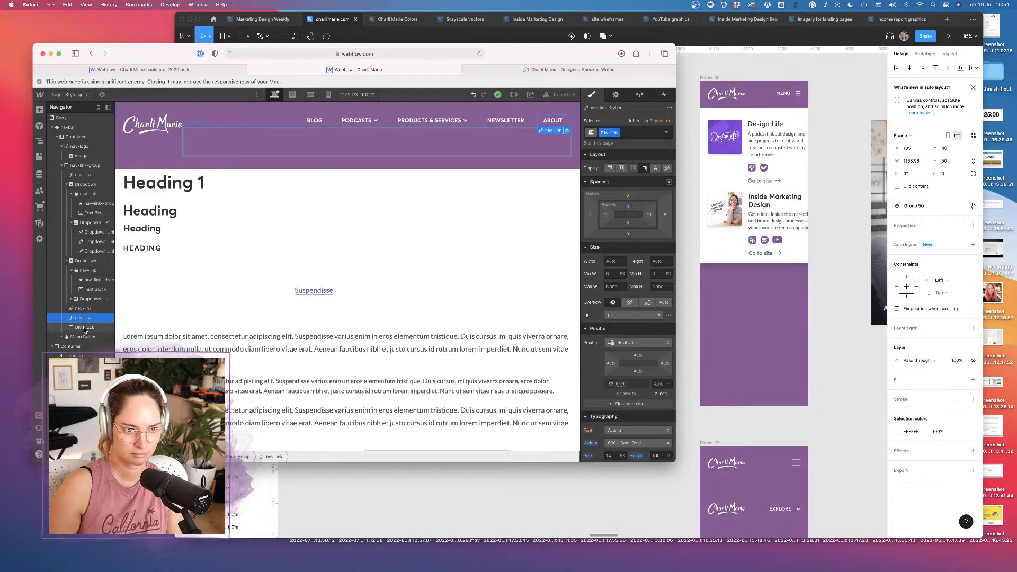
left_click(613, 133)
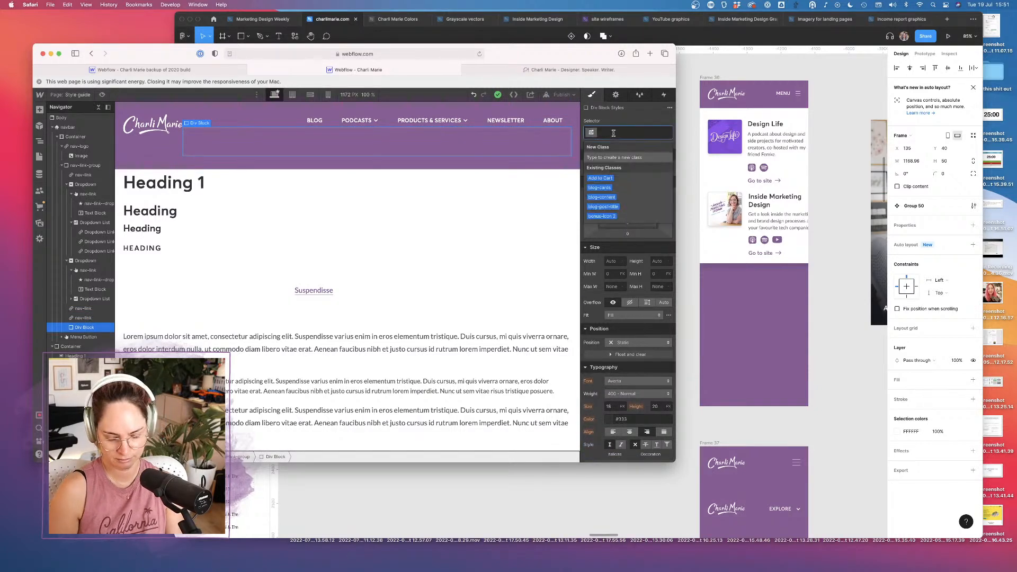
type("nav-soc")
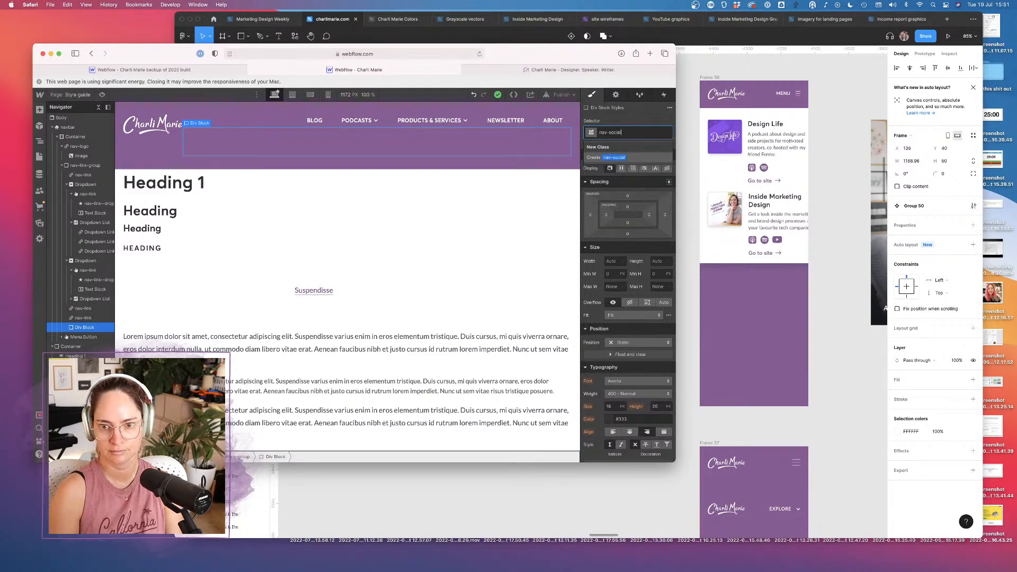
type("ial")
key("Return")
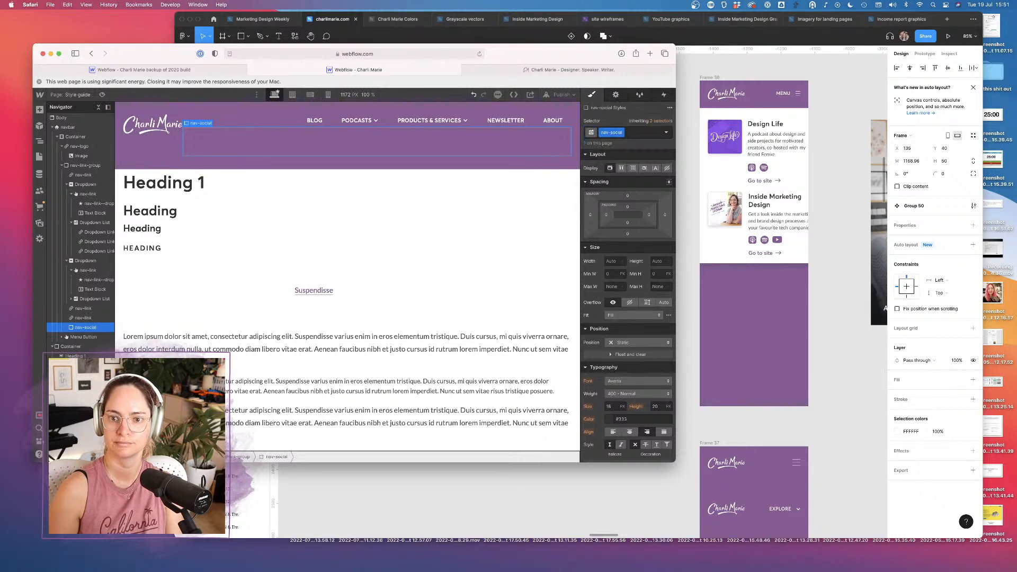
left_click(645, 168)
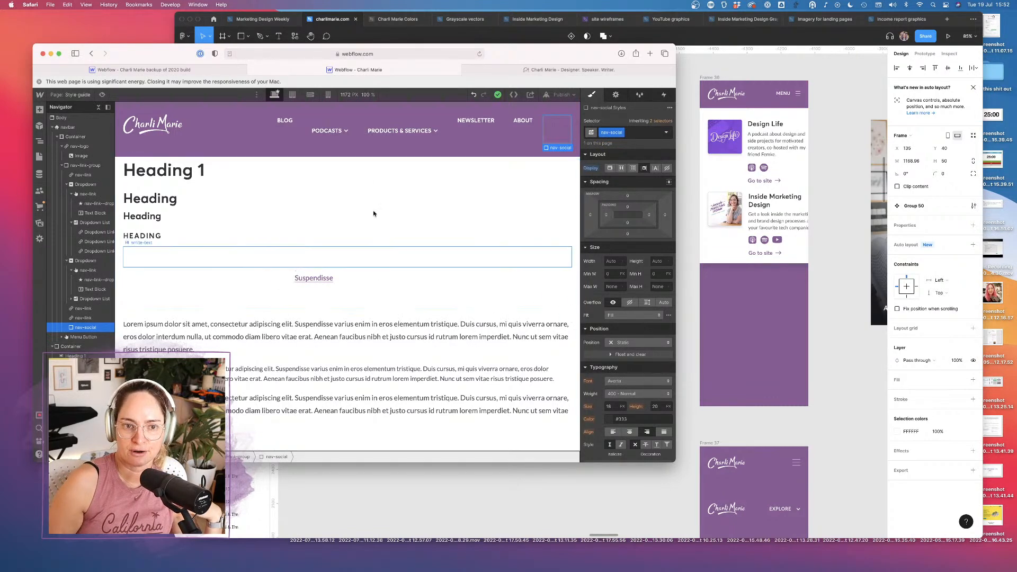
Compare the layout, spacing, position and typography styles of the BLOG link with those of the PODCASTS dropdown link in the navbar
left_click(394, 134)
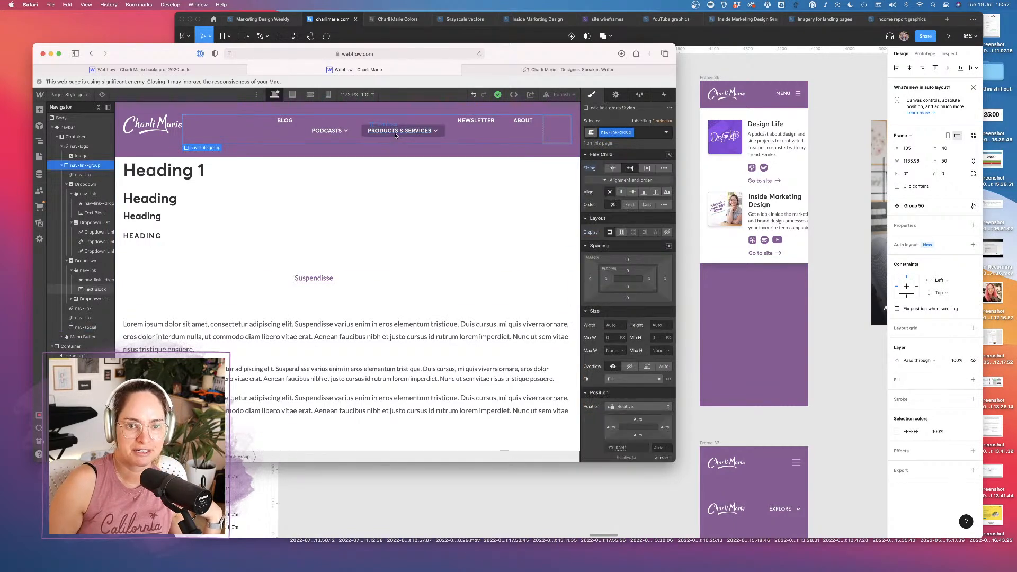
left_click(390, 135)
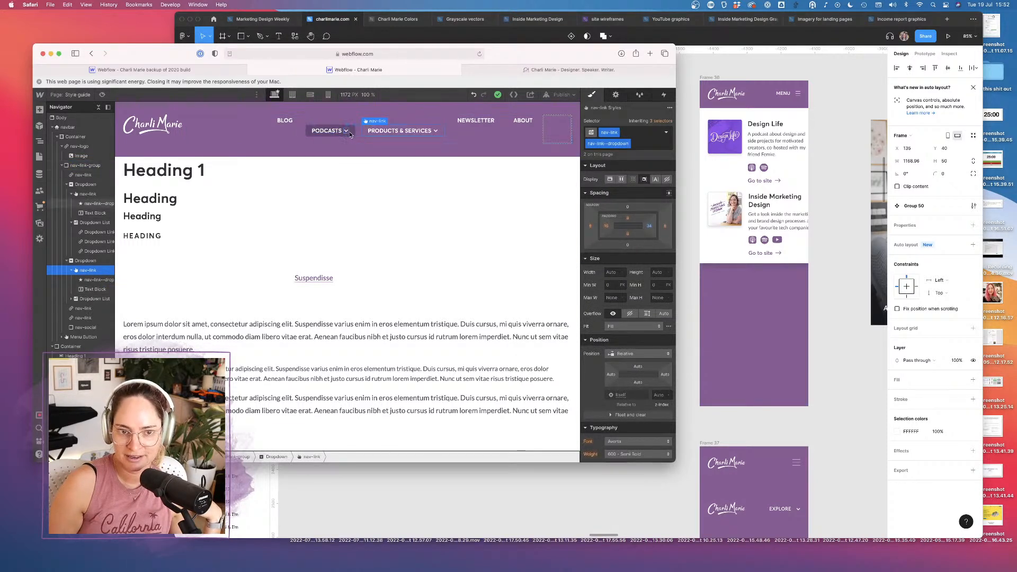
left_click(295, 123)
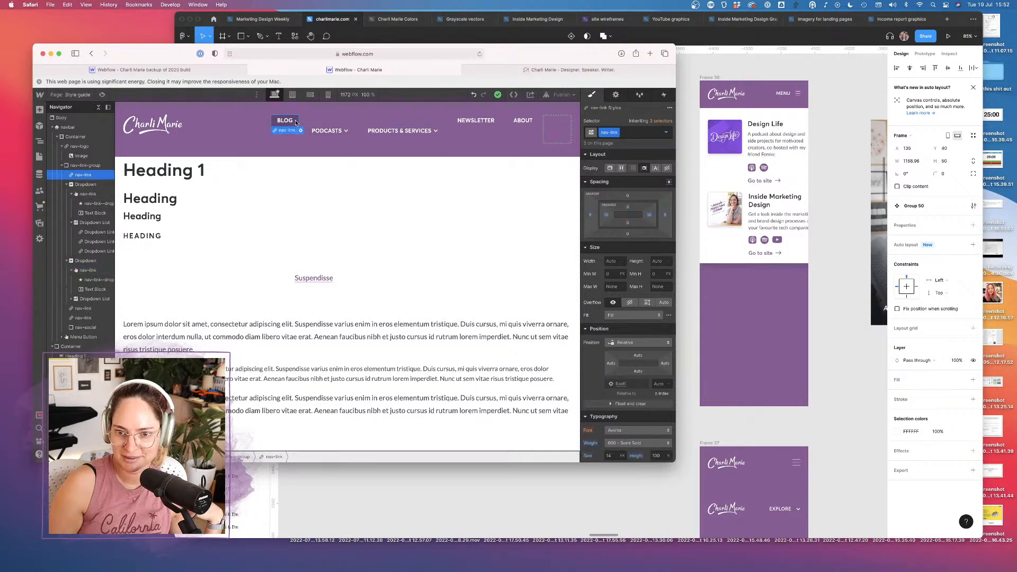
left_click(350, 128)
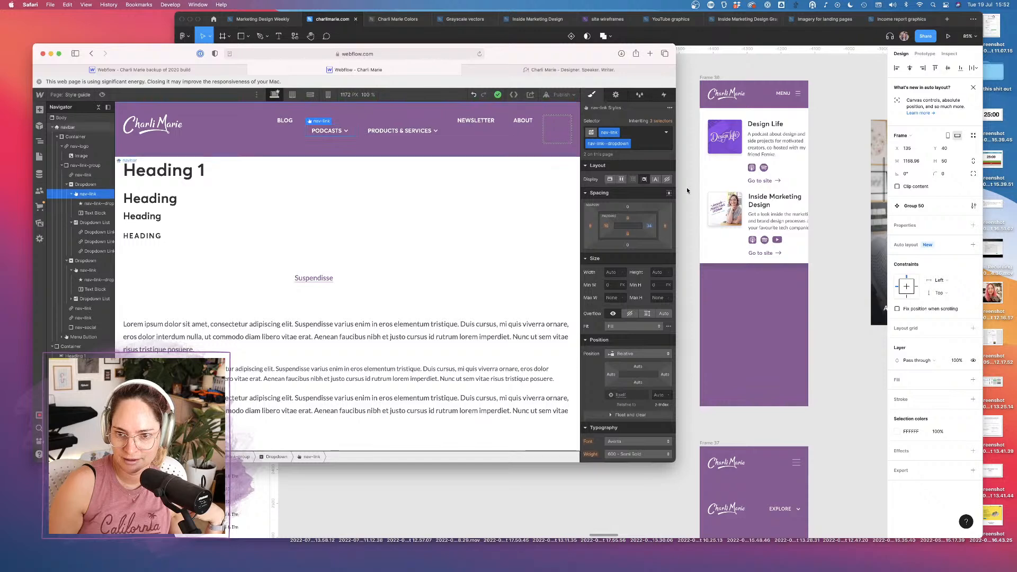
scroll(627, 203, "down", 3)
scroll(627, 204, "down", 5)
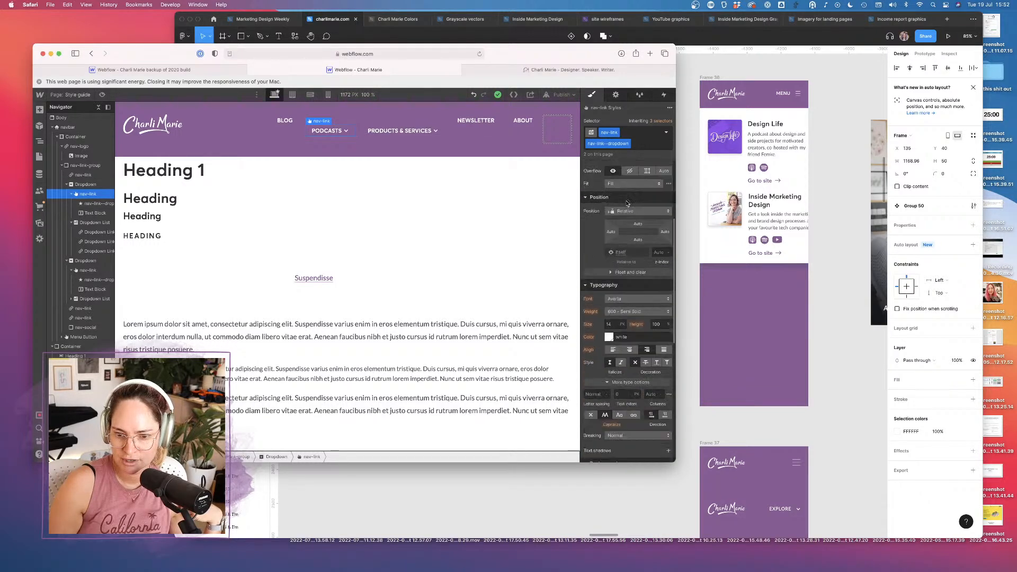
scroll(627, 204, "up", 8)
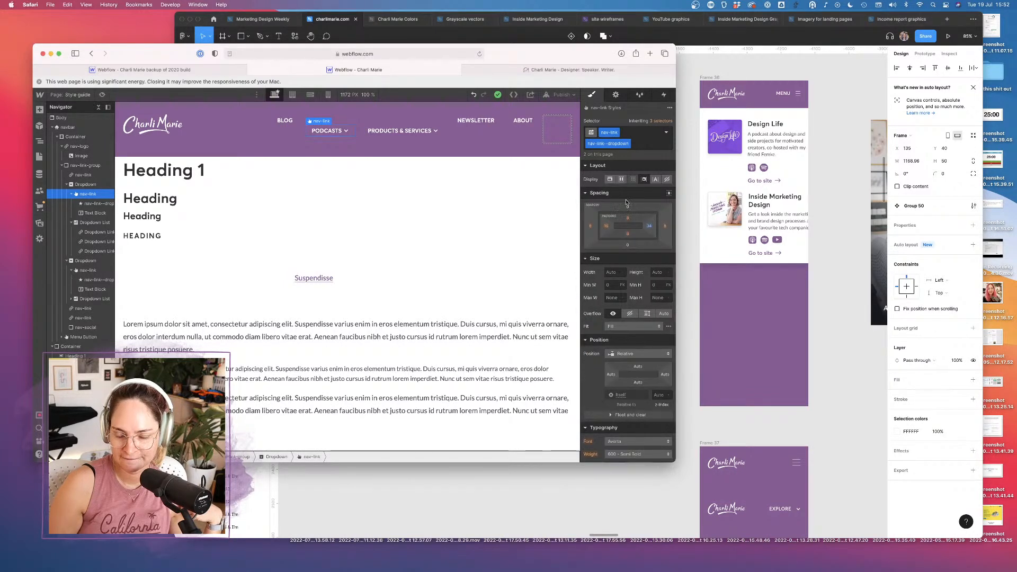
scroll(627, 212, "down", 3)
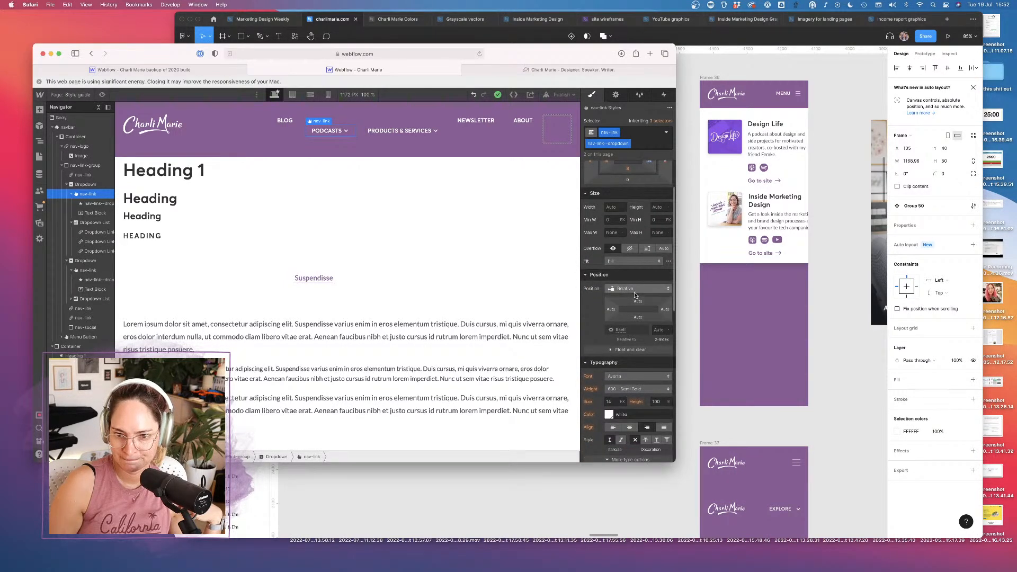
left_click(295, 122)
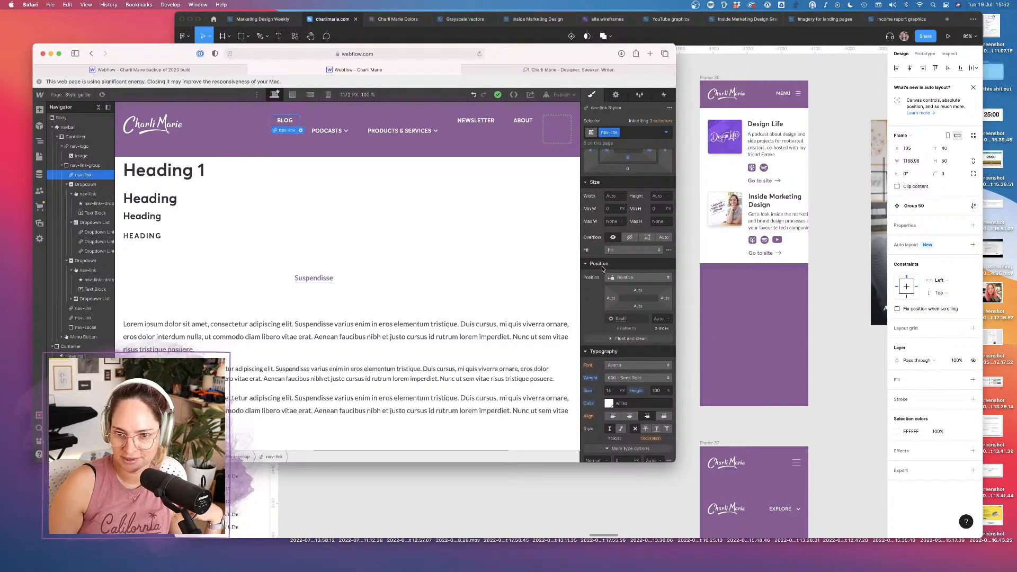
scroll(601, 268, "up", 3)
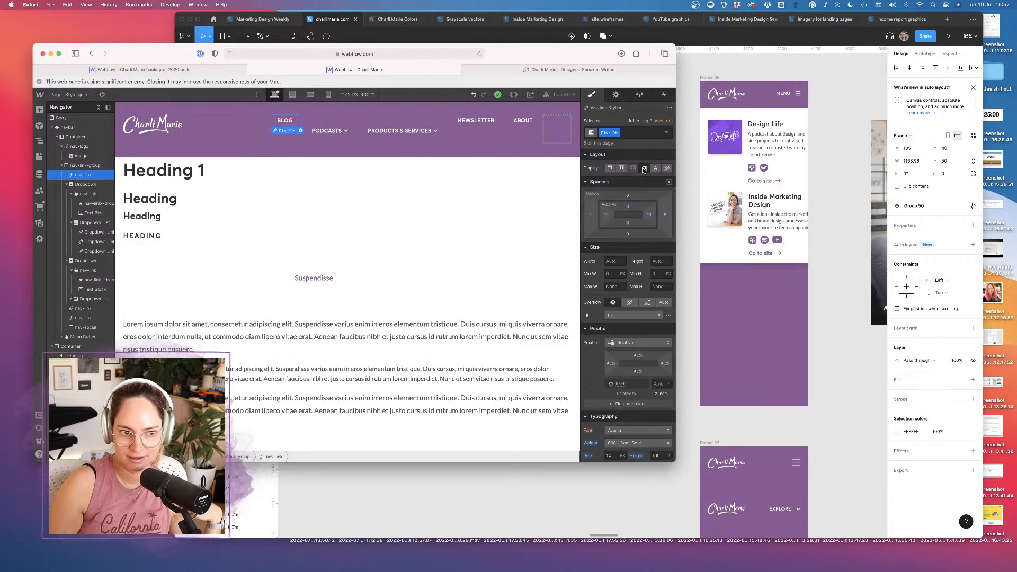
left_click(352, 131)
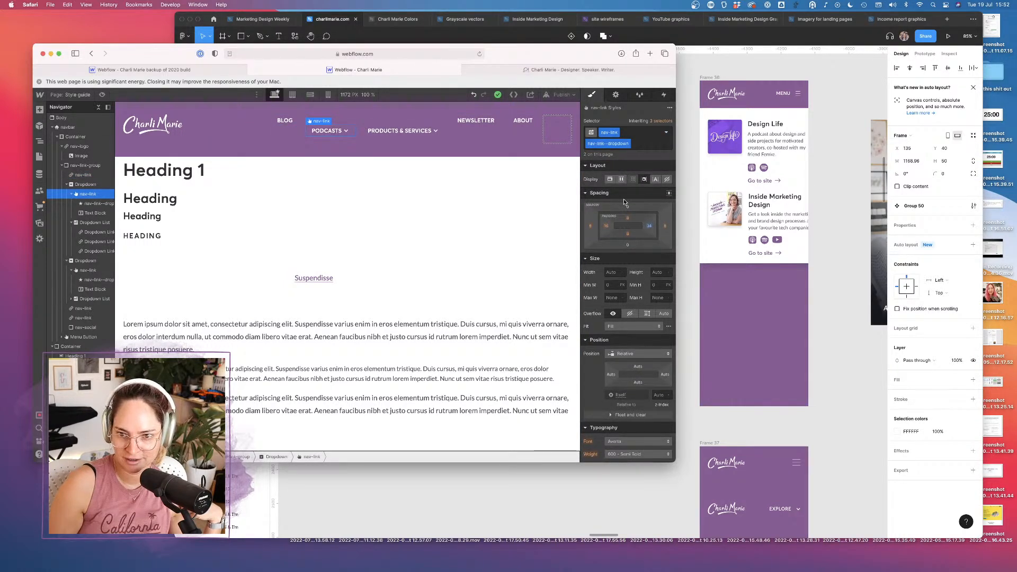
left_click(296, 120)
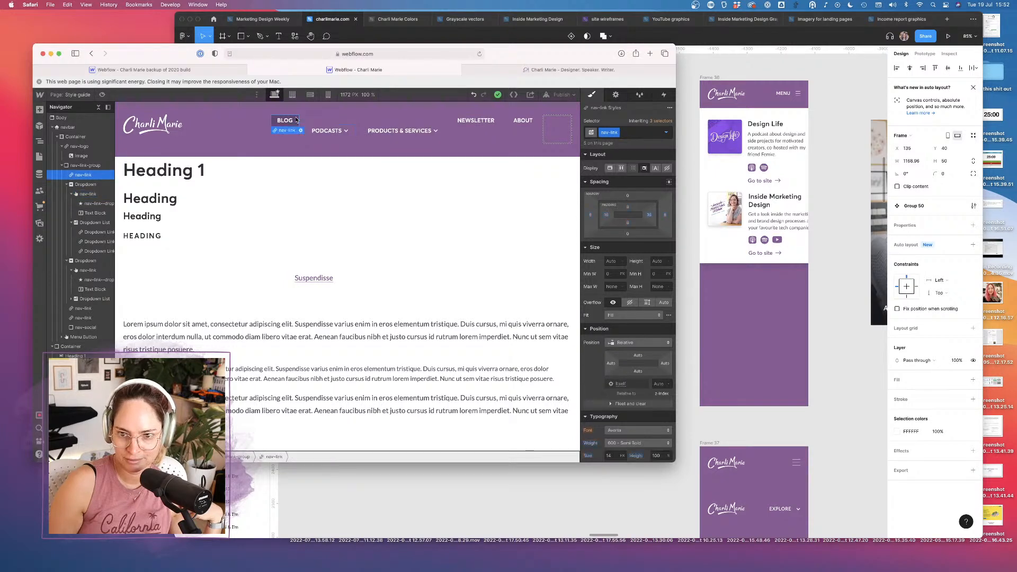
left_click(344, 130)
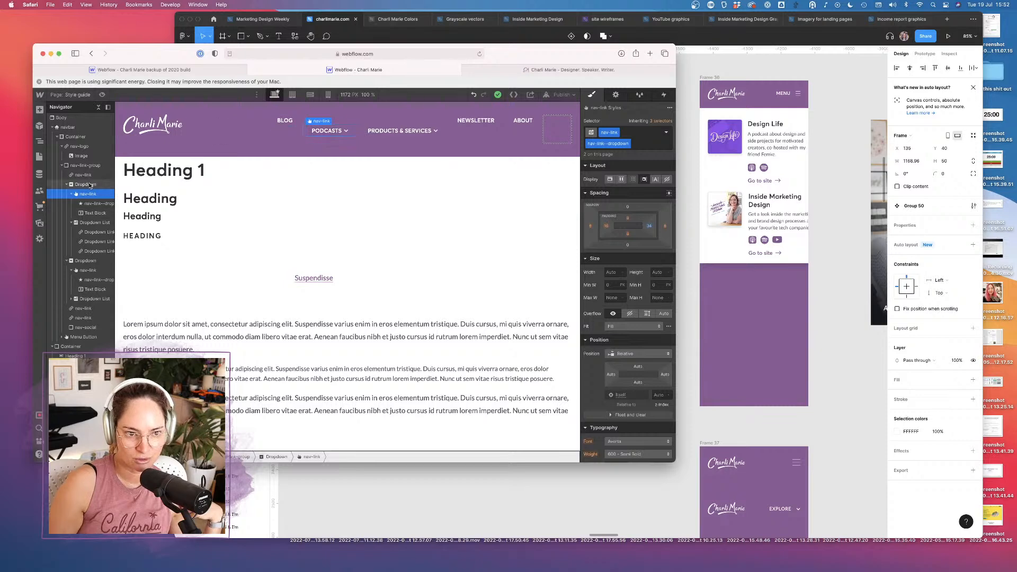
Examine all style settings of the Dropdown element wrapping the PODCASTS link, including its float and clear options
left_click(90, 185)
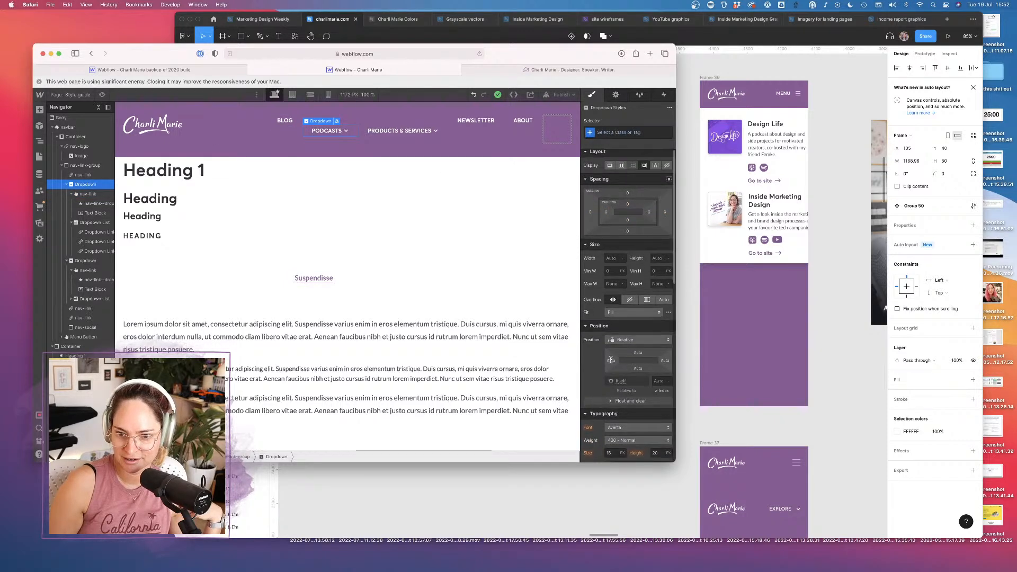
scroll(596, 362, "down", 5)
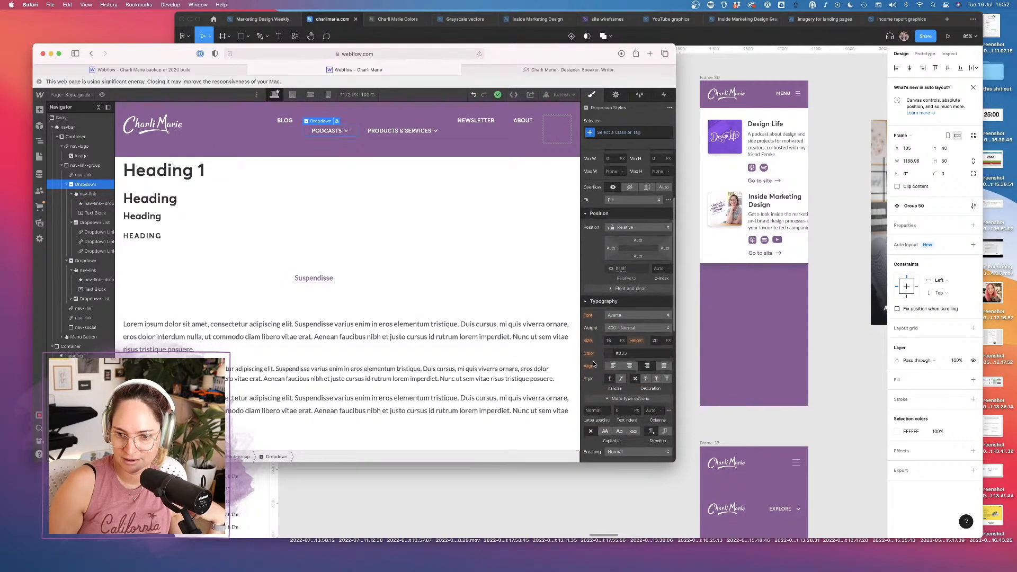
scroll(594, 339, "up", 5)
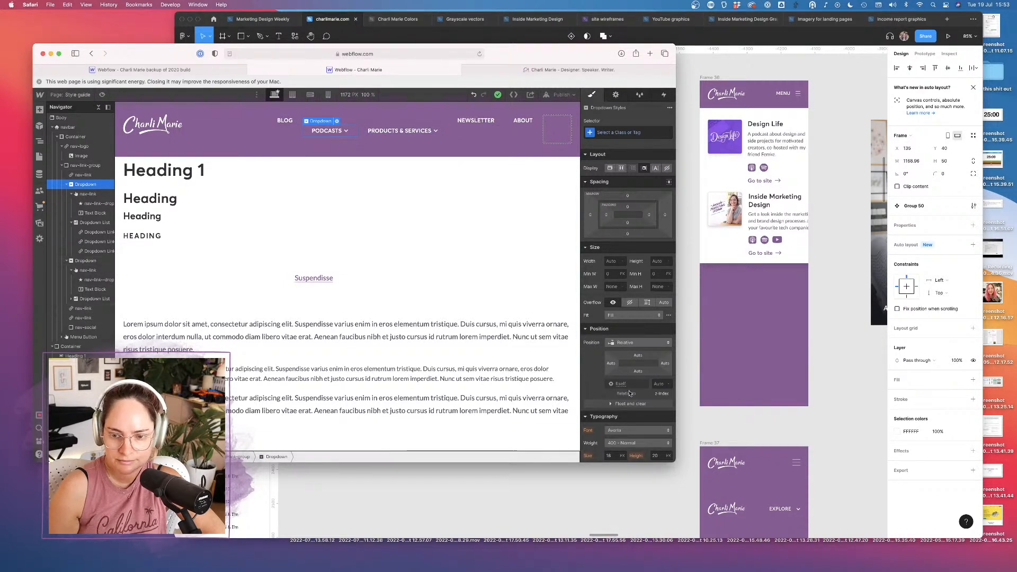
scroll(596, 361, "down", 1)
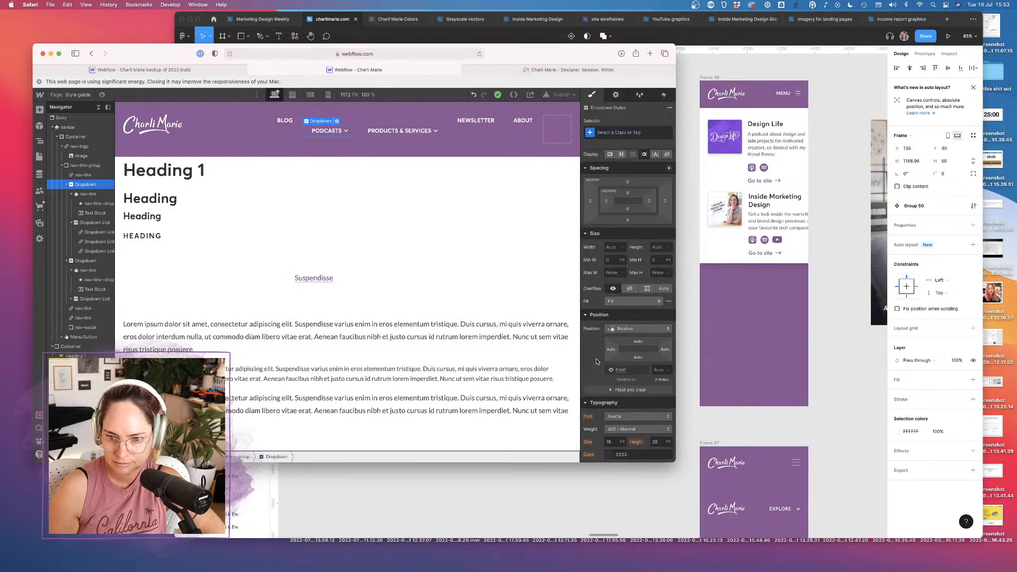
scroll(597, 361, "down", 2)
scroll(597, 362, "up", 2)
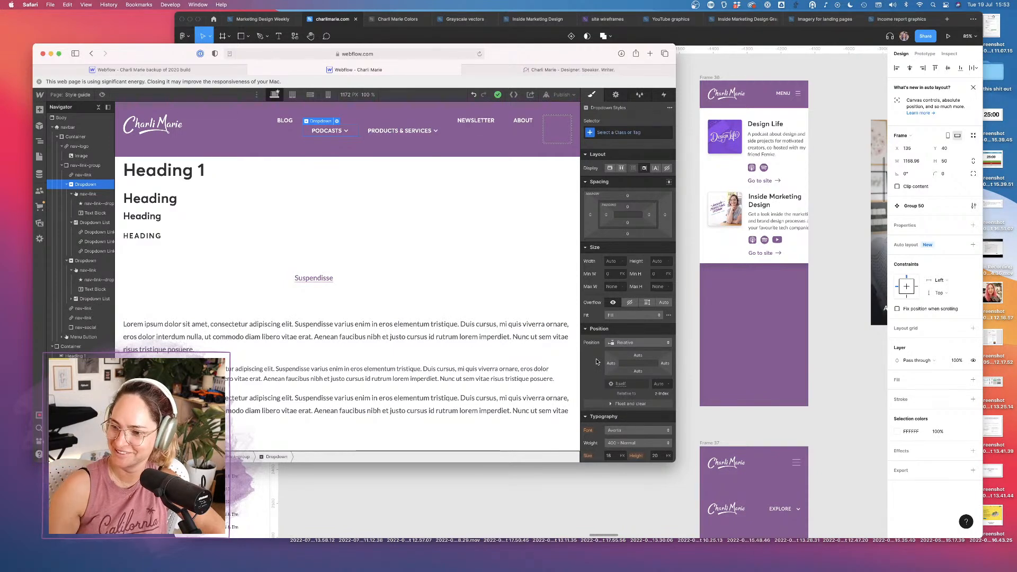
scroll(613, 338, "down", 3)
scroll(613, 338, "down", 6)
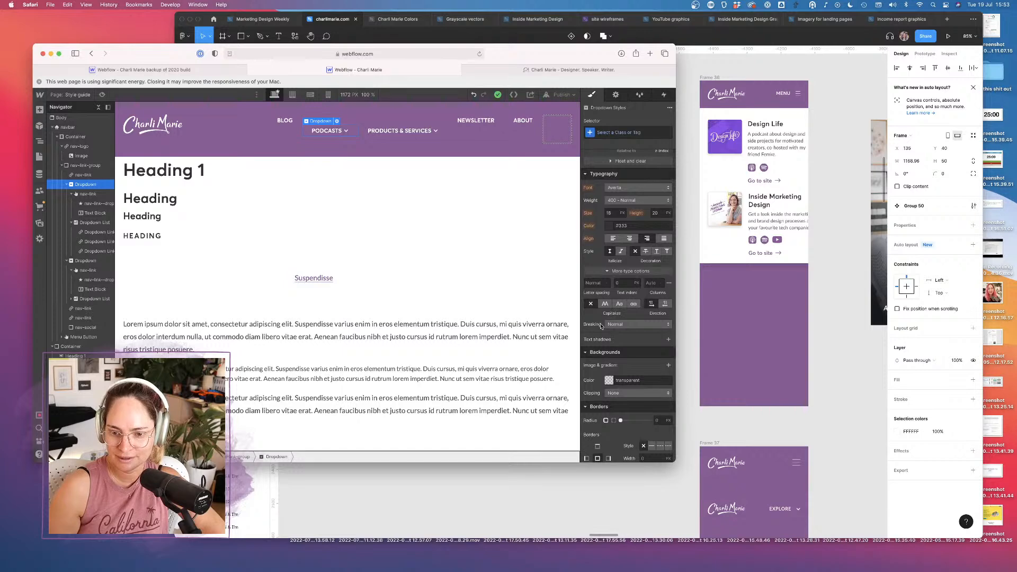
scroll(601, 326, "down", 6)
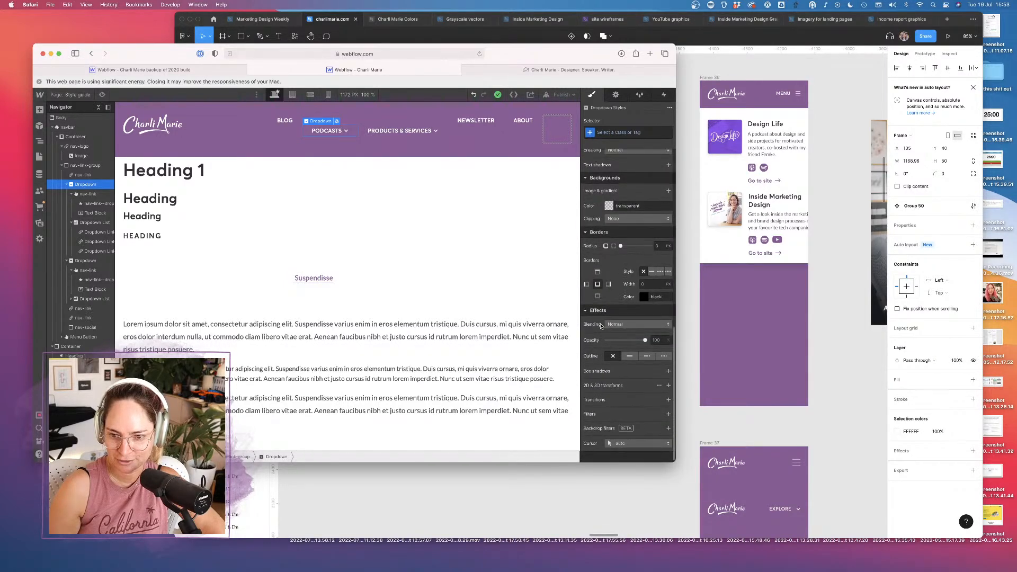
scroll(601, 326, "up", 12)
left_click(586, 329)
scroll(590, 337, "down", 2)
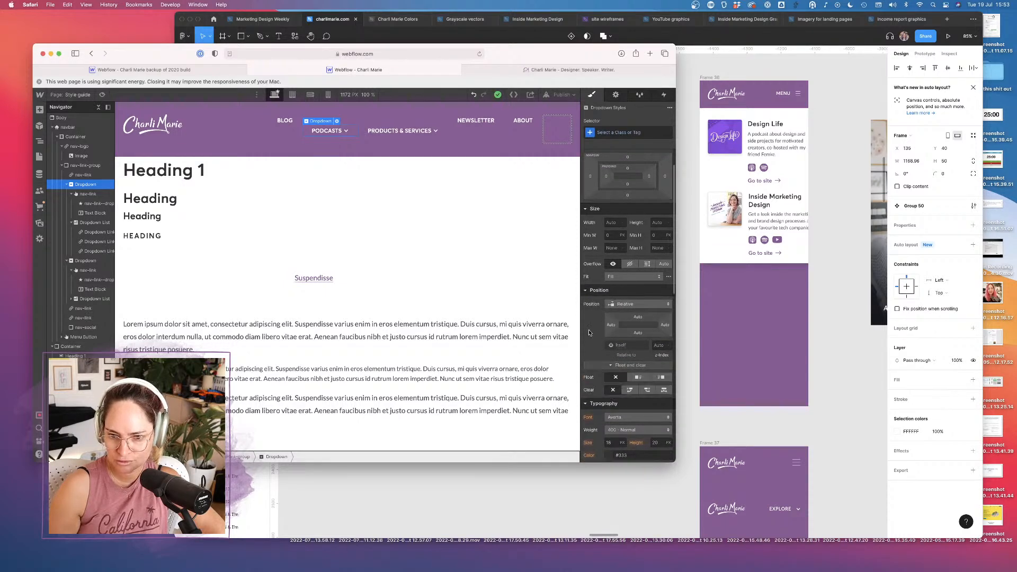
scroll(594, 340, "down", 2)
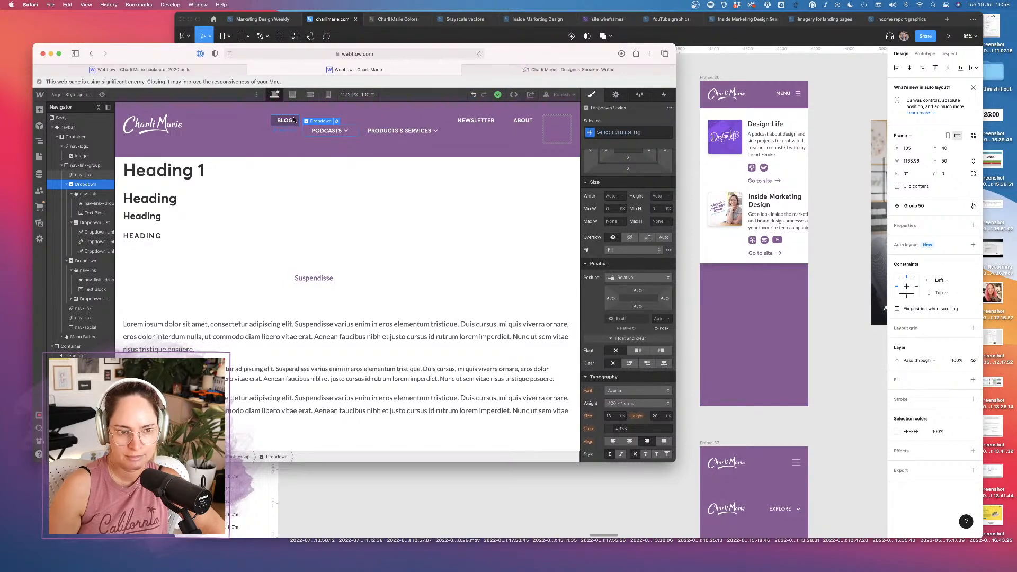
Recheck the spacing, position, float and typography of the PODCASTS nav-link against the BLOG link and the parent Dropdown
left_click(89, 194)
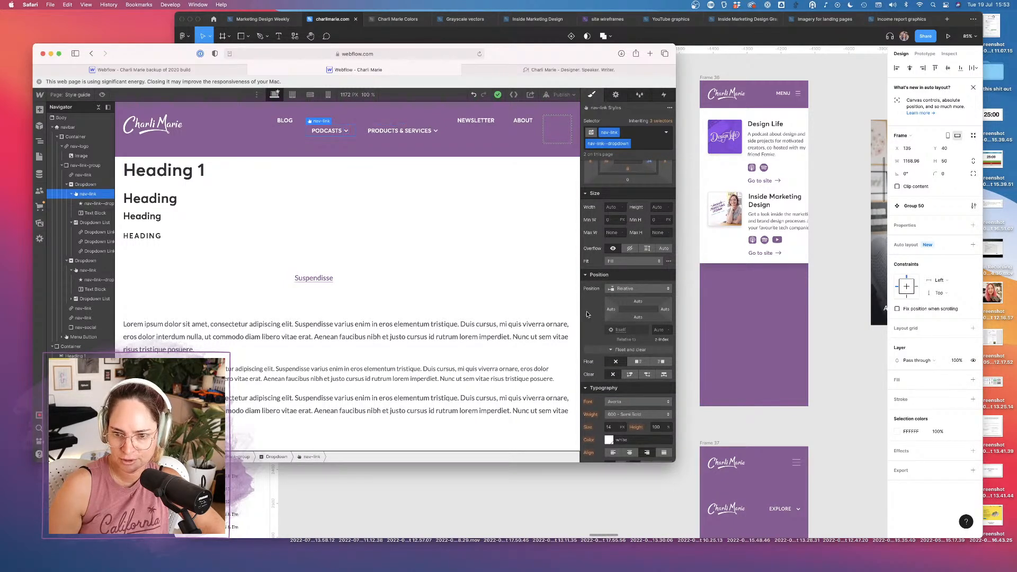
scroll(612, 274, "up", 3)
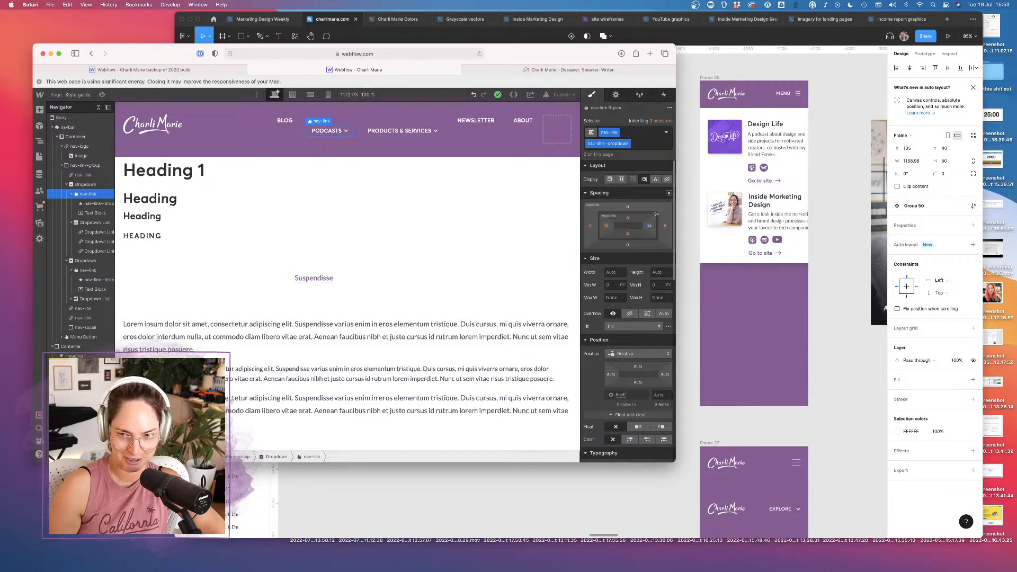
left_click(295, 124)
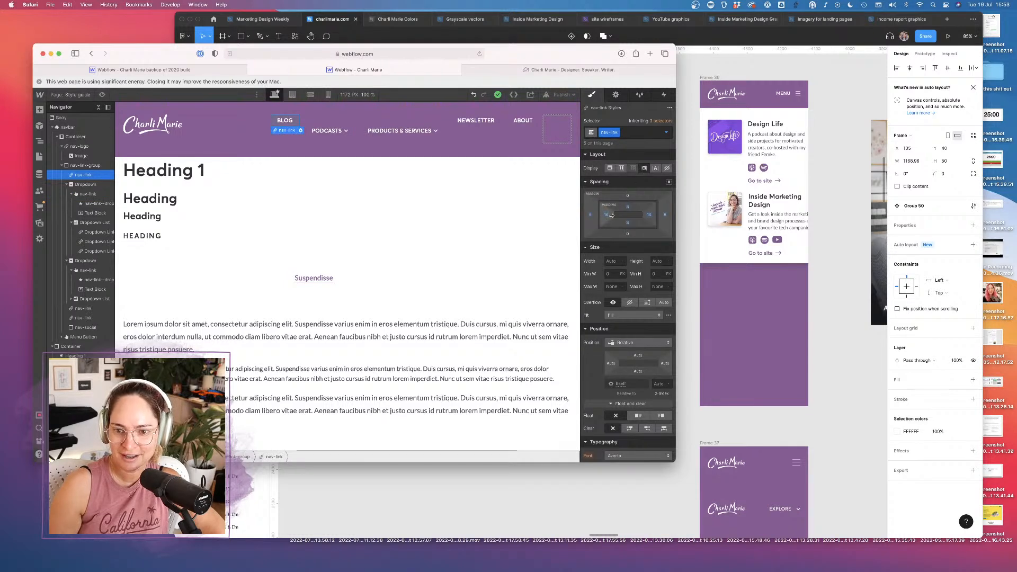
left_click(354, 131)
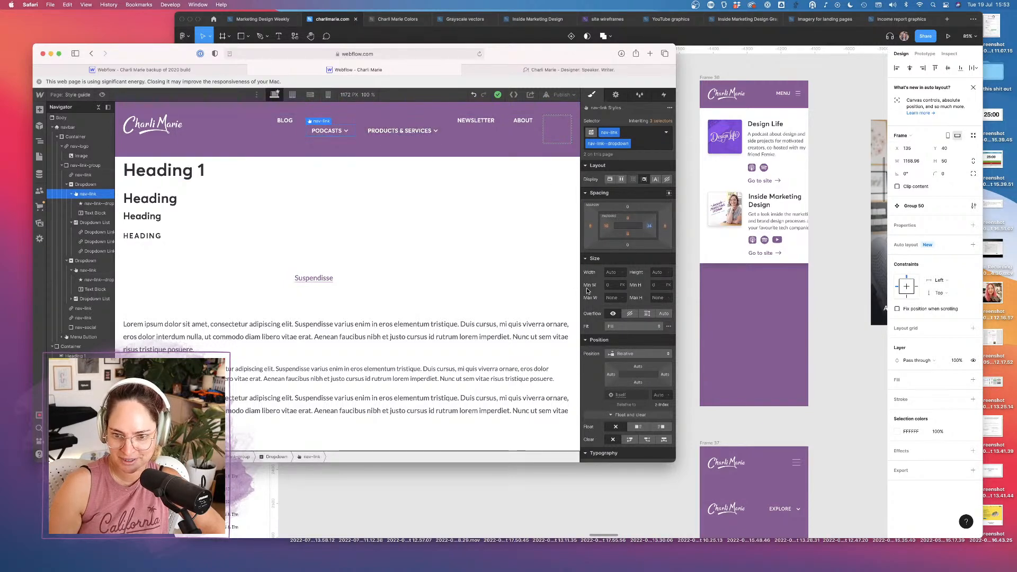
scroll(625, 312, "down", 3)
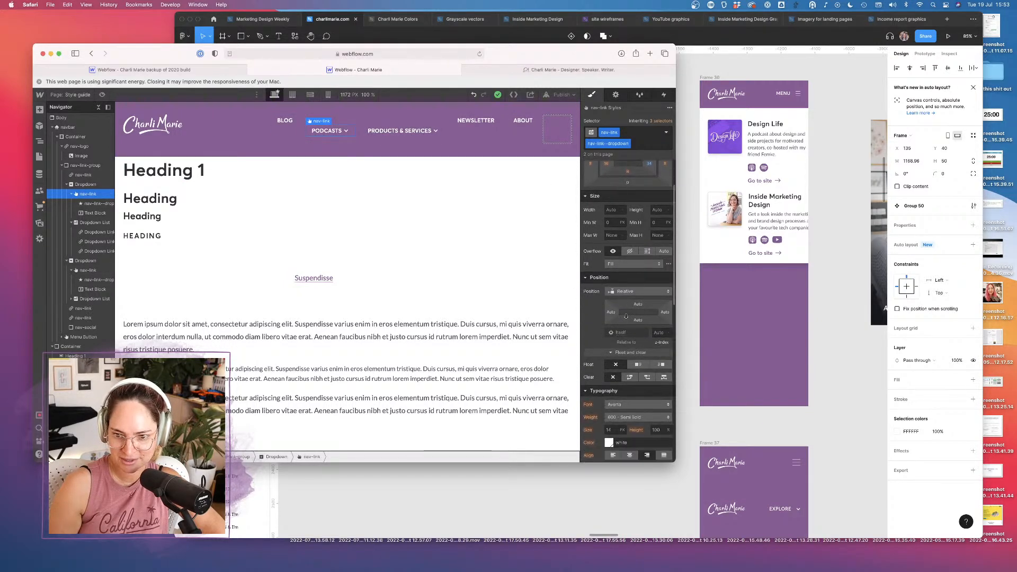
left_click(298, 122)
left_click(96, 185)
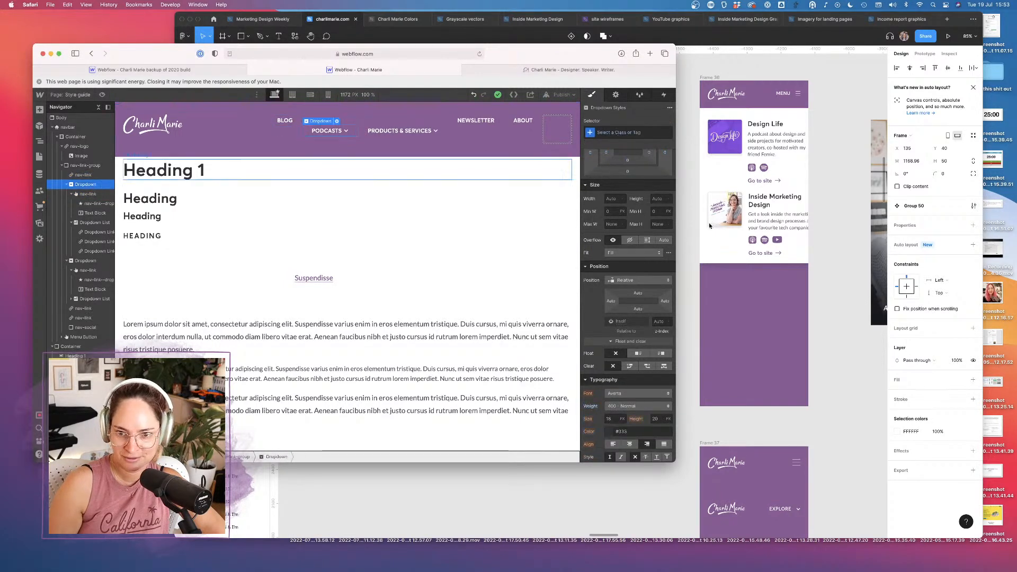
scroll(609, 222, "up", 2)
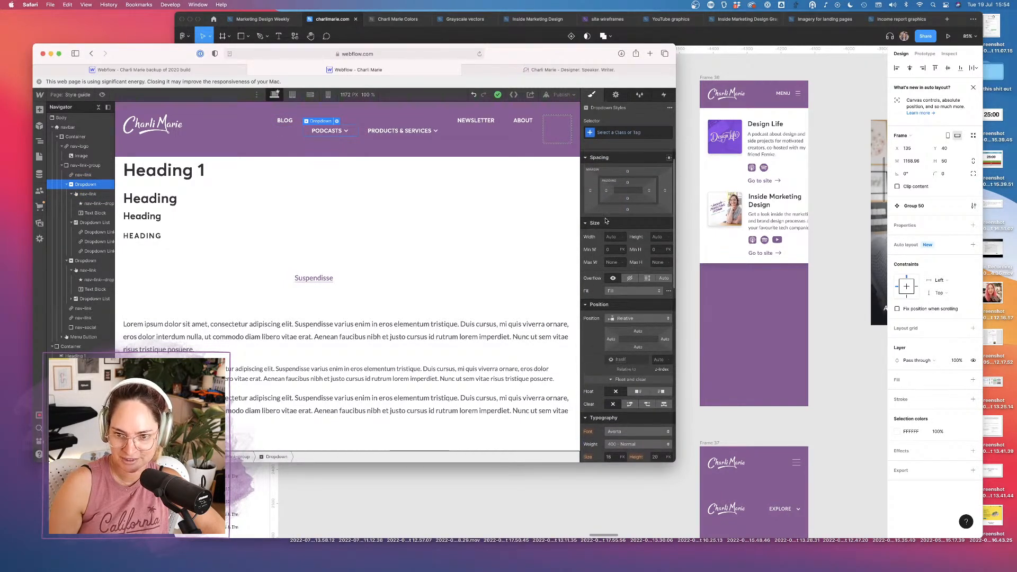
scroll(607, 221, "down", 2)
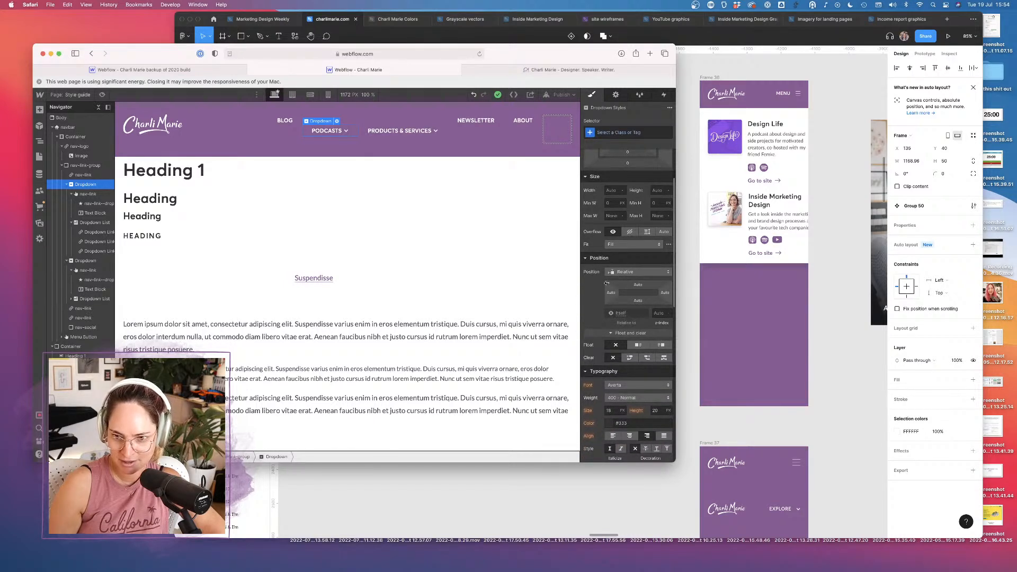
scroll(597, 305, "down", 3)
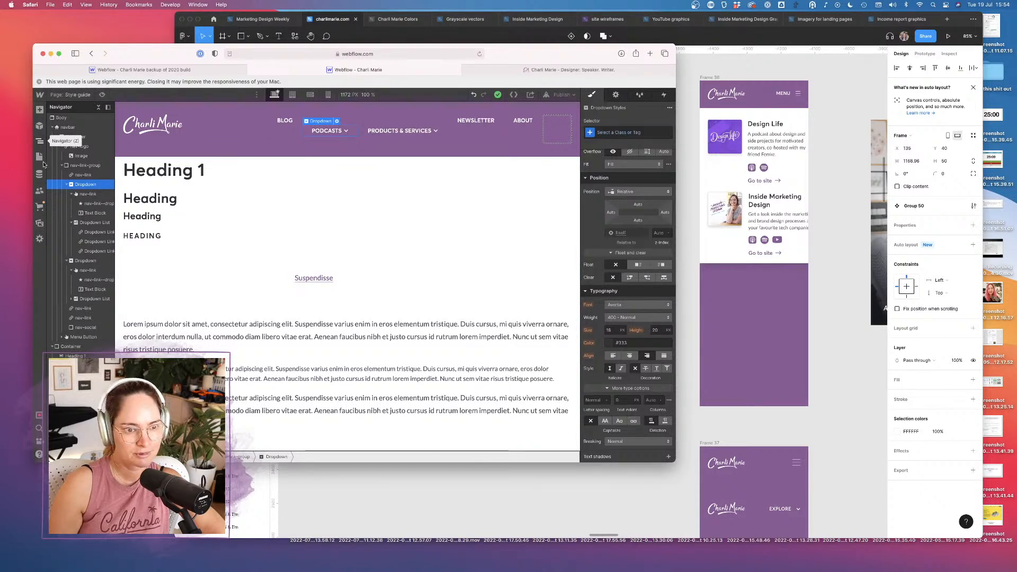
left_click(88, 194)
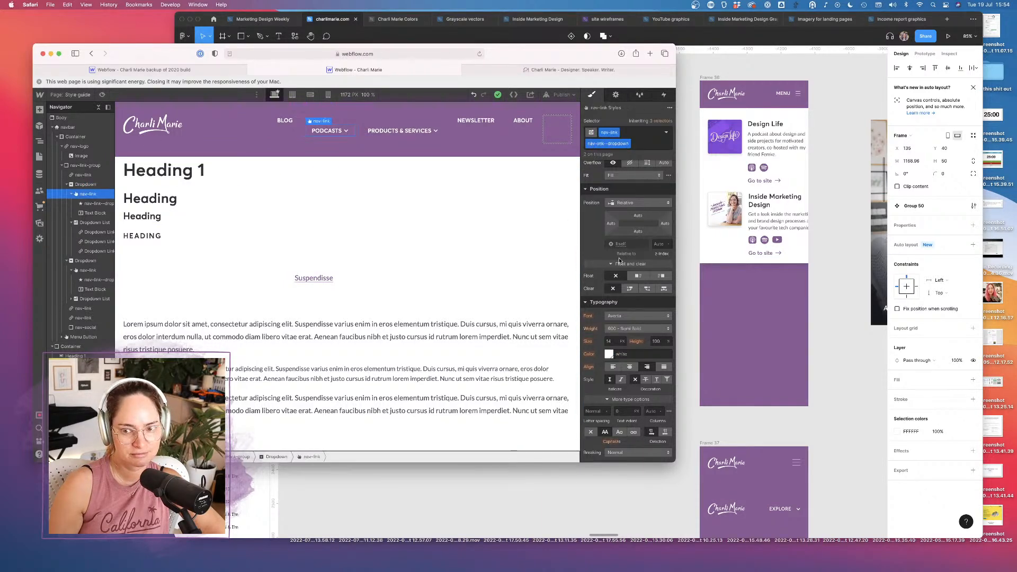
left_click(622, 264)
Set the nav-link-group's display to flex and align its children to the center
left_click(84, 166)
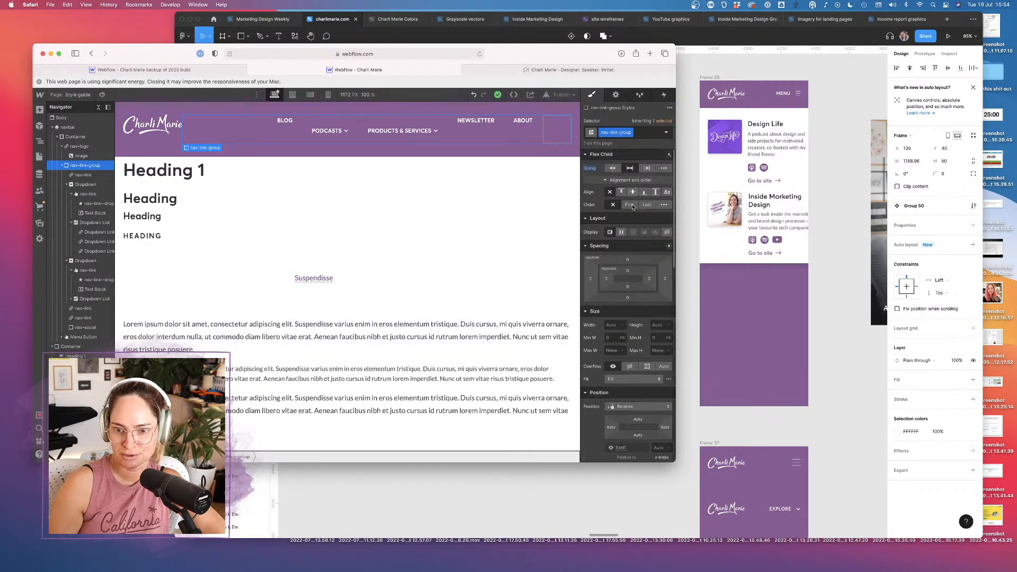
left_click(621, 232)
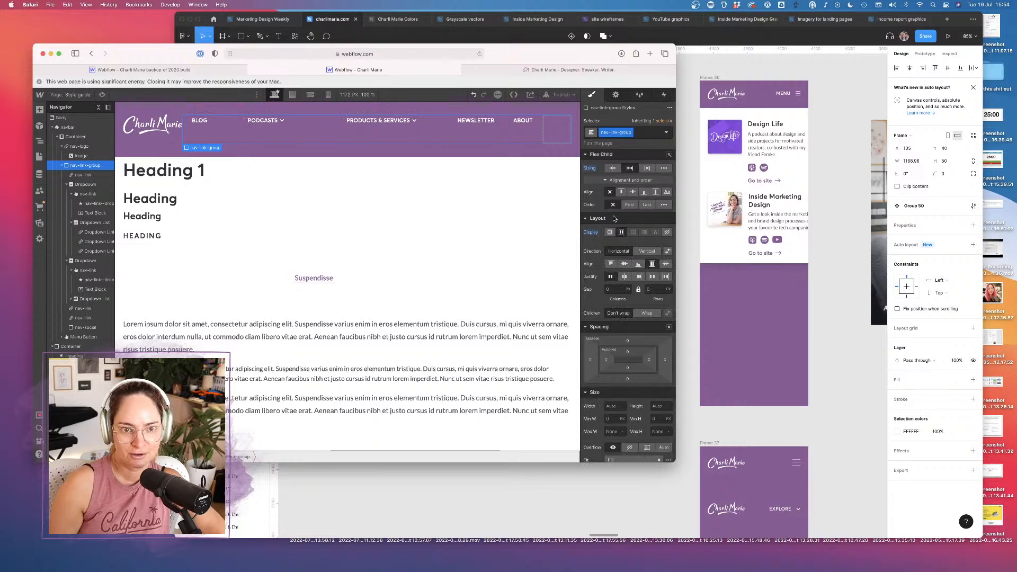
left_click(639, 265)
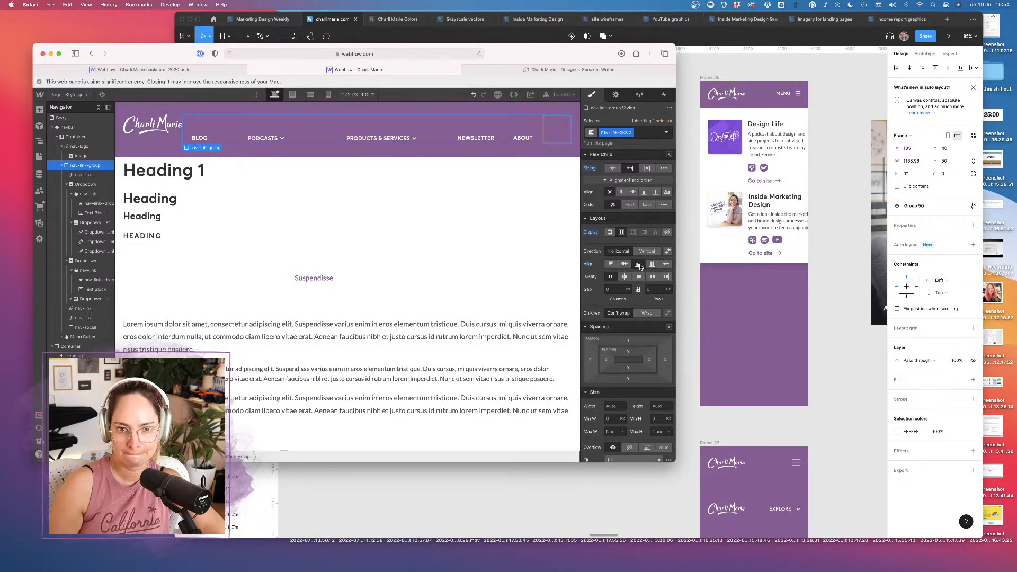
left_click(624, 265)
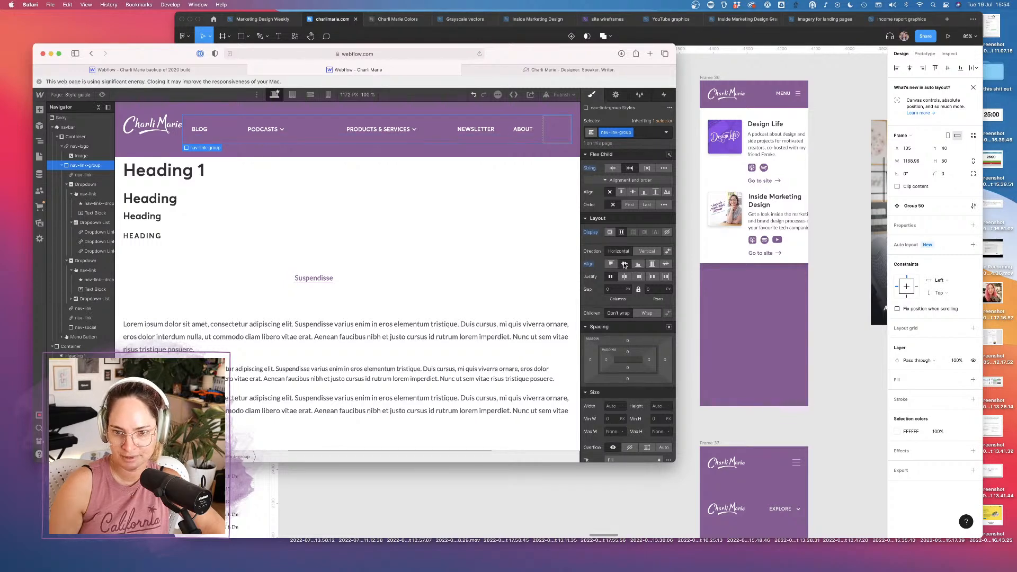
Justify the nav-link-group's children to the end and try the don't-shrink-or-grow sizing before returning to grow if possible
left_click(640, 277)
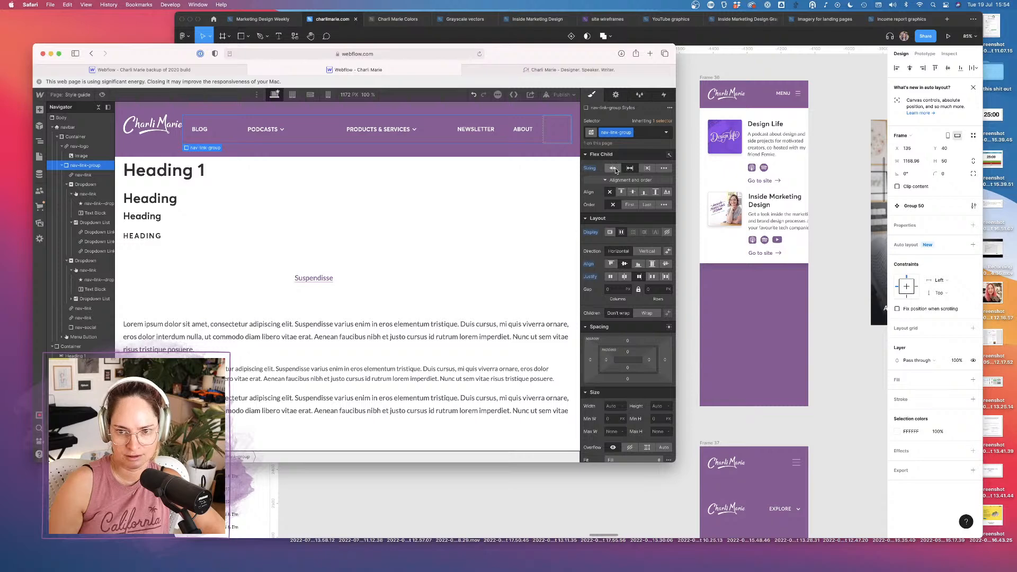
left_click(648, 168)
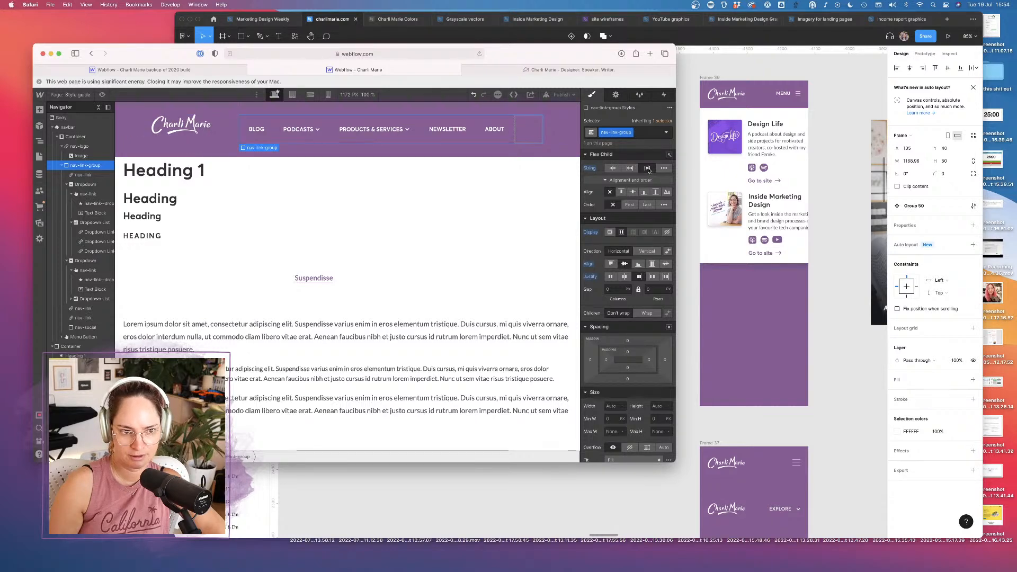
left_click(630, 168)
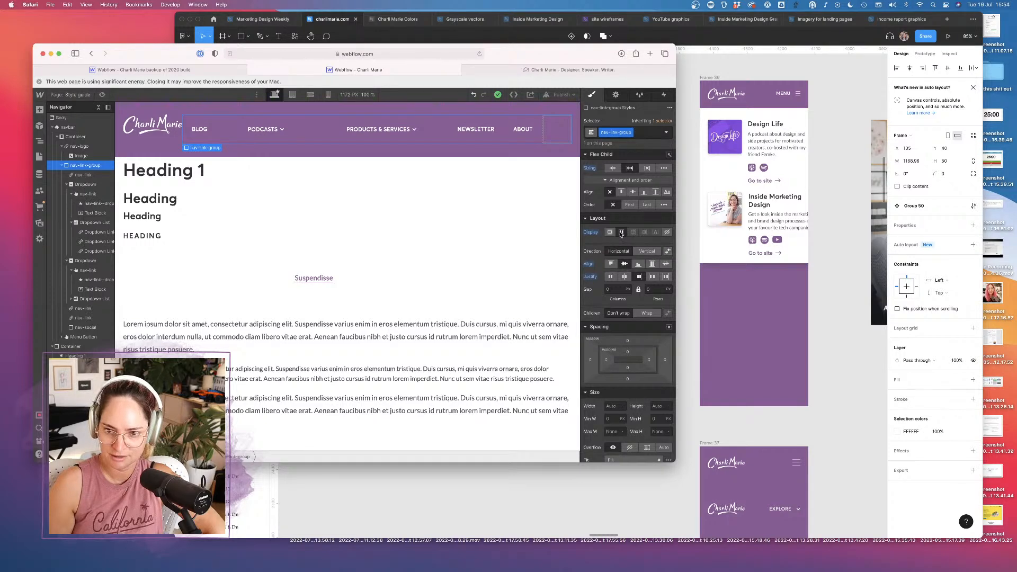
Set the BLOG nav-link's flex sizing to don't shrink or grow and check the PODCASTS nav-link's styles
left_click(84, 174)
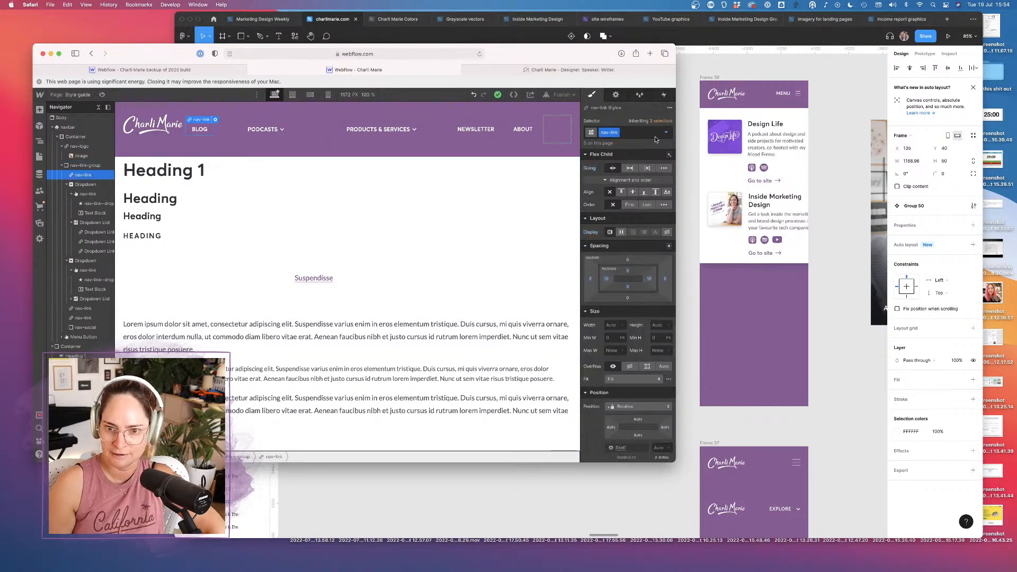
left_click(648, 169)
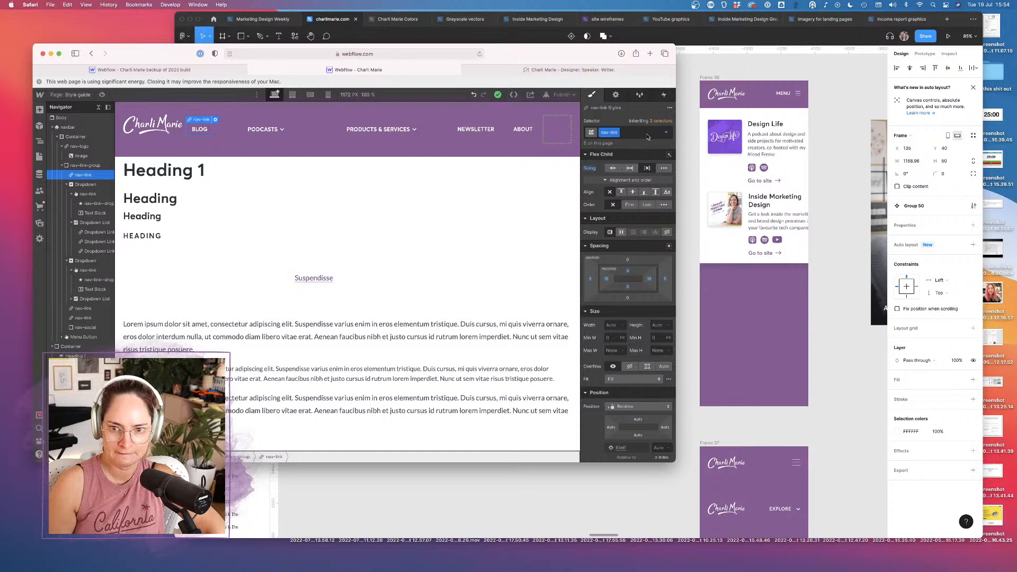
left_click(95, 186)
left_click(94, 194)
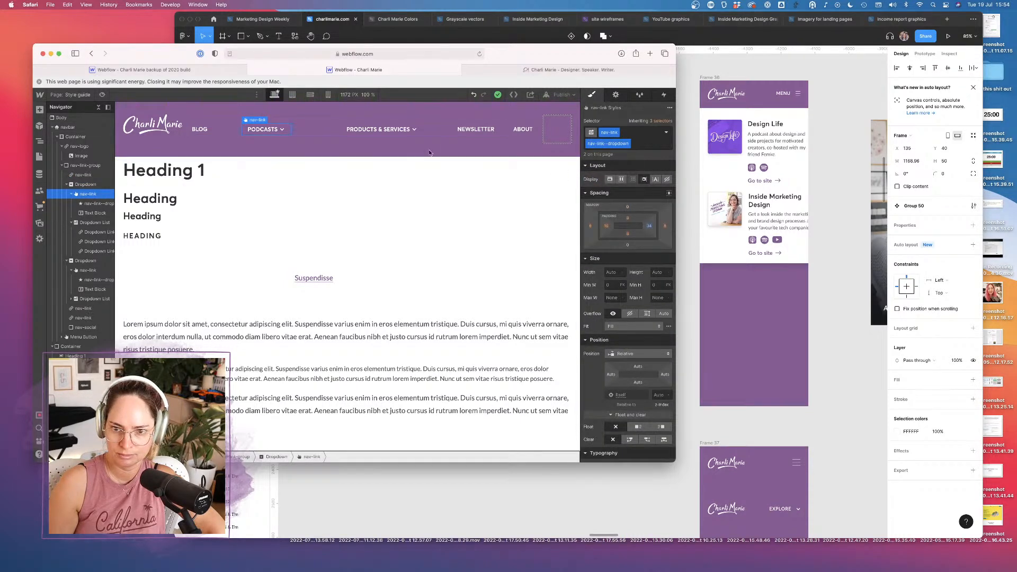
Give the Dropdown around PODCASTS the new class nav-dropdown-container and set its flex sizing to don't shrink or grow
left_click(87, 185)
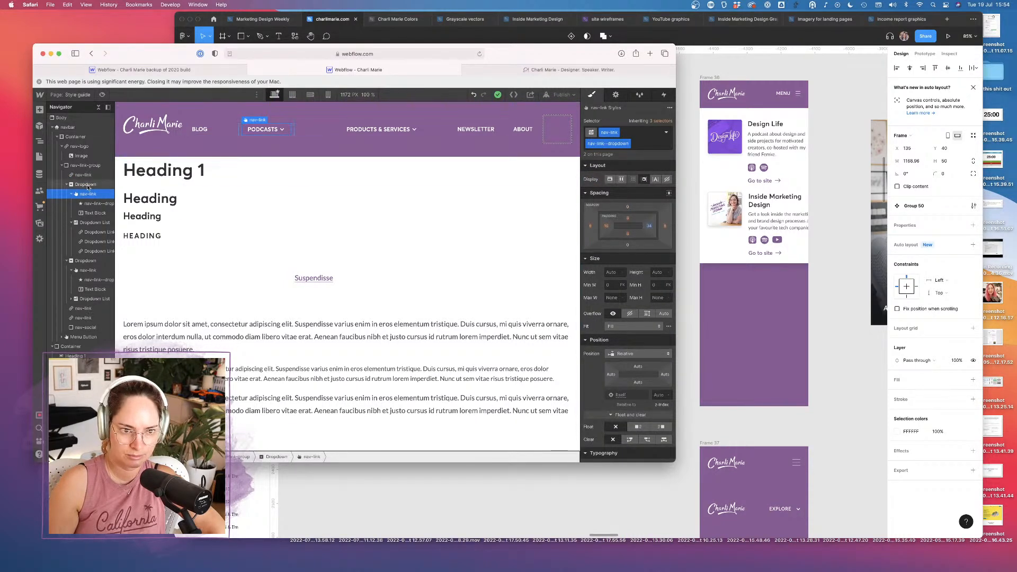
left_click(623, 132)
type("nav-drop")
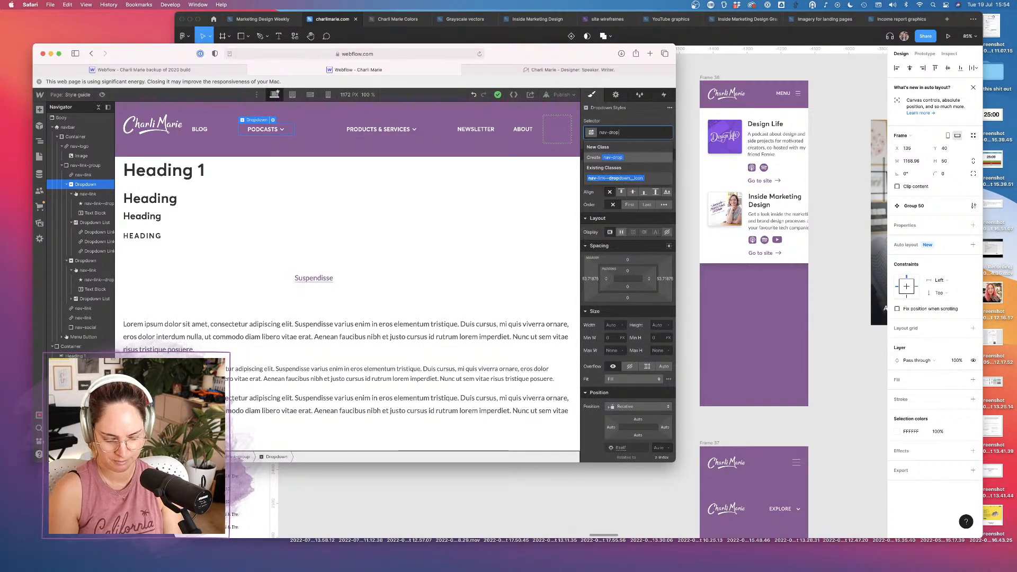
type("down-contain")
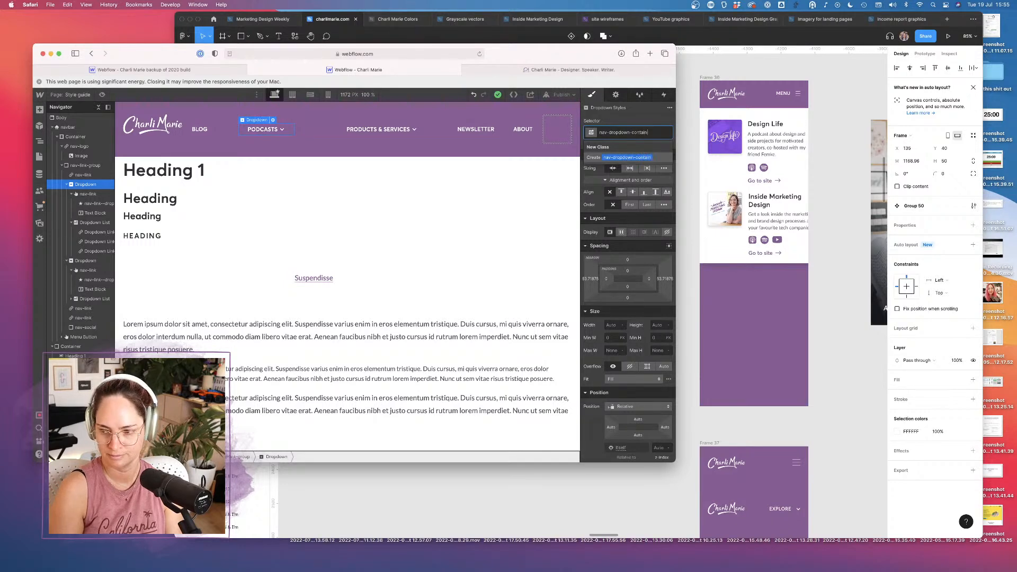
type("er")
key("Return")
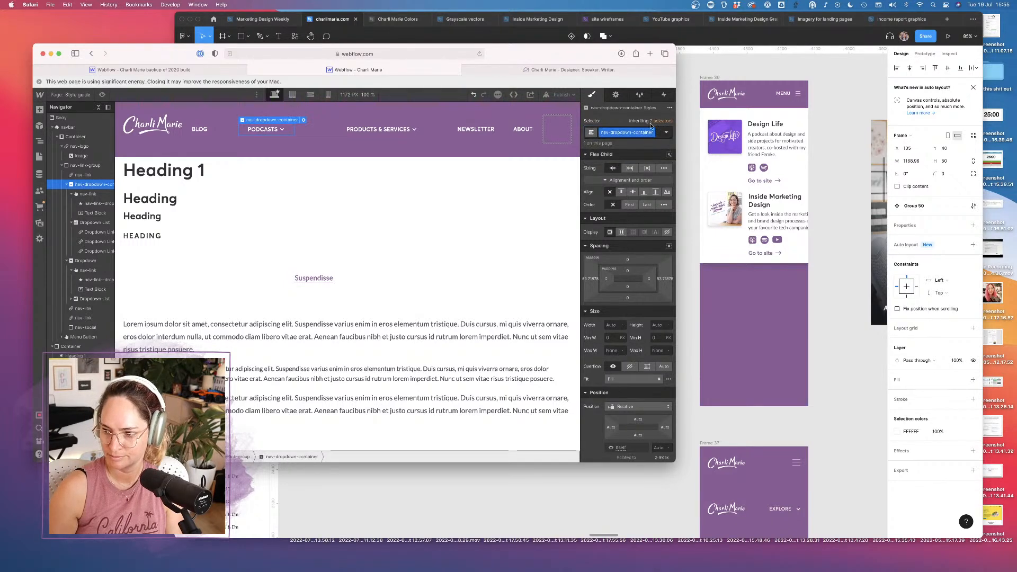
left_click(647, 168)
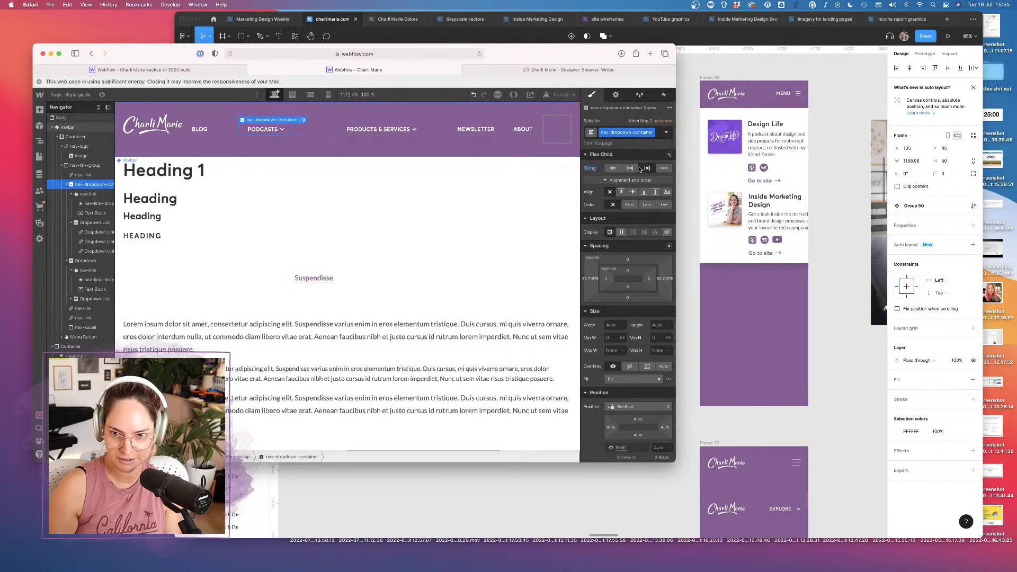
Copy the project's read-only share link and close the sharing options
left_click(352, 118)
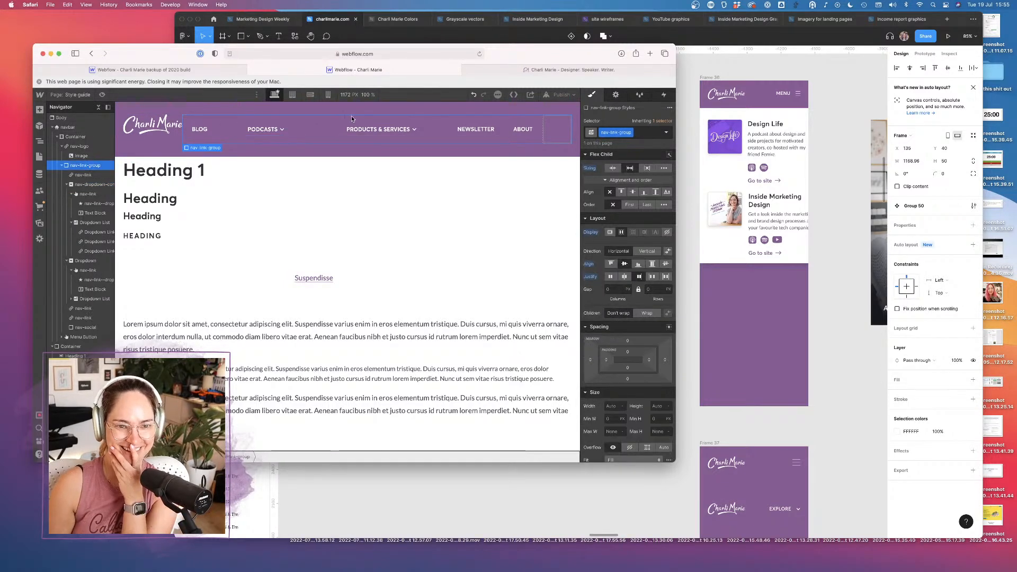
left_click(531, 95)
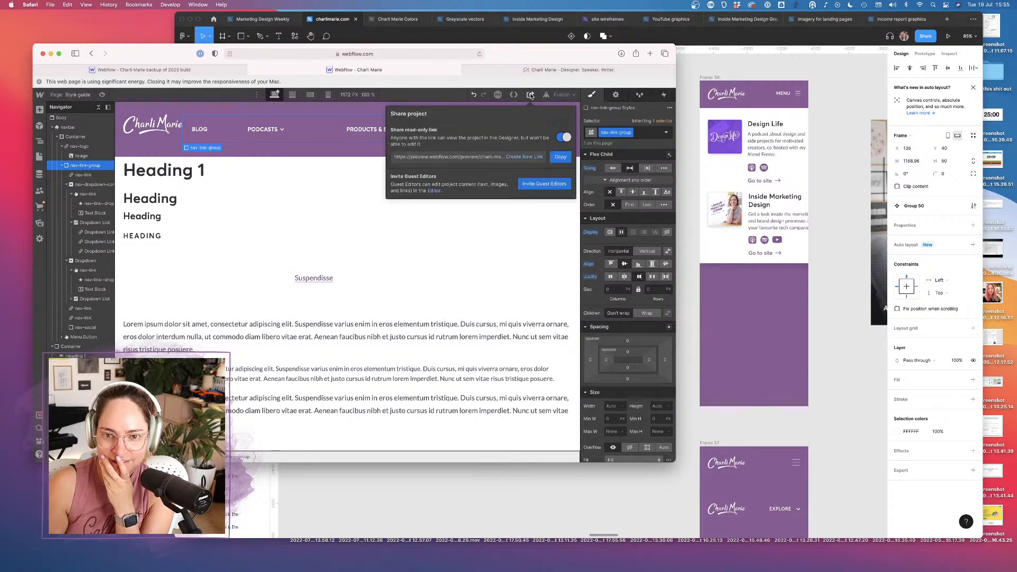
left_click(561, 157)
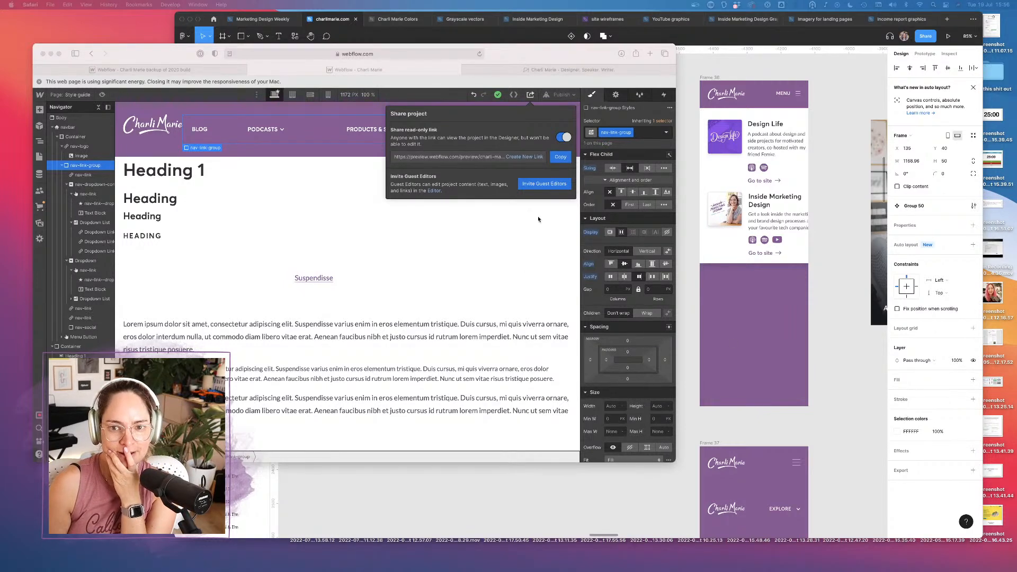
left_click(445, 208)
left_click(527, 99)
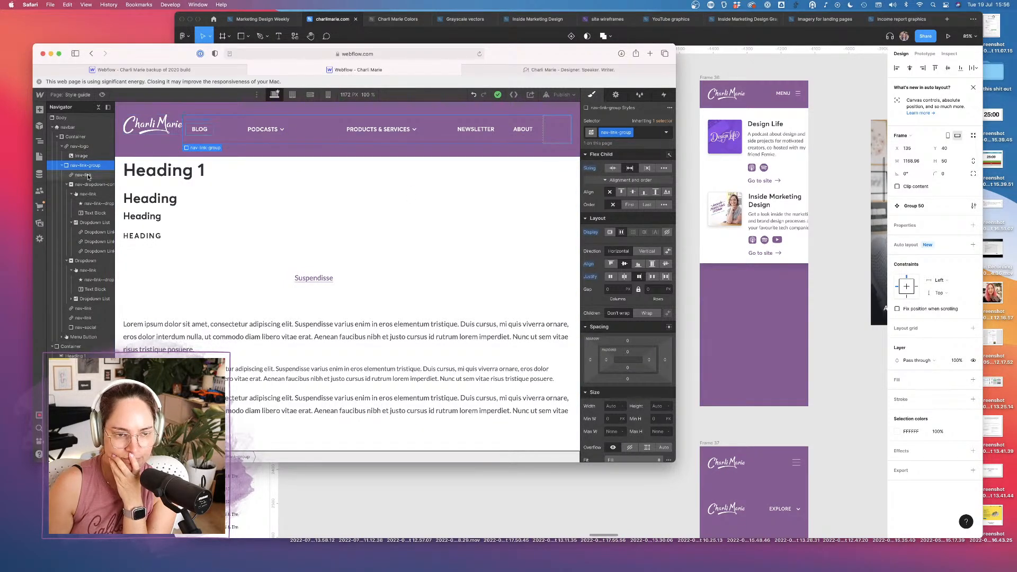
Reset the nav-link-group's display setting and try center alignment on it as a flex child
left_click(592, 233, "alt")
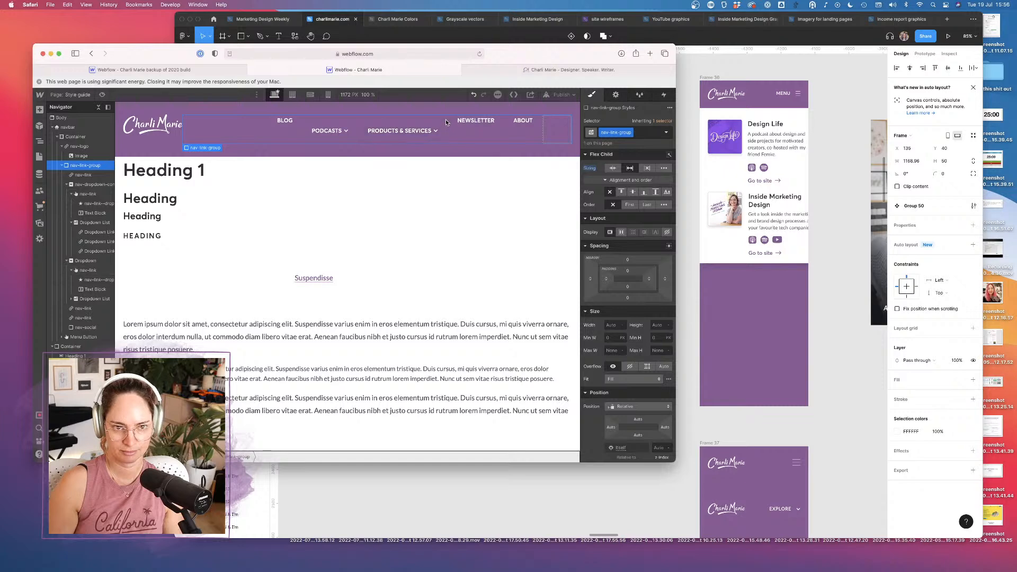
scroll(635, 313, "down", 5)
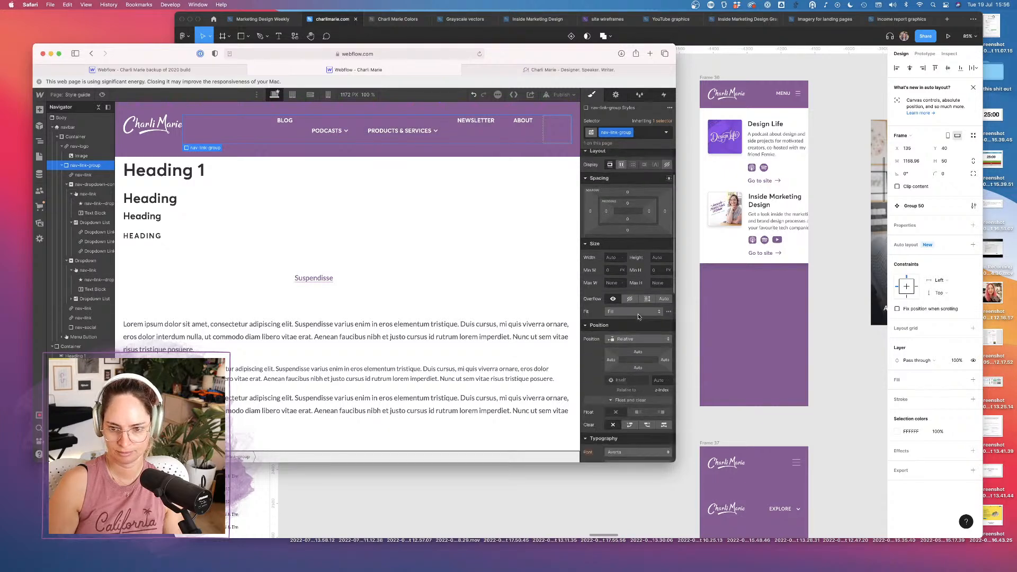
scroll(637, 317, "up", 5)
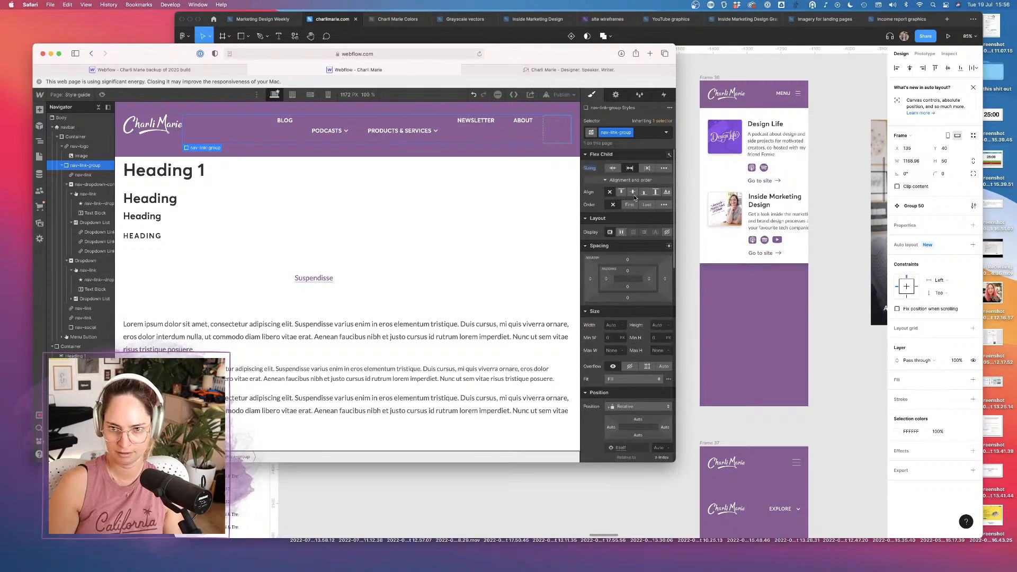
left_click(633, 194)
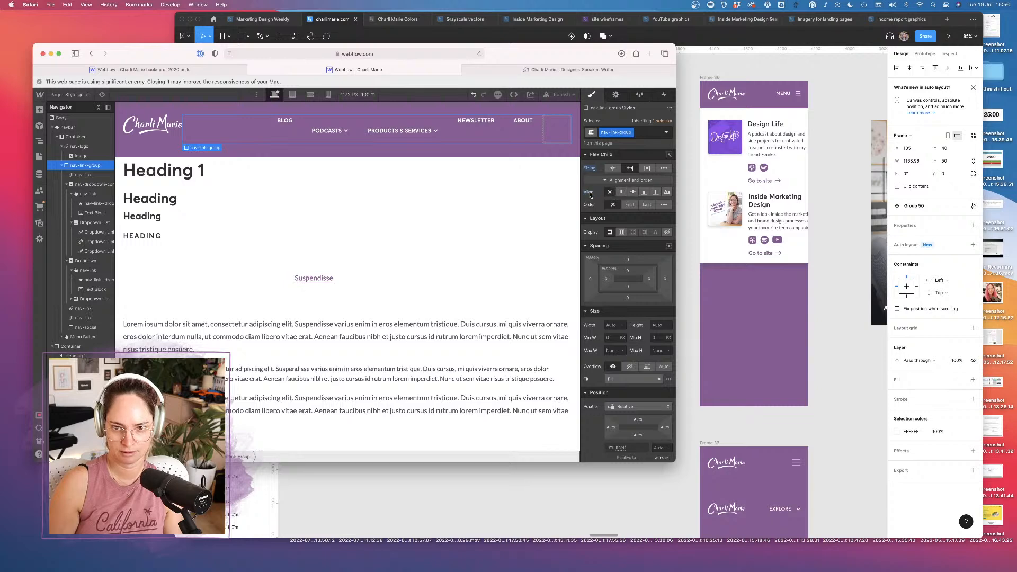
Select the nav-social block and show the elements available to add
left_click(85, 328)
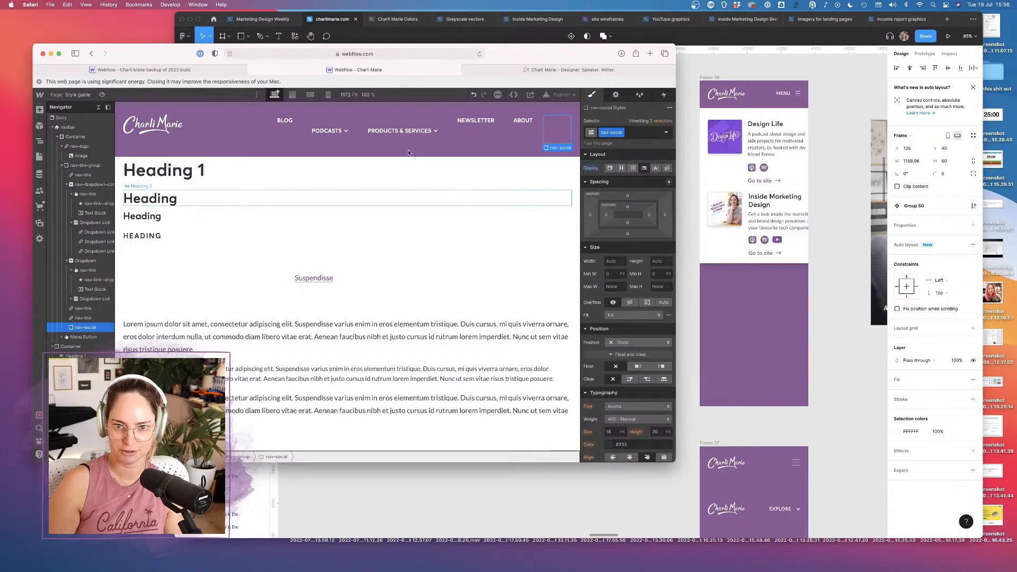
left_click(39, 110)
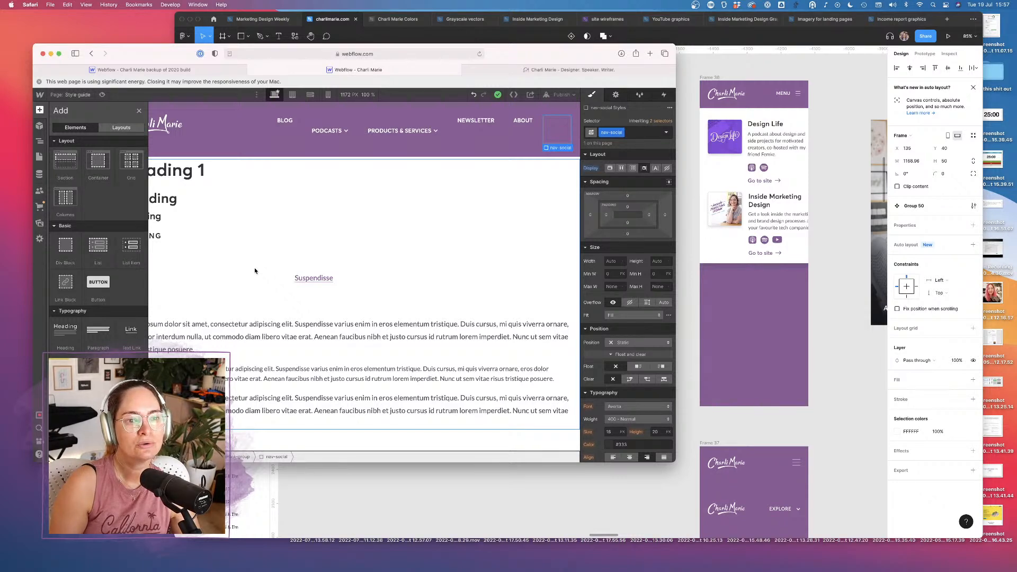
Open the Home page in the 2020 build backup project and enter its Icons + Logo footer block at the social-icons-strip
left_click(216, 70)
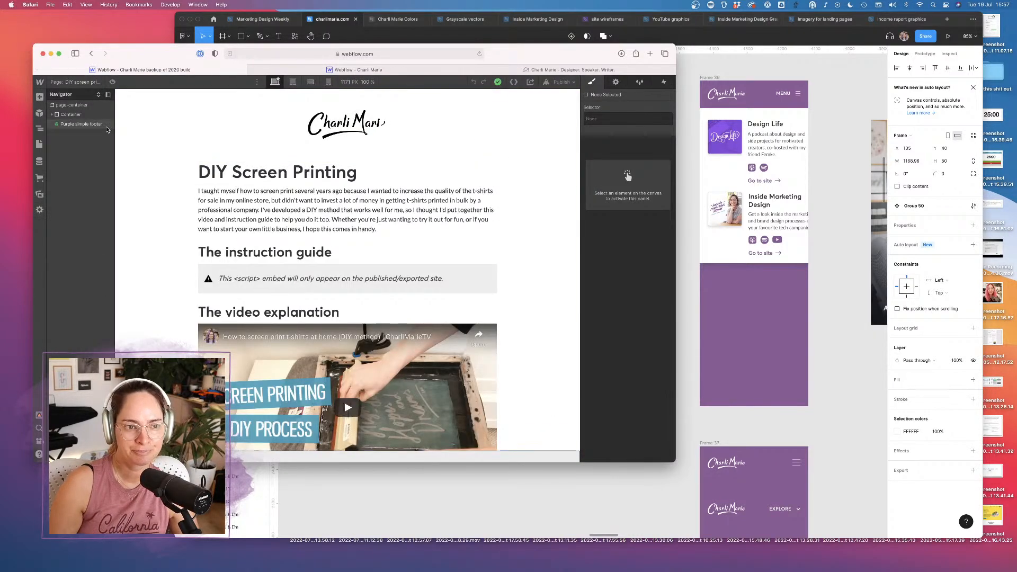
left_click(41, 144)
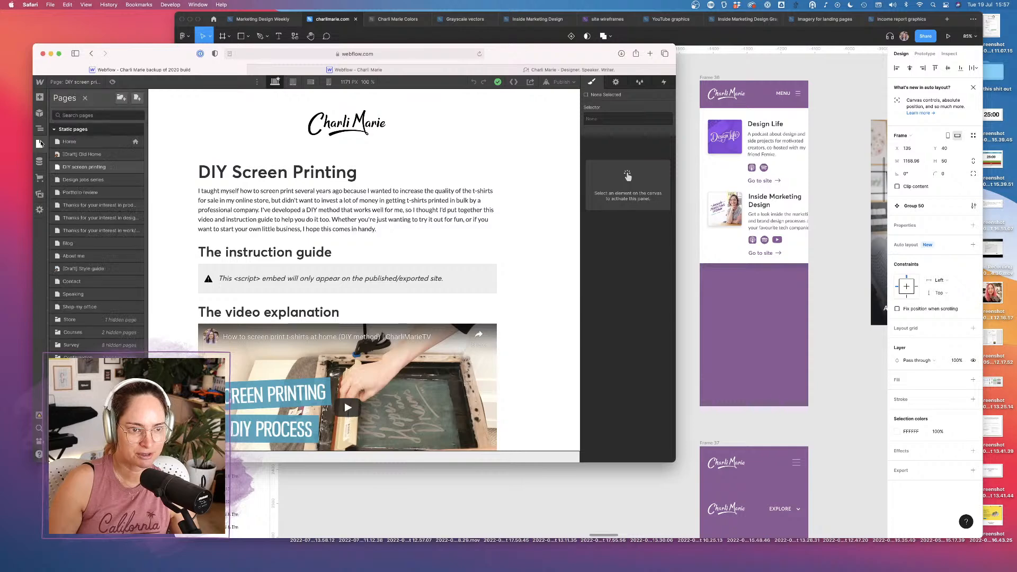
left_click(88, 145)
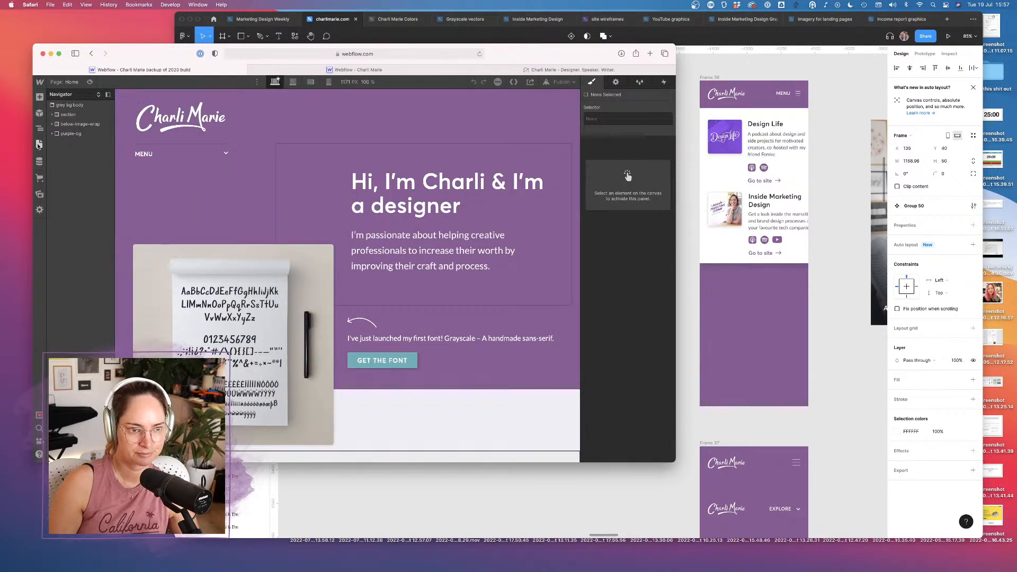
scroll(236, 233, "down", 15)
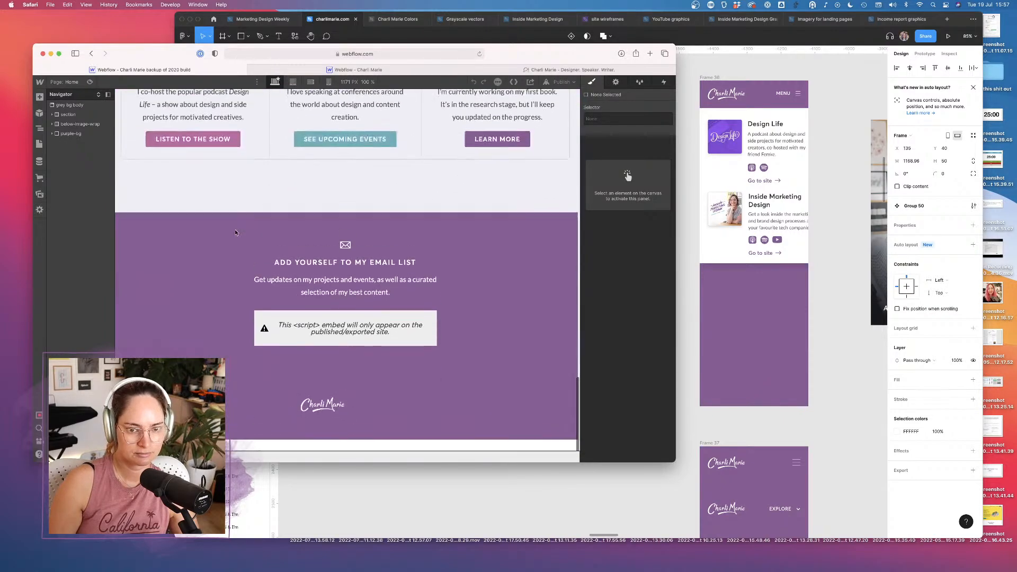
left_click(339, 379)
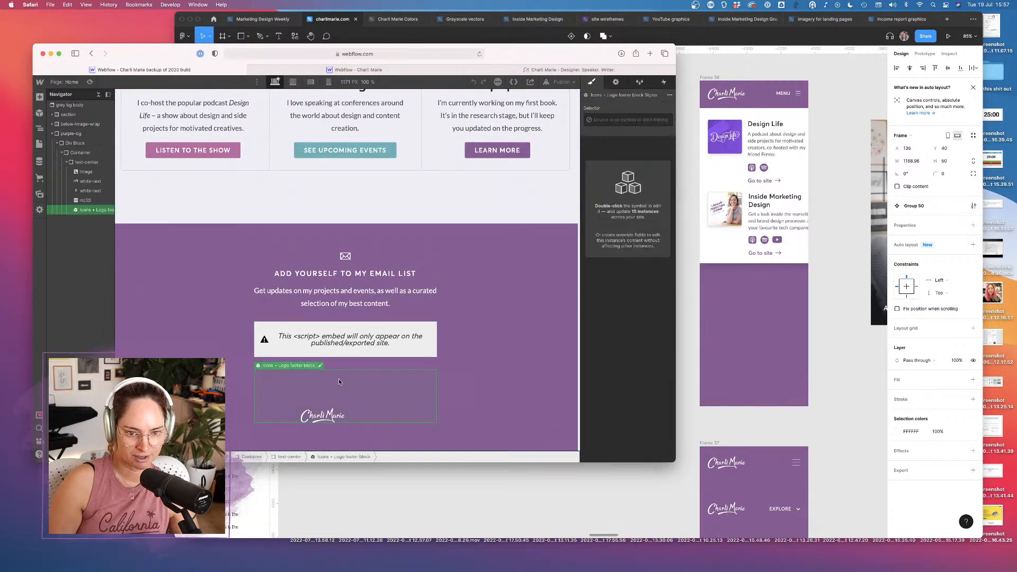
double_click(339, 379)
left_click(302, 374)
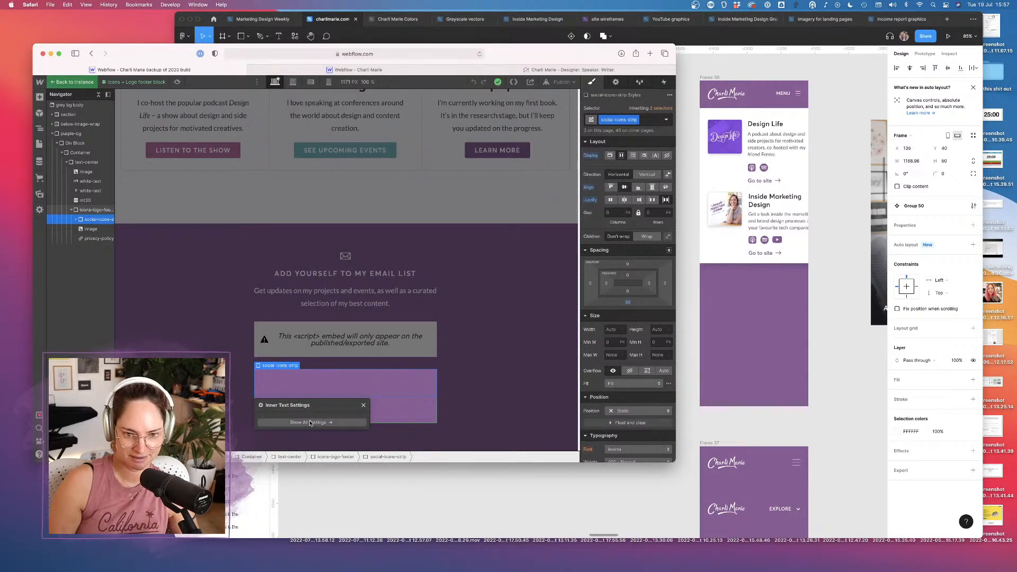
Expand the social-icons-strip and open the HTML embed code of its first social-icon
left_click(310, 422)
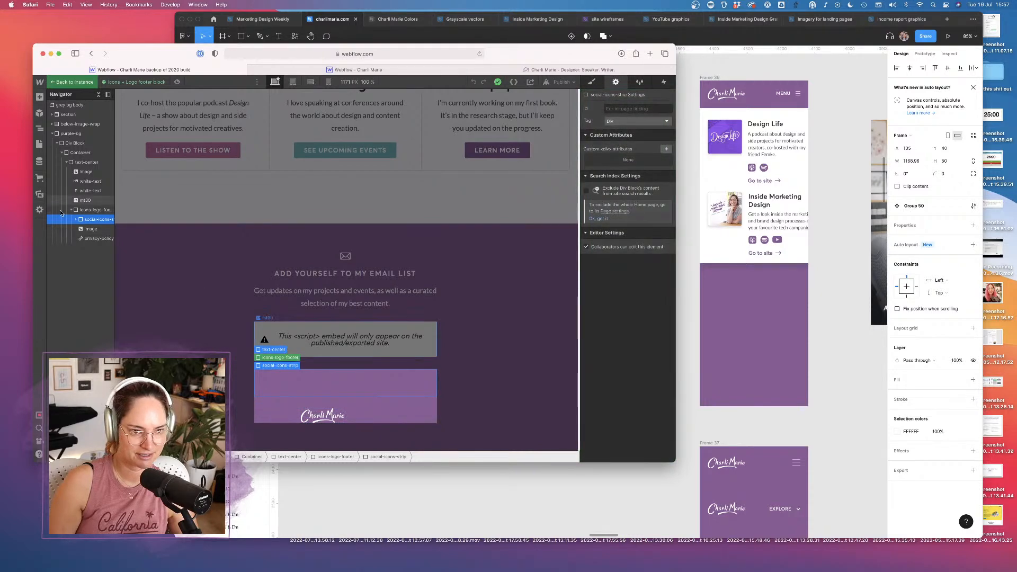
left_click(75, 220)
left_click(98, 228)
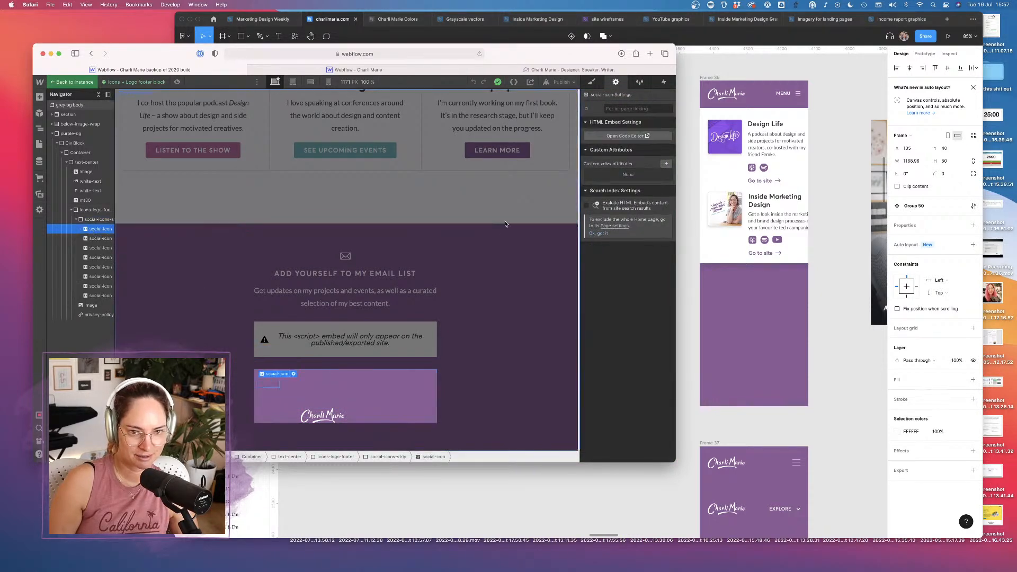
left_click(592, 82)
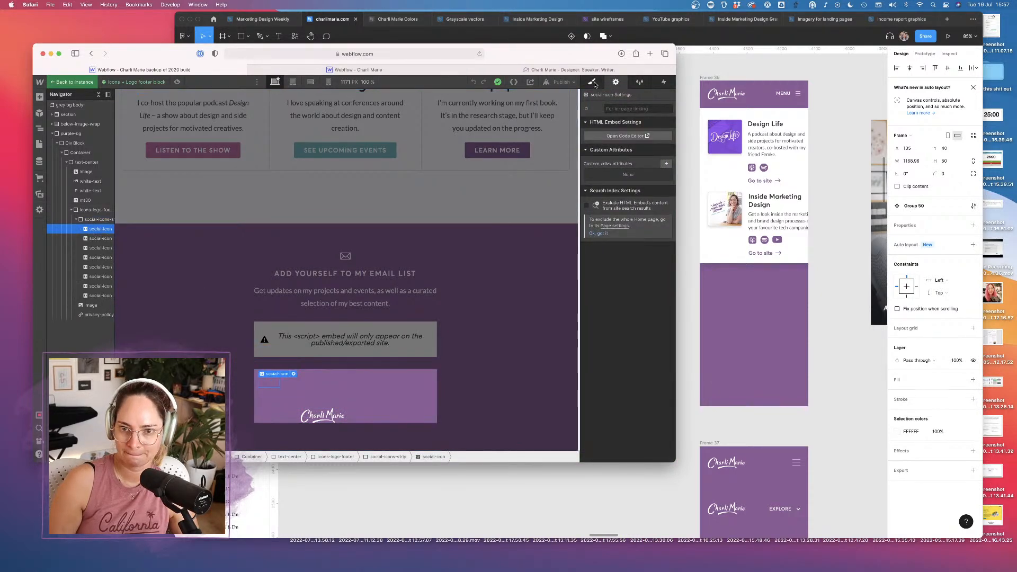
left_click(295, 374)
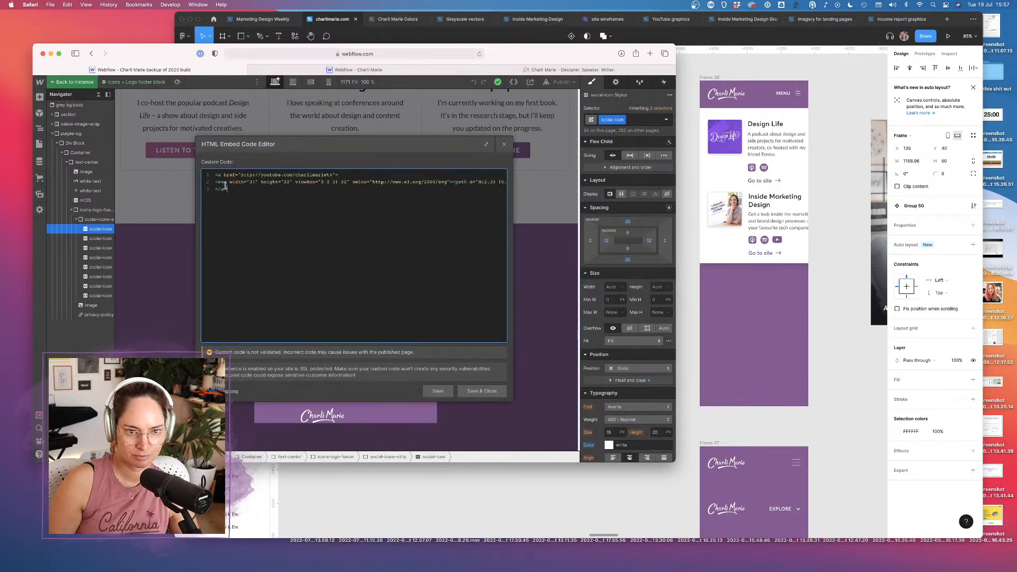
Copy the YouTube icon's full link and SVG code and close the code editor
left_click_drag(227, 189, 198, 174)
key("super+c")
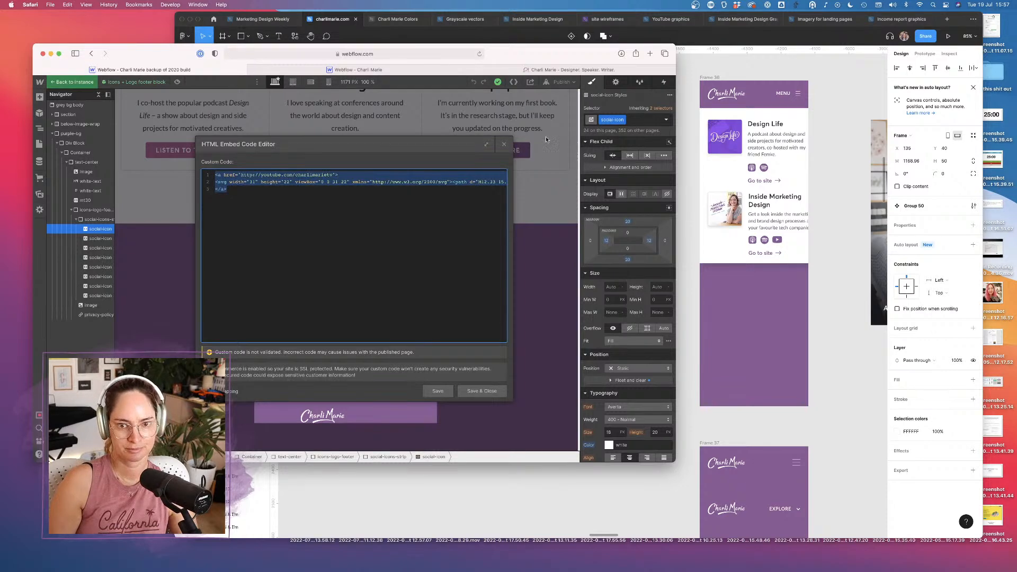
left_click(498, 392)
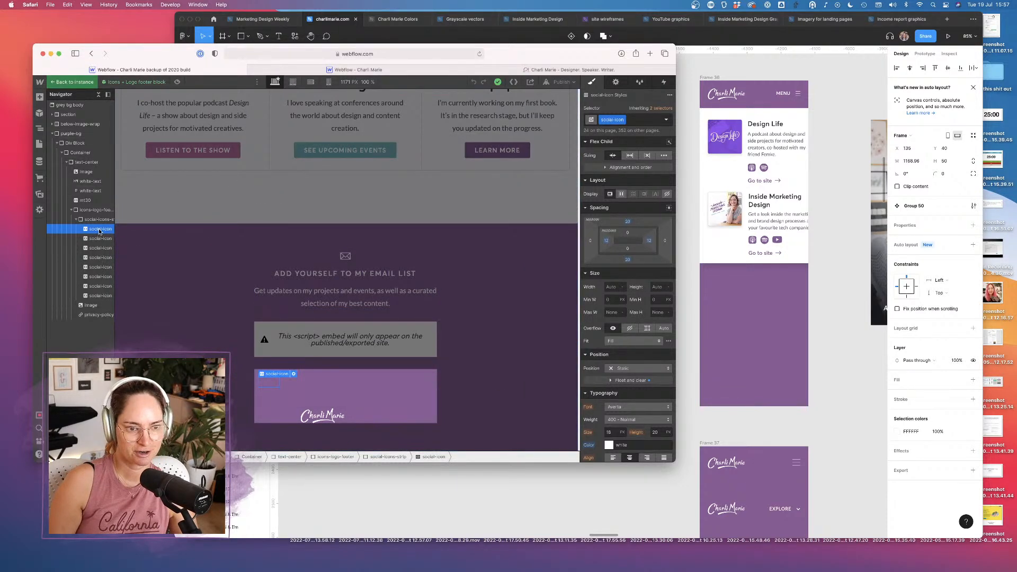
Return to the new site project and preview its Style guide page
left_click(355, 69)
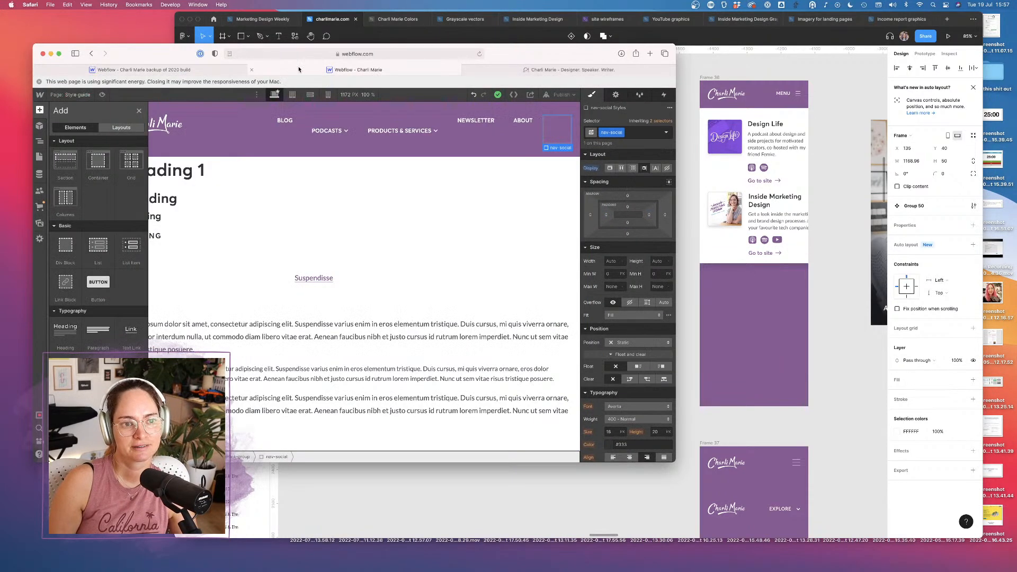
left_click(103, 96)
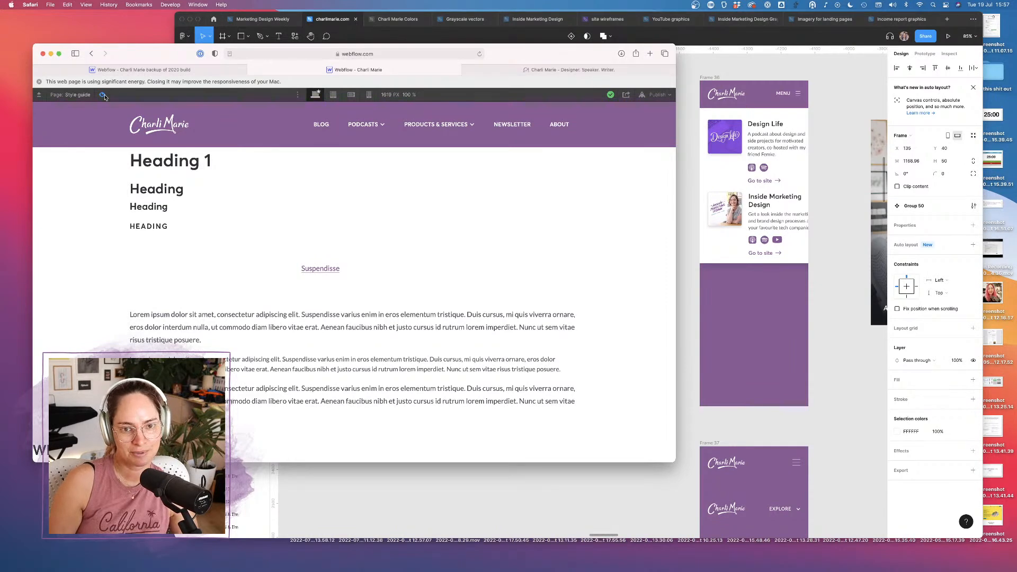
Leave the preview, paste the copied social-icon embed into the nav-social block and check it in preview
left_click(104, 95)
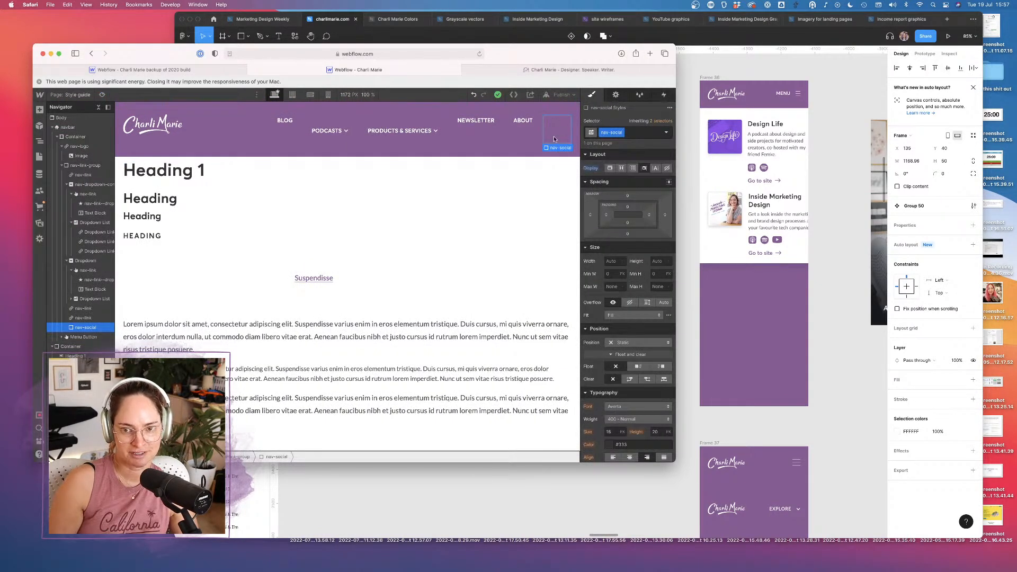
key("super+v")
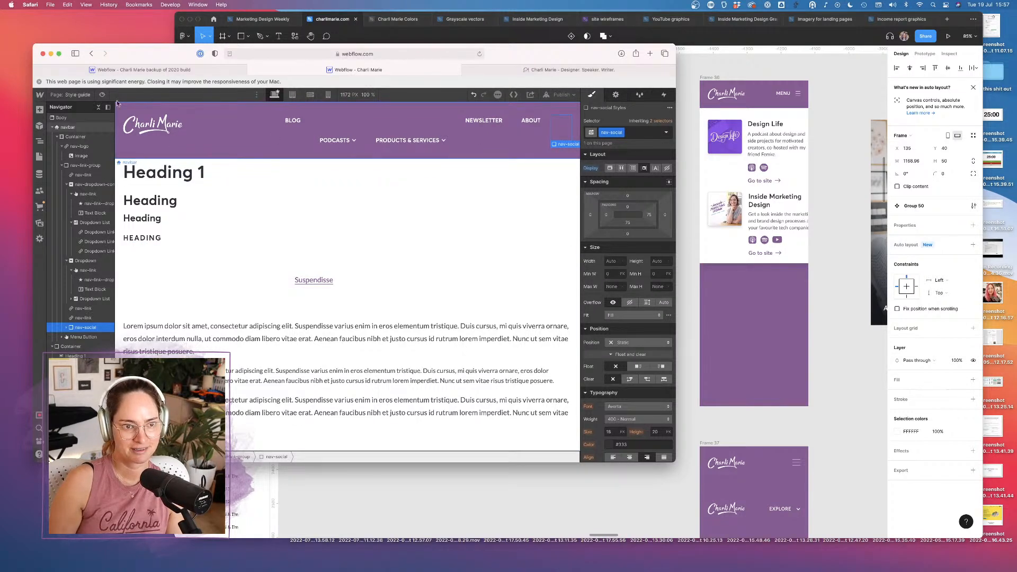
left_click(102, 95)
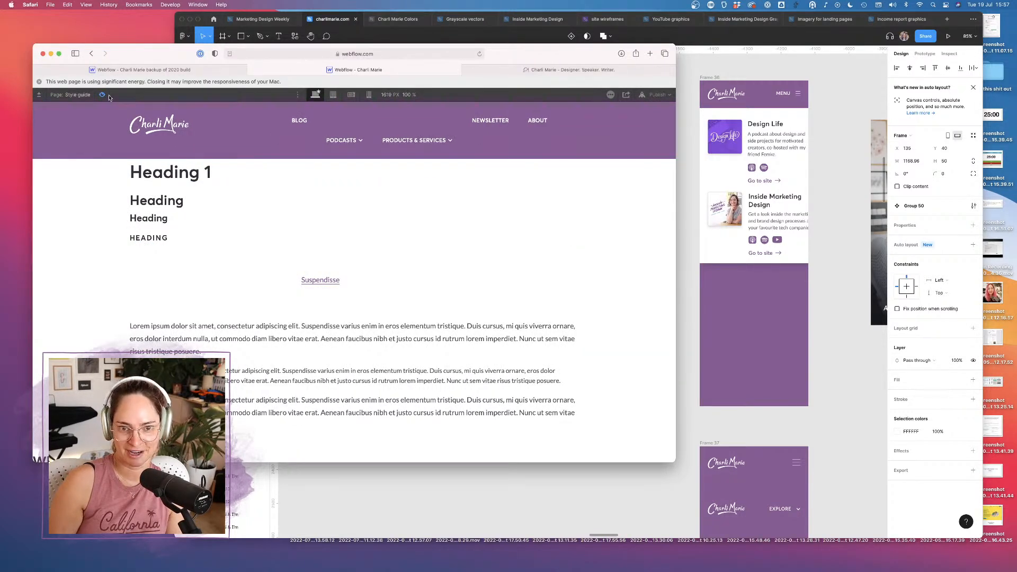
left_click(103, 94)
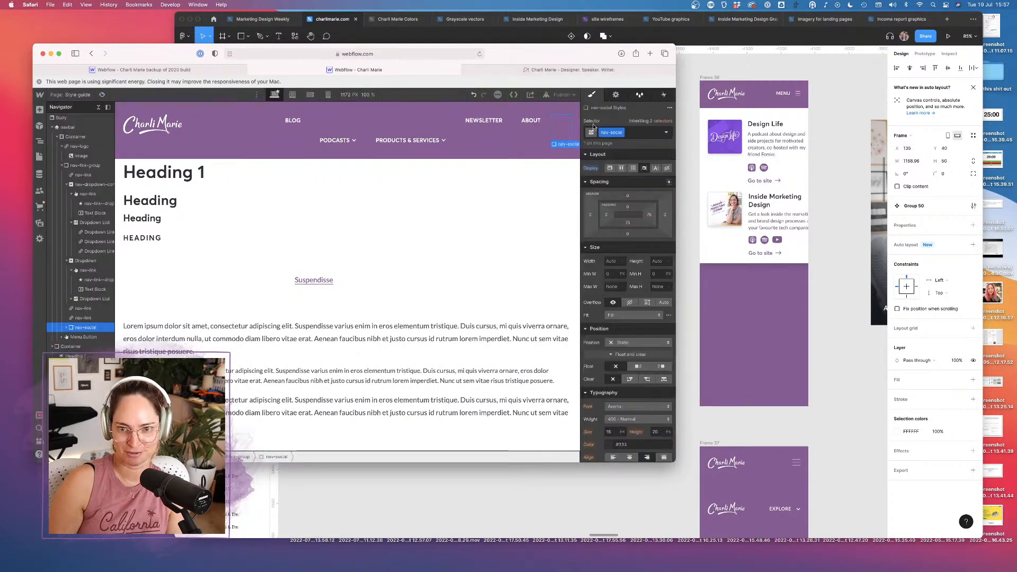
left_click(565, 130)
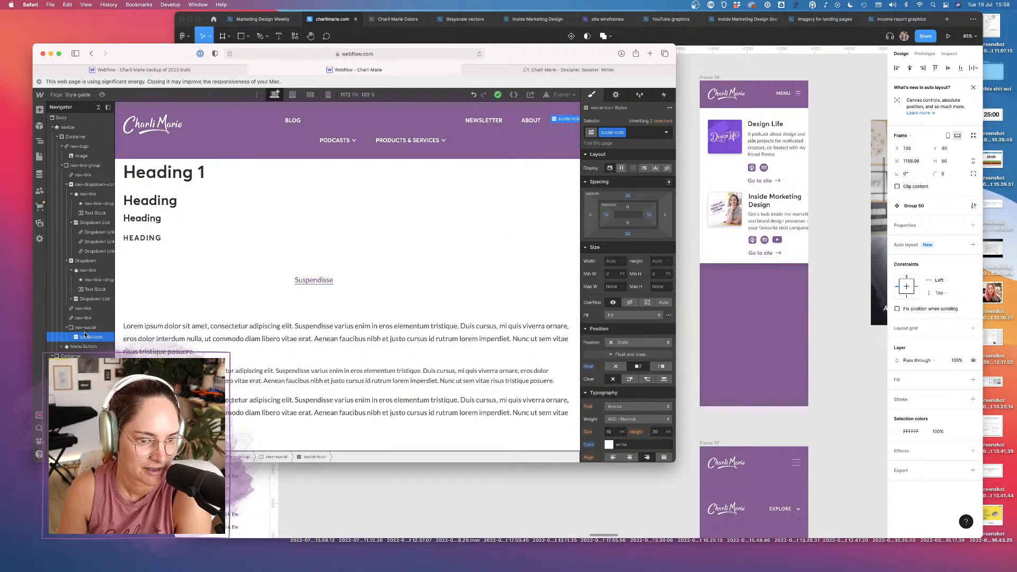
Reset the text color of the All Links tag style using the Suspendisse link on the Style guide page
left_click(39, 157)
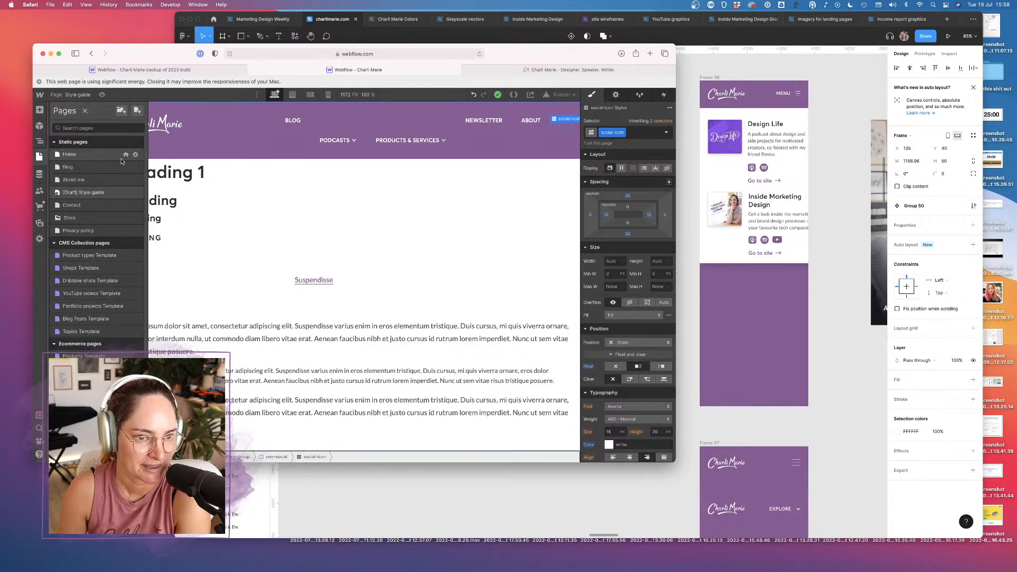
left_click(312, 280)
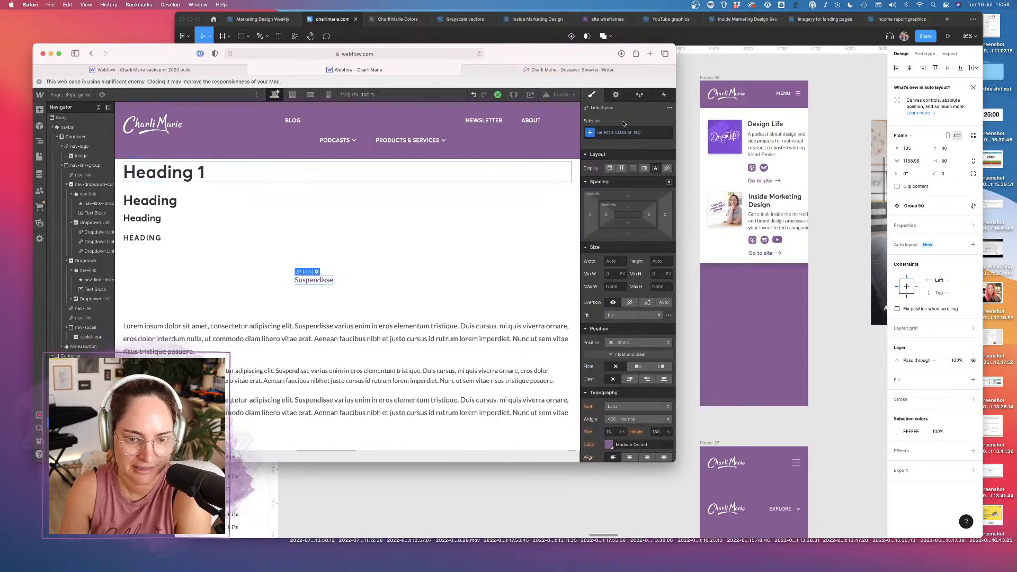
left_click(610, 132)
left_click(618, 200)
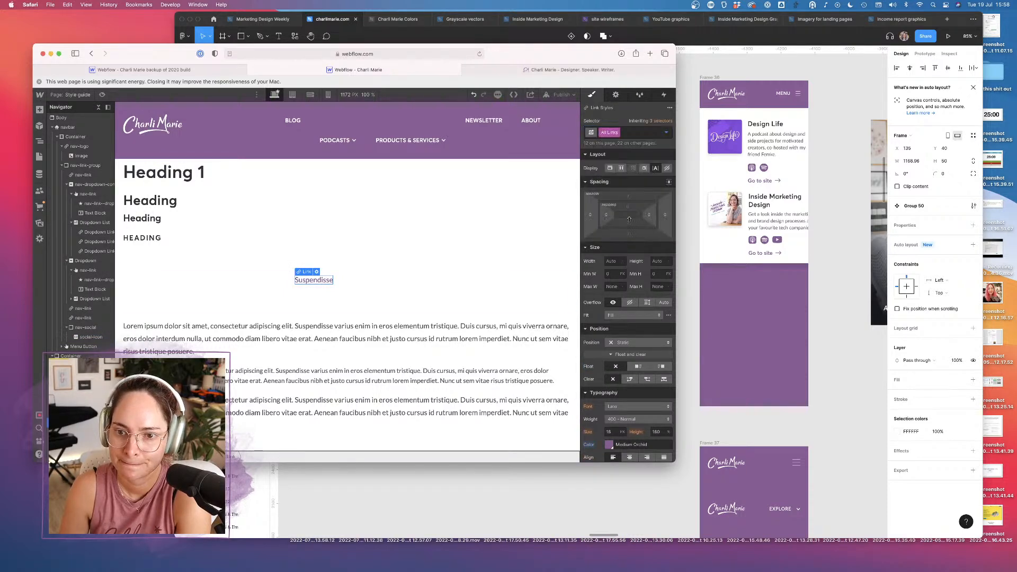
scroll(592, 346, "down", 5)
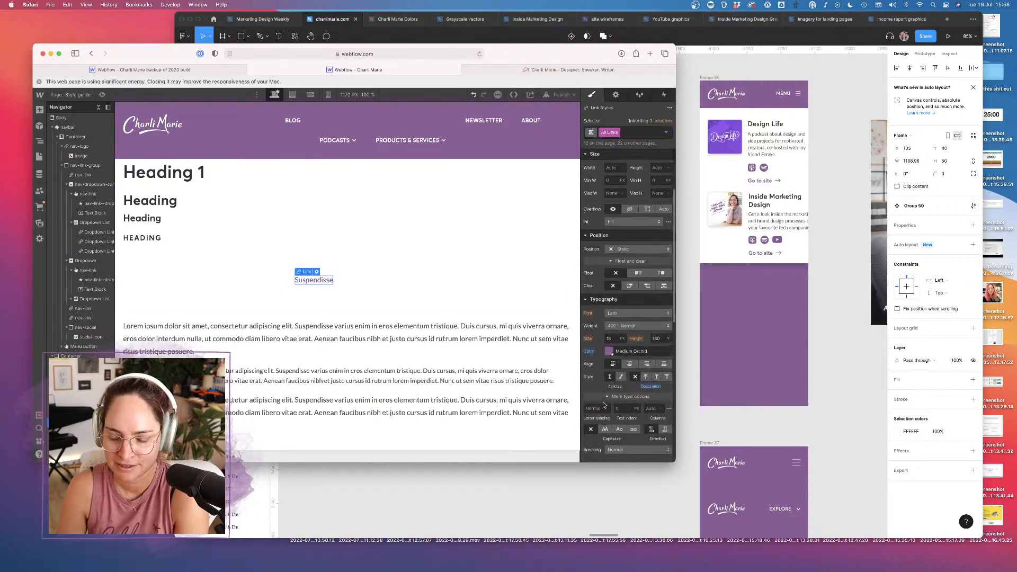
left_click(591, 345, "alt")
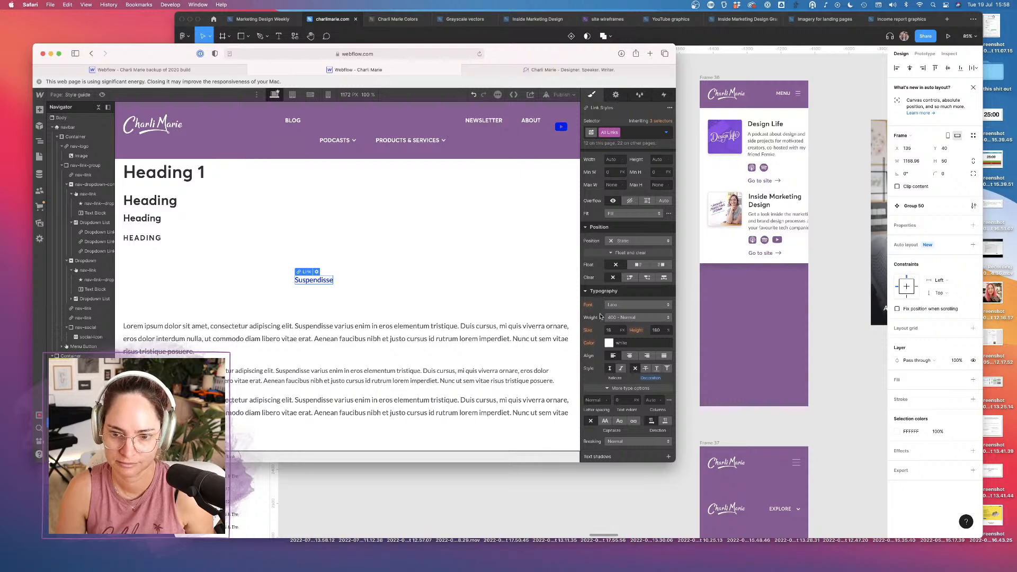
Remove the bottom border and the 200ms Border-Color and Color transitions from the All Links style
scroll(600, 318, "up", 5)
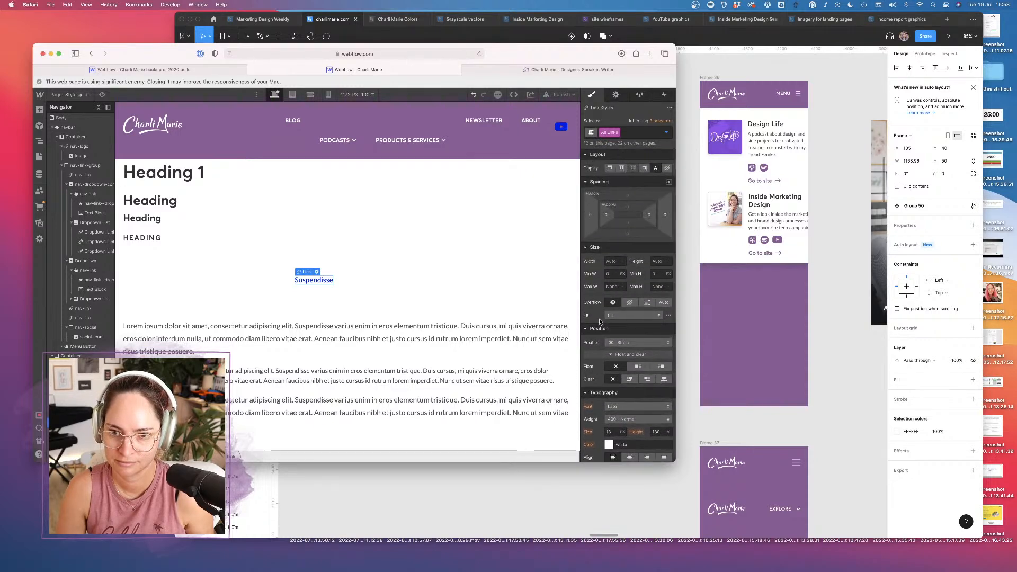
scroll(602, 318, "down", 10)
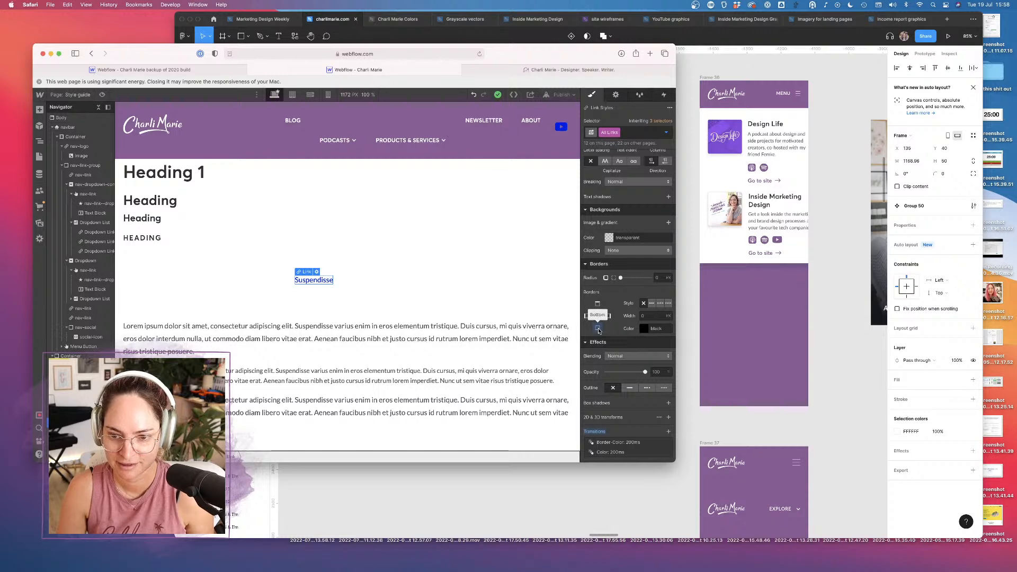
scroll(604, 318, "down", 3)
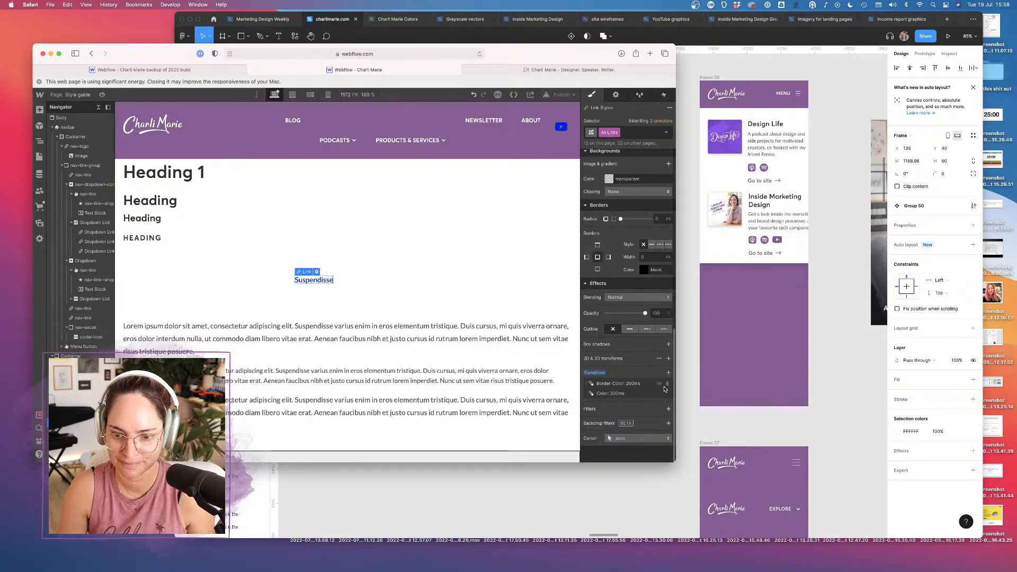
left_click(667, 384)
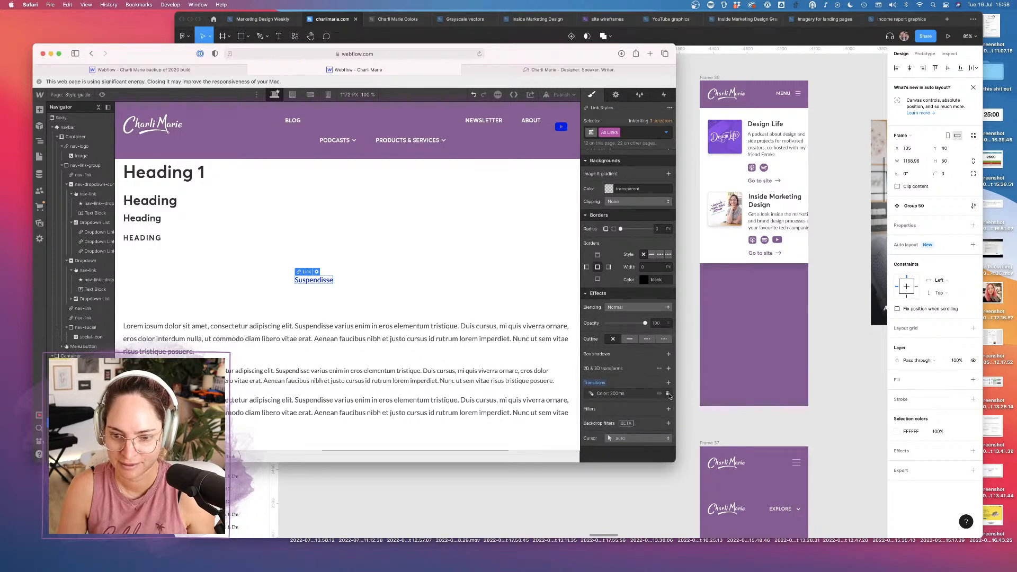
left_click(668, 394)
scroll(597, 367, "up", 10)
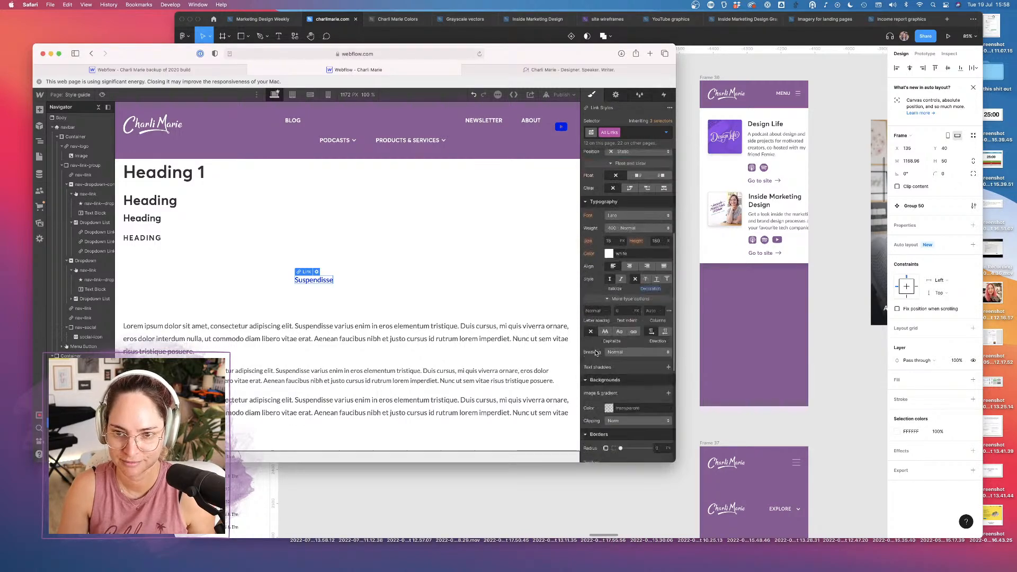
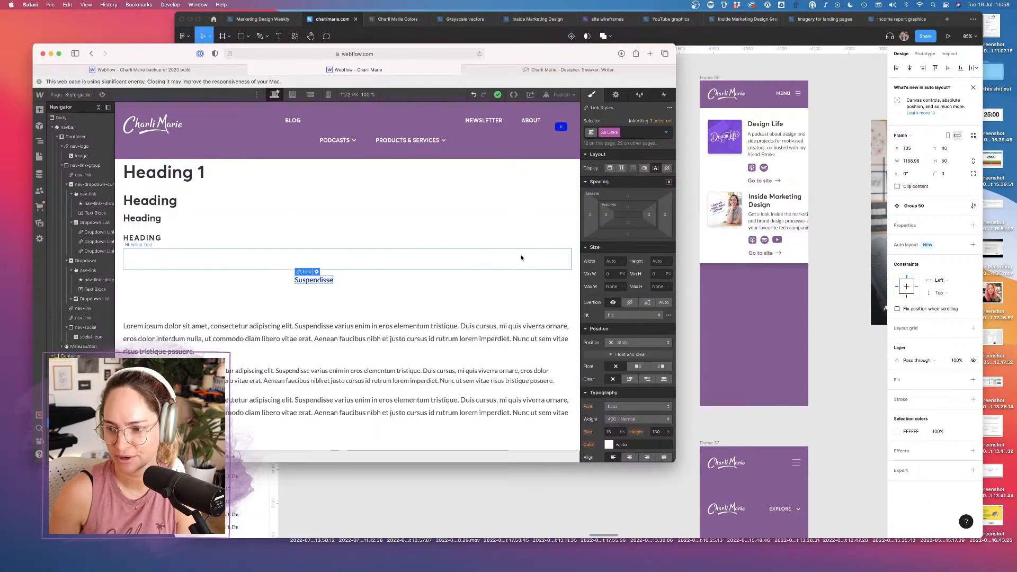
Compare the typography and inherited color settings of the social-icon, its nav-social parent and the All Links style
left_click(565, 130)
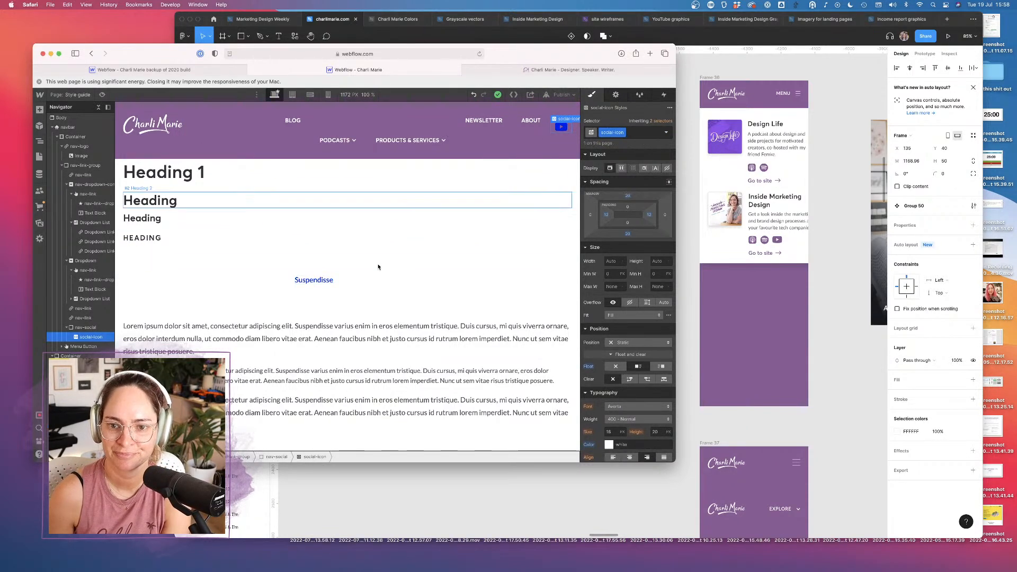
left_click(327, 285)
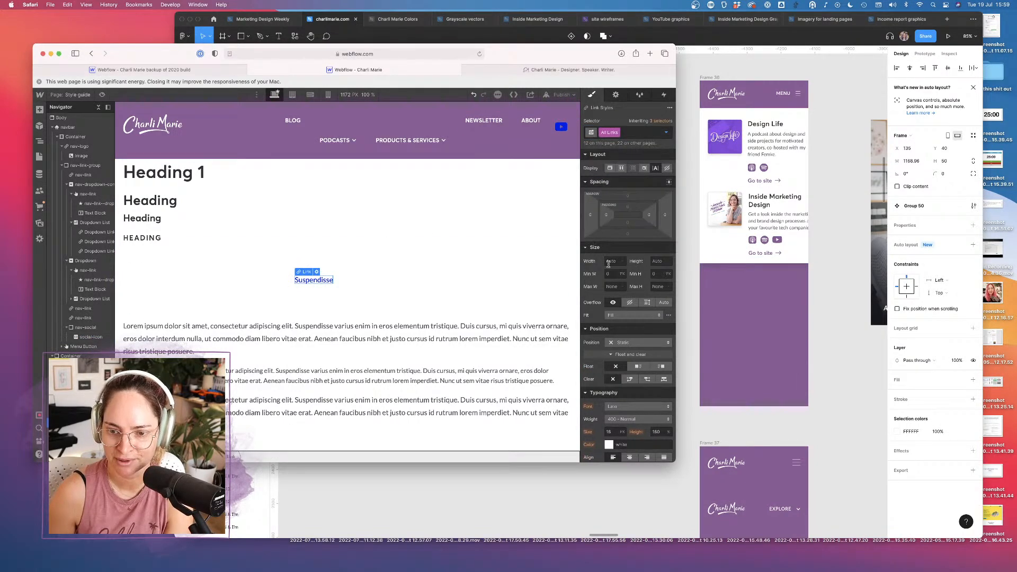
scroll(608, 264, "down", 5)
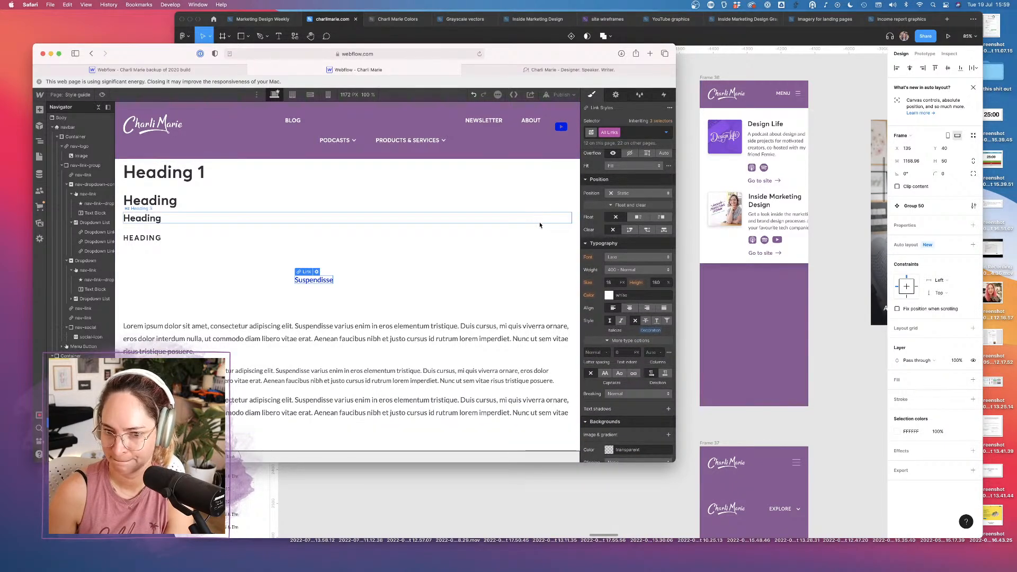
scroll(666, 308, "down", 1)
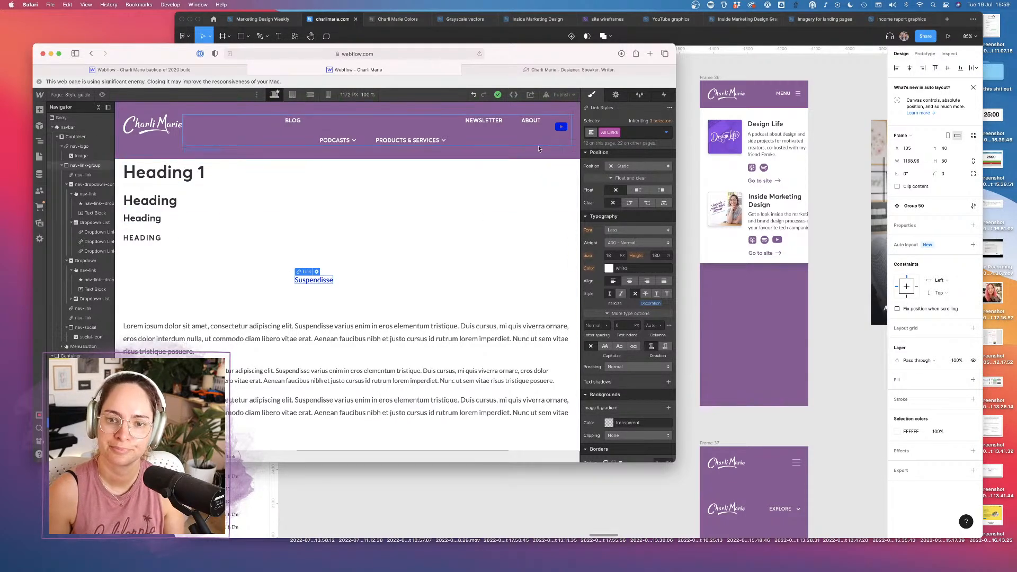
left_click(566, 126)
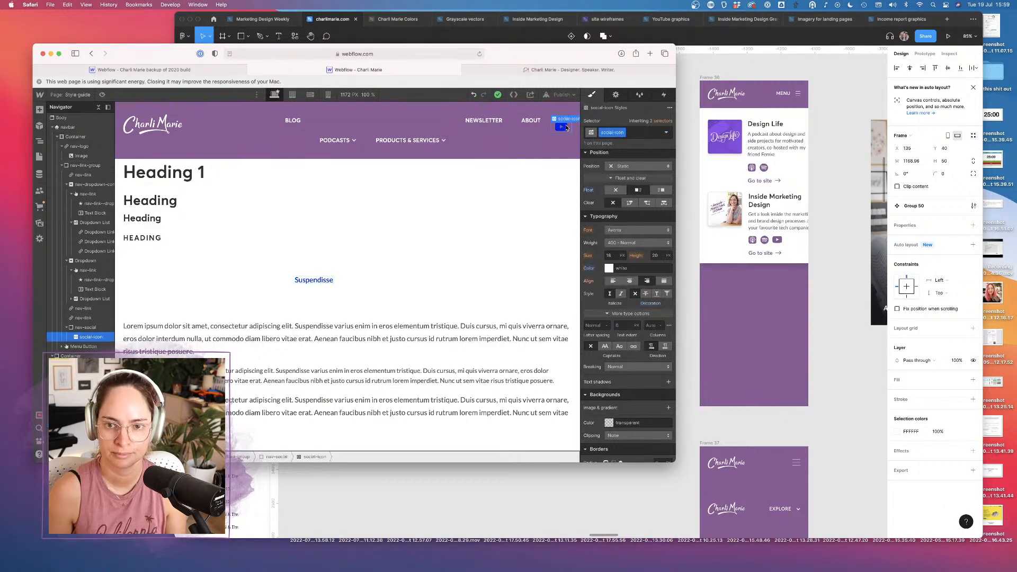
left_click(85, 328)
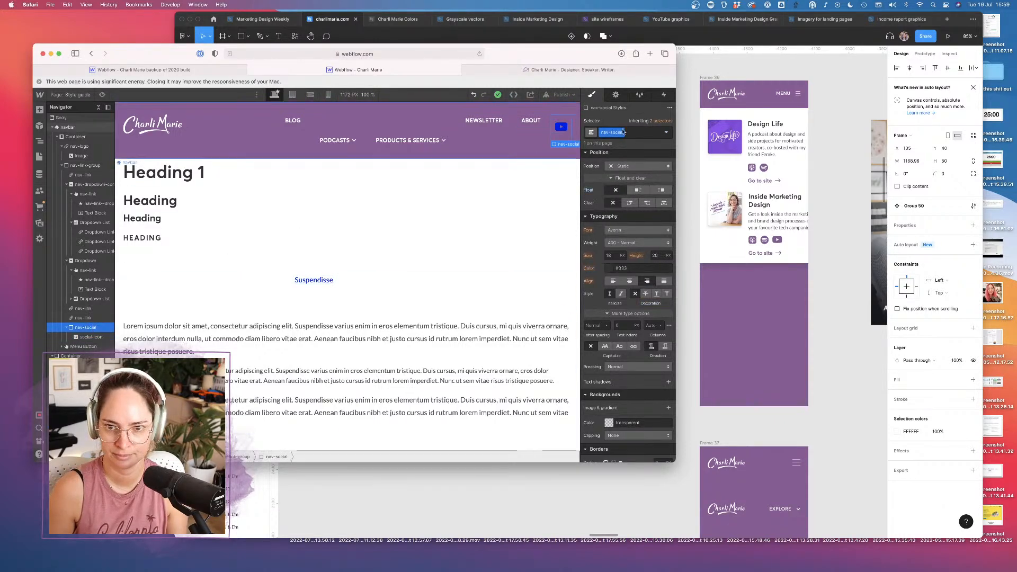
left_click(91, 337)
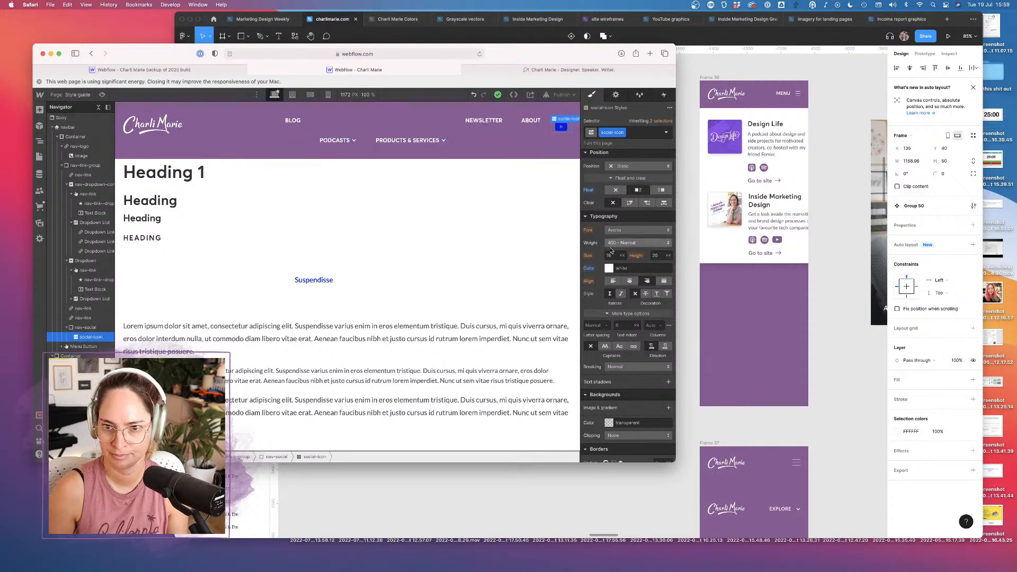
left_click(590, 269)
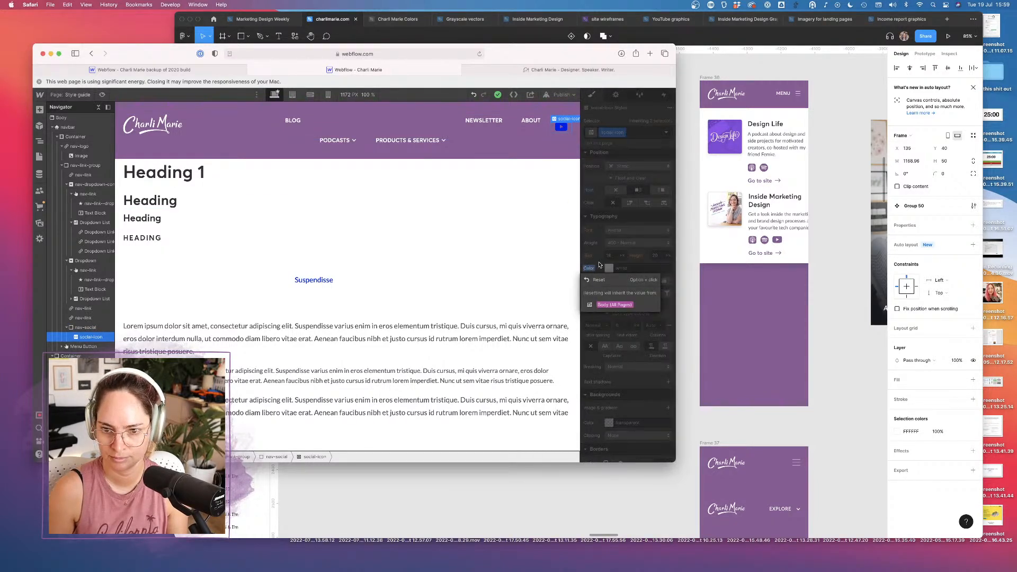
left_click(600, 264)
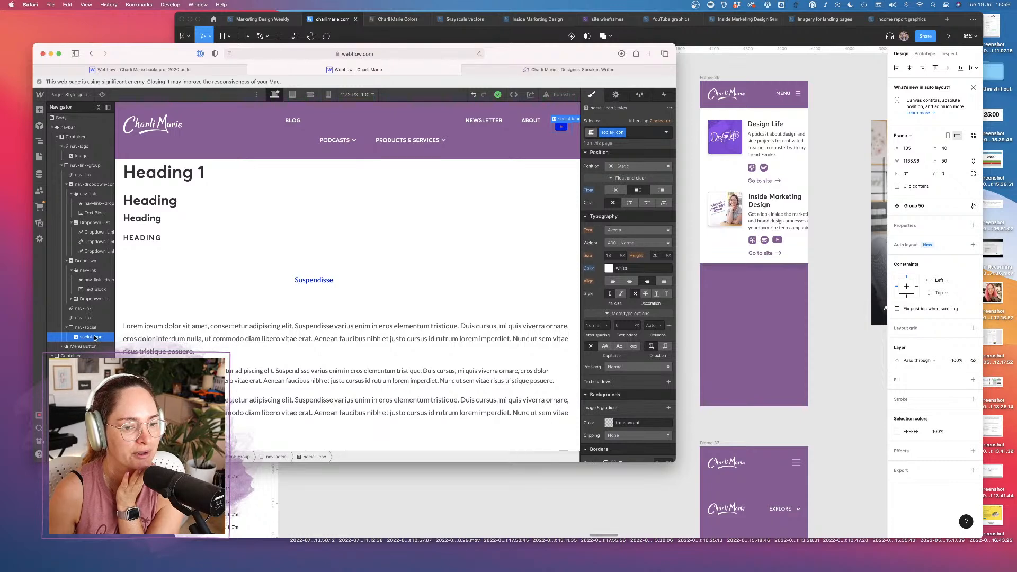
Add a Link Block to nav-social and nest the social-icon embed inside it
left_click(39, 109)
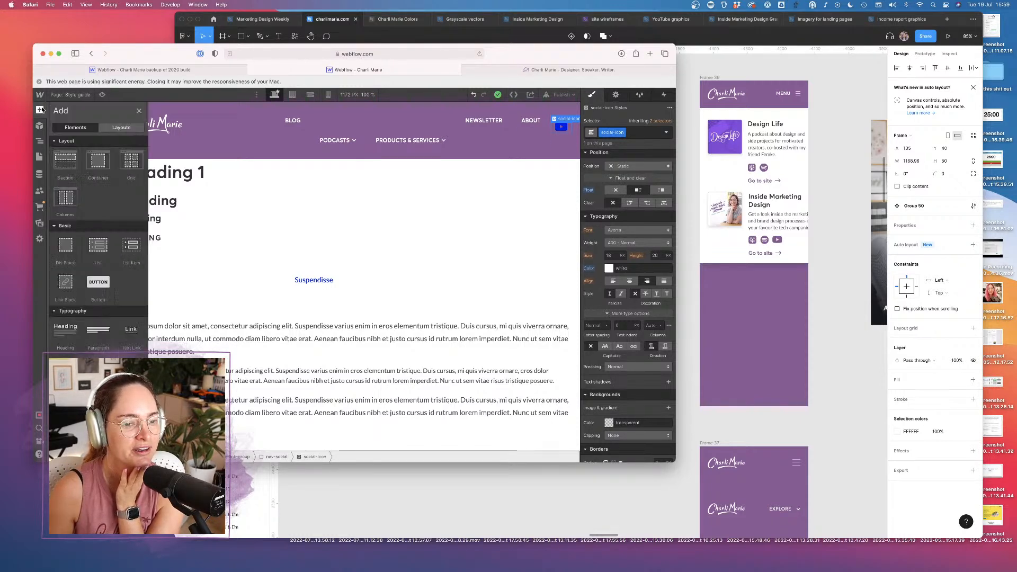
scroll(80, 347, "down", 10)
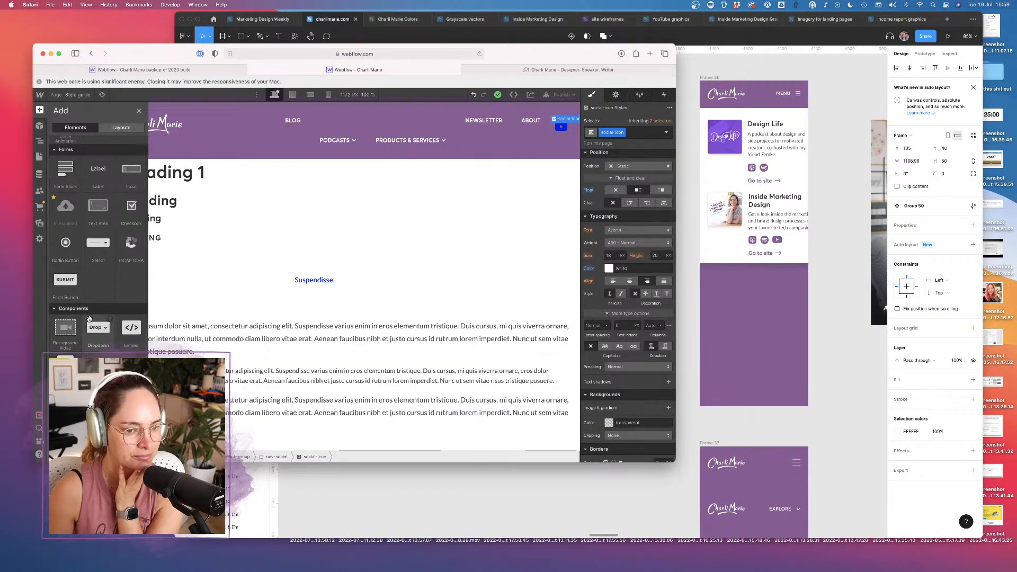
scroll(89, 319, "up", 6)
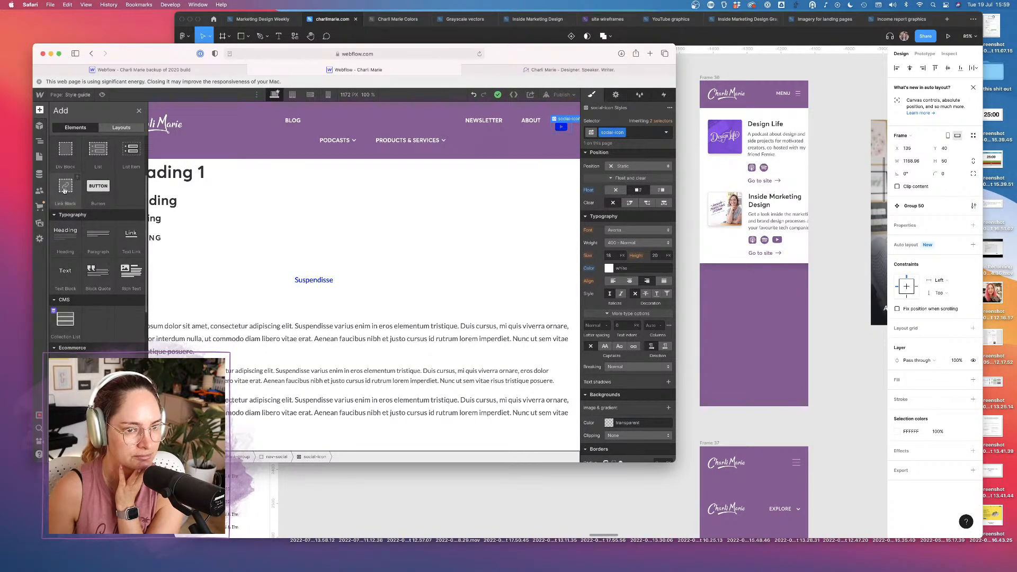
left_click_drag(233, 307, 561, 130)
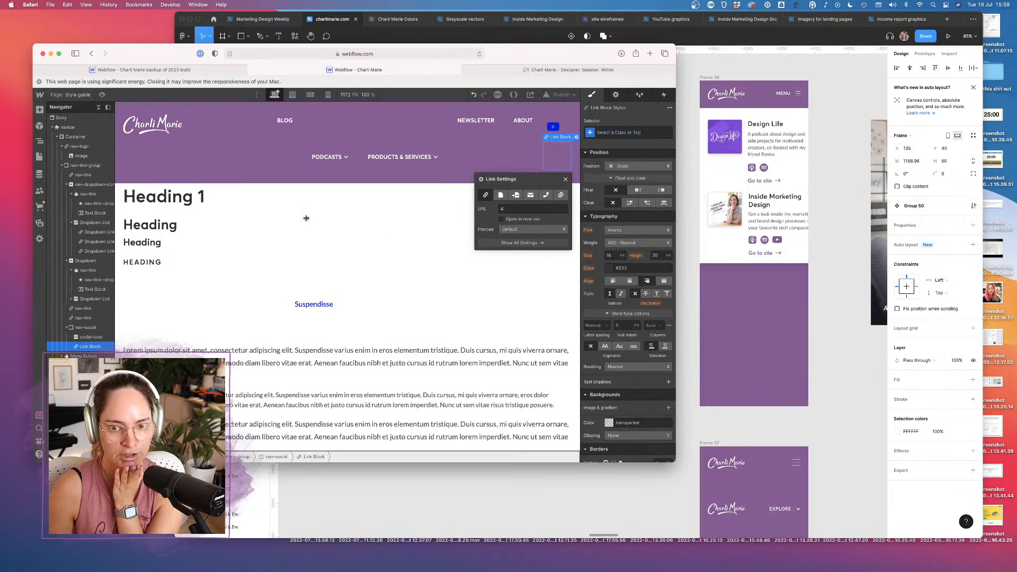
left_click(39, 157)
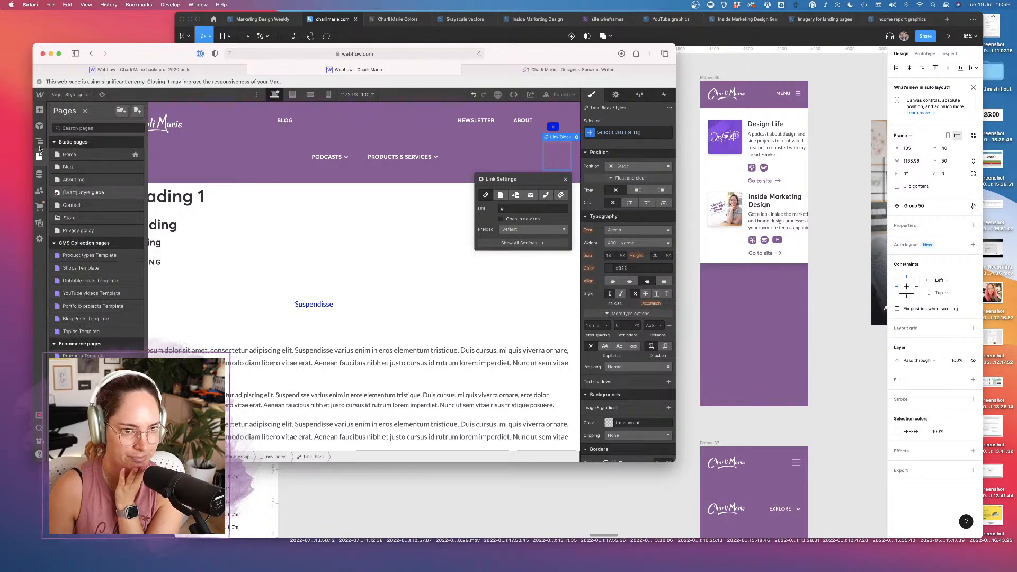
left_click(39, 141)
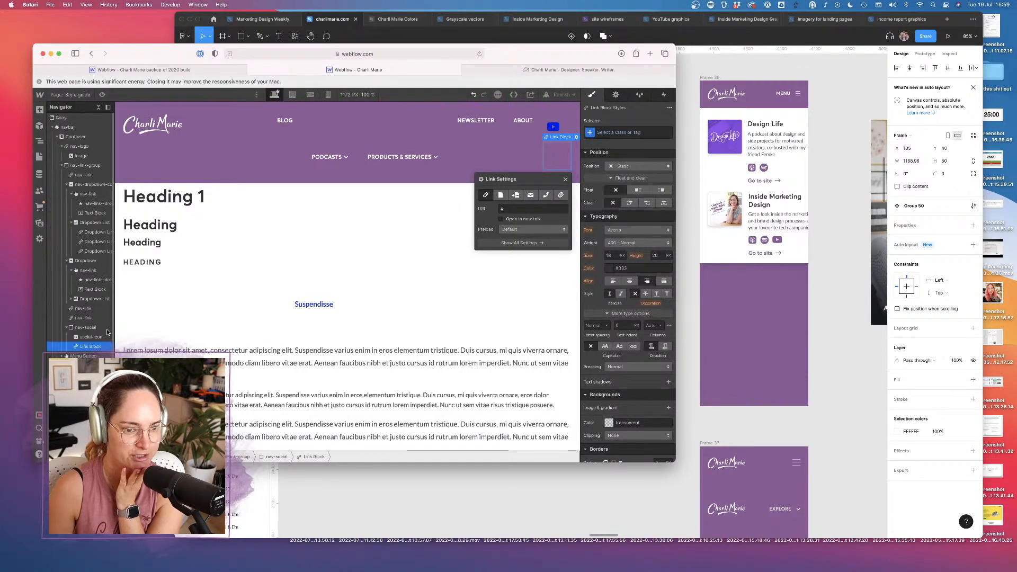
left_click_drag(83, 340, 88, 346)
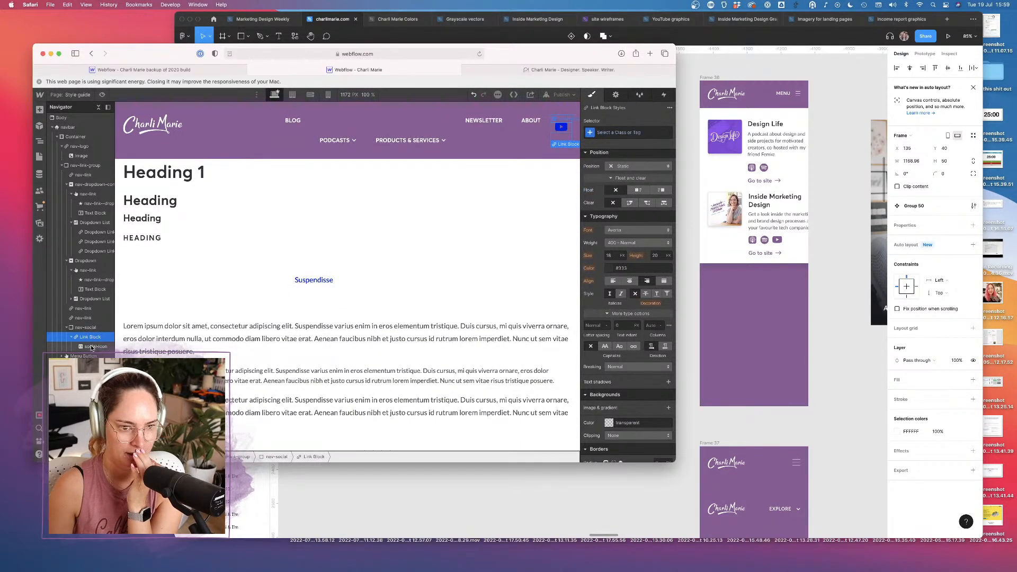
Delete the opening and closing YouTube anchor tags around the SVG in the social-icon's embed code and save it
double_click(564, 131)
left_click(564, 132)
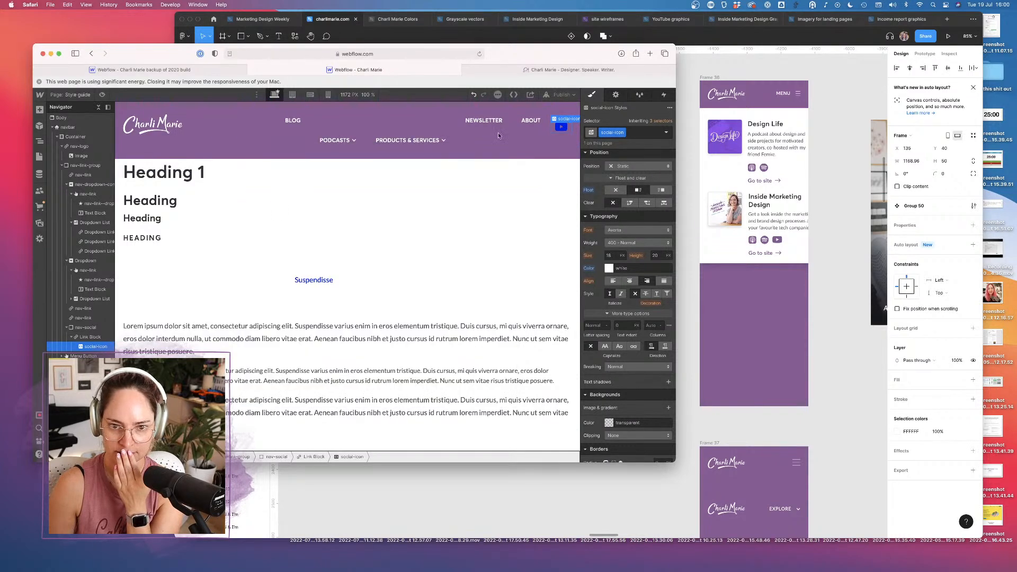
double_click(560, 127)
key("BackSpace")
key("BackSpace")
key("BackSpace")
key("BackSpace")
key("BackSpace")
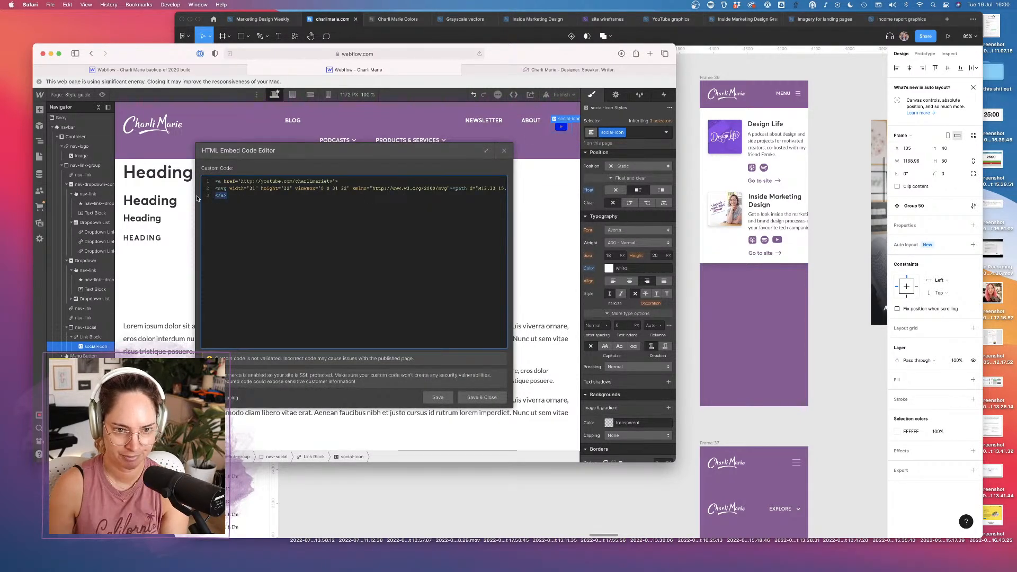
scroll(322, 182, "left", 20)
left_click_drag(352, 181, 206, 182)
key("BackSpace")
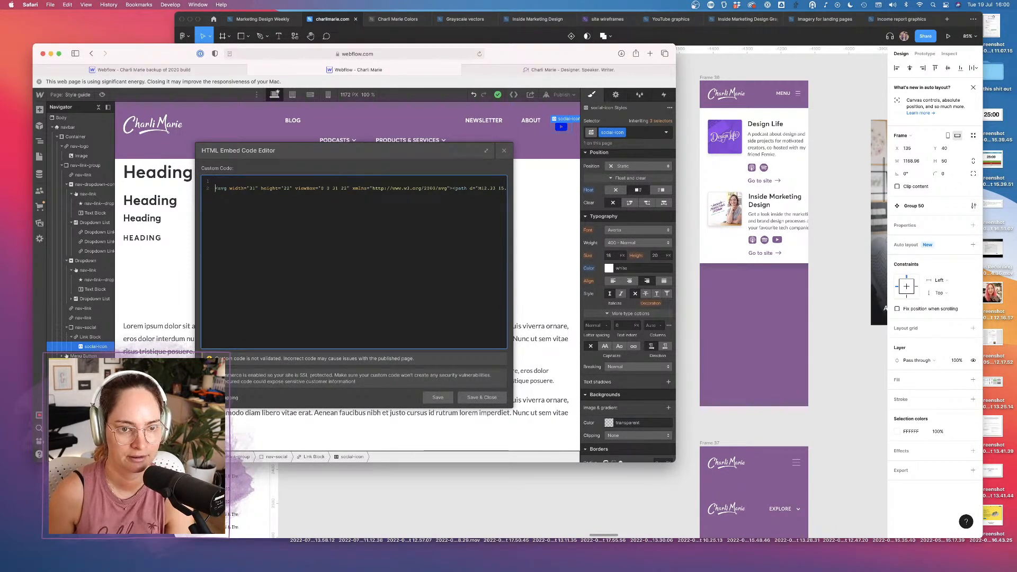
left_click(481, 397)
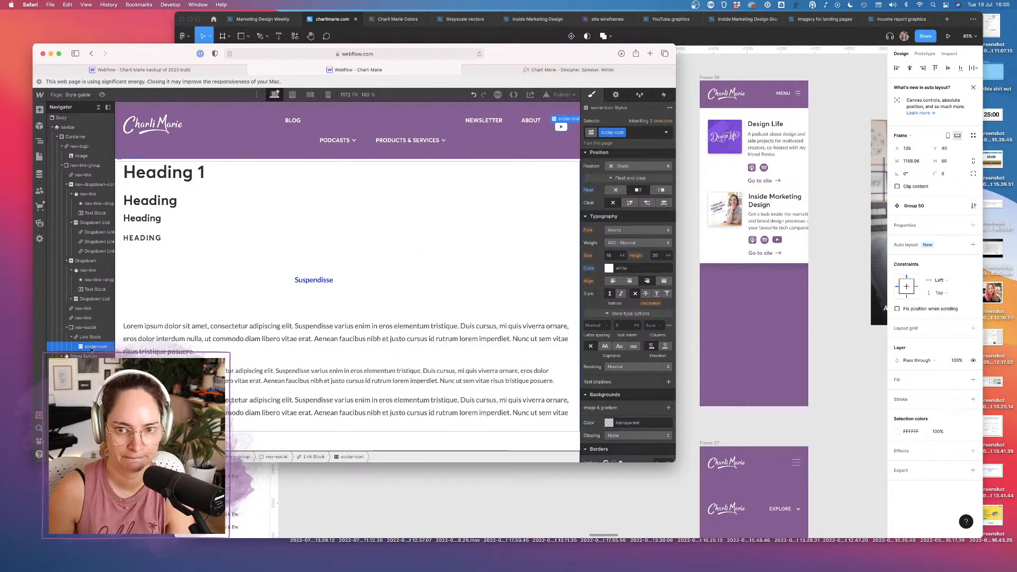
left_click(89, 337)
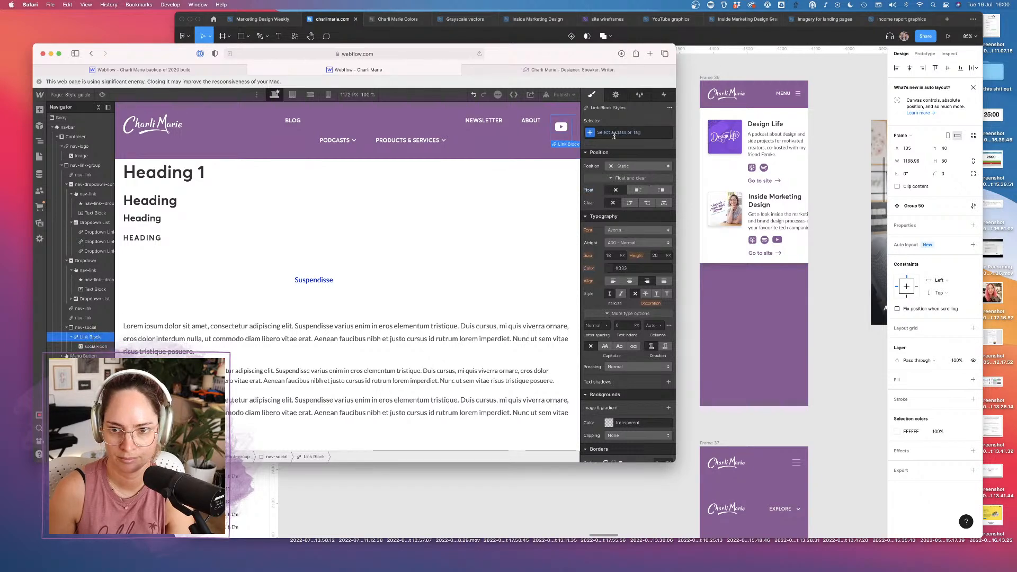
left_click(614, 134)
left_click(621, 115)
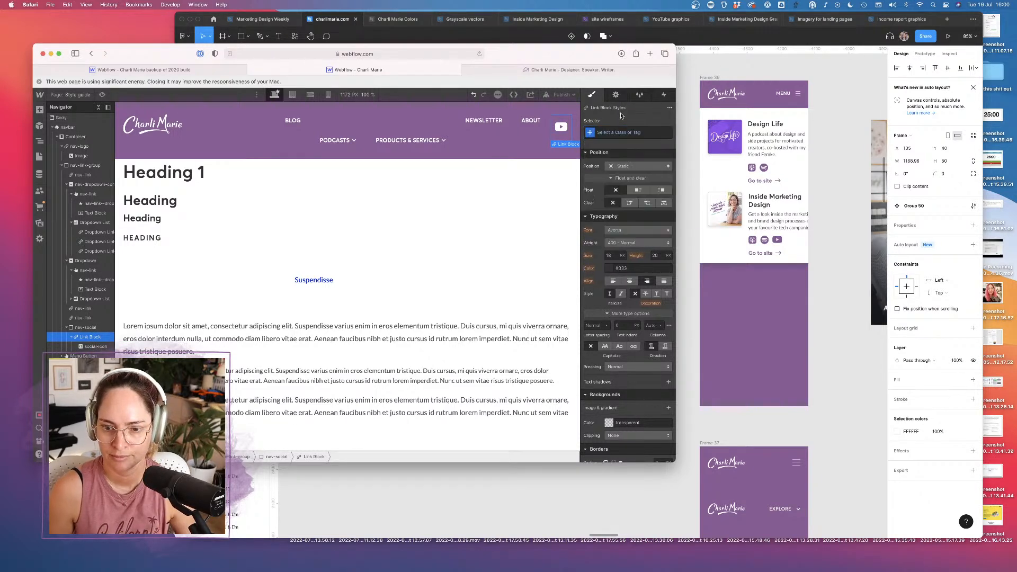
left_click(609, 132)
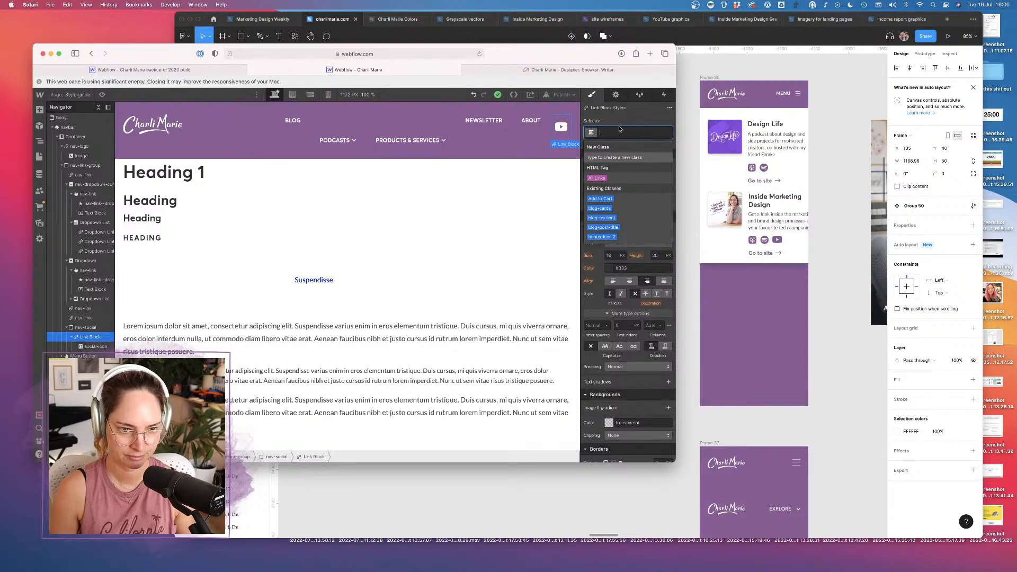
Reset the text color and float settings of the social-icon class
left_click(96, 347)
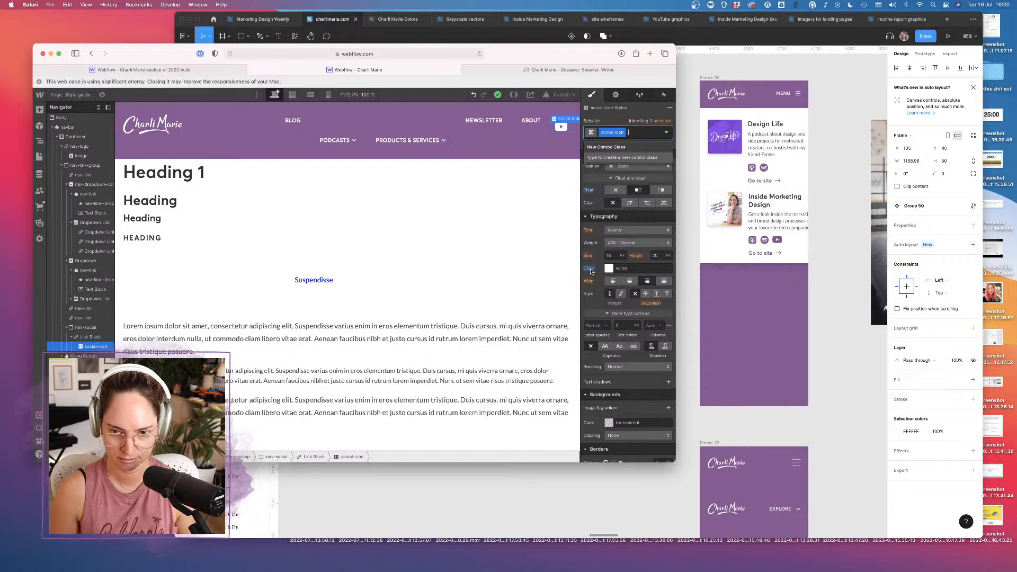
left_click(592, 270, "alt")
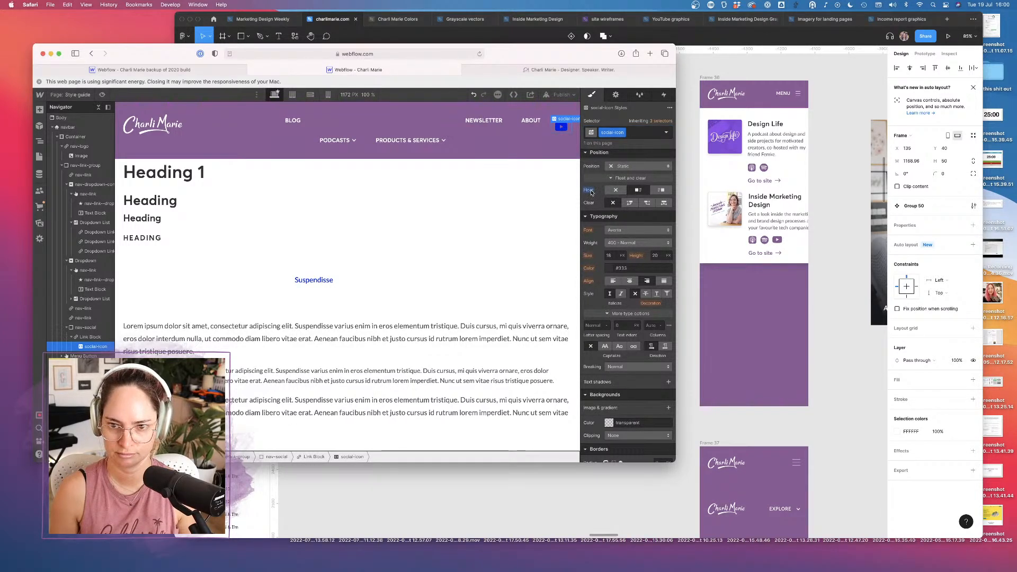
left_click(590, 190, "alt")
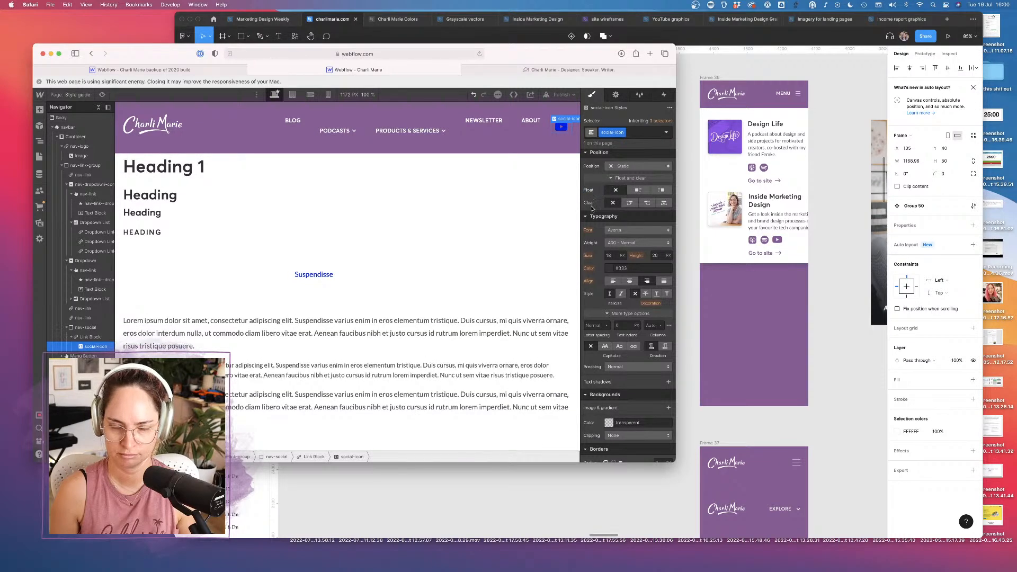
scroll(593, 209, "up", 5)
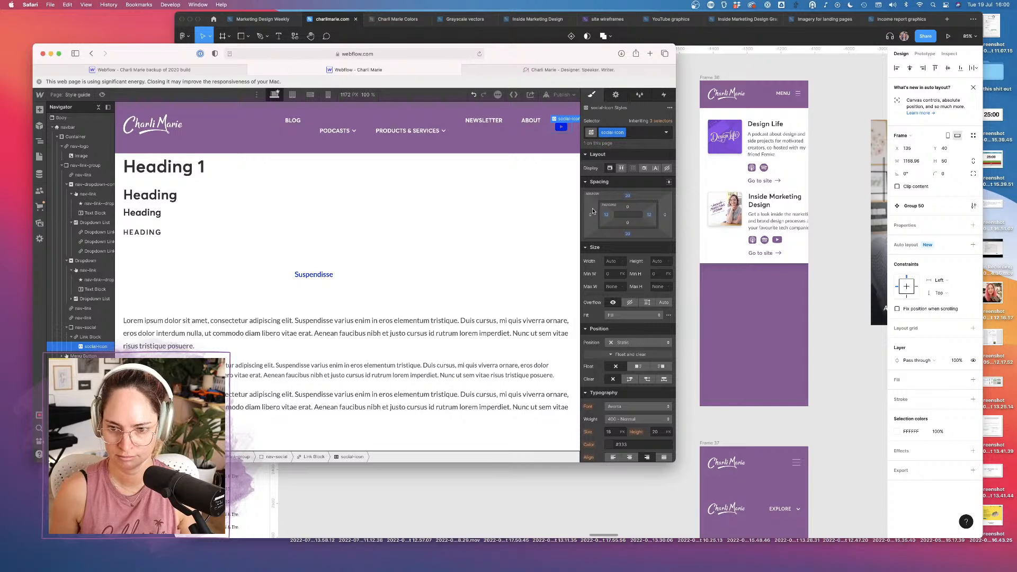
left_click(620, 343)
left_click(603, 331)
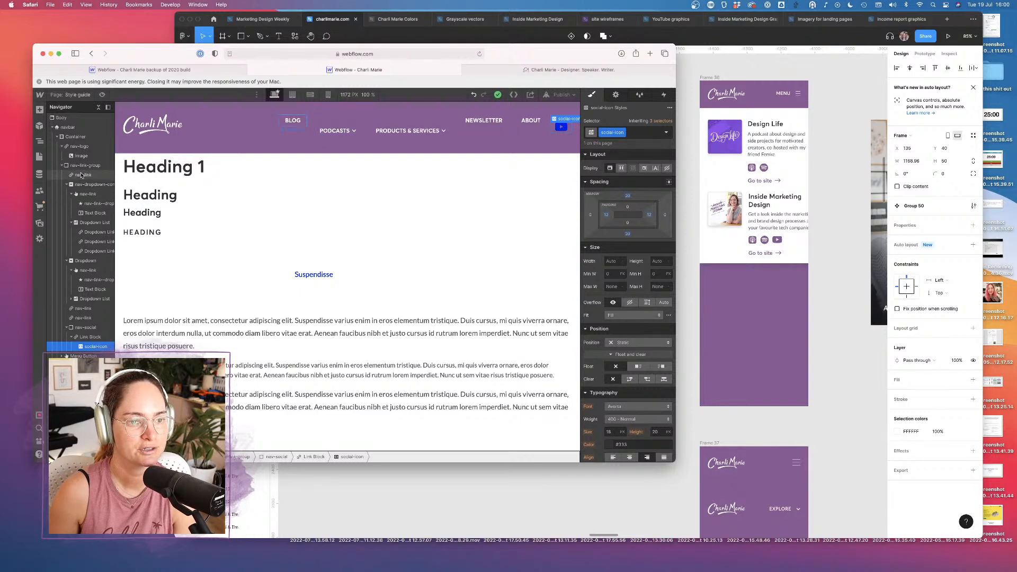
Try a flex display on the nav-link-group
left_click(82, 166)
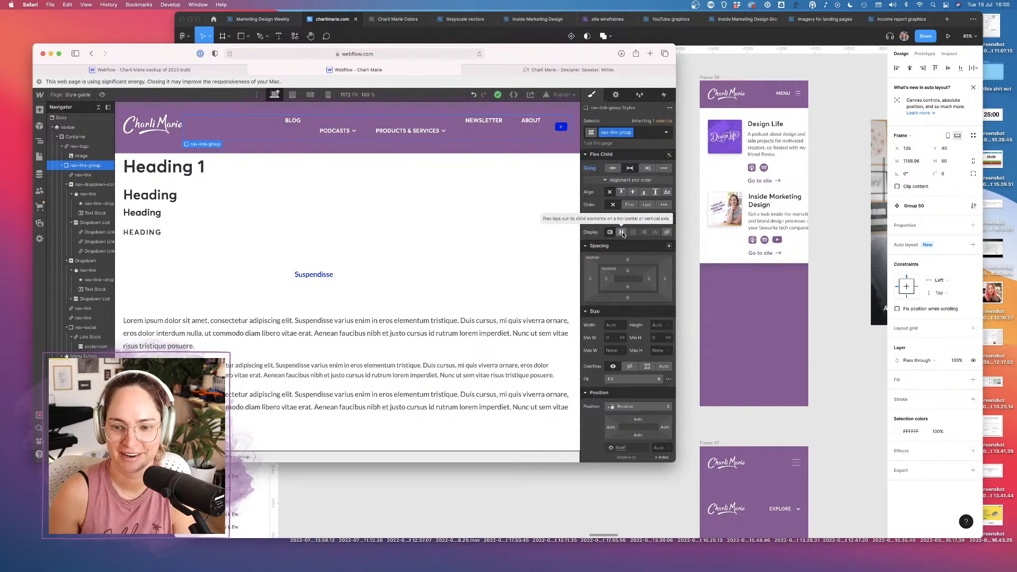
left_click(622, 232)
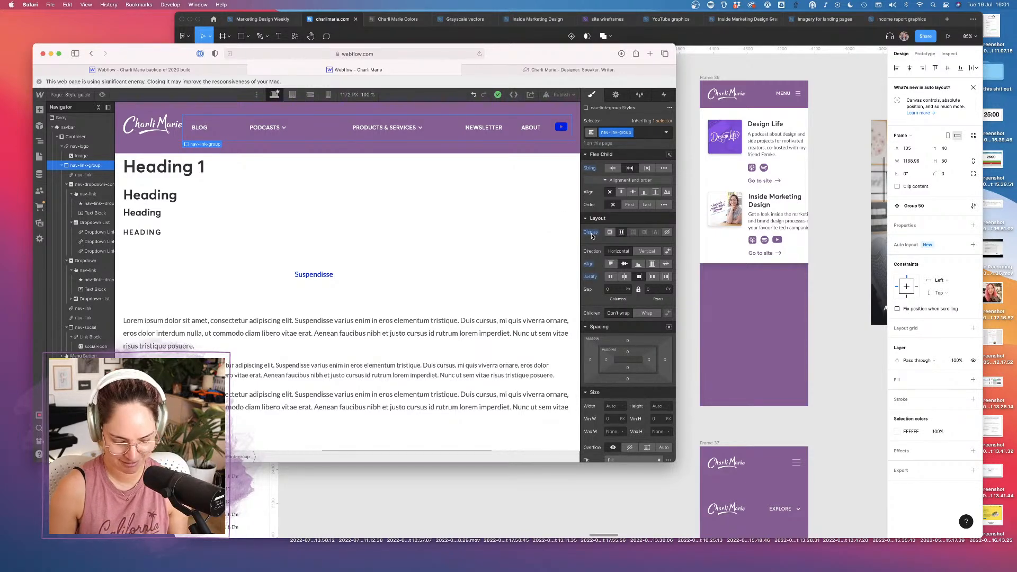
left_click(591, 233, "alt")
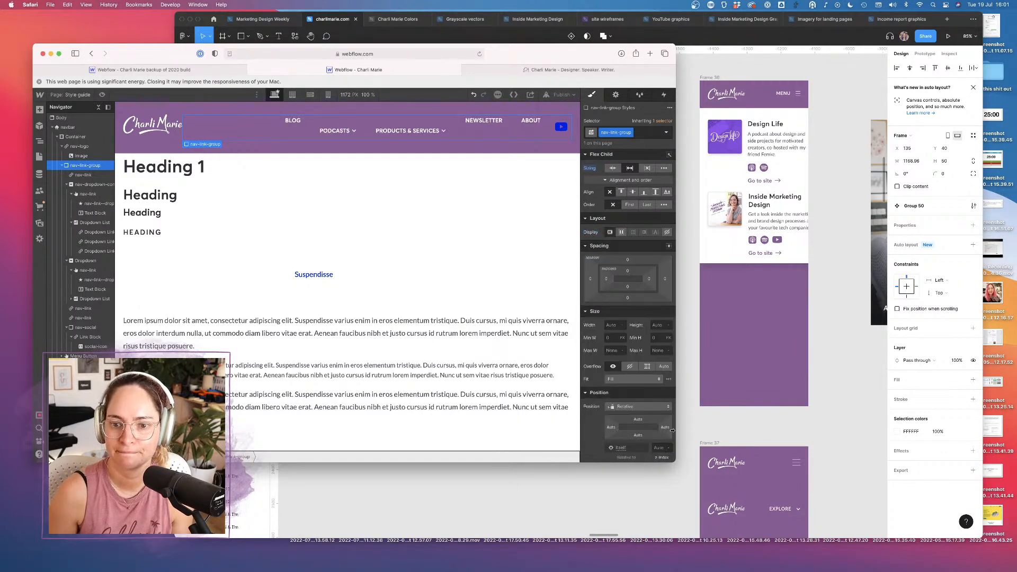
Move the Webflow browser window to the screen's upper-left corner and resize it to leave room beside it
left_click_drag(677, 460, 1014, 551)
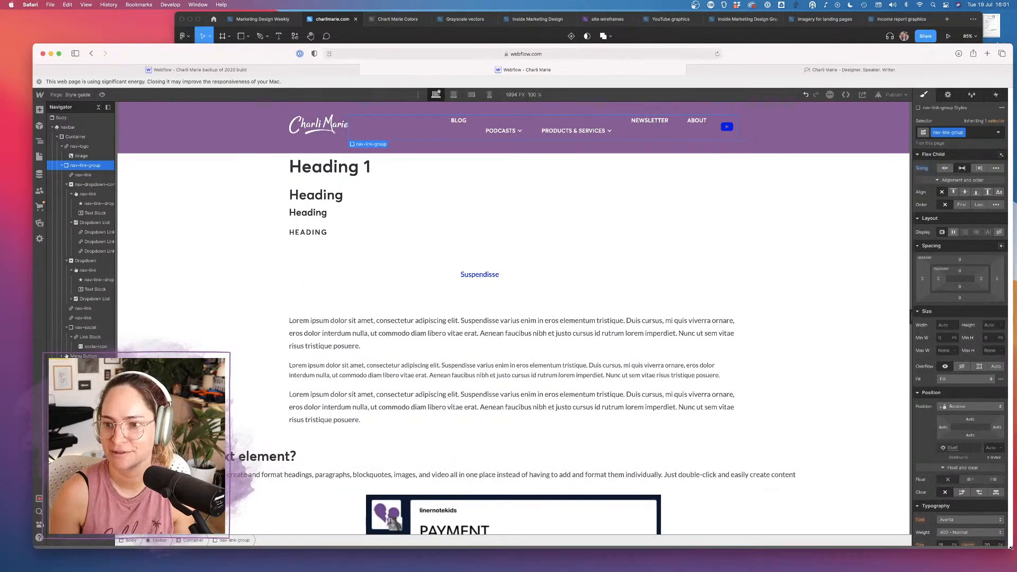
left_click_drag(762, 55, 736, 23)
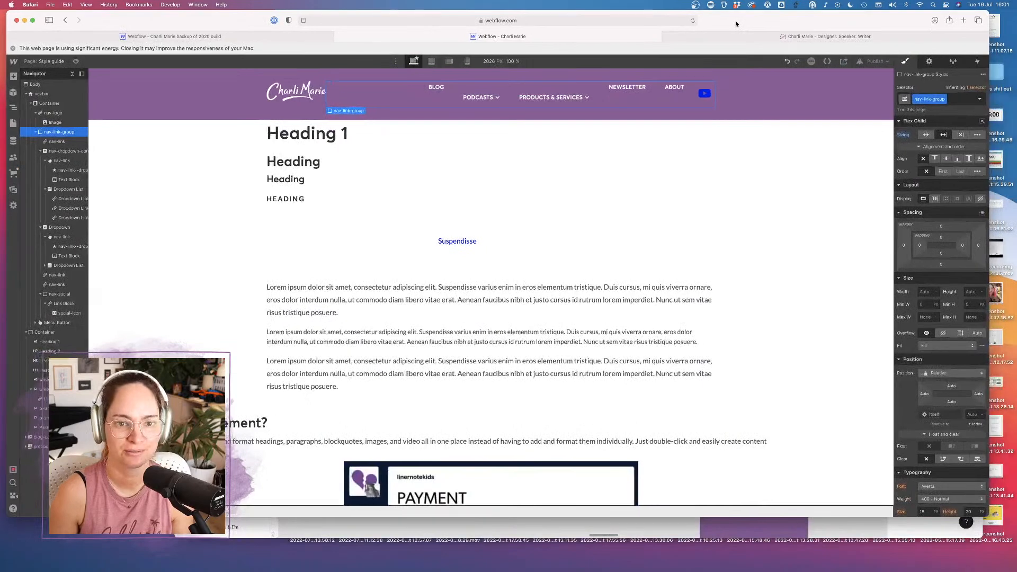
left_click_drag(995, 518, 755, 567)
Narrow the Figma window and place it beside Webflow with the frame showing the open Products dropdown in view
left_click(844, 442)
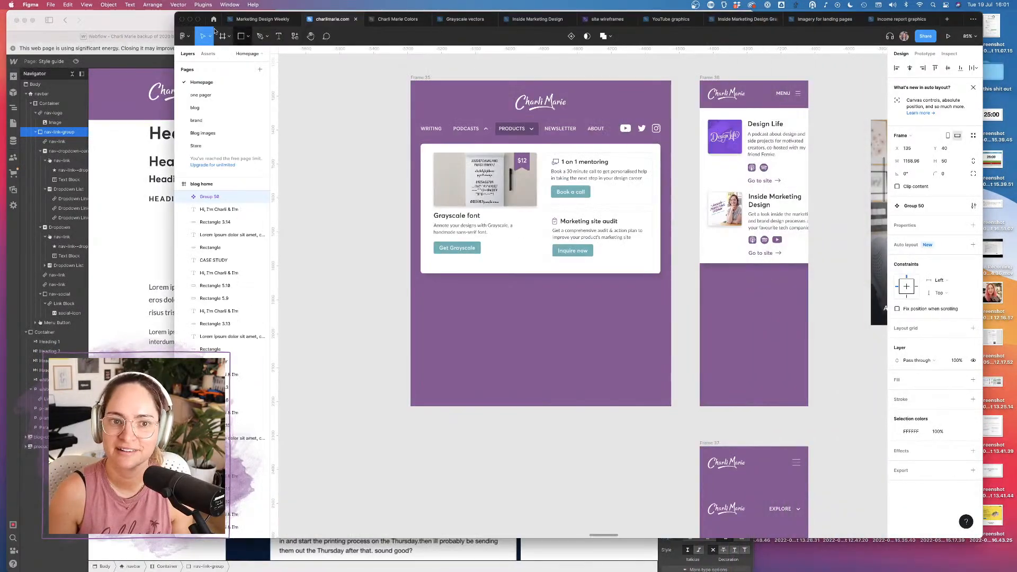
left_click_drag(175, 20, 587, 20)
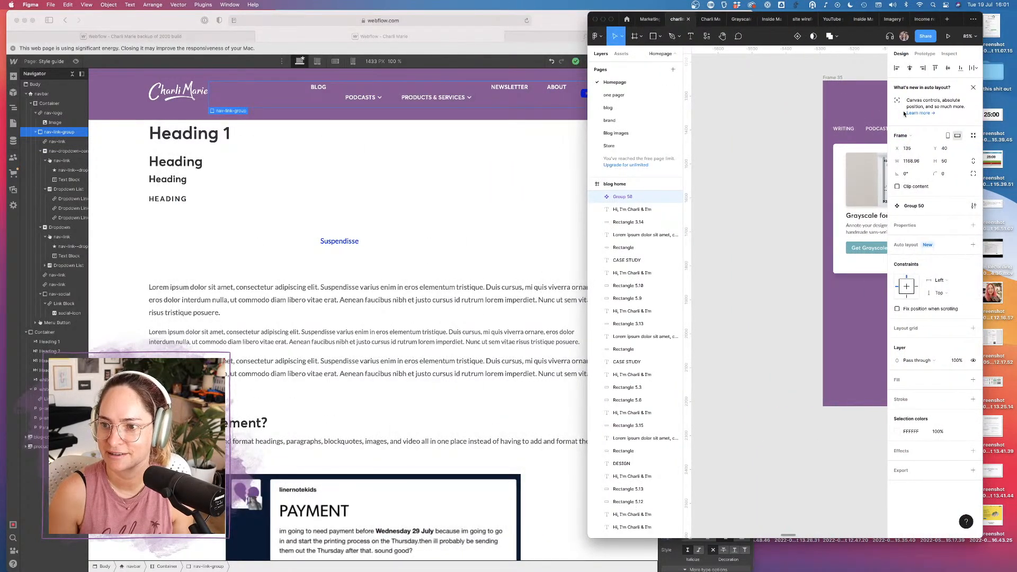
left_click(821, 85)
scroll(785, 159, "down", 20)
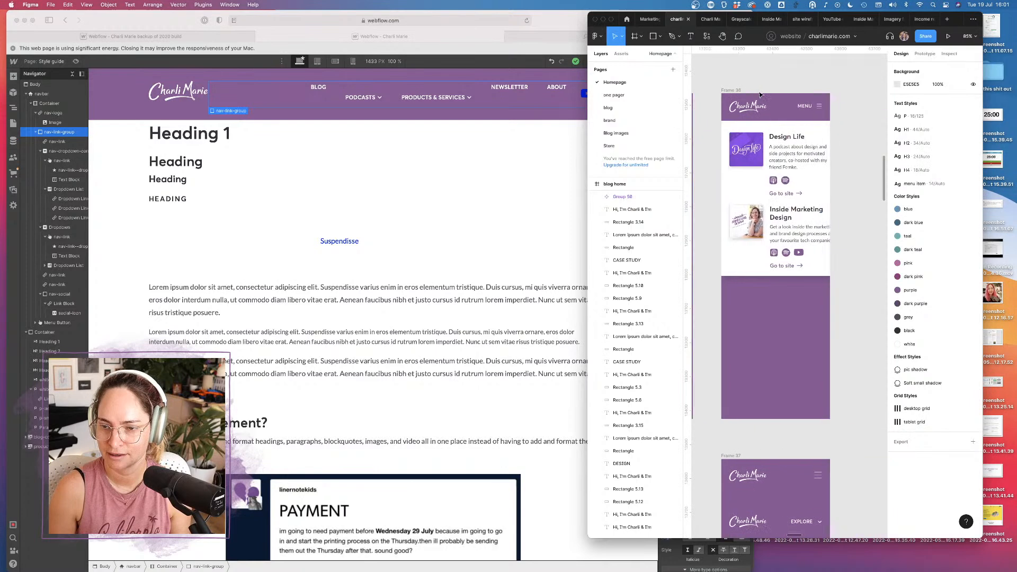
scroll(760, 94, "left", 3)
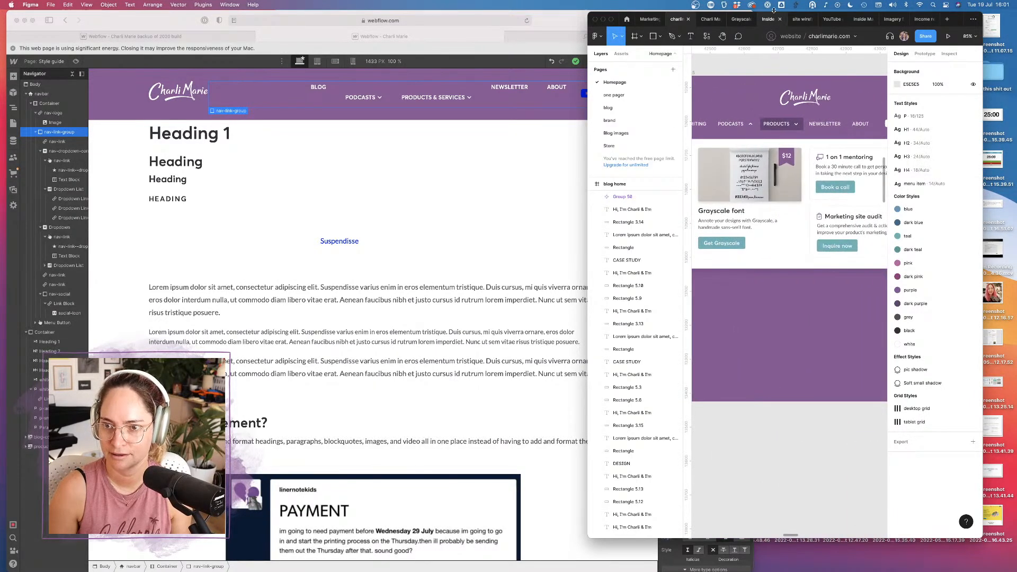
left_click_drag(775, 15, 809, 14)
left_click(565, 22)
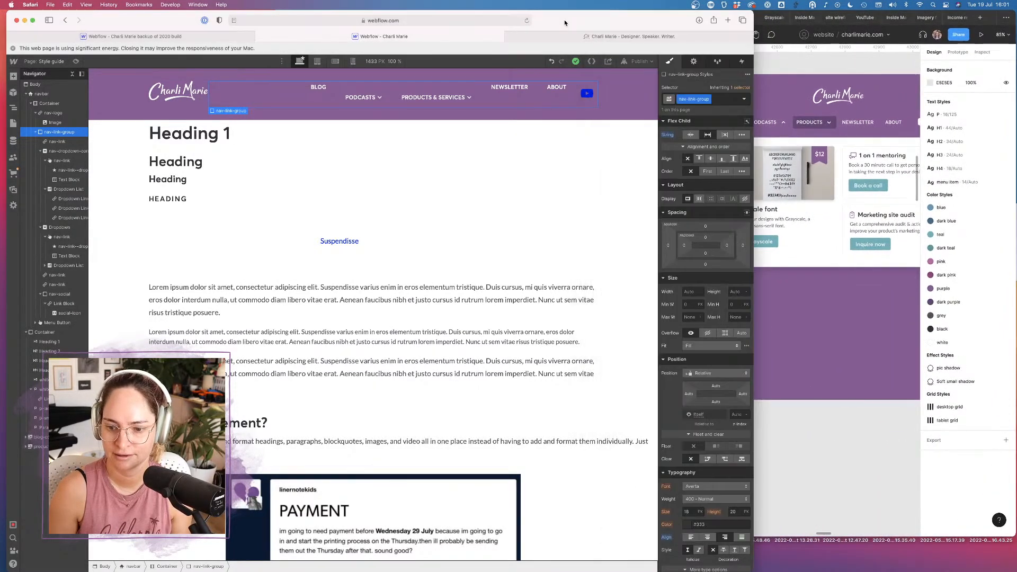
Give the Link Block around the social icon a new class named social-link
left_click(588, 95)
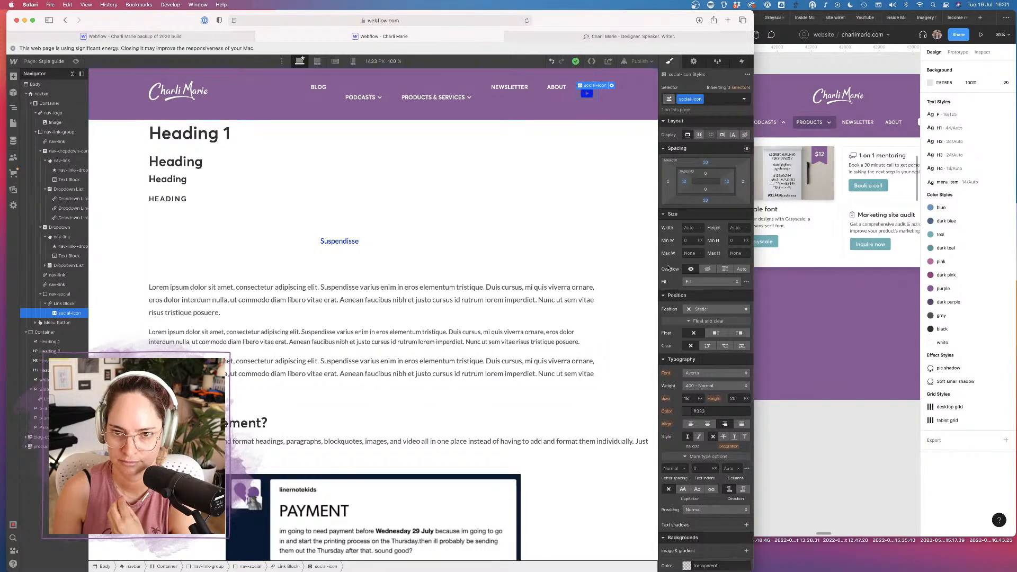
left_click(64, 304)
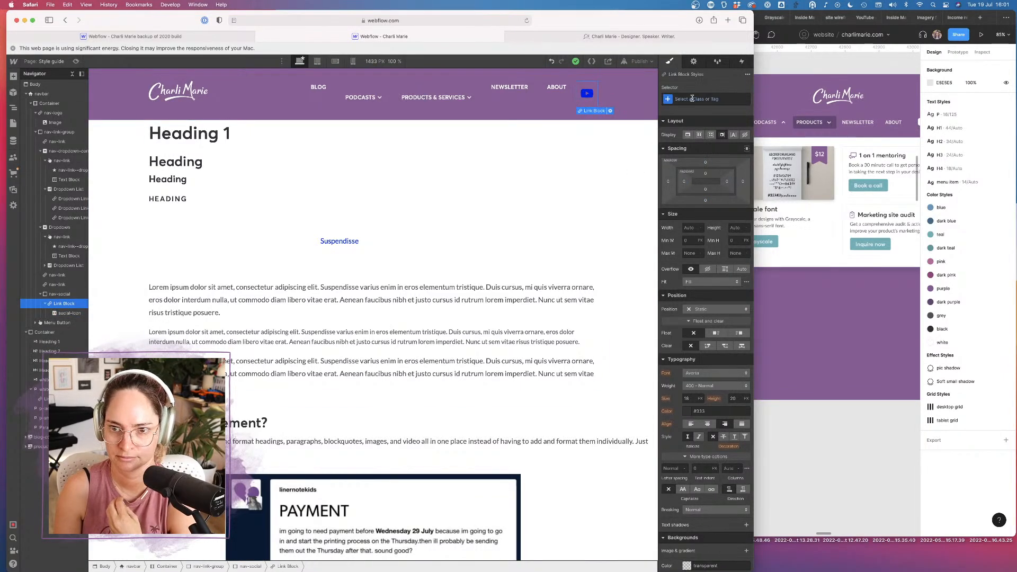
left_click(692, 98)
type("social-link")
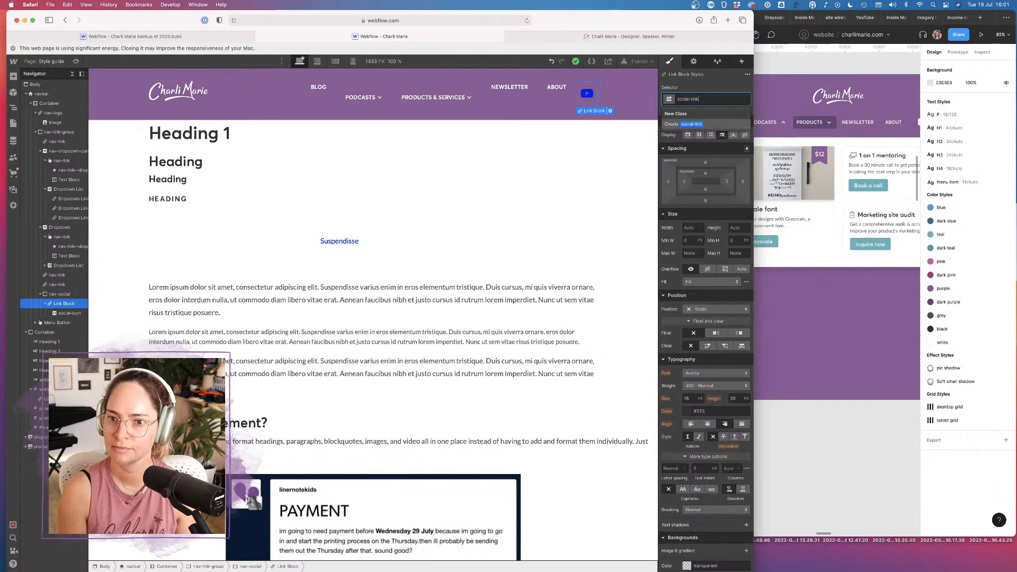
key("Return")
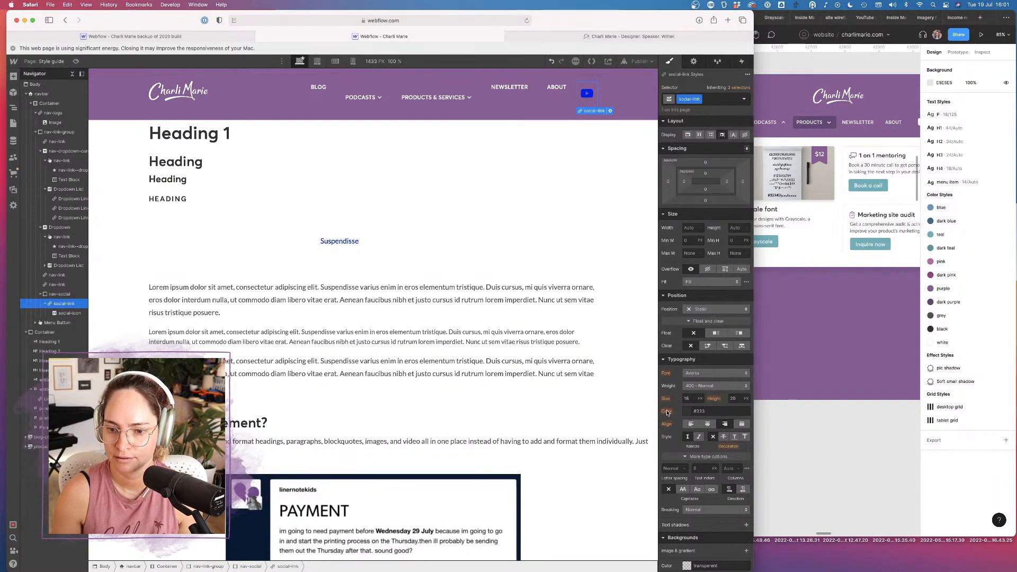
Set the text color of the social-link class to the White swatch and review its remaining styles
left_click(688, 412)
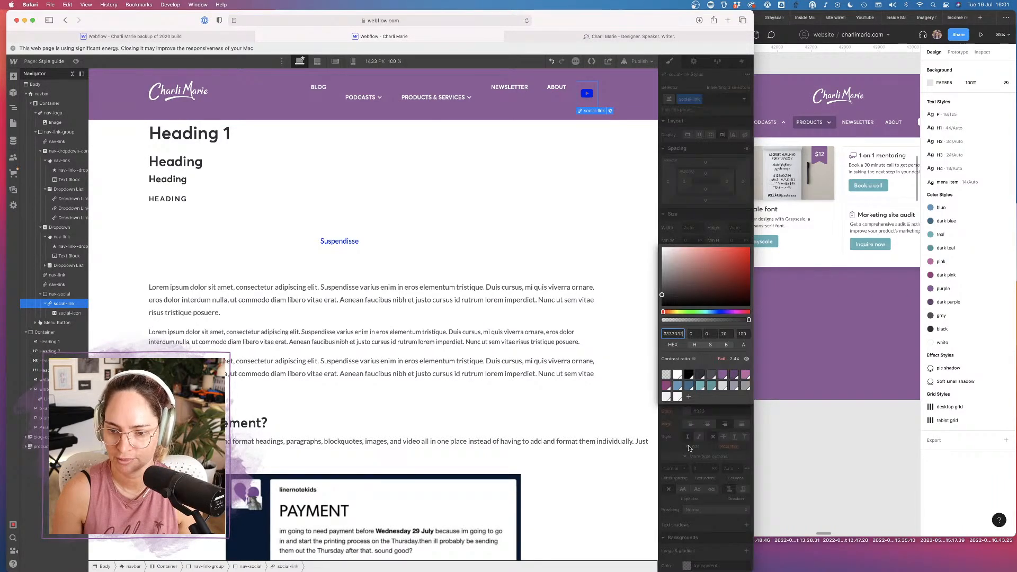
left_click(679, 377)
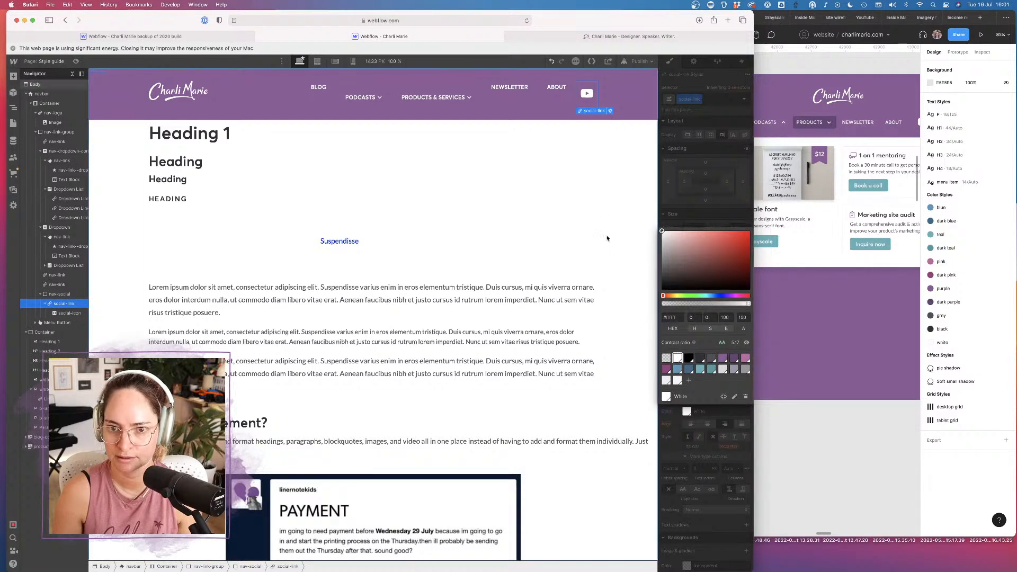
left_click(602, 222)
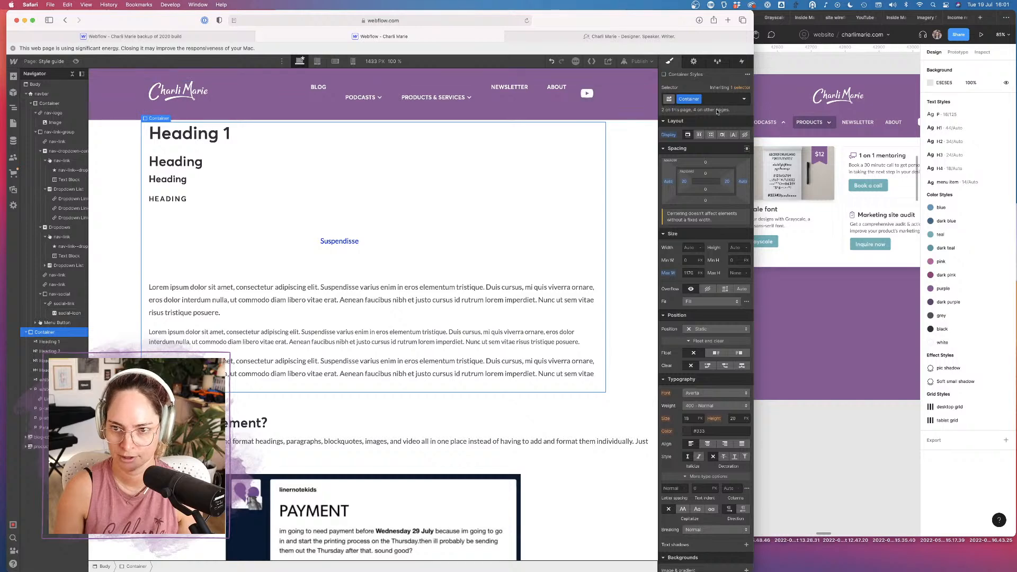
left_click(62, 304)
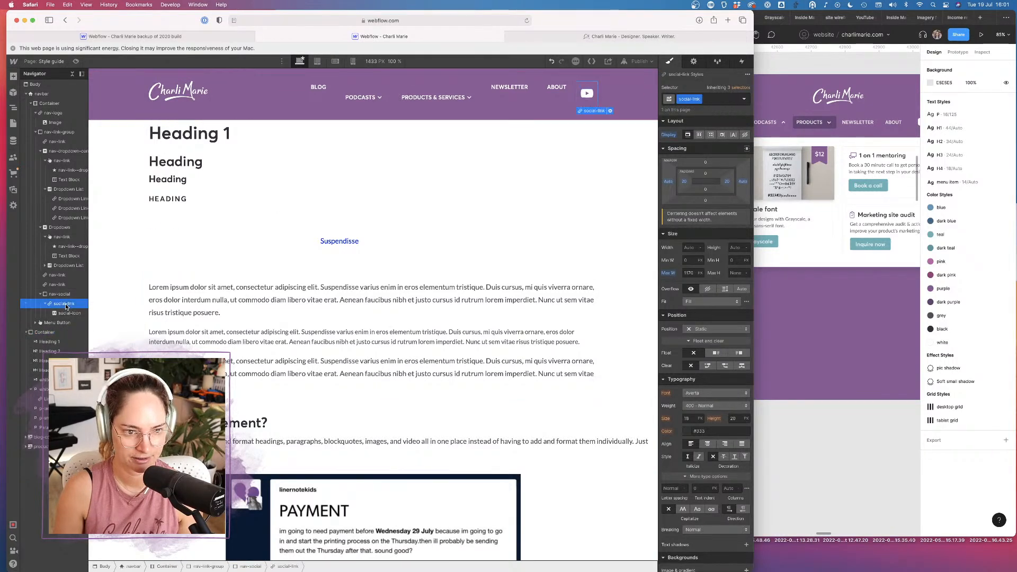
scroll(703, 450, "down", 10)
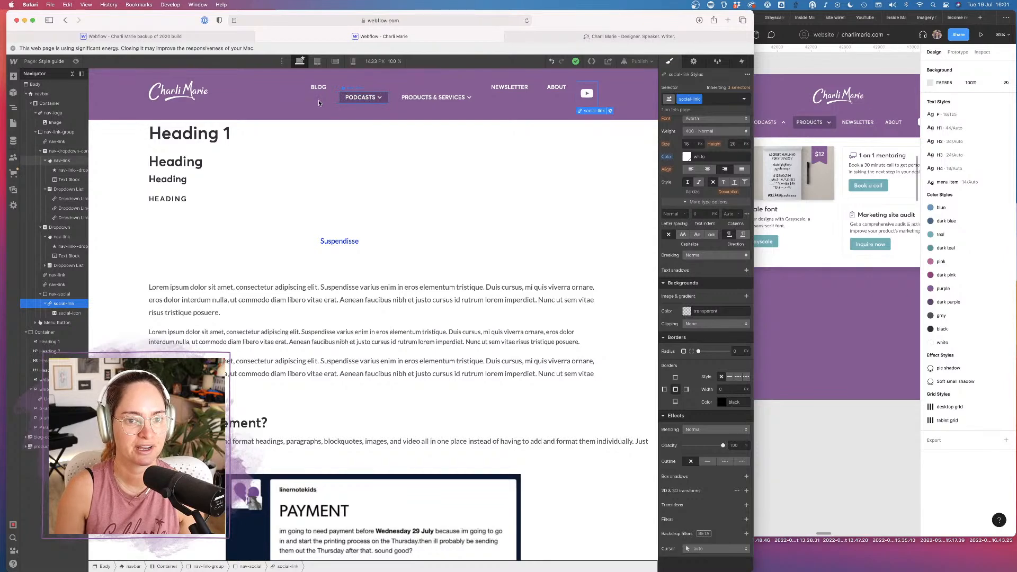
Set the nav-link-group to a flex display with its items aligned to the center
left_click(299, 83)
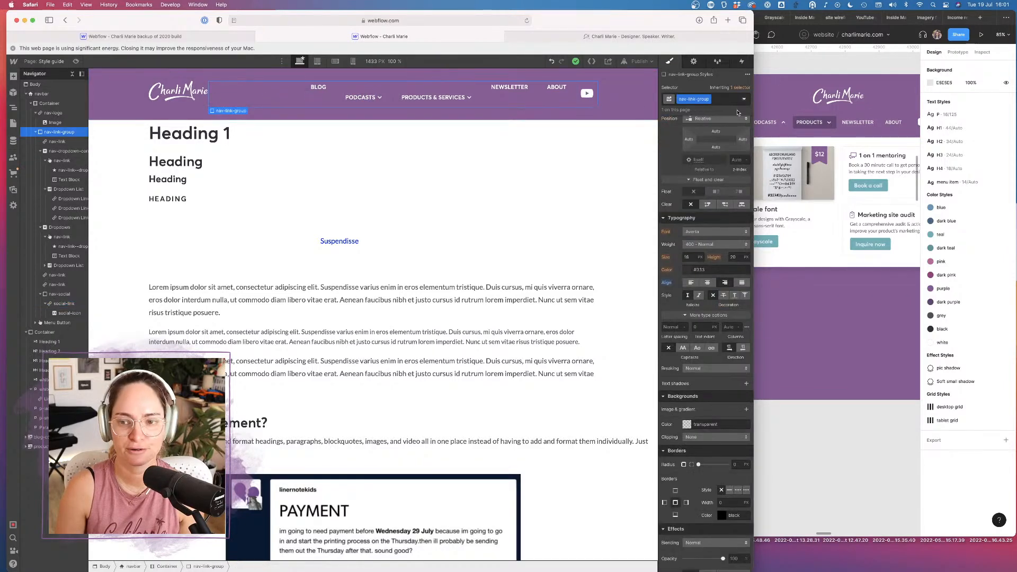
scroll(715, 295, "up", 5)
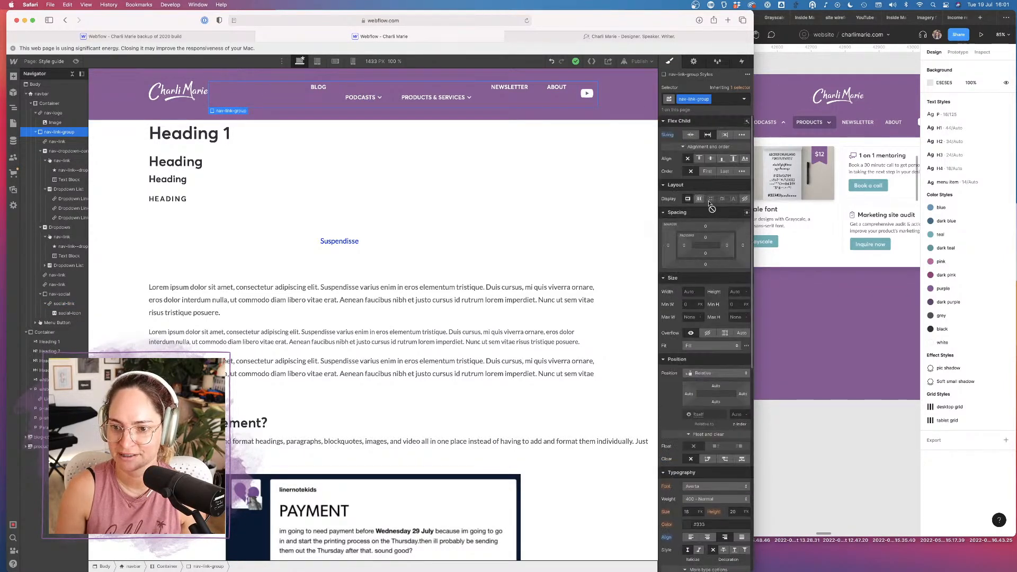
left_click(700, 198)
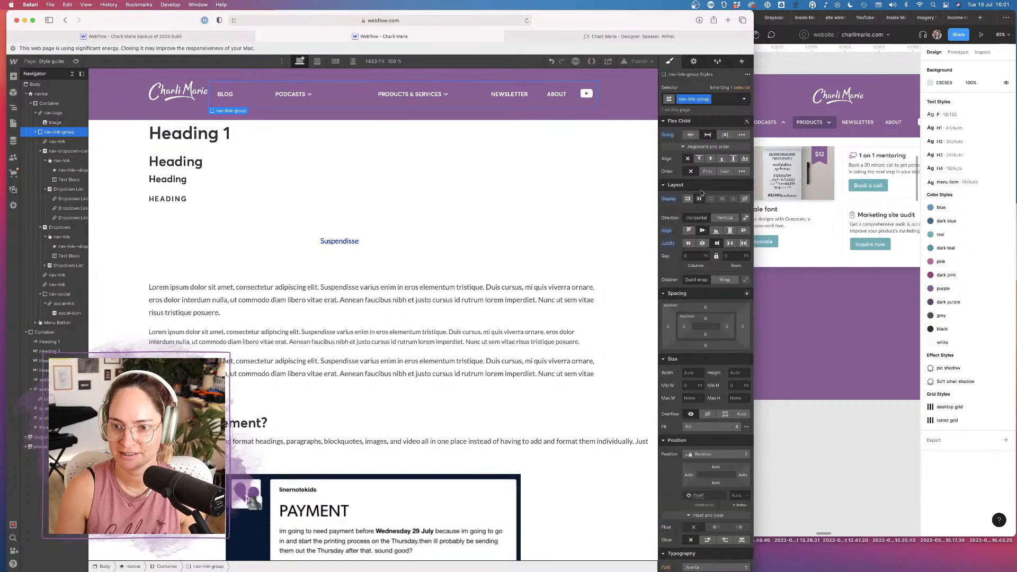
left_click(703, 231)
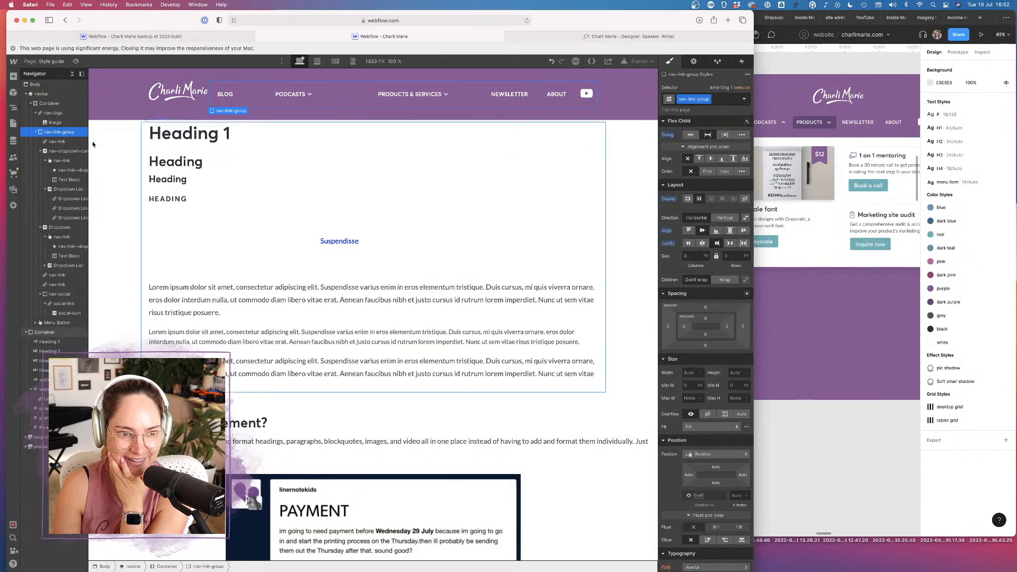
Reset the flex child sizing of the nav-link class to its default
left_click(57, 142)
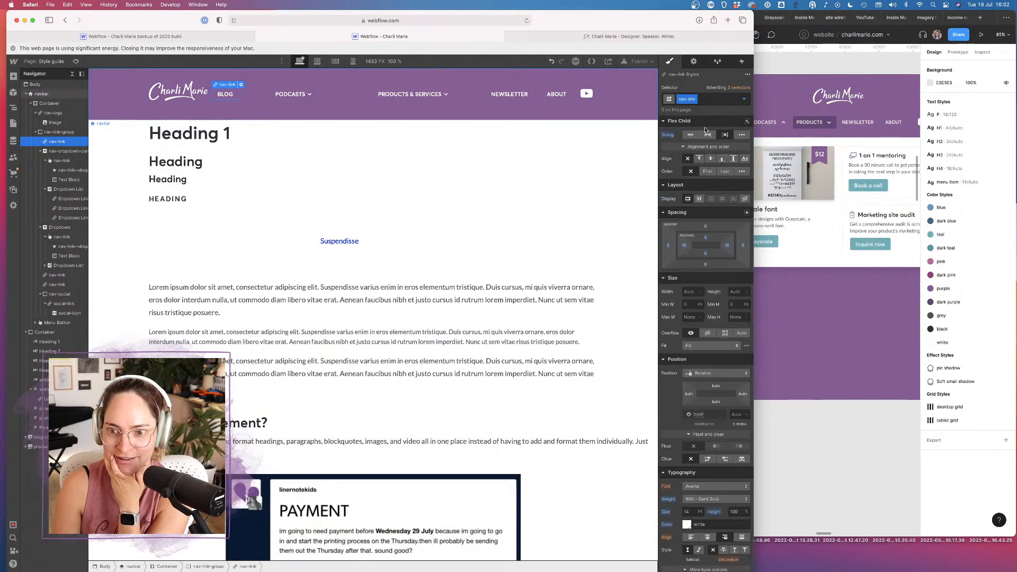
left_click(668, 136, "alt")
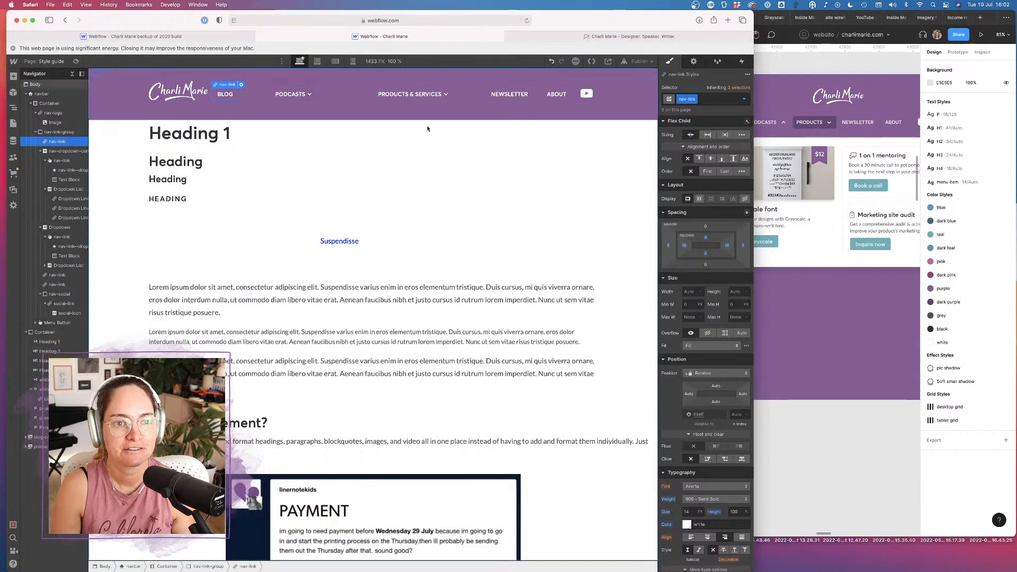
Check the Podcasts link's styles and reset the display setting of the nav-link-group
left_click(62, 133)
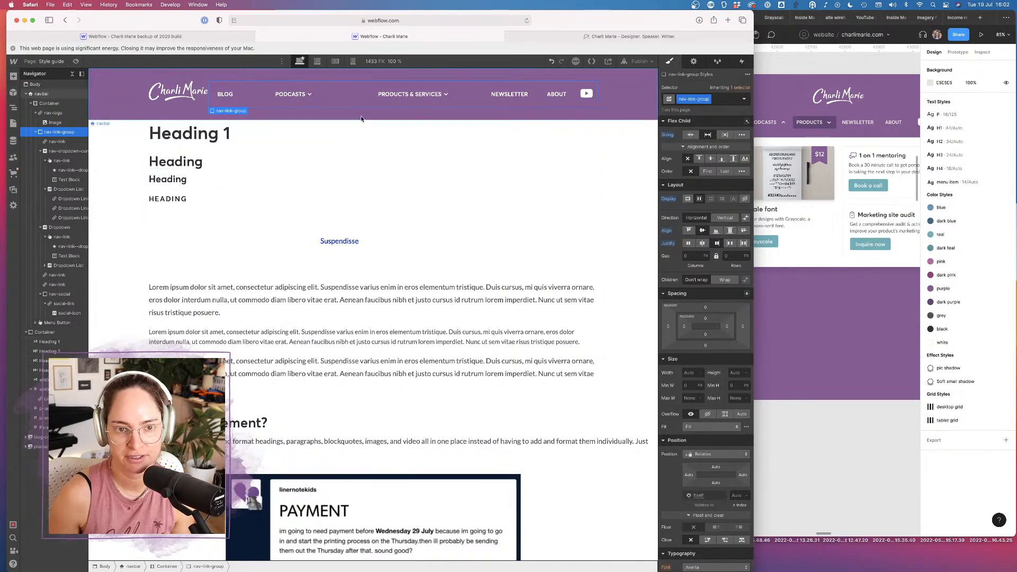
left_click(314, 97)
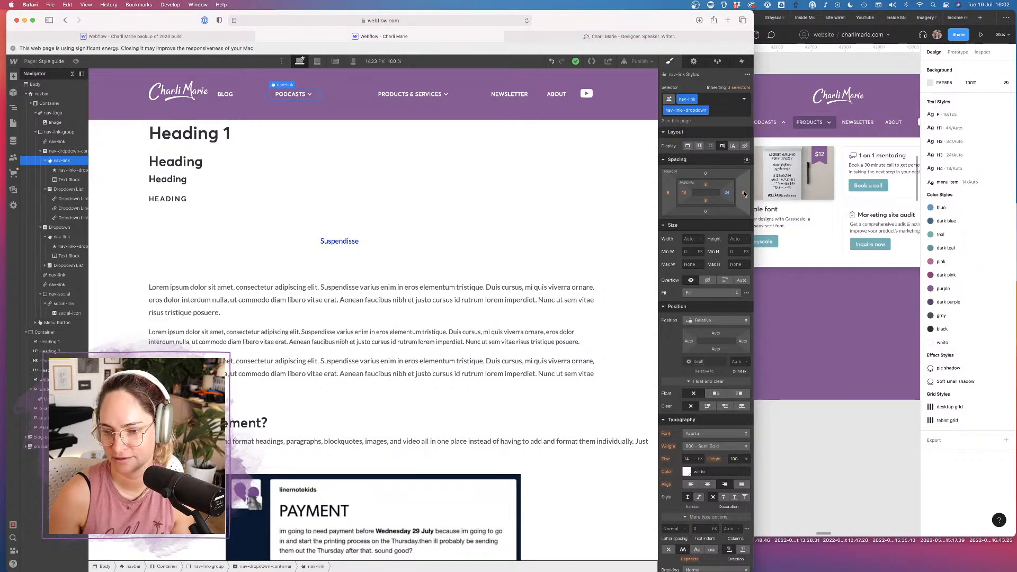
left_click(60, 133)
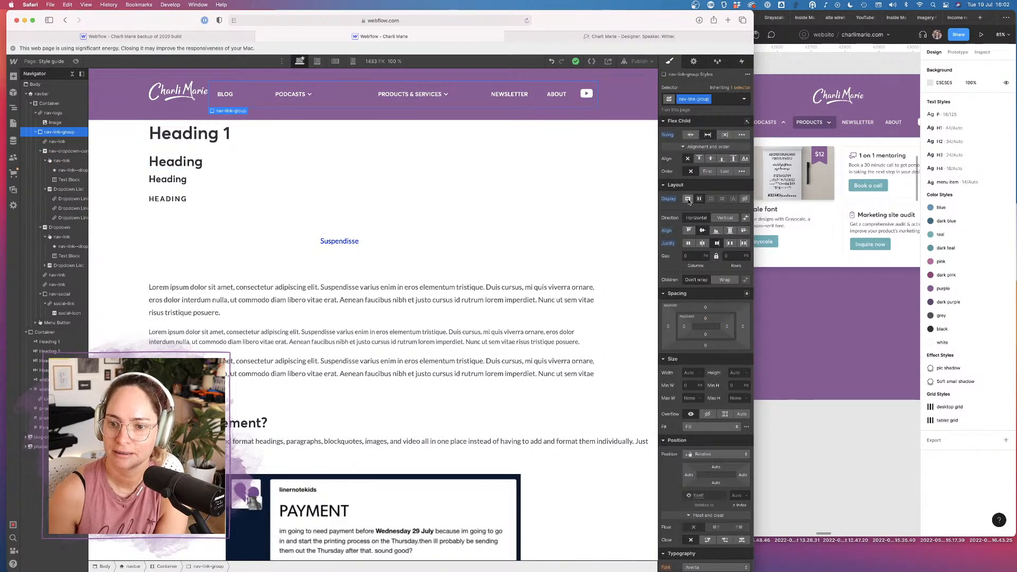
left_click(668, 201, "alt")
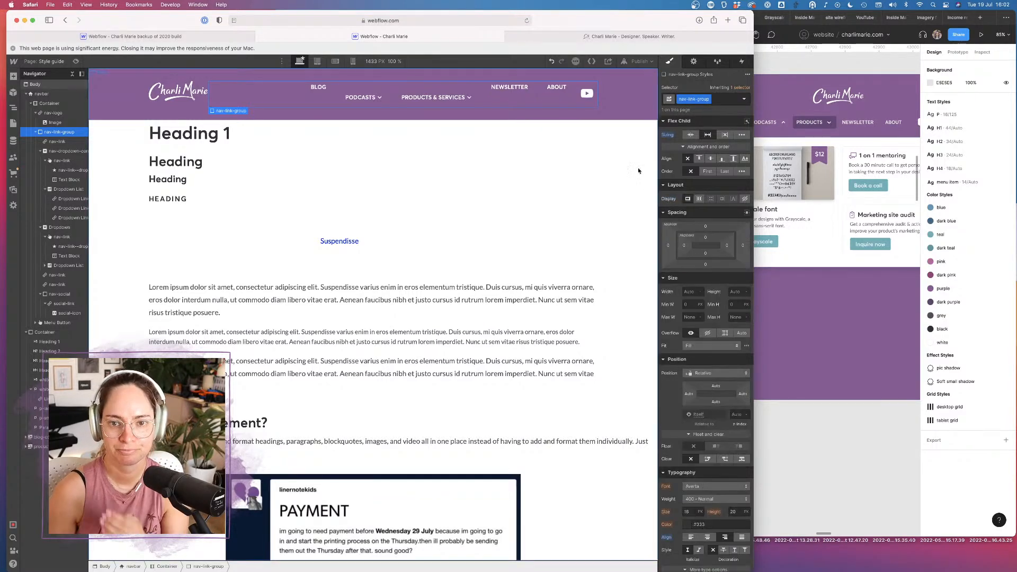
left_click(588, 95)
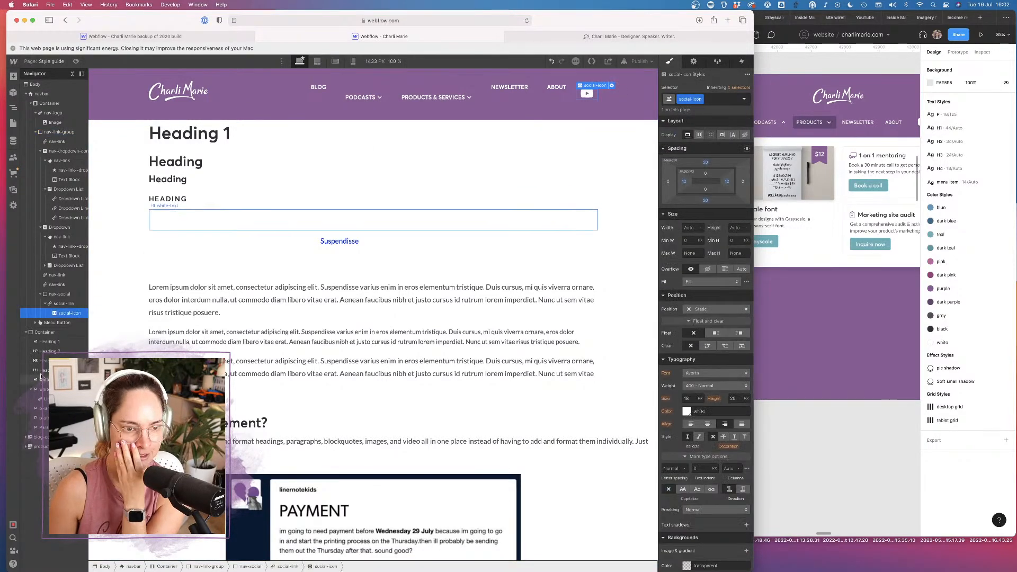
left_click(62, 303)
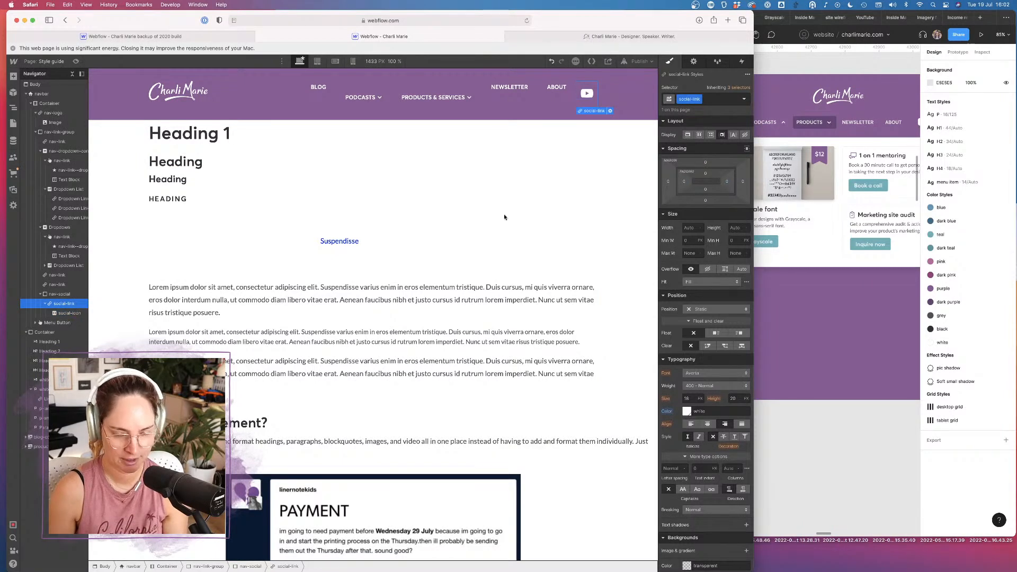
left_click(694, 62)
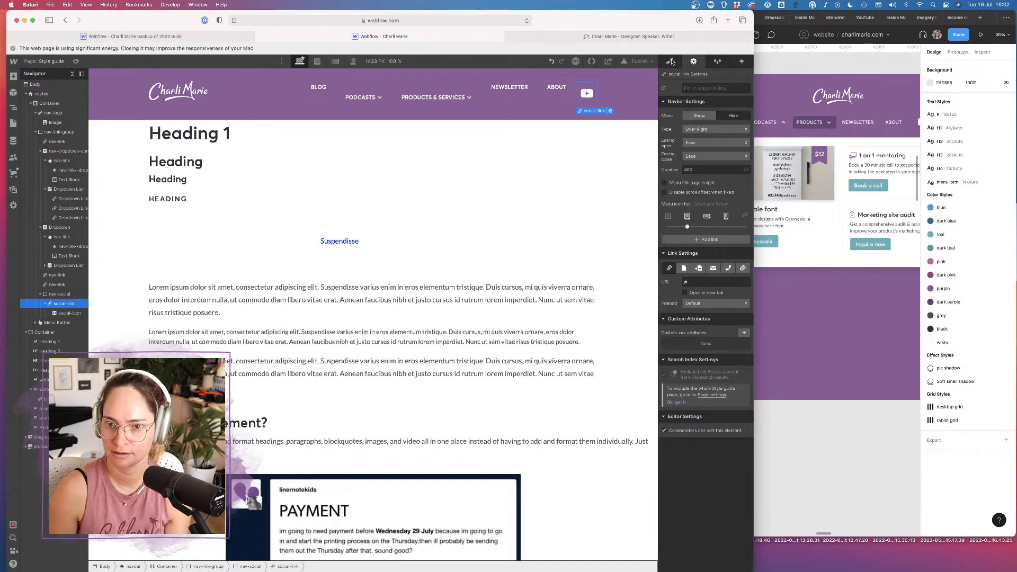
left_click(691, 282)
type("https://youtube.com")
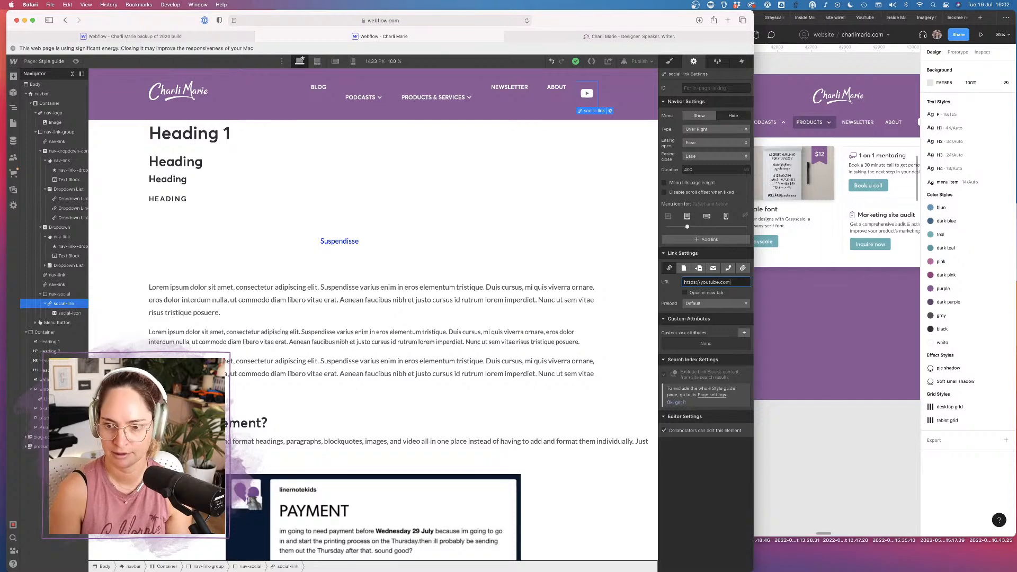
type("/charlimarietv")
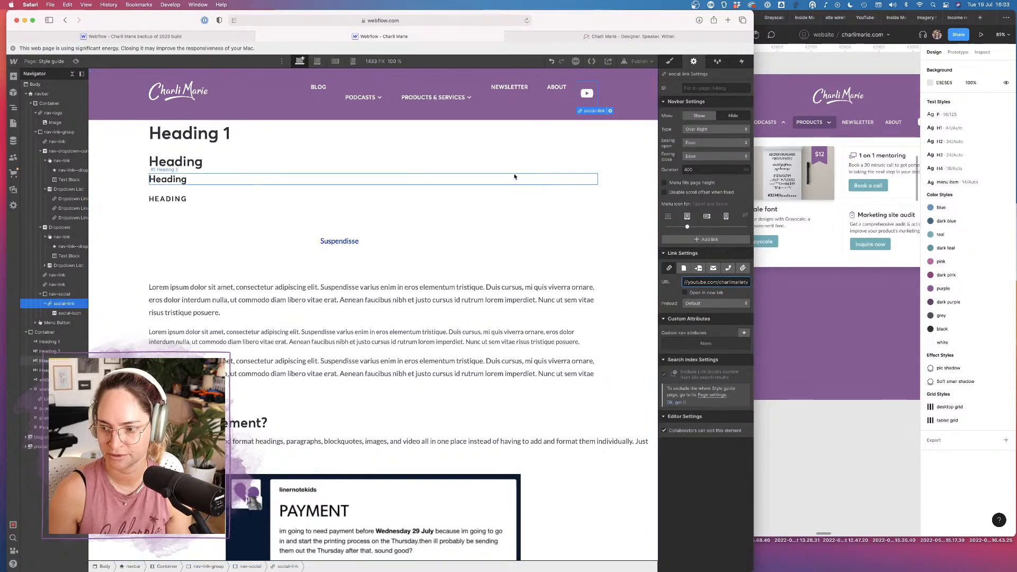
Set the left and right margins of the Podcasts nav-dropdown-container to 0
left_click(381, 100)
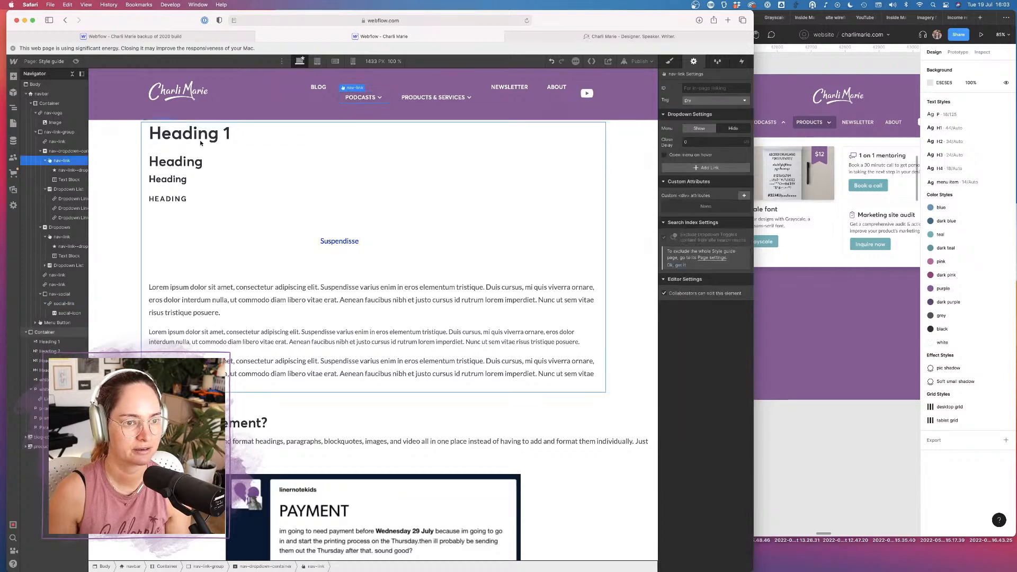
left_click(65, 152)
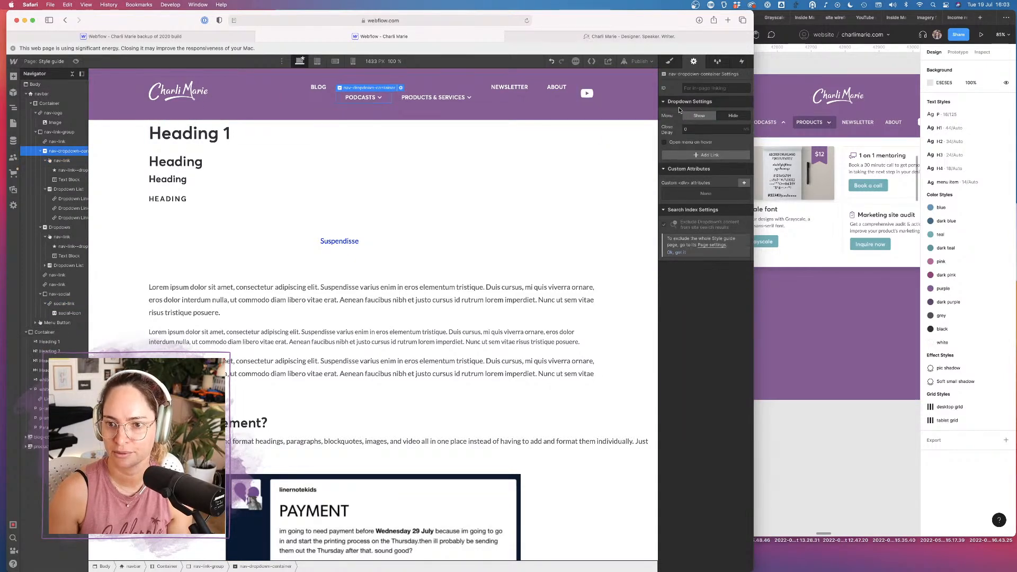
left_click(672, 62)
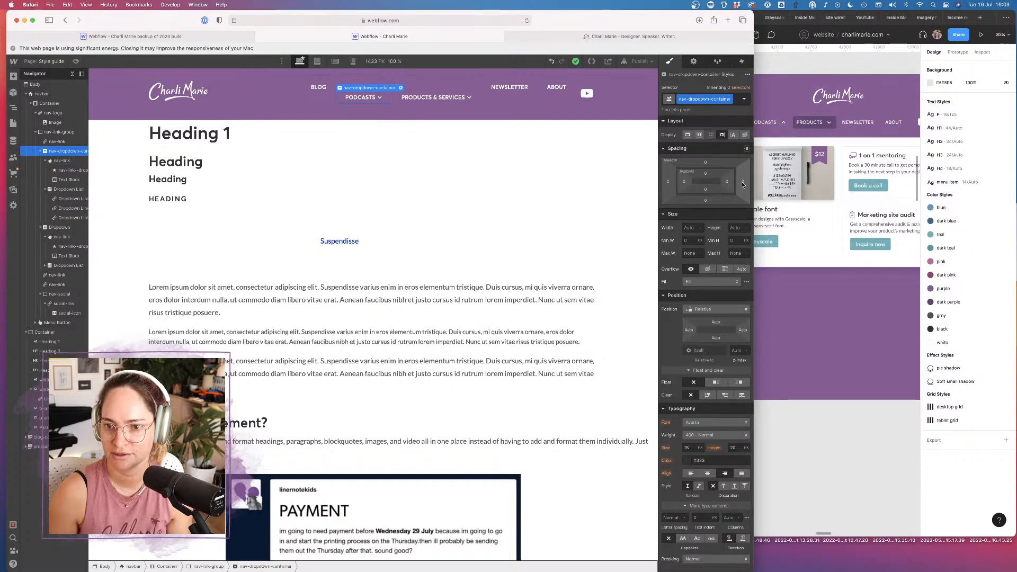
left_click(743, 183)
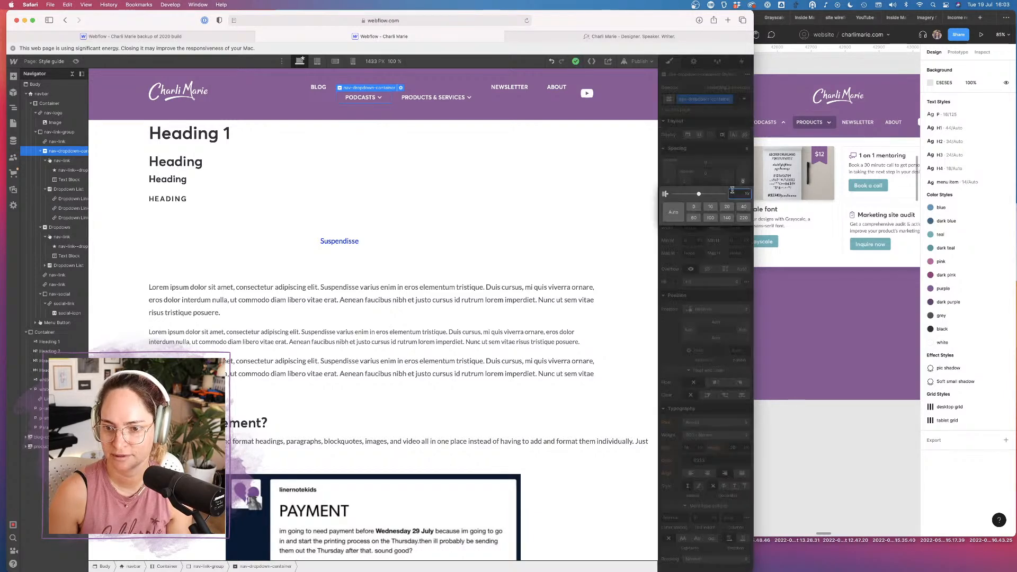
left_click(694, 207)
left_click(668, 181)
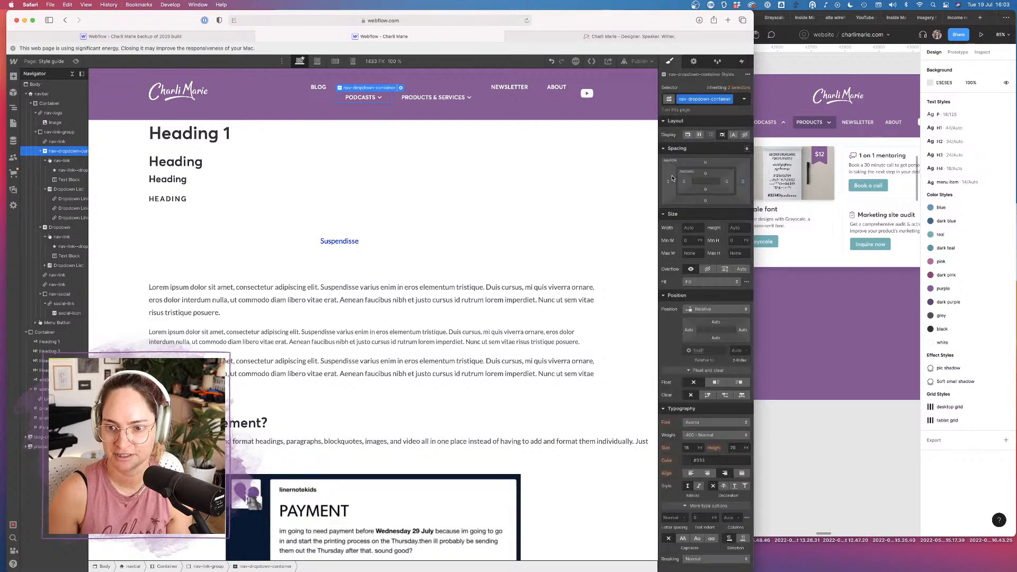
left_click(669, 181)
left_click(694, 207)
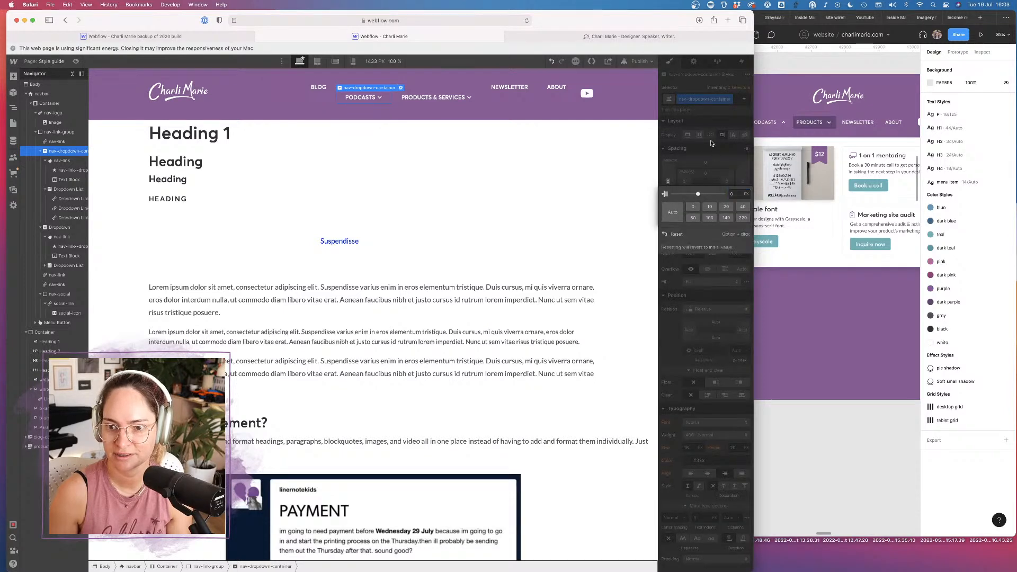
left_click(719, 153)
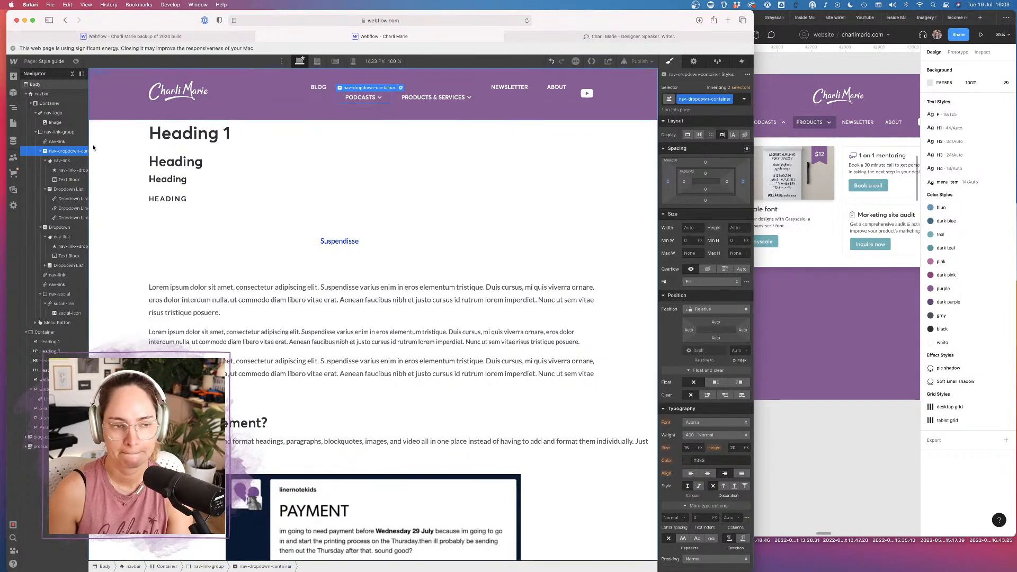
Set the nav-link-group's display back to flex
left_click(60, 133)
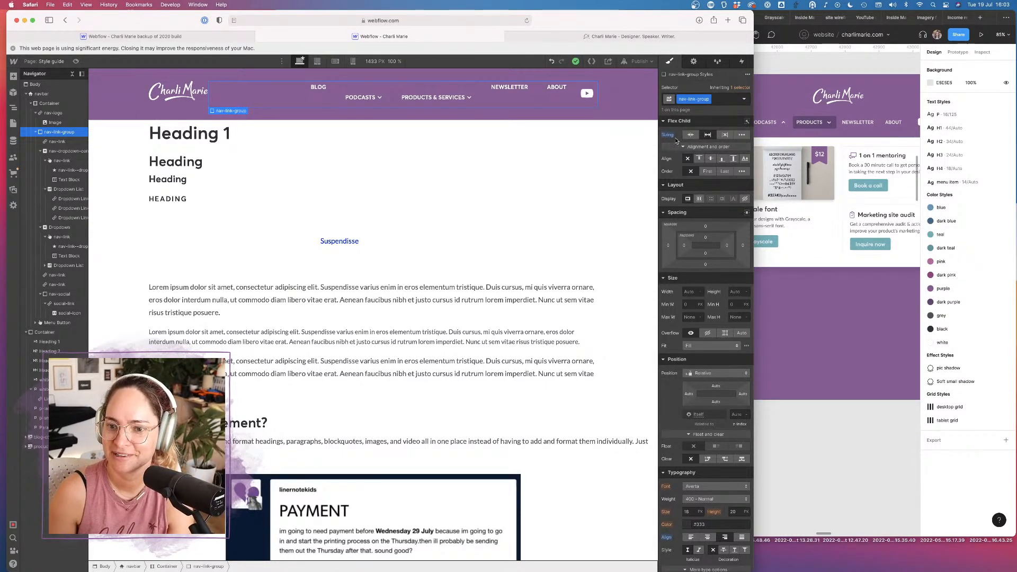
left_click(699, 199)
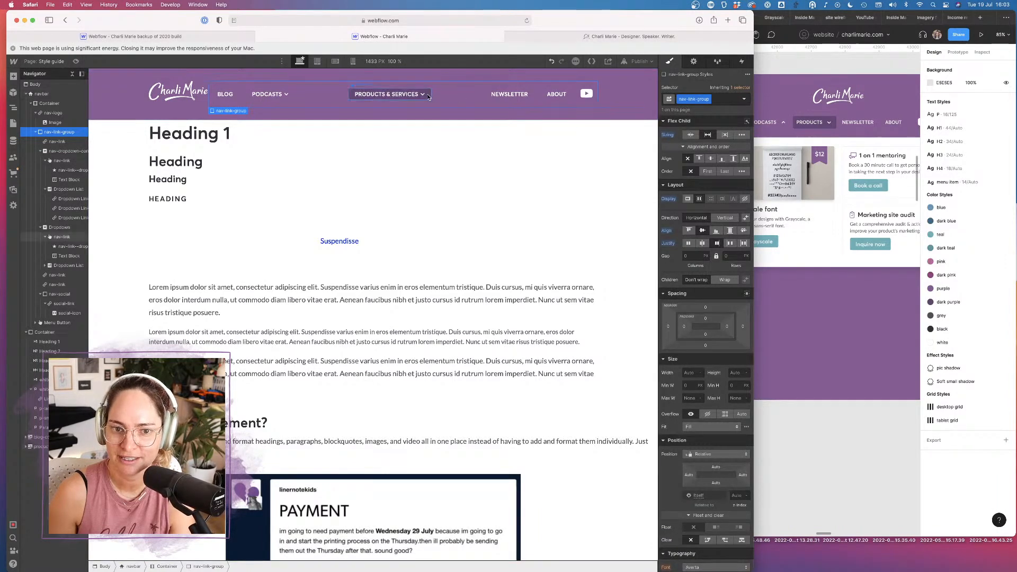
Check the Podcasts dropdown's nested elements and apply the existing nav-dropdown-container class to the Products & Services dropdown
left_click(58, 151)
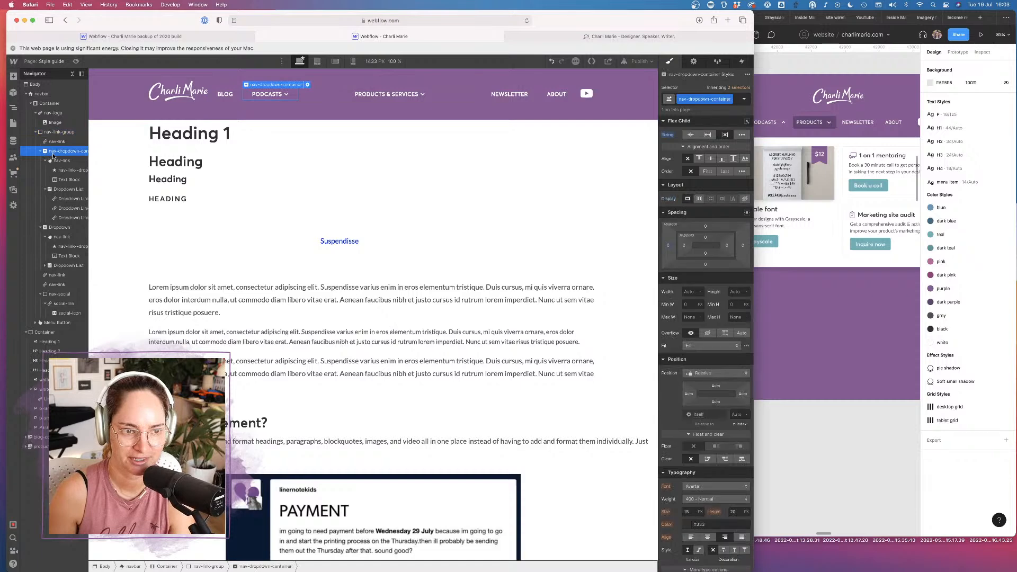
left_click(63, 162)
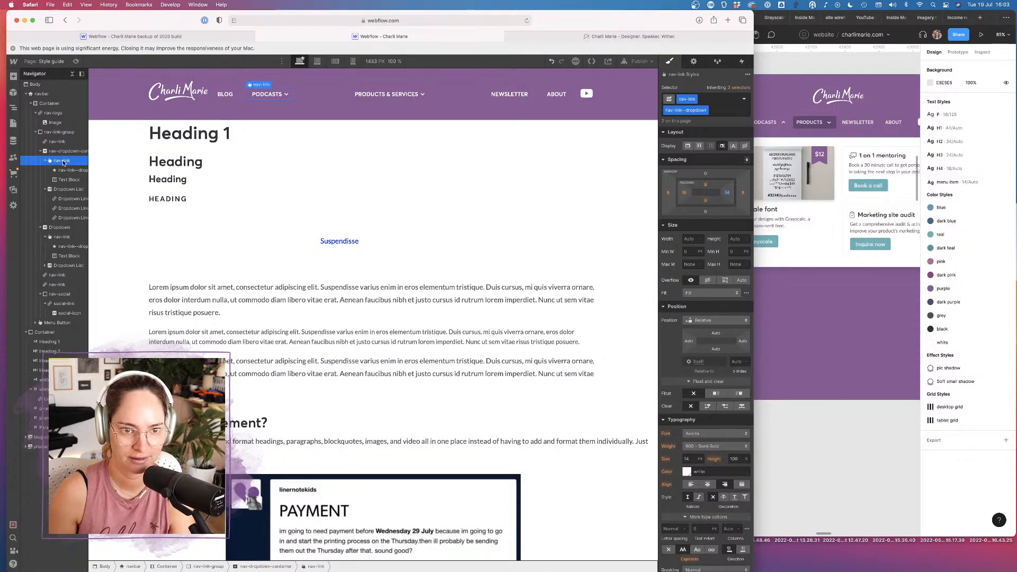
left_click(66, 180)
left_click(66, 190)
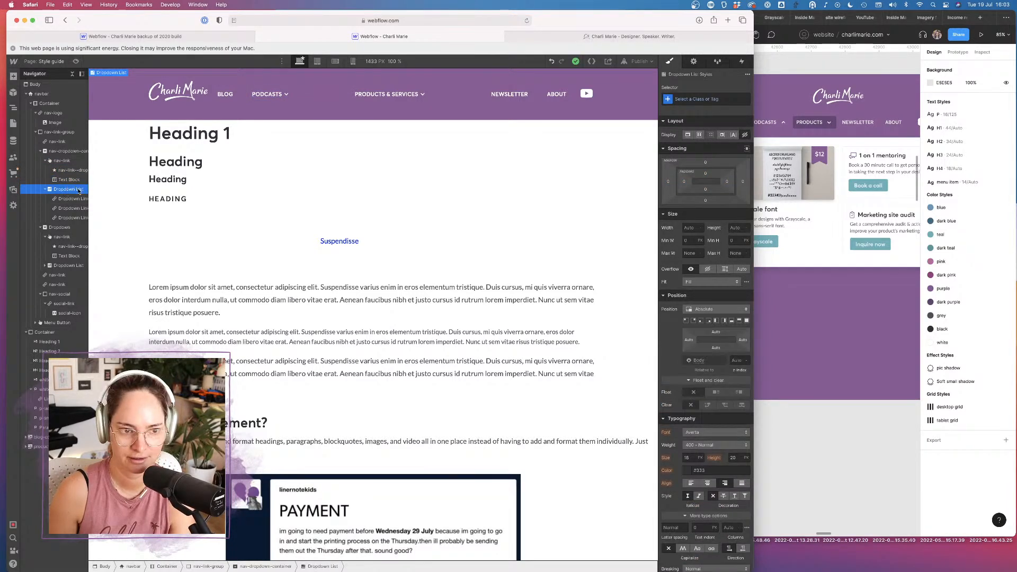
left_click(733, 136)
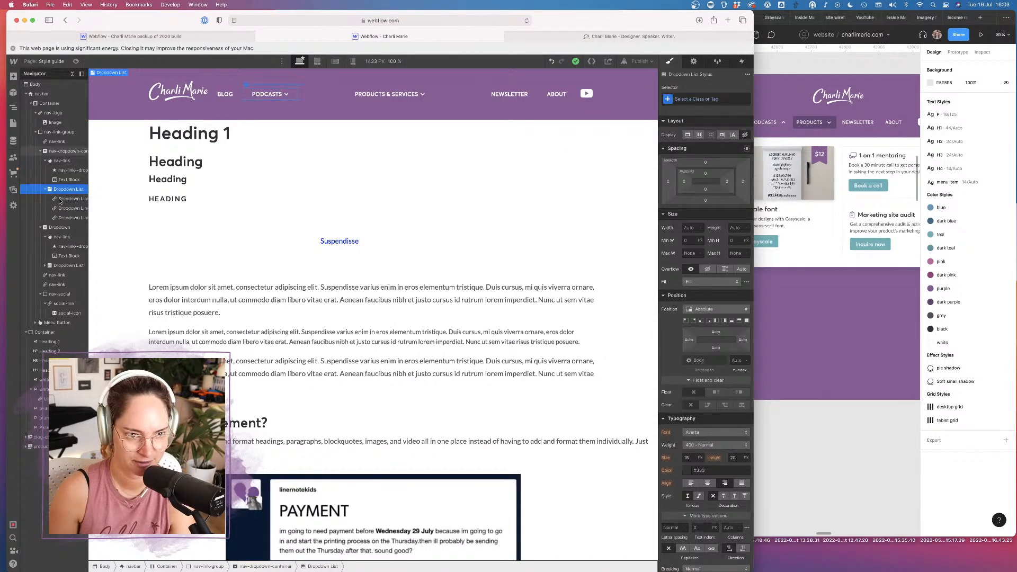
left_click(61, 228)
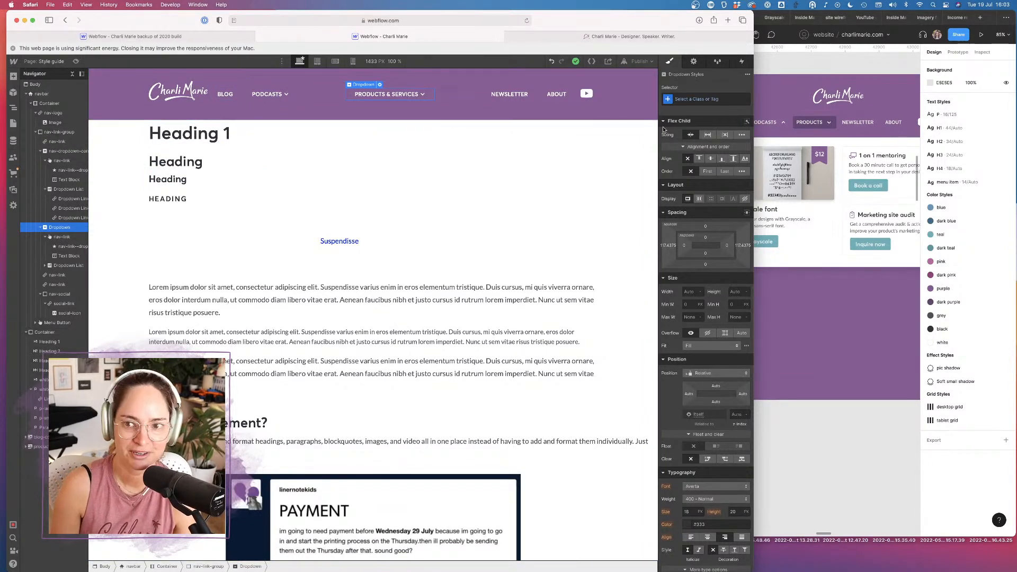
left_click(695, 99)
type("nav")
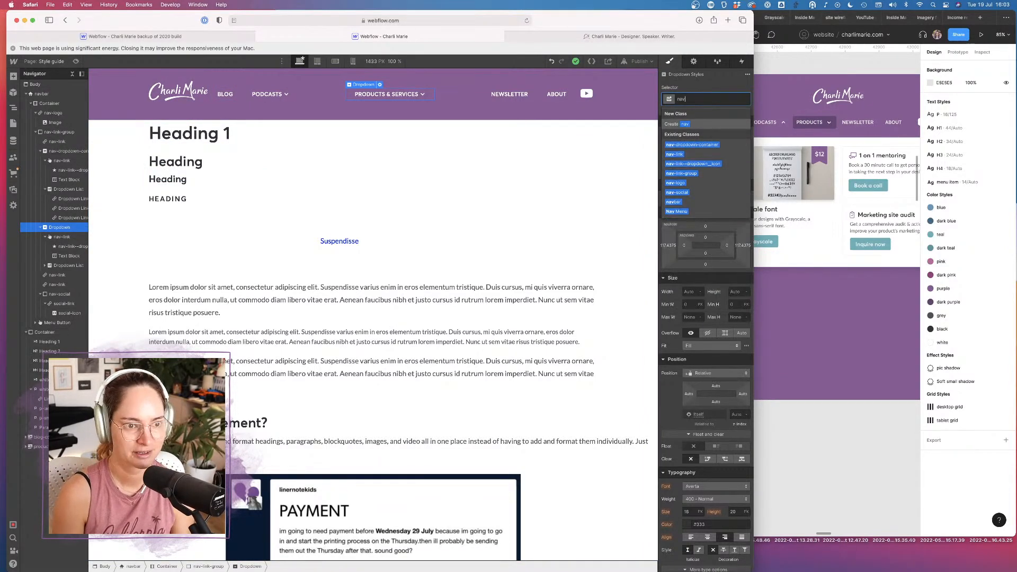
left_click(703, 146)
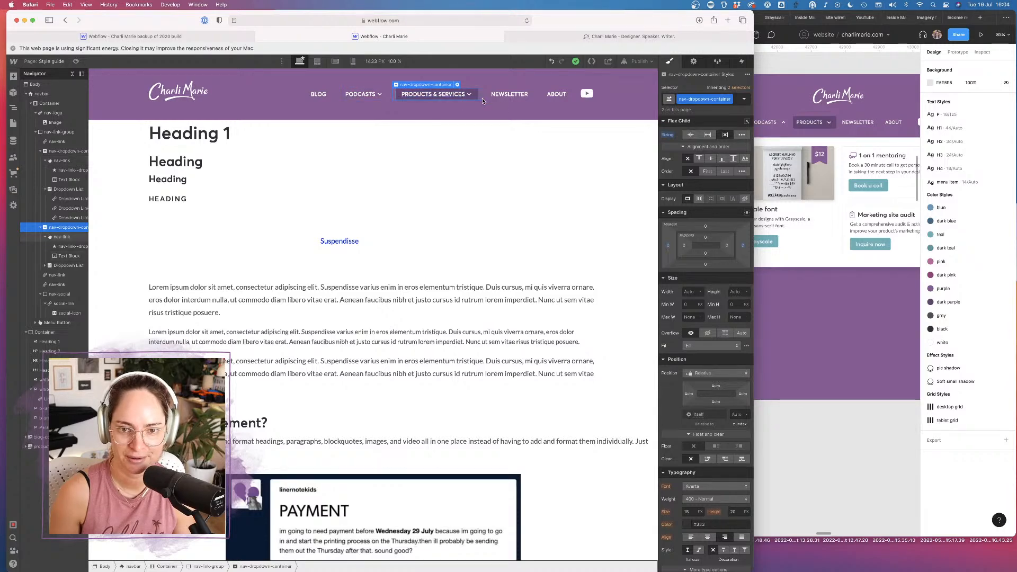
Examine the spacing of the social icon, the Products & Services dropdown with its nav-link and arrow icon, and the Newsletter link
left_click(587, 94)
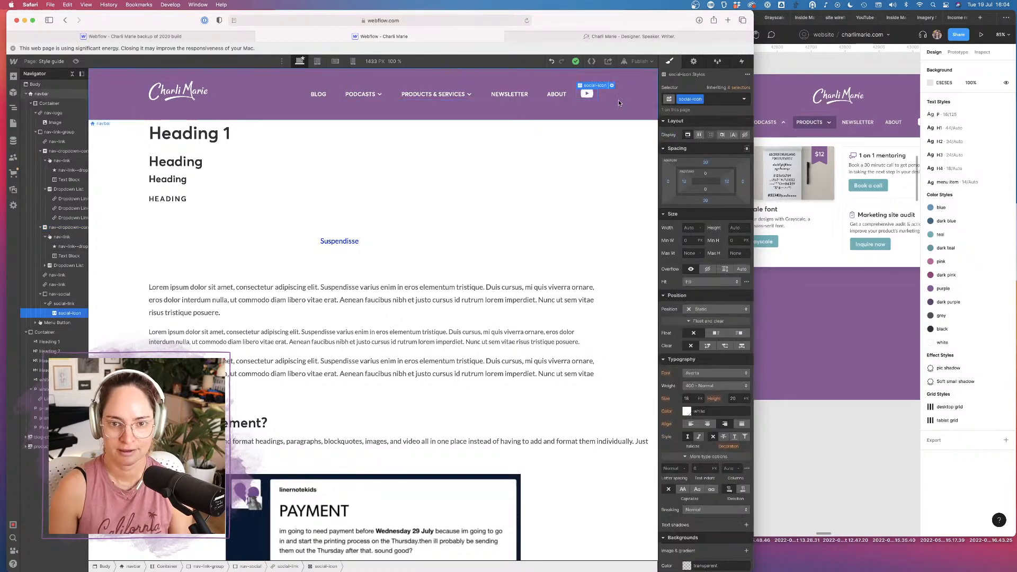
left_click(480, 97)
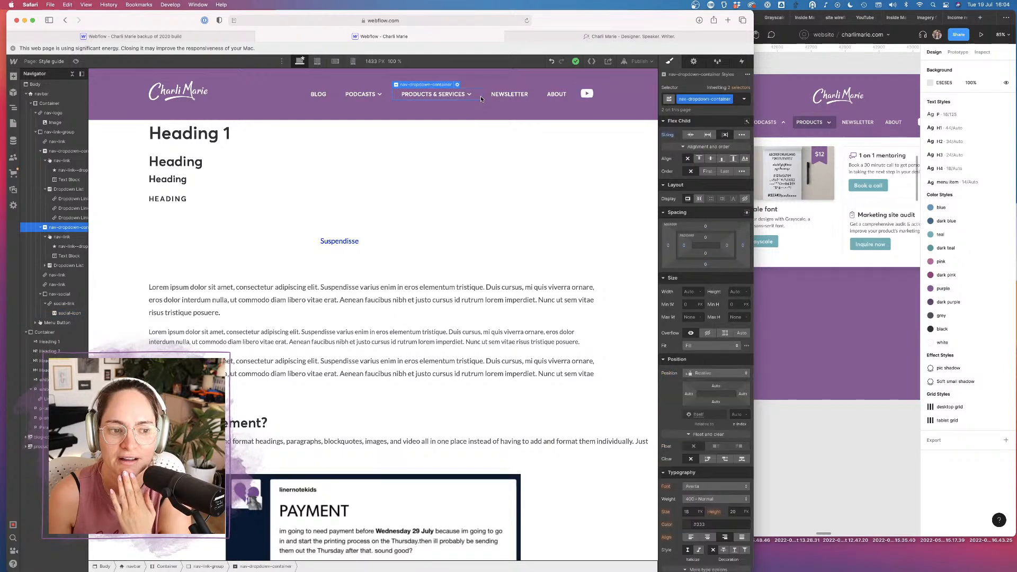
left_click(62, 238)
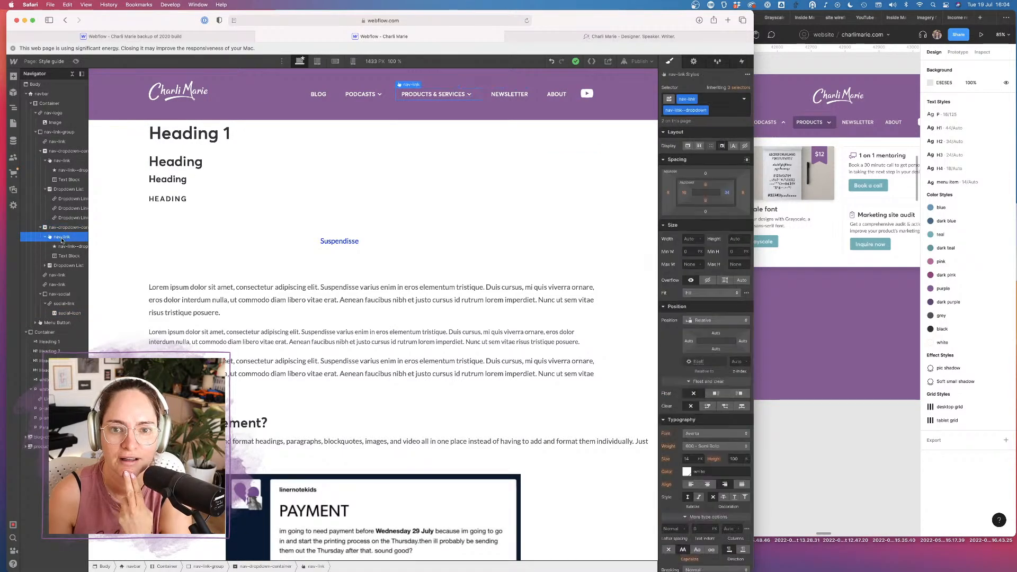
left_click(486, 97)
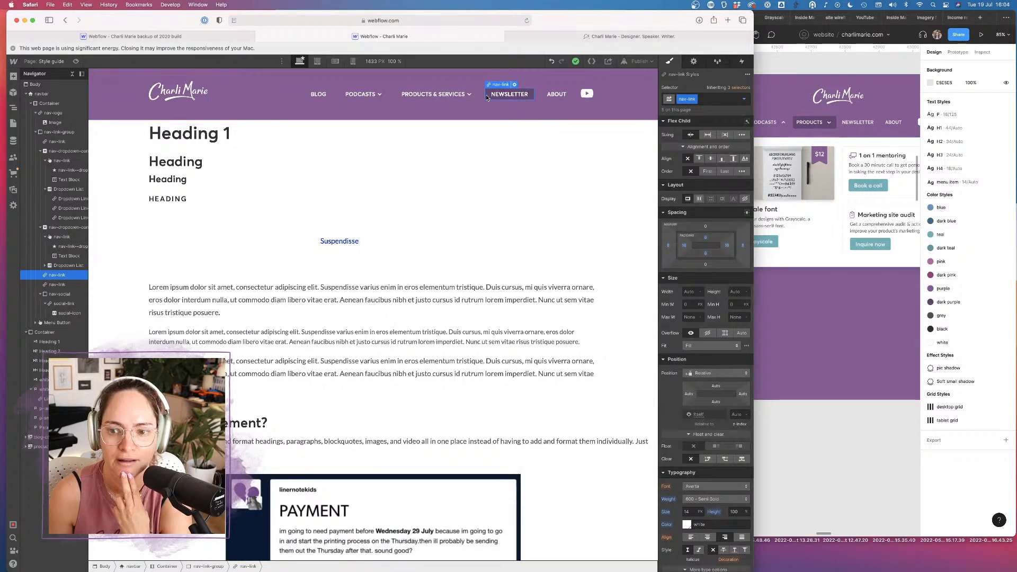
left_click(474, 97)
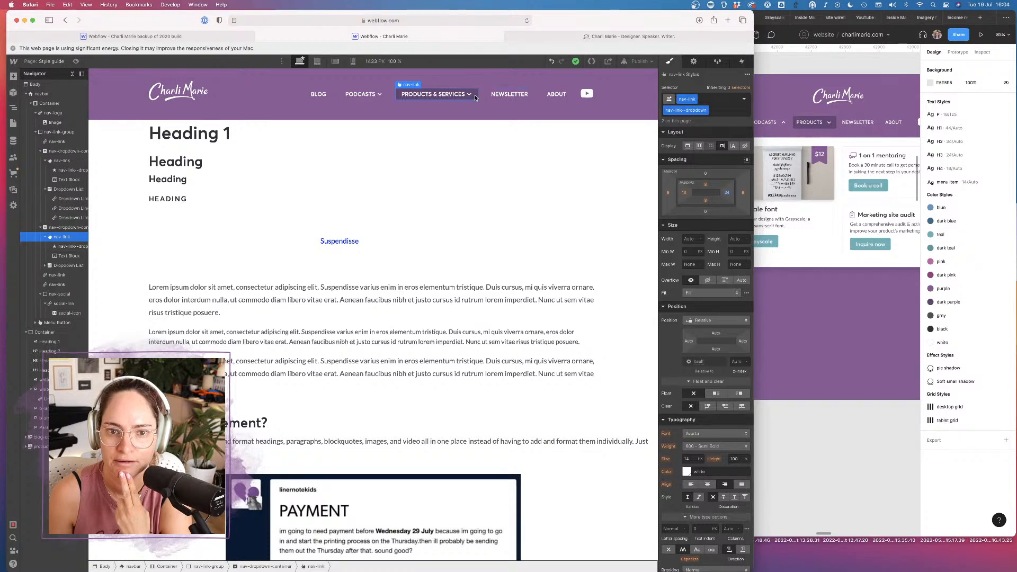
left_click(727, 195)
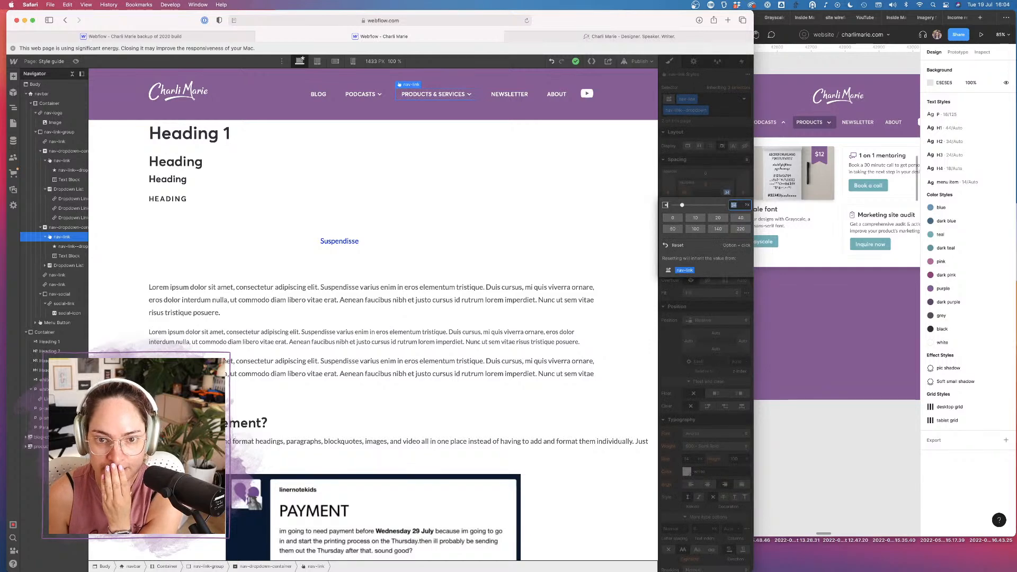
left_click(74, 247)
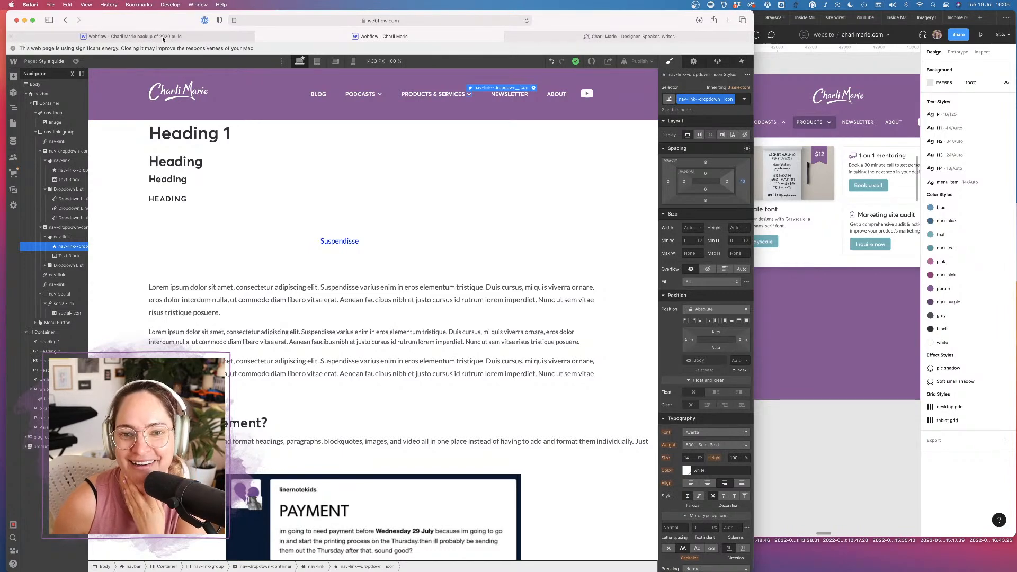
left_click(481, 97)
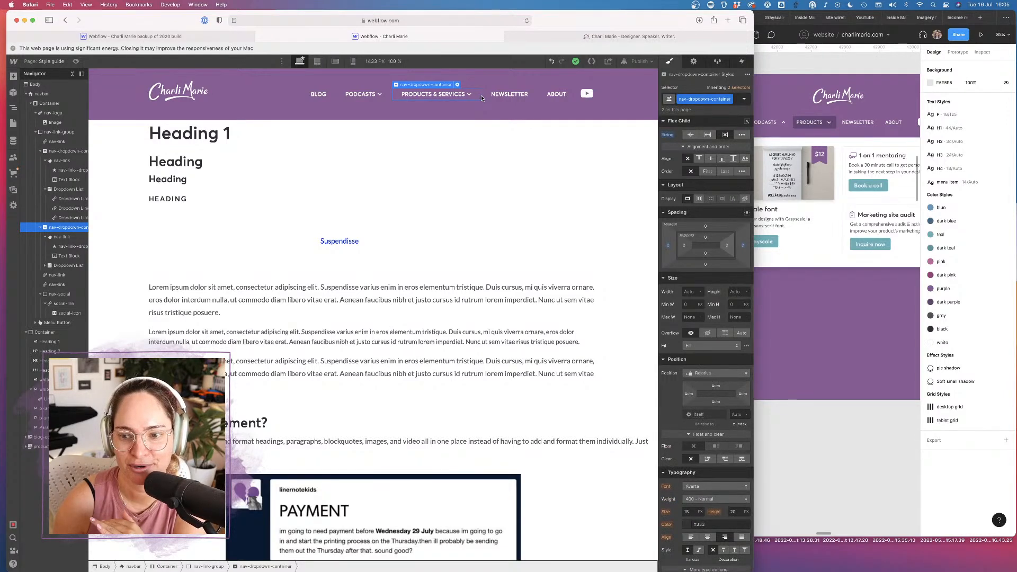
Try a right padding of 16 px on the Products & Services dropdown's nav-link
left_click(62, 238)
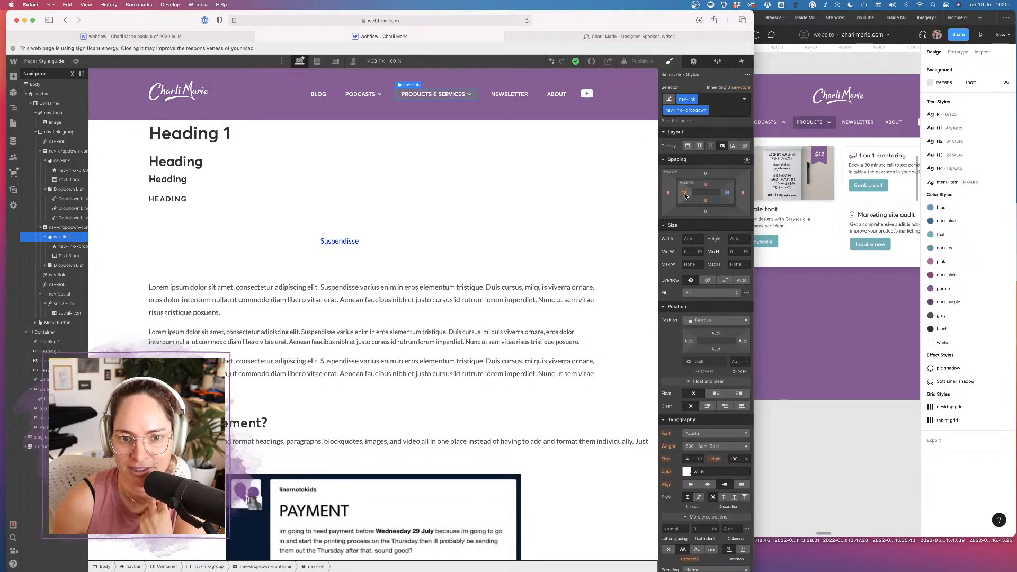
left_click(727, 193)
type("16")
key("Return")
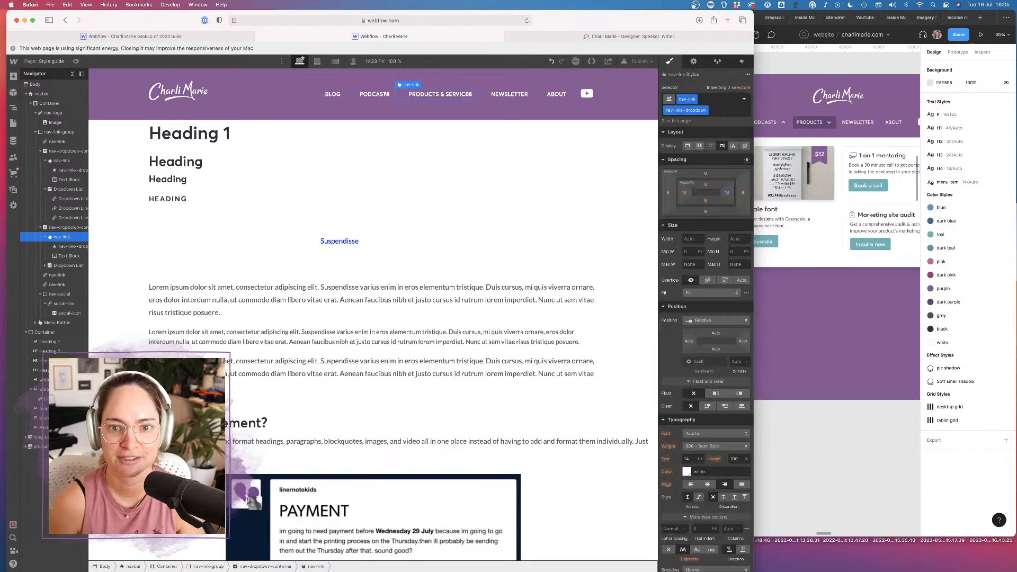
left_click(535, 150)
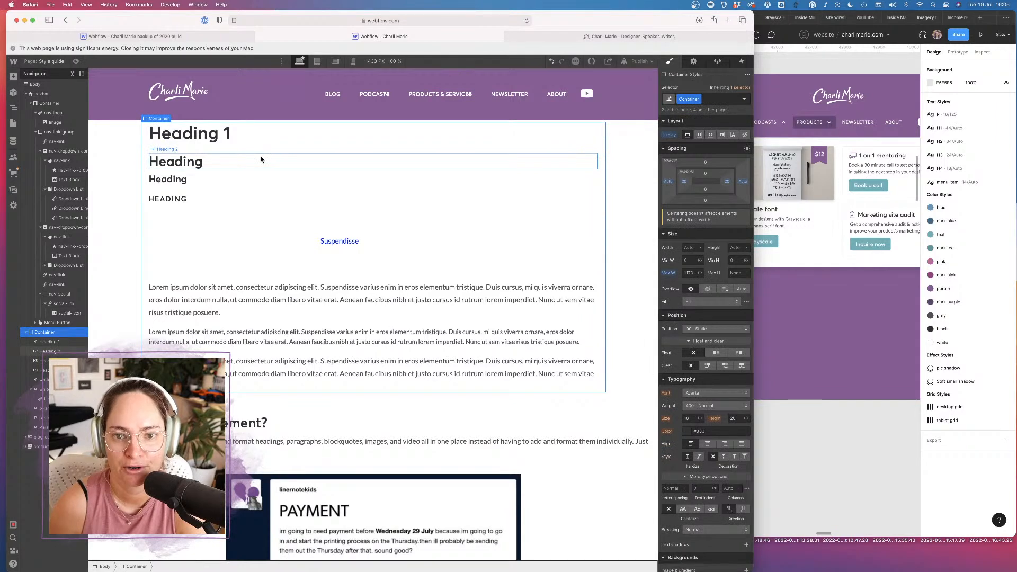
Set the right padding of the Products & Services nav-link to 34 px
left_click(470, 96)
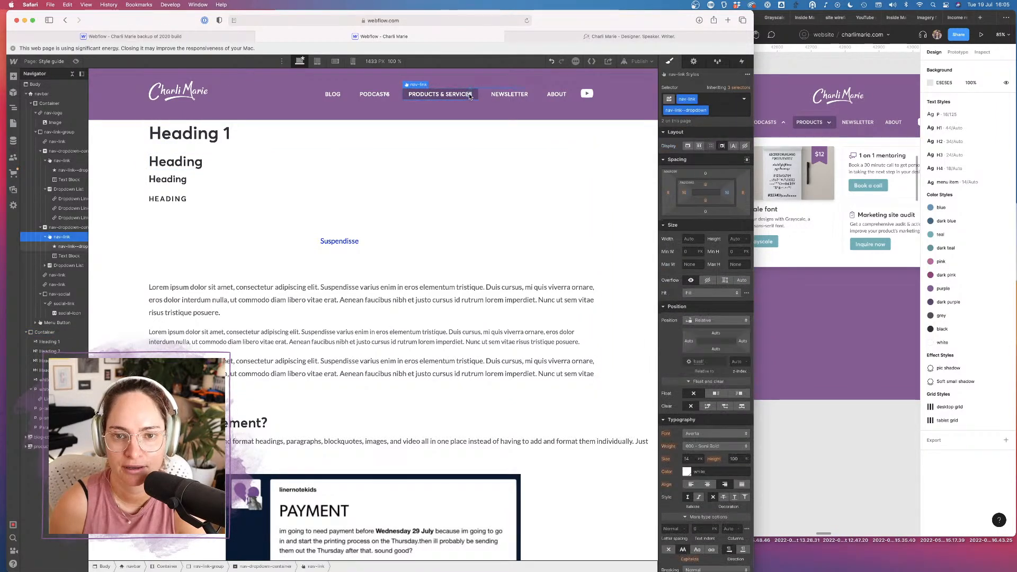
left_click(727, 193)
type("30")
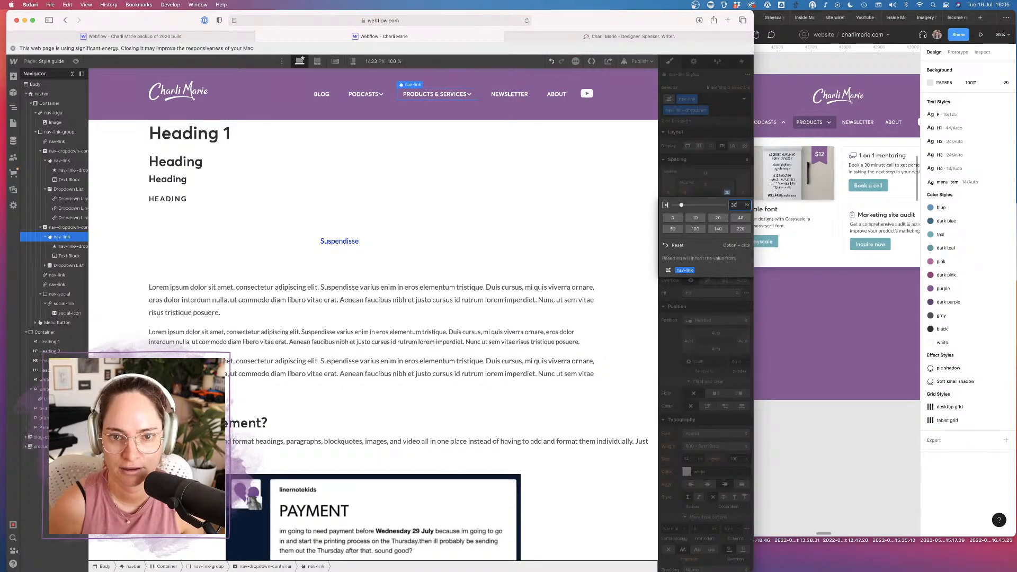
key("Up")
key("Up")
key("Up")
key("Up")
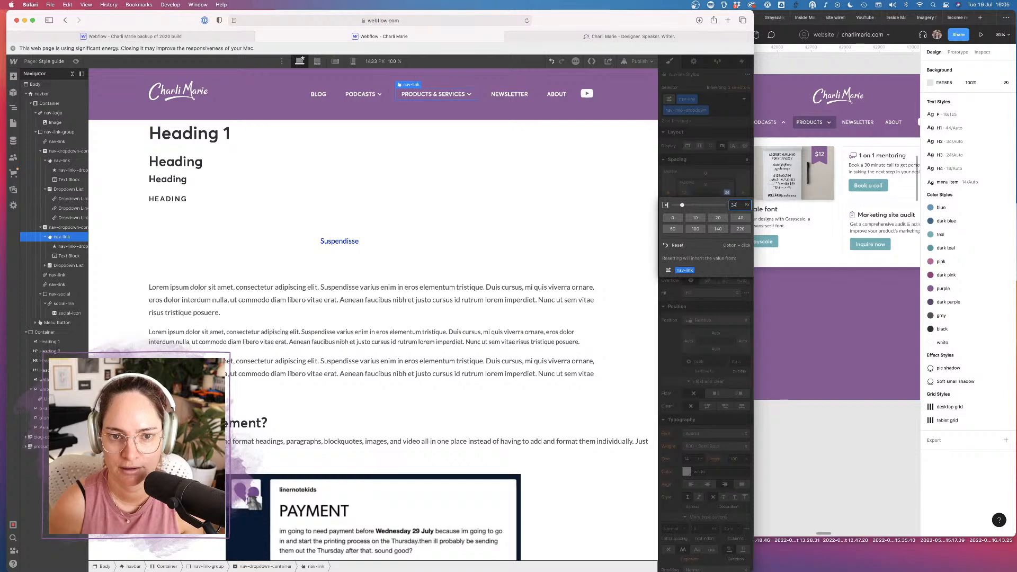
left_click(526, 131)
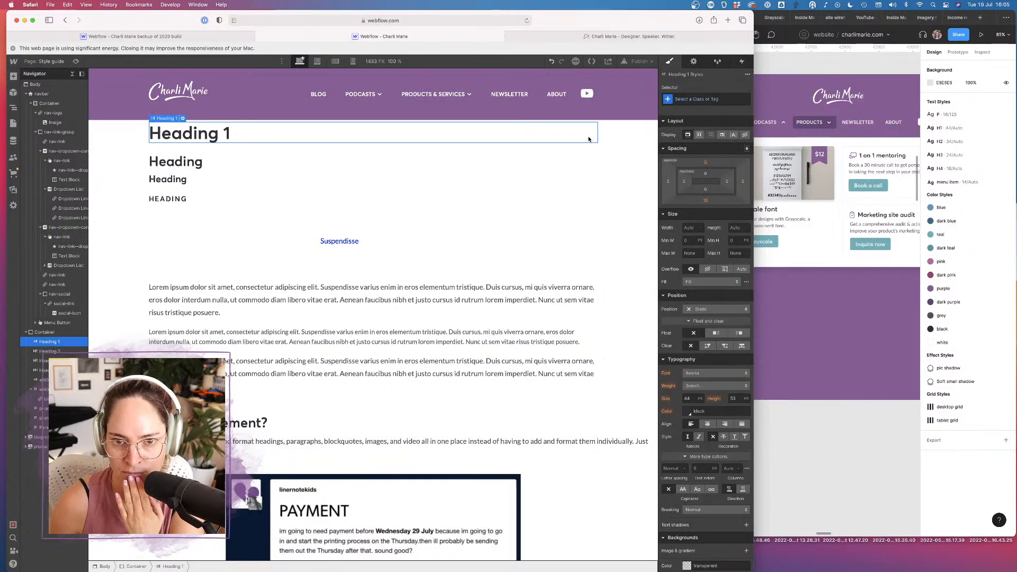
Duplicate the YouTube social-link inside the nav-social block and select the copy
left_click(587, 93)
left_click(63, 304)
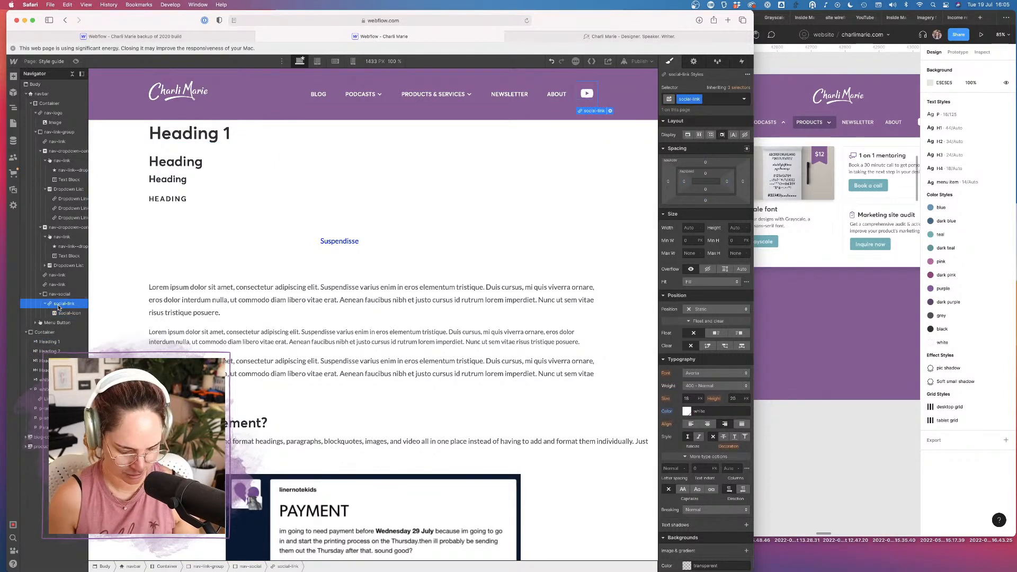
key("super+d")
left_click(63, 323)
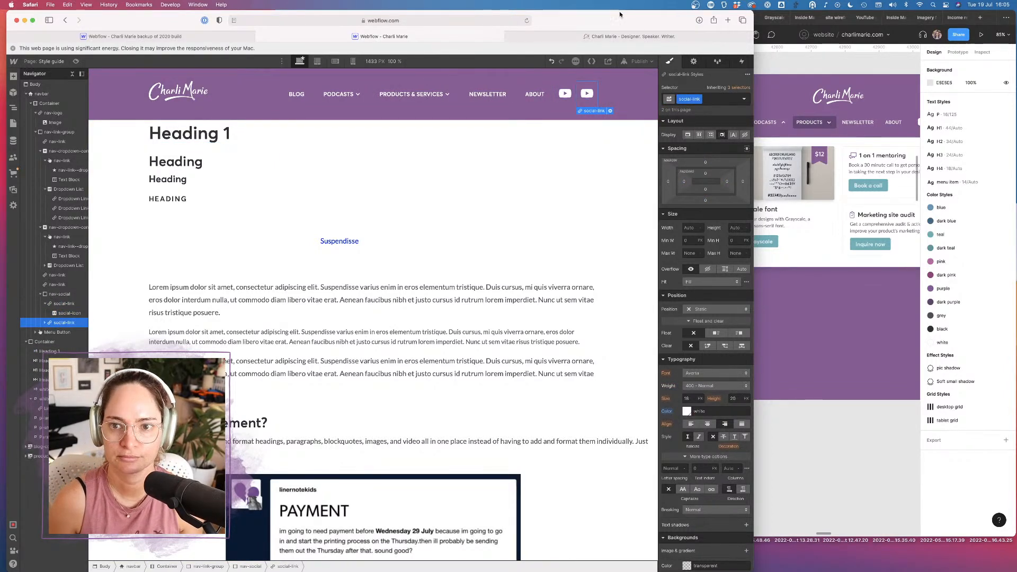
Switch to the 2020 build backup project and check the embed code of the second and third footer social icons
left_click(178, 37)
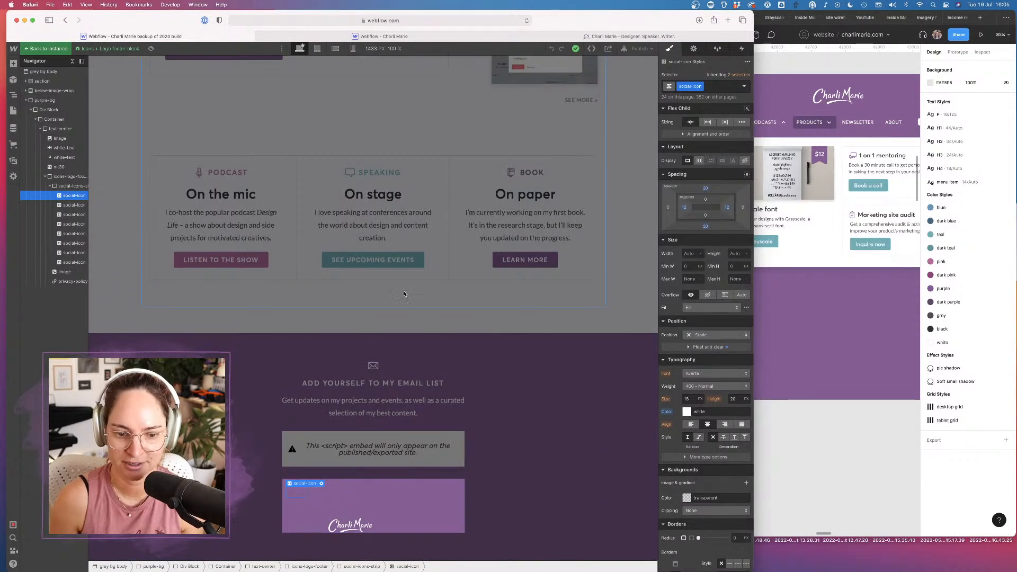
left_click(317, 495)
left_click(345, 483)
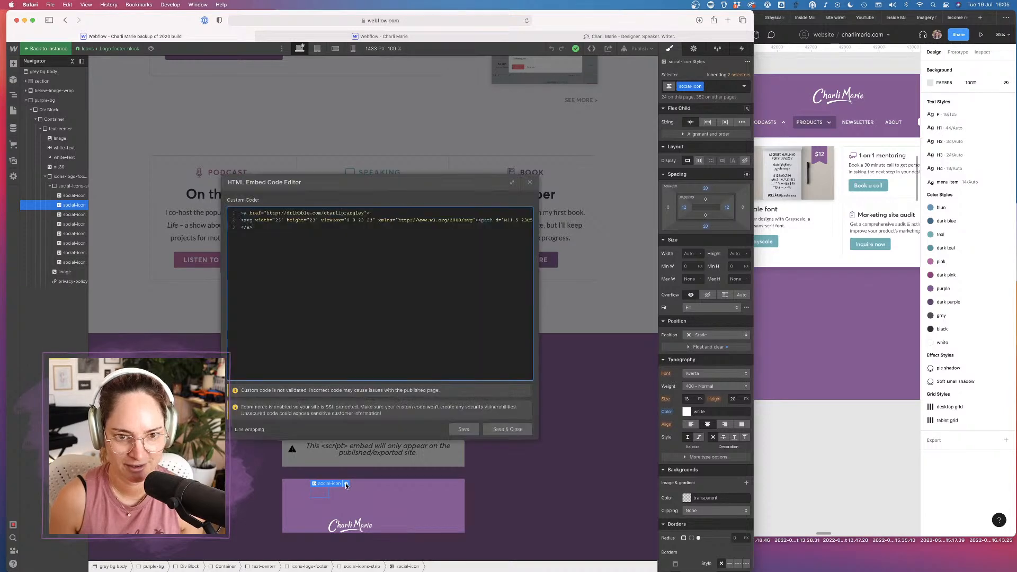
left_click(530, 183)
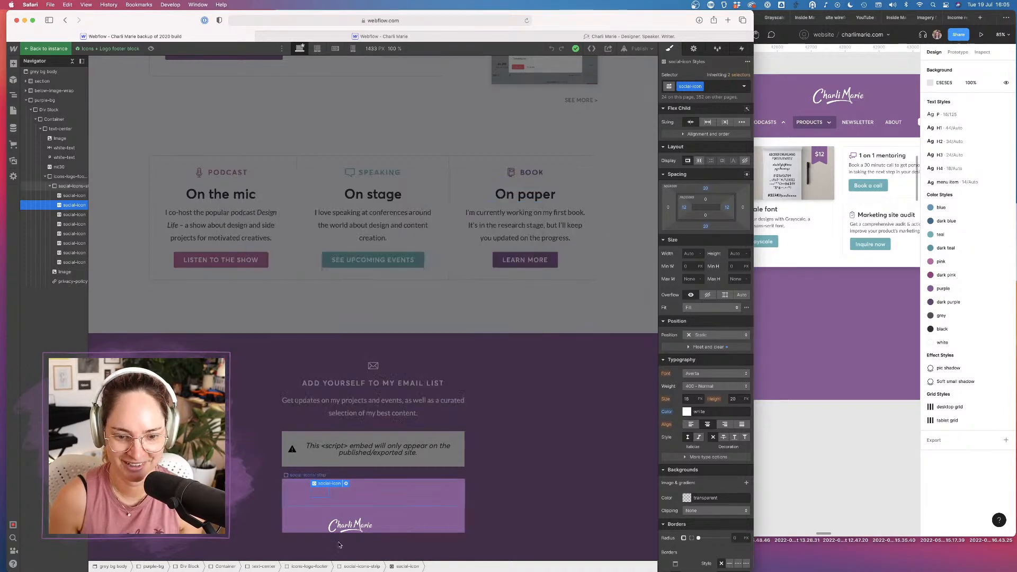
left_click(343, 493)
left_click(367, 484)
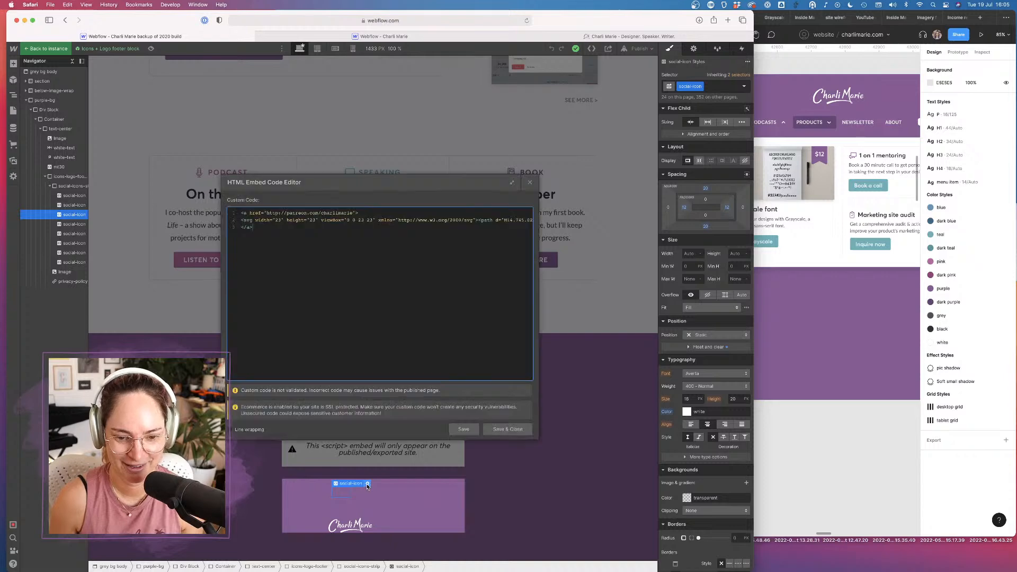
key("Escape")
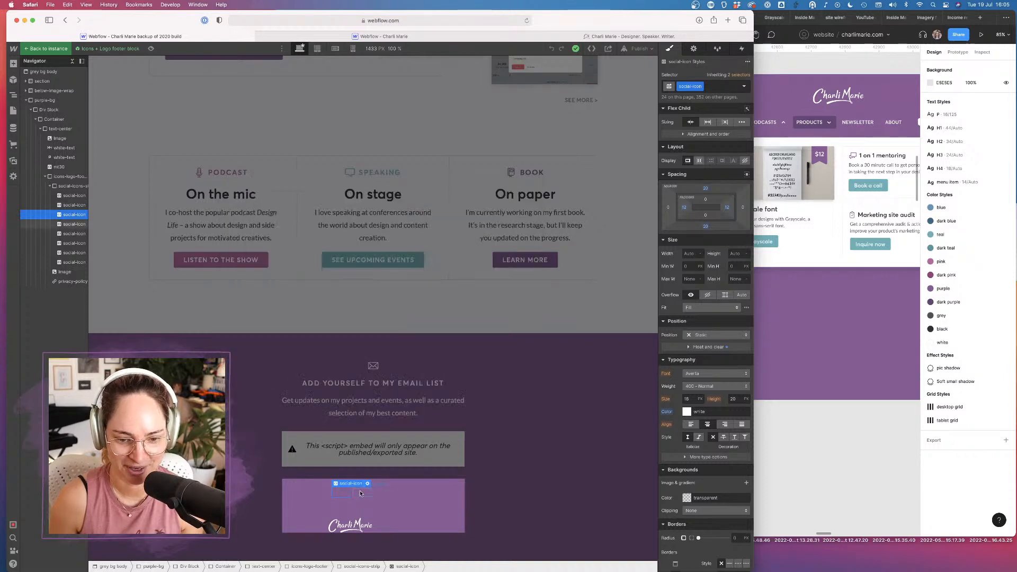
Copy the SVG code from the Twitter footer icon's embed, leaving out its link tags
left_click(382, 494)
left_click(389, 484)
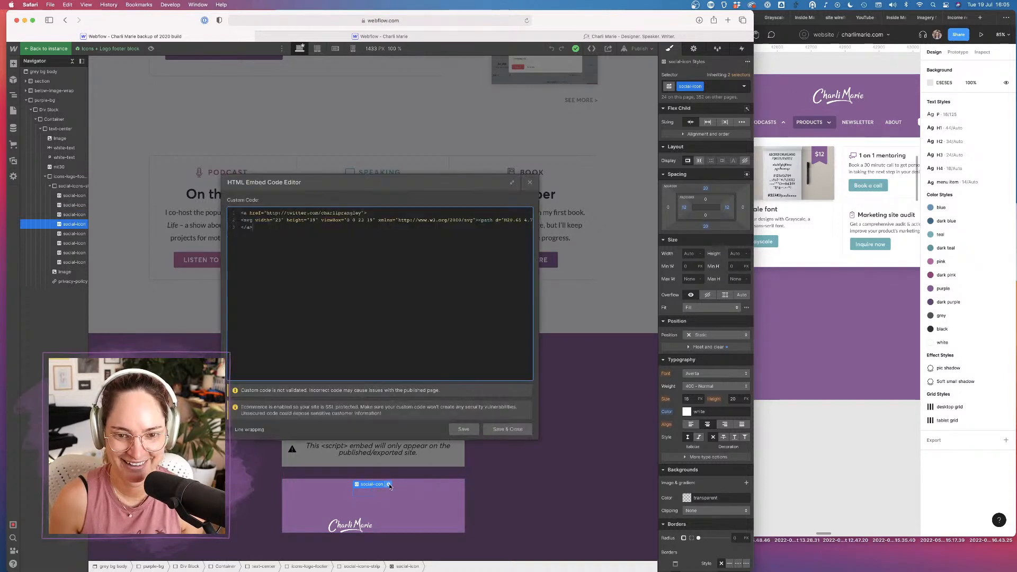
left_click(891, 307)
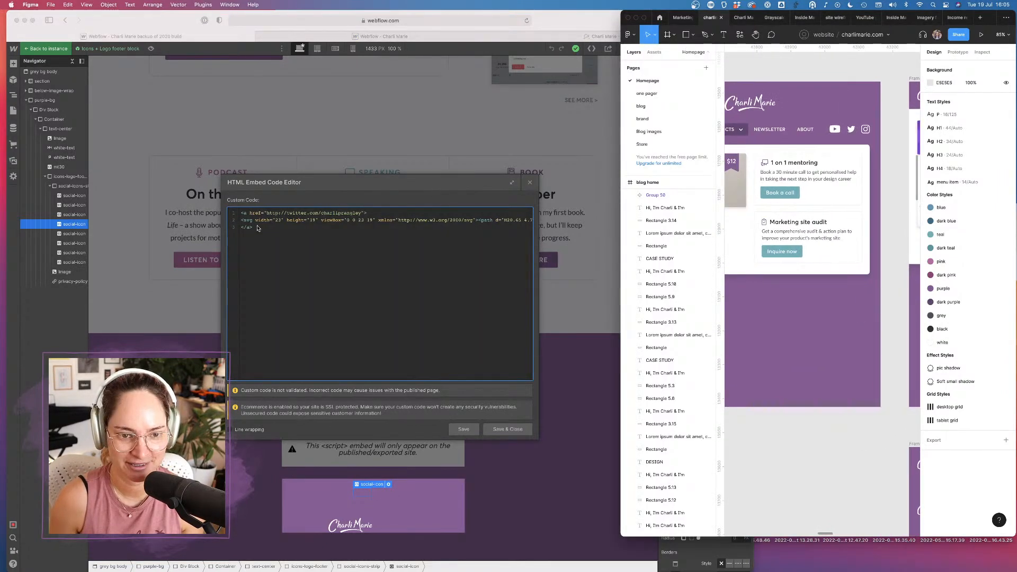
left_click(254, 230)
left_click_drag(240, 220, 630, 216)
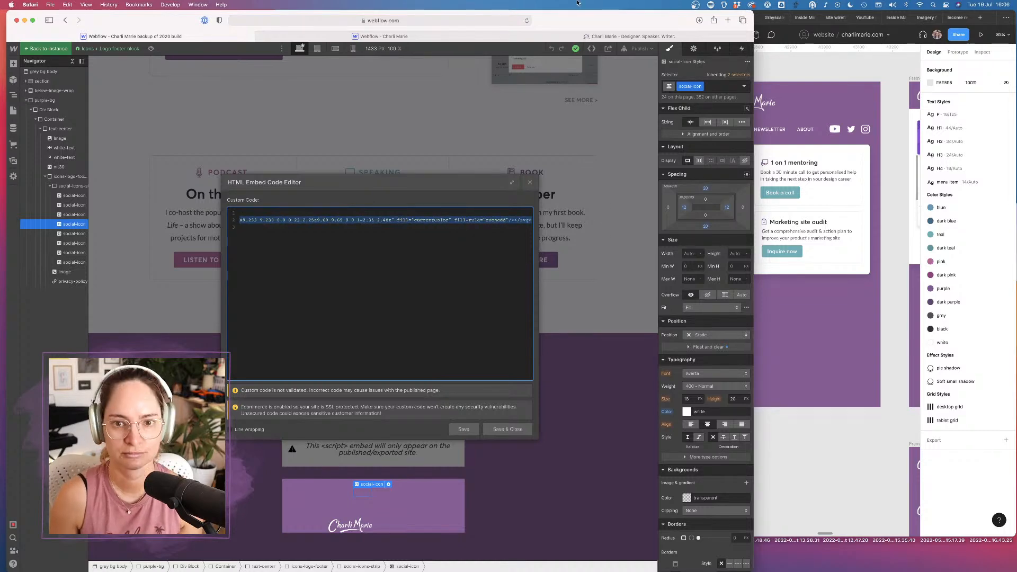
In the Style guide project, replace the duplicated social-icon's embed code with the copied Twitter SVG and save it
left_click(401, 36)
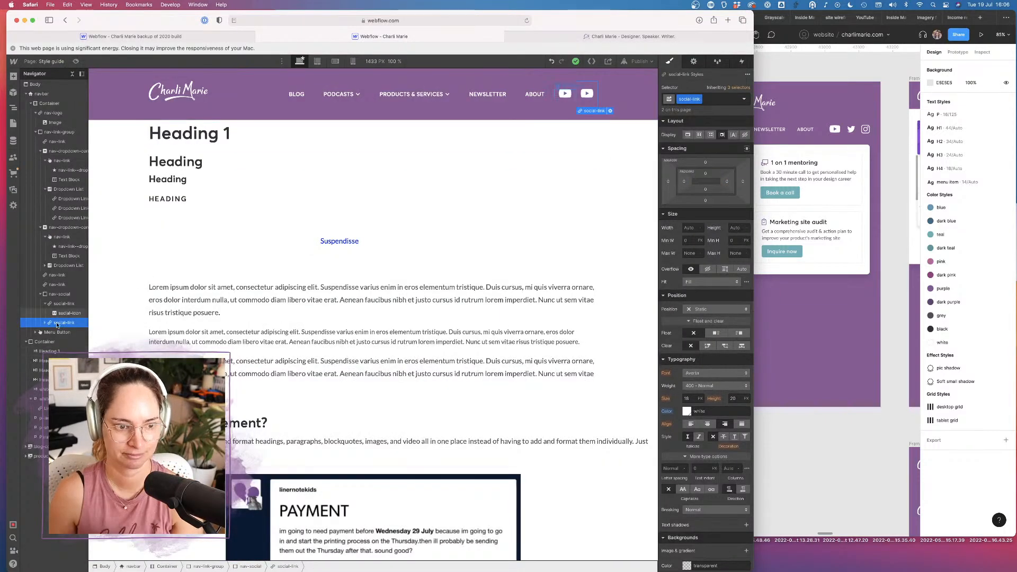
left_click(45, 324)
left_click(64, 332)
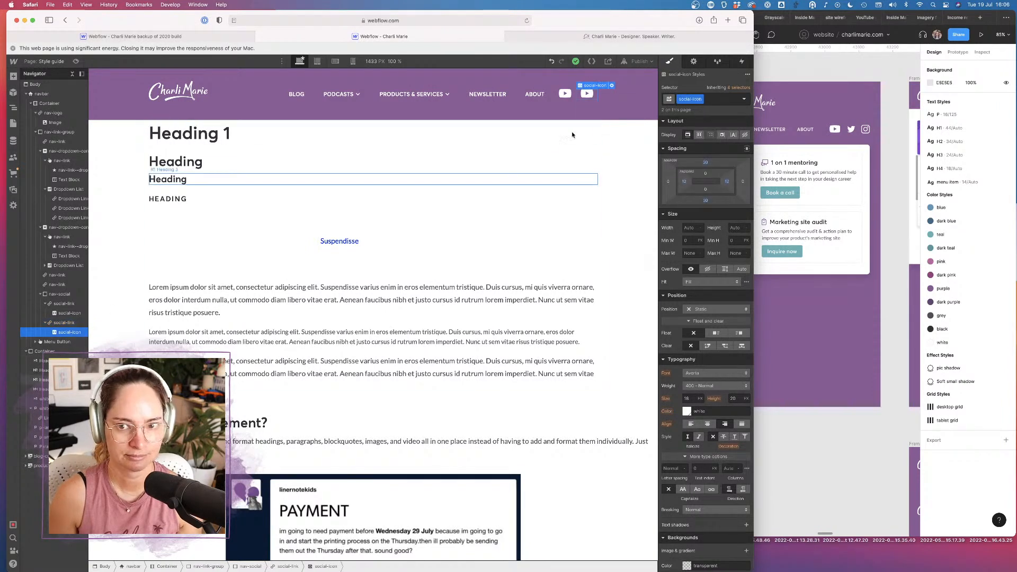
left_click(612, 86)
left_click(363, 216)
key("super+a")
key("BackSpace")
key("super+v")
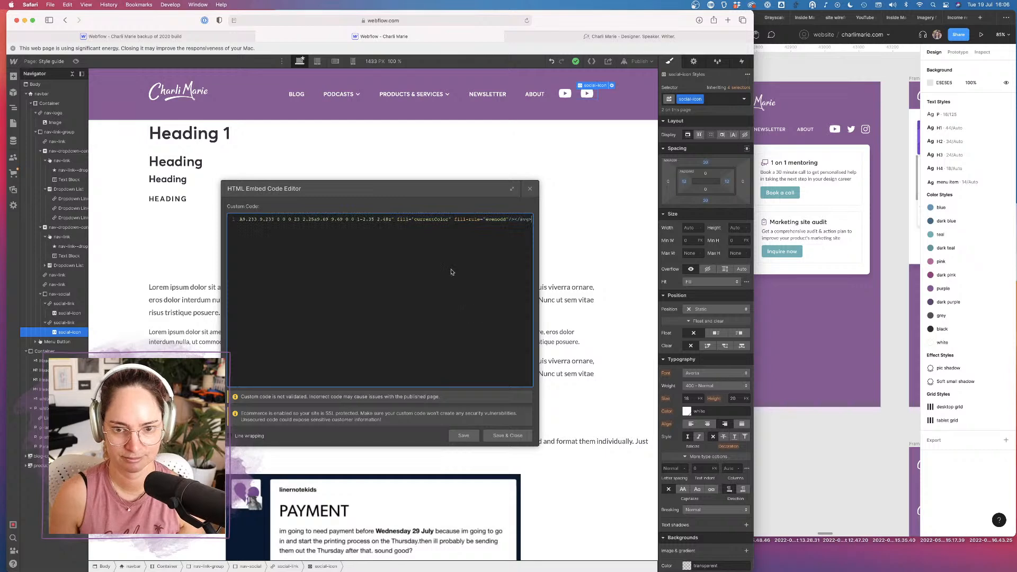
left_click(508, 436)
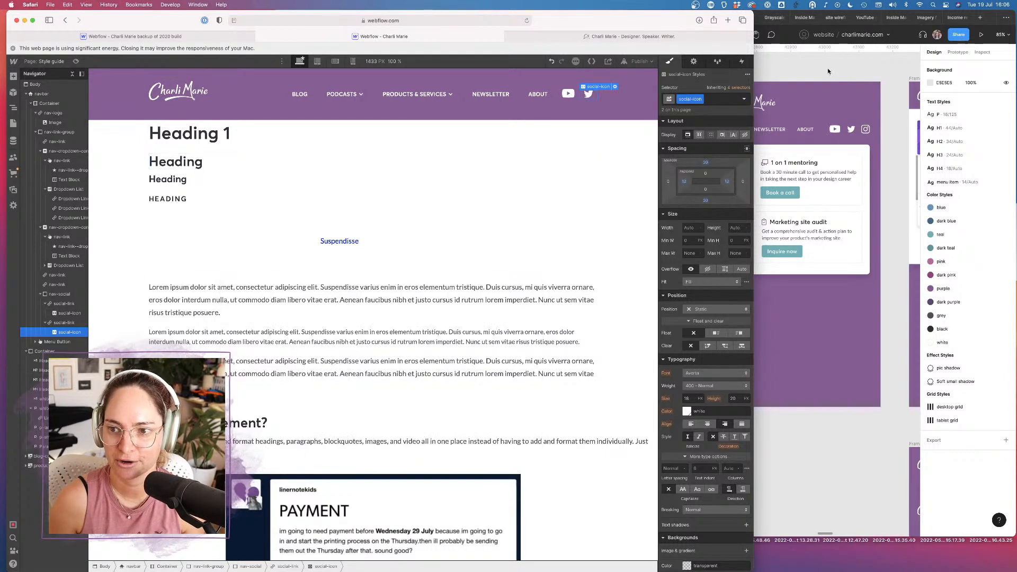
Back in the backup project, open the Instagram footer icon's embed, select its SVG code and close the editor
left_click(832, 84)
left_click(401, 153)
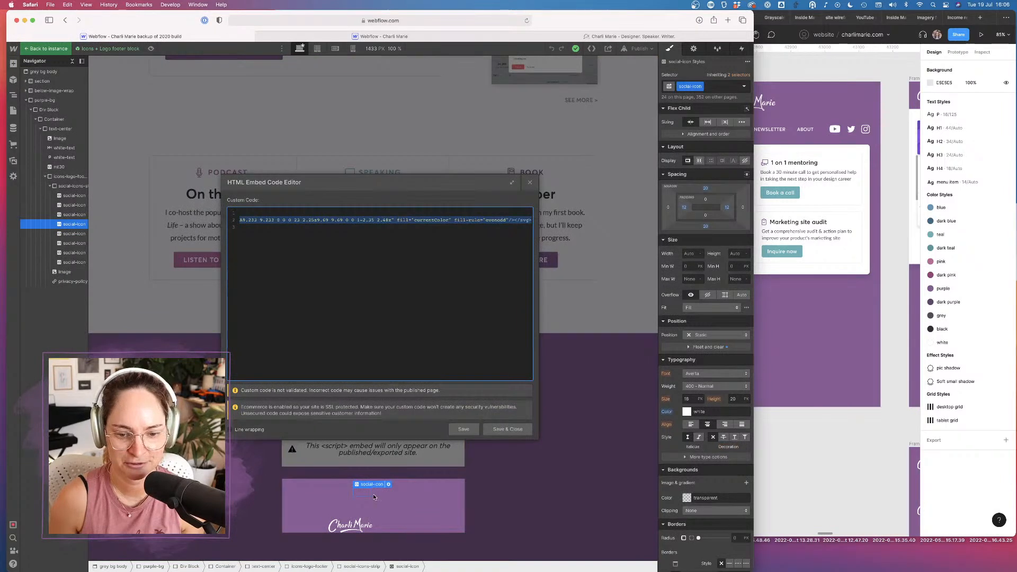
left_click(375, 497)
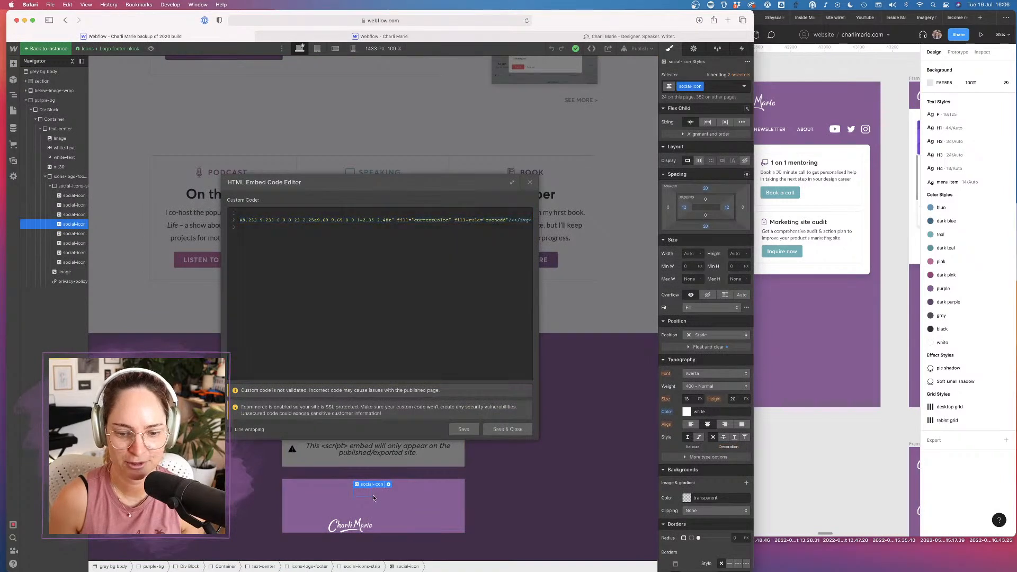
left_click(384, 494)
left_click(410, 483)
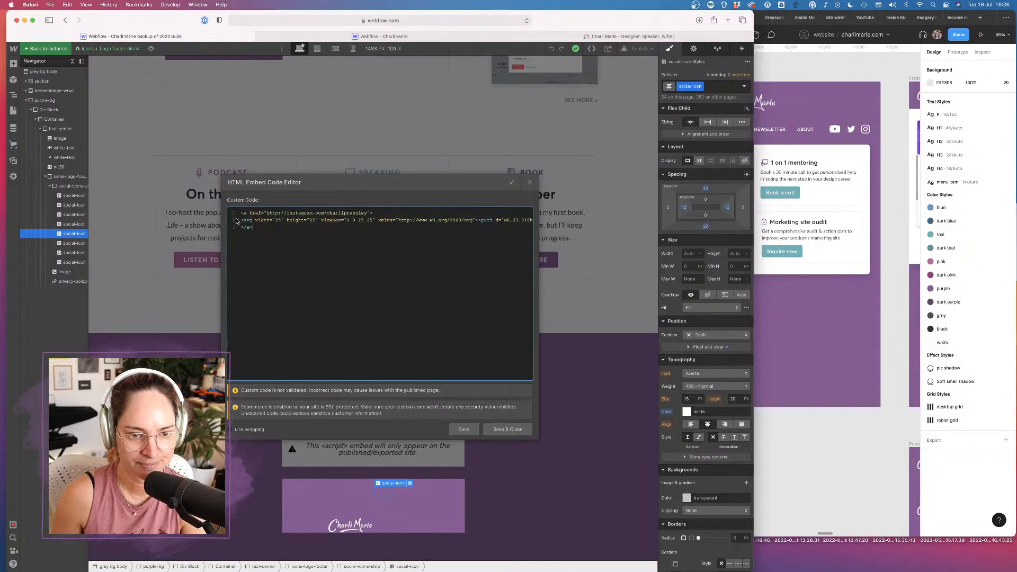
left_click_drag(241, 218, 640, 225)
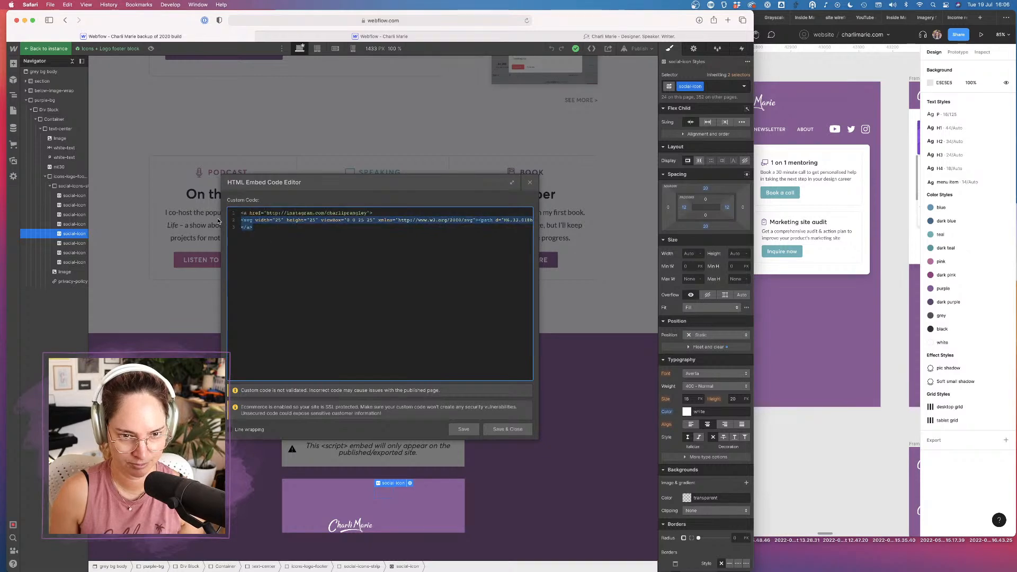
left_click(507, 429)
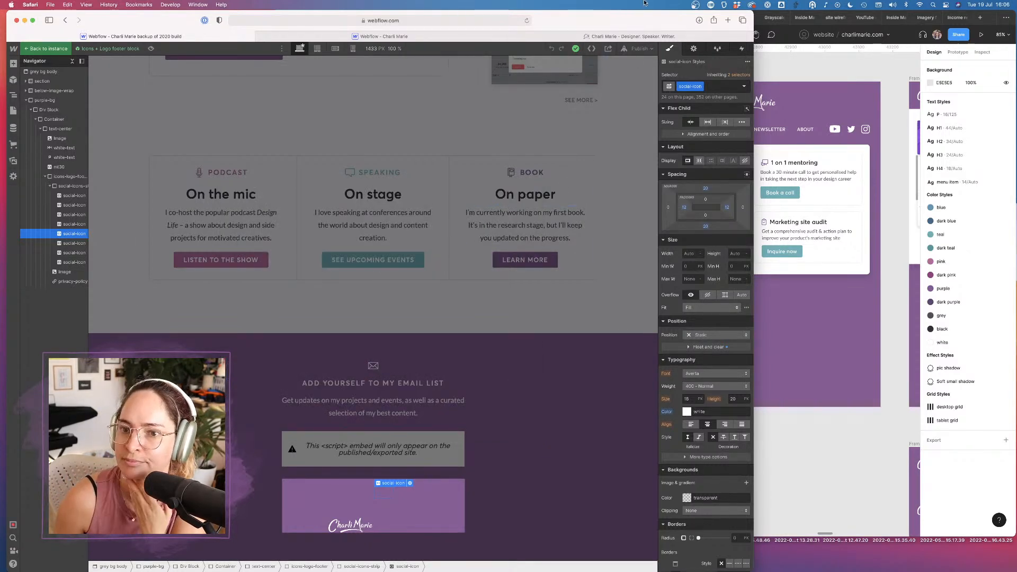
Return to the Style guide project and duplicate the Twitter social-link in the nav-social block
left_click(480, 39)
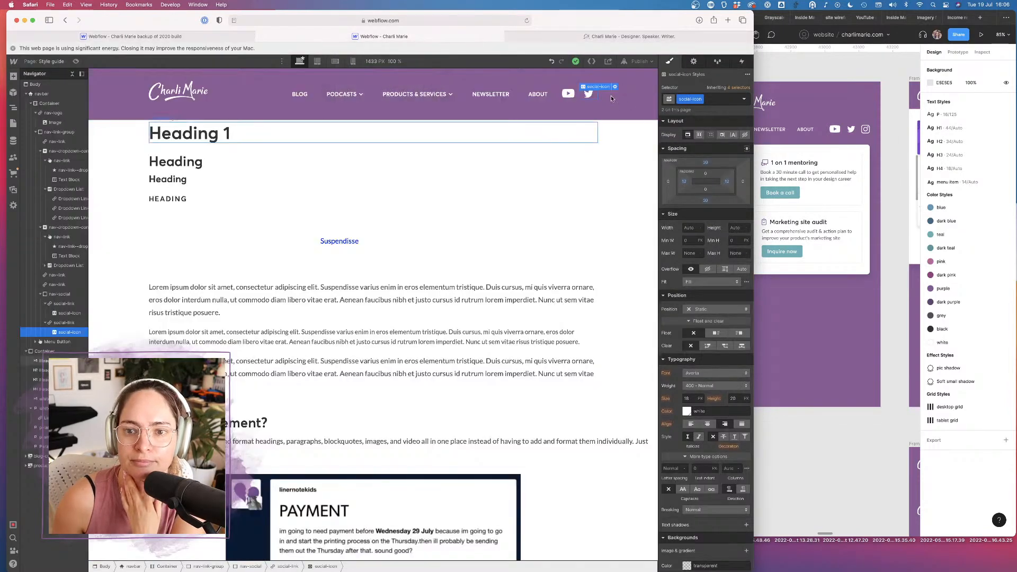
left_click(64, 322)
key("super+d")
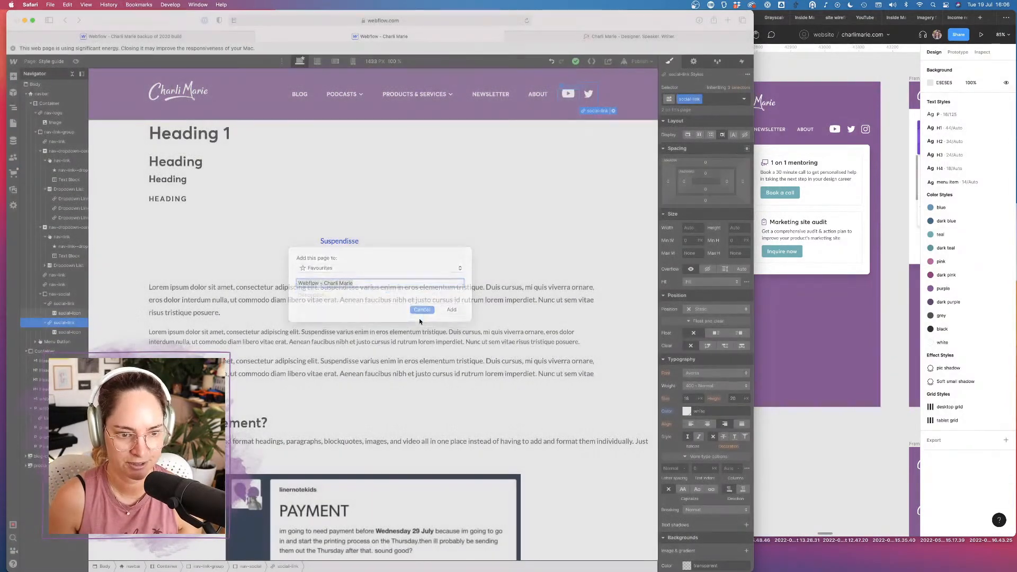
left_click(422, 317)
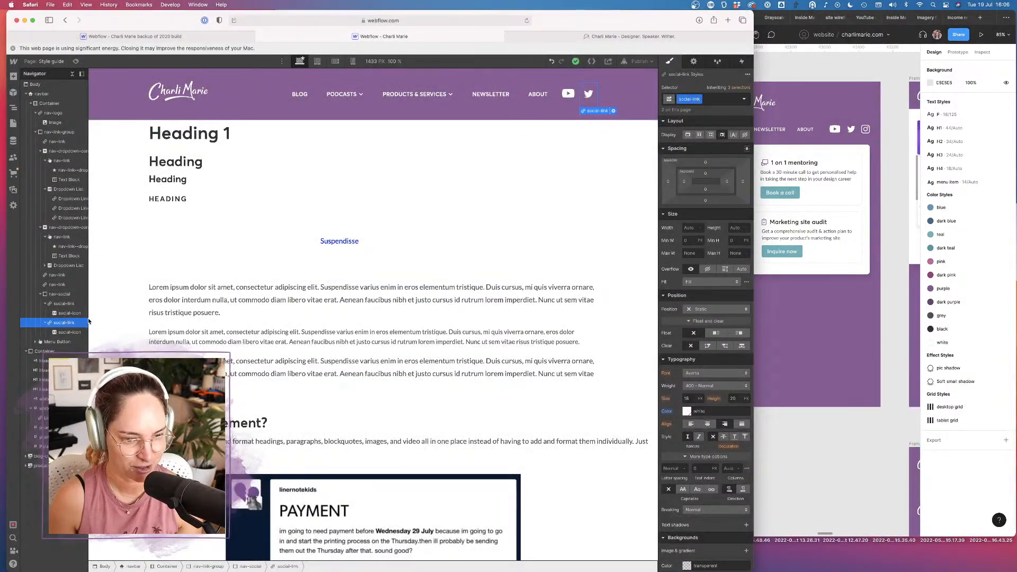
key("super+d")
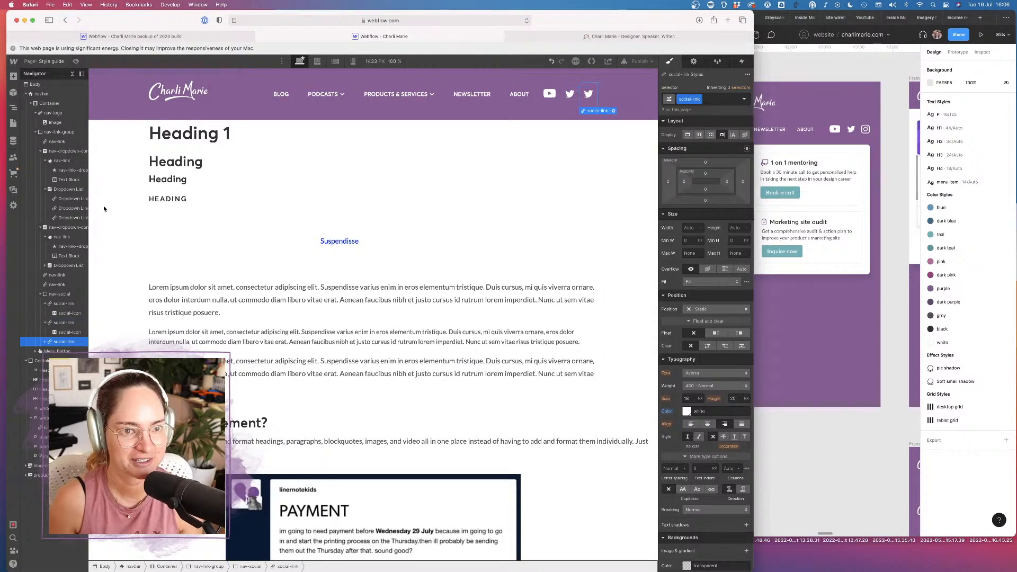
Copy the Instagram icon's SVG code and closing link tag from its embed in the backup project
left_click(197, 37)
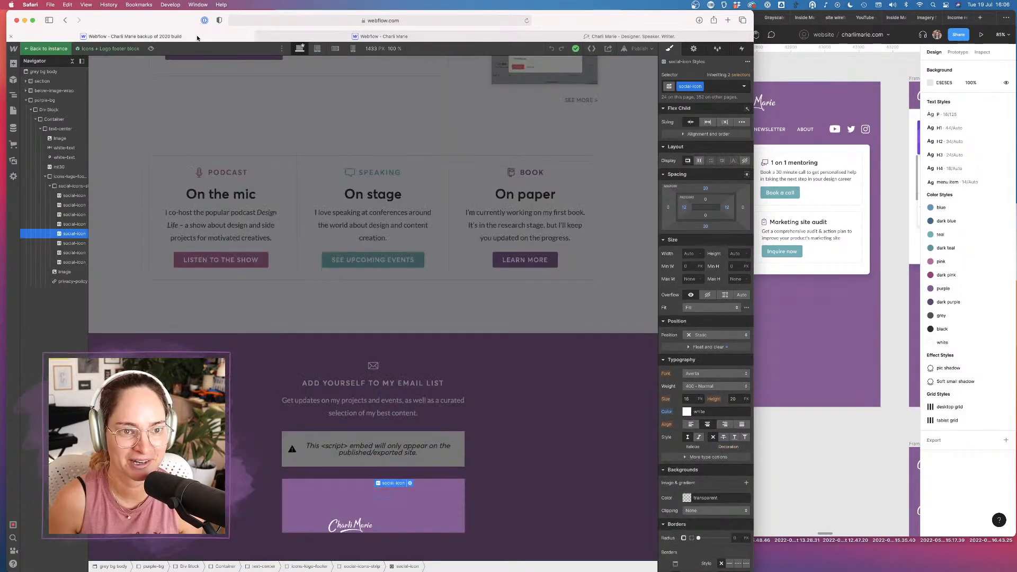
left_click(410, 484)
left_click_drag(257, 231, 239, 219)
key("super+c")
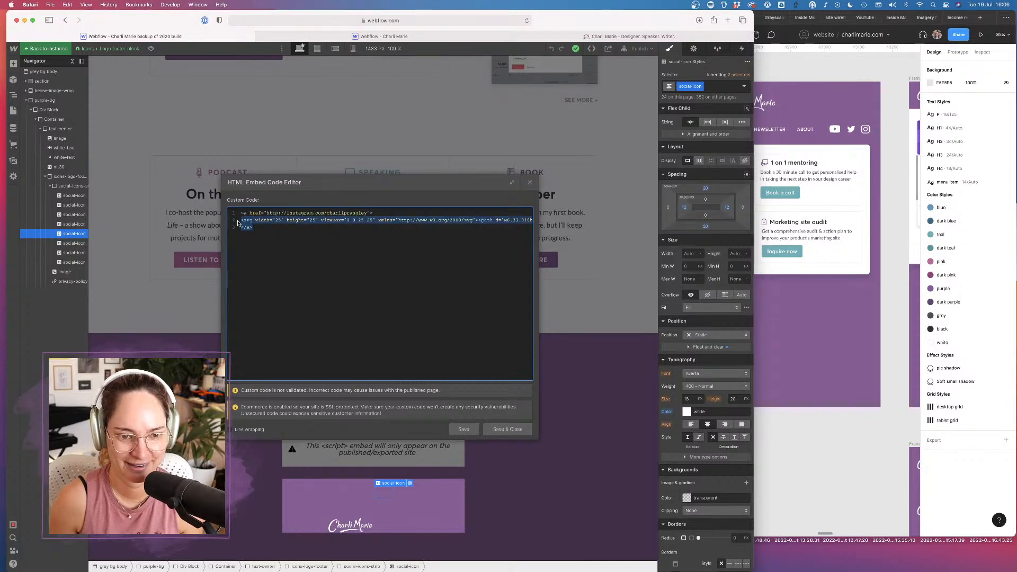
left_click(512, 428)
In the Style guide project, replace the second Twitter social-icon's embed code with the copied Instagram SVG and save it
left_click(609, 35)
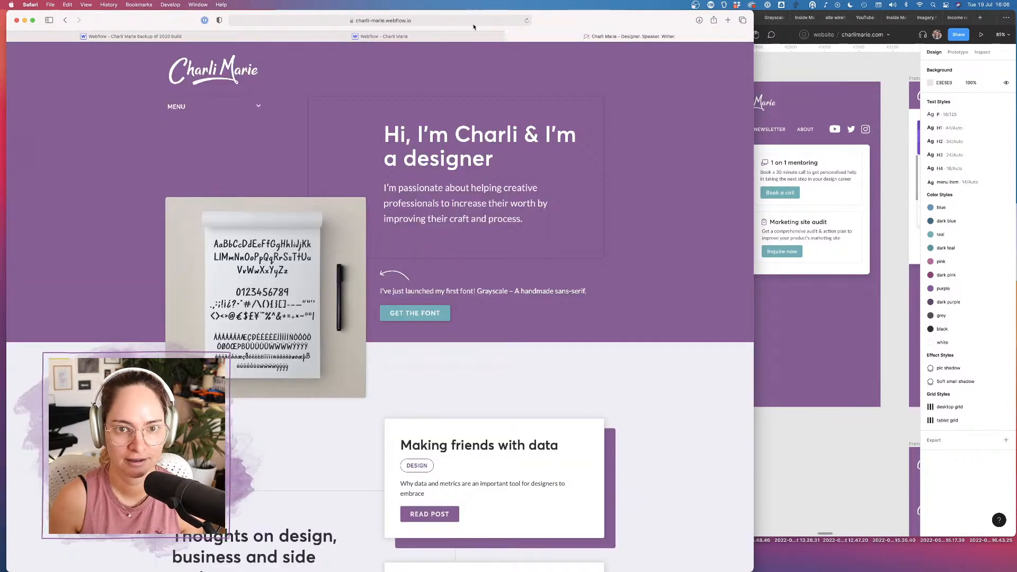
left_click(427, 35)
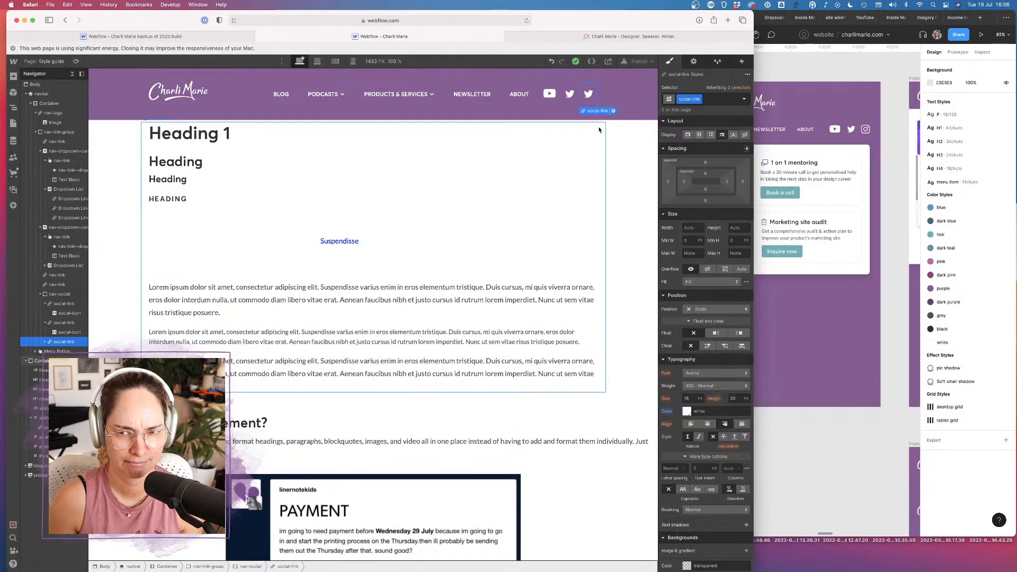
left_click(588, 94)
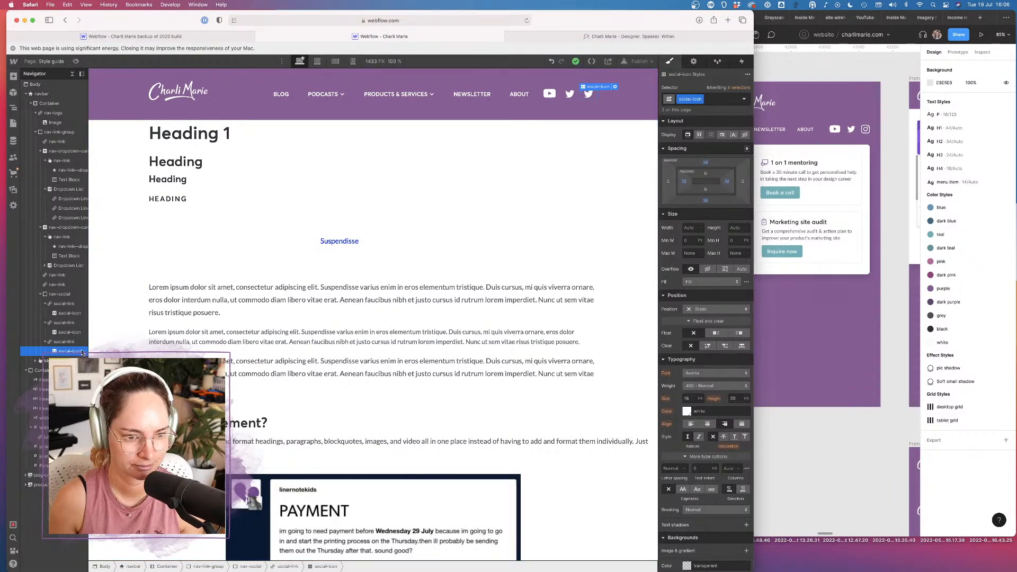
left_click(615, 87)
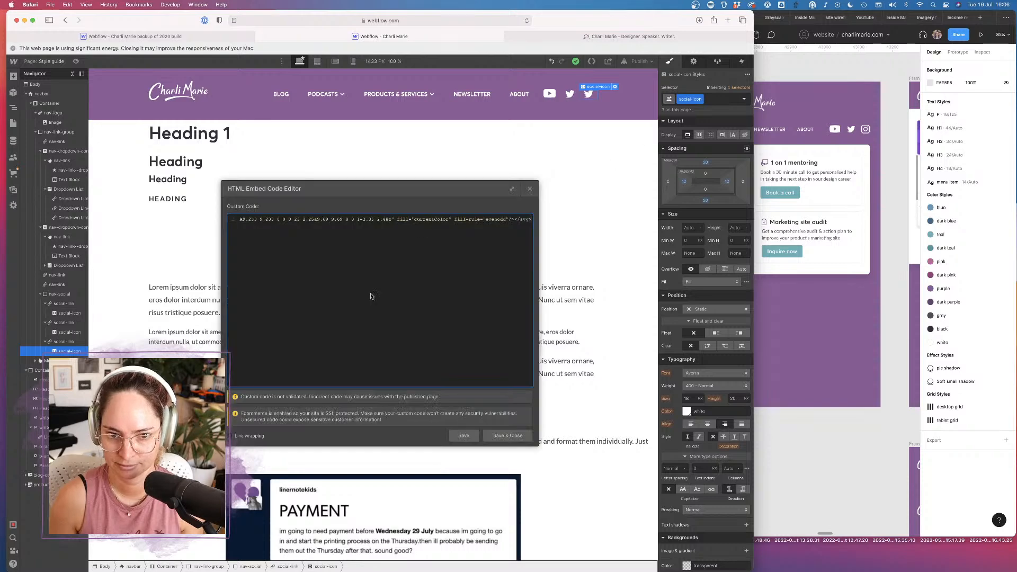
key("super+a")
key("BackSpace")
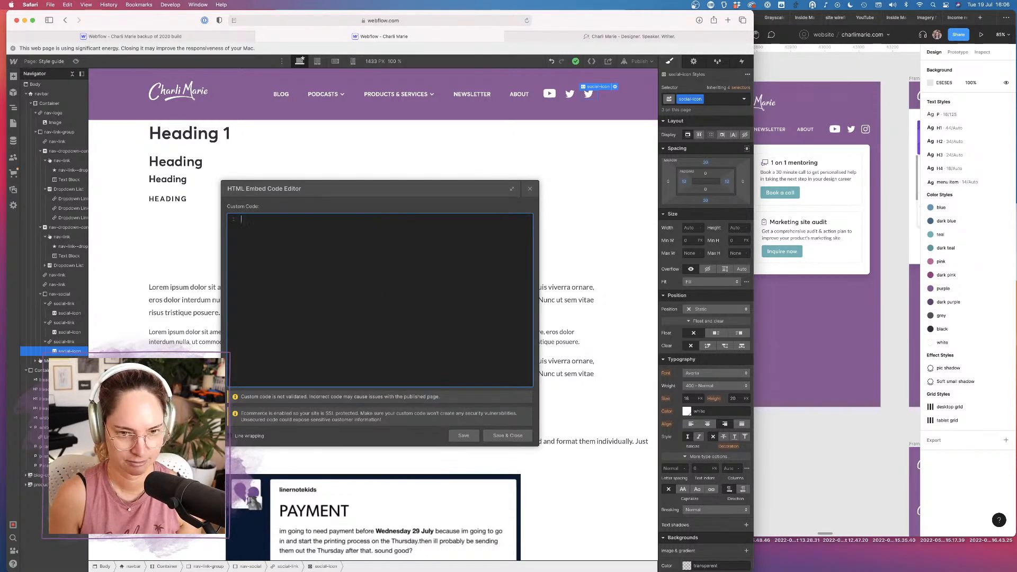
key("super+v")
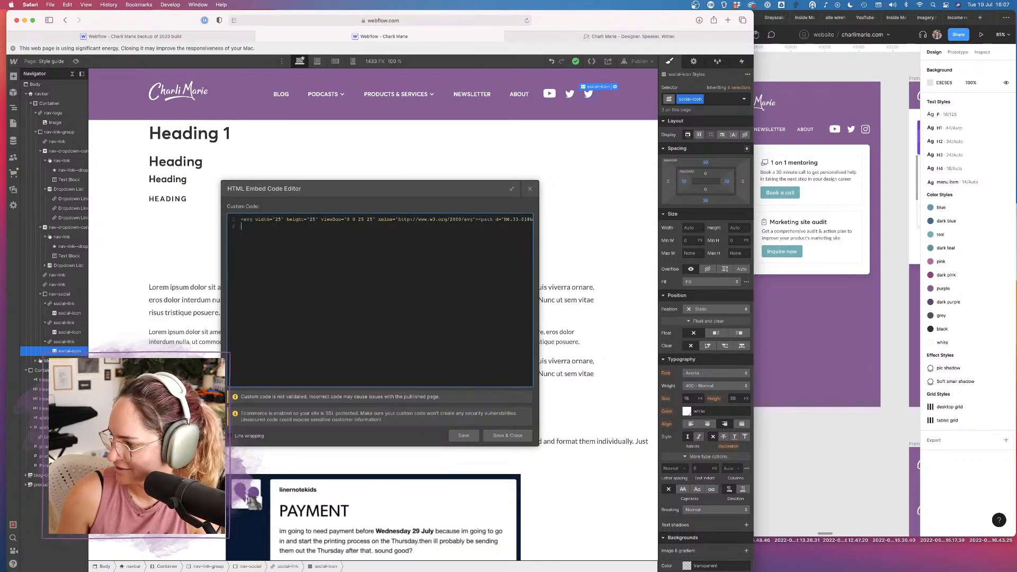
key("super+Tab")
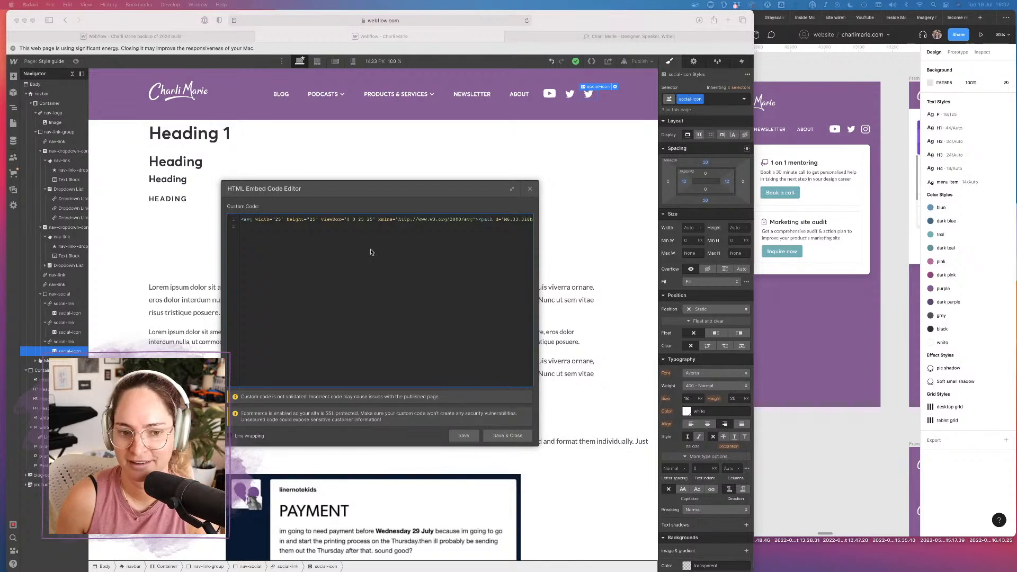
left_click(518, 441)
left_click(517, 441)
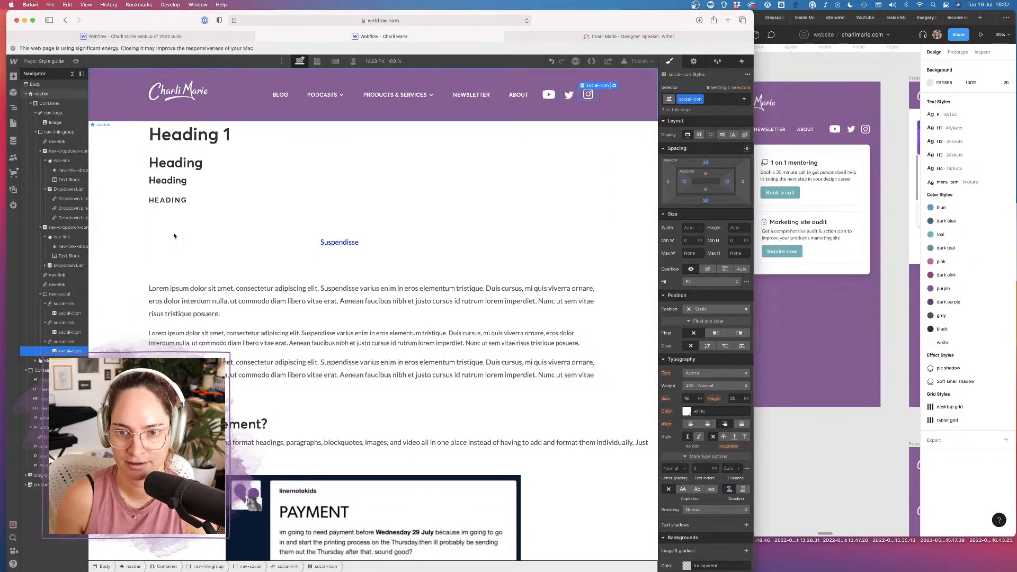
Set the nav-social block to a horizontal flex layout with its children aligned to the center
left_click(63, 295)
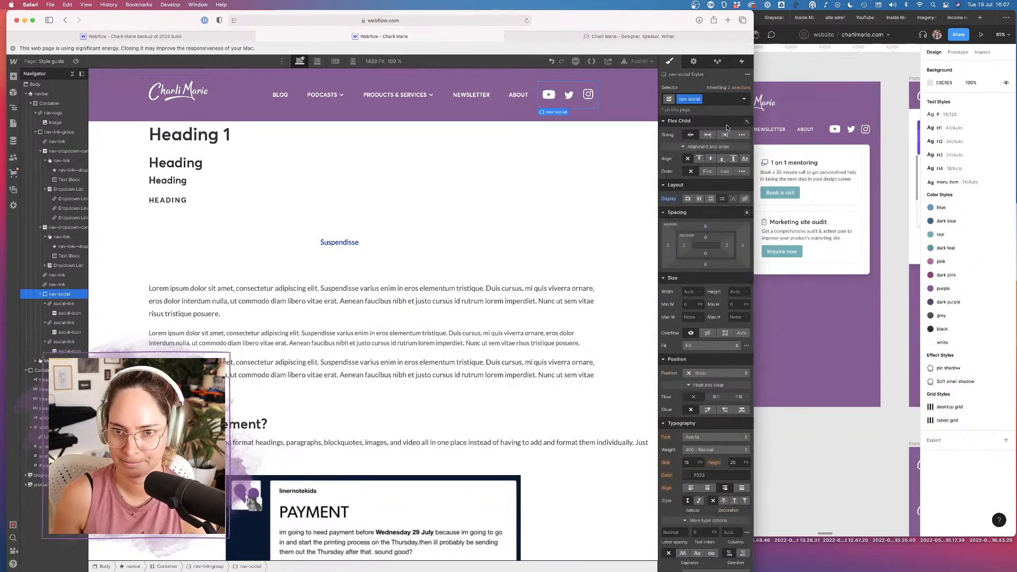
left_click(699, 199)
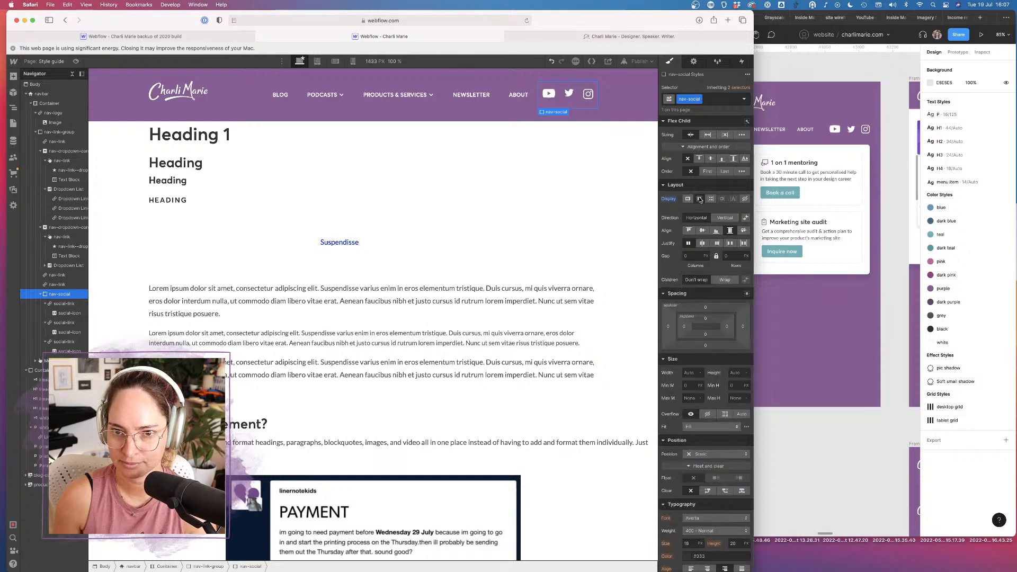
left_click(702, 231)
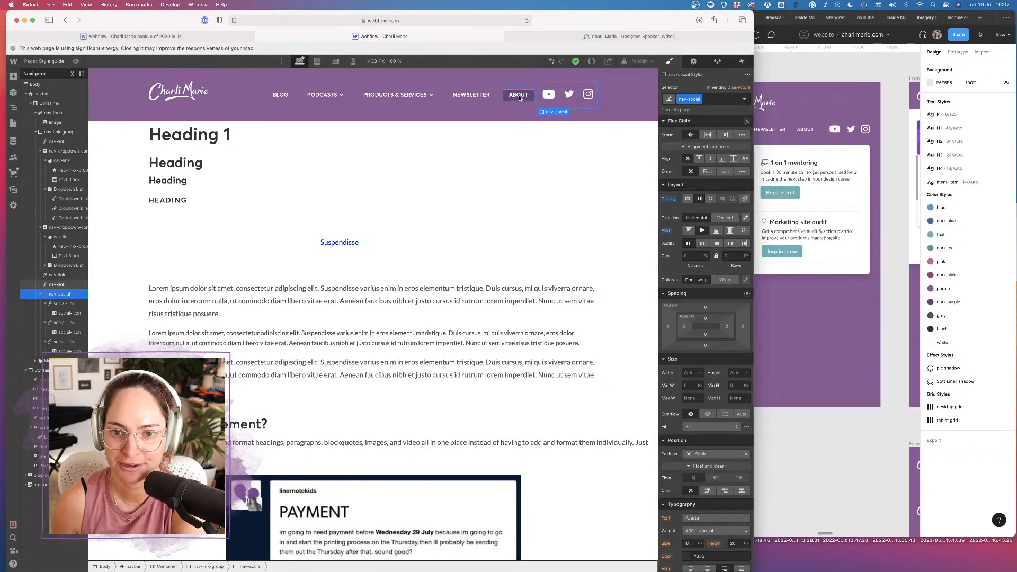
left_click(626, 170)
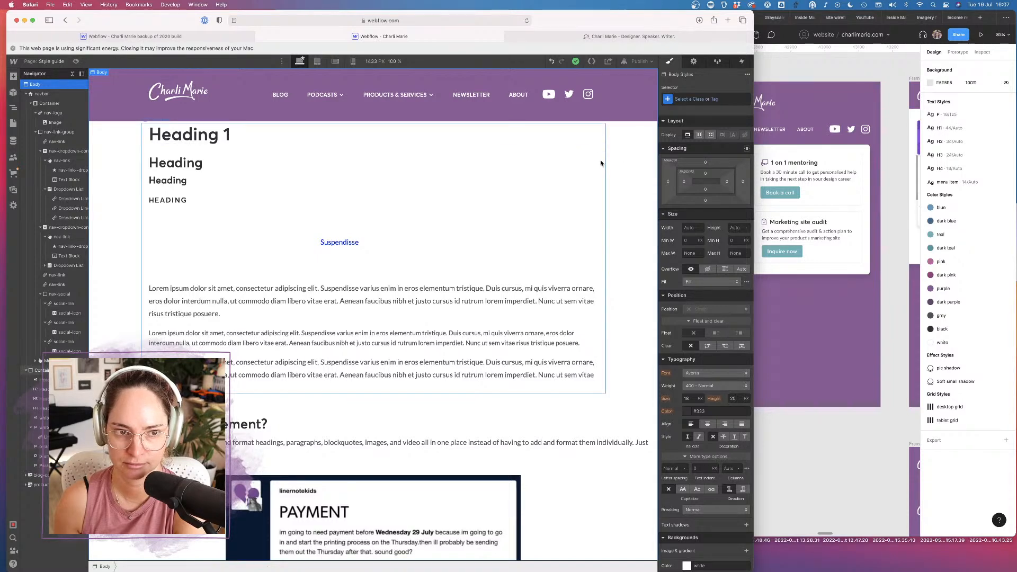
Switch to Figma to examine the navigation bar design with its products dropdown, and return to Webflow
left_click(809, 65)
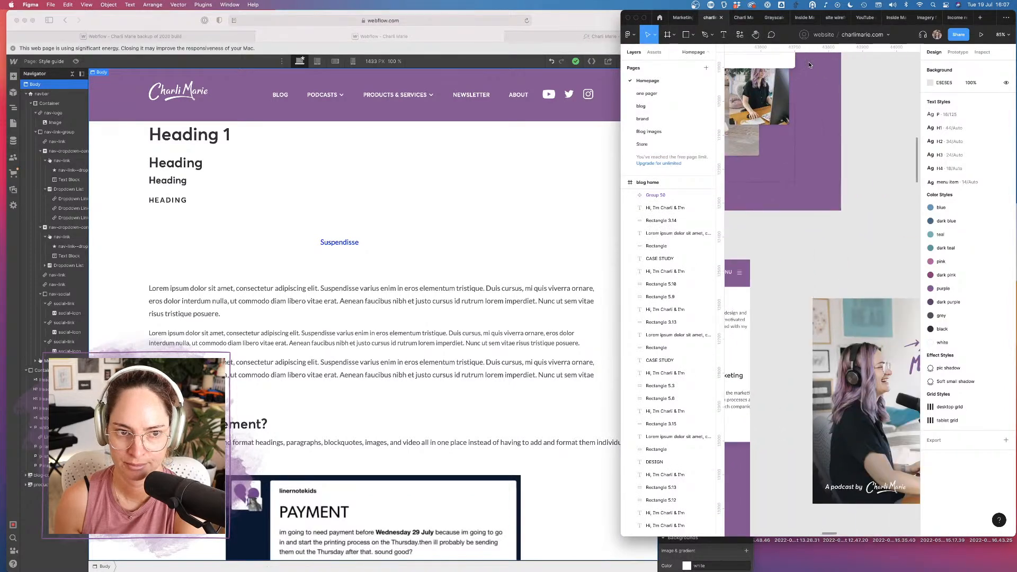
scroll(809, 64, "up", 6)
scroll(809, 64, "left", 4)
scroll(809, 65, "down", 2)
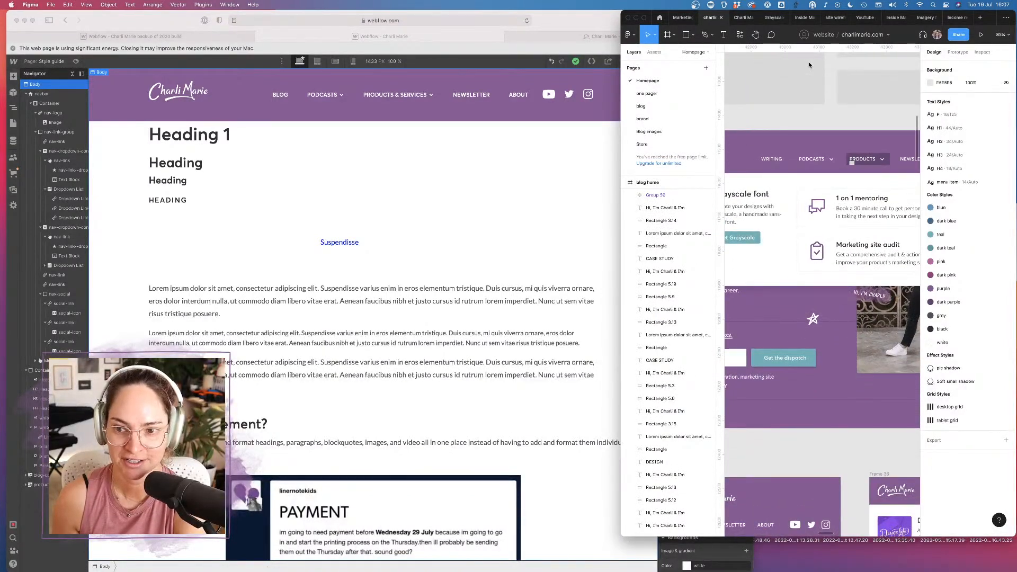
scroll(810, 69, "right", 5)
scroll(811, 69, "down", 1)
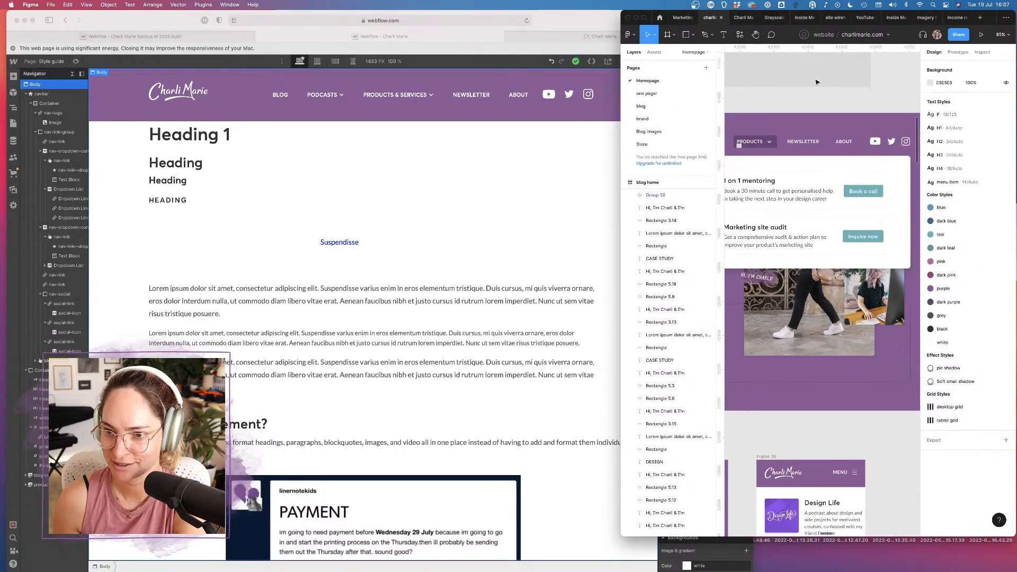
left_click(481, 150)
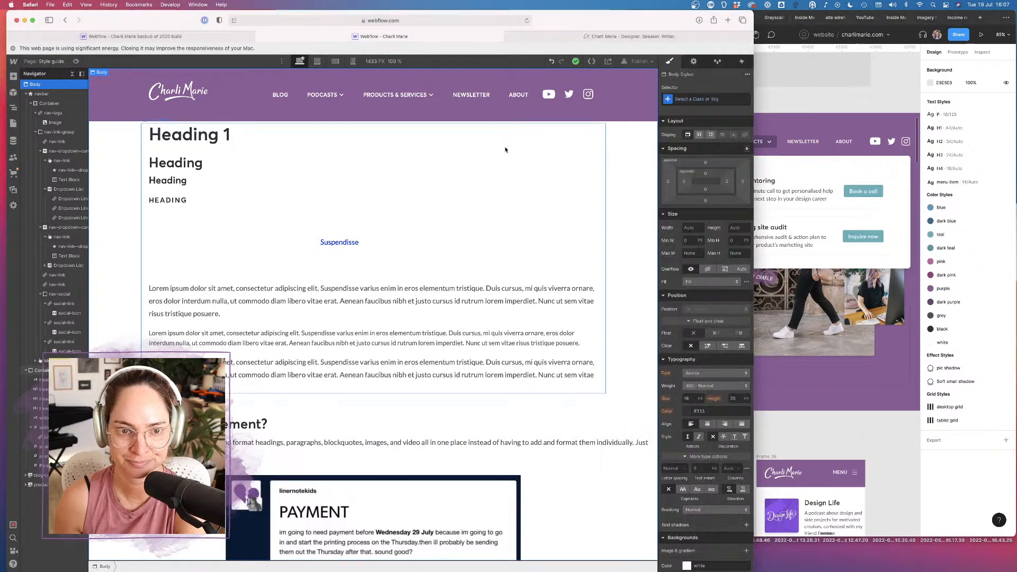
Center the nav-logo link vertically within the navbar's flex container
left_click(200, 101)
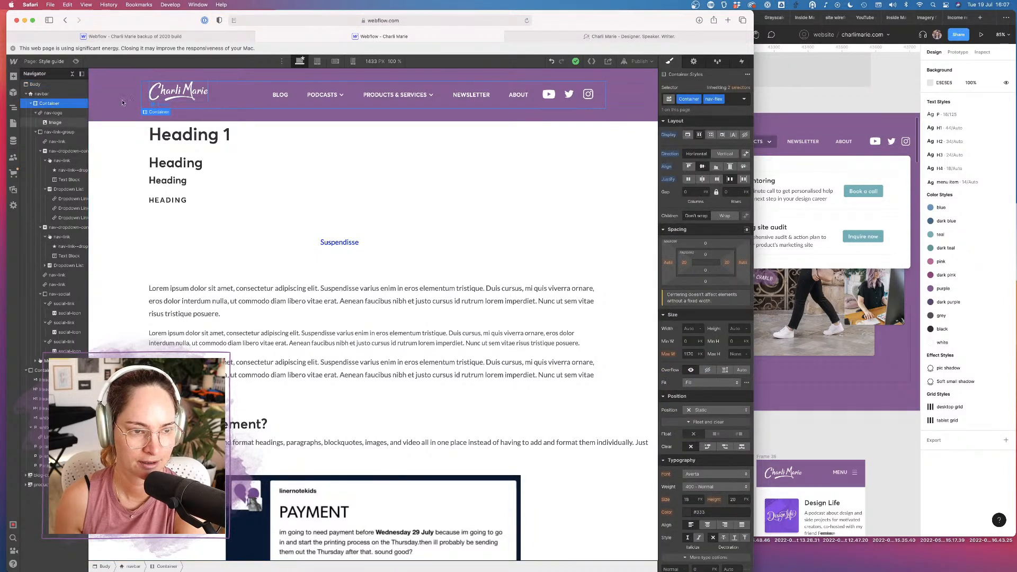
left_click(702, 167)
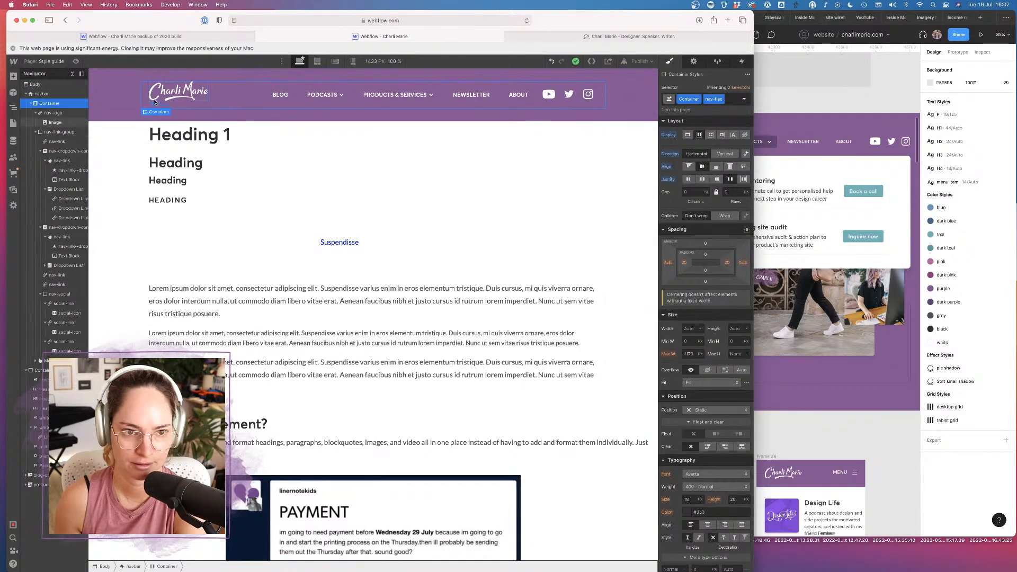
left_click(75, 112)
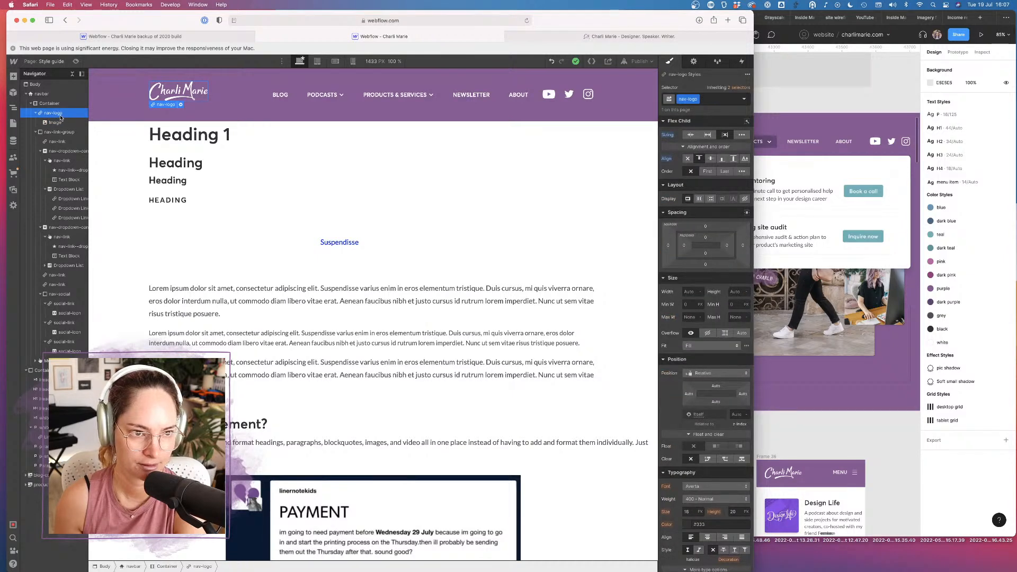
left_click(710, 158)
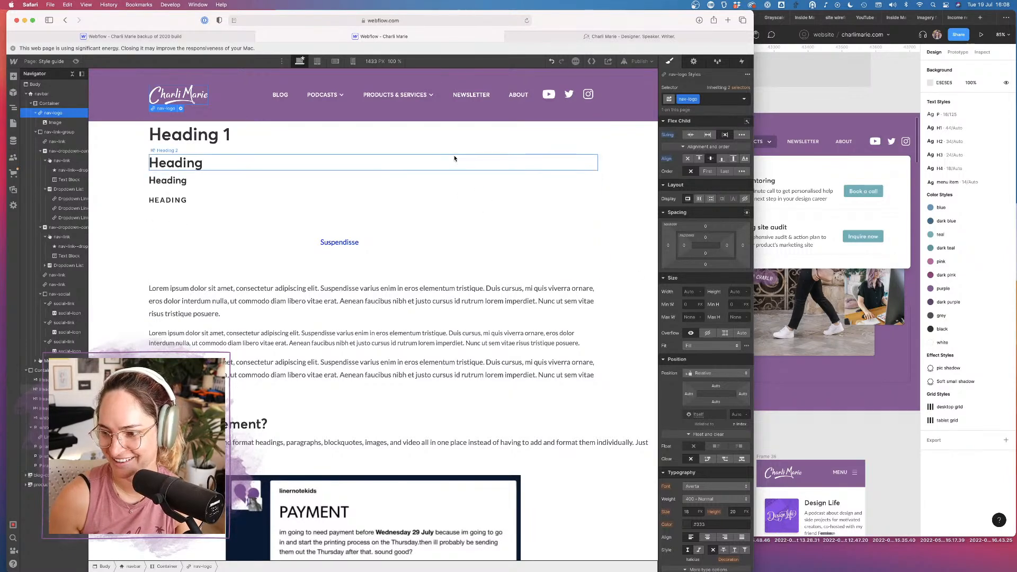
Check the navbar at the tablet breakpoint and return to the desktop view
left_click(625, 146)
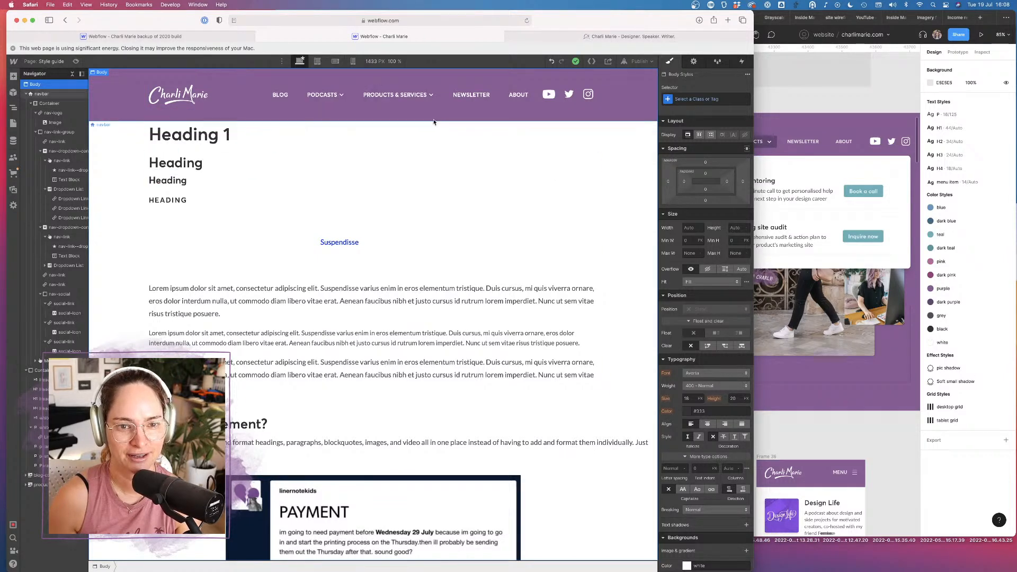
left_click(317, 62)
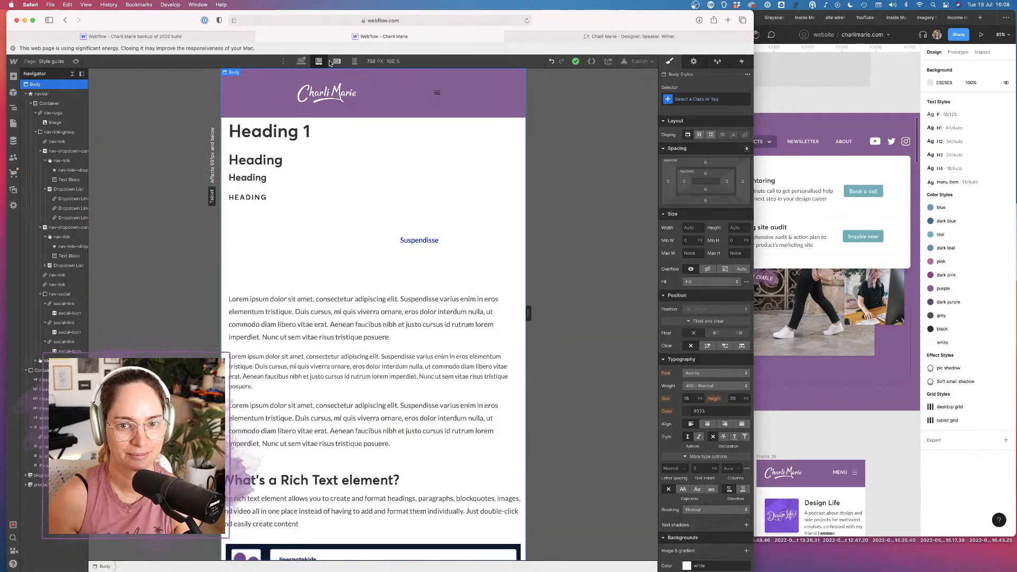
left_click(302, 61)
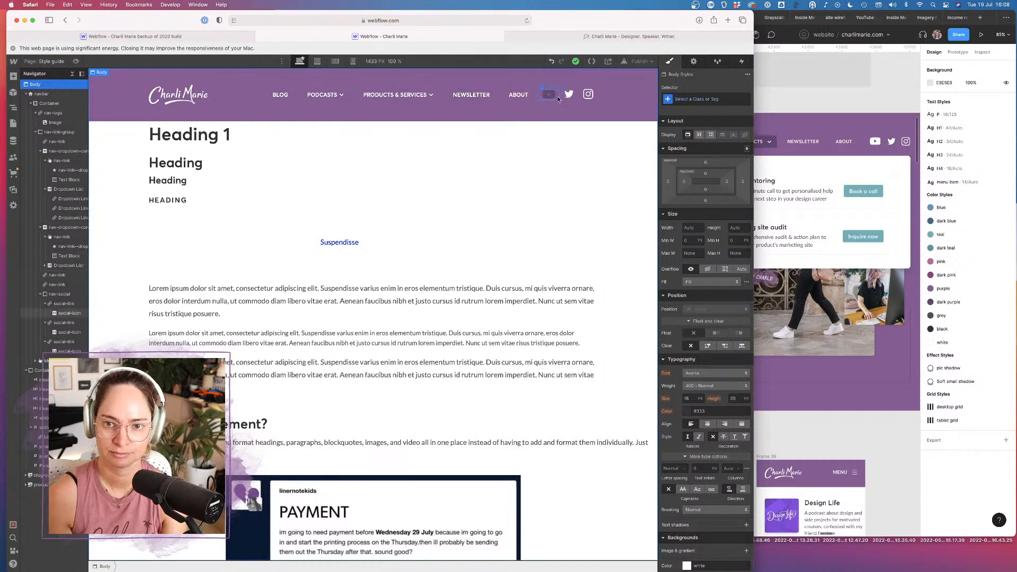
Add a 200 ms Font Color transition with ease easing to the social-link class of the Instagram icon's link
left_click(587, 97)
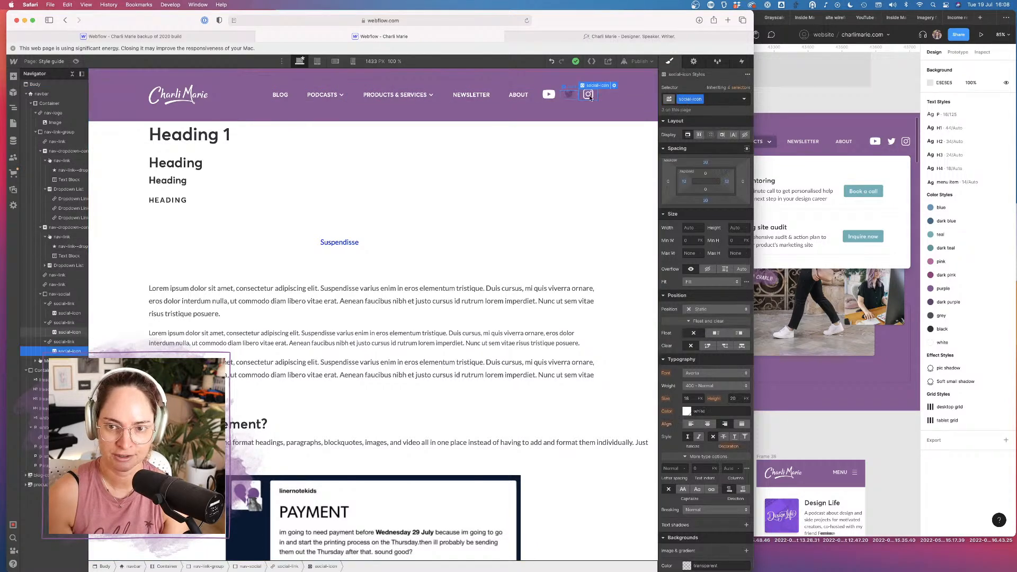
left_click(62, 342)
scroll(676, 424, "down", 5)
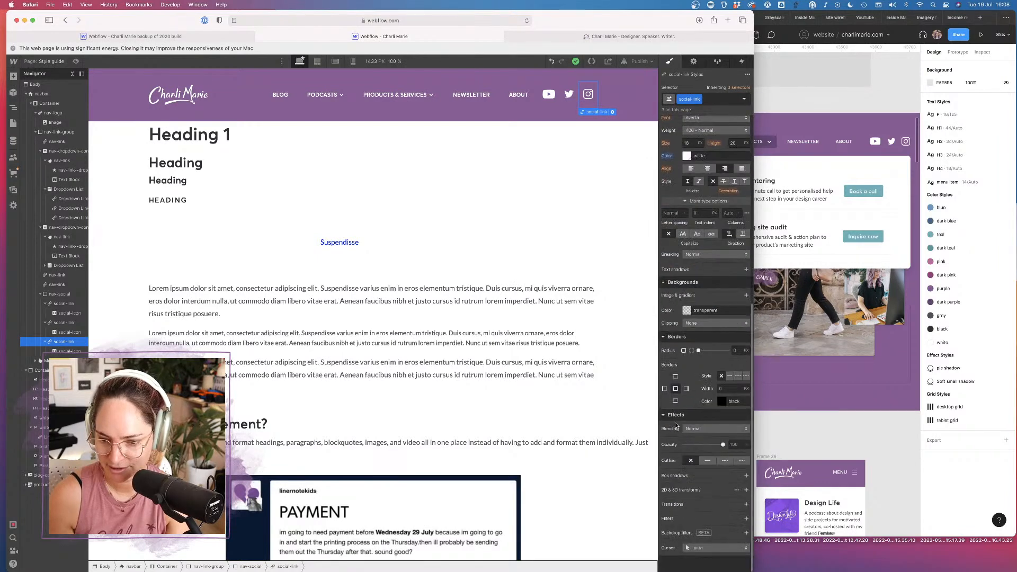
left_click(749, 507)
left_click(714, 531)
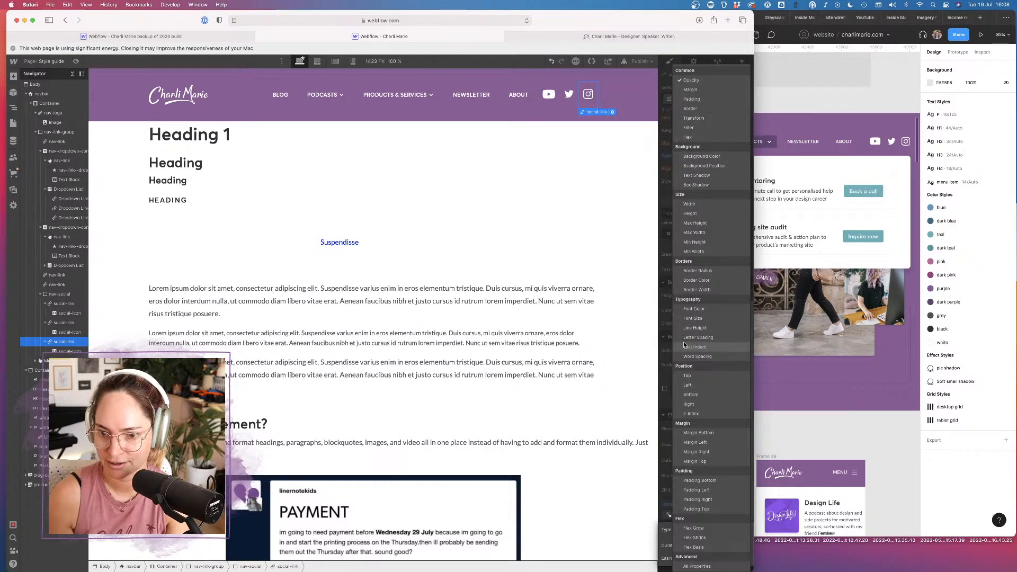
left_click(699, 310)
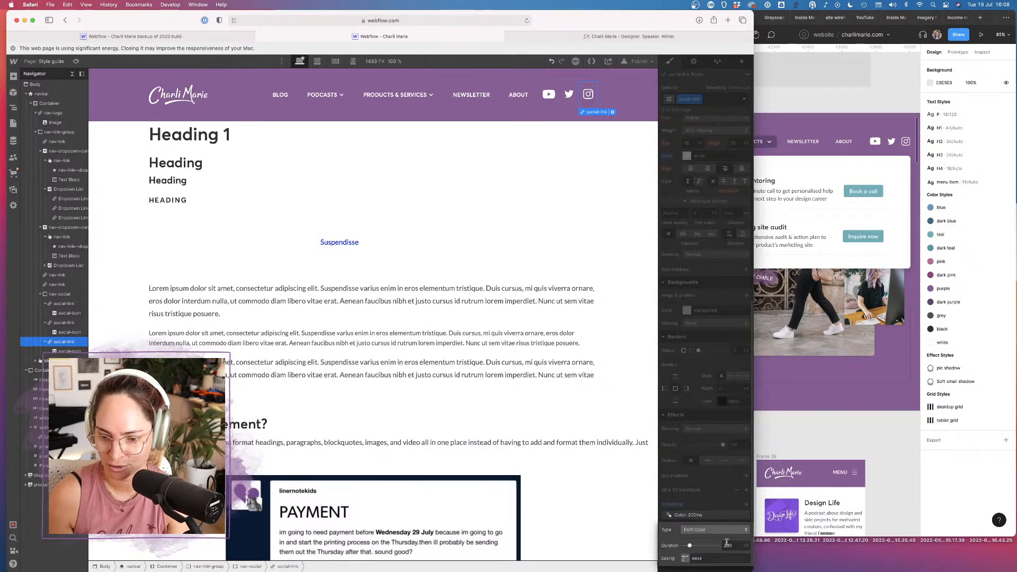
left_click(713, 507)
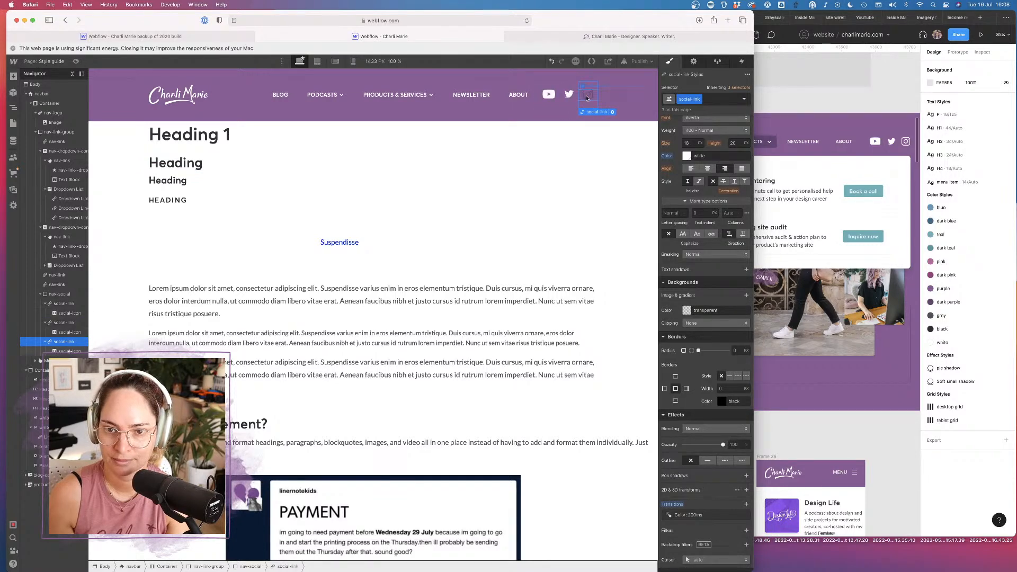
Add a 200 ms Background Color transition with ease easing to the nav-link class of the About link
left_click(524, 96)
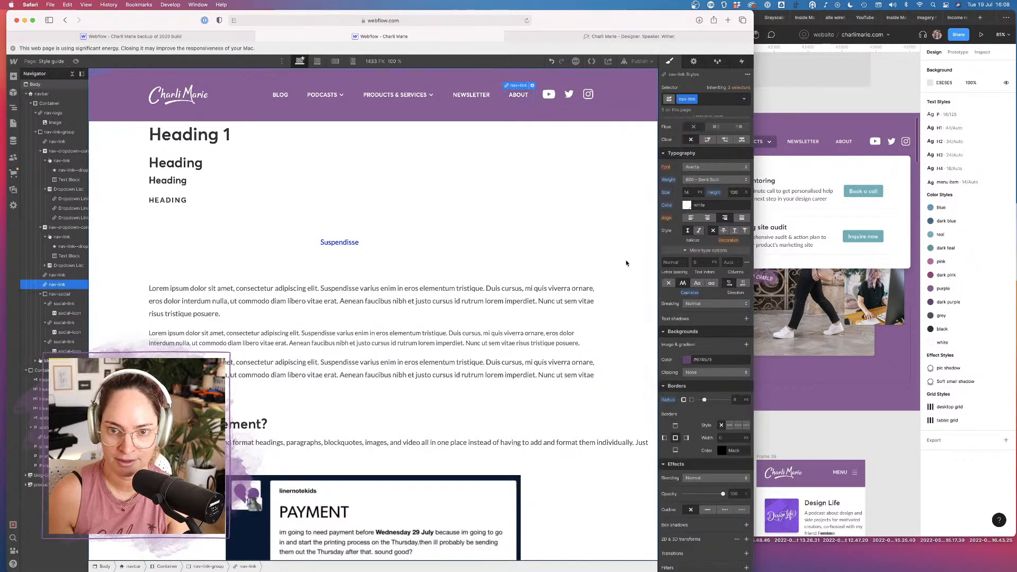
scroll(720, 539, "down", 2)
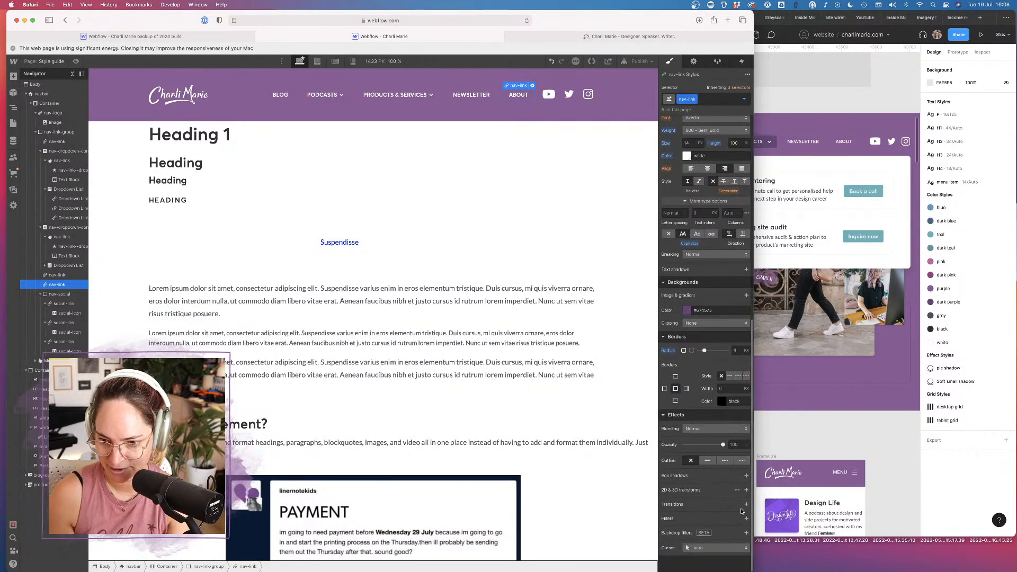
left_click(746, 505)
left_click(697, 529)
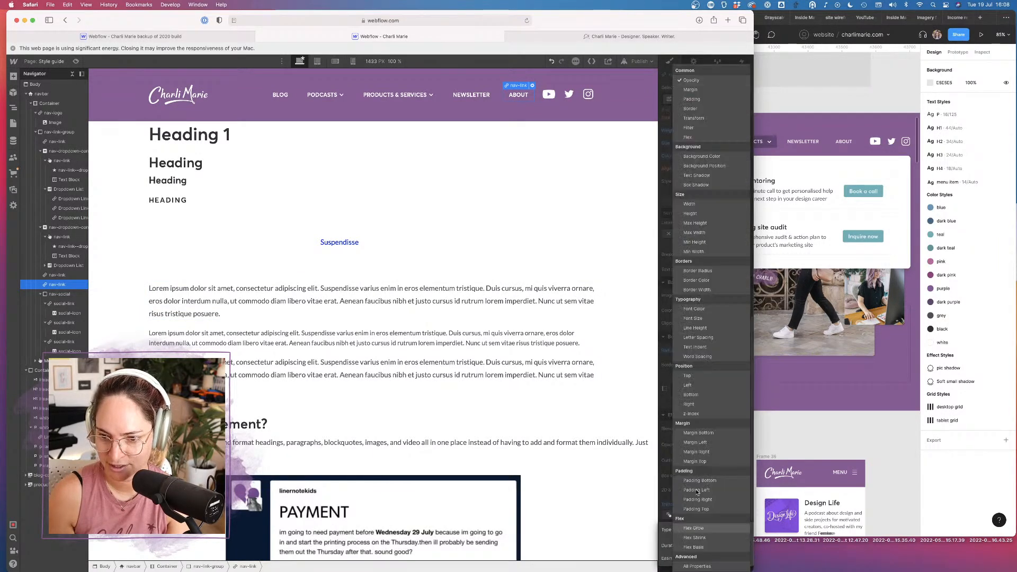
left_click(706, 156)
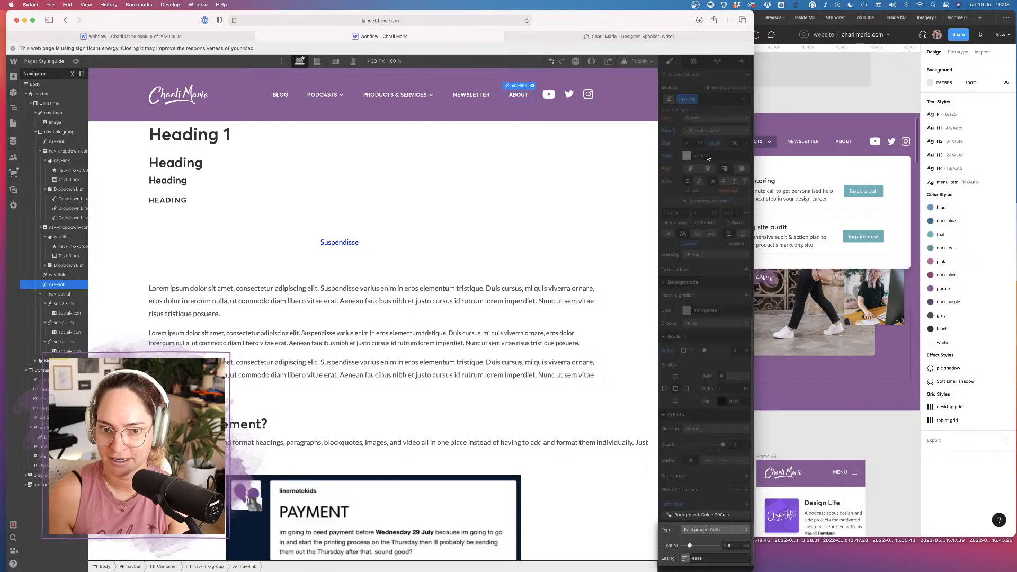
left_click(613, 182)
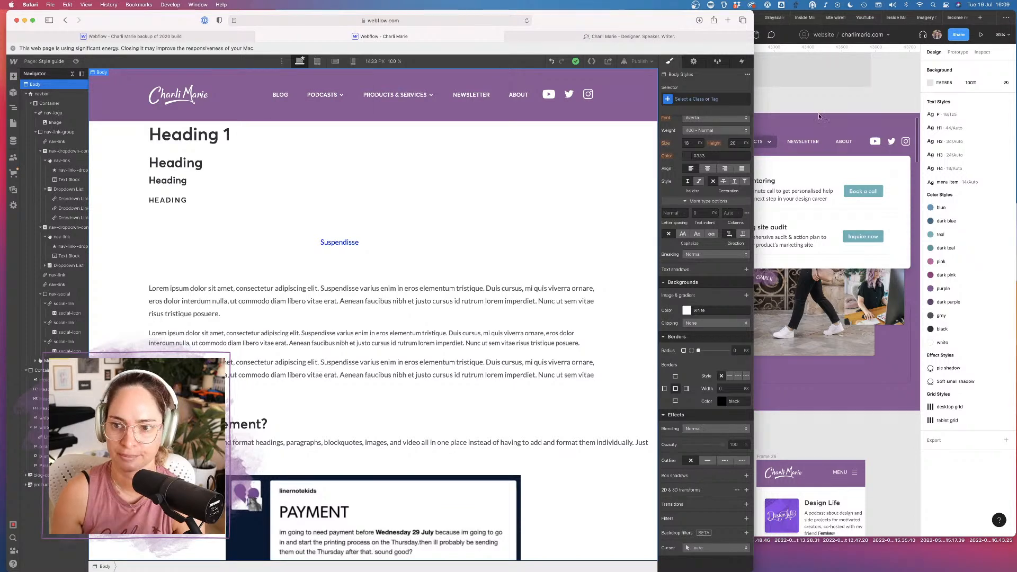
Switch to Figma and examine the tablet navigation designs, including the frame with the centred logo above the links
left_click(772, 108)
scroll(772, 108, "down", 5)
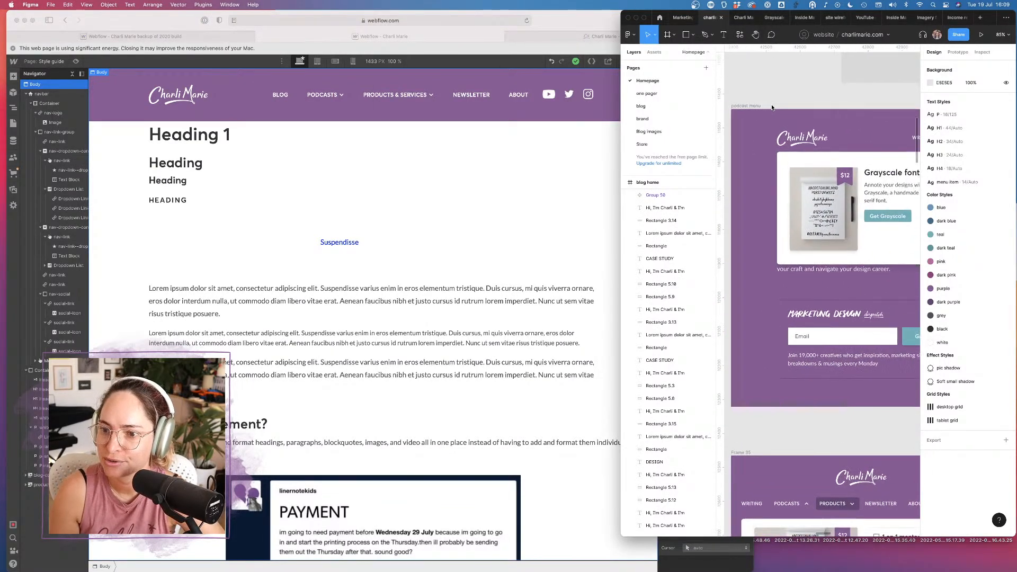
scroll(772, 107, "down", 10)
scroll(772, 107, "down", 5)
scroll(772, 108, "up", 2)
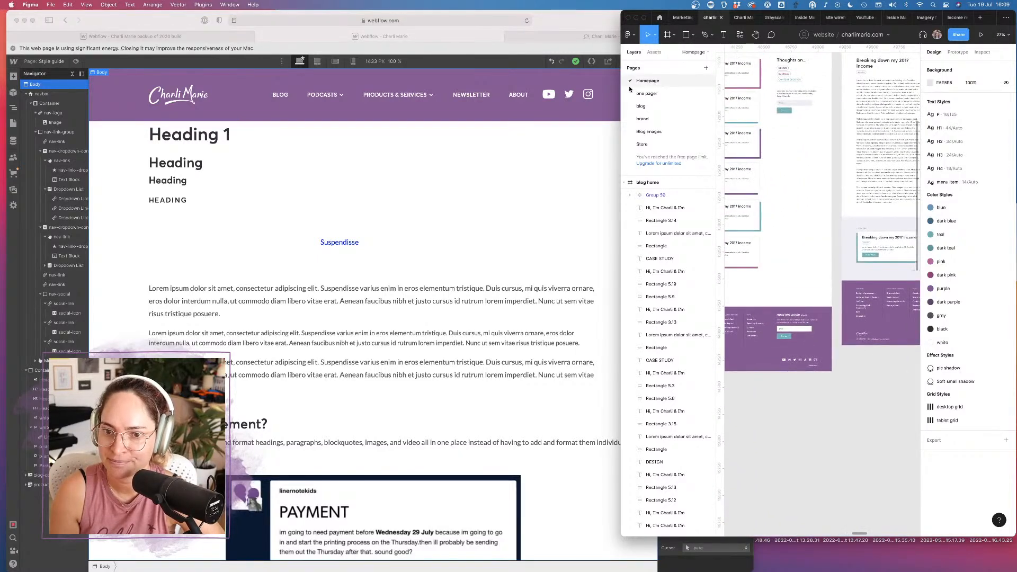
left_click_drag(621, 86, 477, 87)
scroll(686, 176, "left", 3)
scroll(686, 176, "down", 5)
scroll(686, 177, "left", 2)
scroll(686, 176, "up", 15)
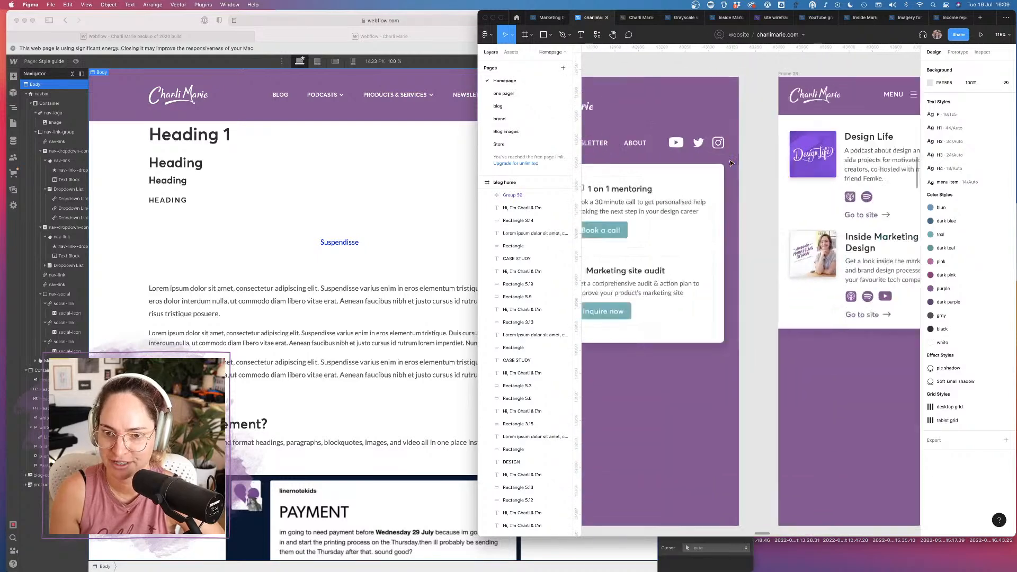
scroll(731, 163, "down", 5)
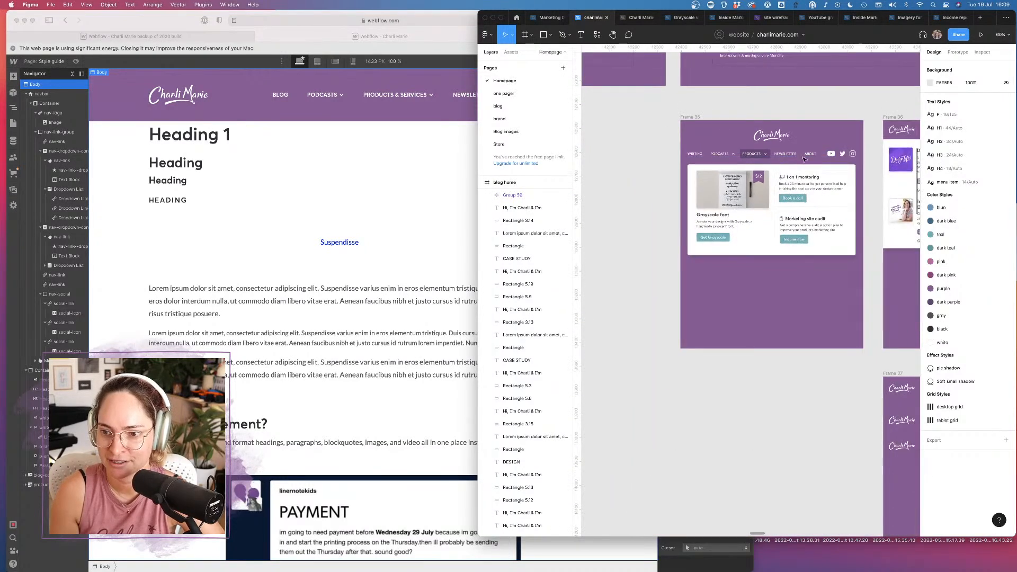
Back in Webflow at the tablet breakpoint, limit the navbar's menu icon to landscape phones and smaller so tablet shows the full links
left_click(398, 141)
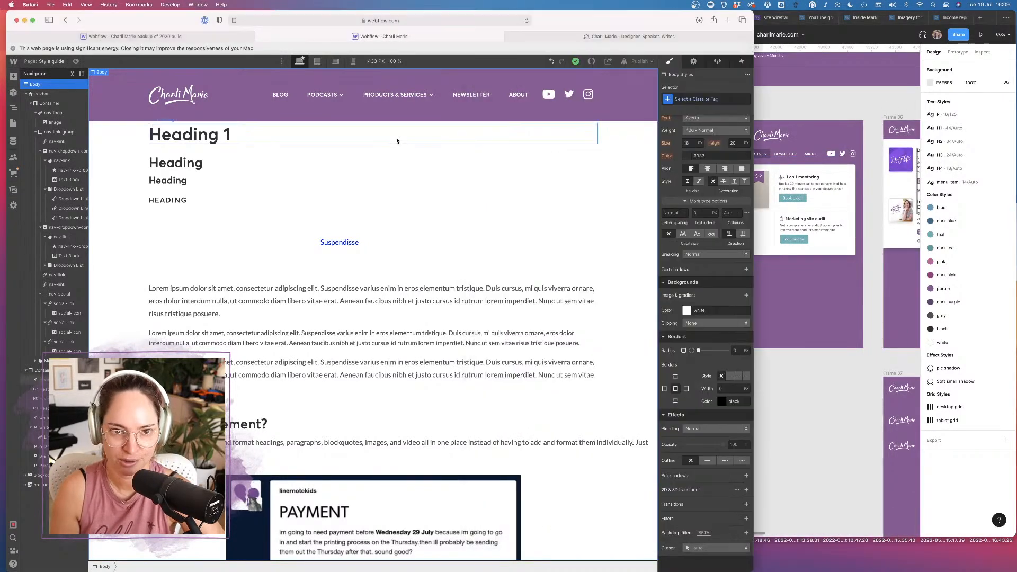
left_click(317, 61)
left_click(41, 93)
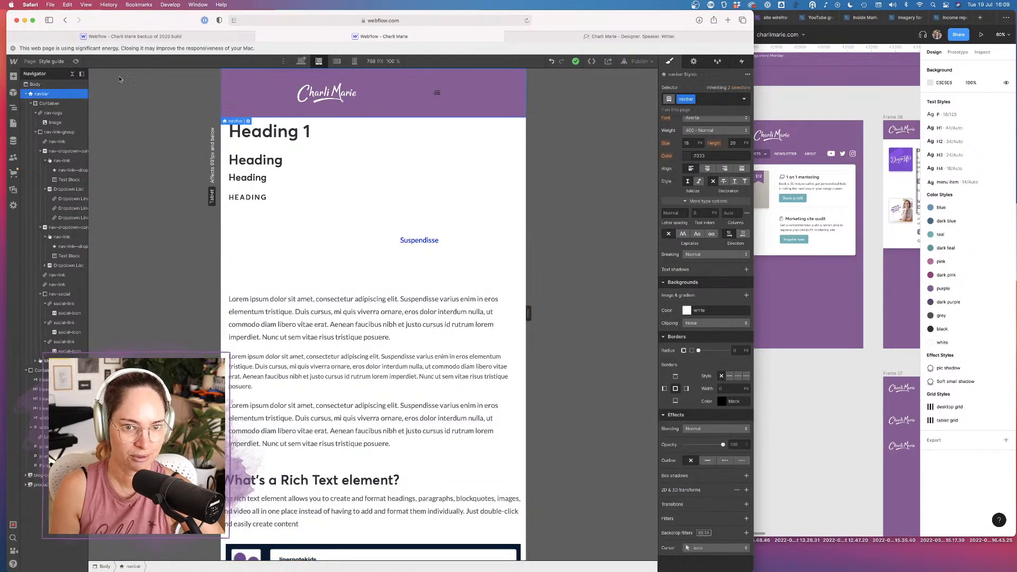
left_click(693, 62)
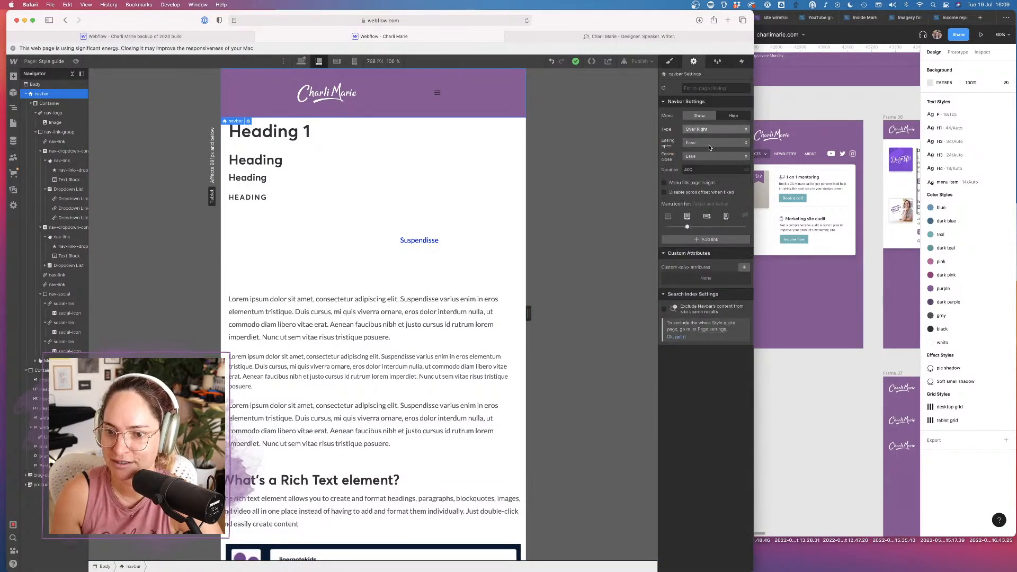
left_click_drag(687, 227, 707, 227)
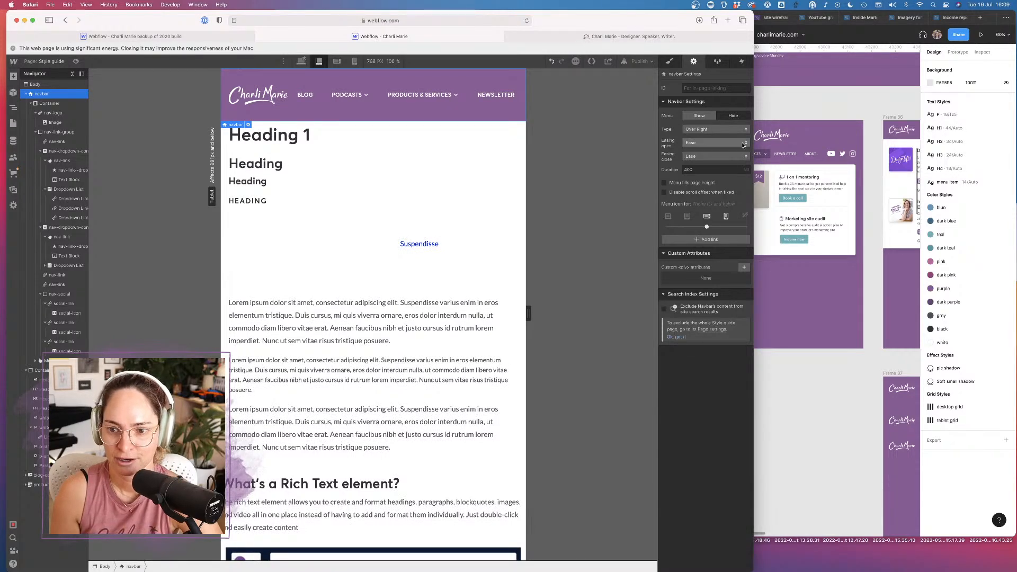
Set the flex direction of the navbar's nav-flex container to vertical at the tablet breakpoint
left_click(62, 104)
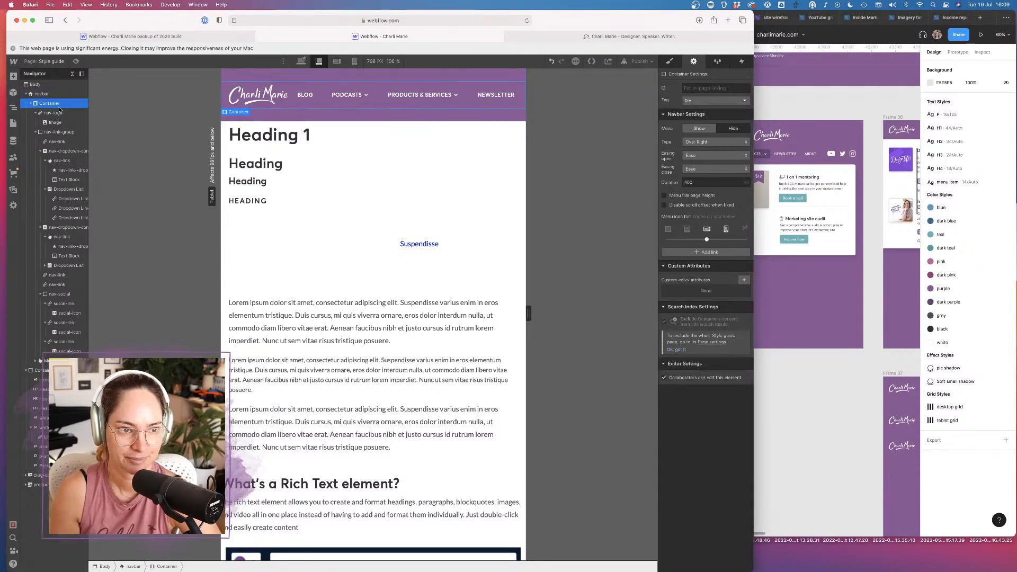
left_click(670, 62)
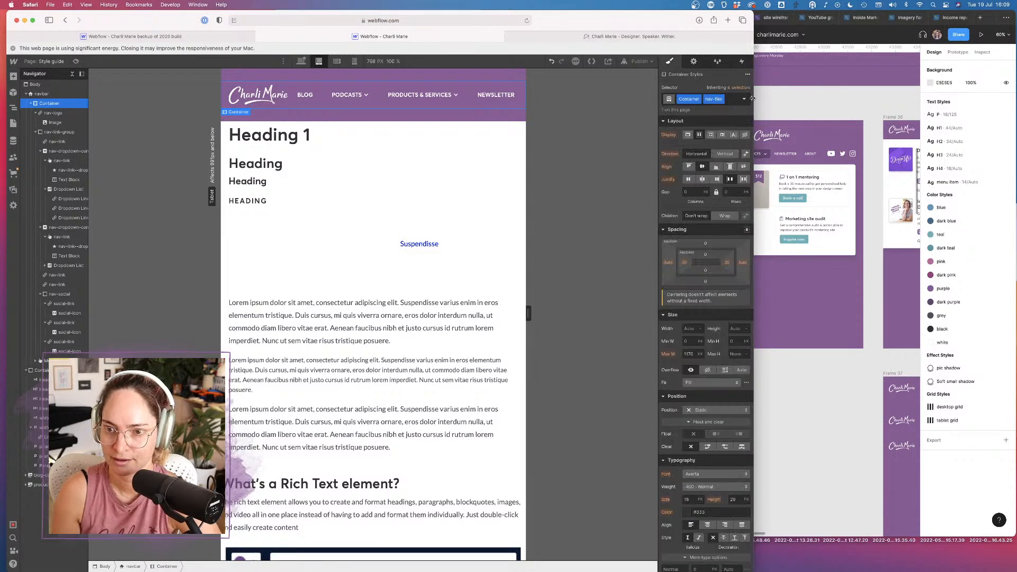
left_click(726, 154)
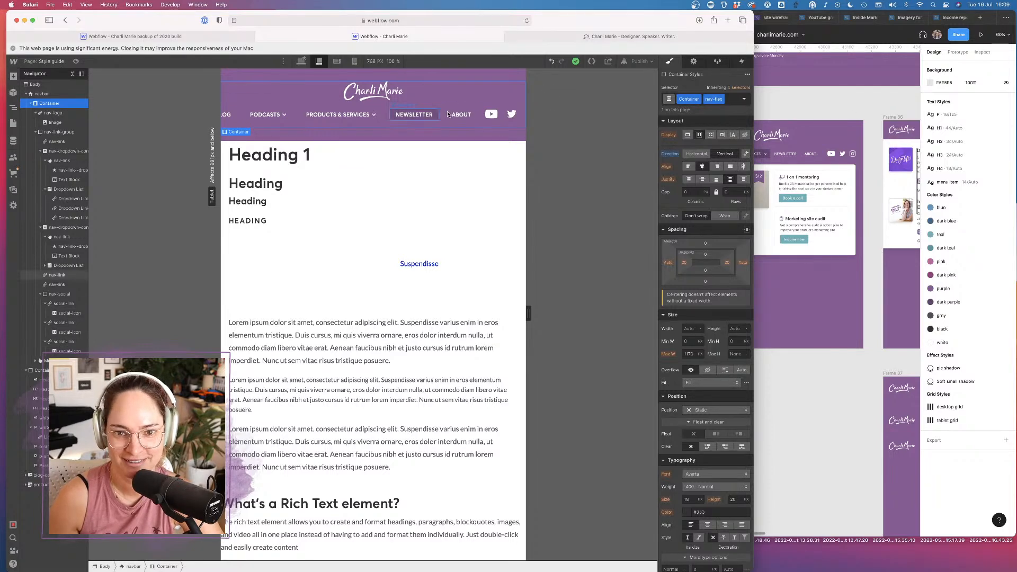
Compare the tablet navbar with the Figma frame, and set the nav-link class's left and right margins to 4 px
left_click(338, 118)
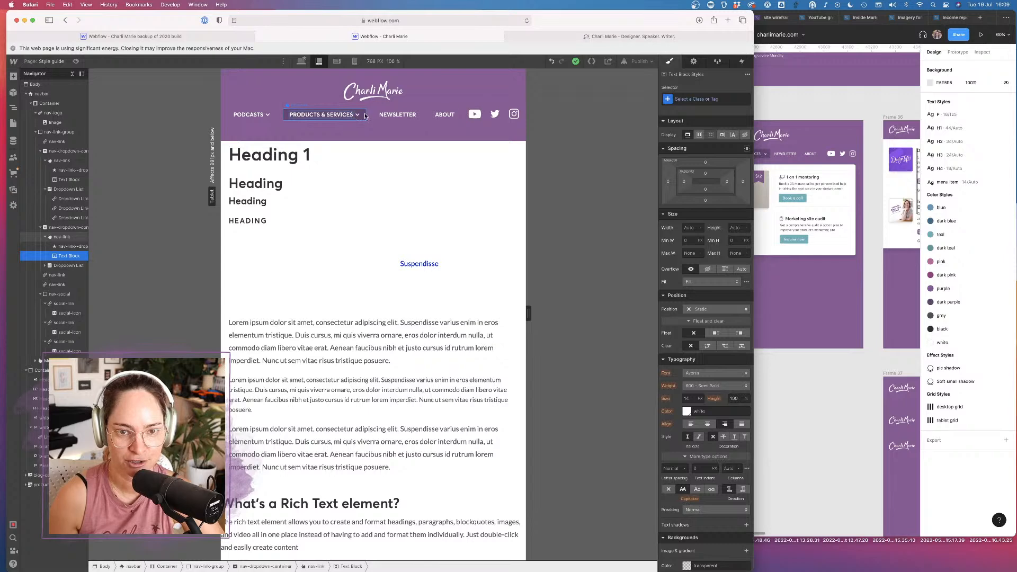
left_click(763, 157)
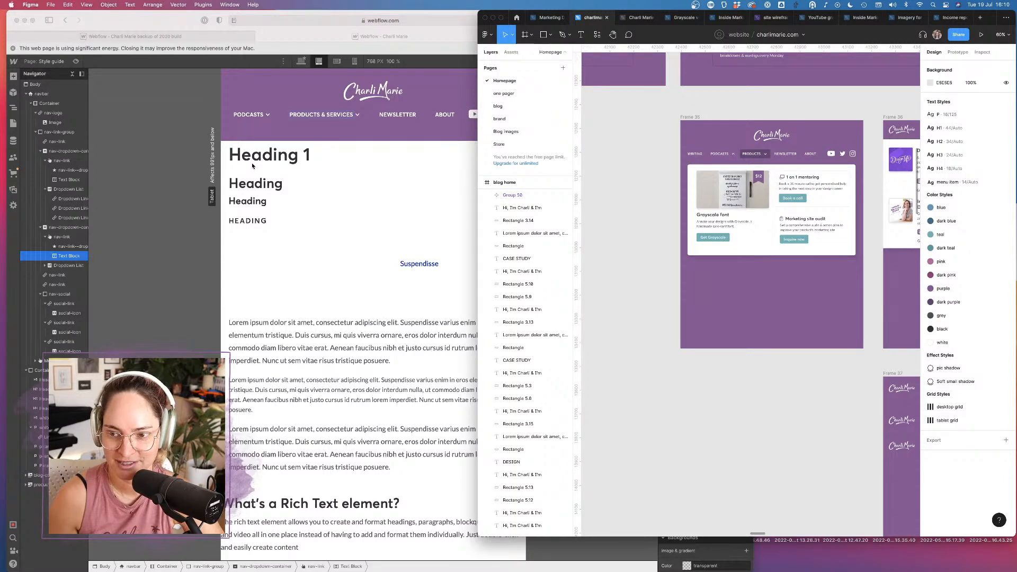
left_click(354, 152)
left_click(367, 116)
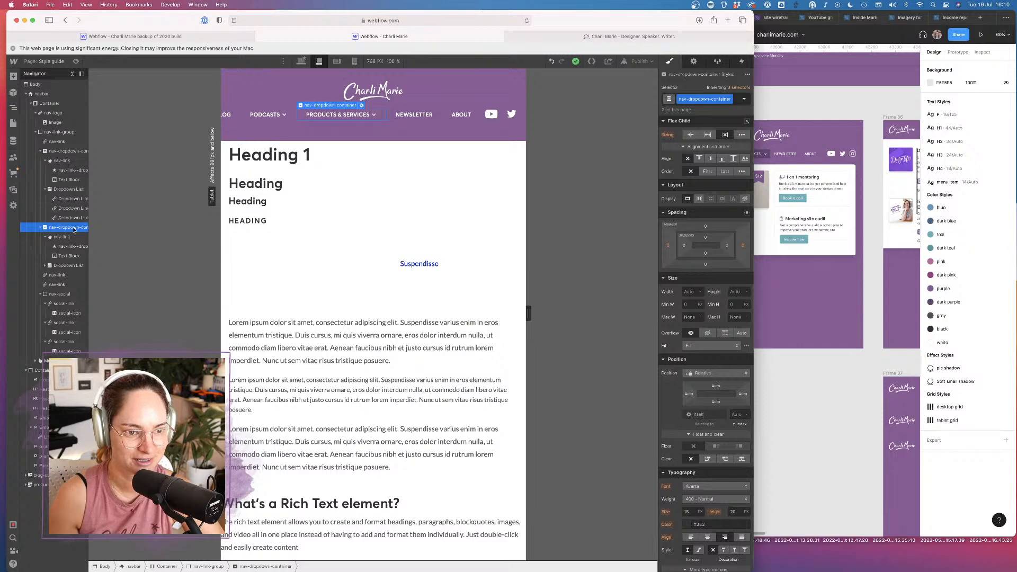
left_click(61, 160)
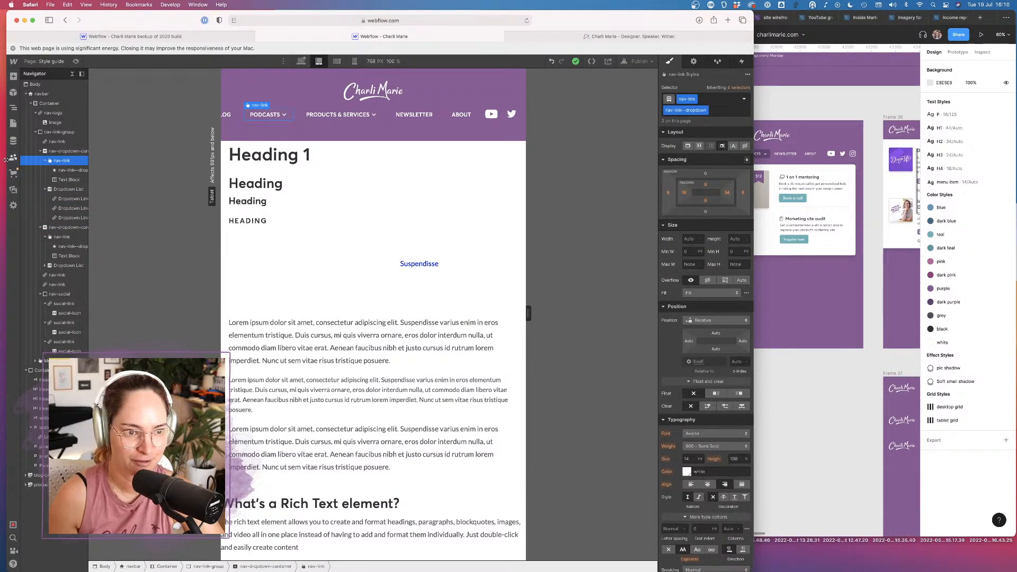
left_click(57, 142)
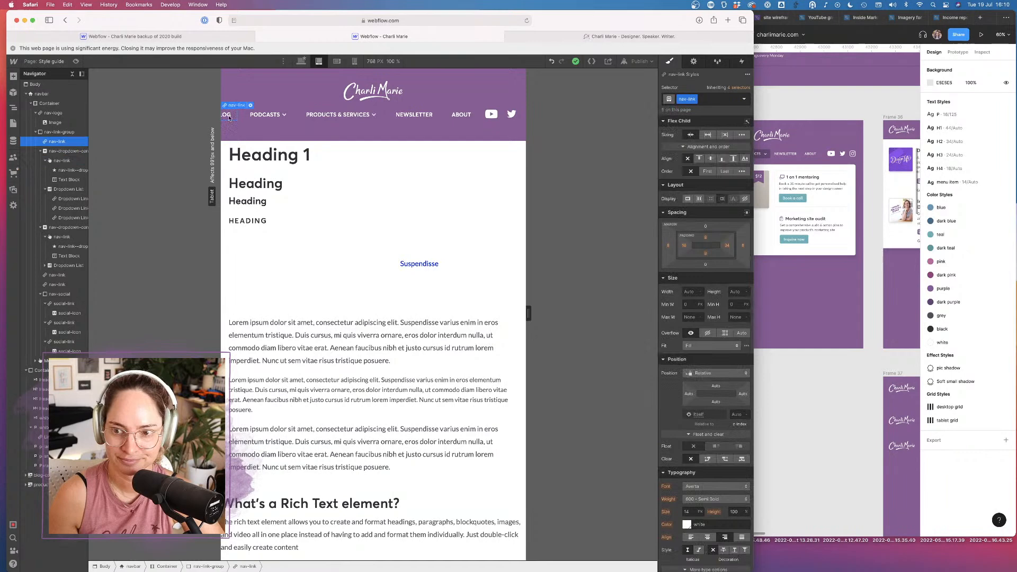
left_click(743, 247)
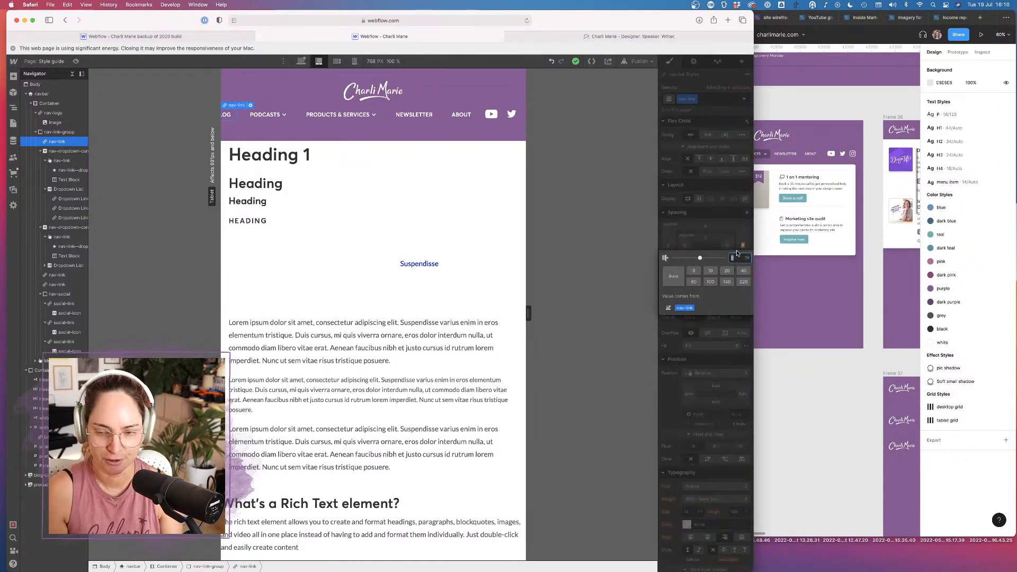
type("4")
key("Return")
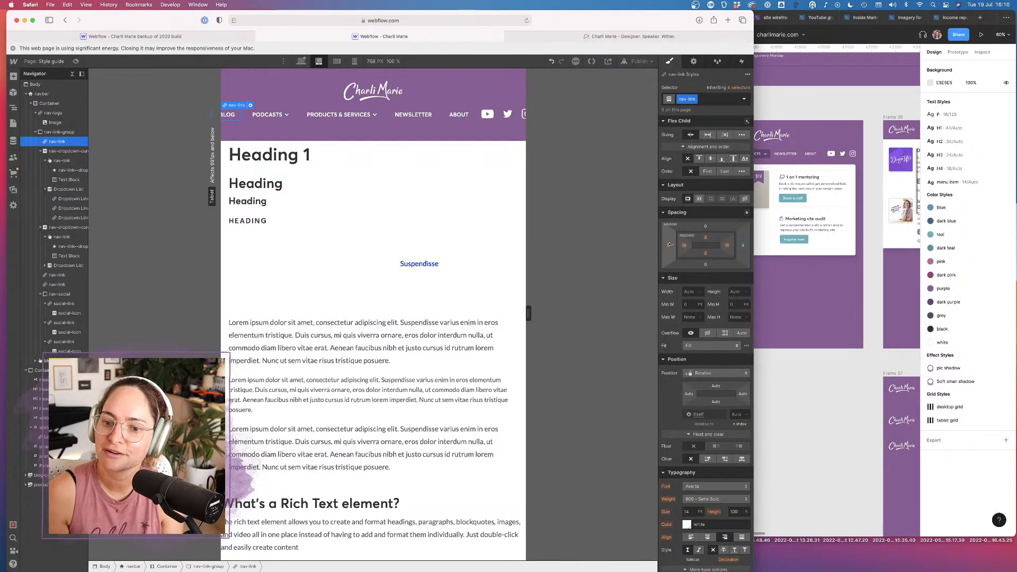
left_click(669, 246)
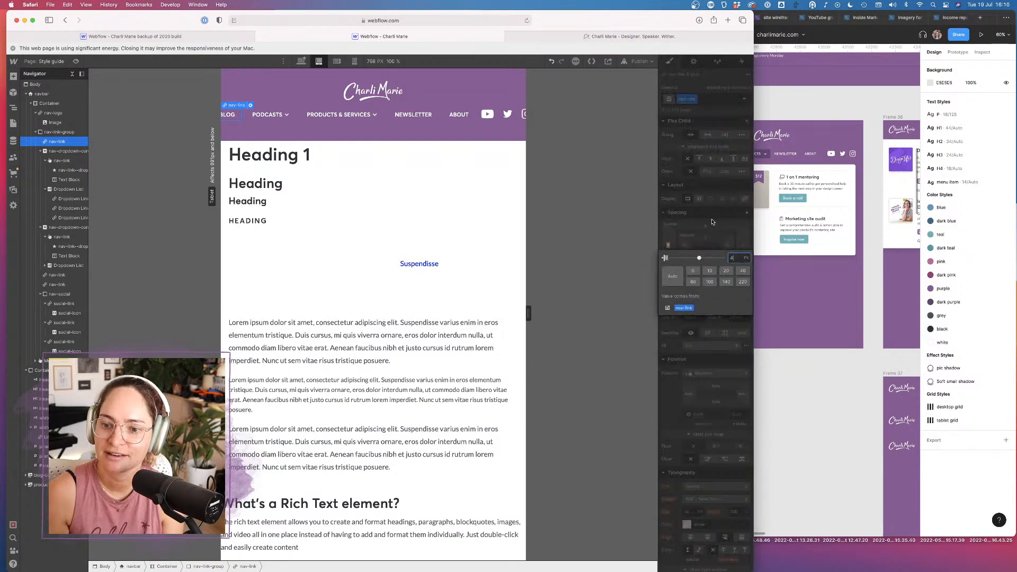
type("4")
key("Return")
Check the Products & Services dropdown's spacing and reduce the nav-link class's left and right margins to 2 px on tablet
left_click(361, 116)
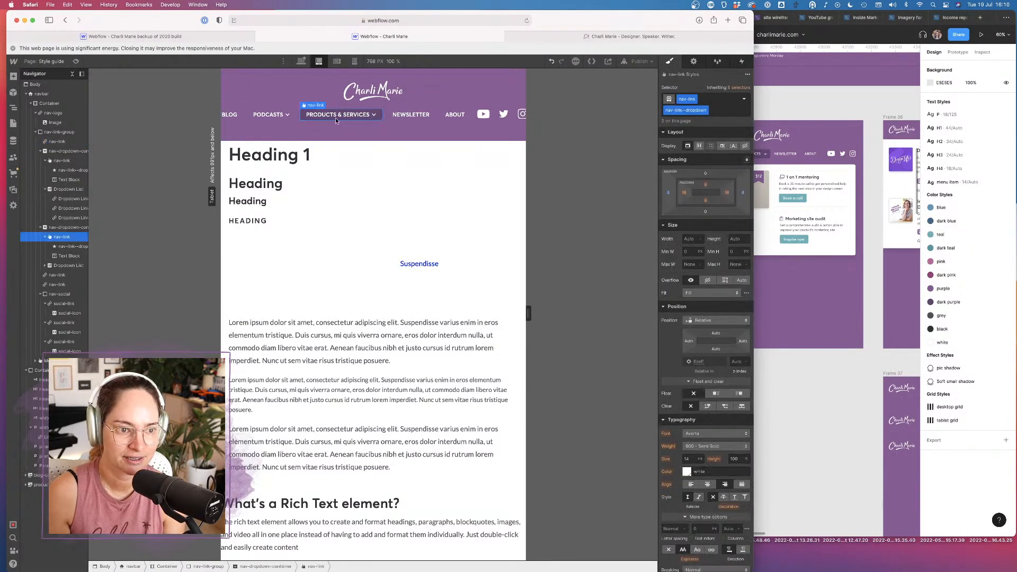
left_click(68, 226)
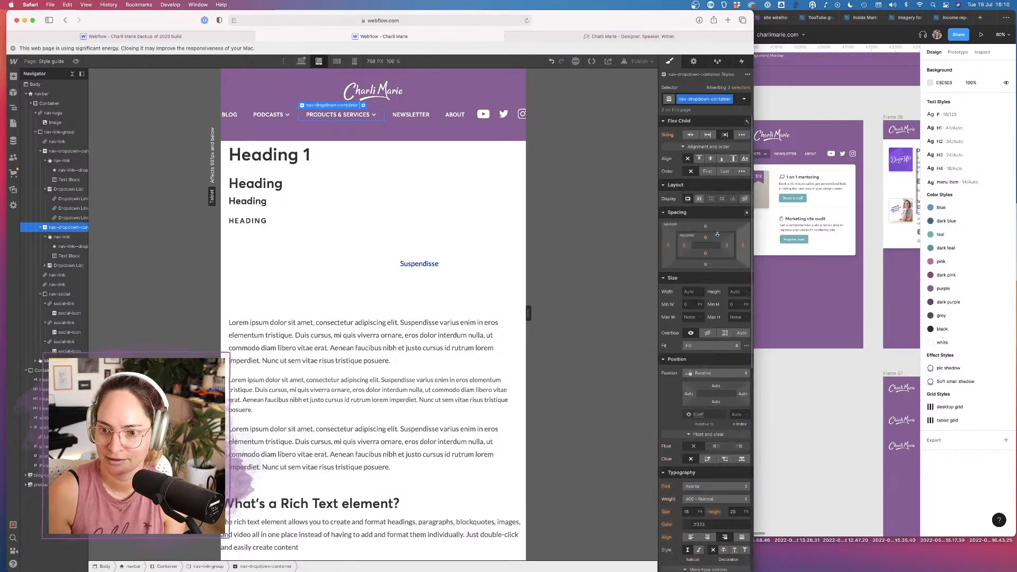
left_click(59, 237)
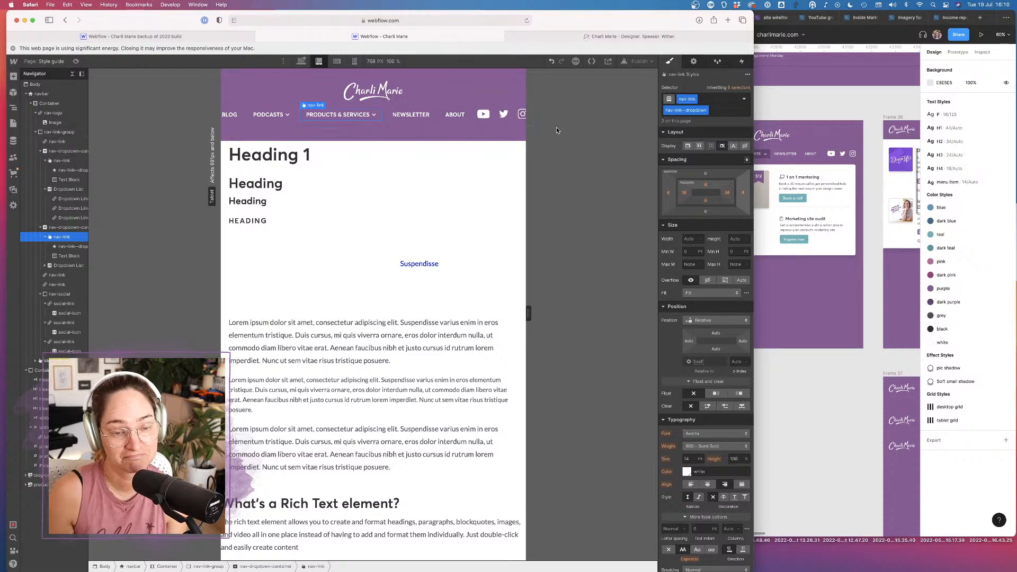
left_click(433, 118)
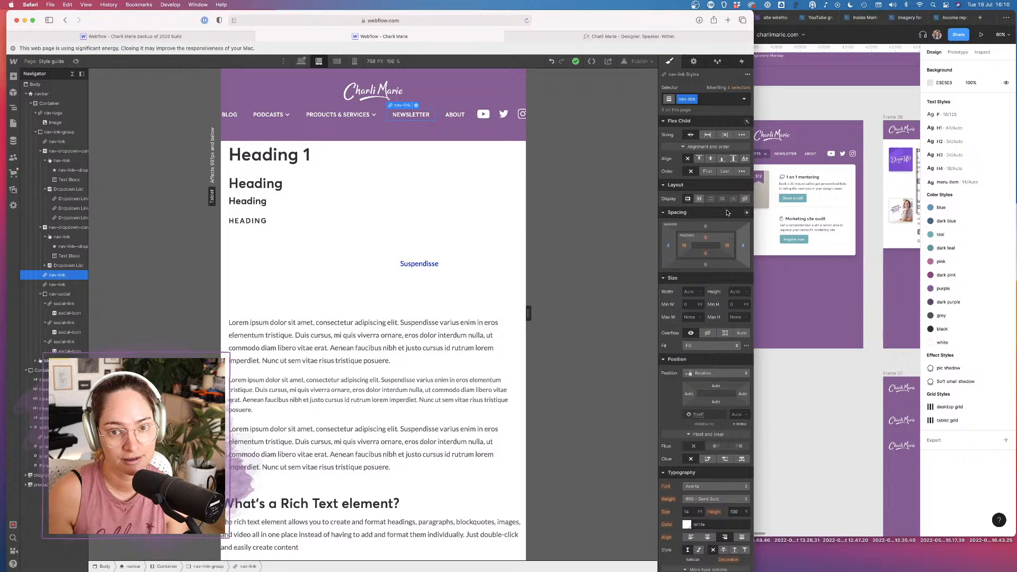
left_click(743, 245)
type("2")
left_click(708, 216)
left_click(668, 245)
left_click(703, 219)
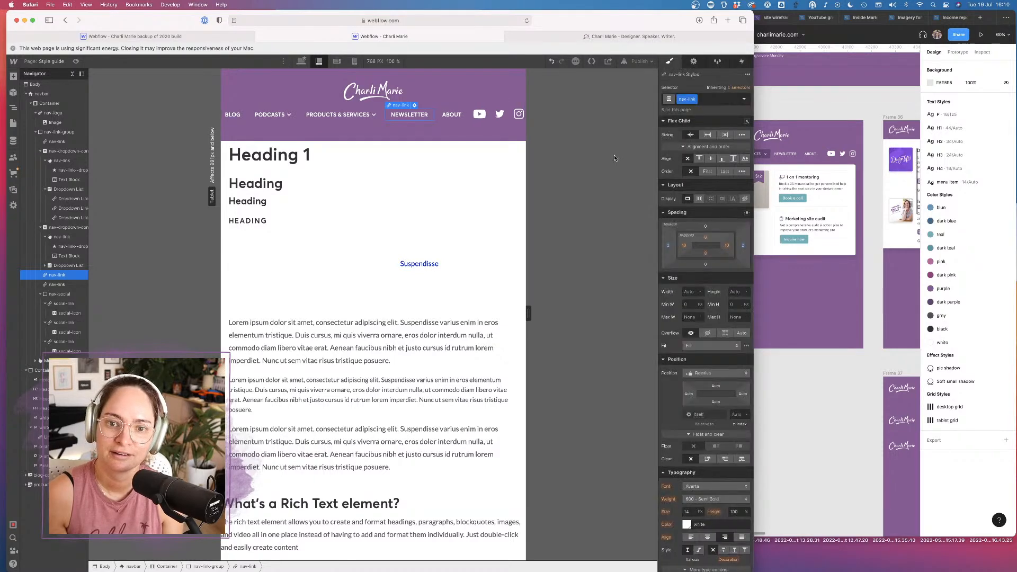
Set the left and right margins of the nav-link class to 0 at the tablet breakpoint
left_click(744, 247)
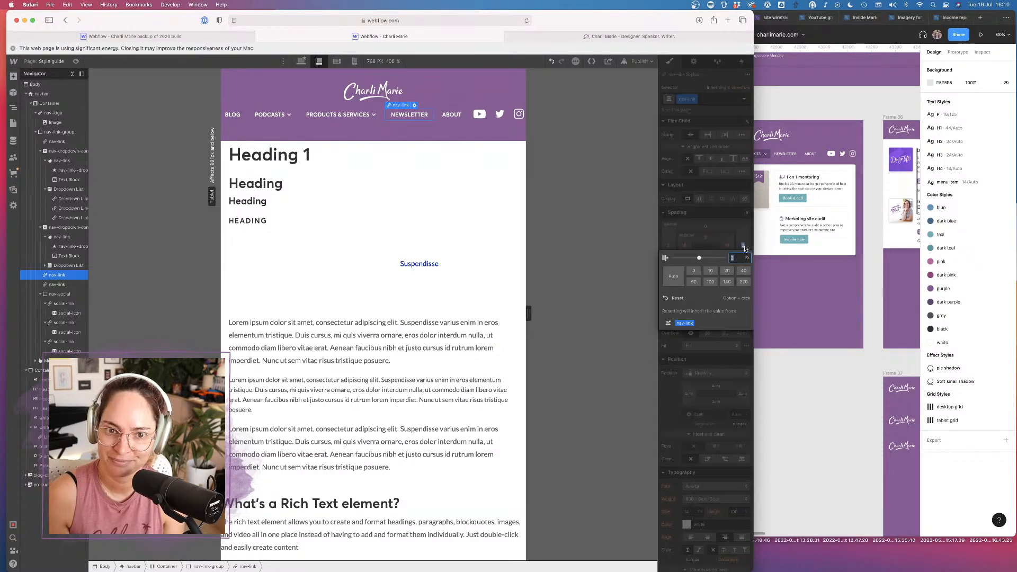
left_click(694, 271)
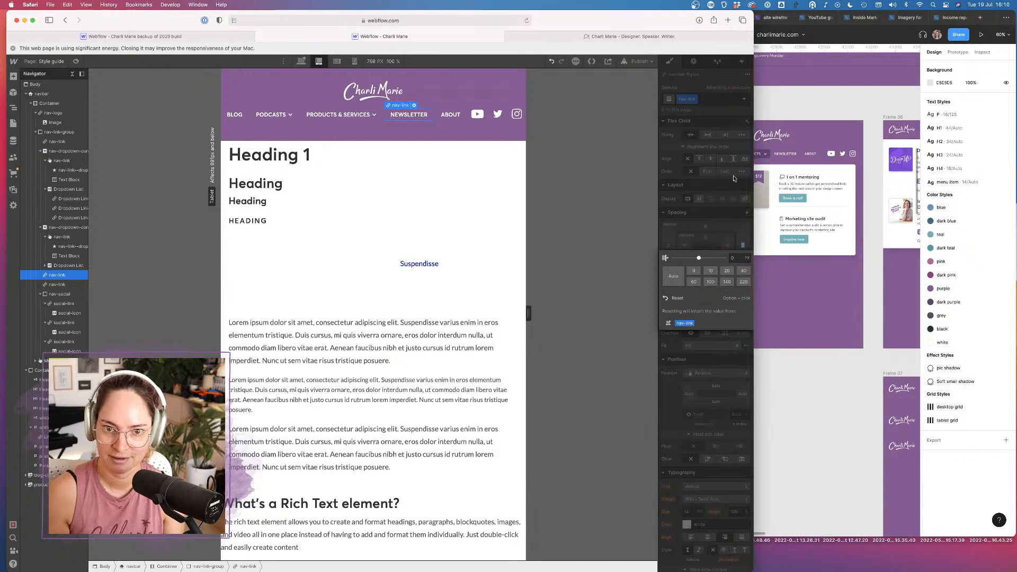
left_click(734, 215)
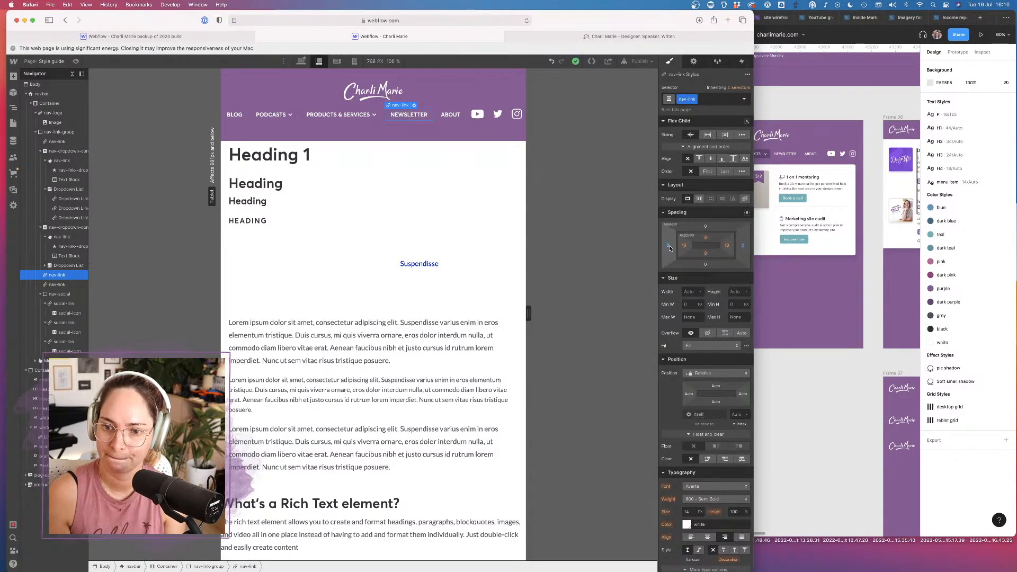
left_click(669, 245)
left_click(693, 270)
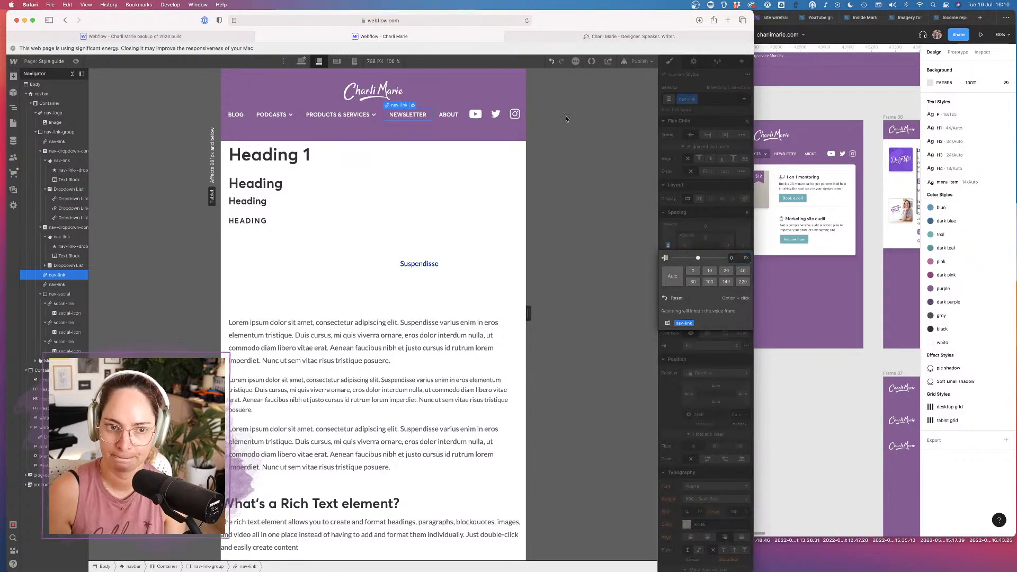
Wrap the "& Services" part of the Products & Services dropdown label in a text span
left_click(362, 117)
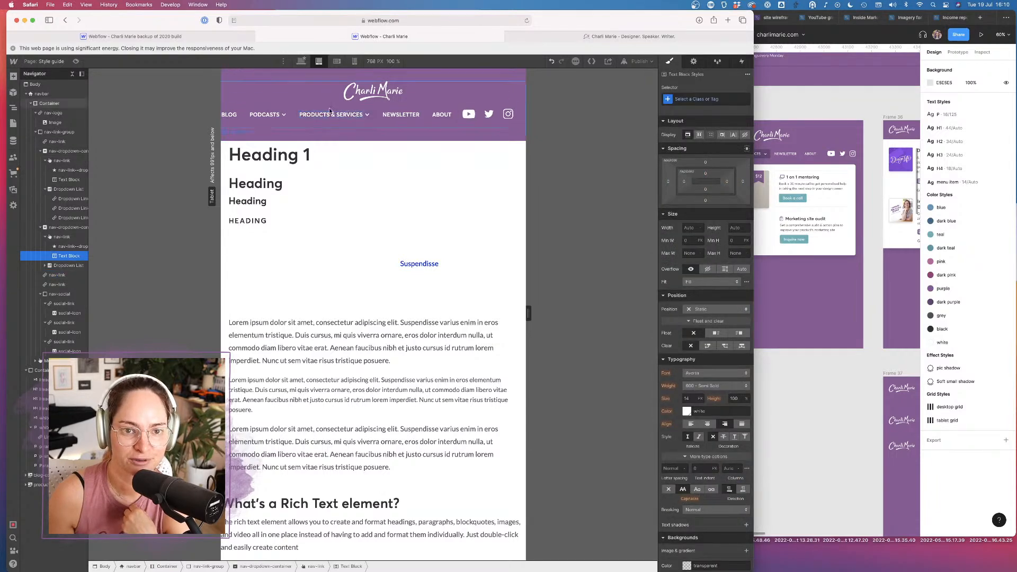
left_click_drag(329, 114, 363, 113)
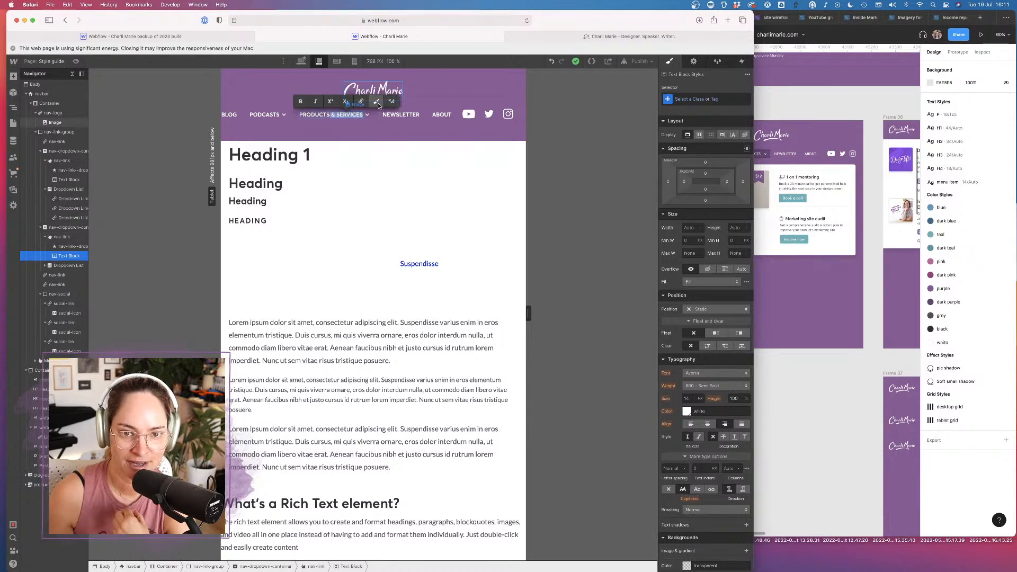
left_click(378, 104)
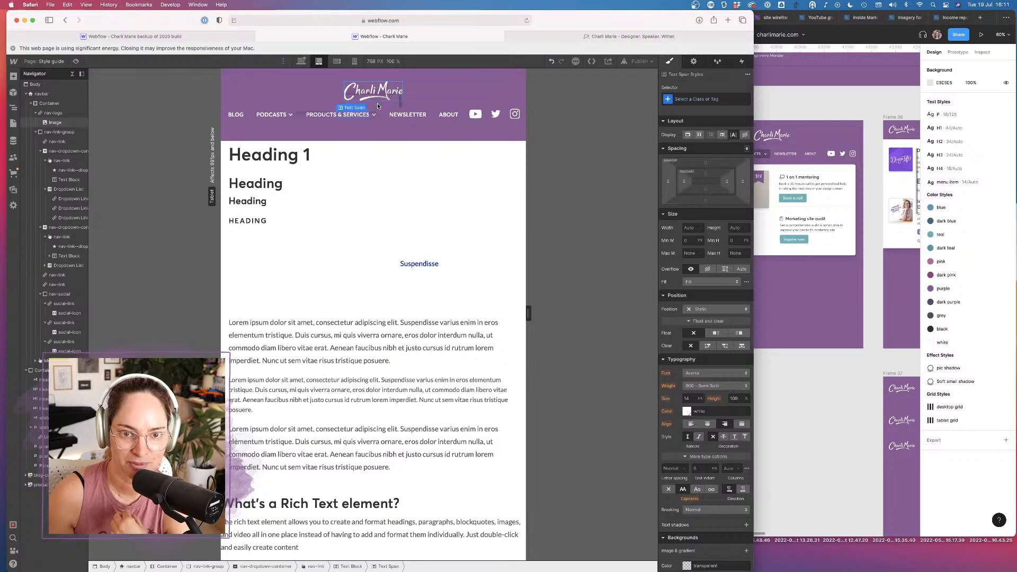
Give the "& Services" span a new hide-tablet class and set its display to none at the tablet breakpoint
left_click(700, 99)
type("hide-")
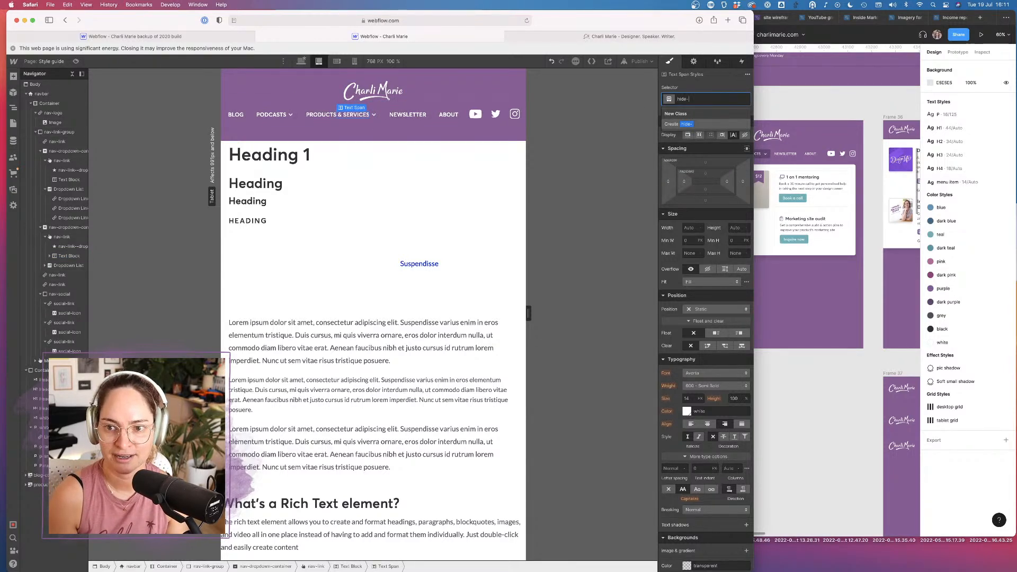
type("tablet")
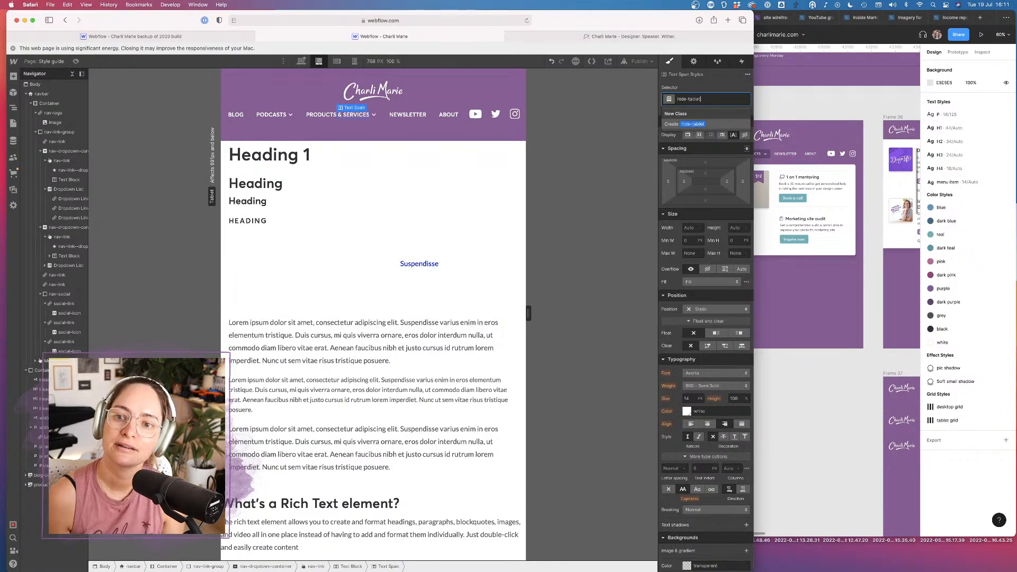
key("Return")
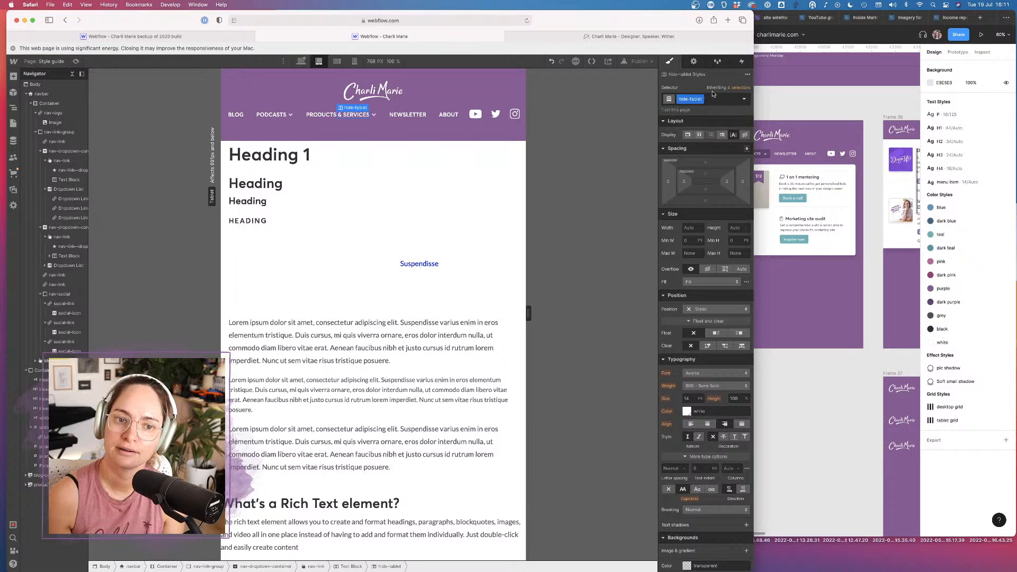
left_click(745, 135)
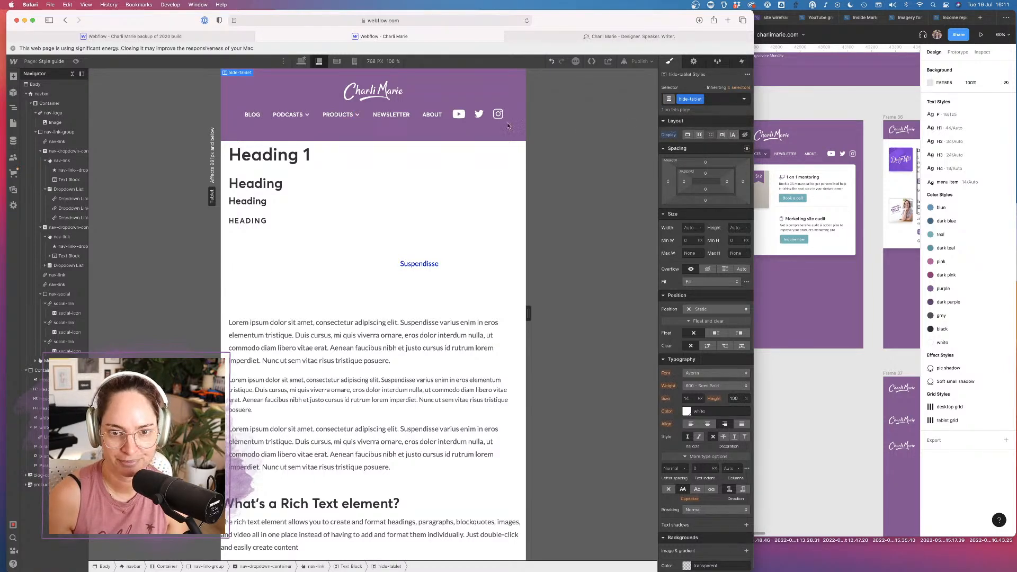
Compare the desktop and tablet navbars and set the nav-link class's left and right margins to 4 px at the tablet breakpoint
left_click(301, 60)
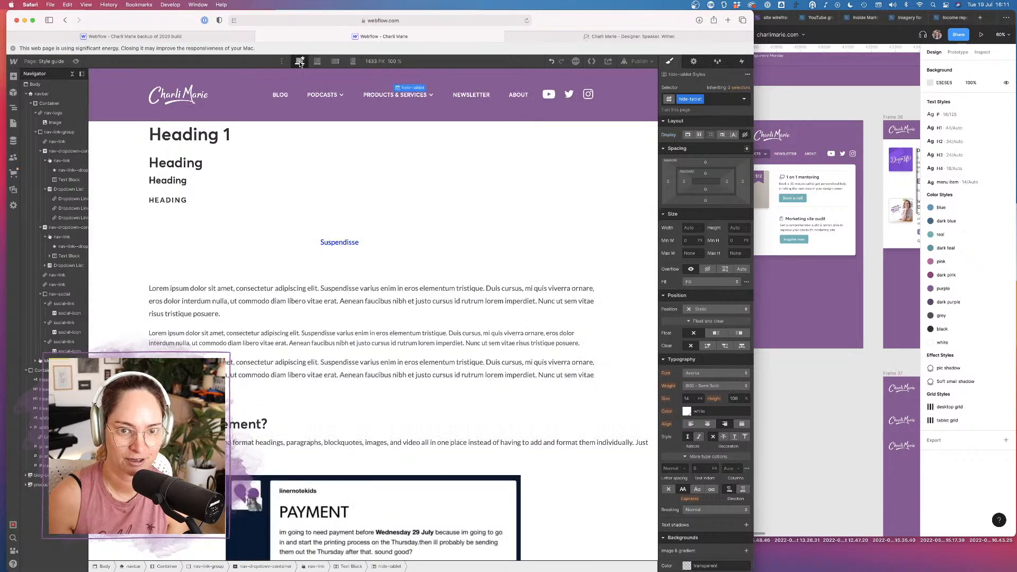
left_click(317, 61)
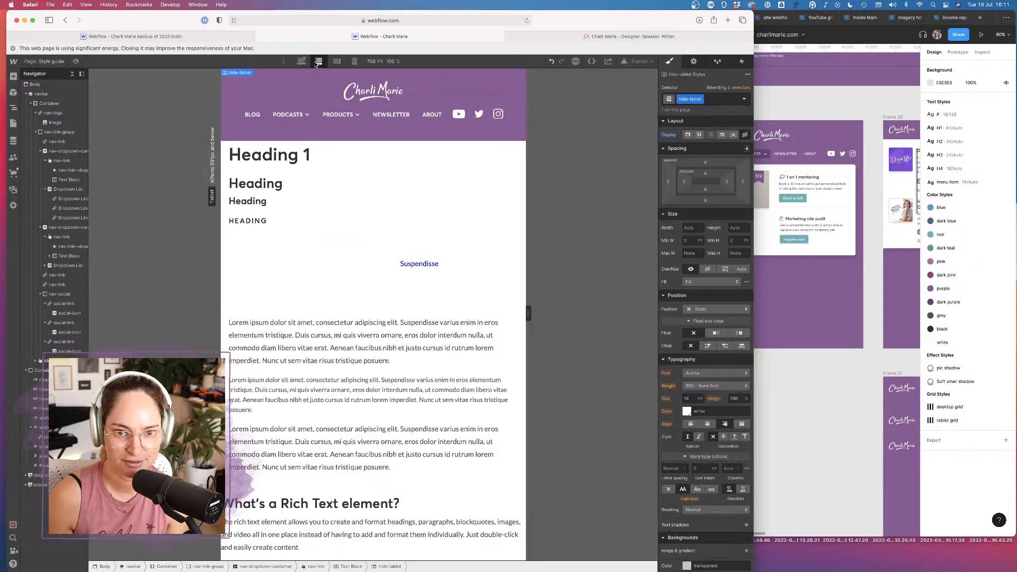
left_click(366, 117)
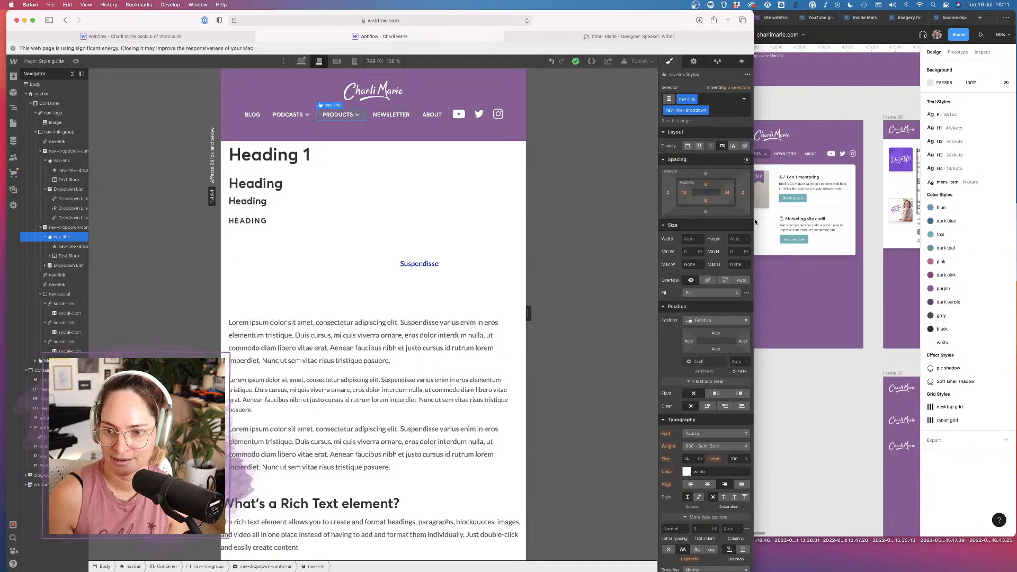
left_click(744, 194)
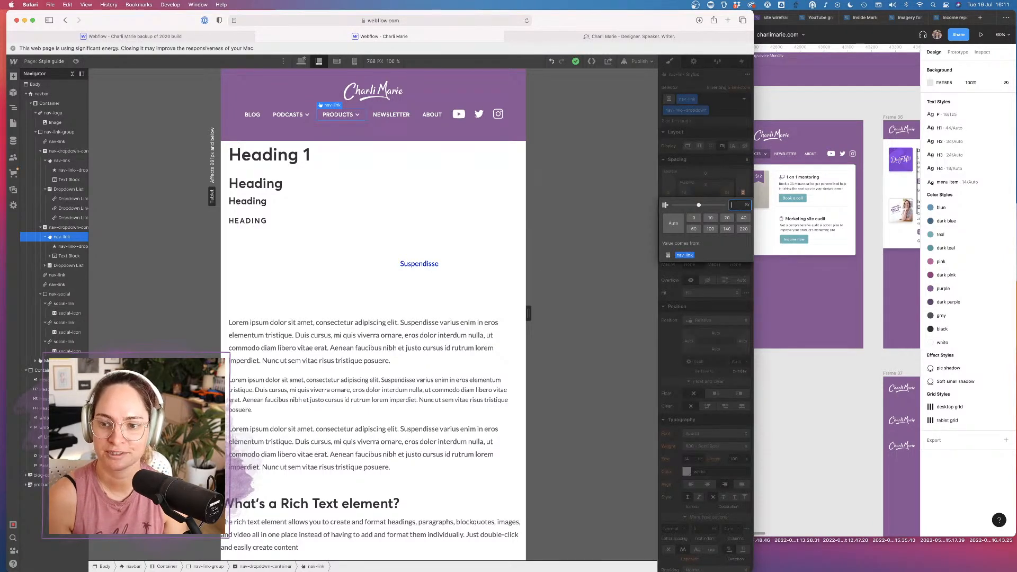
key("Return")
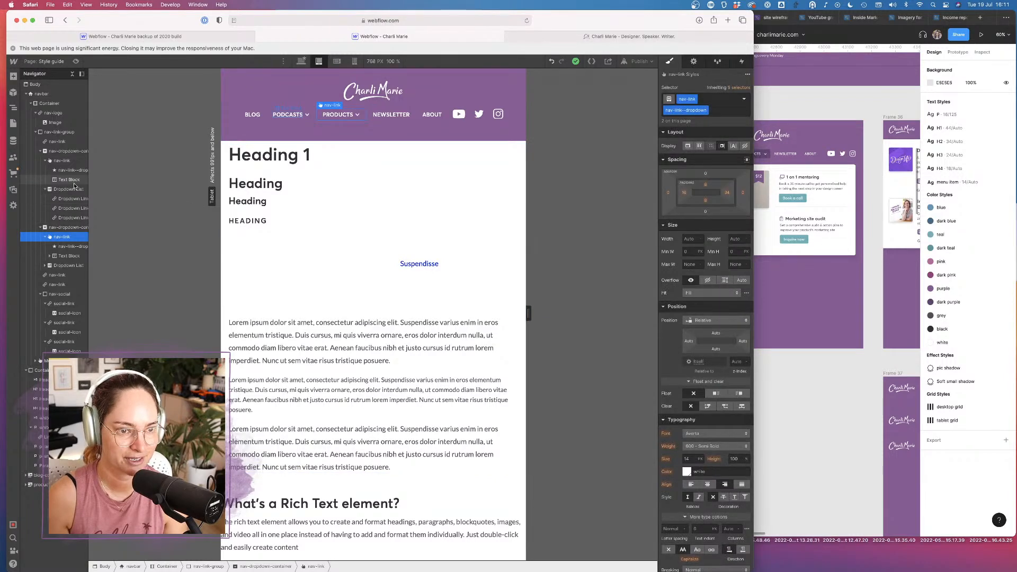
left_click(40, 151)
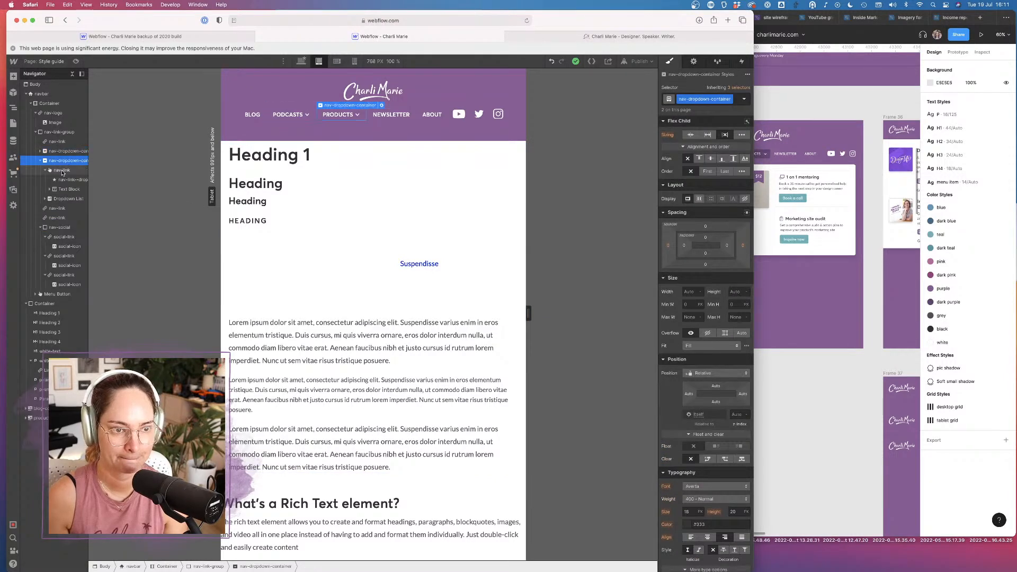
left_click(743, 193)
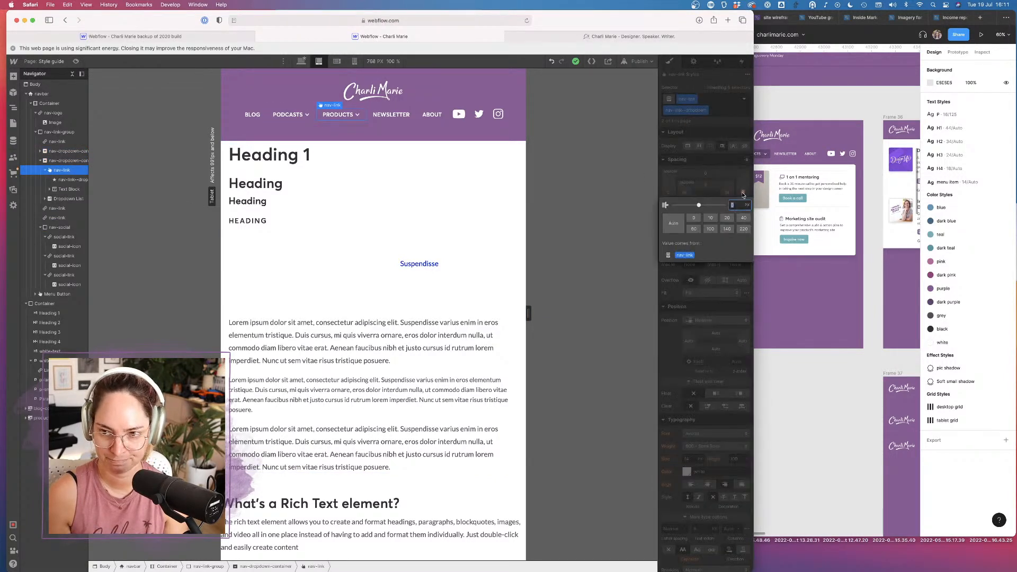
type("4")
left_click(727, 161)
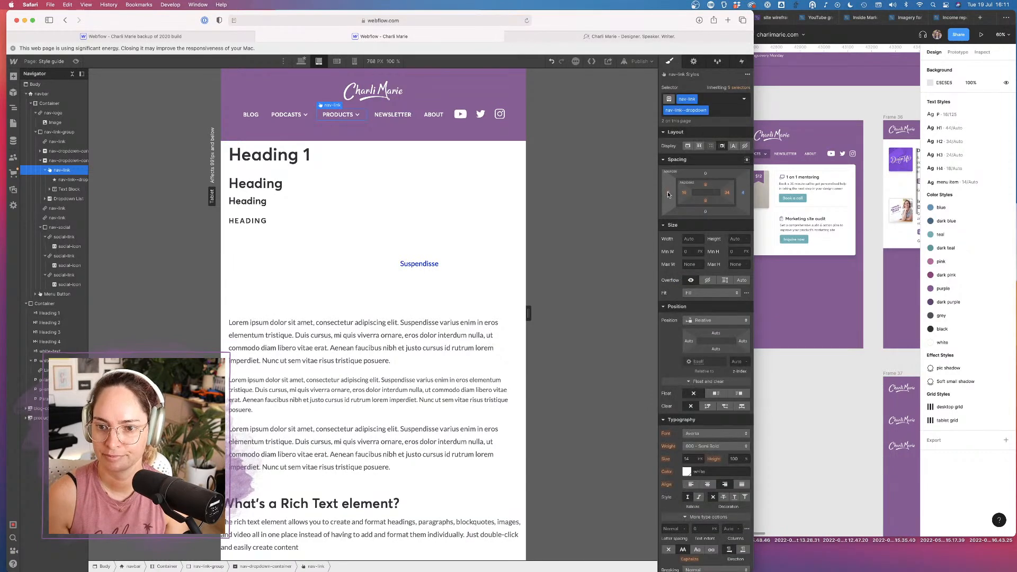
left_click(669, 193)
type("4")
left_click(703, 164)
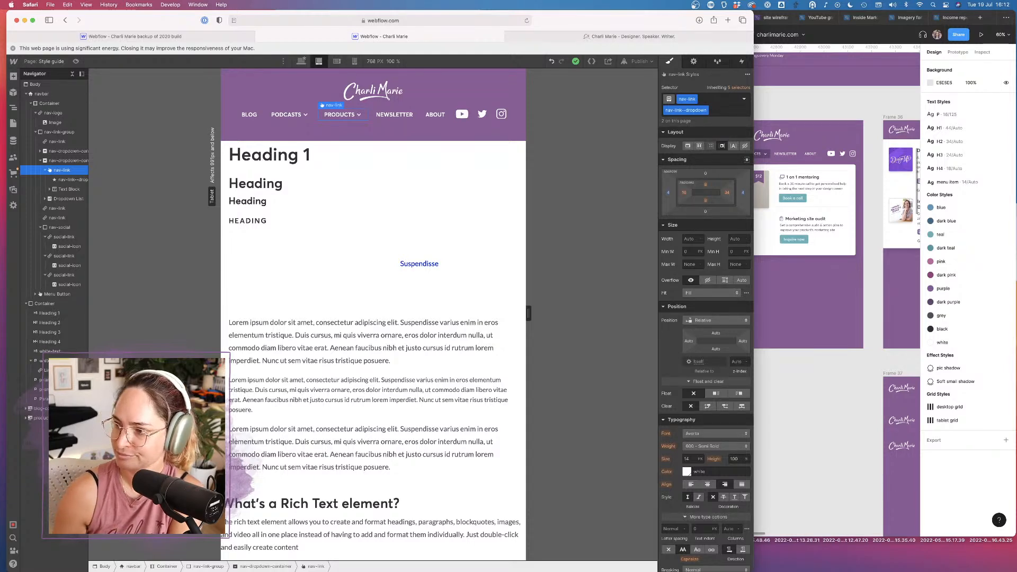
key("super+Tab")
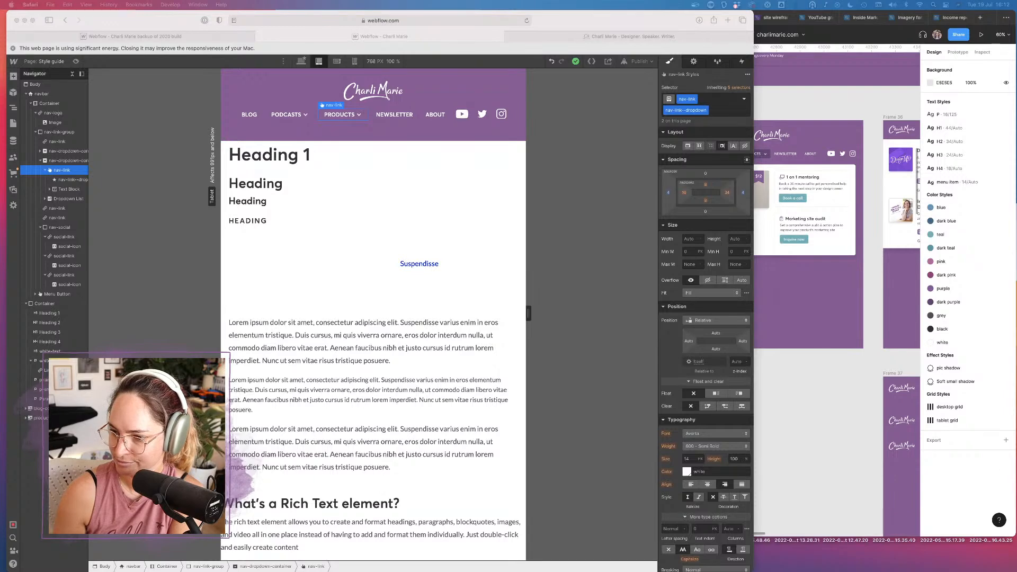
left_click(563, 137)
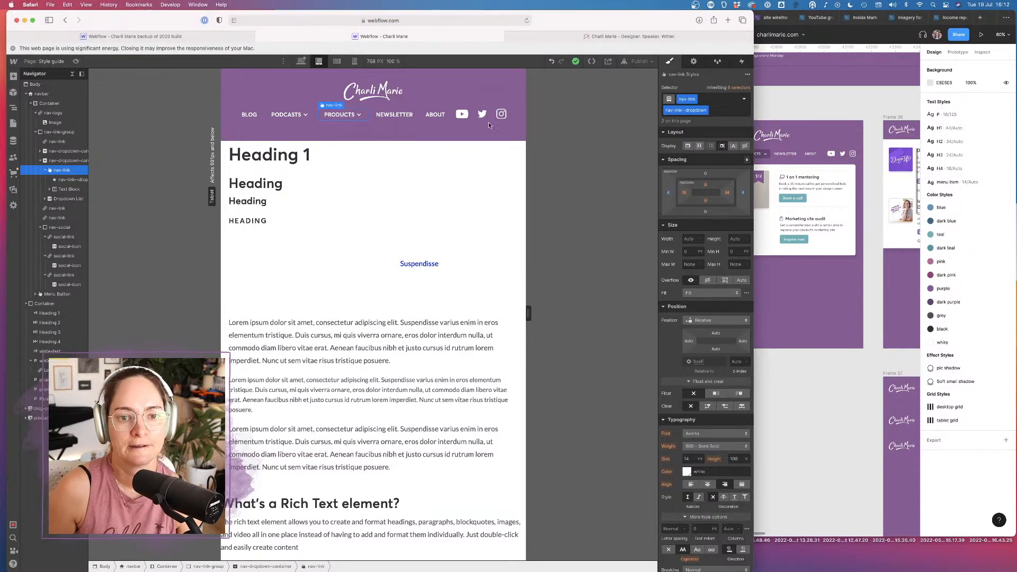
Set the social-icon class's left and right padding to 8 px at the desktop breakpoint
left_click(404, 134)
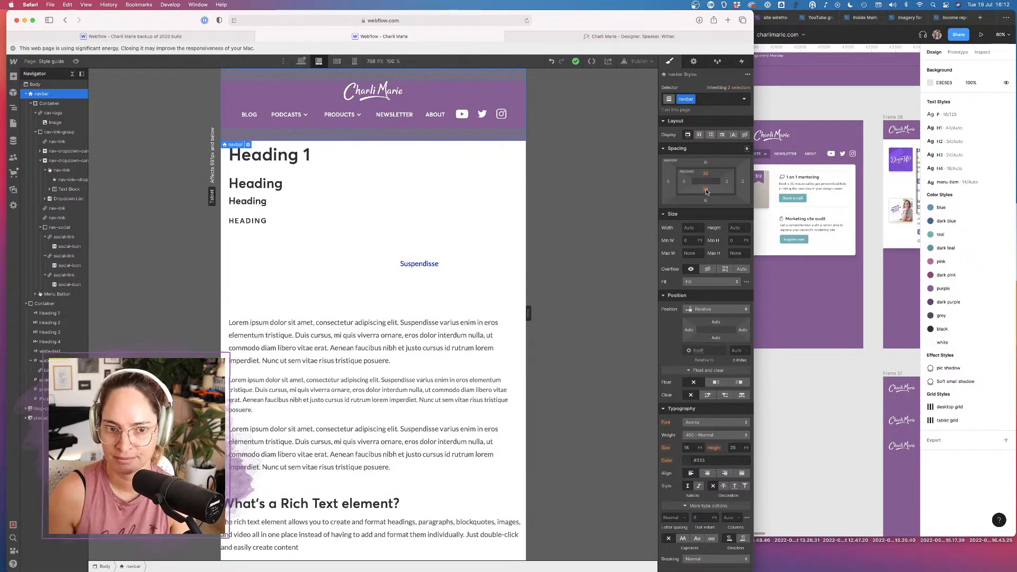
left_click(426, 125)
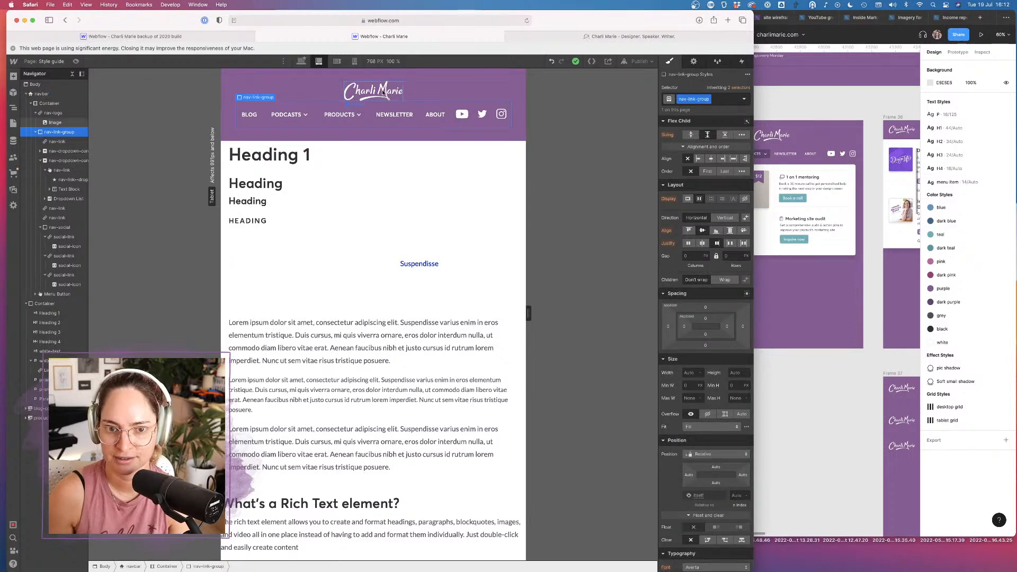
left_click(459, 123)
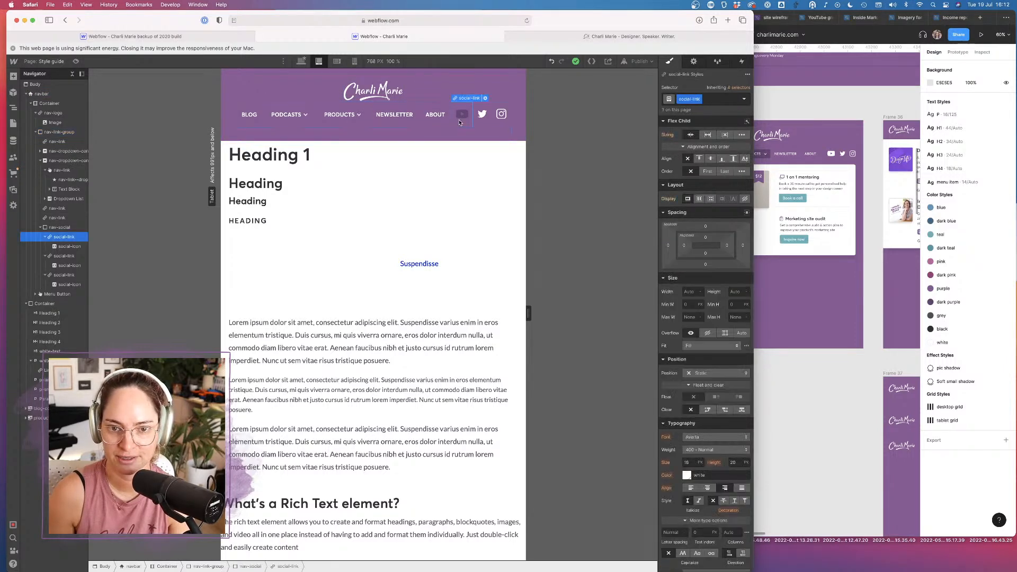
left_click(63, 246)
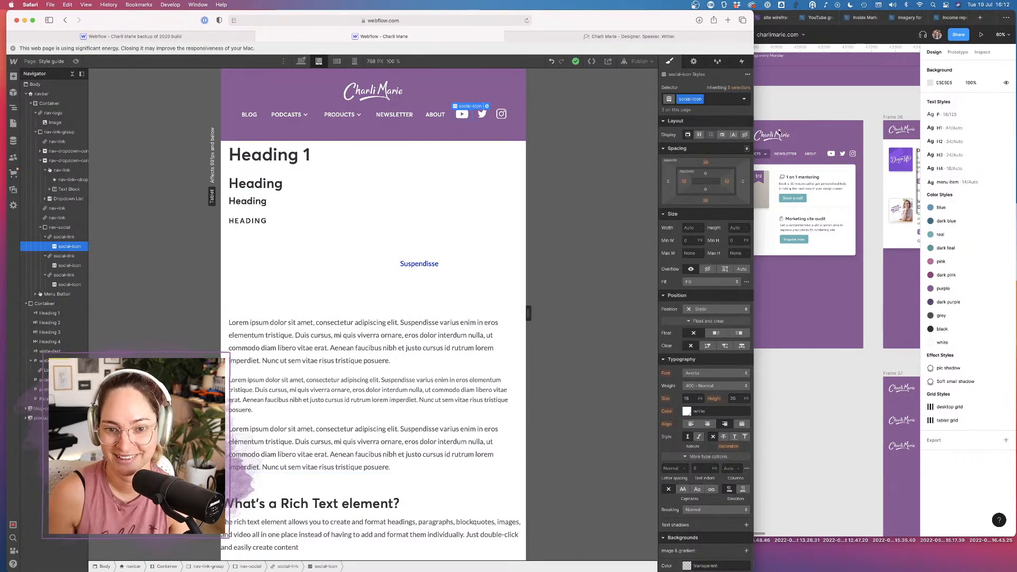
left_click(301, 61)
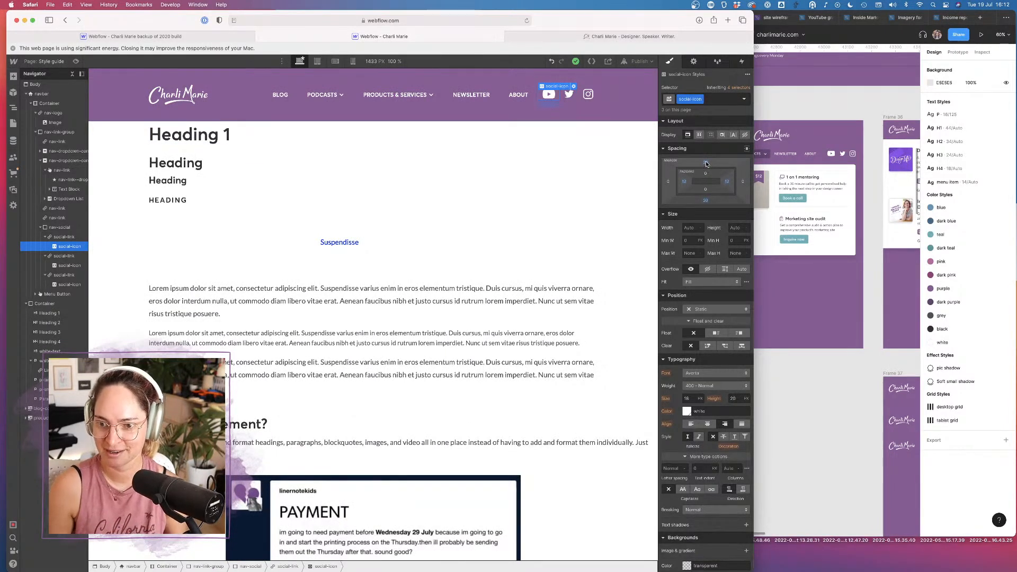
left_click(684, 181)
type("8")
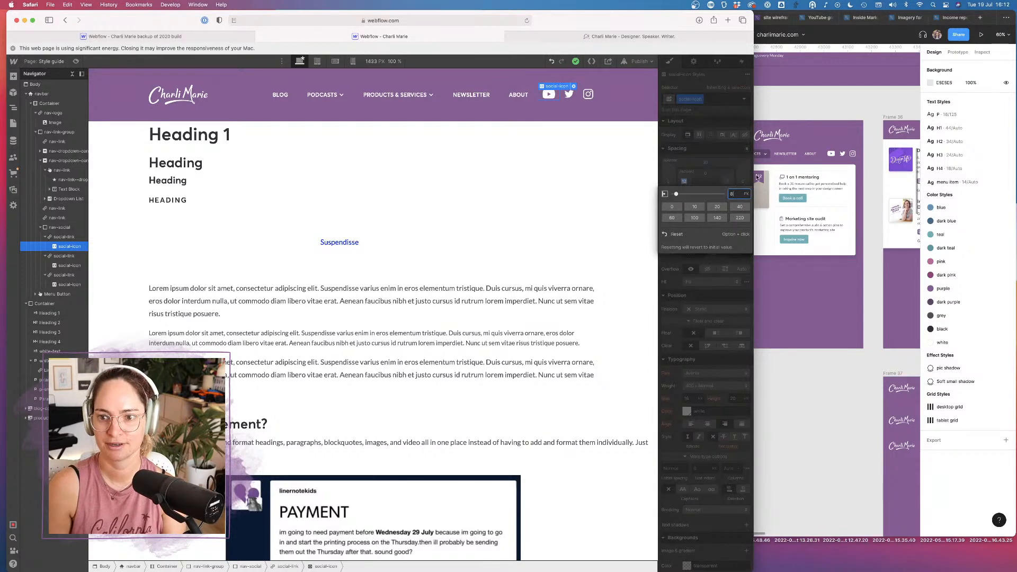
type("12")
key("BackSpace")
left_click(724, 153)
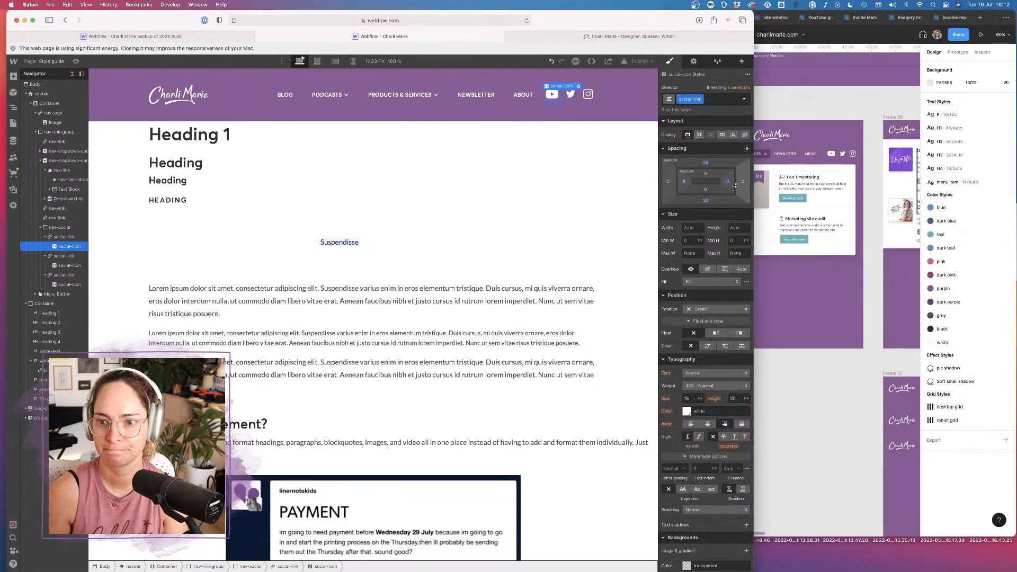
left_click(727, 181)
type("8")
left_click(724, 156)
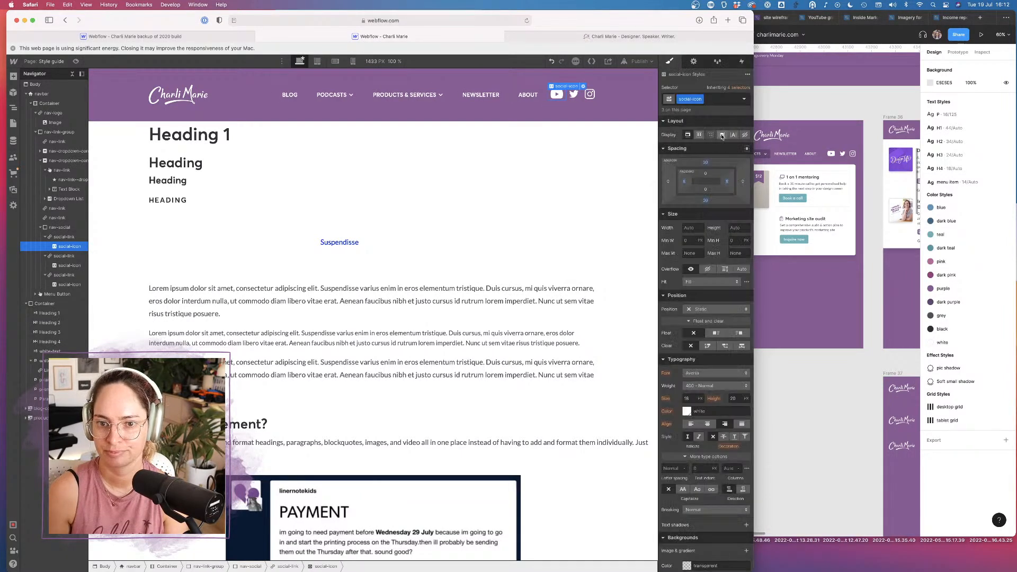
Set the social-icon class's top and bottom margins to 0 at the desktop breakpoint
left_click(707, 163)
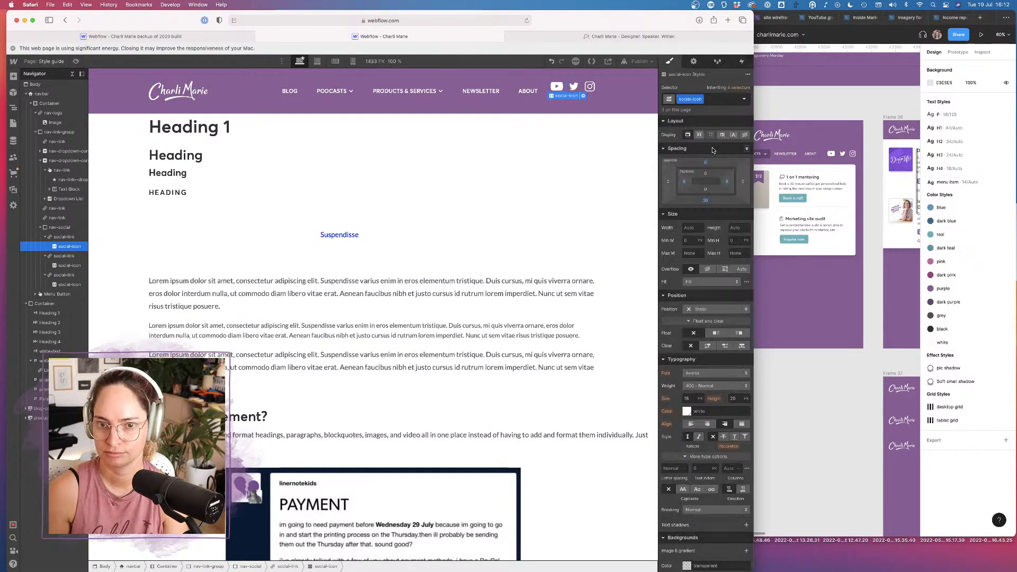
left_click(705, 200)
left_click(693, 226)
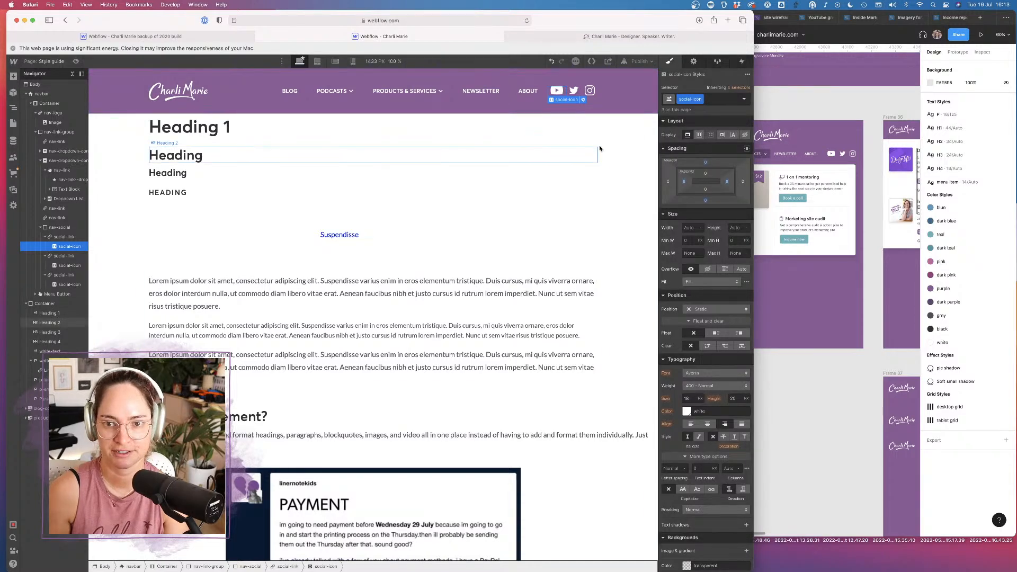
left_click(615, 138)
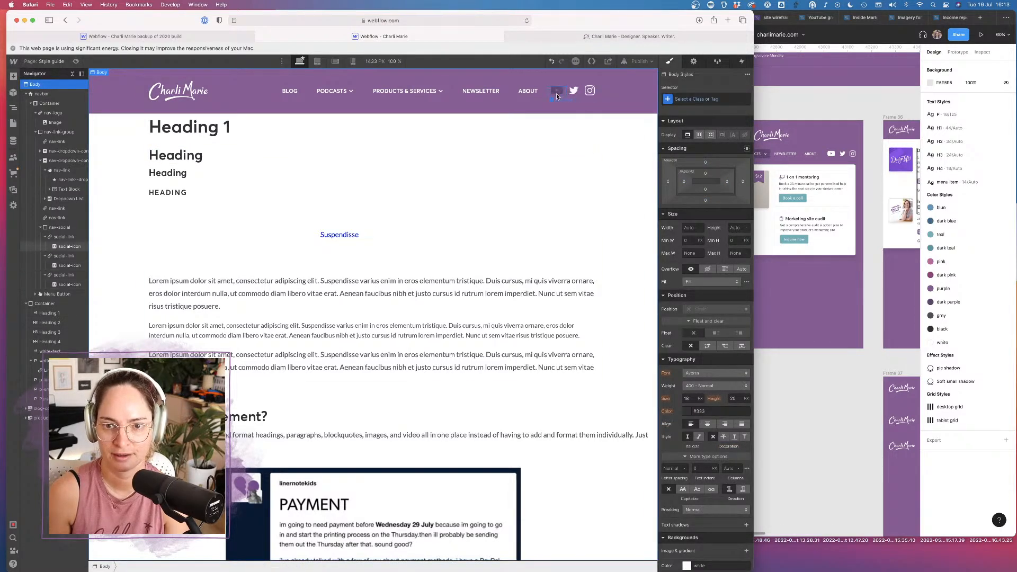
Give the nav-logo class a 24 px bottom margin at the tablet breakpoint to separate the logo from the links
left_click(318, 61)
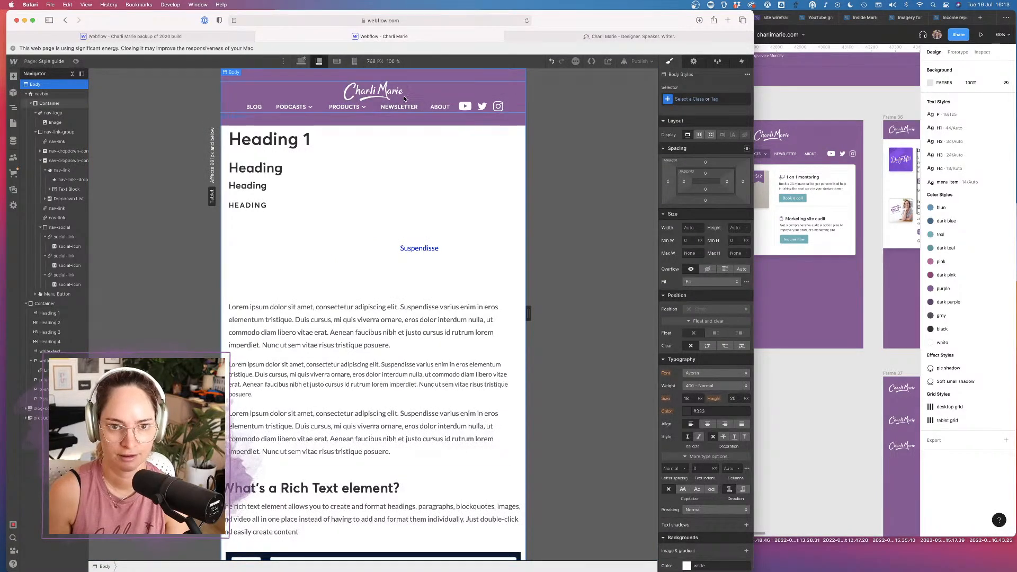
left_click(410, 93)
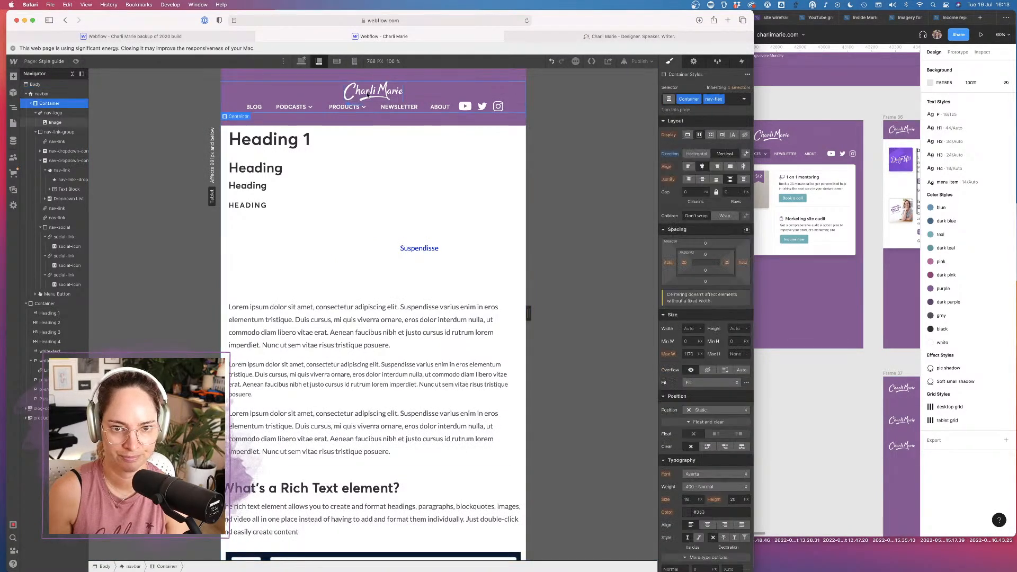
left_click(55, 114)
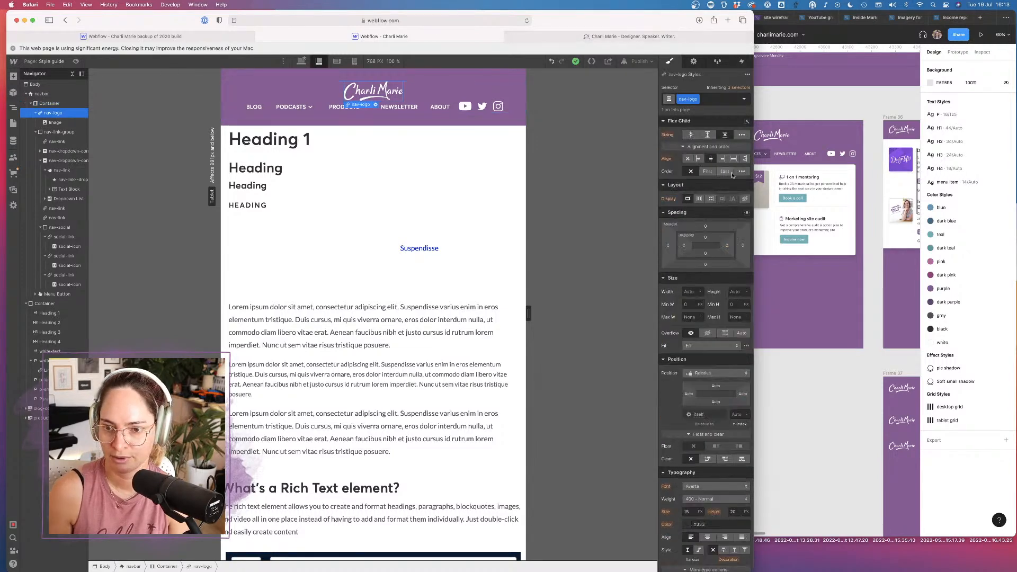
left_click_drag(706, 268, 709, 276)
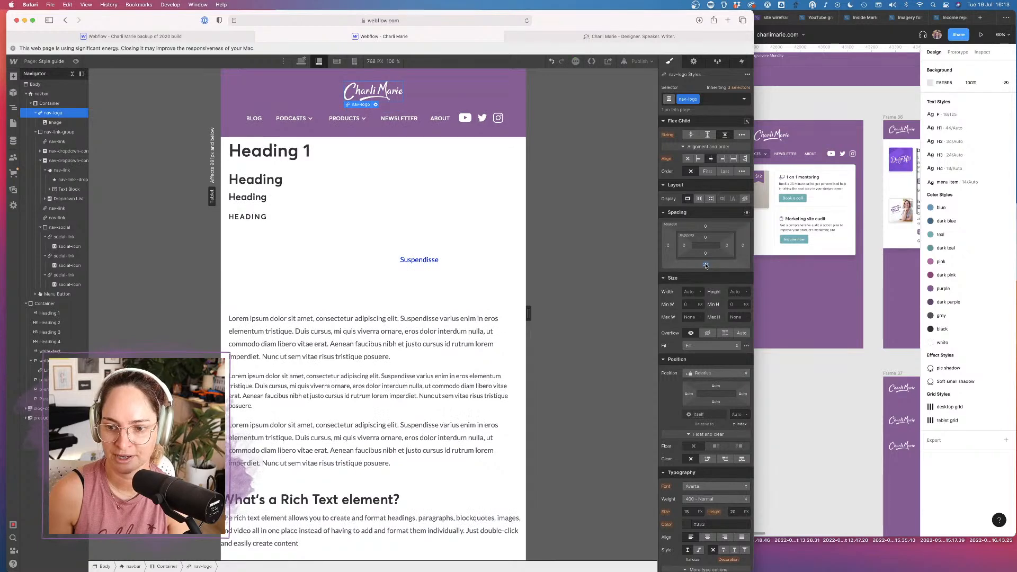
left_click(706, 264)
type("8")
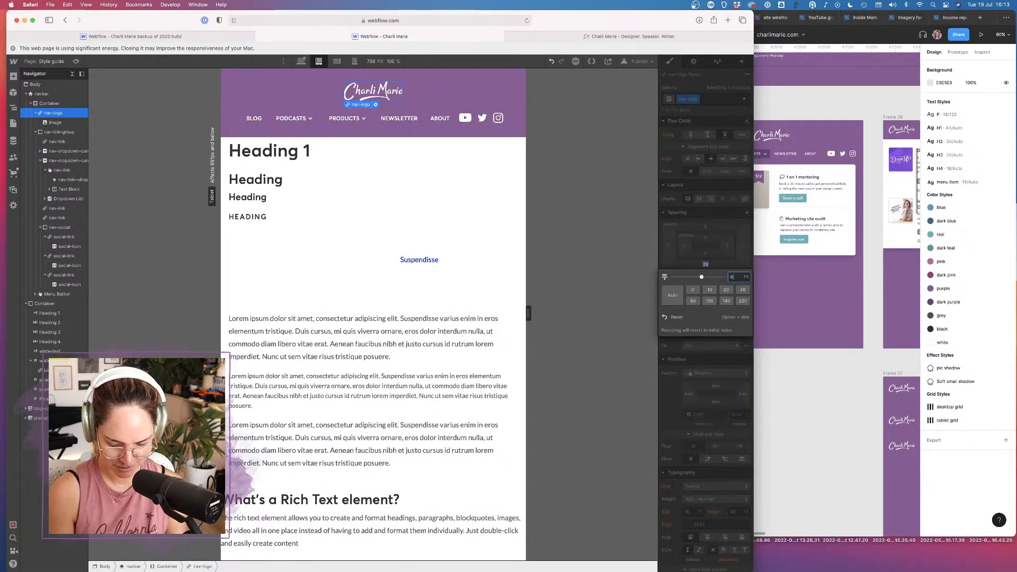
type("*3")
key("Return")
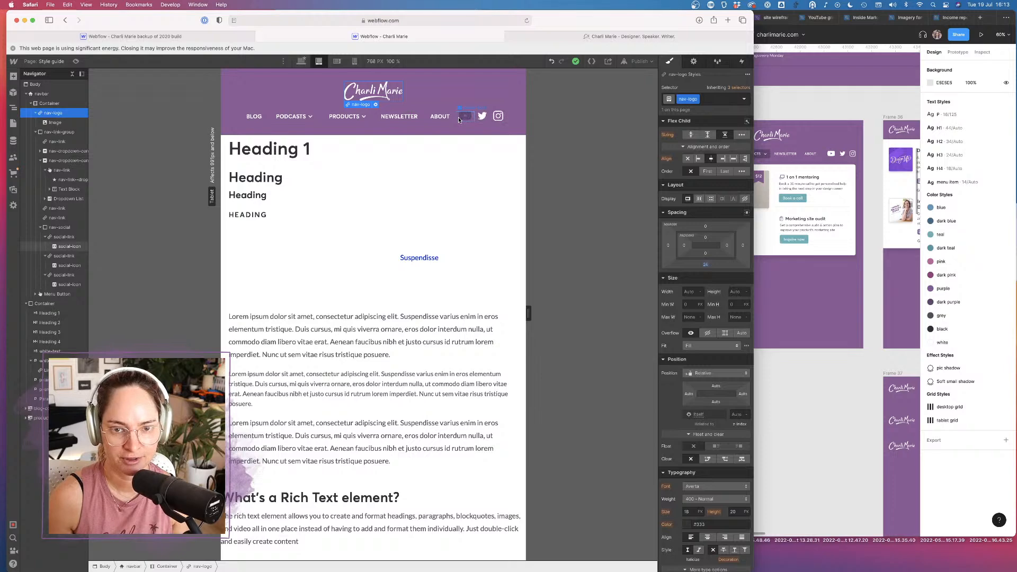
Set the nav-social group's left margin to 8 px at the desktop breakpoint
left_click(303, 60)
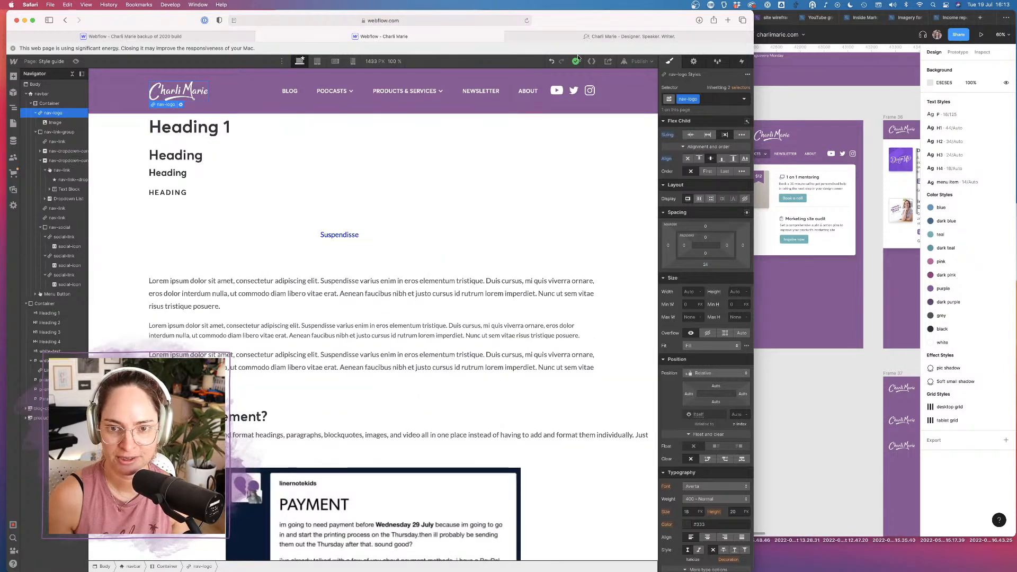
left_click(548, 94)
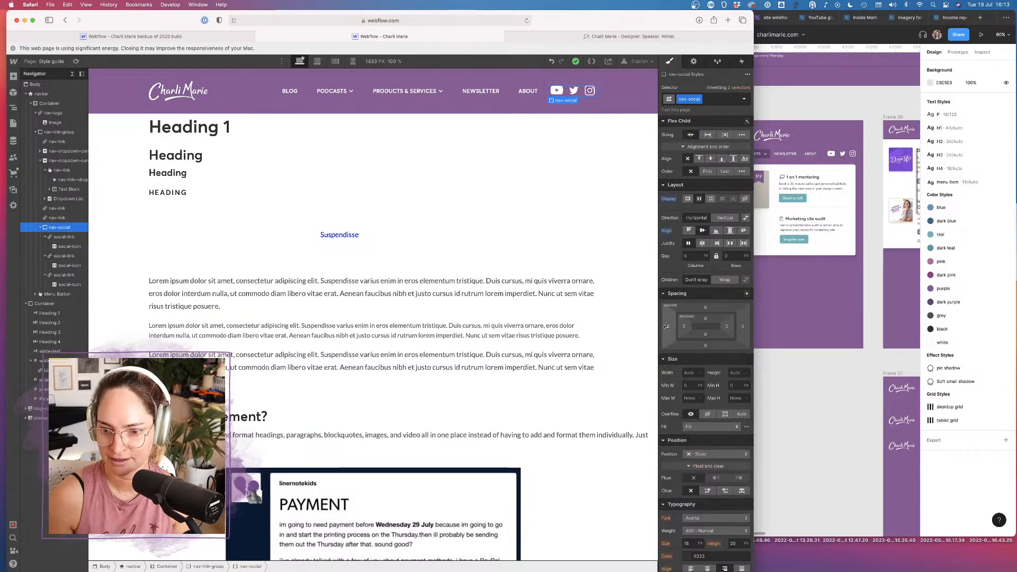
left_click(667, 329)
type("8")
key("Return")
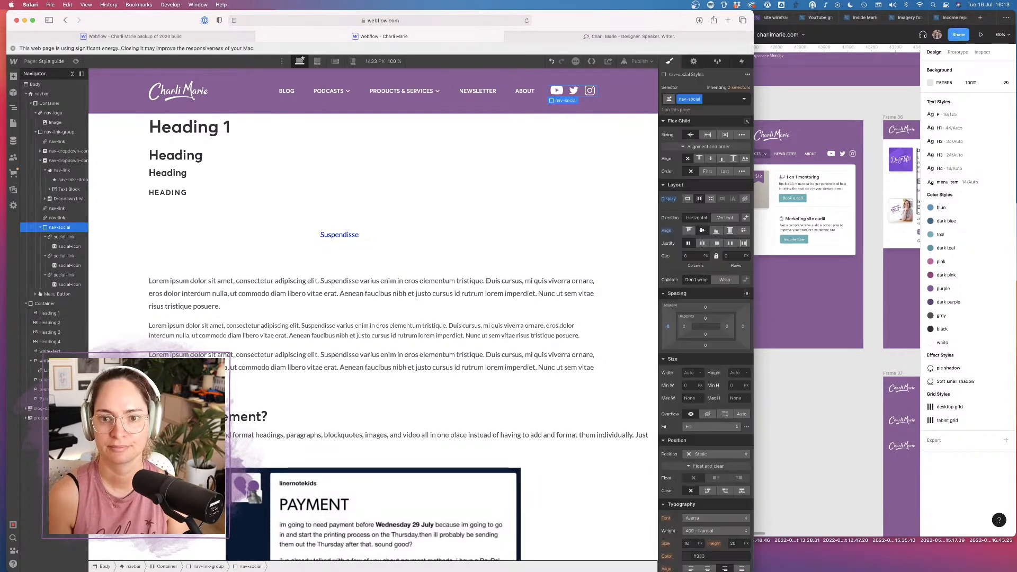
Review the navbar at the tablet and landscape mobile breakpoints, and switch to Figma to examine the mobile navbar design
left_click(319, 61)
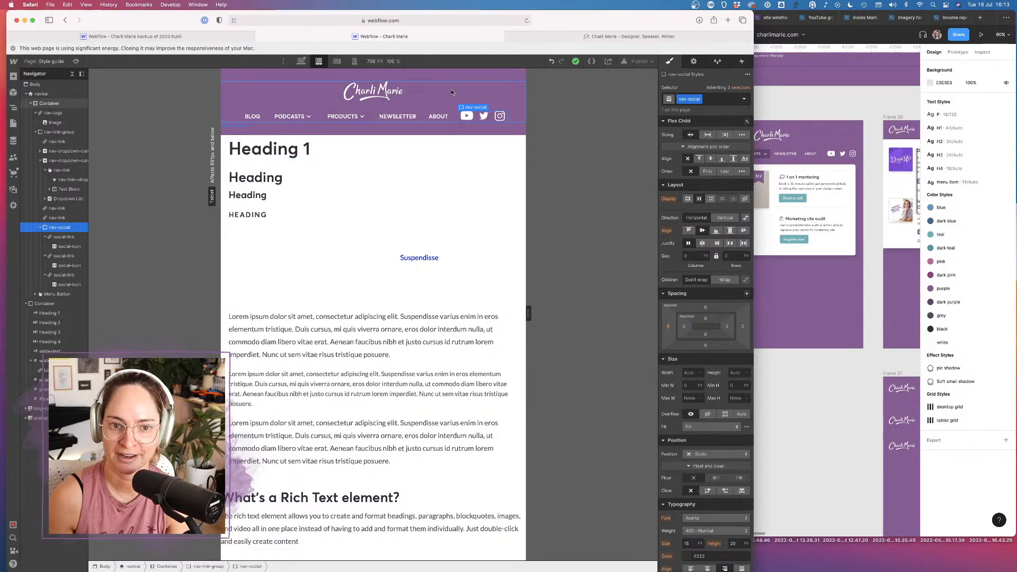
left_click(337, 62)
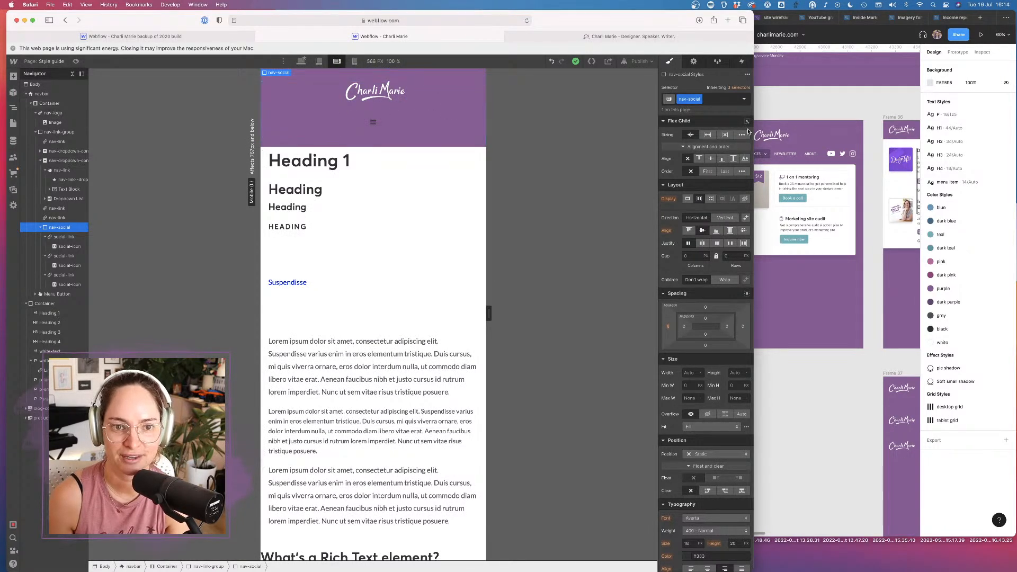
left_click(818, 99)
scroll(818, 99, "right", 5)
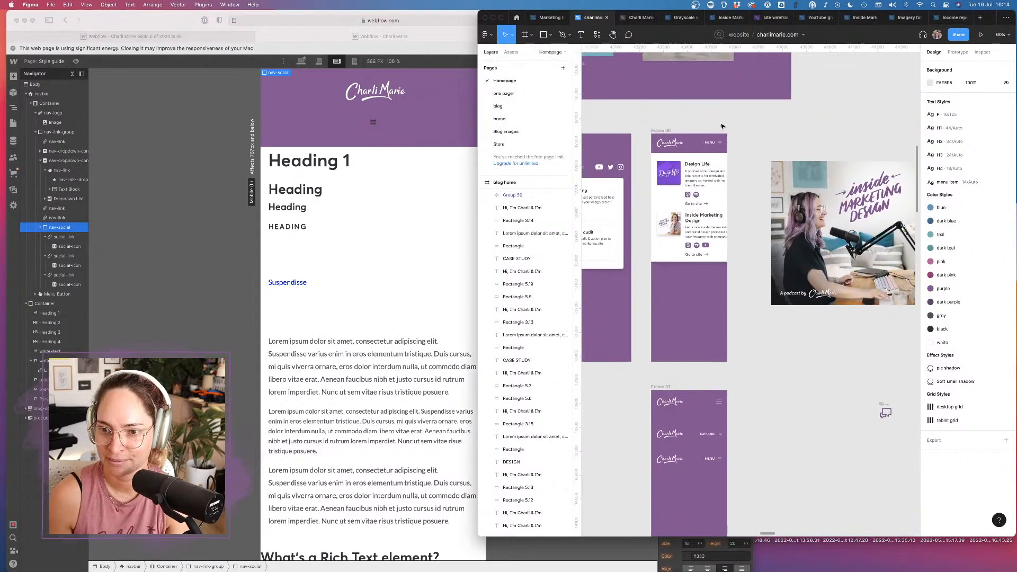
scroll(722, 123, "up", 5)
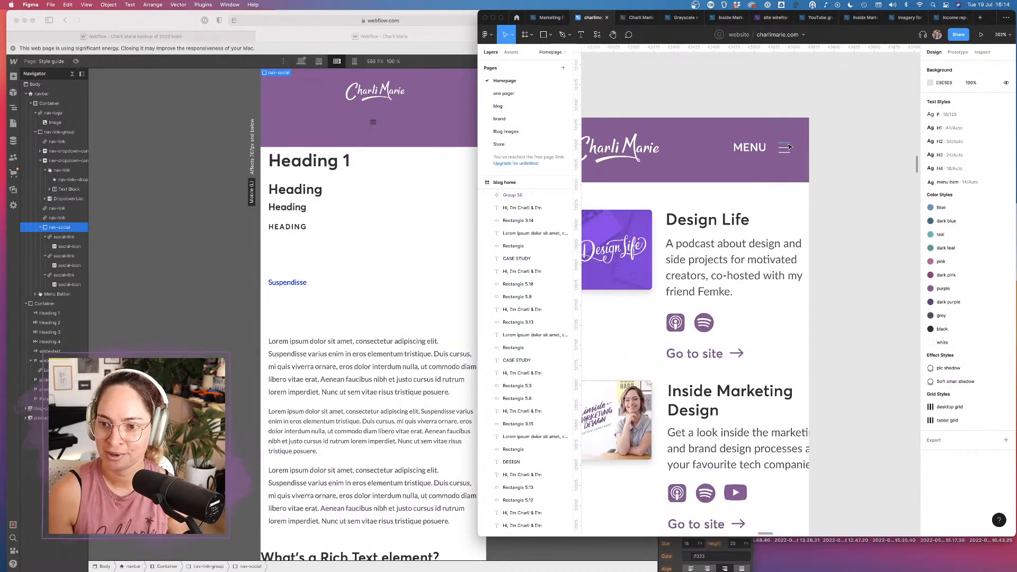
Group the three hamburger icon lines beside the MENU text in the purple header
left_click(786, 149)
left_click(786, 146, "shift")
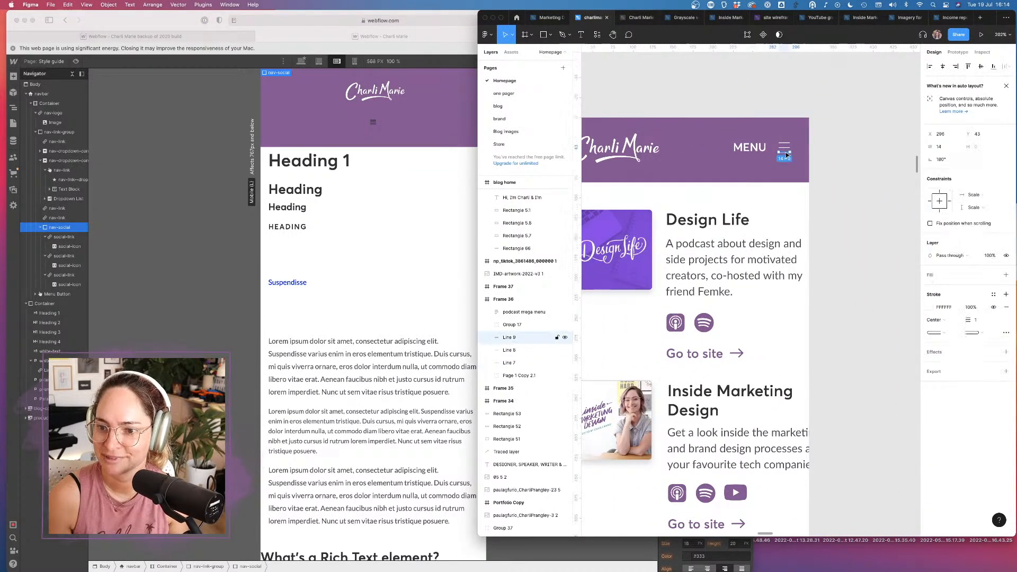
left_click(786, 142, "shift")
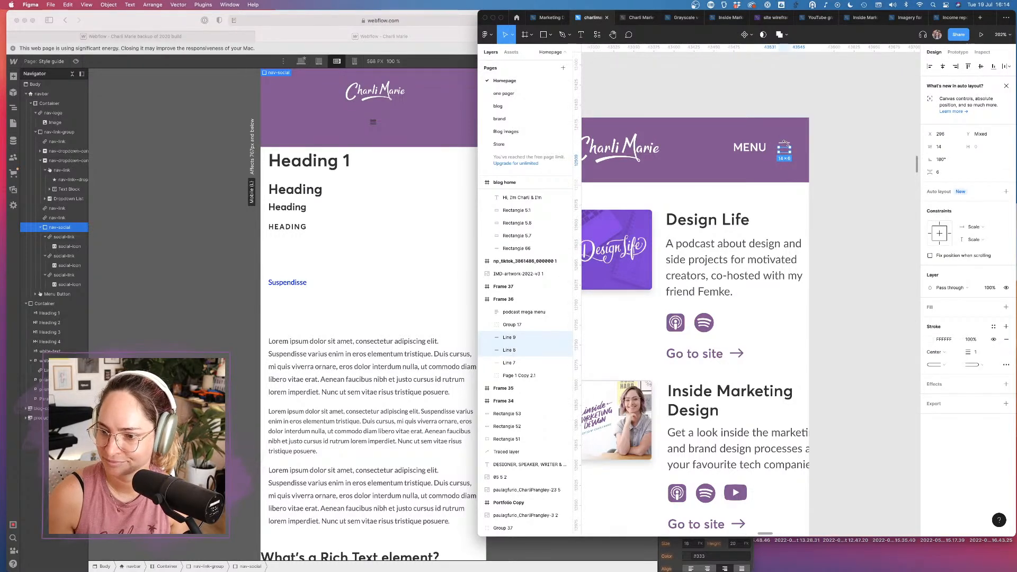
left_click(788, 145, "shift")
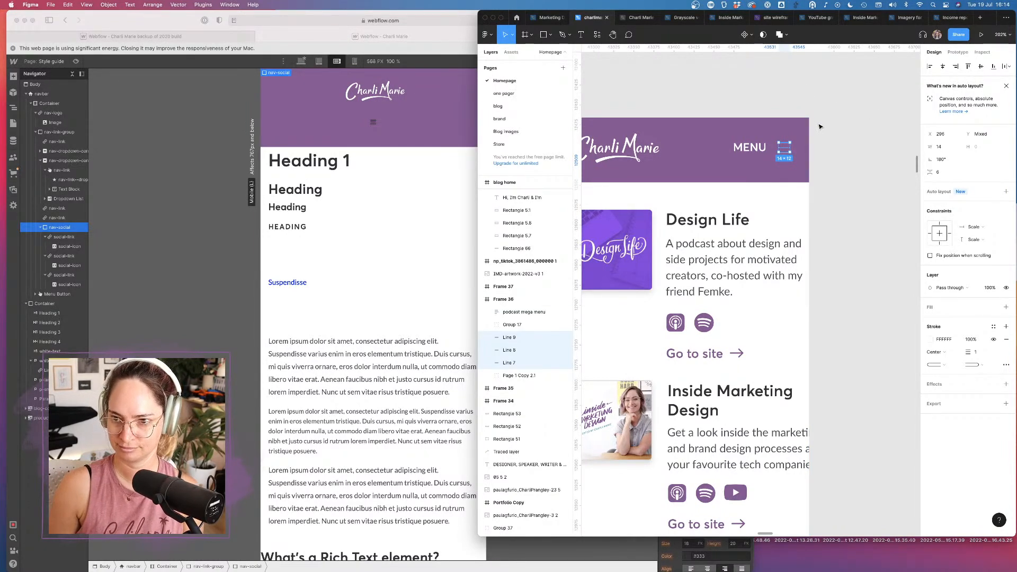
key("shift+2")
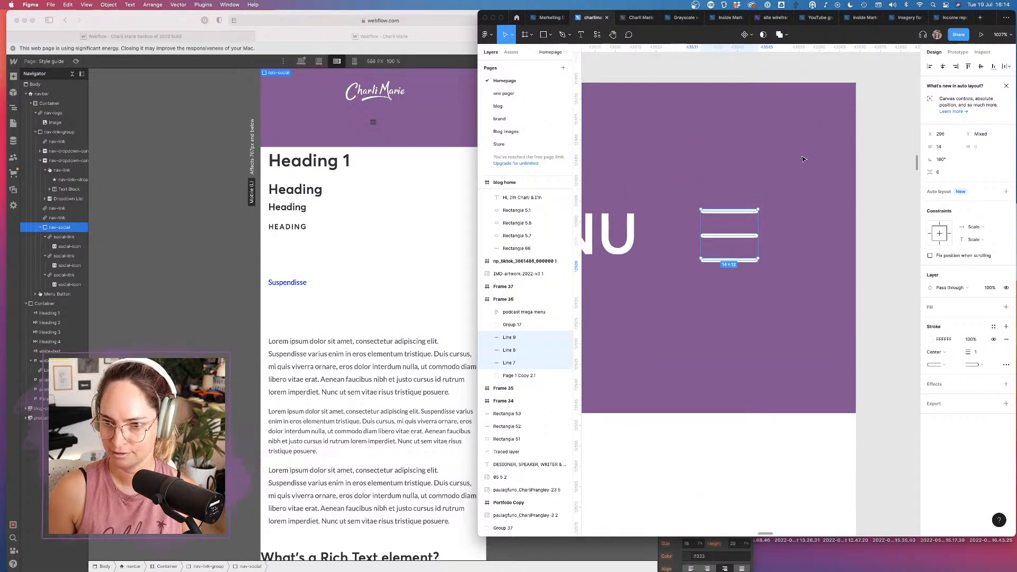
key("super+g")
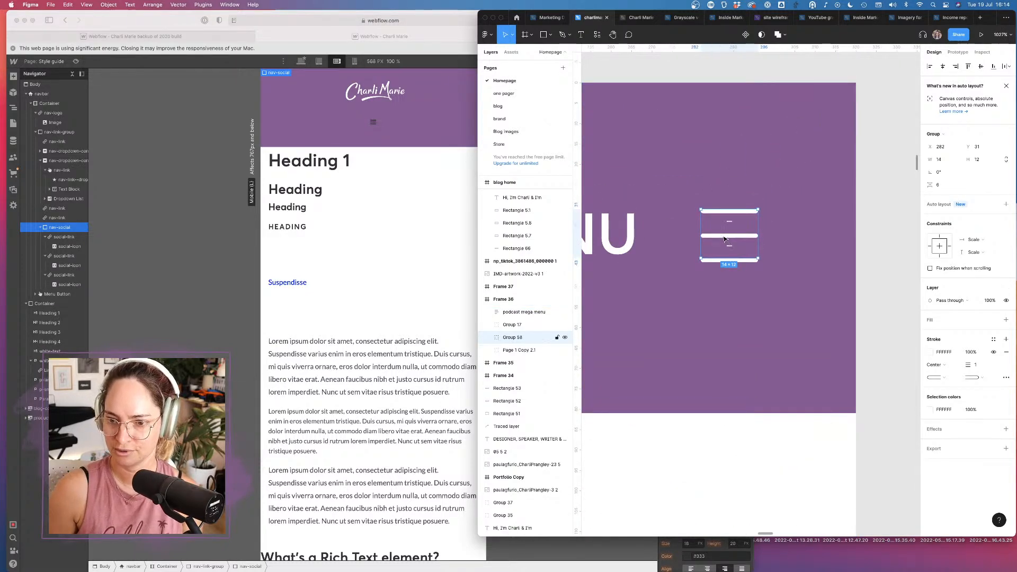
Outline the strokes of the grouped hamburger lines
right_click(724, 239)
mouse_move(747, 286)
left_click(747, 370)
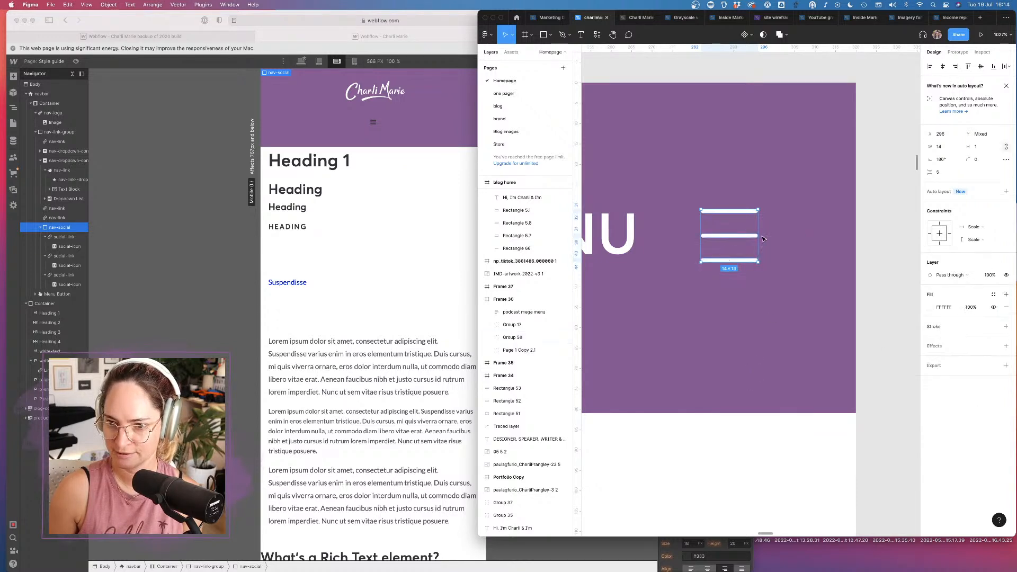
left_click(866, 183)
Rename the hamburger lines group as "menu-icon"
left_click(734, 214)
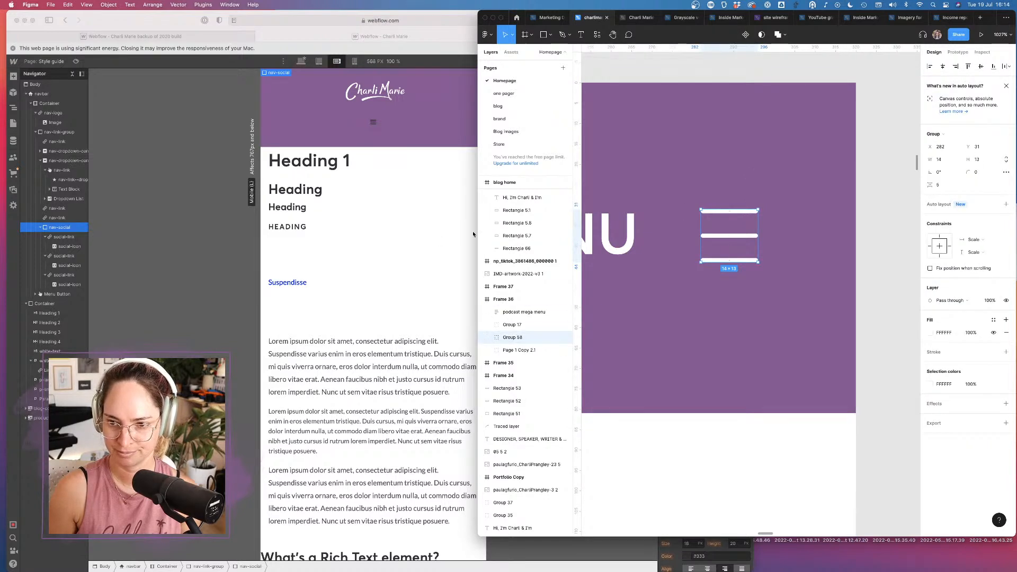
double_click(560, 337)
type("menu-icon")
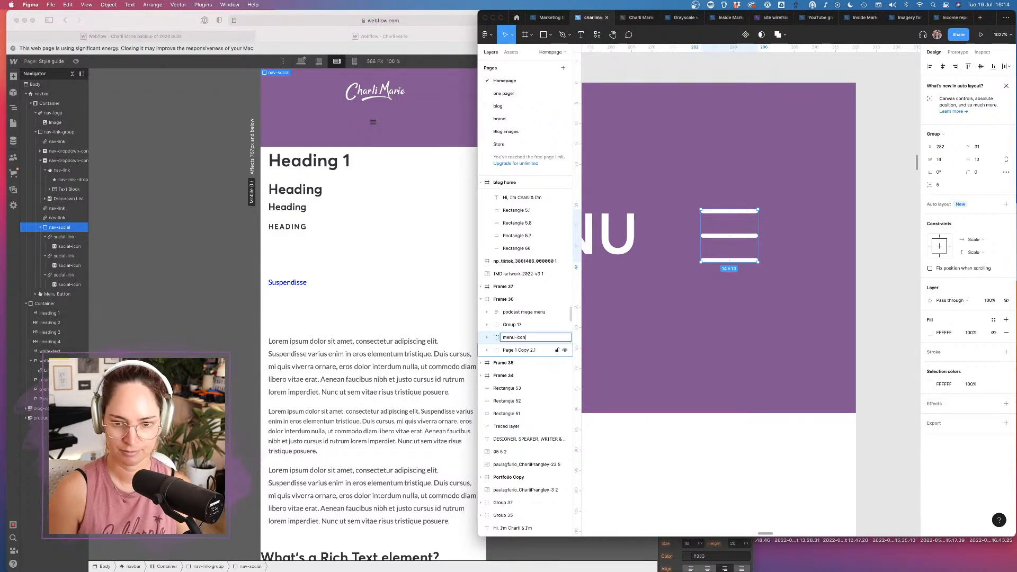
key("Return")
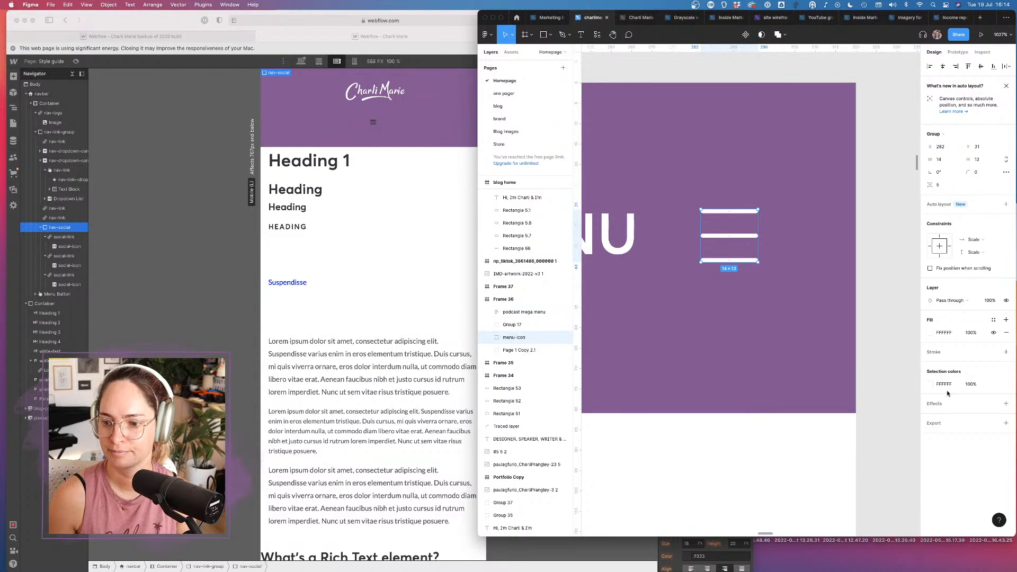
Copy the menu-icon group as SVG
right_click(710, 234)
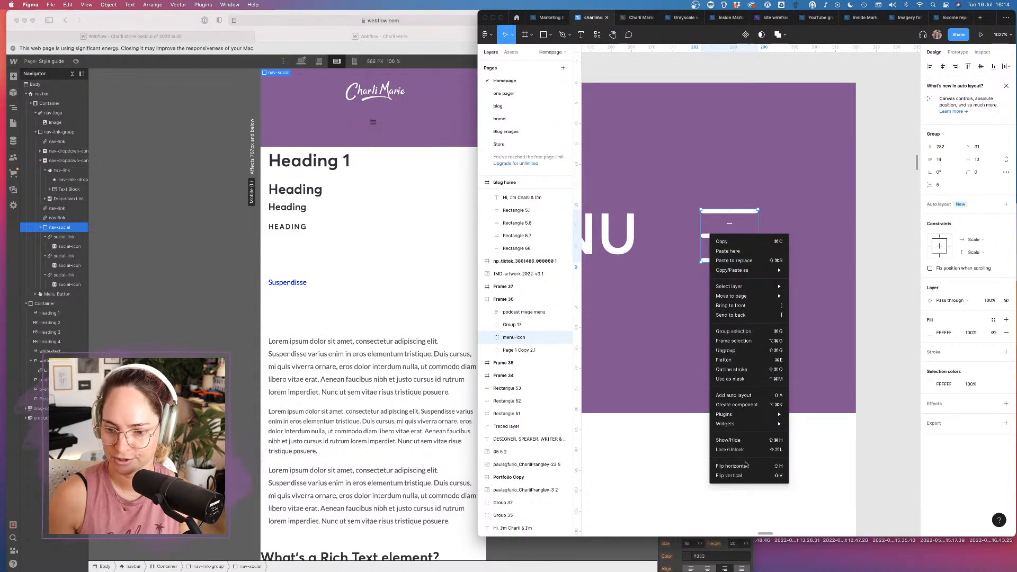
mouse_move(752, 270)
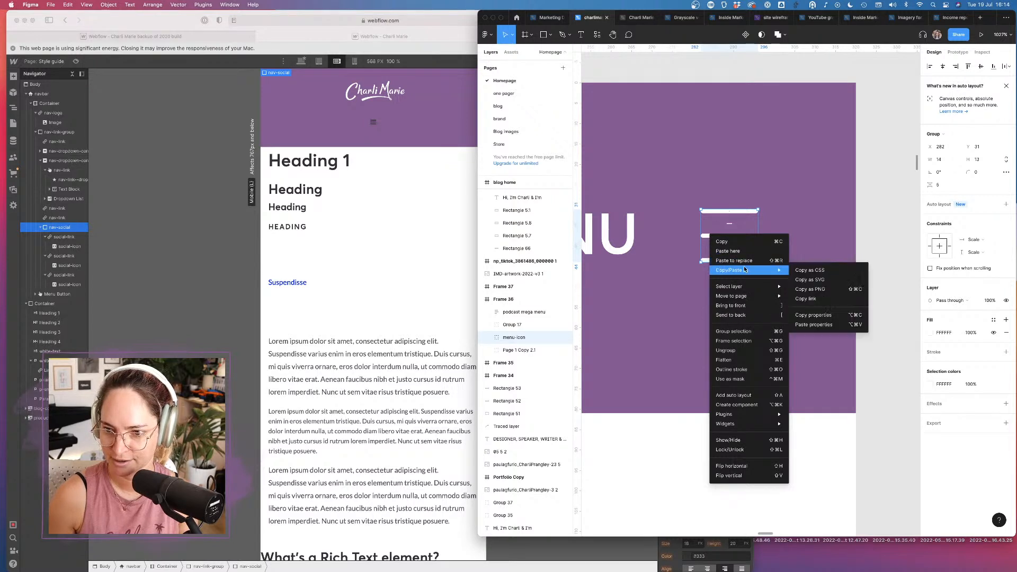
left_click(816, 282)
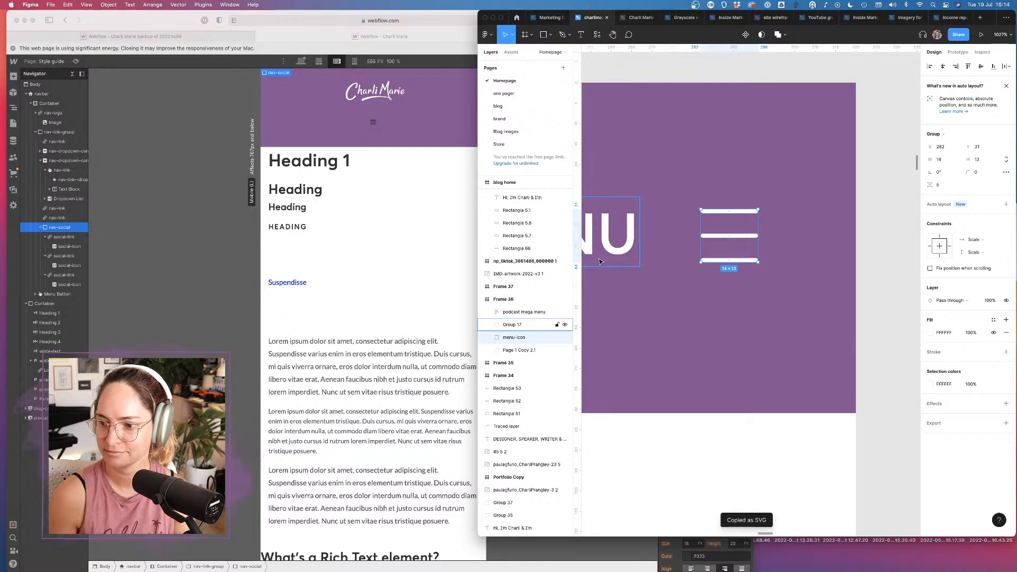
Switch to Webflow in Safari and set the navbar container's flex direction to horizontal
left_click(420, 256)
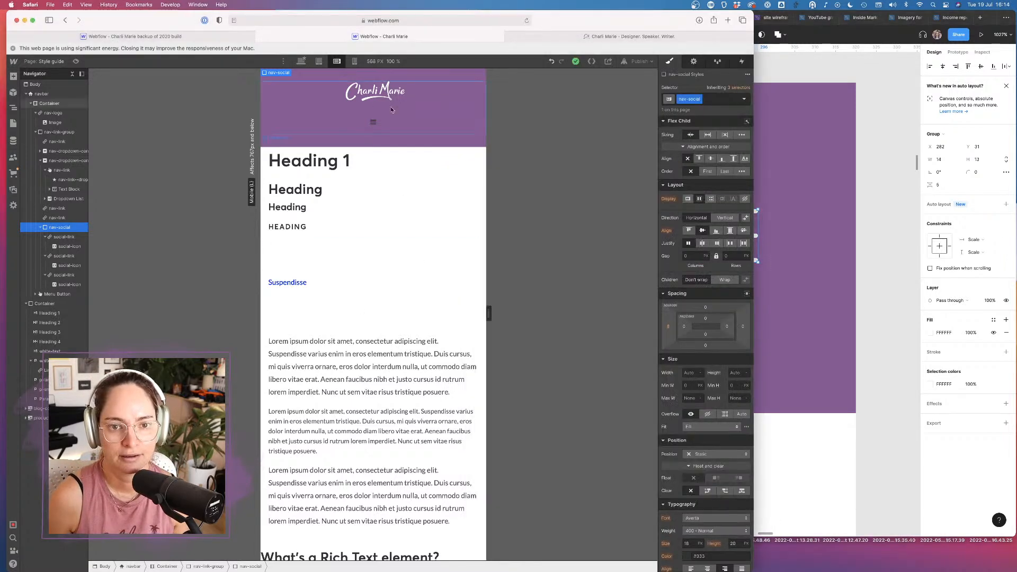
left_click(409, 106)
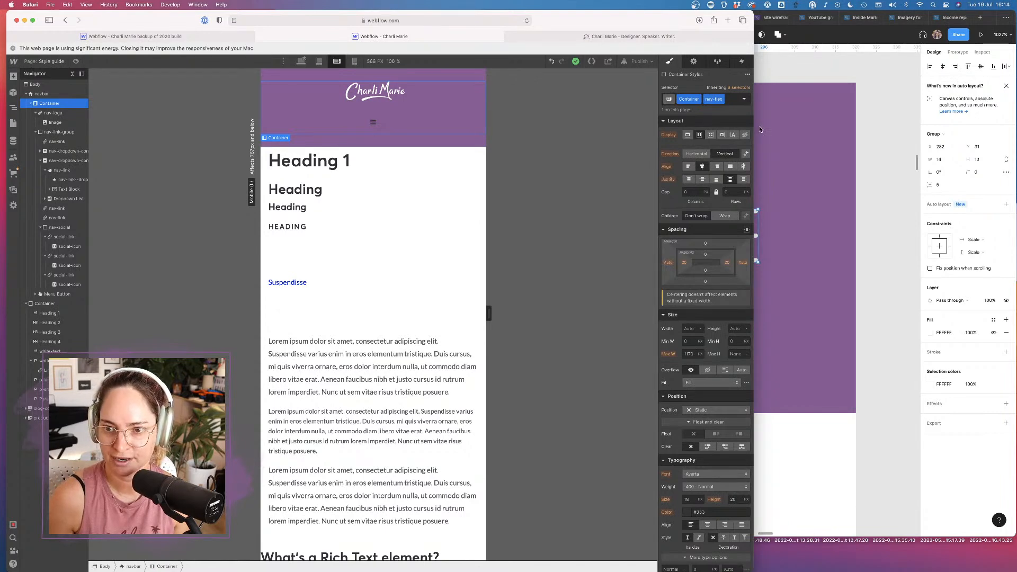
left_click(696, 154)
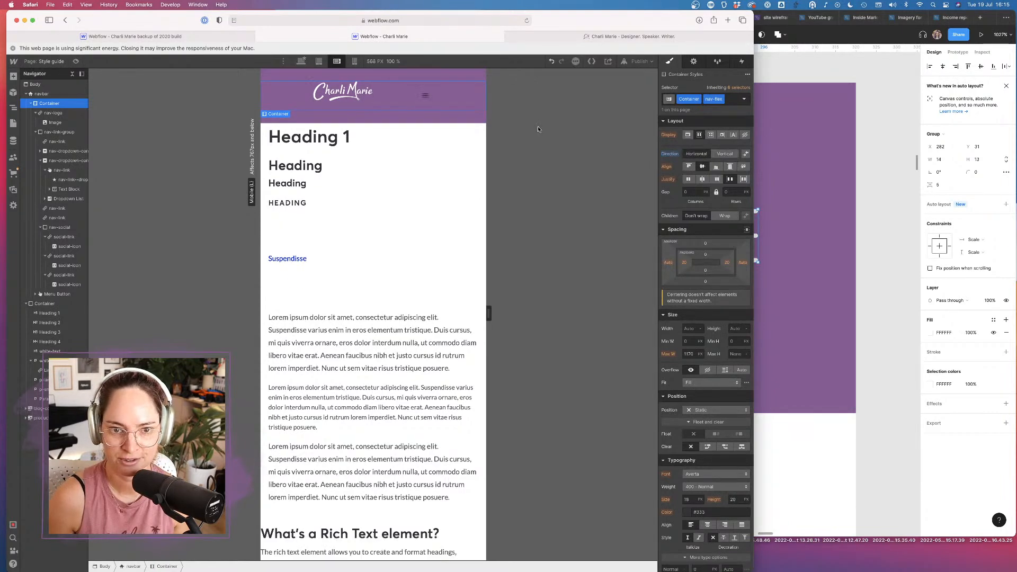
Set the nav-logo link's flex child sizing to grow if possible
left_click(415, 100)
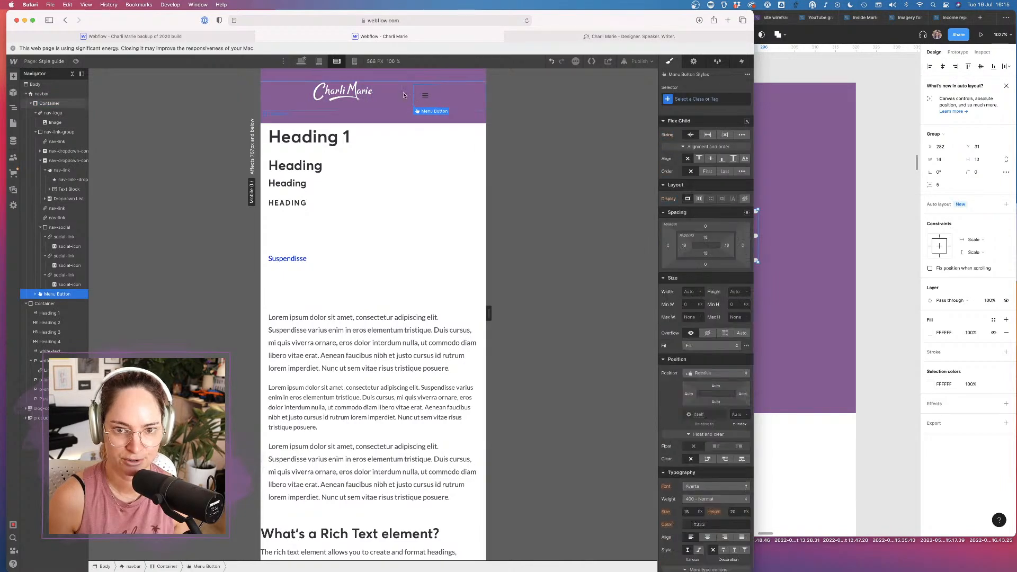
left_click(367, 101)
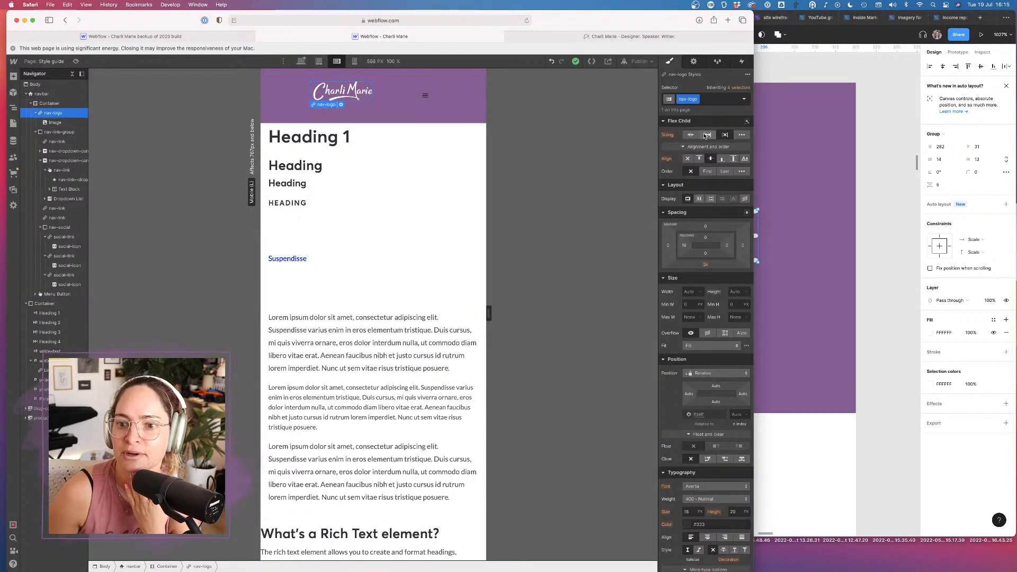
left_click(707, 135)
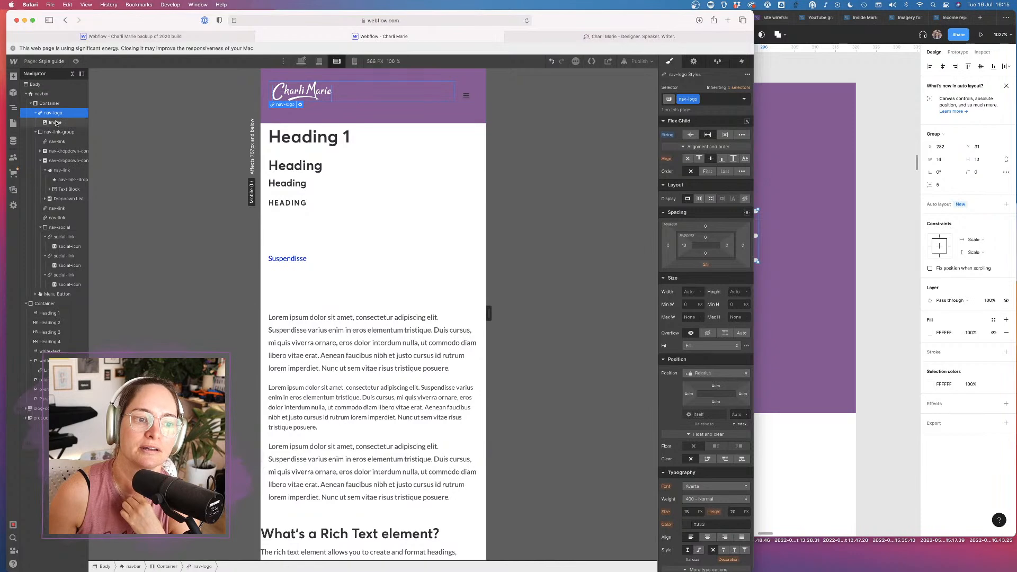
Add a text block inside the navbar's Menu Button and set its text to "Menu"
left_click(477, 98)
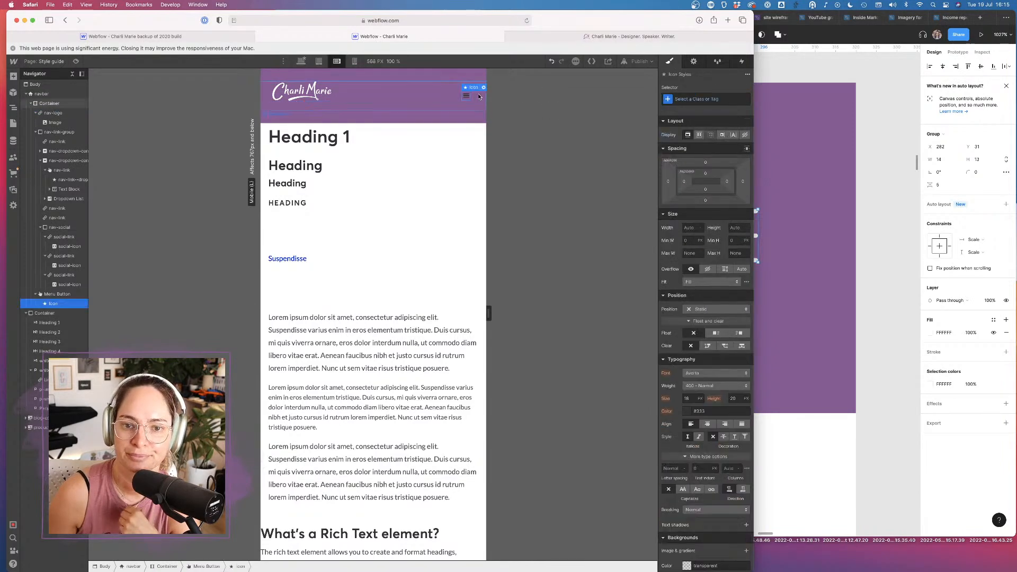
left_click(62, 298)
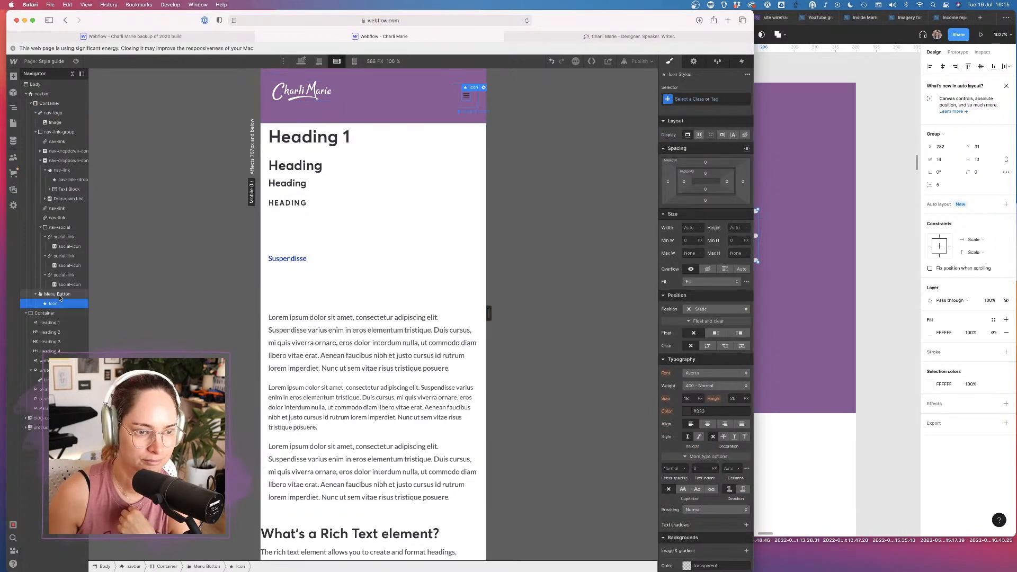
left_click(14, 78)
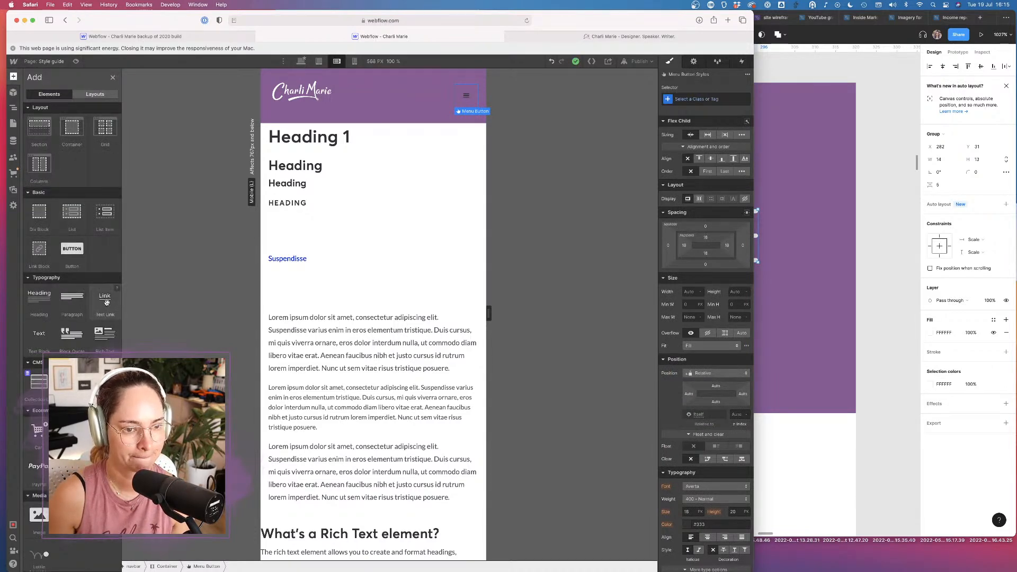
left_click(35, 337)
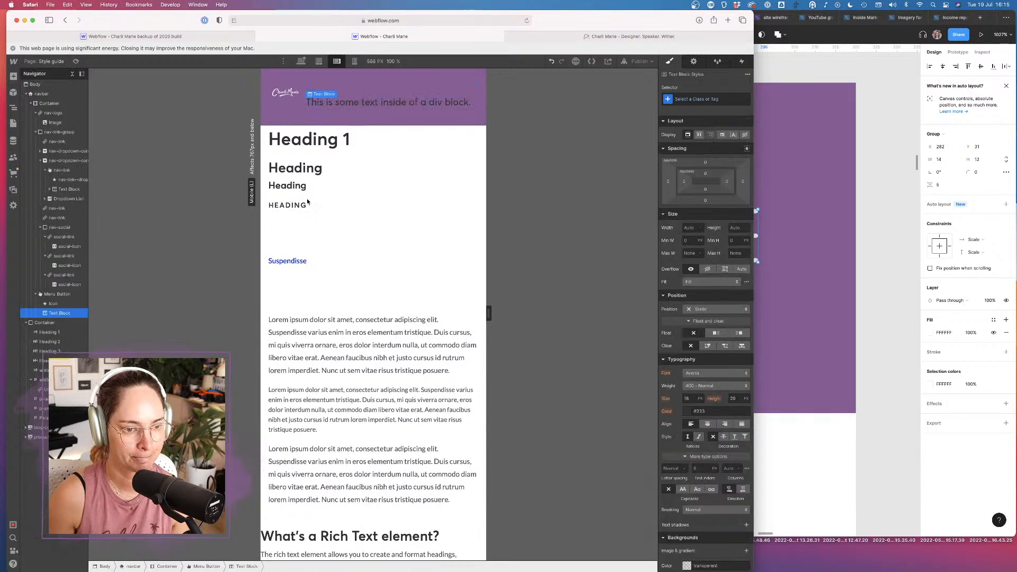
double_click(371, 101)
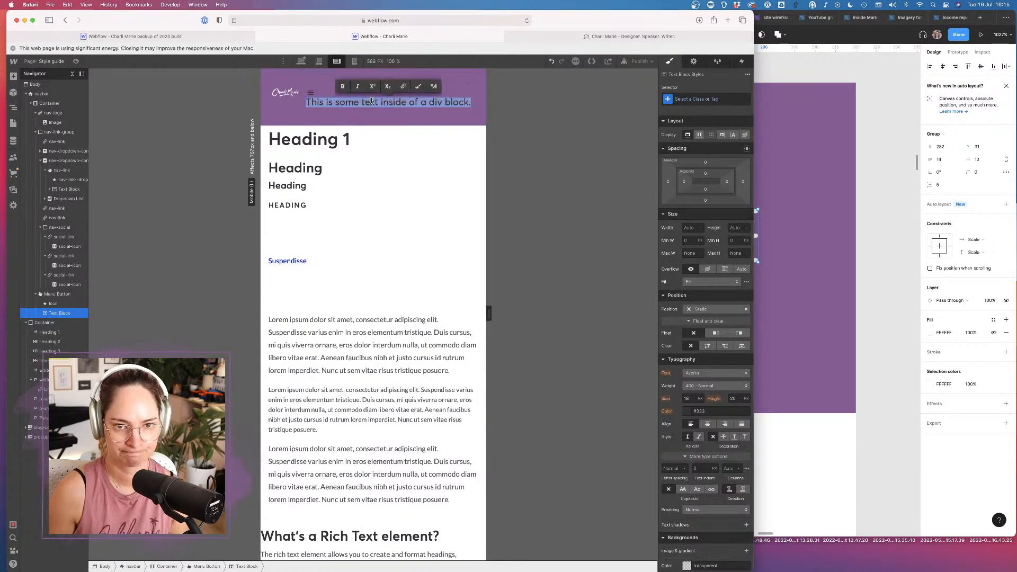
type("Menu")
key("Escape")
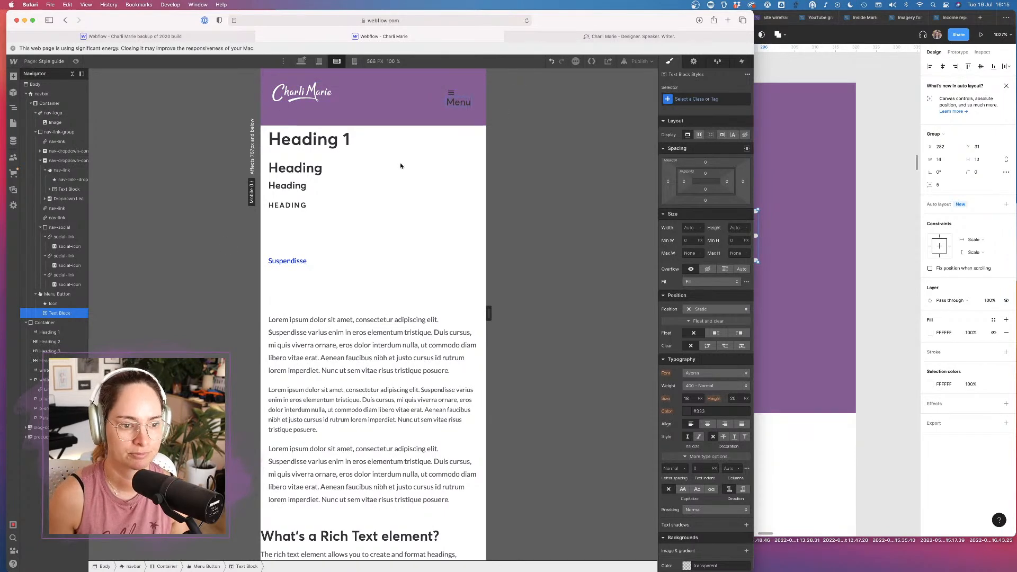
Replace the Menu Button's default icon with an HTML embed containing the copied SVG code
left_click(56, 306)
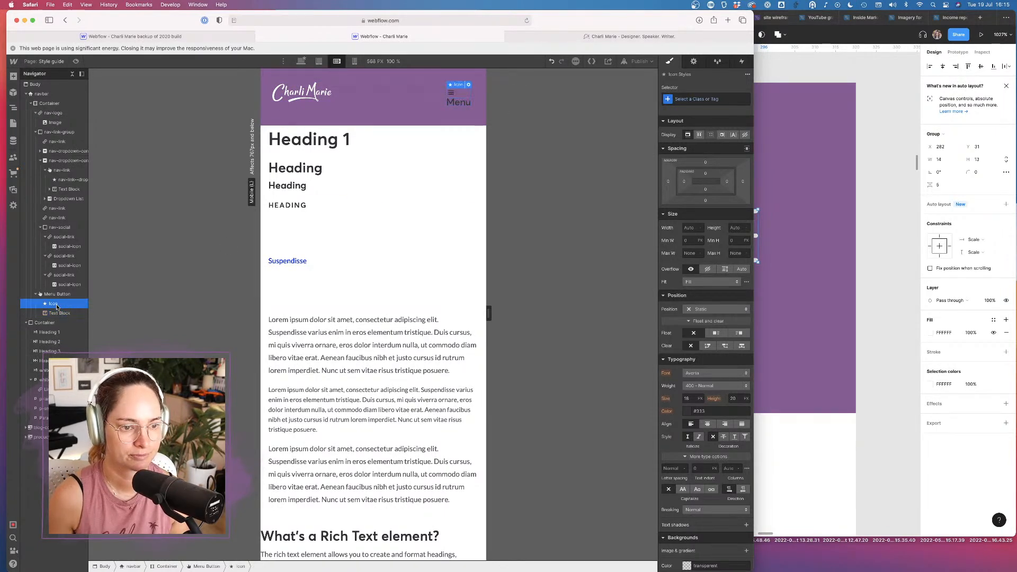
key("Delete")
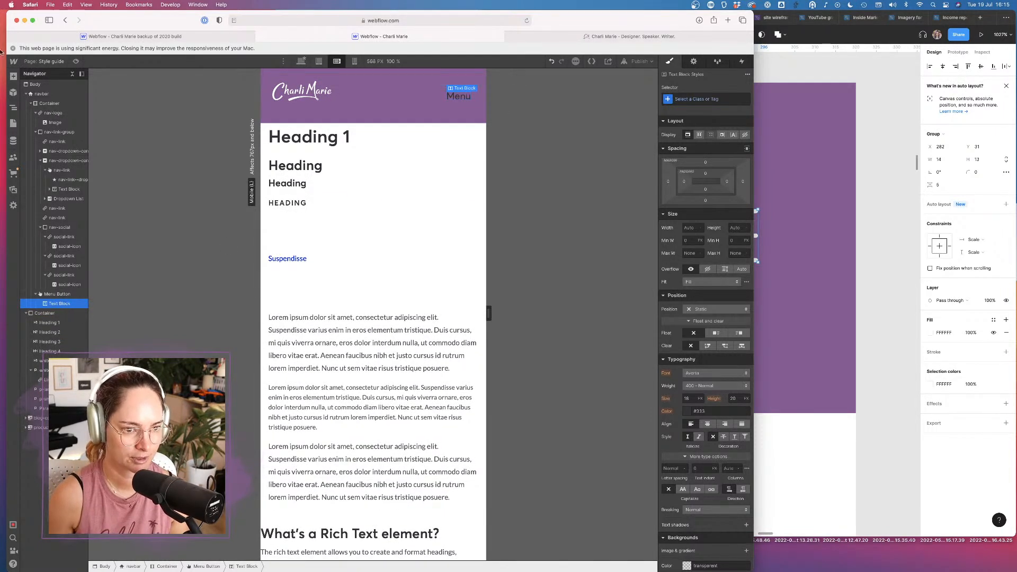
left_click(13, 75)
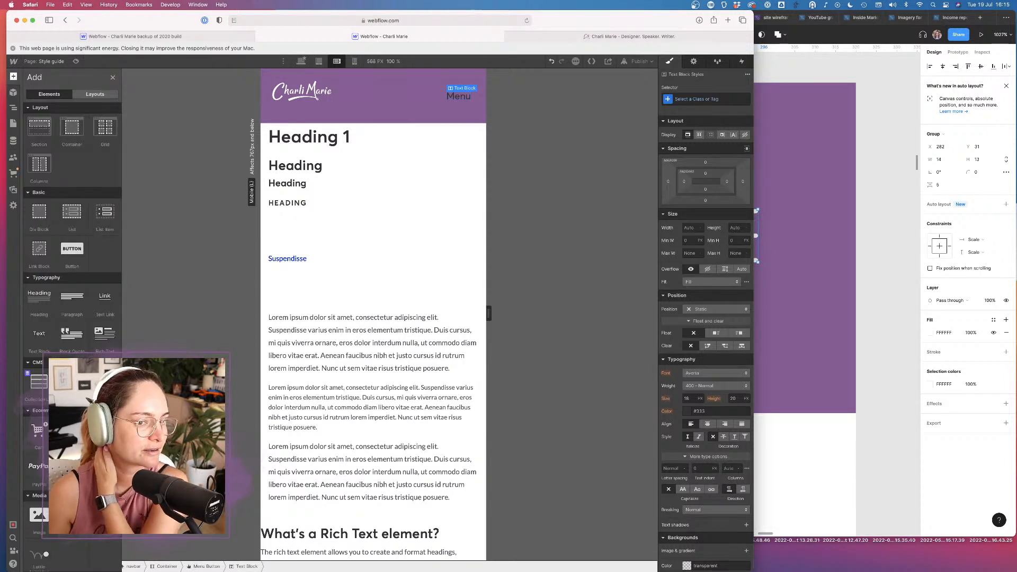
scroll(95, 231, "down", 5)
scroll(72, 317, "down", 5)
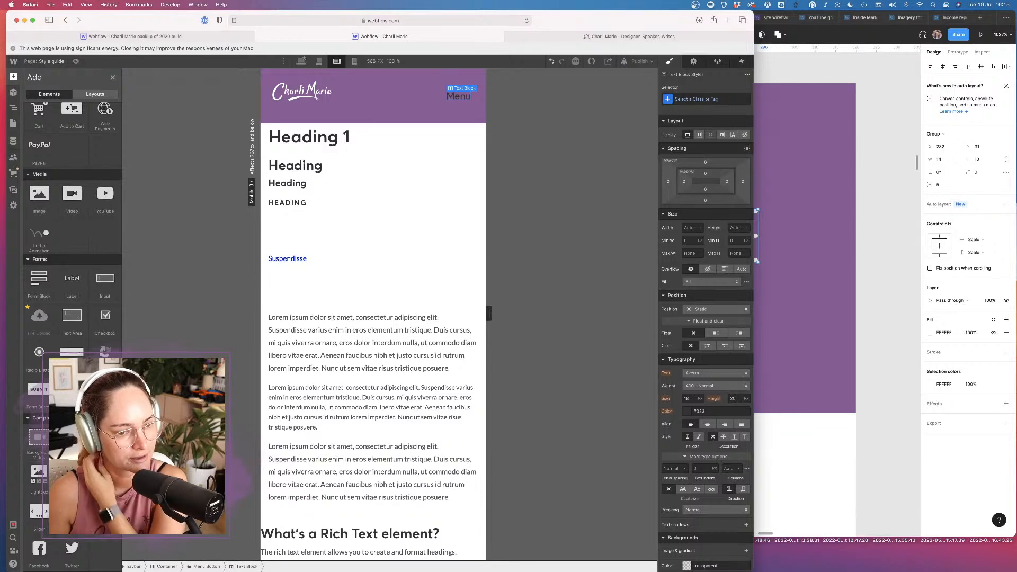
left_click(105, 437)
left_click(389, 258)
key("super+v")
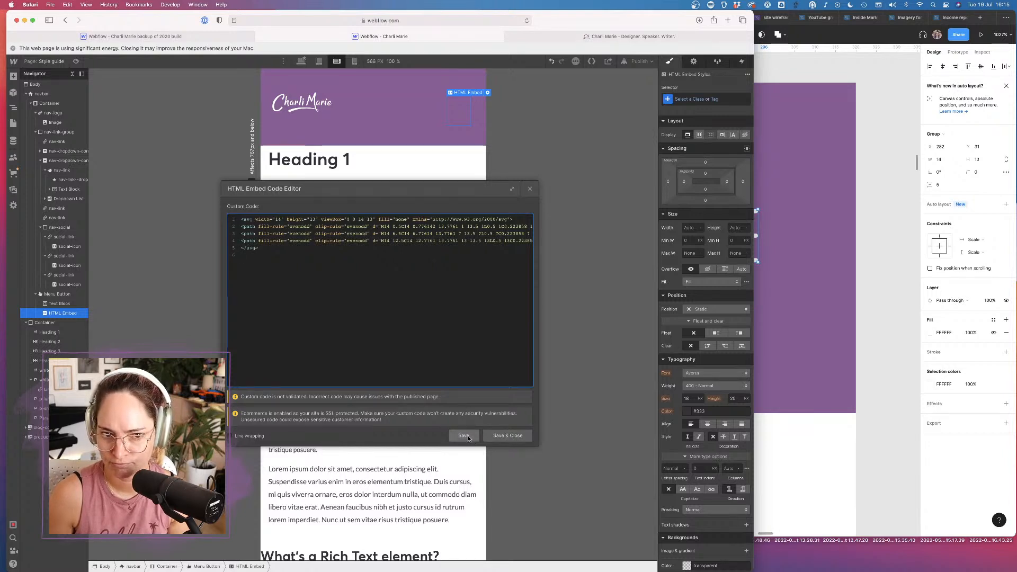
Set the fill of all three SVG paths to "currentColor" in the embed code, then save and close the editor
scroll(492, 257, "right", 10)
double_click(496, 226)
type("currentColor\"/>")
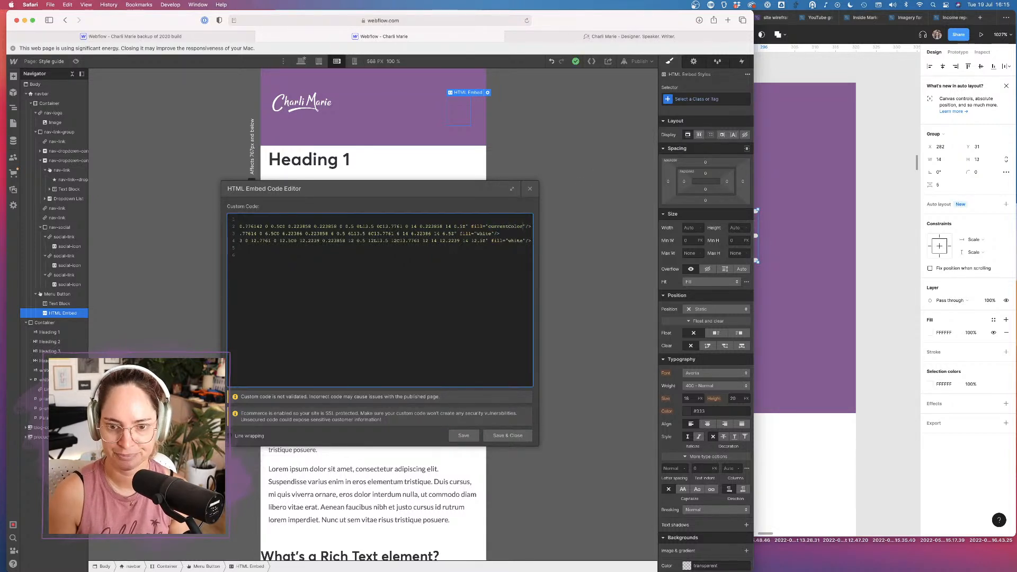
double_click(522, 226)
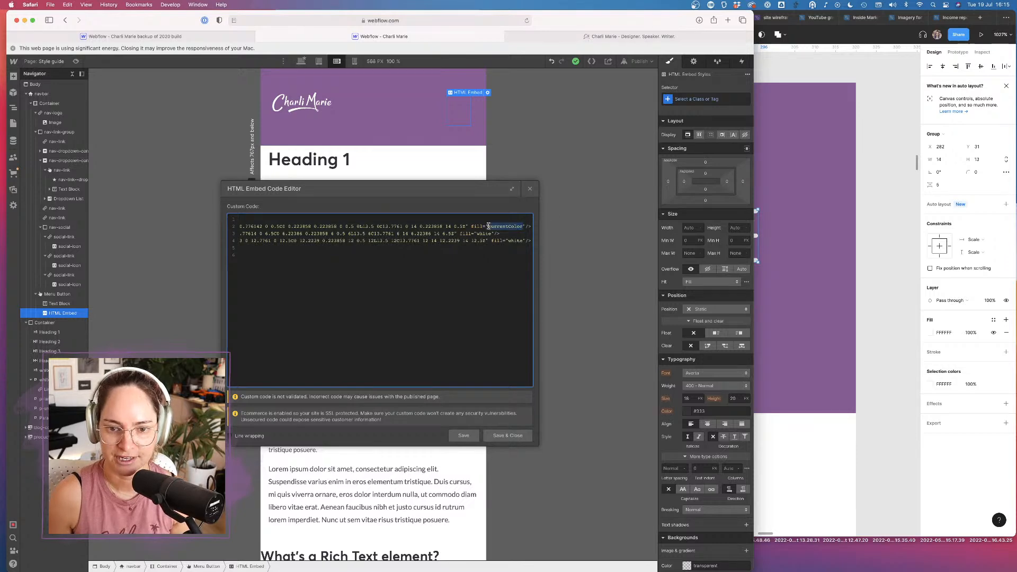
double_click(477, 234)
key("super+v")
double_click(508, 241)
key("super+v")
left_click(508, 435)
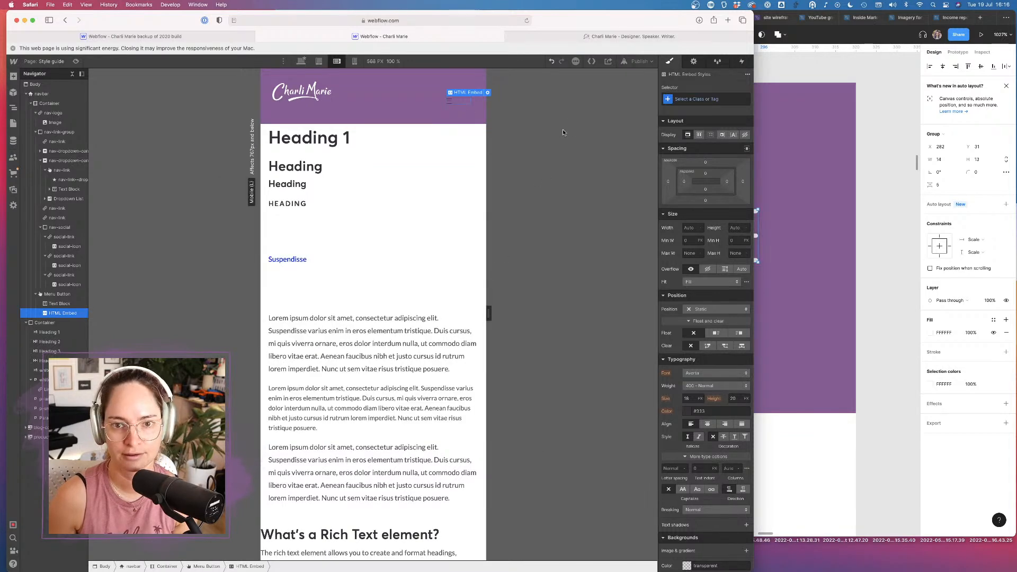
Apply the existing nav-link class to the navbar's Menu Button
left_click(60, 304)
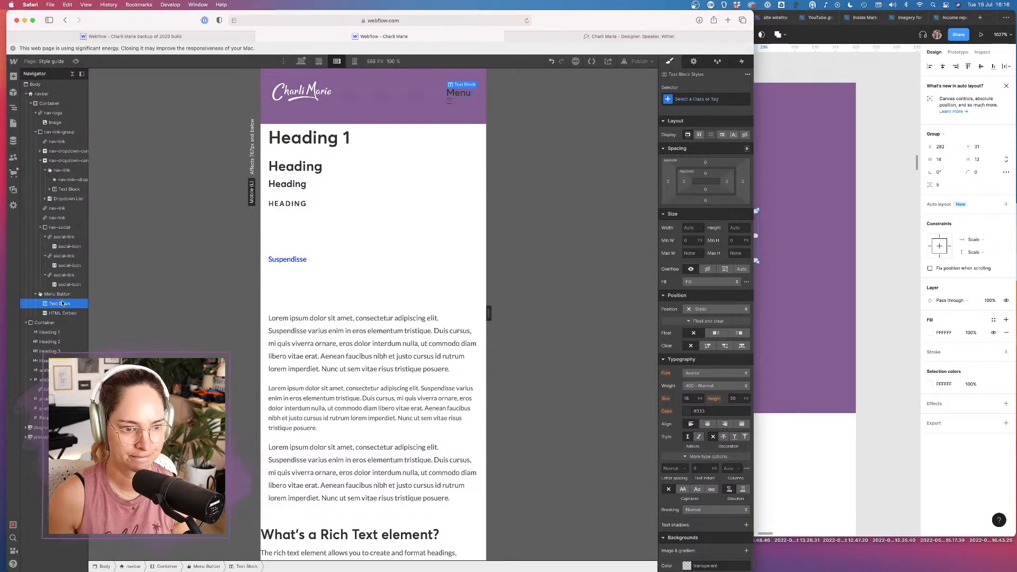
left_click(68, 295)
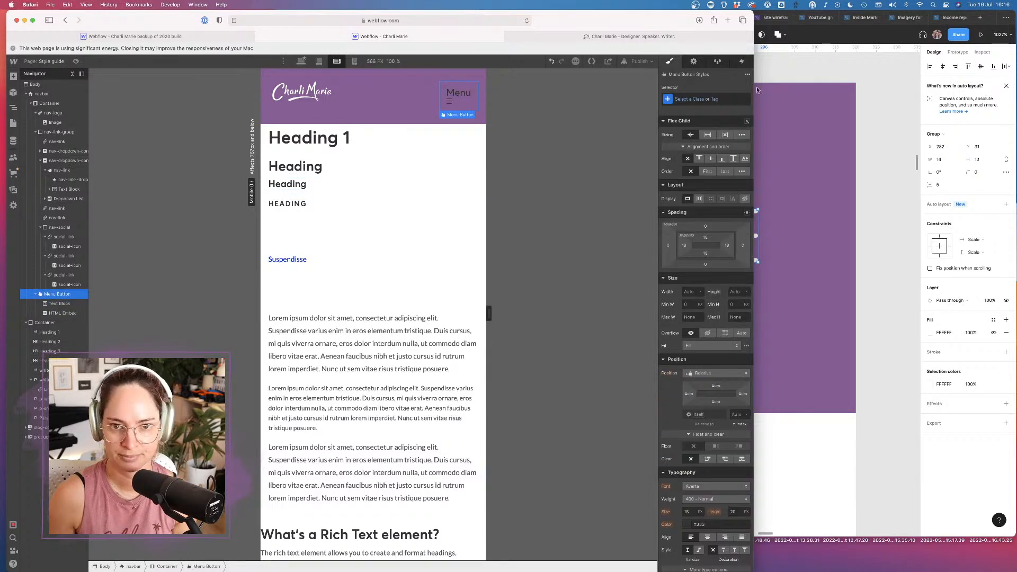
left_click(698, 100)
type("nav-li")
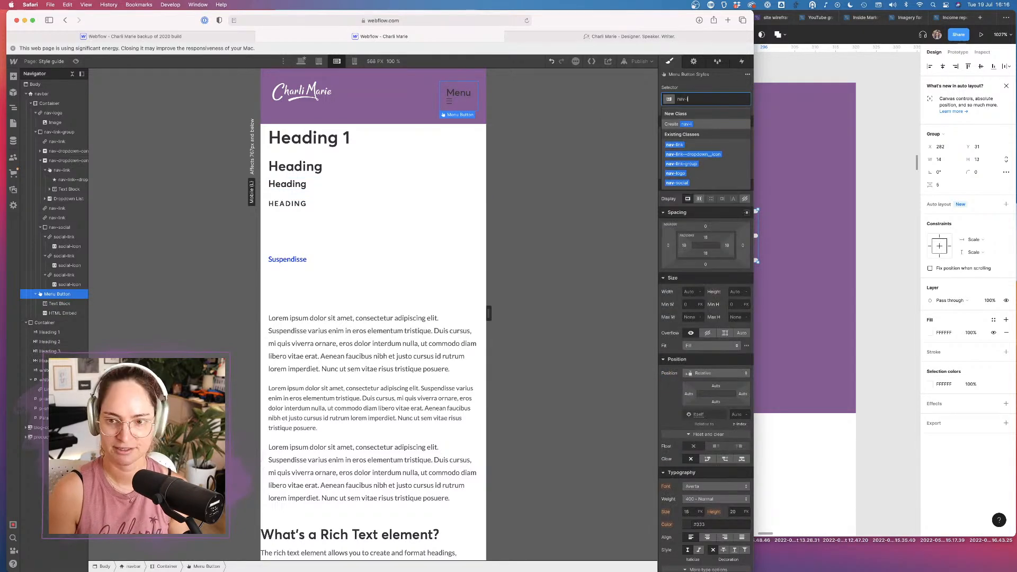
left_click(675, 144)
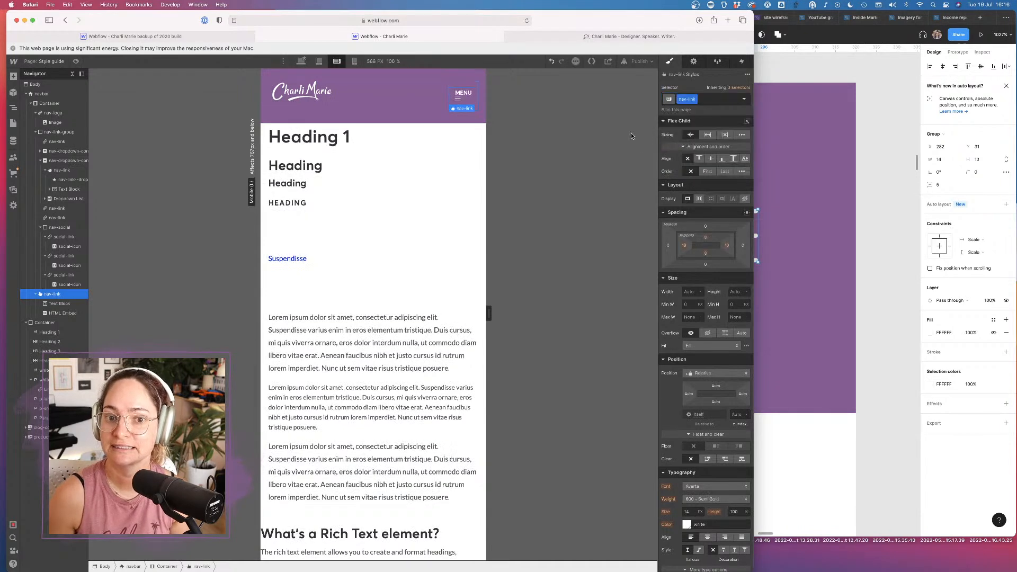
Add a new combo class named nav-link-menu to the Menu Button's nav-link class
left_click(713, 101)
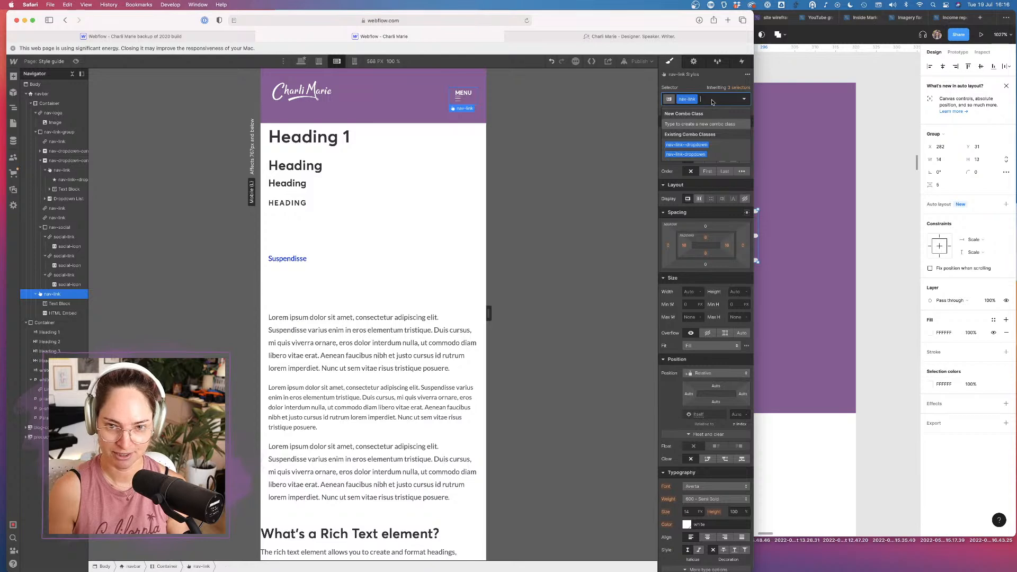
type("nav-link")
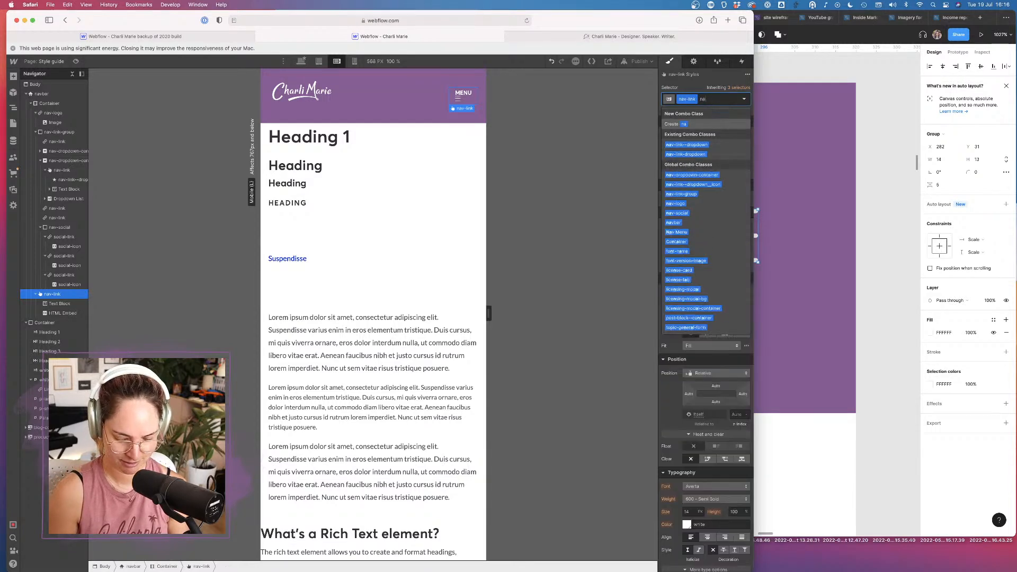
type("-")
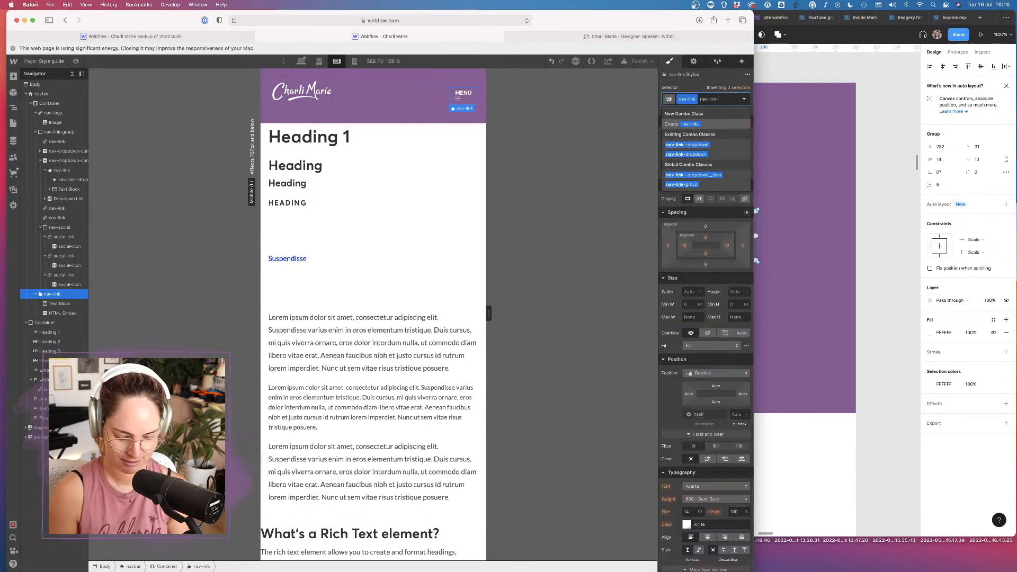
type("men")
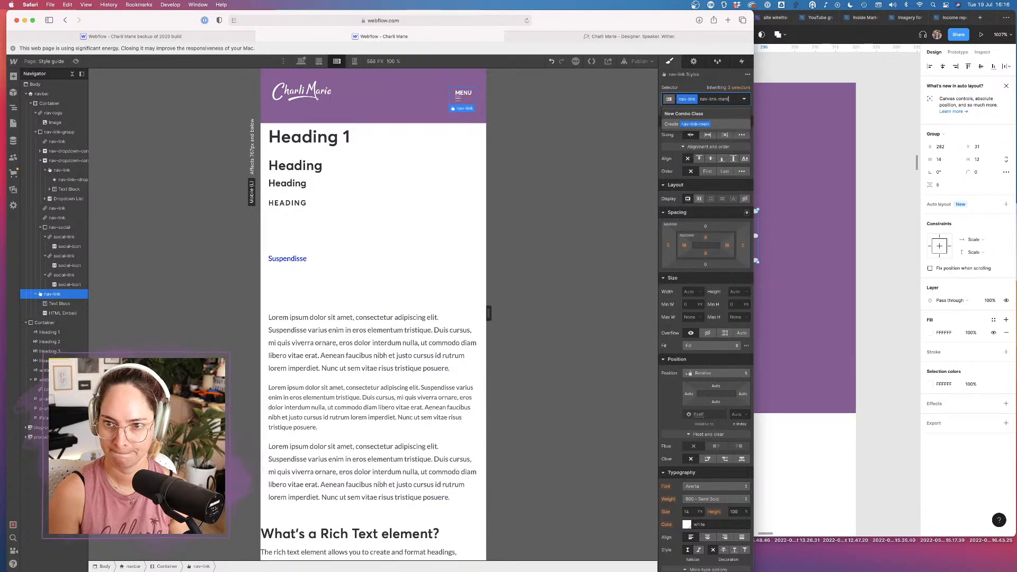
type("u")
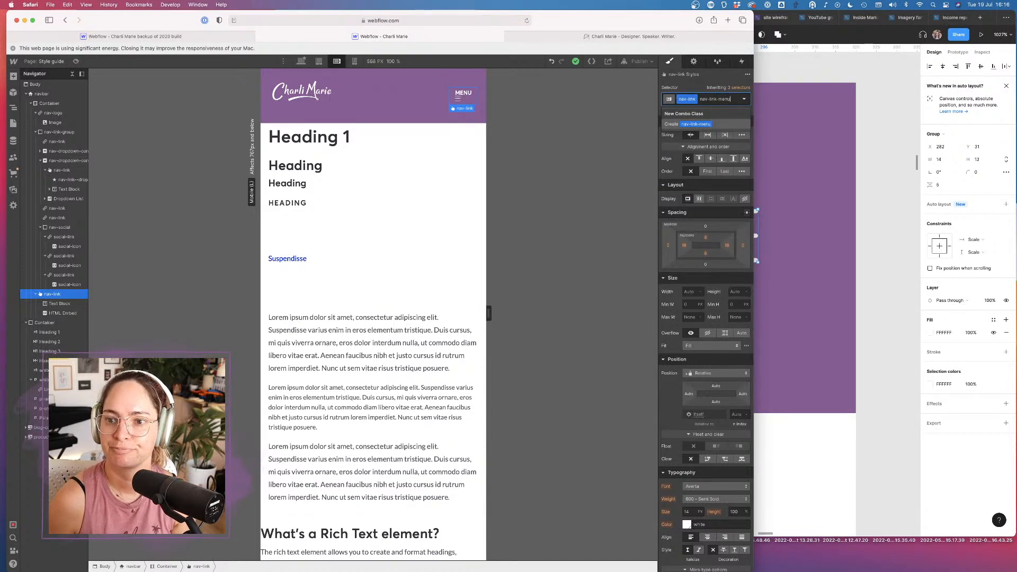
key("Return")
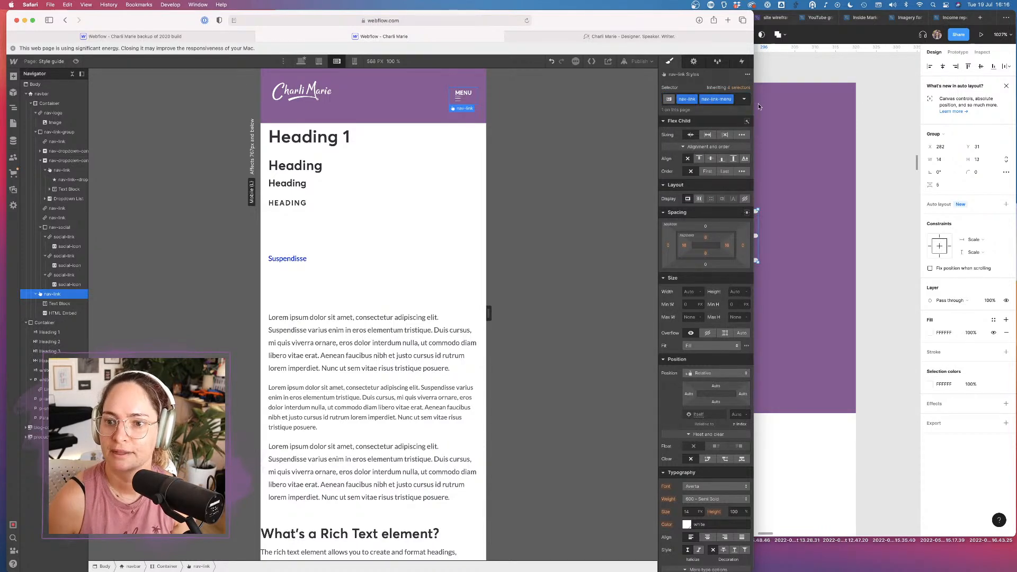
Set the menu button's display to flex and try out the horizontal and vertical directions
left_click(699, 199)
left_click(709, 220)
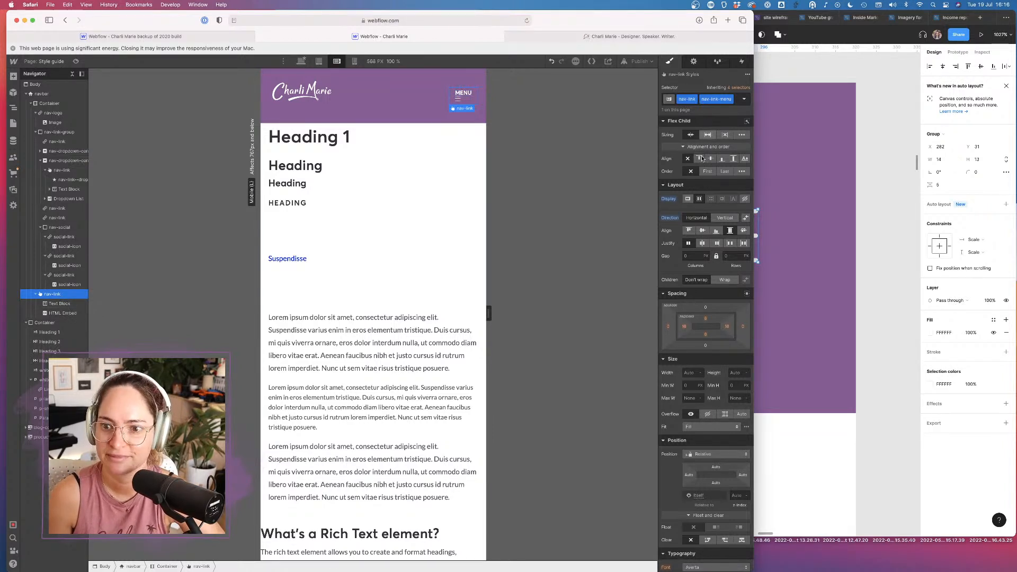
left_click(724, 218)
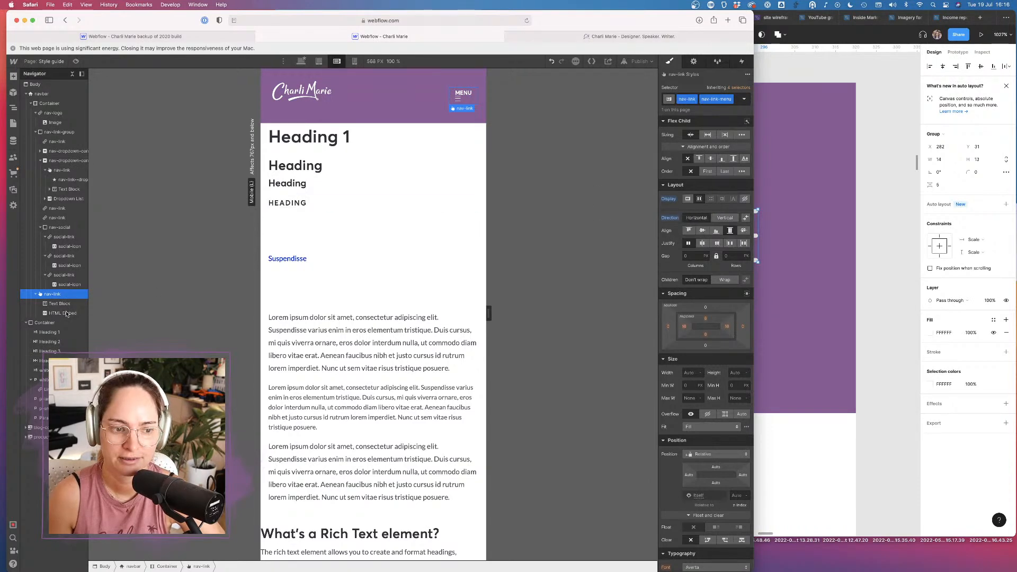
Examine the style settings of the Text Block and HTML Embed inside the menu button
left_click(60, 304)
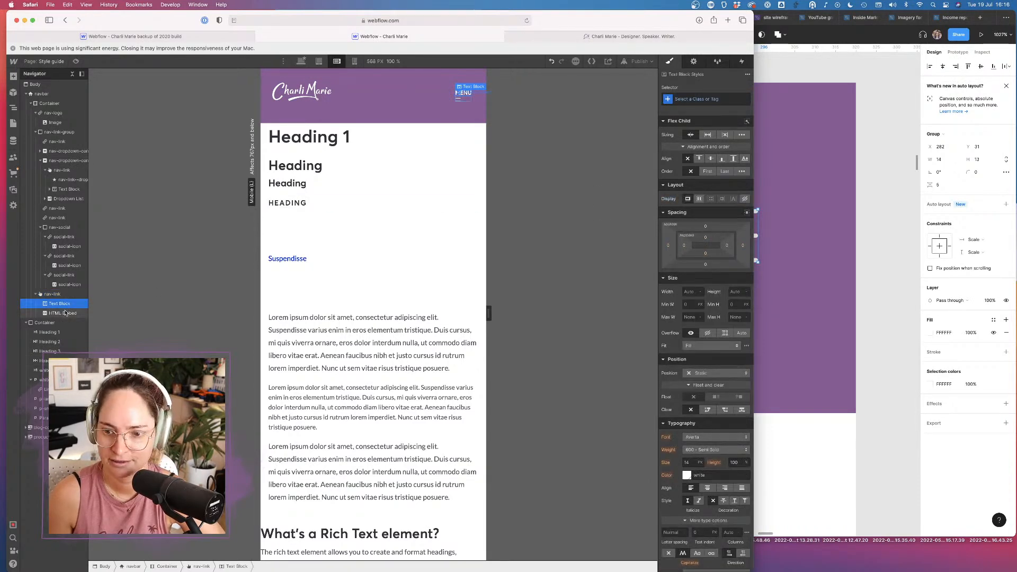
left_click(64, 314)
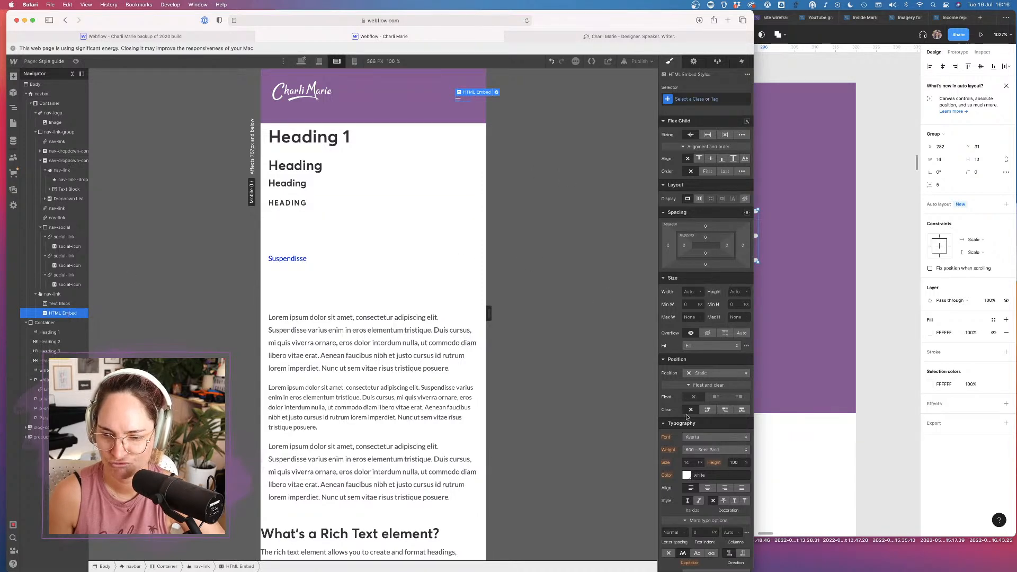
scroll(680, 401, "down", 2)
scroll(673, 374, "down", 2)
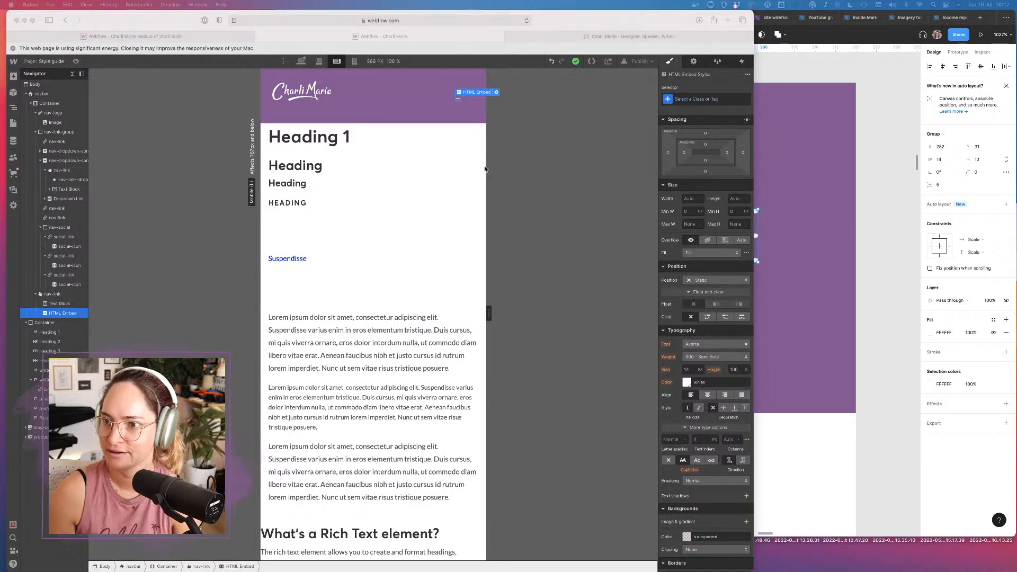
left_click(525, 121)
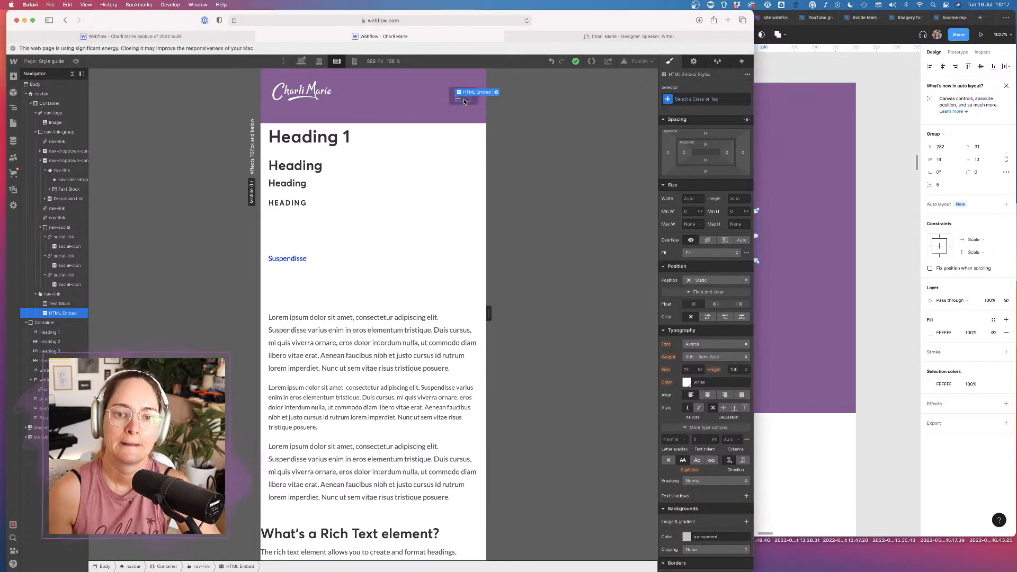
left_click(60, 303)
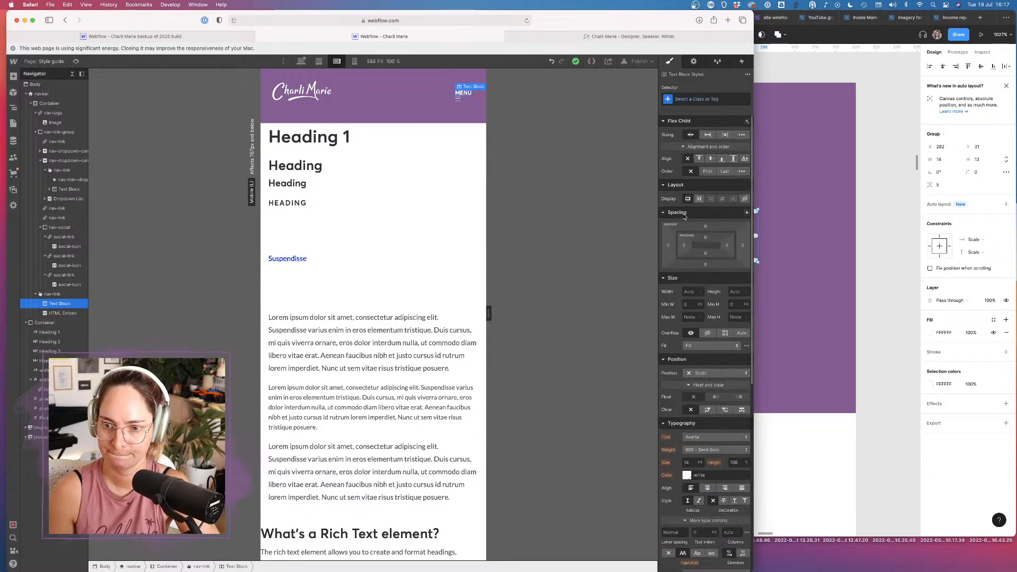
Set the menu button's flex child sizing to grow if possible and its flex alignment to center, checking both child elements
left_click(64, 291)
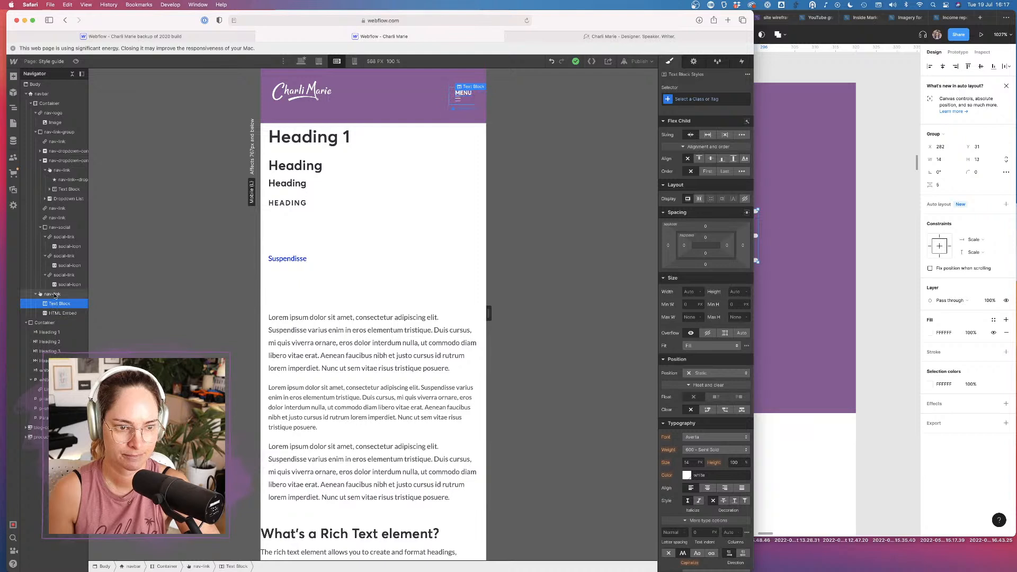
left_click(707, 135)
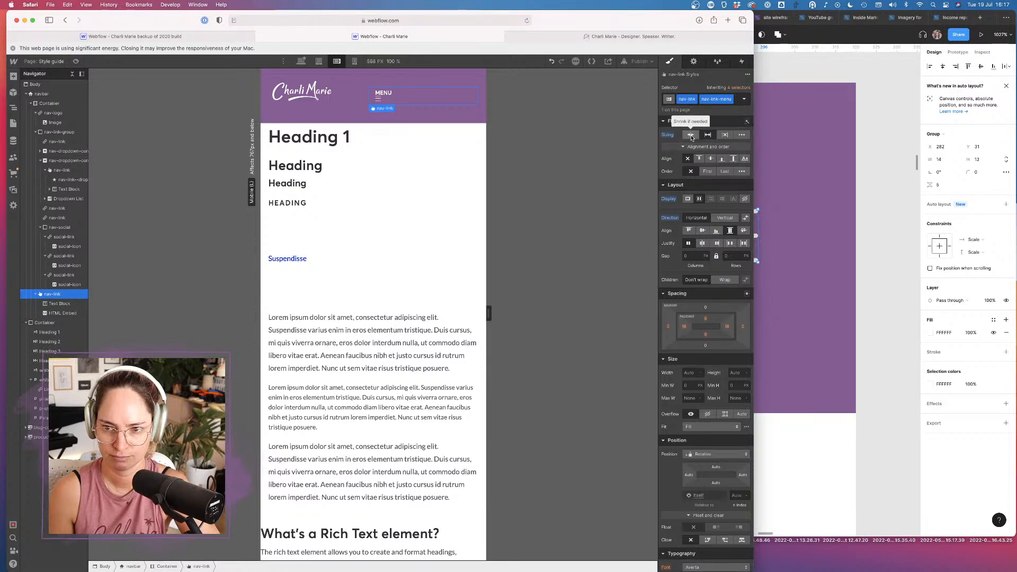
left_click(65, 306)
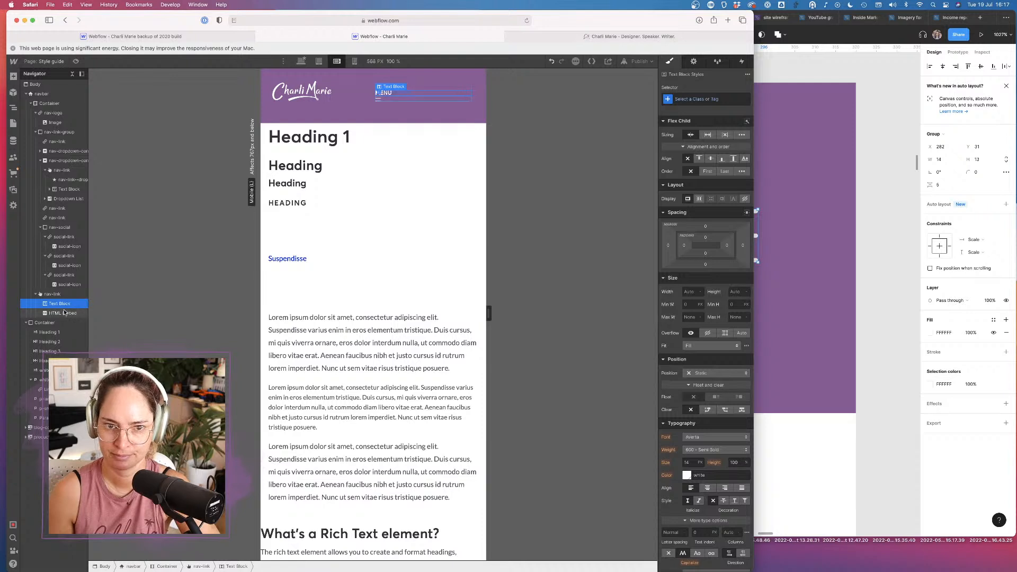
left_click(67, 295)
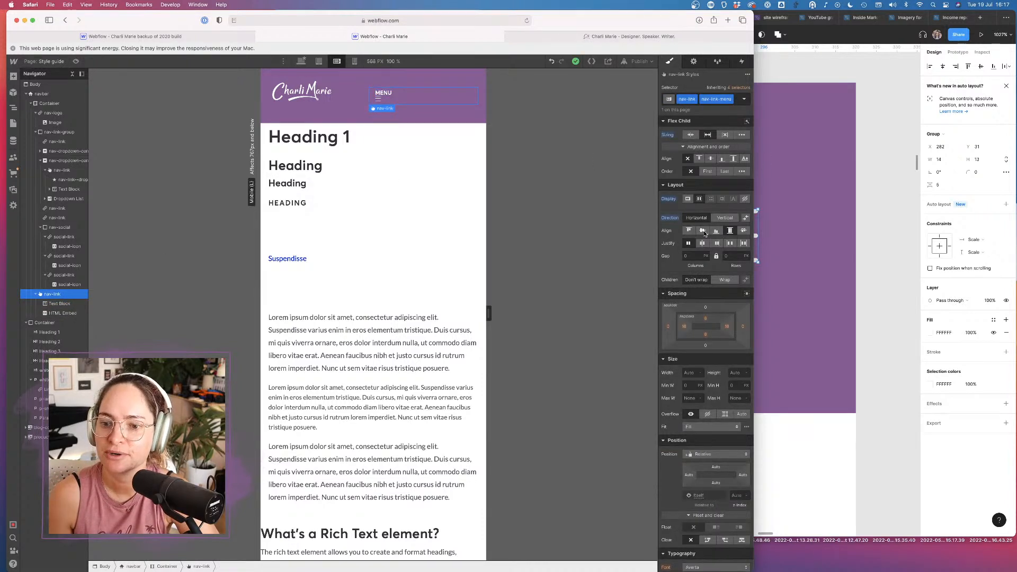
left_click(724, 217)
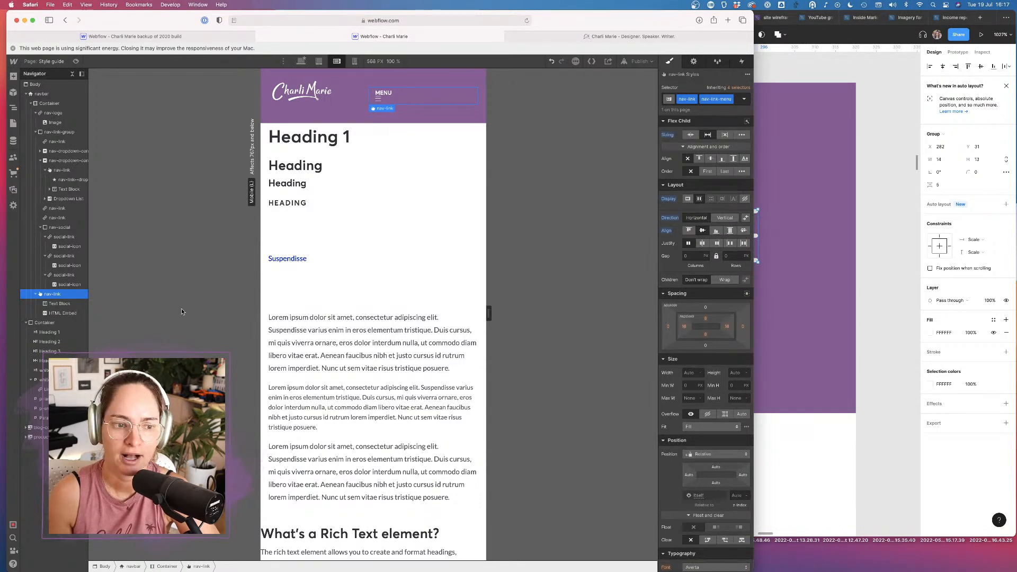
left_click(63, 303)
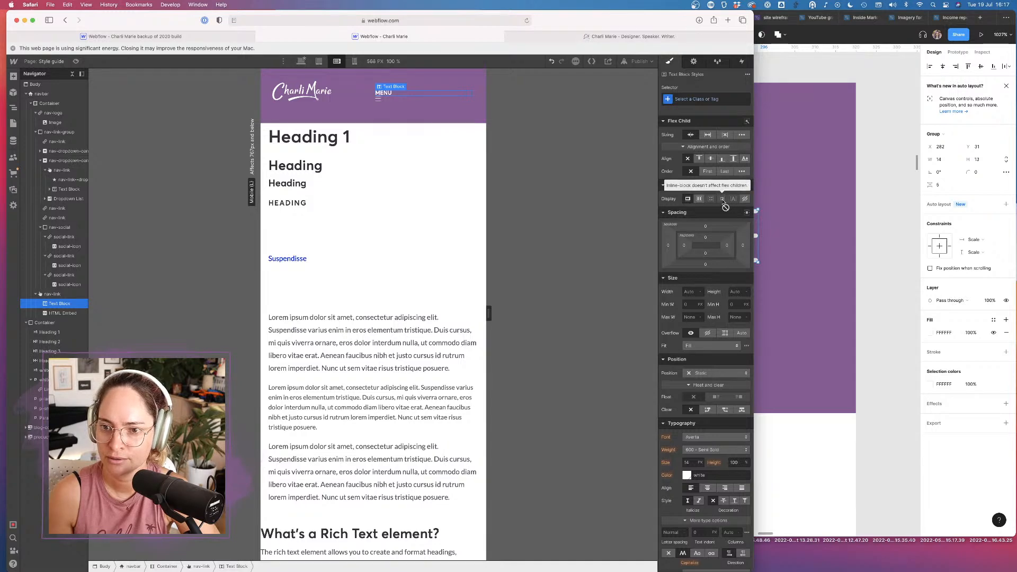
left_click(65, 313)
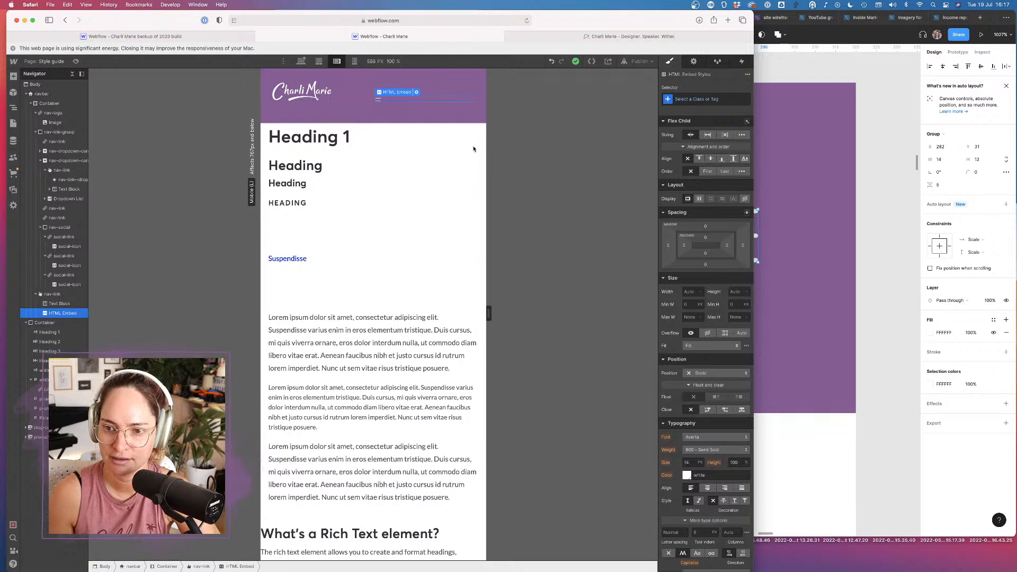
Remove the nav-link and nav-link-menu classes from the menu button and give it a new standalone class named nav-link-menu
left_click(53, 294)
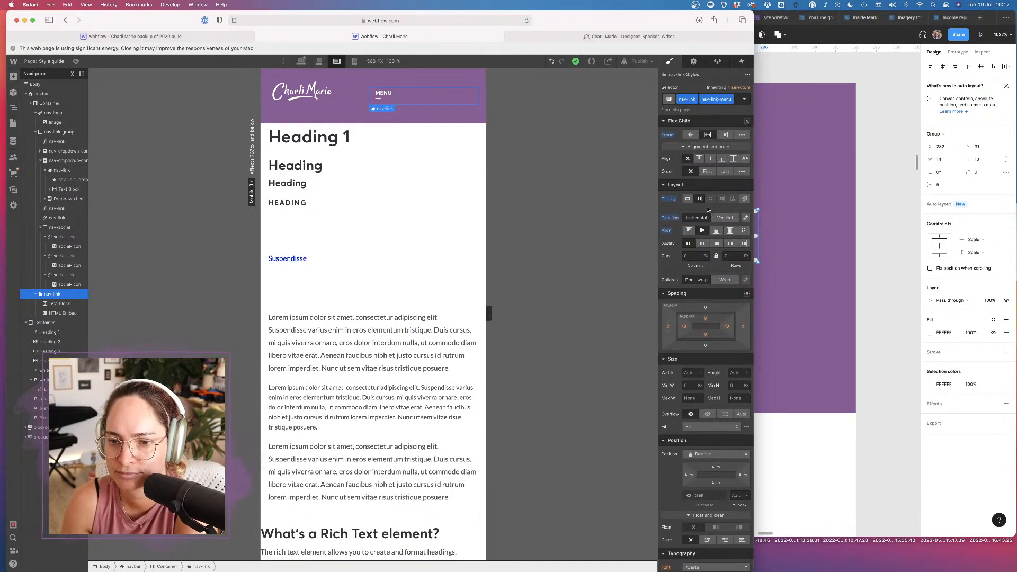
left_click(736, 103)
key("BackSpace")
key("BackSpace")
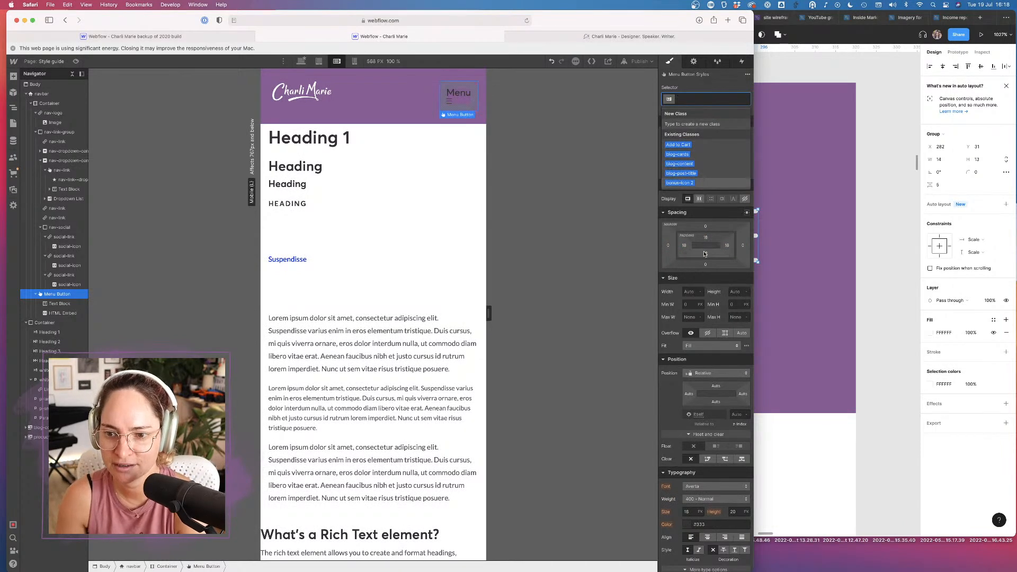
type("nav-l")
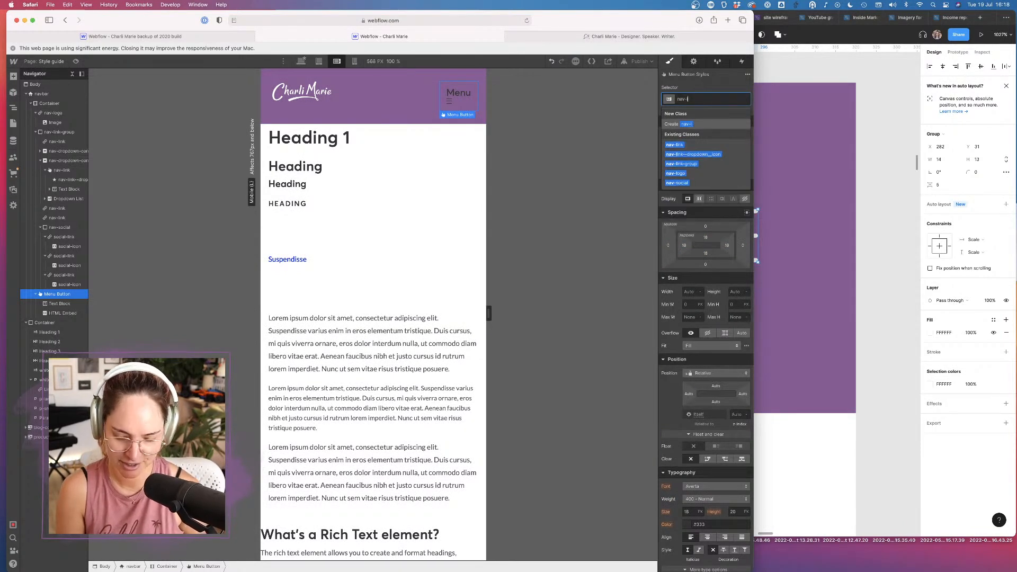
type("ink-")
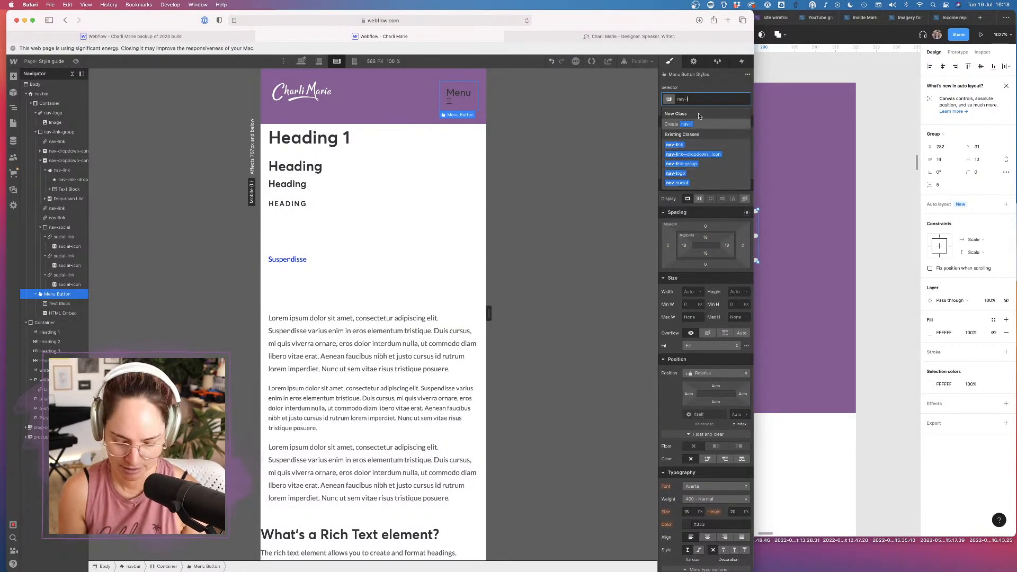
type("menu")
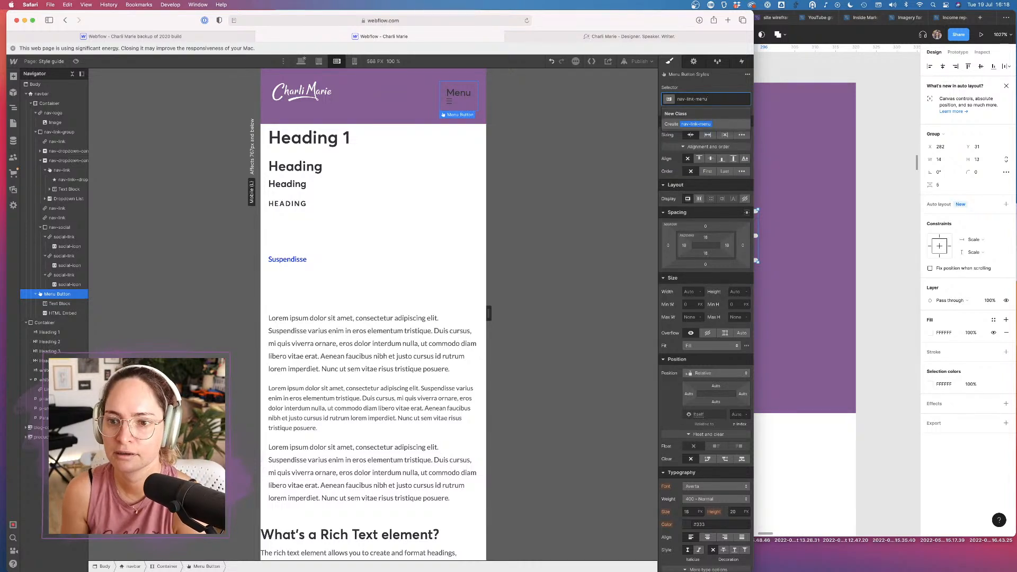
key("Return")
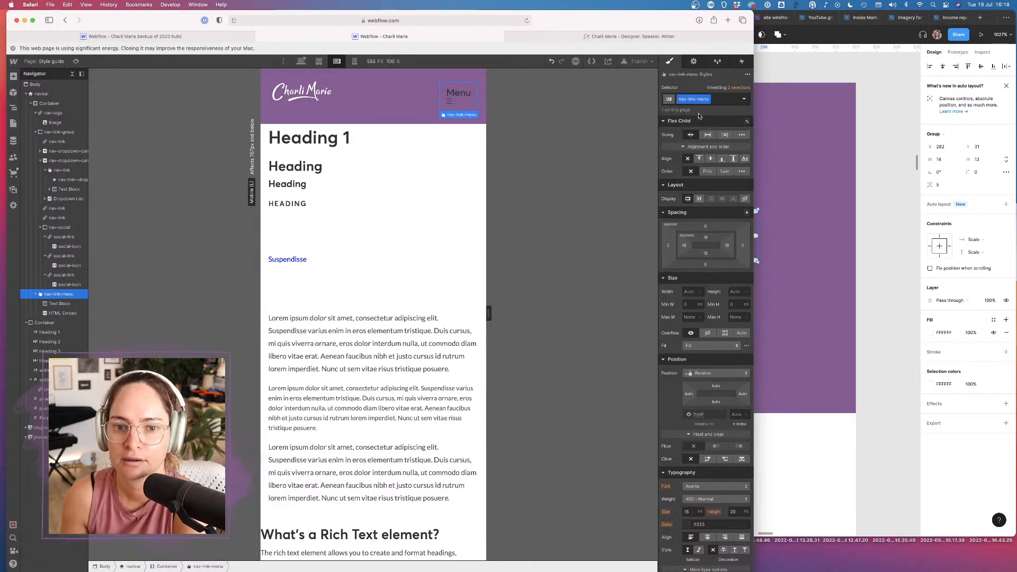
Set the nav-link-menu button to a horizontal flex layout with center alignment and check its Text Block and HTML Embed
left_click(700, 199)
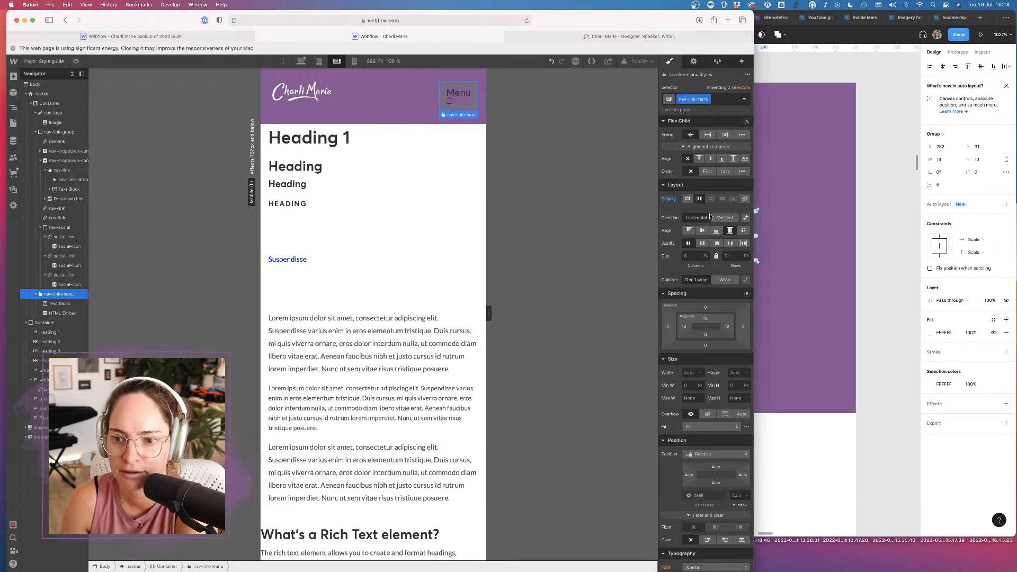
left_click(726, 218)
left_click(696, 217)
left_click(702, 230)
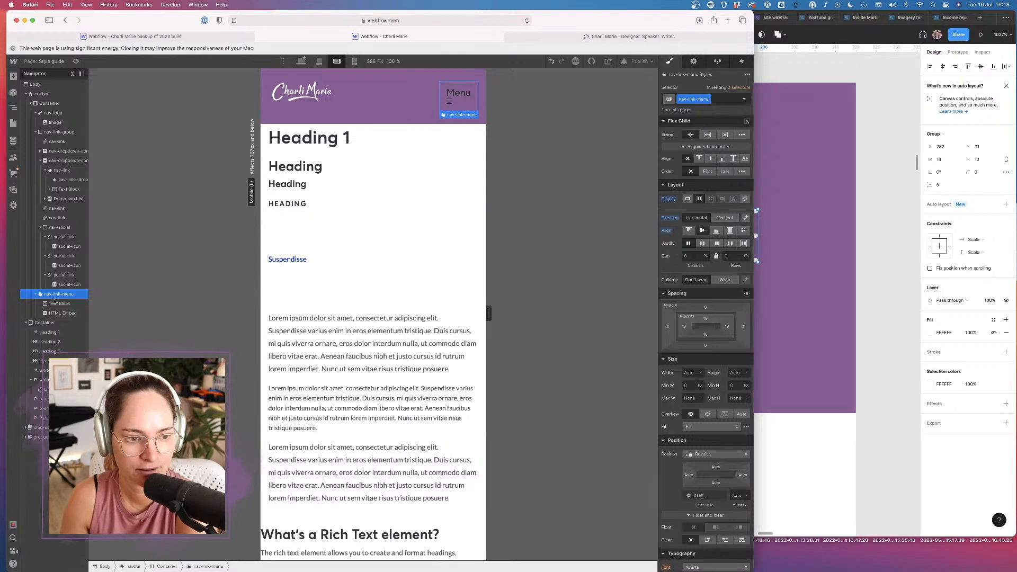
left_click(56, 304)
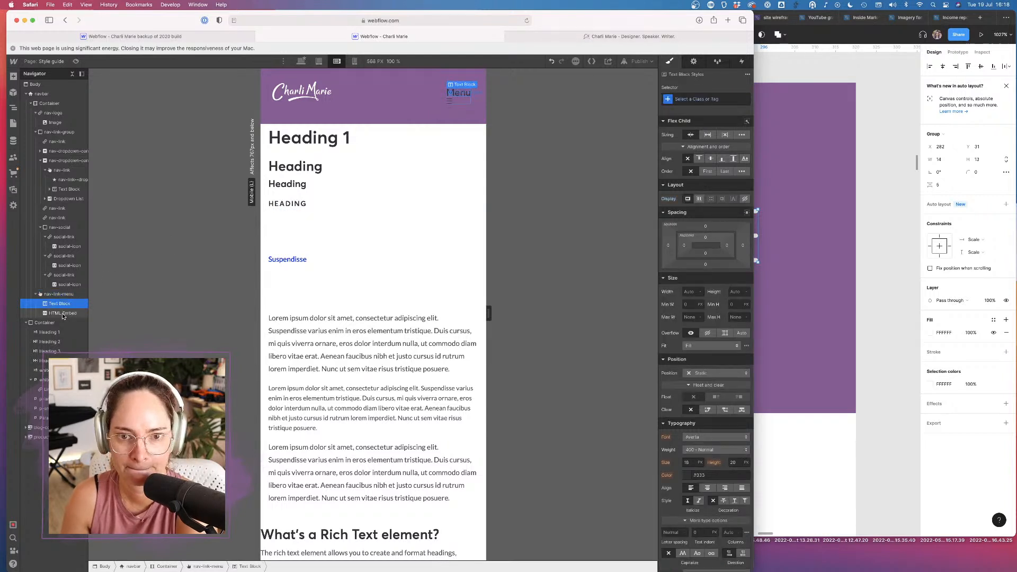
left_click(62, 313)
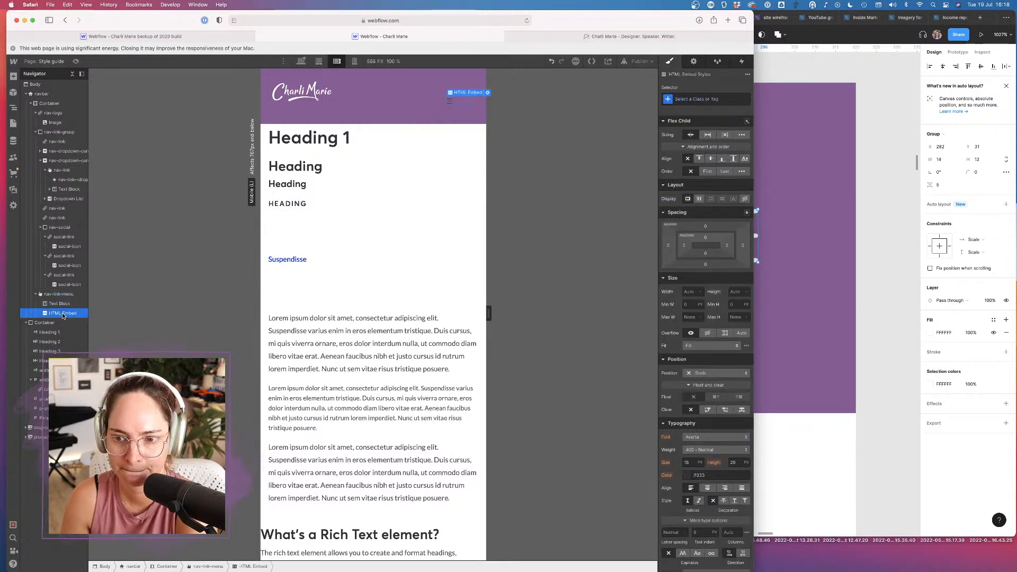
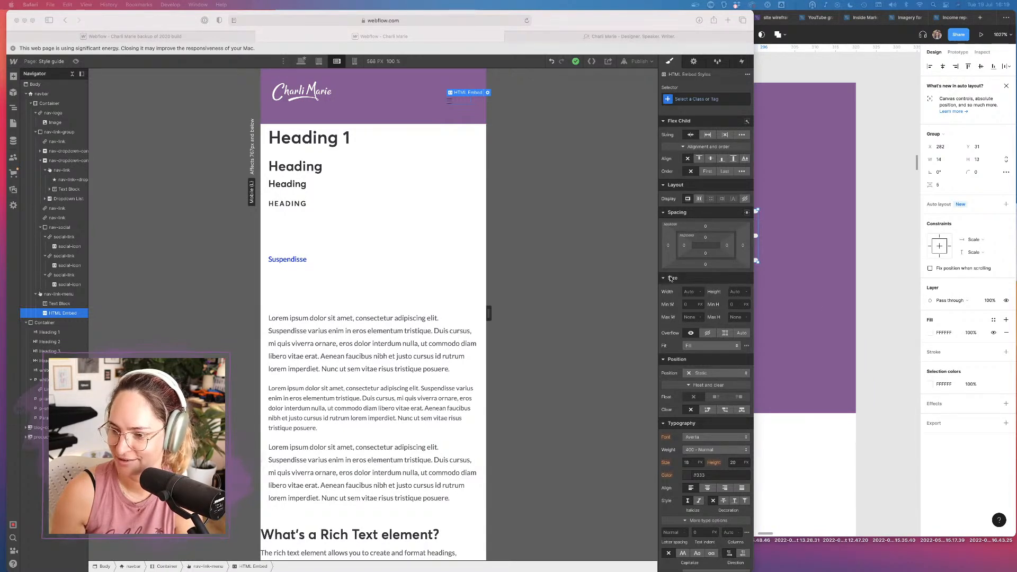
Review the custom SVG code inside the menu button's HTML Embed and close the code editor
left_click(621, 240)
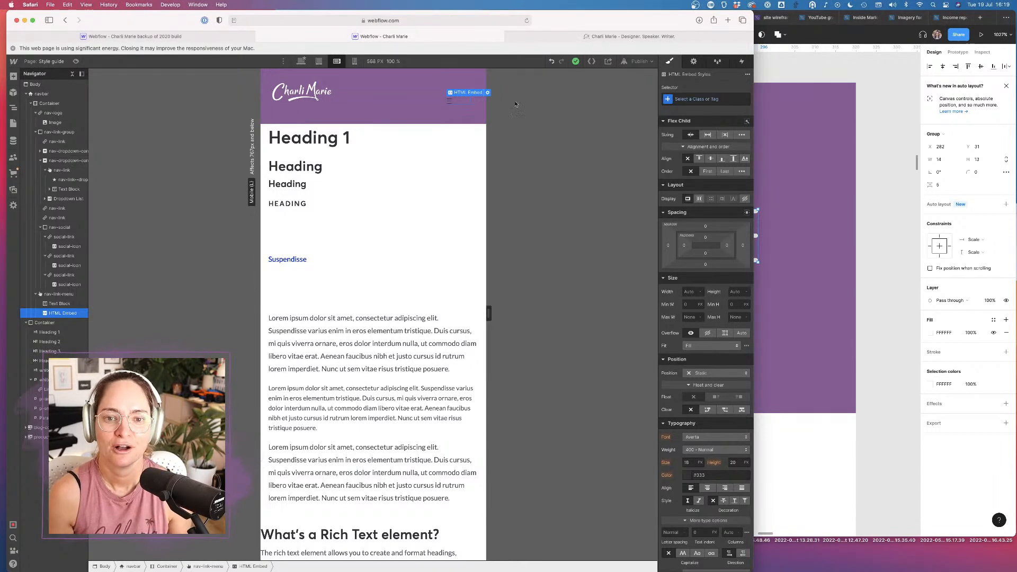
left_click(488, 92)
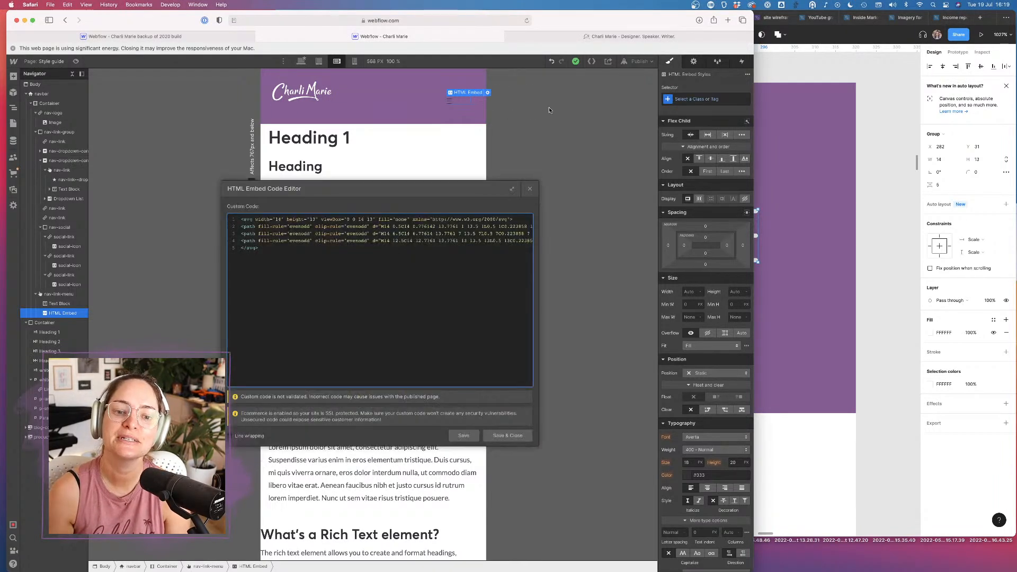
left_click(549, 107)
Switch to Figma and export the menu-icon group as menu-icon.svg into the 2022 update folder
left_click(840, 225)
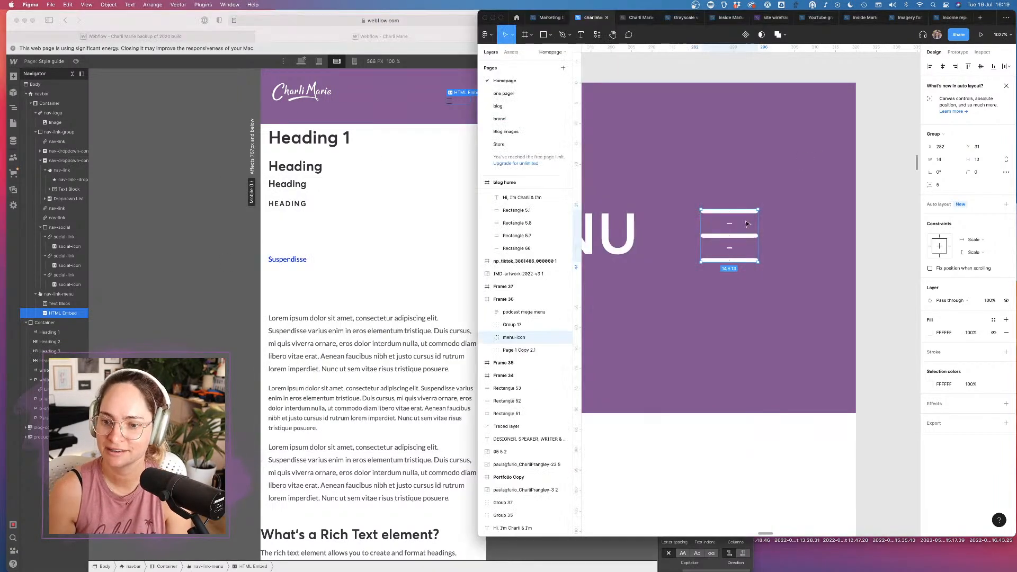
left_click(1006, 424)
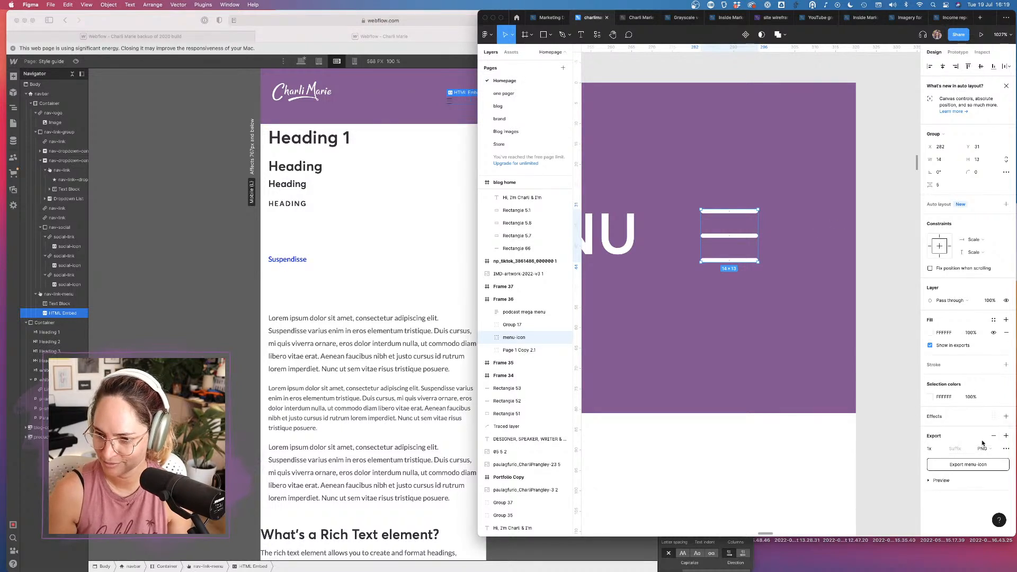
left_click(993, 450)
left_click(975, 470)
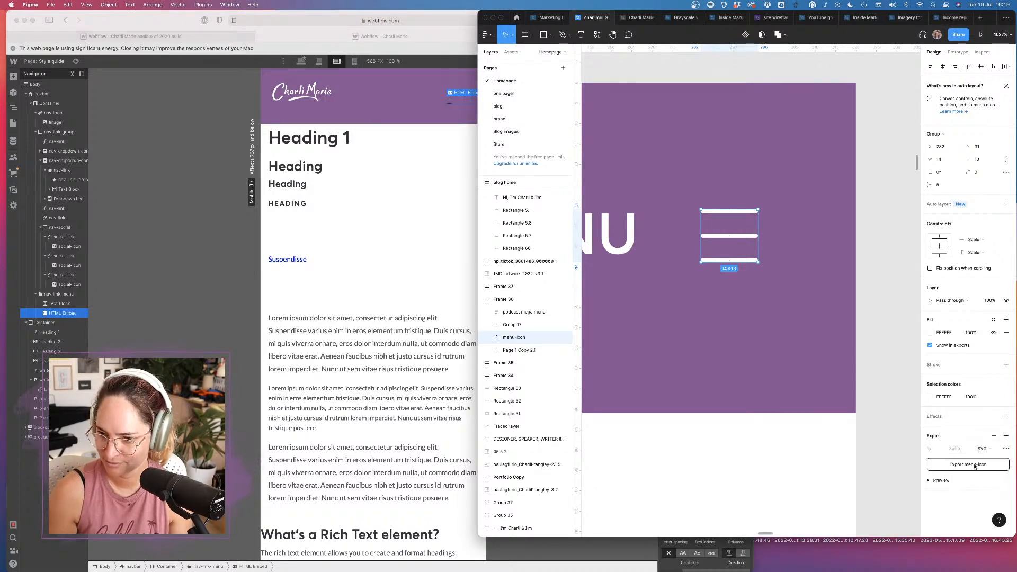
left_click(975, 465)
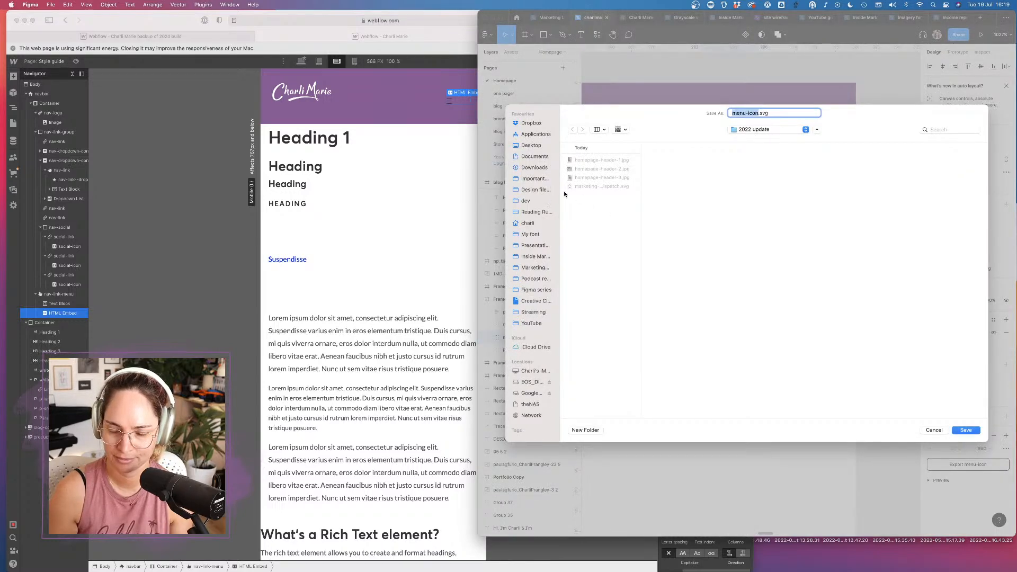
left_click(966, 430)
left_click(62, 313)
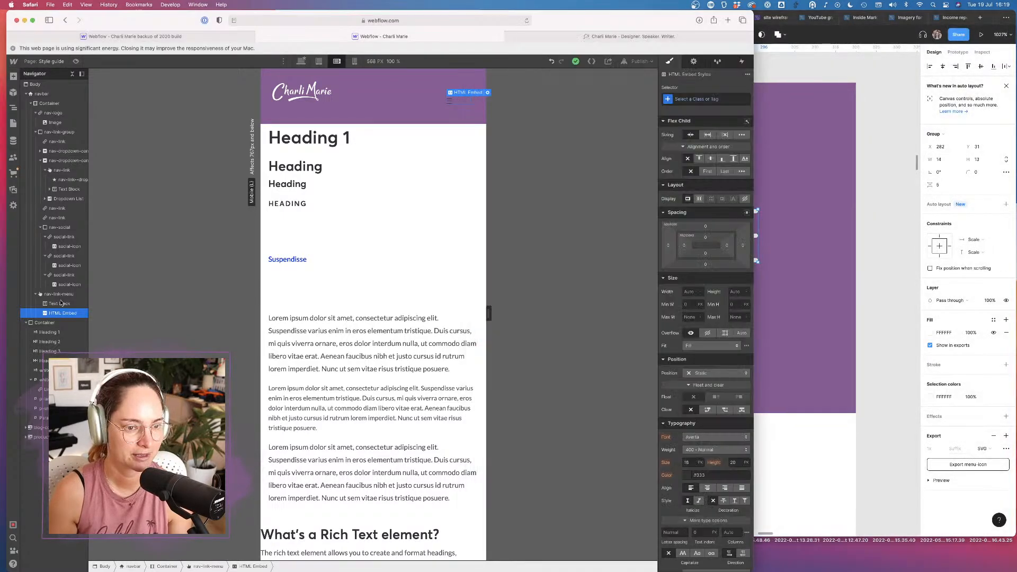
left_click(13, 77)
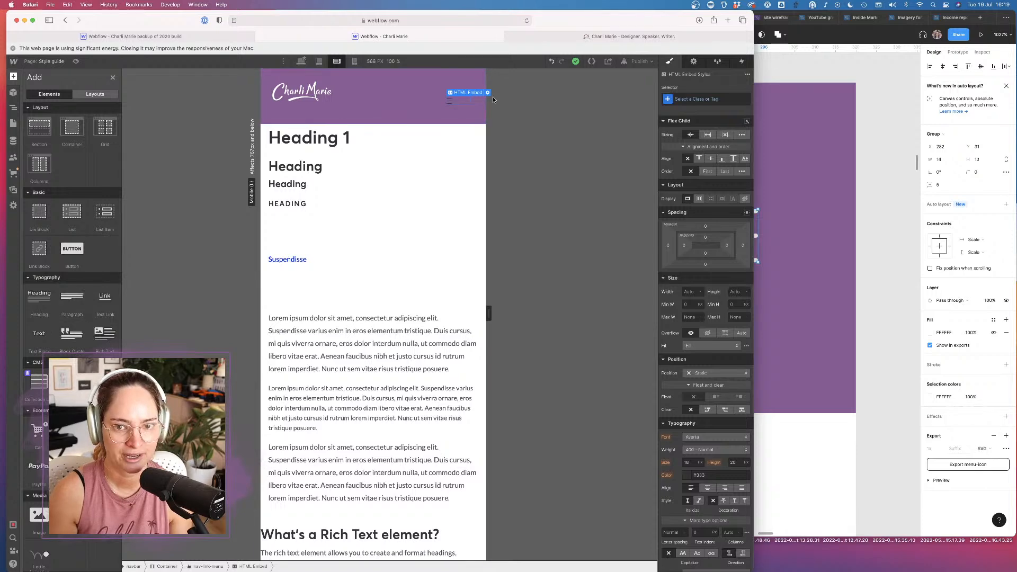
left_click(464, 103)
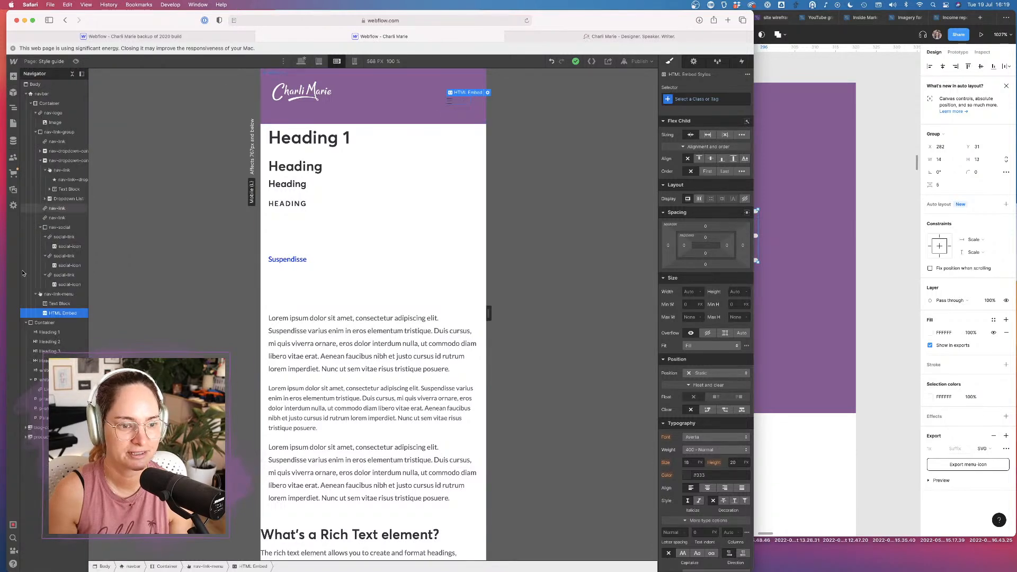
Switch to Webflow and examine the nav-link-menu button's layout, spacing, size, position and typography settings
left_click(57, 294)
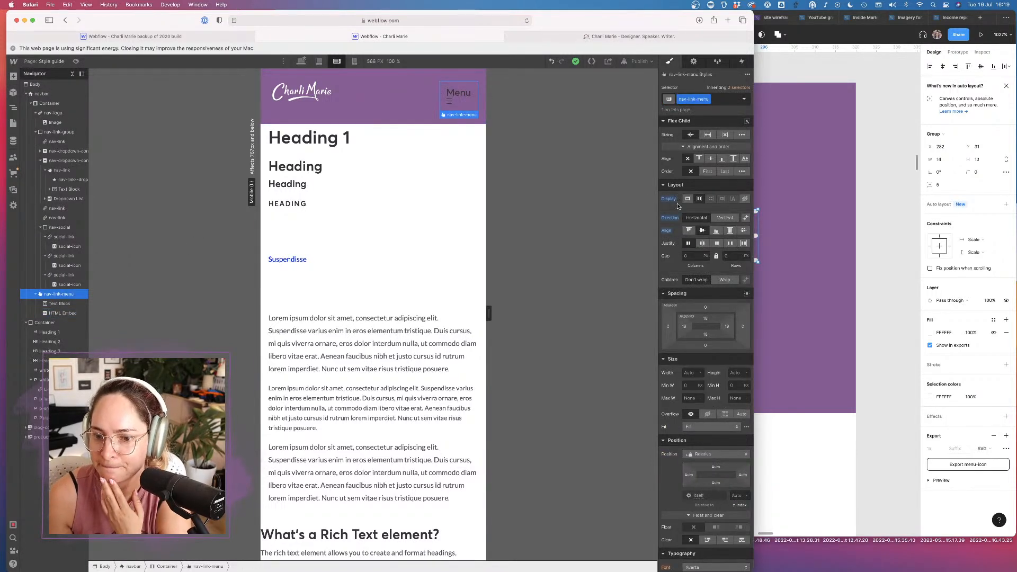
scroll(670, 278, "down", 5)
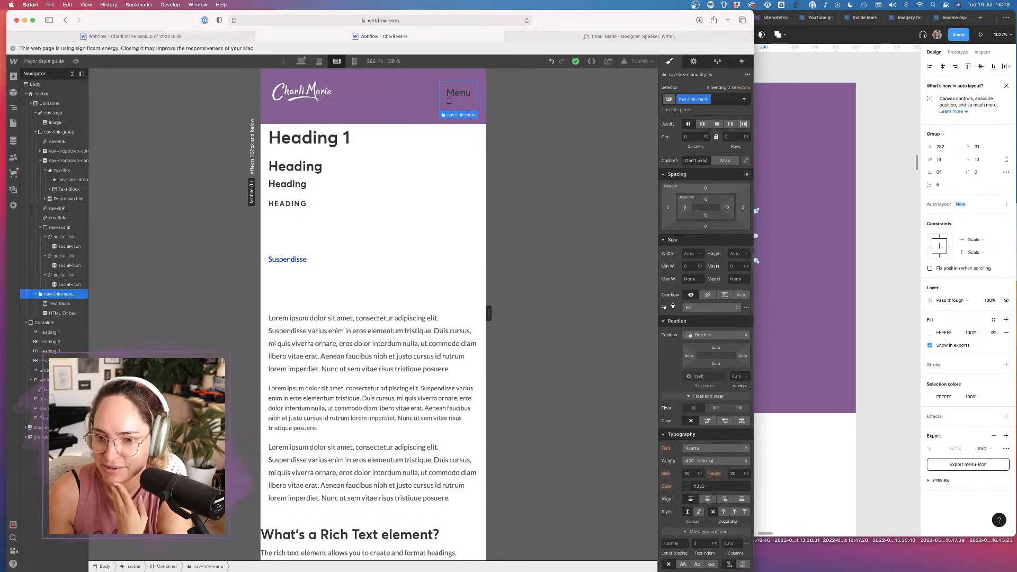
scroll(673, 306, "up", 4)
scroll(673, 305, "down", 10)
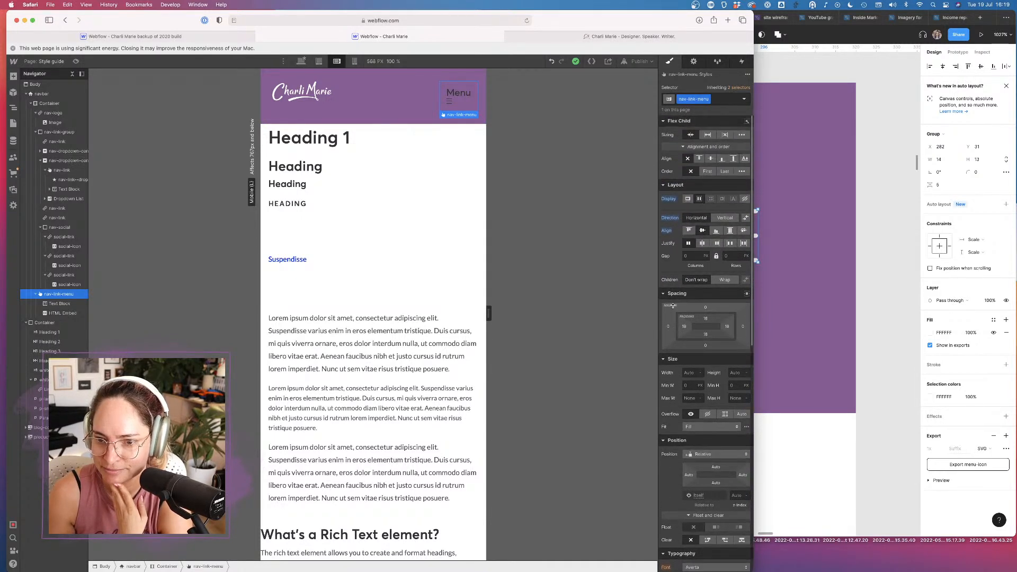
scroll(673, 306, "down", 2)
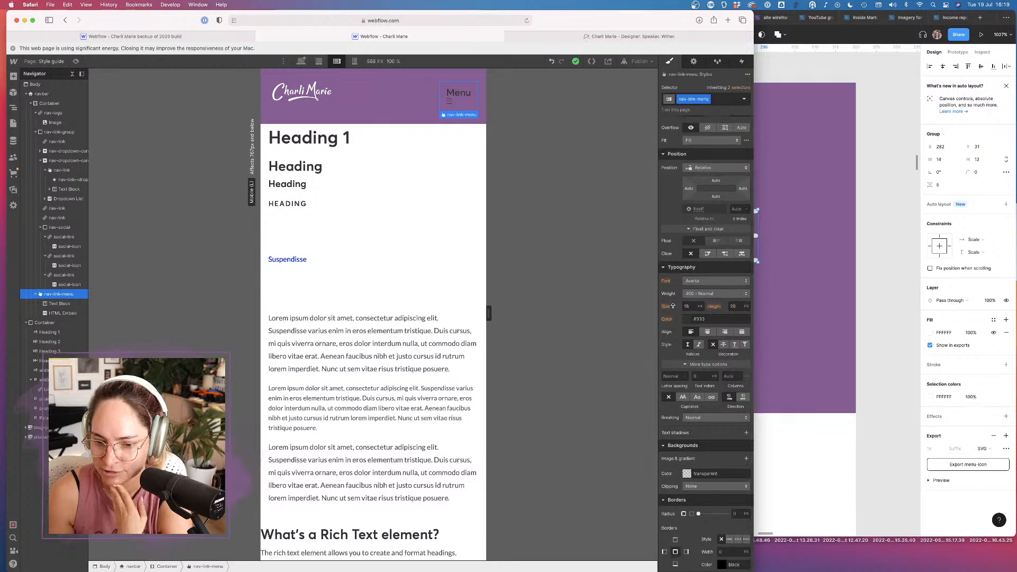
scroll(673, 306, "up", 3)
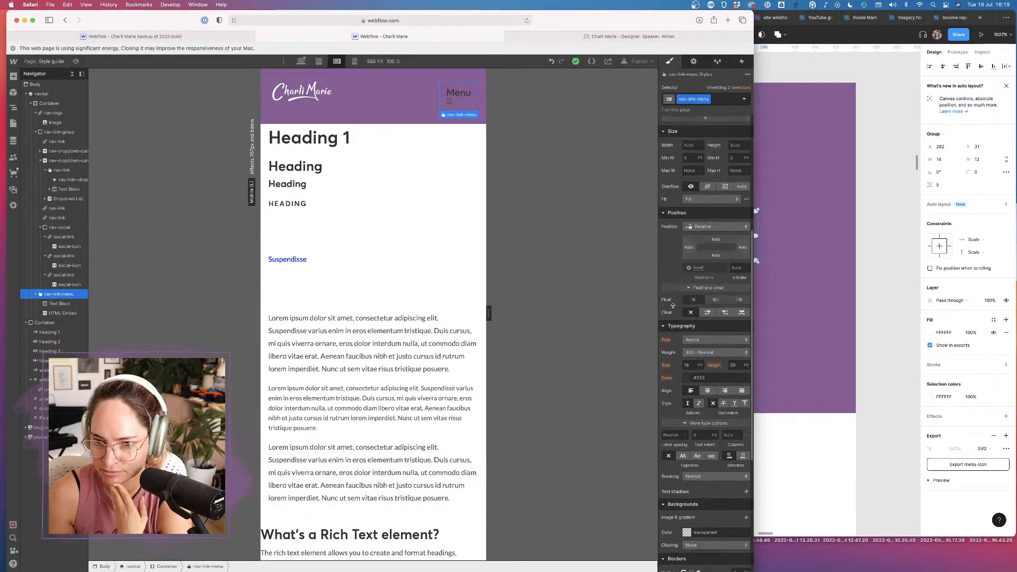
scroll(675, 281, "up", 10)
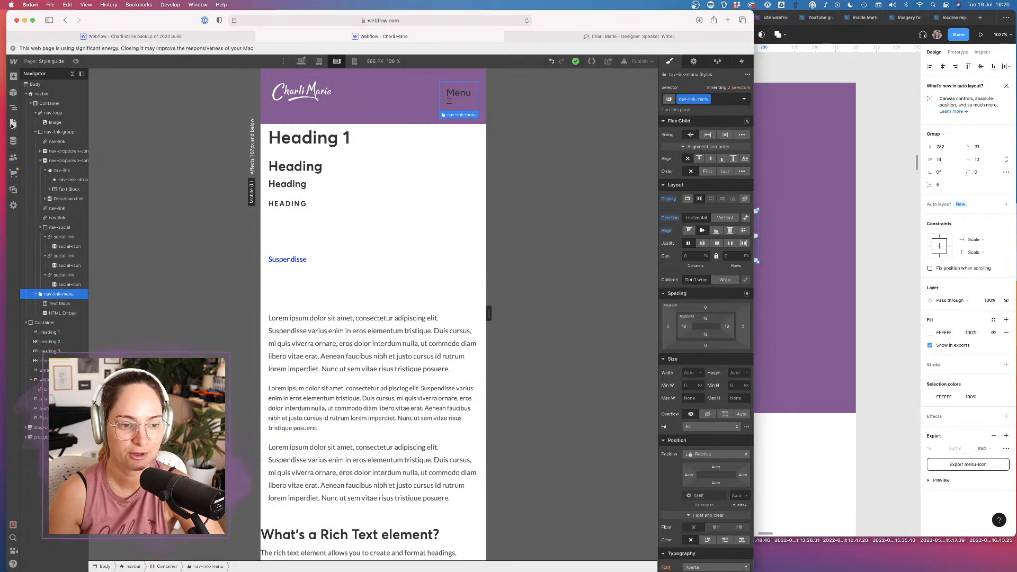
Insert an Image element inside the nav-link-menu button and open the asset picker for it
left_click(13, 76)
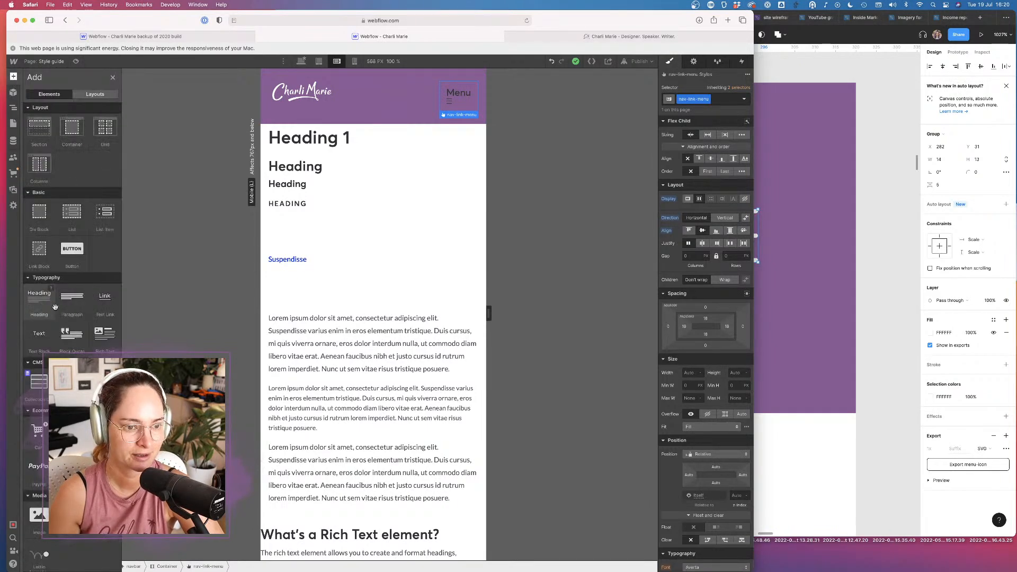
scroll(37, 337, "down", 3)
scroll(37, 337, "down", 4)
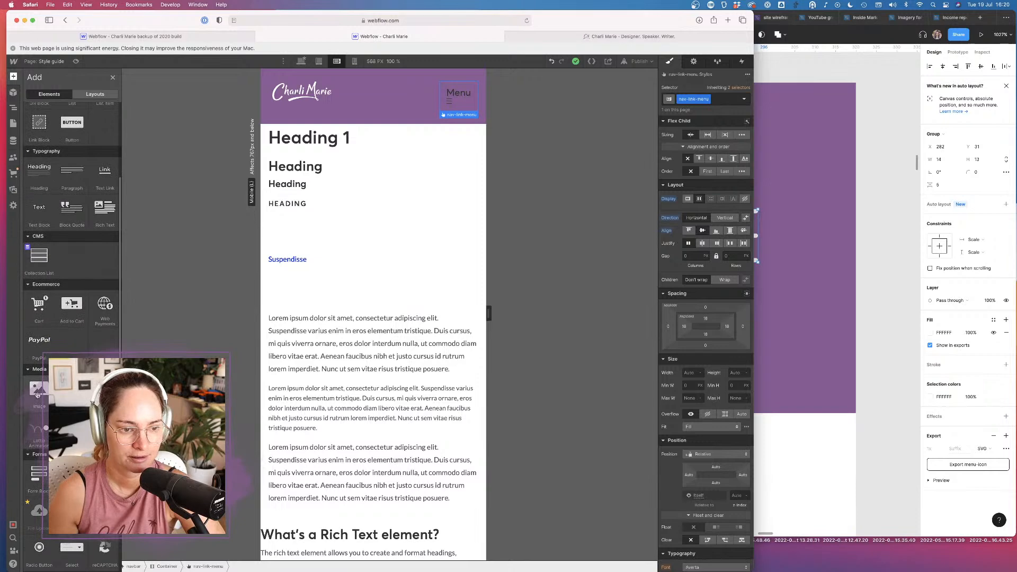
left_click_drag(370, 176, 459, 103)
left_click(474, 186)
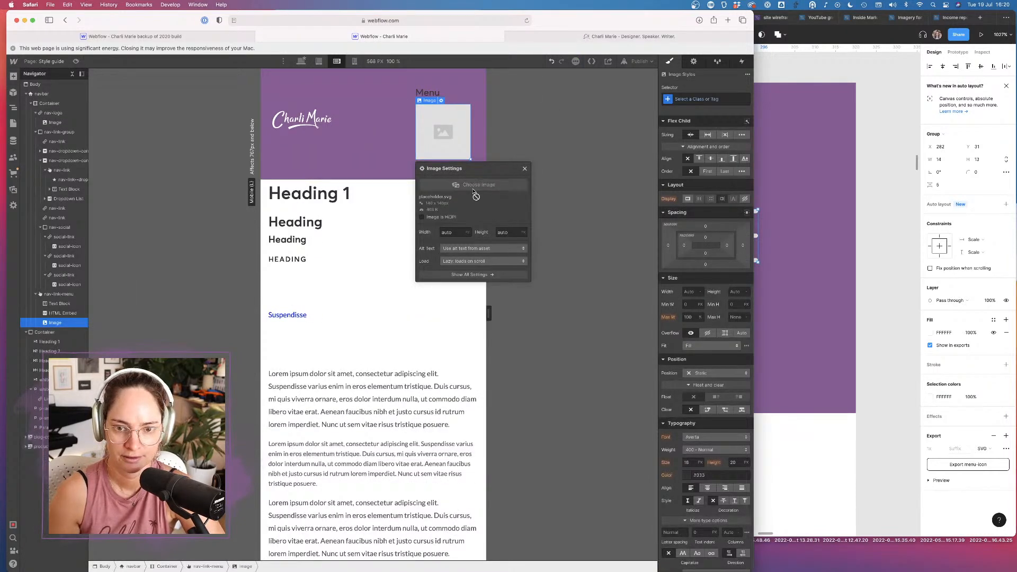
Upload menu-icon.svg from the 2022 update folder in Dropbox to the site assets and use it as the menu button's image
left_click(191, 552)
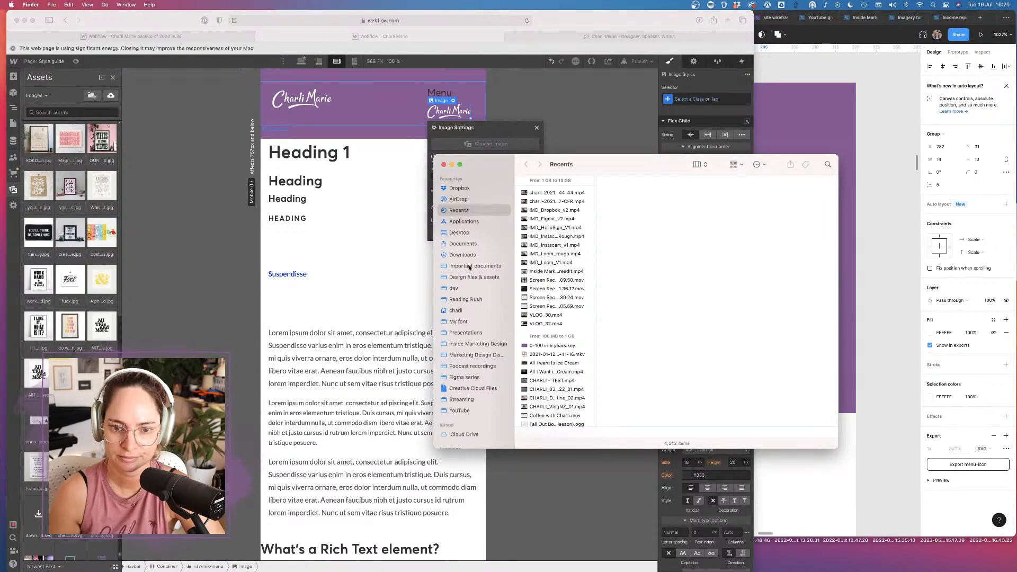
left_click(460, 189)
scroll(549, 295, "down", 6)
left_click(548, 227)
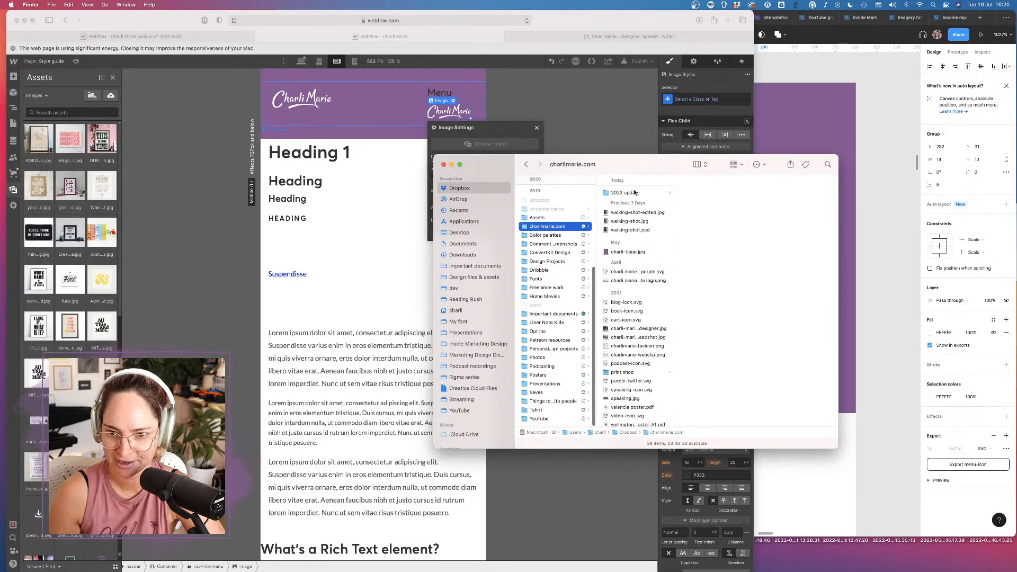
left_click(636, 193)
left_click(708, 229)
left_click_drag(698, 229, 61, 217)
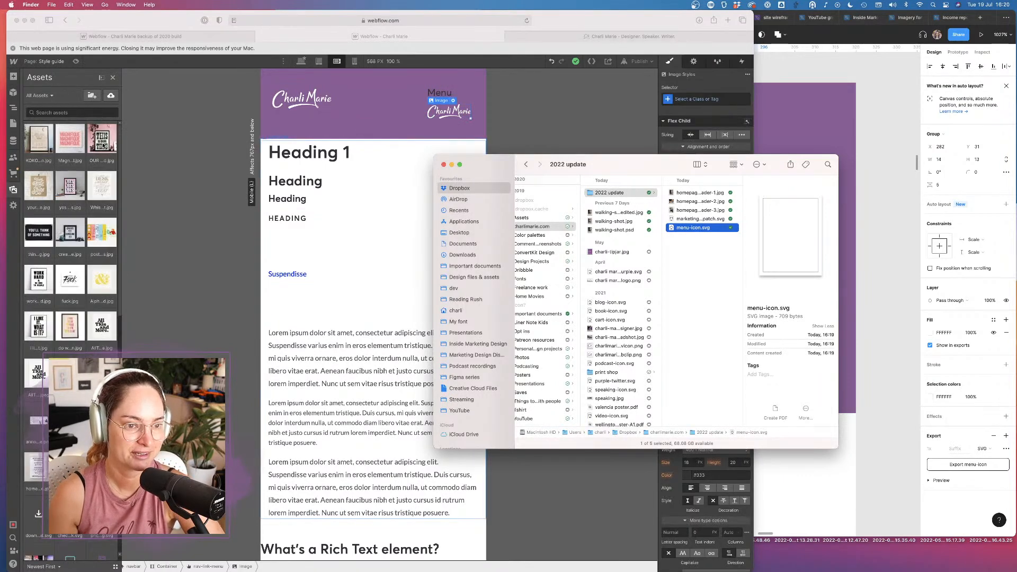
key("z")
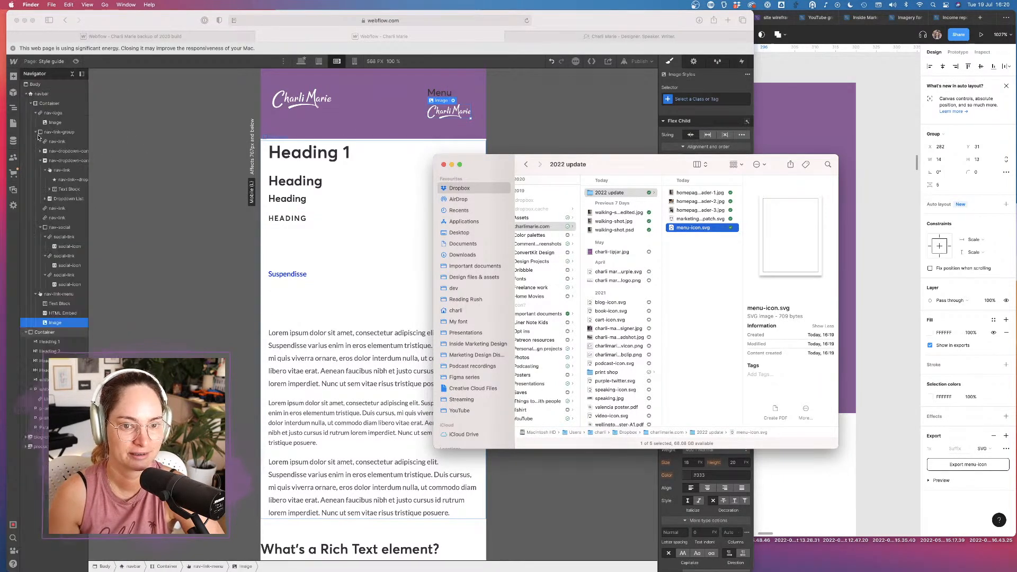
Move the HTML Embed out of the nav-link-menu button into the page Container, above Heading 1
left_click(67, 313)
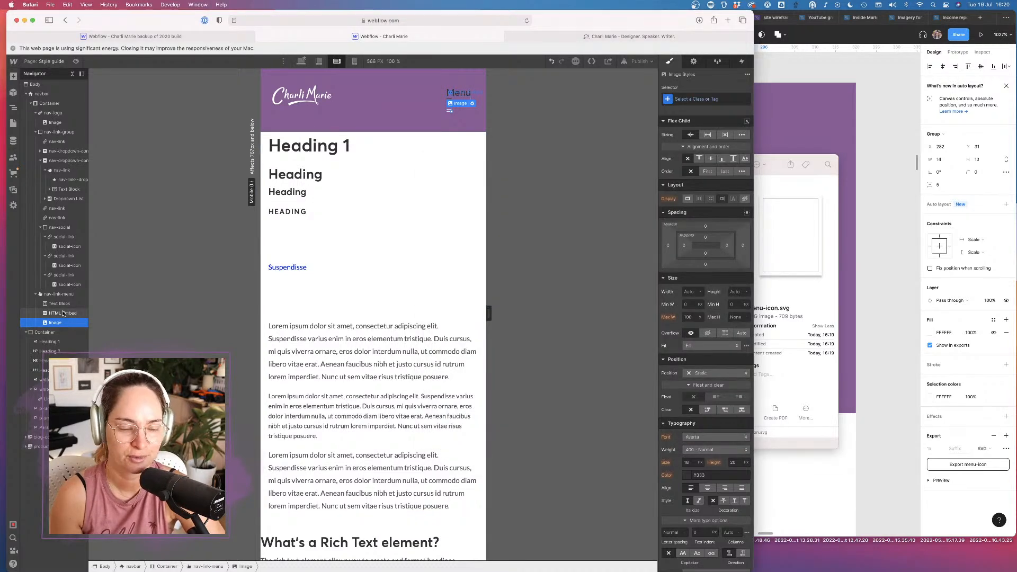
left_click(60, 313)
mouse_move(58, 314)
left_mouse_down()
mouse_move(55, 334)
mouse_move(56, 323)
left_mouse_up()
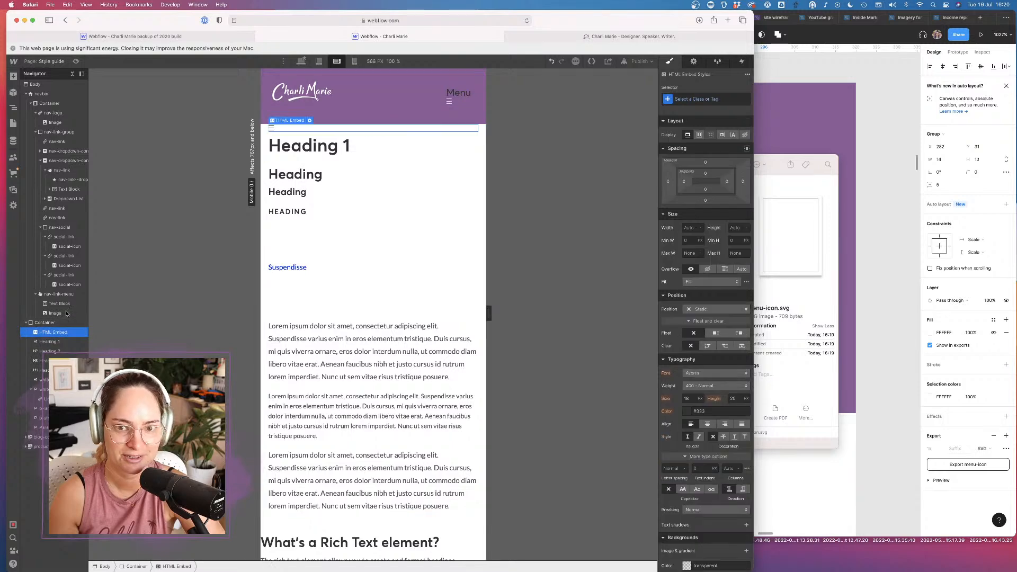
Try a vertical direction and grow sizing on the nav-link-menu button, returning it to horizontal direction and shrink sizing
left_click(57, 294)
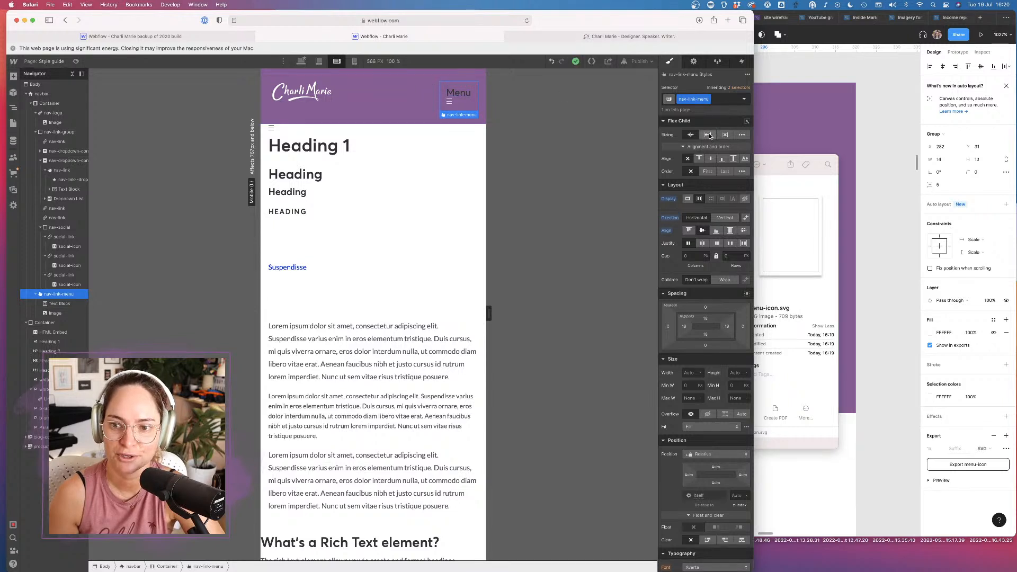
left_click(725, 218)
left_click(702, 220)
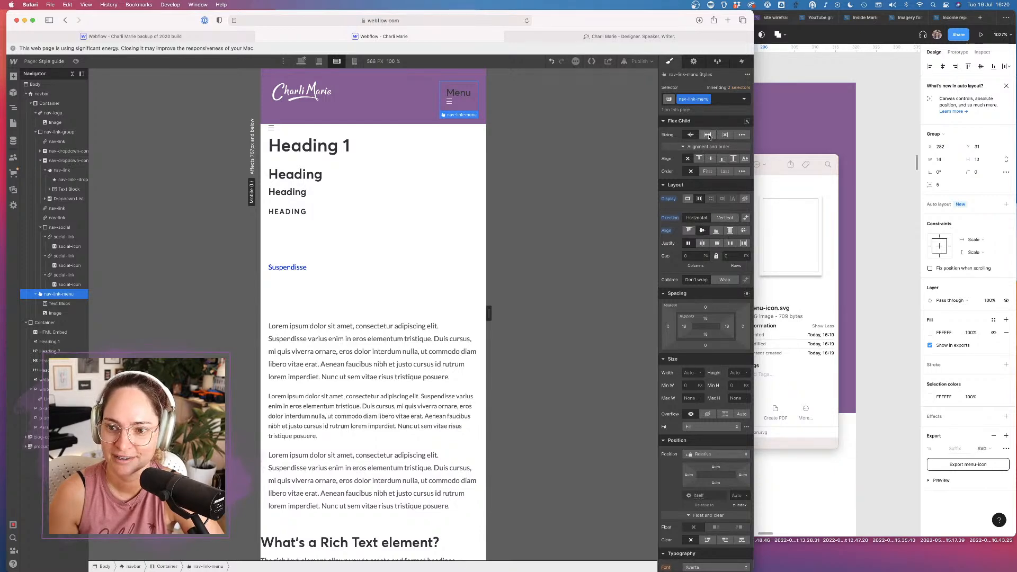
left_click(708, 135)
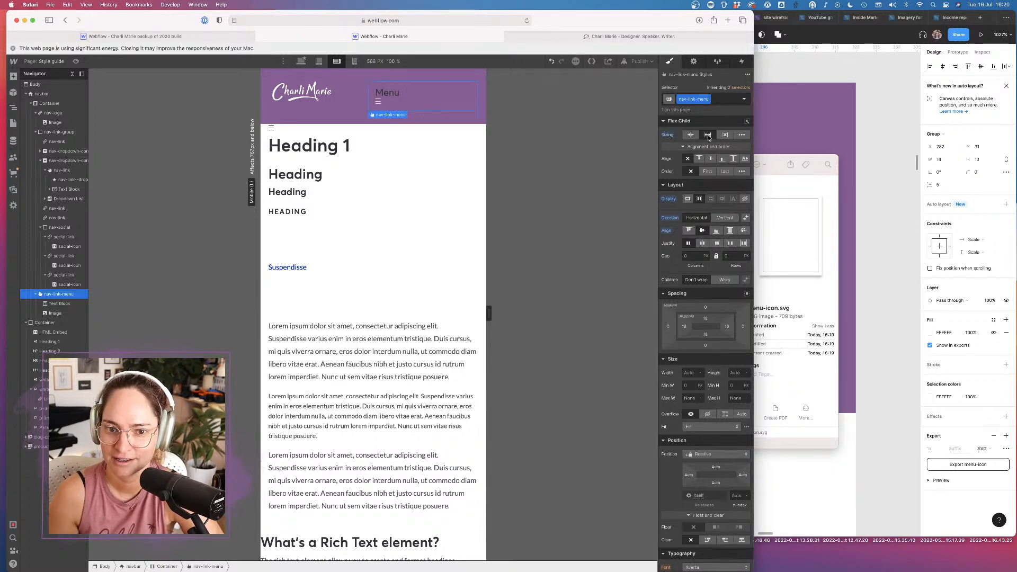
left_click(691, 134)
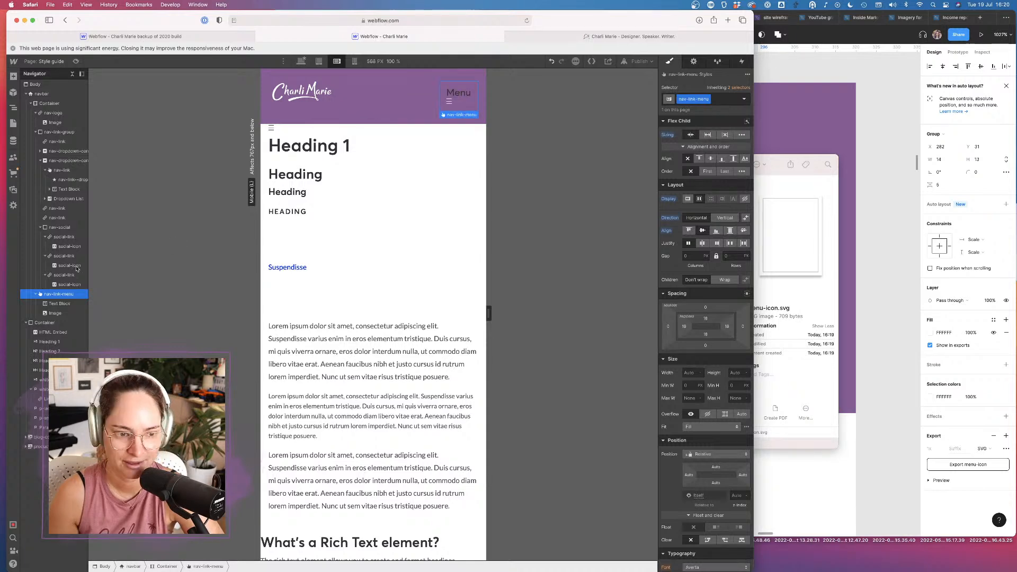
Check the menu button's Text Block, try block display on its icon image, and undo the display change
left_click(60, 303)
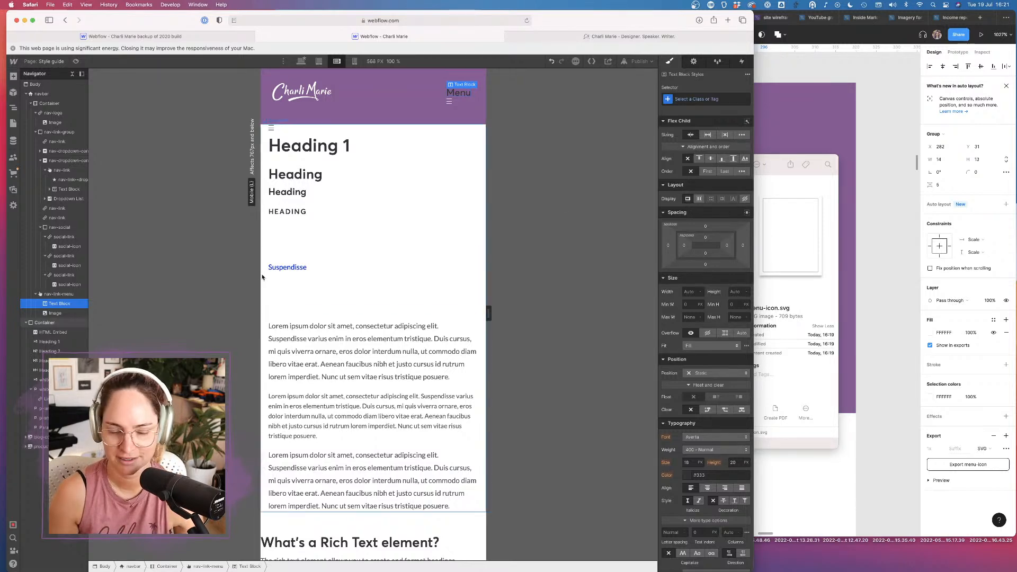
left_click(54, 313)
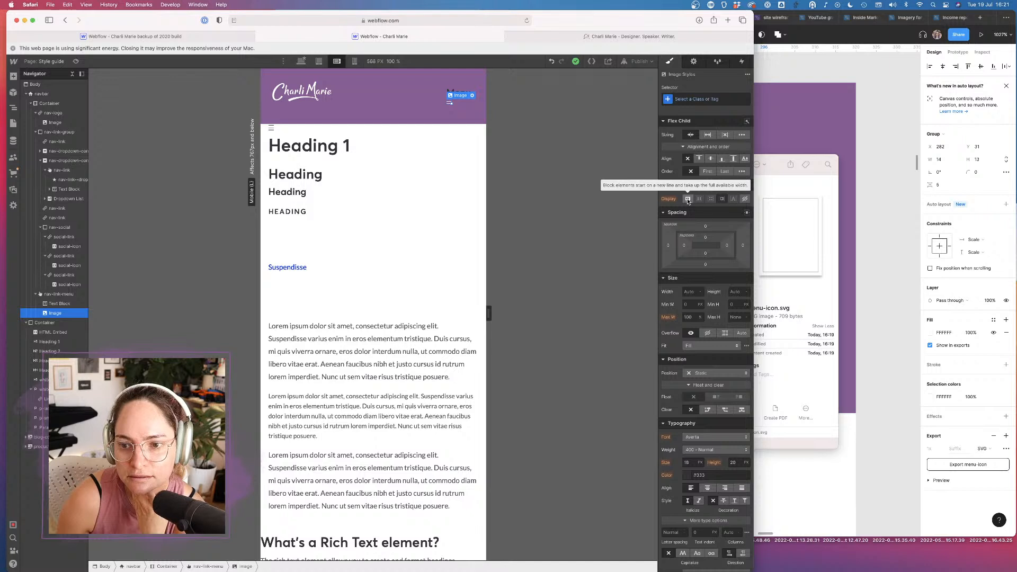
left_click(688, 200)
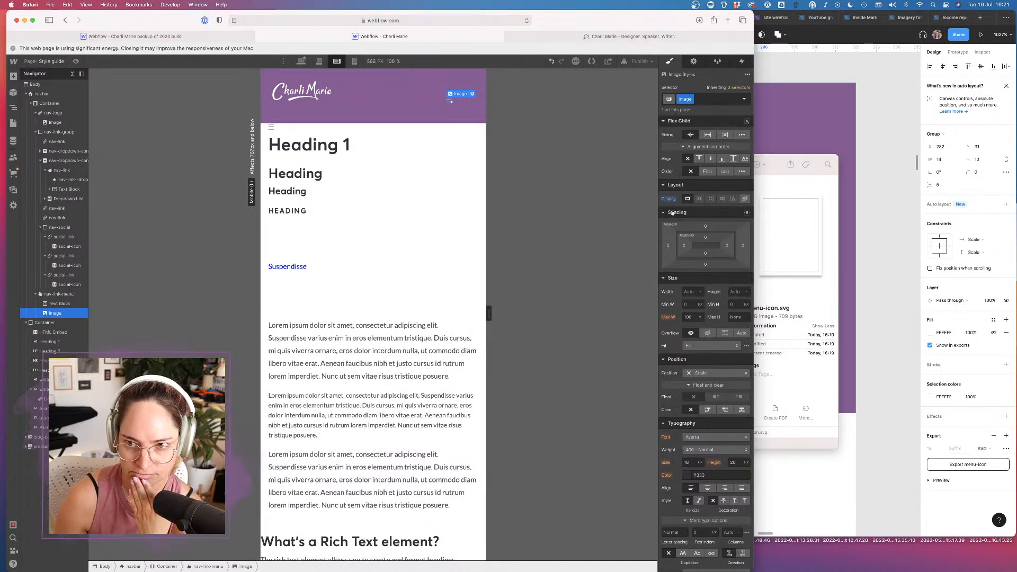
key("super+z")
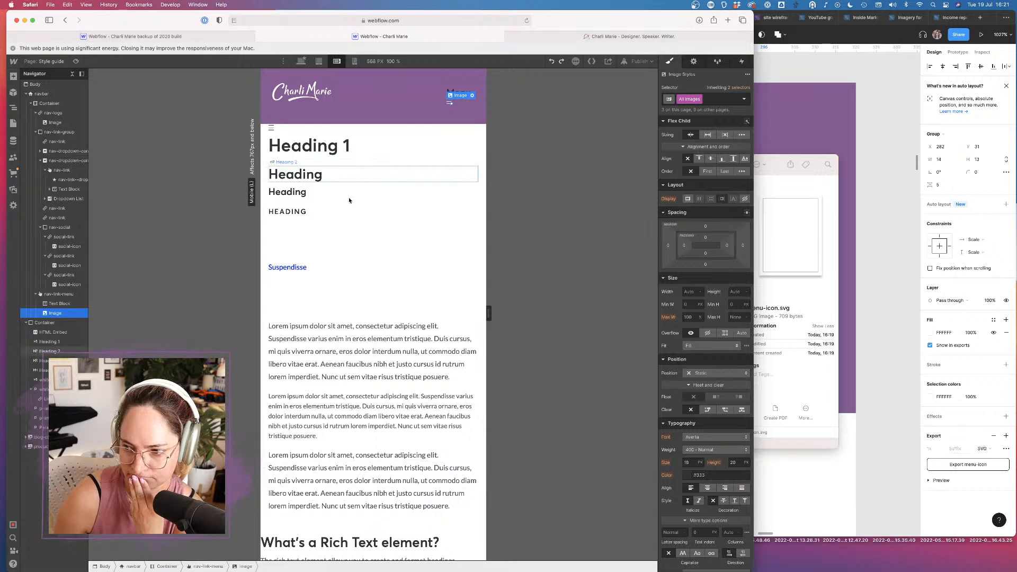
Switch the nav-link-menu layout to vertical and back to horizontal, and inspect the Text Block's style settings
left_click(53, 294)
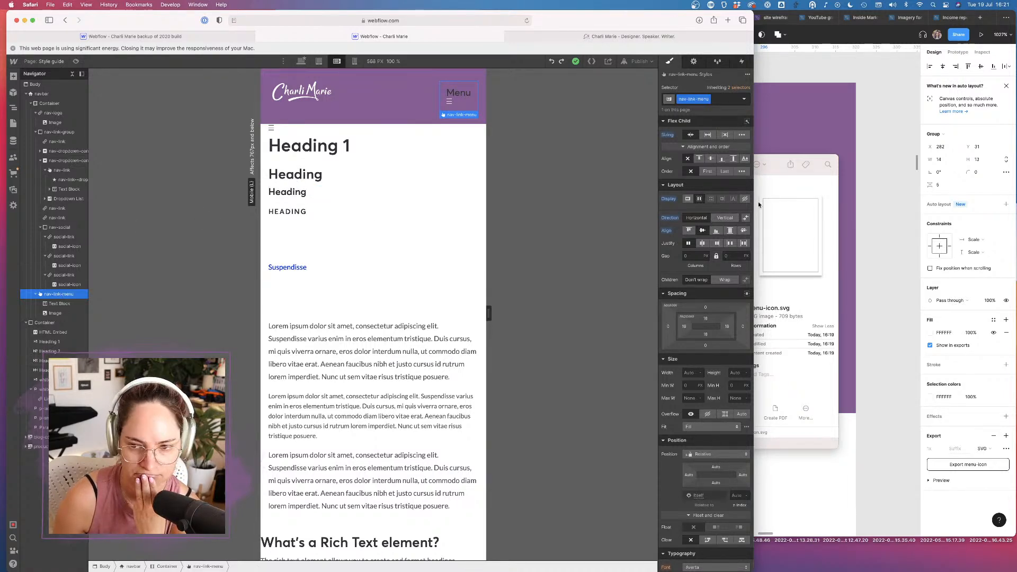
left_click(726, 219)
left_click(693, 219)
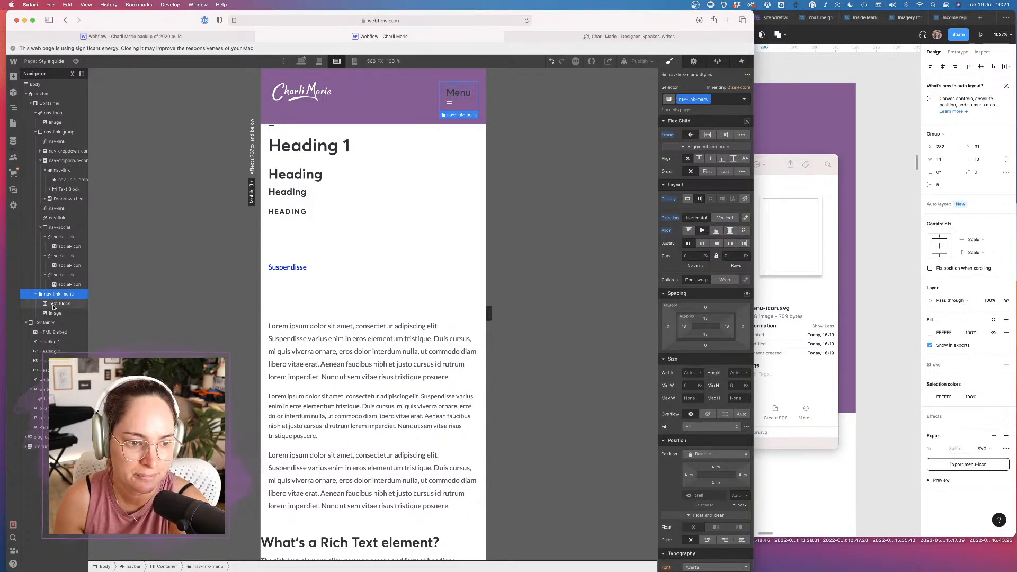
left_click(54, 304)
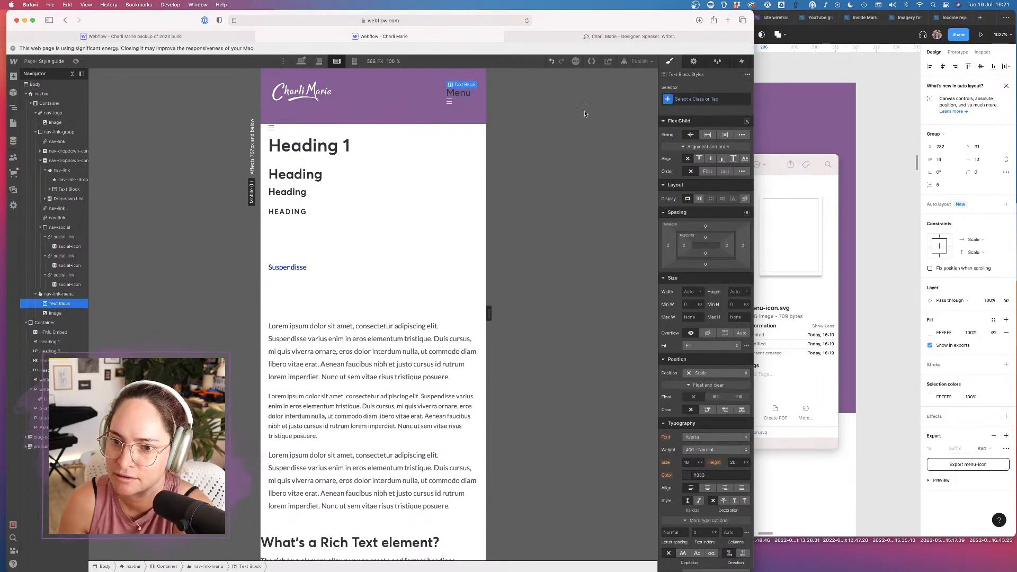
Try static positioning on the nav-link-menu button and reset the position setting
left_click(60, 294)
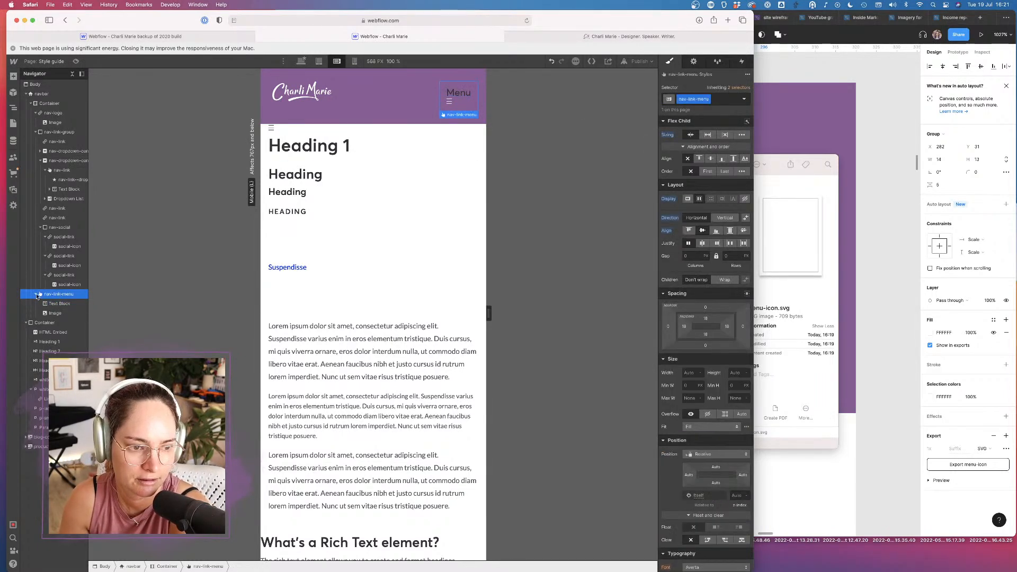
scroll(702, 293, "down", 6)
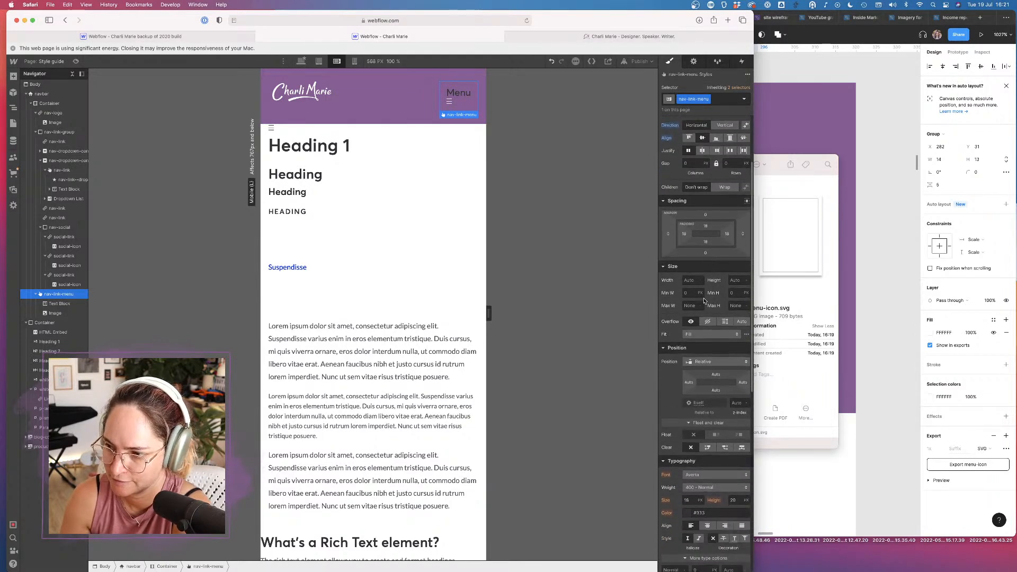
scroll(703, 301, "down", 1)
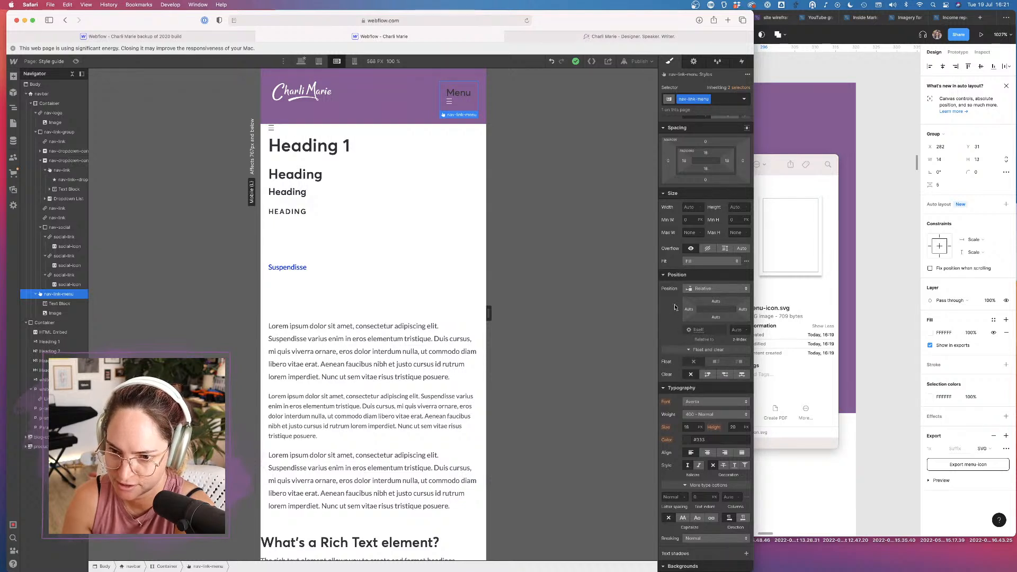
left_click(702, 288)
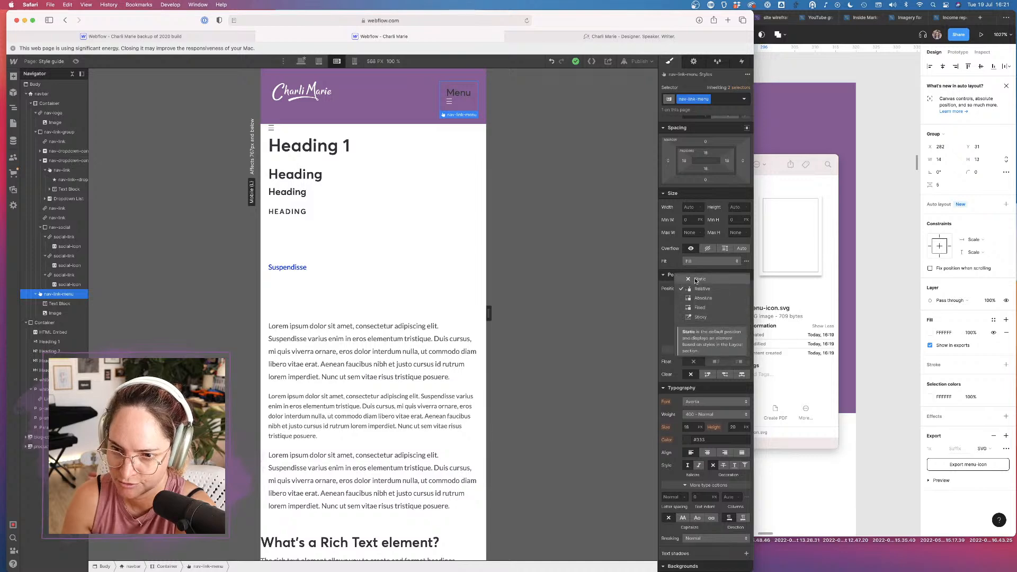
left_click(697, 280)
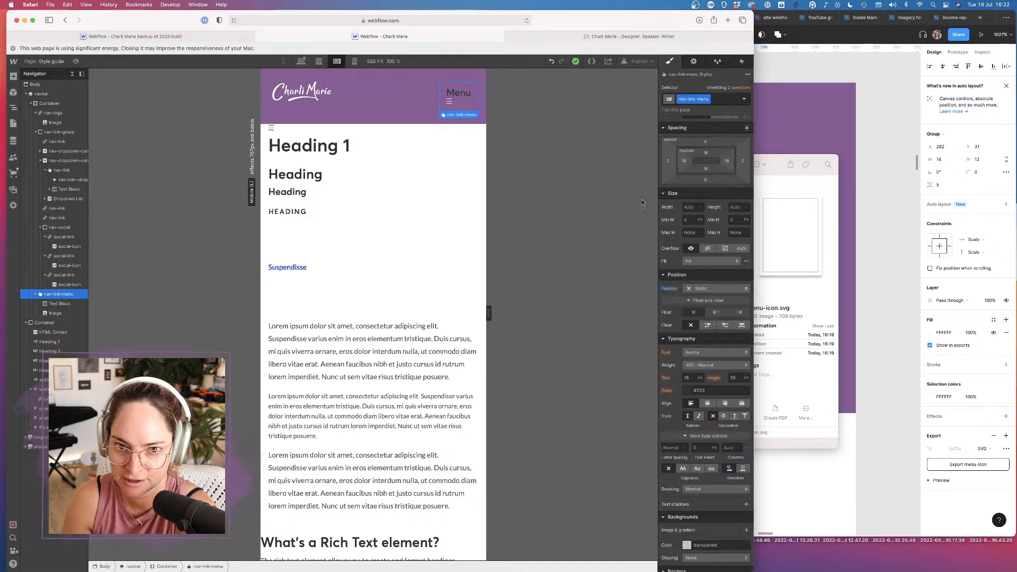
scroll(707, 224, "up", 3)
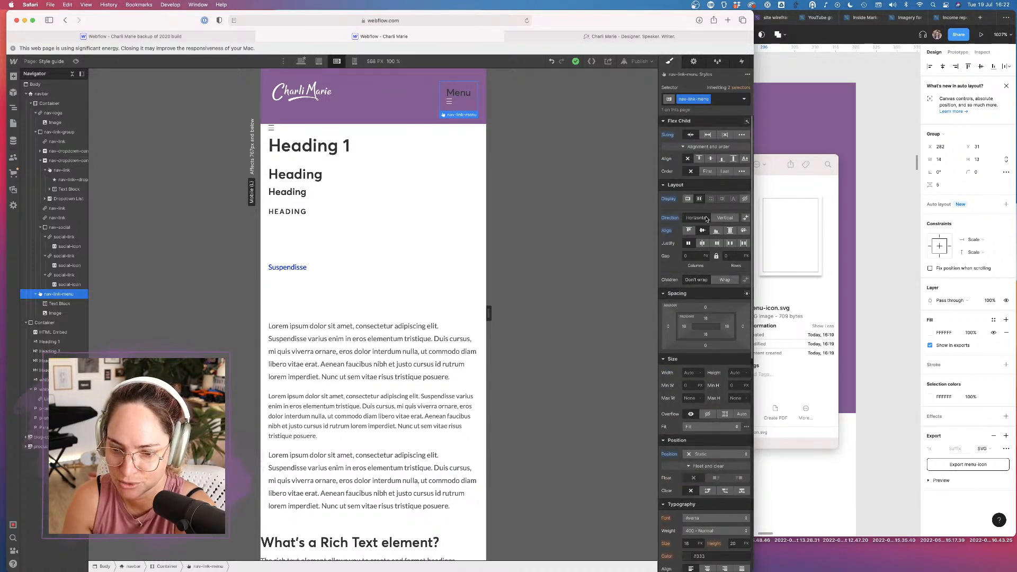
scroll(706, 219, "down", 5)
left_click(669, 276, "alt")
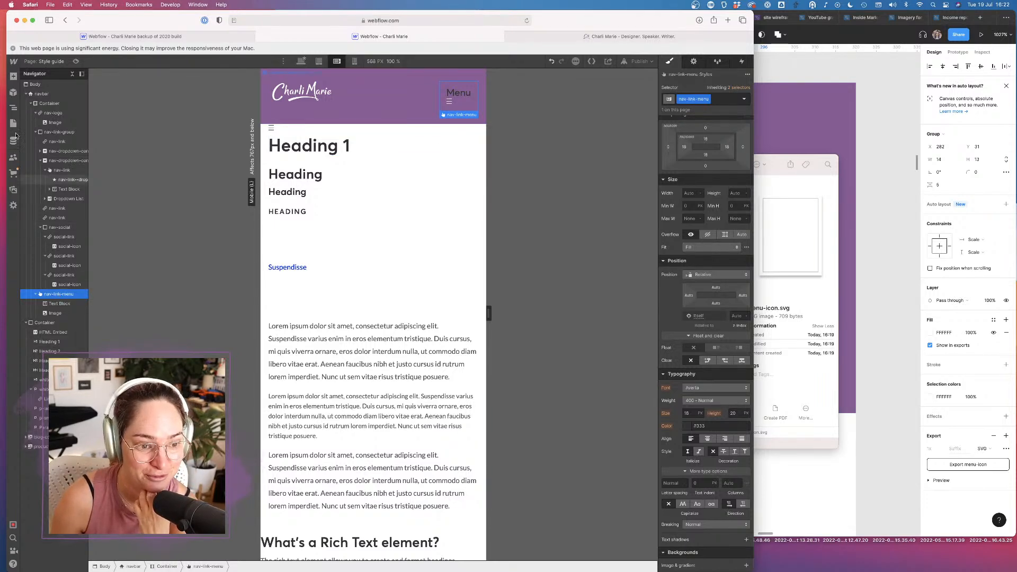
Add a Div Block inside the nav-link-menu button and nest the Text Block and icon image in it
left_click(14, 76)
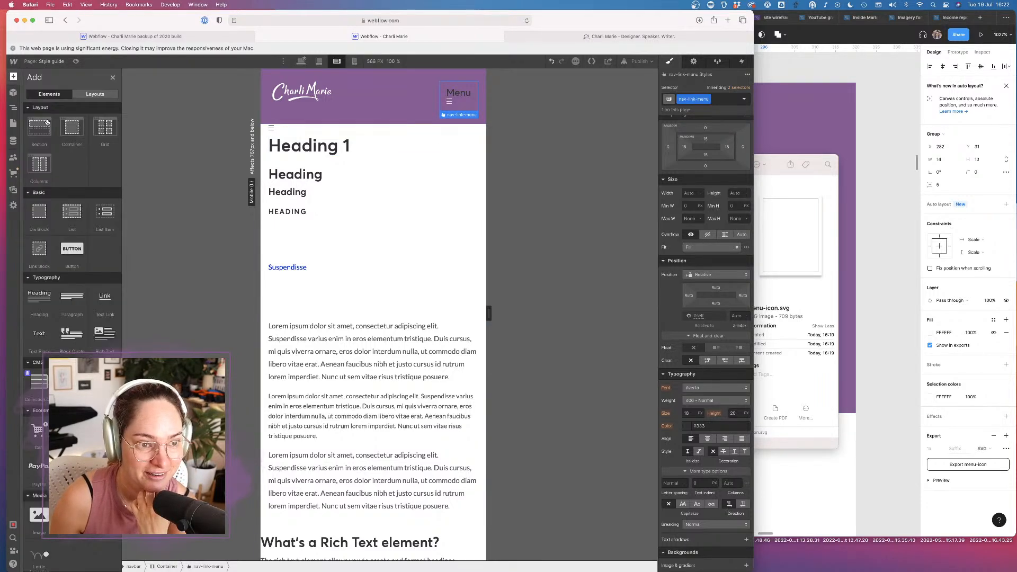
left_click(55, 222)
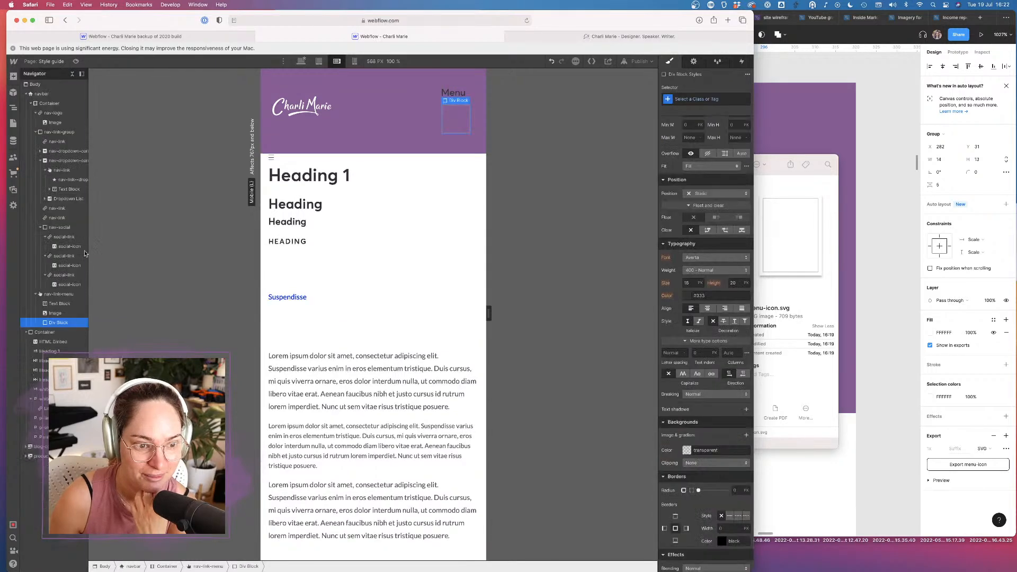
left_click(57, 302)
left_click_drag(57, 305, 61, 317)
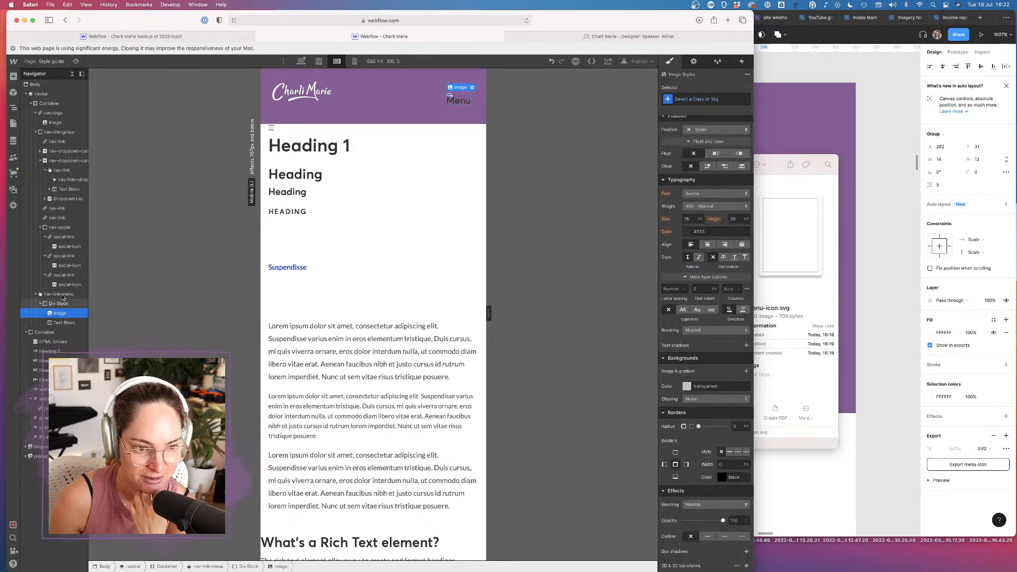
Remove the nav-link-menu class from the menu button element
left_click(59, 294)
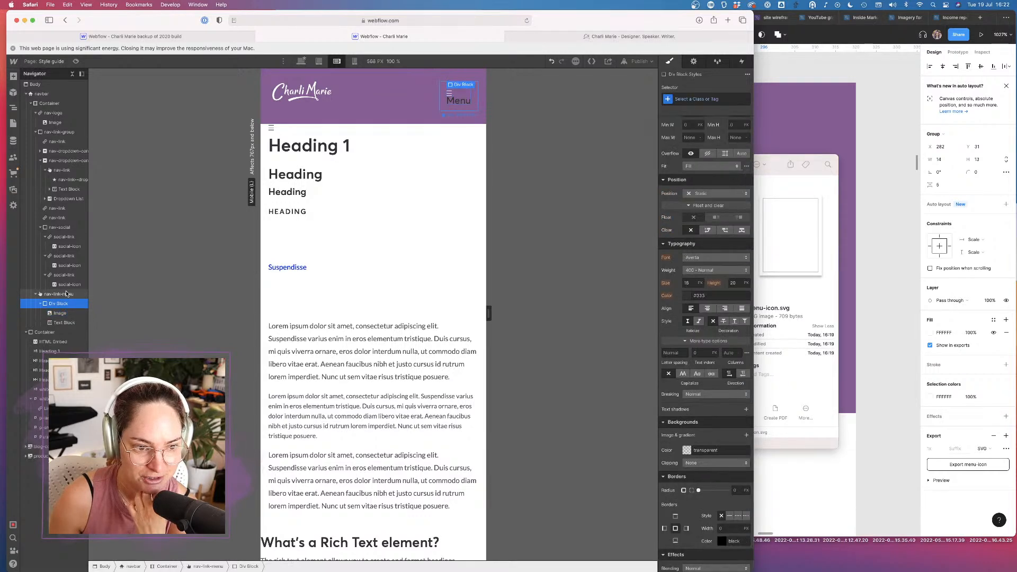
left_click(714, 100)
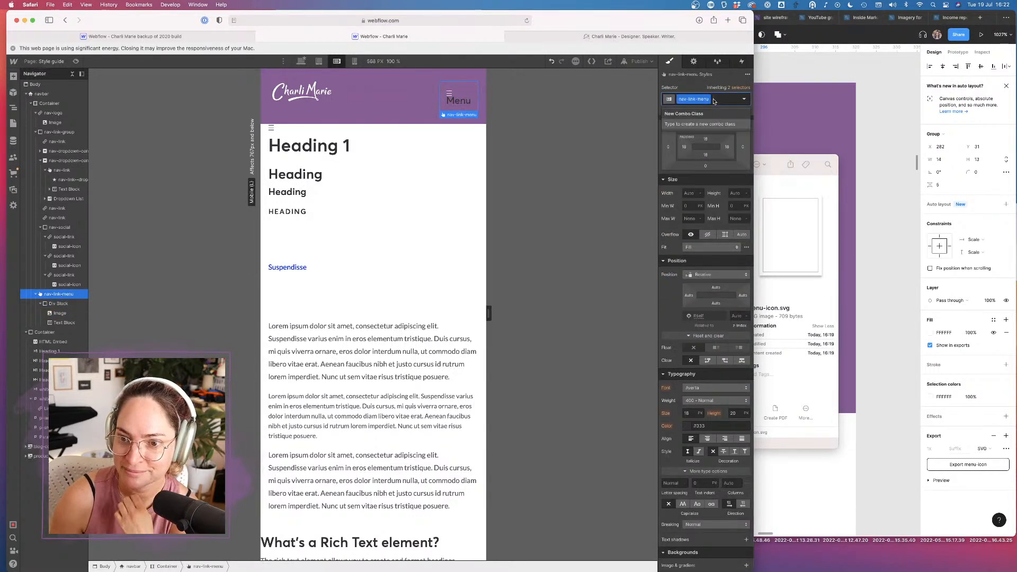
key("BackSpace")
Apply the existing nav-link-menu class to the new Div Block and place the icon image after the Text Block inside it
left_click(52, 302)
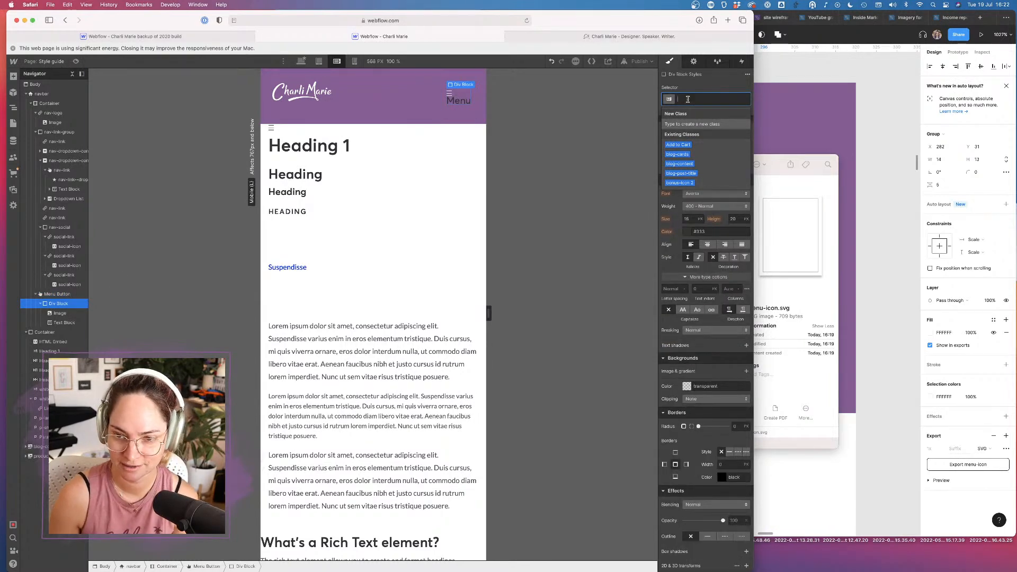
type("nav-link")
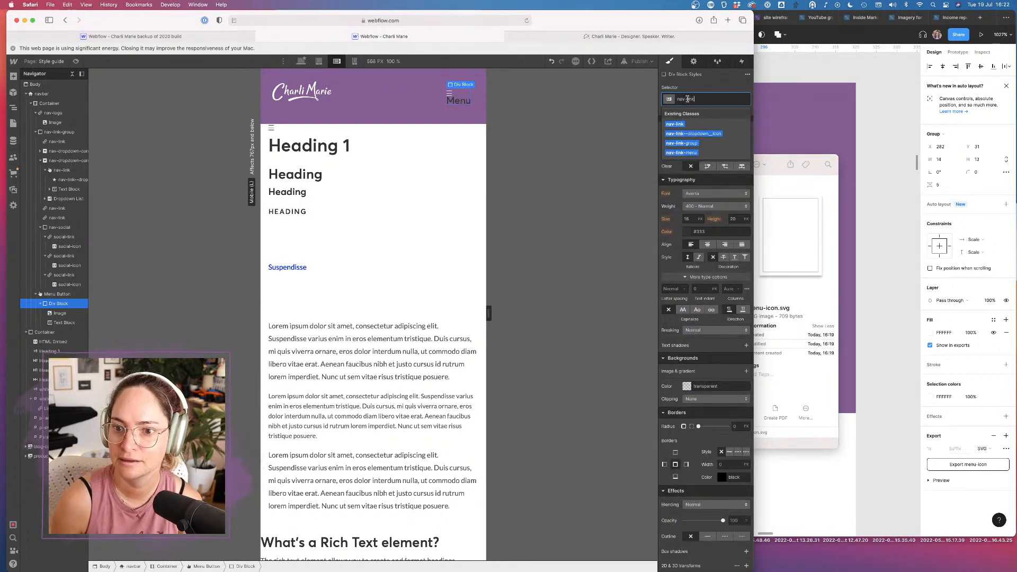
left_click(683, 153)
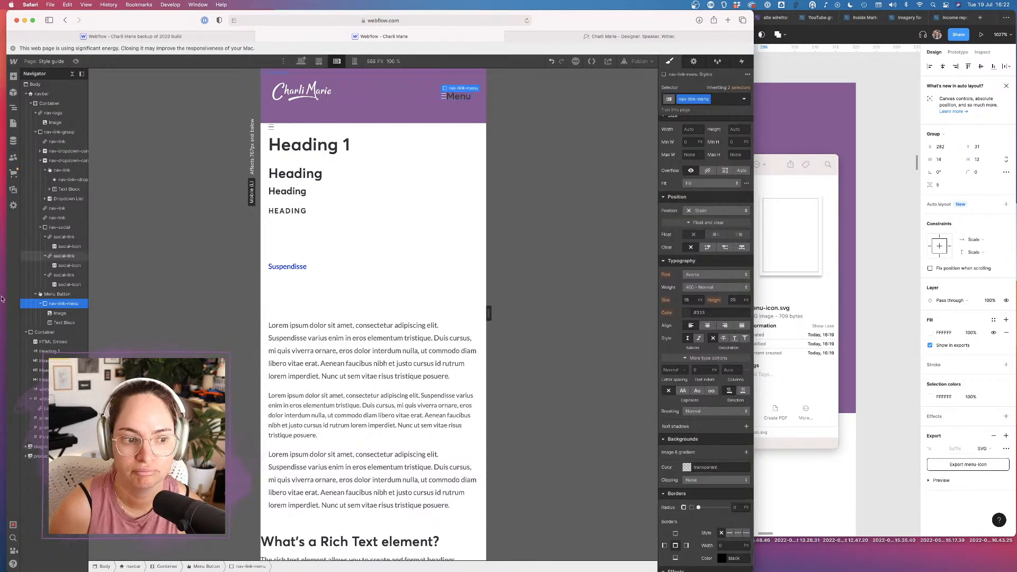
left_click(65, 314)
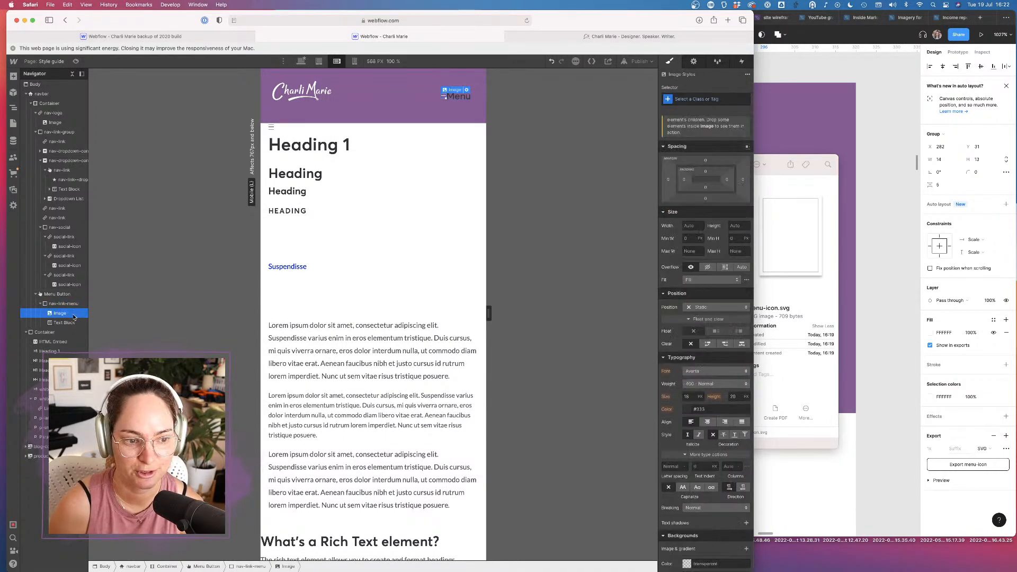
left_click_drag(66, 317, 66, 324)
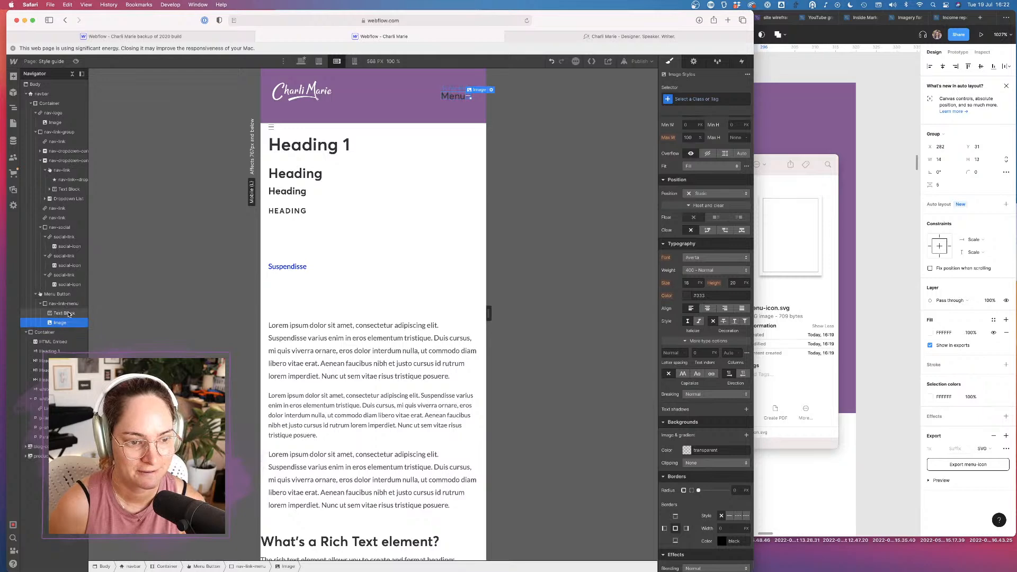
Replace the Div Block's class with nav-link plus the existing nav-link-menu combo class
left_click(65, 304)
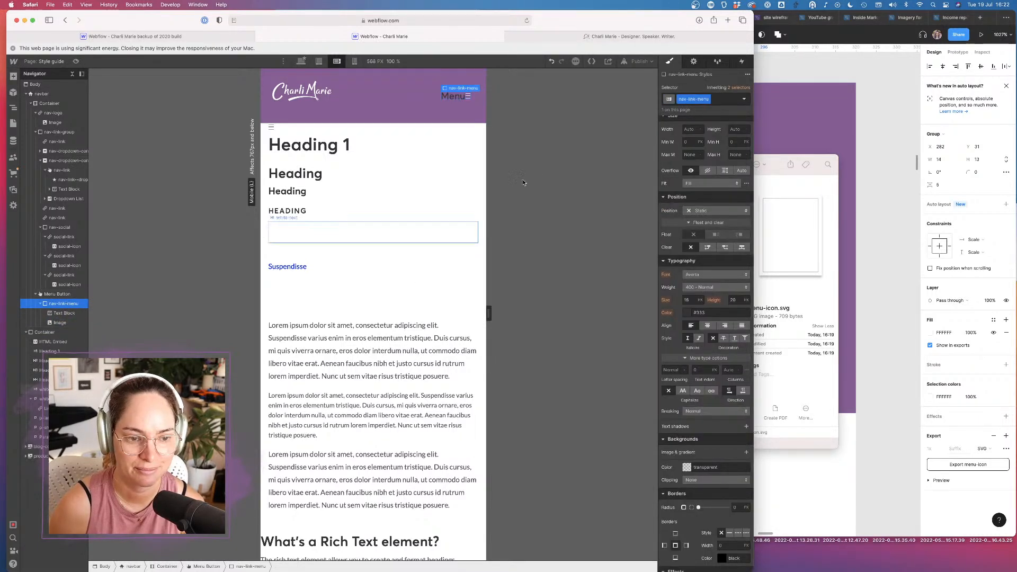
left_click(717, 100)
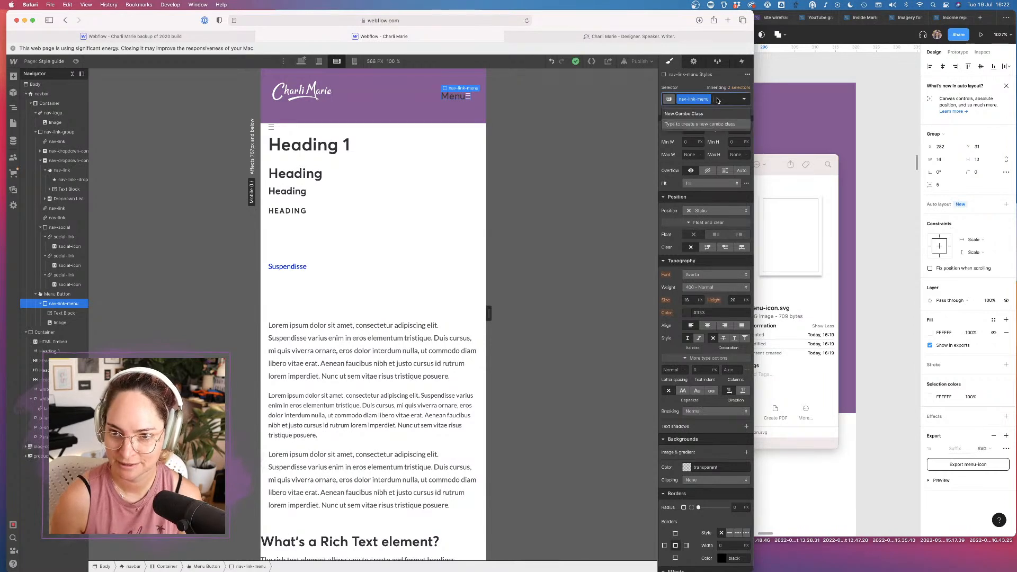
key("BackSpace")
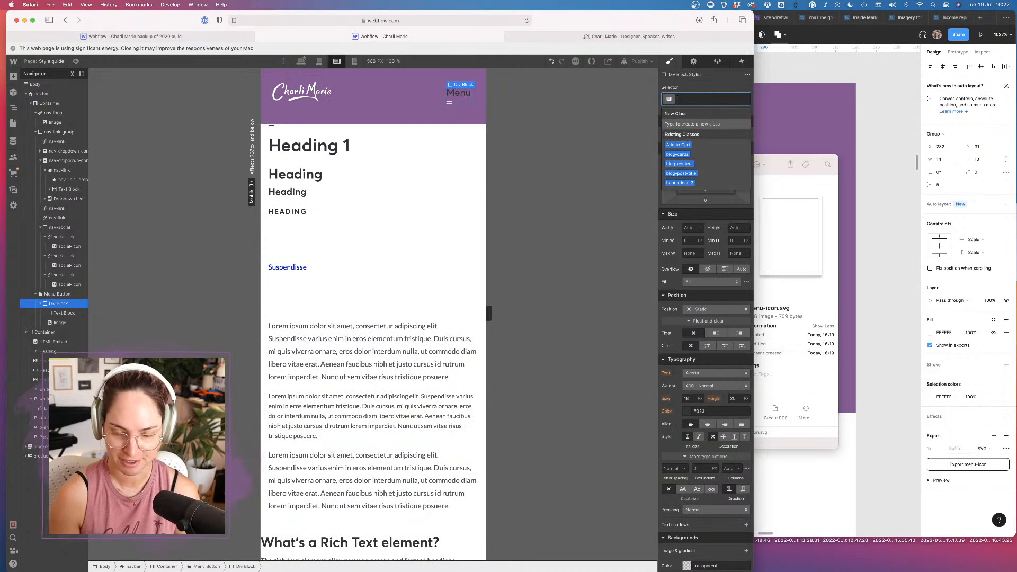
type("nav-li")
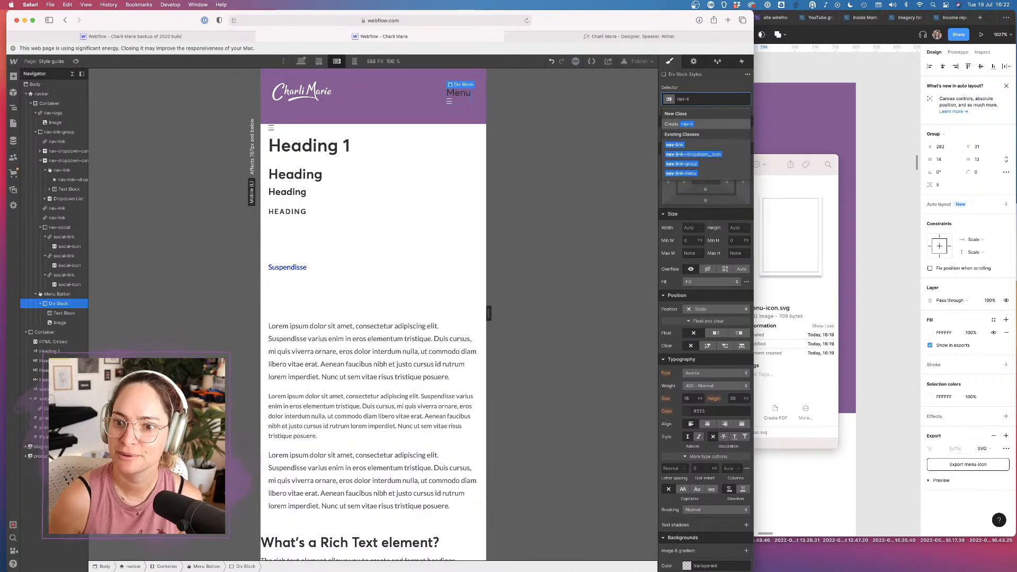
left_click(682, 144)
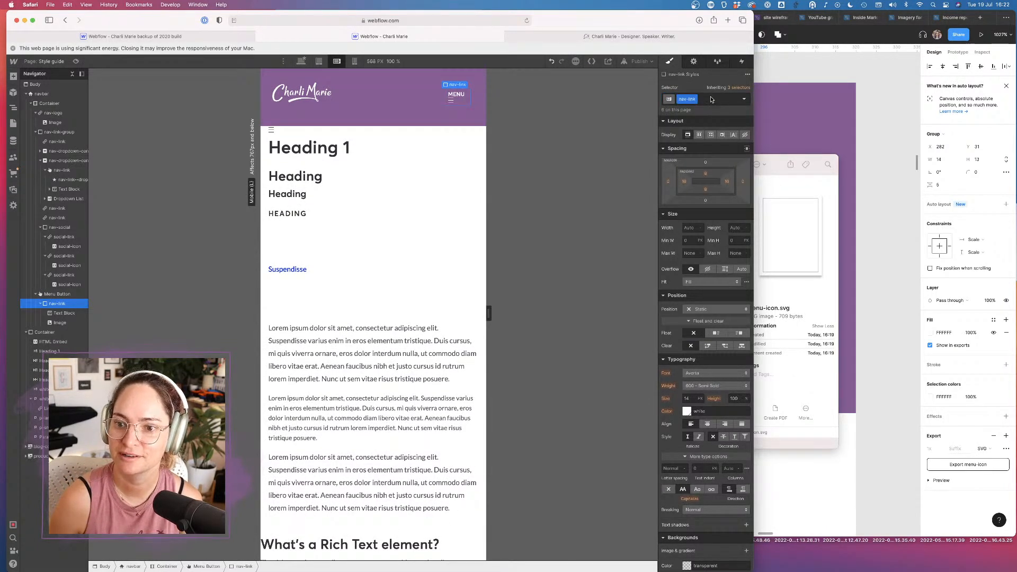
left_click(711, 100)
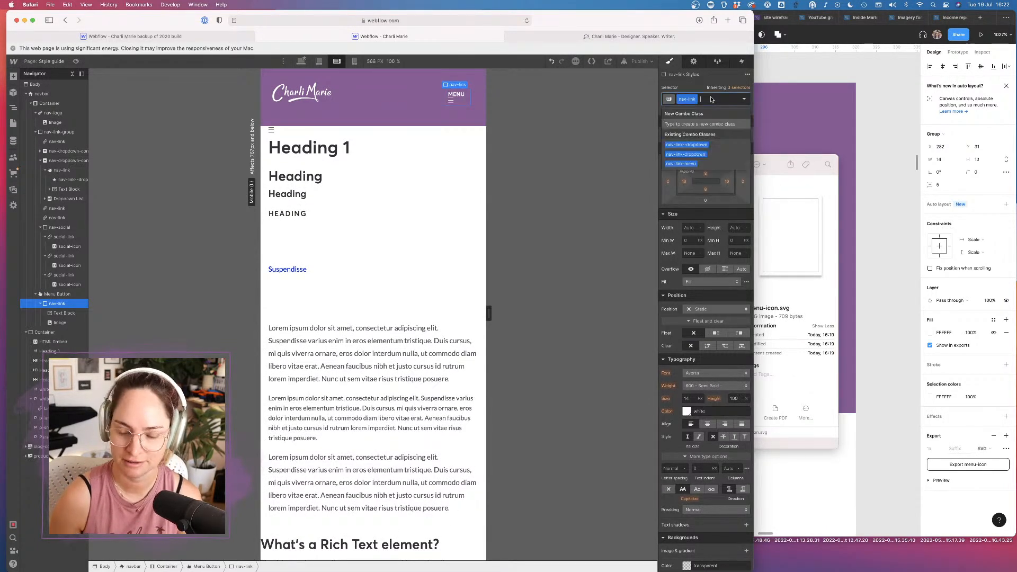
left_click(685, 163)
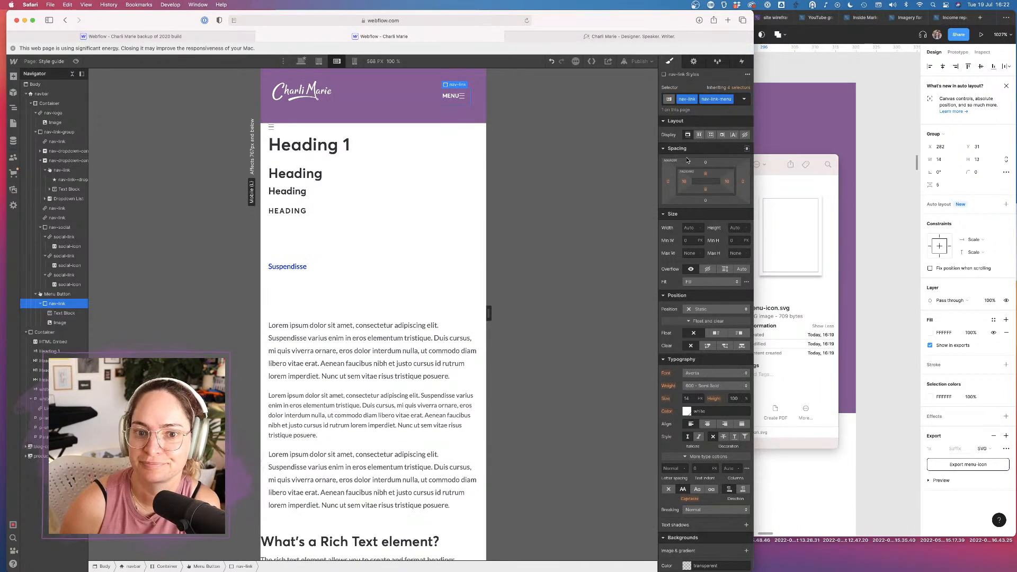
Give the menu button's icon image a new class named nav-menu-icon
left_click(59, 323)
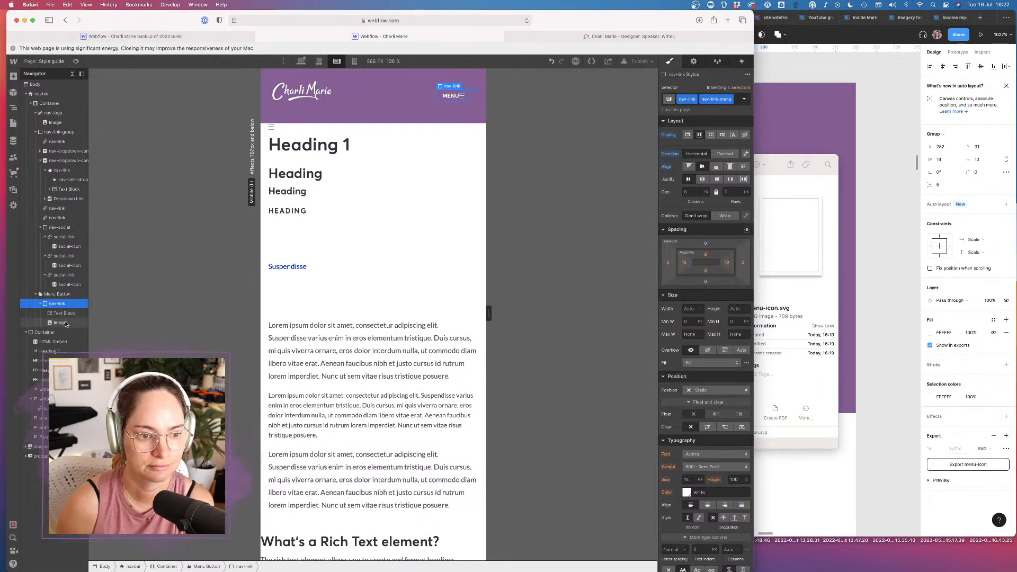
left_click(695, 98)
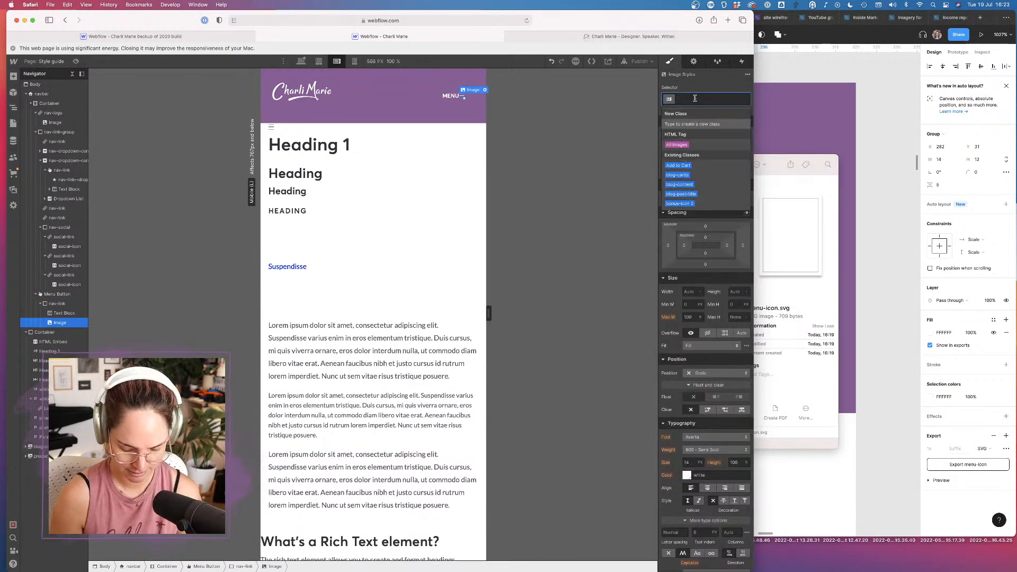
type("nav-")
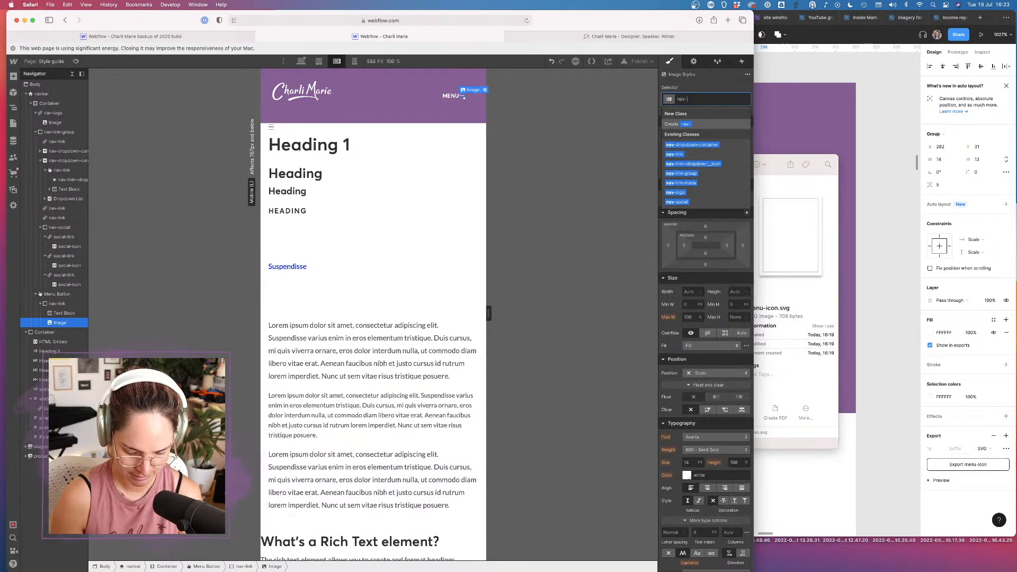
type("menu-icon")
key("Return")
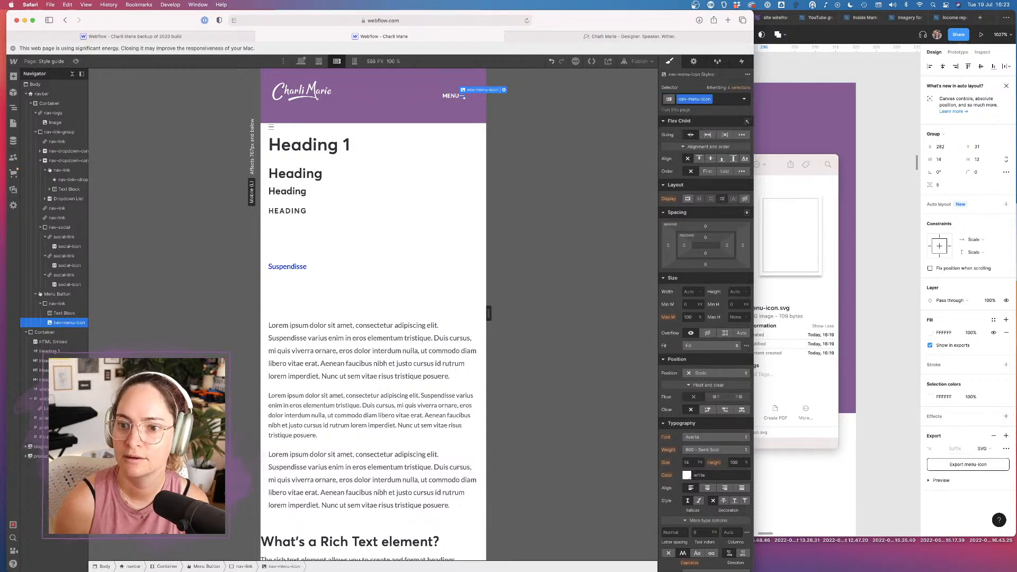
Set the nav-menu-icon image's left margin to 16 px
left_click_drag(668, 245, 662, 246)
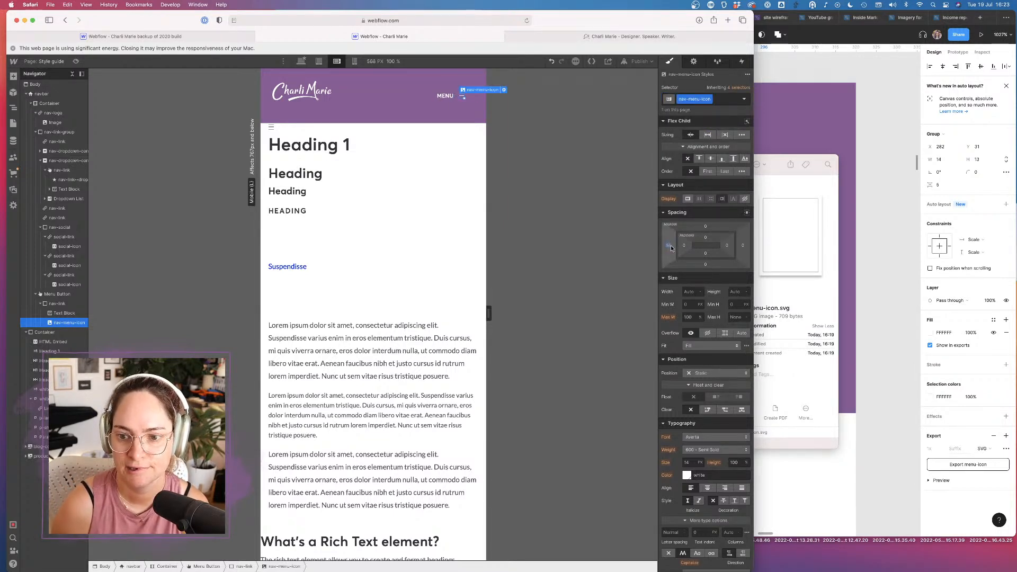
left_click(669, 247)
type("16")
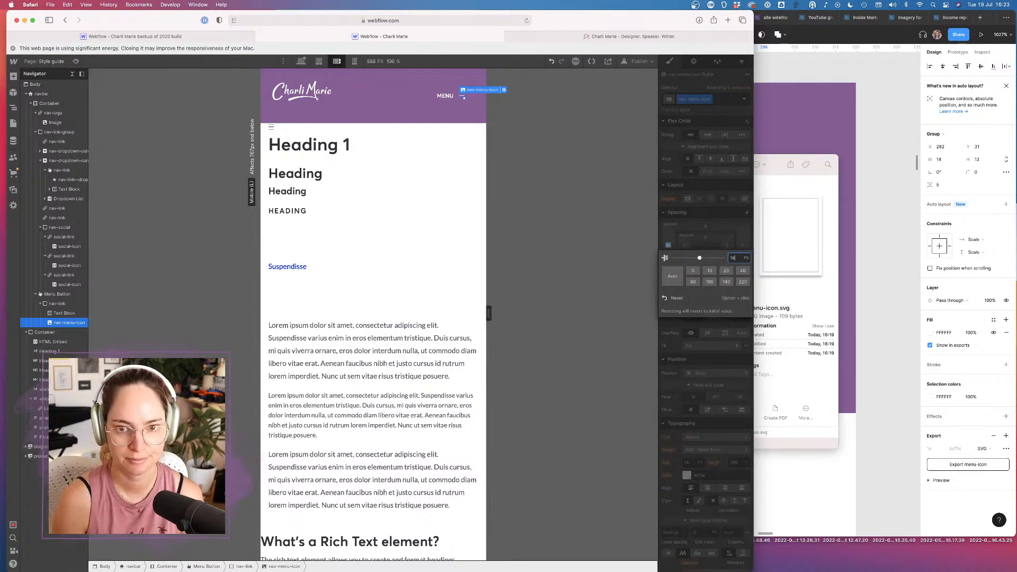
key("Return")
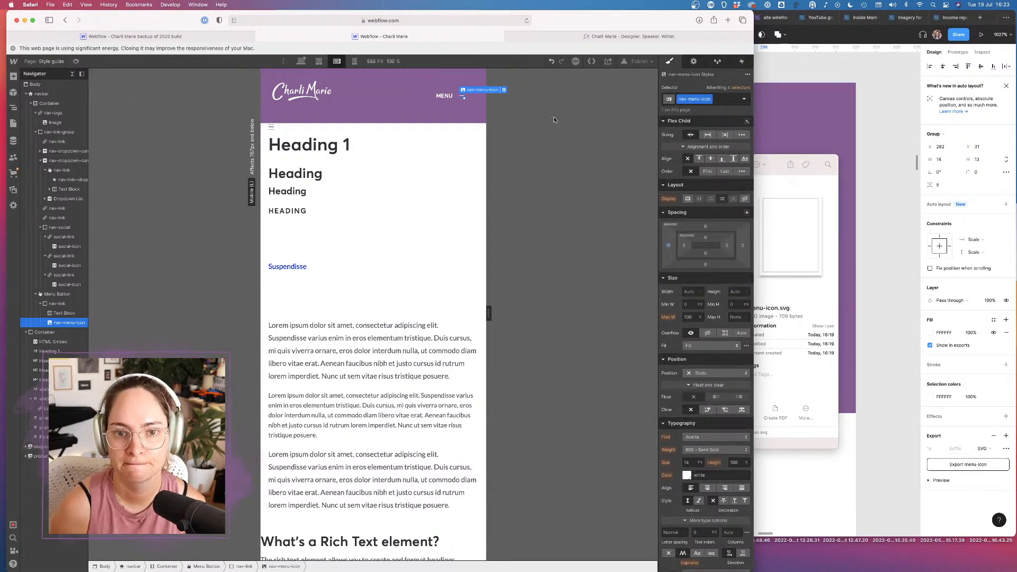
Switch to Figma to check the menu label and icon in the mobile header design, and return to Webflow
left_click(899, 155)
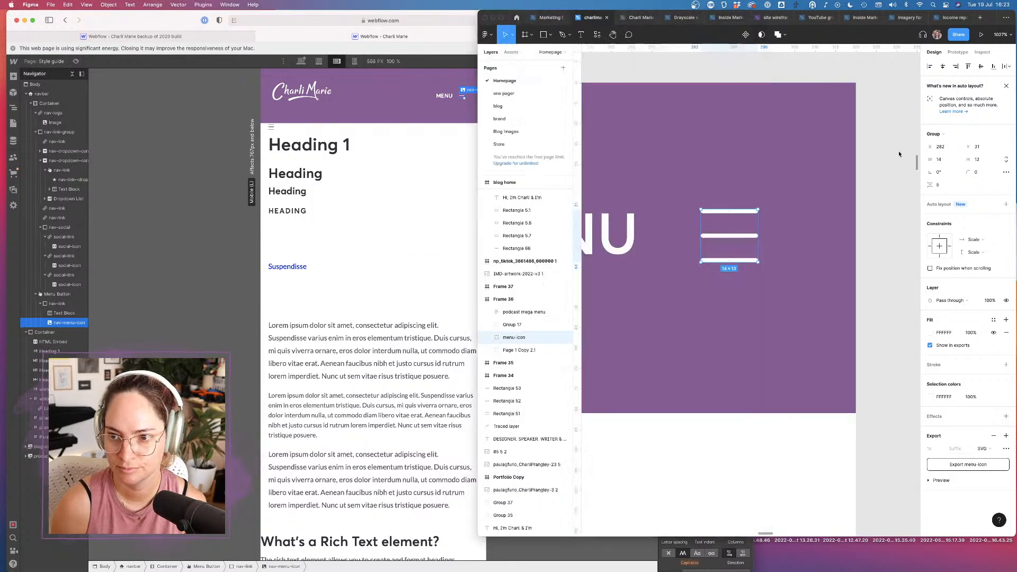
scroll(750, 247, "down", 10)
scroll(750, 247, "up", 4)
scroll(751, 246, "down", 3)
left_click(419, 146)
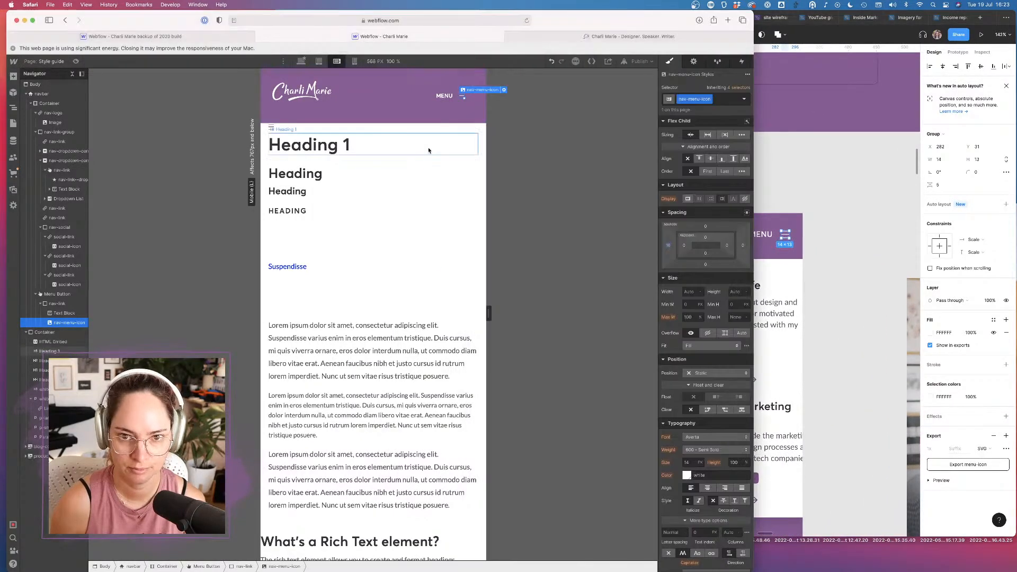
Set the nav-menu-icon image's width to 16 px in its image settings
left_click(504, 90)
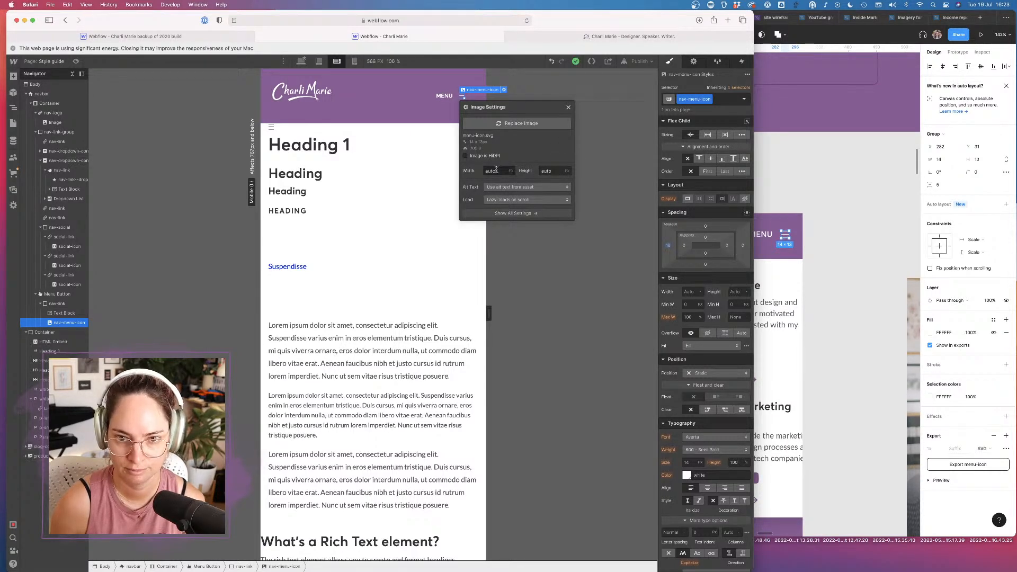
left_click(490, 171)
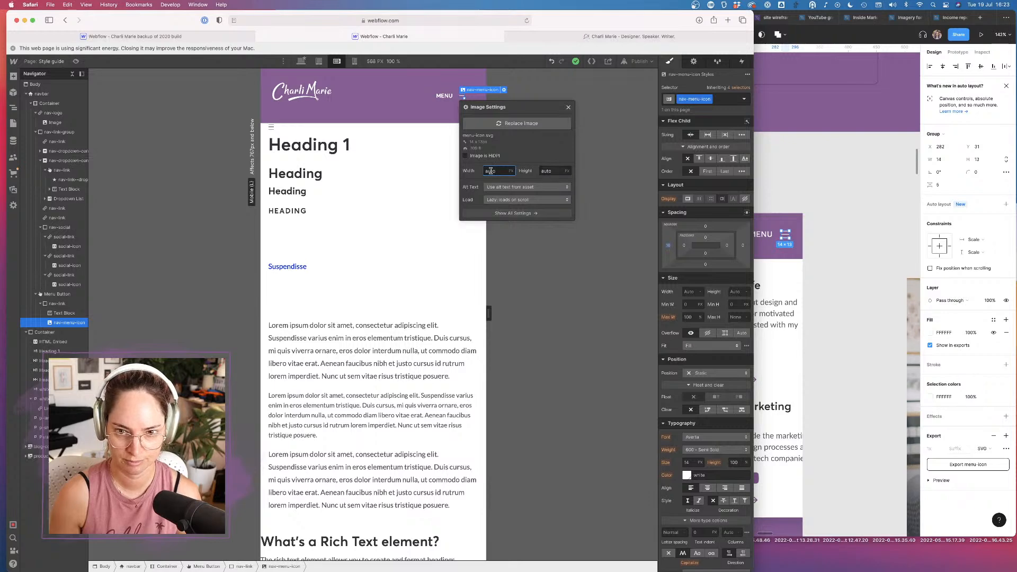
type("16")
key("Tab")
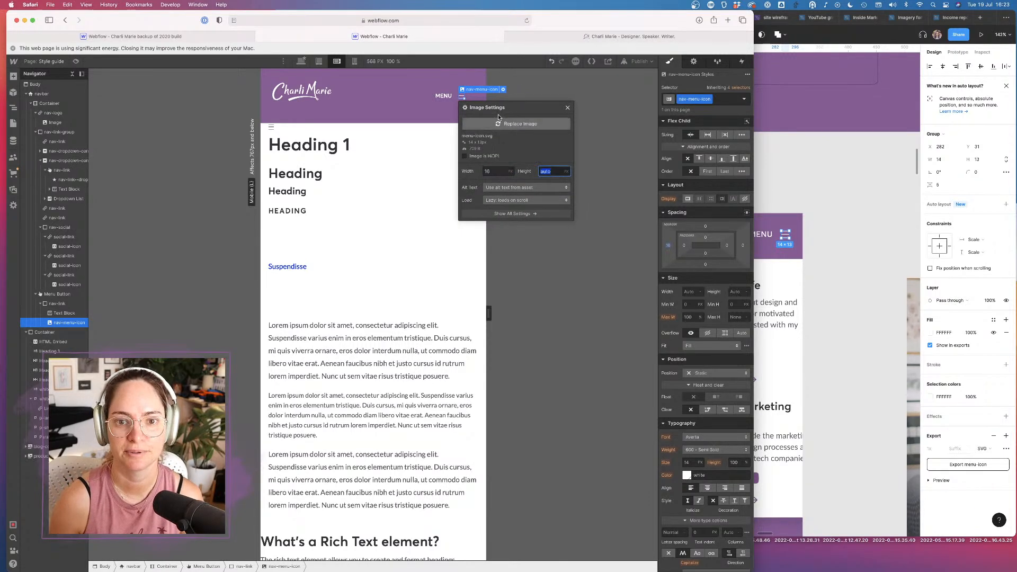
left_click(613, 137)
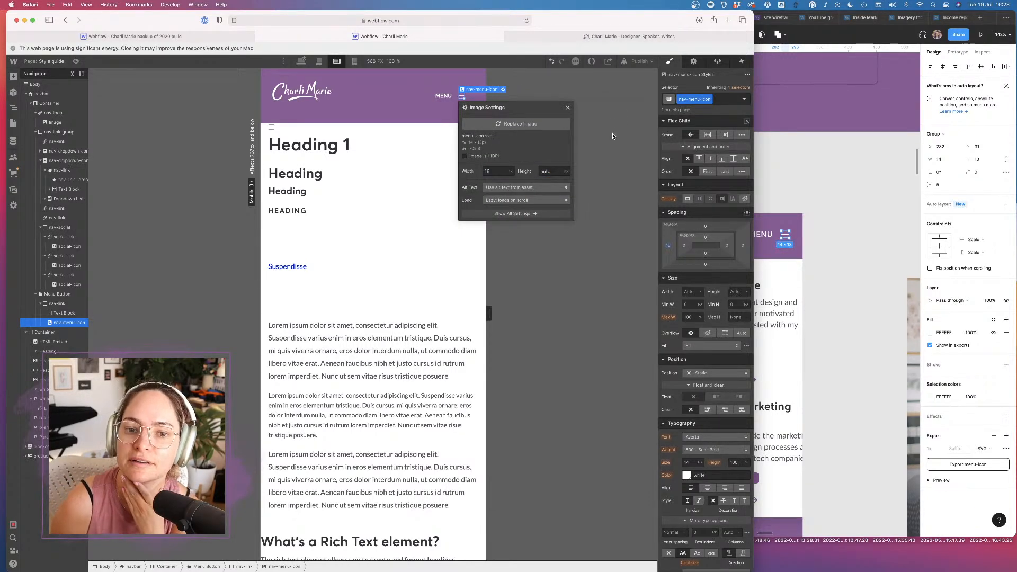
left_click(567, 108)
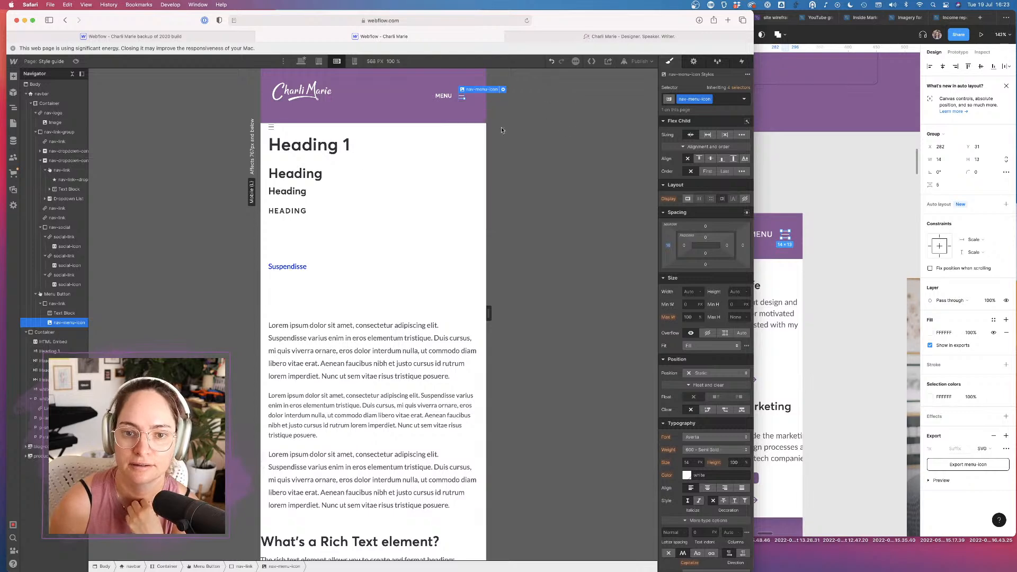
Give the navbar's Menu Button element a new class named nav-menu-button
left_click(66, 293)
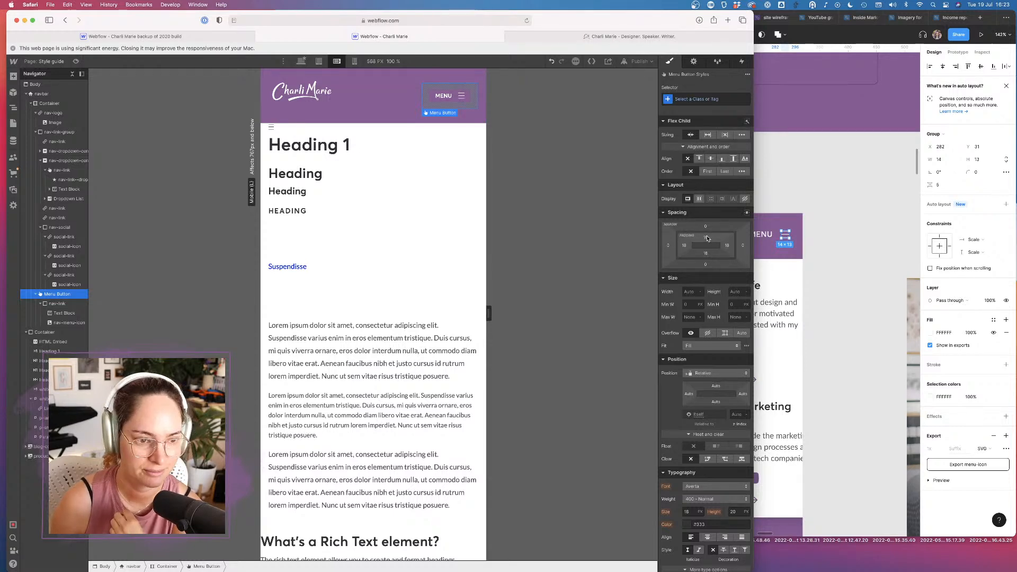
left_click(691, 98)
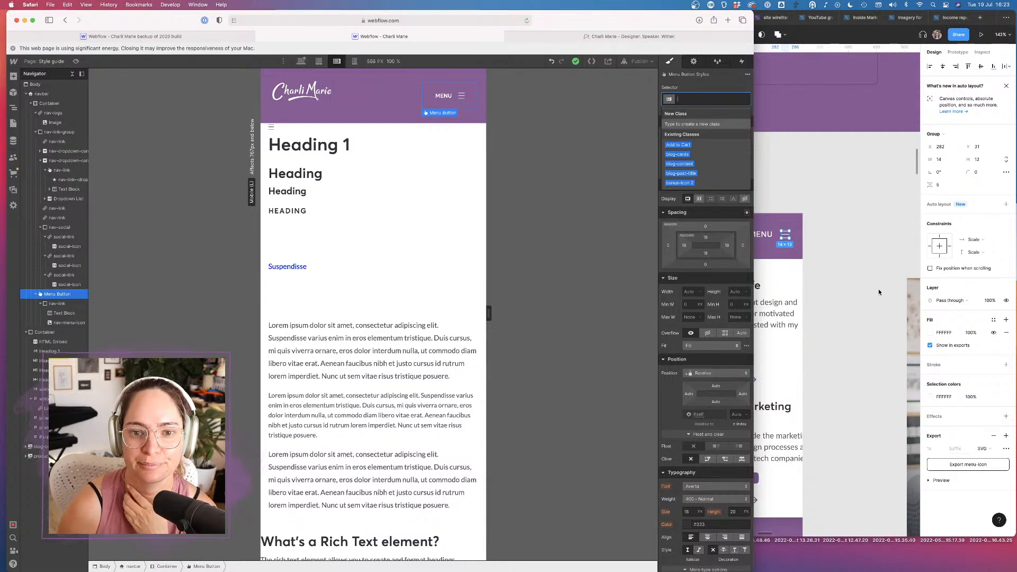
left_click(66, 304)
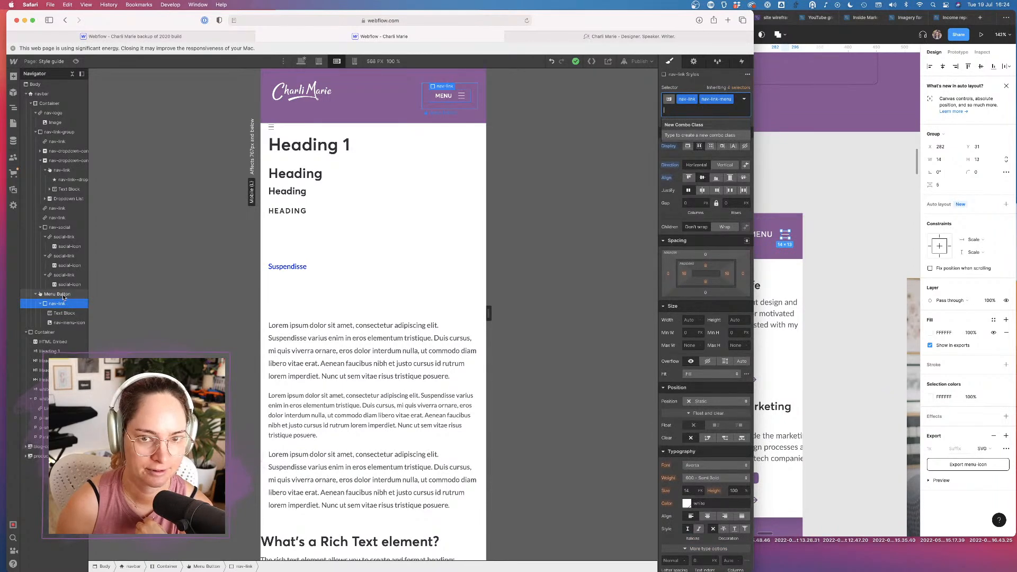
left_click(63, 296)
type("na")
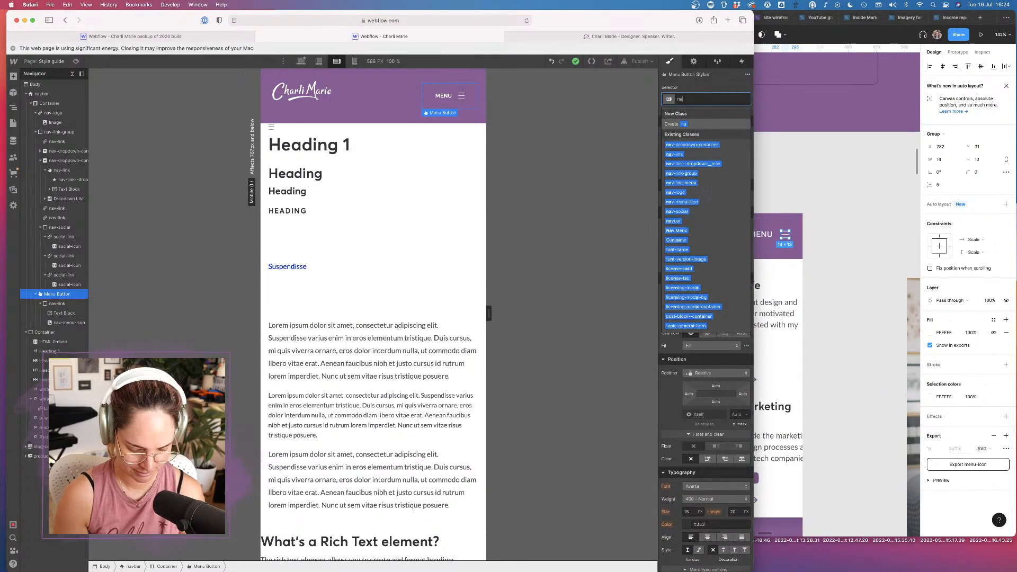
type("v-menu-buttonm")
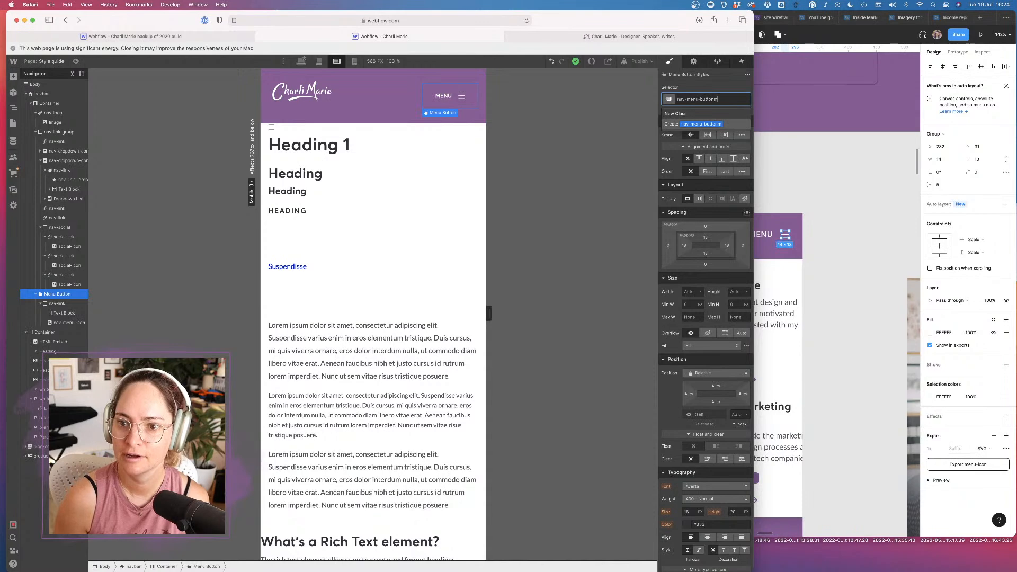
key("Return")
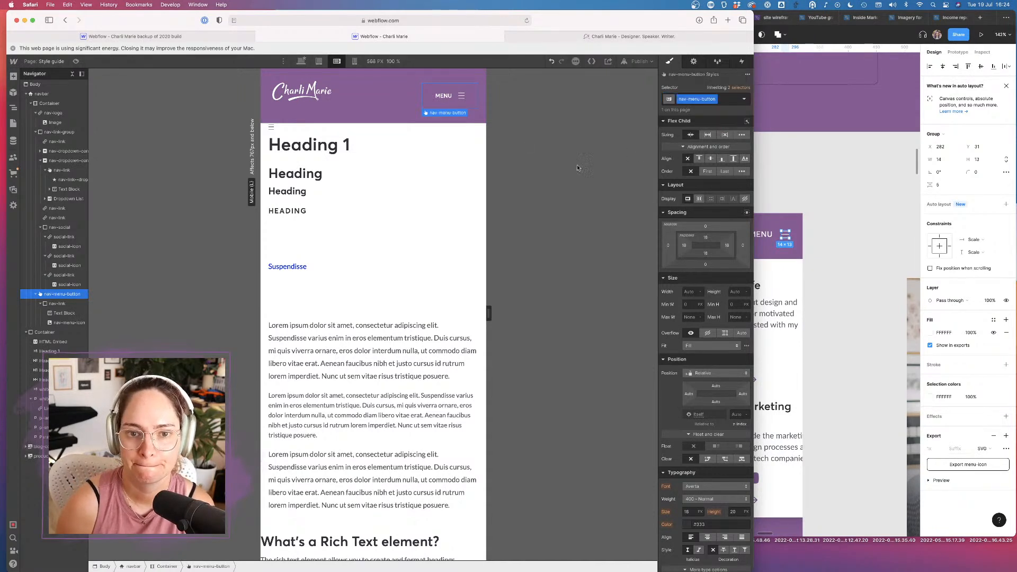
Set the nav-menu-button's padding to 8 px on all four sides
left_click(706, 237)
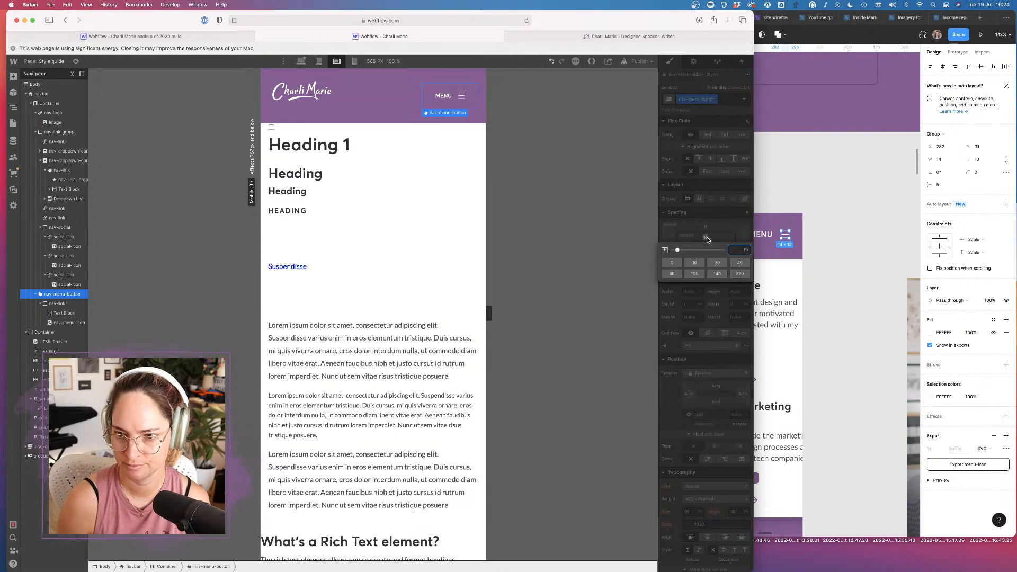
type("8")
key("Tab")
left_click(725, 229)
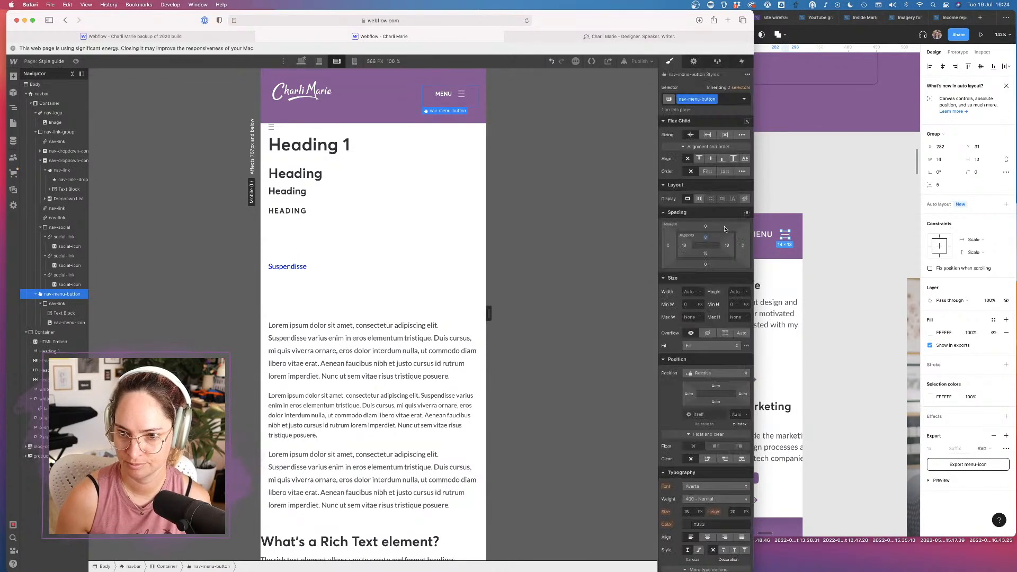
left_click(728, 245)
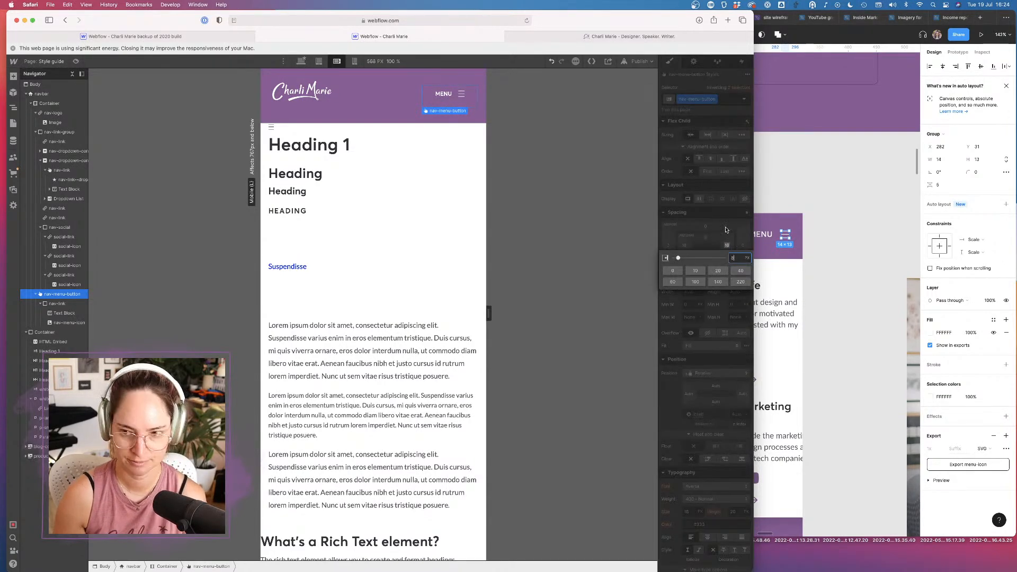
left_click(706, 253)
left_click(706, 254)
type("8")
left_click(685, 247)
left_click(685, 246)
type("8")
left_click(704, 221)
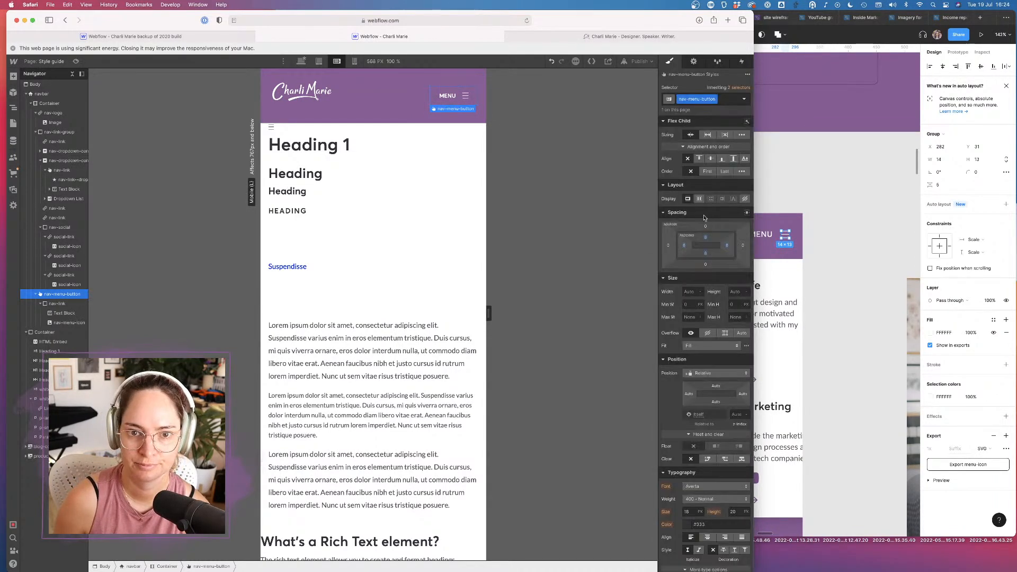
Examine the alignment and spacing settings of the navbar's Container, nav-logo, nav-link-group and nav-menu-button
left_click(328, 106)
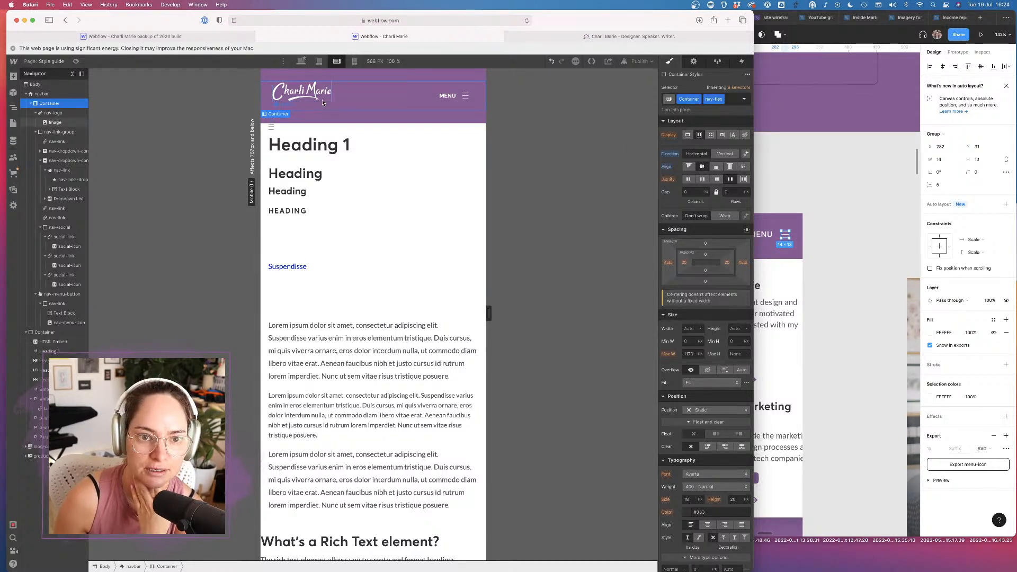
left_click(80, 112)
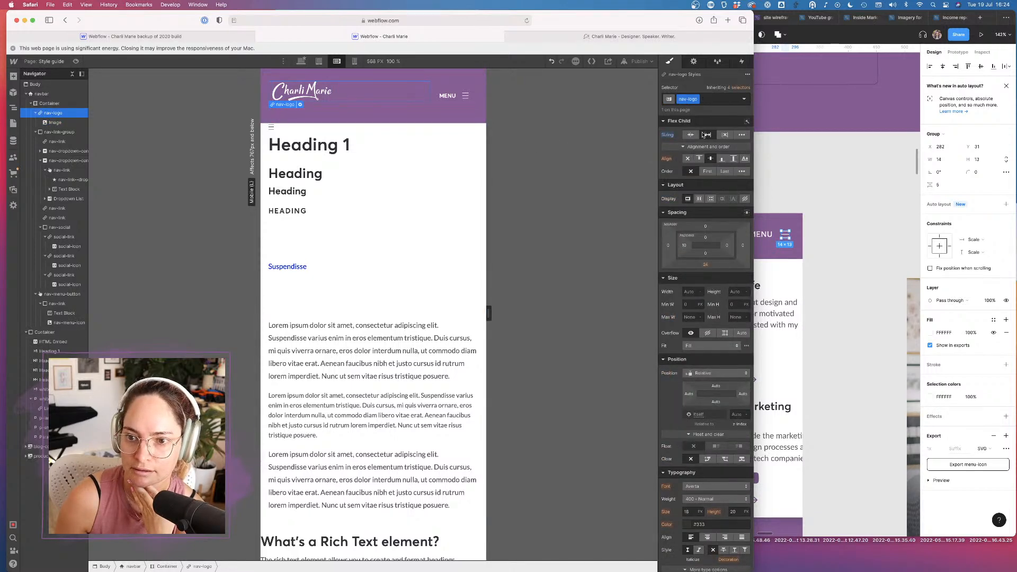
left_click(711, 159)
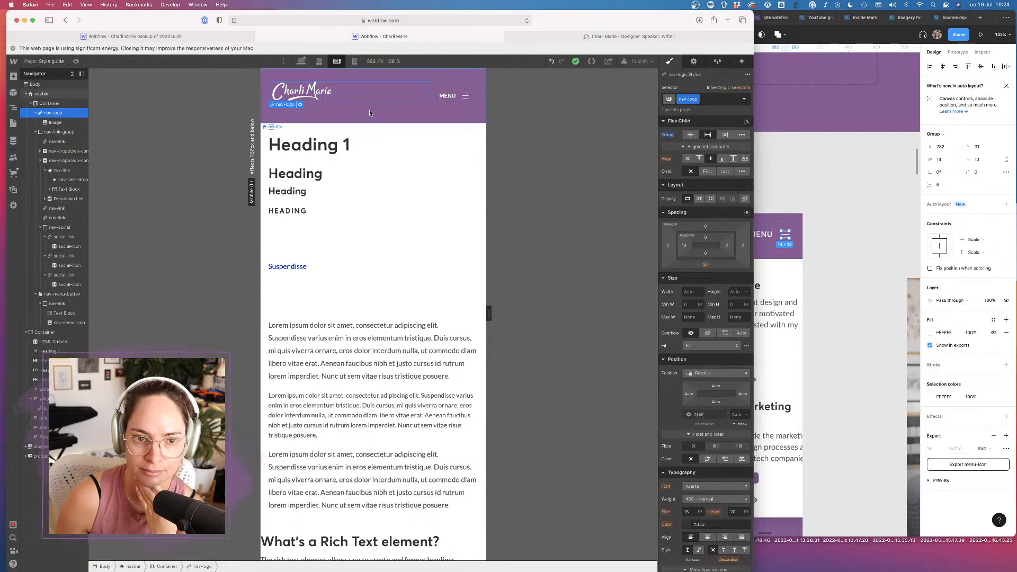
left_click(351, 111)
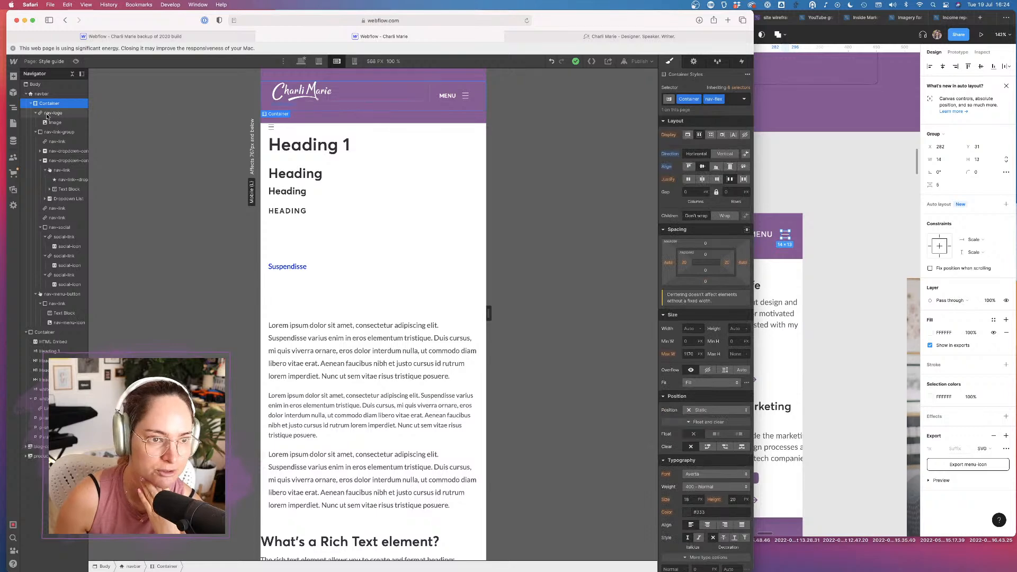
left_click(61, 133)
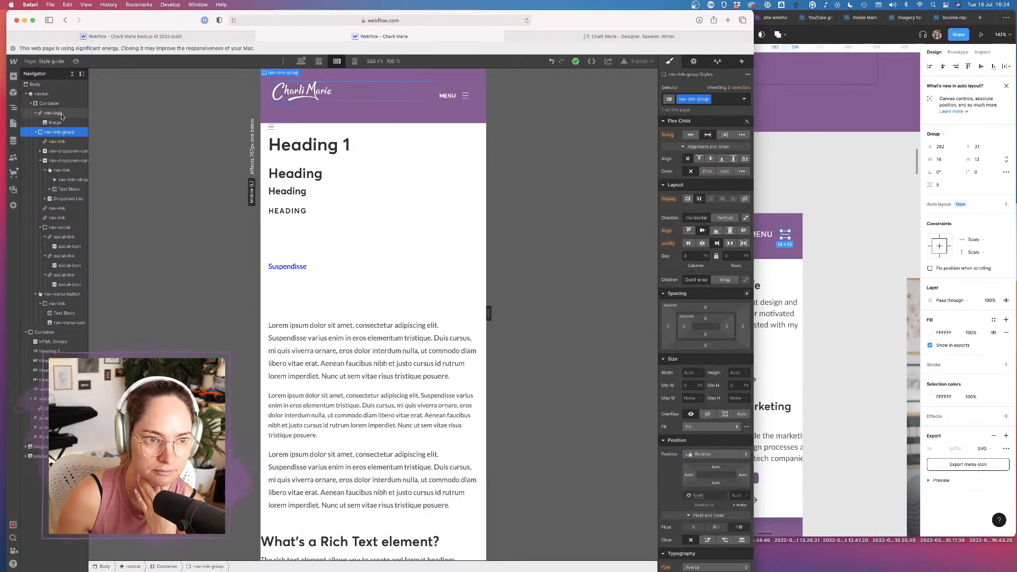
left_click(60, 113)
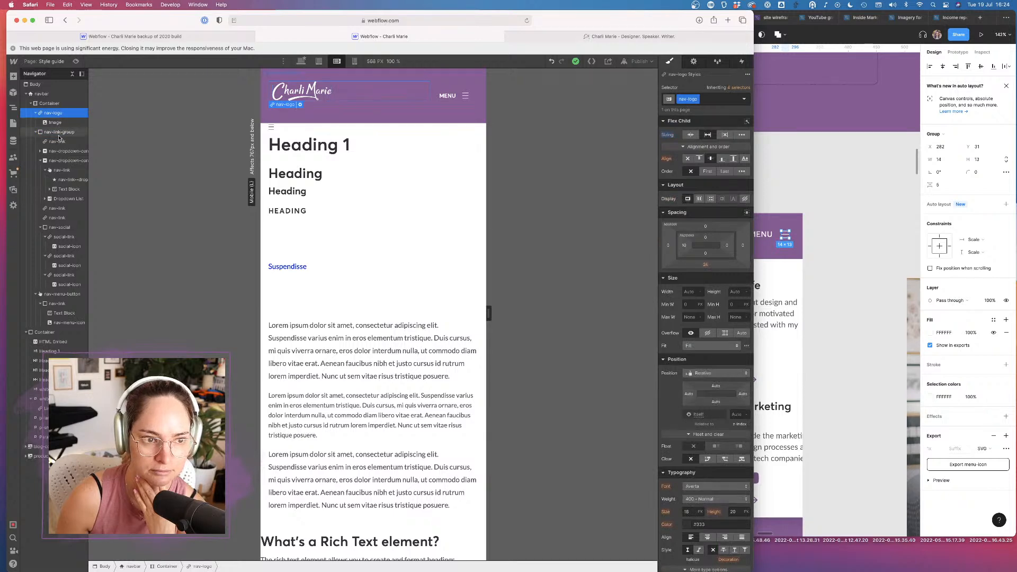
left_click(62, 295)
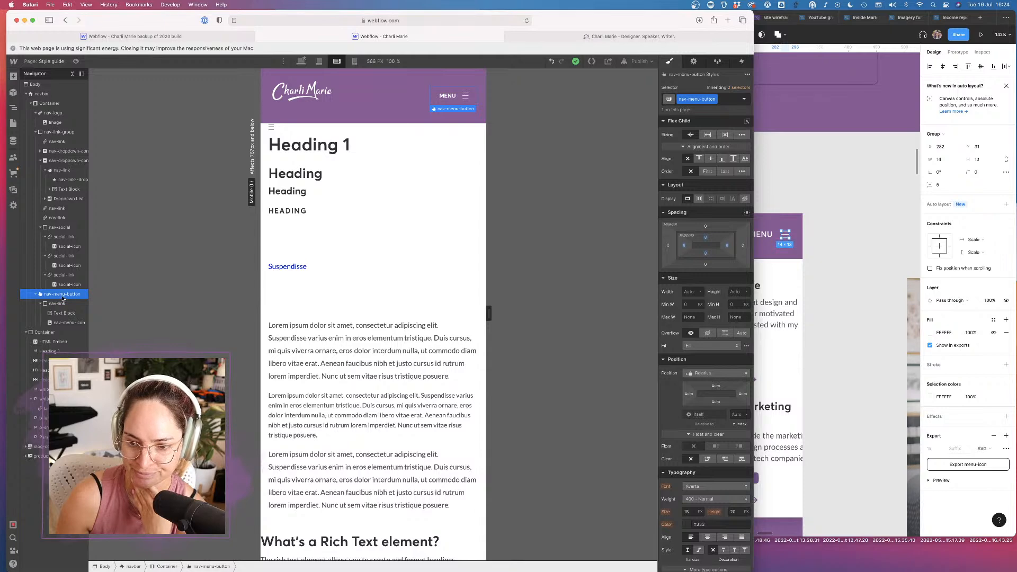
left_click(50, 104)
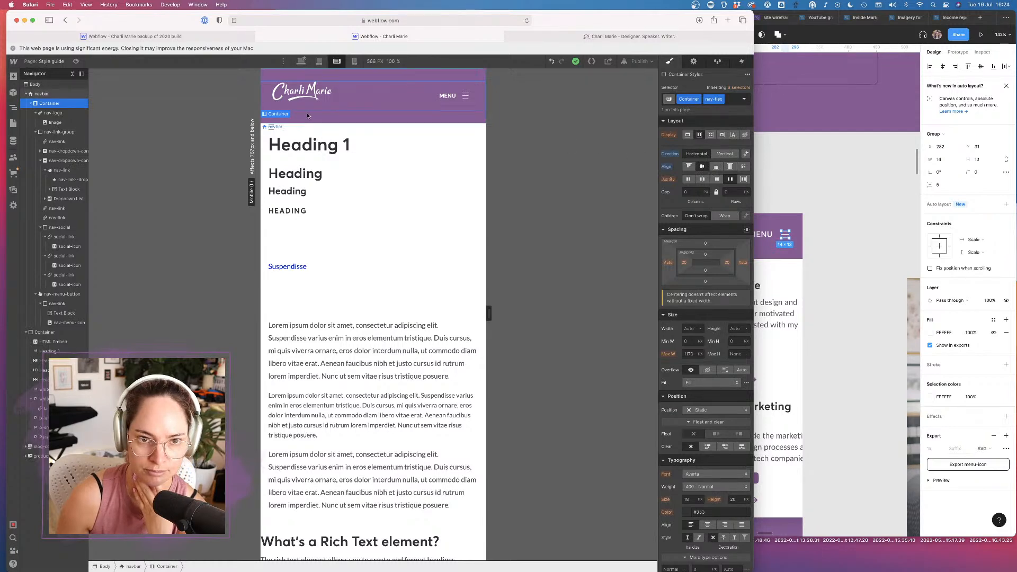
Set the nav-logo link's bottom margin to 0
left_click(324, 99)
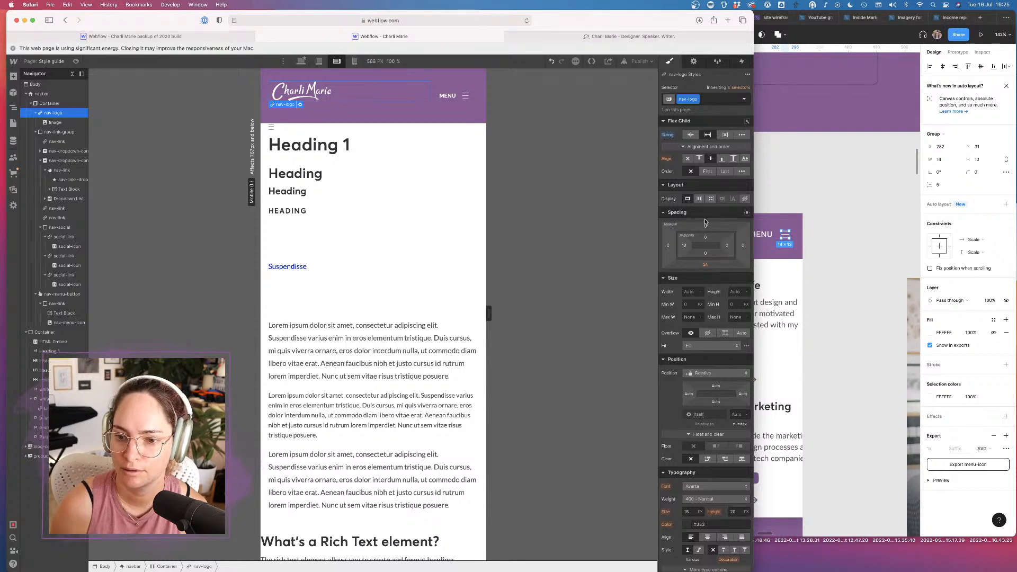
left_click(706, 265)
type("0")
key("Return")
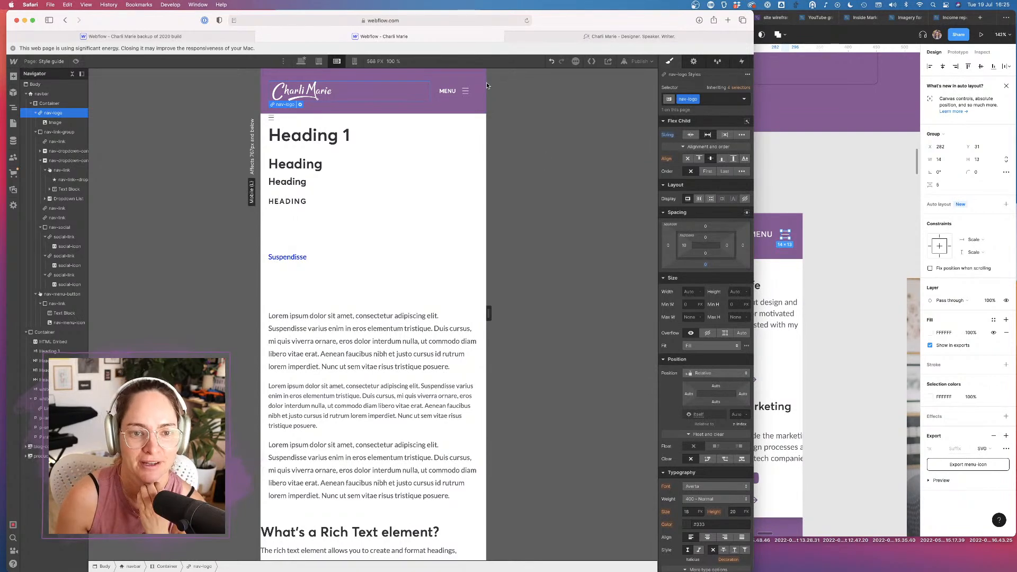
View the mobile portrait breakpoint and remove the nav-link and nav-link-menu classes from the div inside the menu button
left_click(355, 62)
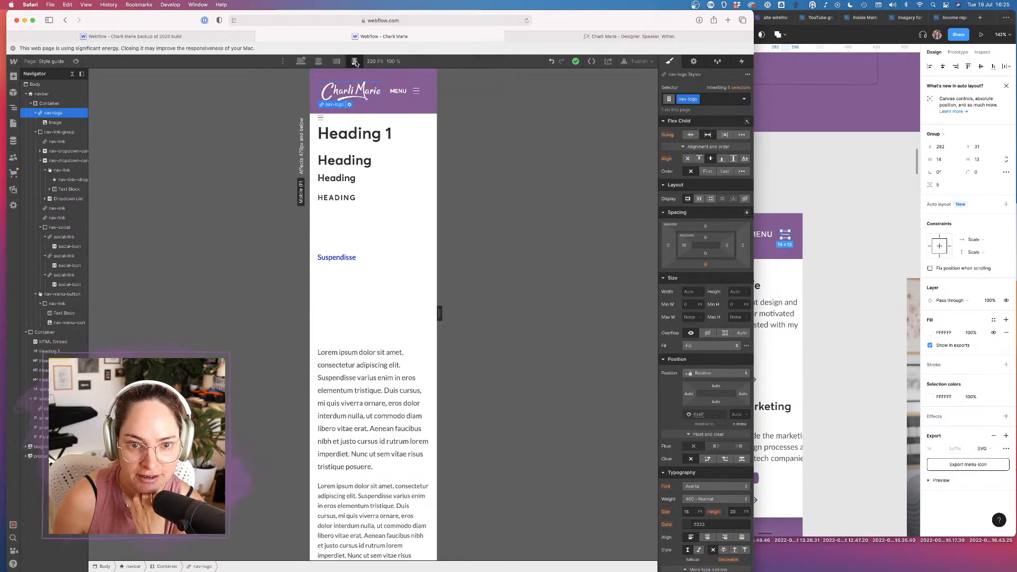
left_click(423, 97)
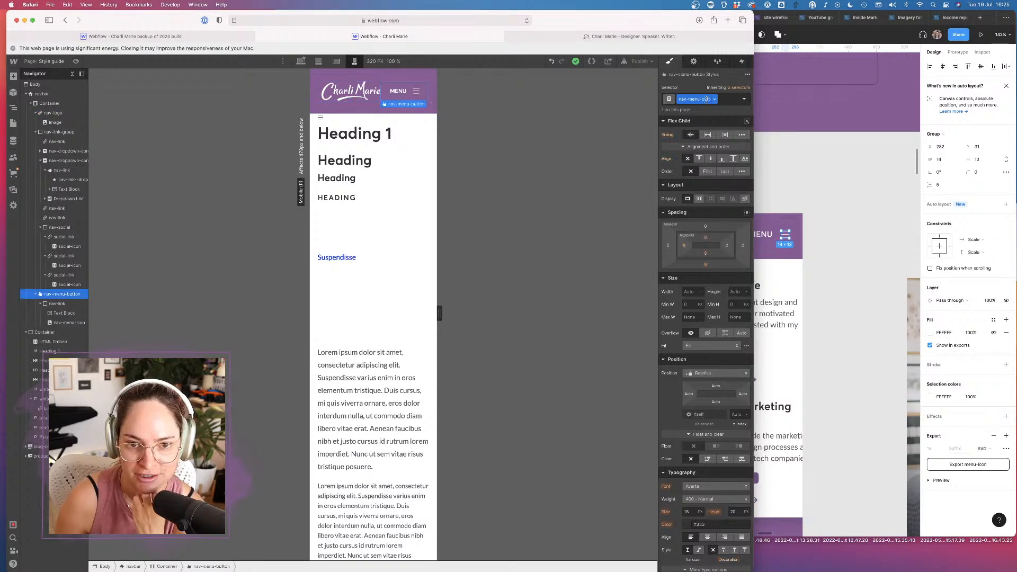
left_click(58, 303)
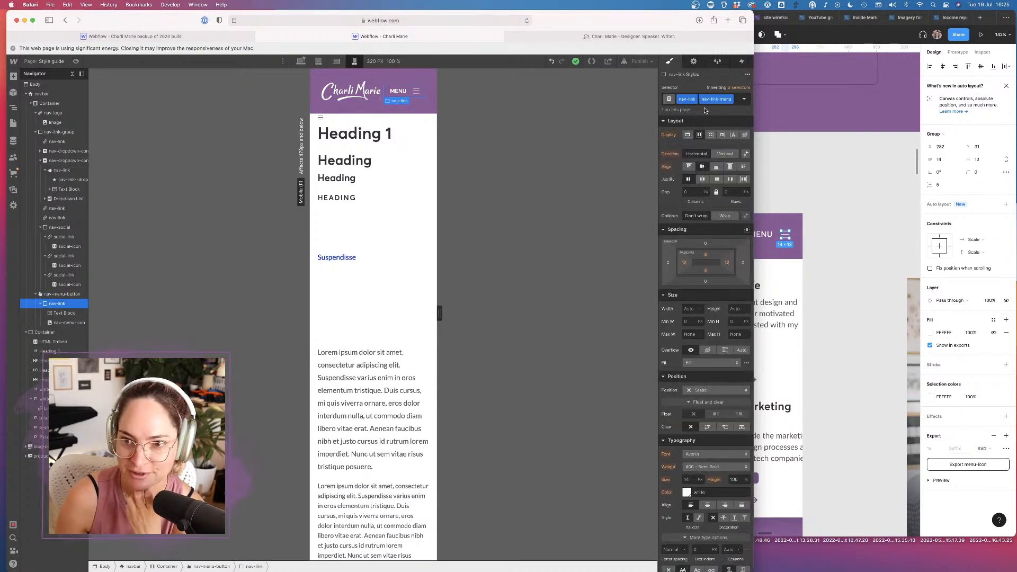
left_click(741, 100)
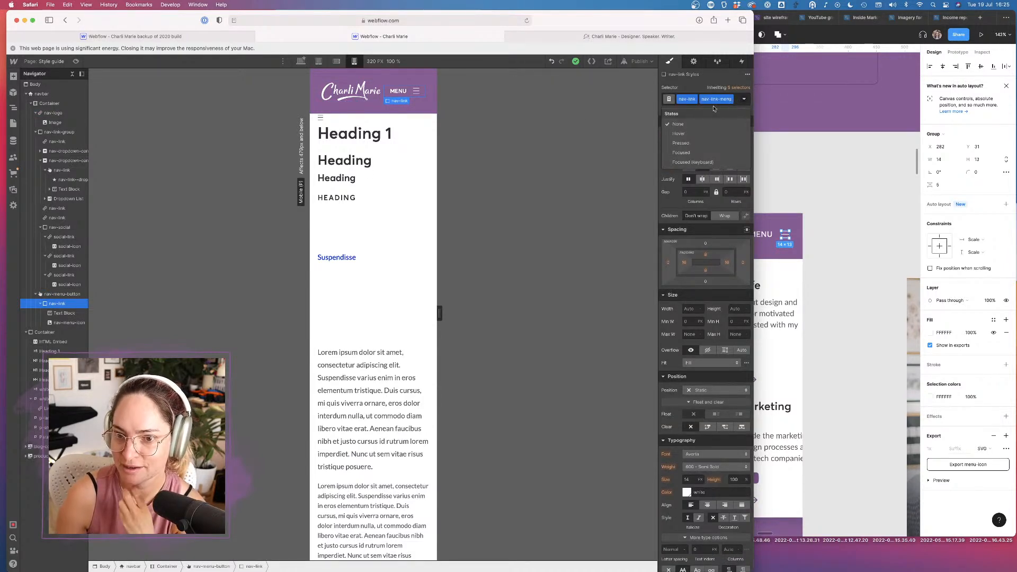
left_click(742, 100)
left_click(715, 107)
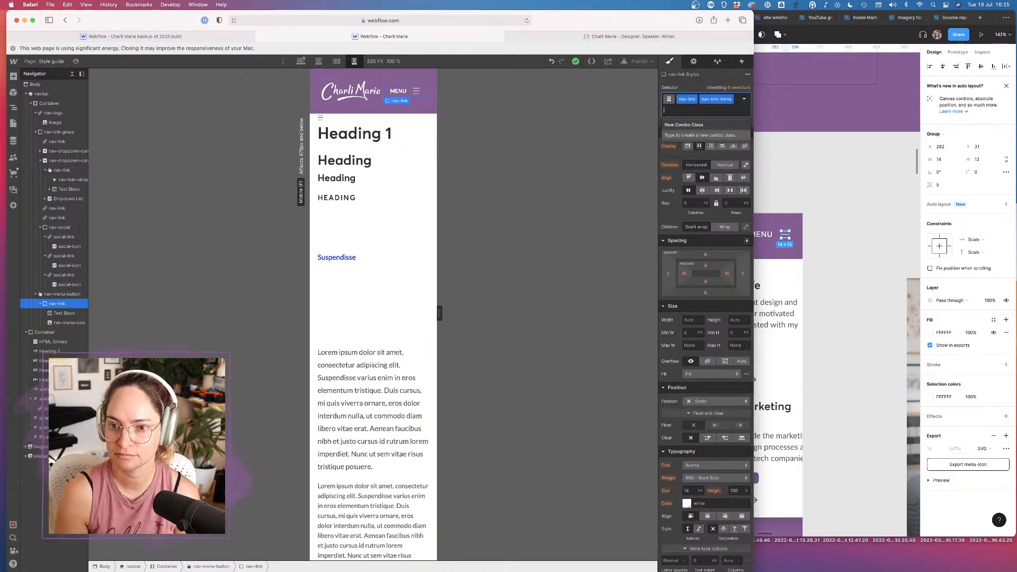
key("BackSpace")
key("BackSpace")
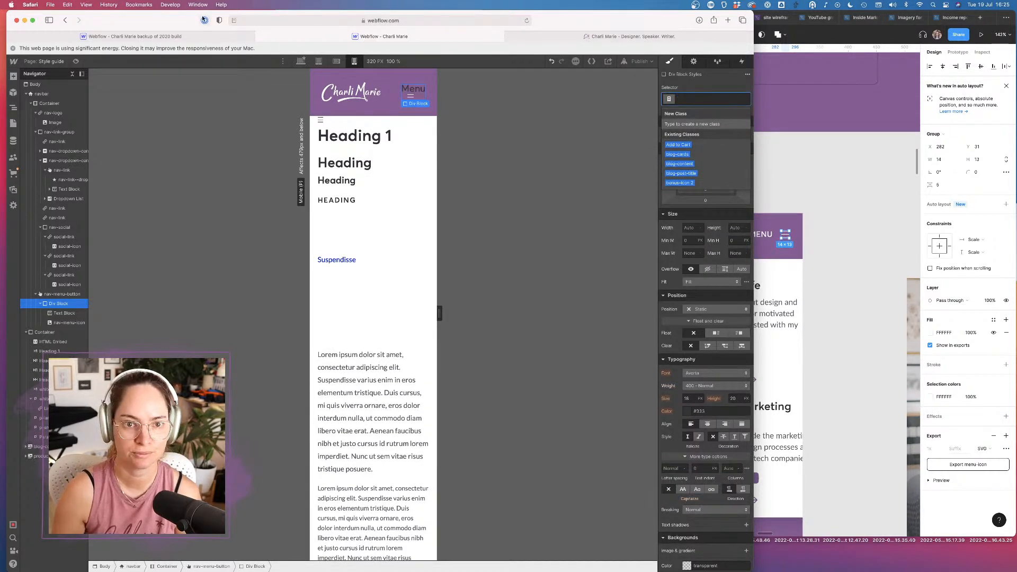
Return to the mobile landscape breakpoint and apply only the existing nav-link-menu class to the menu button's Div Block
left_click(336, 61)
left_click(691, 99)
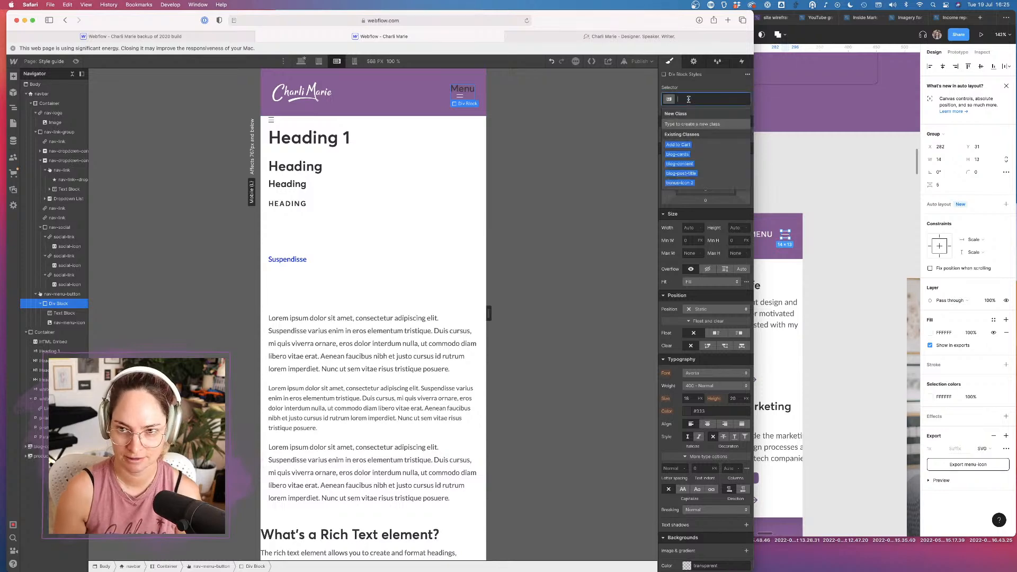
type("nav-link")
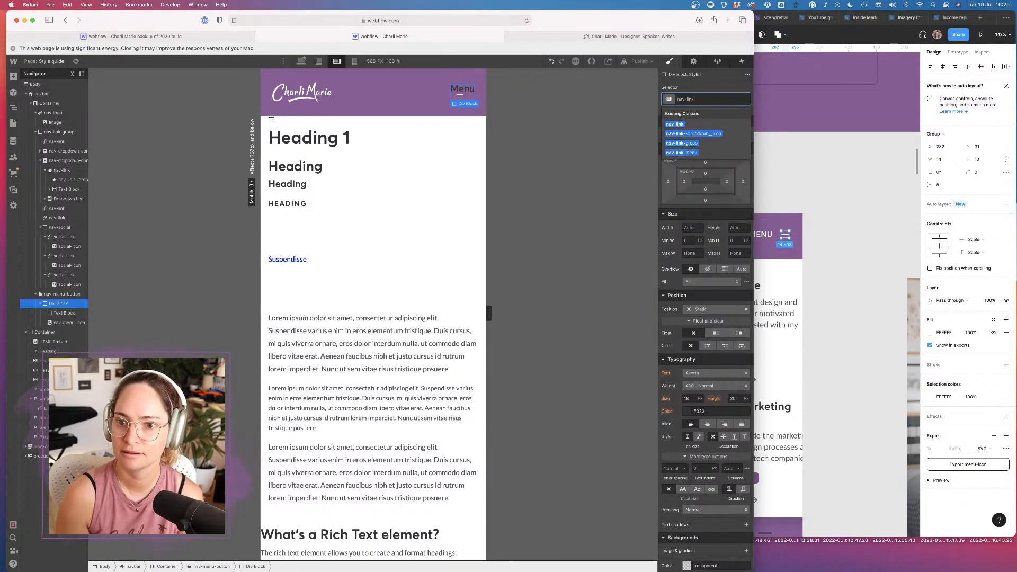
left_click(677, 152)
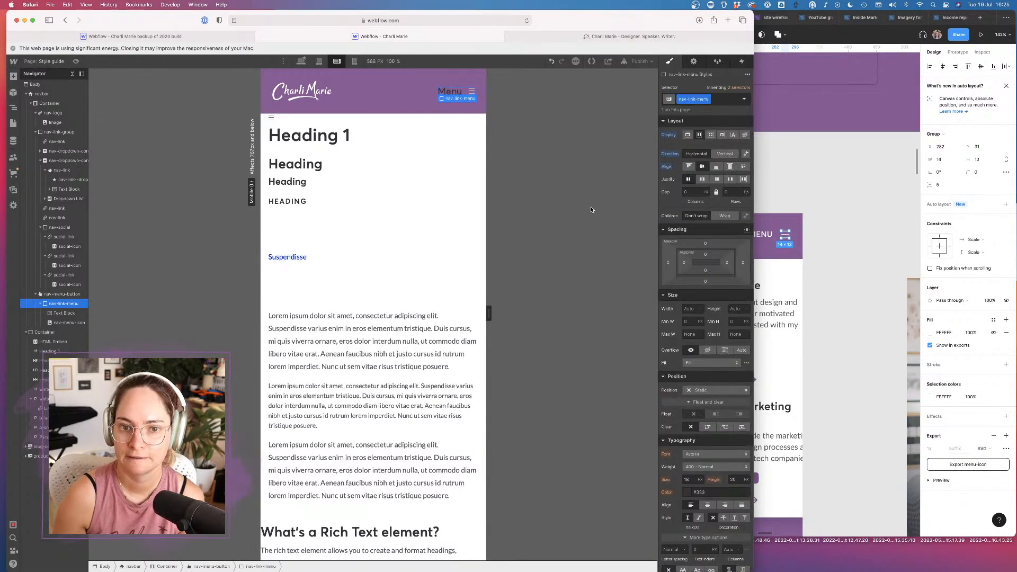
scroll(699, 458, "down", 1)
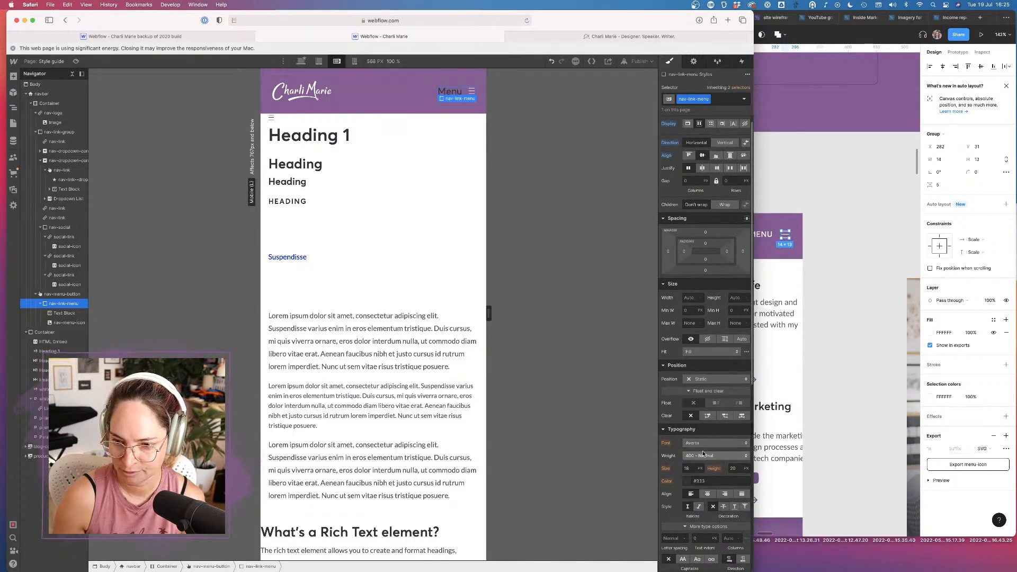
Set the nav-link-menu text to weight 600 - Semi Bold and size 14 px
left_click(707, 457)
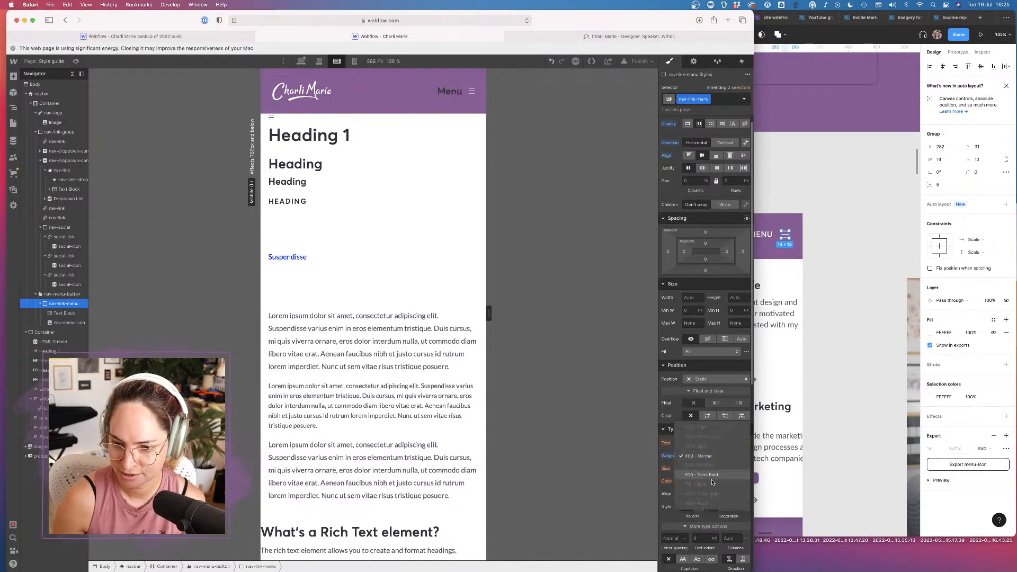
left_click(712, 475)
type("14")
key("Tab")
Color the nav-link-menu text with the White swatch and capitalize it in all caps
left_click(688, 483)
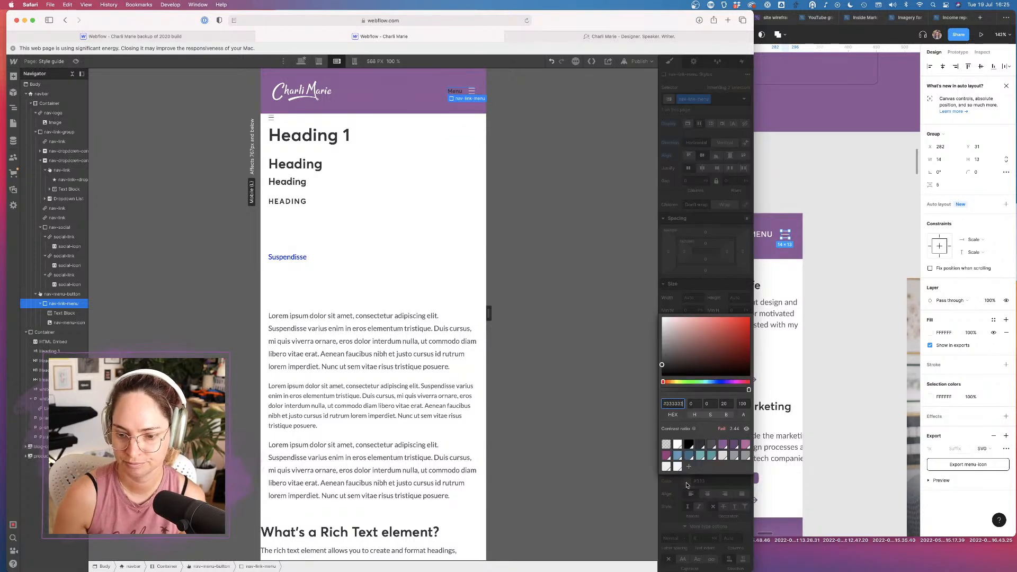
left_click(677, 444)
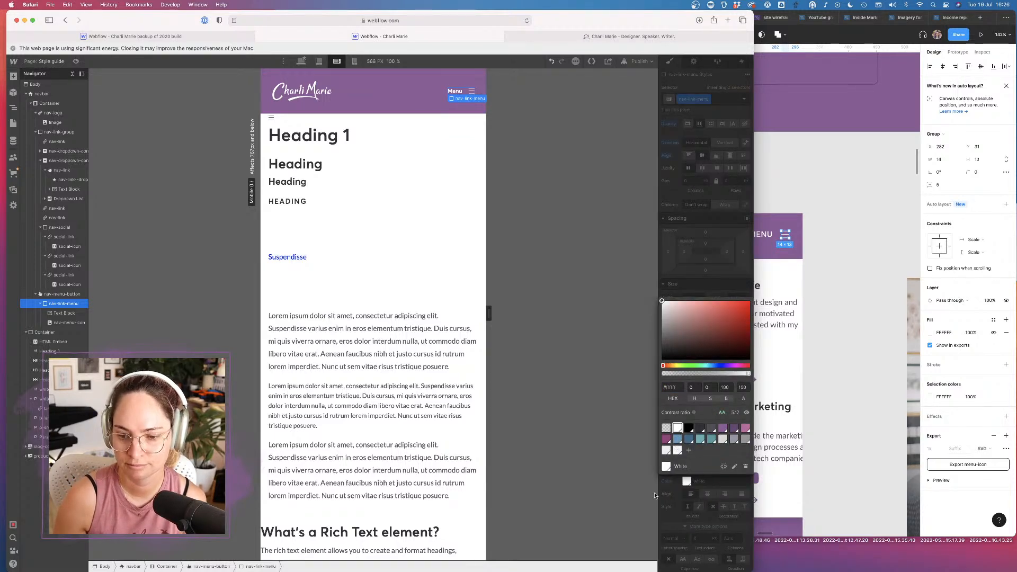
left_click(675, 503)
scroll(739, 525, "down", 3)
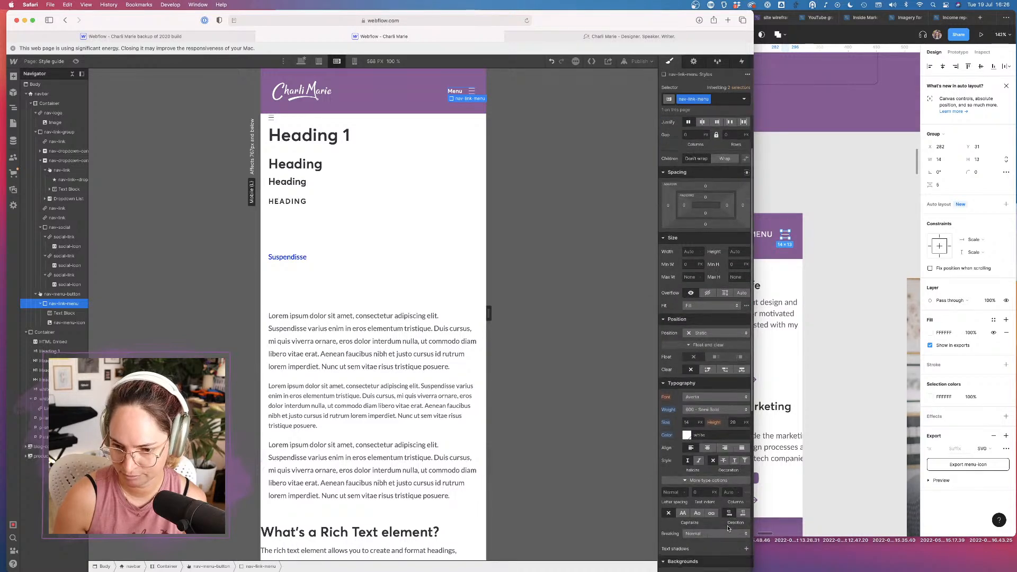
left_click(683, 505)
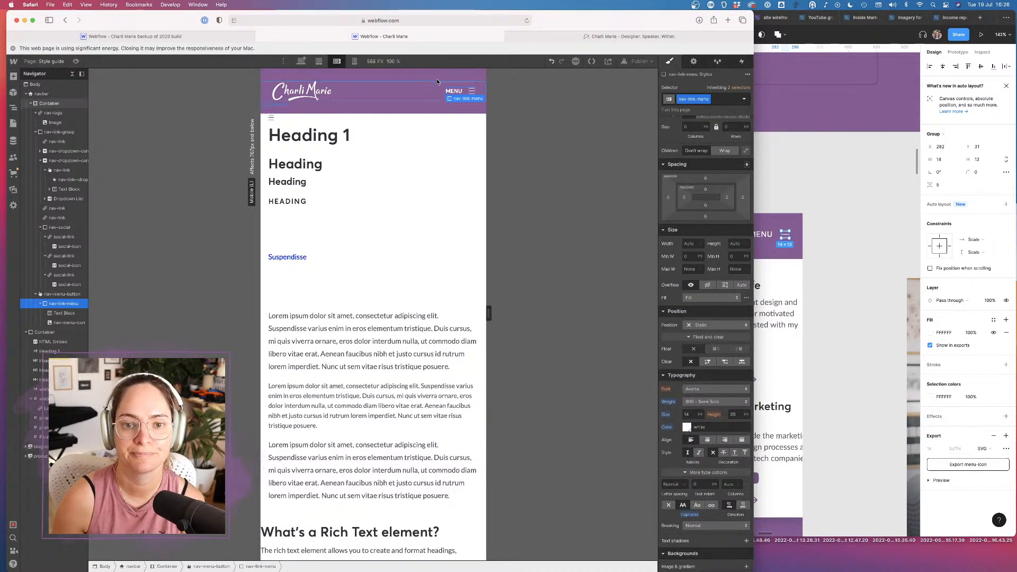
Give the nav-menu-button a border radius of 4 px
left_click(474, 85)
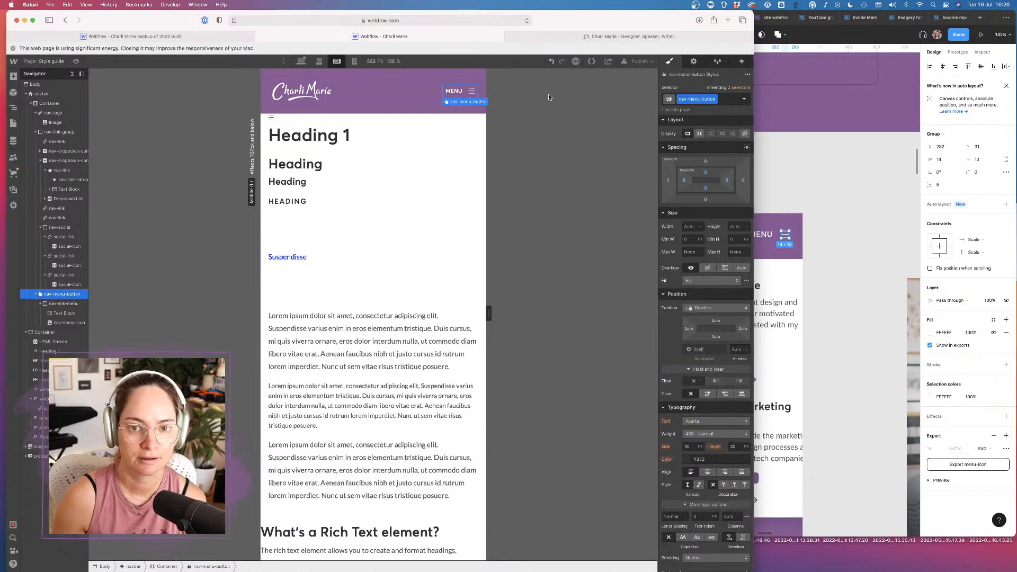
left_click(743, 99)
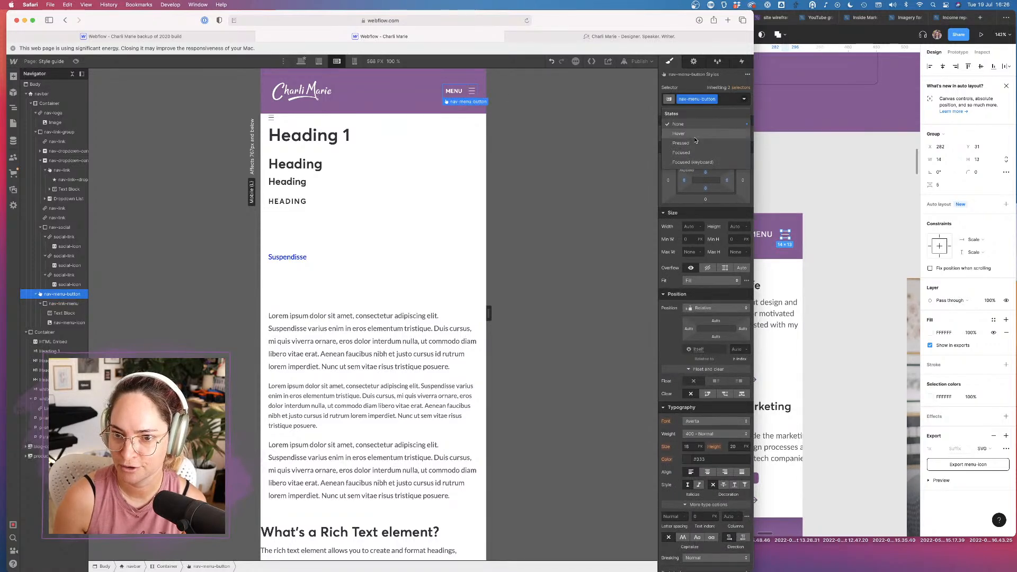
left_click(723, 101)
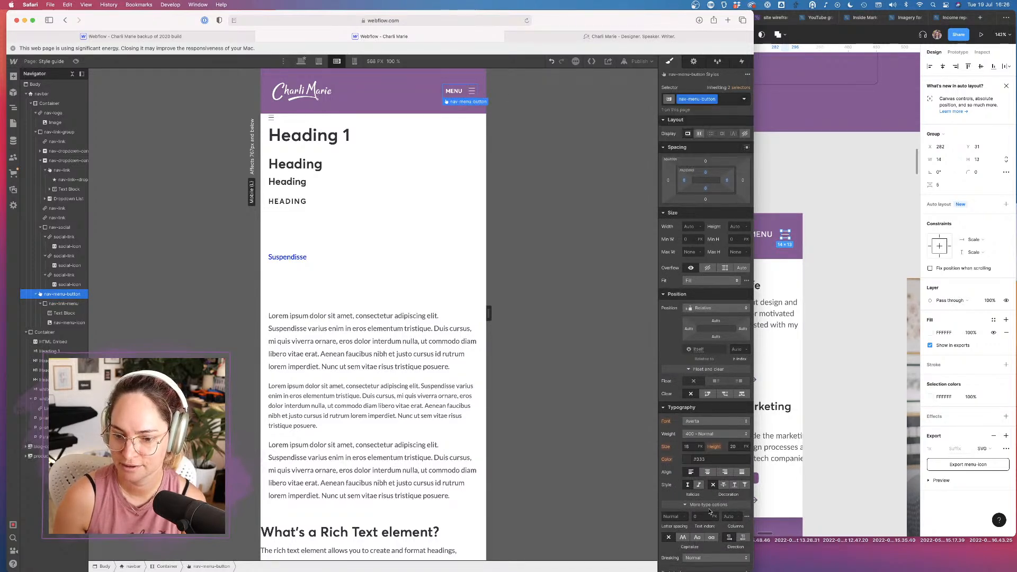
scroll(710, 511, "down", 5)
left_click(737, 417)
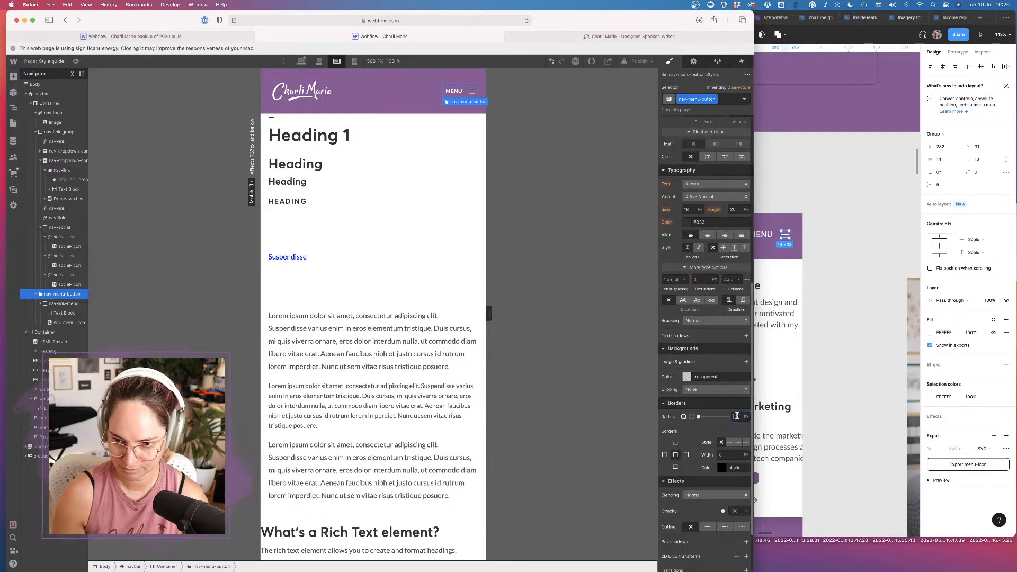
type("4")
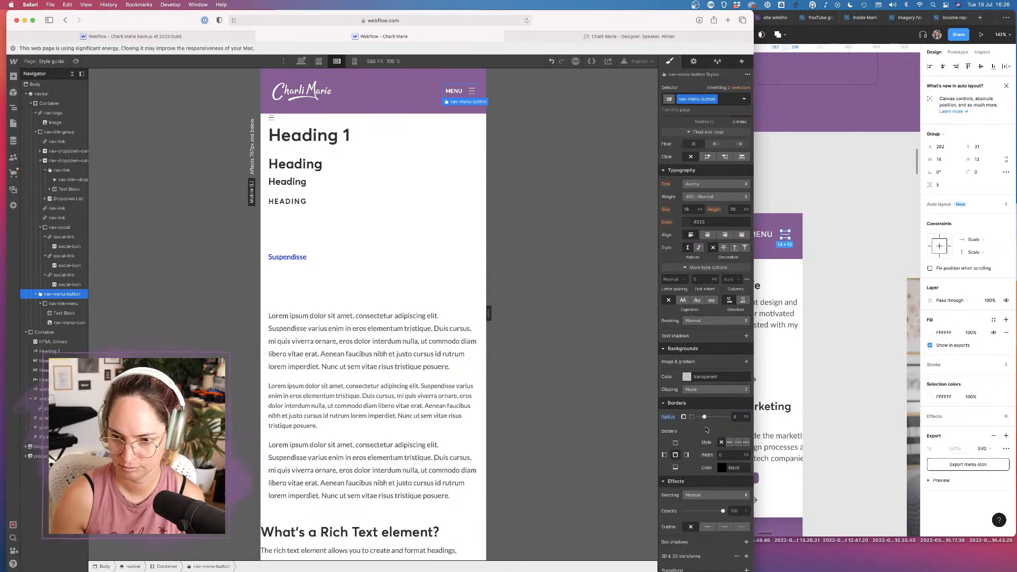
Add a Background Color transition of 200 ms to the nav-menu-button
scroll(740, 488, "down", 3)
left_click(746, 505)
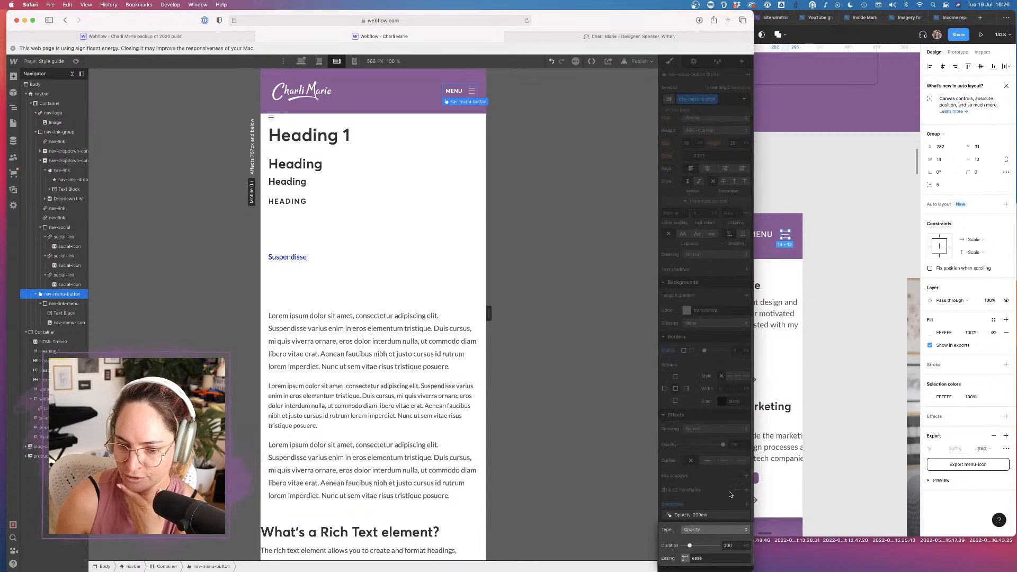
left_click(710, 531)
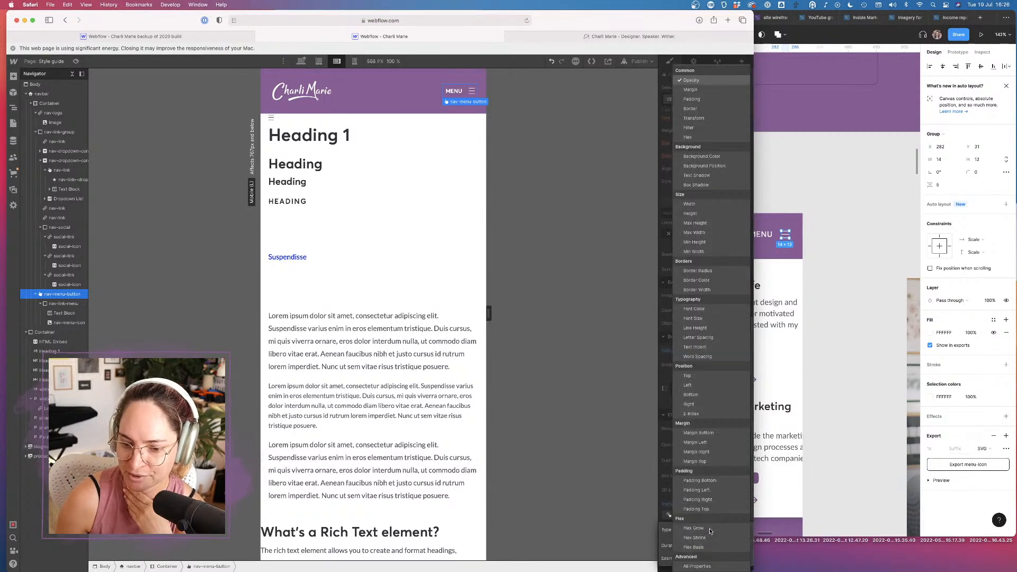
left_click(702, 157)
left_click(719, 110)
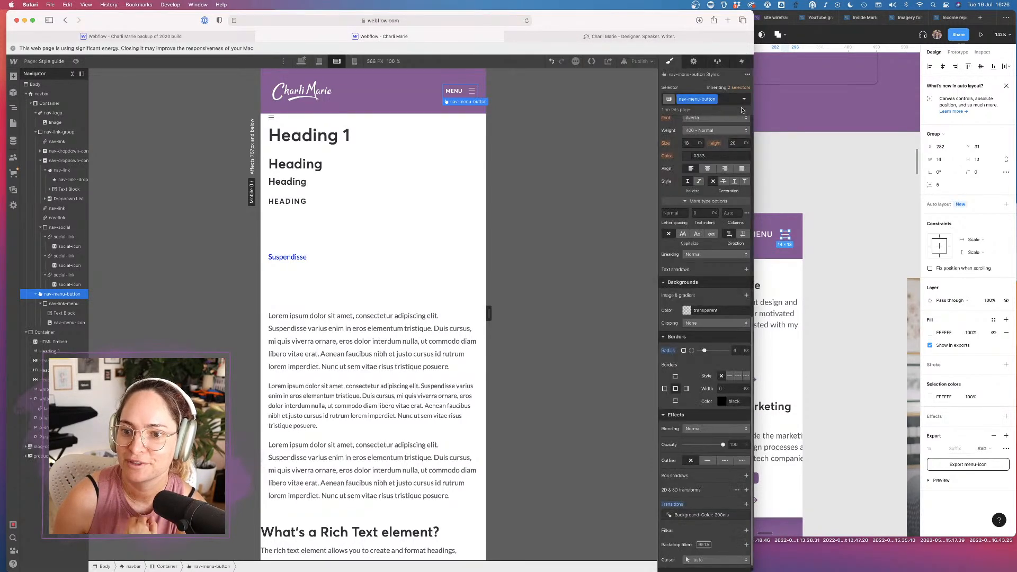
Set the background color of the nav-menu-button's Hover state to the rebeccapurple swatch
scroll(727, 254, "up", 6)
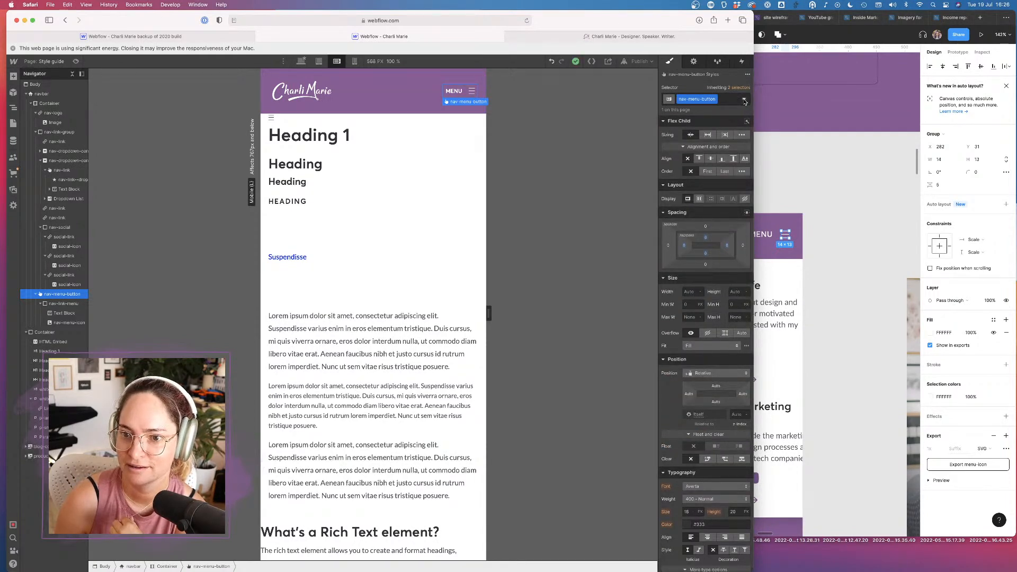
left_click(745, 101)
left_click(689, 134)
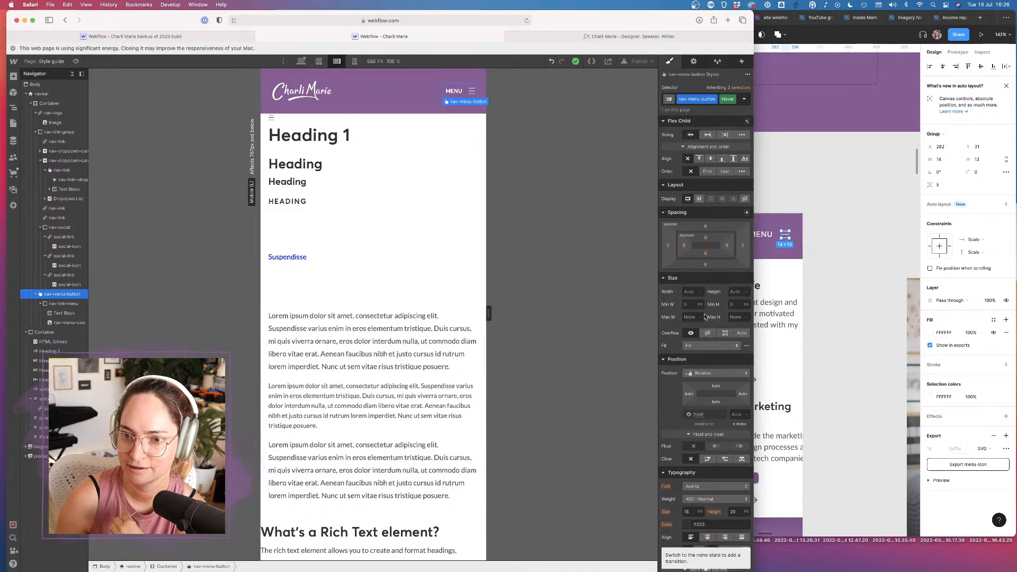
scroll(689, 386, "down", 5)
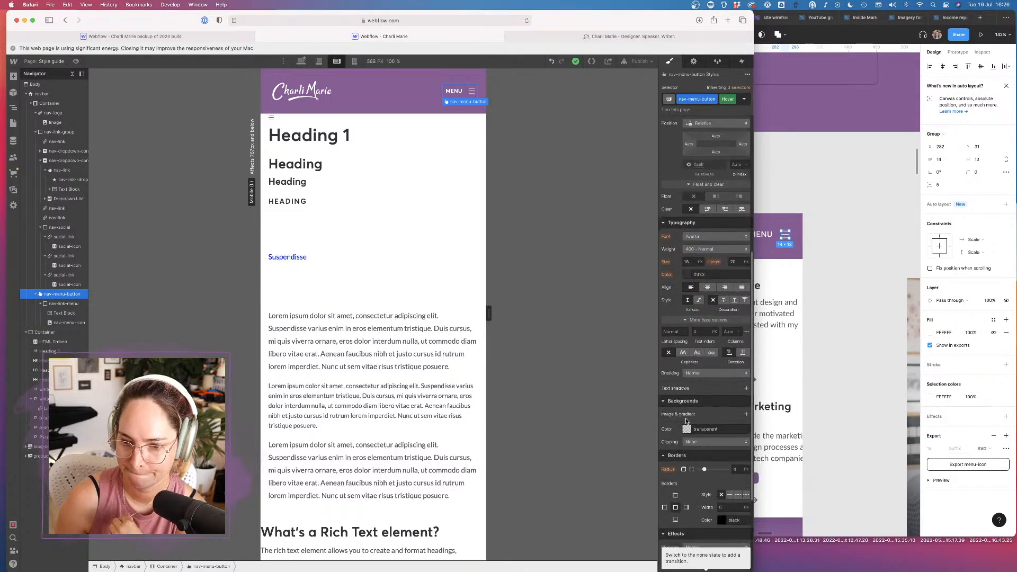
left_click(687, 429)
left_click(735, 393)
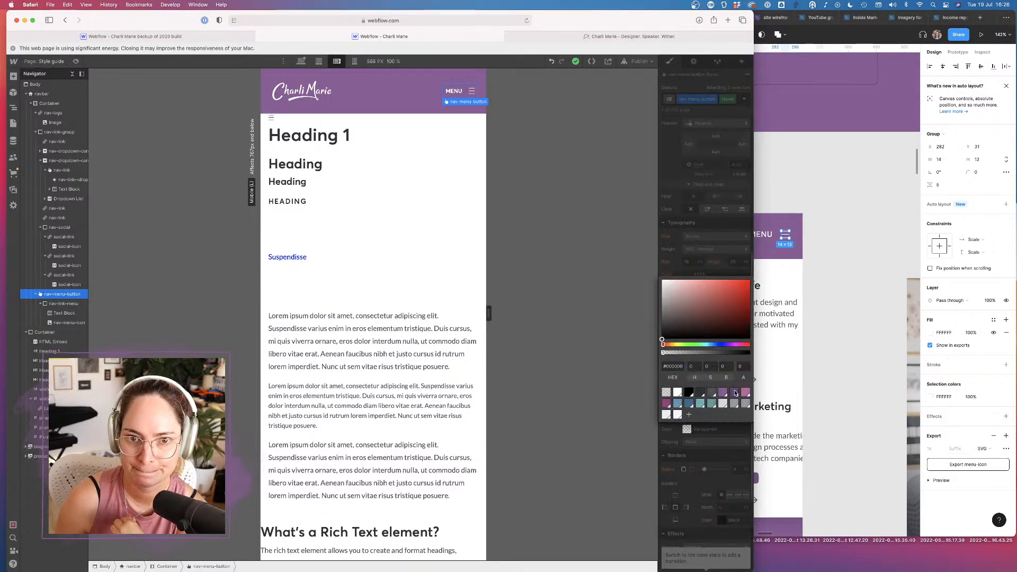
left_click(680, 437)
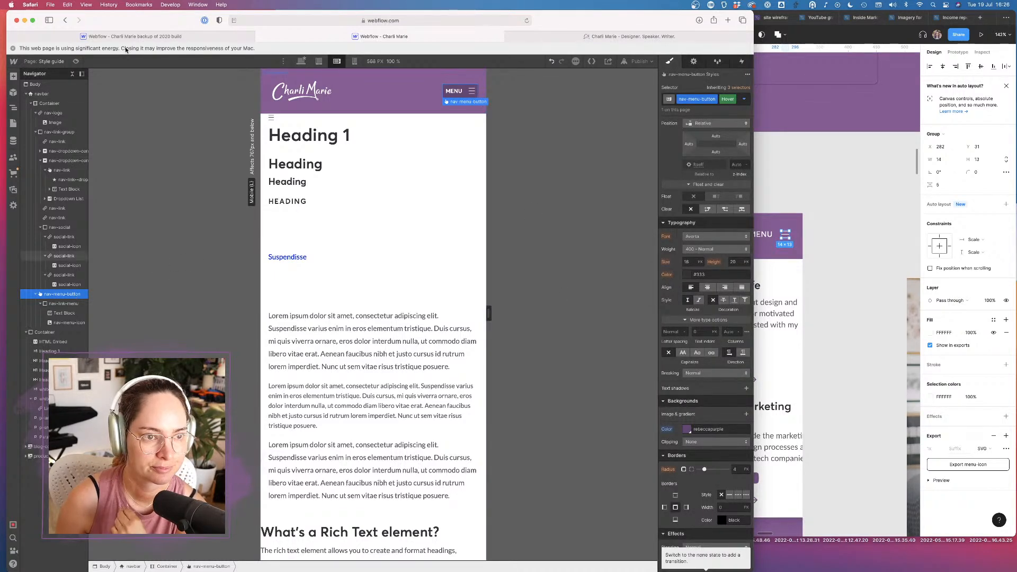
Examine the navbar's Container, nav-logo link and logo image at mobile portrait, and compare the layout at the landscape and tablet breakpoints
left_click(353, 62)
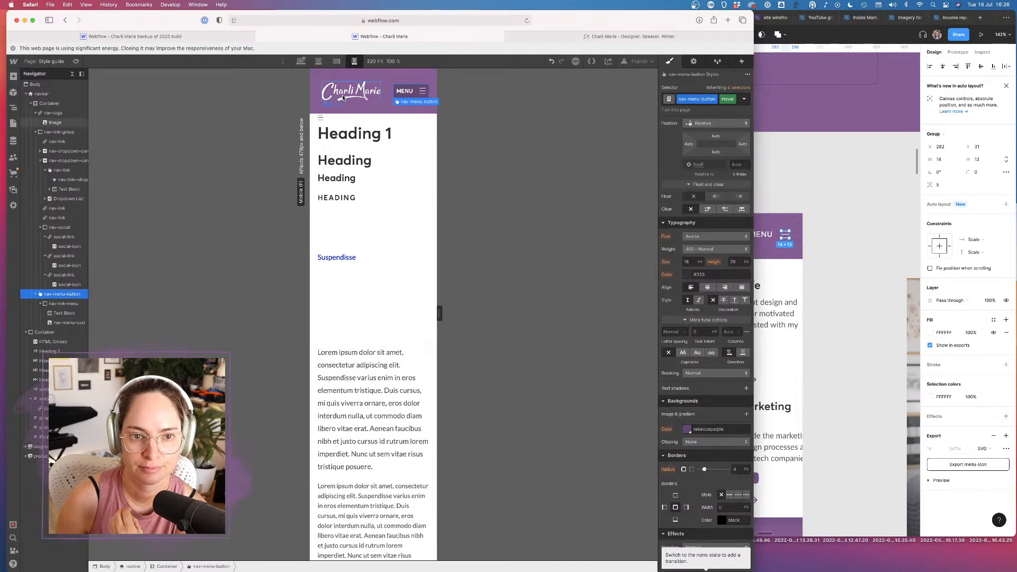
left_click(321, 97)
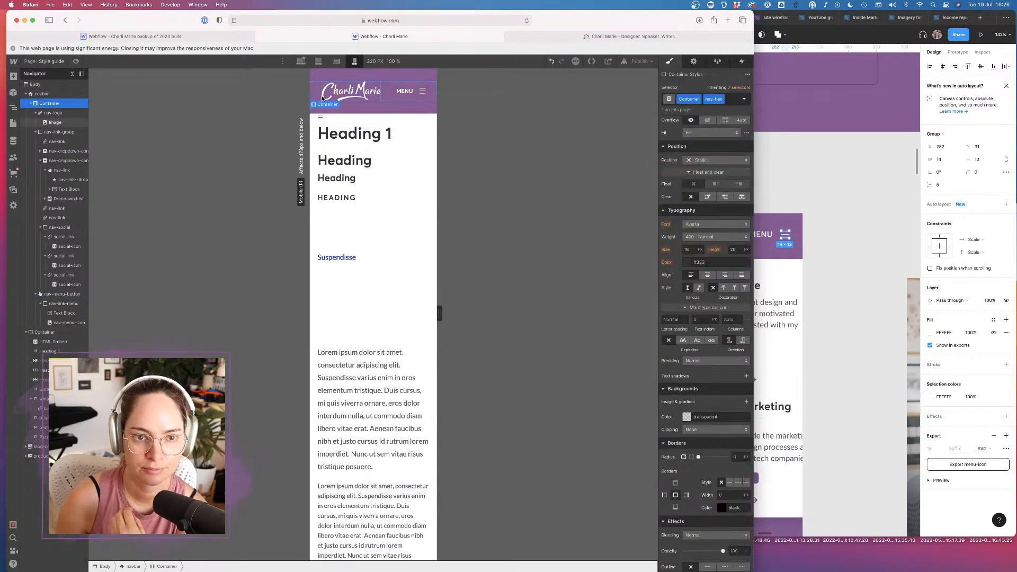
left_click(325, 95)
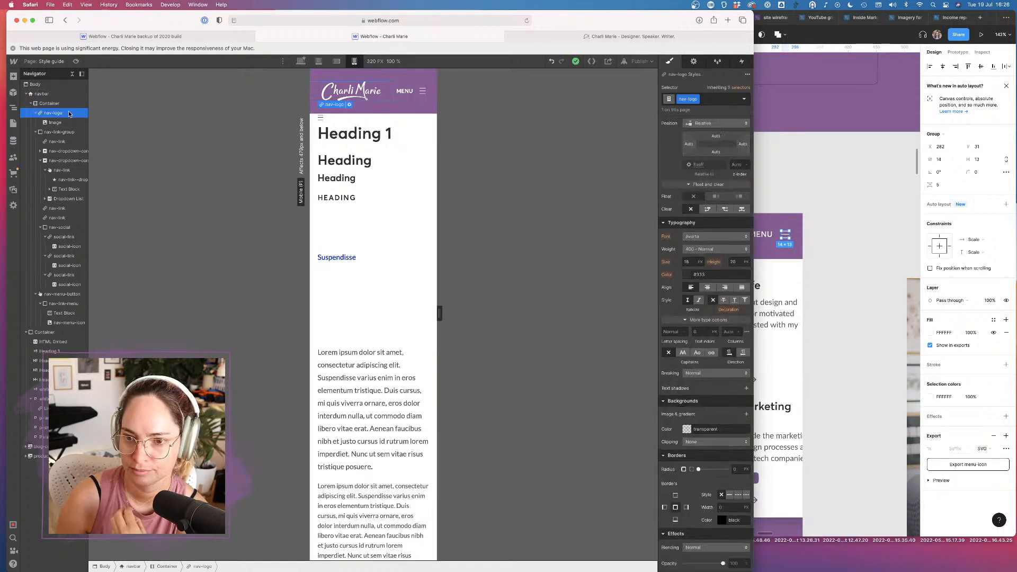
scroll(673, 229, "up", 5)
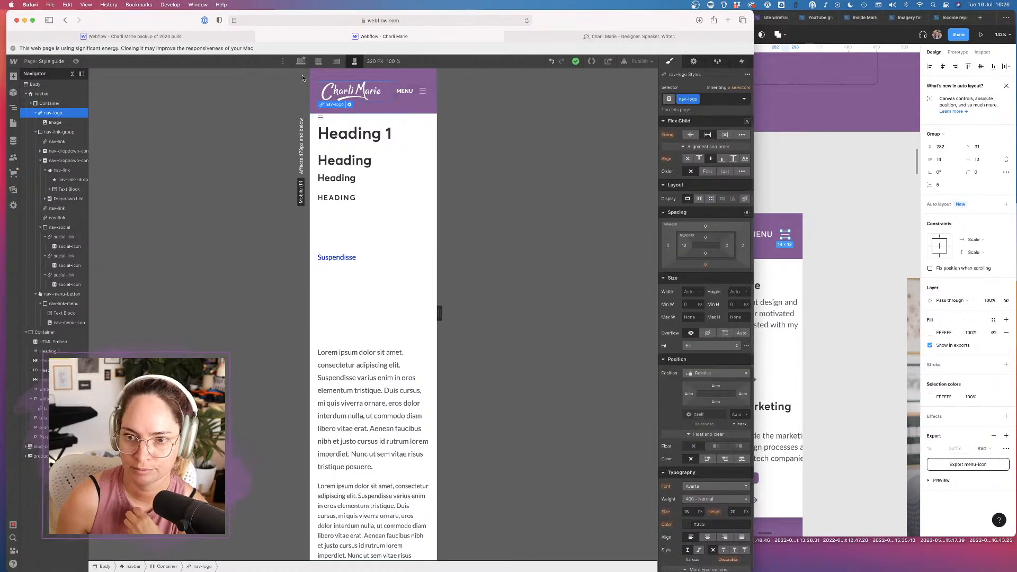
left_click(45, 104)
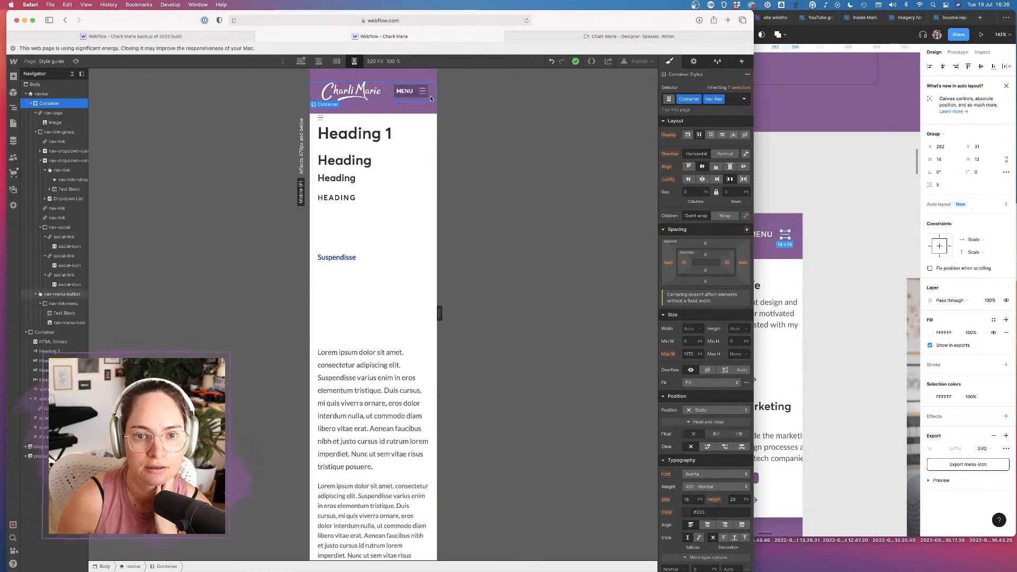
left_click(356, 93)
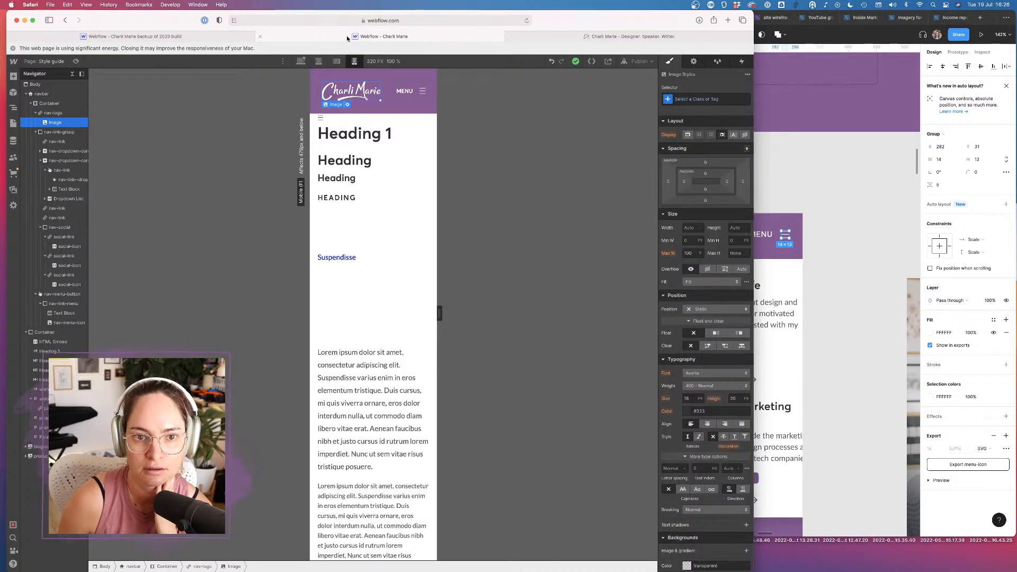
left_click(62, 113)
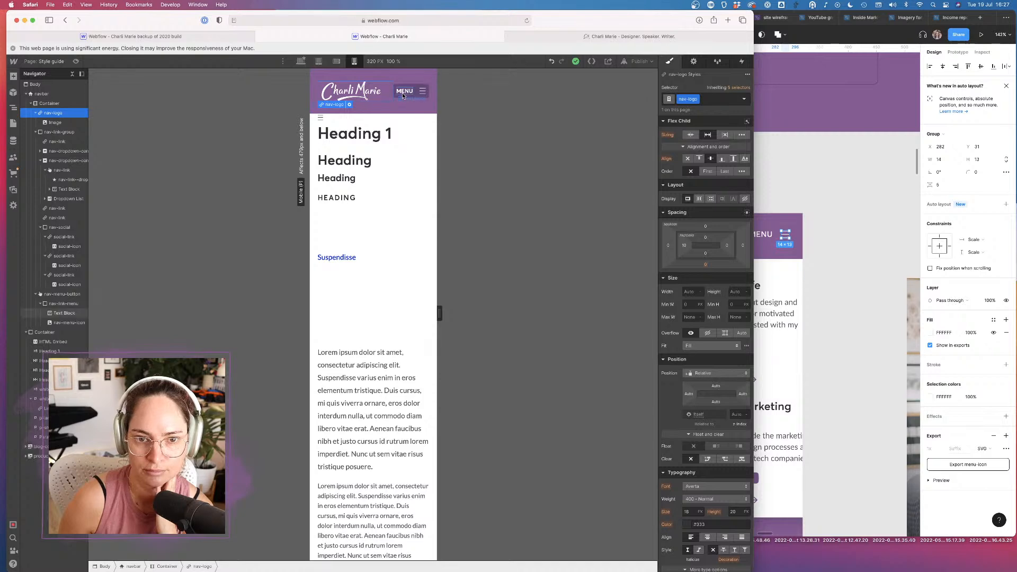
left_click(337, 61)
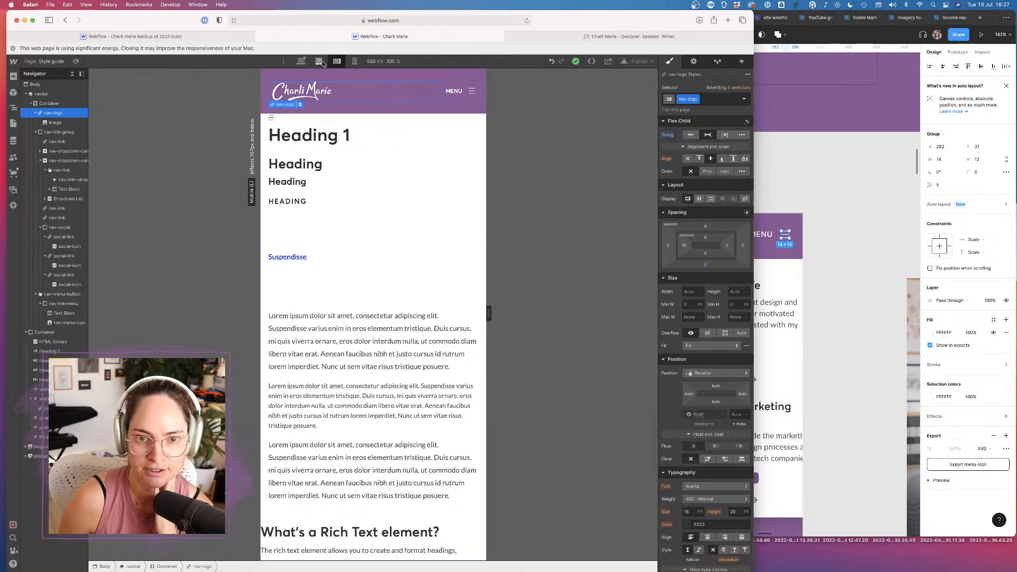
left_click(320, 62)
left_click(338, 62)
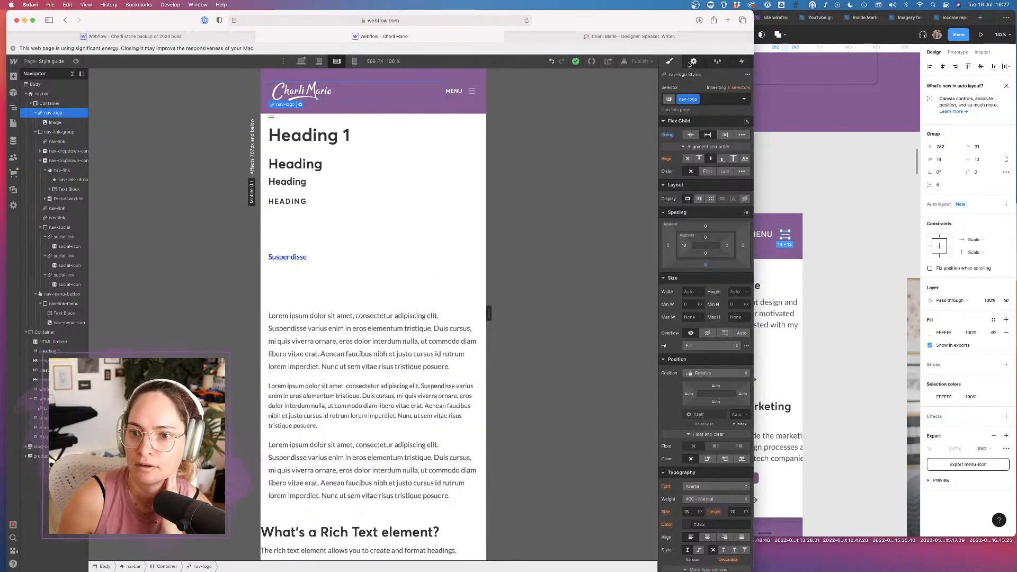
Show the navbar's menu through its element settings and check the open menu in preview mode
left_click(43, 93)
left_click(693, 62)
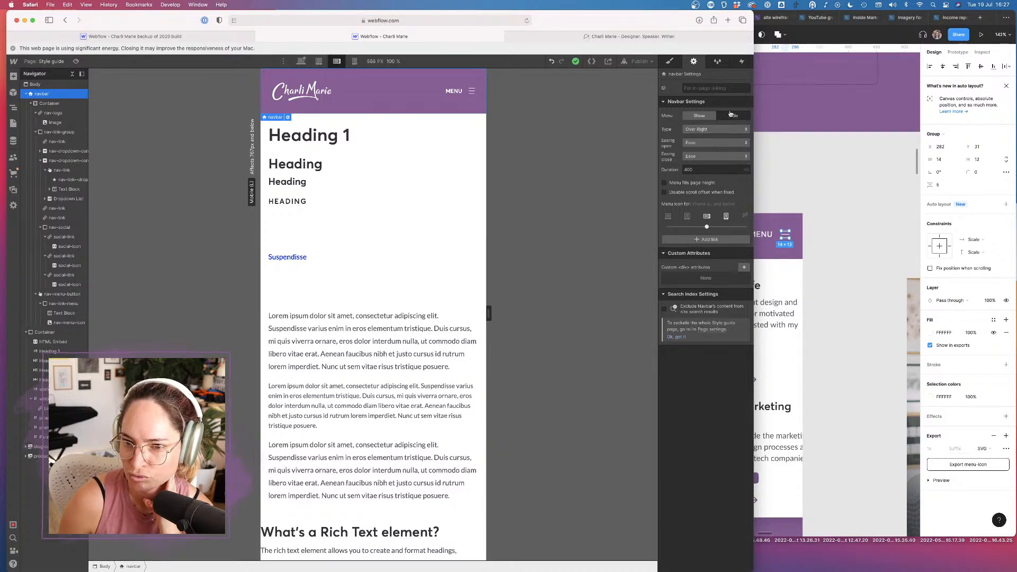
left_click(696, 117)
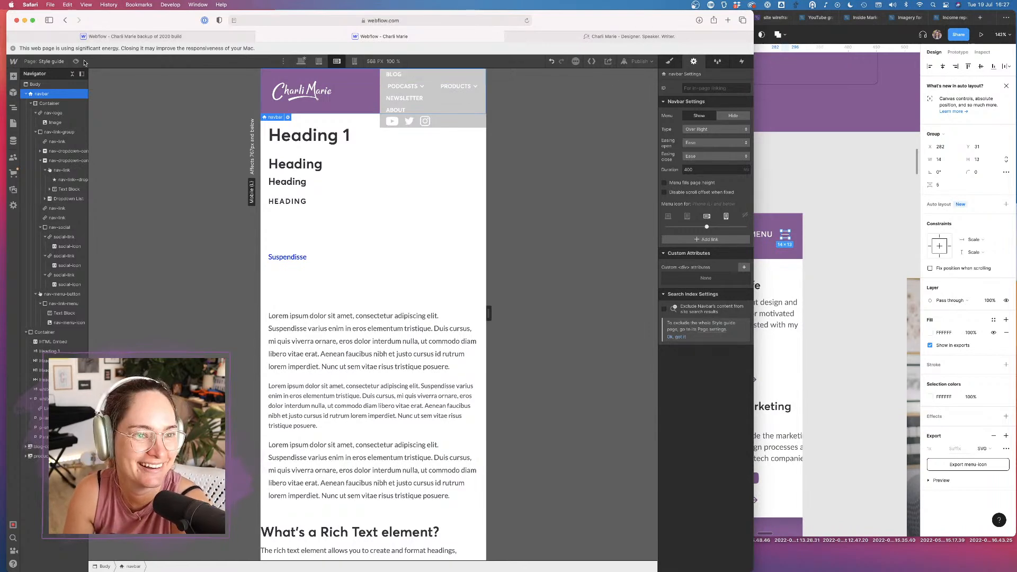
key("super+shift+p")
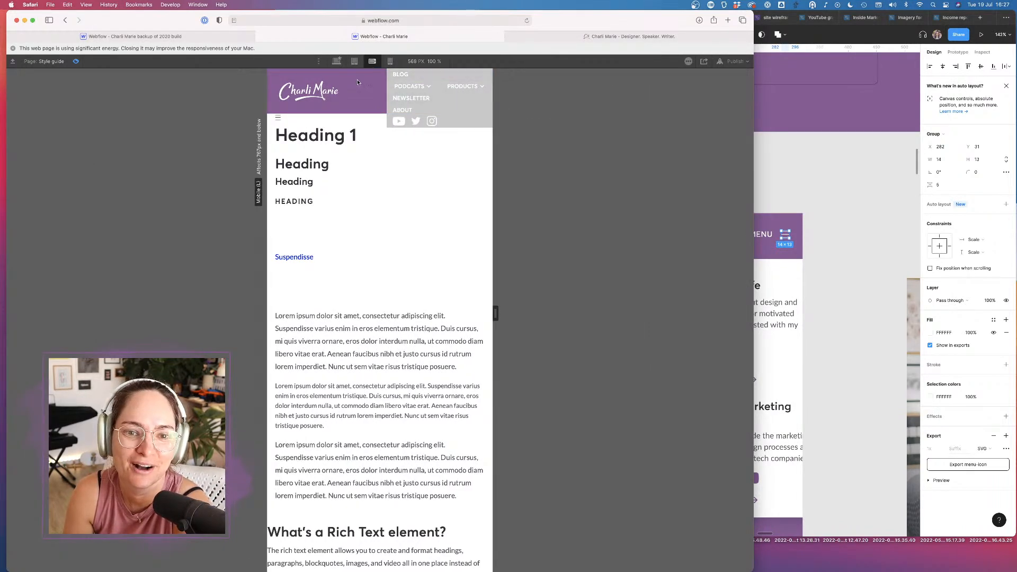
left_click(76, 62)
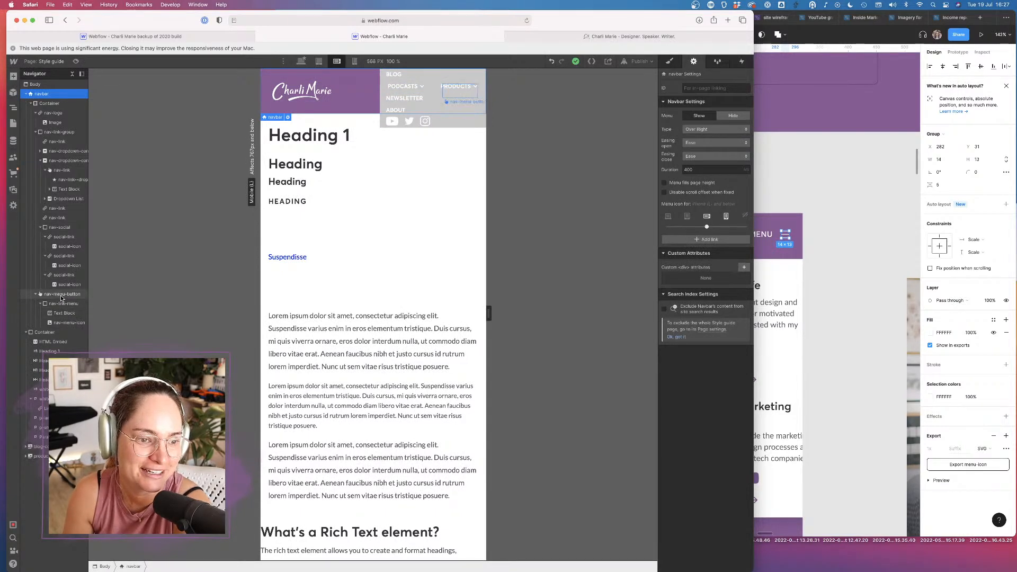
Set the nav-link-group's display to Block at mobile landscape and view the open menu at the mobile portrait breakpoint
left_click(59, 132)
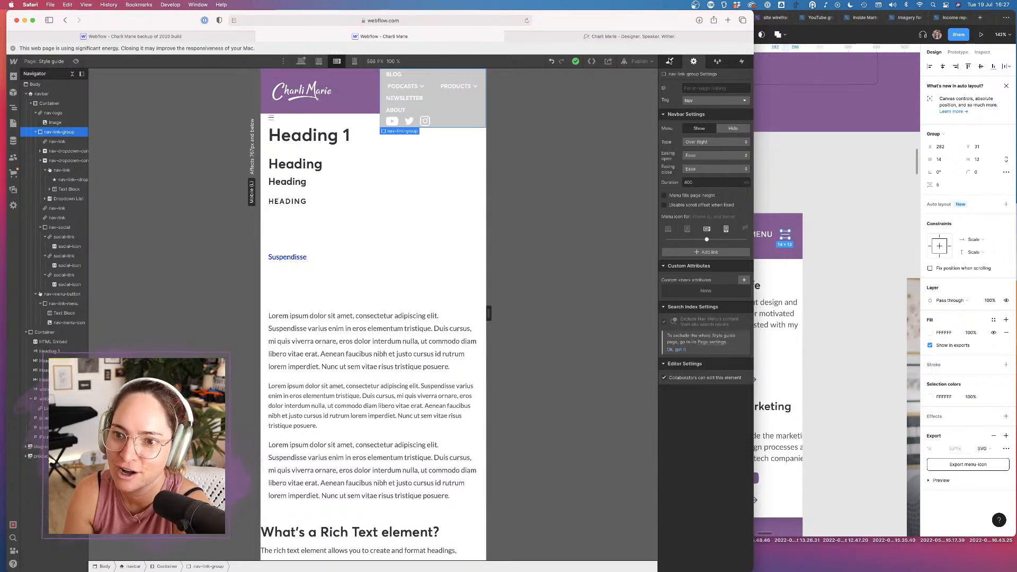
left_click(669, 62)
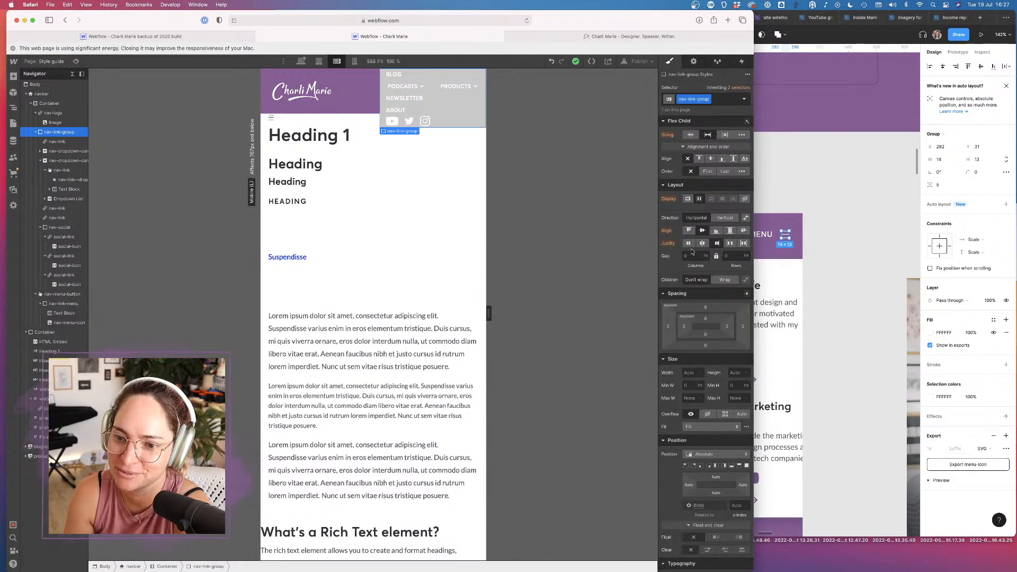
left_click(688, 199)
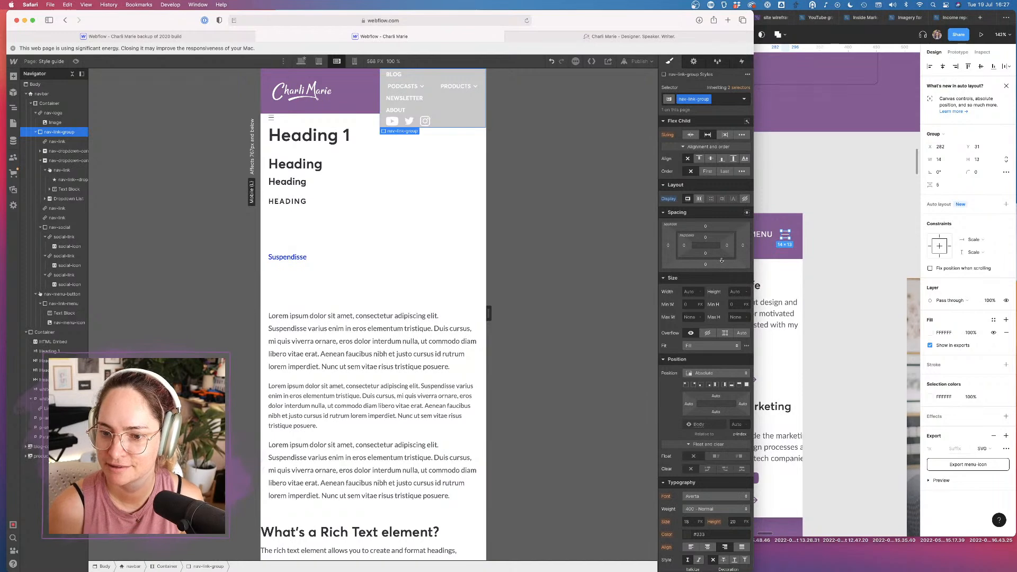
left_click(354, 60)
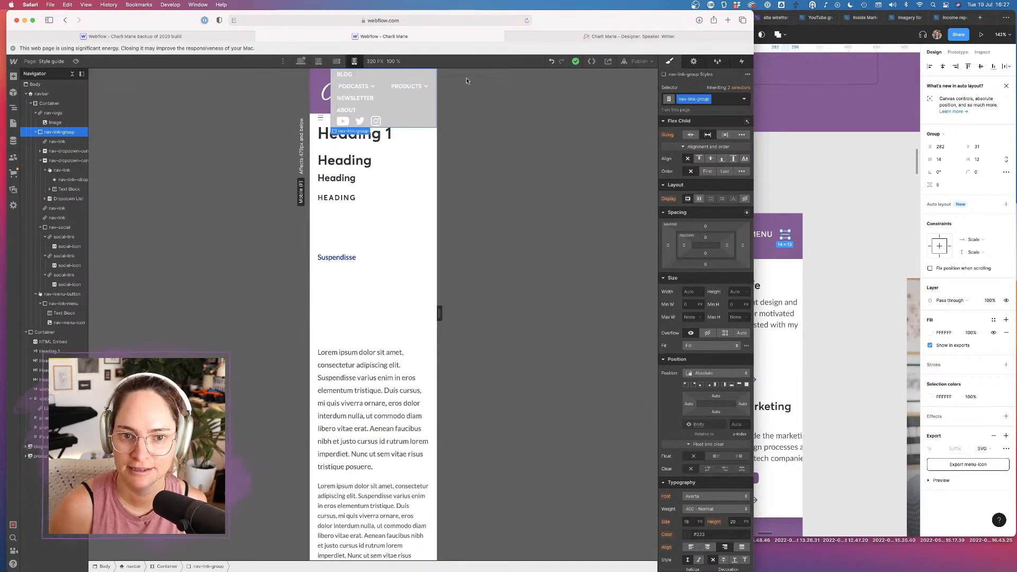
Remove the nav-link-group class from the navbar's menu element at the mobile landscape breakpoint
left_click(337, 61)
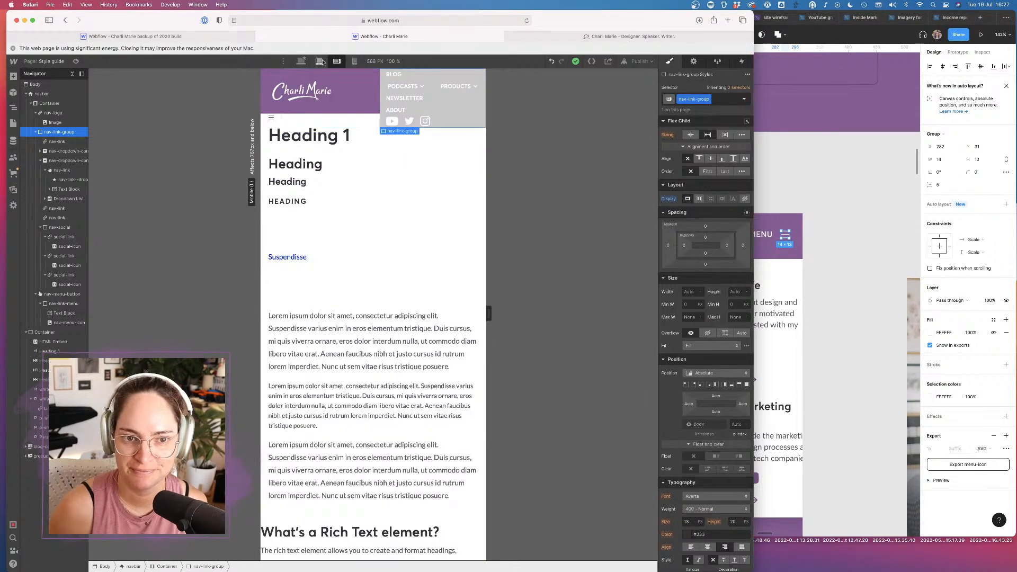
left_click(724, 103)
key("BackSpace")
left_click(539, 170)
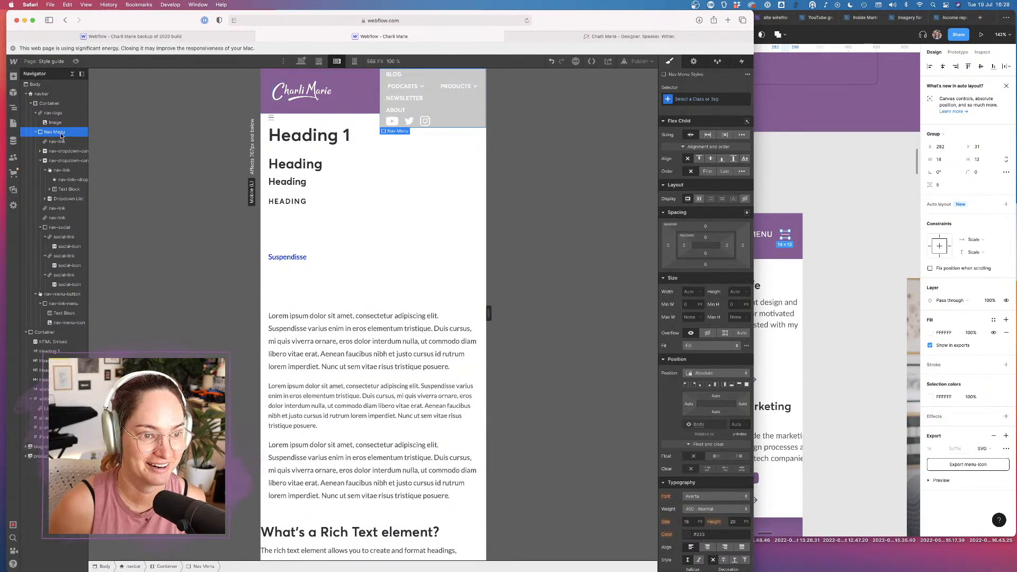
Reapply the existing nav-link-group class to the Nav Menu element
left_click(707, 99)
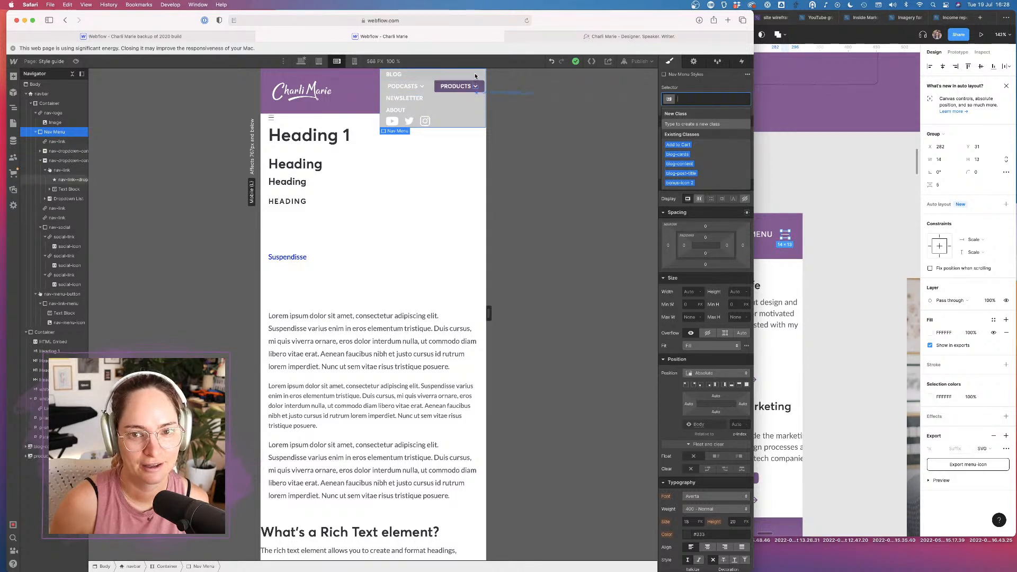
left_click(363, 88)
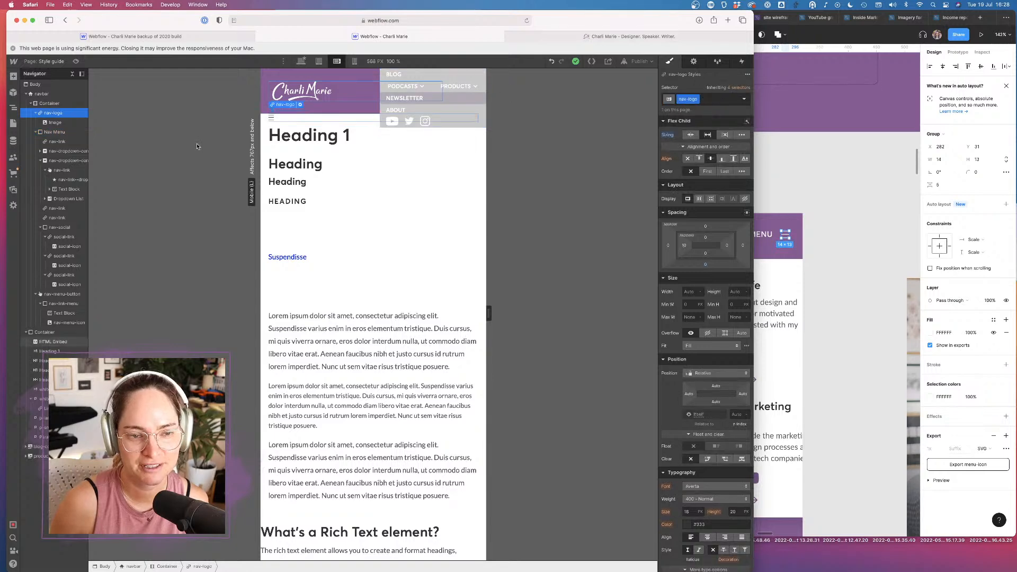
left_click(53, 132)
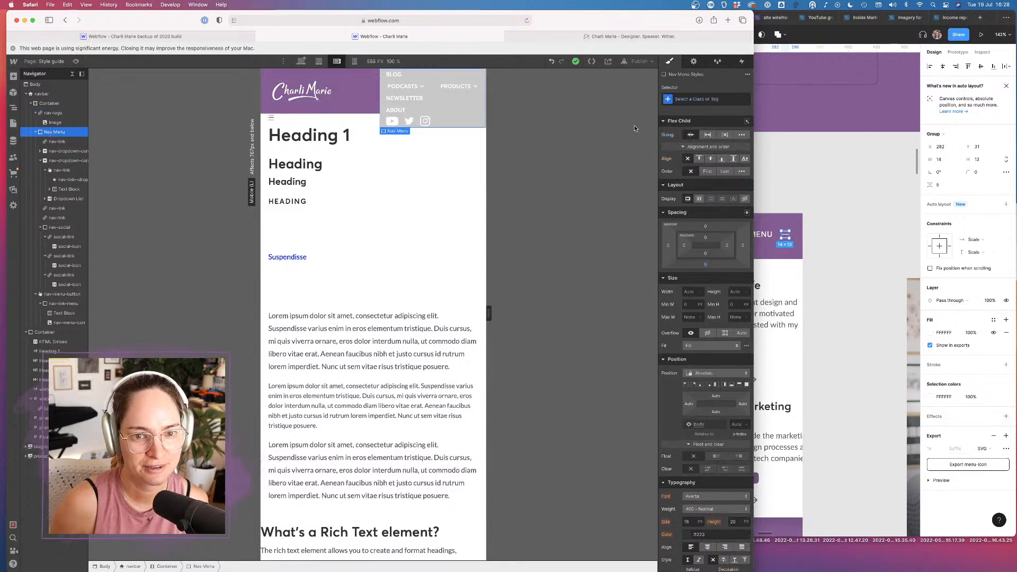
left_click(689, 99)
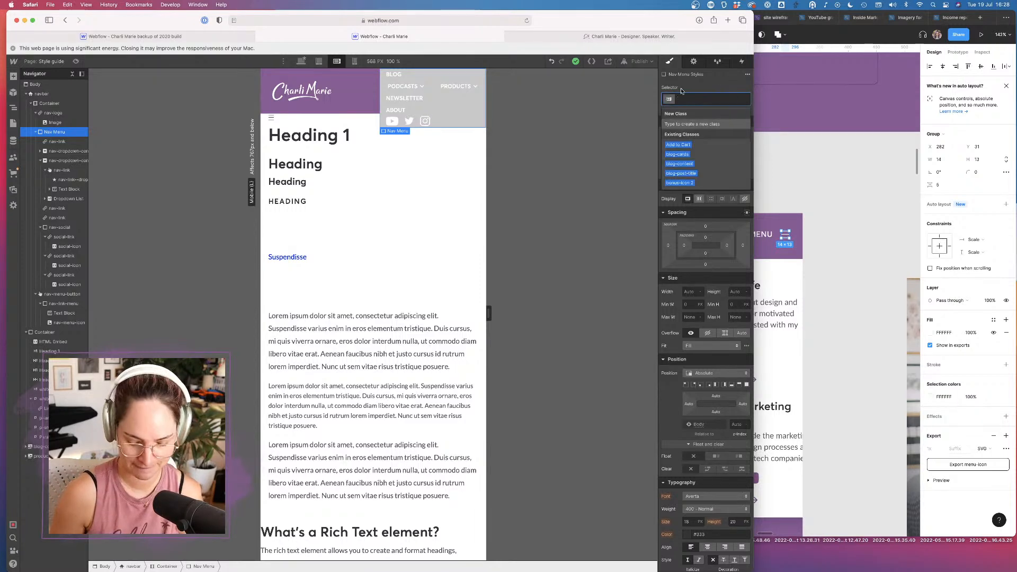
type("nav")
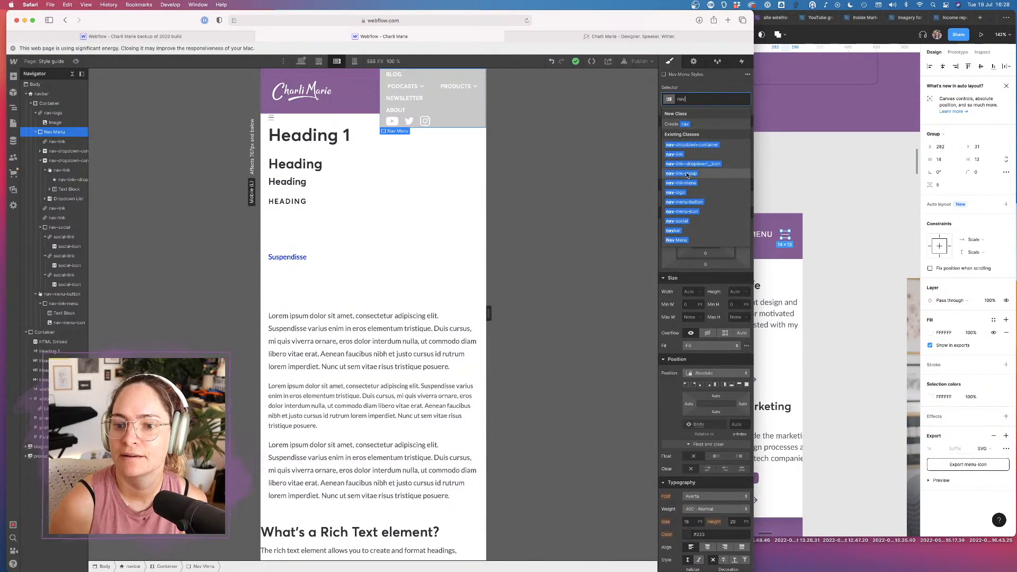
left_click(687, 174)
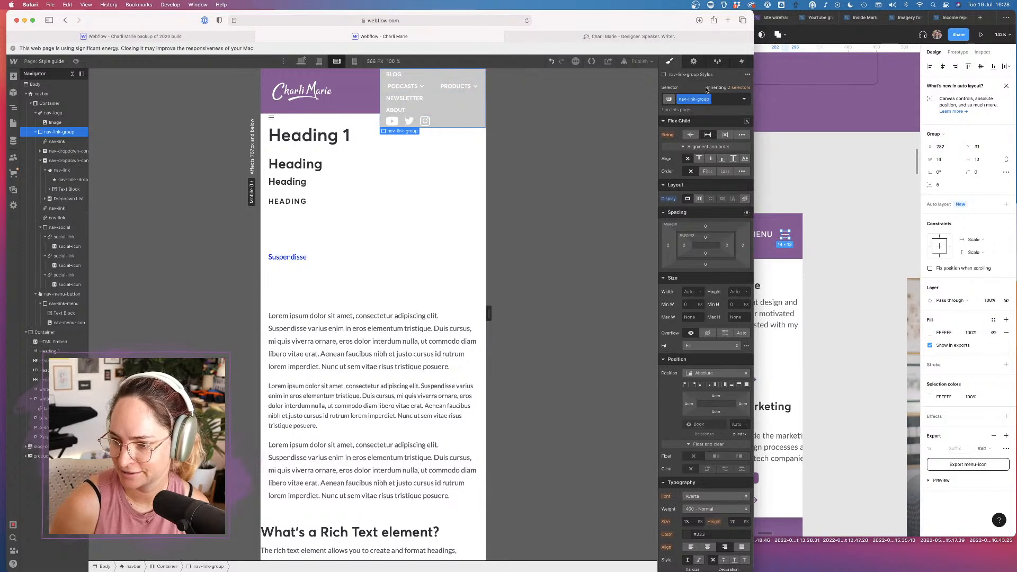
Set the navbar menu's type to Over Left in the nav-link-group's element settings
left_click(692, 62)
left_click(700, 142)
left_click(697, 133)
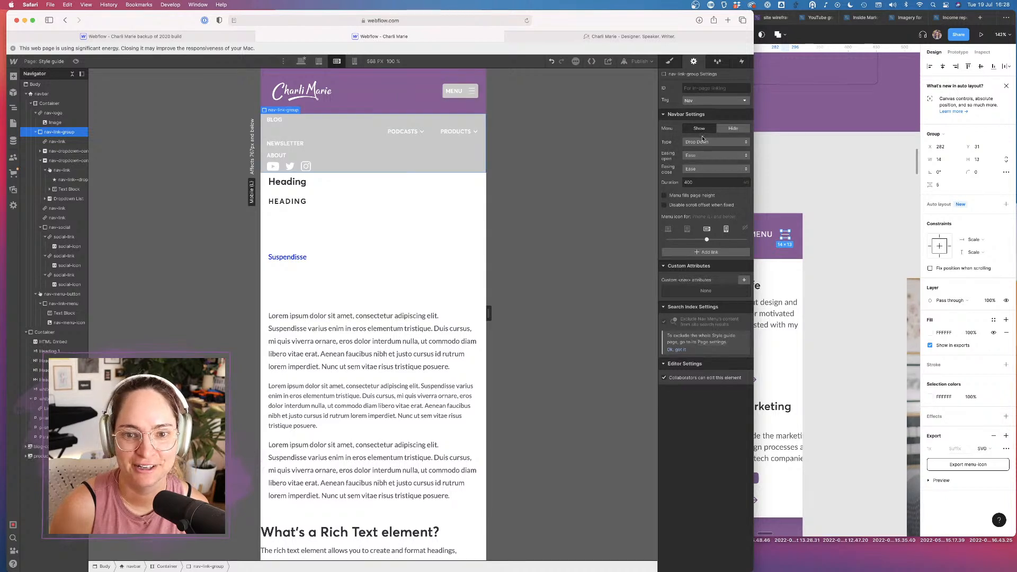
left_click(705, 143)
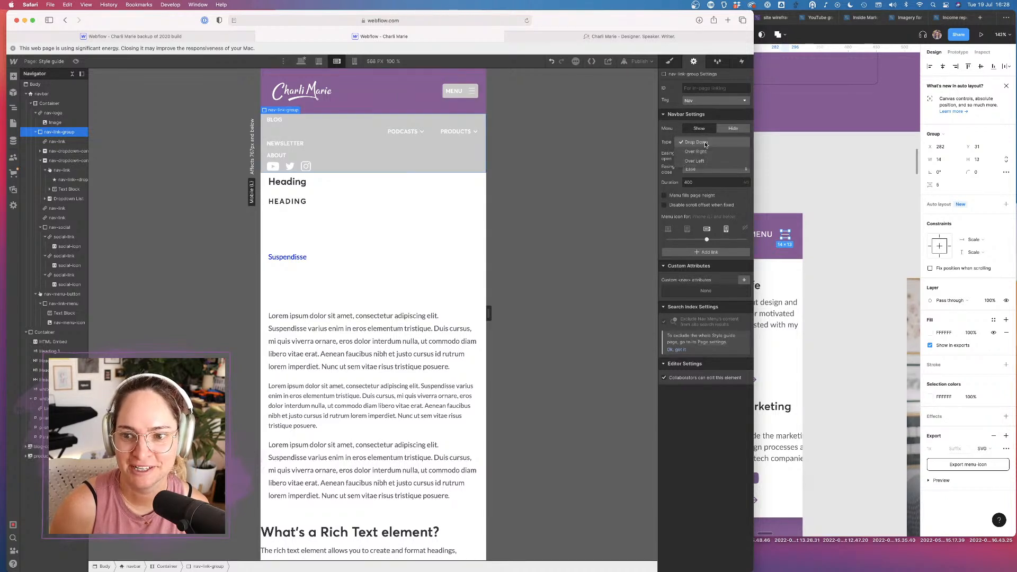
left_click(703, 162)
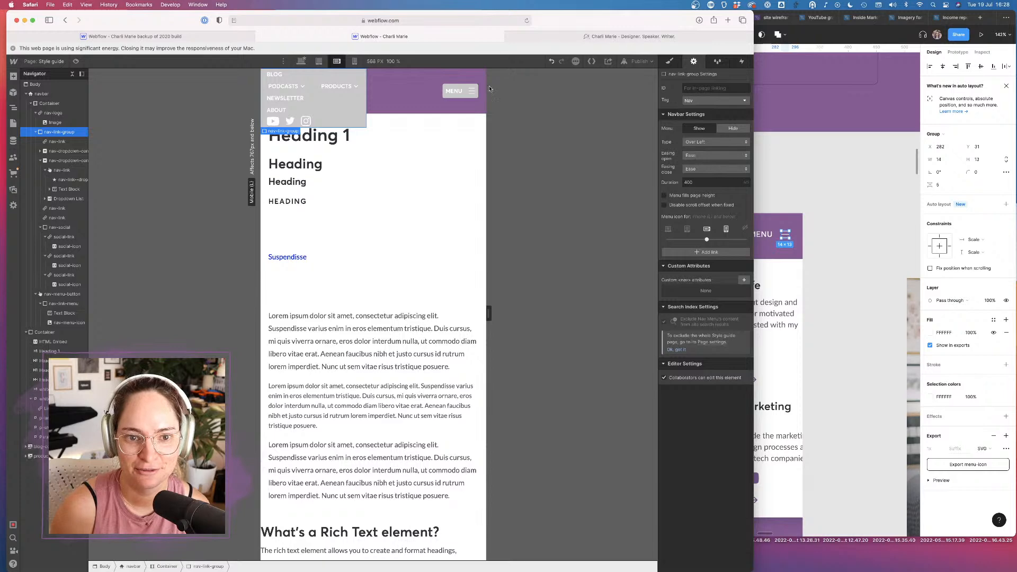
Preview the page at mobile landscape and test opening and closing the Over Left menu with the Menu button
left_click(75, 62)
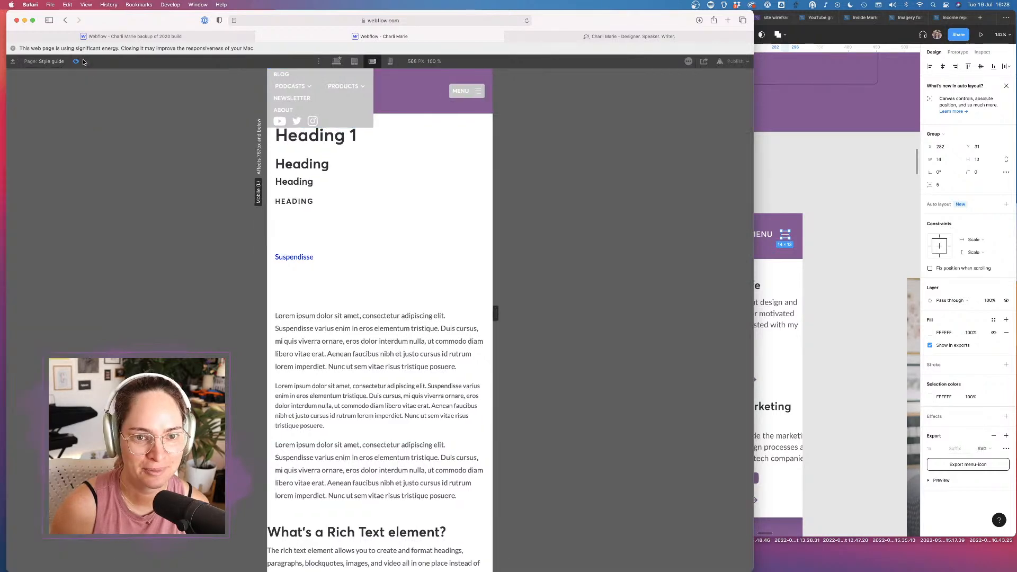
left_click(461, 92)
left_click(461, 91)
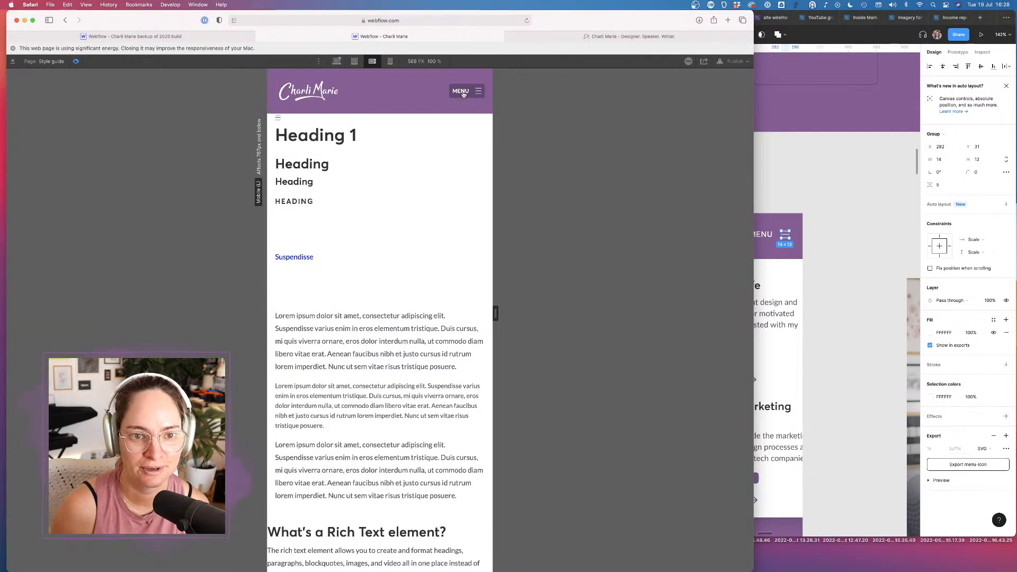
left_click(461, 92)
left_click(462, 92)
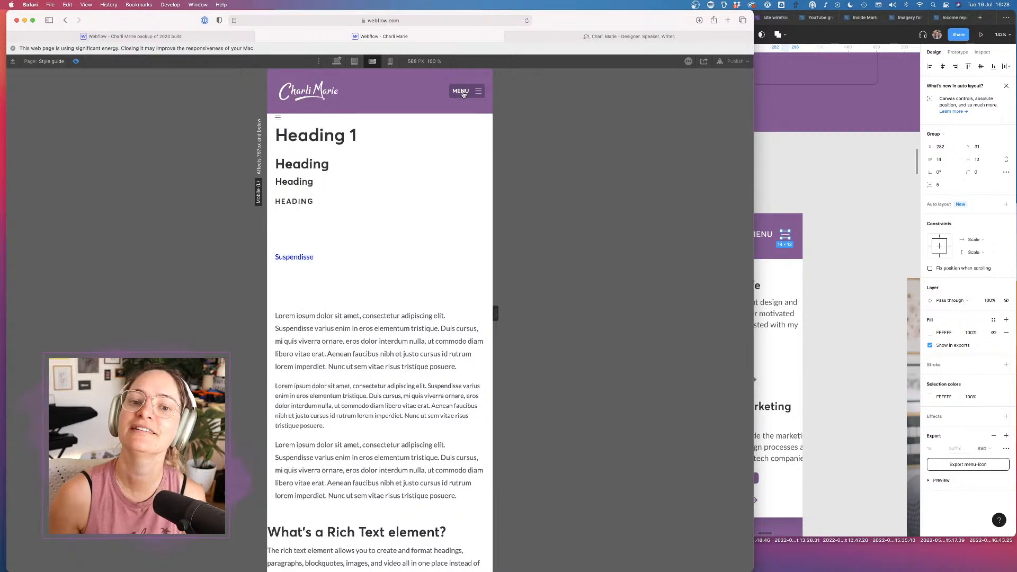
left_click(462, 92)
left_click(462, 92)
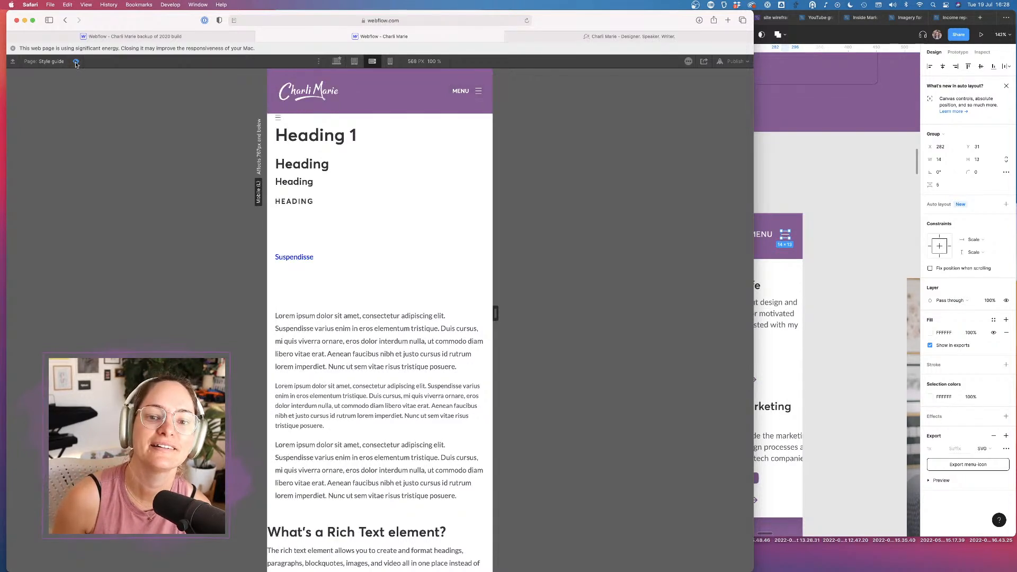
Leave preview mode and set the navbar menu's type to Over Right
key("super+shift+p")
left_click(705, 142)
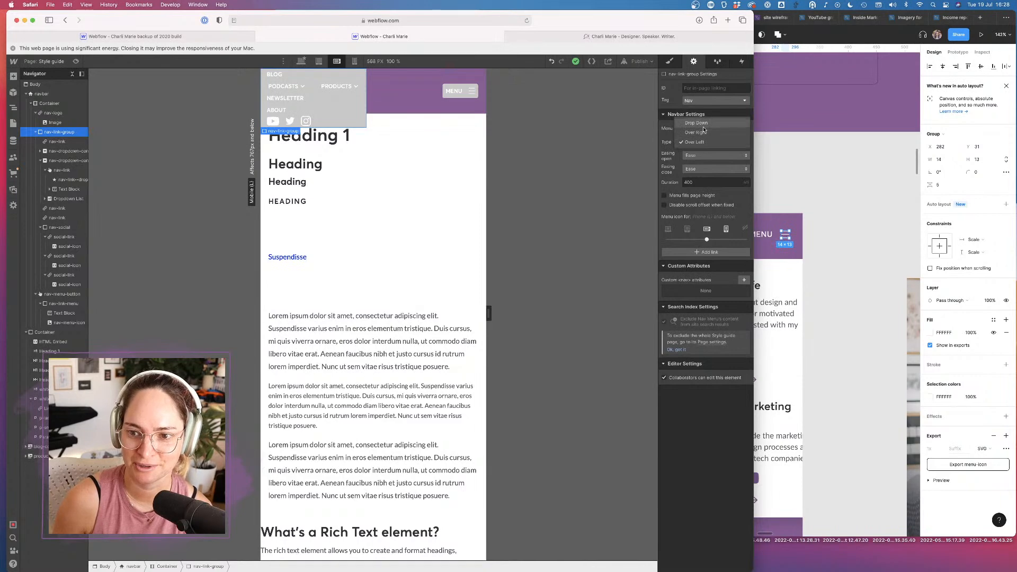
left_click(705, 132)
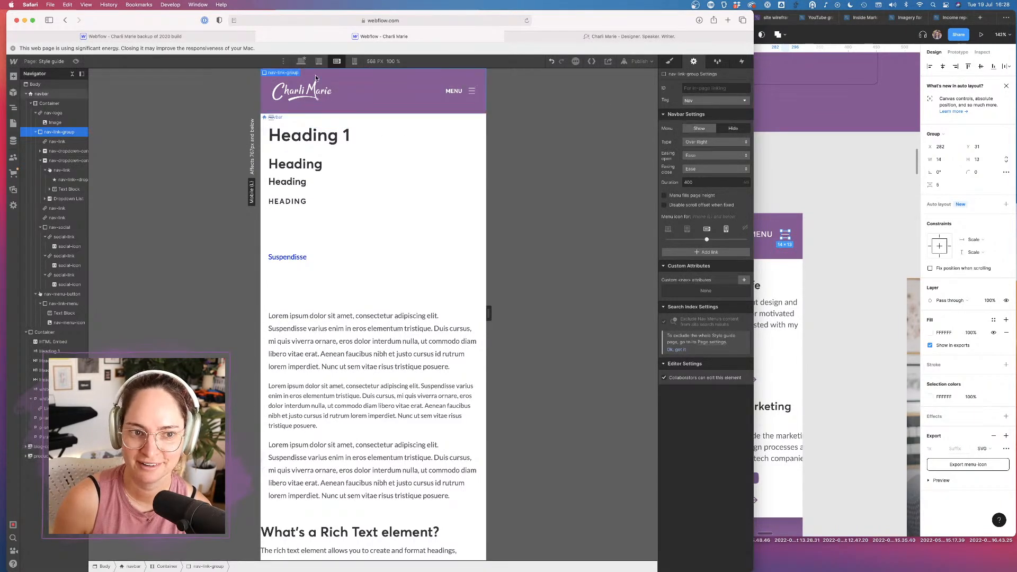
Preview the Over Right menu opening and closing at mobile landscape, and check the navbar at the tablet and desktop breakpoints
key("super+shift+p")
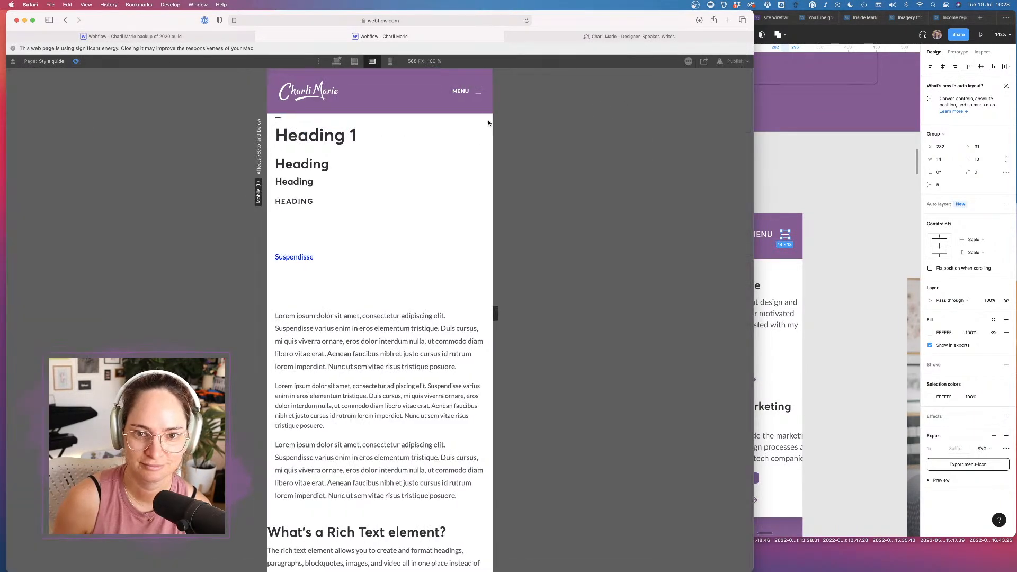
left_click(460, 90)
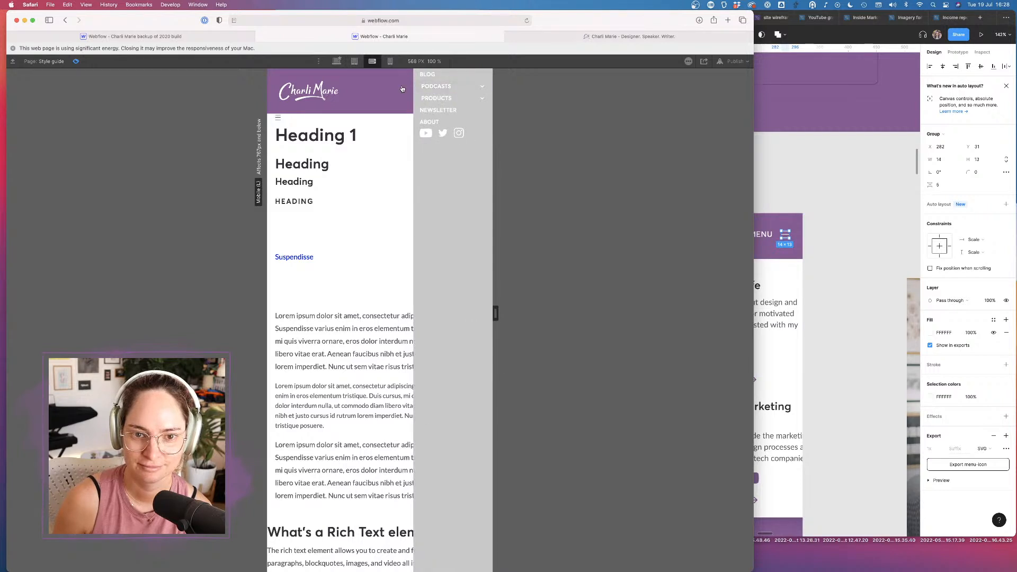
left_click(473, 92)
left_click(473, 92)
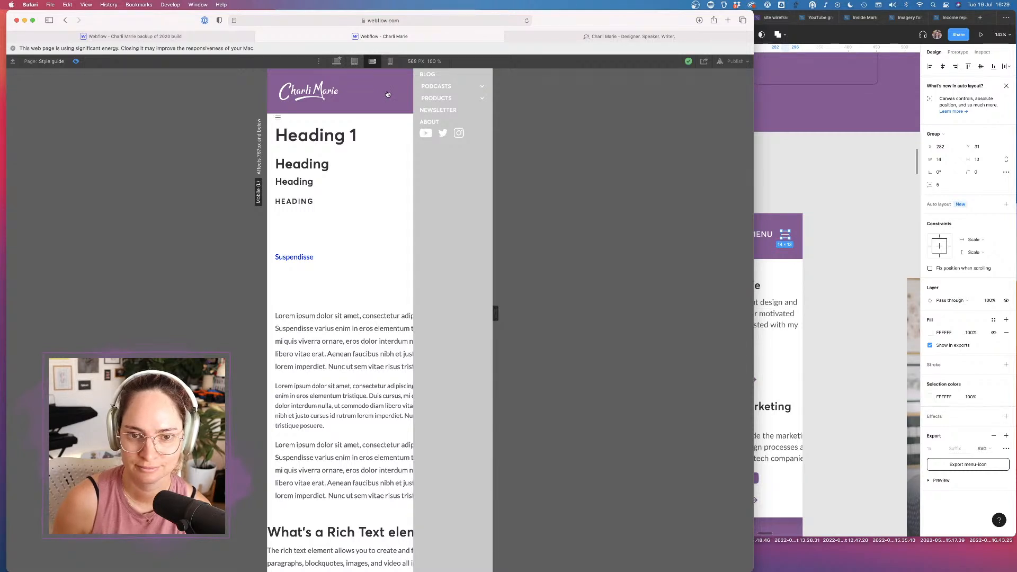
left_click(388, 93)
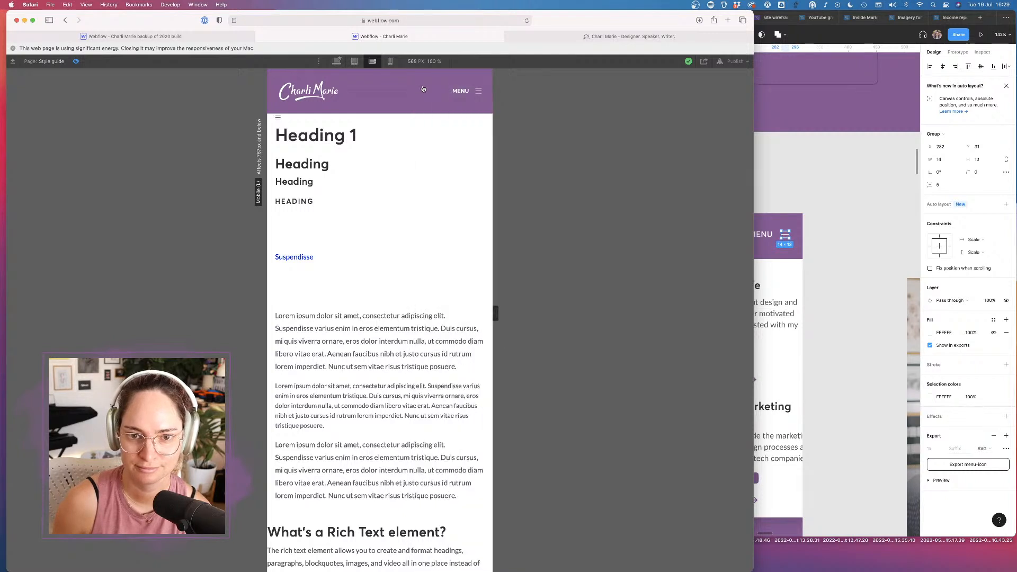
left_click(465, 91)
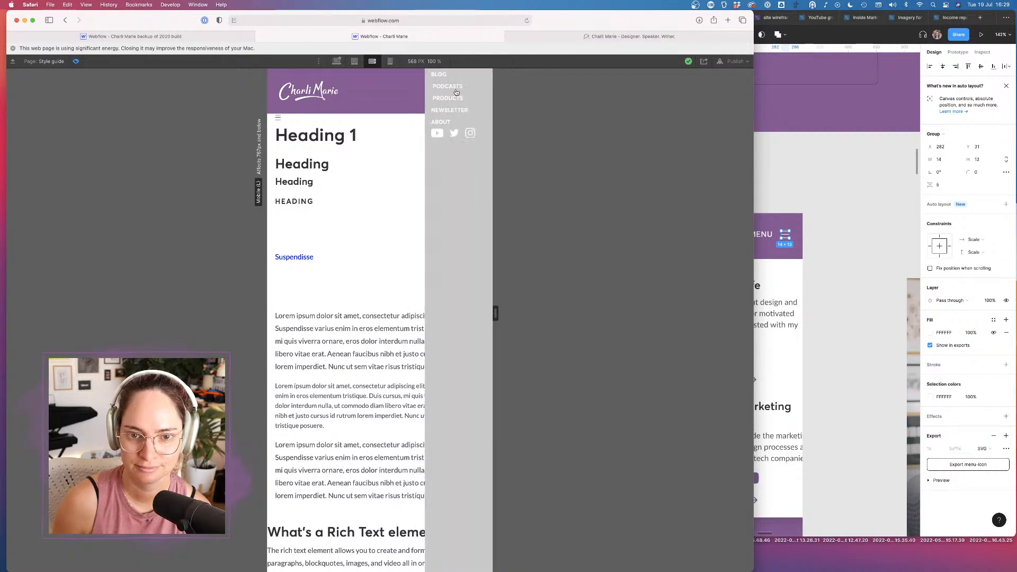
left_click(386, 92)
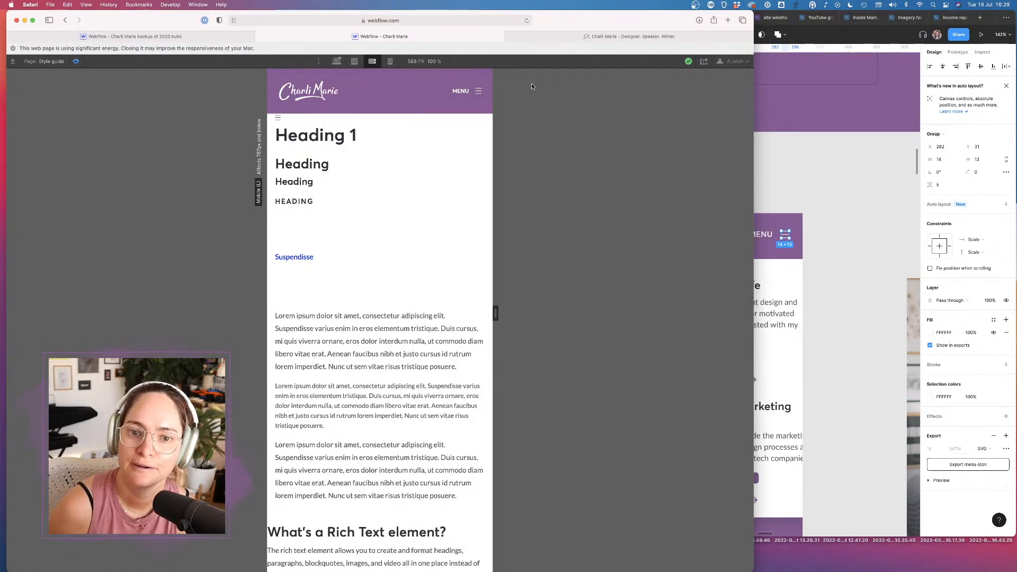
left_click(473, 92)
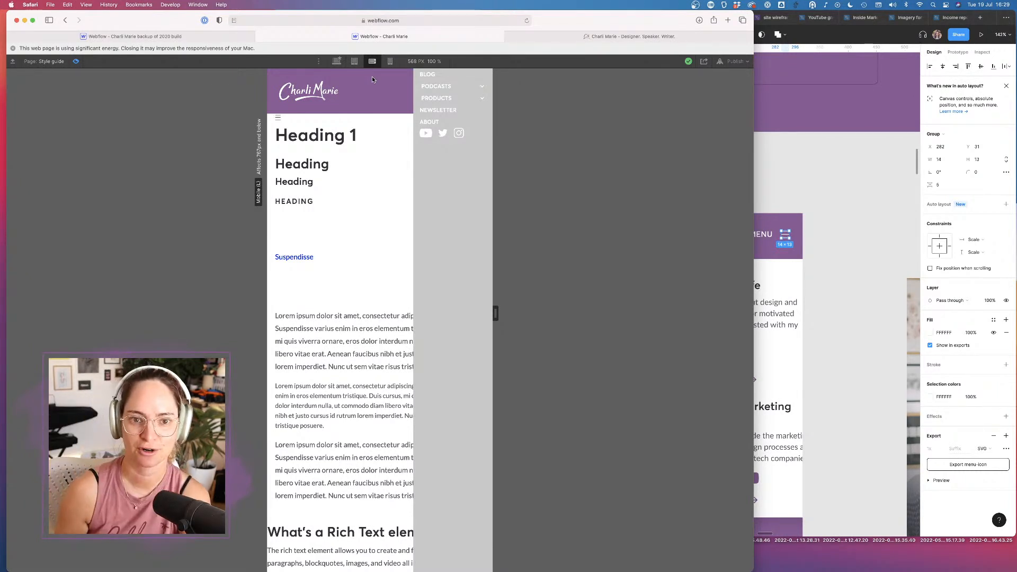
left_click(373, 78)
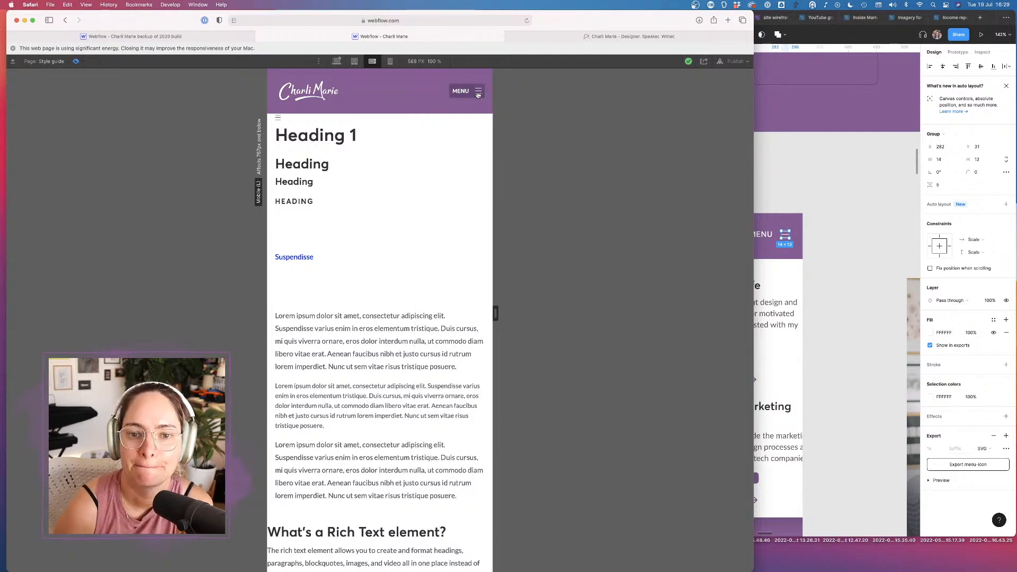
left_click(354, 61)
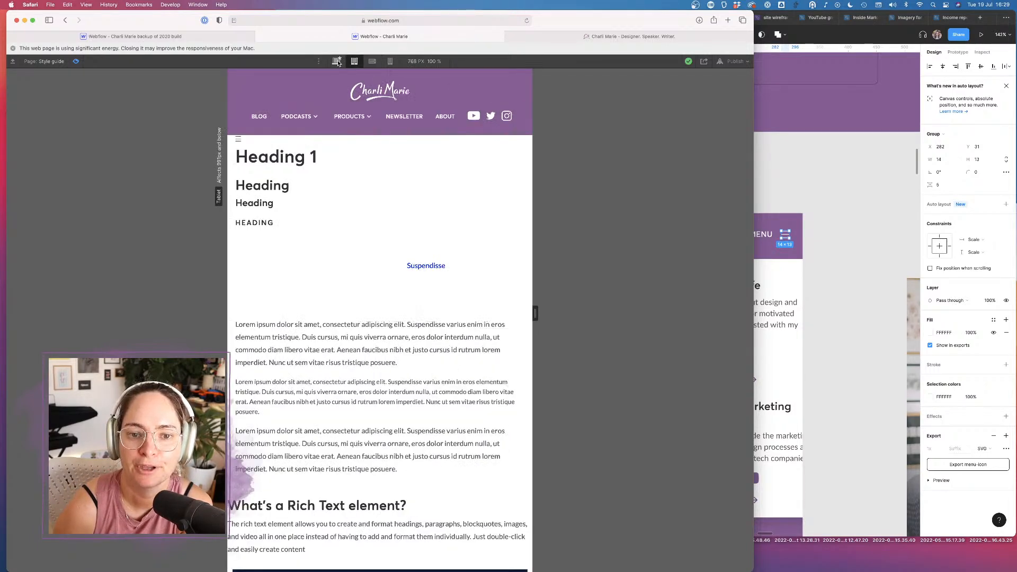
left_click(337, 61)
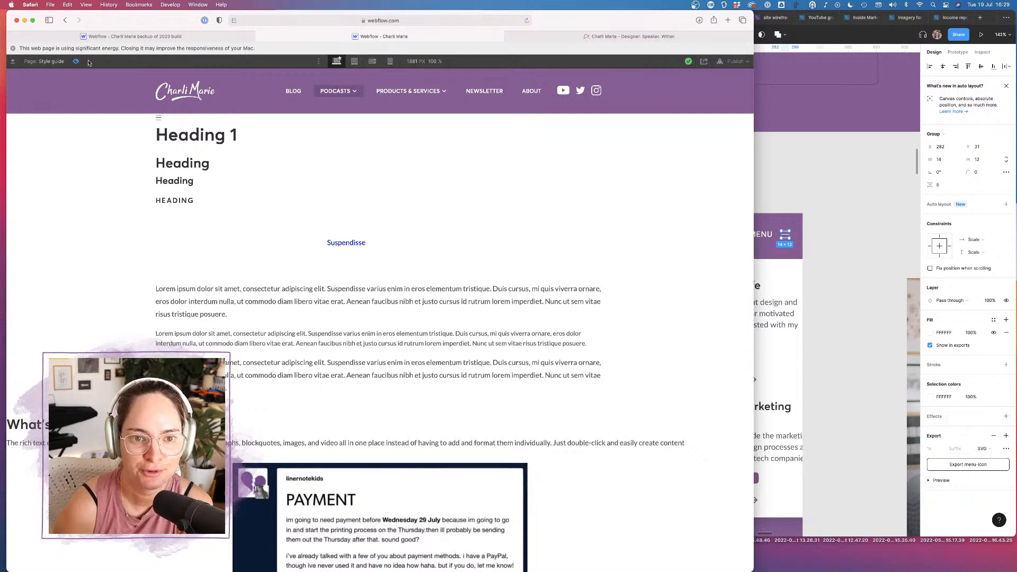
left_click(76, 62)
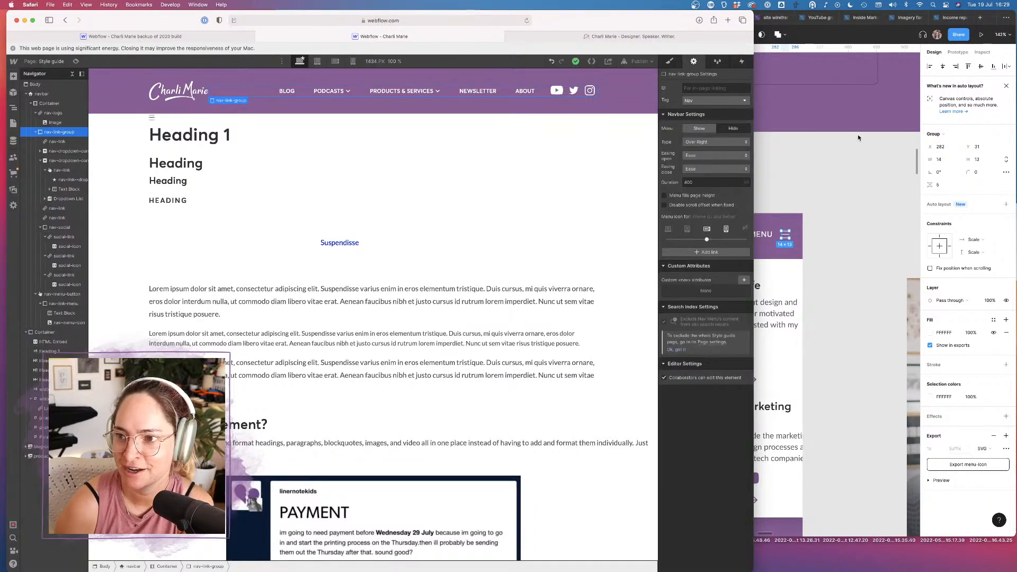
Switch to Figma and examine the desktop podcast menu design
left_click(815, 148)
scroll(759, 176, "up", 5)
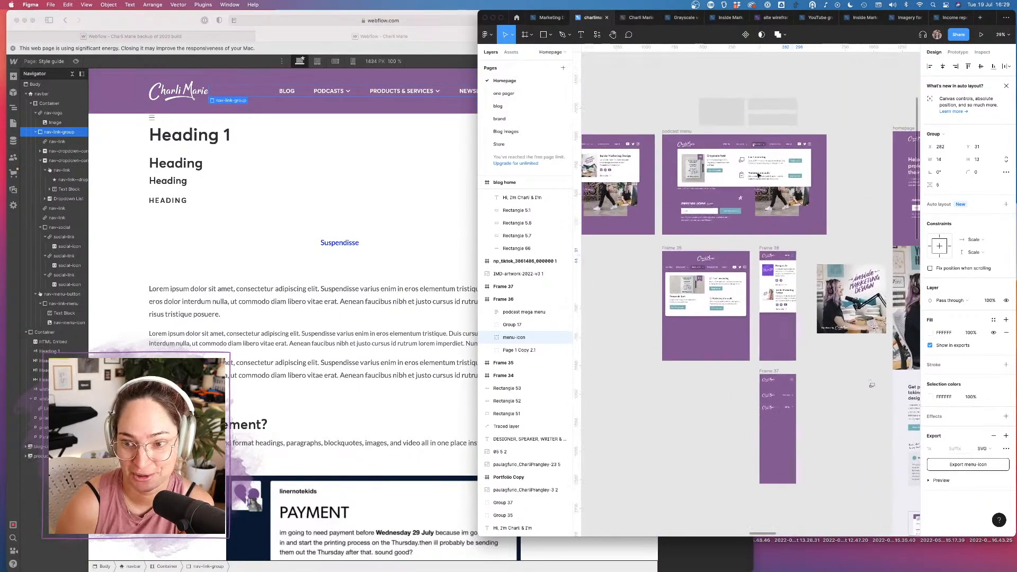
scroll(709, 117, "up", 5)
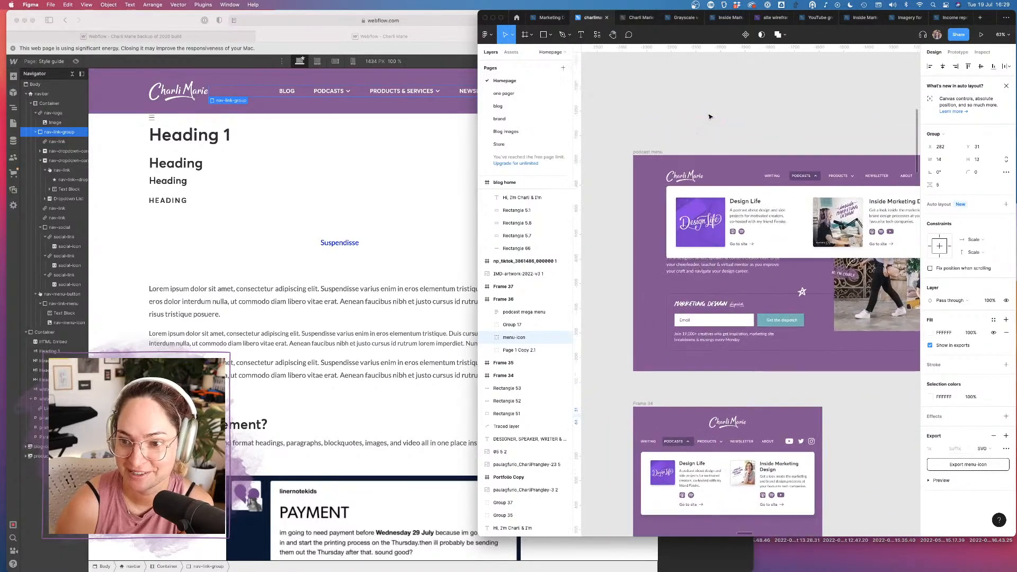
left_click(681, 109)
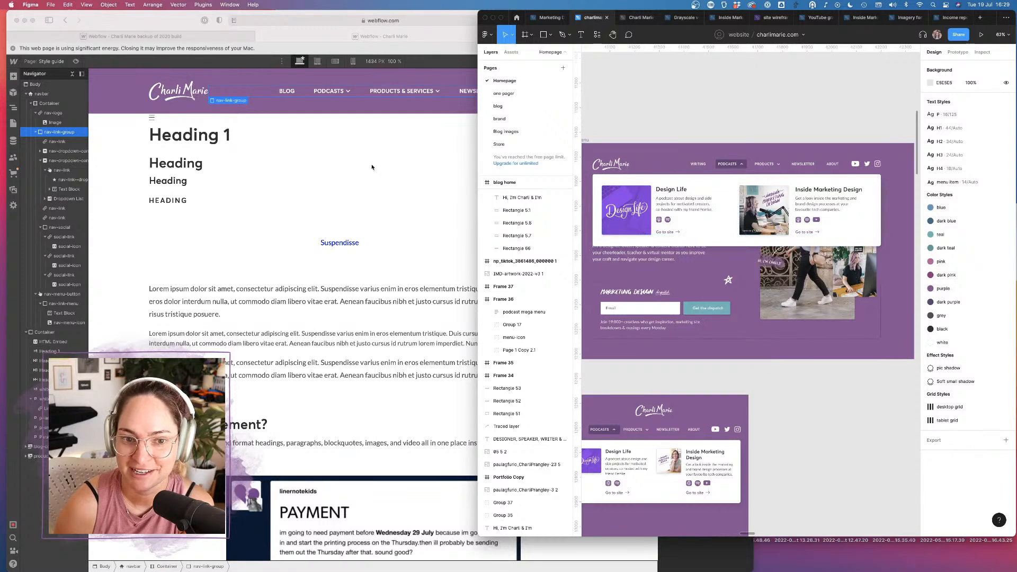
Switch back to Webflow, show the Podcasts dropdown's menu on the desktop navbar, and select its first Dropdown Link
left_click(349, 94)
left_click(349, 93)
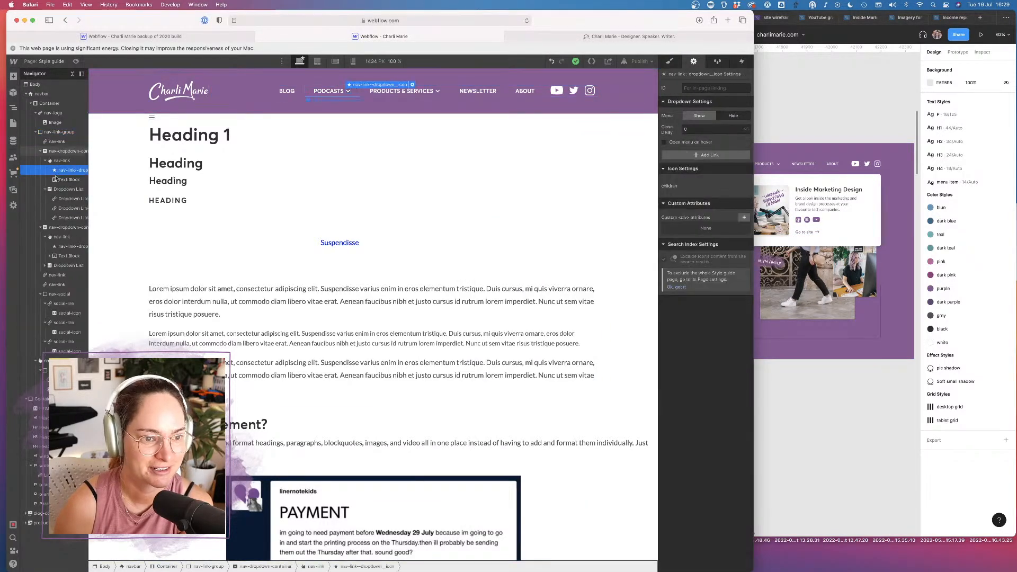
left_click(62, 152)
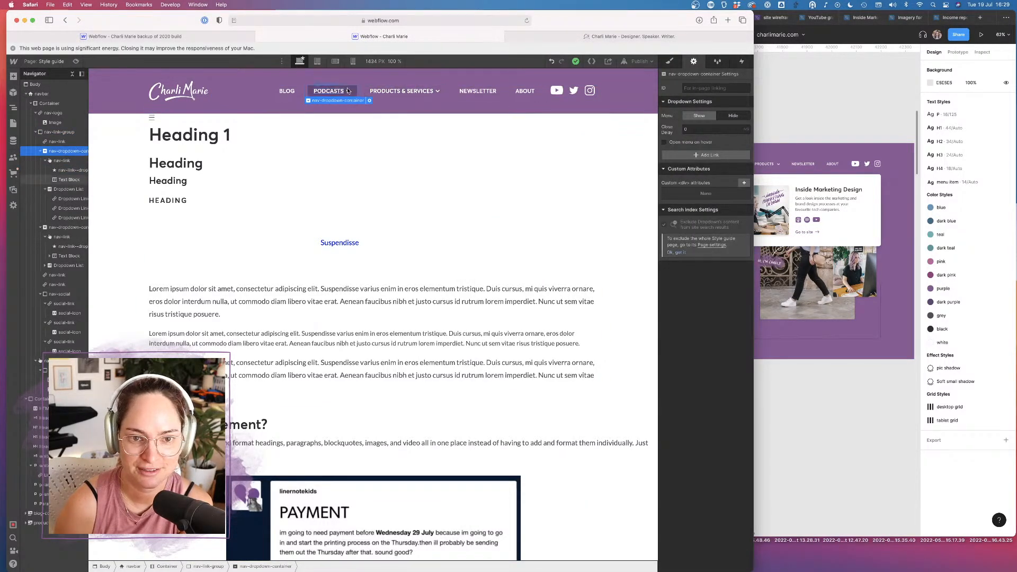
left_click(699, 115)
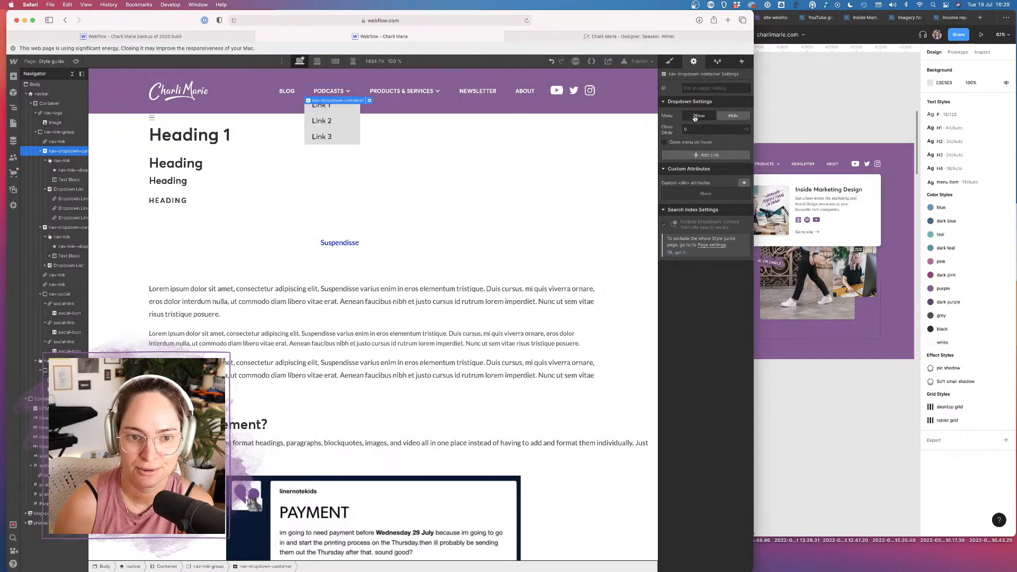
left_click(67, 199)
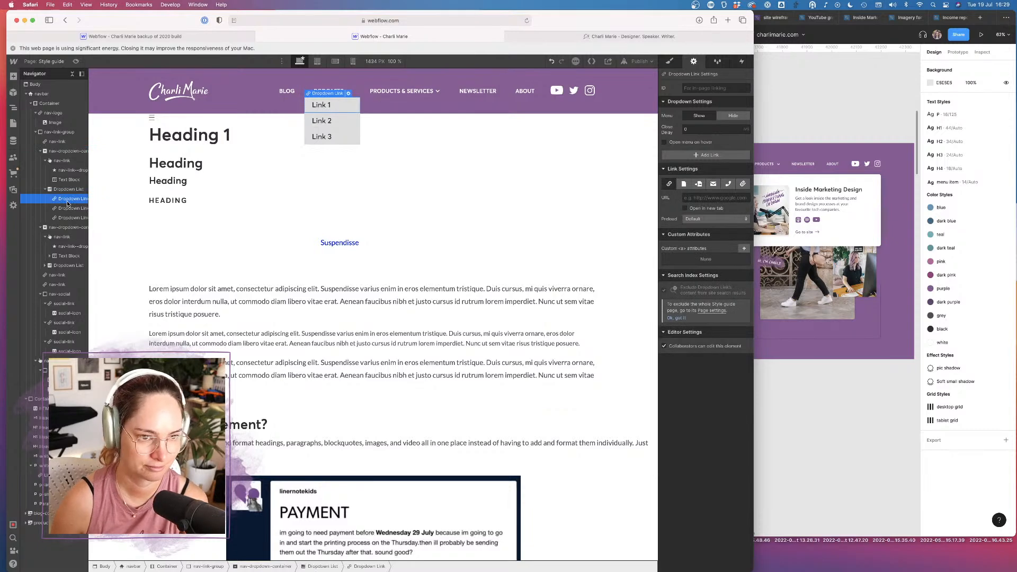
Assign the new class nav-menu--dropdown to the Podcasts dropdown's Dropdown List
left_click(67, 190)
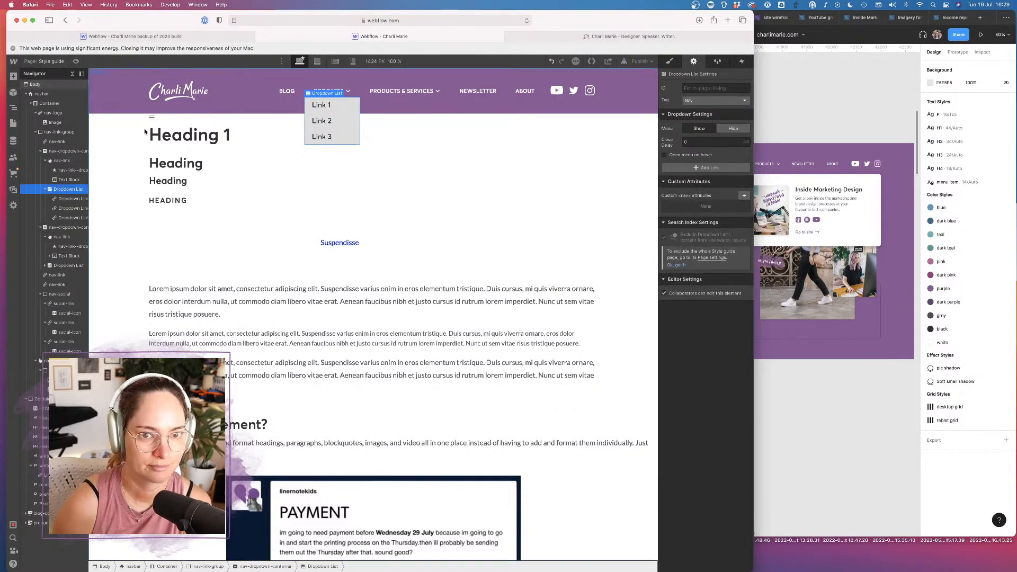
left_click(677, 64)
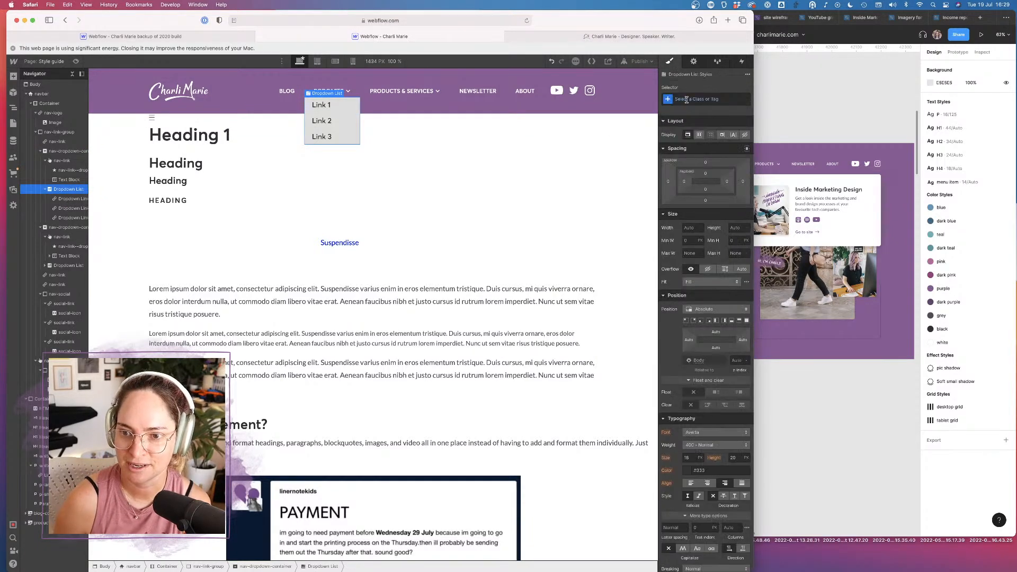
left_click(687, 100)
type("nav-")
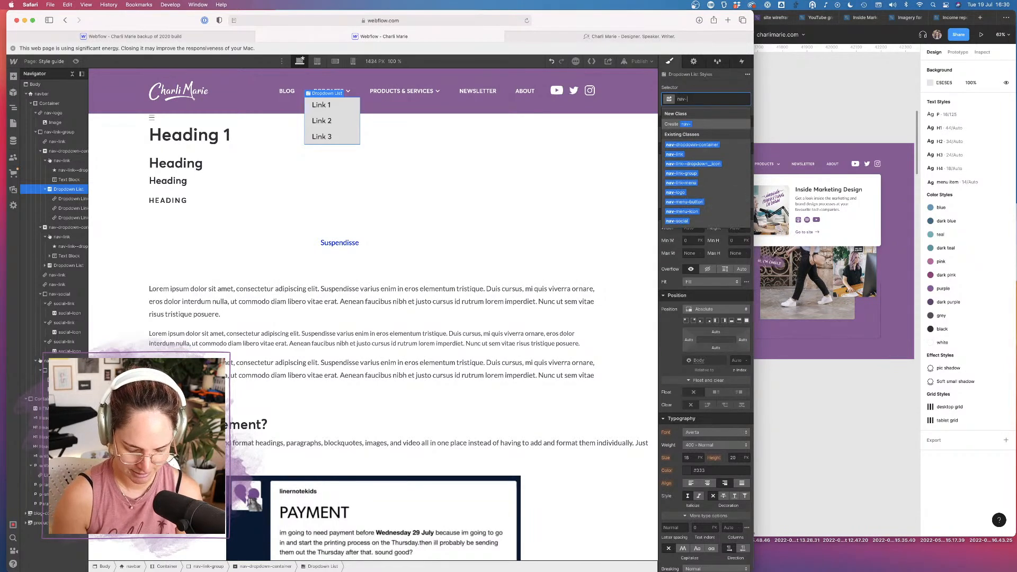
type("menu--dropdown")
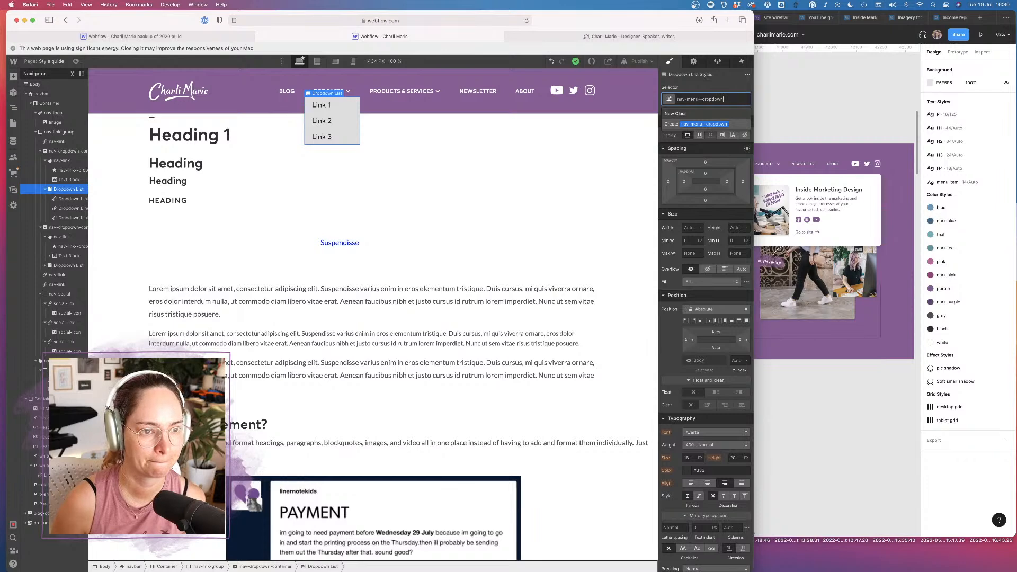
key("Return")
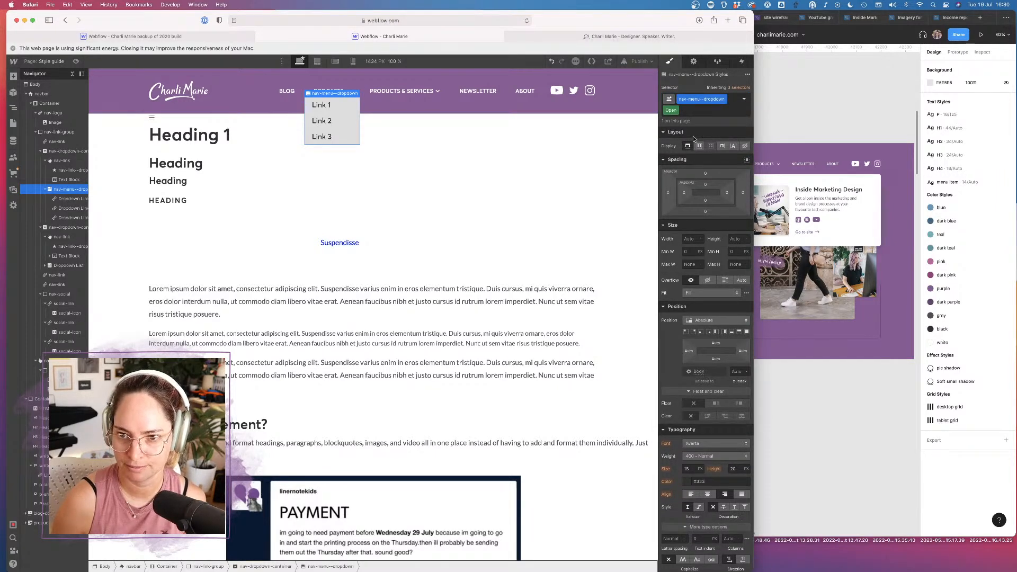
Set the Podcasts dropdown menu's width to 100% and its position to Relative
left_click(688, 239)
type("100%")
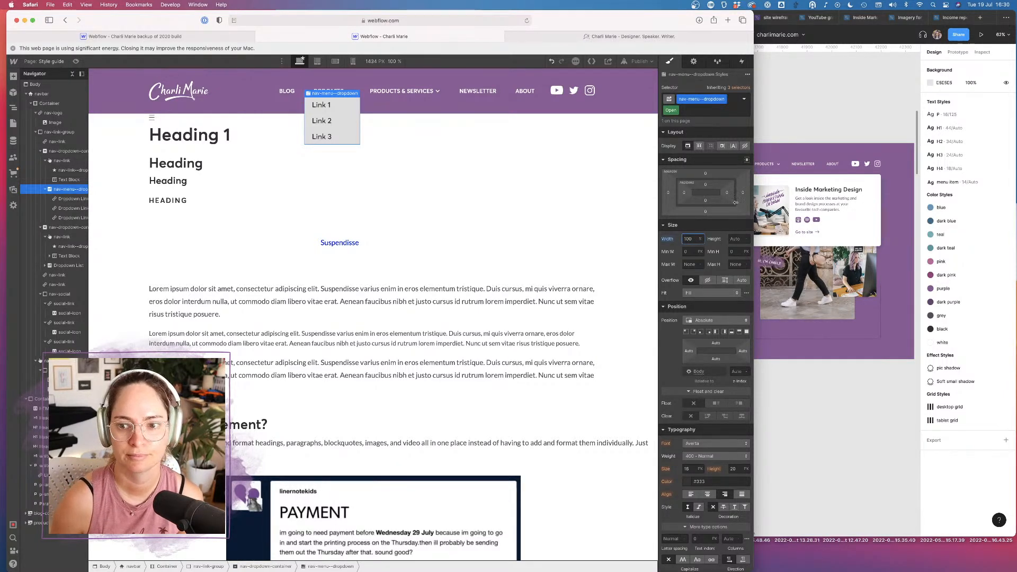
left_click(715, 225)
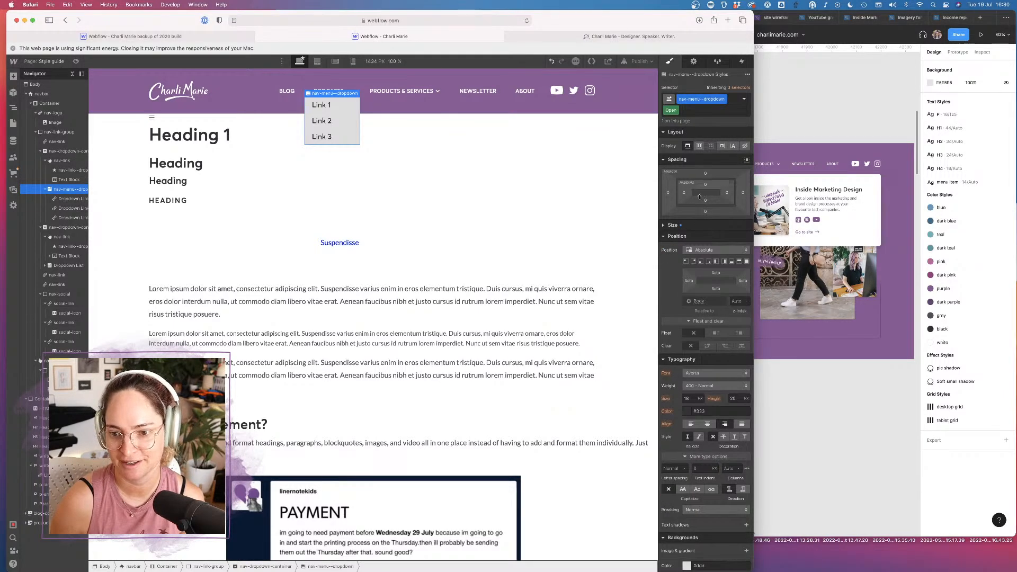
left_click(665, 228)
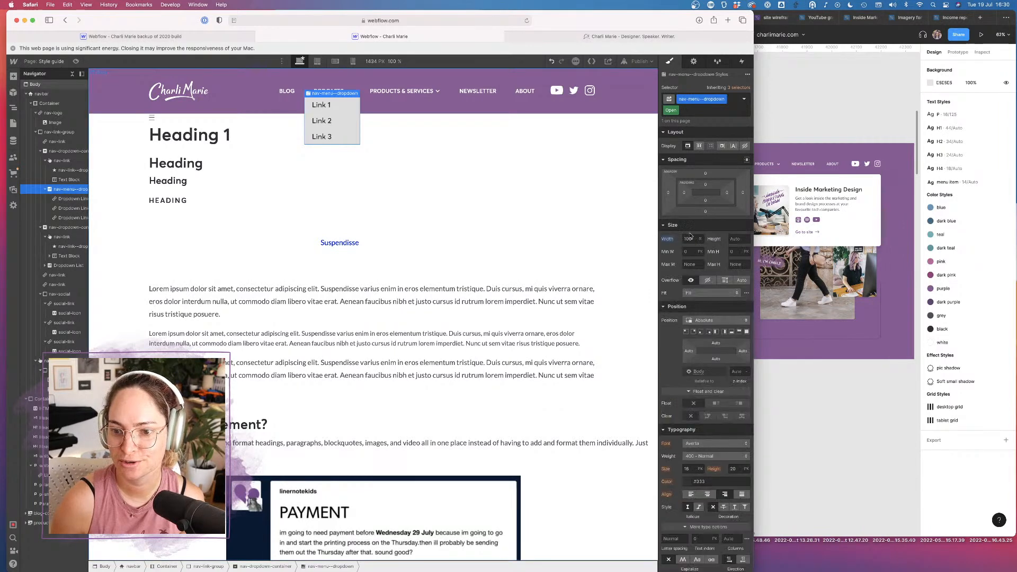
left_click(703, 321)
left_click(703, 311)
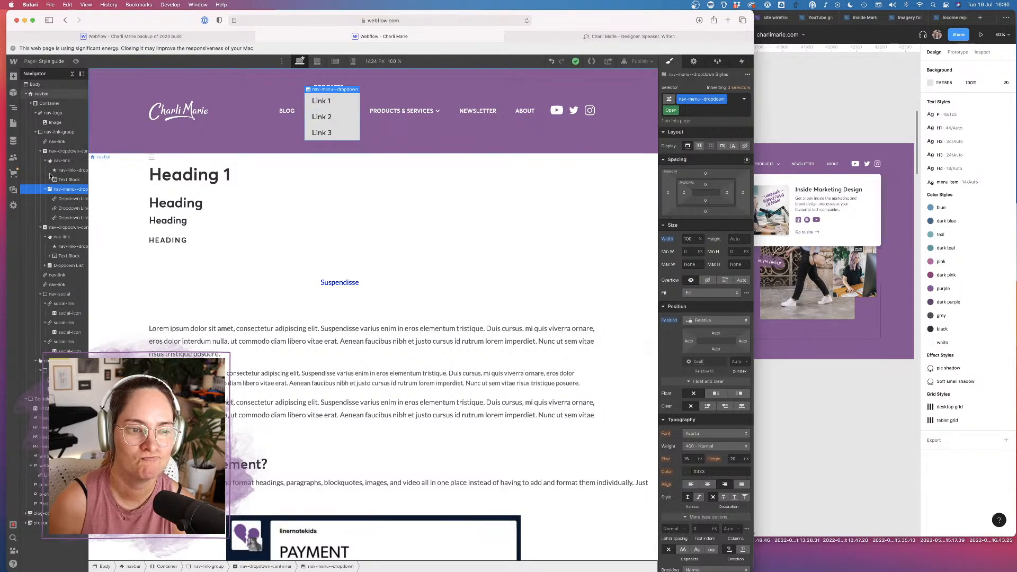
Try moving the Podcasts dropdown container out of the link group to the end of the navbar, and undo the move
left_click(45, 189)
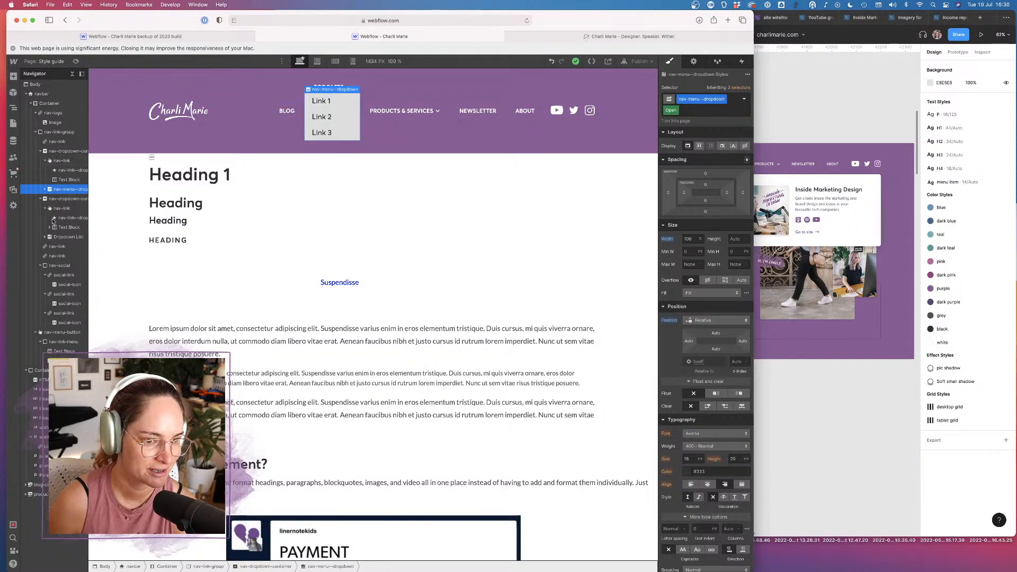
left_click(36, 332)
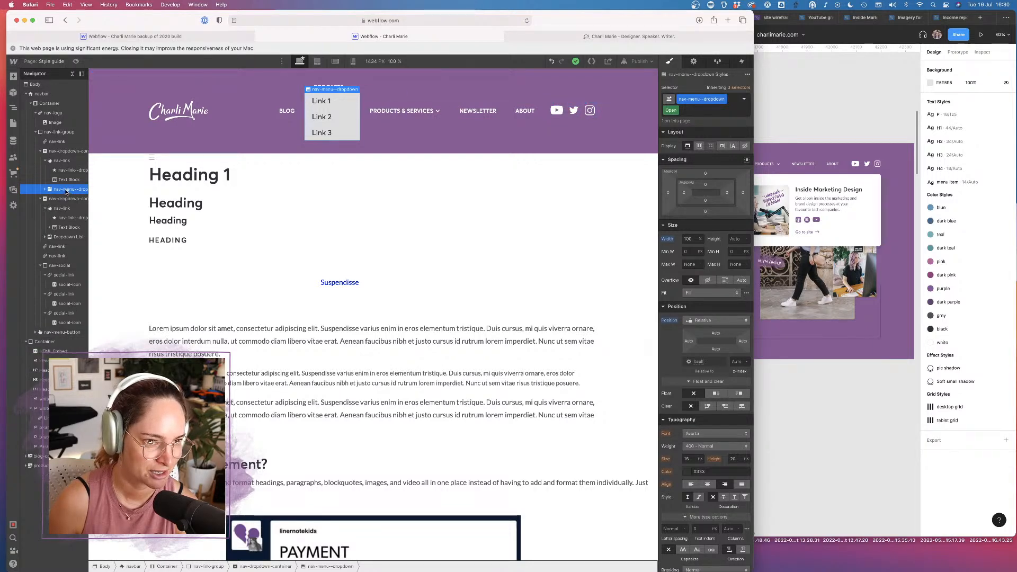
left_click_drag(66, 192, 64, 295)
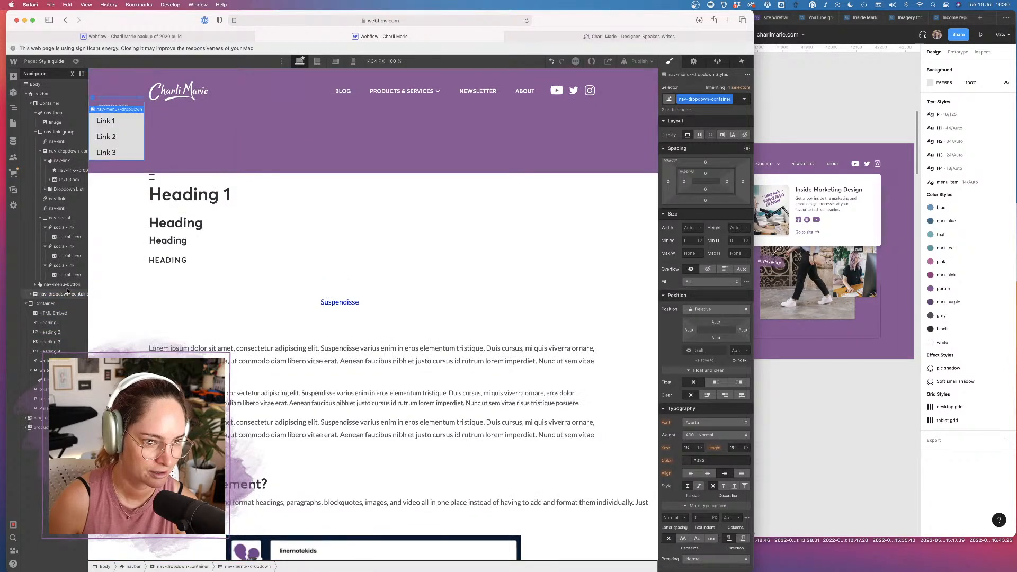
left_click(250, 197)
left_click(113, 107)
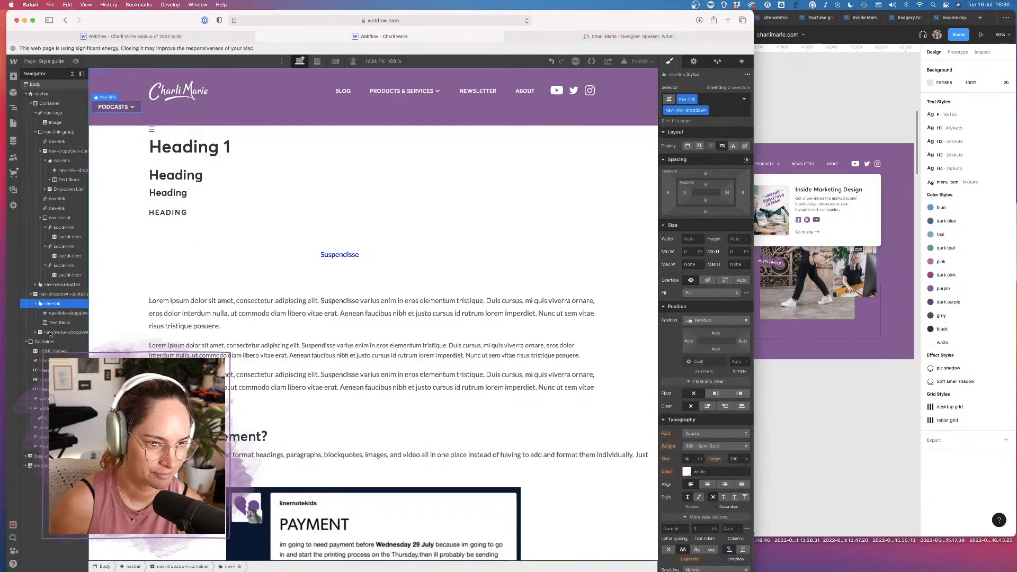
left_click(63, 332)
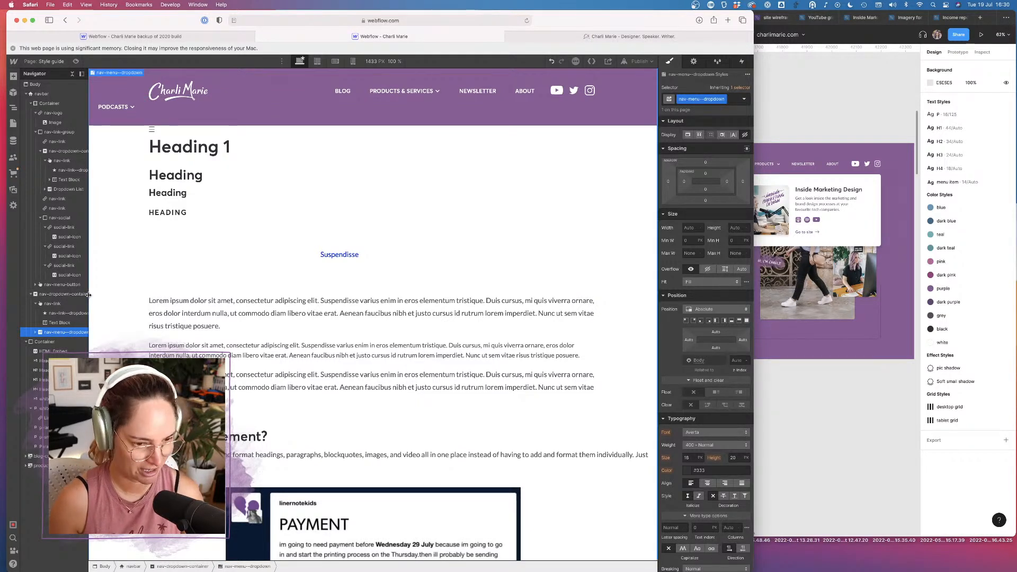
key("super+z")
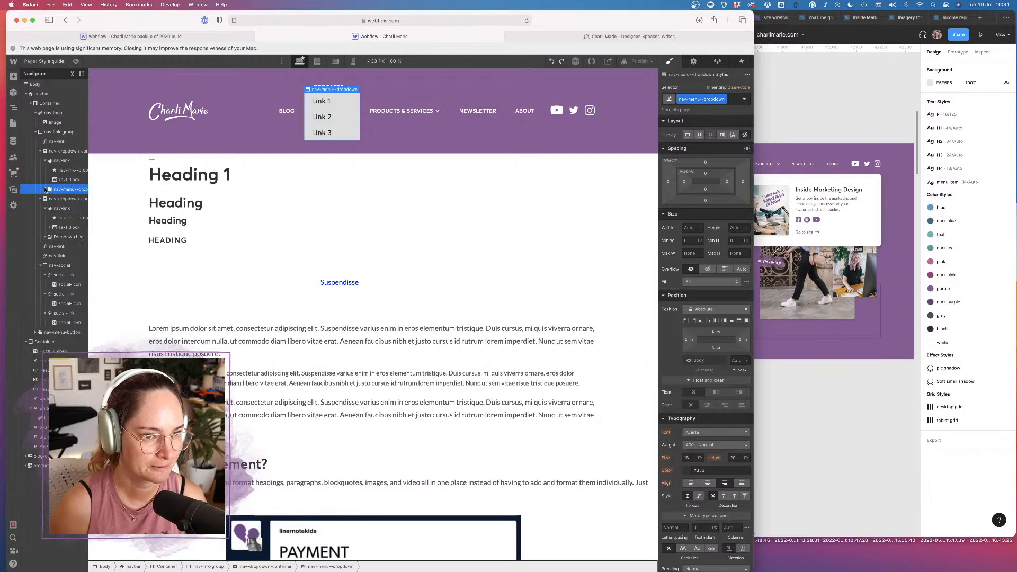
Examine the Products & Services dropdown container and the styles of its Dropdown List
left_click_drag(60, 153, 55, 204)
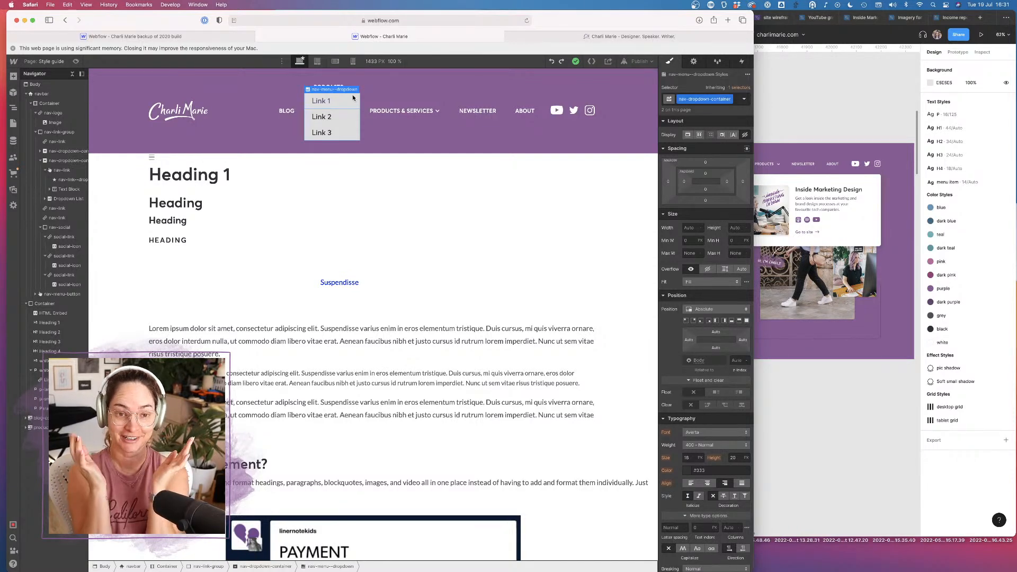
left_click(61, 164)
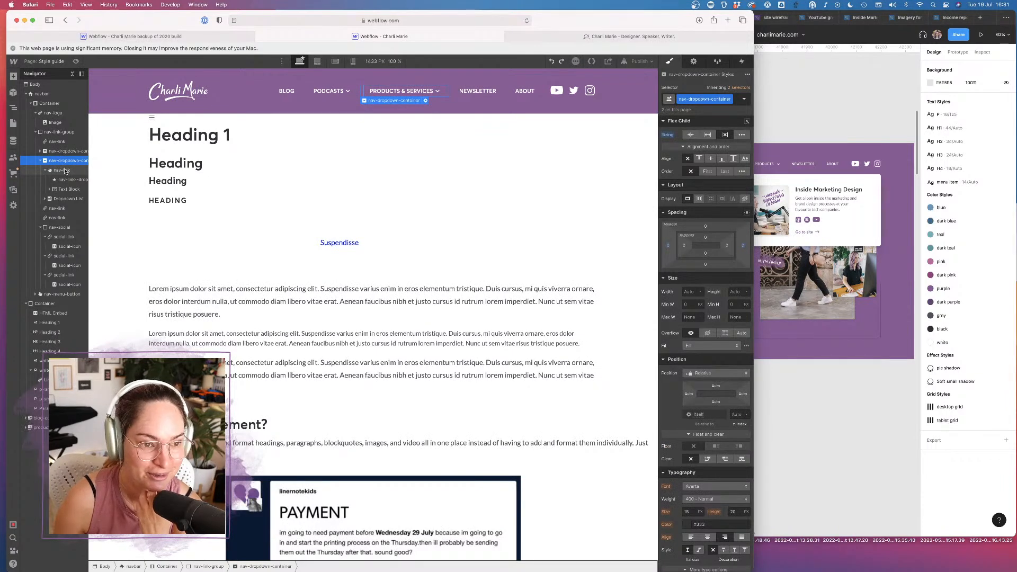
left_click(68, 199)
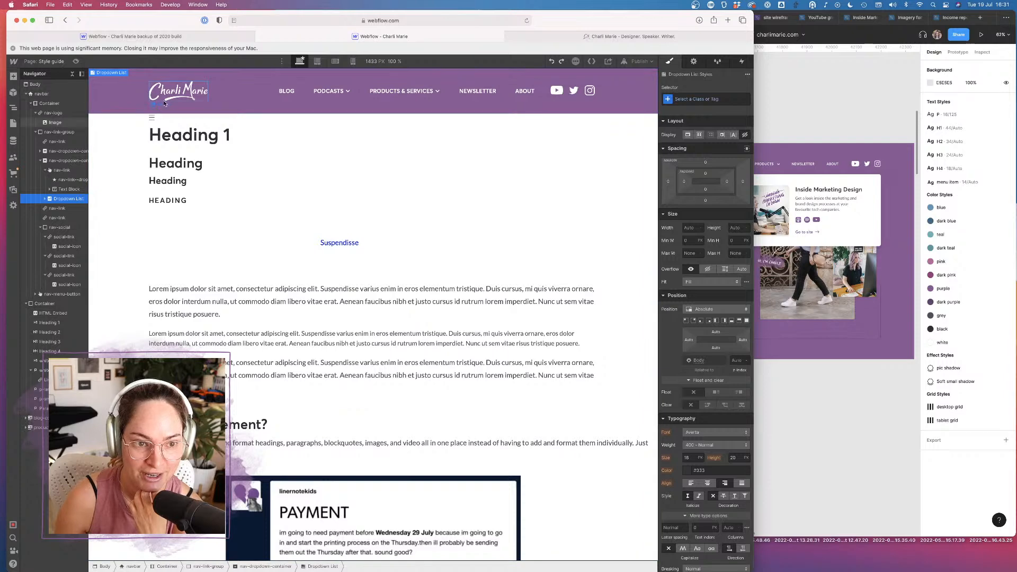
Delete the HTML Embed above Heading 1
left_click(154, 118)
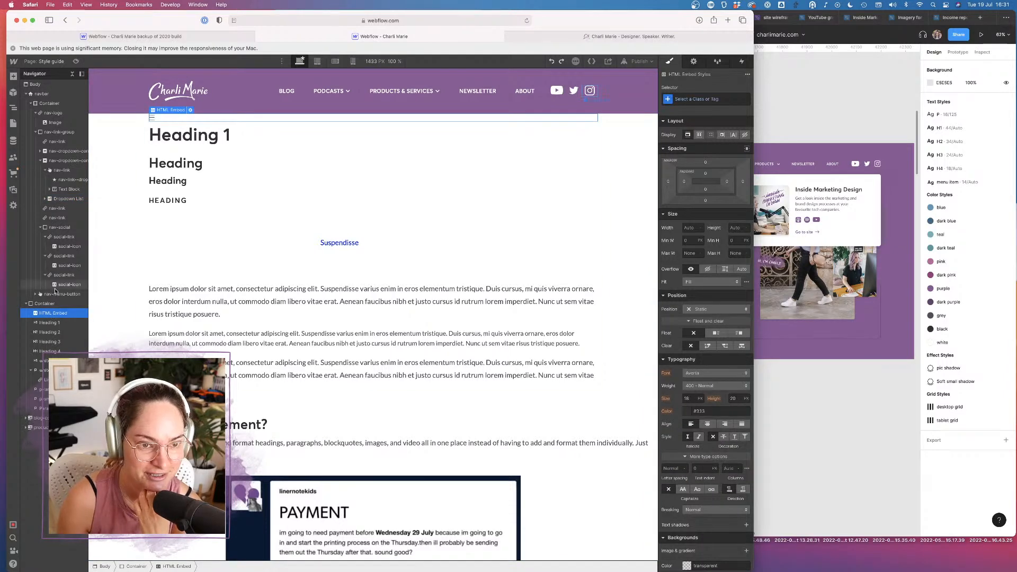
key("Delete")
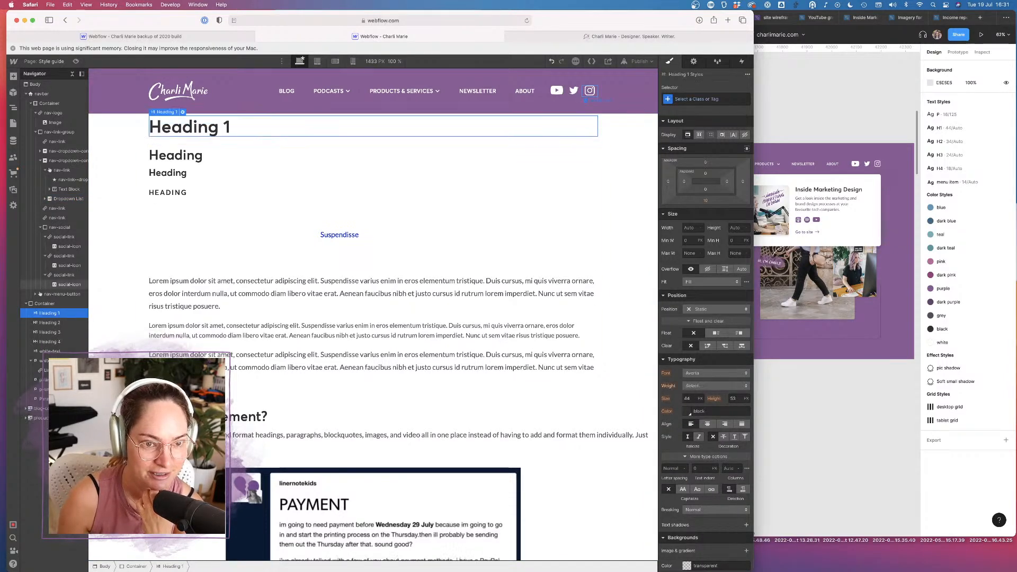
Compare the Podcasts link with the Products & Services Dropdown List, and show the Podcasts dropdown menu on the canvas
left_click(298, 95)
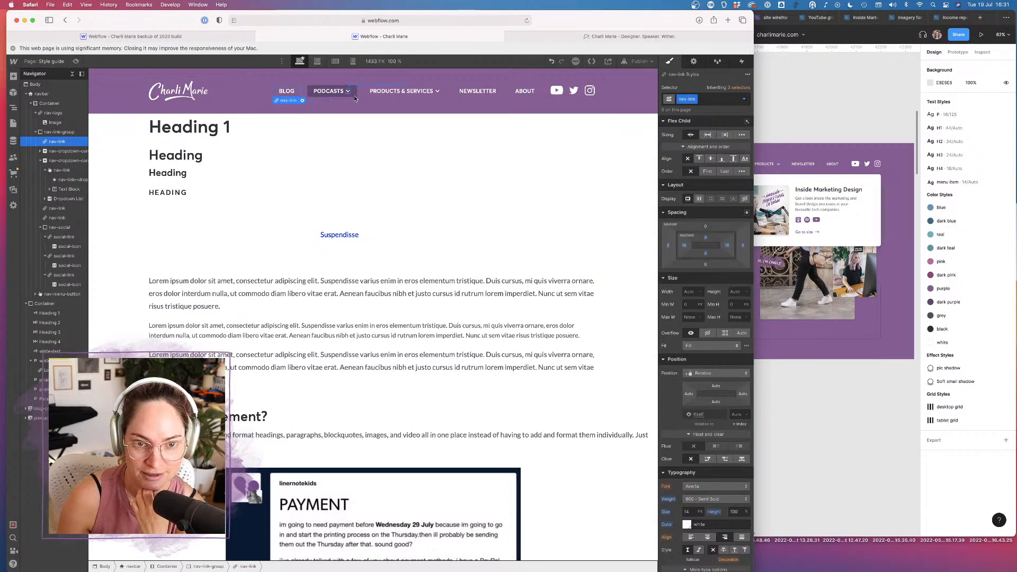
left_click(354, 95)
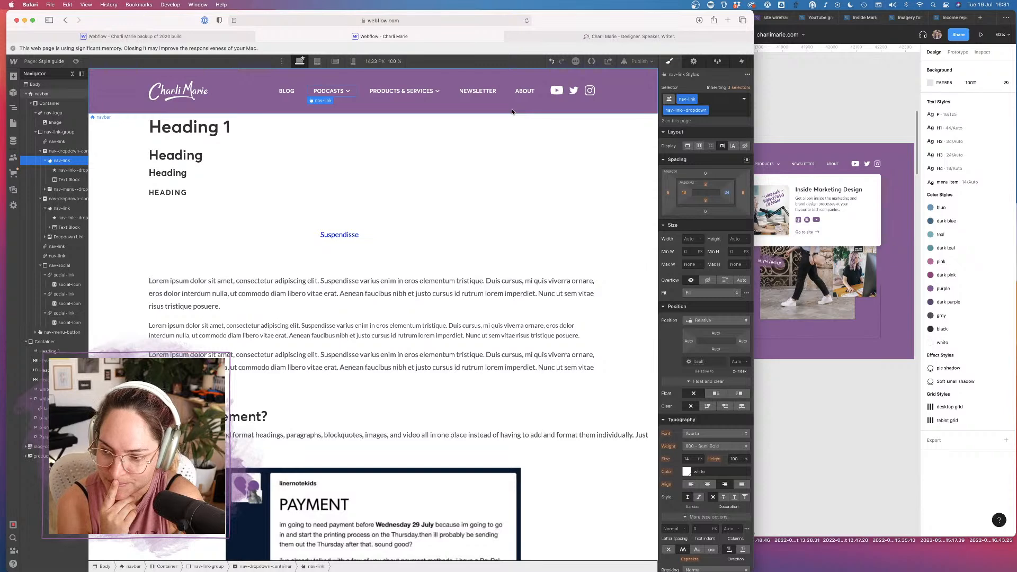
left_click(58, 236)
left_click(45, 238)
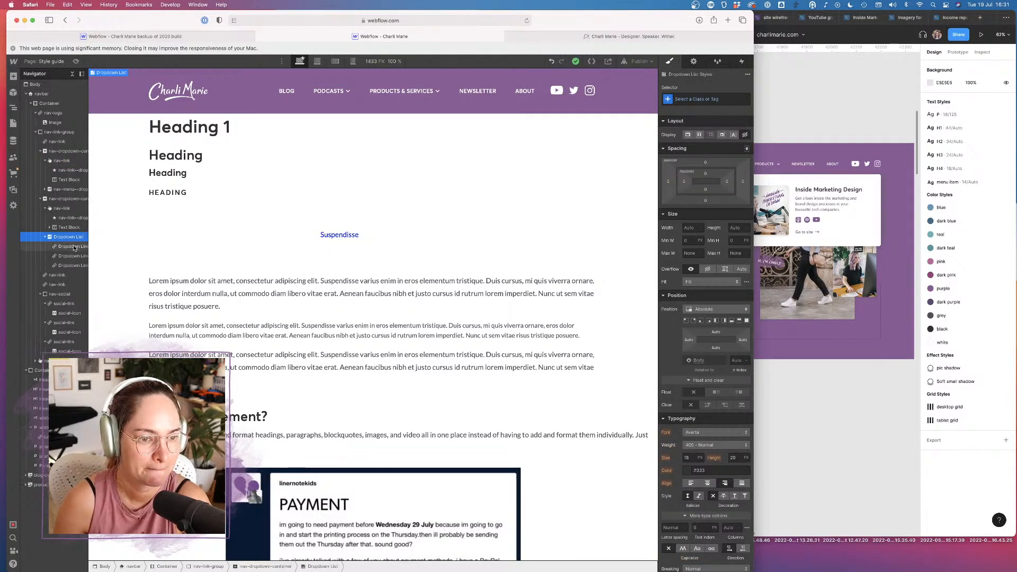
left_click(328, 91)
left_click(66, 189)
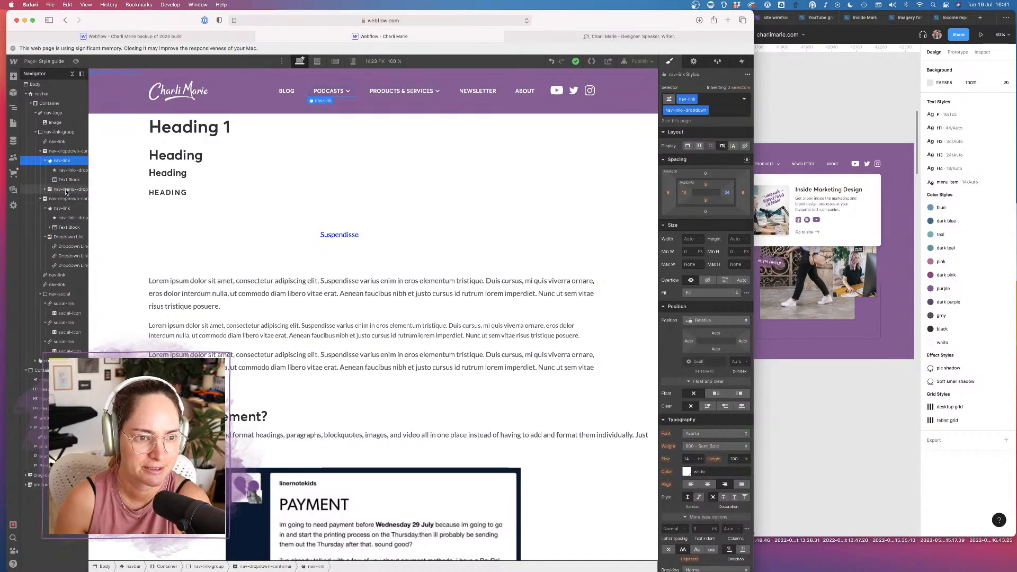
left_click(694, 61)
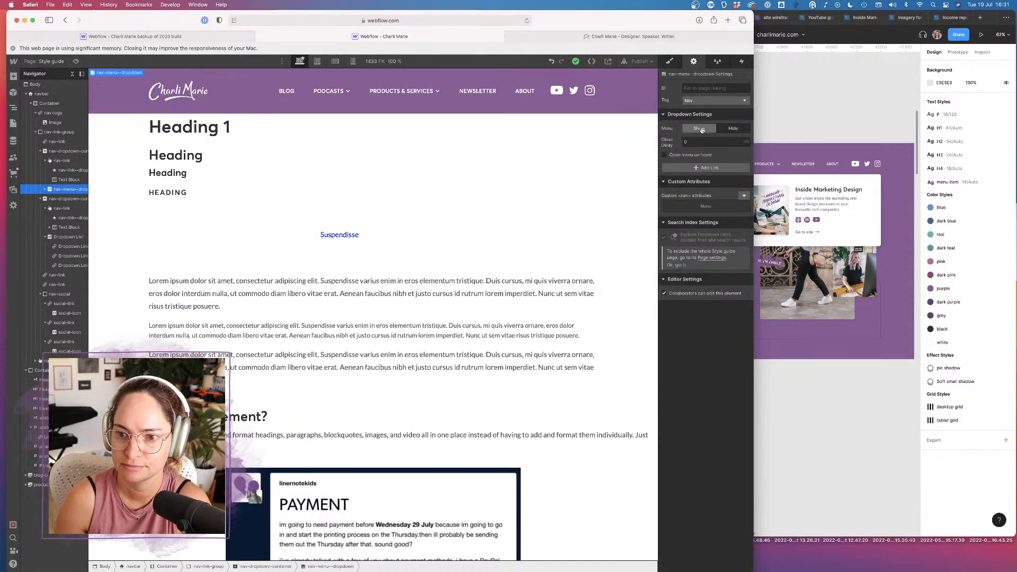
left_click(699, 128)
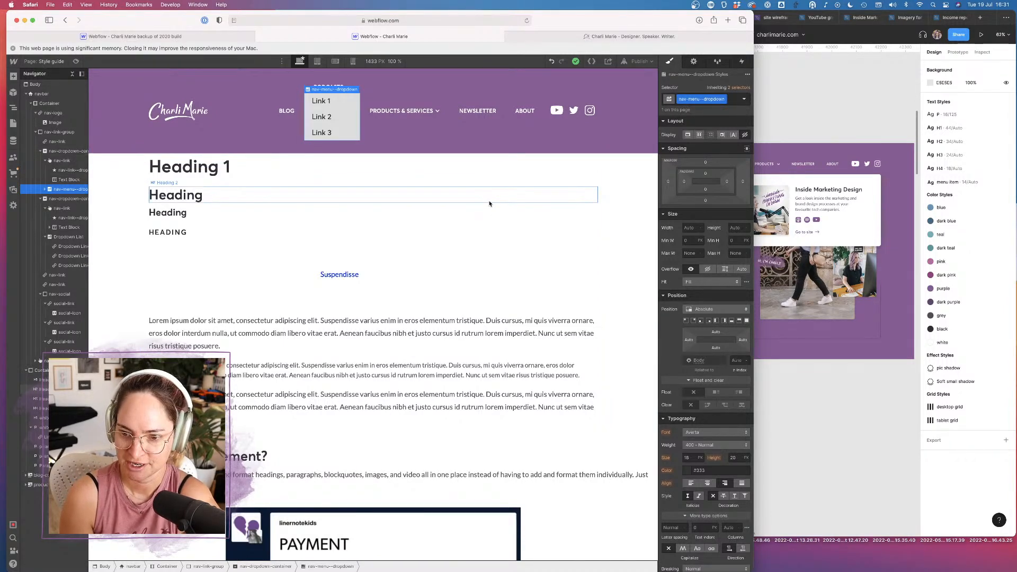
Undo the recent edits back to the Podcasts dropdown menu's Absolute position and the undeleted HTML Embed
key("super+z")
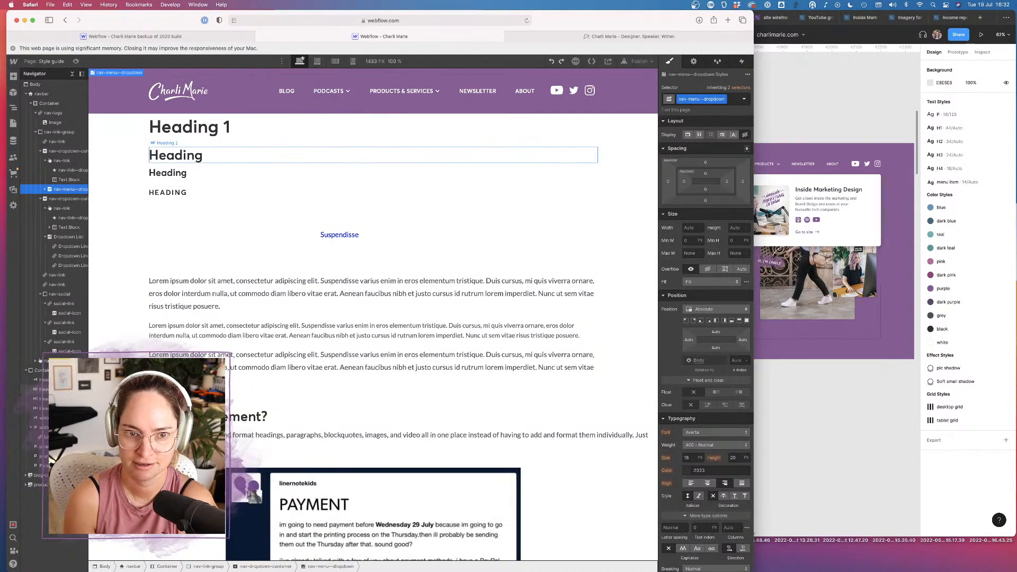
key("super+shift+z")
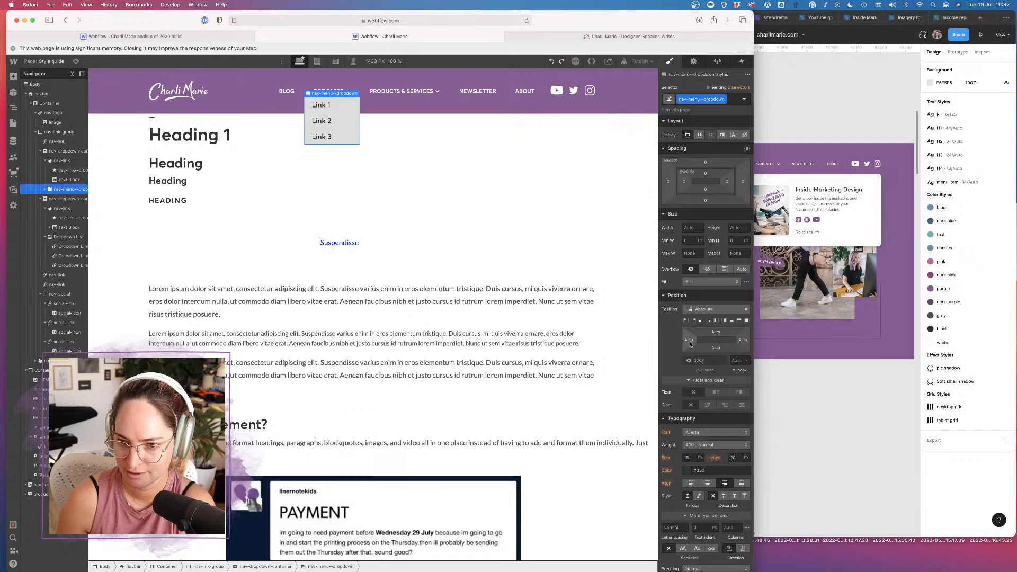
Stretch the absolutely positioned Podcasts dropdown menu to 0% offsets on all sides and set its width to 100%
left_click(747, 322)
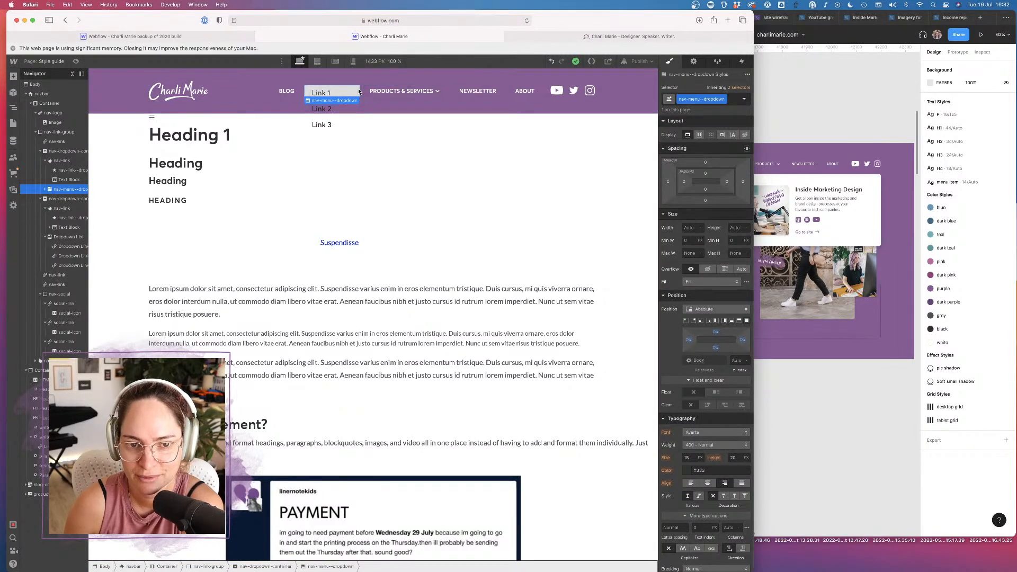
left_click(691, 227)
type("1")
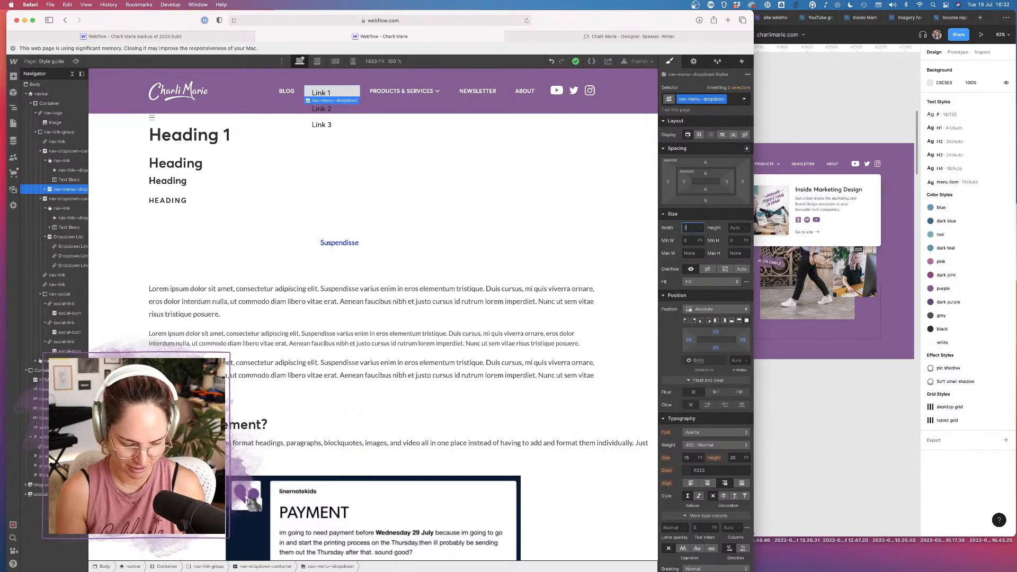
type("00%")
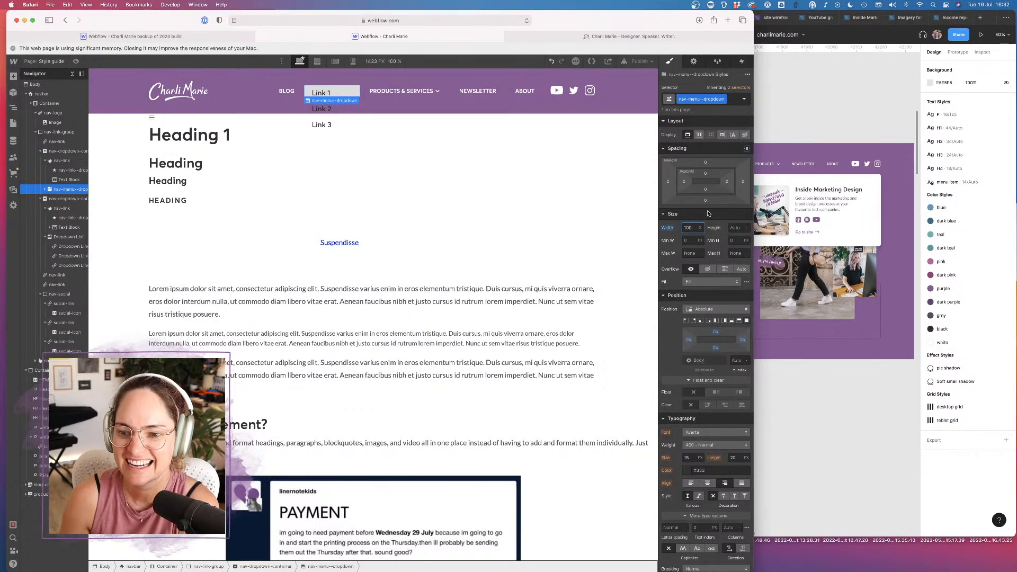
Check the podcast mega menu design in Figma, return to Webflow, and select the Podcasts nav-dropdown-container to examine its styles
left_click(837, 95)
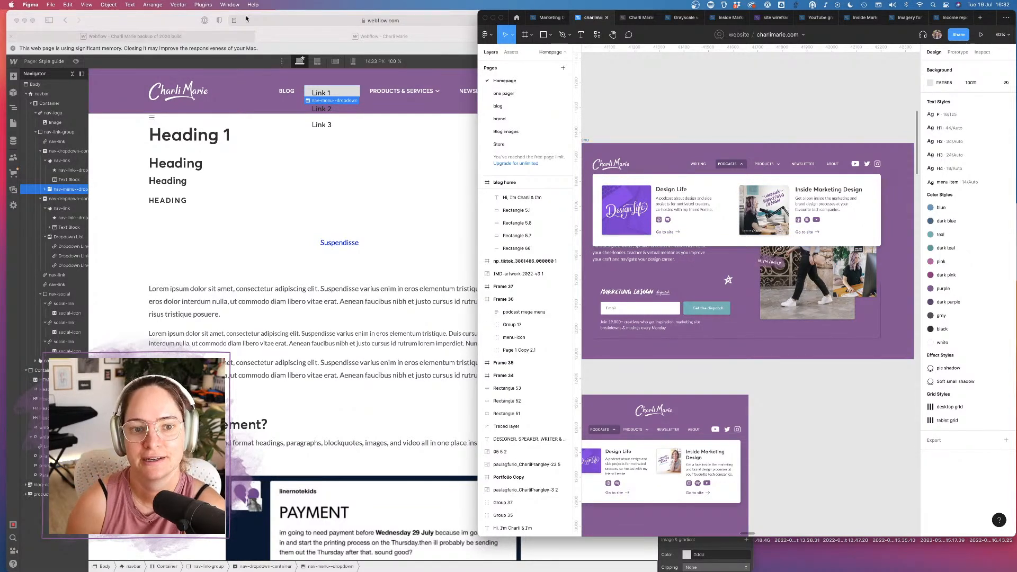
left_click(373, 93)
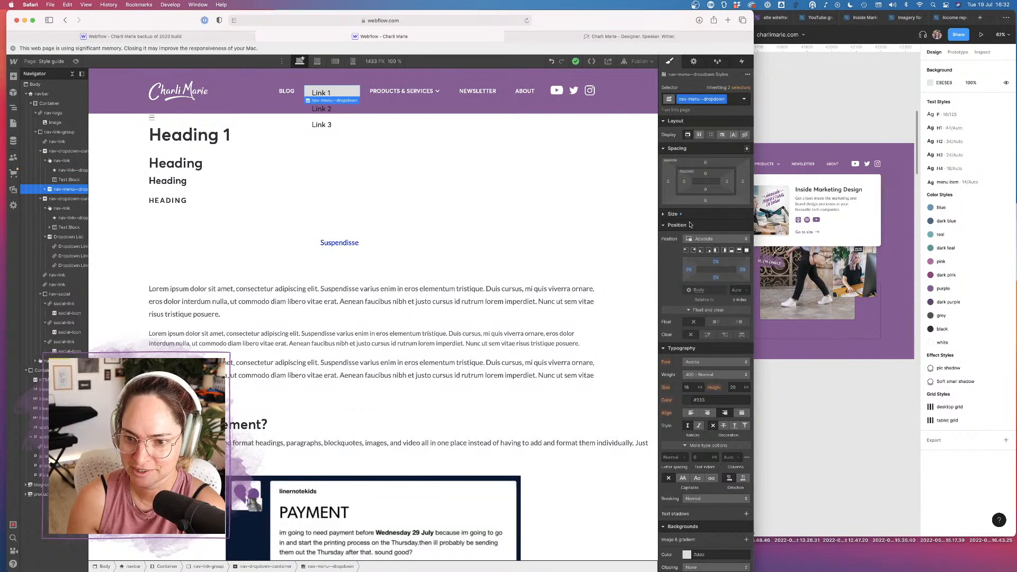
left_click(664, 215)
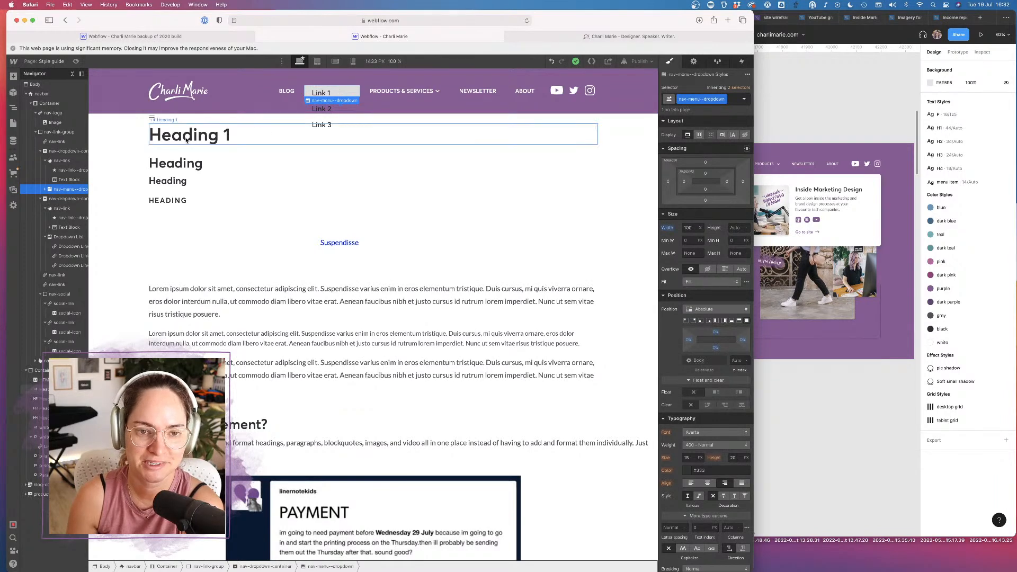
left_click(65, 152)
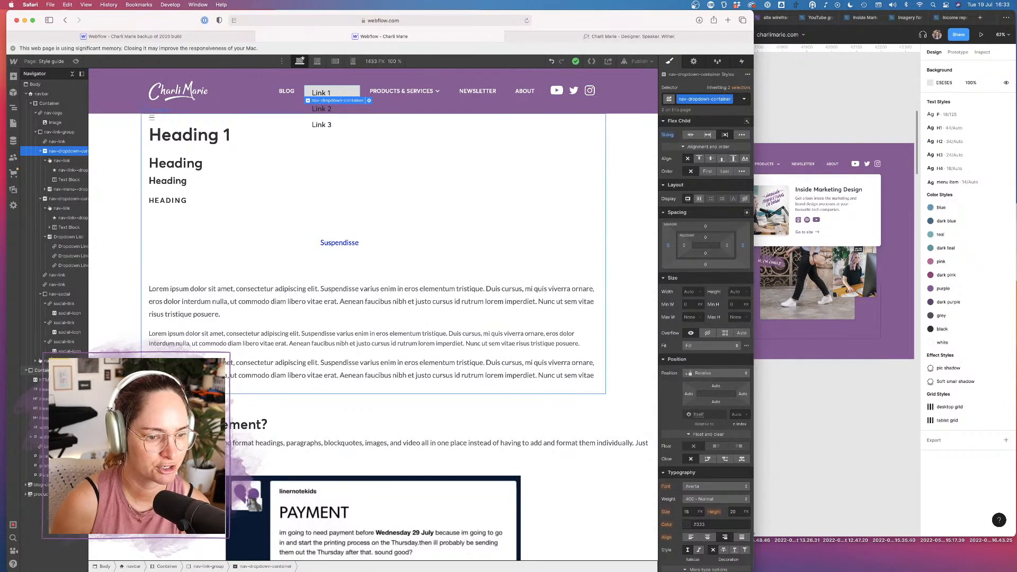
Add a Div Block to the navbar's Container, placed directly after nav-menu-button rather than nested inside it
left_click(40, 361)
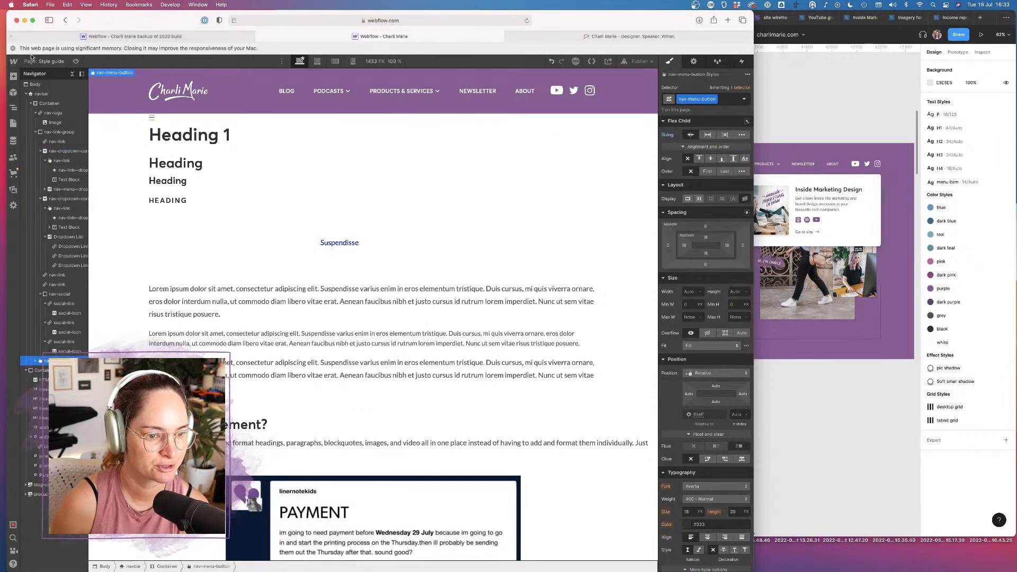
left_click(14, 77)
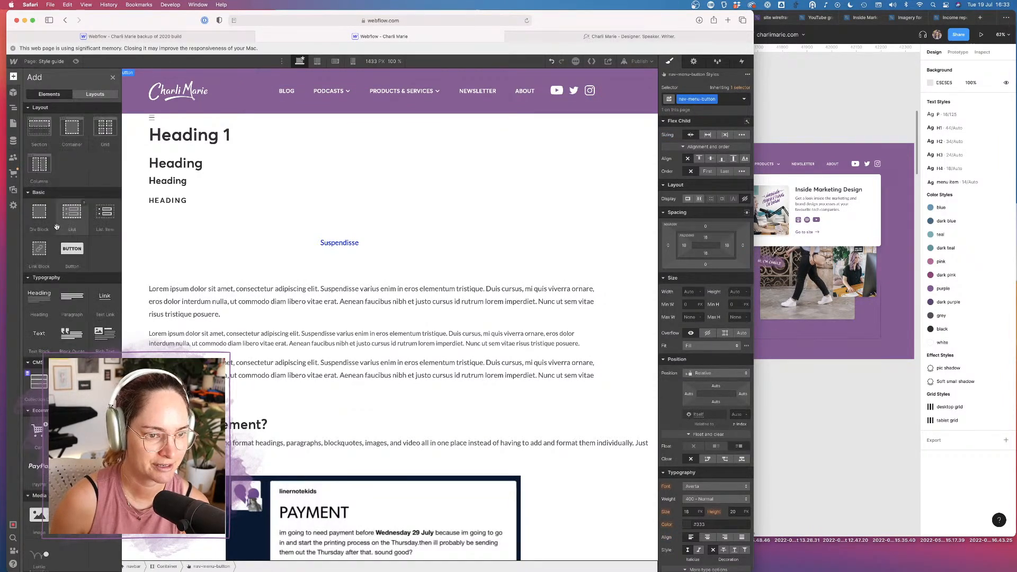
left_click(39, 214)
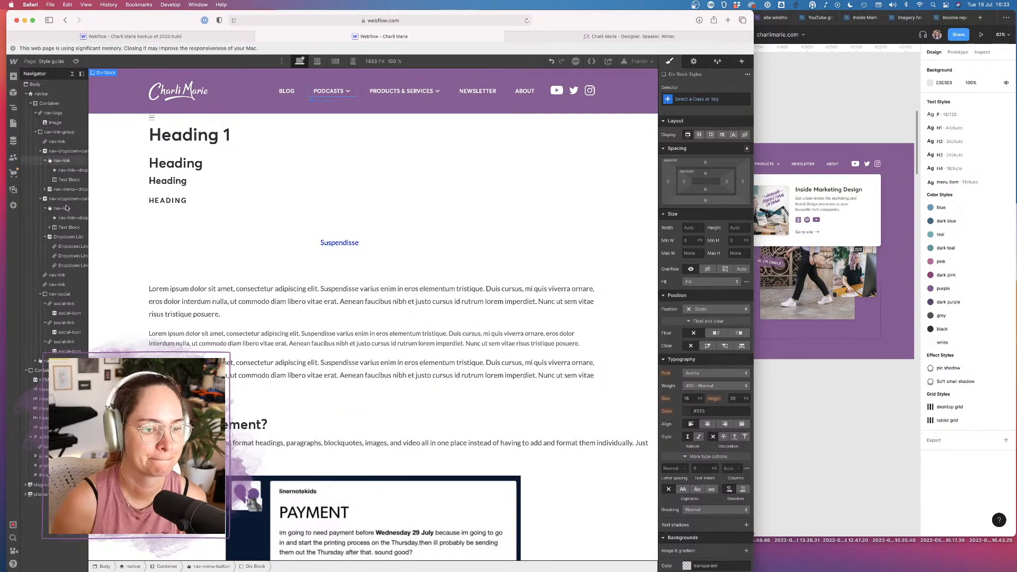
left_click(39, 361)
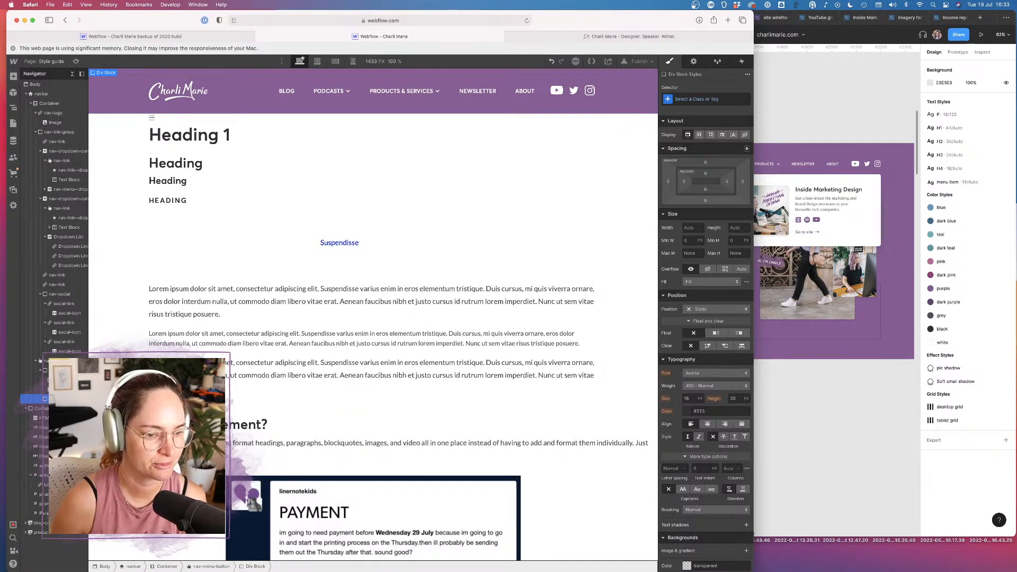
left_click_drag(36, 403, 35, 401)
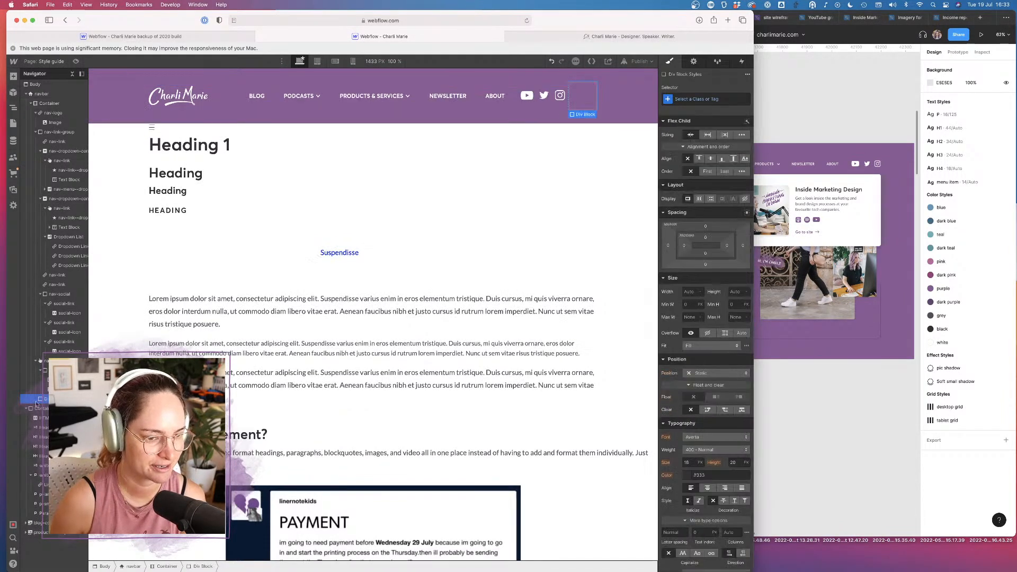
left_click(36, 361)
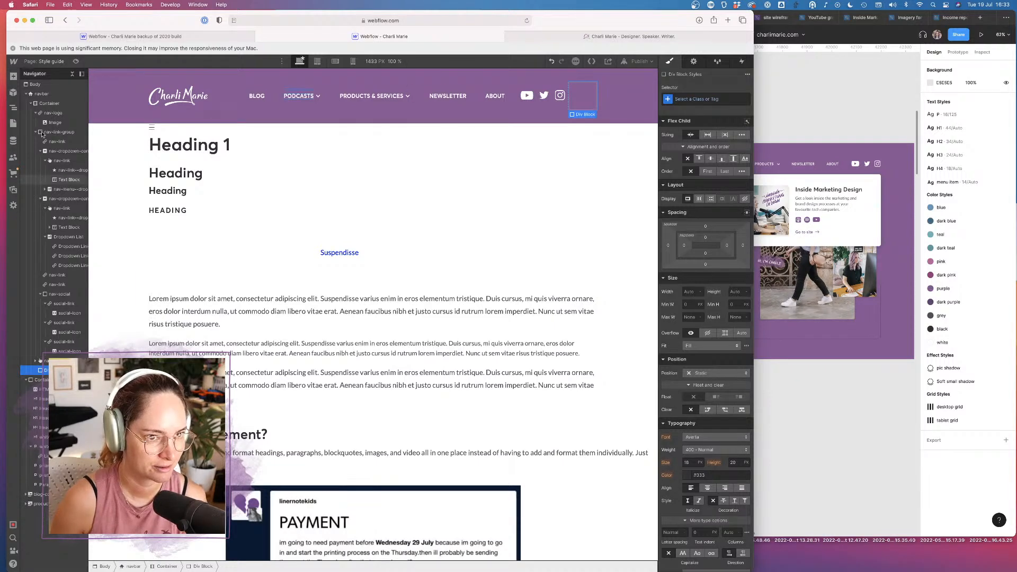
Collapse nav-link-group, check the navbar Container's layout, and give the new Div Block the class nav-dropdown-open
left_click(35, 132)
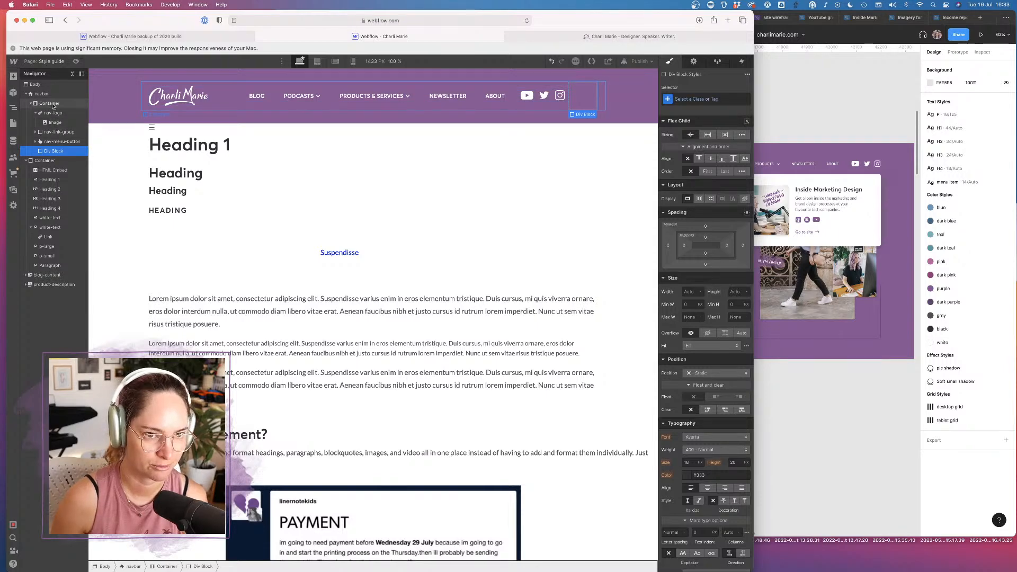
left_click(53, 104)
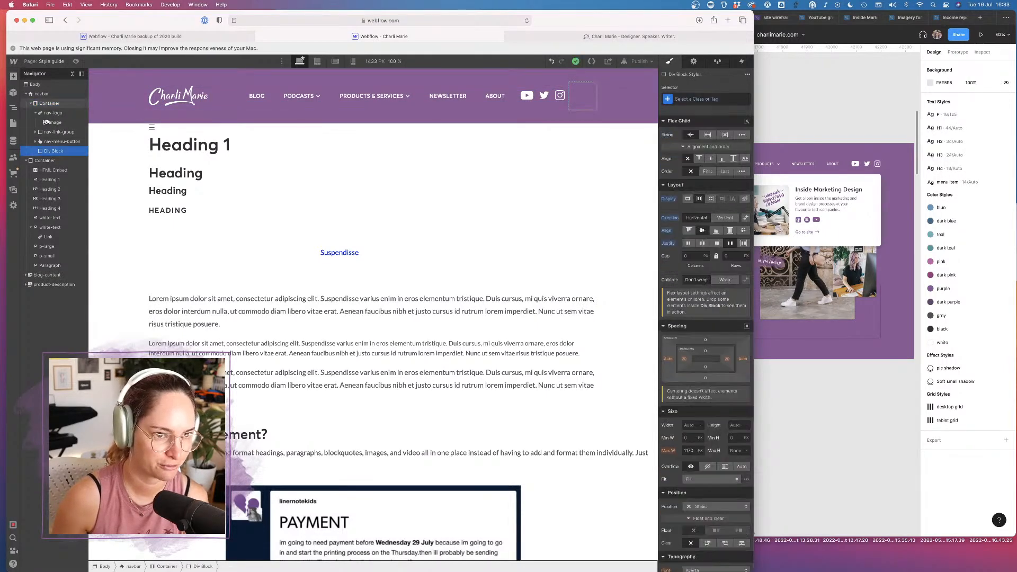
left_click(54, 151)
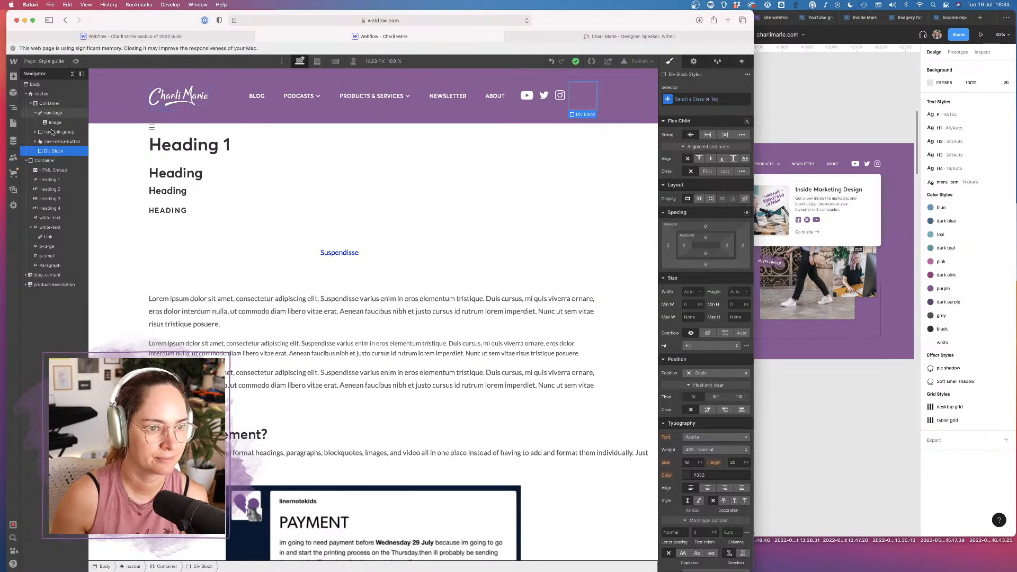
left_click_drag(50, 153, 50, 151)
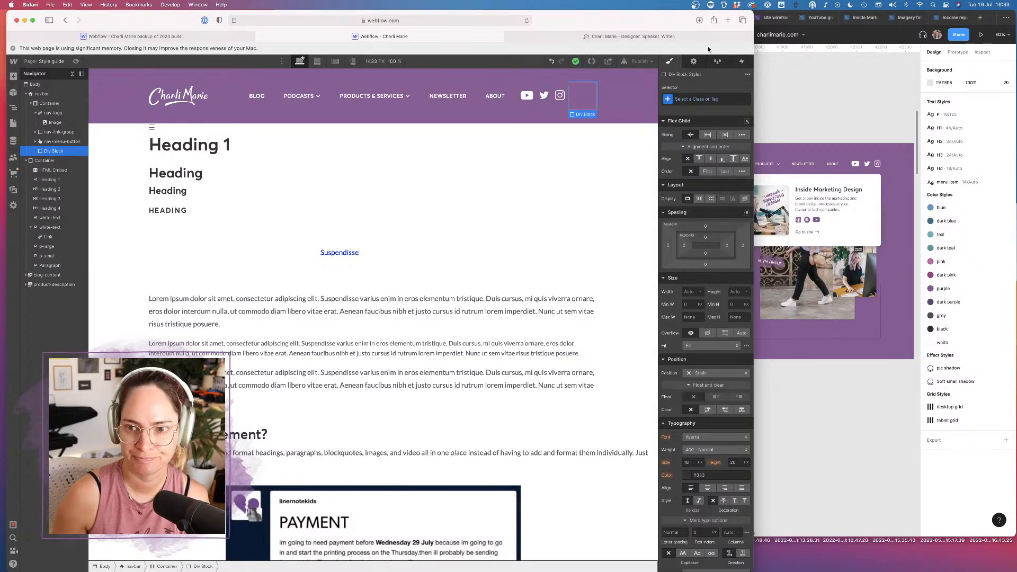
left_click(689, 100)
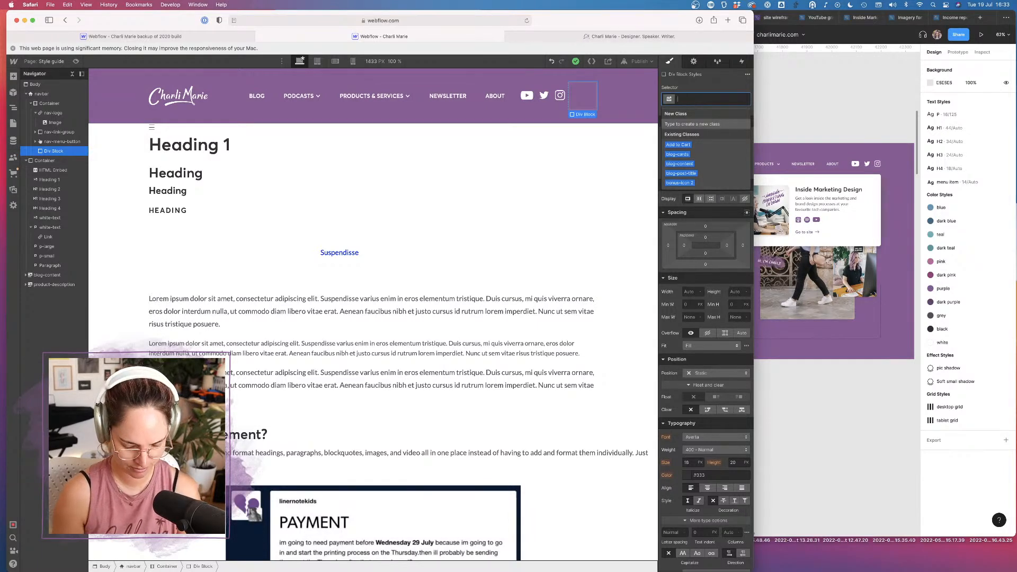
type("nav-dropdown-")
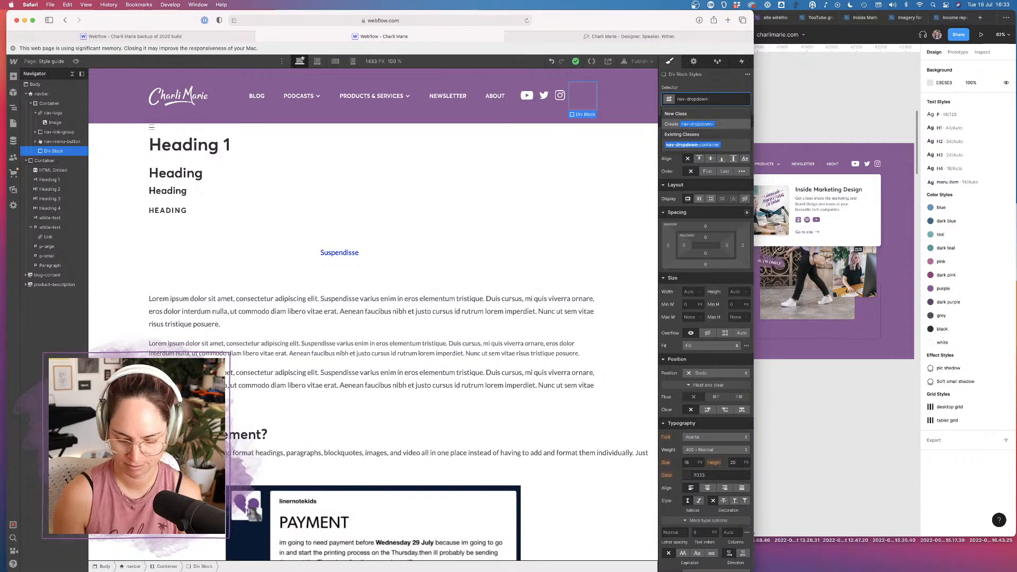
type("open")
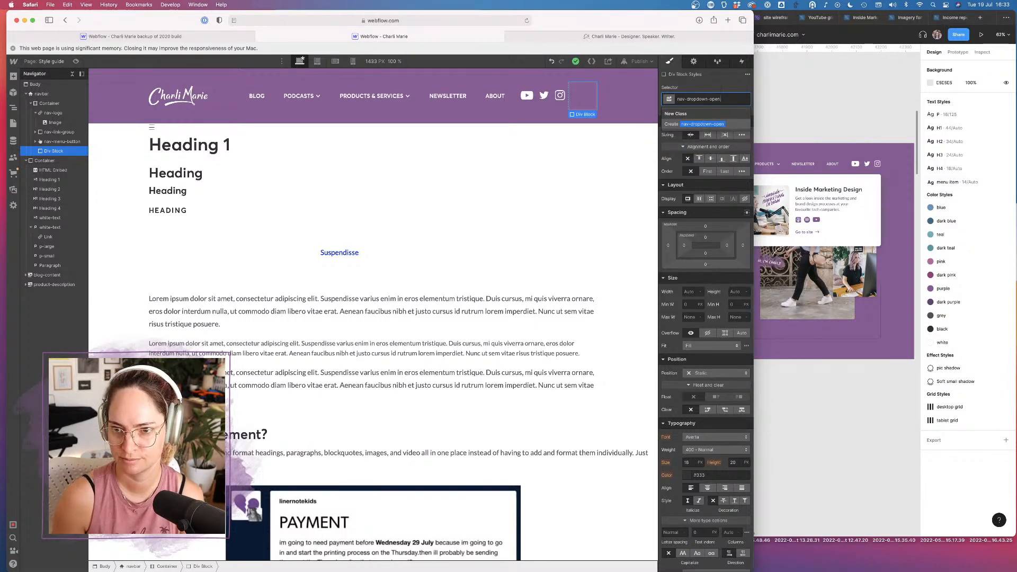
key("Return")
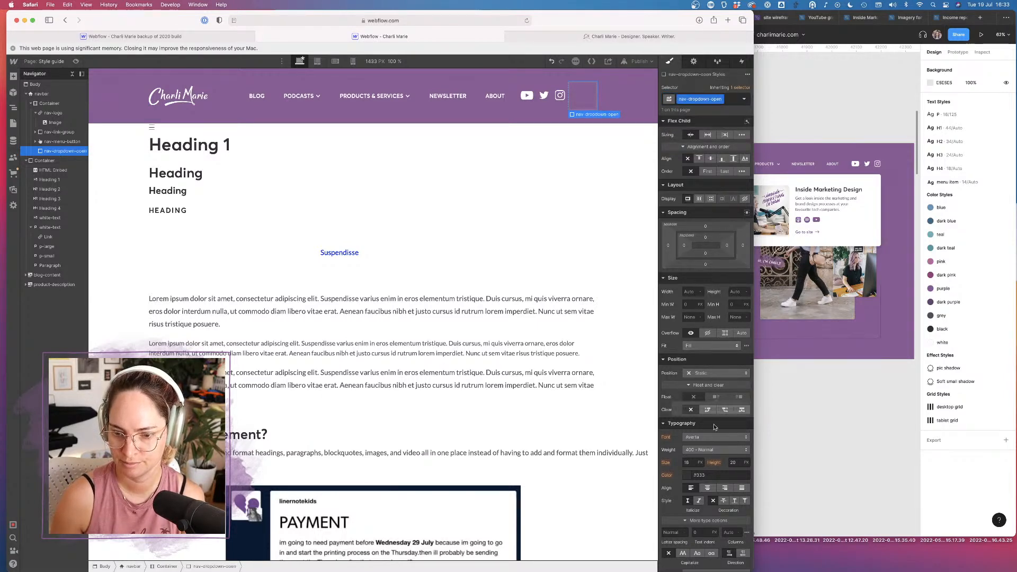
Set nav-dropdown-open to Absolute position with a width of 100%
left_click(707, 374)
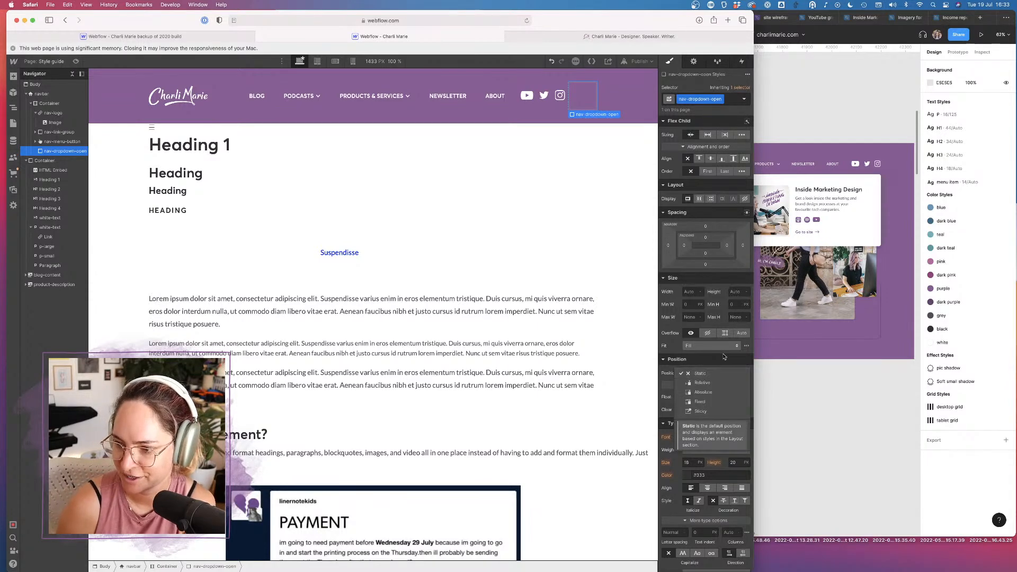
left_click(703, 392)
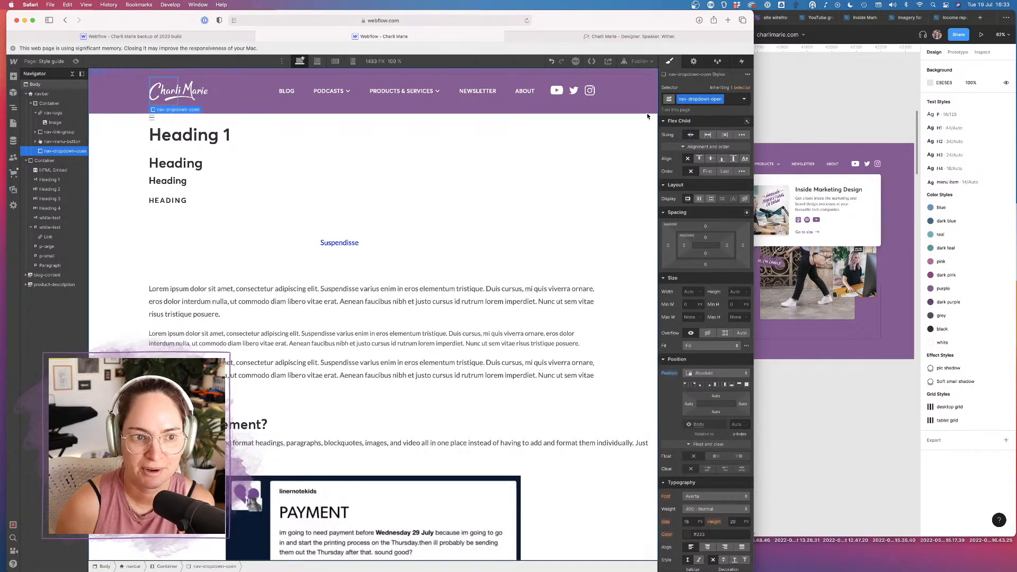
left_click(690, 290)
type("100%")
key("Return")
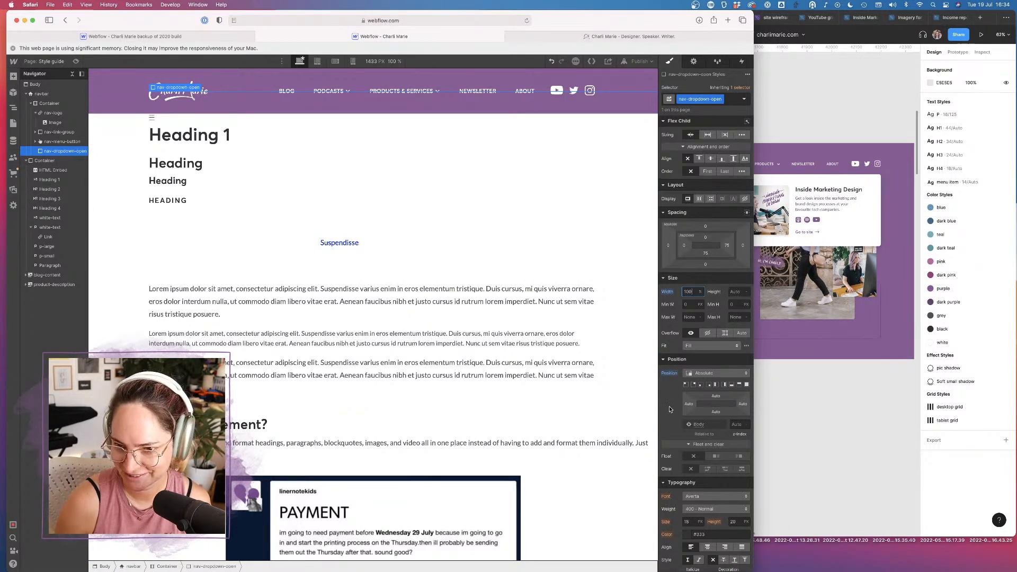
Give nav-dropdown-open a white background colour
scroll(670, 409, "down", 3)
scroll(681, 424, "down", 6)
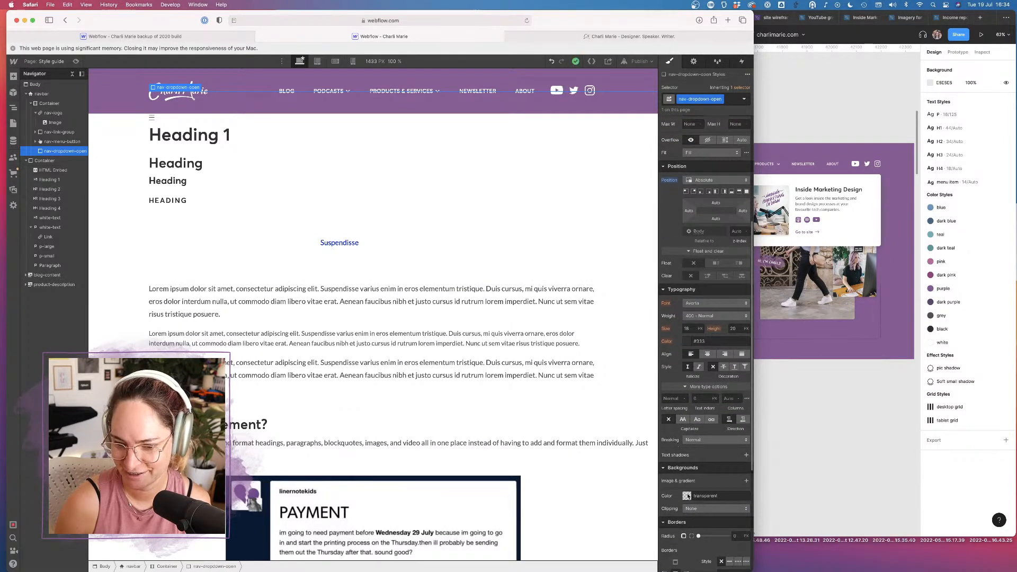
left_click(687, 495)
left_click(679, 459)
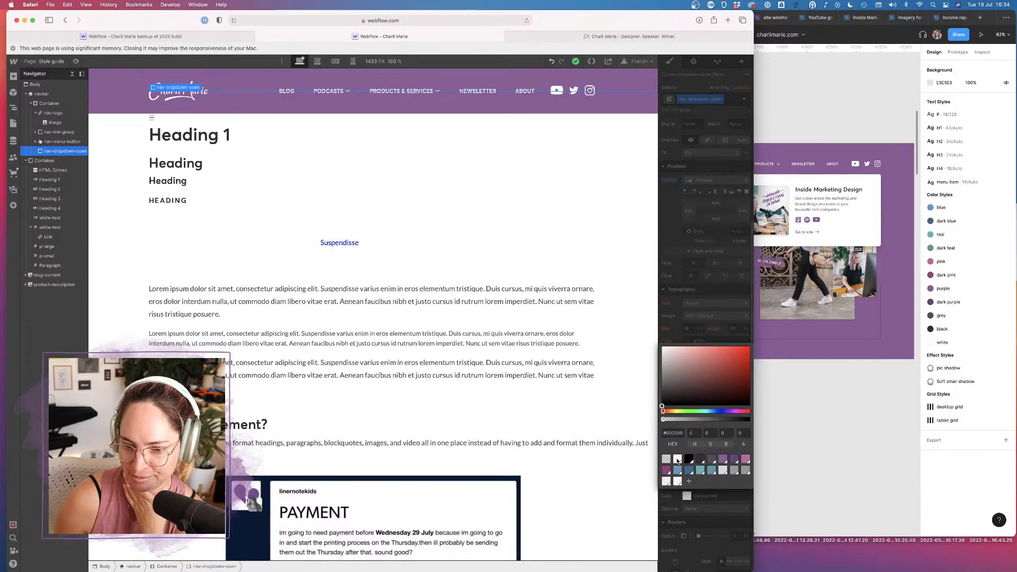
left_click(708, 290)
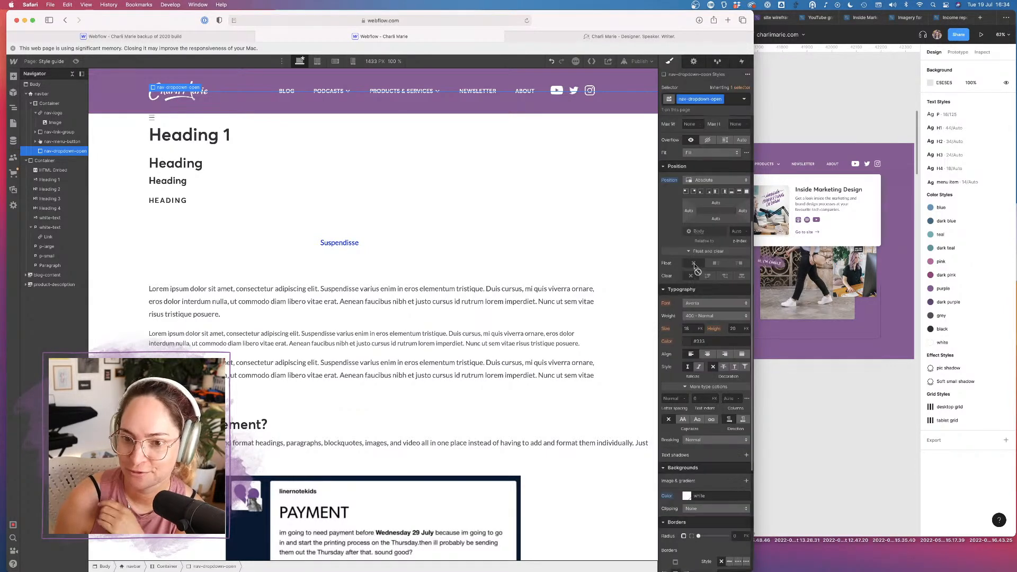
Insert an Image inside nav-dropdown-open and use the "yes yes yes.jpg" asset for it
left_click(14, 76)
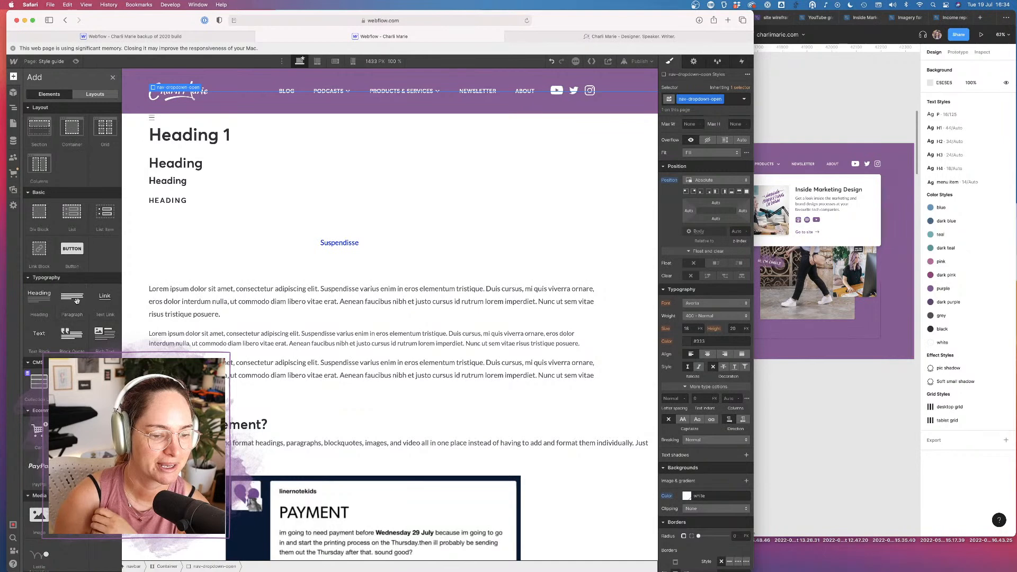
scroll(72, 340, "down", 2)
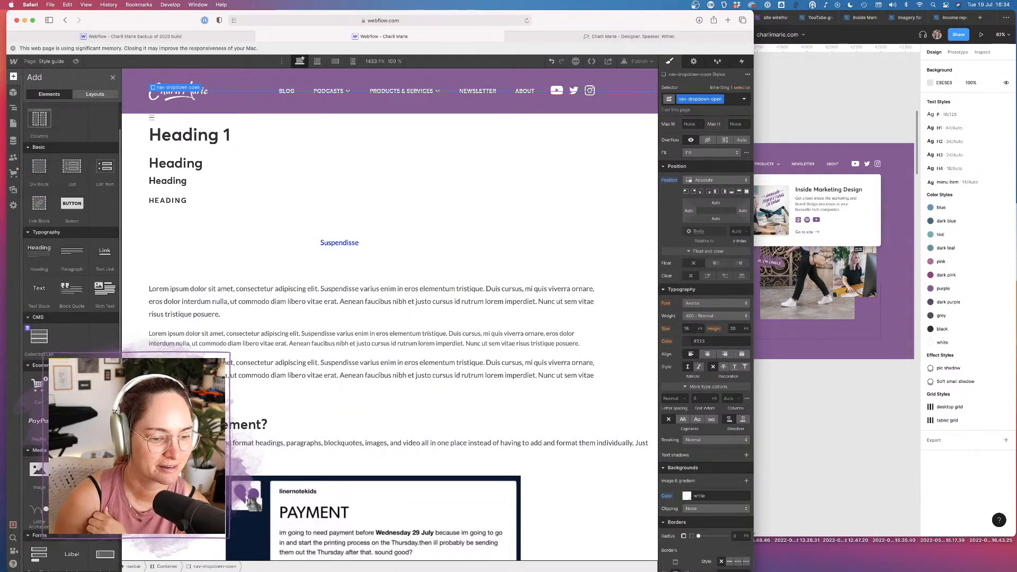
left_click_drag(39, 470, 178, 93)
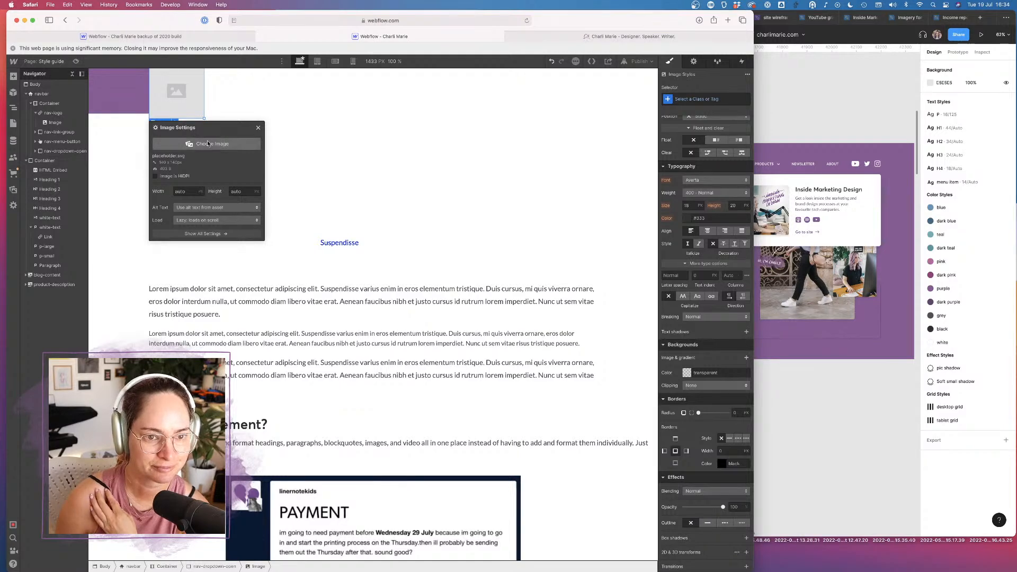
left_click(210, 144)
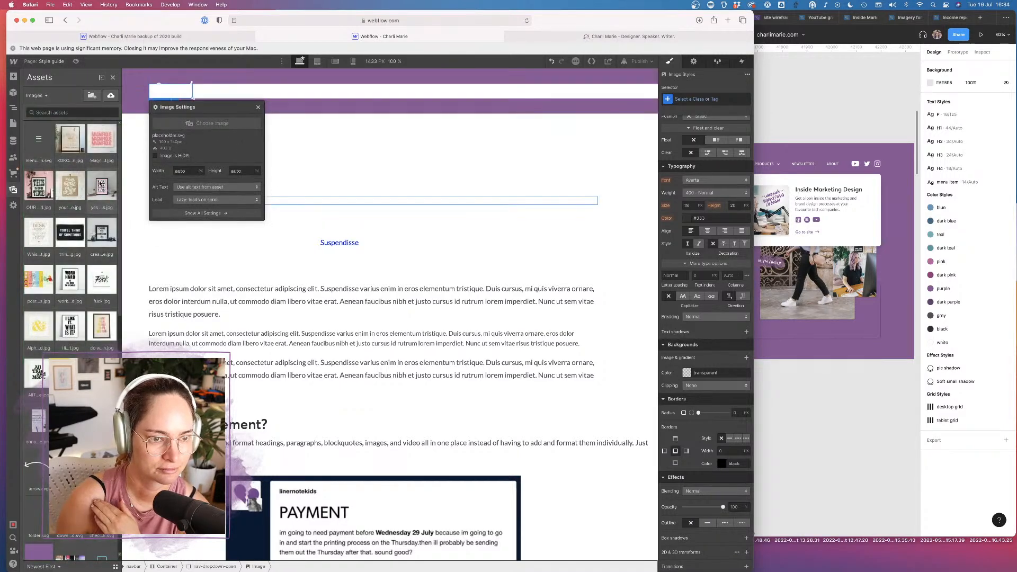
left_click(103, 188)
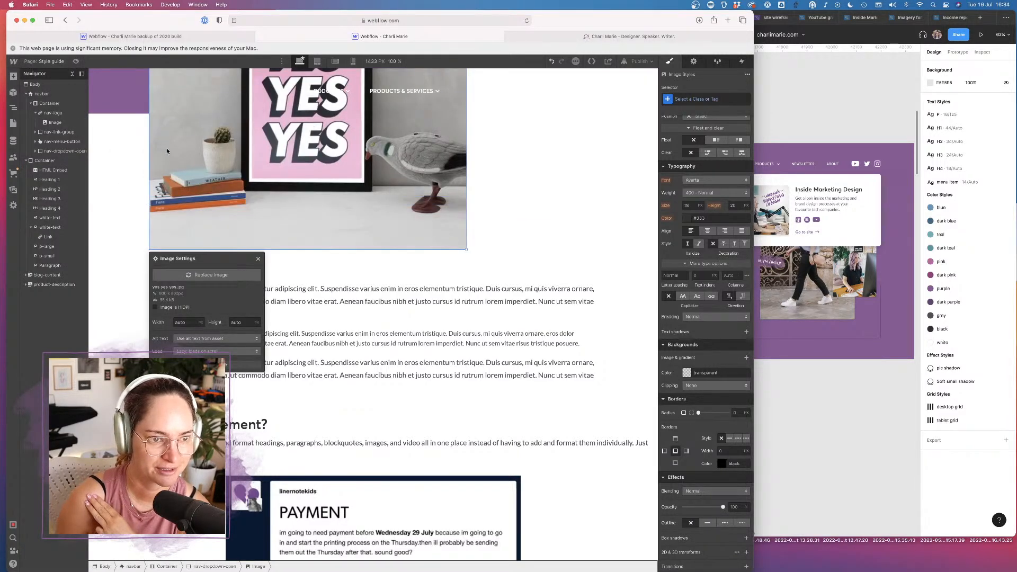
left_click(106, 163)
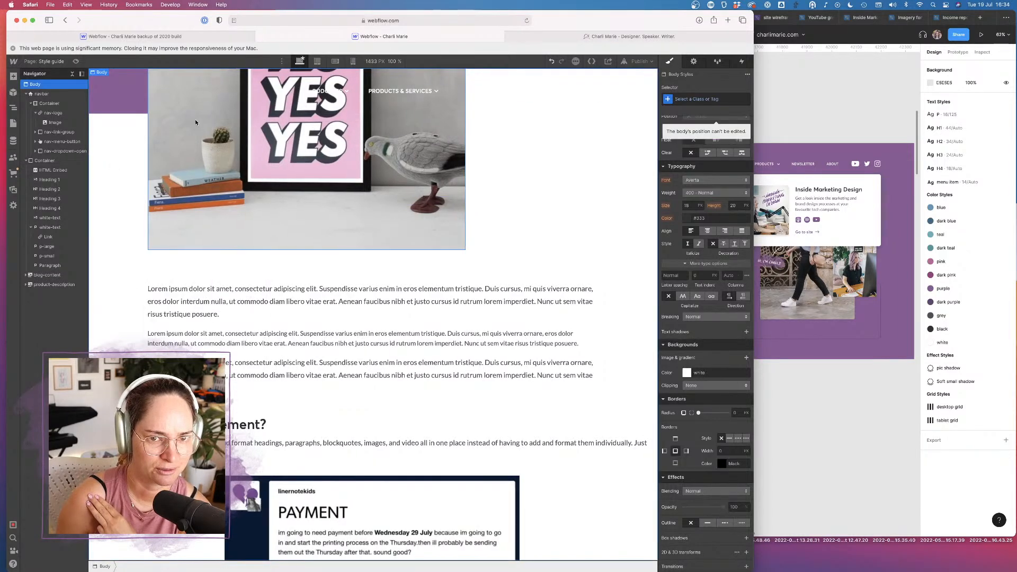
left_click(339, 154)
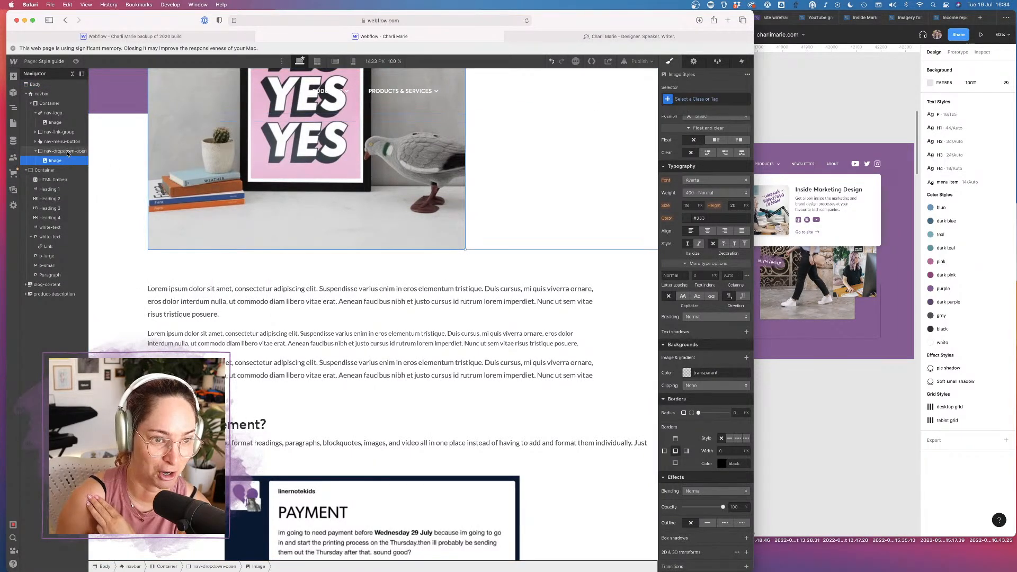
Stretch the absolutely positioned nav-dropdown-open to 0% offsets on all four sides
left_click(66, 151)
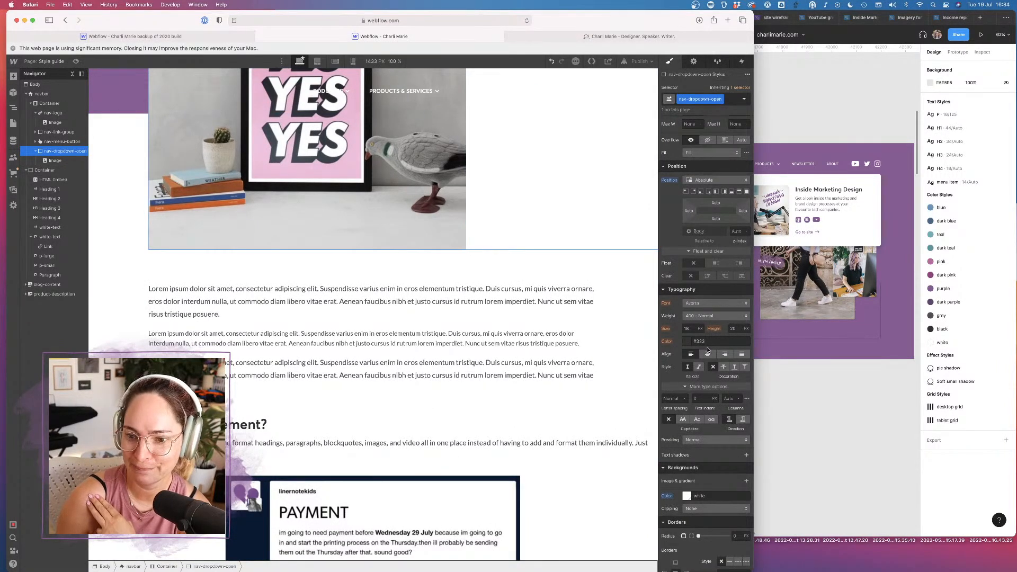
scroll(669, 453, "up", 3)
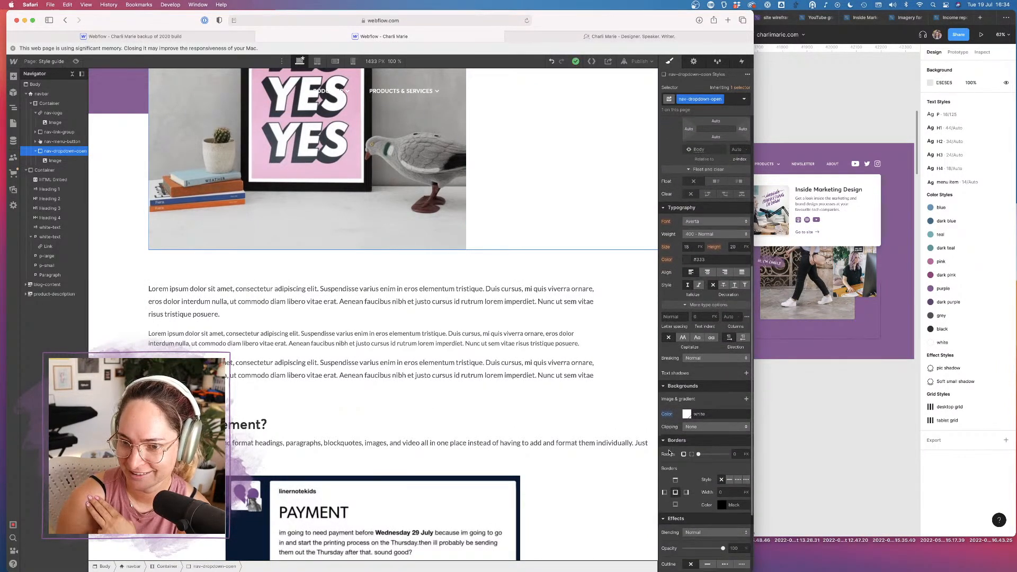
left_click(742, 250)
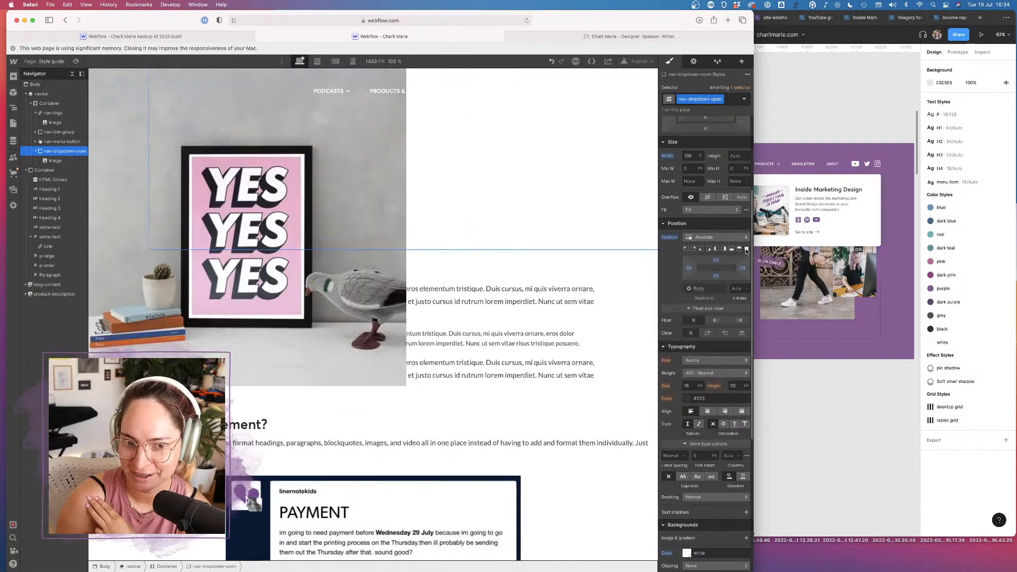
Mark the image inside nav-dropdown-open as HiDPI and set its width to 30 px
left_click(132, 160)
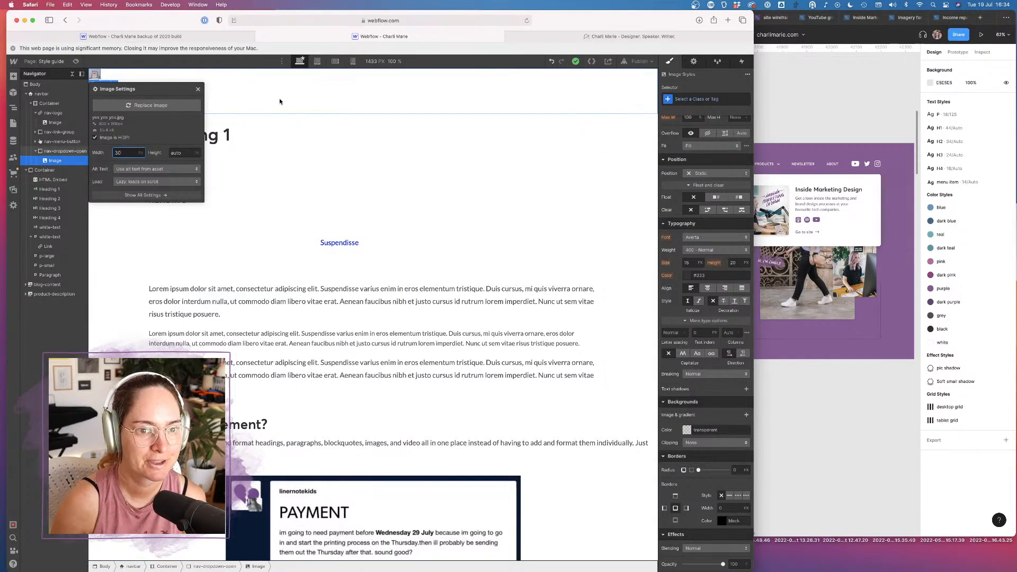
left_click(278, 98)
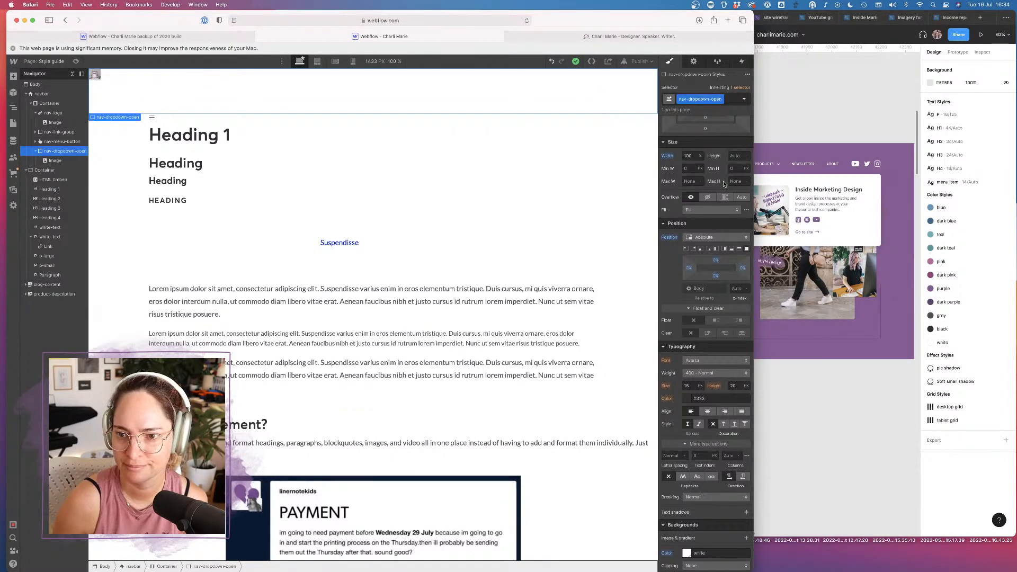
Increase the top offset of the absolutely positioned nav-dropdown-open so it sits at the navbar's lower edge
scroll(726, 182, "up", 5)
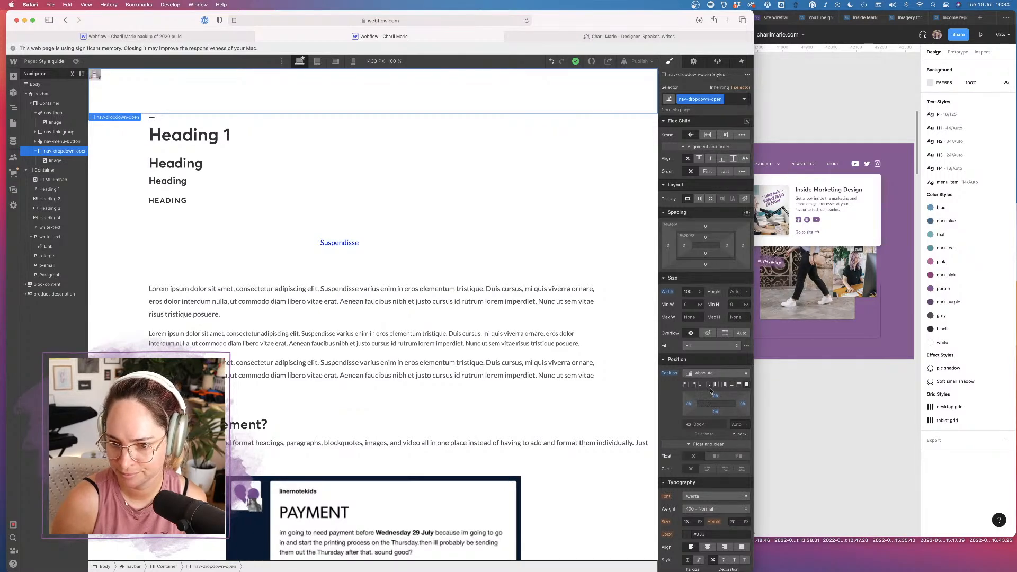
left_click_drag(716, 412, 721, 431)
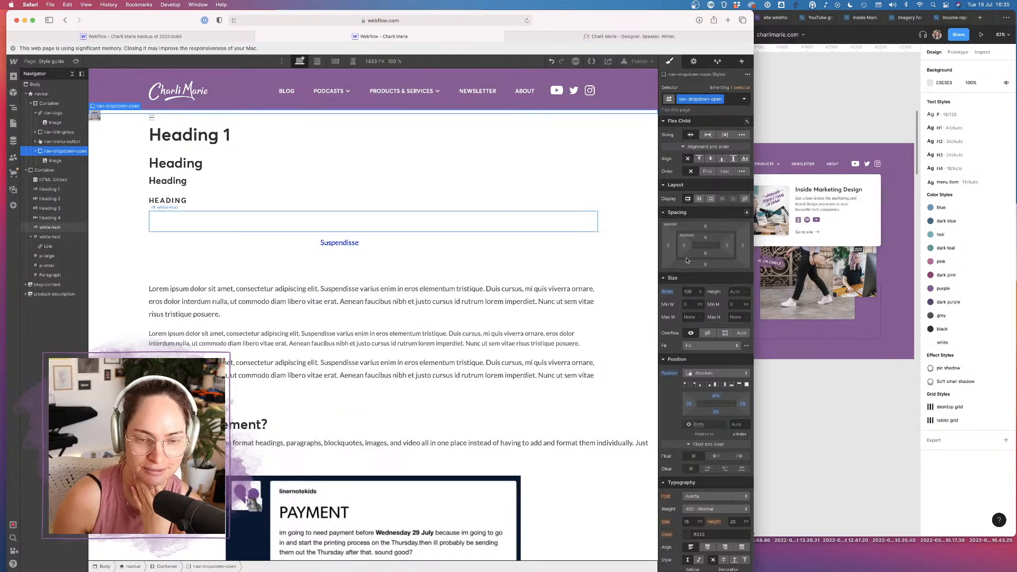
Try static and relative positioning on nav-dropdown-open, then return it to absolute
left_click(704, 373)
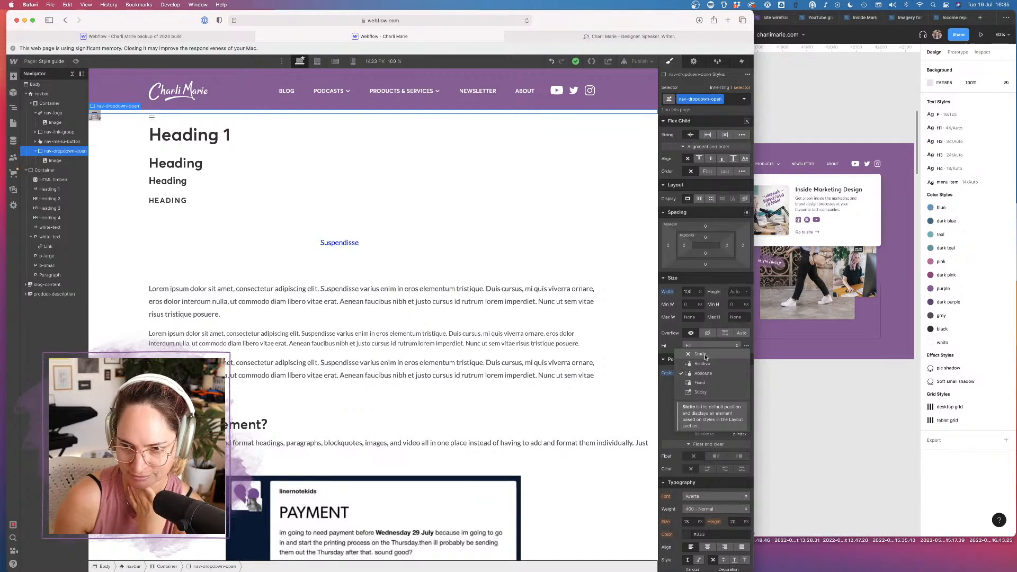
left_click(699, 355)
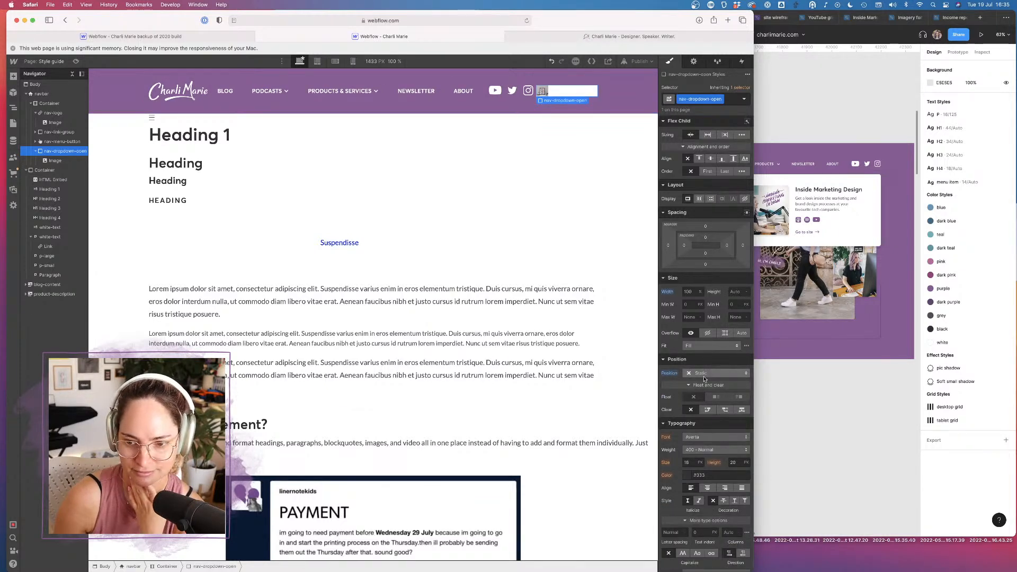
left_click(706, 374)
left_click(707, 382)
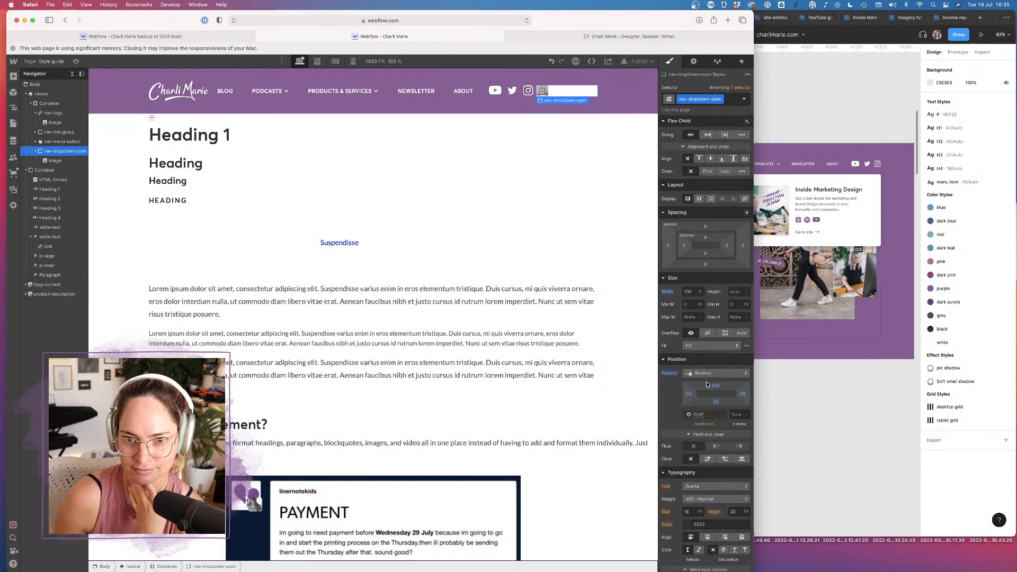
left_click(706, 373)
left_click(708, 383)
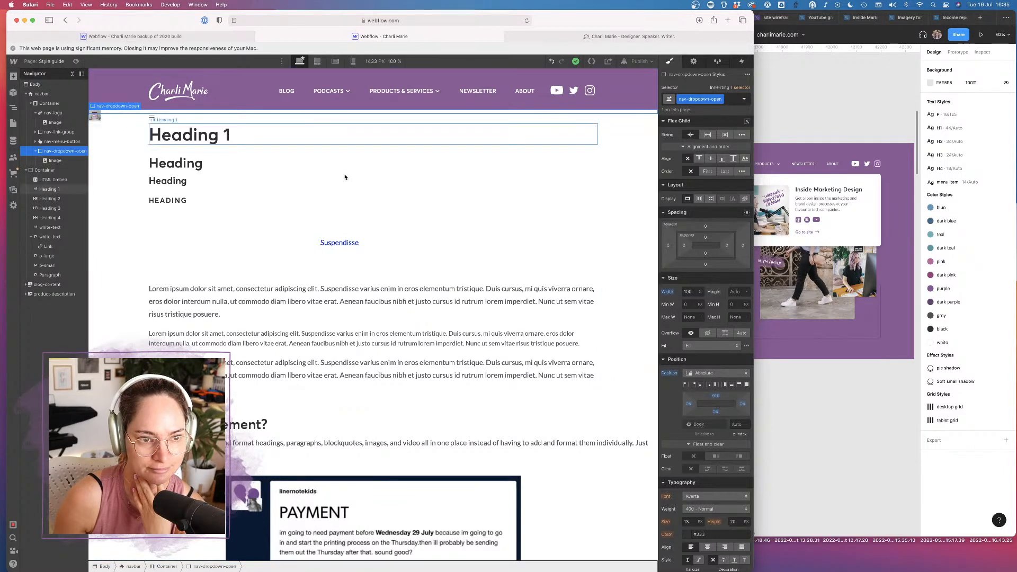
left_click(58, 161)
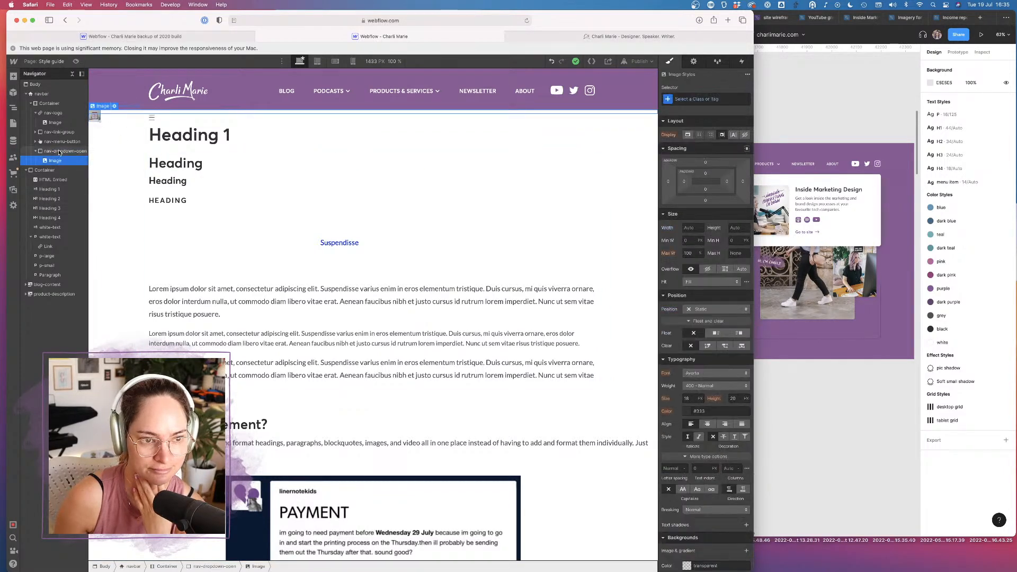
left_click(59, 151)
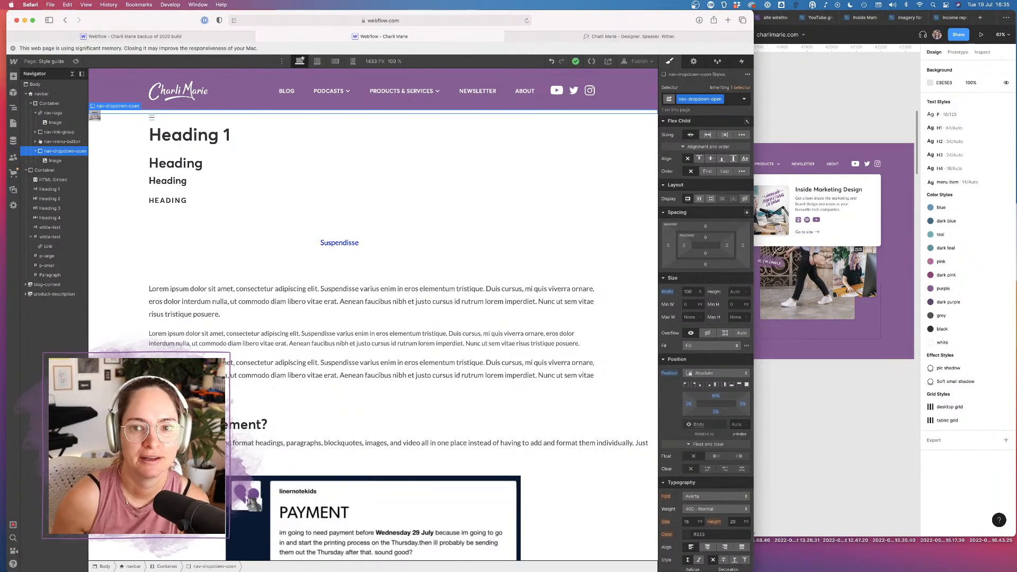
Search Google for "webflow dropdown mega menu" in a new browser tab
left_click(629, 36)
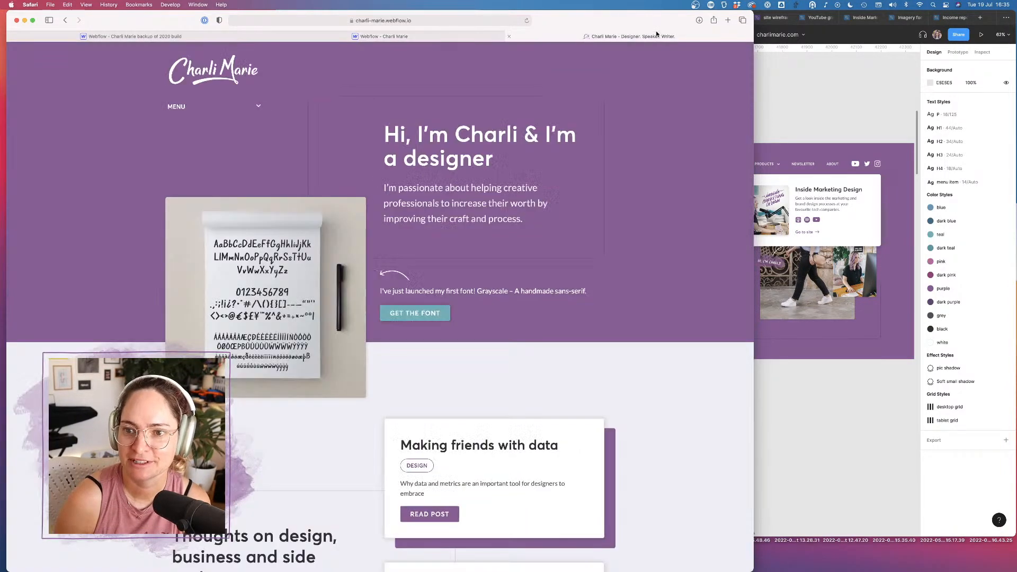
left_click(728, 20)
type("webflow")
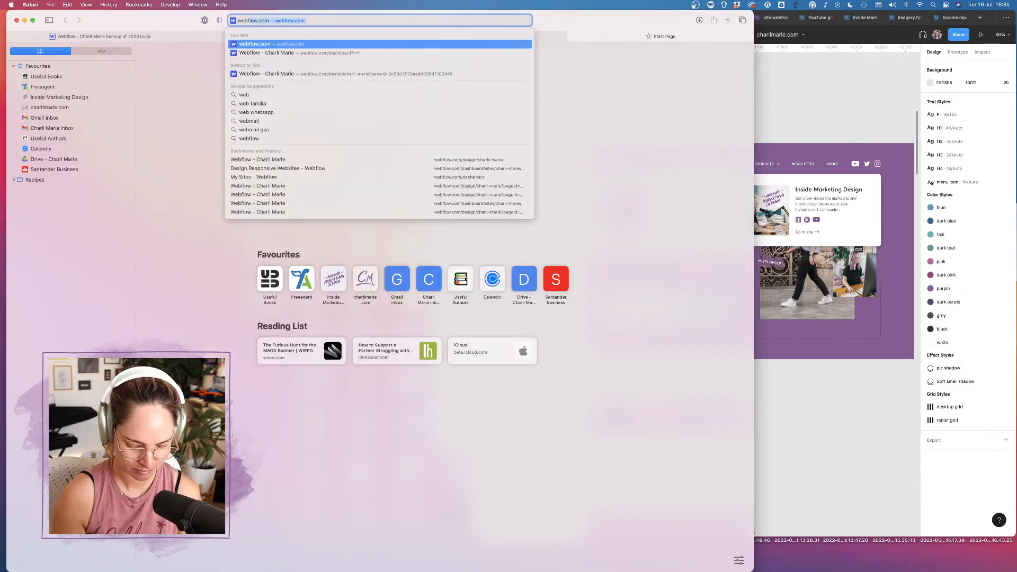
type(" mega menu")
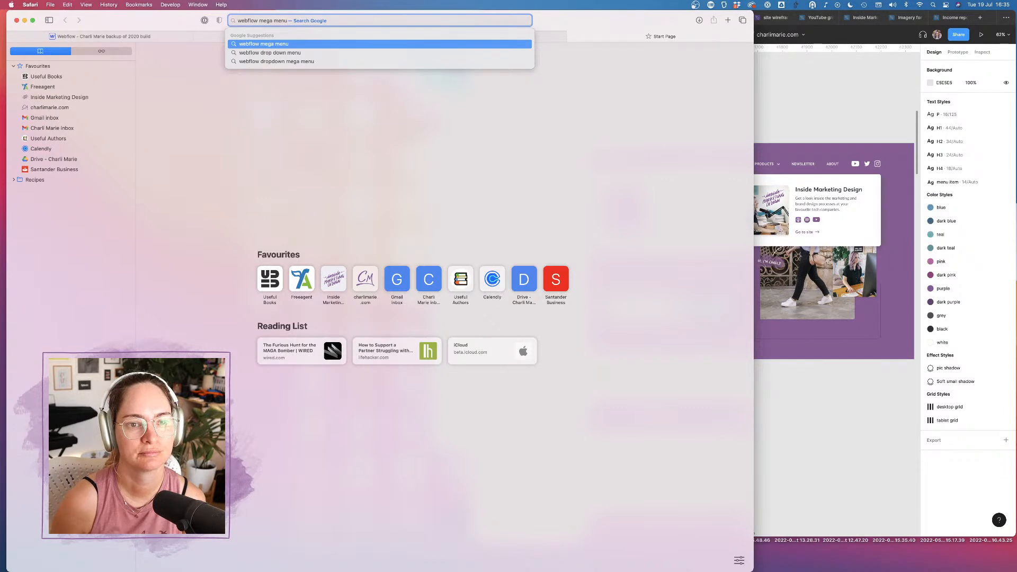
key("Down")
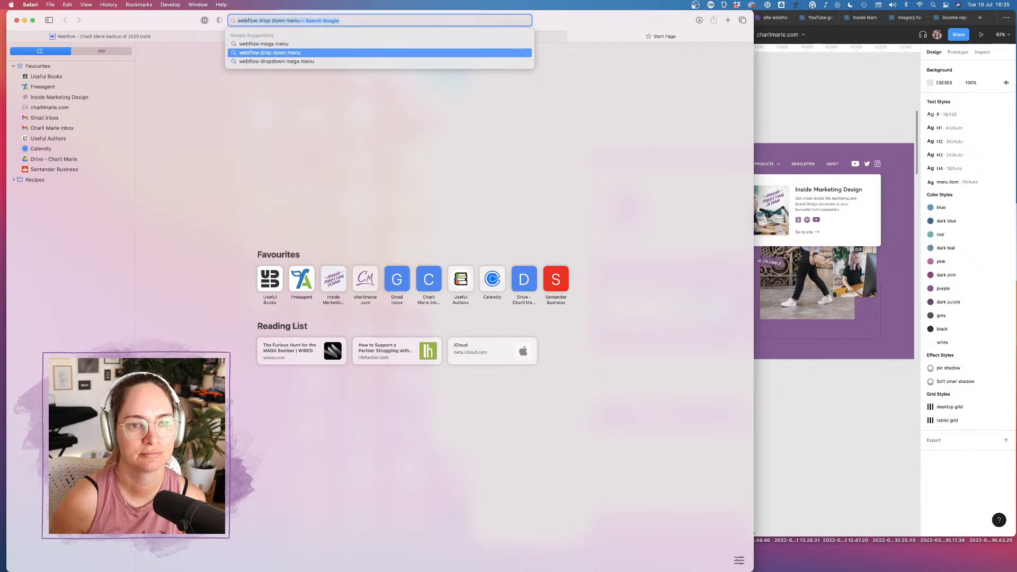
key("Down")
key("Return")
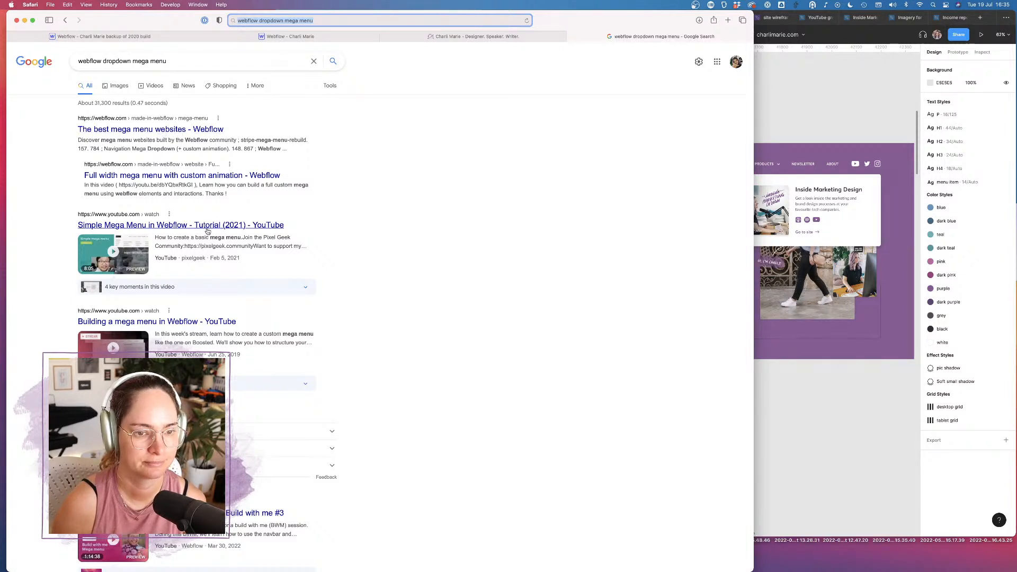
Open the YouTube video "Simple Mega Menu in Webflow - Tutorial (2021)" in its own tab and skim how the dropdown is built
left_click(181, 225, "super")
left_click(653, 36)
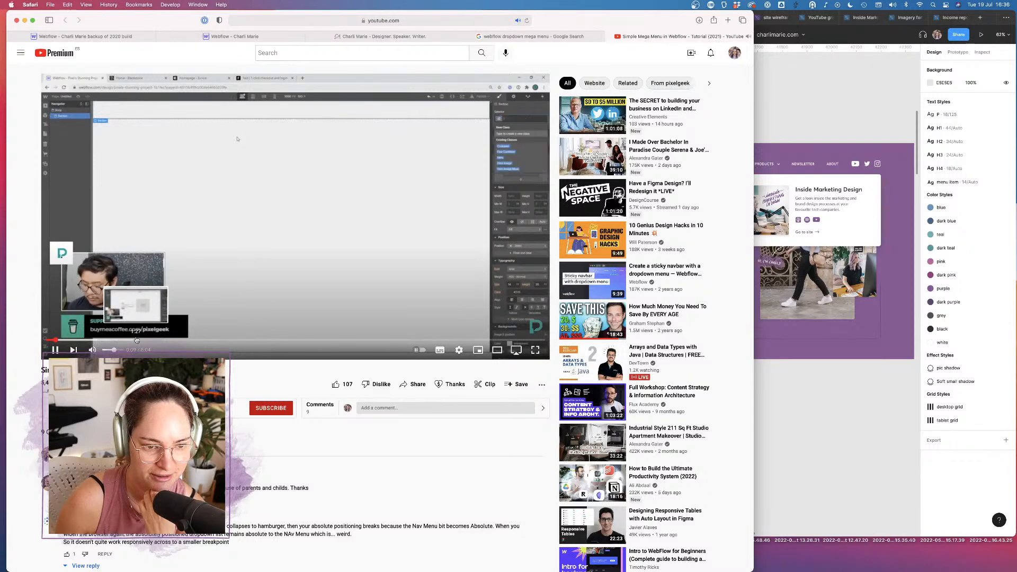
left_click(195, 341)
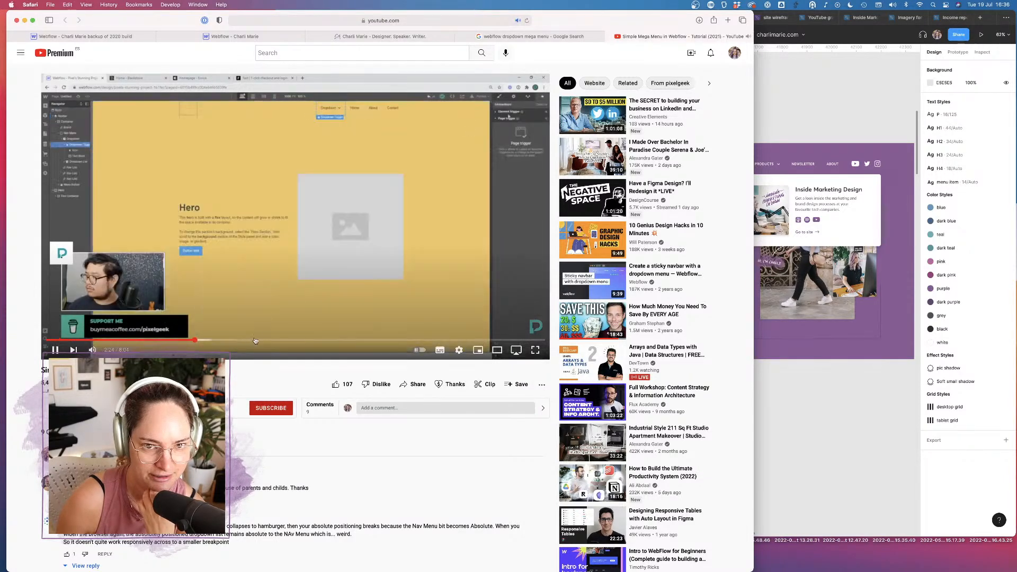
left_click(286, 341)
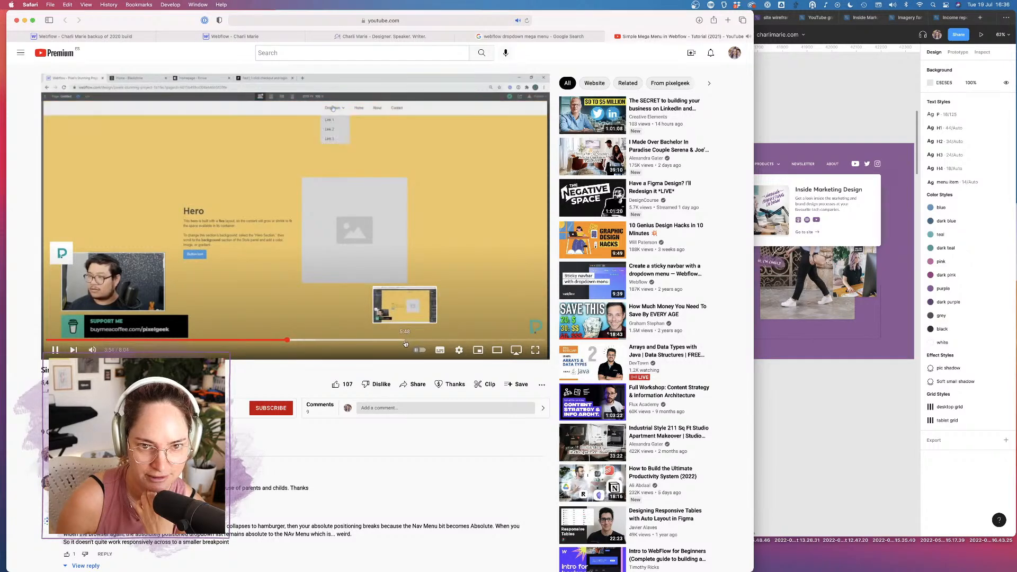
left_click(405, 341)
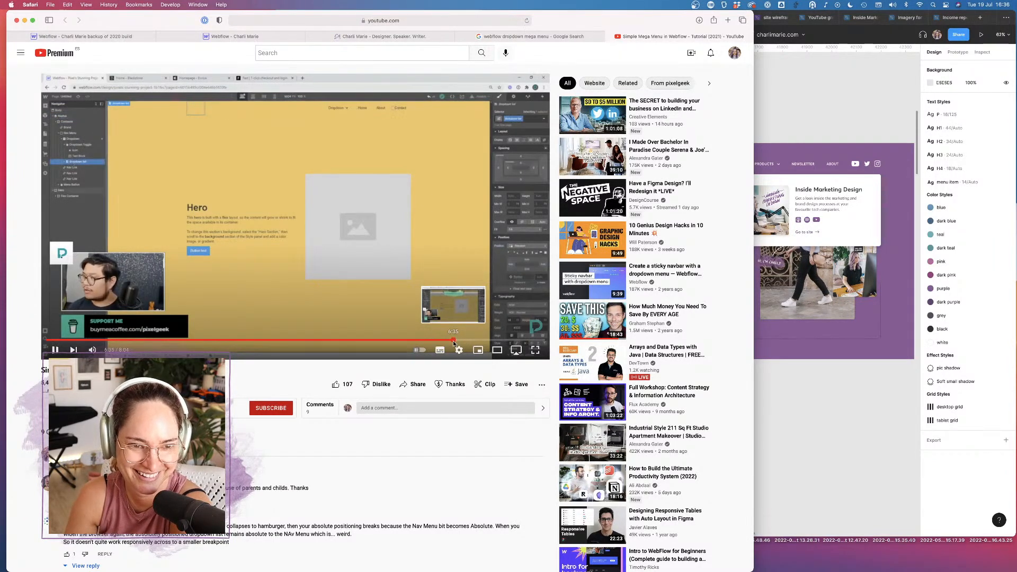
left_click(453, 341)
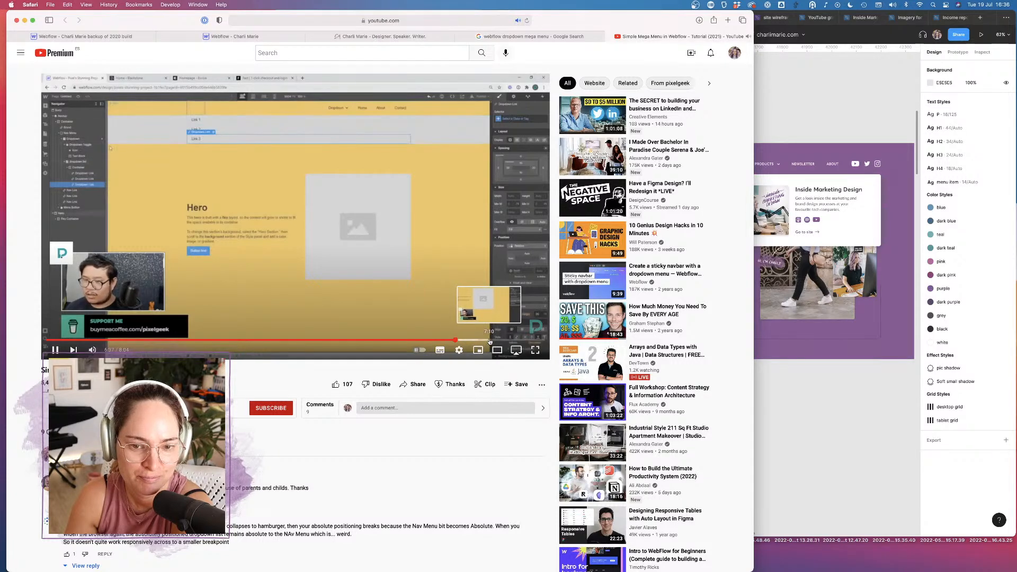
left_click(490, 341)
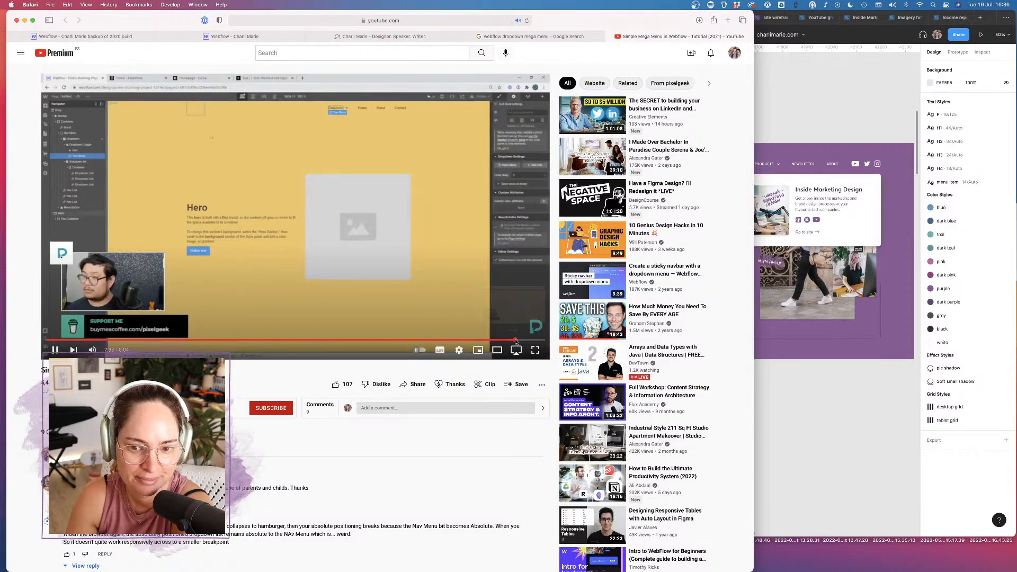
left_click(537, 341)
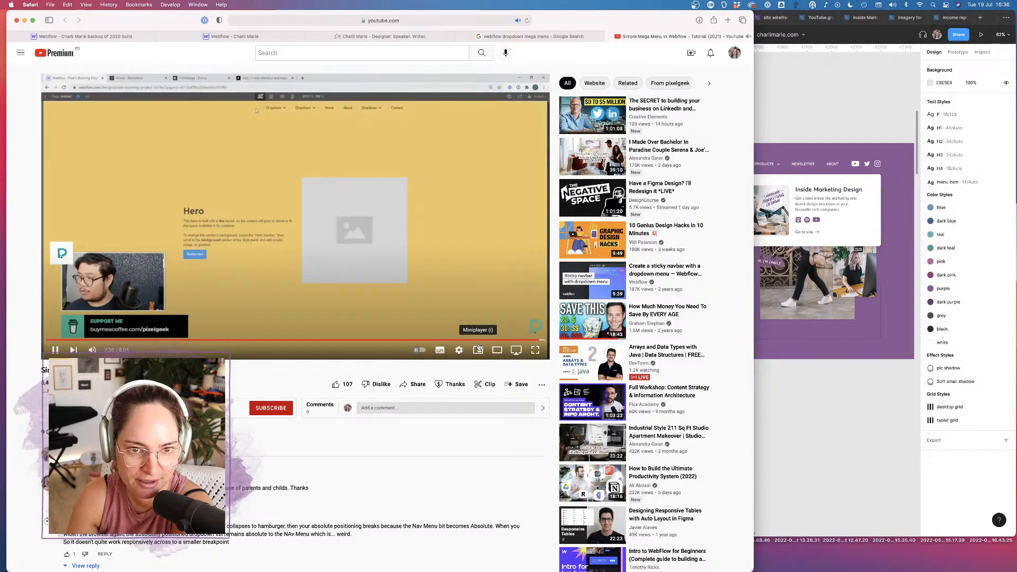
Rewind the Webflow mega menu tutorial video slightly to review the navbar dropdown structure, and pause it
left_click(526, 340)
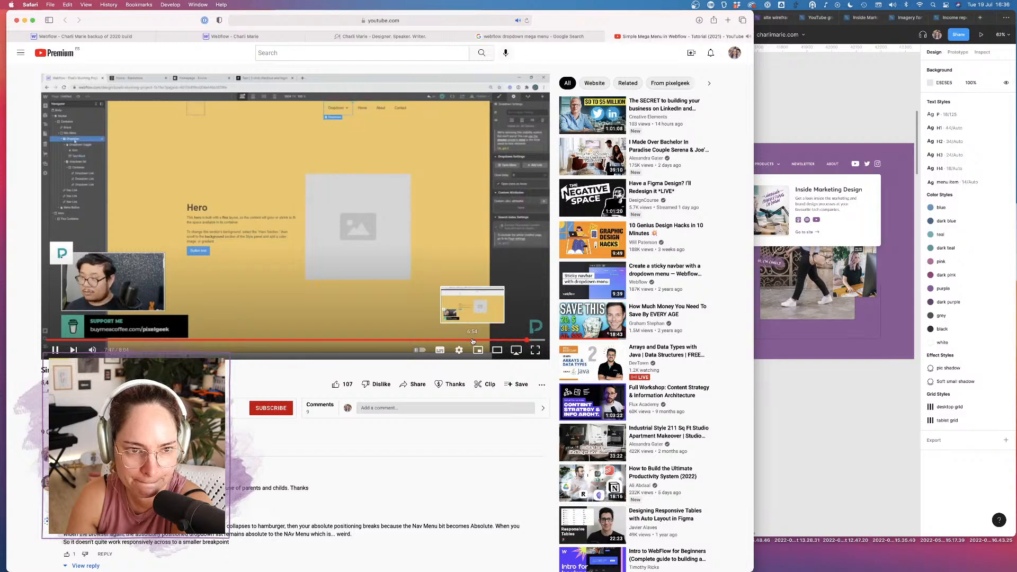
left_click(55, 350)
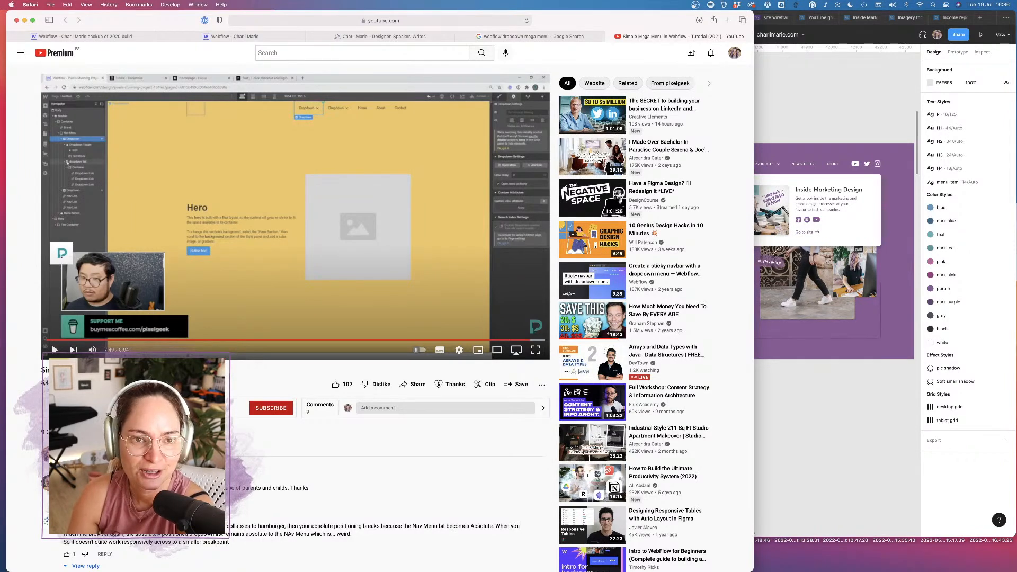
Switch to the Webflow style guide page, remove the nav-dropdown-open block from the navbar and select nav-menu-button
left_click(225, 37)
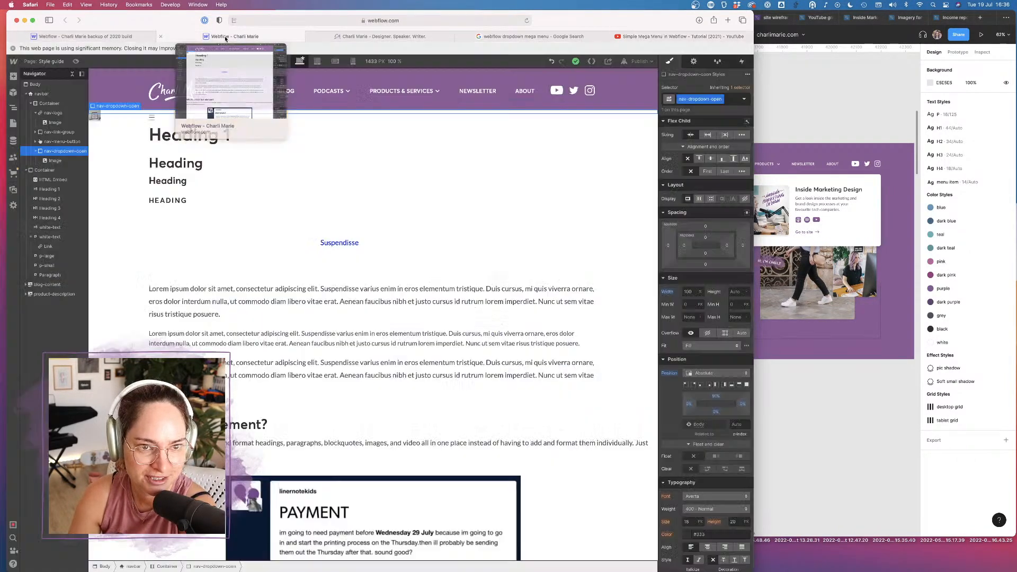
left_click(60, 142)
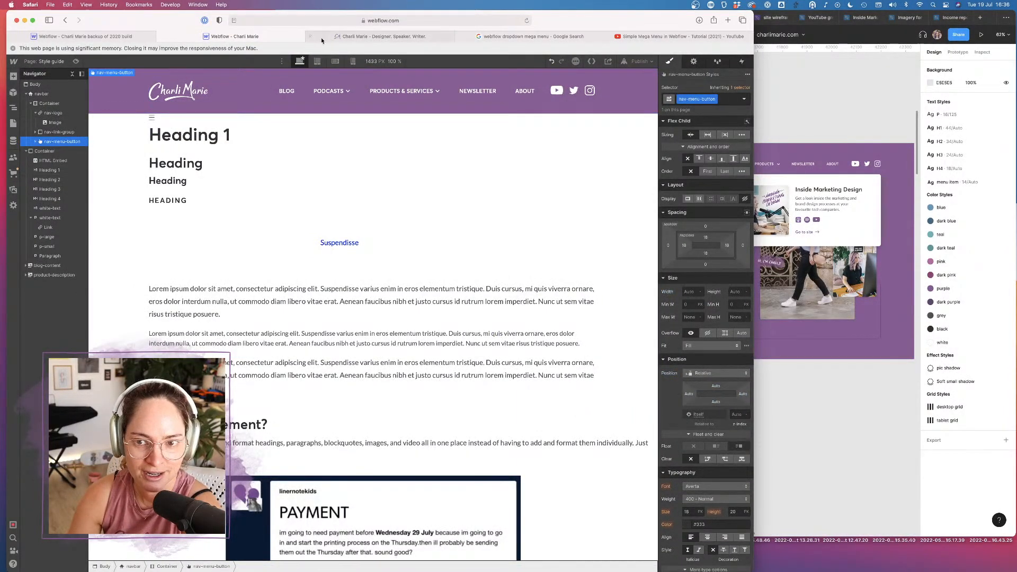
In the mobile landscape breakpoint, check the nav-menu-button's navbar settings by showing and hiding its menu on the canvas
left_click(336, 59)
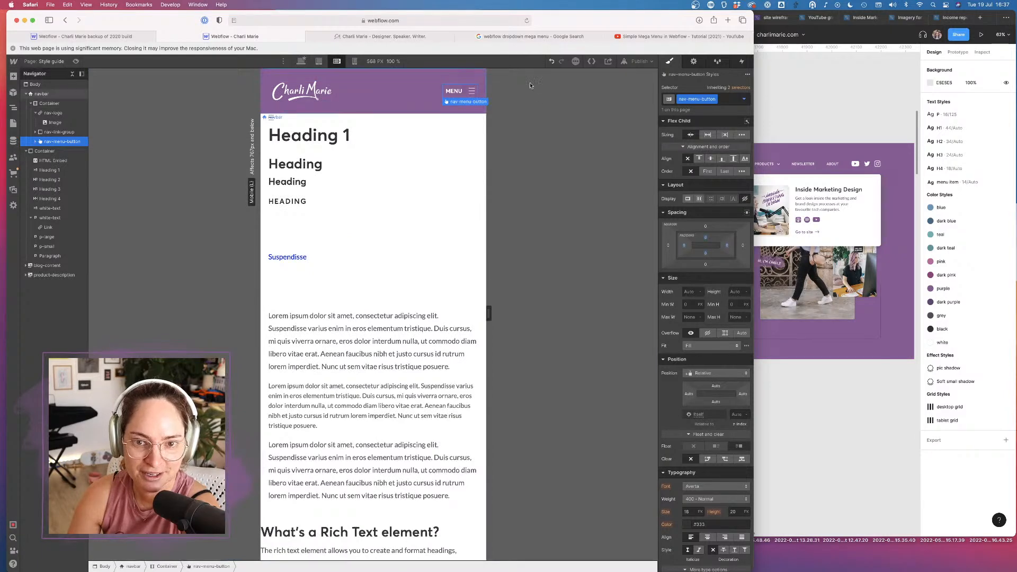
left_click(693, 61)
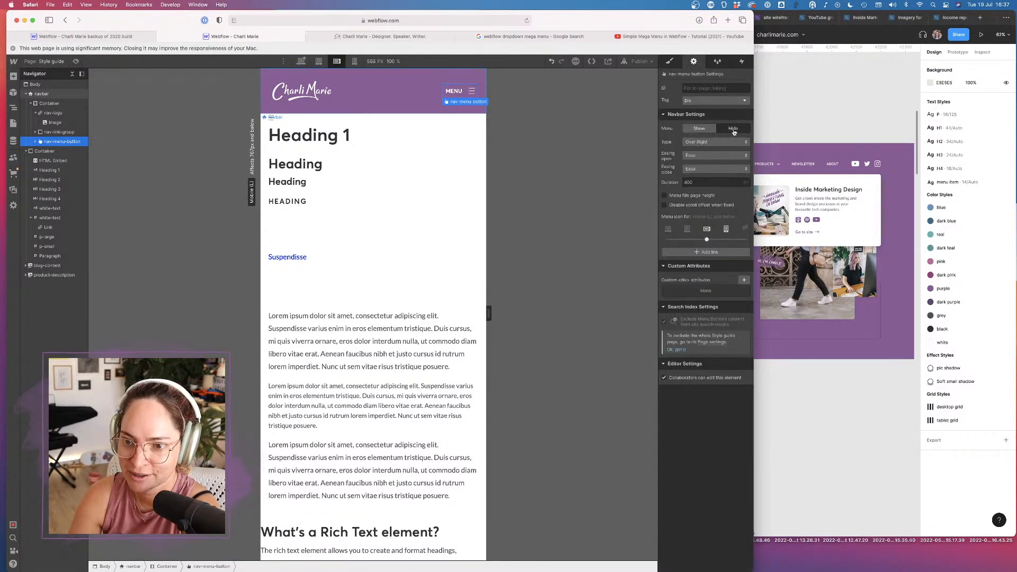
left_click(697, 128)
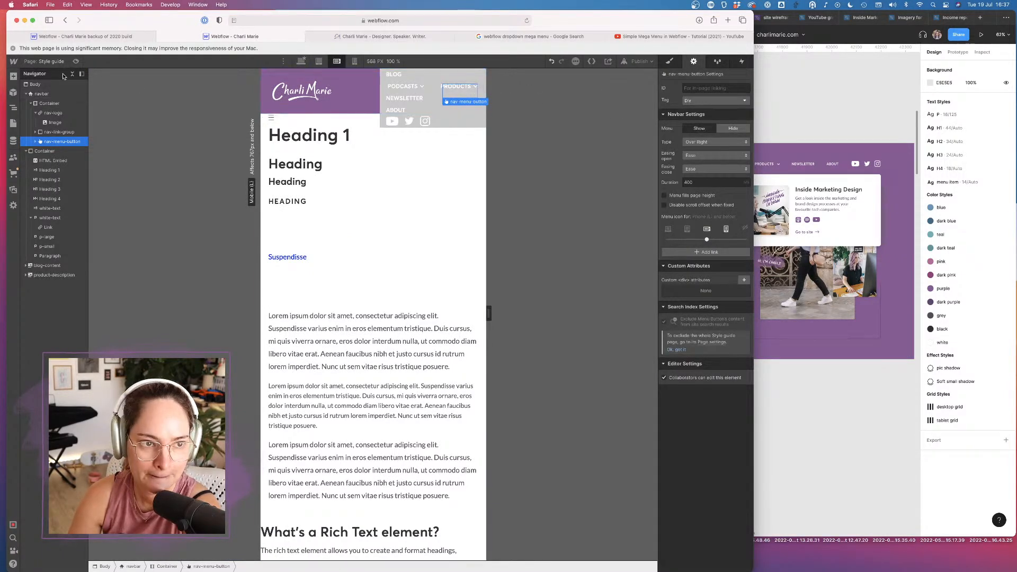
left_click(698, 128)
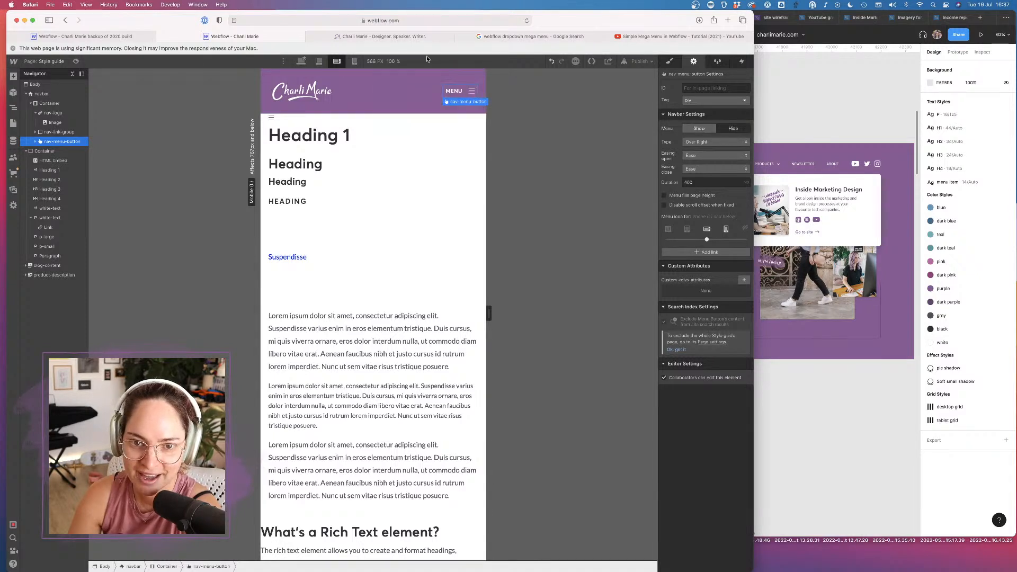
Preview the page at the mobile landscape size, opening and closing the slide-out menu, and exit the preview
key("super+shift+p")
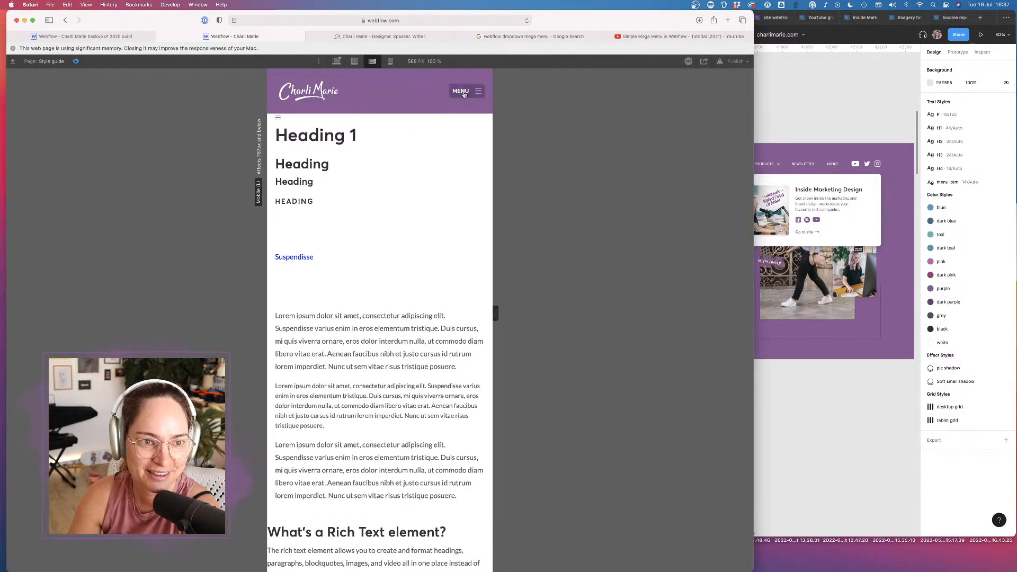
left_click(485, 93)
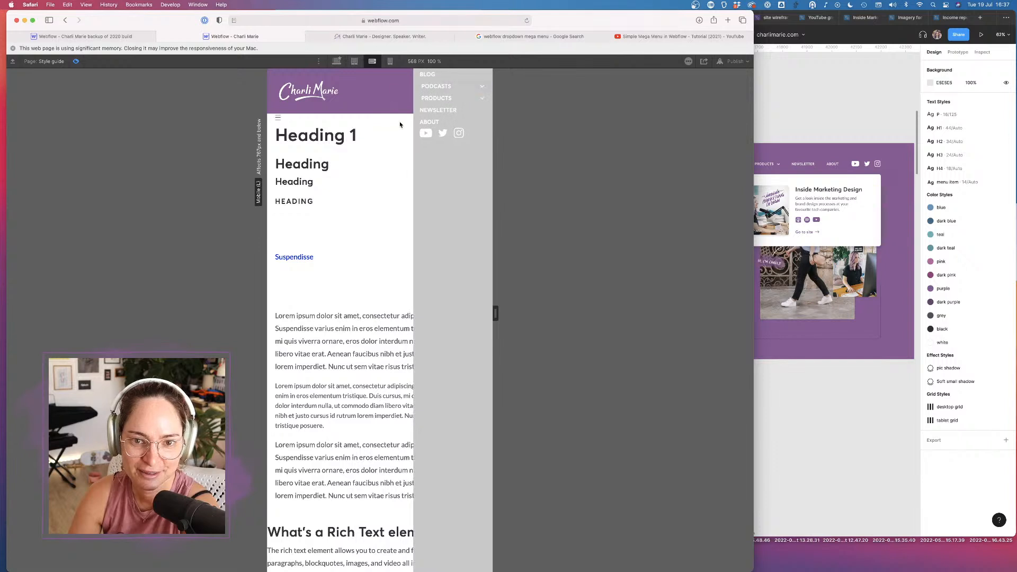
left_click(396, 95)
left_click(464, 93)
left_click(384, 93)
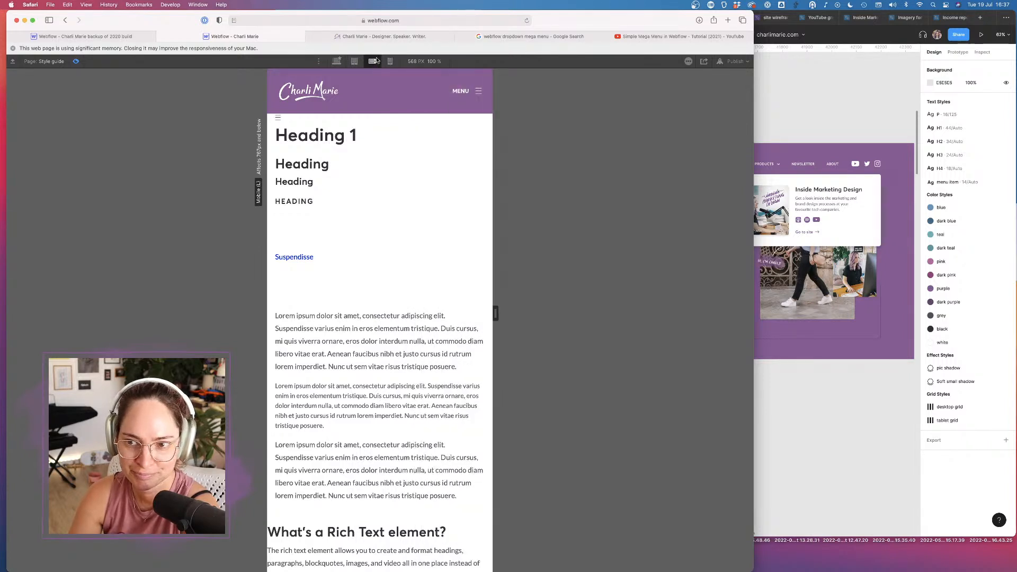
left_click(76, 61)
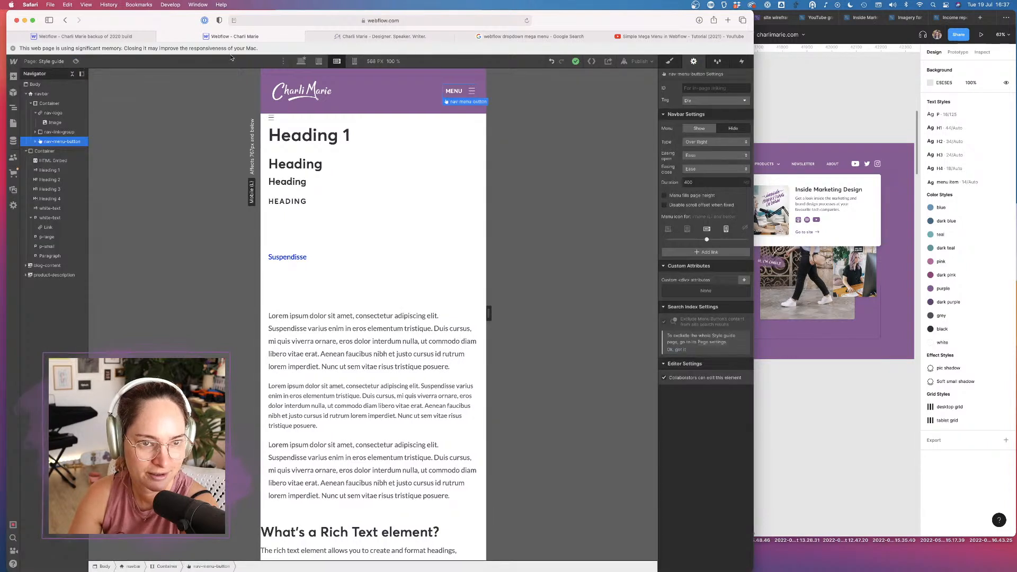
Try the option that makes the menu fill the page height, checking it with the menu shown
left_click(665, 196)
left_click(701, 130)
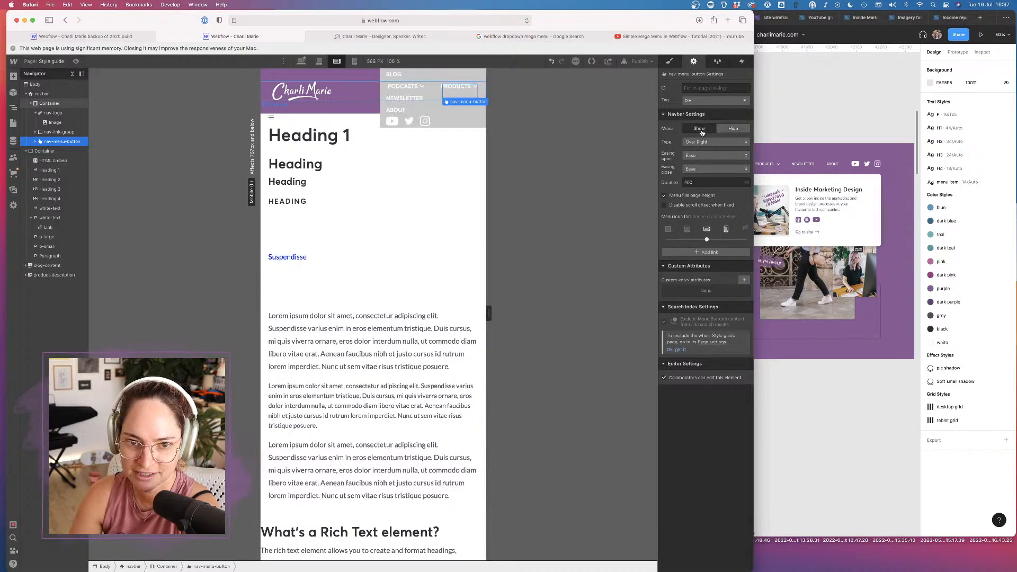
left_click(730, 130)
left_click(664, 196)
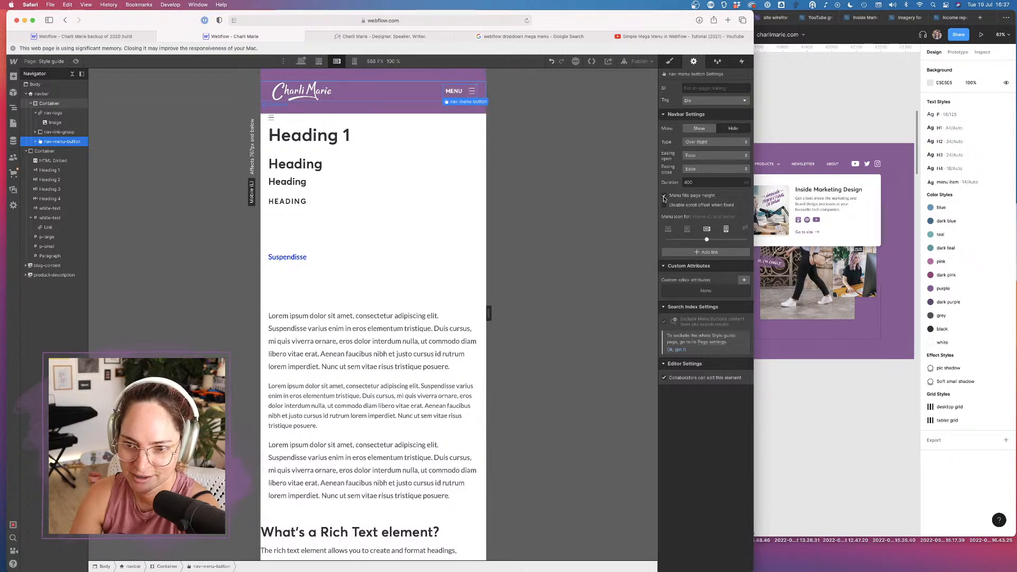
Show the navbar menu on the canvas to check how it looks in preview, and hide it again
left_click(699, 128)
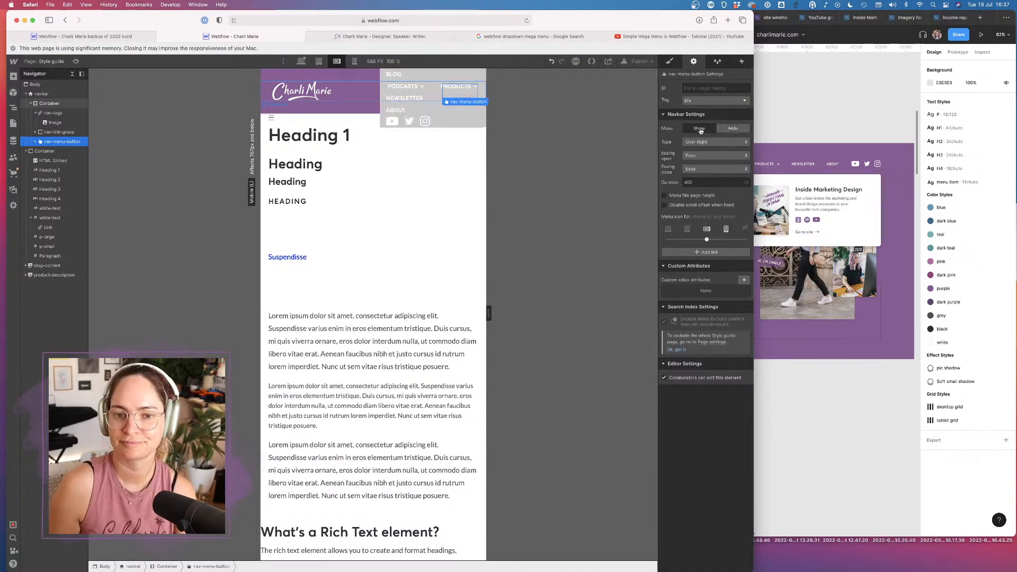
left_click(670, 61)
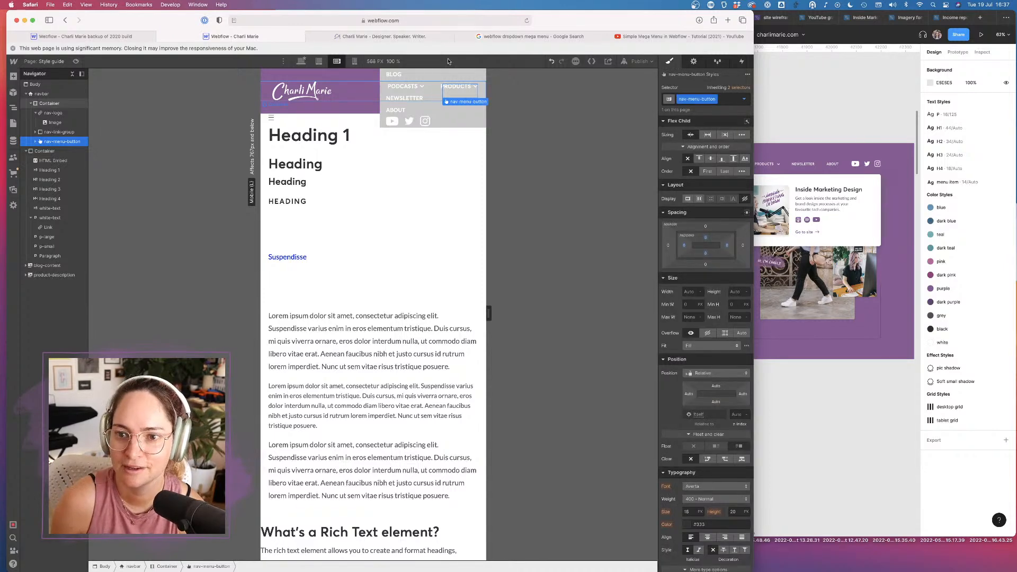
left_click(76, 61)
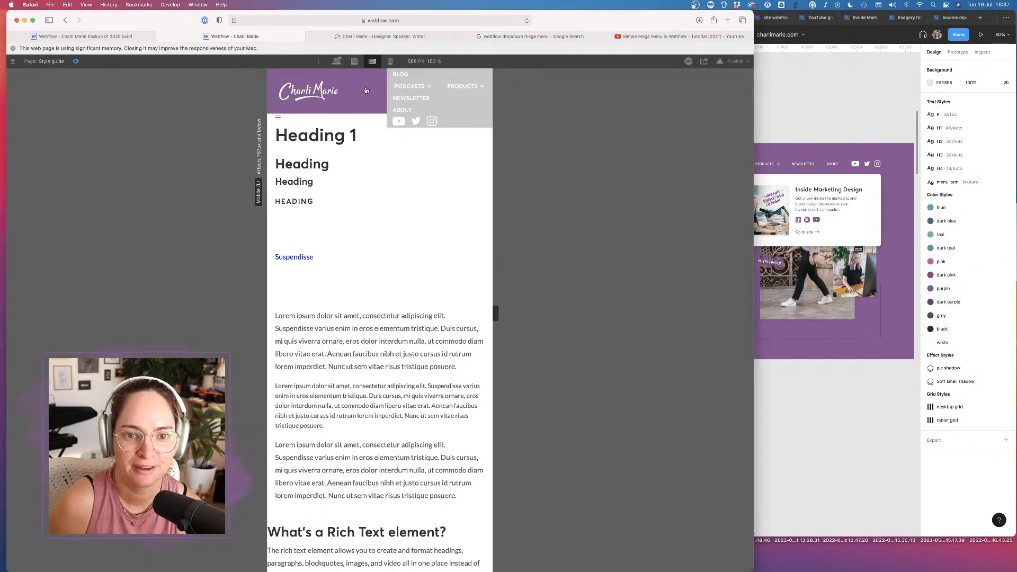
left_click(77, 62)
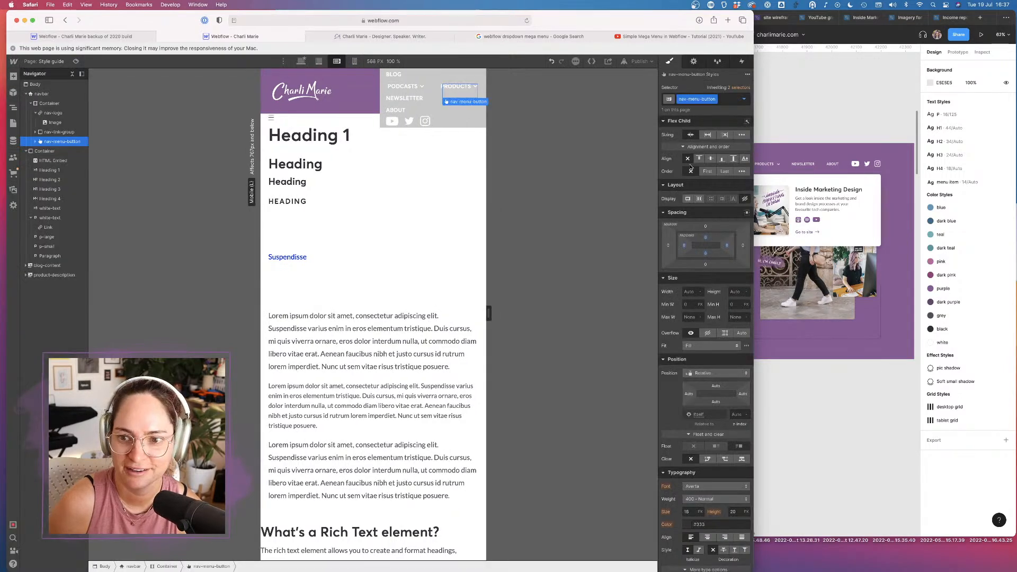
left_click(694, 62)
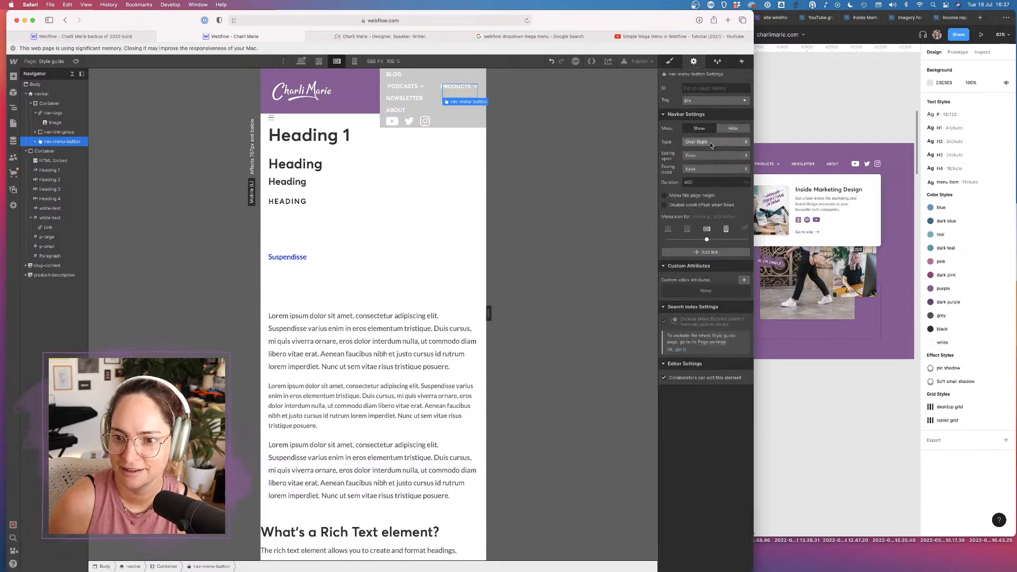
left_click(733, 128)
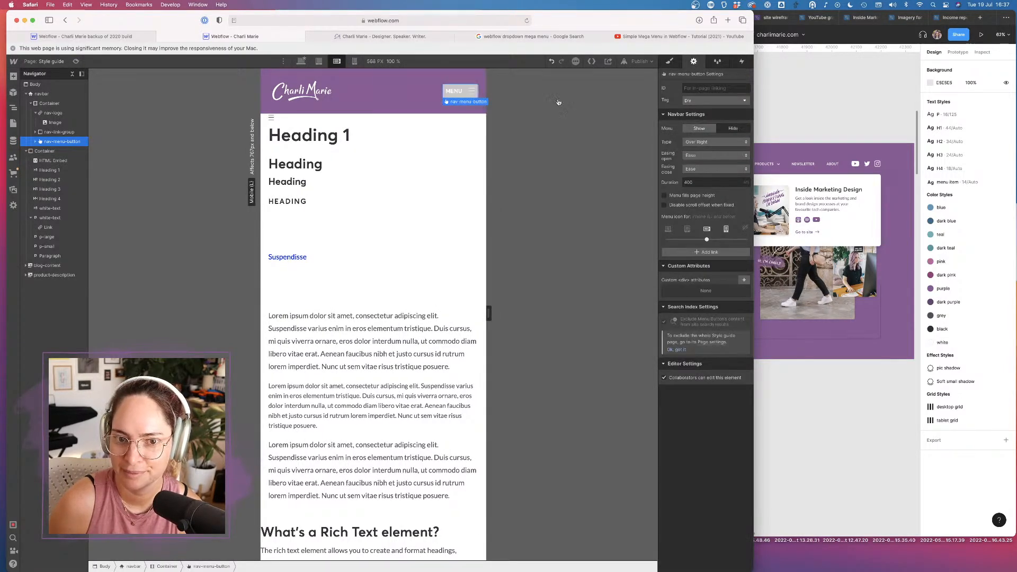
Test the hidden menu in preview by opening and closing it from MENU, and return to editing
left_click(77, 61)
left_click(464, 92)
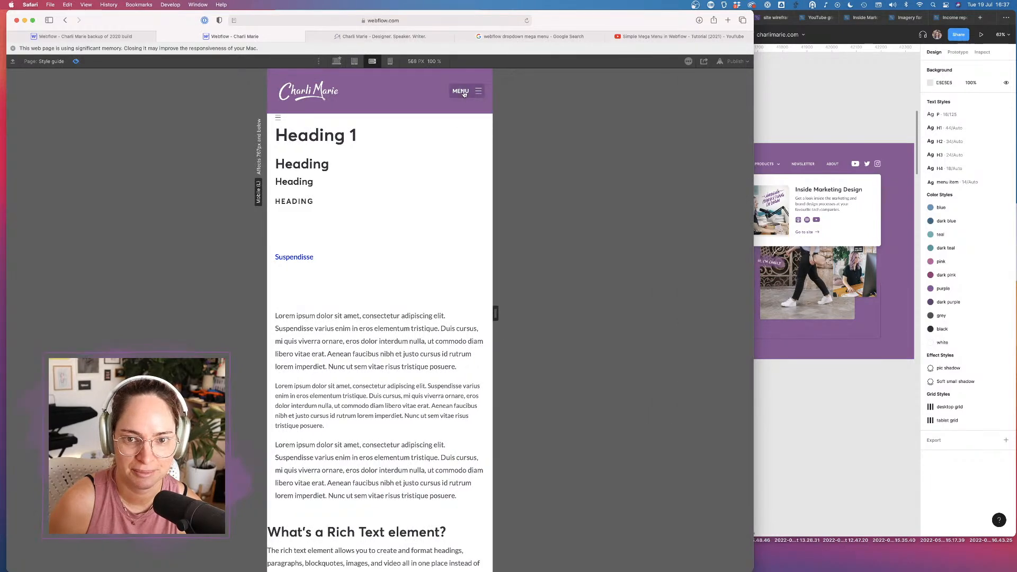
left_click(375, 95)
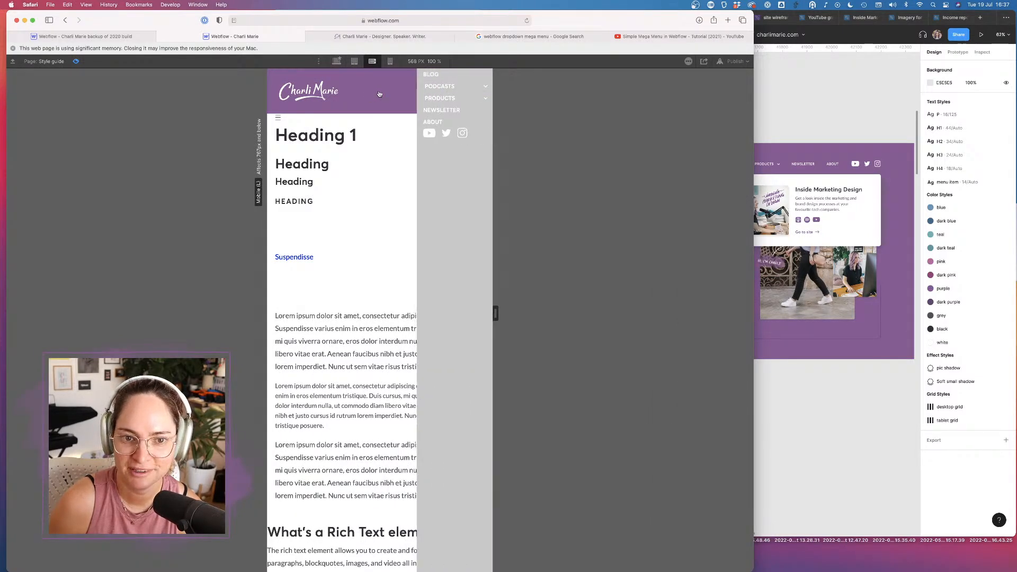
left_click(77, 61)
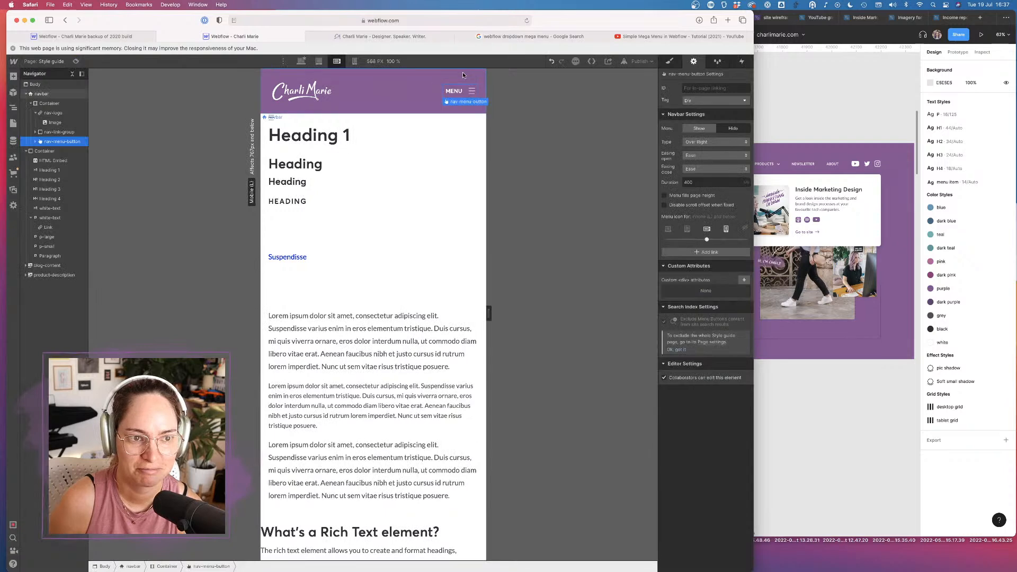
Show the navbar menu and set the nav-link-group background color to the Medium Orchid swatch
left_click(697, 129)
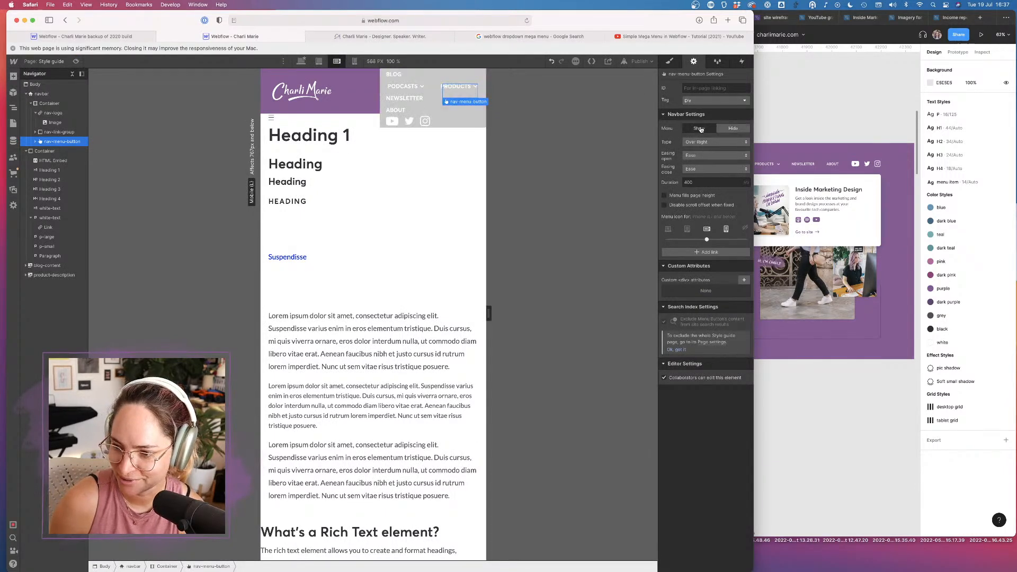
left_click(671, 61)
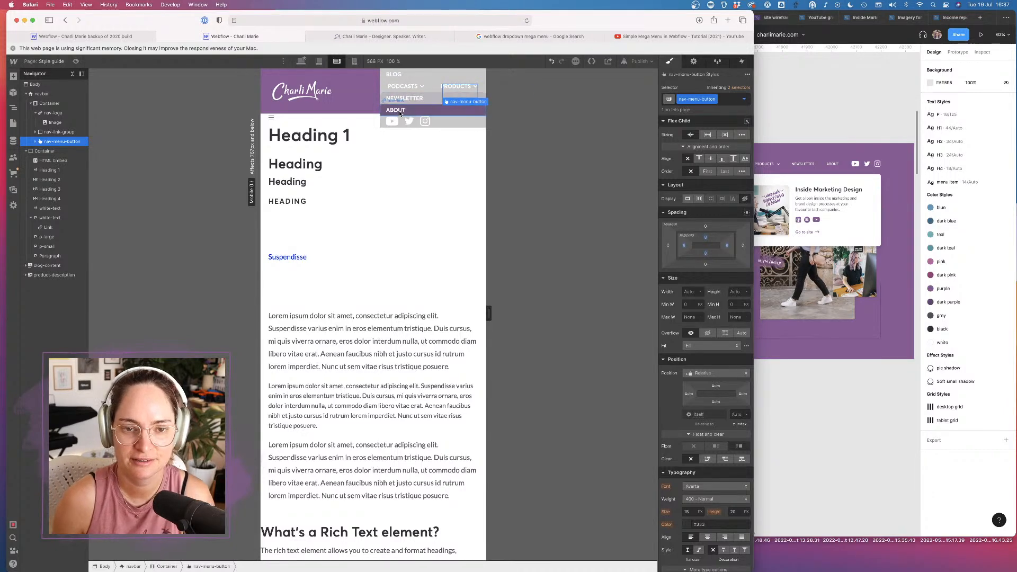
left_click(36, 141)
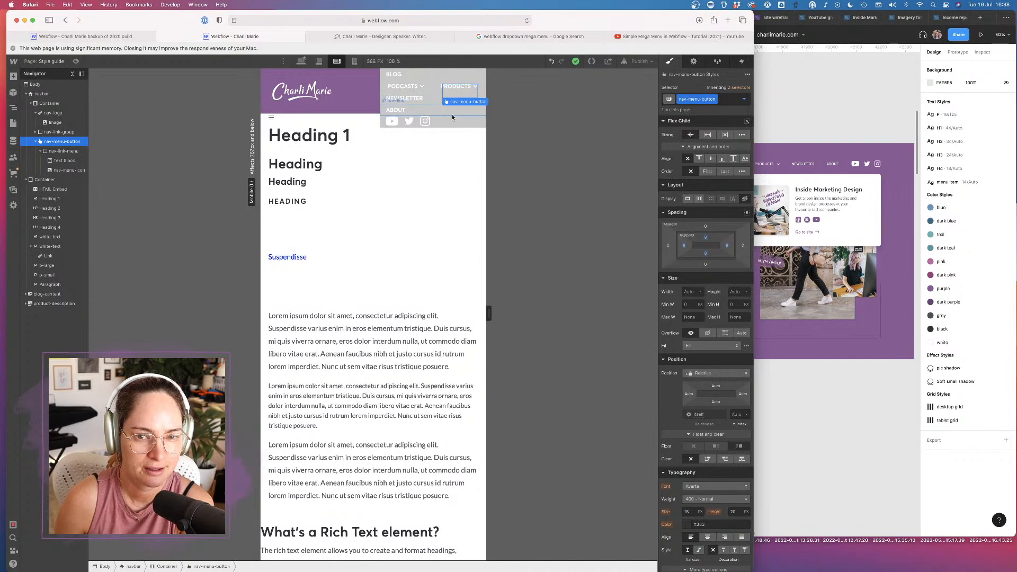
left_click(382, 126)
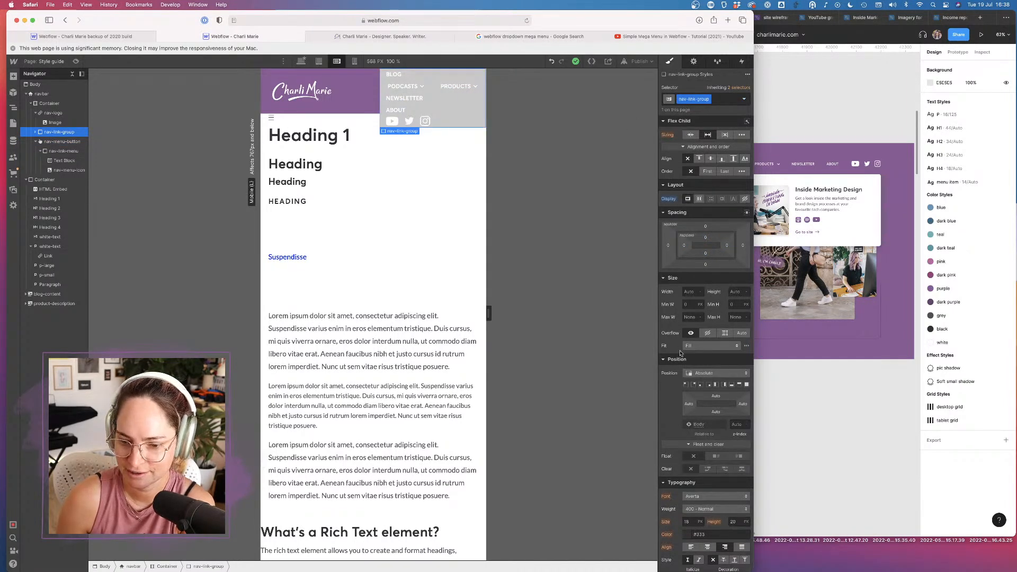
scroll(681, 353, "down", 5)
left_click(686, 476)
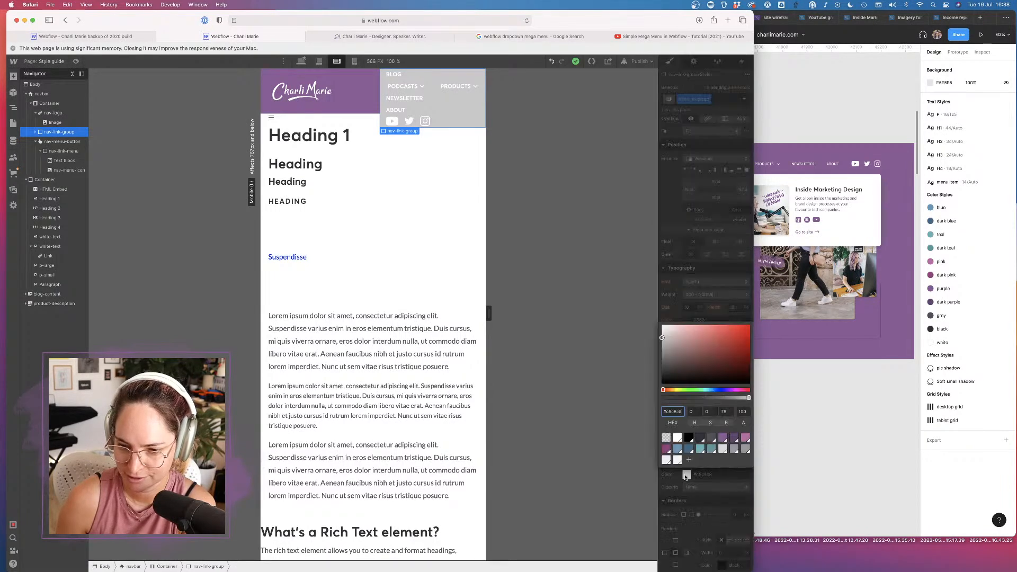
left_click(725, 437)
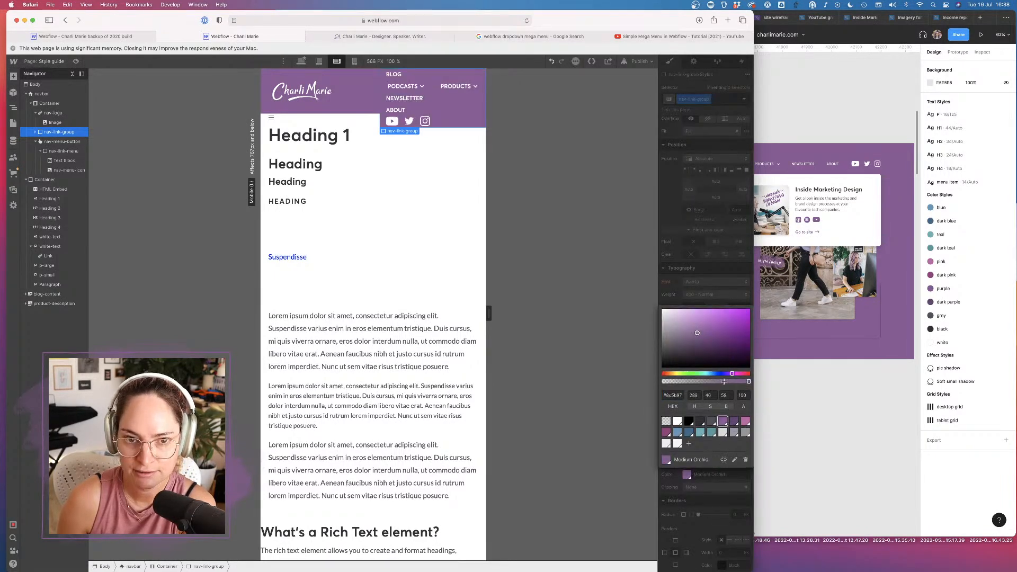
left_click(683, 288)
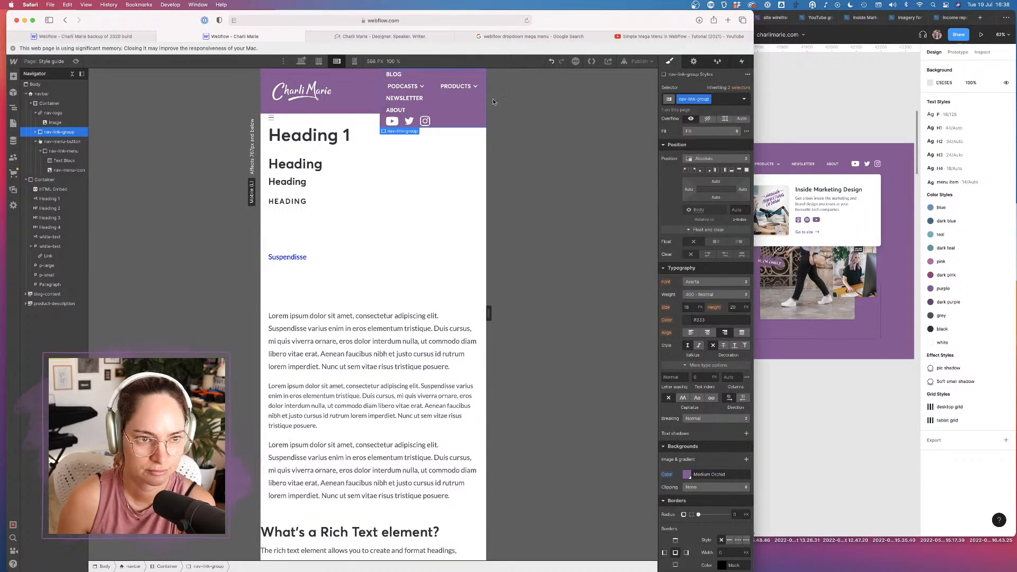
Hide the menu on the canvas and preview the recolored slide-out menu by opening and closing it
left_click(693, 60)
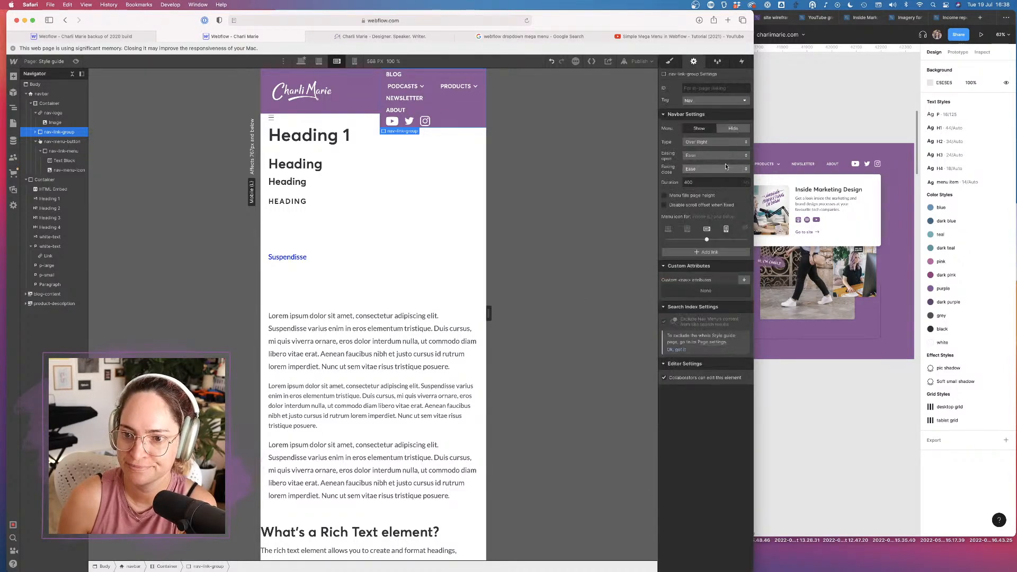
left_click(733, 128)
left_click(76, 61)
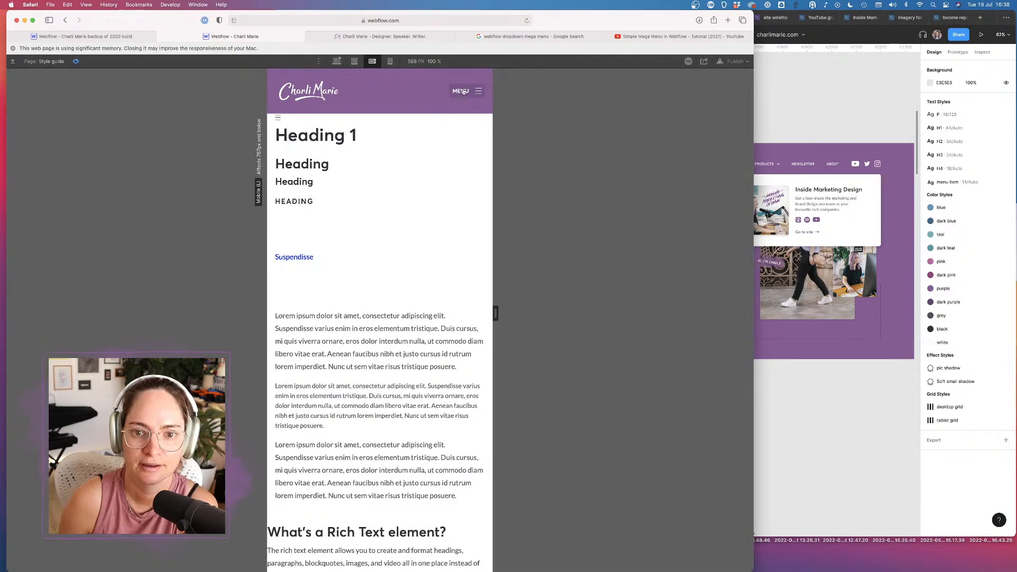
left_click(465, 93)
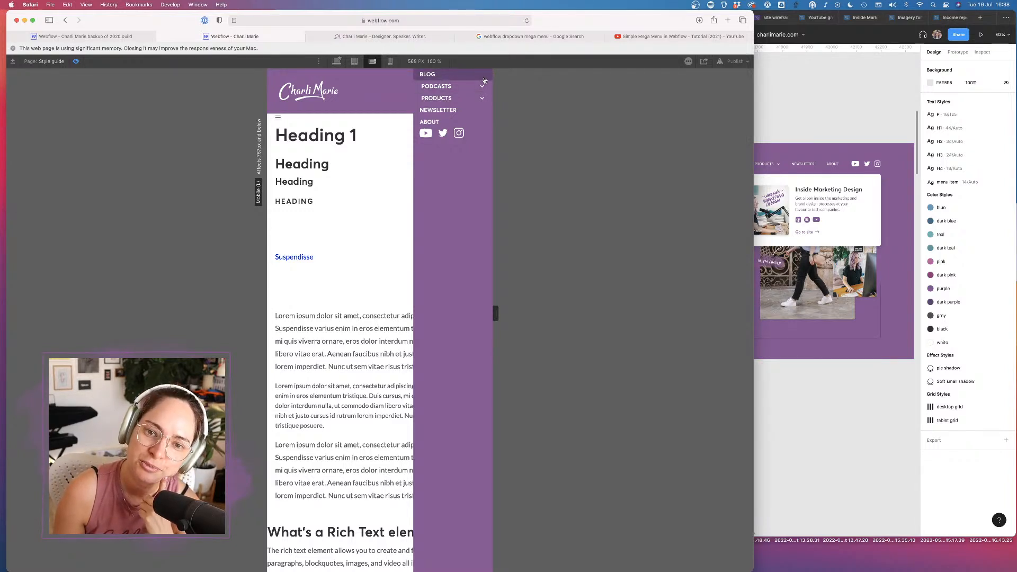
left_click(402, 98)
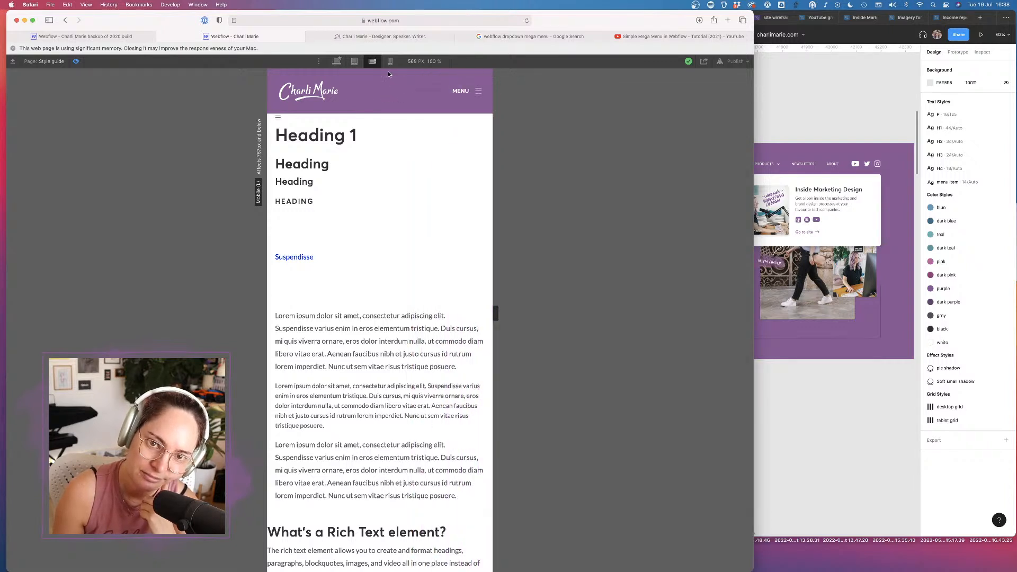
left_click(76, 62)
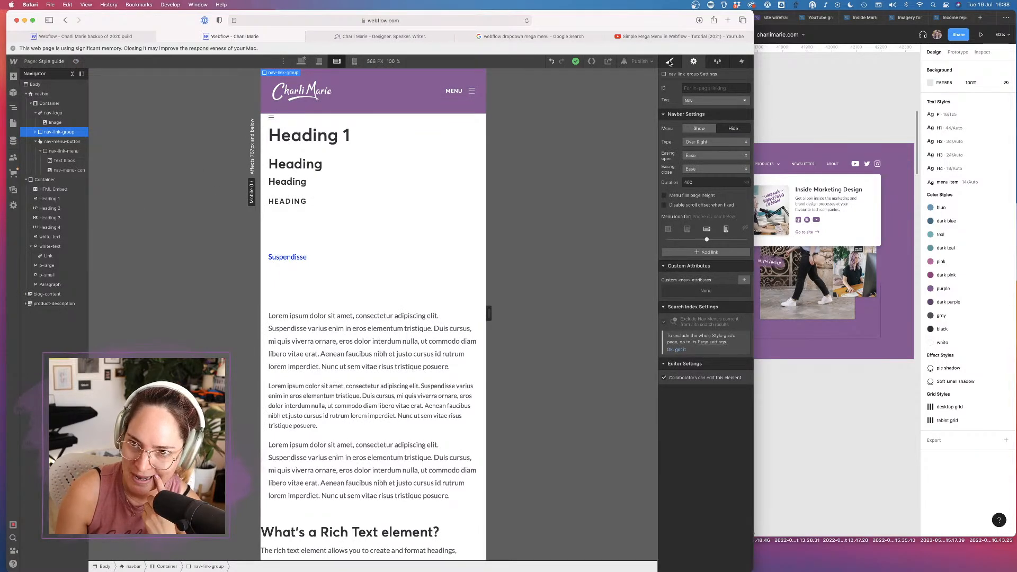
Return to the nav-link-group's style settings and dismiss the browser's memory warning
left_click(671, 62)
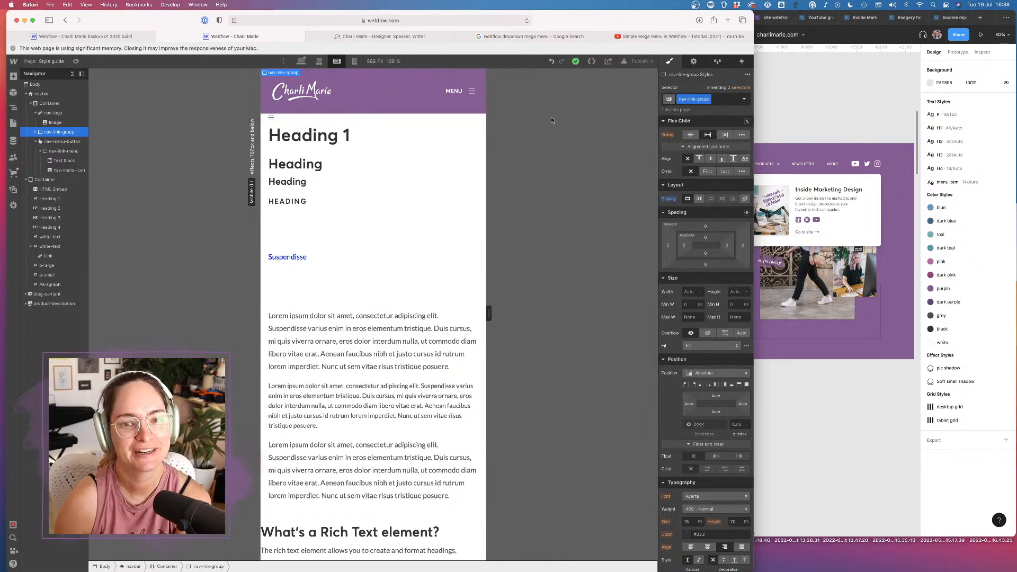
left_click(14, 48)
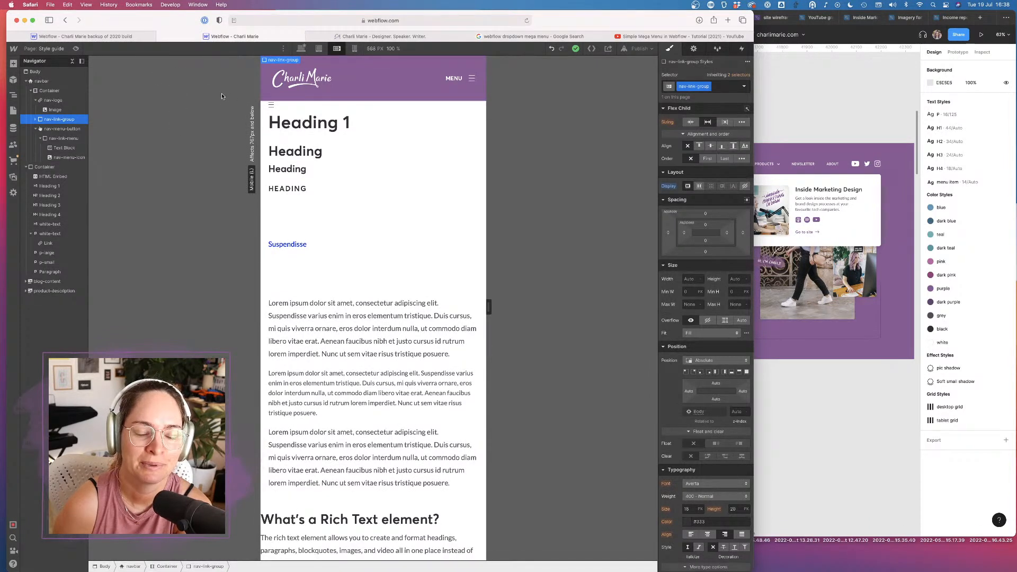
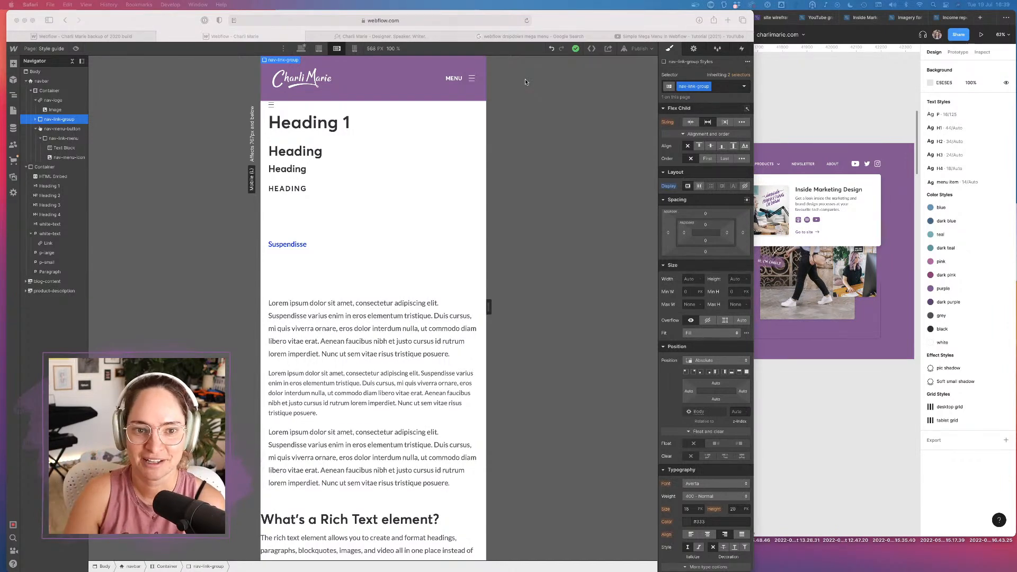
left_click(473, 79)
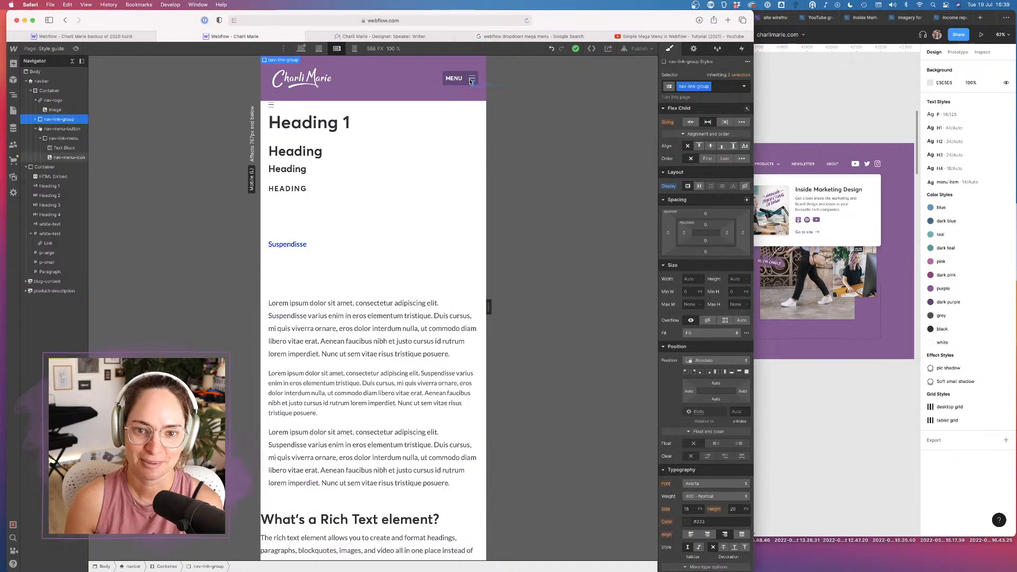
Switch to the desktop breakpoint and add a Div Block at the end of the page Body
scroll(481, 163, "down", 15)
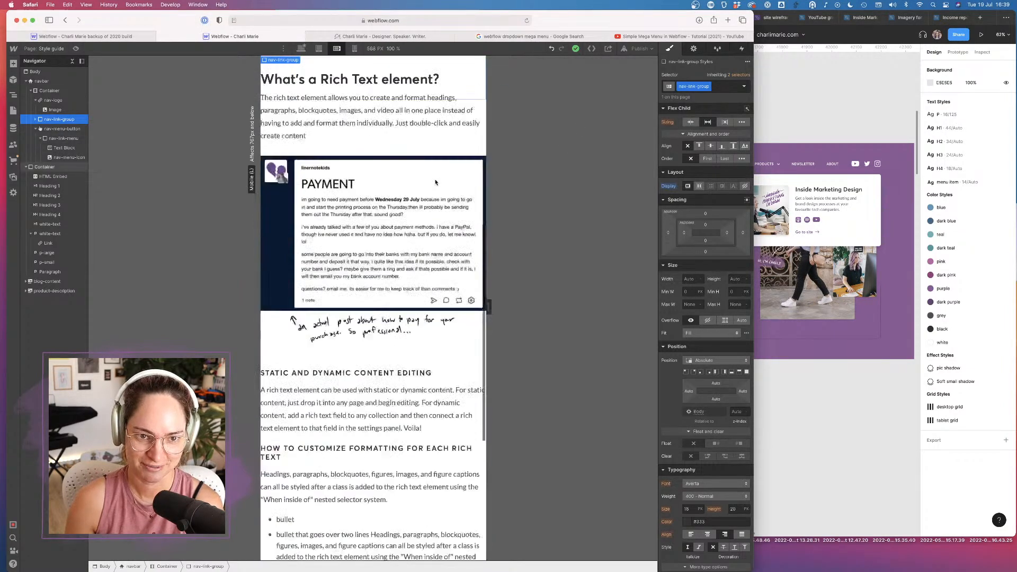
left_click(301, 49)
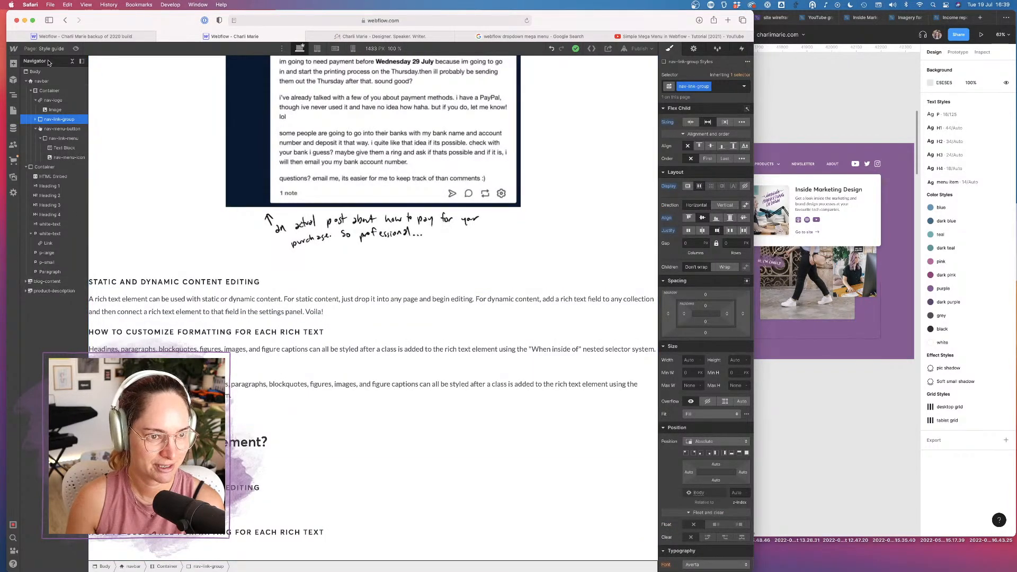
left_click(36, 72)
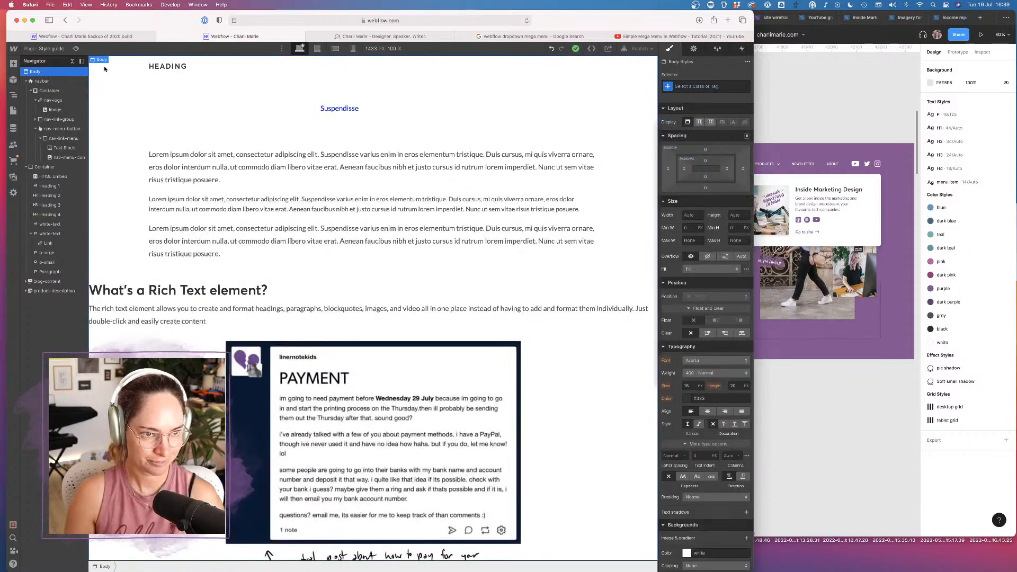
key("super+e")
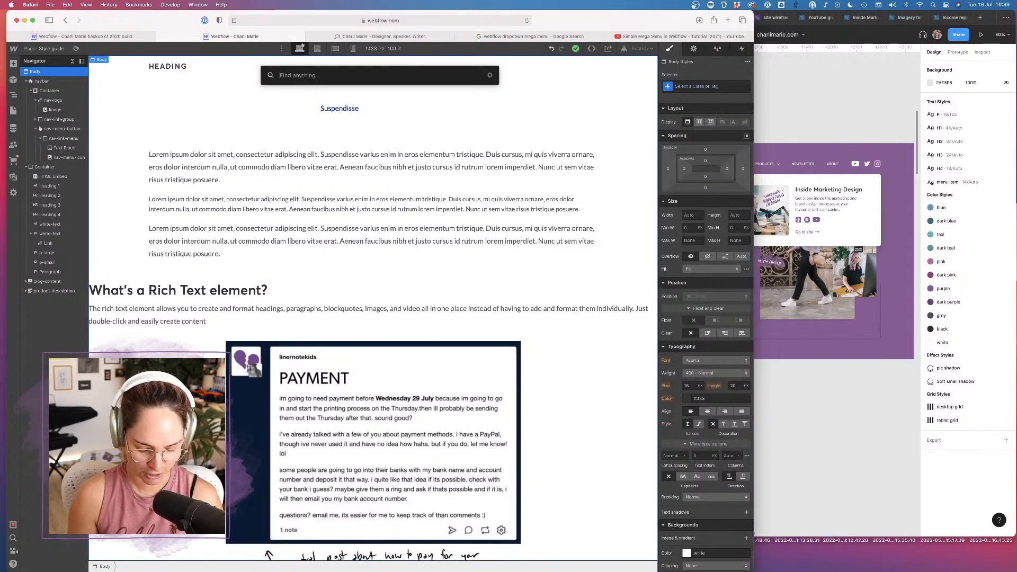
type("div")
key("Return")
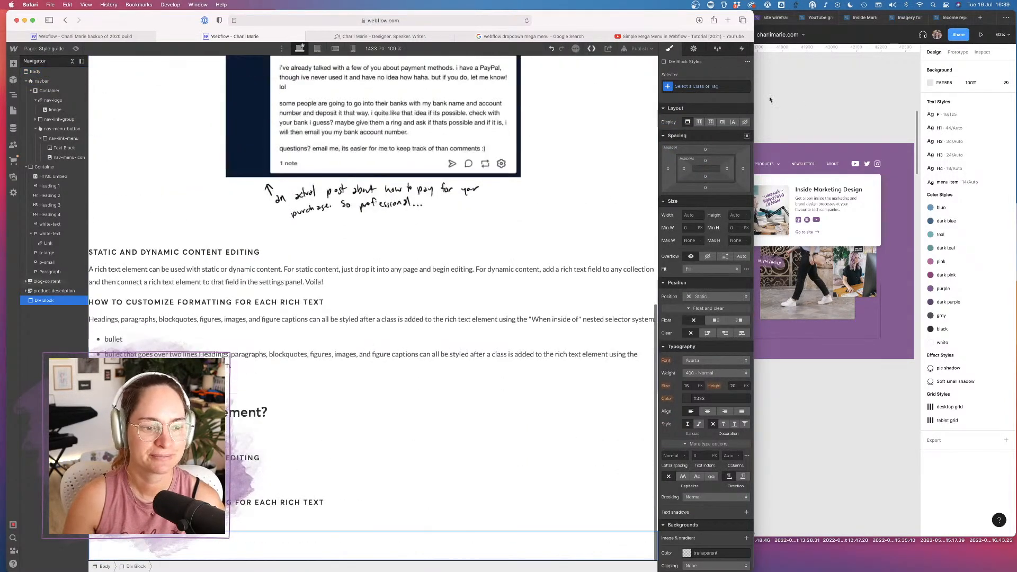
Give the new Div Block the class footer
left_click(690, 85)
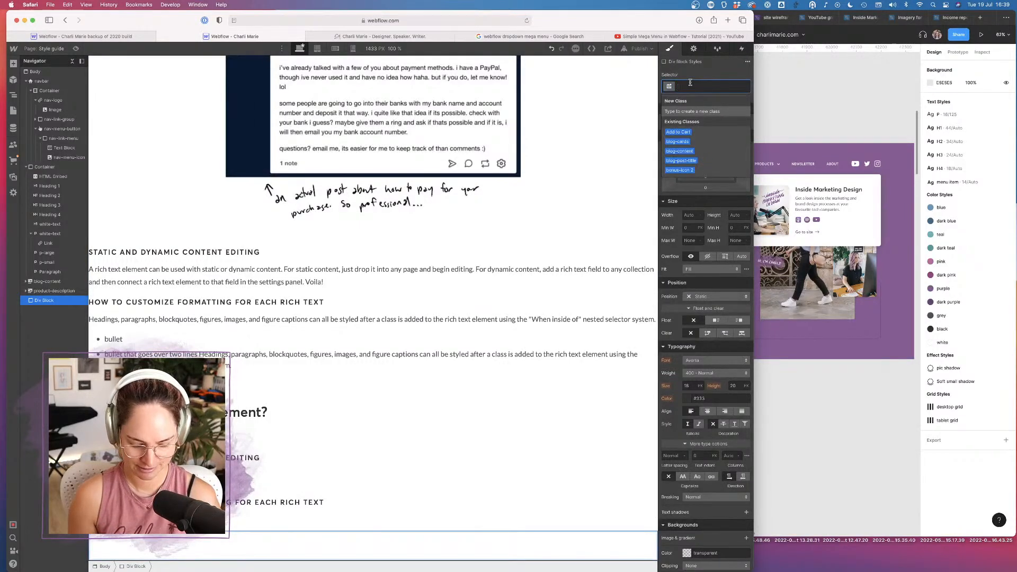
type("footer")
key("Return")
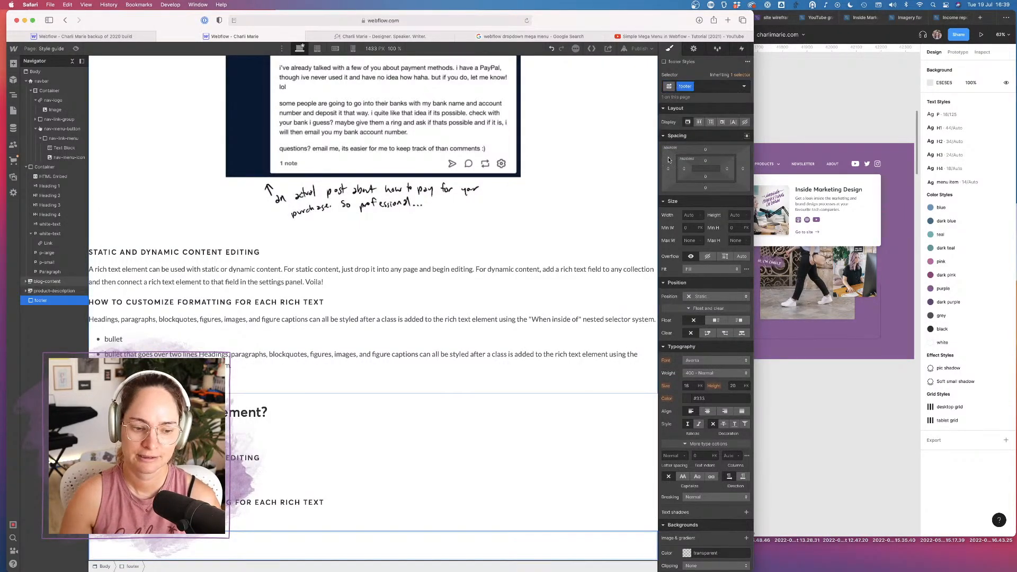
Look over the page designs in Figma, then return to Webflow and examine the page's navbar for reference
left_click(824, 434)
scroll(781, 379, "down", 10)
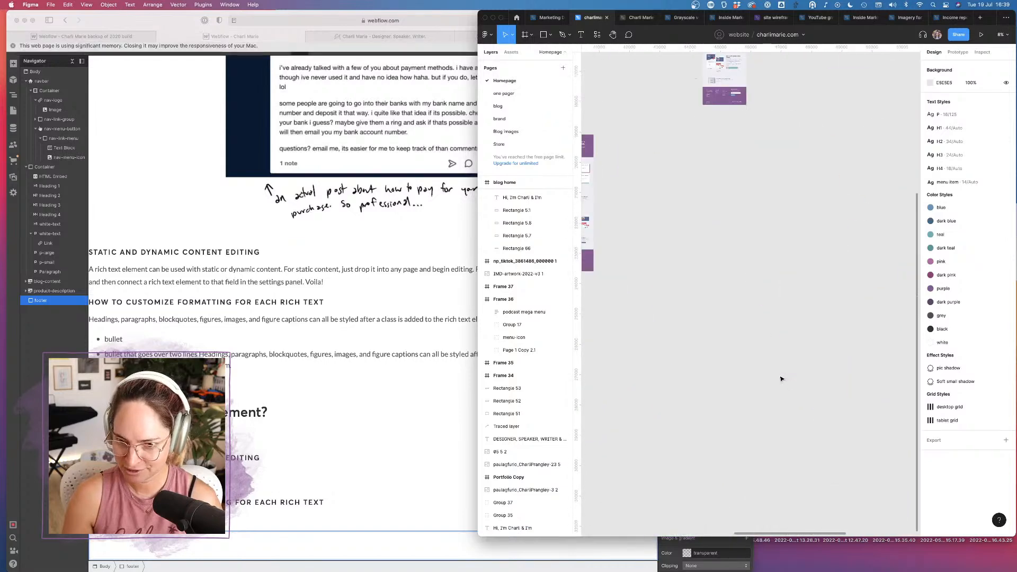
scroll(781, 379, "up", 8)
scroll(781, 370, "left", 4)
scroll(781, 370, "up", 2)
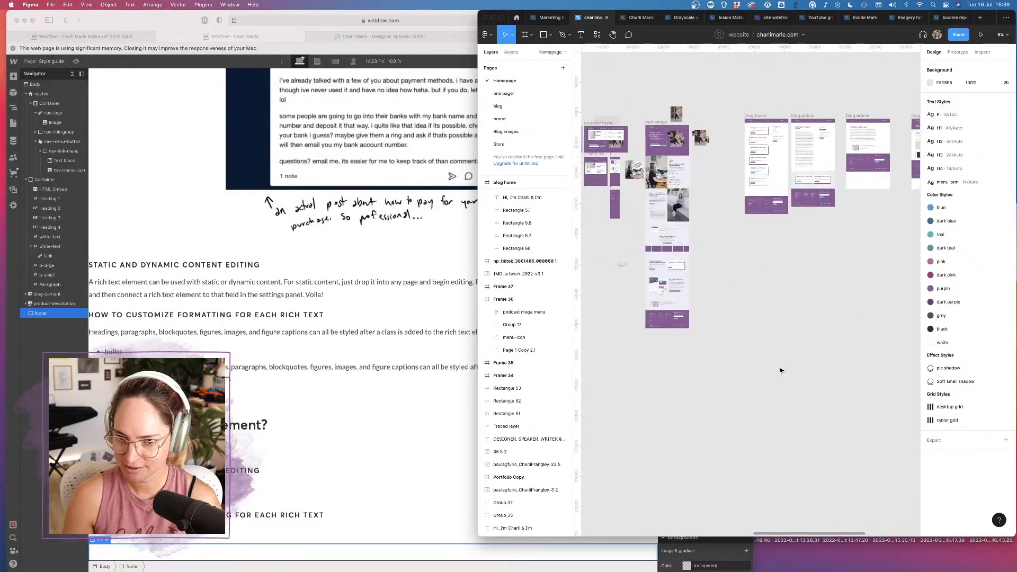
left_click(371, 315)
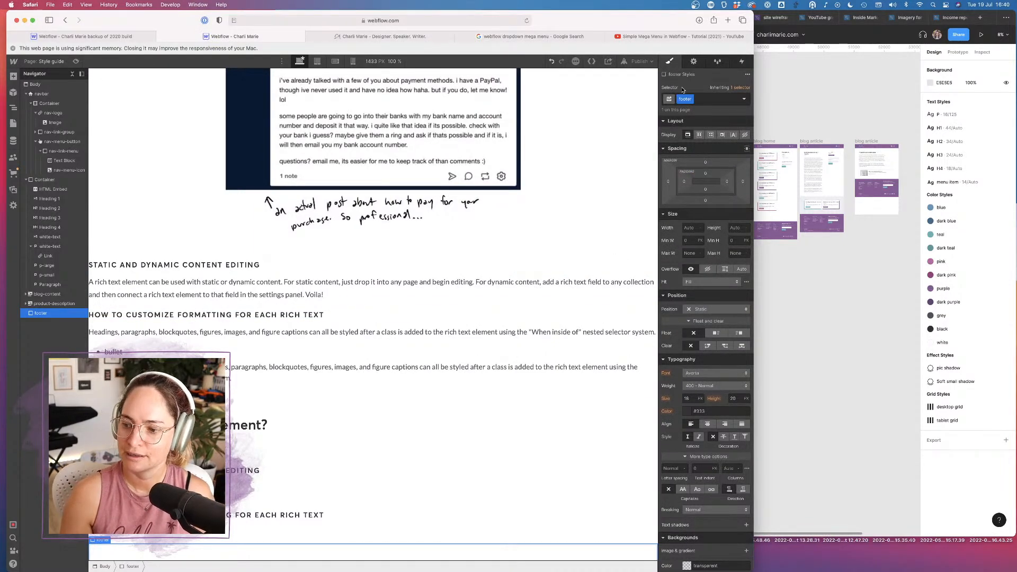
scroll(583, 166, "up", 15)
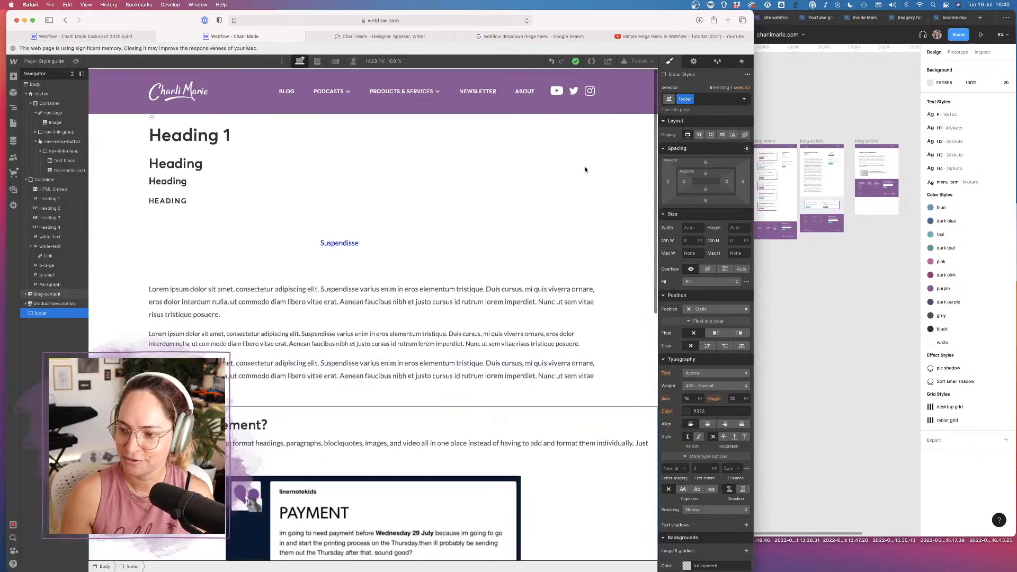
scroll(585, 178, "down", 15)
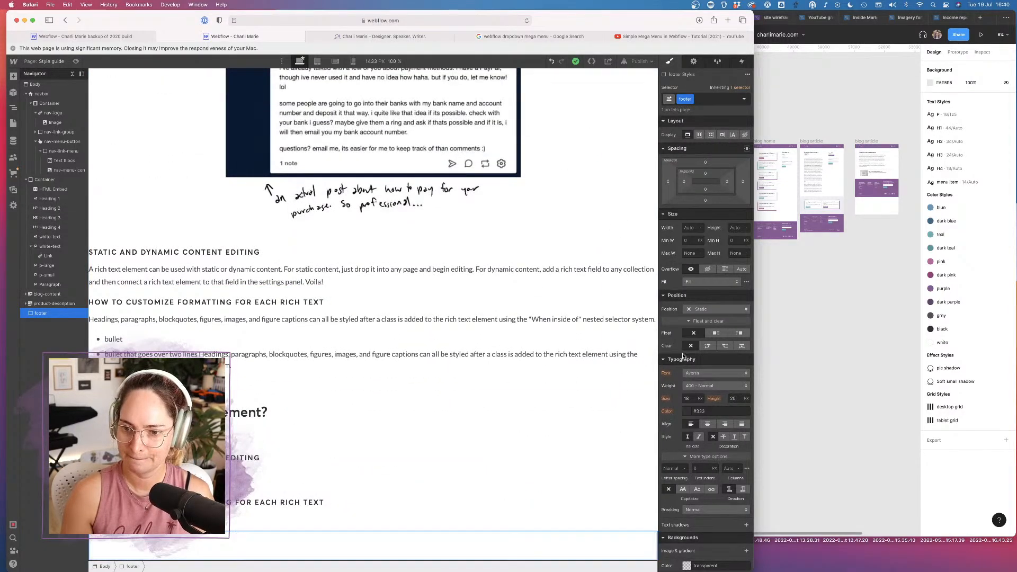
Set the footer's background color to the Medium Orchid swatch
scroll(687, 532, "down", 3)
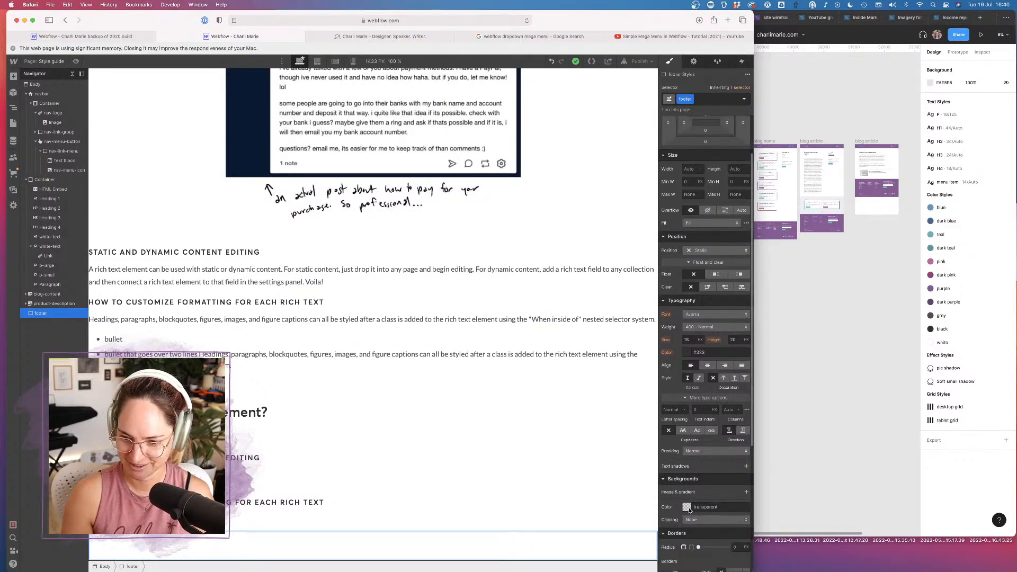
left_click(687, 507)
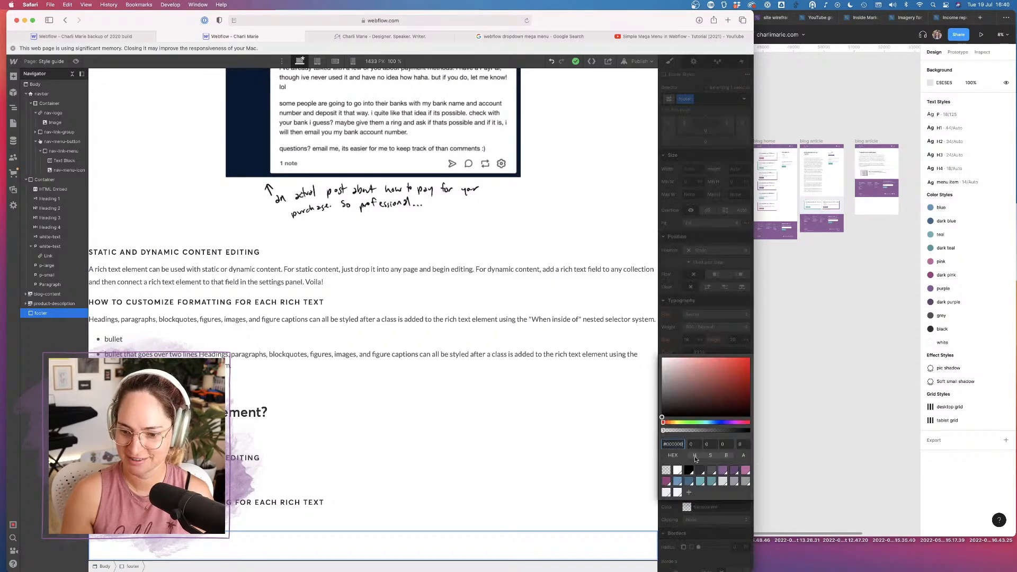
left_click(724, 471)
left_click(679, 515)
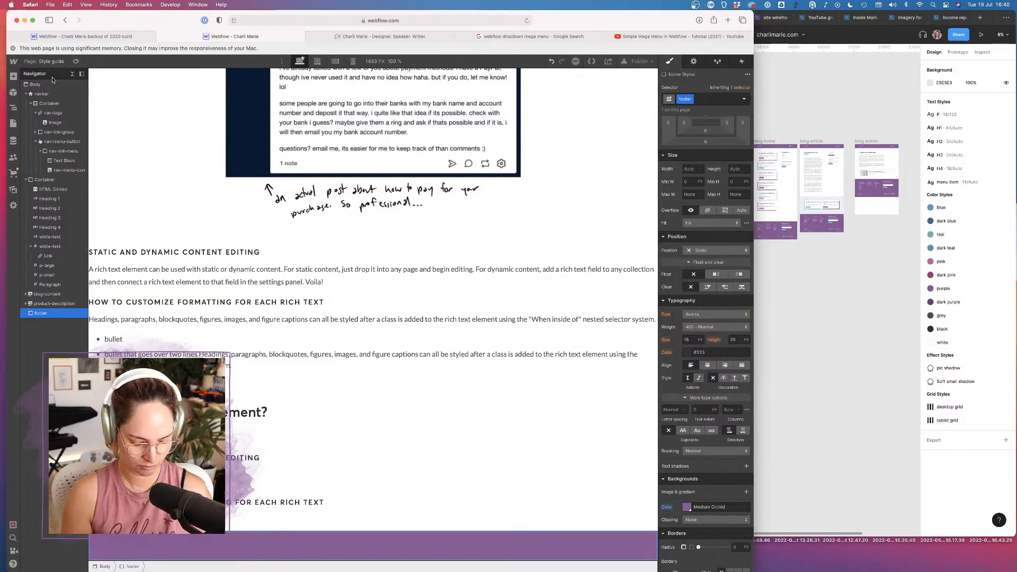
Add a Container inside the footer and assign it the existing Container class
key("super+e")
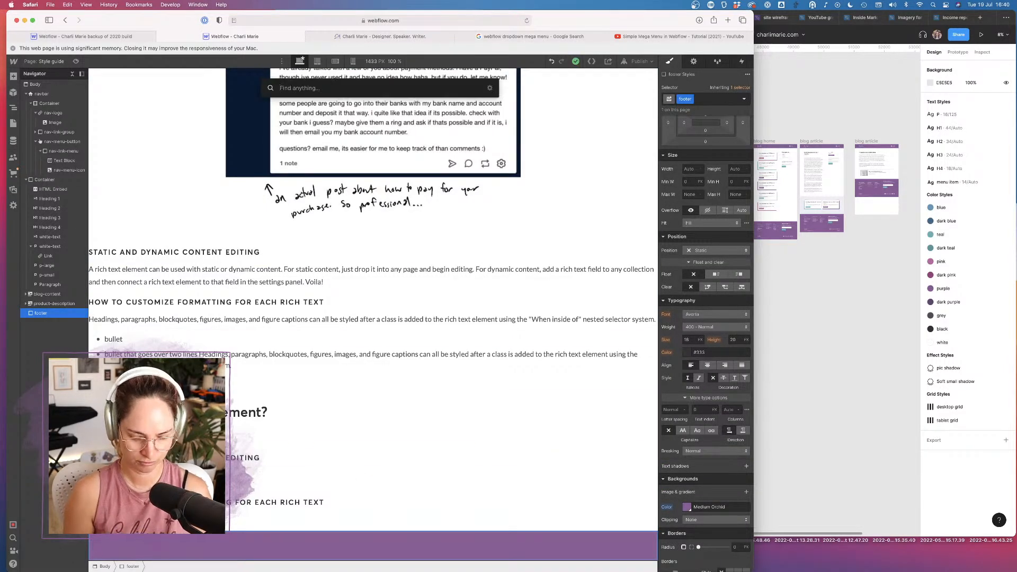
type("cont")
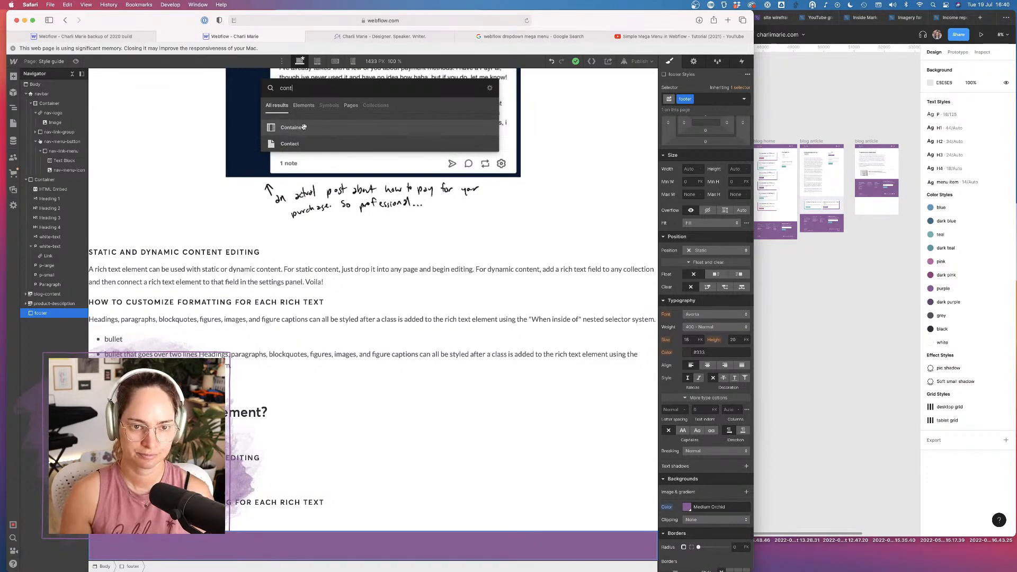
left_click(304, 127)
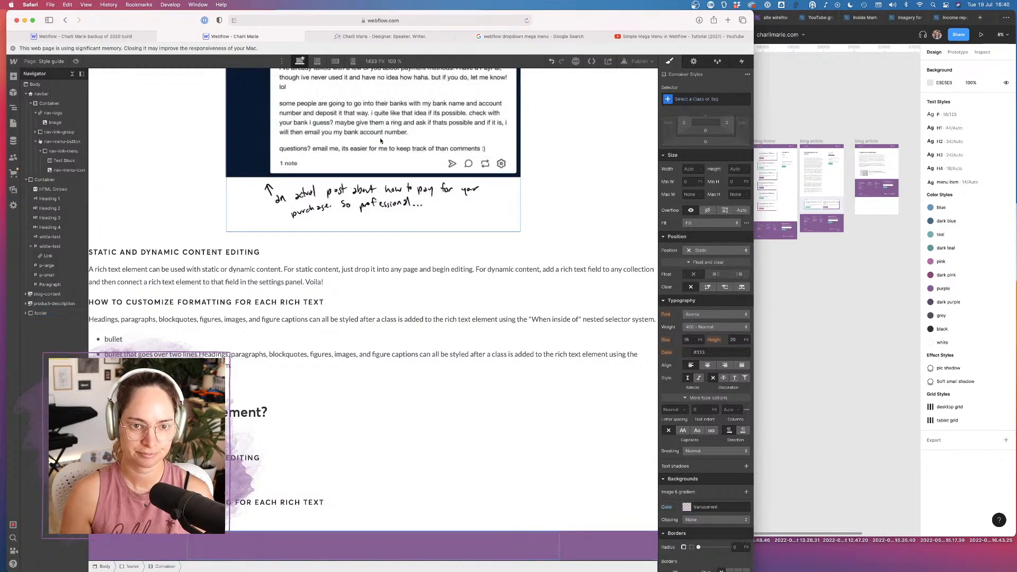
left_click(686, 100)
type("Conta")
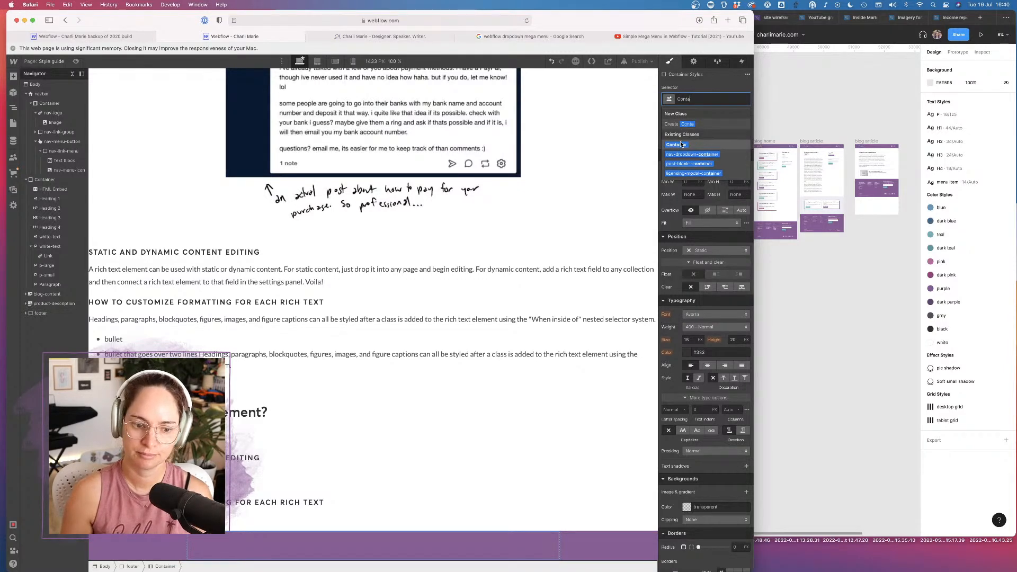
left_click(682, 144)
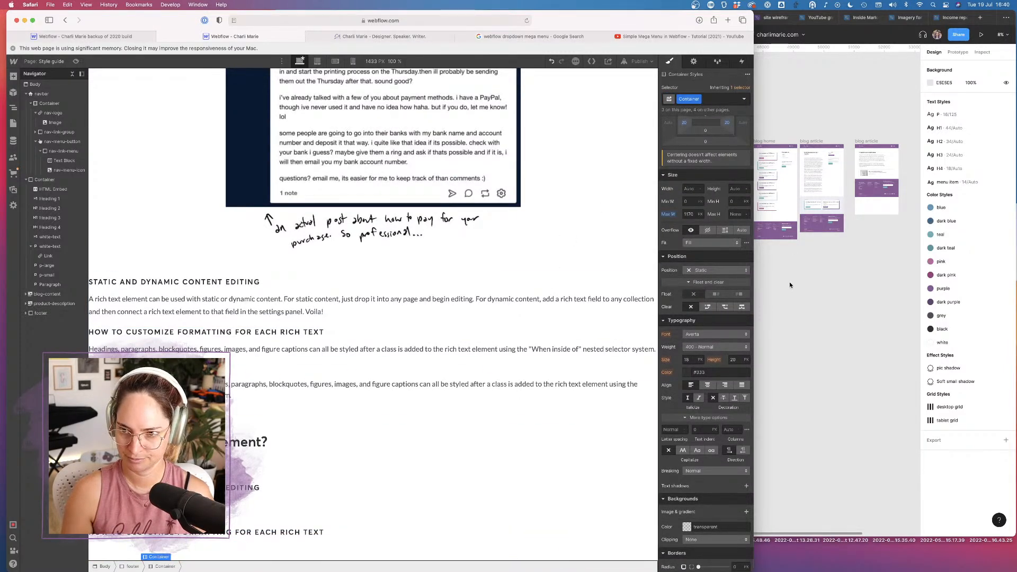
Switch to Figma and examine the footer layout at the end of the homepage design, including its link columns and newsletter form
left_click(814, 286)
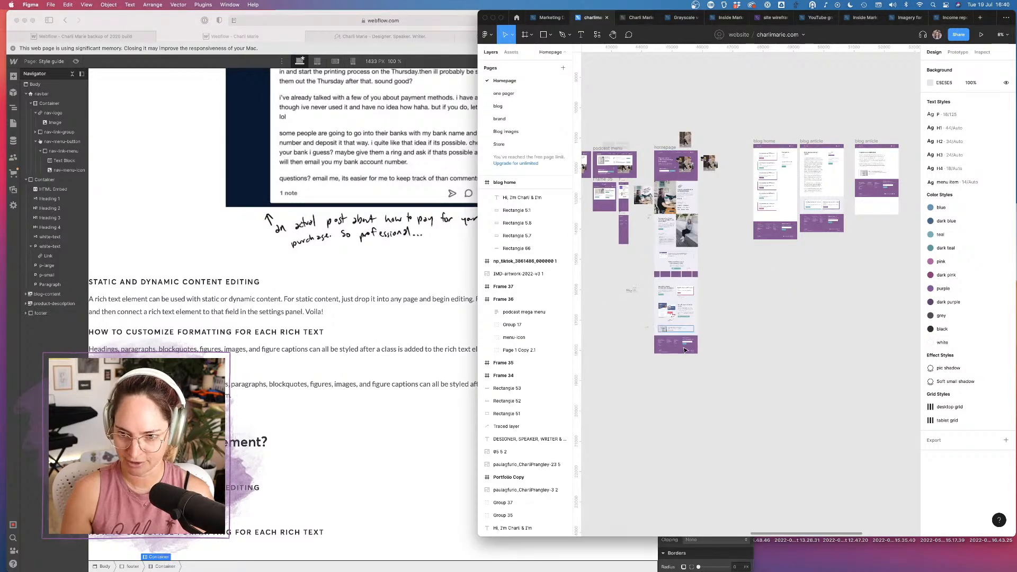
scroll(682, 352, "up", 10)
scroll(681, 353, "down", 6)
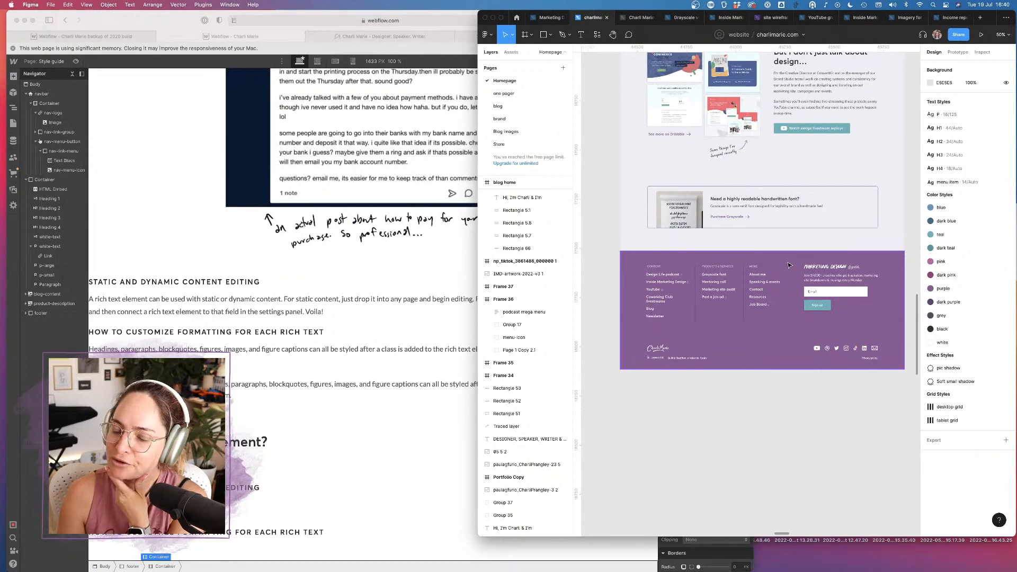
scroll(792, 263, "down", 4)
scroll(797, 260, "down", 5)
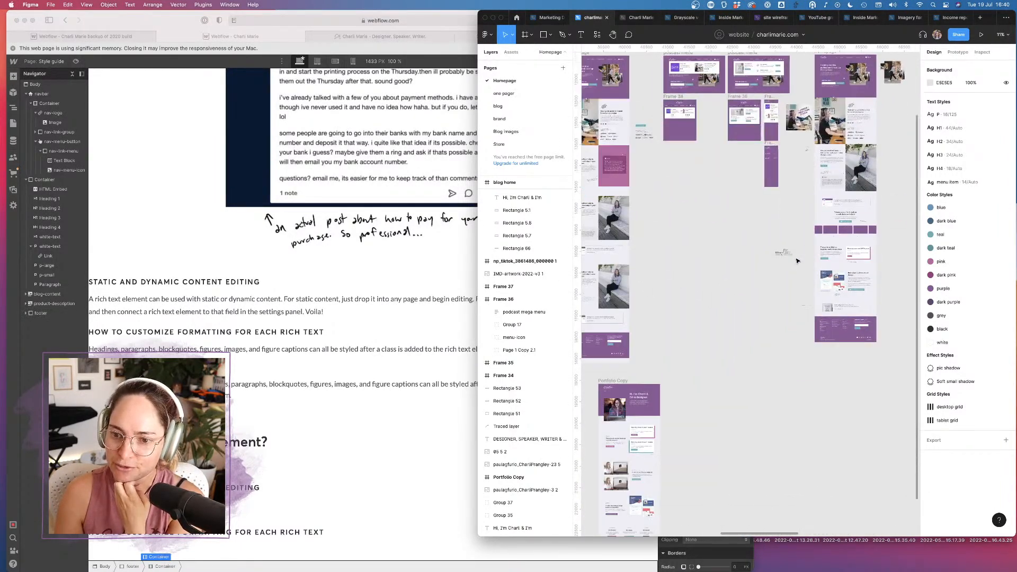
scroll(738, 171, "right", 3)
scroll(738, 171, "up", 2)
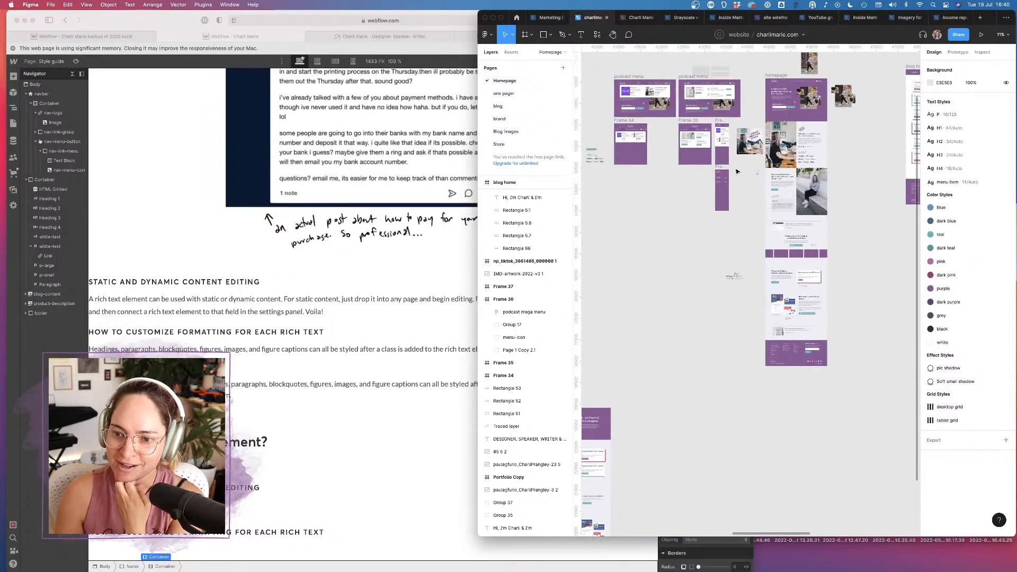
scroll(737, 171, "up", 5)
scroll(738, 171, "down", 4)
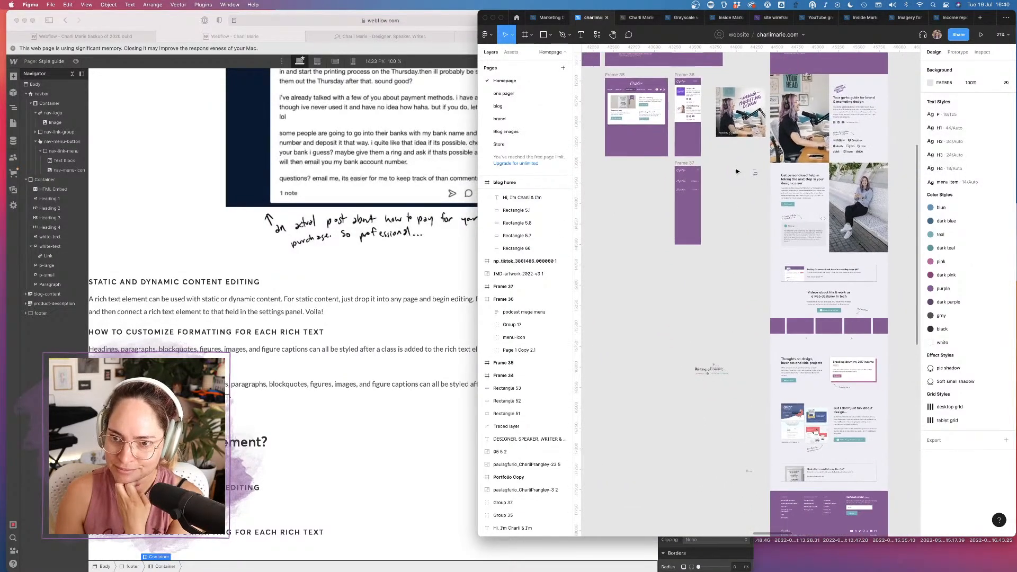
scroll(738, 171, "down", 3)
scroll(738, 171, "right", 2)
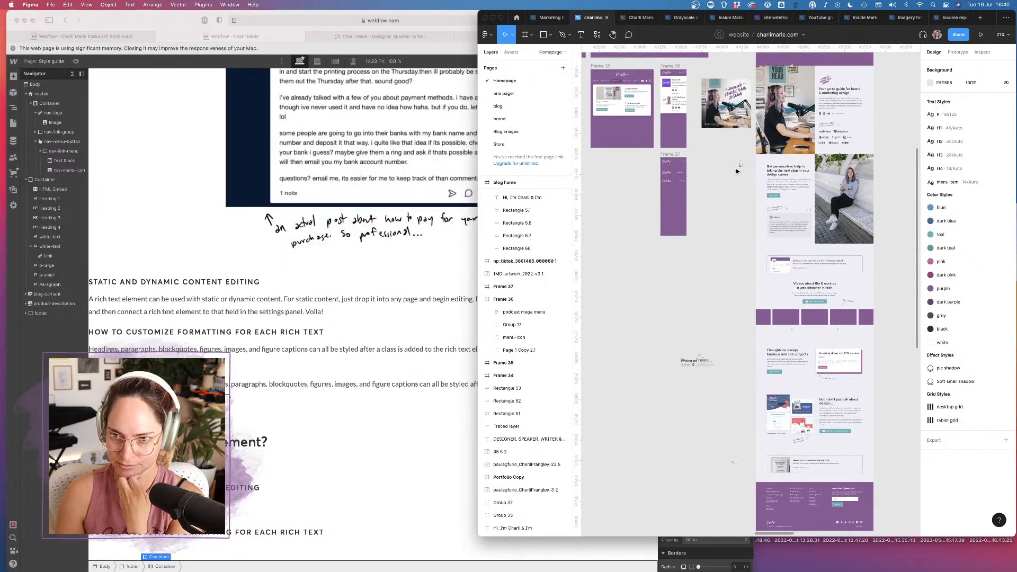
scroll(738, 171, "down", 3)
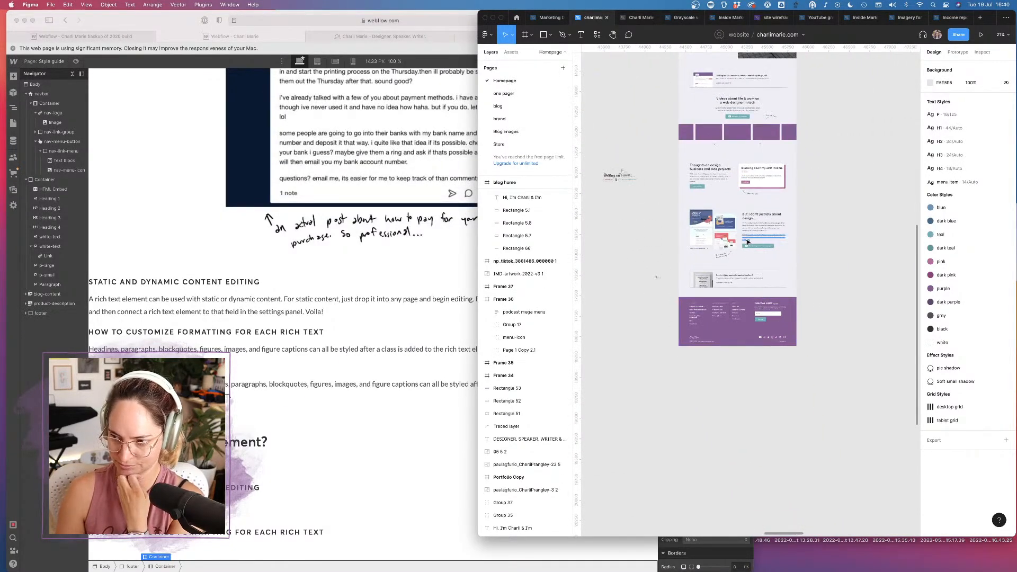
scroll(743, 339, "up", 5)
scroll(744, 340, "left", 3)
scroll(680, 237, "down", 5)
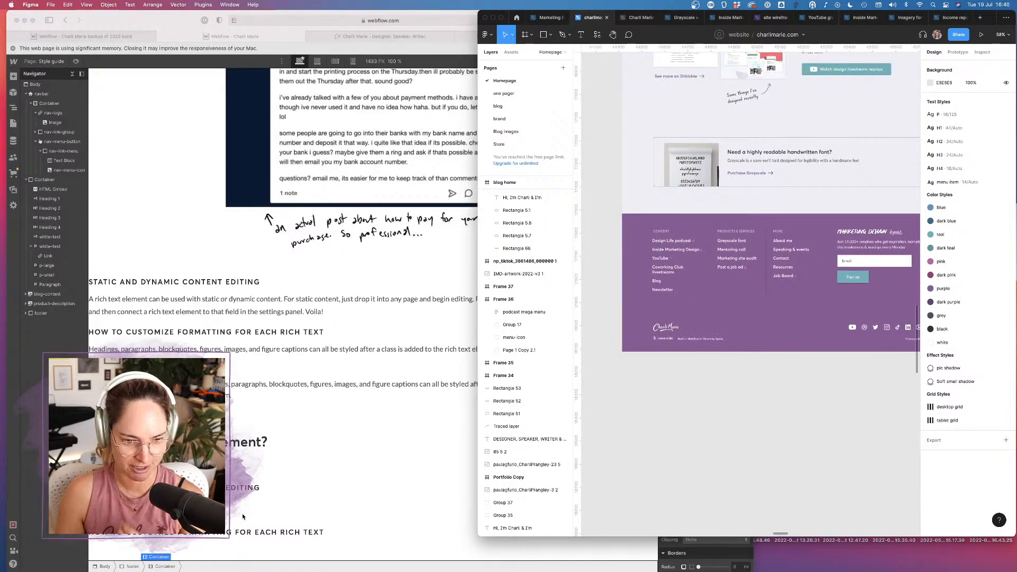
Switch back to Webflow and add a Div Block inside the footer's Container
left_click(53, 333)
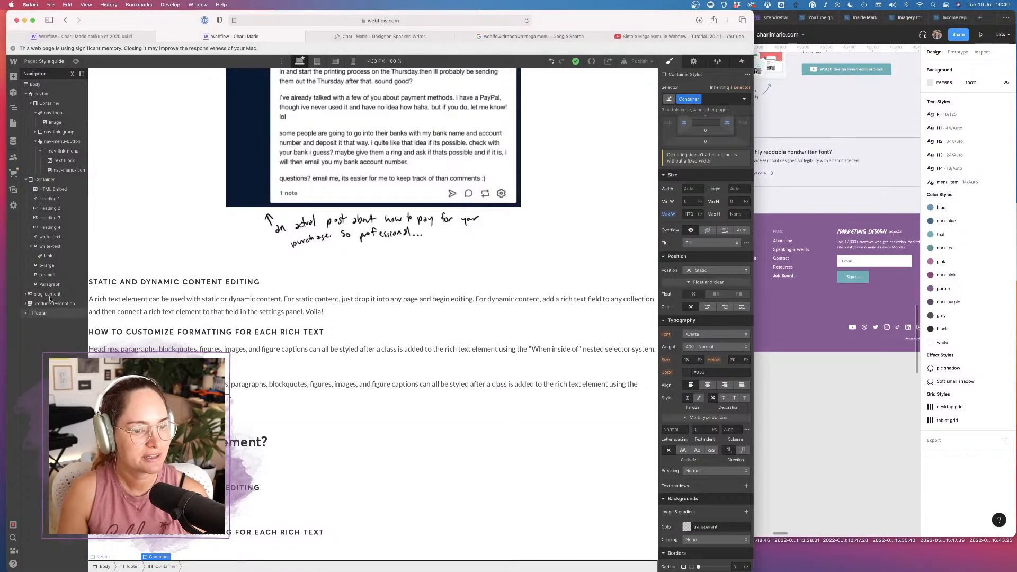
left_click(27, 314)
left_click(47, 322)
key("super+k")
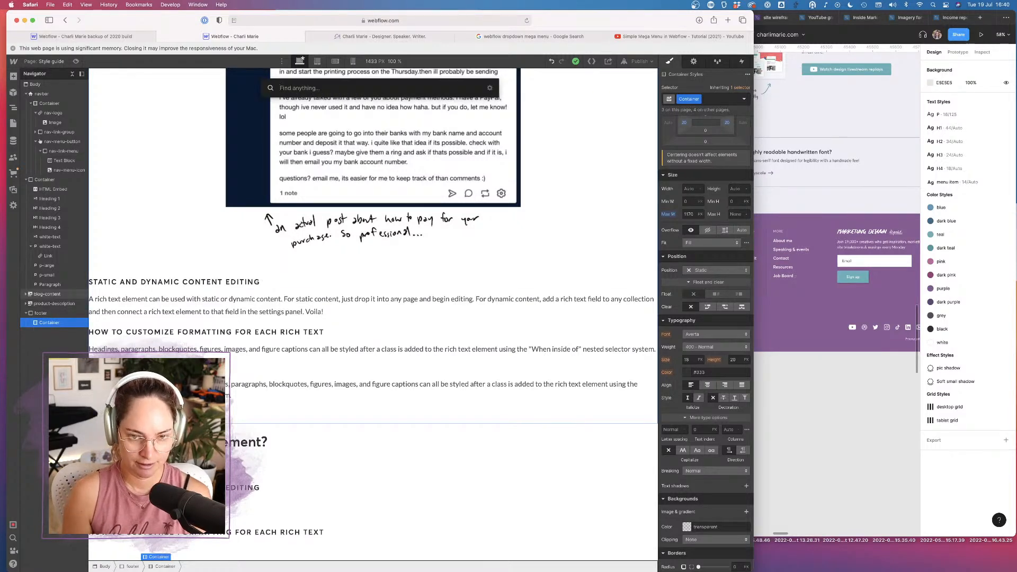
type("div")
key("Return")
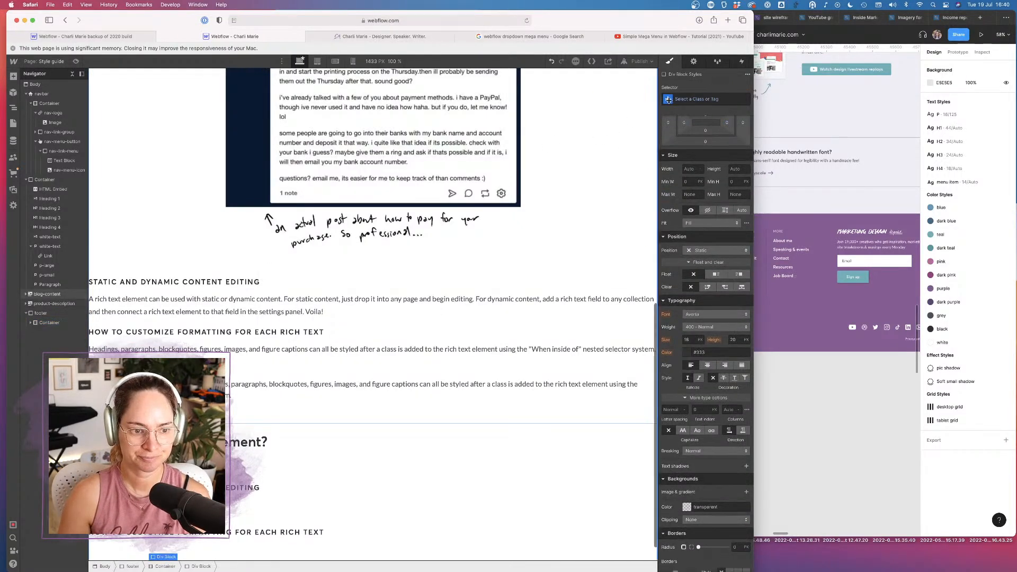
Create the class footer-top-section on the new Div Block in the footer
left_click(685, 98)
type("footer-top-section")
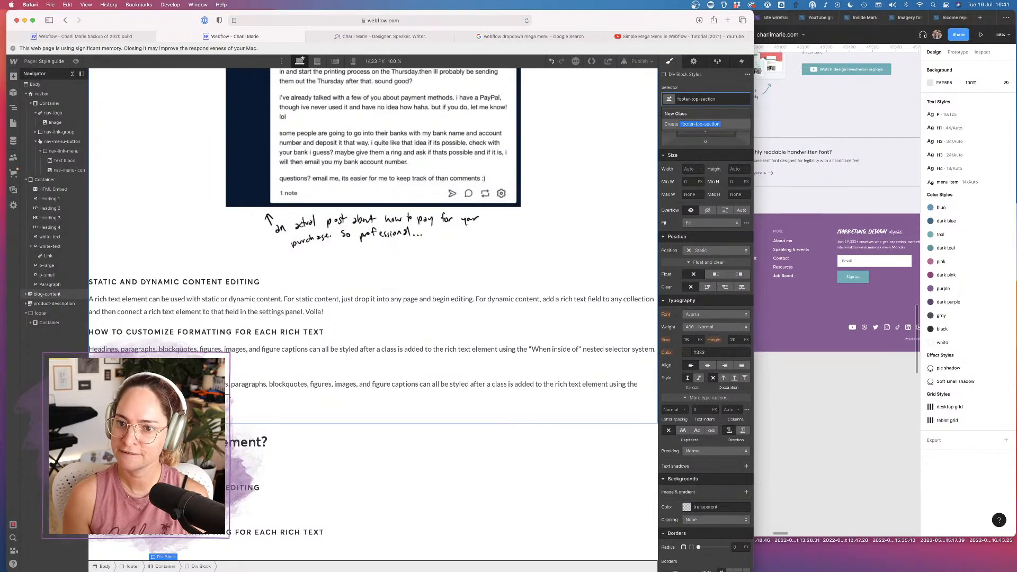
key("Return")
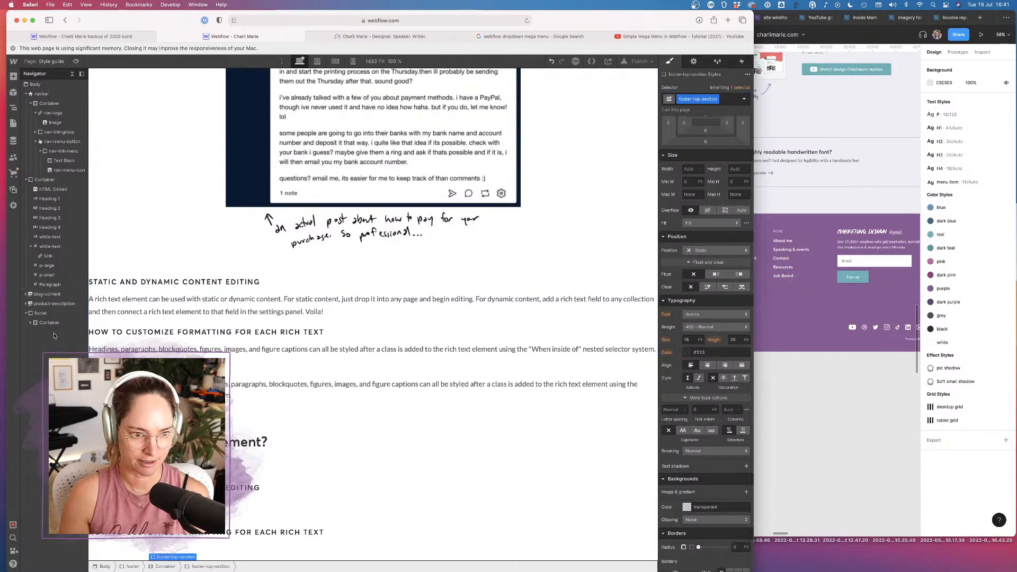
Add a second Div Block to the footer's Container with the new class footer-bottom-section and set its display to flex
left_click(31, 322)
left_click(52, 324)
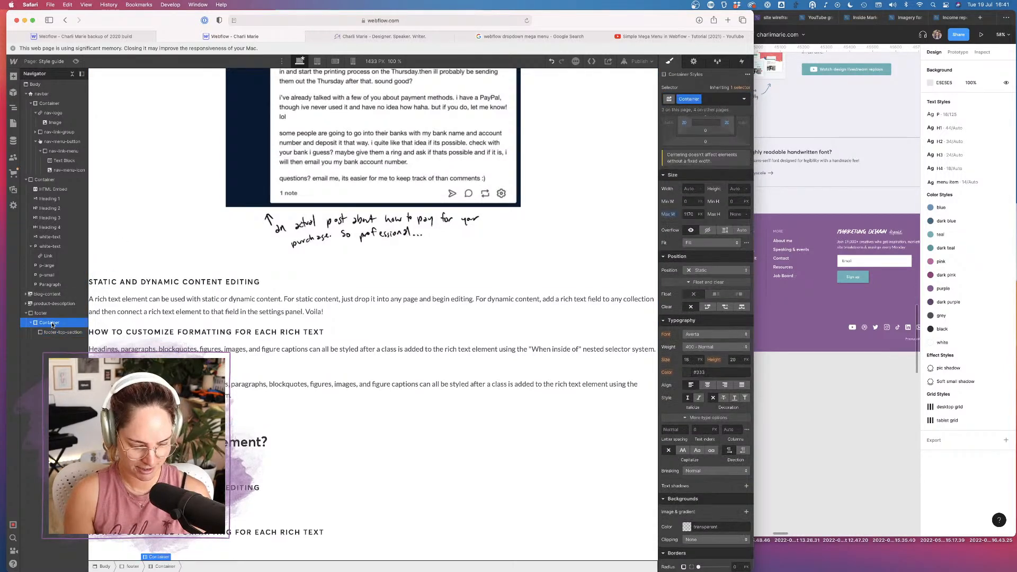
key("super+e")
type("div")
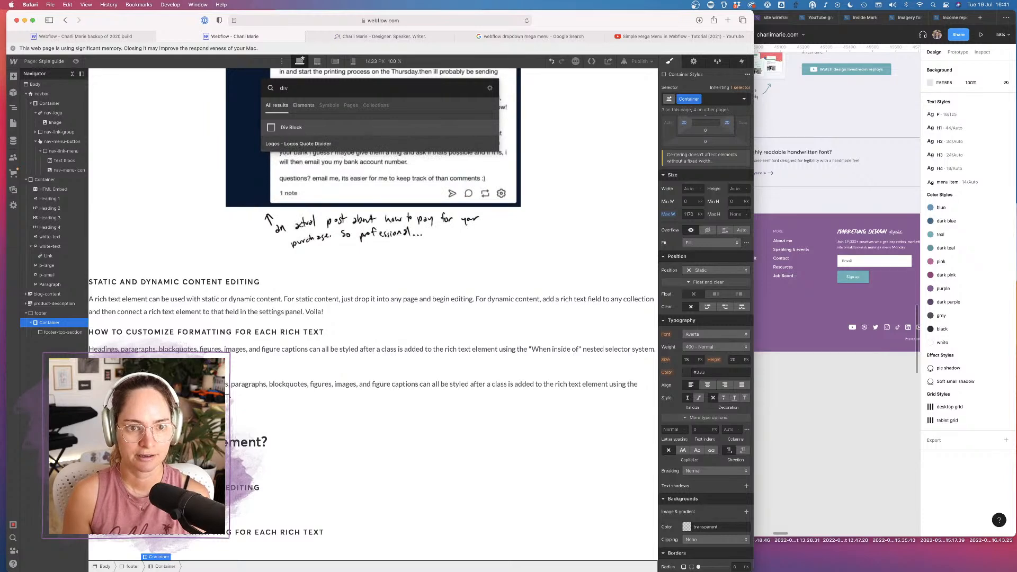
key("Return")
left_click(688, 98)
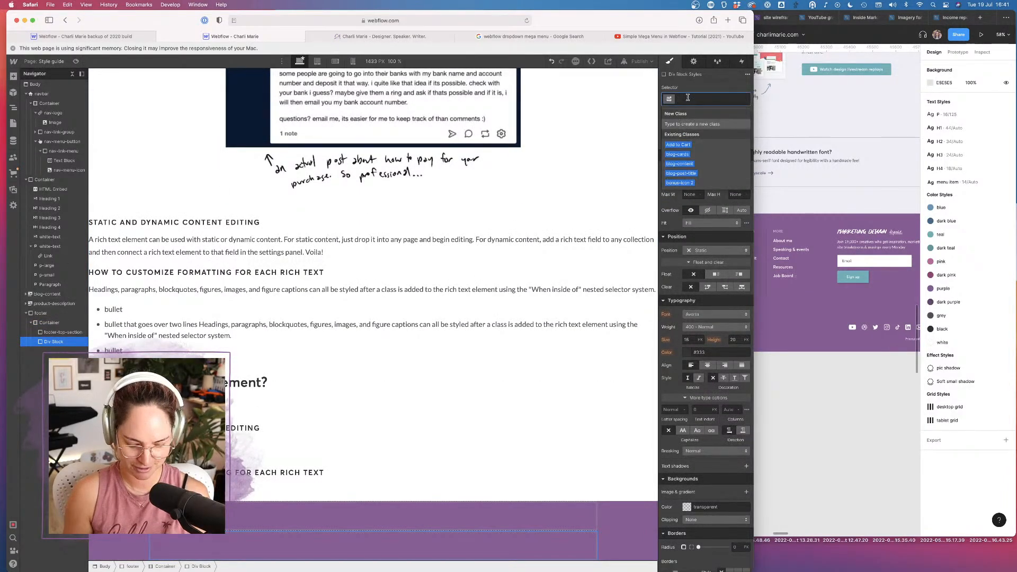
type("footer-bottom-s")
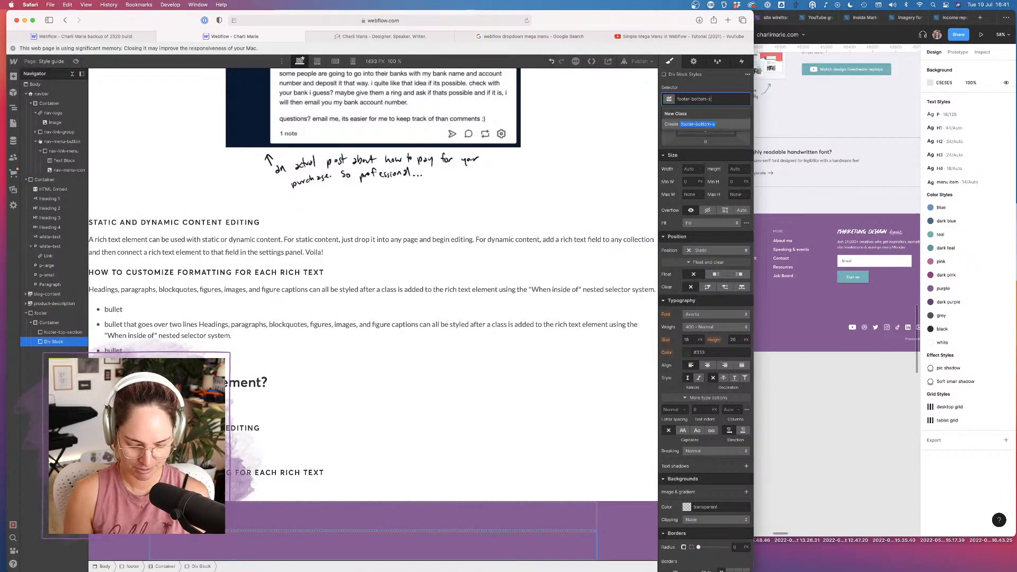
key("Return")
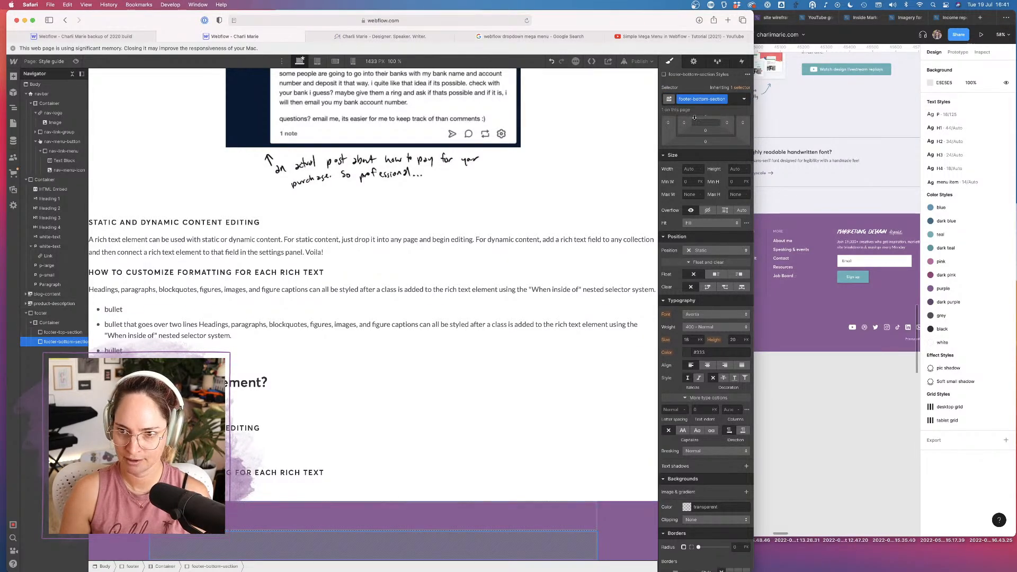
scroll(699, 158, "up", 2)
left_click(701, 135)
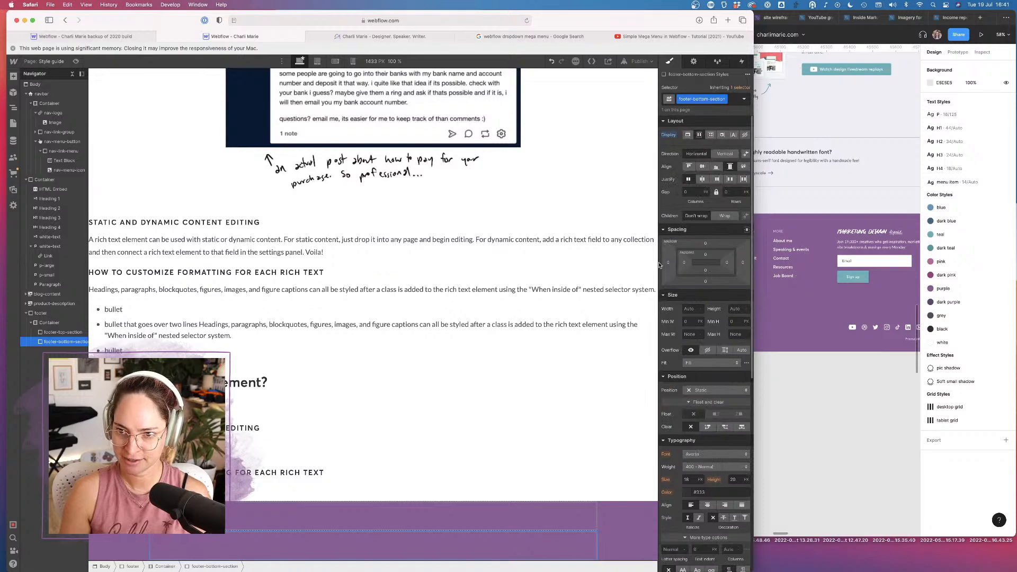
Switch to Figma, examine the logo, social icons and fine print rows at the end of the footer design, and return to Webflow
left_click(829, 184)
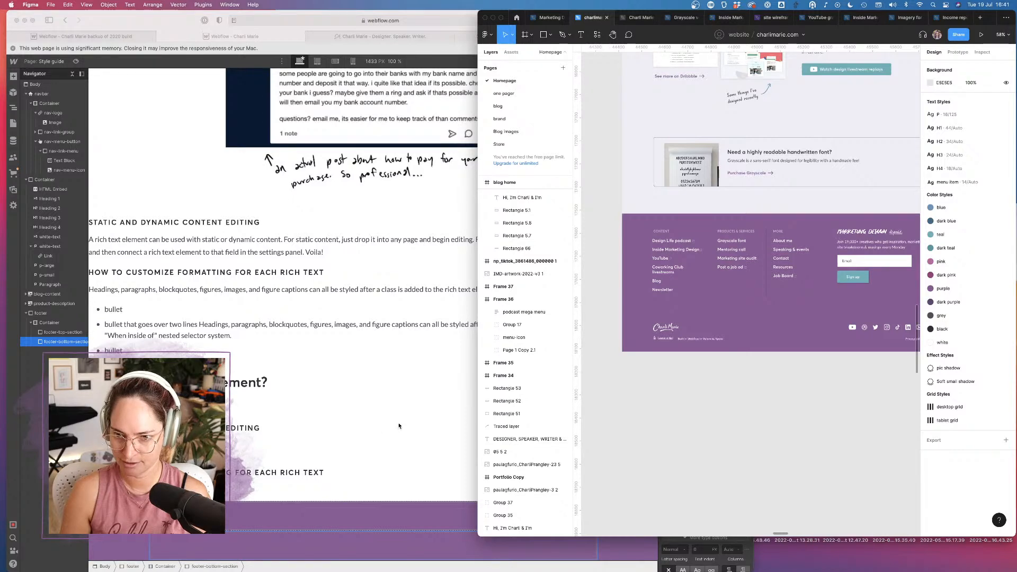
scroll(715, 363, "right", 4)
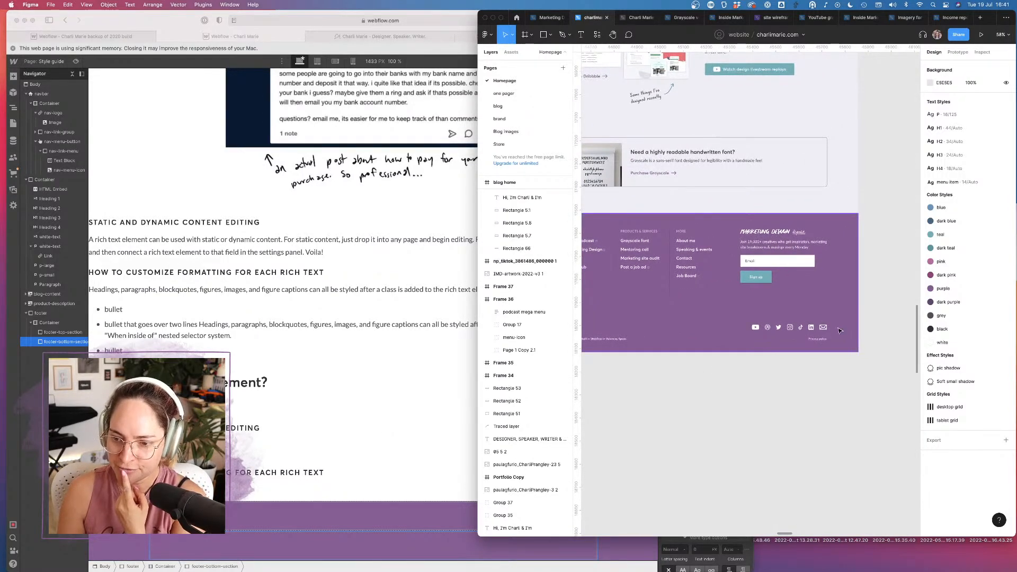
left_click(839, 330)
left_click_drag(884, 317, 649, 340)
left_click(601, 338)
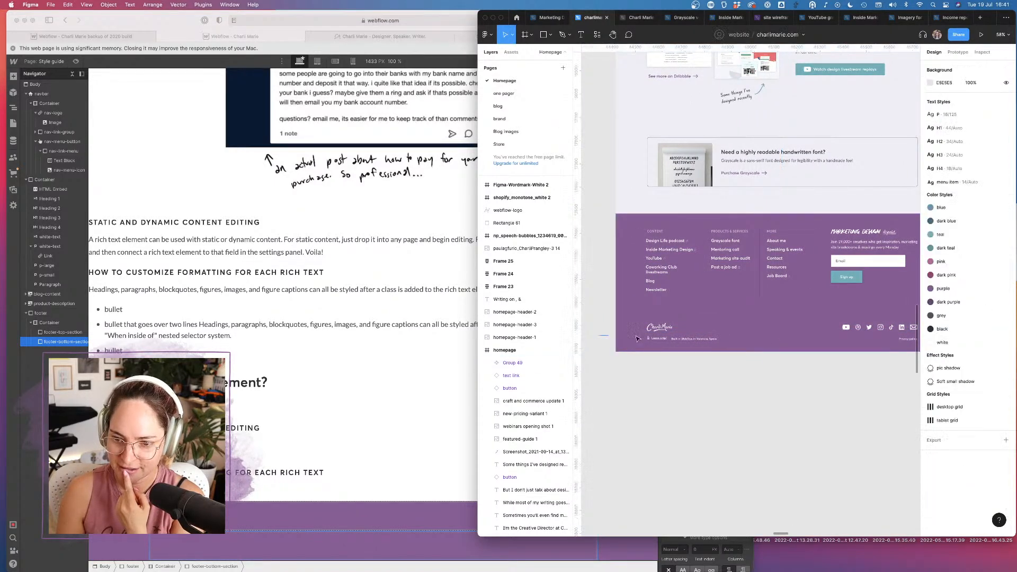
scroll(742, 360, "right", 2)
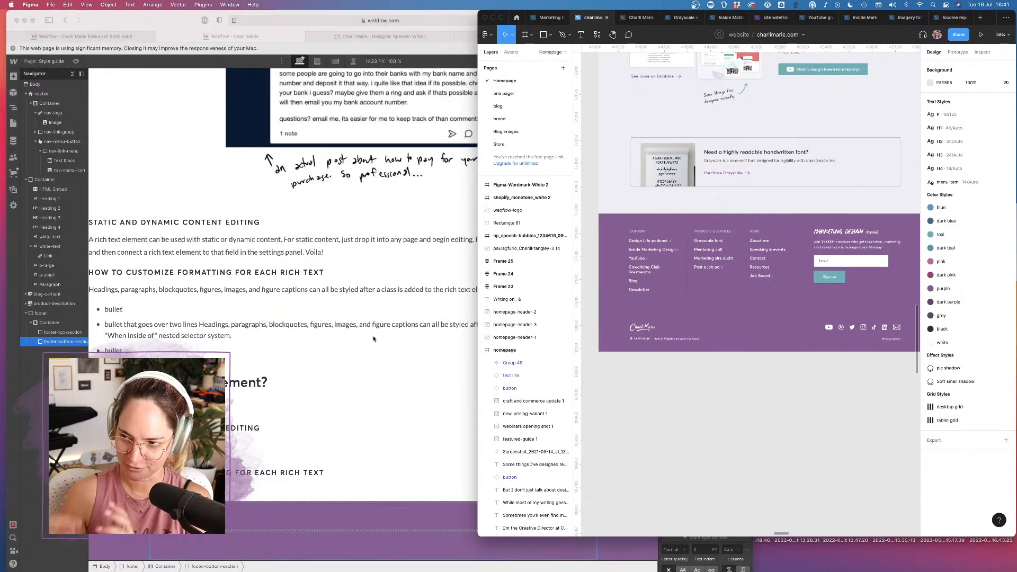
left_click(391, 330)
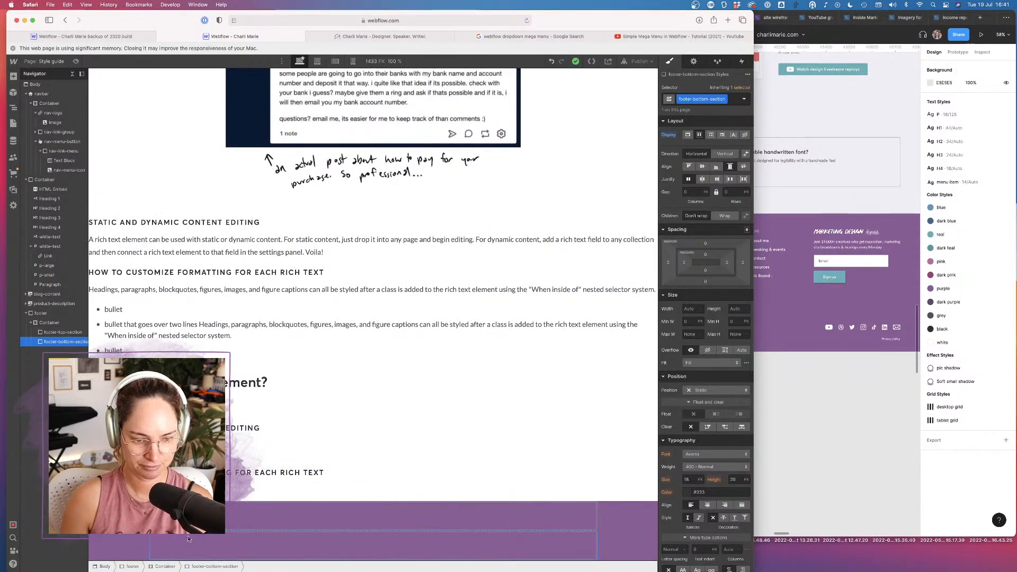
key("super+Tab")
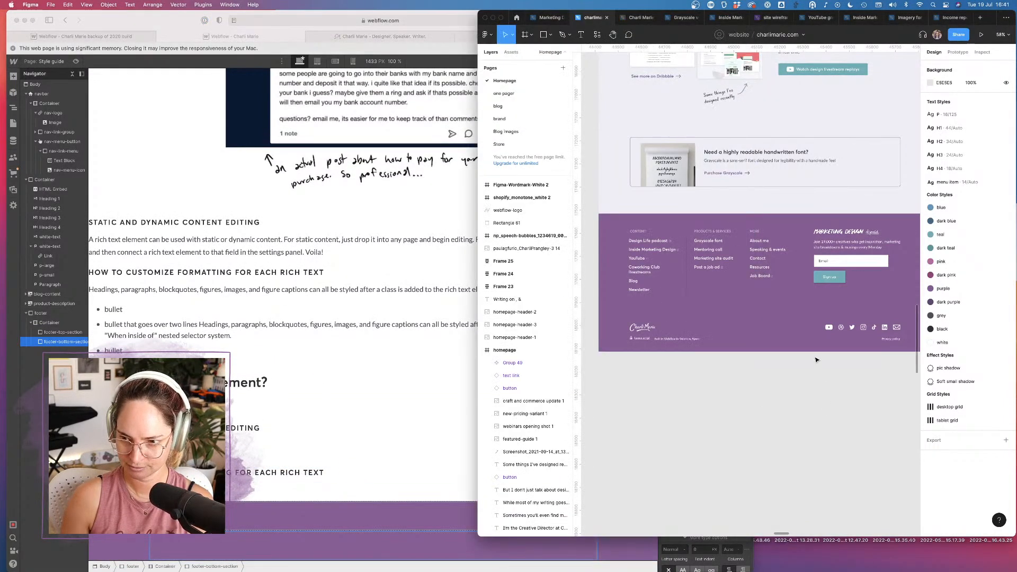
left_click(358, 551)
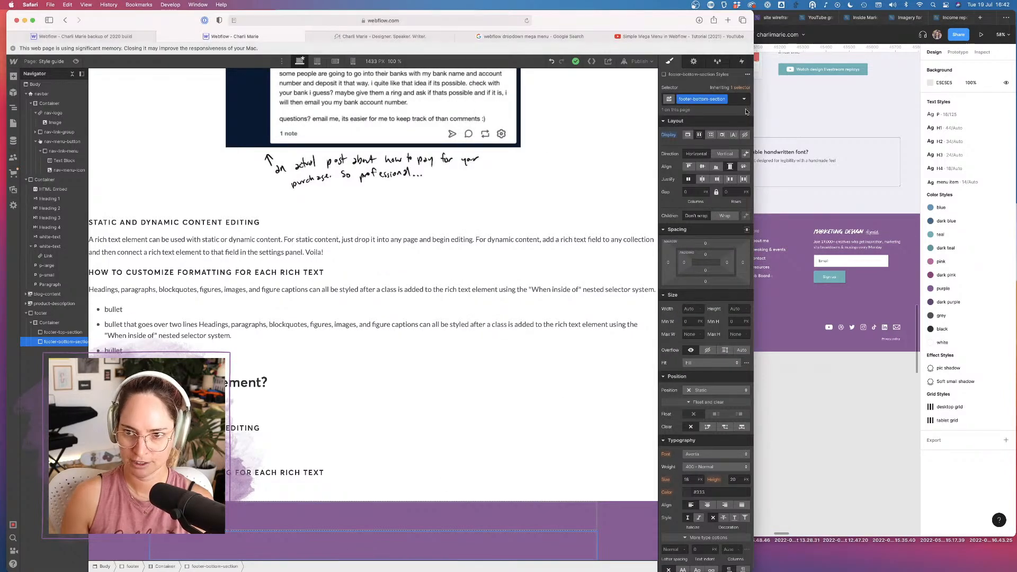
Add a third Div Block to the footer's Container with the new class footer-fine-print and set its display to flex
left_click(48, 322)
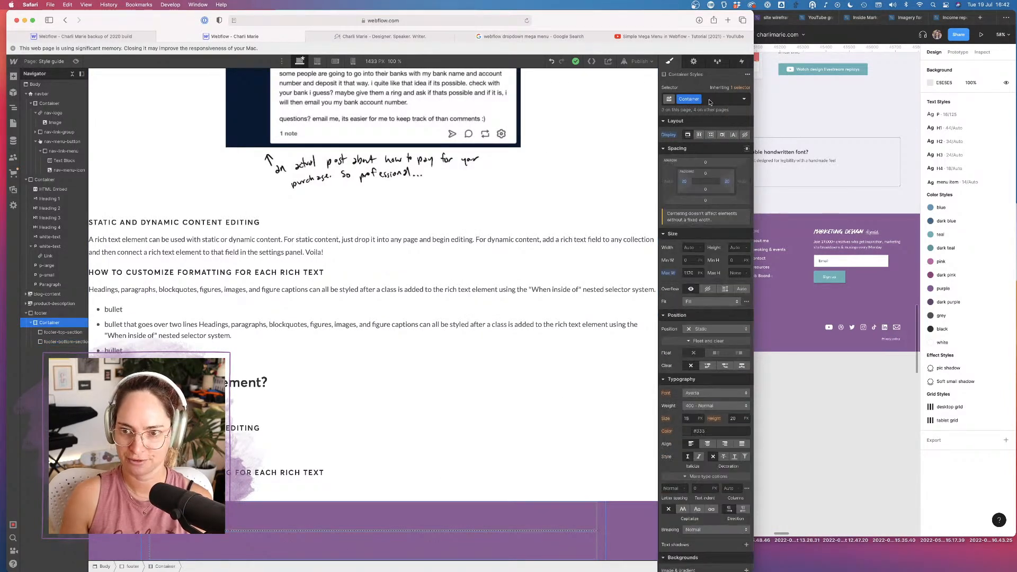
key("super+e")
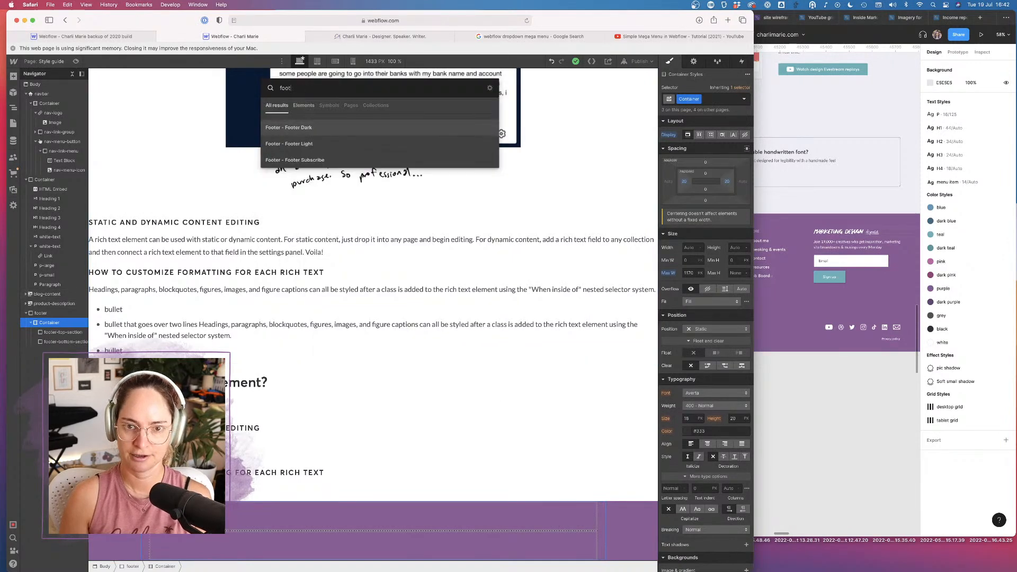
type("f")
key("BackSpace")
type("div")
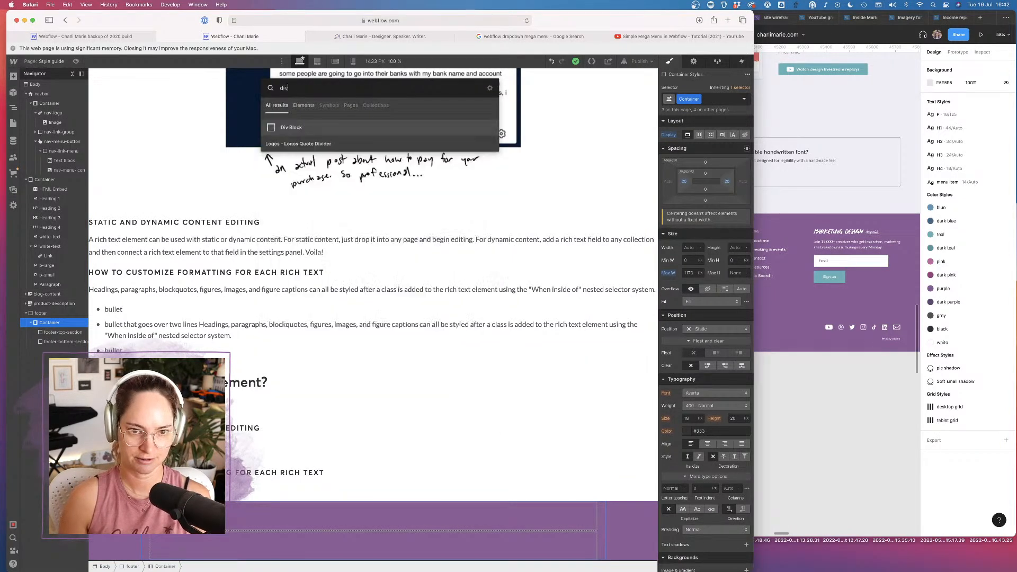
key("Return")
left_click(691, 99)
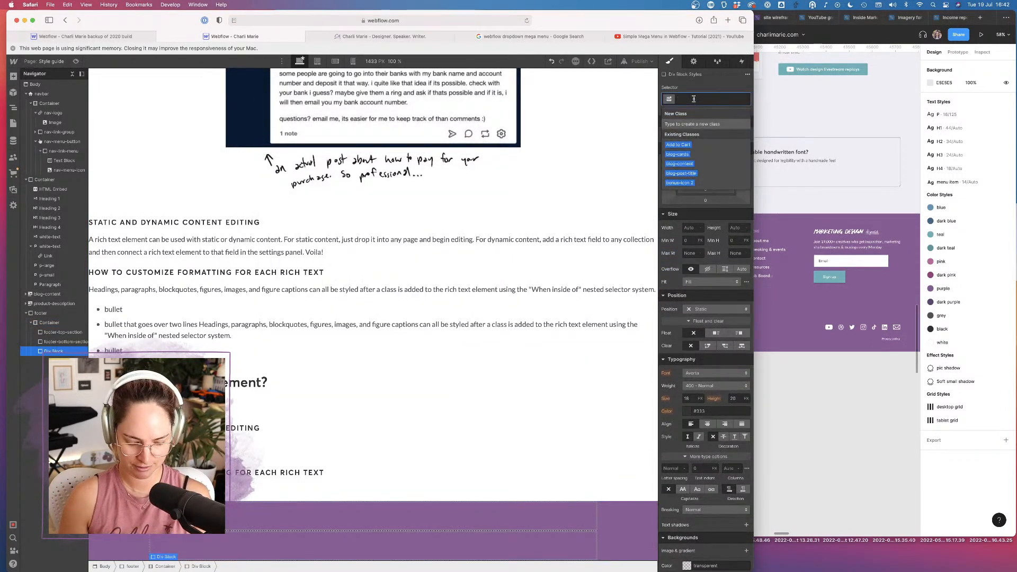
type("footer-")
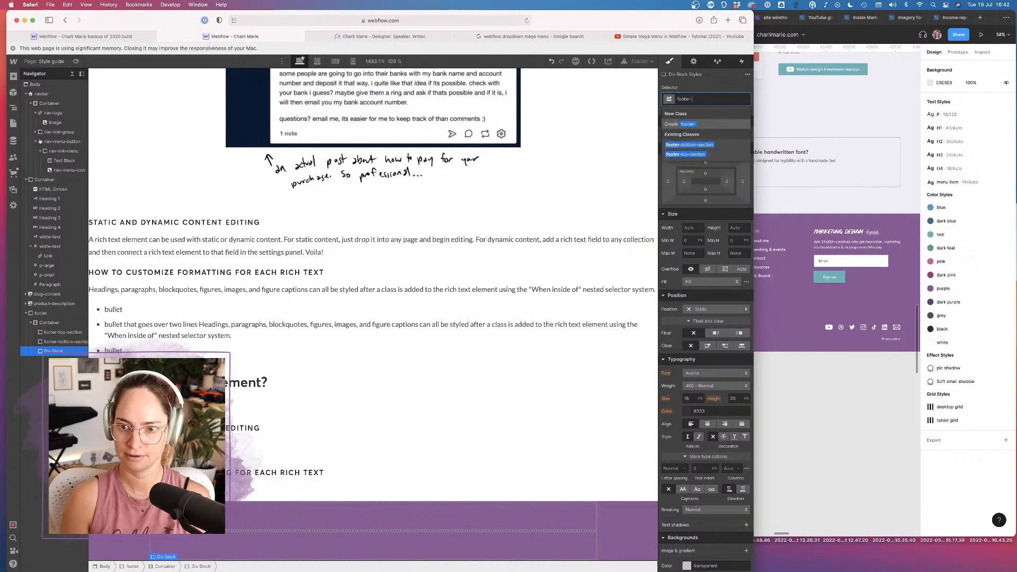
type("fine")
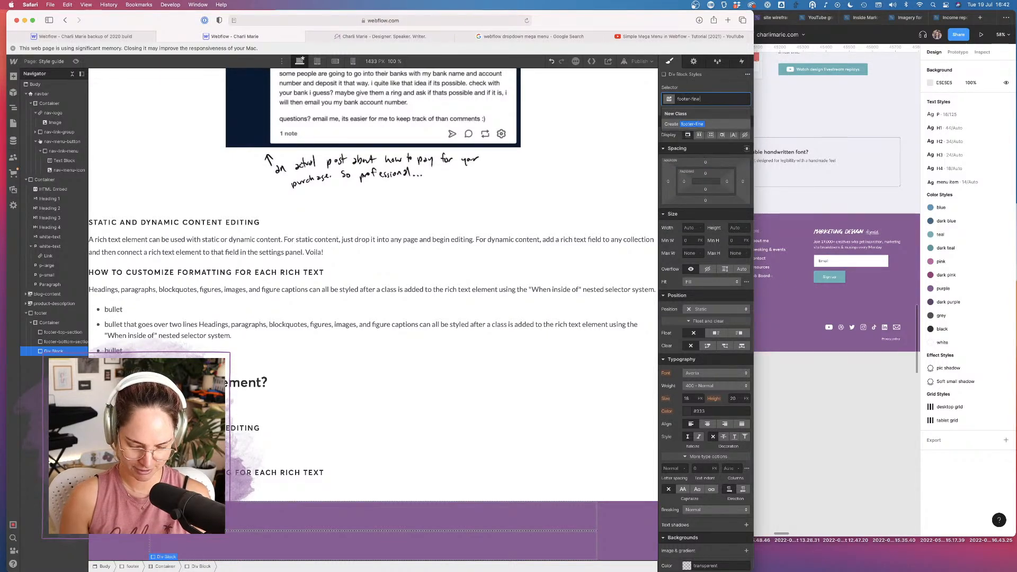
type("-print")
key("Return")
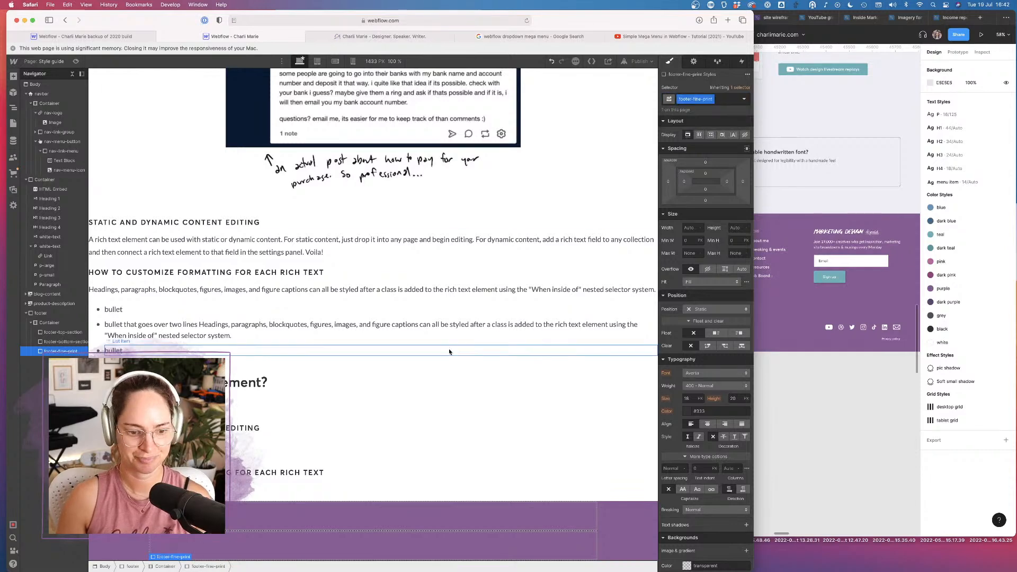
left_click(710, 135)
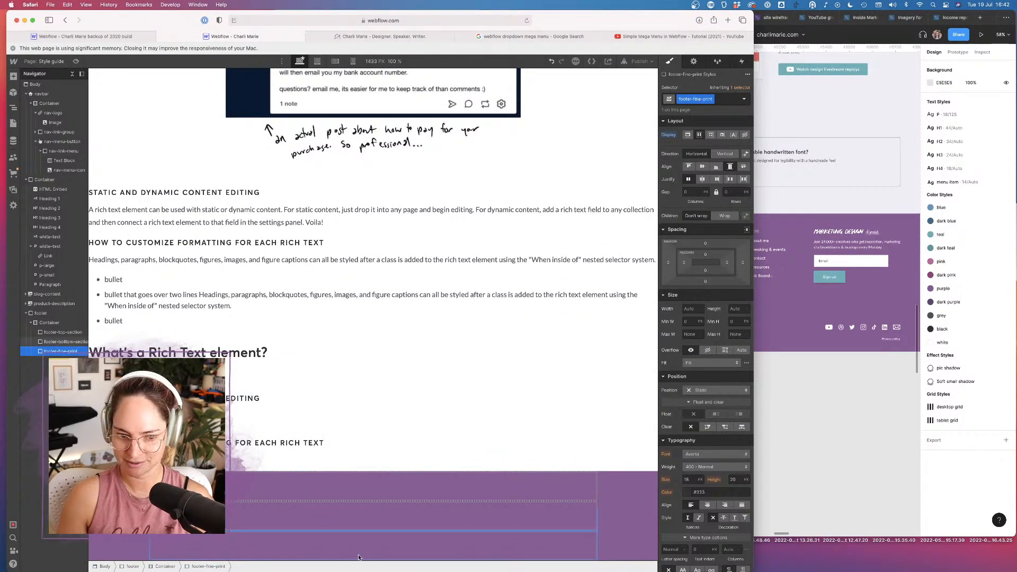
Check the footer design in Figma again, and add a Link Block inside footer-bottom-section in Webflow
key("Up")
left_click(832, 393)
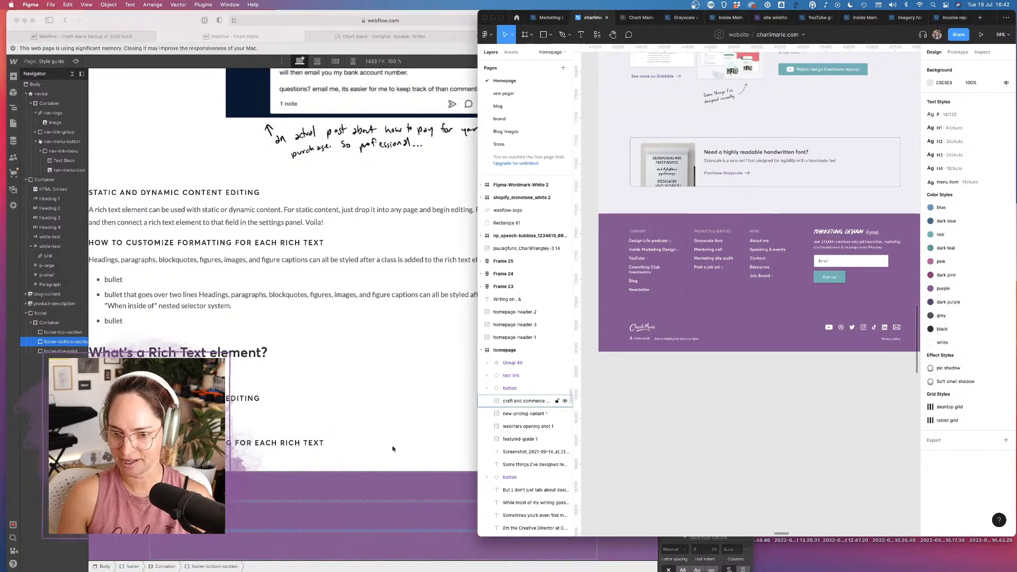
left_click(295, 523)
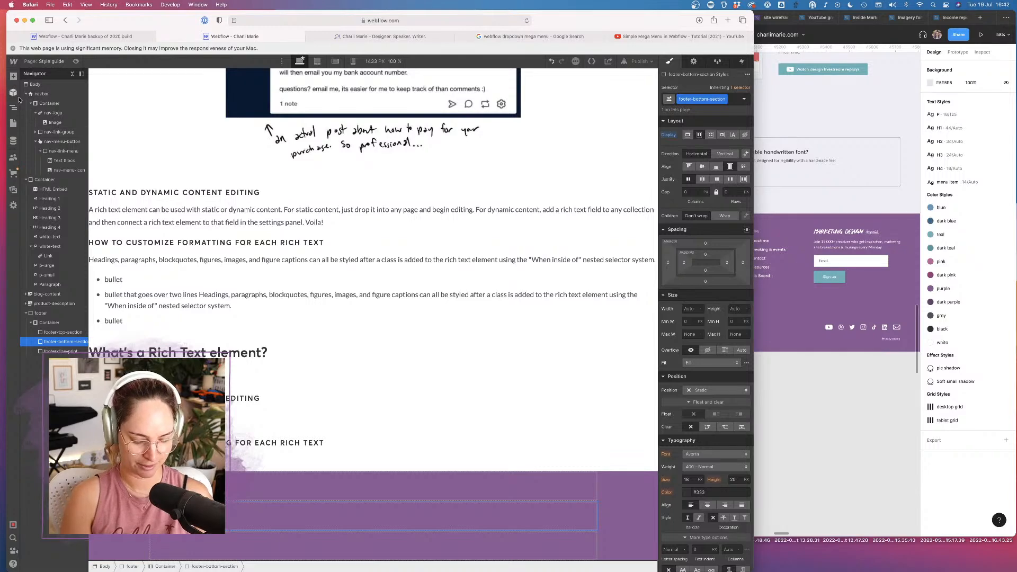
key("super+e")
type("link")
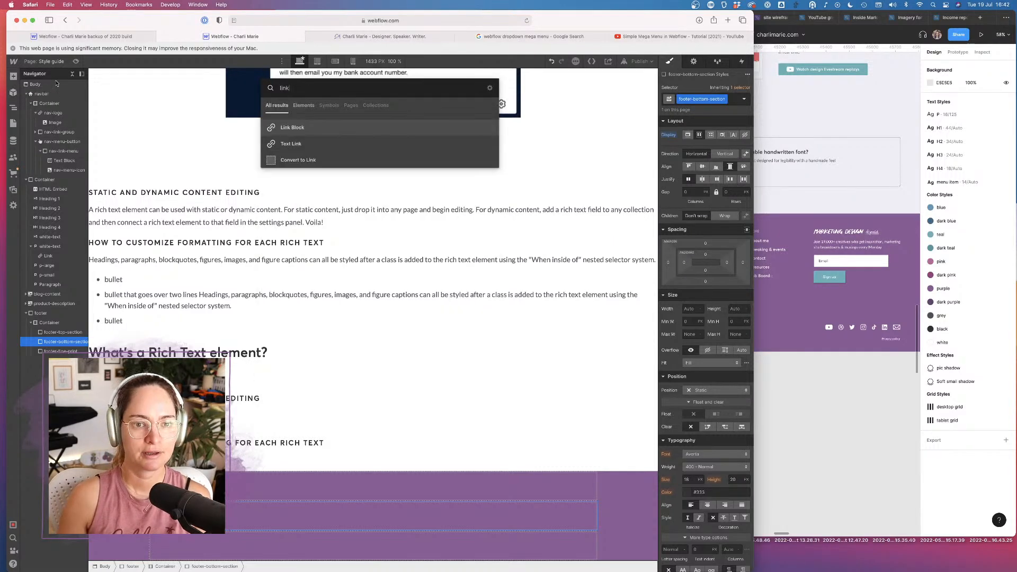
left_click(307, 126)
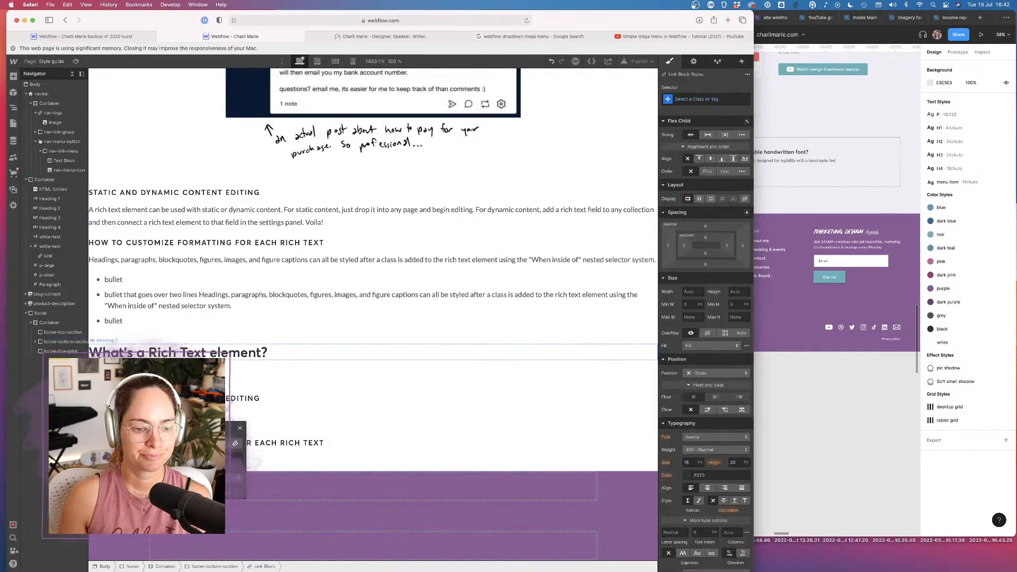
Add an Image inside the new Link Block and choose its picture from the site's image assets
key("super+e")
type("images")
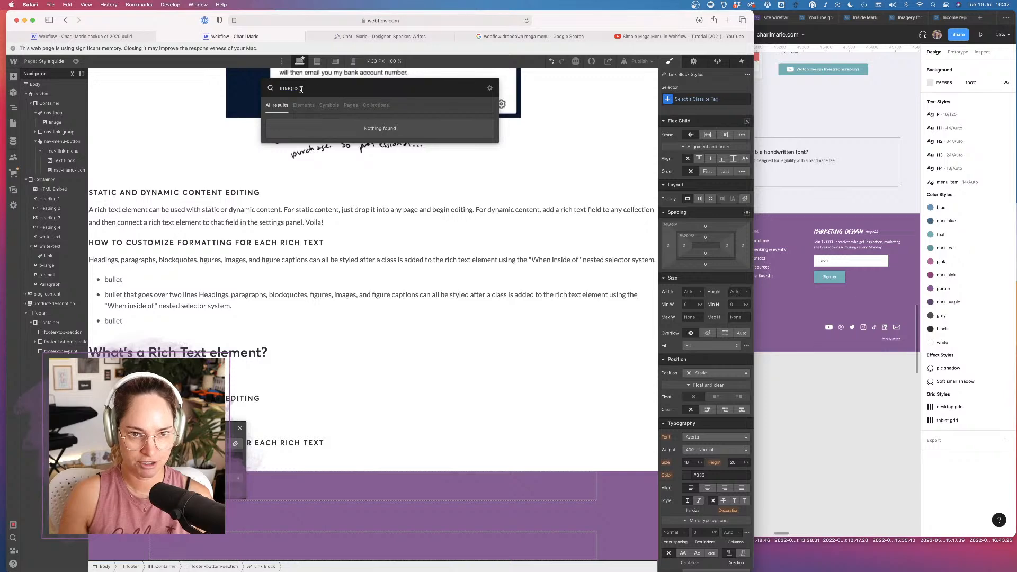
key("BackSpace")
left_click(282, 129)
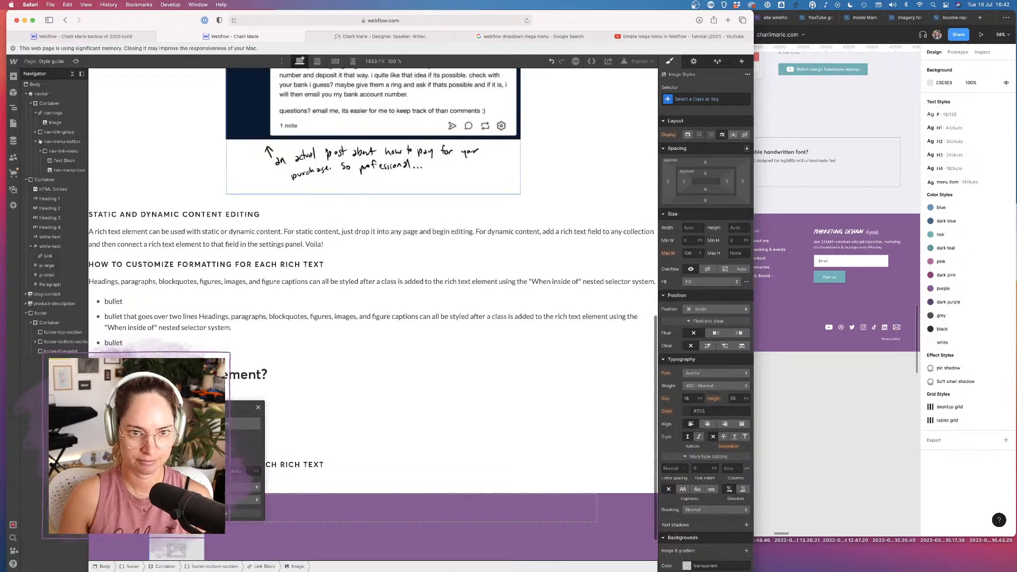
scroll(72, 301, "down", 15)
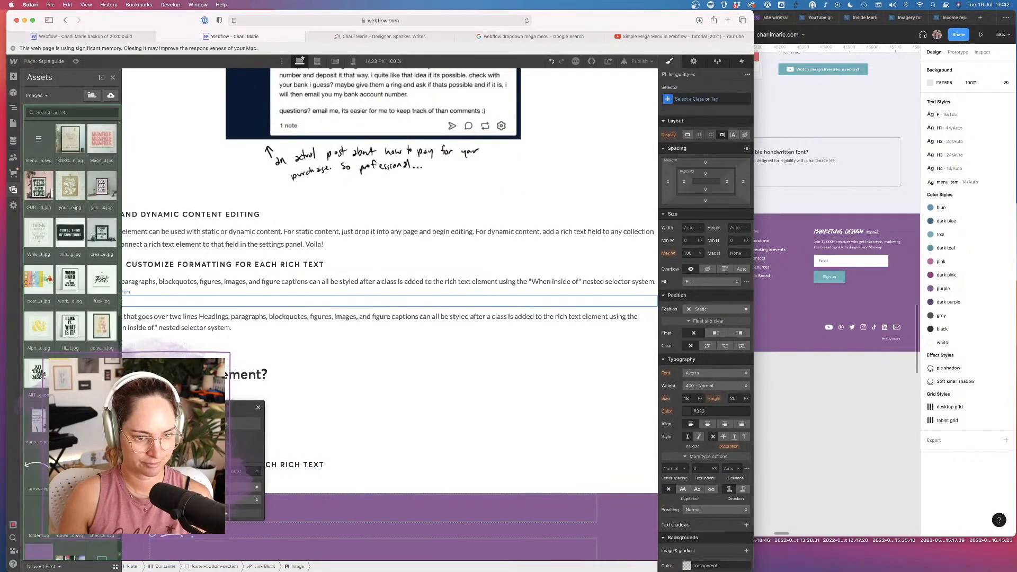
scroll(70, 476, "down", 2)
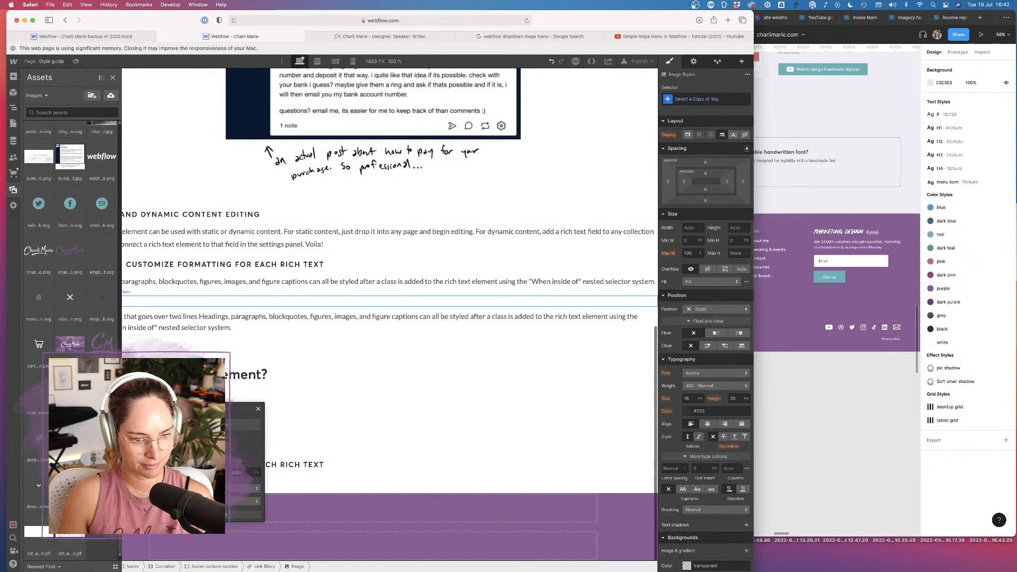
left_click(70, 484)
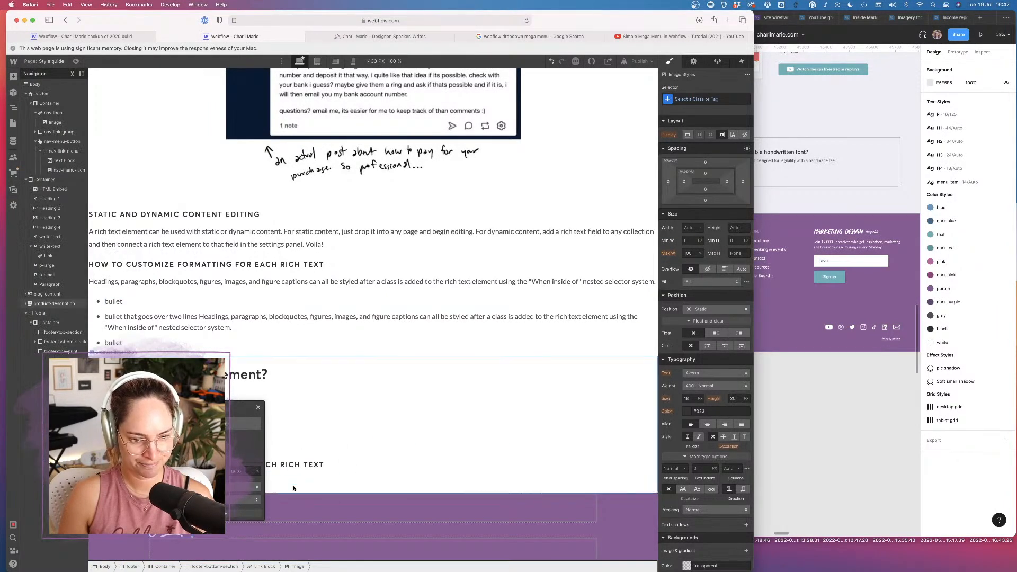
Inspect the size of the footer logo in the Figma design, and return to Webflow to select footer-bottom-section
scroll(294, 488, "down", 1)
left_click(819, 382)
double_click(649, 330)
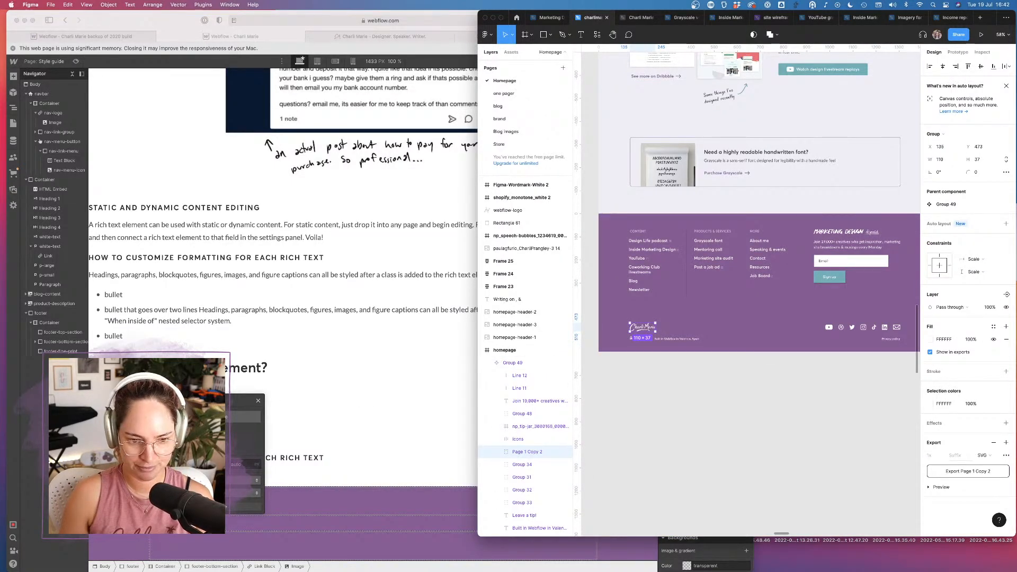
key("super+Tab")
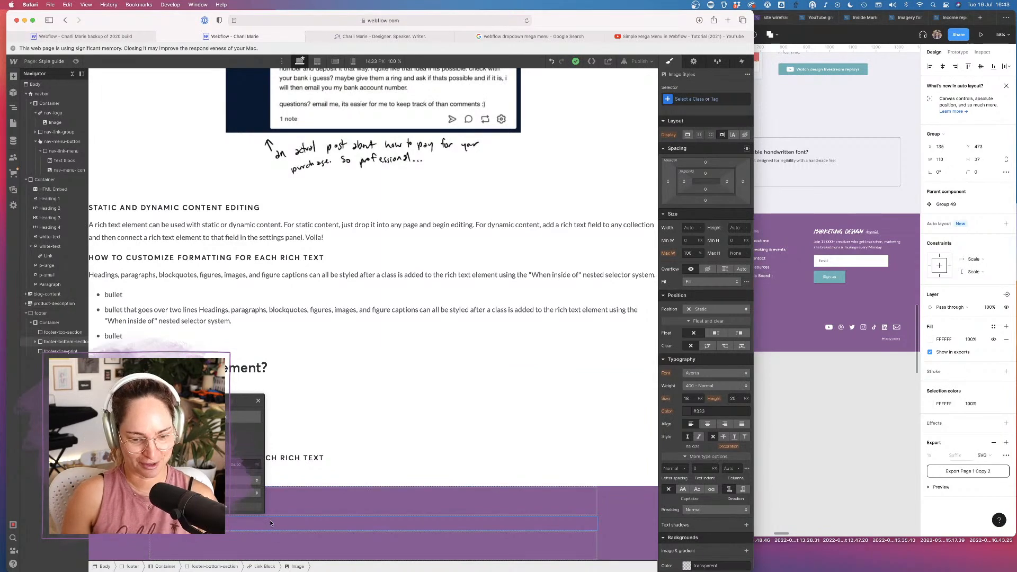
left_click(356, 439)
left_click(238, 525)
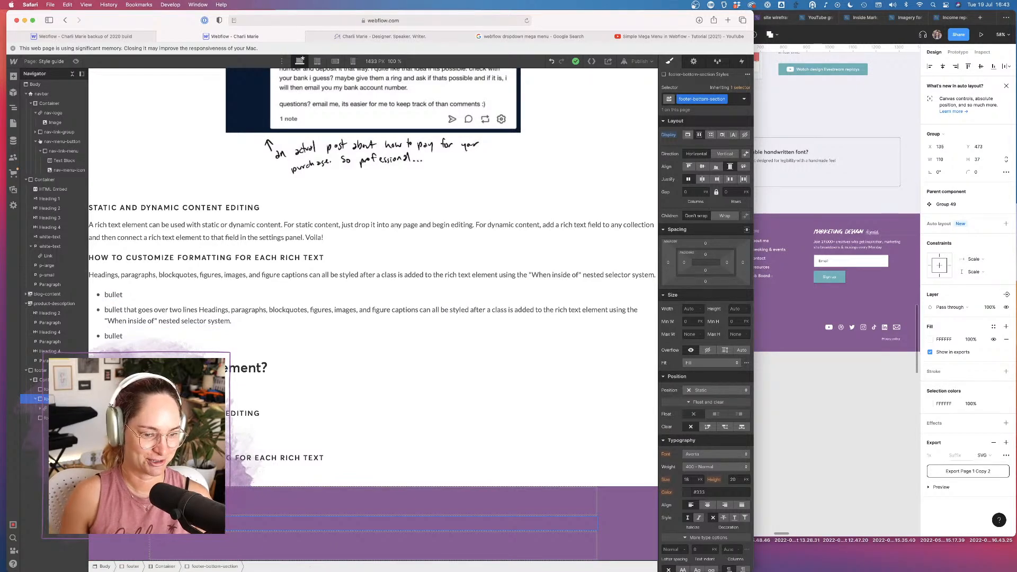
Check the footer design in Figma, and add a Div Block inside footer-bottom-section in Webflow
left_click(59, 408)
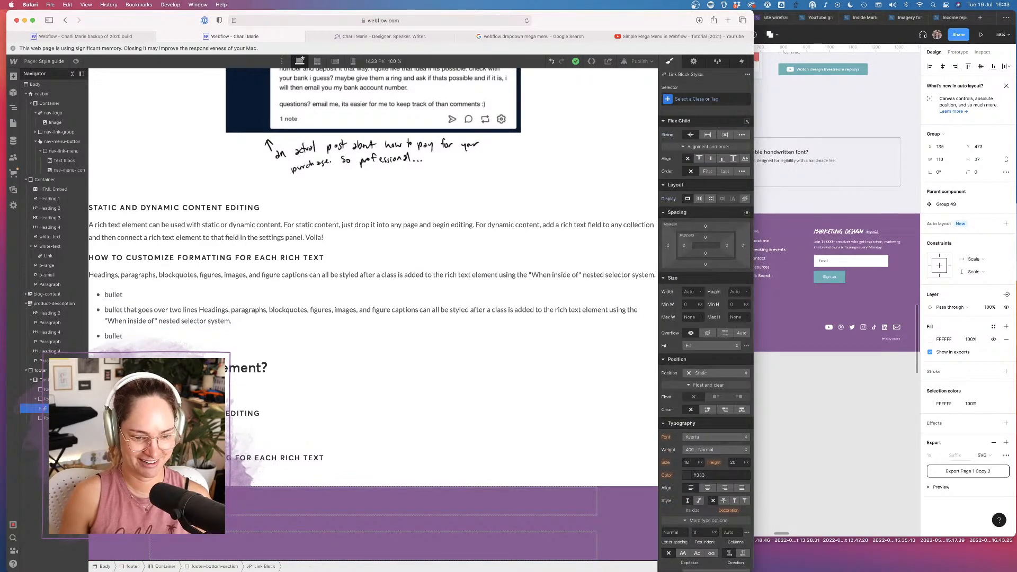
left_click(874, 410)
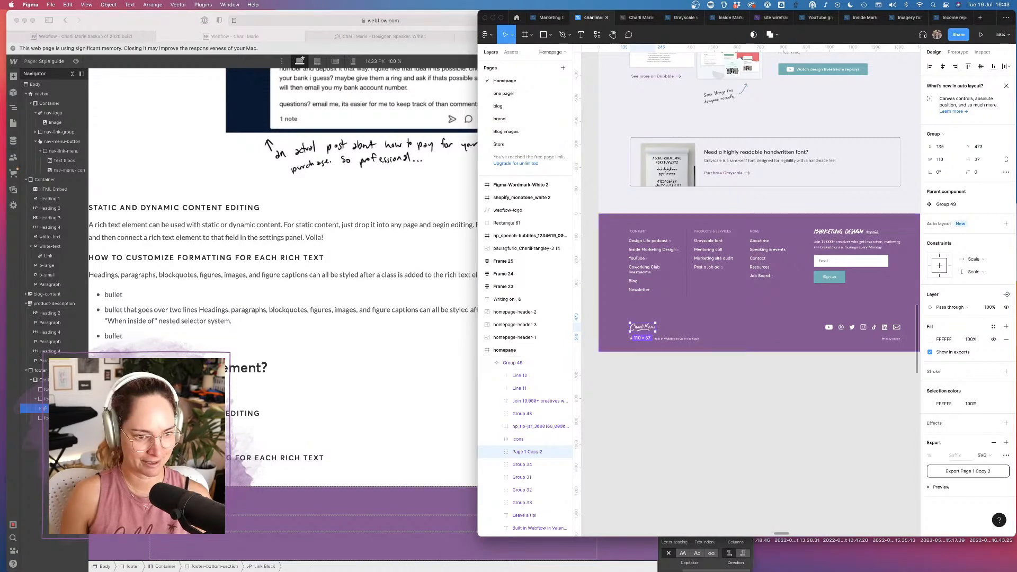
left_click(212, 524)
left_click(212, 523)
key("super+e")
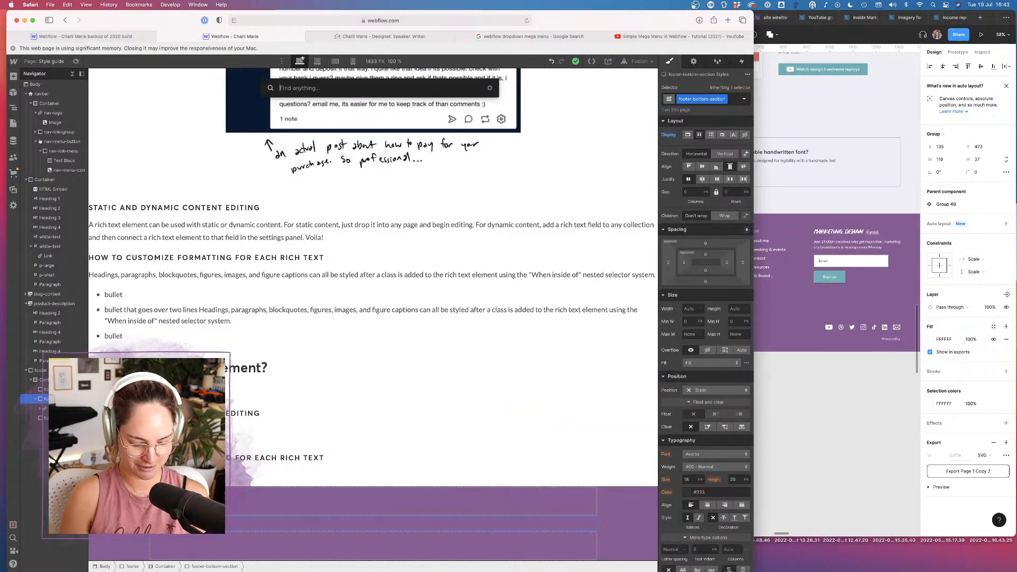
type("div")
key("Return")
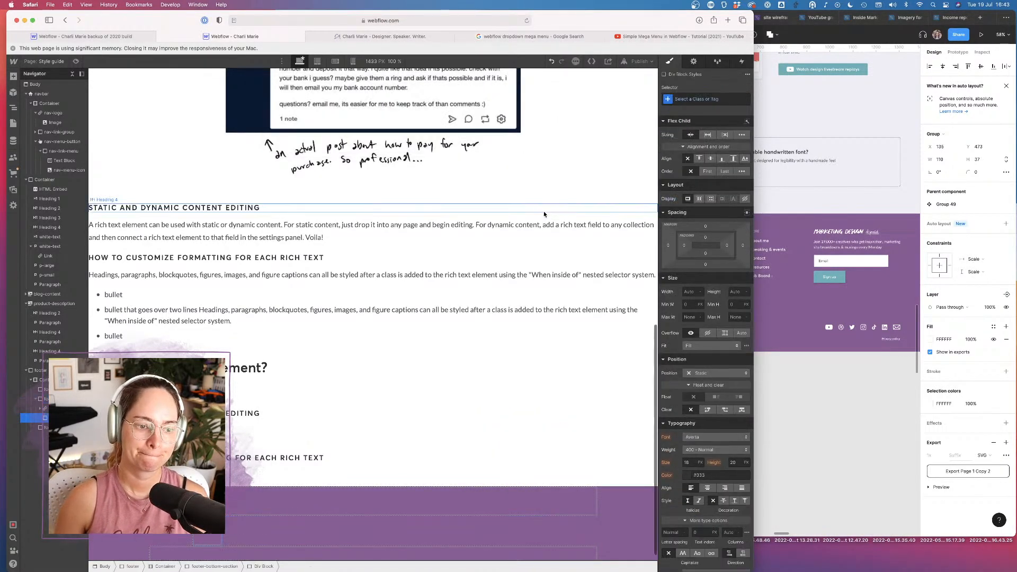
Give the new Div Block the class footer-social-icons
left_click(709, 99)
type("footer-social")
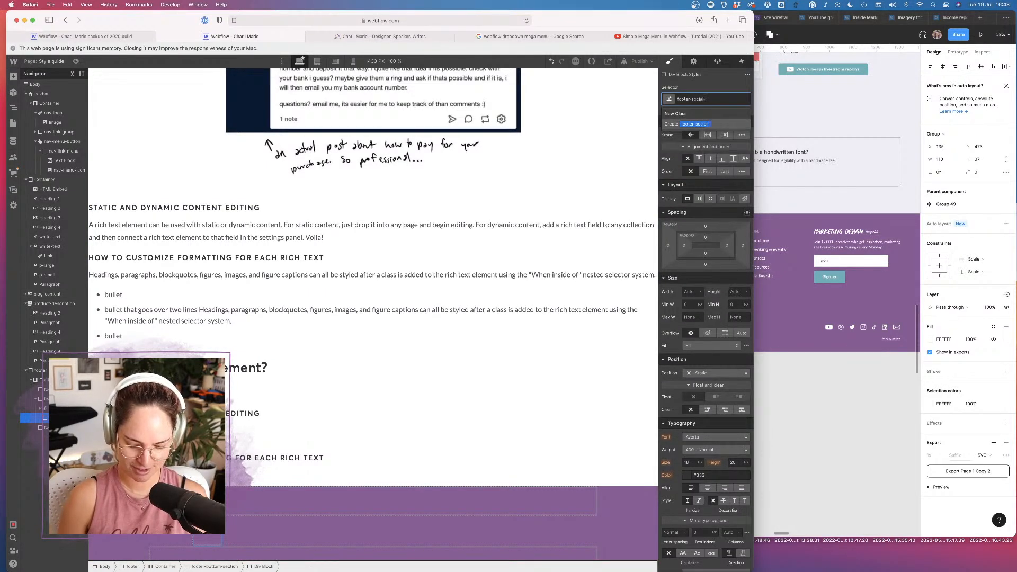
type("-icons")
key("Return")
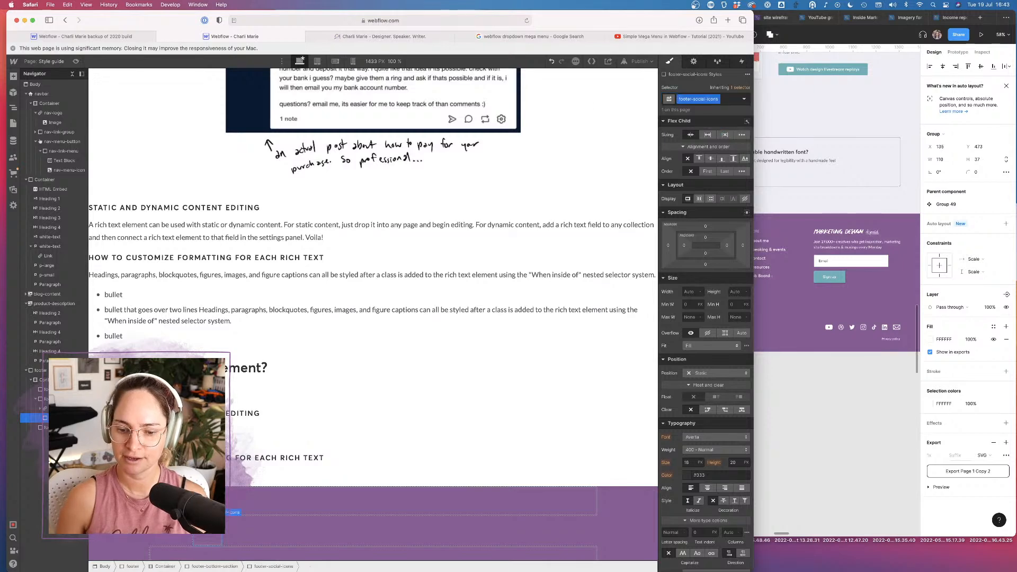
Copy the YouTube social-link from the navbar's nav-social group into footer-social-icons
scroll(321, 328, "up", 12)
left_click(557, 91)
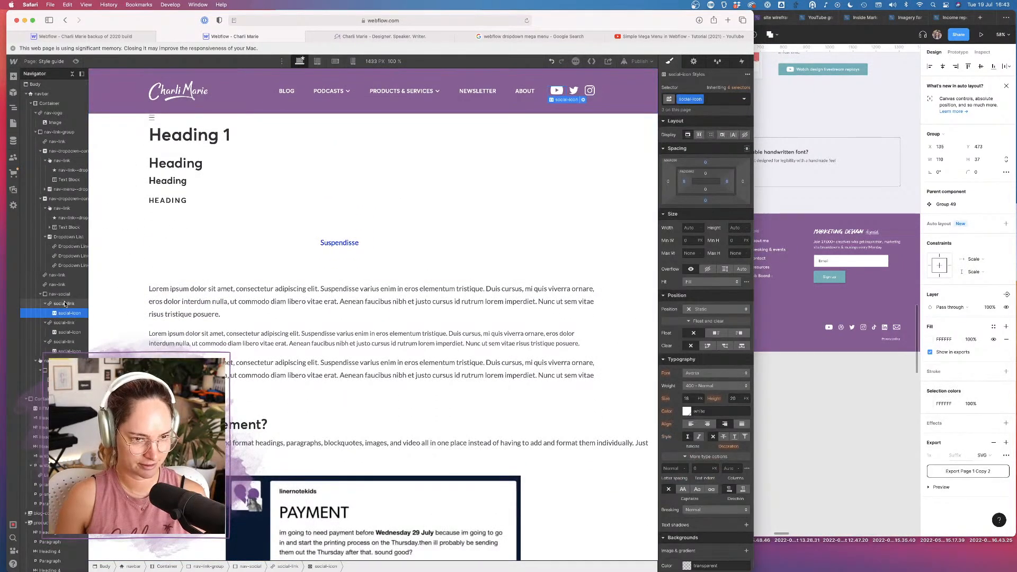
left_click(64, 304)
scroll(371, 371, "down", 10)
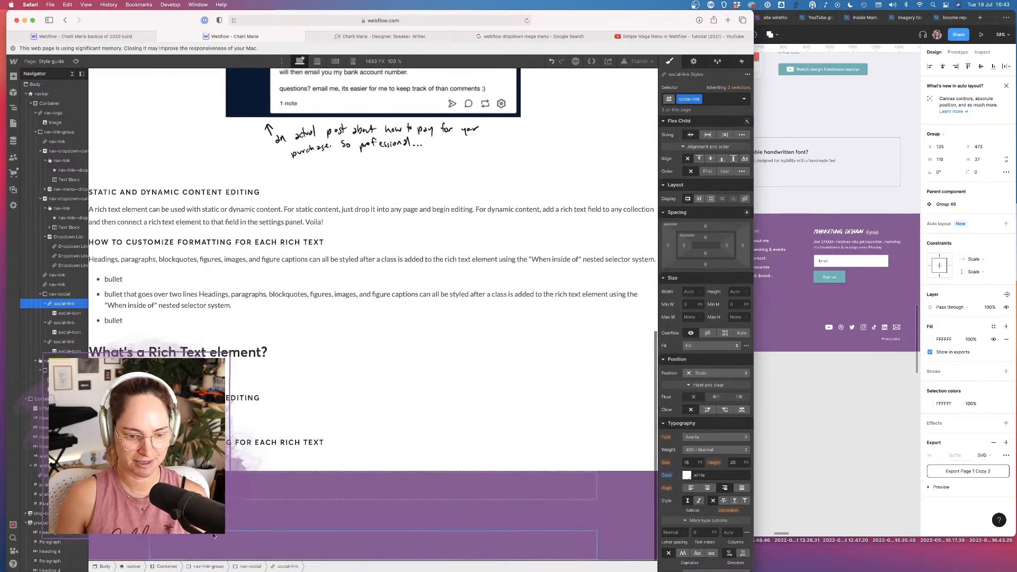
left_click(231, 493)
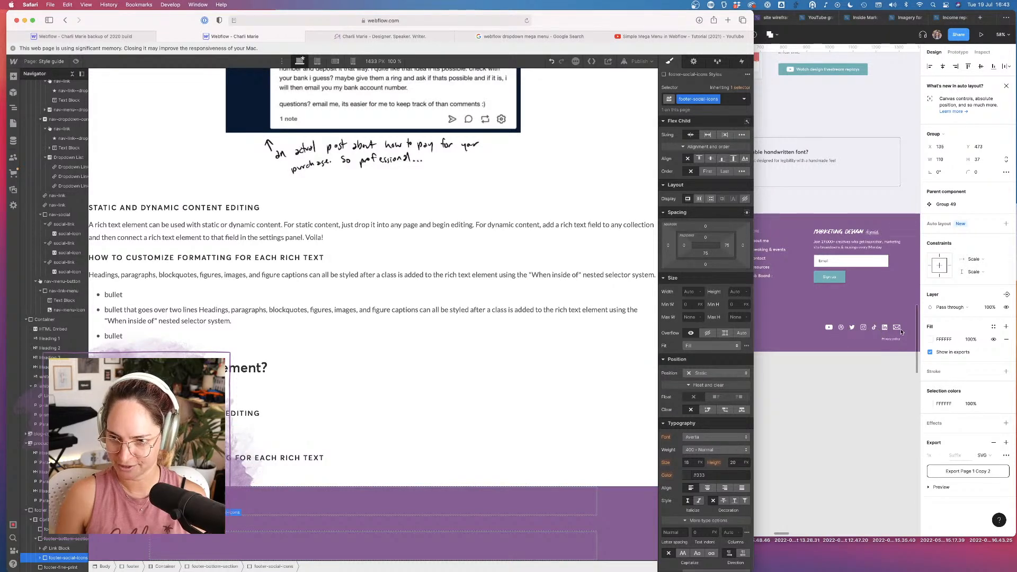
Copy the Twitter social-link from the navbar into footer-social-icons
scroll(298, 427, "up", 15)
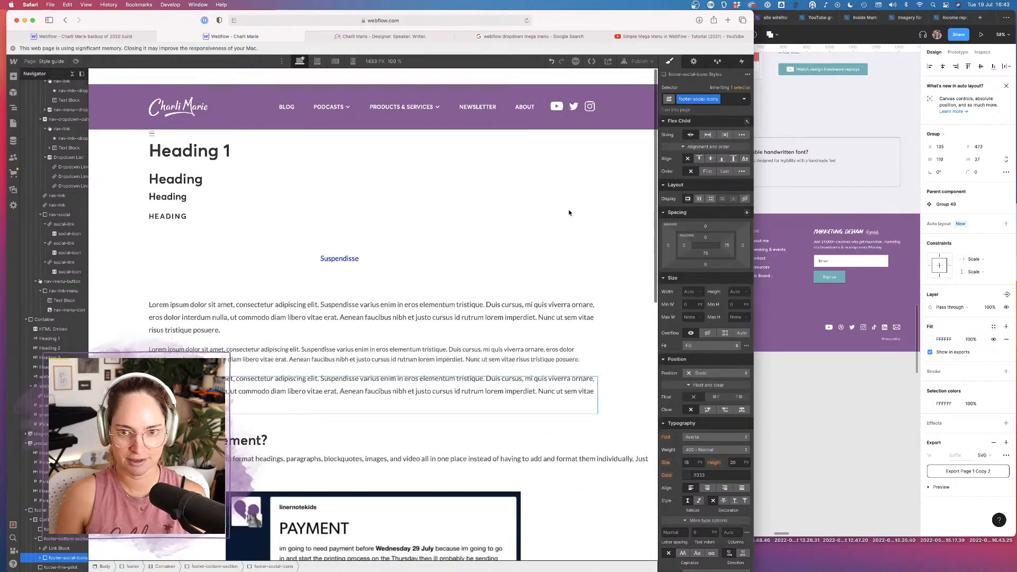
left_click(578, 96)
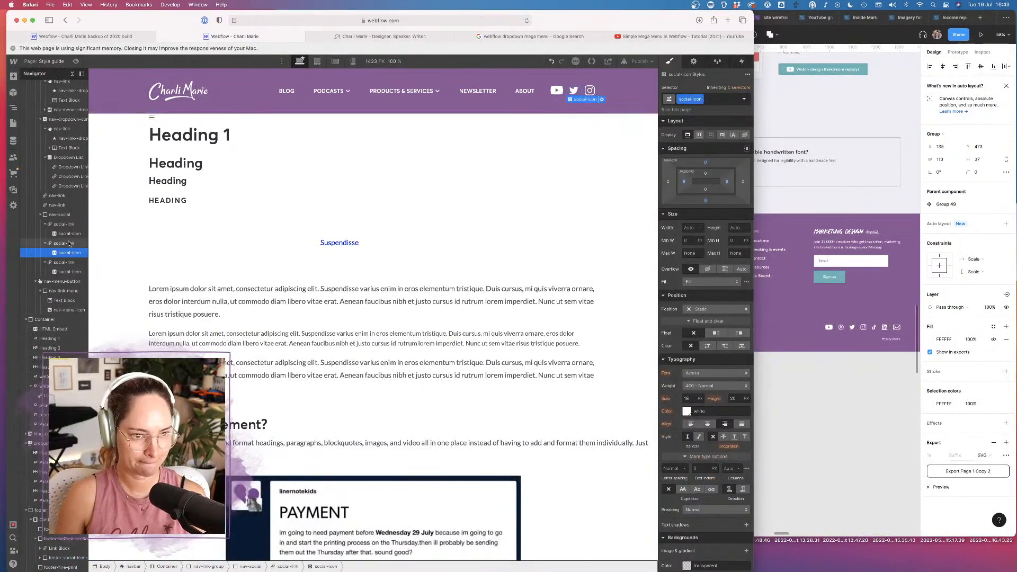
left_click(66, 244)
scroll(277, 317, "down", 15)
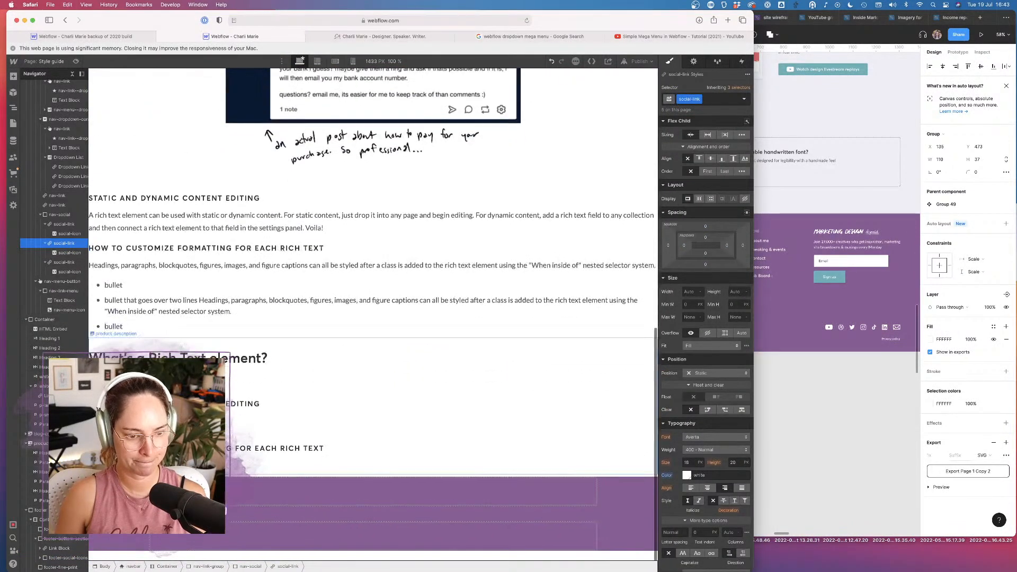
left_click(66, 558)
Copy the Instagram social-link from the navbar into footer-social-icons
scroll(414, 363, "up", 15)
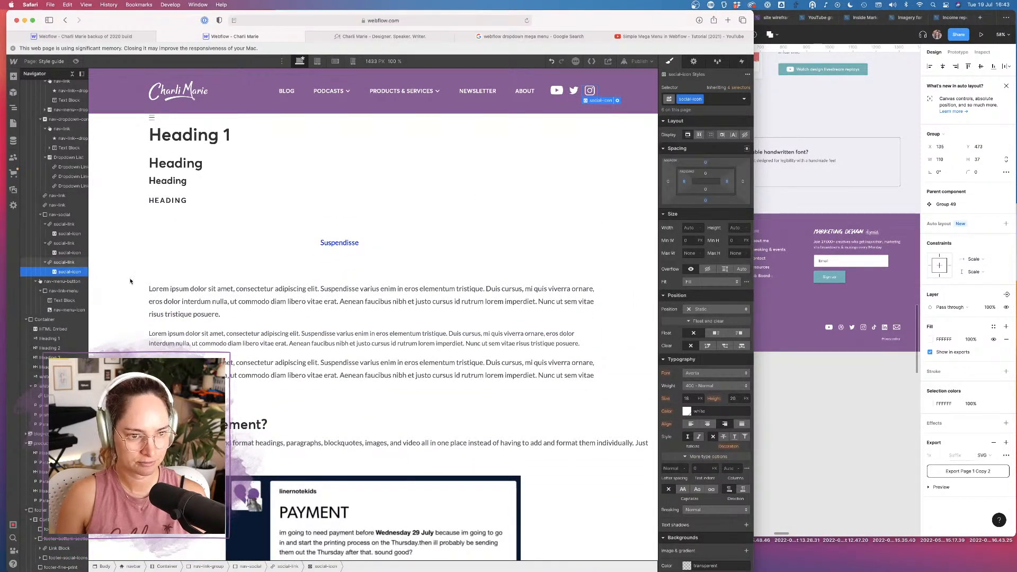
left_click(64, 262)
scroll(354, 407, "down", 15)
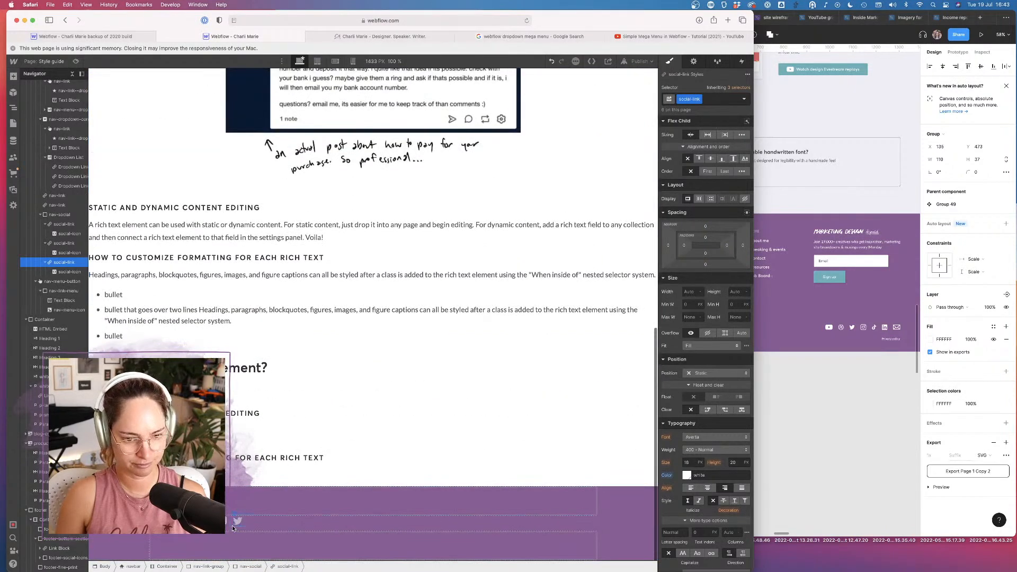
left_click(231, 525)
key("super+v")
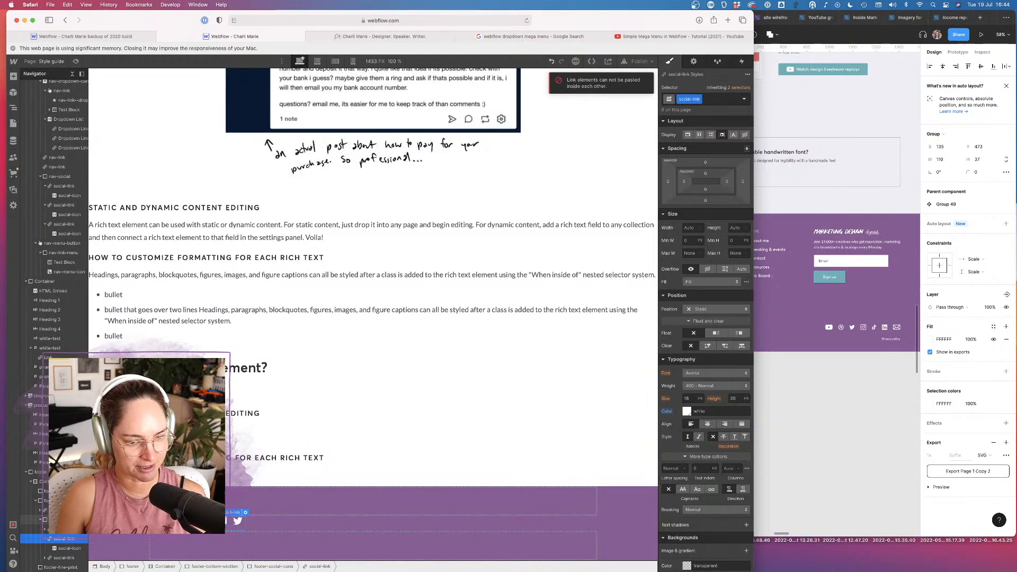
left_click(283, 501)
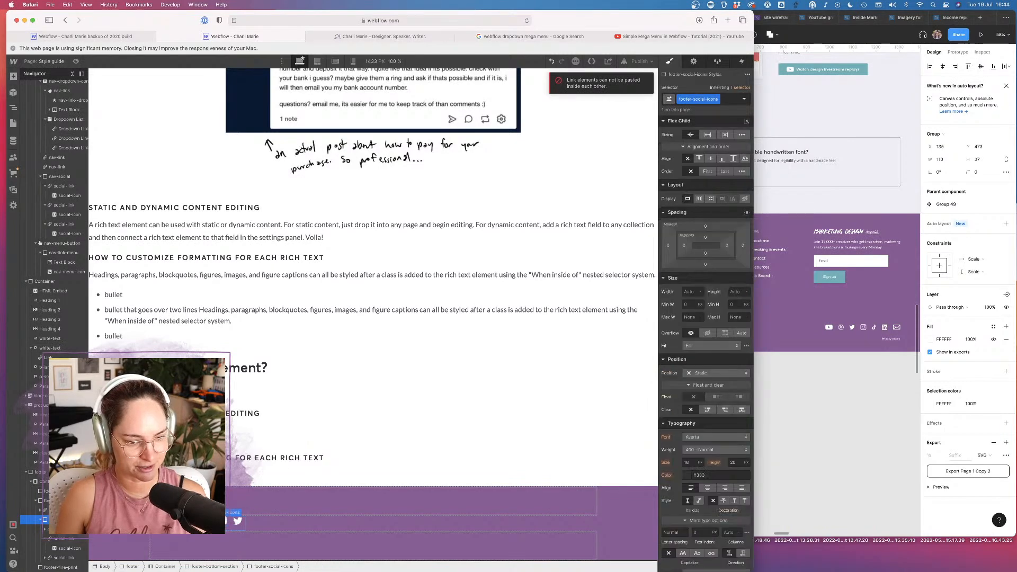
Add four more copies of the YouTube social-link after the Instagram one in footer-social-icons
left_click(64, 539)
left_click(64, 559)
key("super+v")
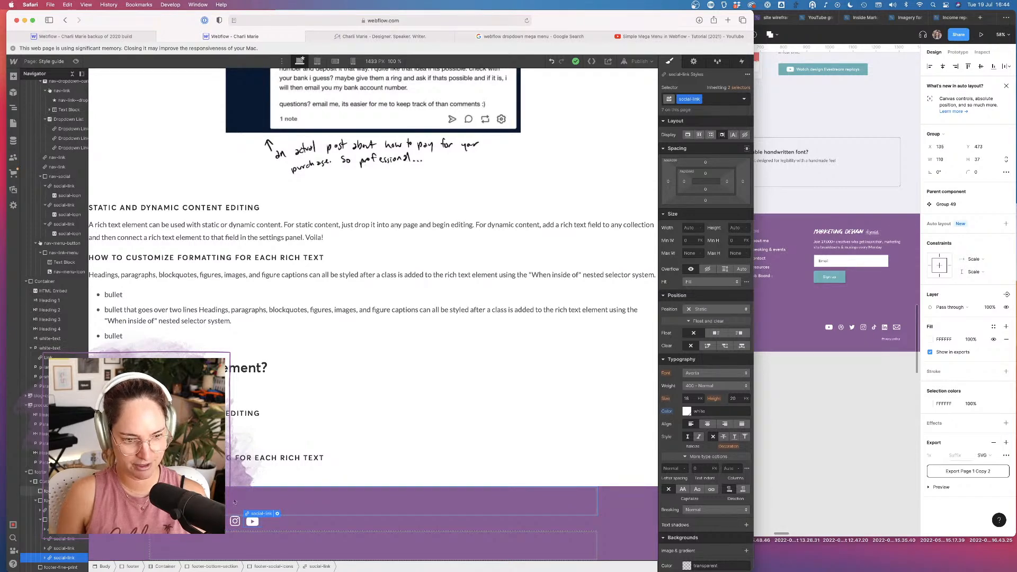
key("super+v")
key("super+v")
key("super+v")
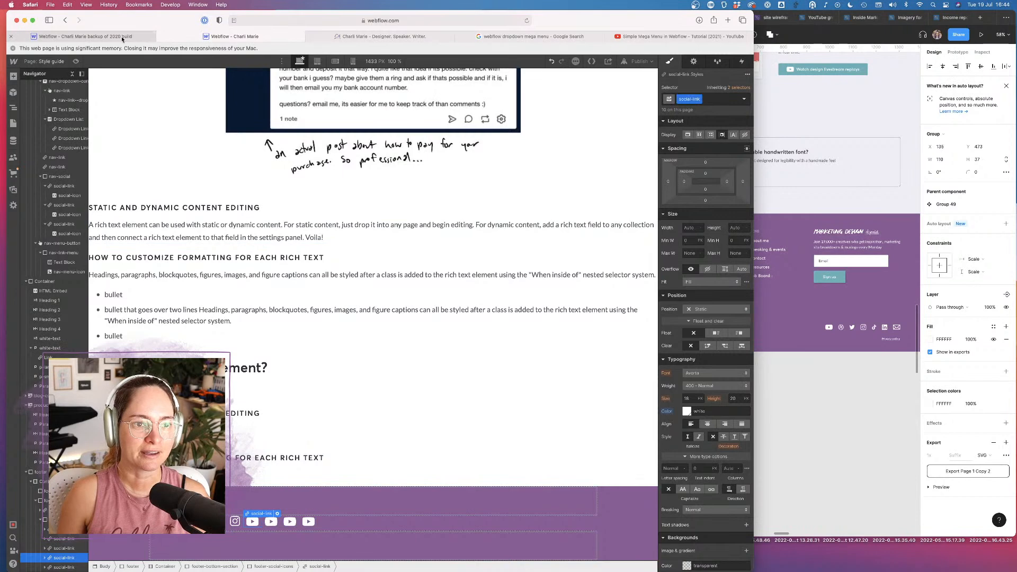
Switch to the 2020 backup site and copy the embed code of the Dribbble icon from its footer's social icon strip
left_click(83, 36)
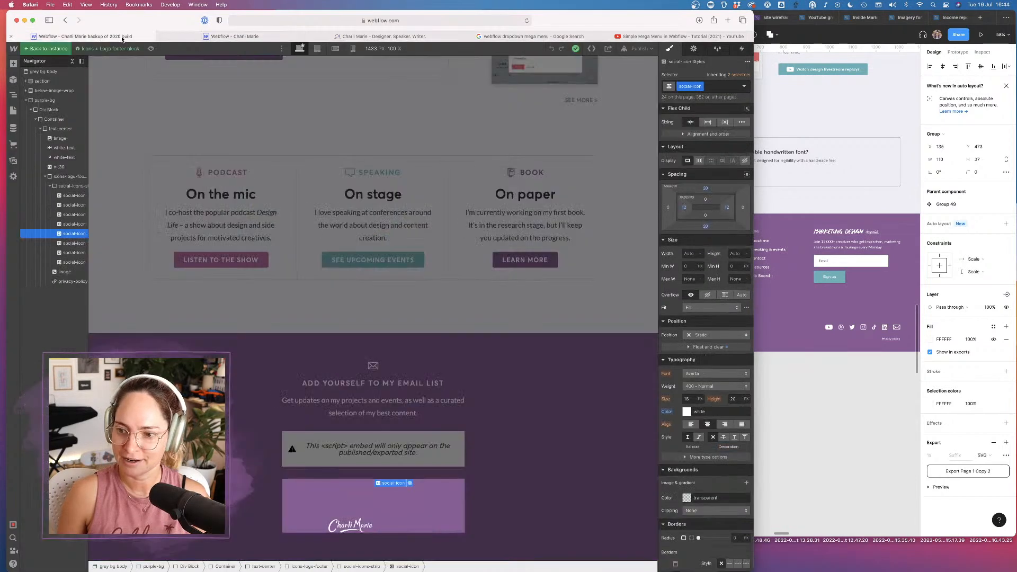
left_click(401, 492)
left_click(433, 485)
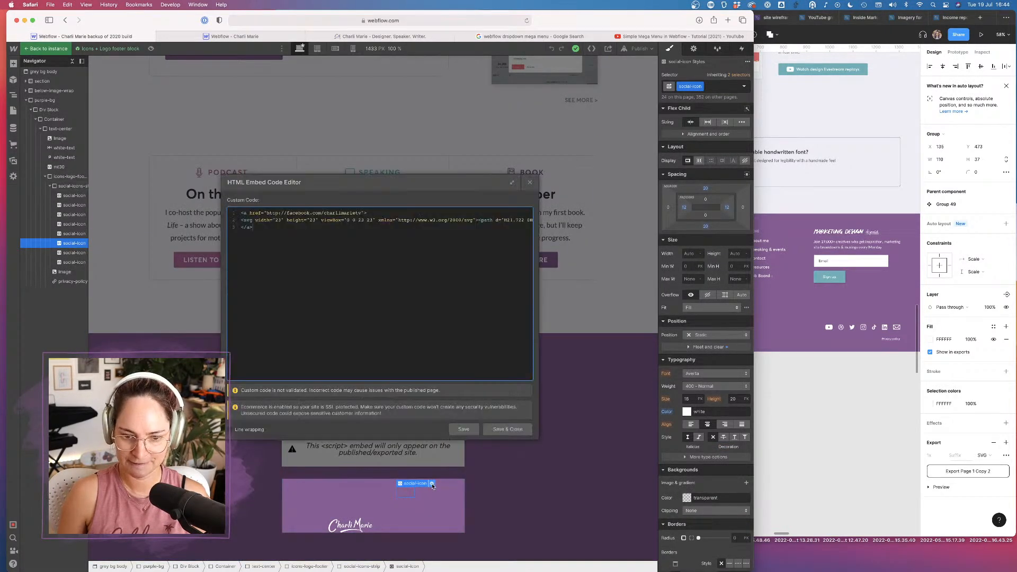
left_click(530, 182)
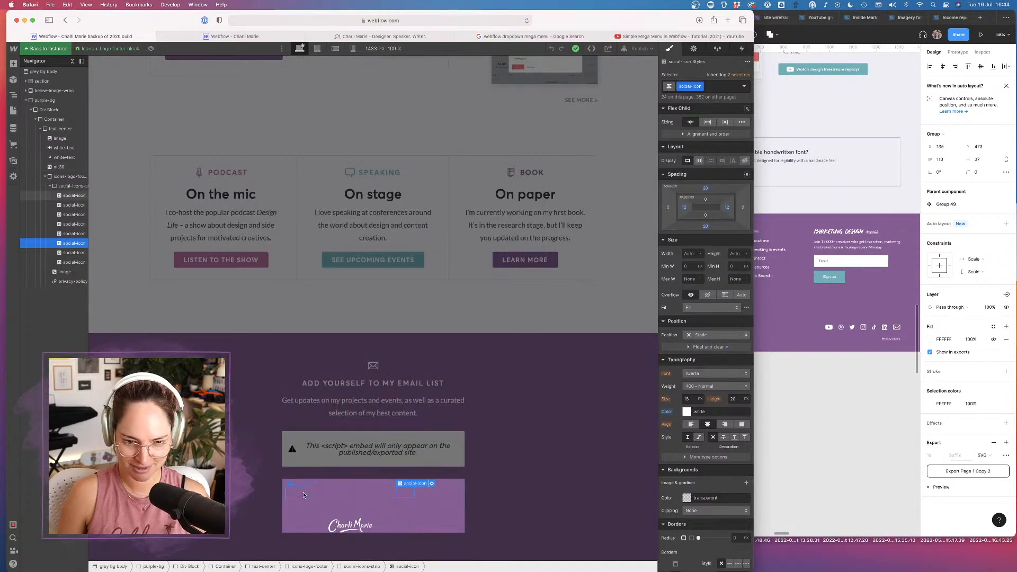
left_click(320, 493)
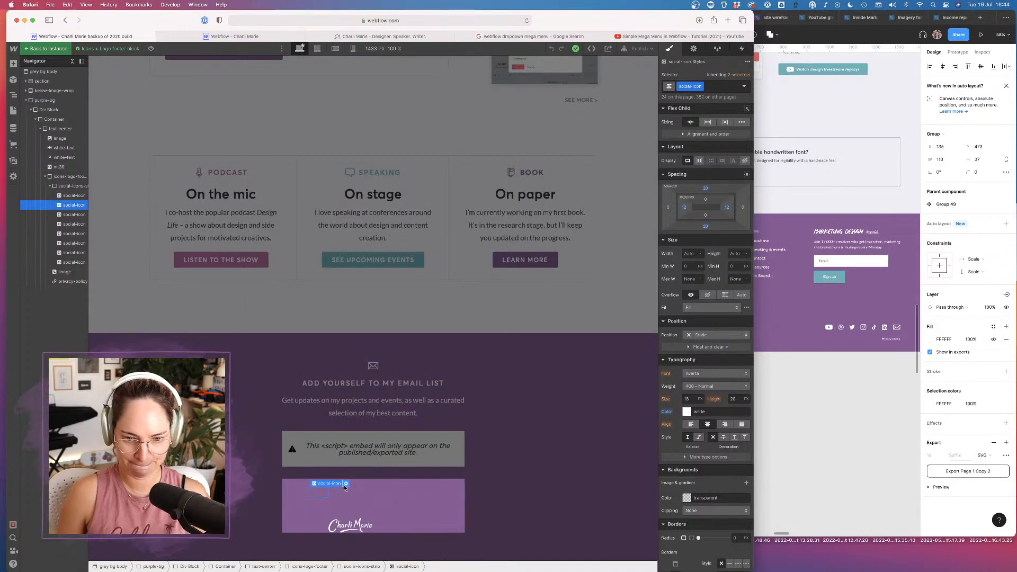
left_click(346, 483)
key("ctrl+a")
left_click(508, 430)
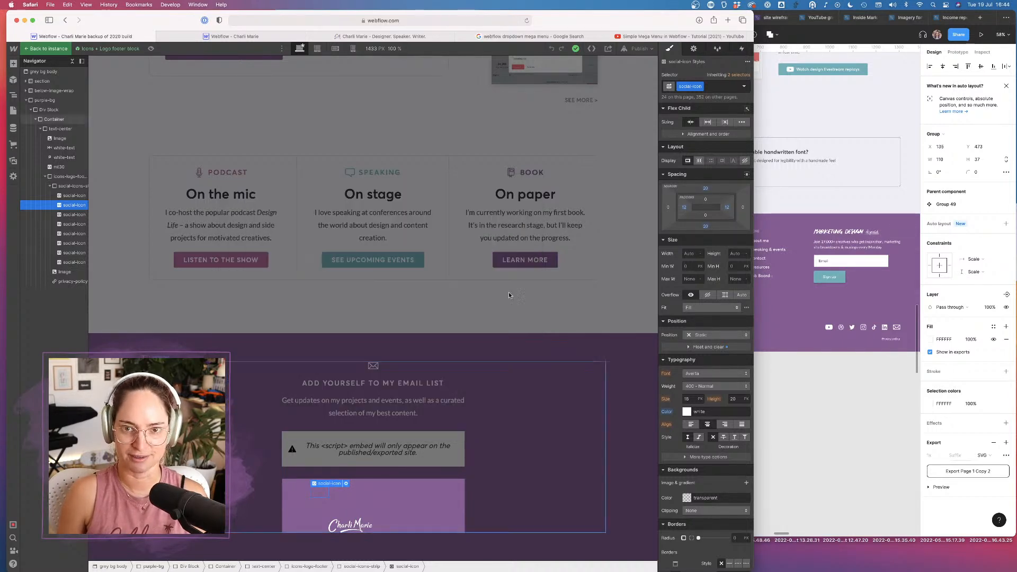
Back in the new site, replace the first duplicate YouTube icon's embed code with the Dribbble SVG, without its closing link tag, and save it
left_click(253, 35)
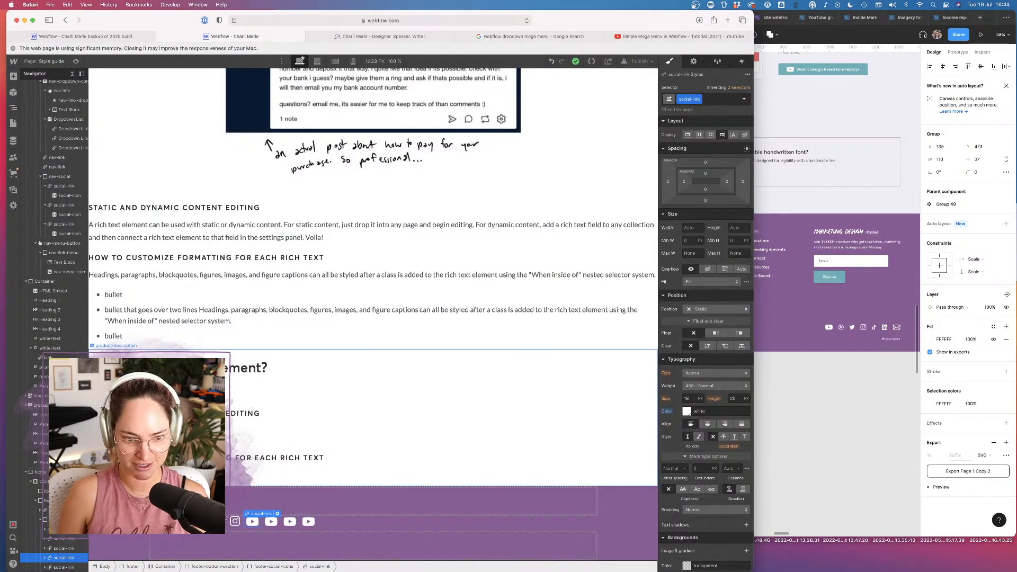
left_click(277, 514)
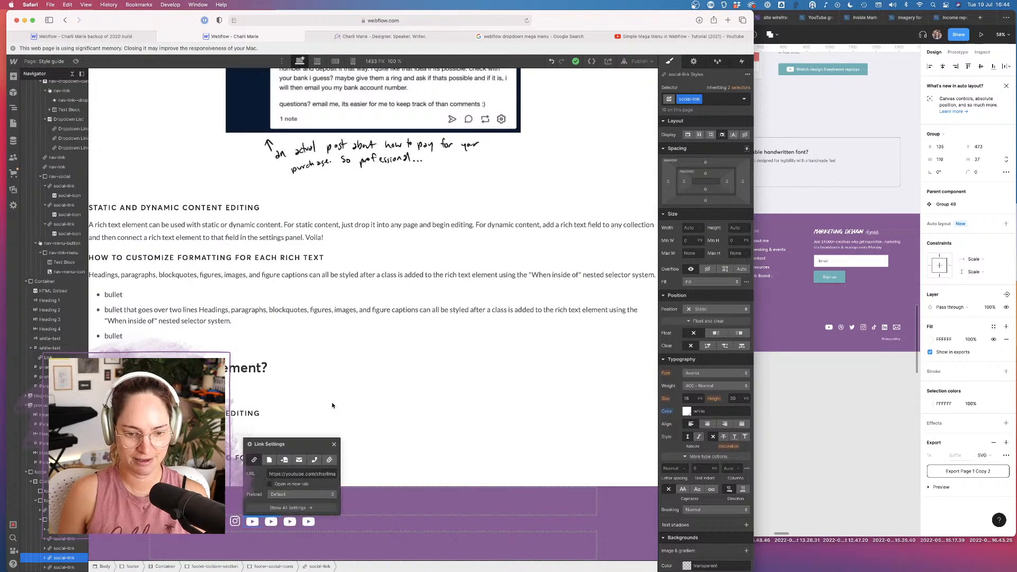
left_click(334, 444)
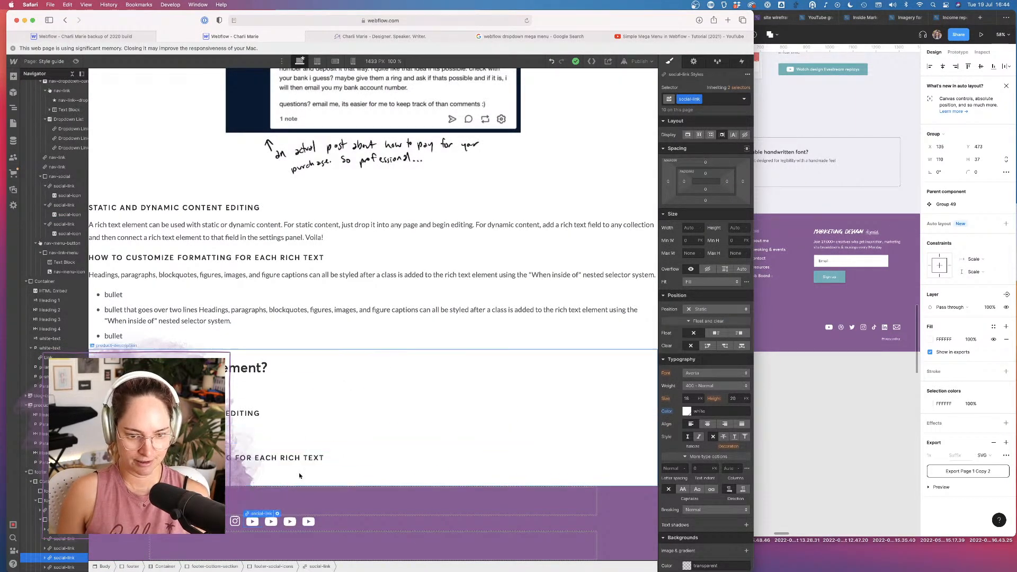
double_click(258, 524)
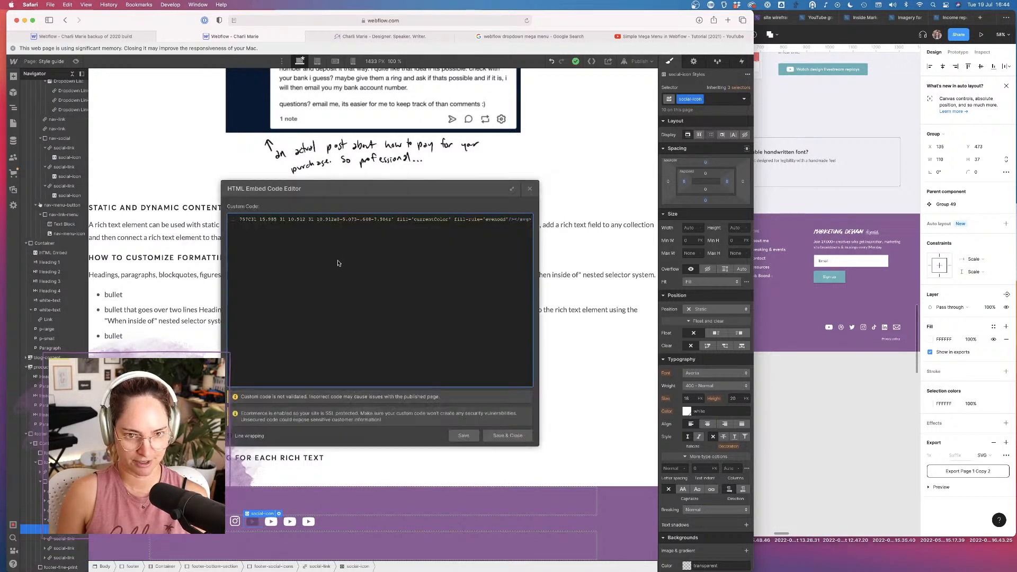
key("super+a")
key("BackSpace")
key("super+v")
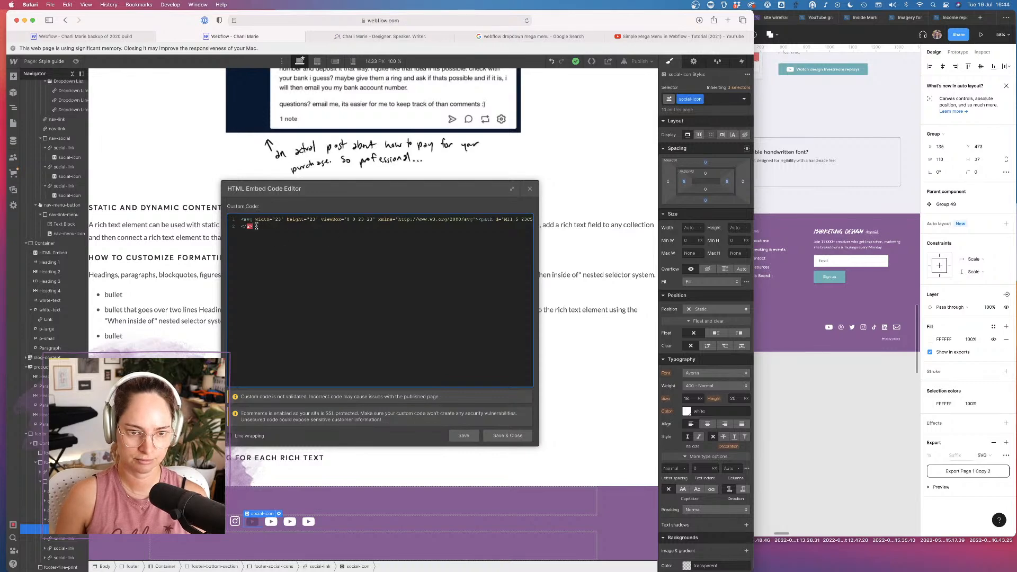
key("BackSpace")
key("BackSpace")
key("BackSpace")
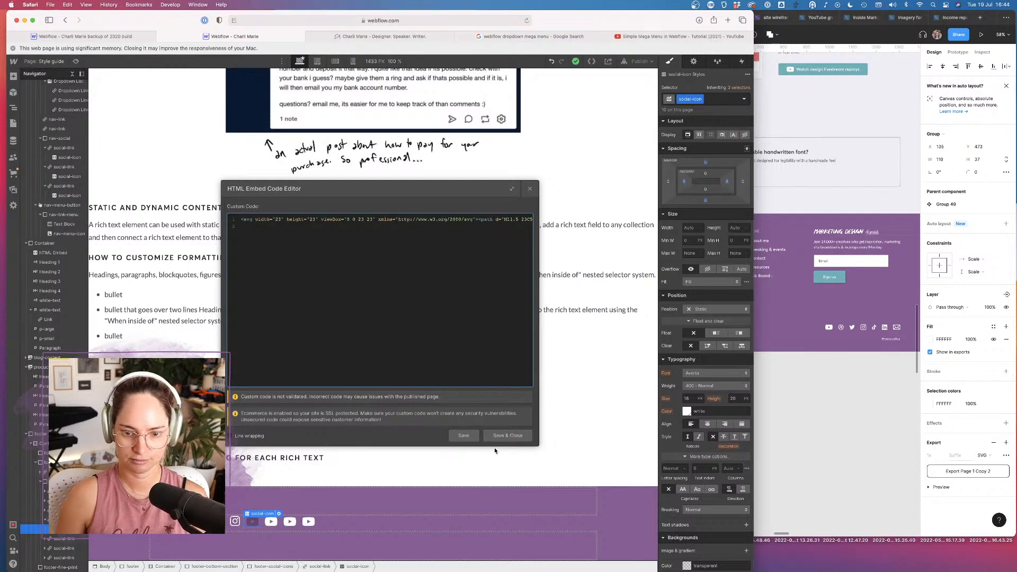
left_click(499, 441)
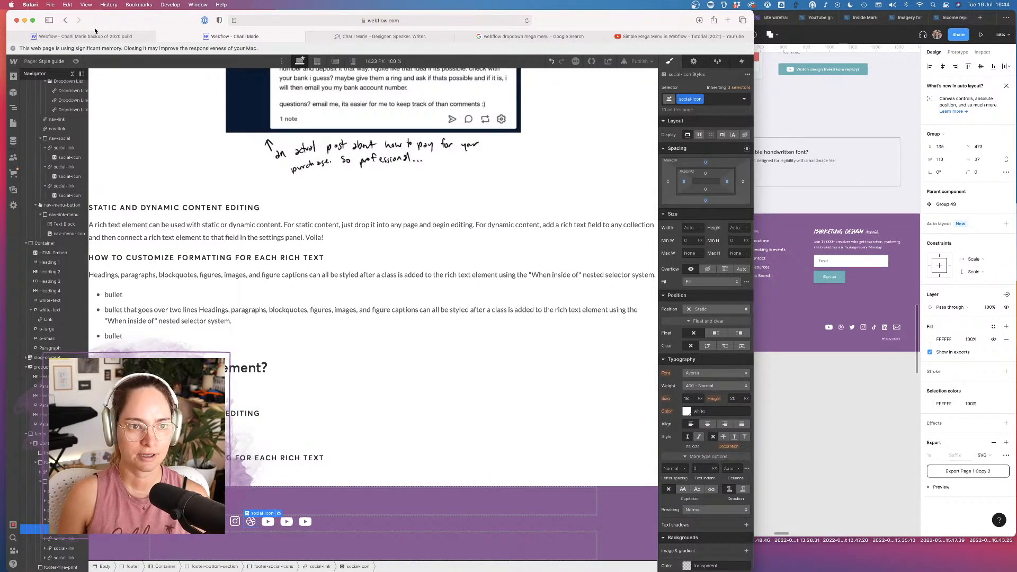
Switch to the 2020 backup site and examine the embed codes of its footer's social icons one by one to find the LinkedIn icon
left_click(80, 36)
left_click(343, 494)
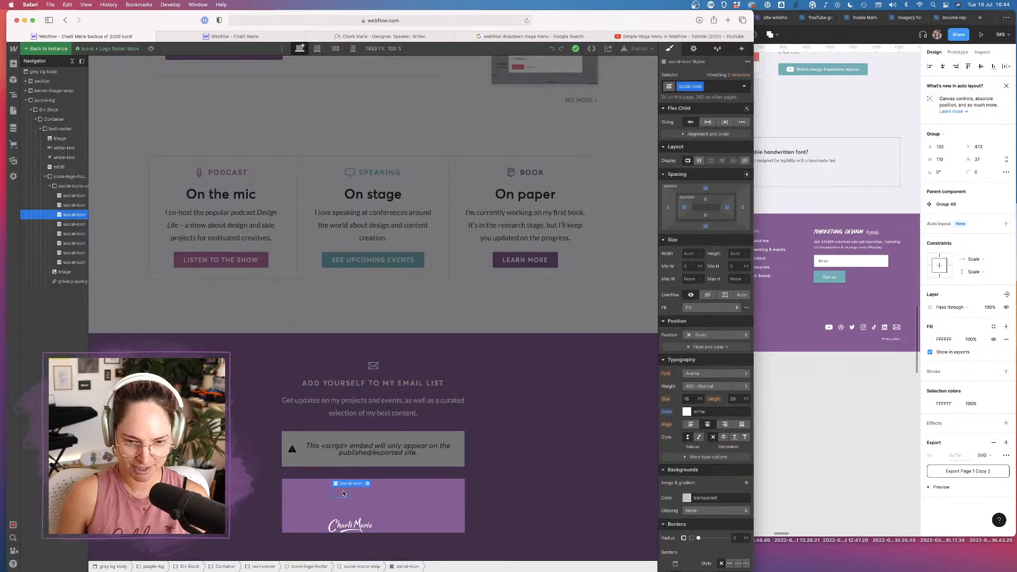
double_click(344, 493)
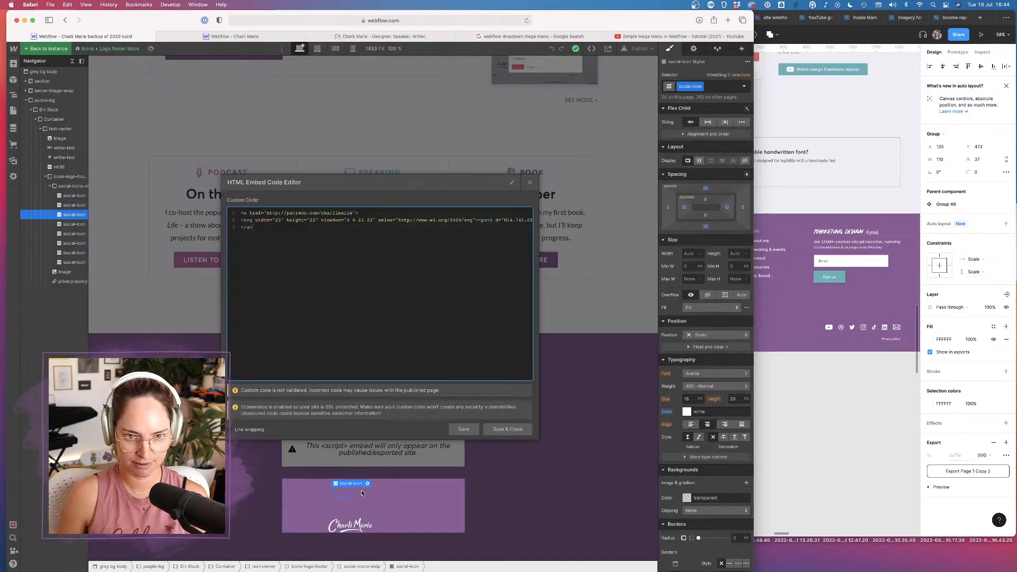
left_click(354, 492)
double_click(354, 493)
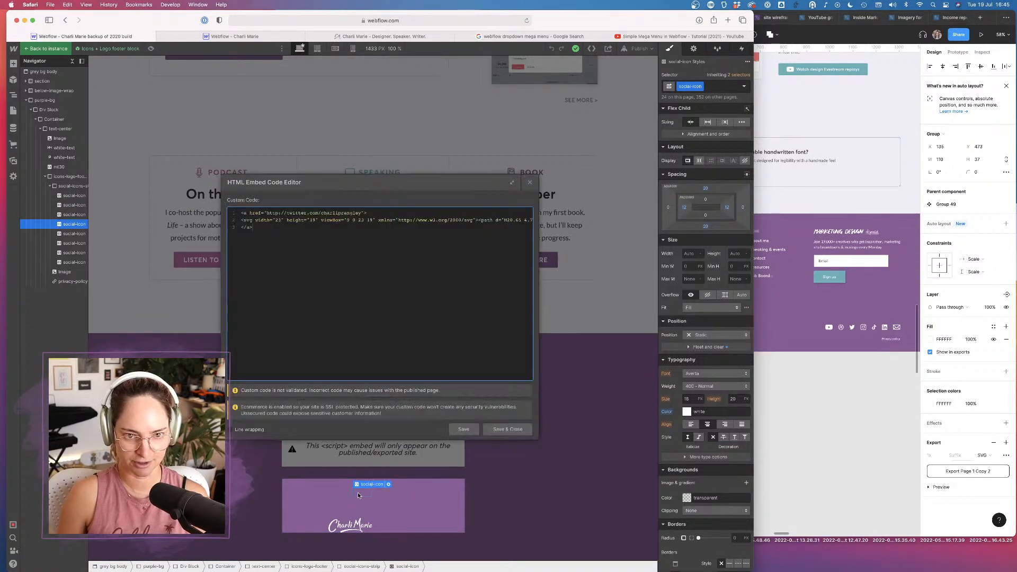
left_click(380, 490)
double_click(380, 491)
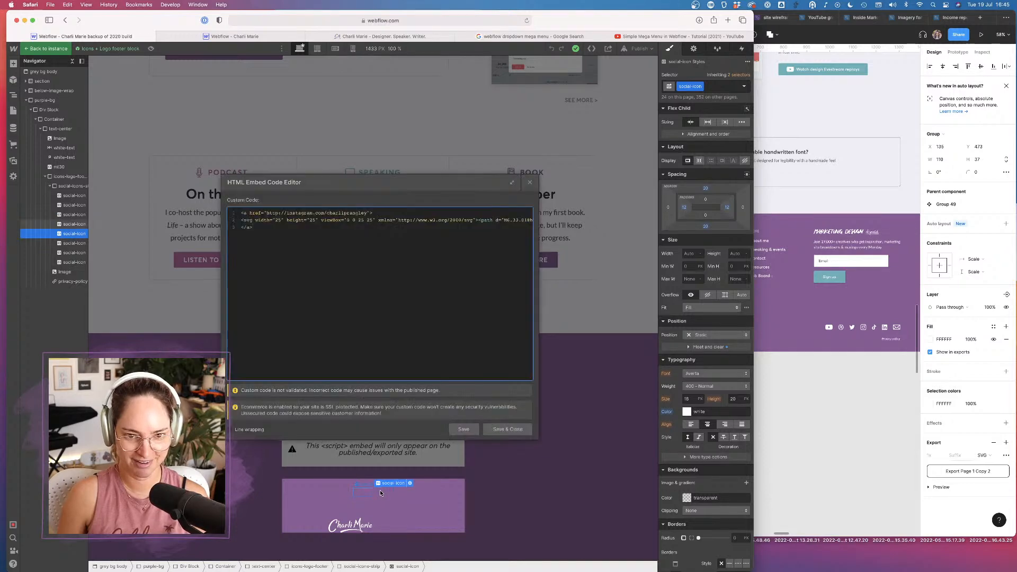
left_click(397, 493)
double_click(397, 494)
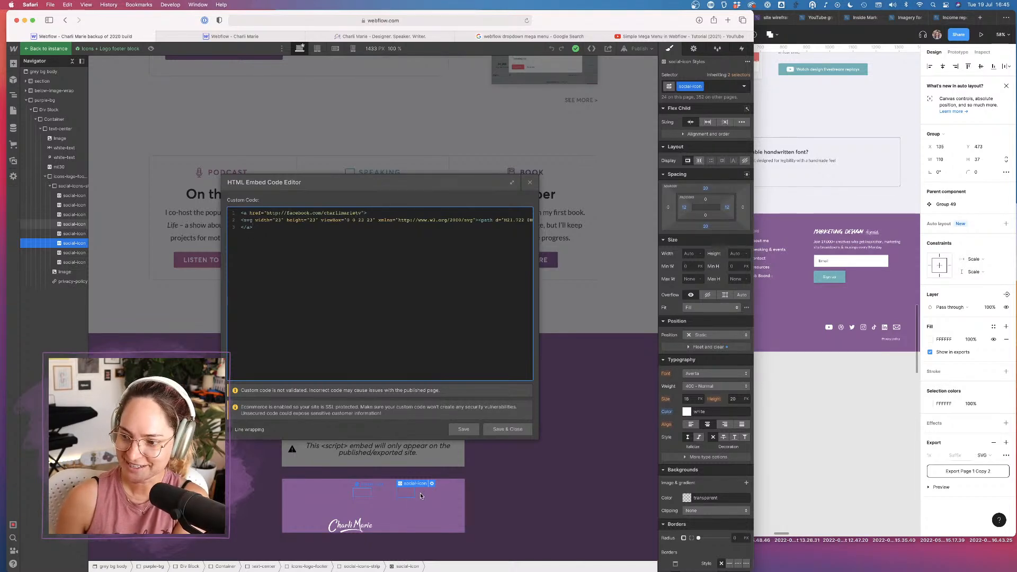
Copy the SVG markup and closing link tag from the LinkedIn icon's embed code
left_click(421, 494)
double_click(422, 494)
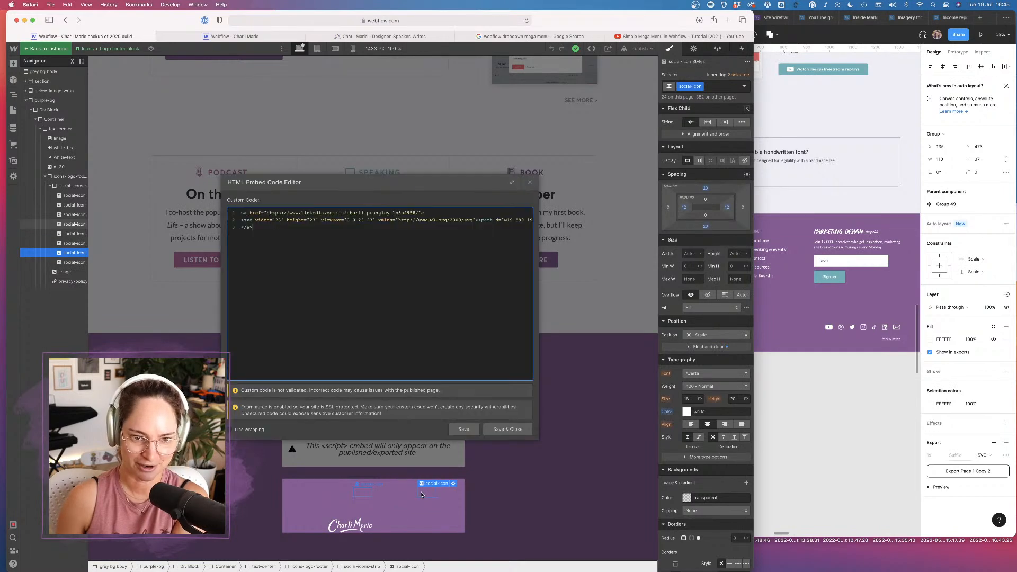
left_click_drag(268, 229, 239, 224)
key("super+c")
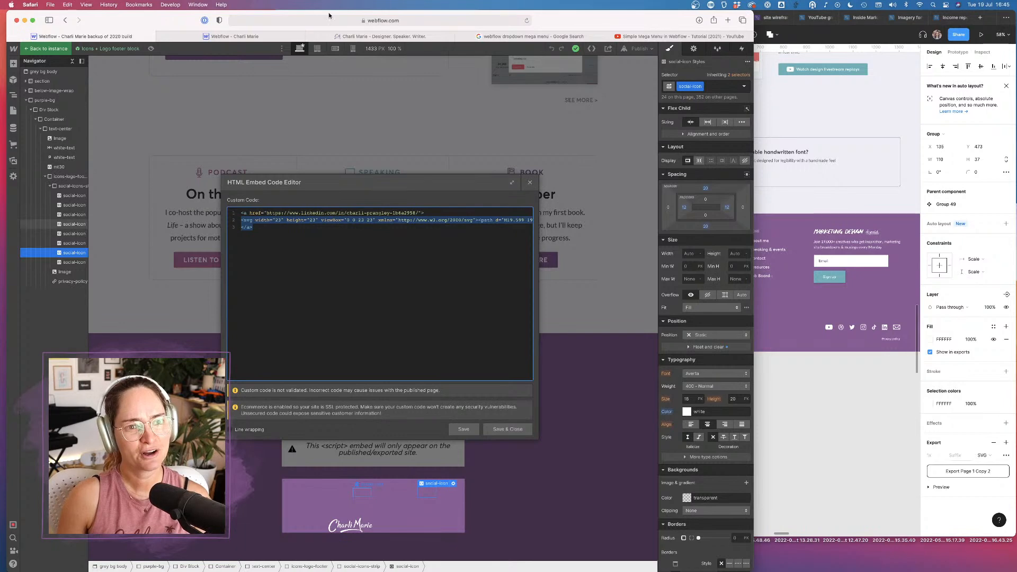
Back in the new site, replace the second-to-last YouTube icon's embed code with the LinkedIn SVG, without its closing link tag, and save it
mouse_move(264, 38)
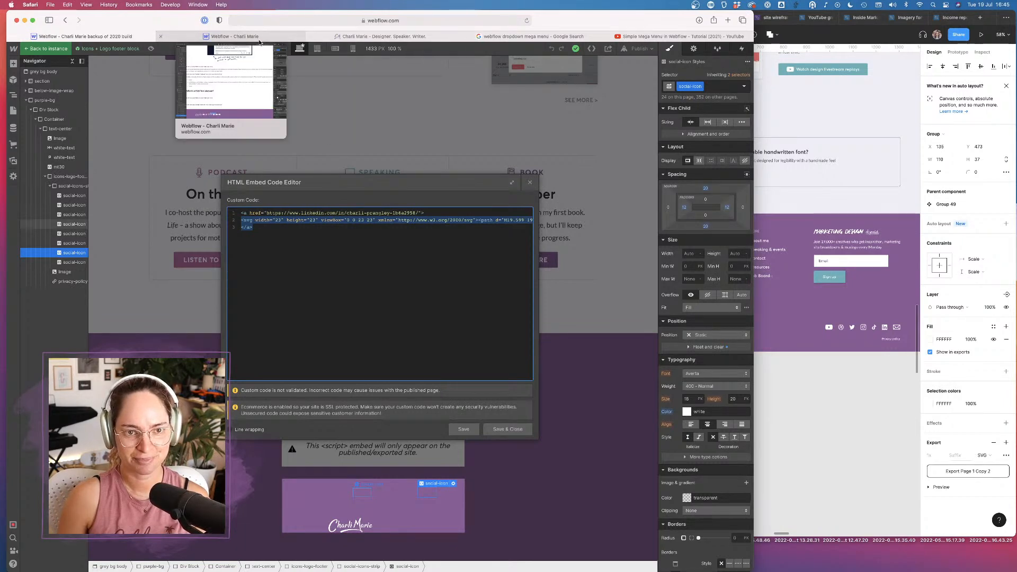
left_click(284, 38)
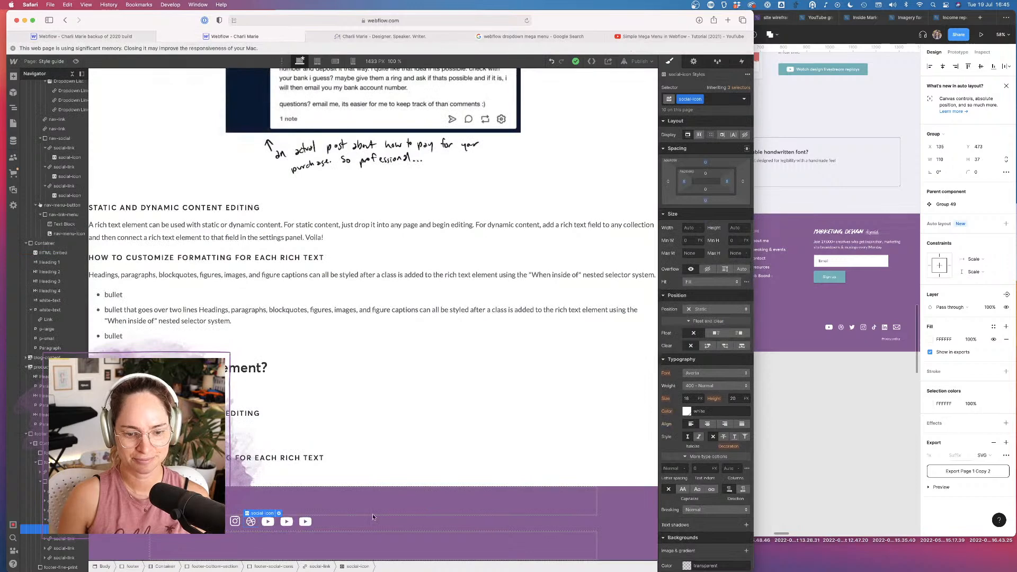
left_click(273, 523)
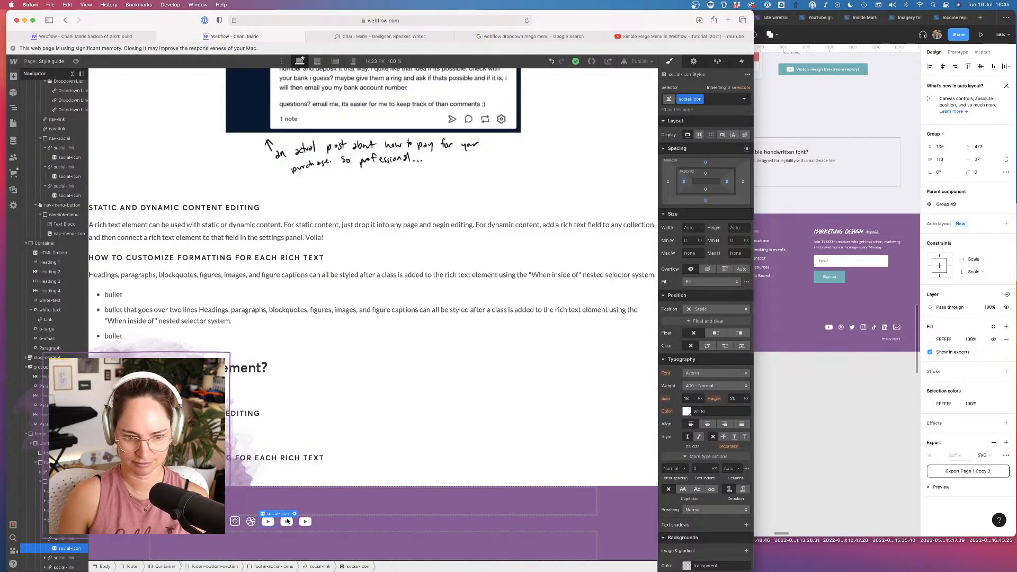
left_click(289, 520)
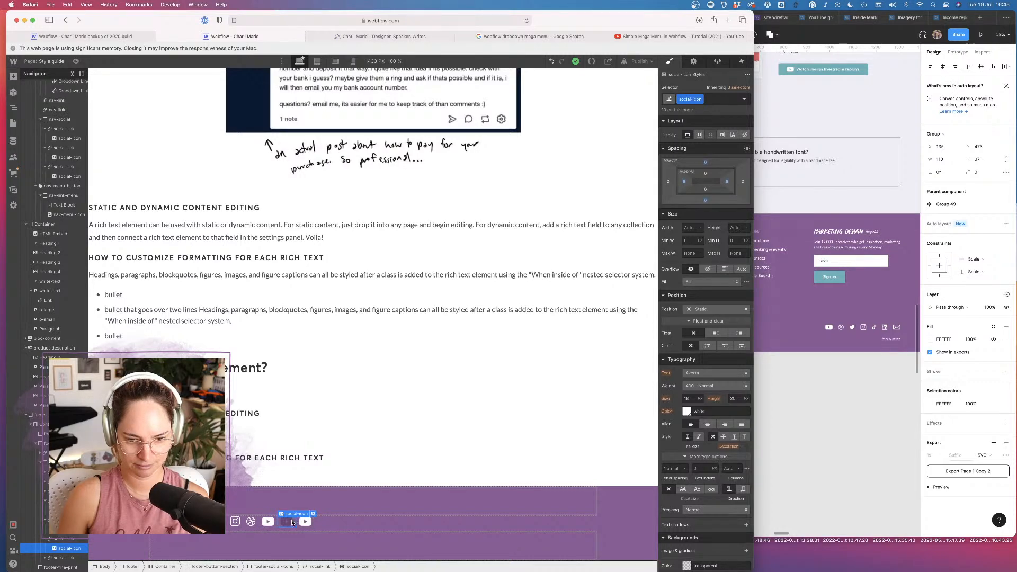
double_click(291, 523)
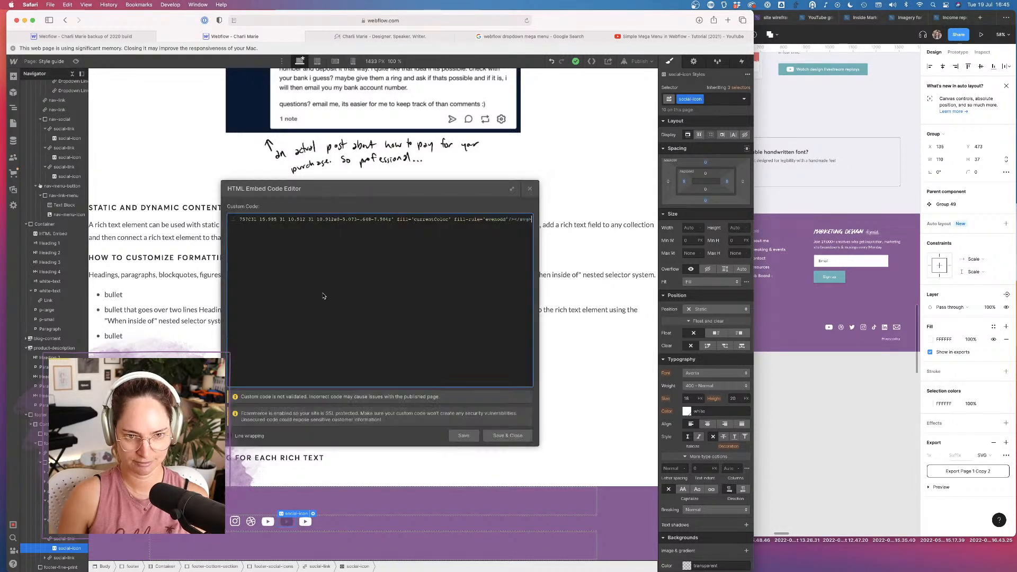
key("super+v")
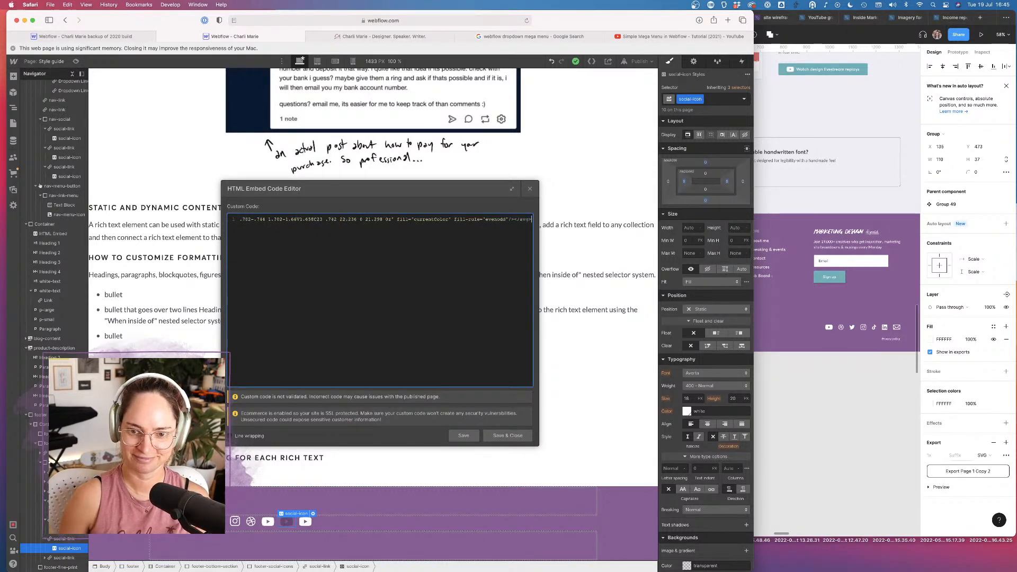
left_click(503, 435)
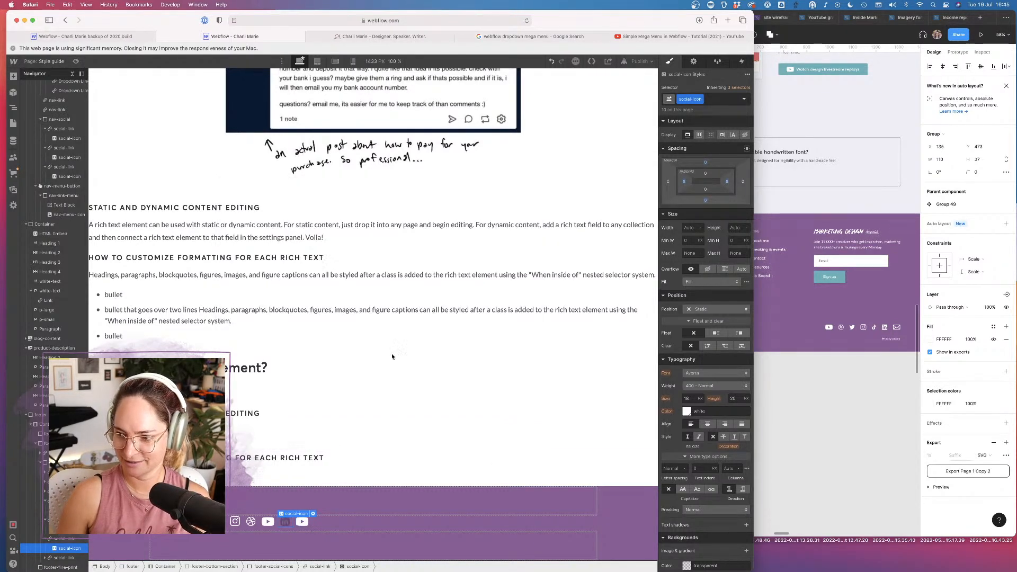
Reorder the footer's social-links so that a YouTube duplicate sits between Instagram and Dribbble, with LinkedIn directly after Dribbble
left_click(269, 522)
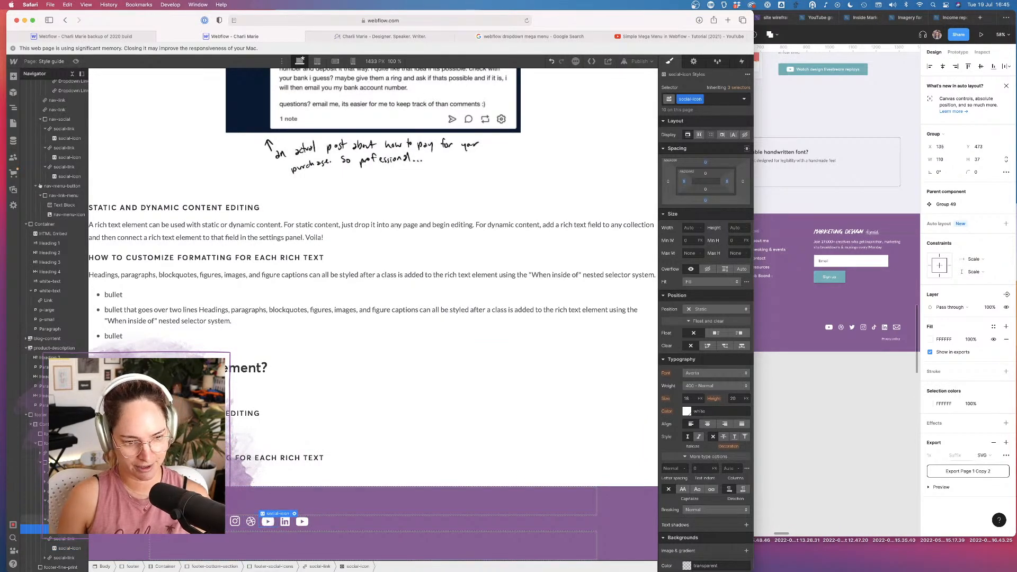
left_click(64, 520)
left_click_drag(63, 558, 62, 536)
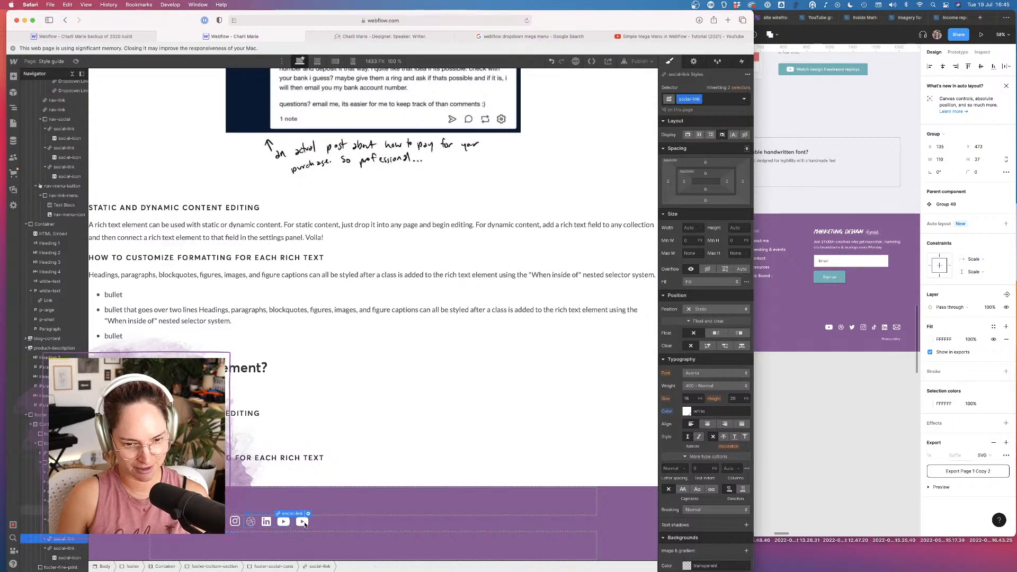
left_click_drag(60, 542, 58, 501)
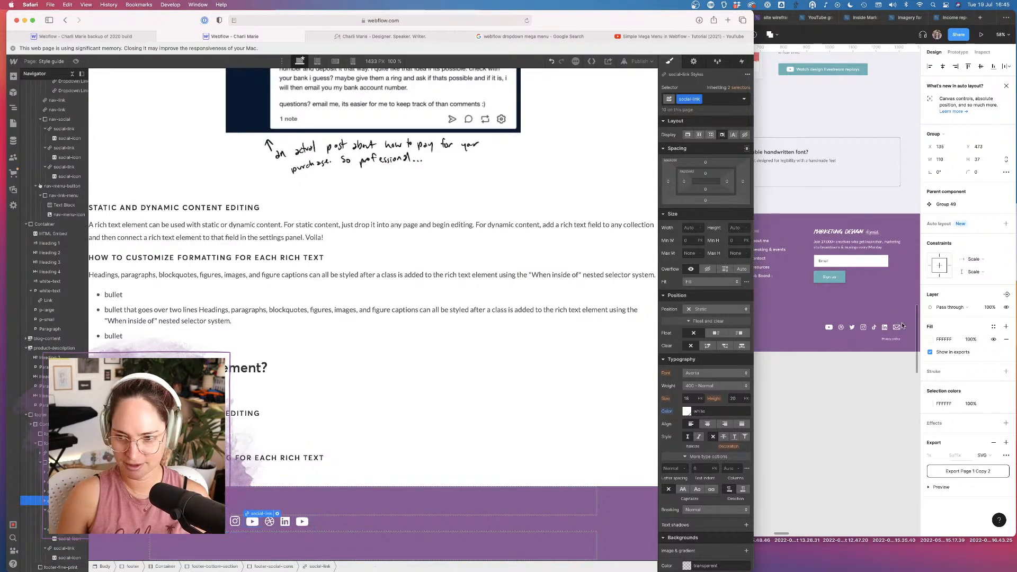
Switch to Figma and set the height of the TikTok icon in the footer's icon row to 22
left_click(879, 330)
left_click(877, 330)
scroll(848, 329, "up", 10)
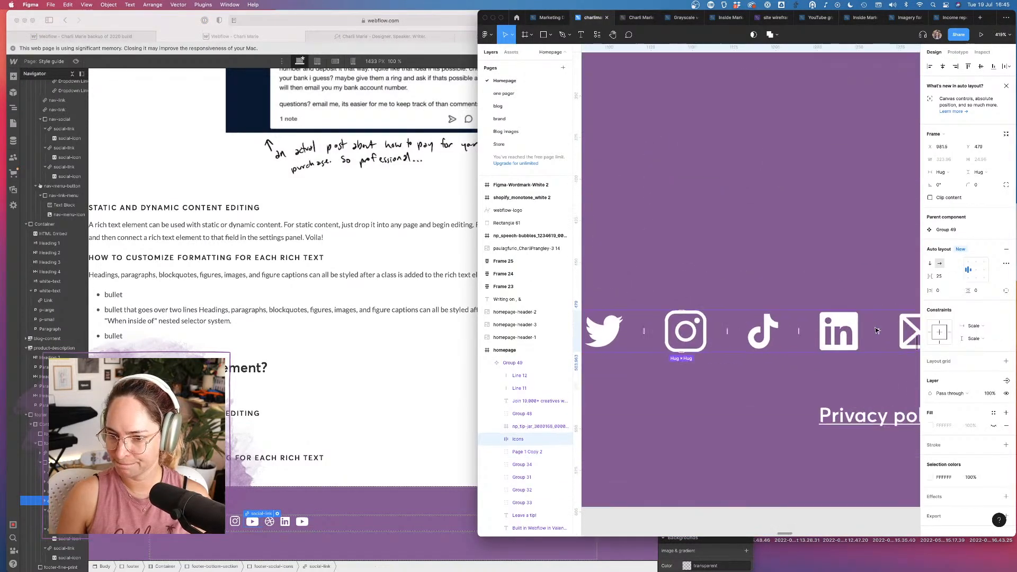
double_click(813, 320)
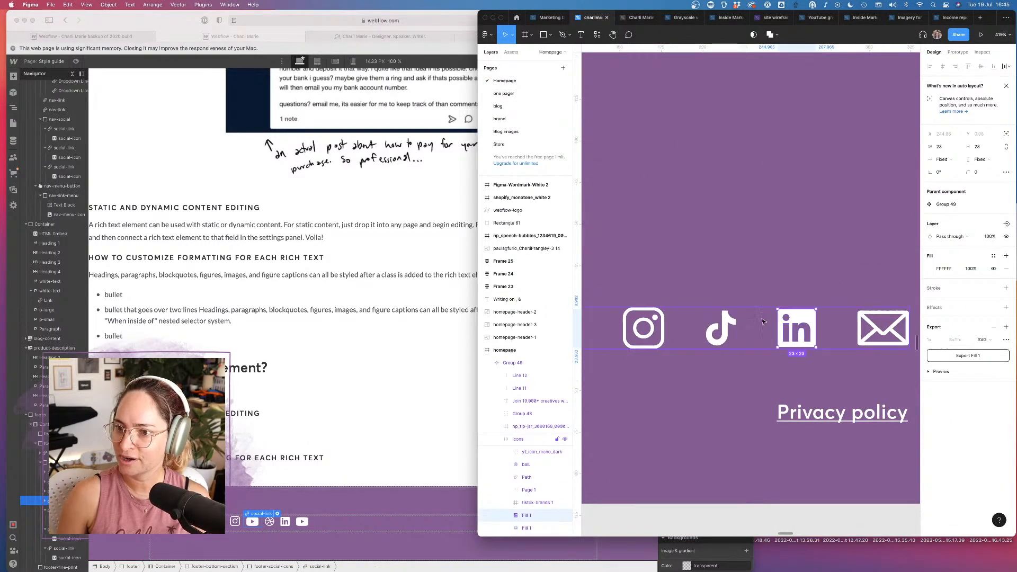
left_click(665, 321)
left_click(730, 323)
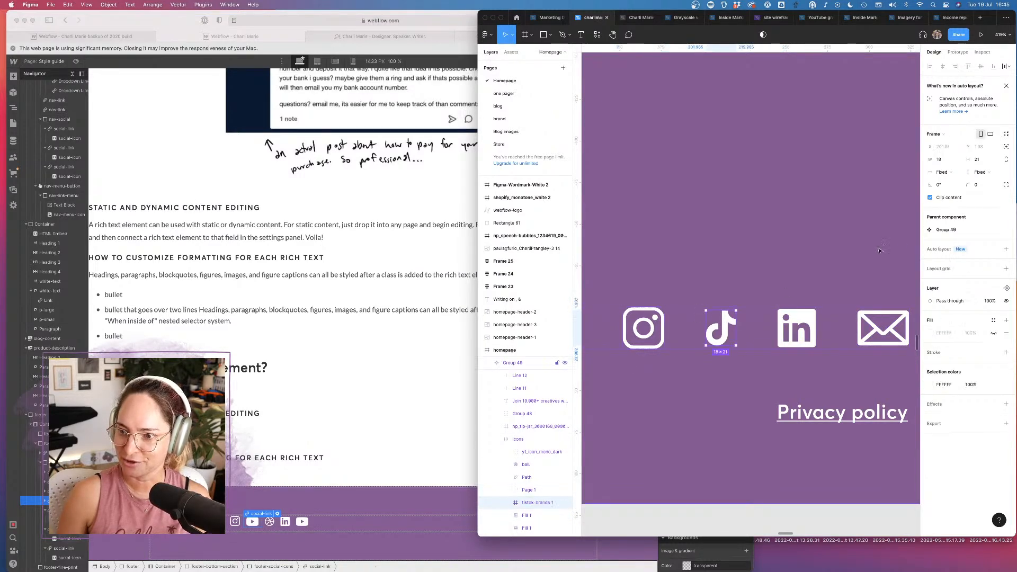
left_click(982, 158)
type("23")
key("Return")
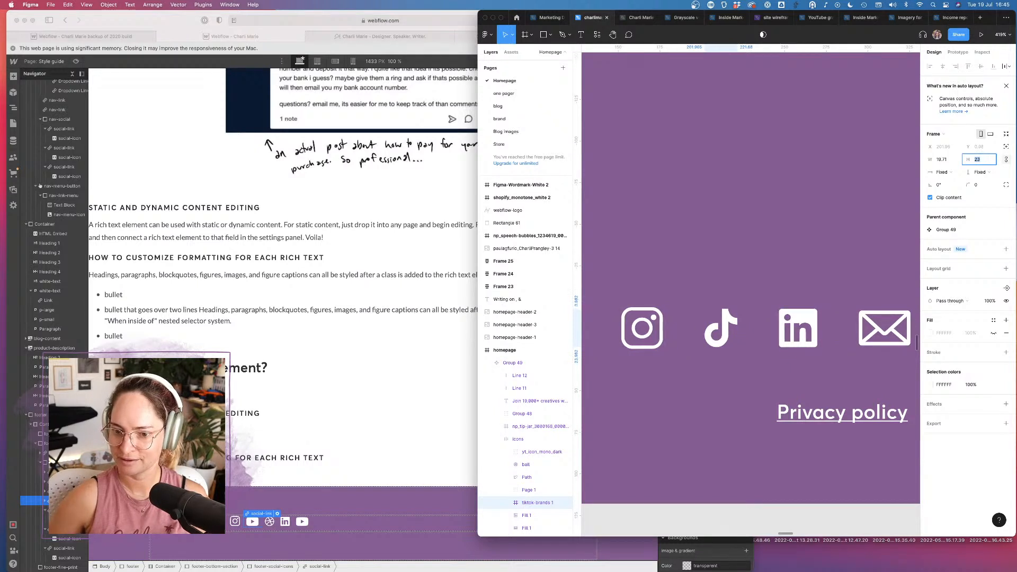
key("Down")
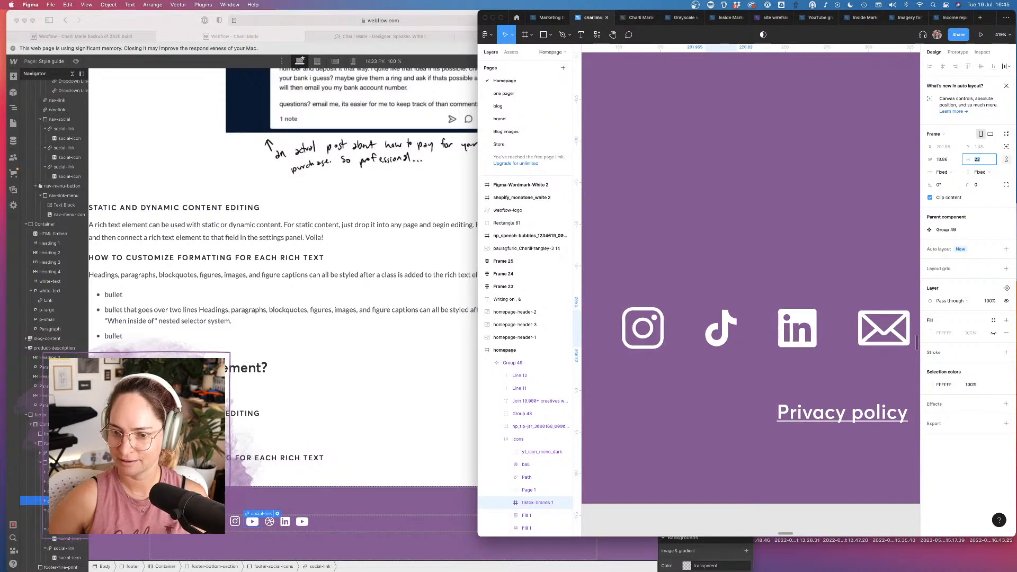
Copy the TikTok icon as SVG and replace the embed code of the YouTube icon beside Instagram in Webflow with it
right_click(726, 321)
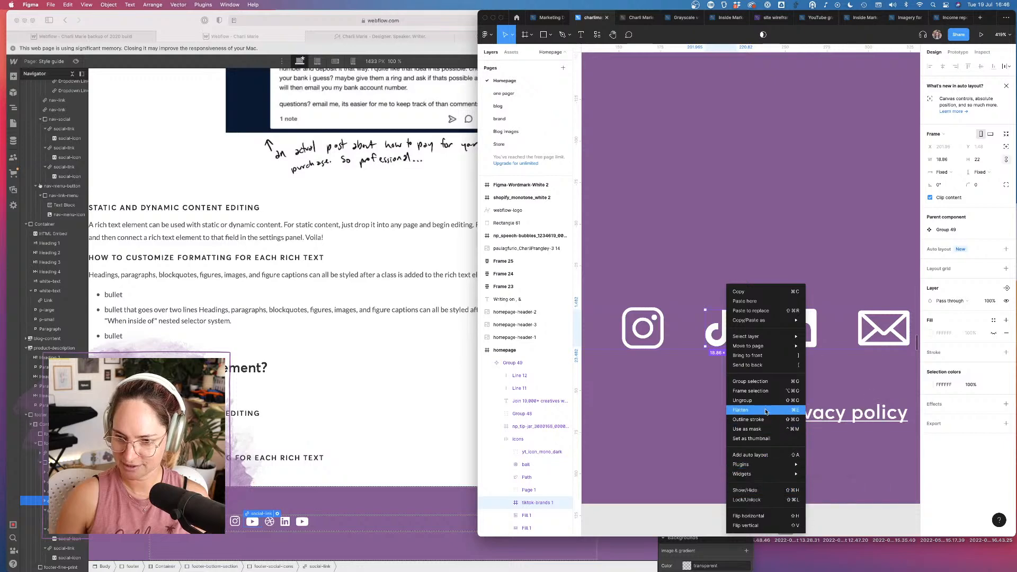
mouse_move(780, 321)
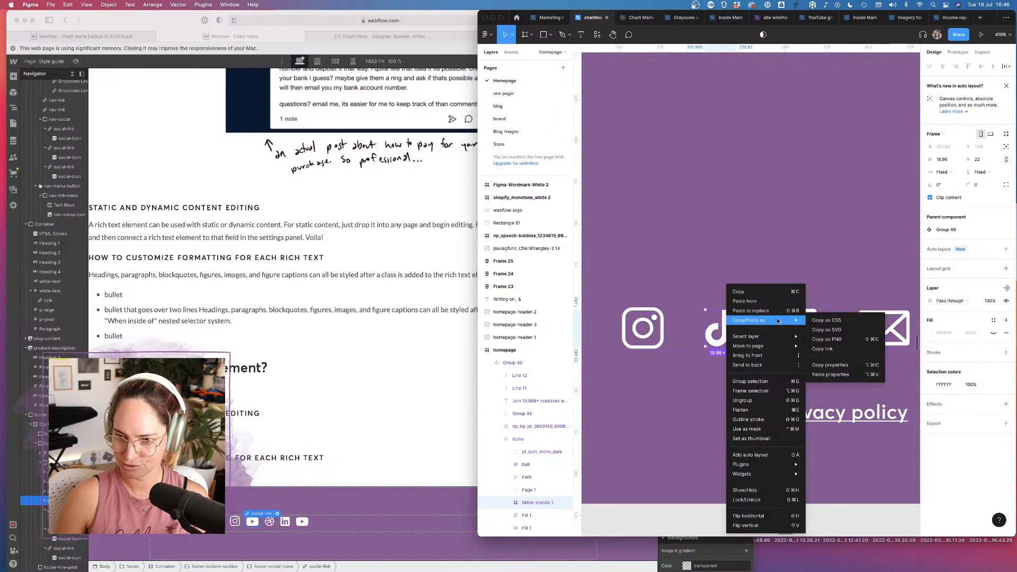
left_click(826, 329)
left_click(251, 524)
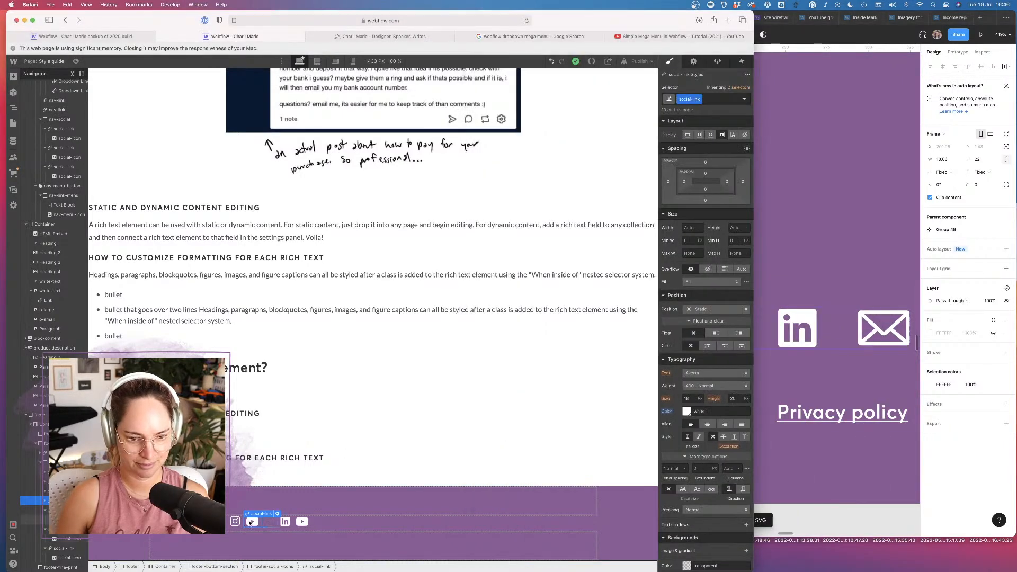
double_click(250, 523)
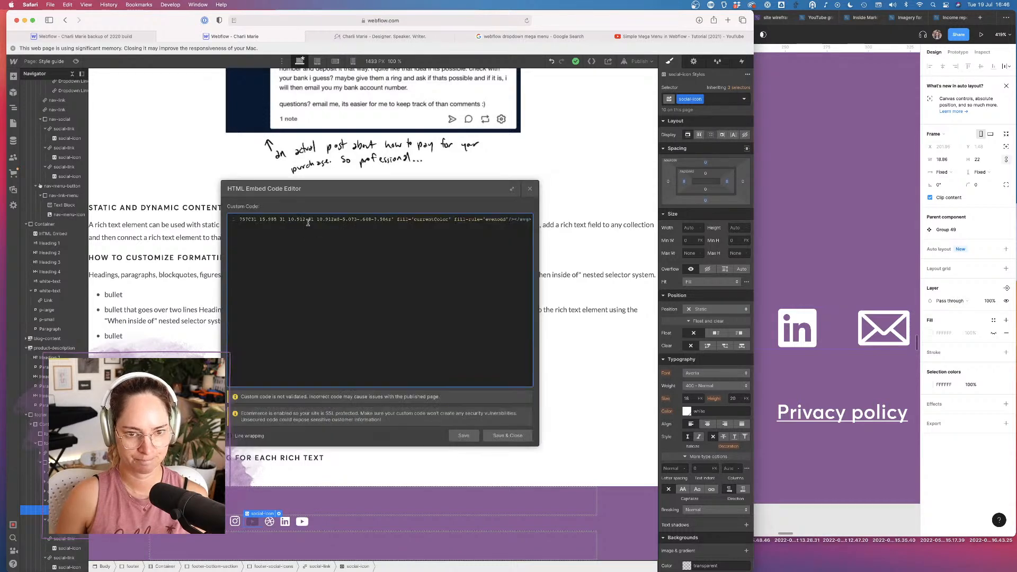
key("super+a")
key("super+v")
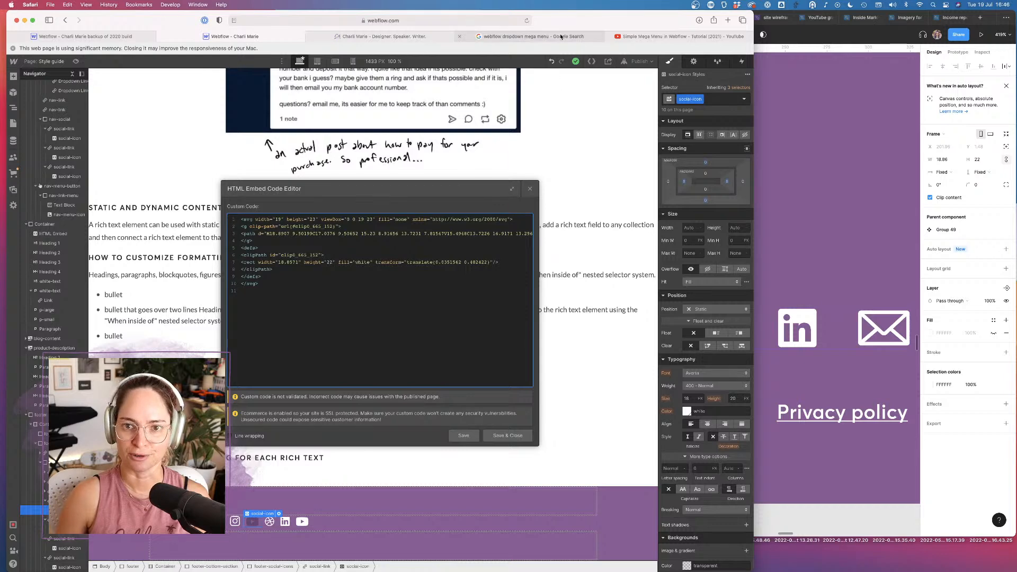
Open SVGOMG in place of the Google search page, paste in the TikTok SVG markup and copy the optimised result
left_click(481, 34)
left_click(453, 20)
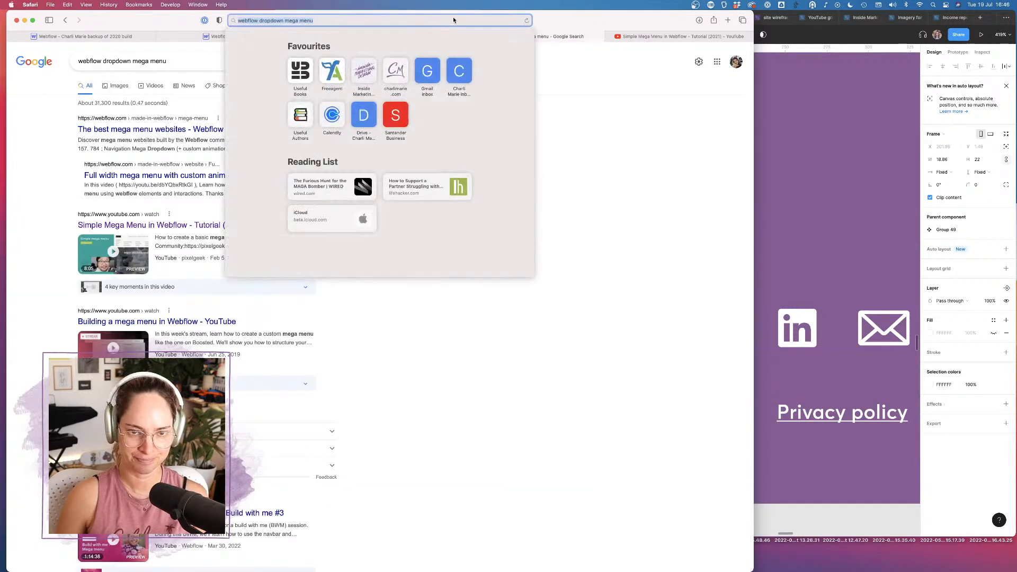
type("svgomg")
key("Return")
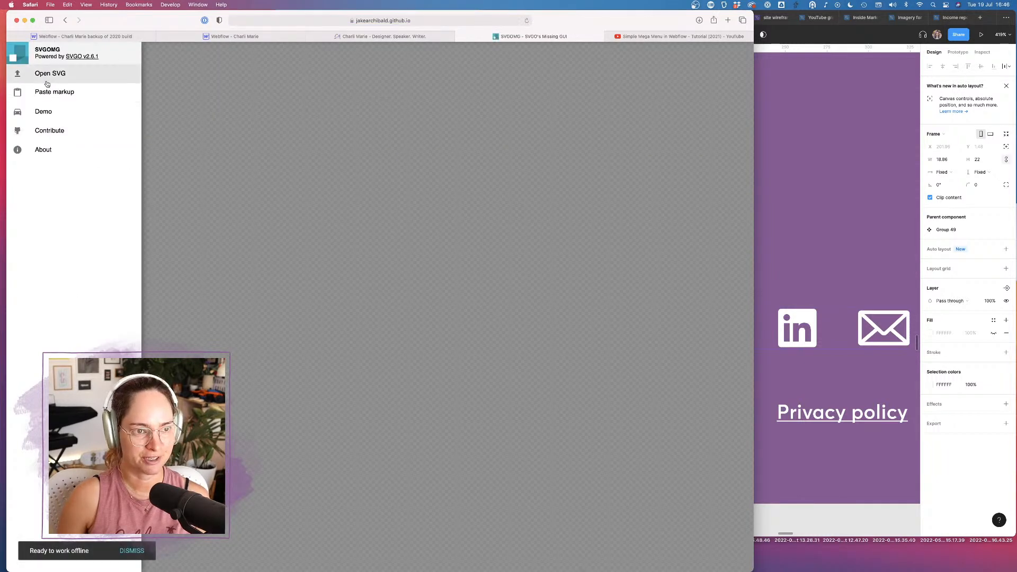
left_click(57, 74)
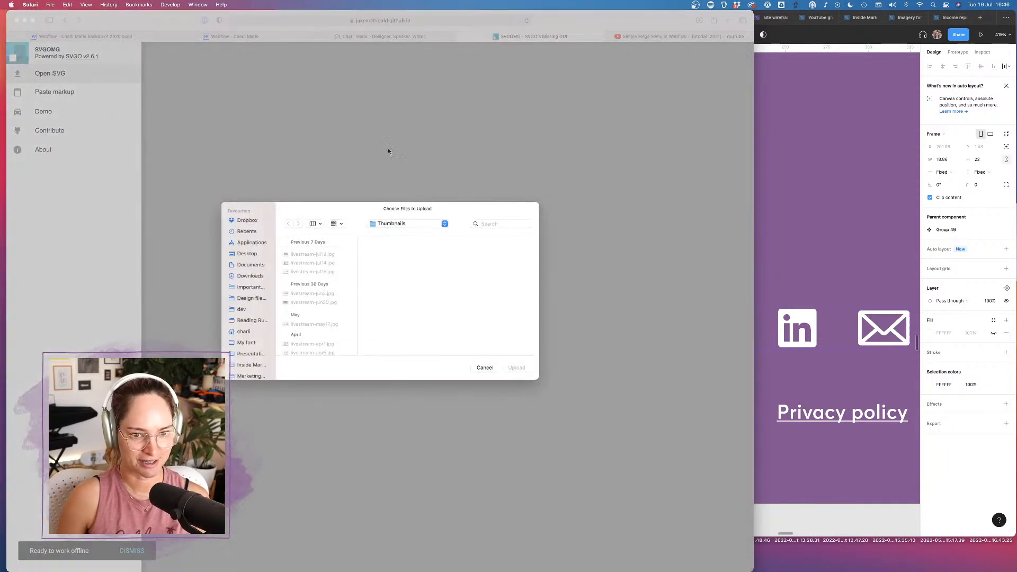
left_click(485, 368)
left_click(56, 93)
key("super+v")
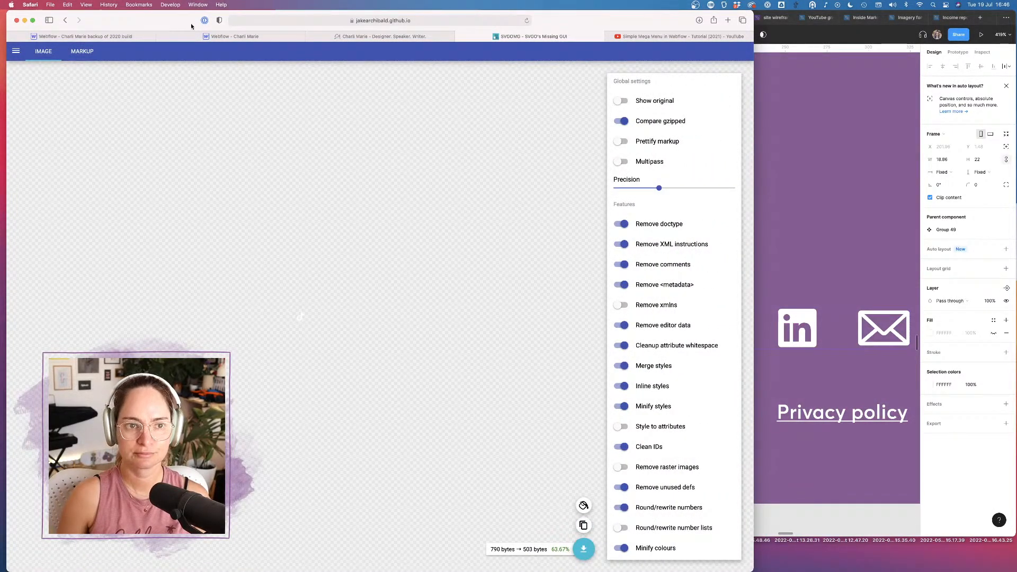
Return to the new Webflow site and replace the open embed code with the optimised TikTok SVG
left_click(235, 36)
key("super+a")
key("BackSpace")
key("super+v")
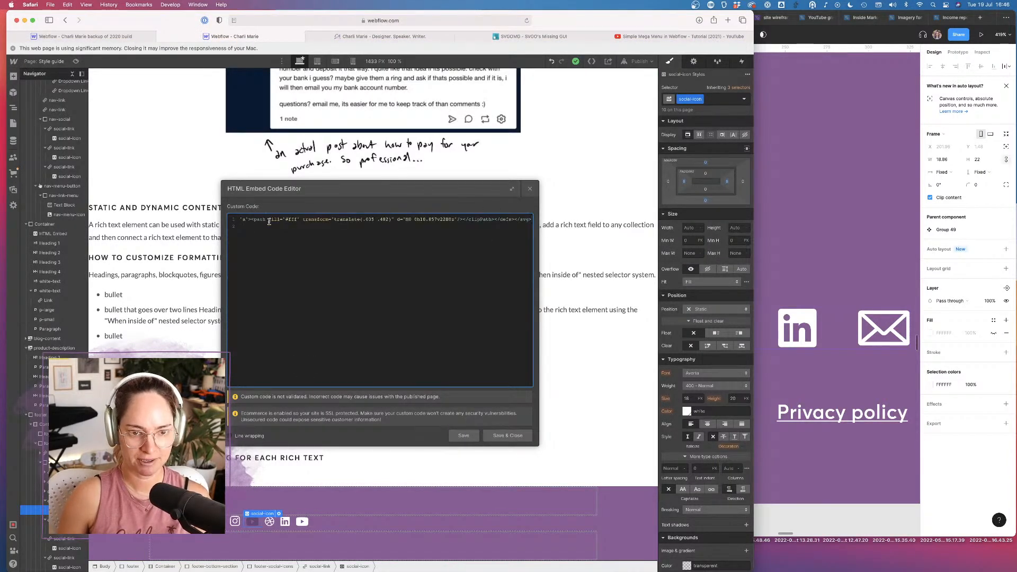
Replace the white fill value in the TikTok icon's embed code with currentColor and save the embed
key("BackSpace")
key("BackSpace")
key("BackSpace")
type("currentColor")
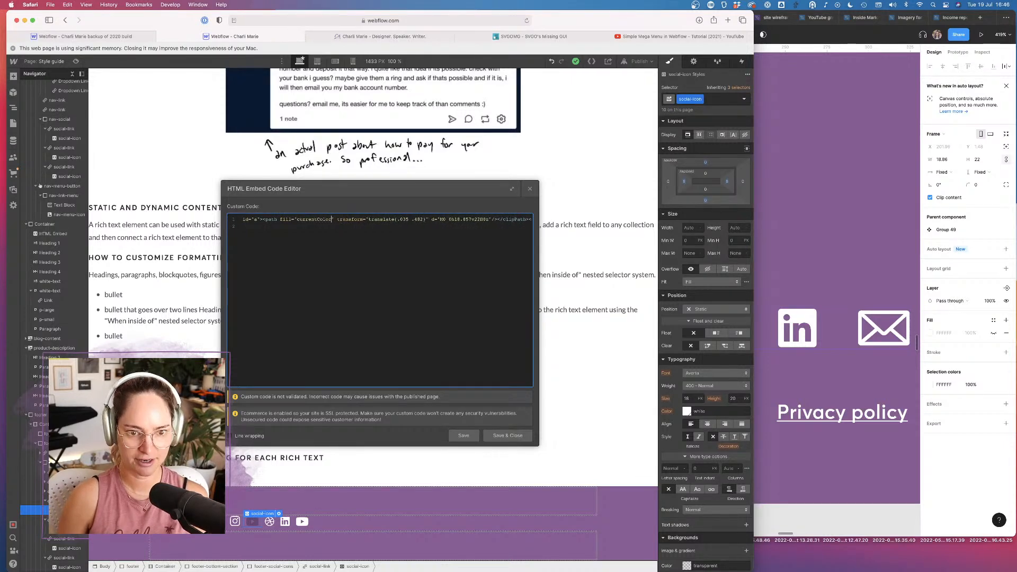
left_click(382, 248)
scroll(438, 219, "right", 5)
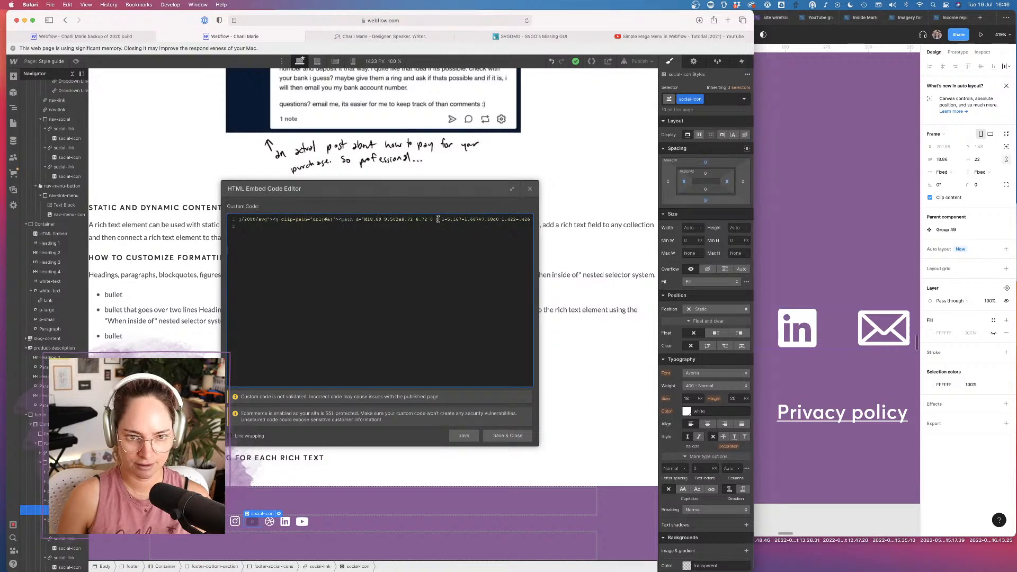
scroll(439, 219, "right", 10)
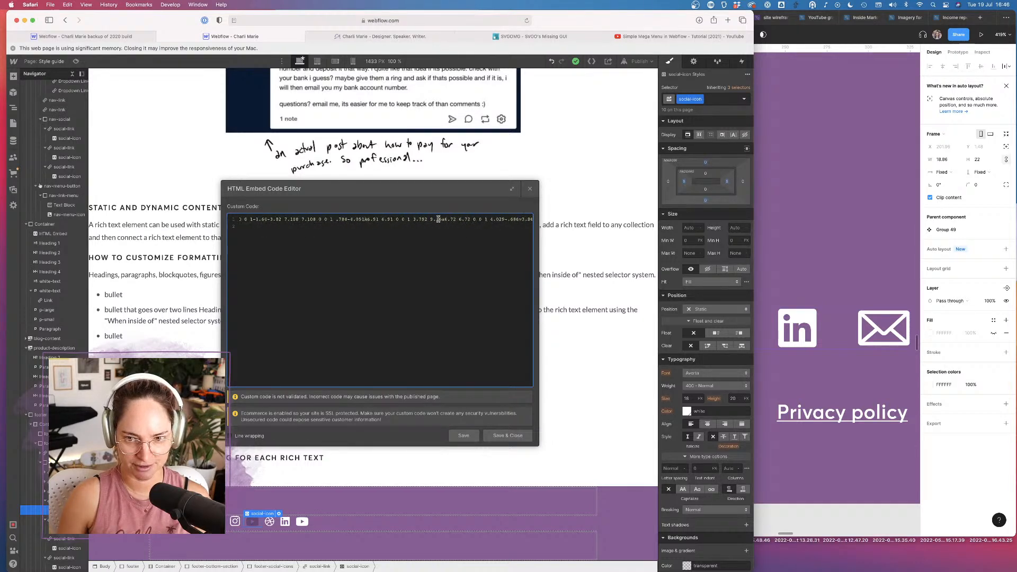
scroll(439, 219, "right", 5)
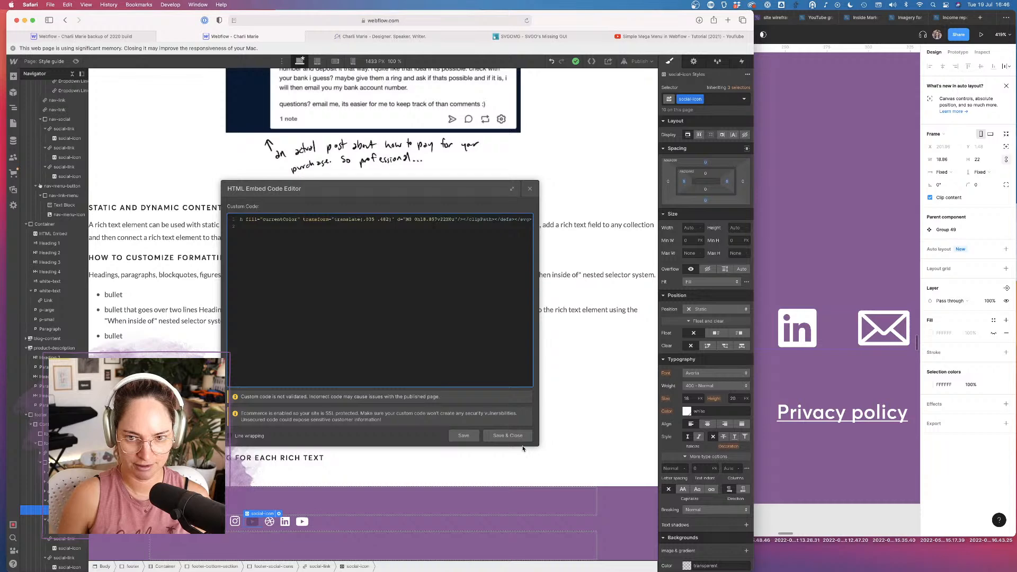
left_click(507, 436)
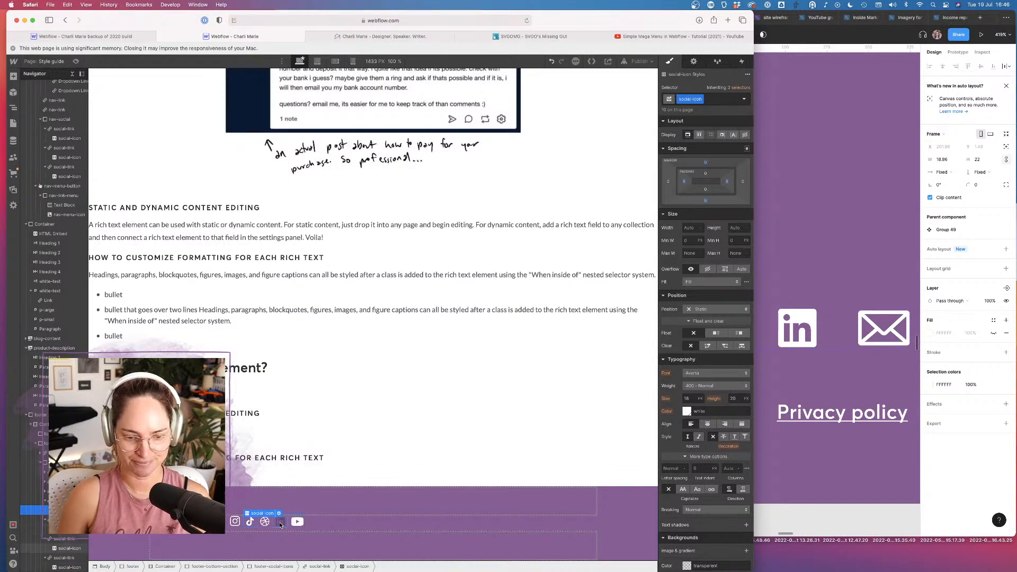
Switch to the 2020 backup site and copy the SVG markup from the mail icon's embed code in the footer block
left_click(303, 525)
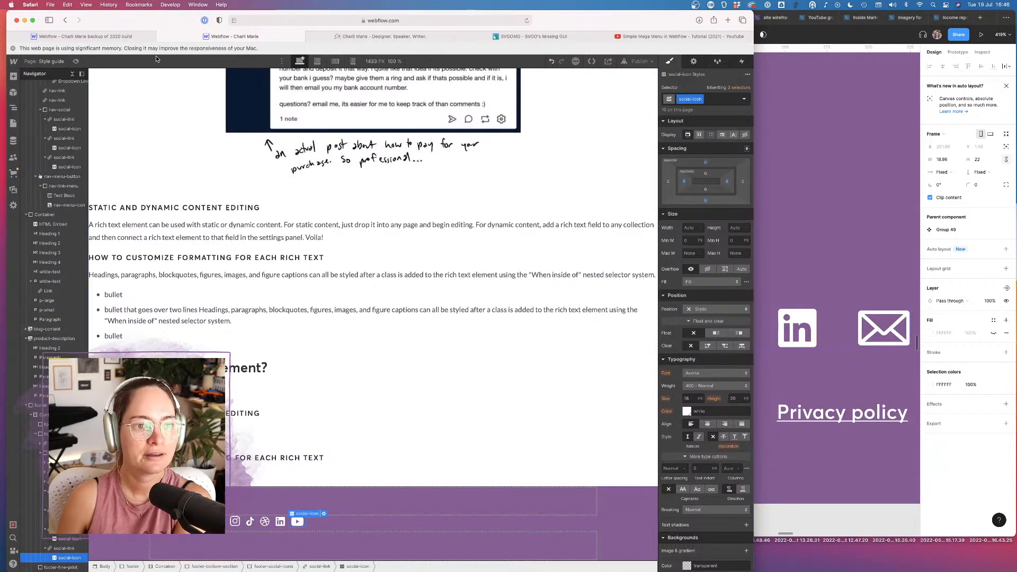
left_click(139, 38)
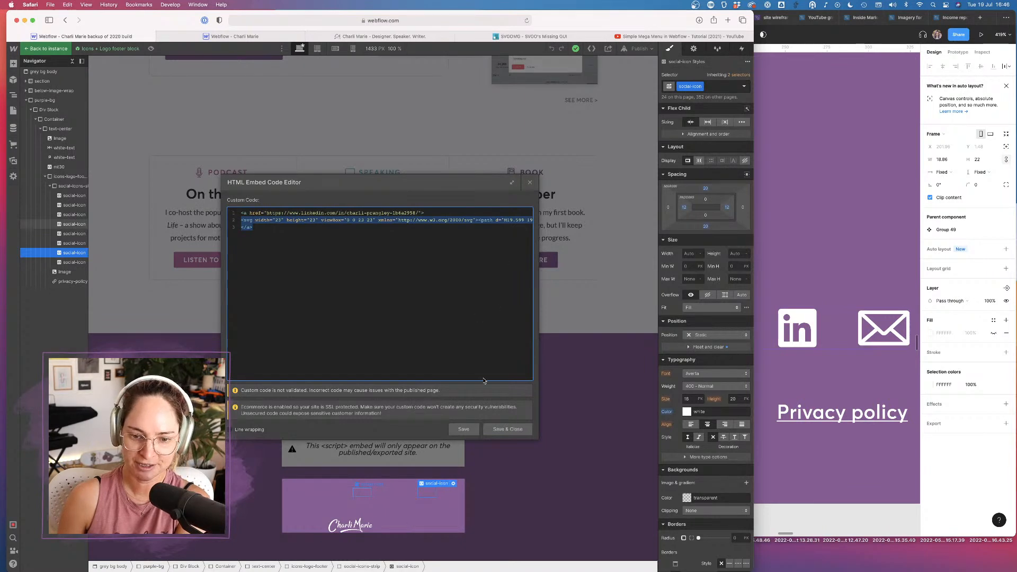
left_click(466, 430)
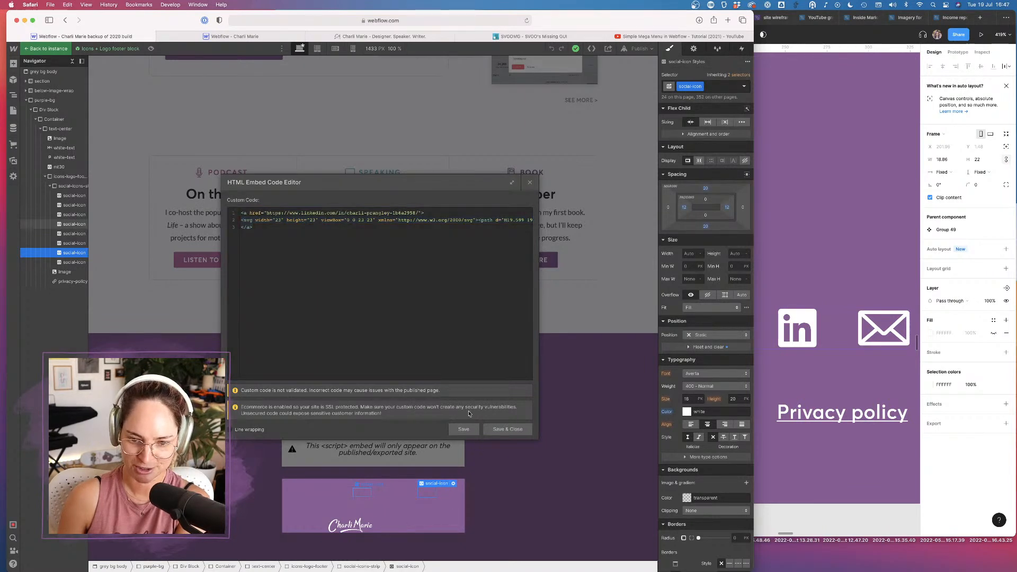
left_click(531, 182)
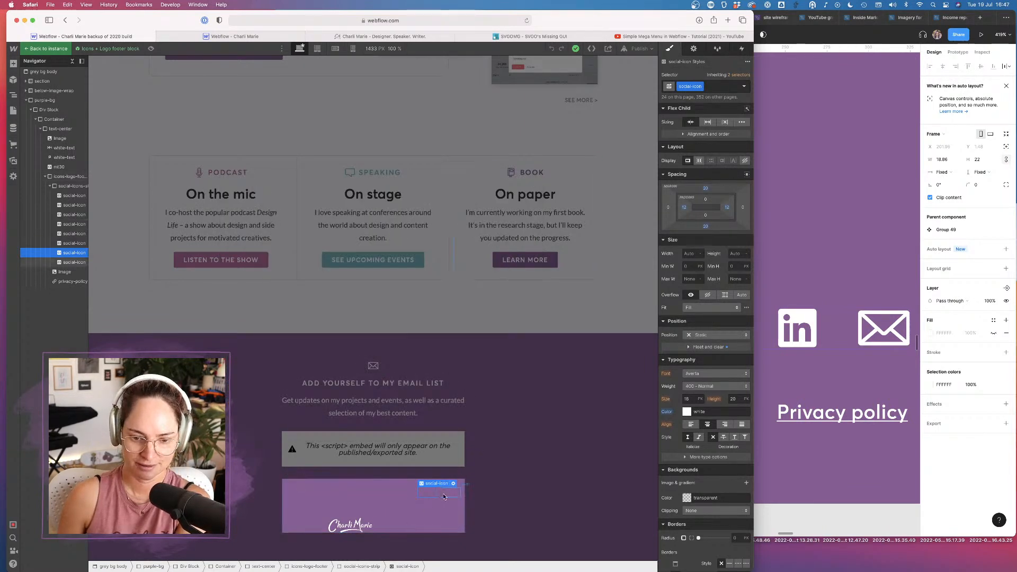
left_click(451, 492)
left_click(476, 483)
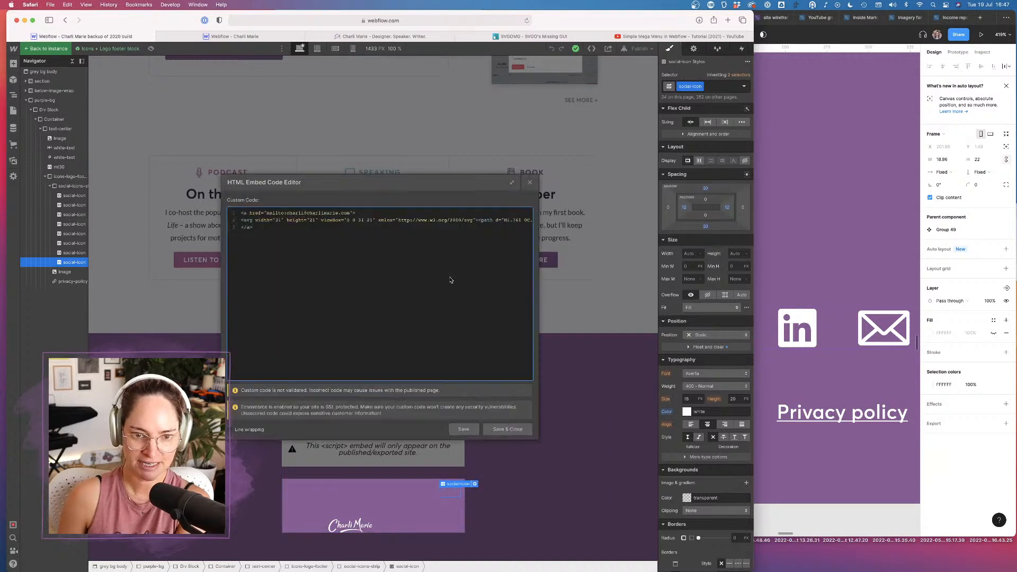
left_click_drag(241, 219, 321, 239)
left_click(318, 239)
left_click_drag(258, 232, 241, 221)
left_click(466, 431)
left_click(509, 429)
Back in the new site, replace the last footer YouTube icon's embed code with the mail SVG, without the closing link tag, and save
key("ctrl+Tab")
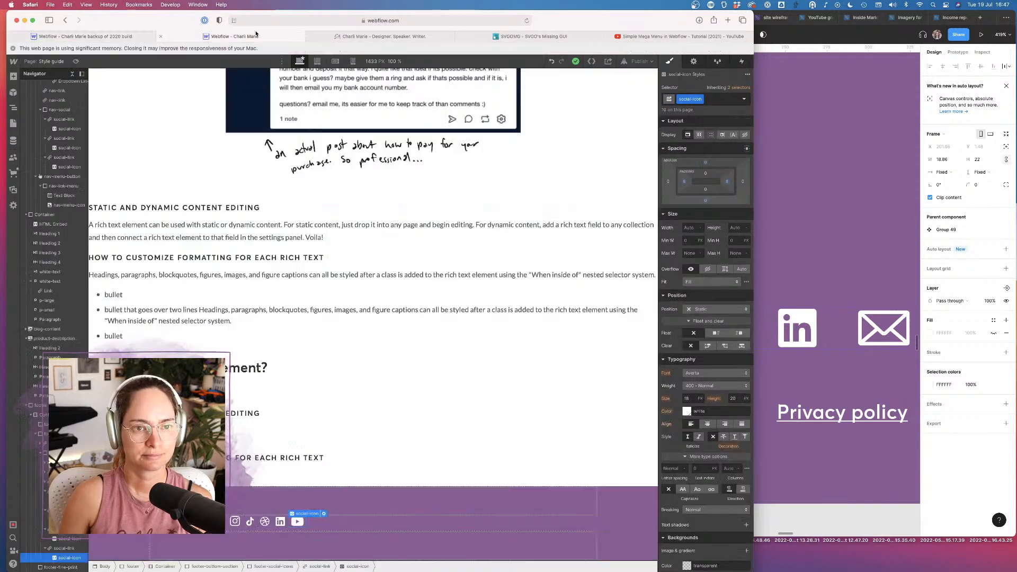
double_click(303, 522)
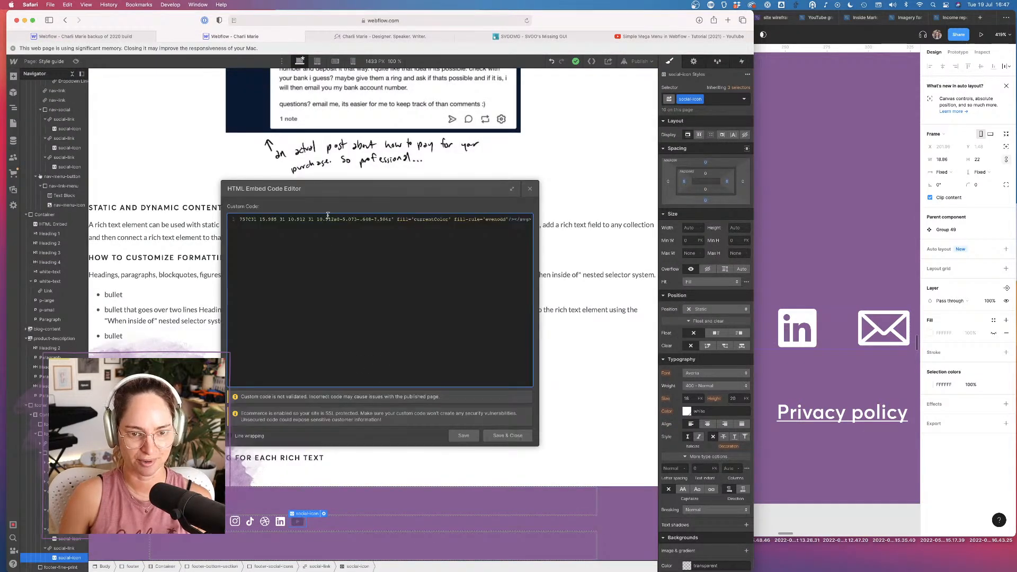
key("super+a")
key("BackSpace")
key("super+v")
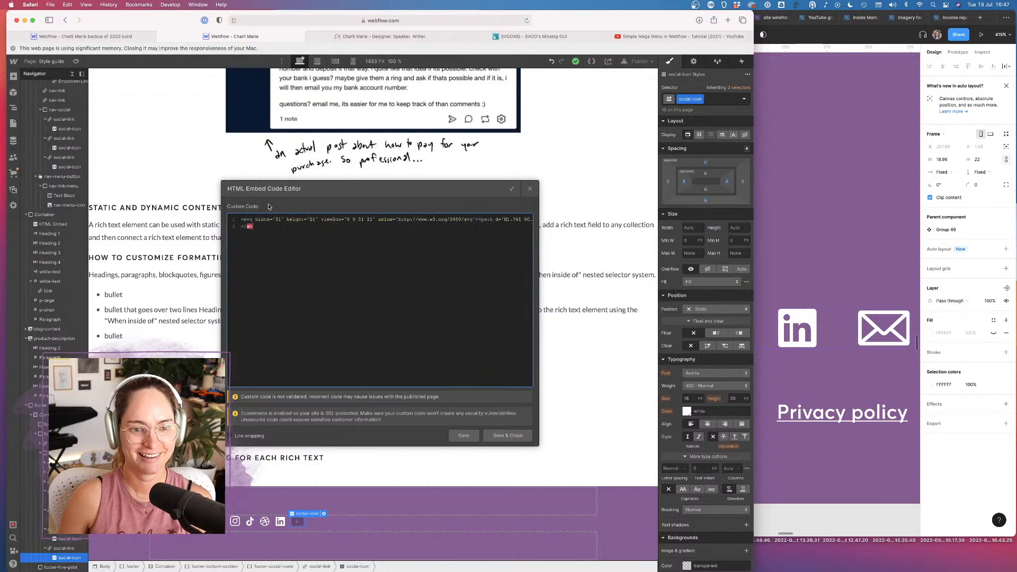
key("BackSpace")
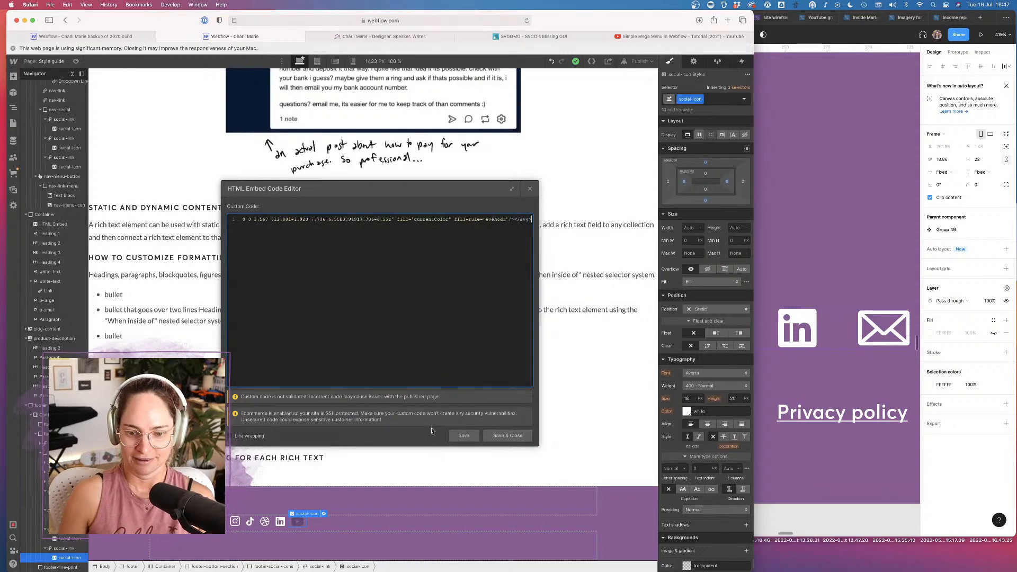
left_click(517, 437)
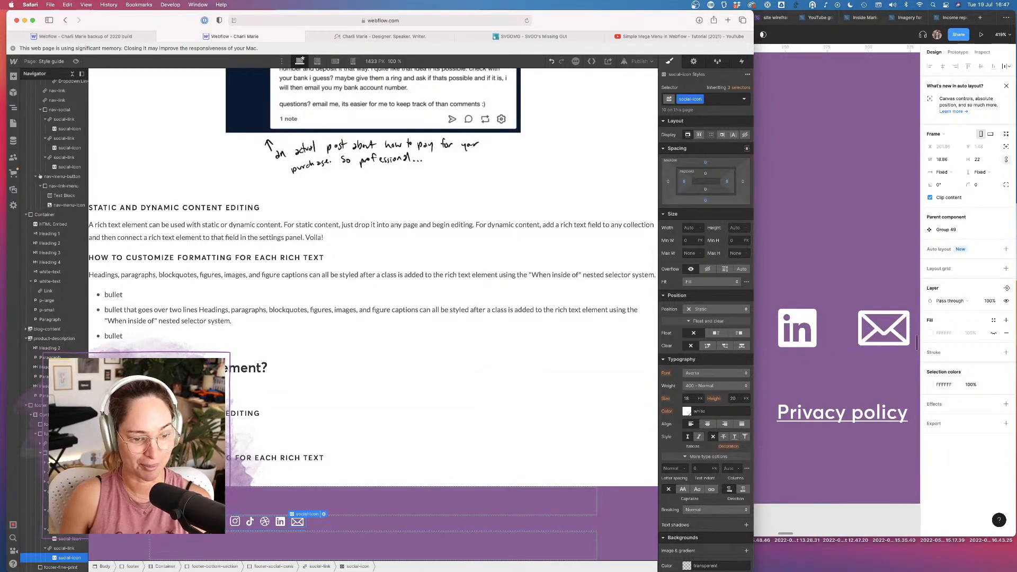
Give the footer's logo link block the class footer-logo and set its flex sizing to grow
left_click(64, 453)
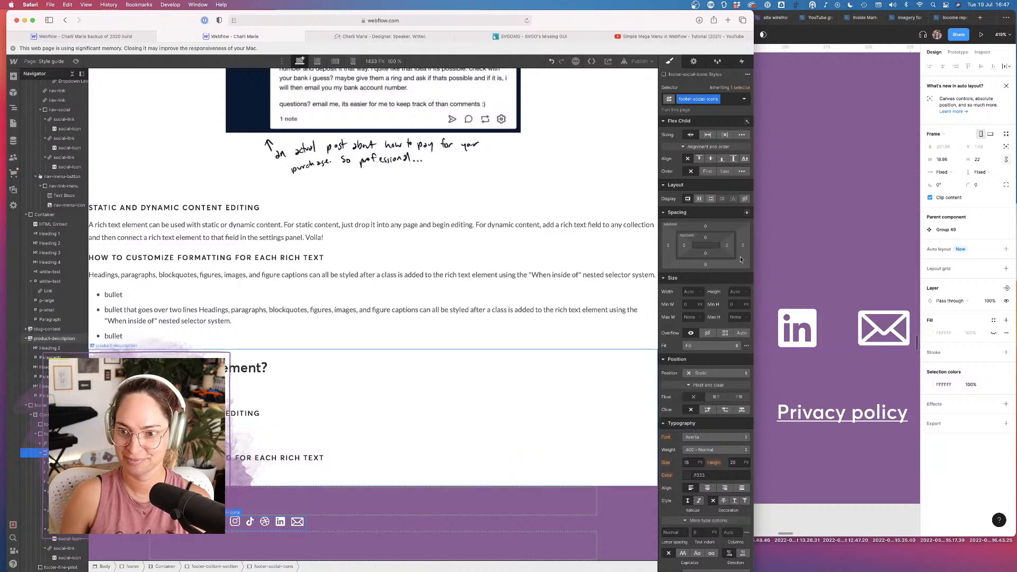
left_click(697, 137)
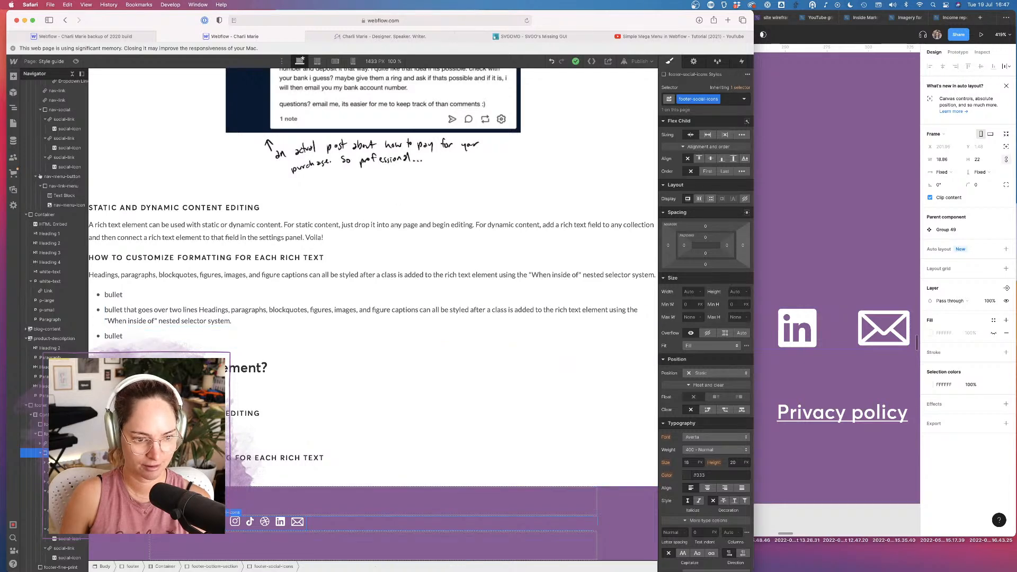
left_click(65, 443)
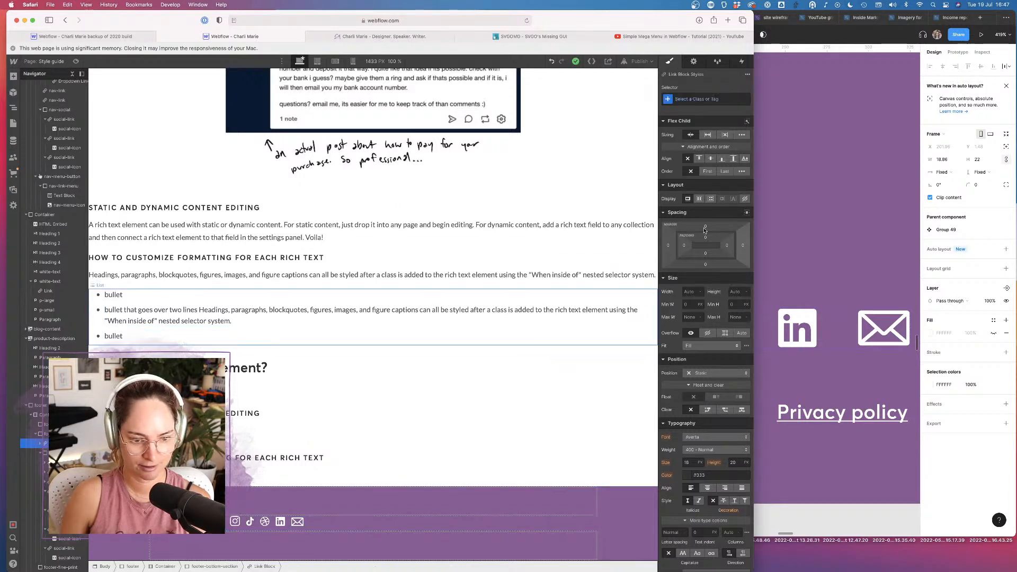
left_click(697, 101)
type("footer-lo")
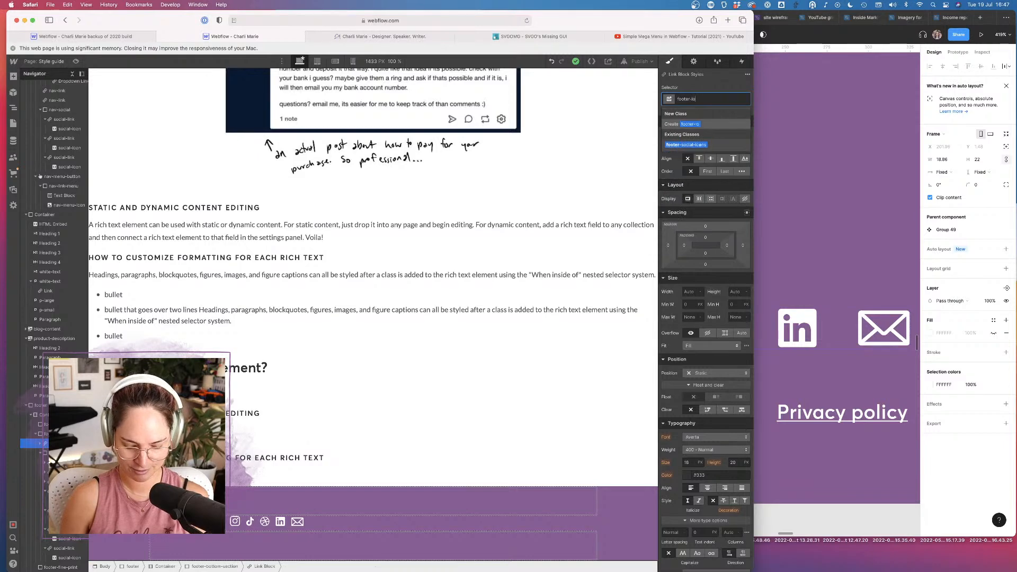
type("go")
key("Return")
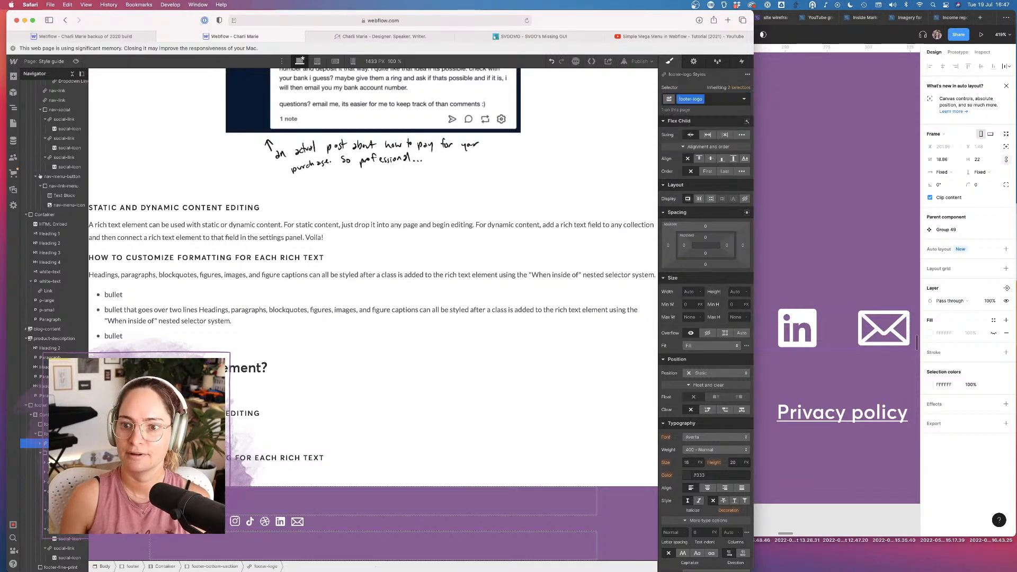
left_click(709, 135)
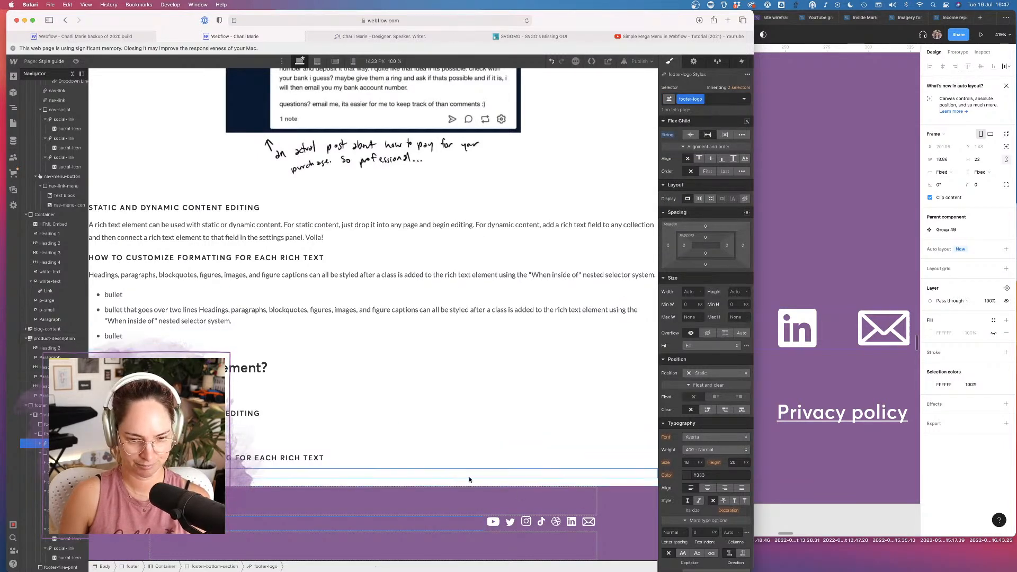
Check the footer layout in the Figma design, and add two div blocks inside footer-fine-print in Webflow
left_click(833, 379)
scroll(729, 310, "down", 10)
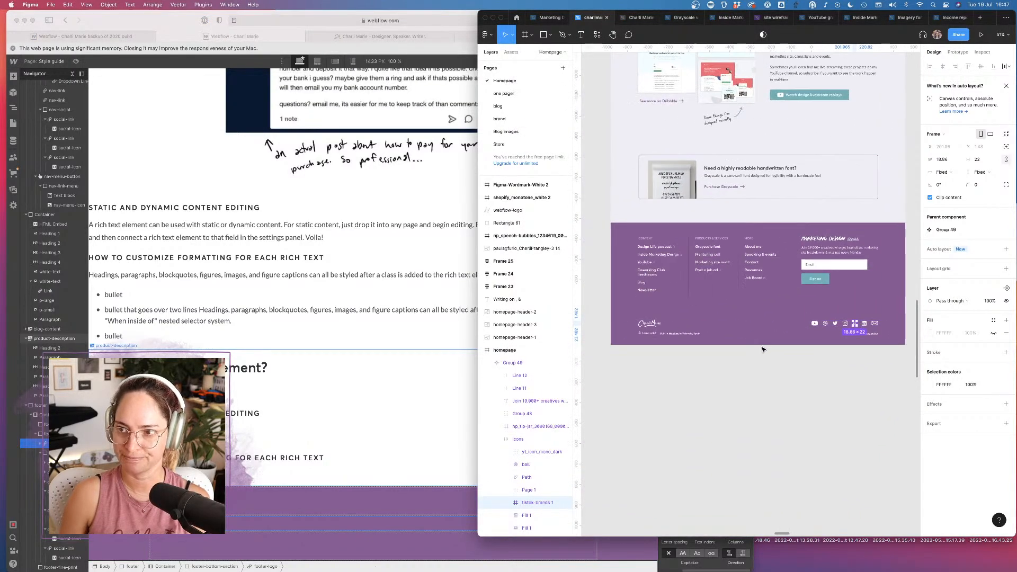
left_click(192, 545)
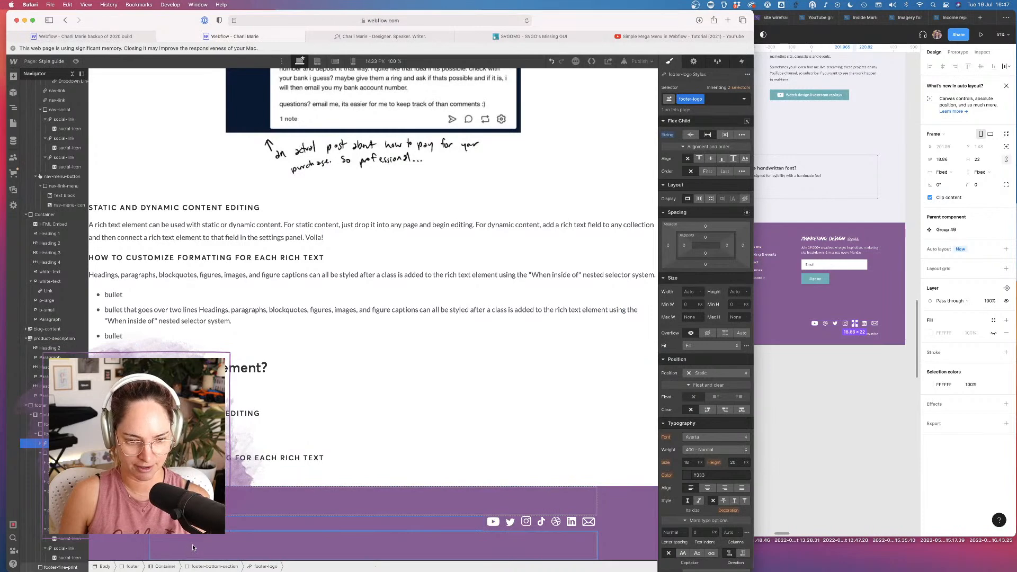
left_click(198, 544)
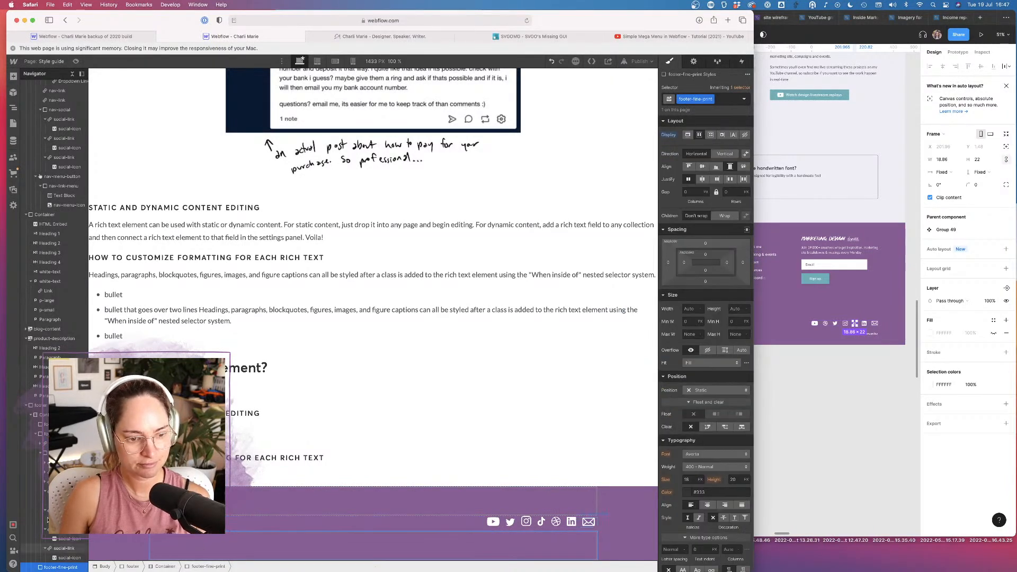
key("super+e")
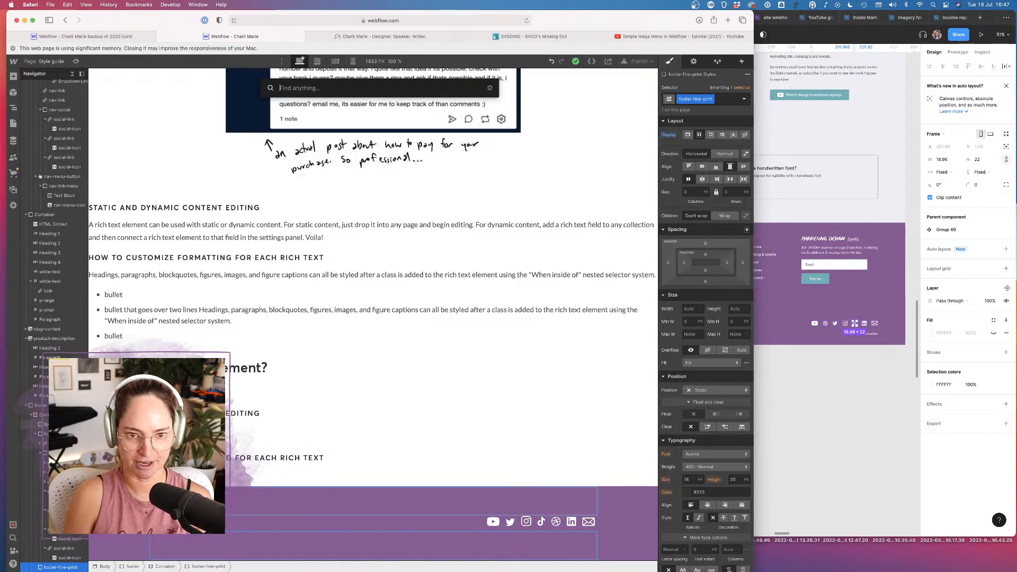
type("div")
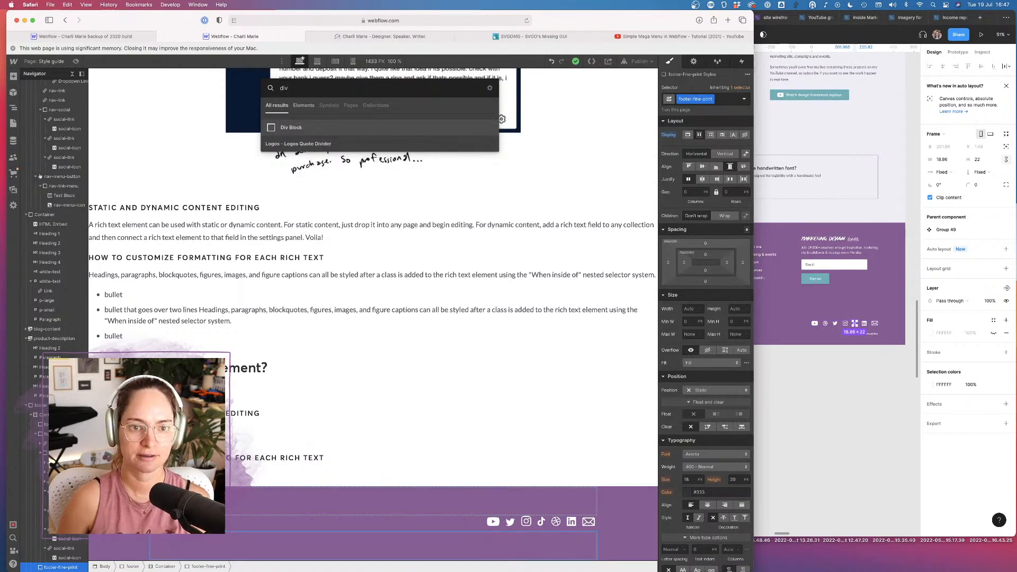
key("Return")
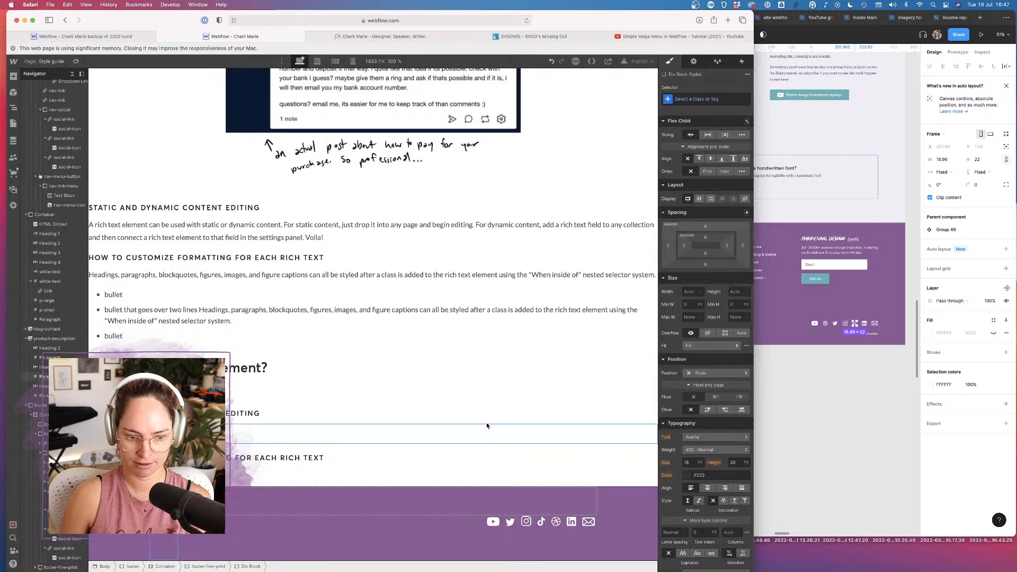
left_click(61, 568)
key("super+e")
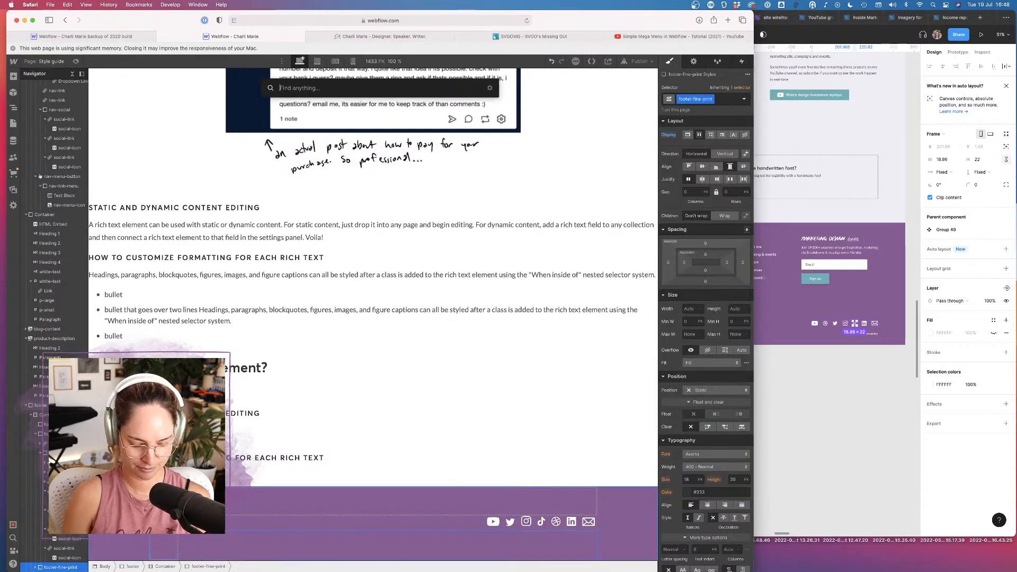
type("div")
key("Return")
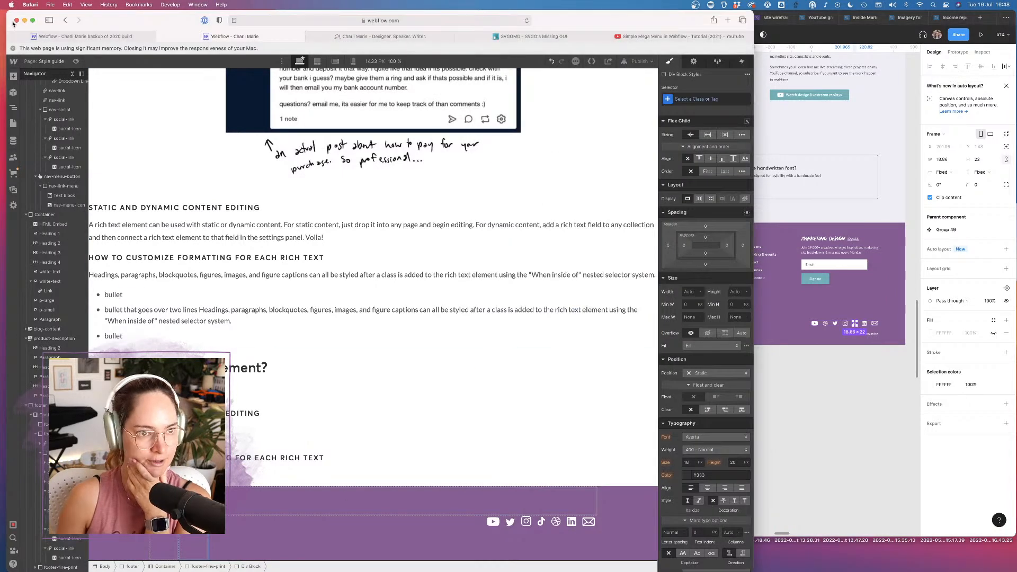
Add a text link reading "Privacy Policy" inside the second div block of footer-fine-print
left_click(13, 76)
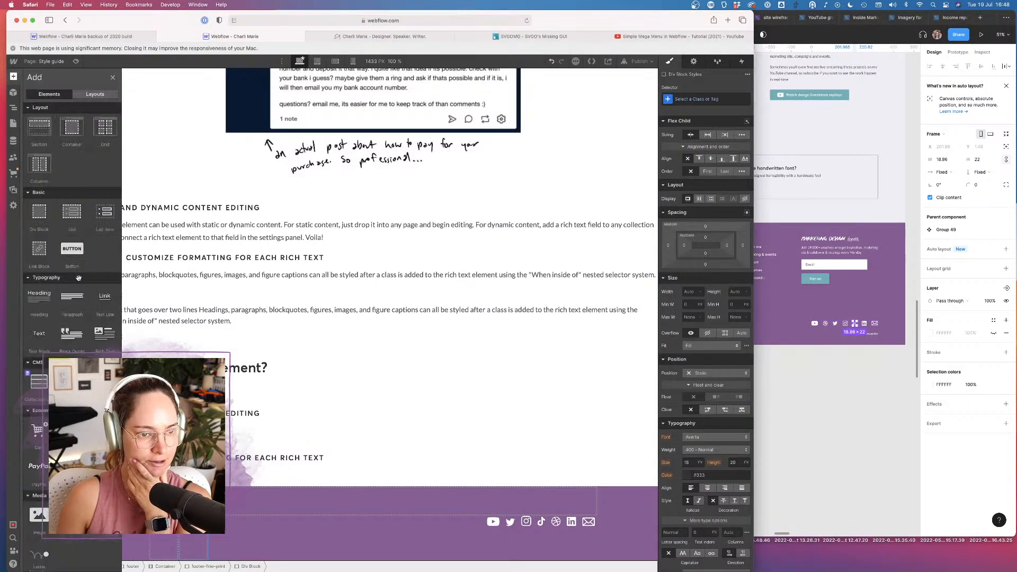
left_click(101, 300)
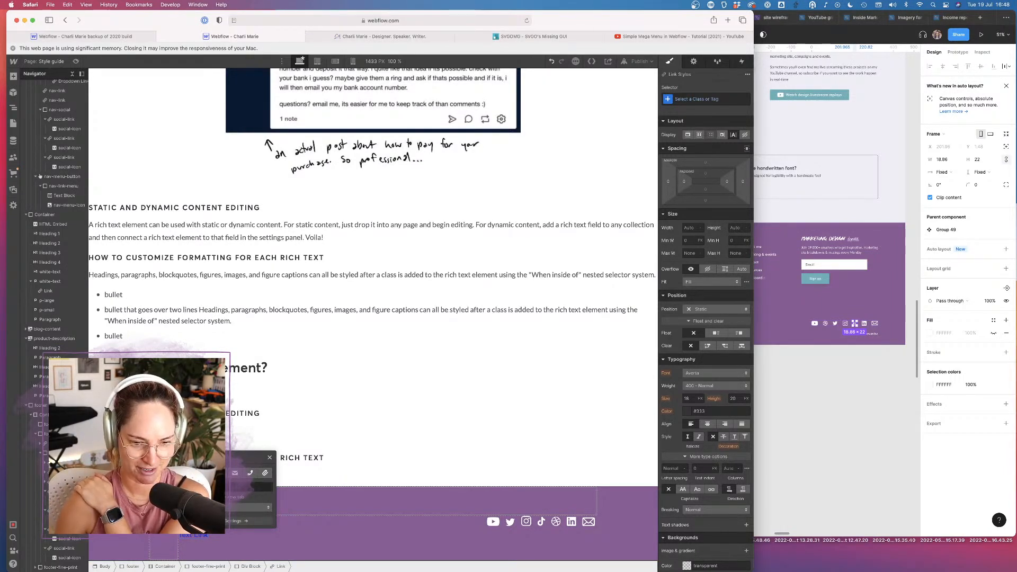
double_click(191, 536)
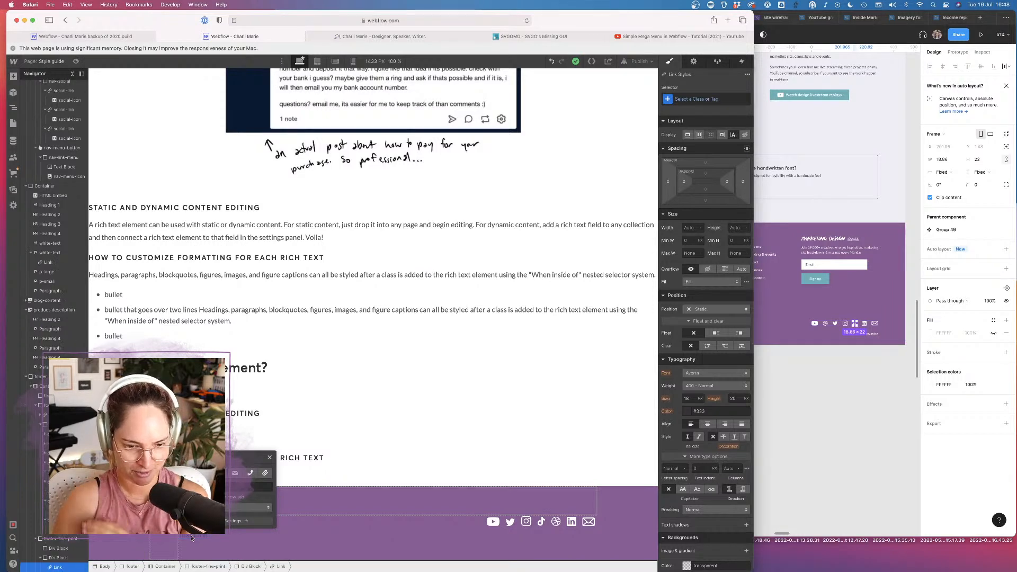
type("Privacy Policy")
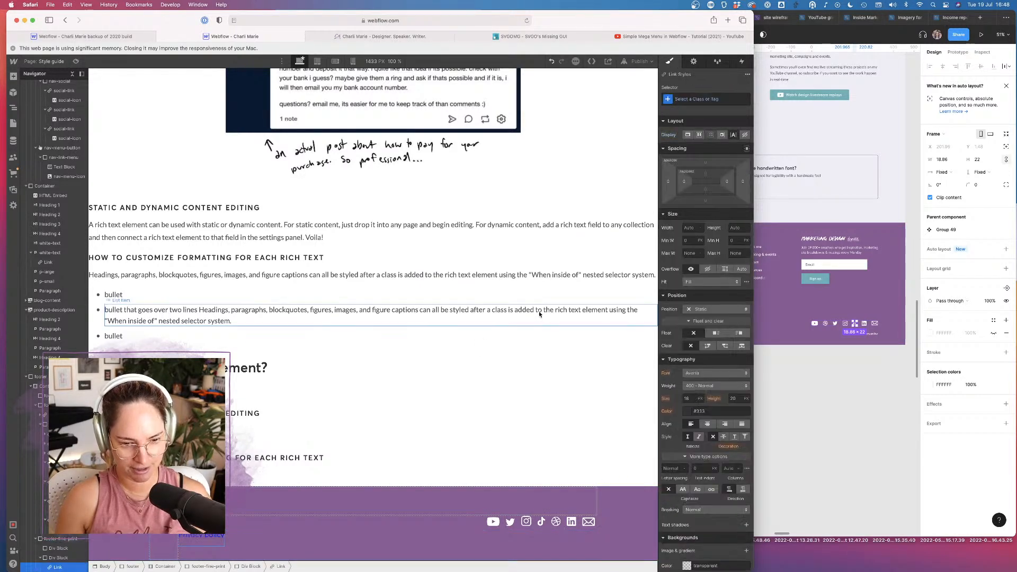
left_click(689, 100)
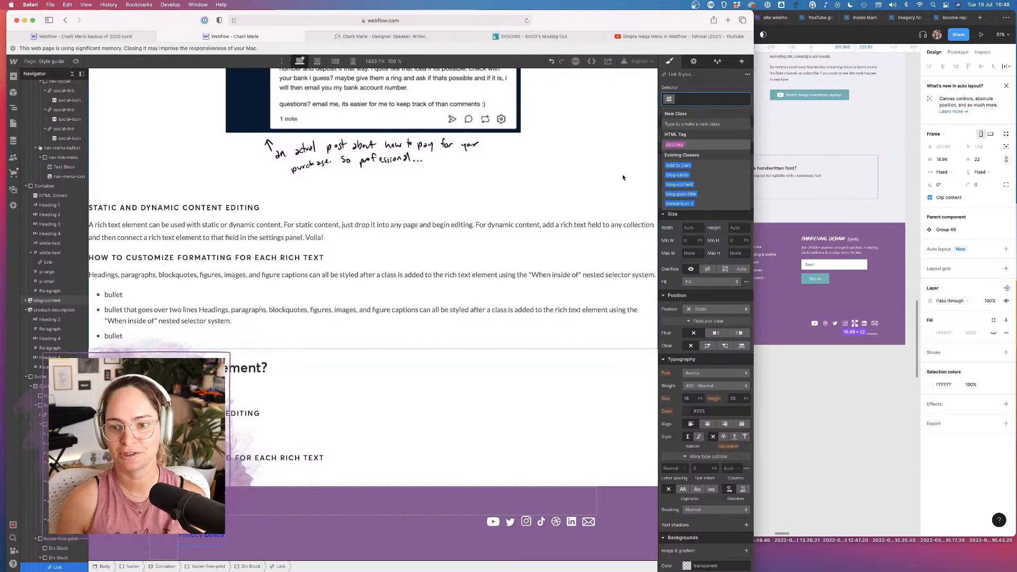
left_click(707, 79)
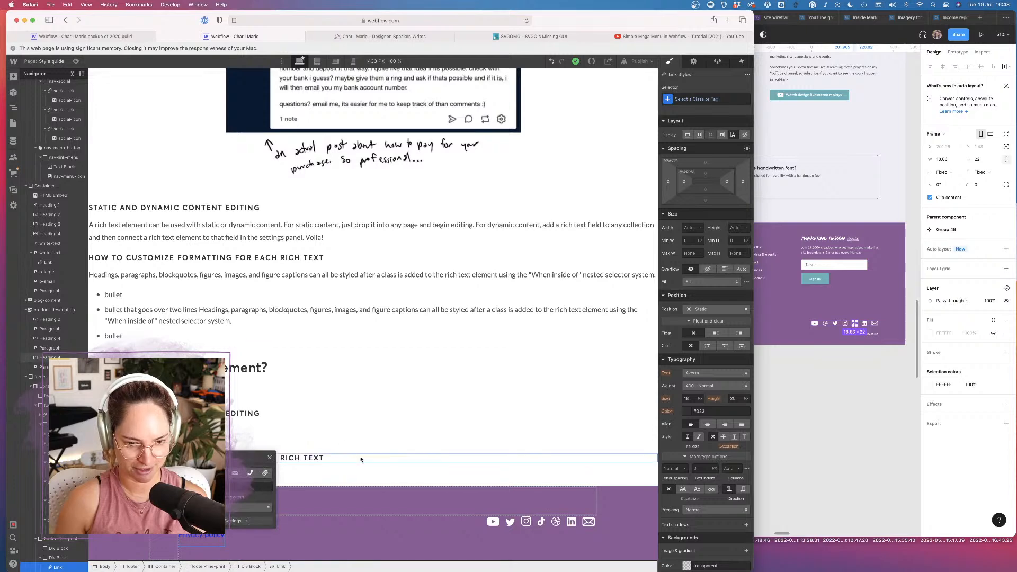
Give the footer's Privacy Policy link the new class footer-fine-print__link
left_click(340, 455)
left_click(213, 540)
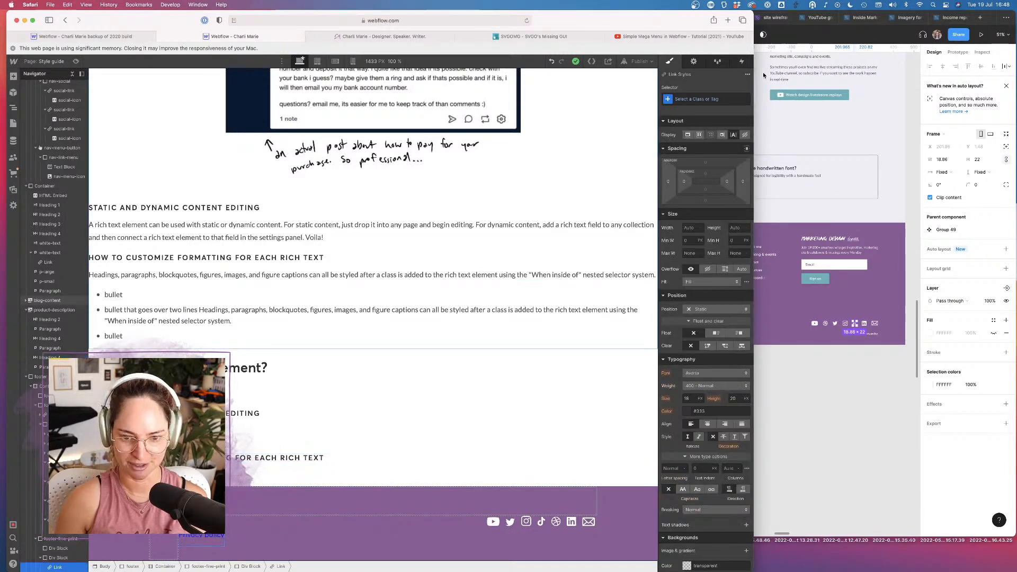
left_click(695, 99)
type("footer")
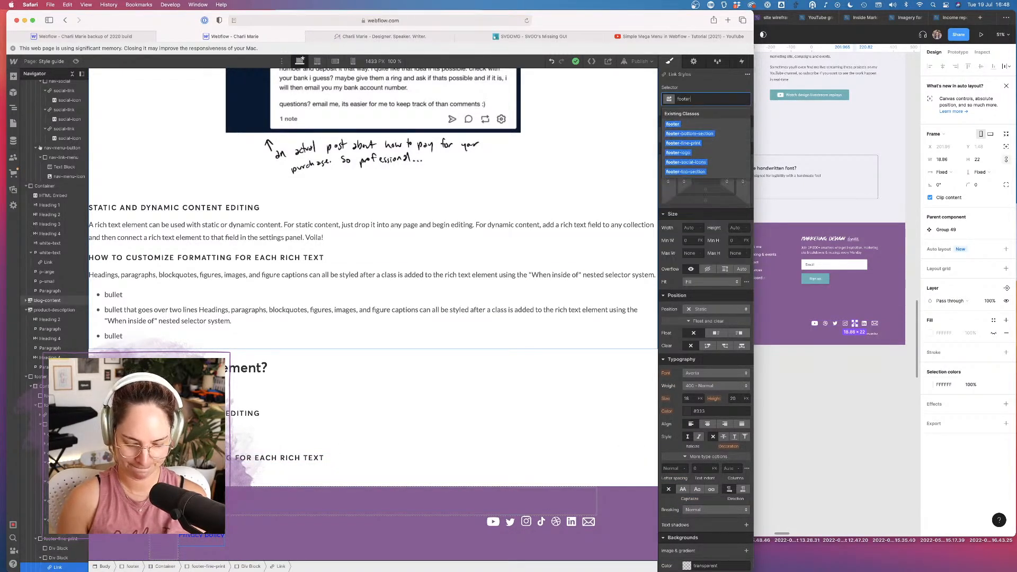
type("-fine-pri")
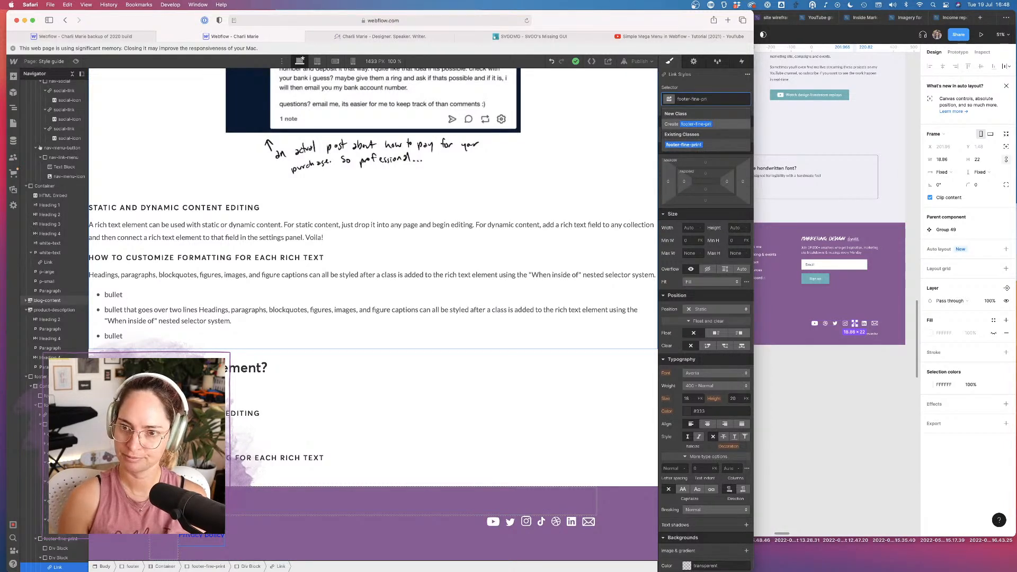
type("nt--link")
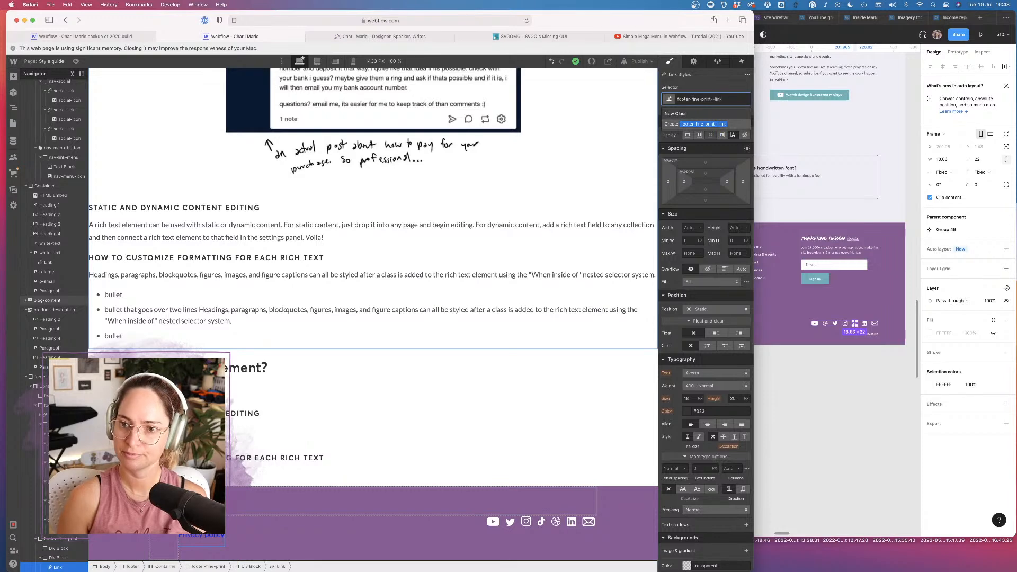
key("BackSpace")
key("BackSpace")
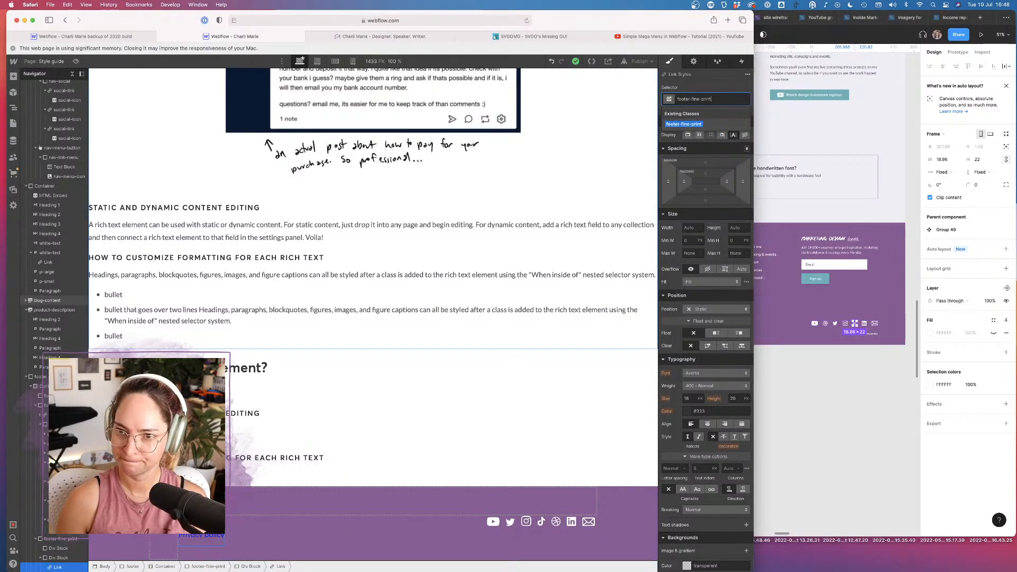
type("__")
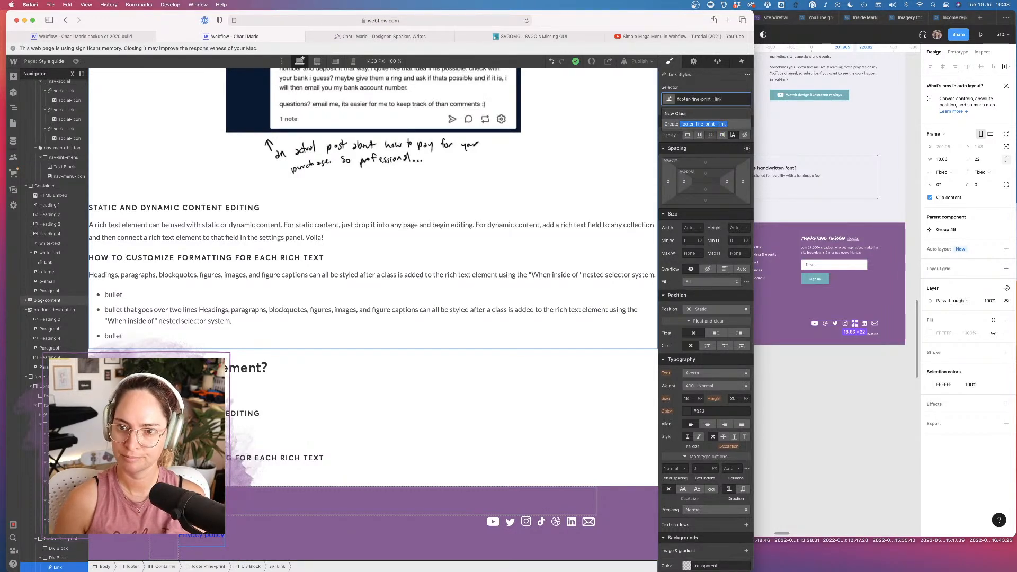
type("link")
key("Return")
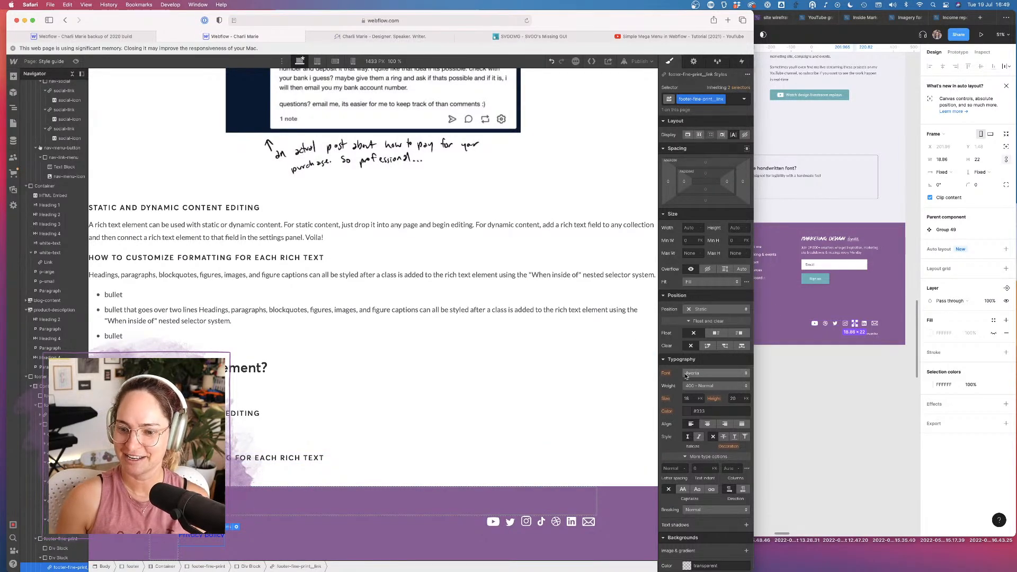
Check the privacy policy text style in the Figma design, and set the Webflow link's font size to 12 px and colour to white
left_click(879, 336)
key("super+Tab")
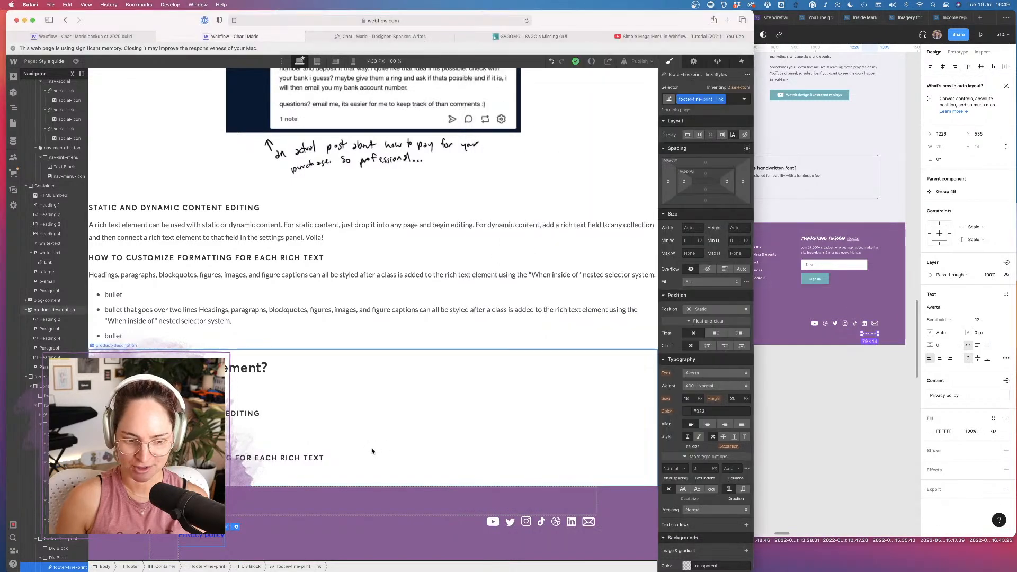
left_click(688, 399)
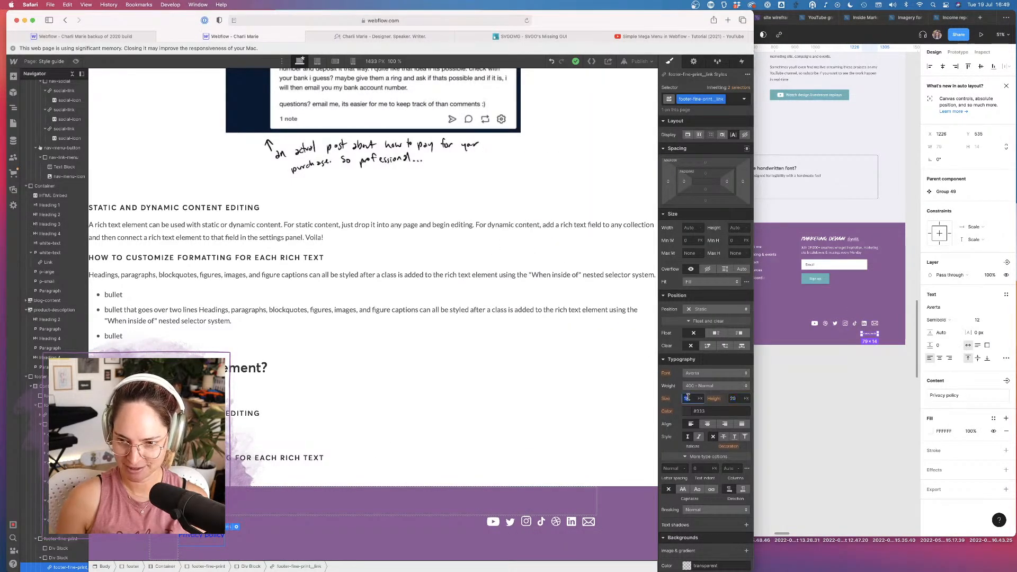
key("Return")
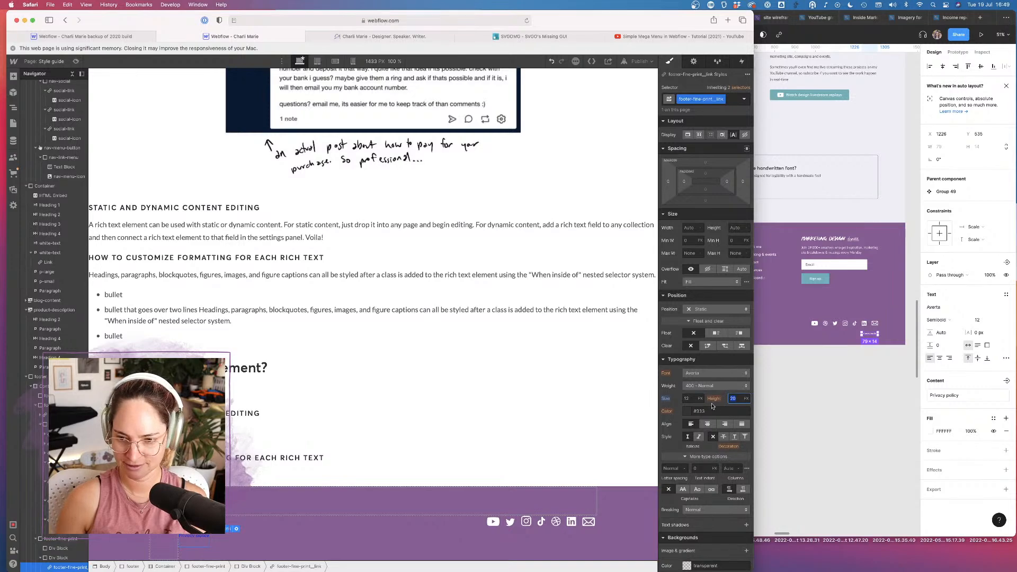
left_click(689, 411)
left_click(678, 374)
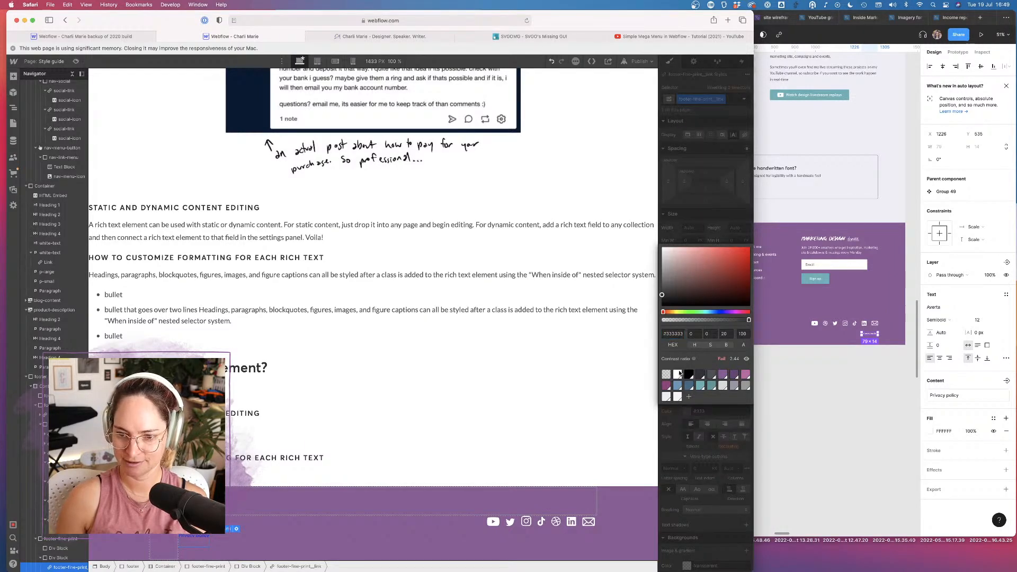
left_click(677, 447)
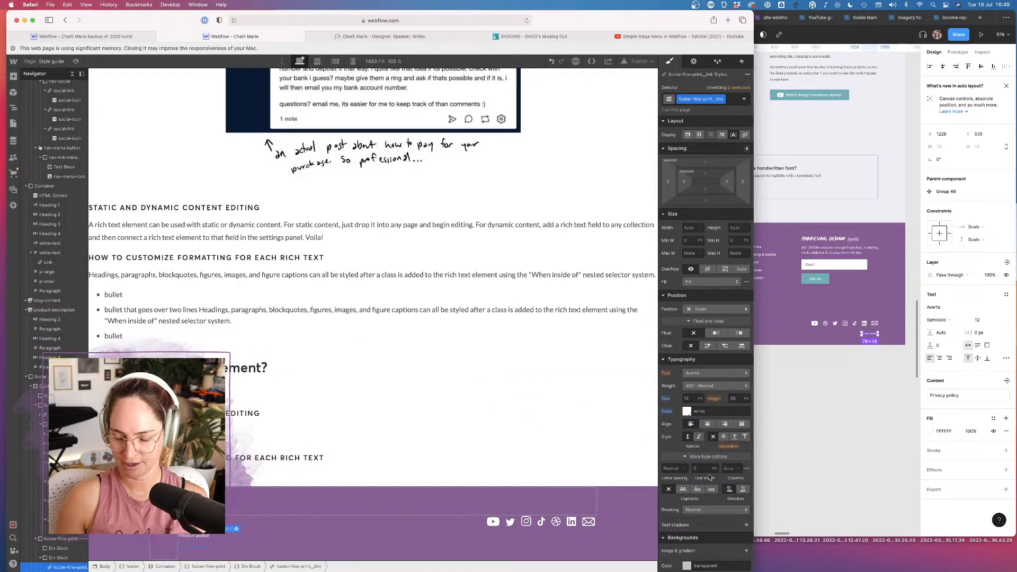
Add a 1 px white bottom border to the footer-fine-print__link class
scroll(698, 487, "down", 2)
scroll(698, 488, "down", 4)
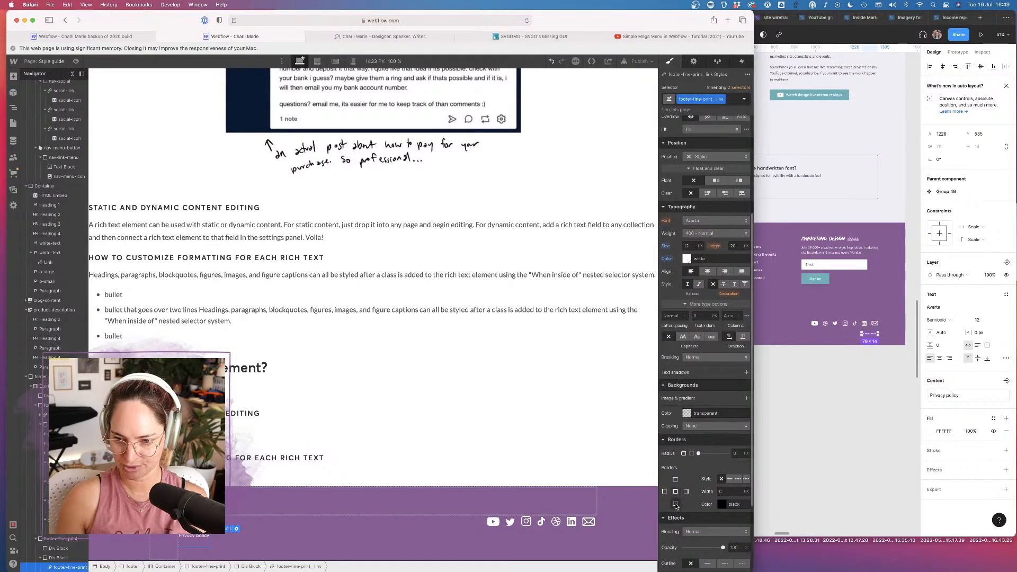
left_click(722, 505)
left_click(678, 467)
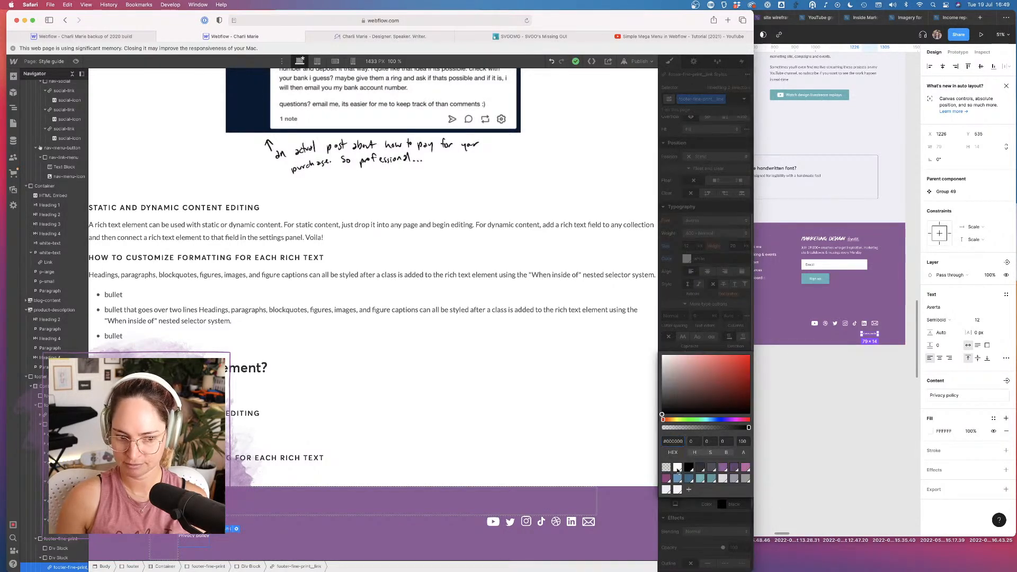
left_click(680, 323)
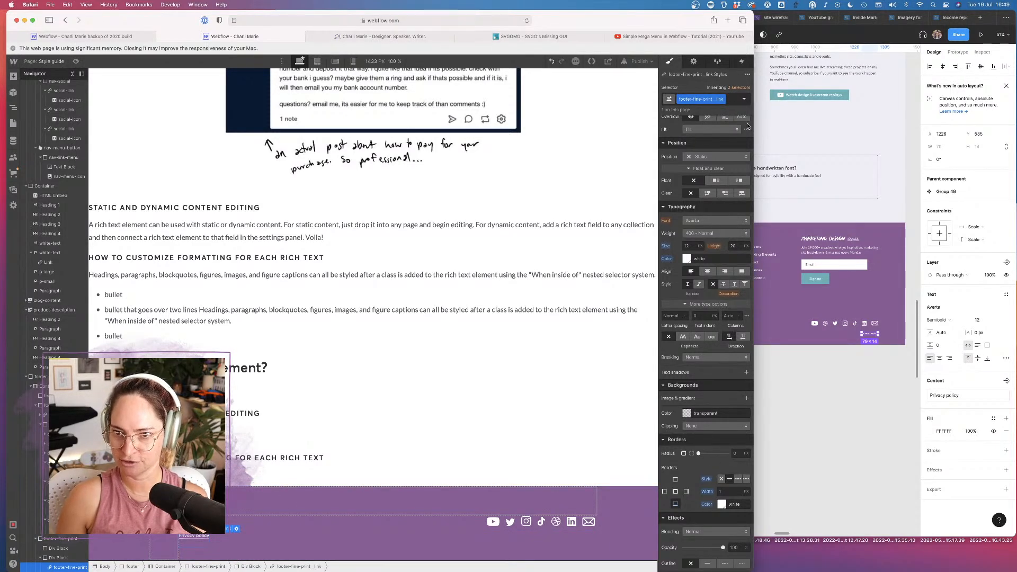
Inspect the Hover state of footer-fine-print__link, then reselect the Privacy Policy link and review its normal border styles
left_click(744, 99)
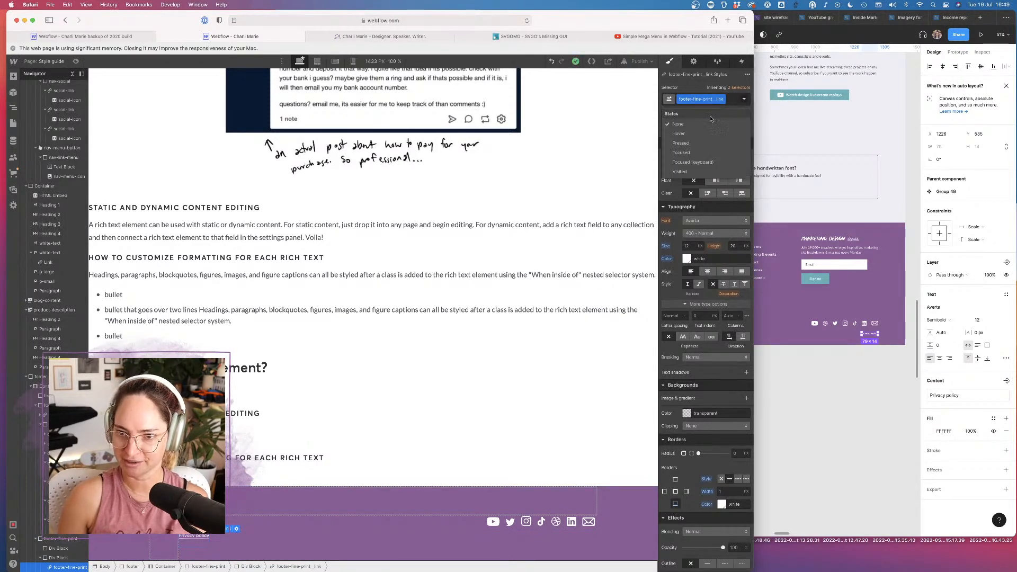
left_click(680, 134)
scroll(684, 319, "up", 2)
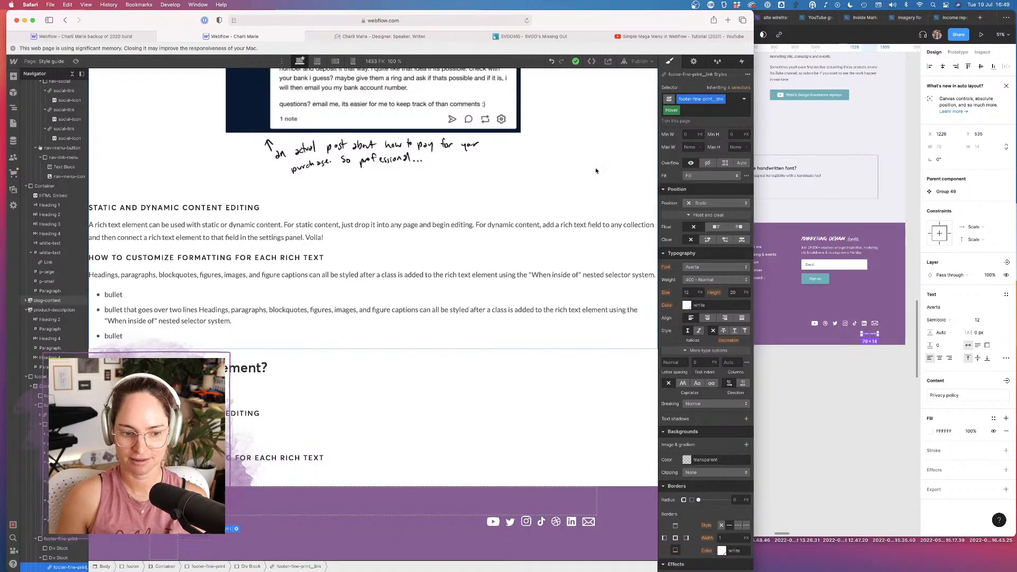
left_click(203, 538)
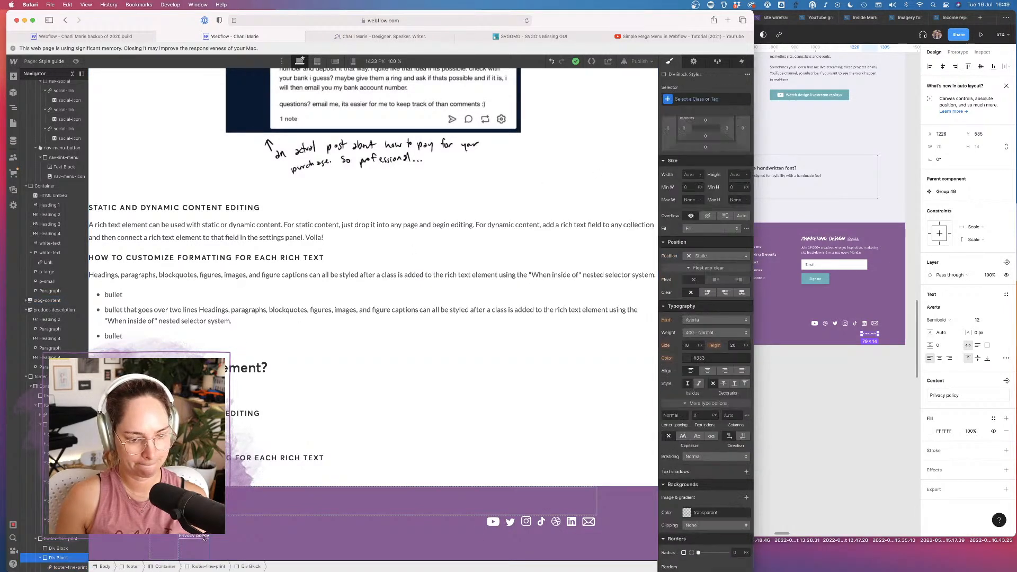
left_click(201, 538)
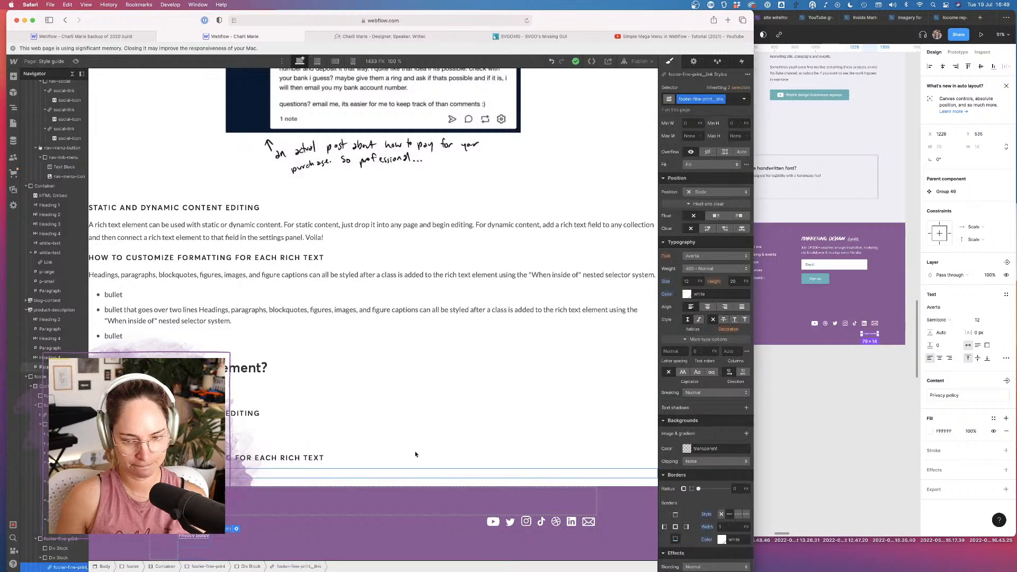
scroll(703, 502, "down", 5)
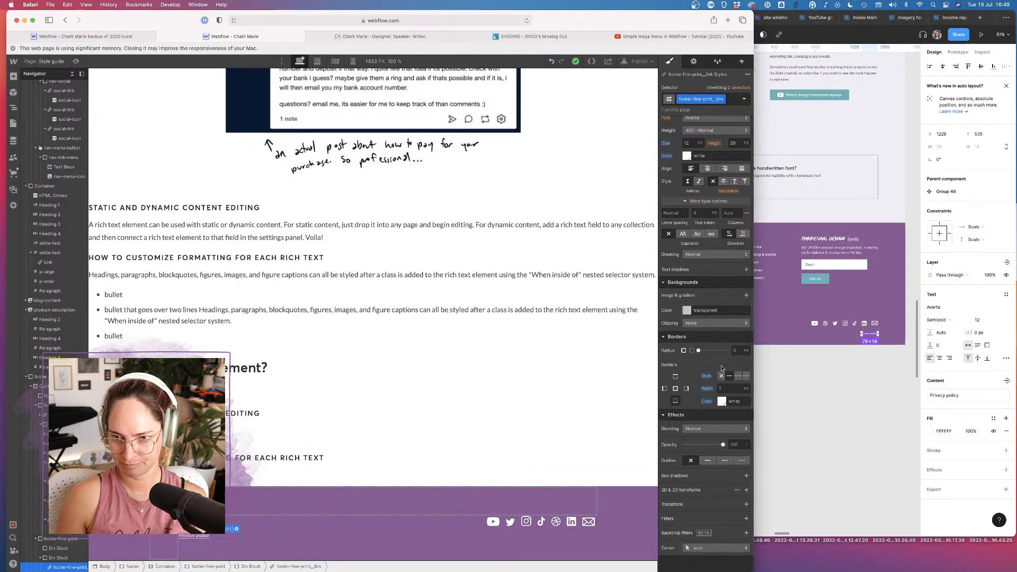
Select the sample text link in the style guide and reset the text and border colours in the All Links tag's Hover state
scroll(313, 225, "up", 8)
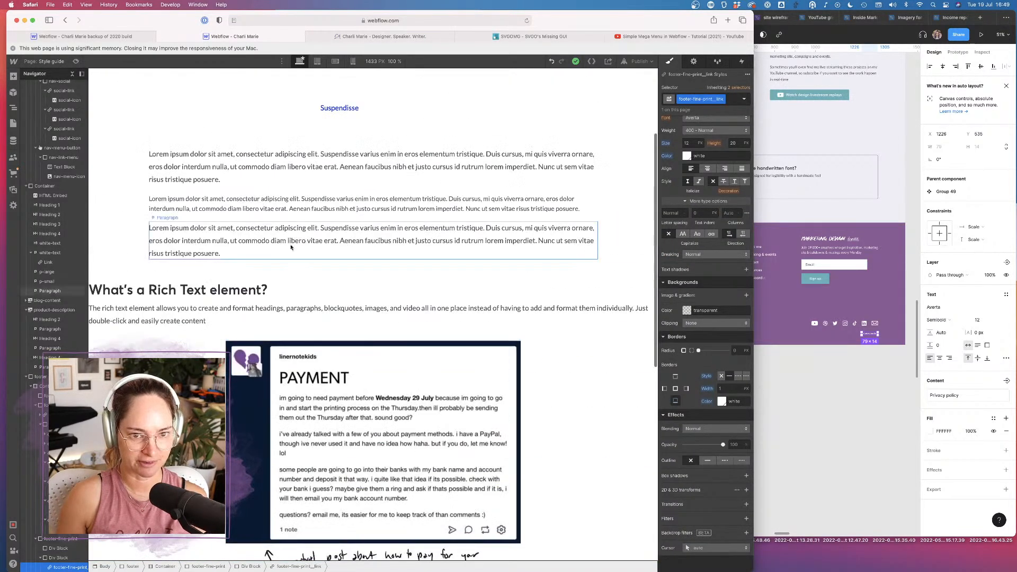
left_click(48, 262)
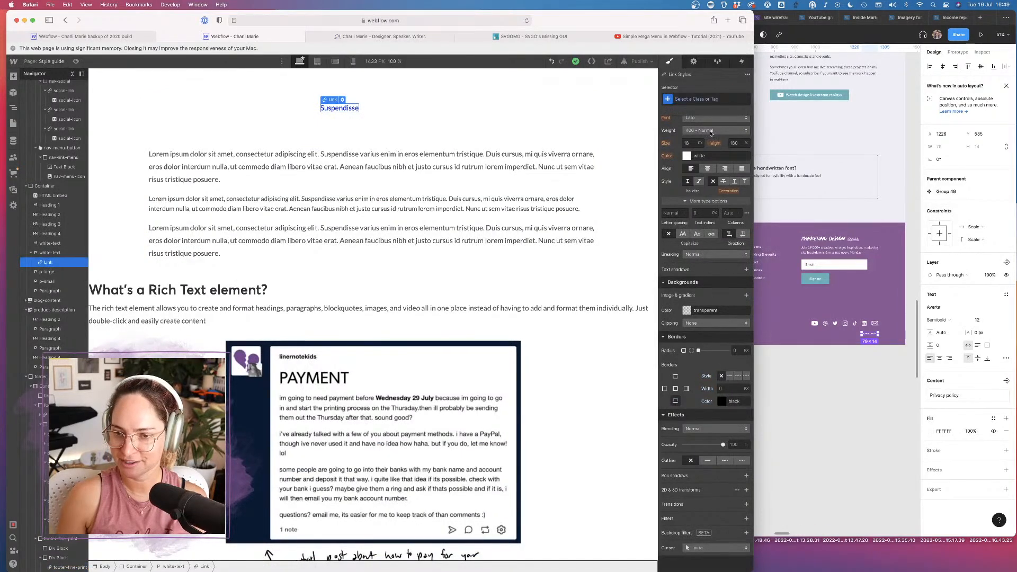
left_click(706, 99)
left_click(680, 145)
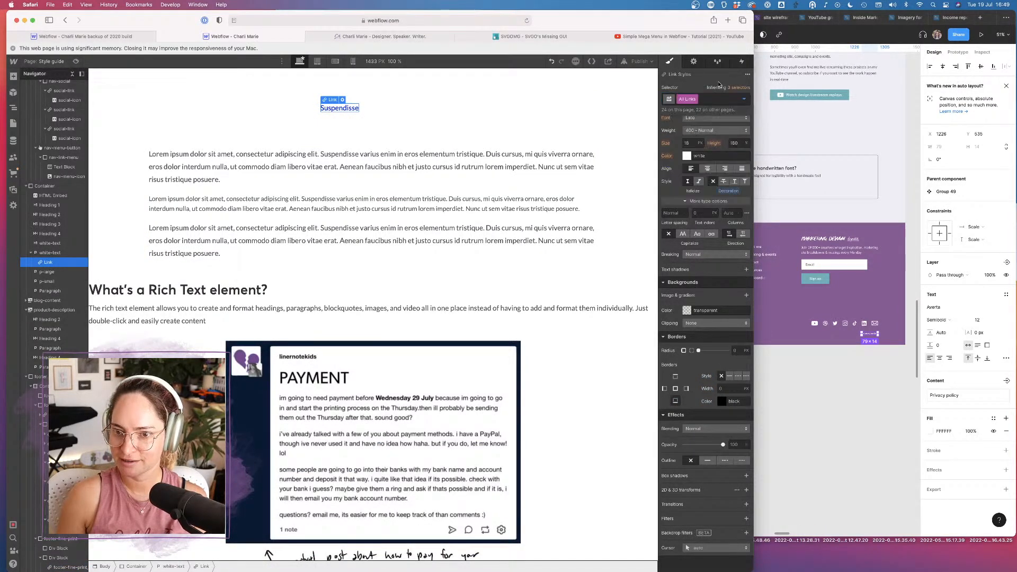
left_click(744, 99)
left_click(679, 134)
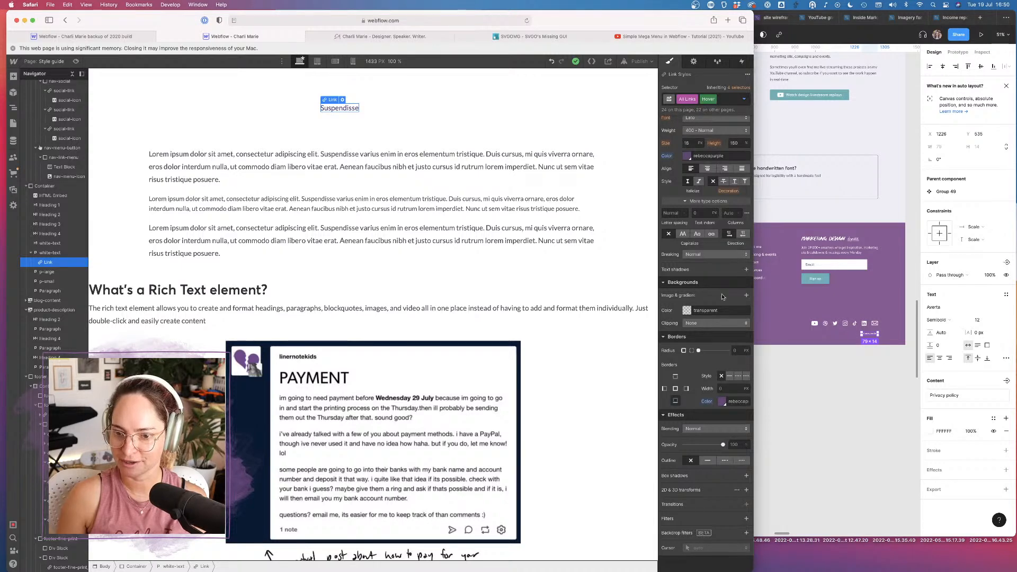
left_click(669, 157, "alt")
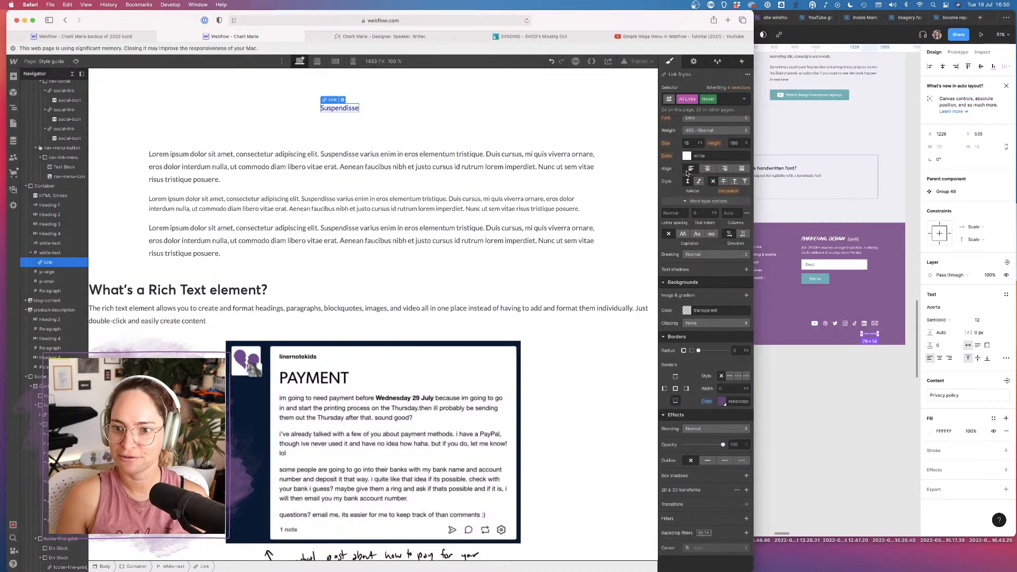
left_click(706, 401, "alt")
scroll(676, 422, "up", 5)
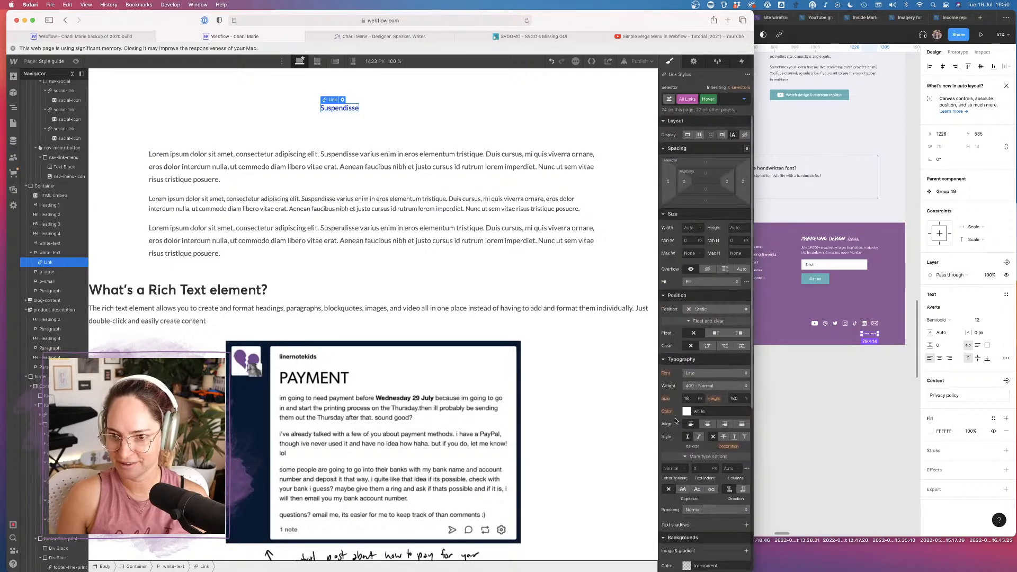
Reset the text colour in the Focused state of the All Links tag
left_click(744, 100)
left_click(716, 146)
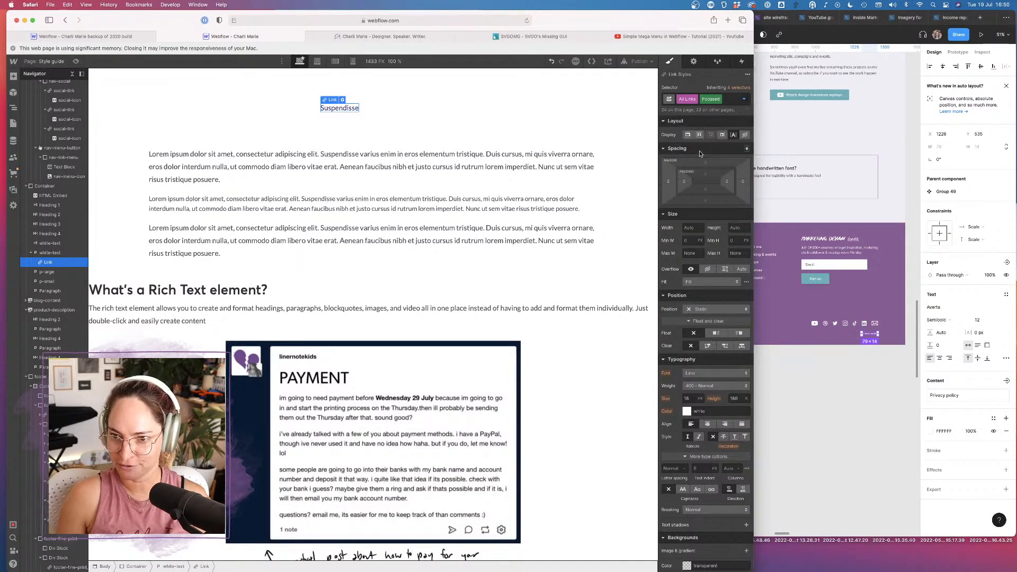
left_click(667, 411, "alt")
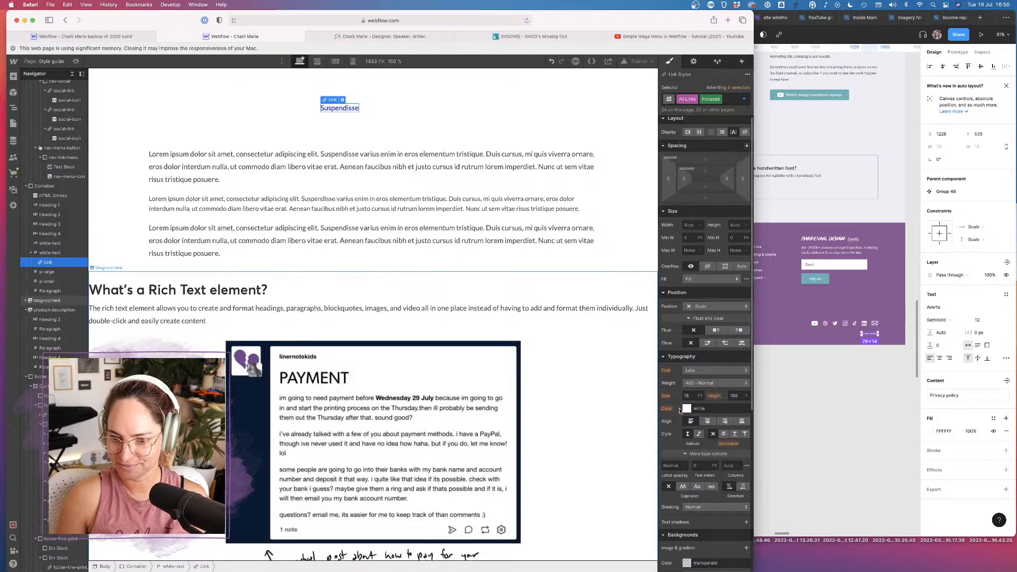
scroll(675, 440, "down", 4)
scroll(679, 328, "up", 5)
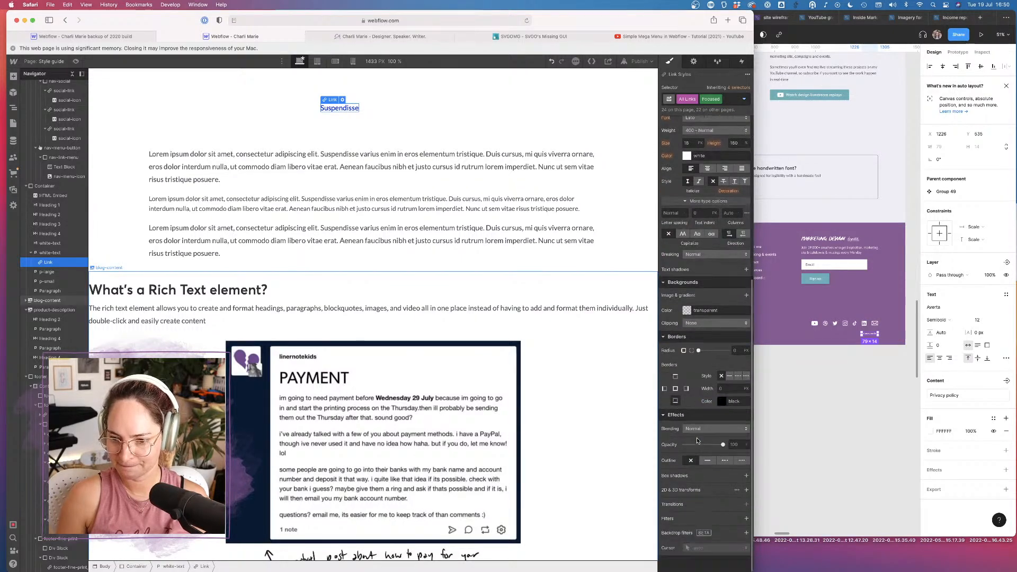
left_click(531, 92)
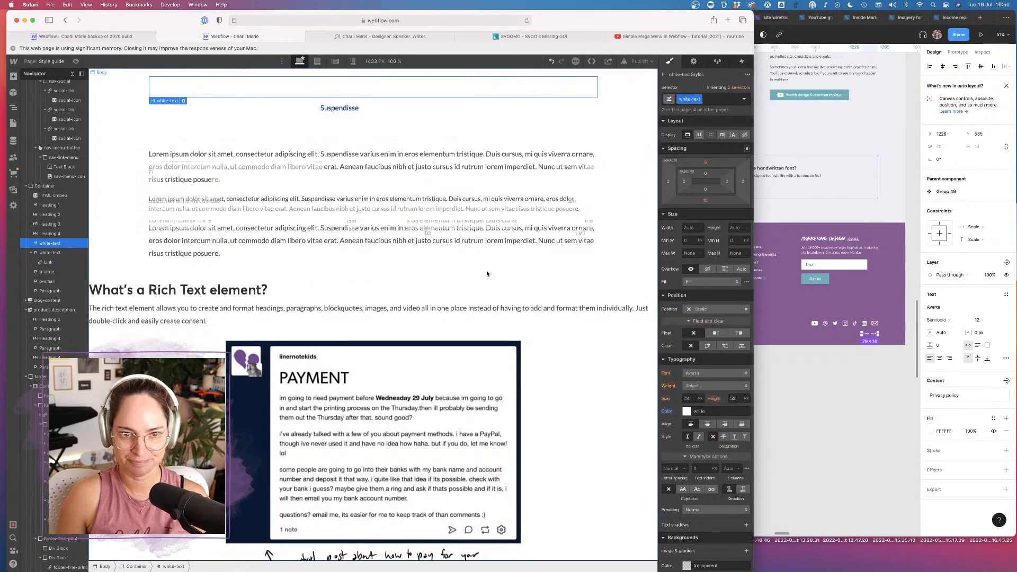
Create and apply the class footer-fine-print--right to the div block that wraps the footer's Privacy policy link
scroll(485, 268, "down", 8)
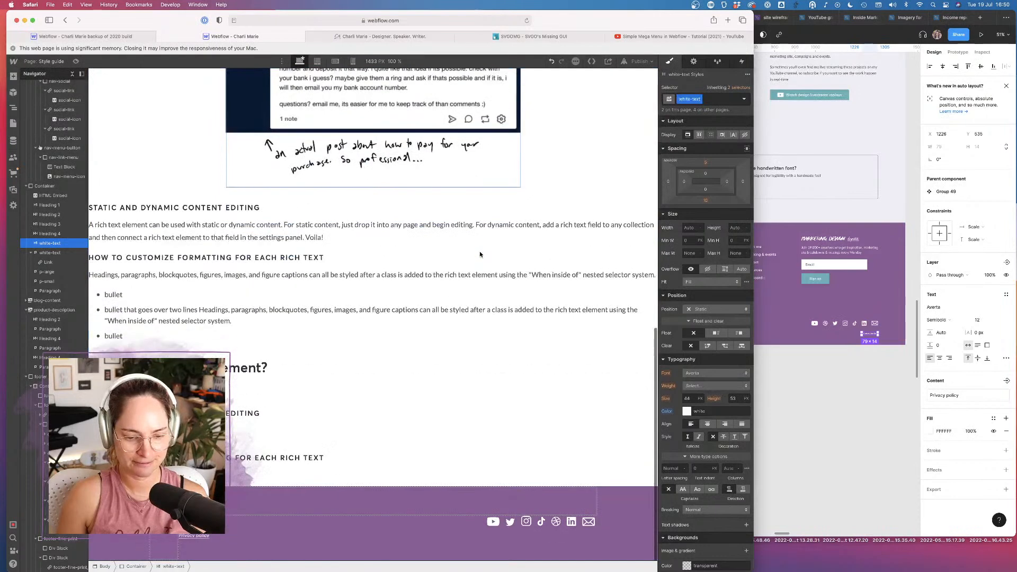
left_click(195, 537)
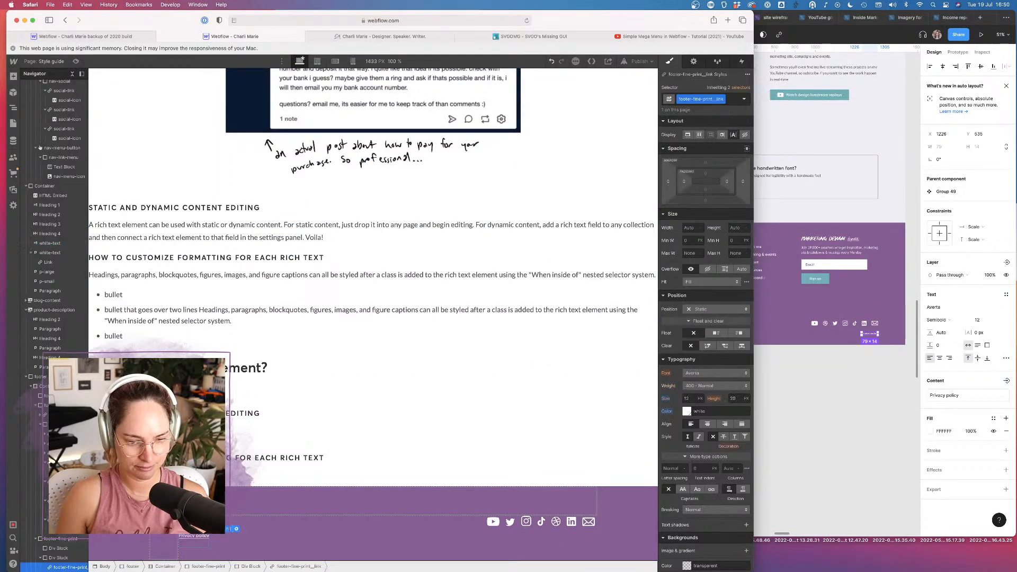
left_click(58, 558)
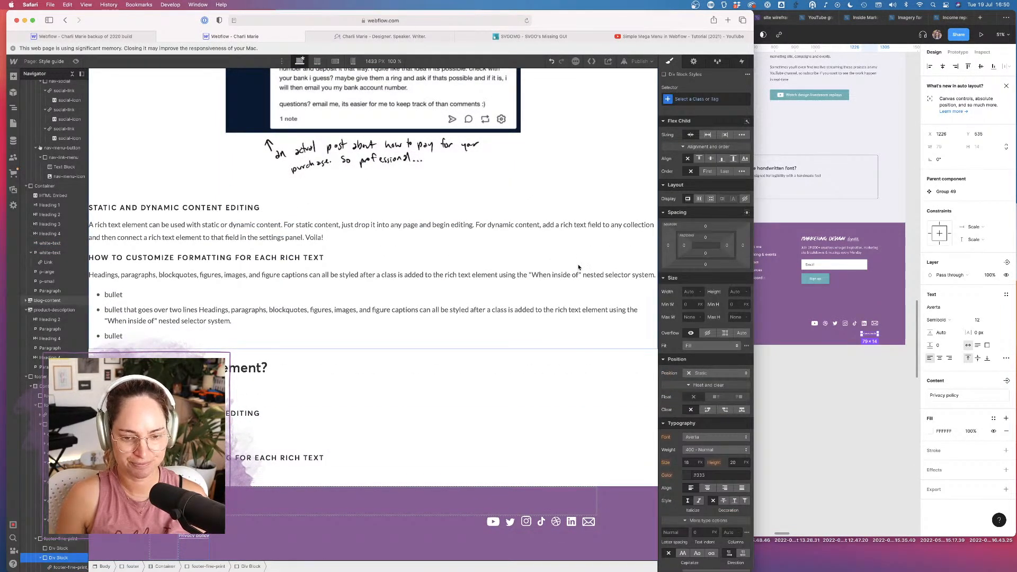
left_click(696, 99)
type("footer-")
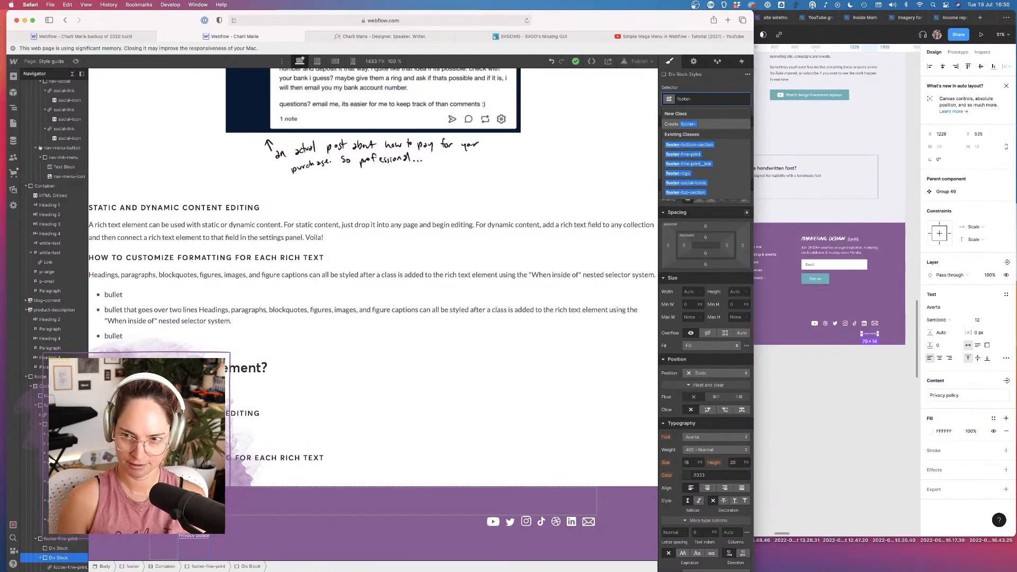
type("fine")
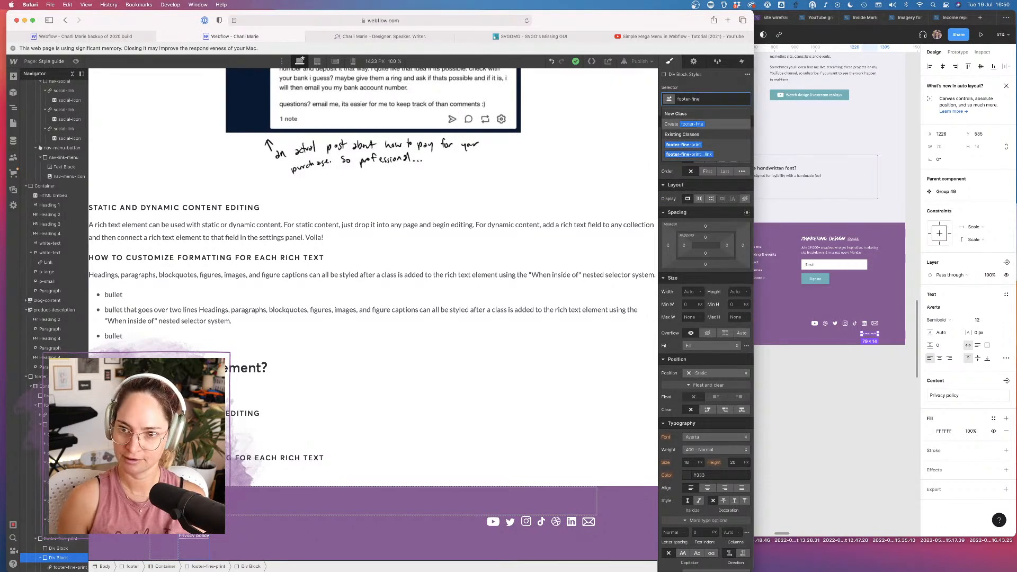
type("-print")
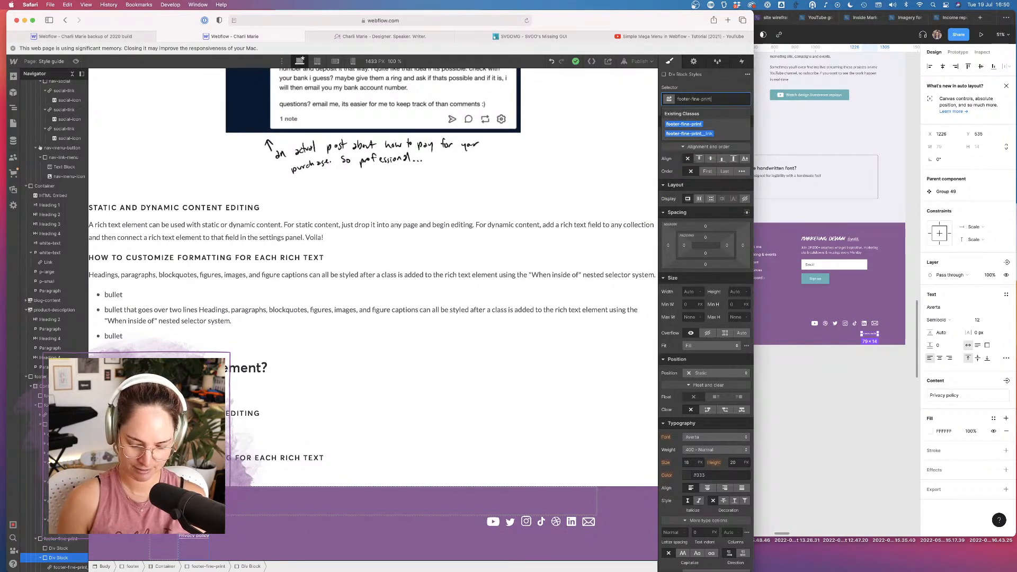
type("--pr")
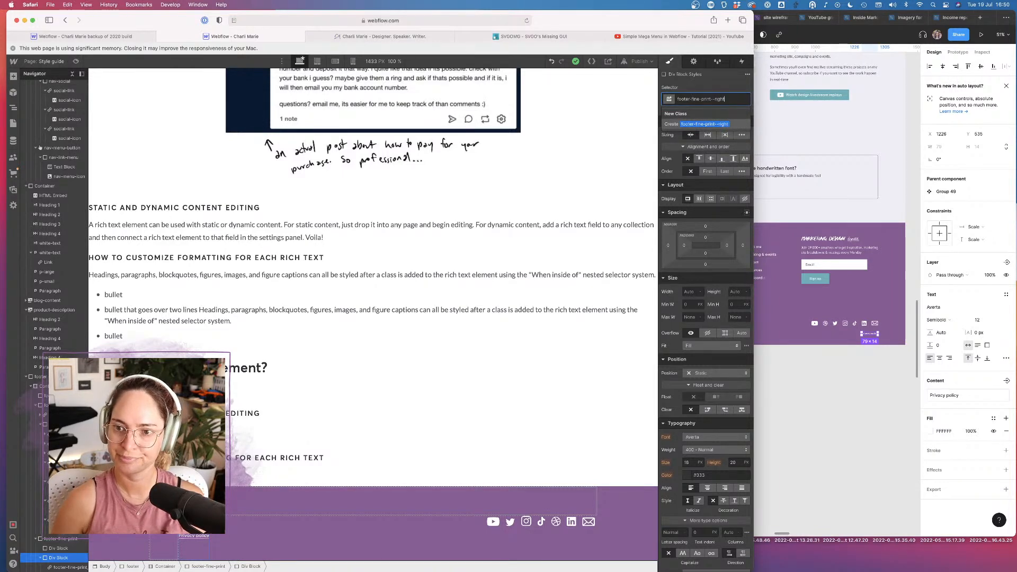
type("ight")
key("Return")
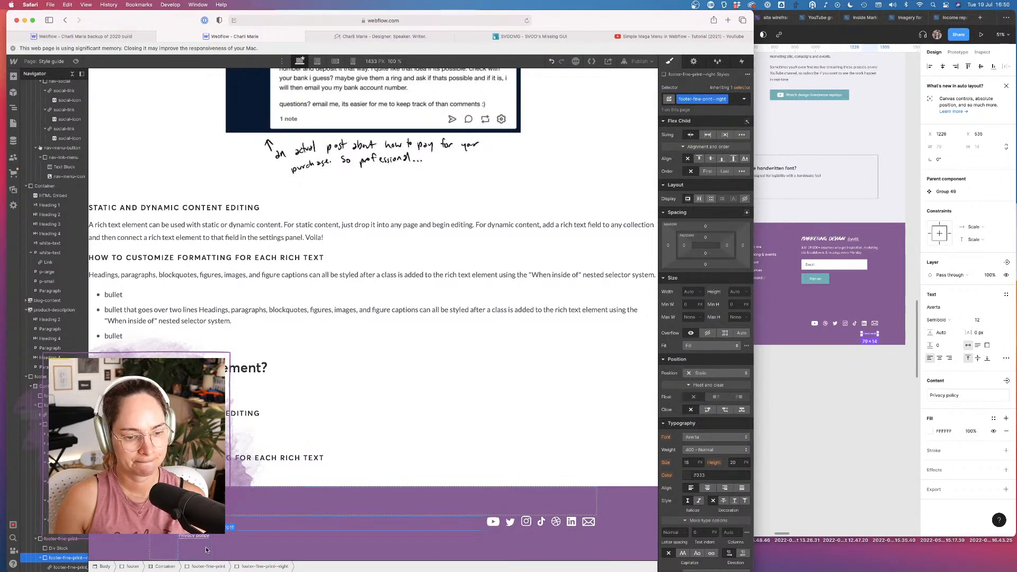
Check the fine print in the Figma footer and add a link block inside the unclassed footer-fine-print div block
left_click(61, 548)
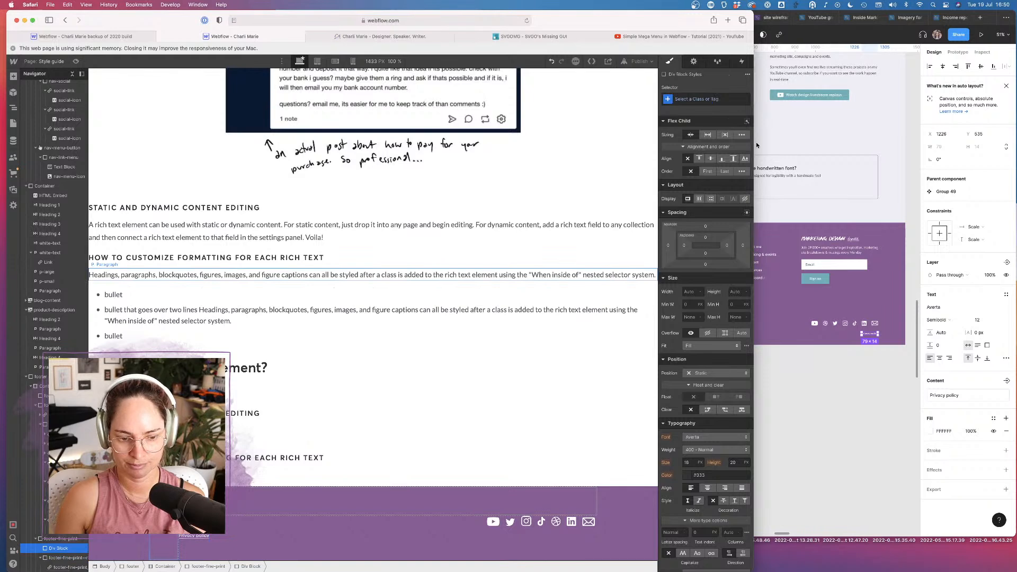
left_click(819, 214)
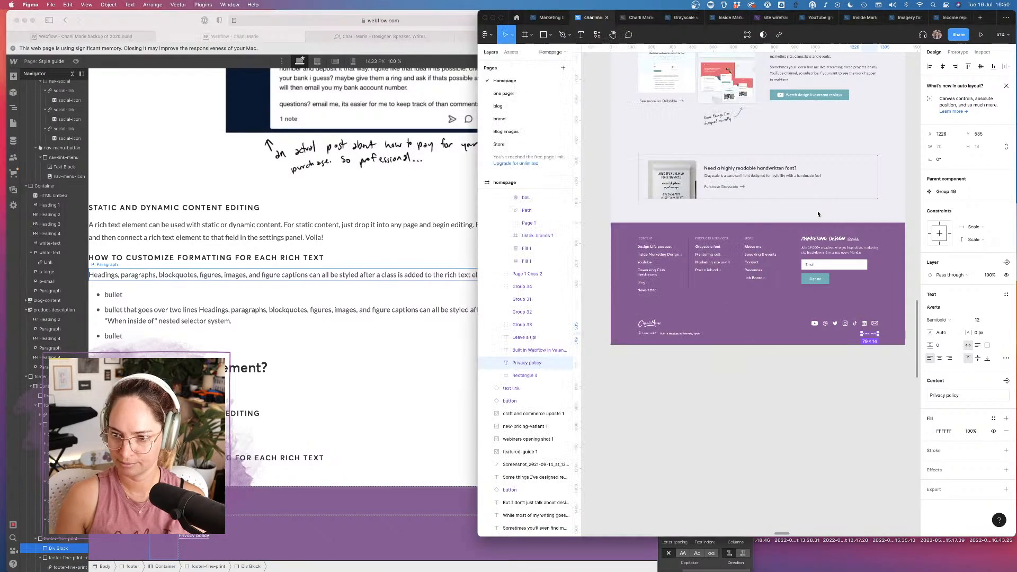
left_click(449, 388)
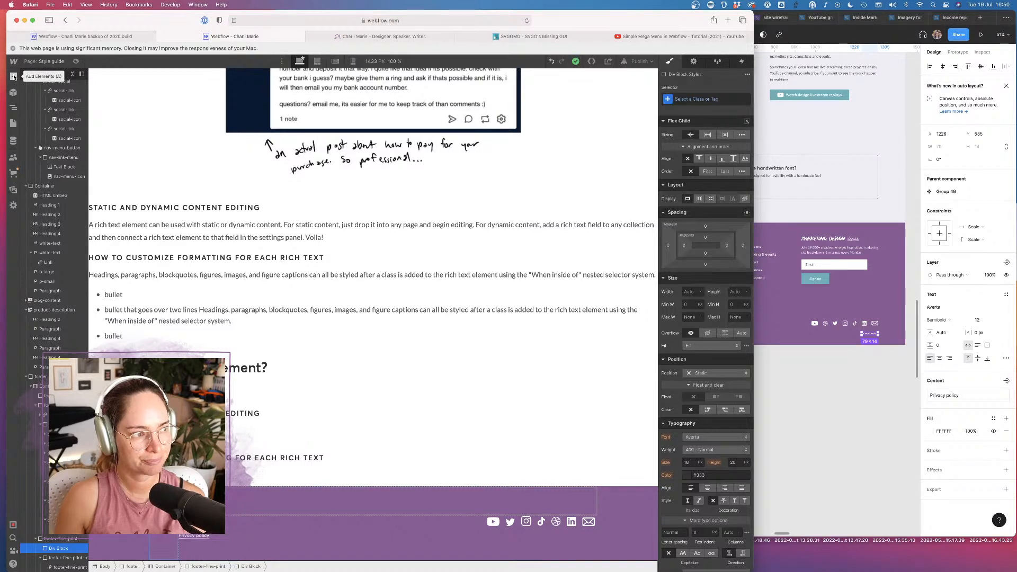
left_click(798, 389)
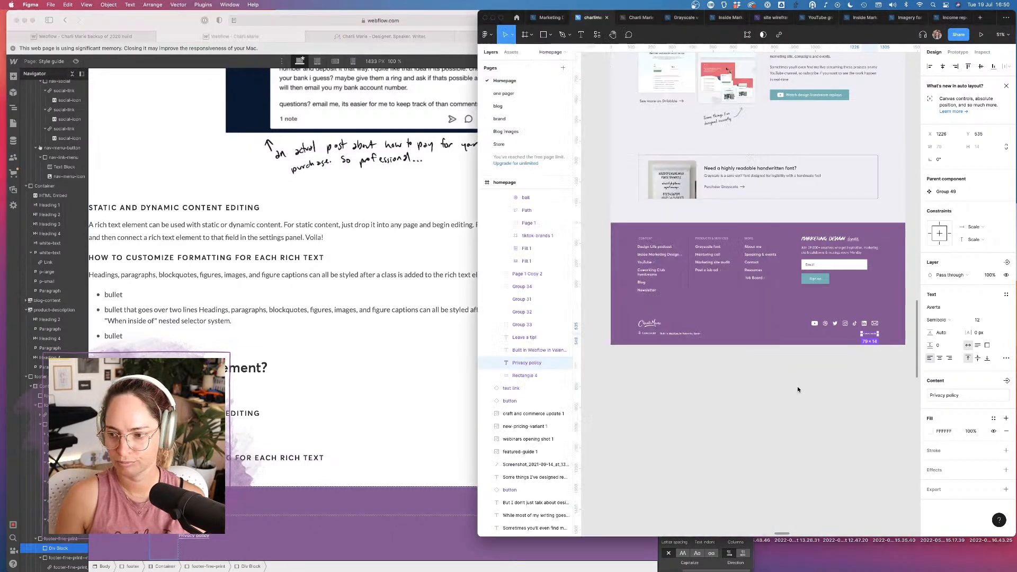
scroll(651, 327, "up", 10)
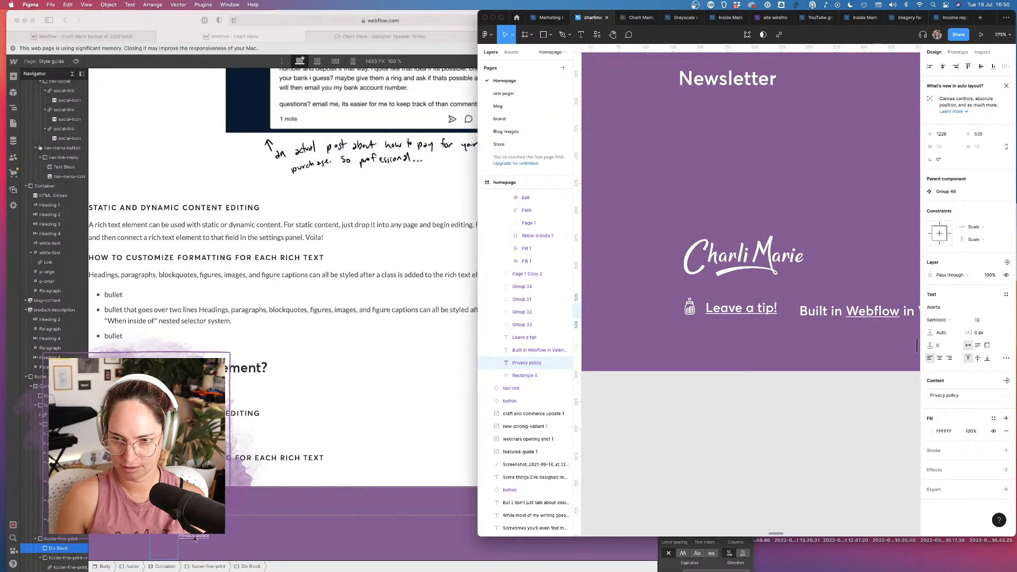
left_click(49, 548)
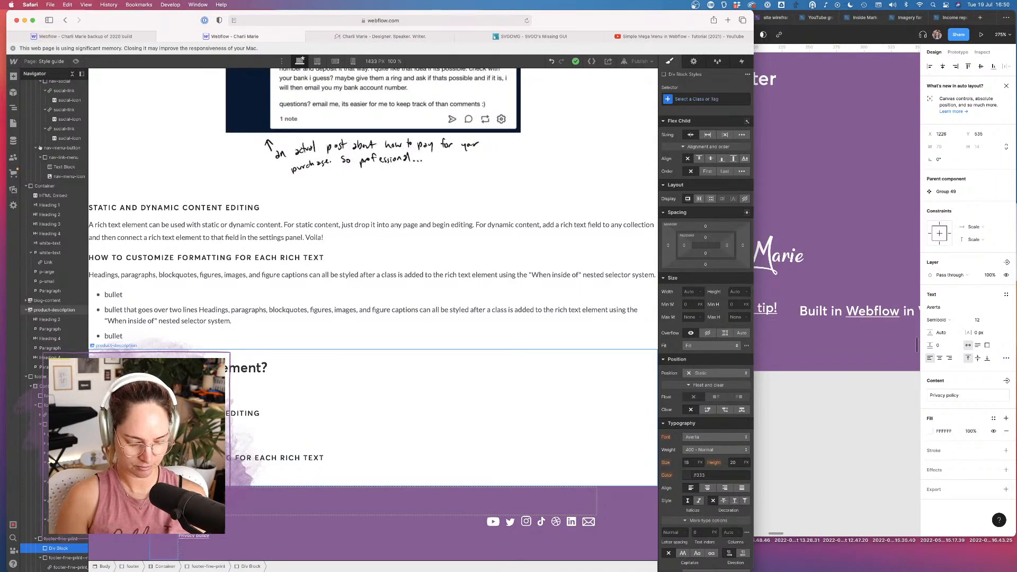
key("super+e")
type("link")
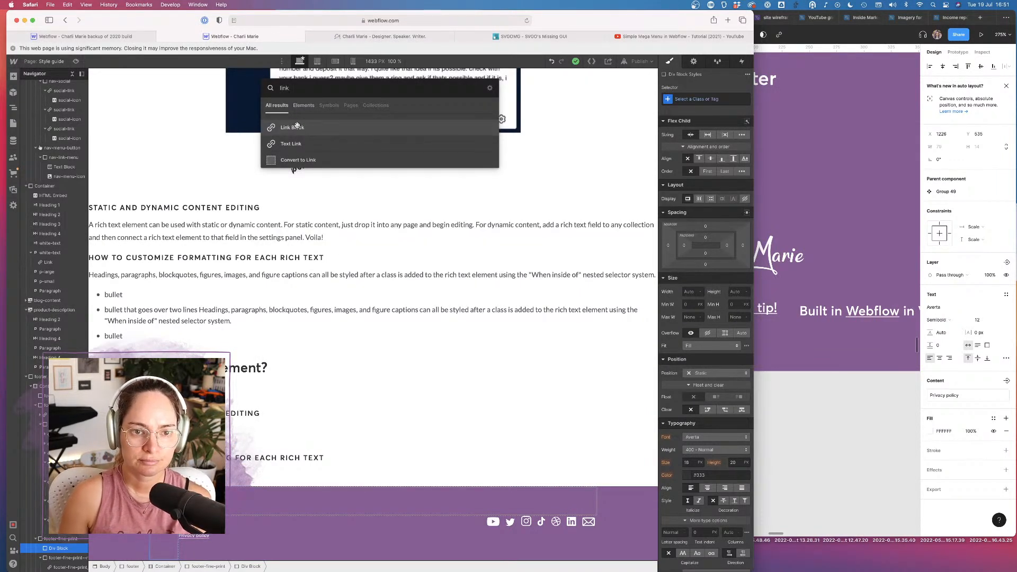
key("Return")
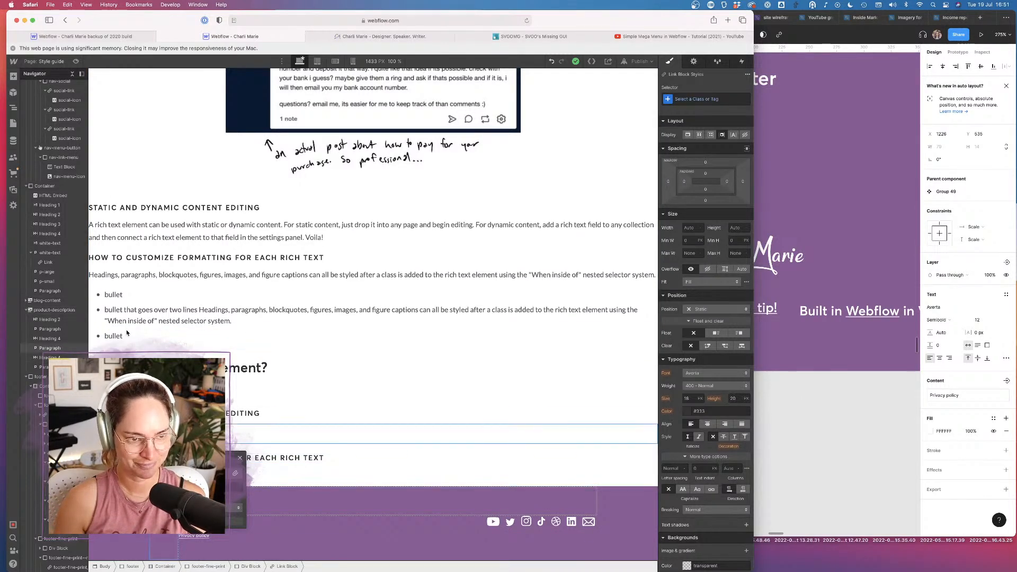
Add a text block inside the new link block and set its text to "Leave a tip"
left_click(13, 77)
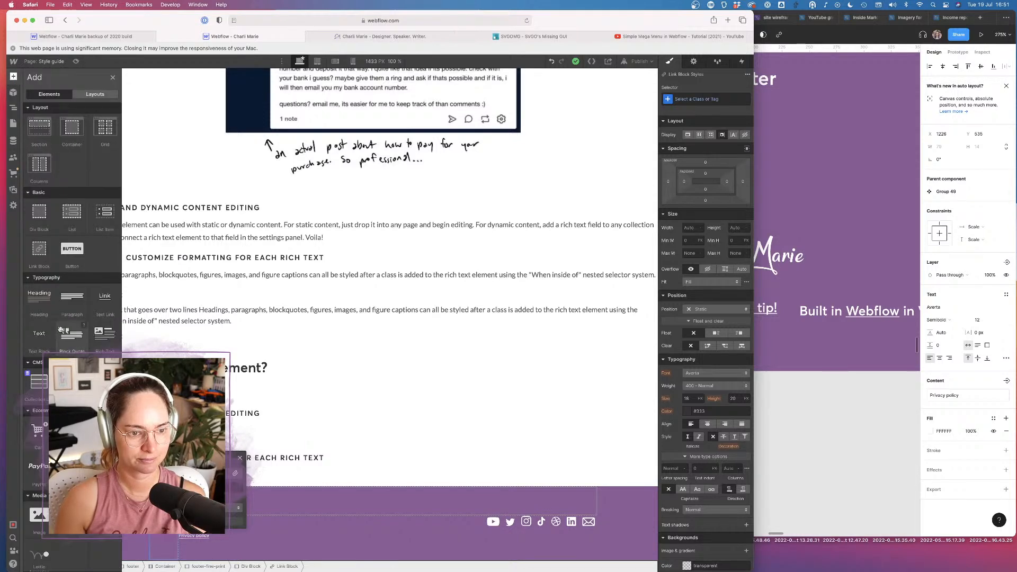
left_click_drag(37, 336, 228, 550)
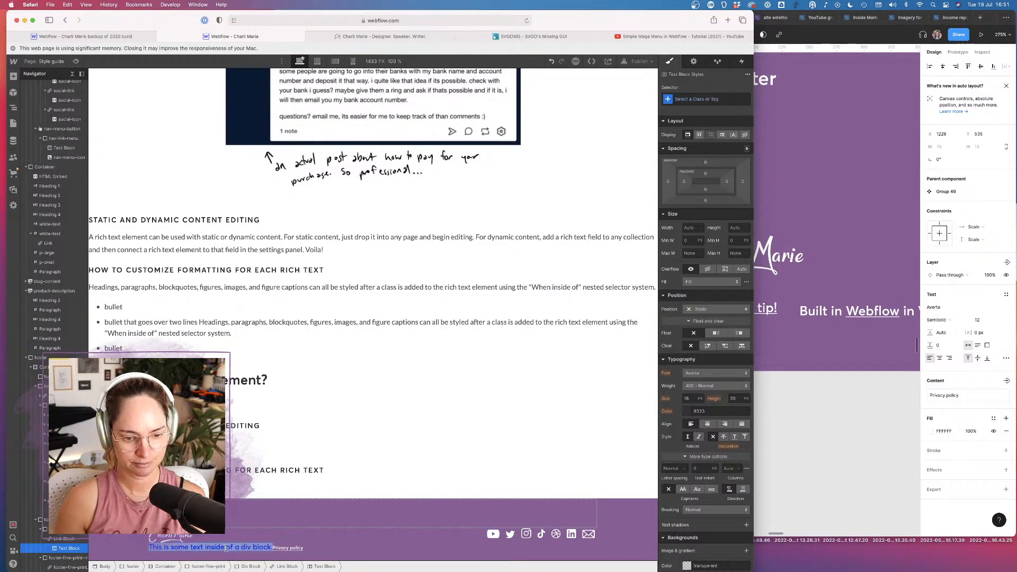
double_click(226, 548)
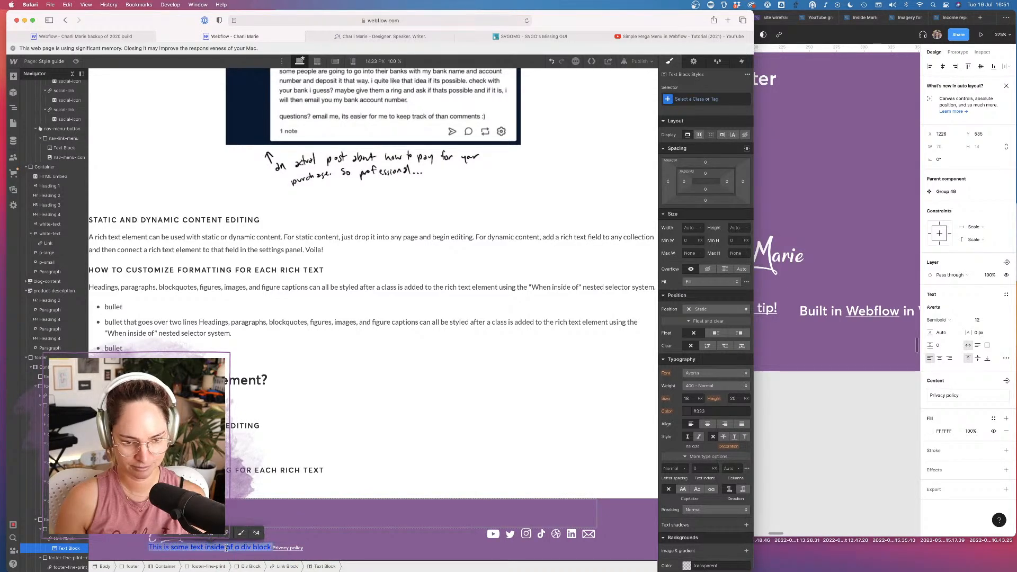
type("Leave a tip")
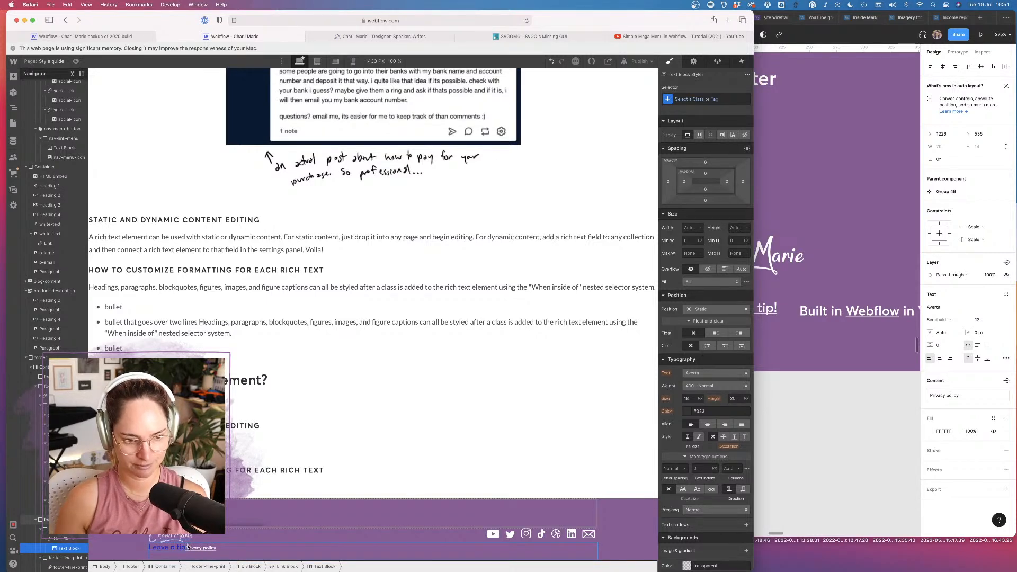
Apply the existing footer-fine-print__link class to the link block around "Leave a tip"
left_click(46, 539)
left_click(705, 100)
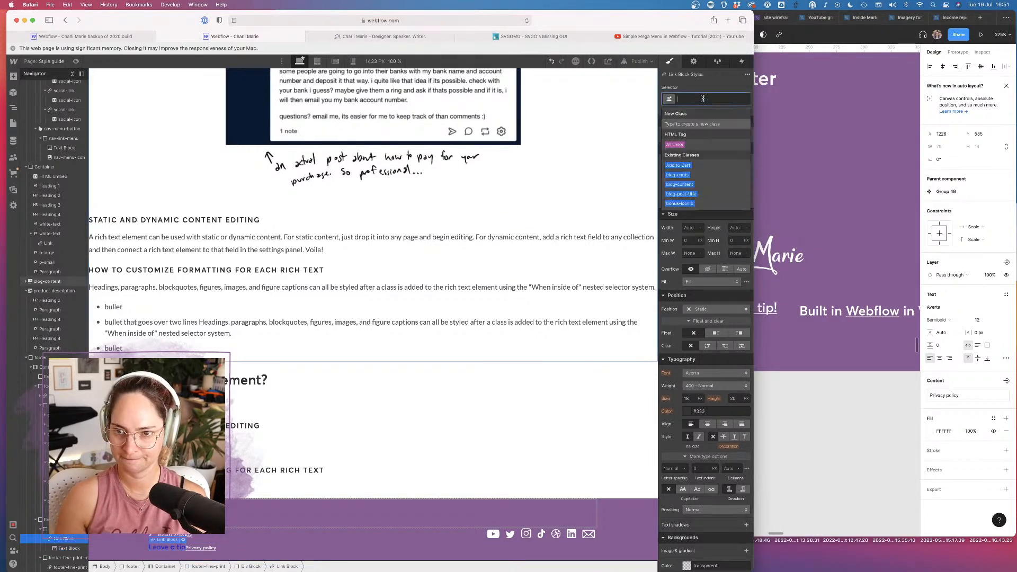
type("foot")
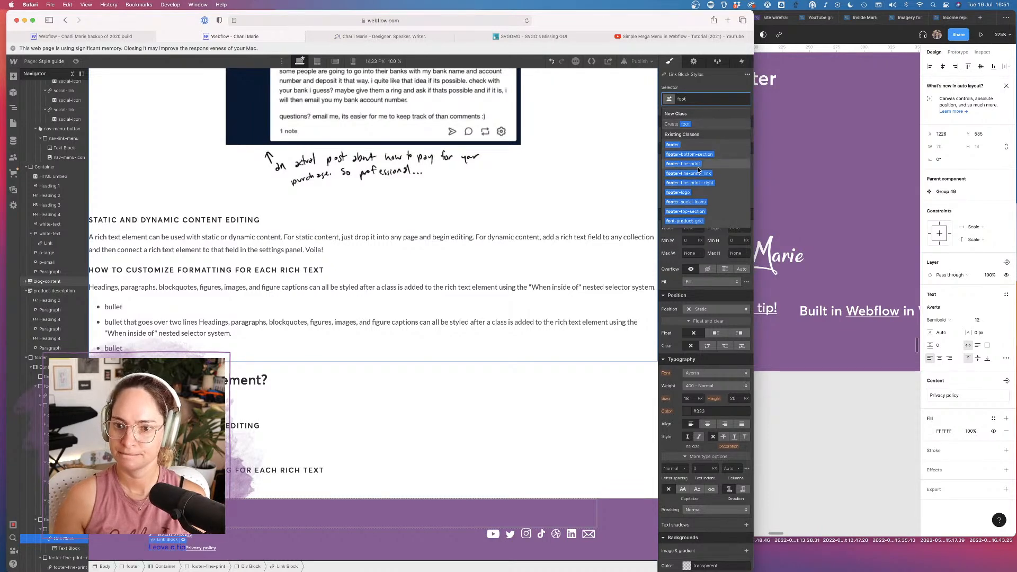
left_click(700, 174)
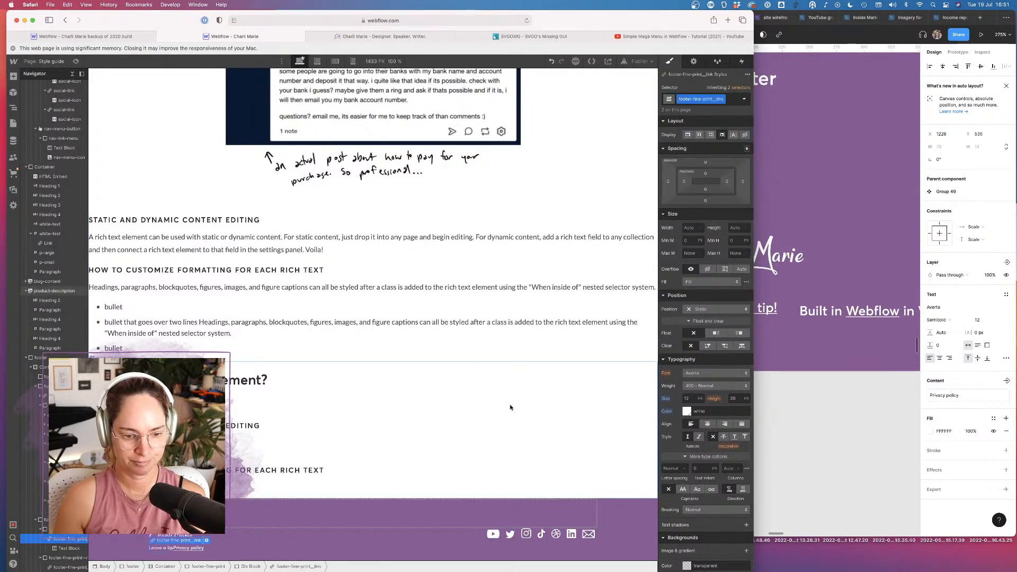
left_click(894, 393)
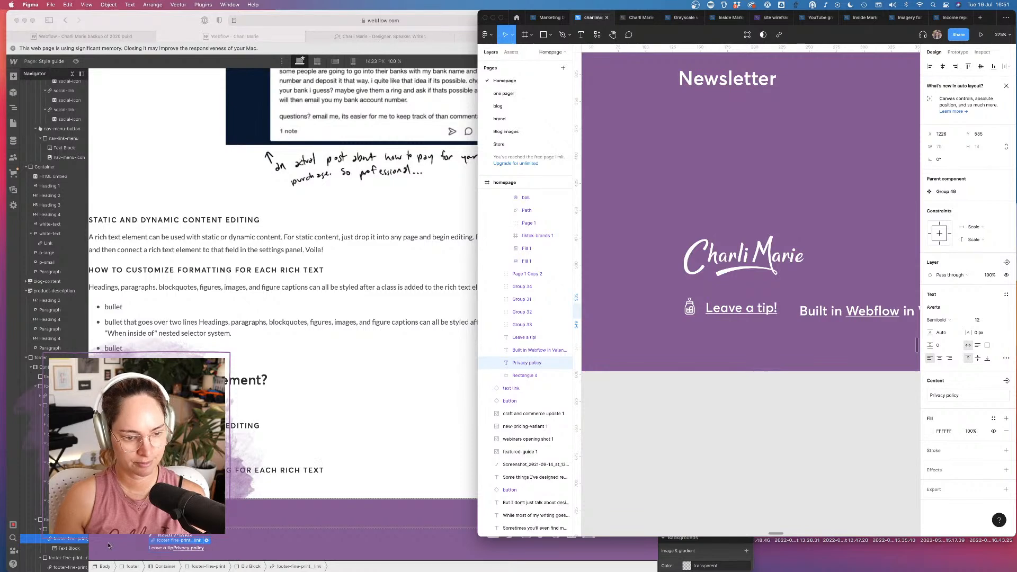
left_click(61, 539)
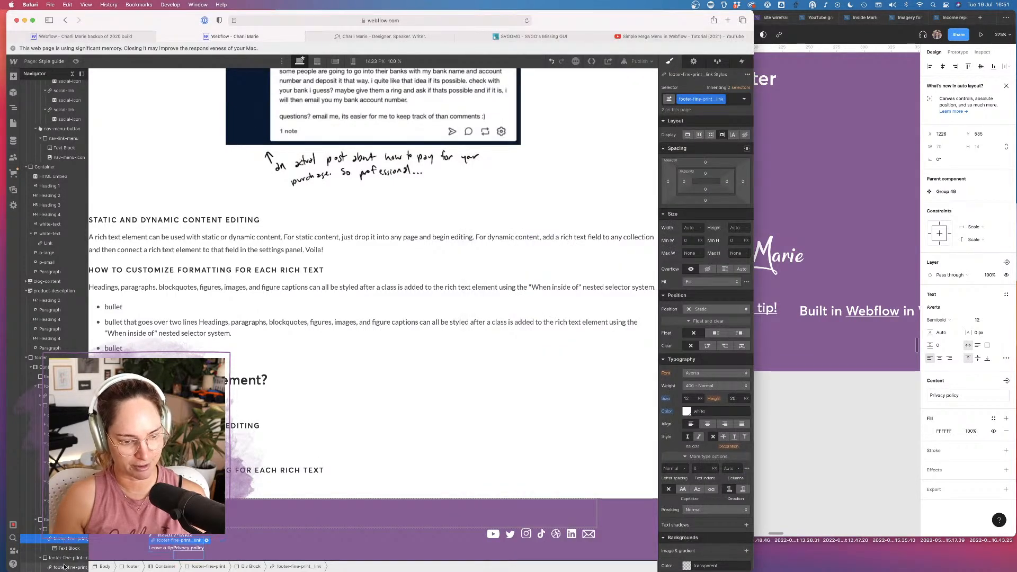
left_click(64, 567)
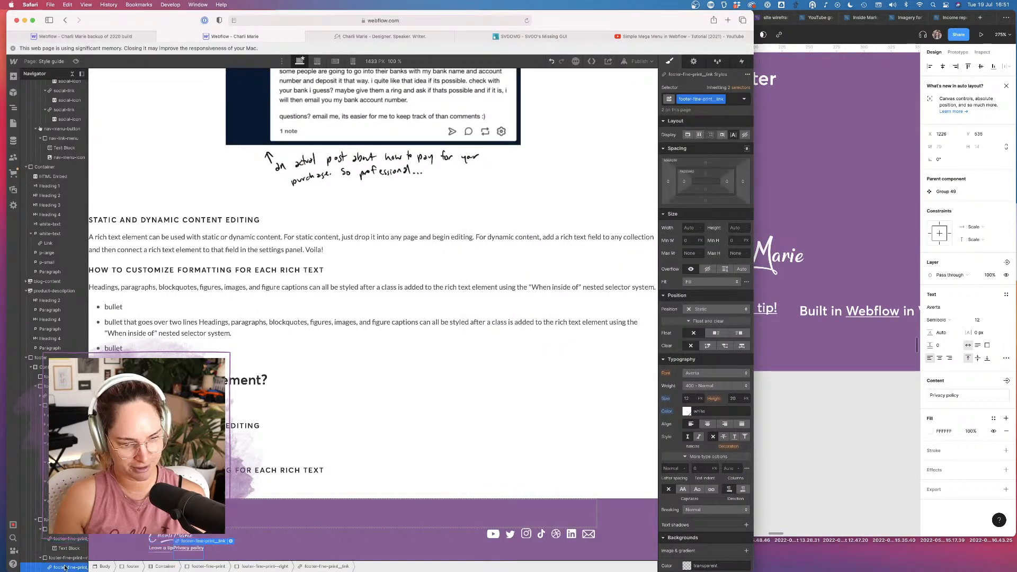
left_click(64, 532)
key("super+v")
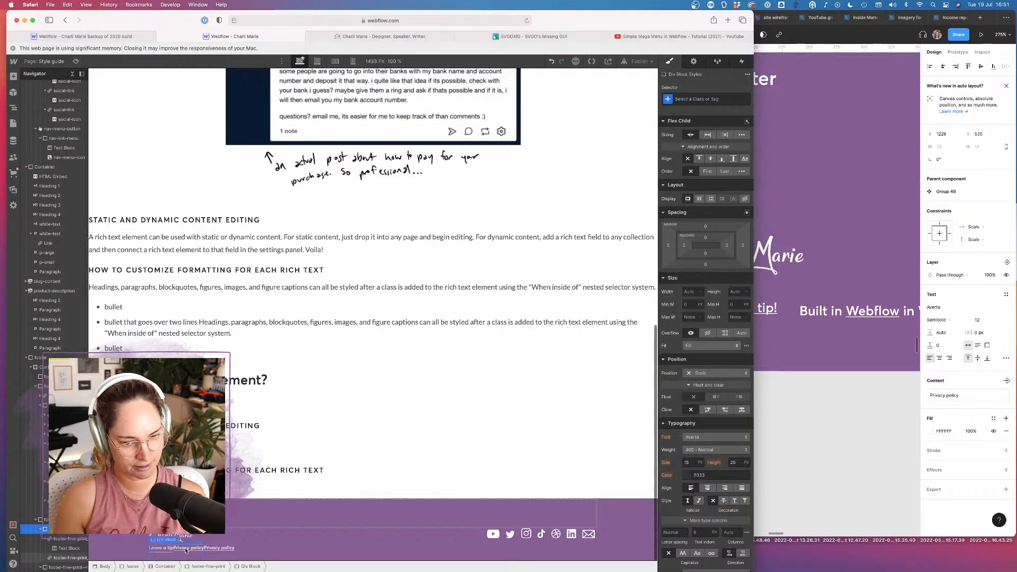
double_click(186, 550)
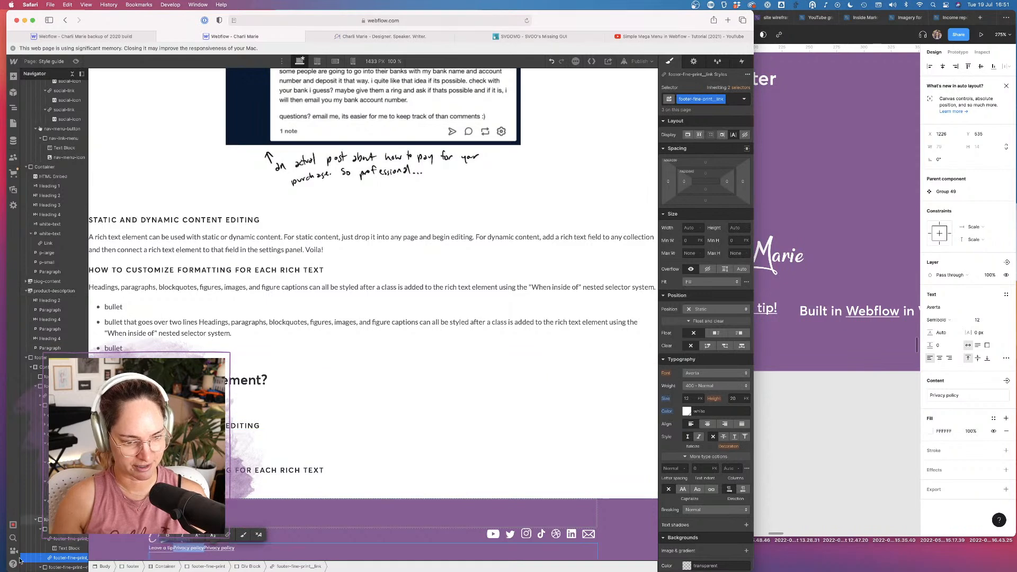
key("BackSpace")
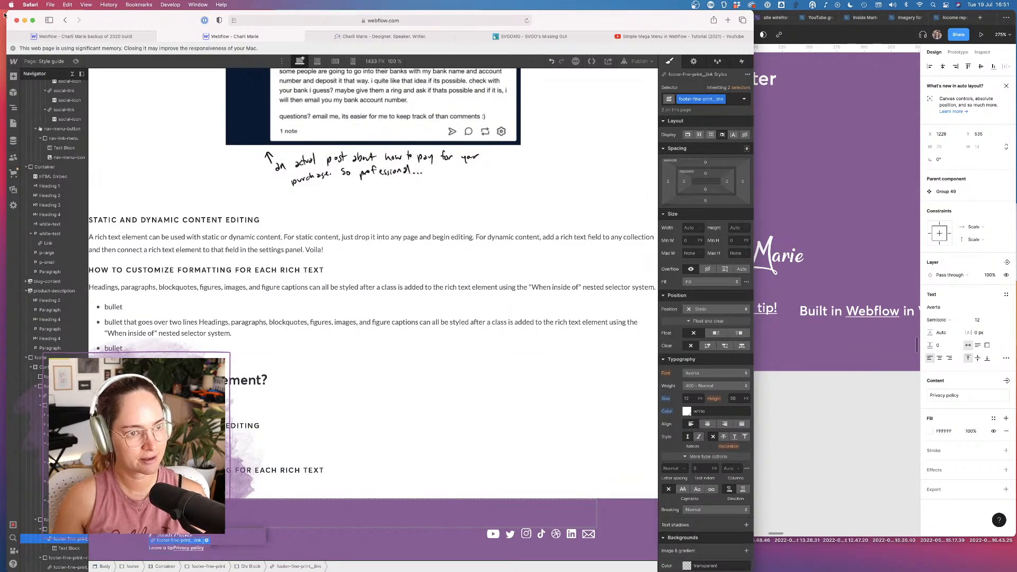
Add a text block after the "Leave a tip" link and place it outside the link, directly in the parent div block
left_click(16, 79)
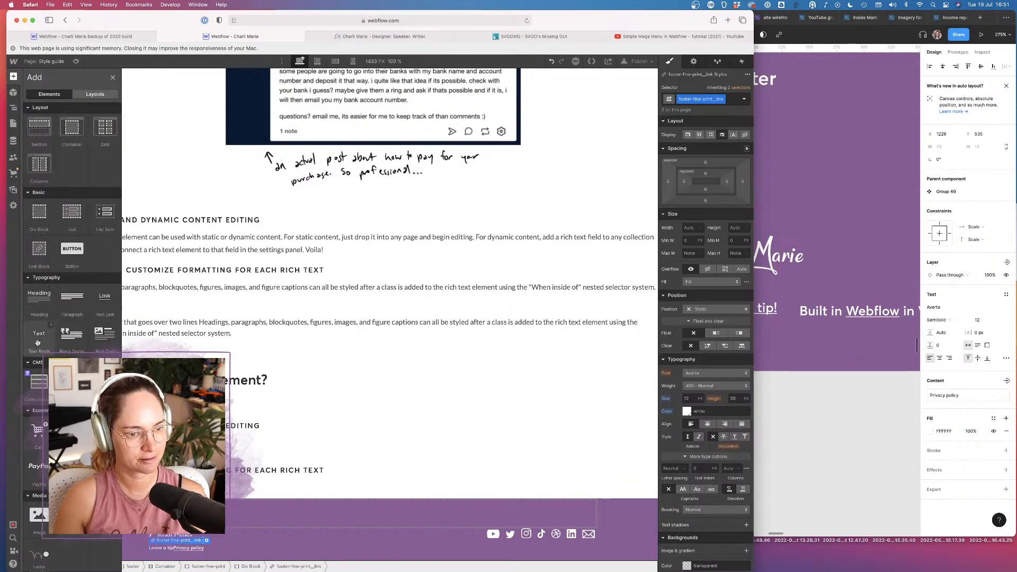
left_click_drag(40, 339, 175, 554)
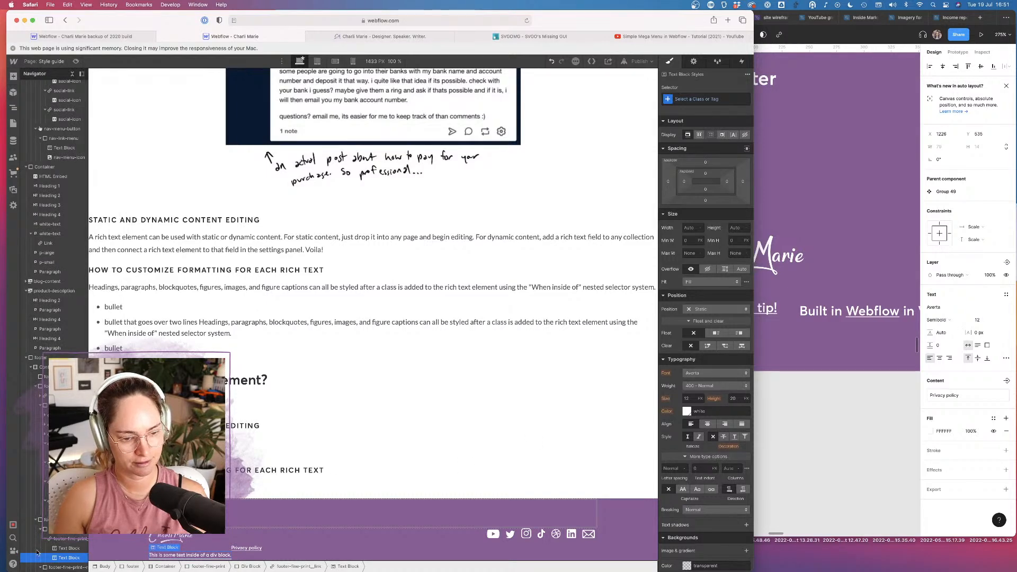
left_click_drag(61, 559, 46, 561)
Copy "Built in Webflow in Valencia, Spain" from the Figma footer and replace the new Webflow text block's placeholder with it
left_click(874, 329)
scroll(805, 331, "right", 2)
double_click(737, 333)
key("super+c")
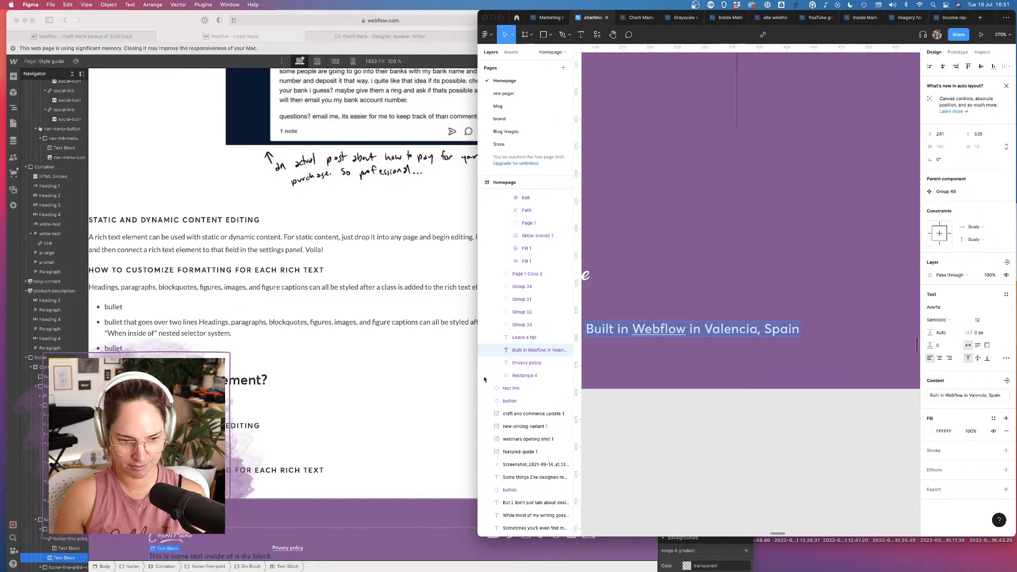
left_click(237, 526)
double_click(244, 556)
key("super+v")
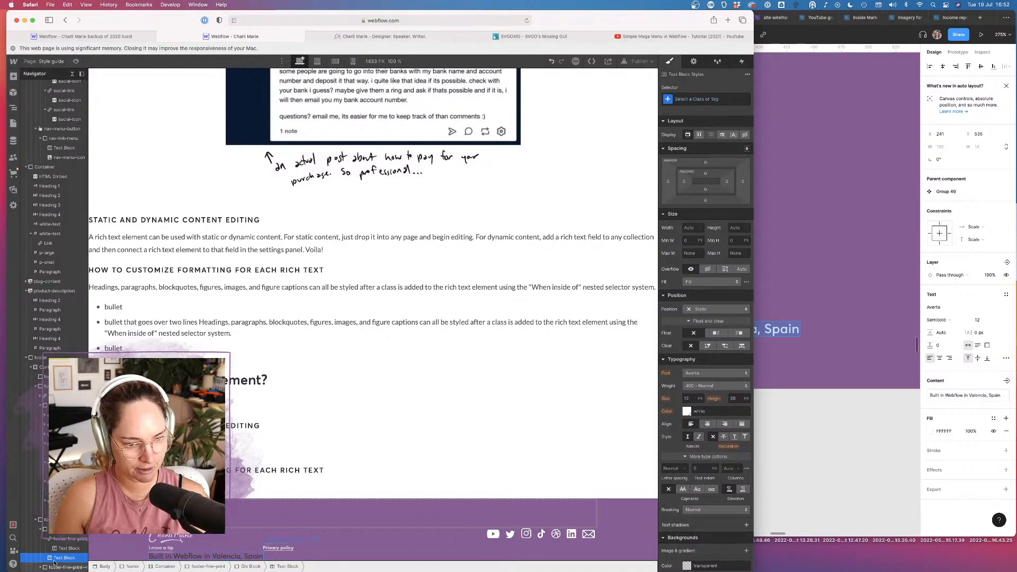
Set the footer-fine-print class's font size to 12 px and its text colour to white
left_click(701, 96)
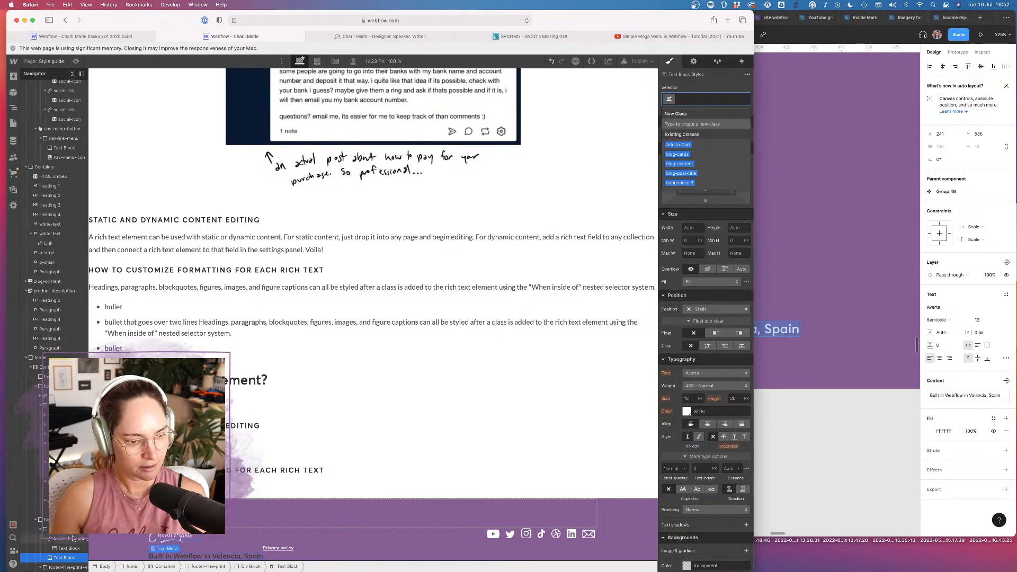
left_click(208, 566)
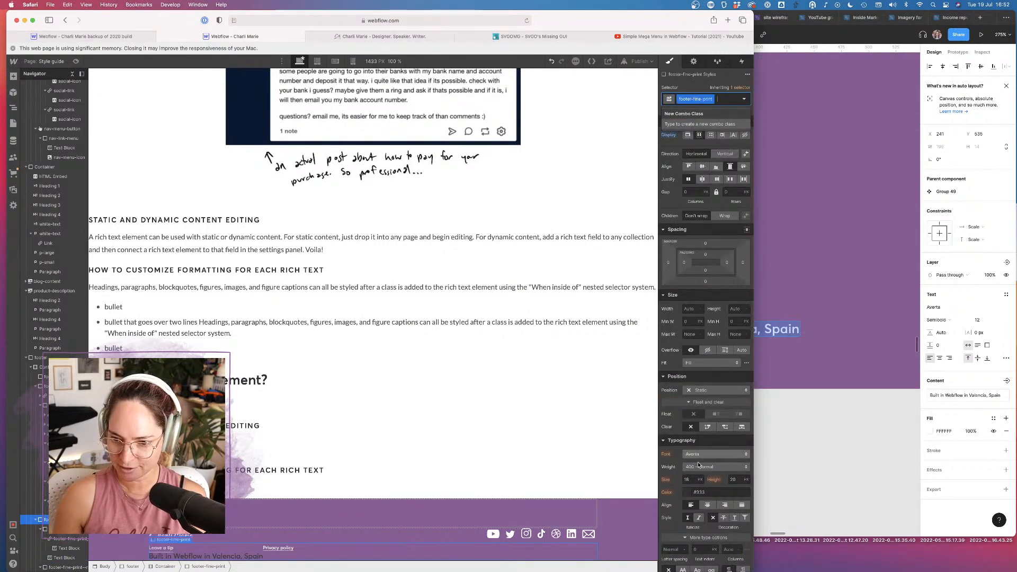
left_click(687, 479)
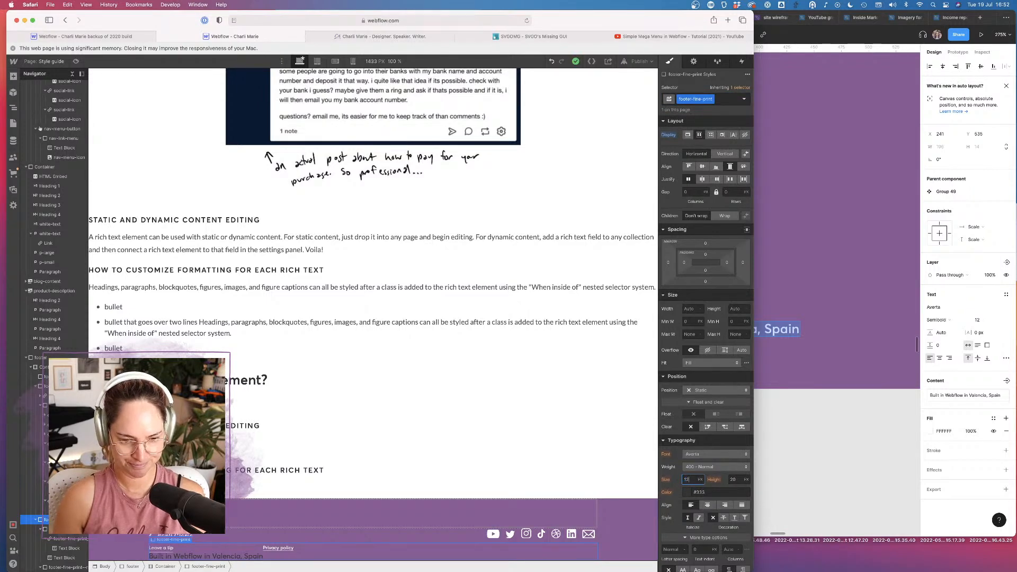
key("Return")
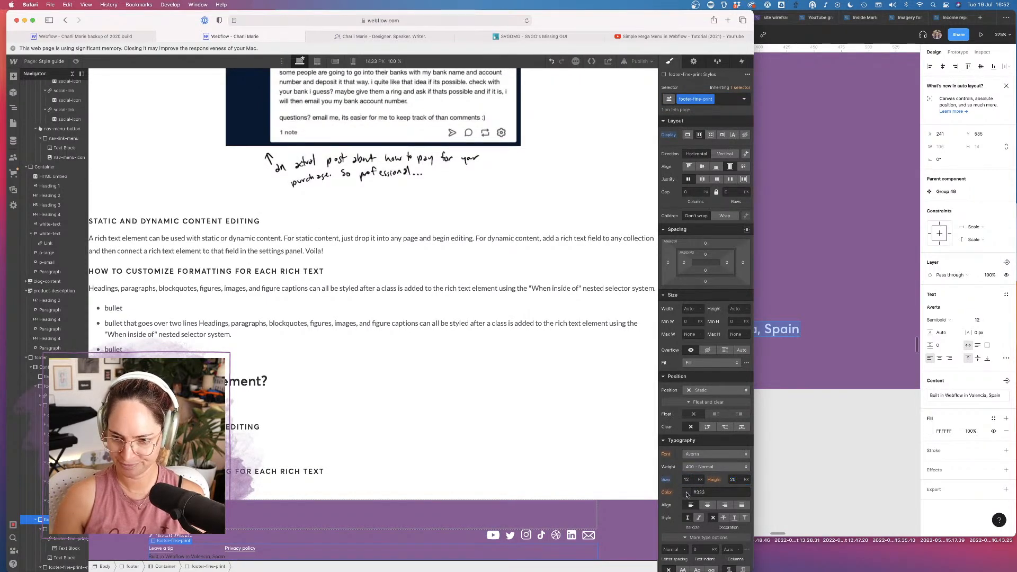
left_click(687, 493)
left_click(677, 456)
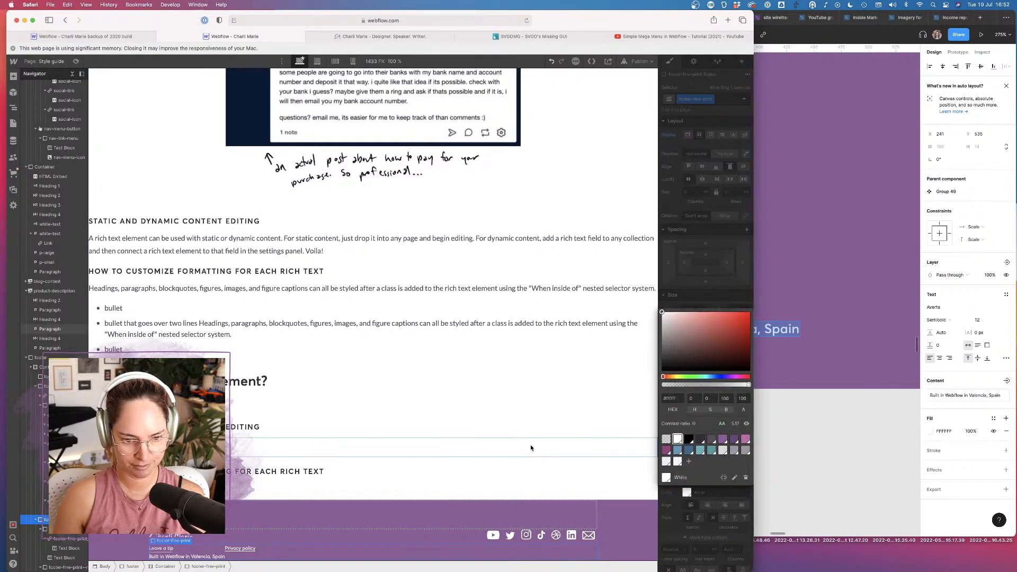
left_click(438, 476)
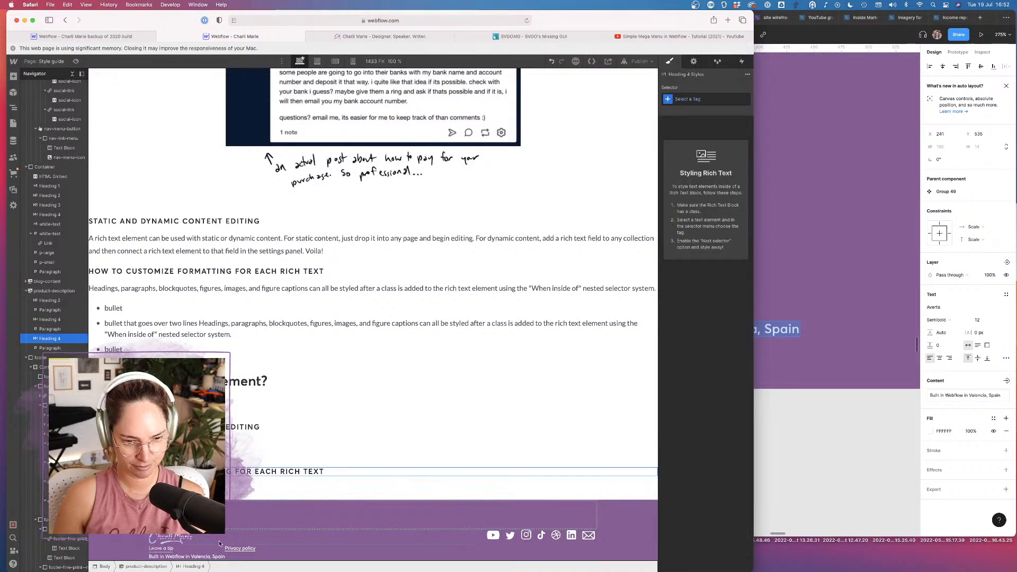
Set the display of the footer-fine-print__link class to inline-block on the "Leave a tip" link
left_click(192, 551)
left_click(181, 541)
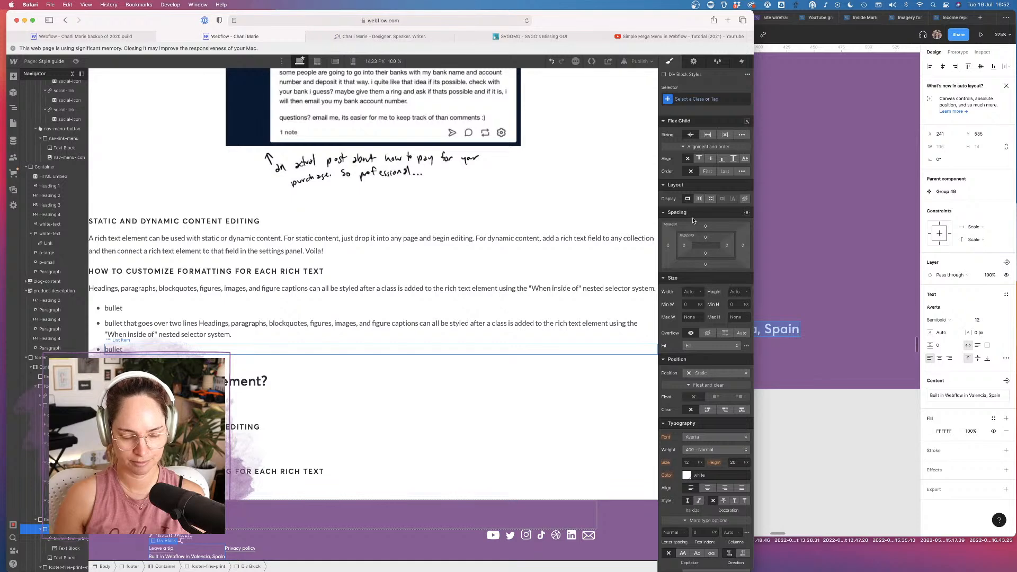
left_click(71, 540)
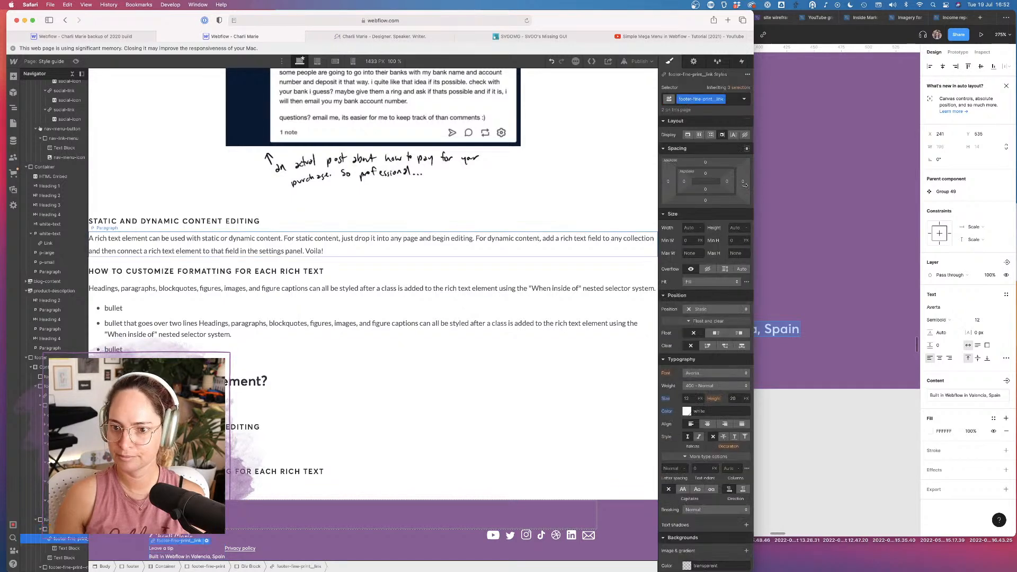
left_click(698, 136)
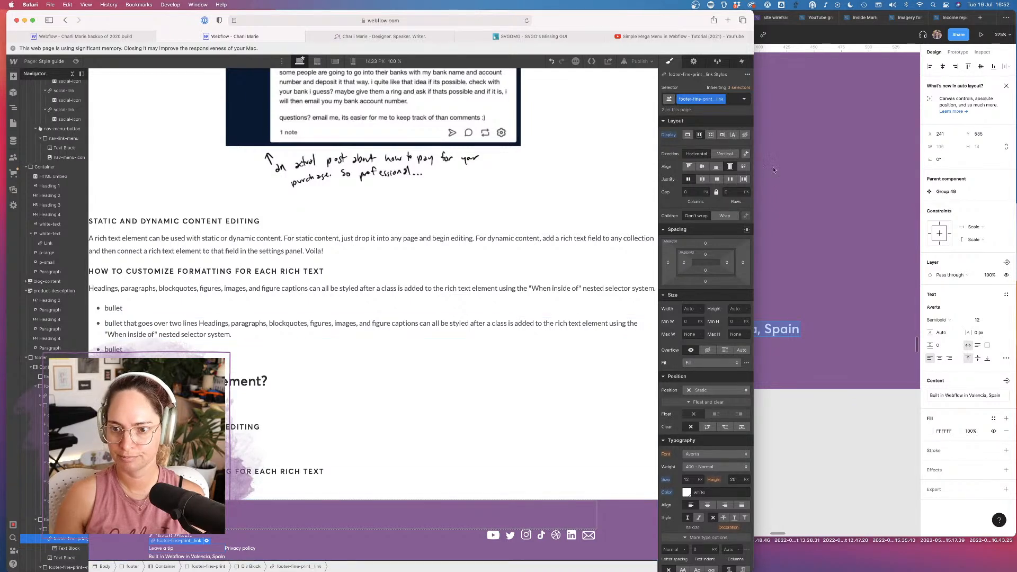
left_click(722, 135)
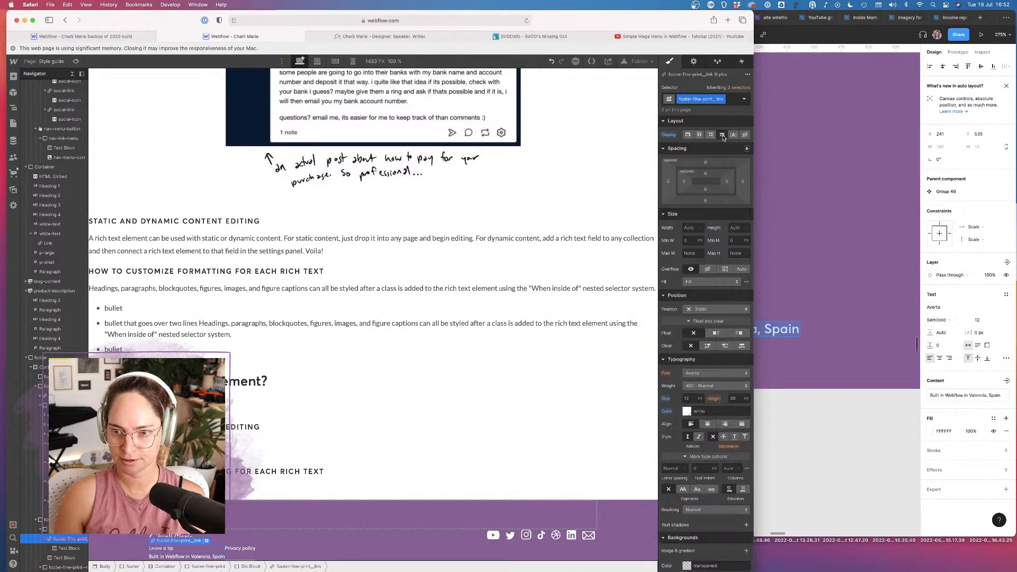
Create the class text-inline on the "Built in Webflow in Valencia, Spain" text block and set its display to inline-block
left_click(63, 558)
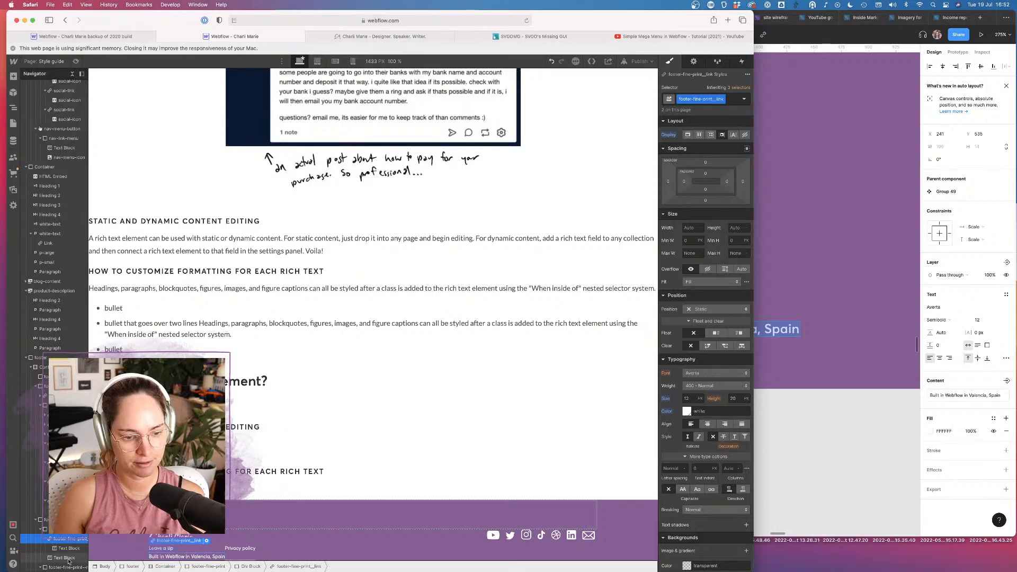
left_click(705, 100)
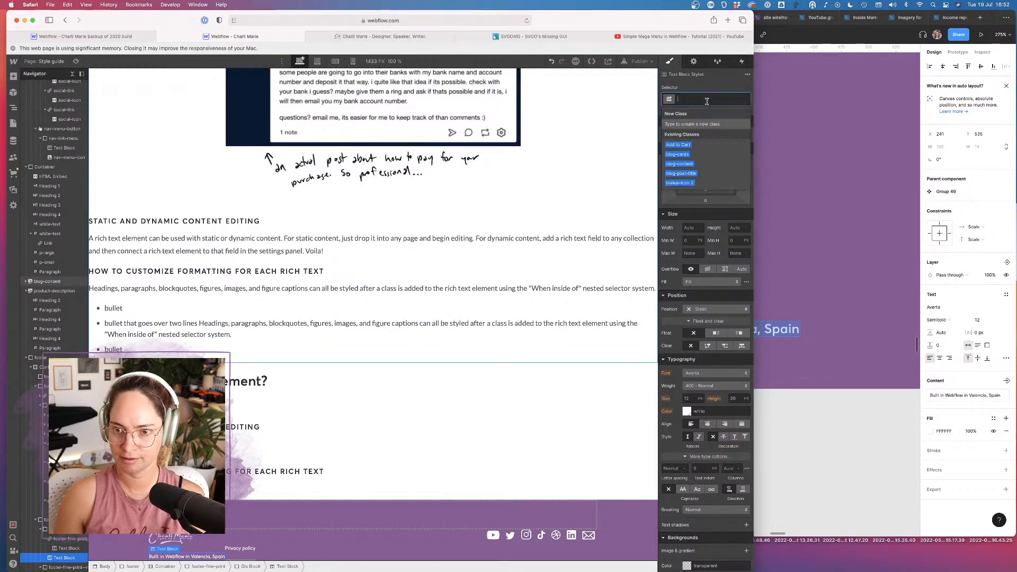
type("text")
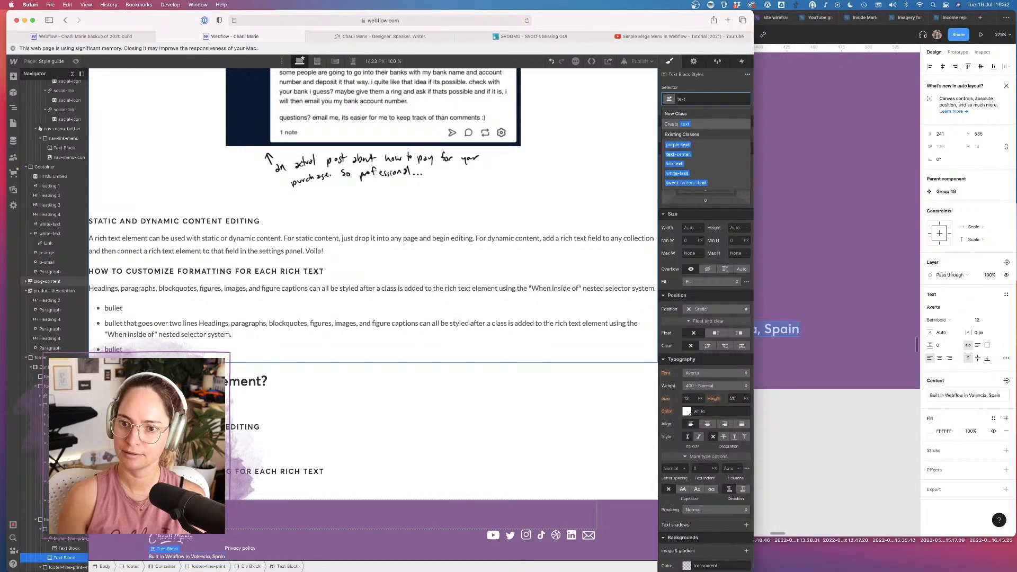
type("-inline")
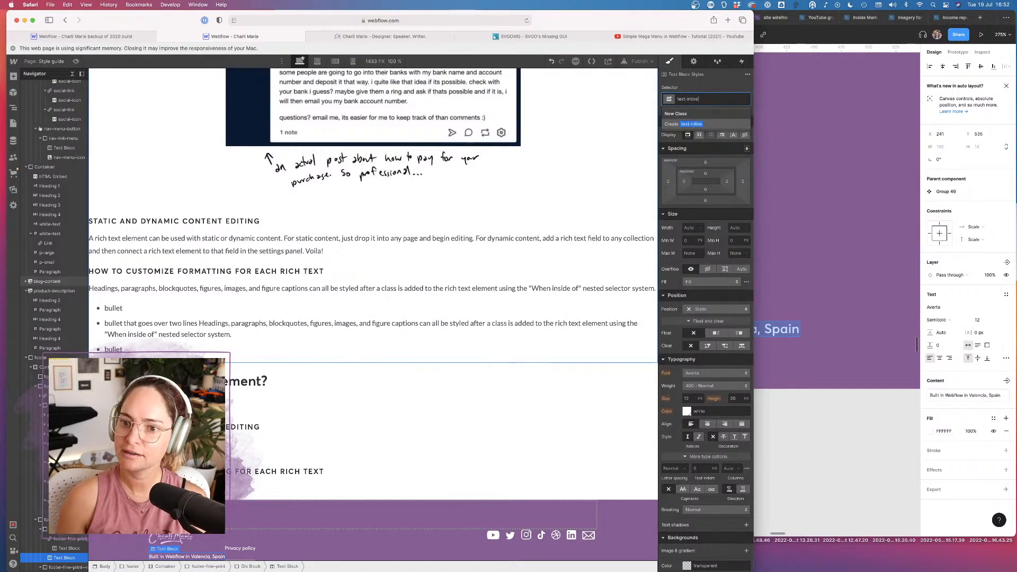
key("Return")
left_click(723, 135)
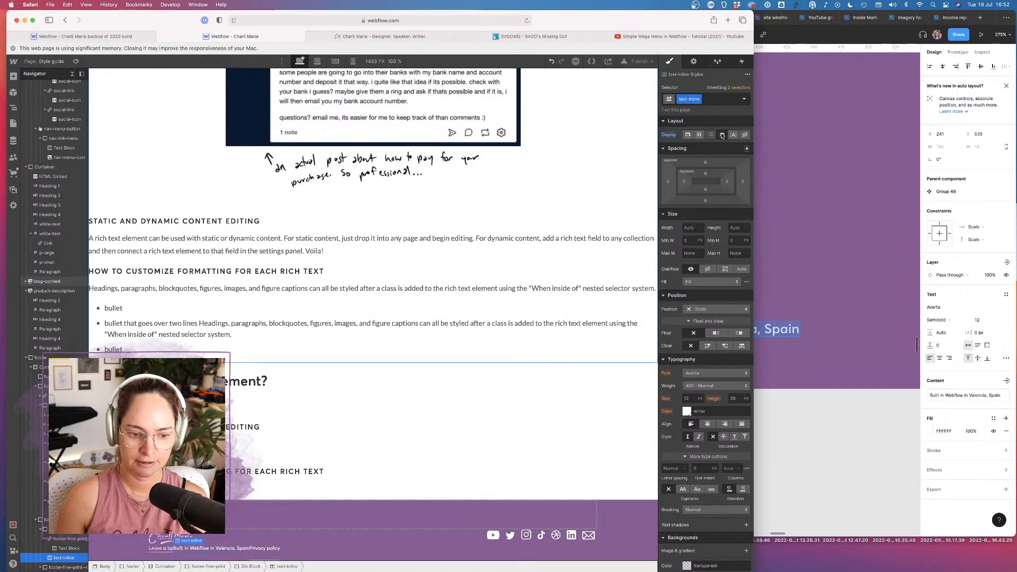
left_click(64, 540)
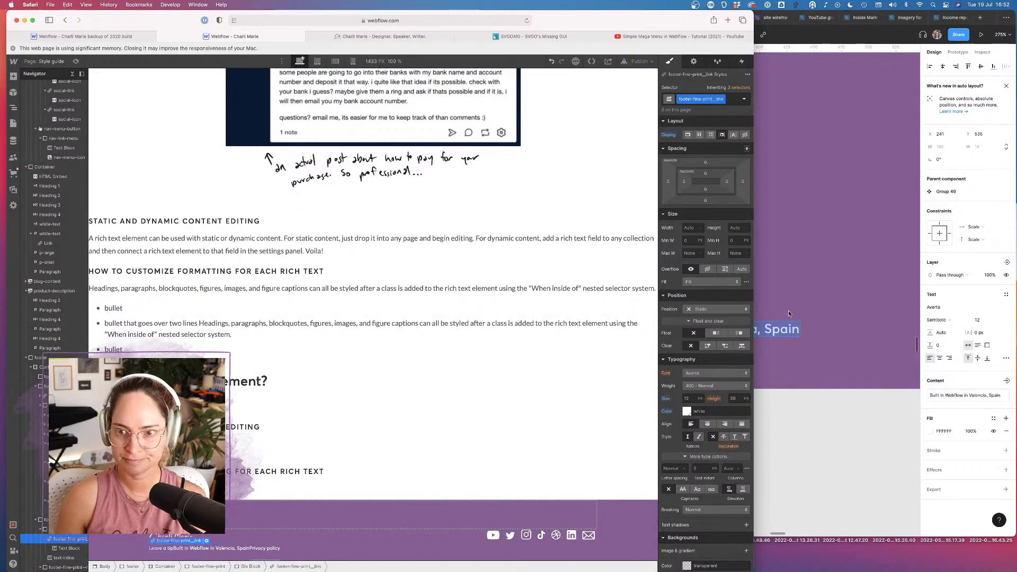
left_click(732, 101)
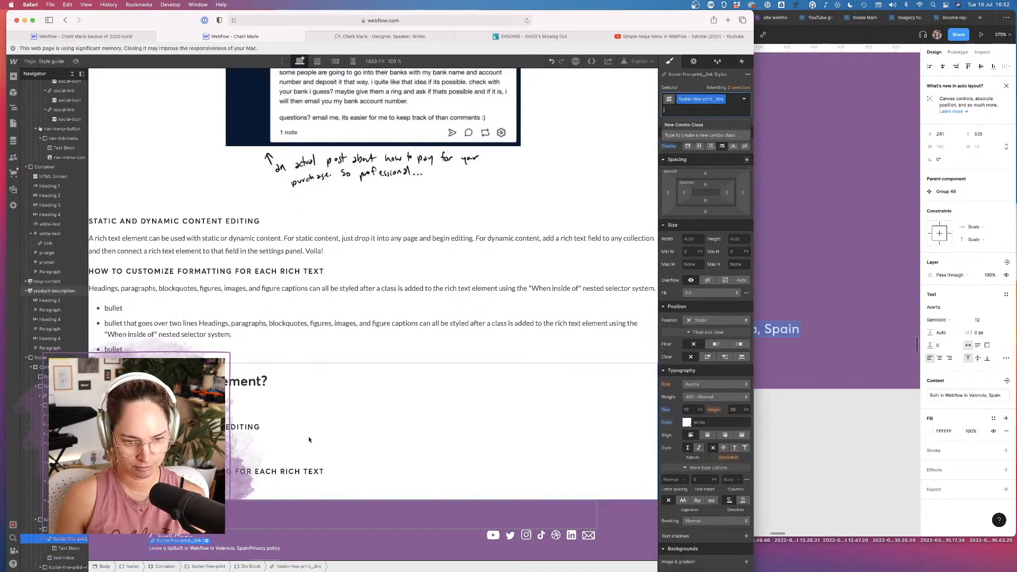
left_click(193, 551)
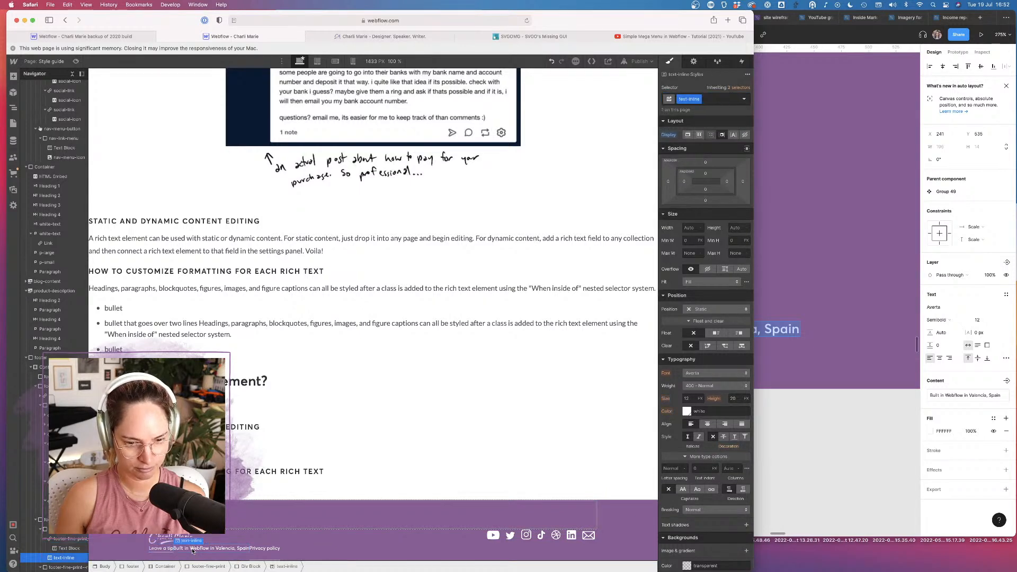
left_click(706, 99)
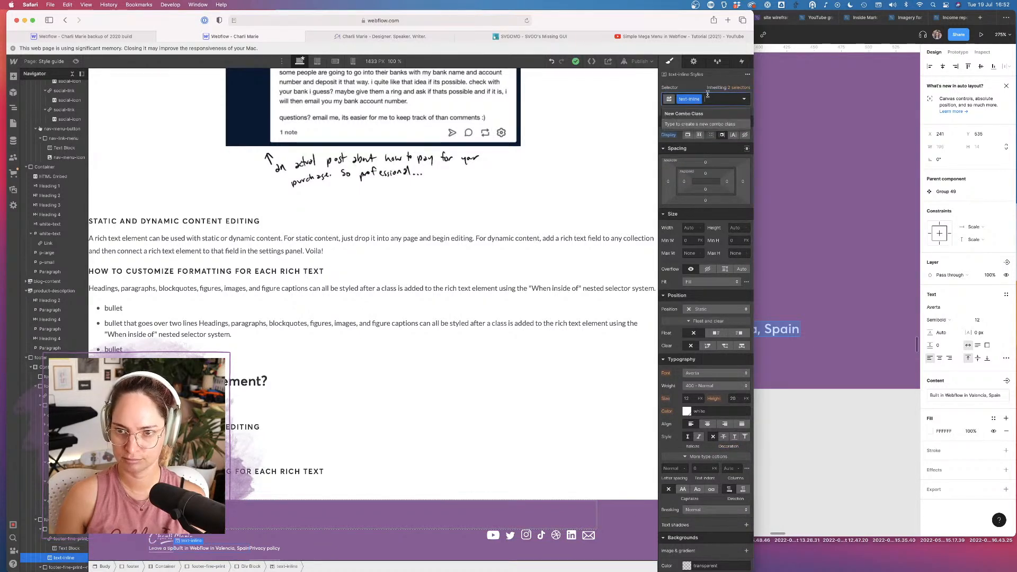
type("mr")
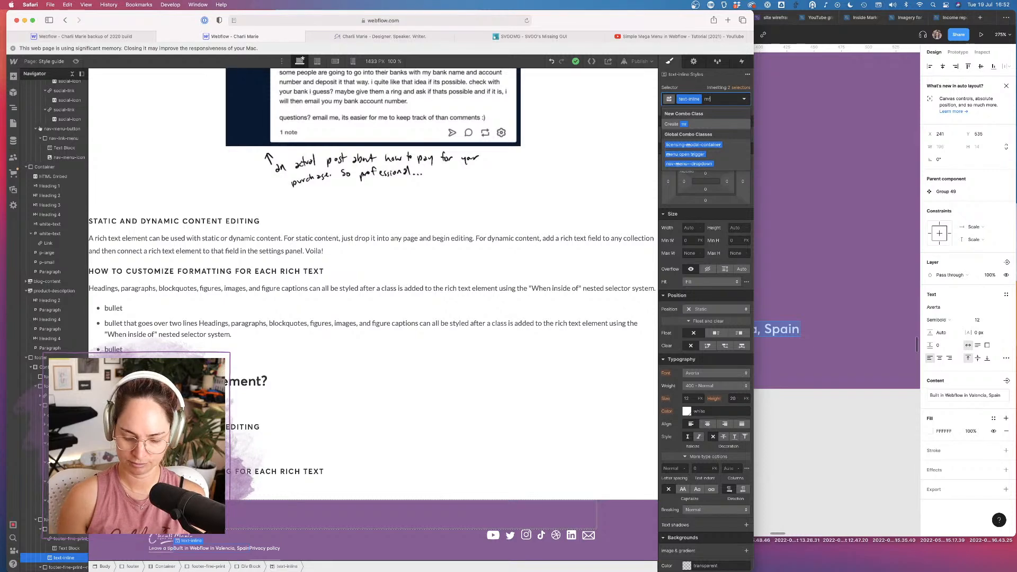
type("-20")
key("Return")
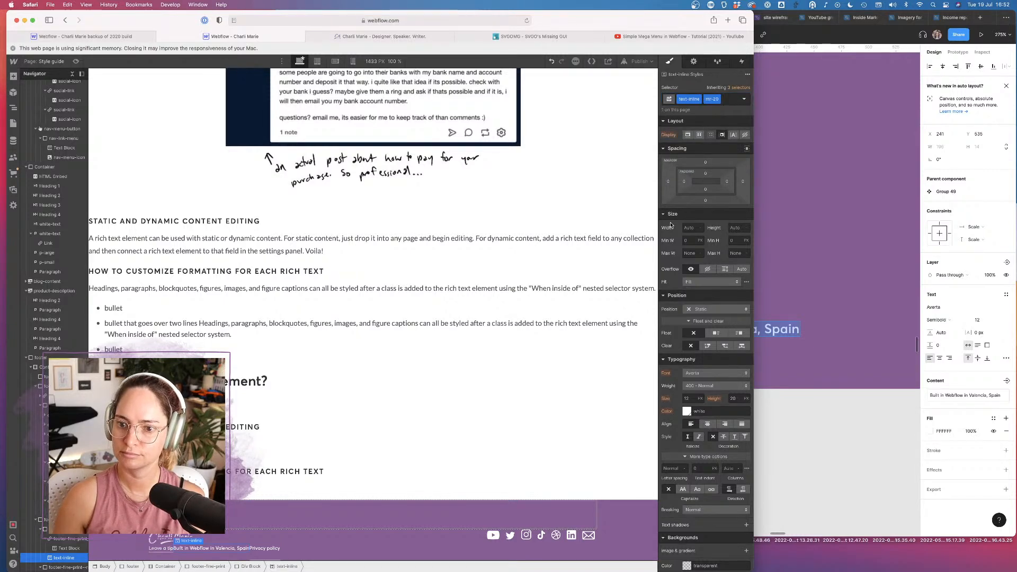
key("BackSpace")
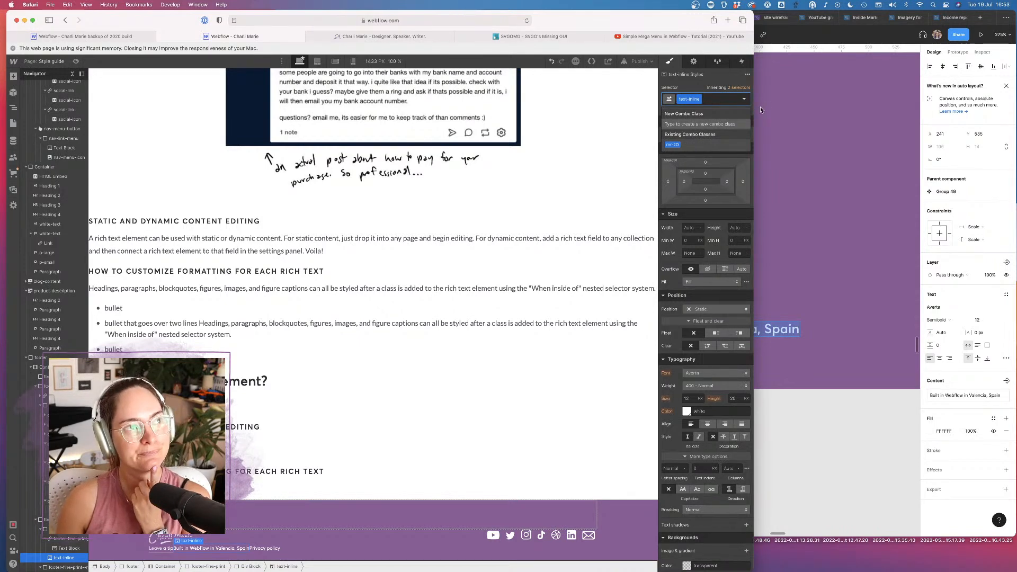
Add the combo class mr-16 to the text-inline credit text and set its left margin to 16 px
type("mr-16")
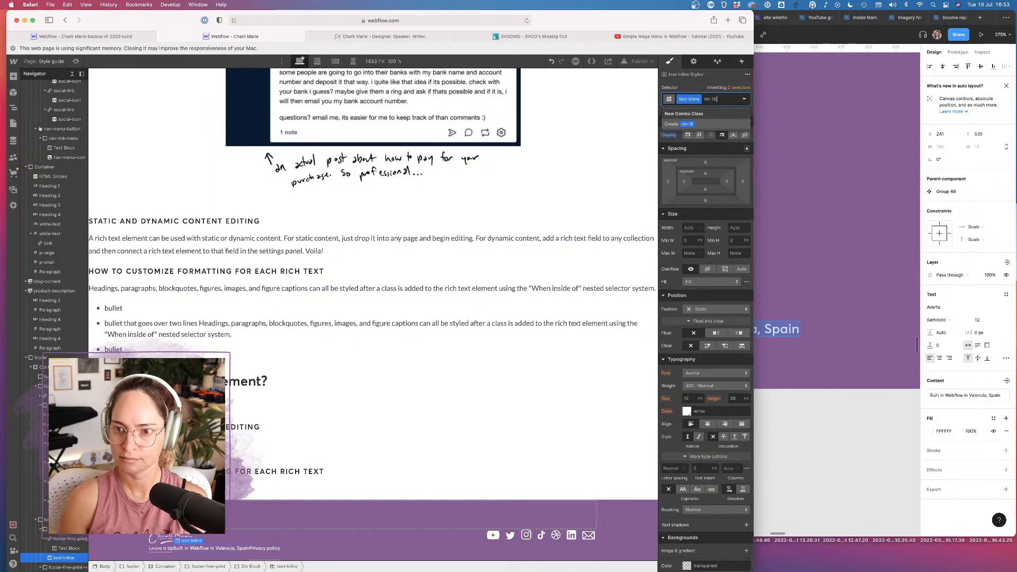
key("Return")
left_click(667, 182)
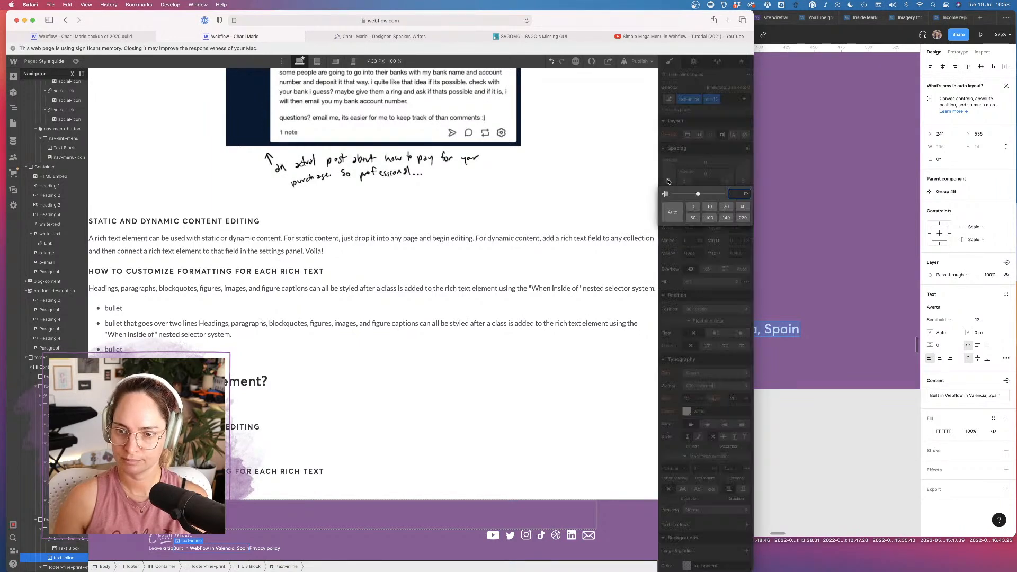
type("16")
key("Return")
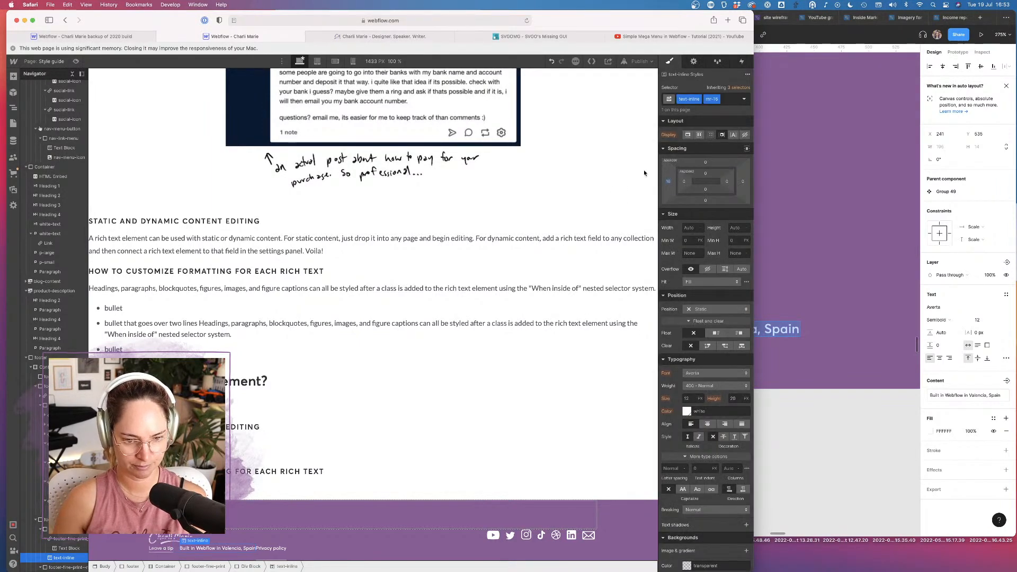
Create the class footer-fine-print--left on the div block around the tip link and credit text, and make it grow to fill available space
left_click(46, 529)
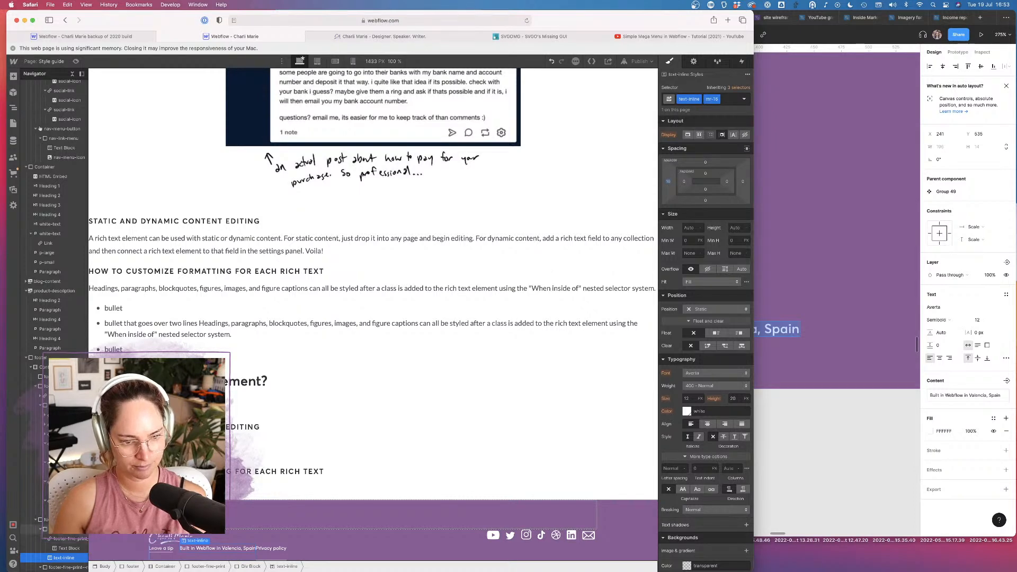
left_click(695, 99)
type("f")
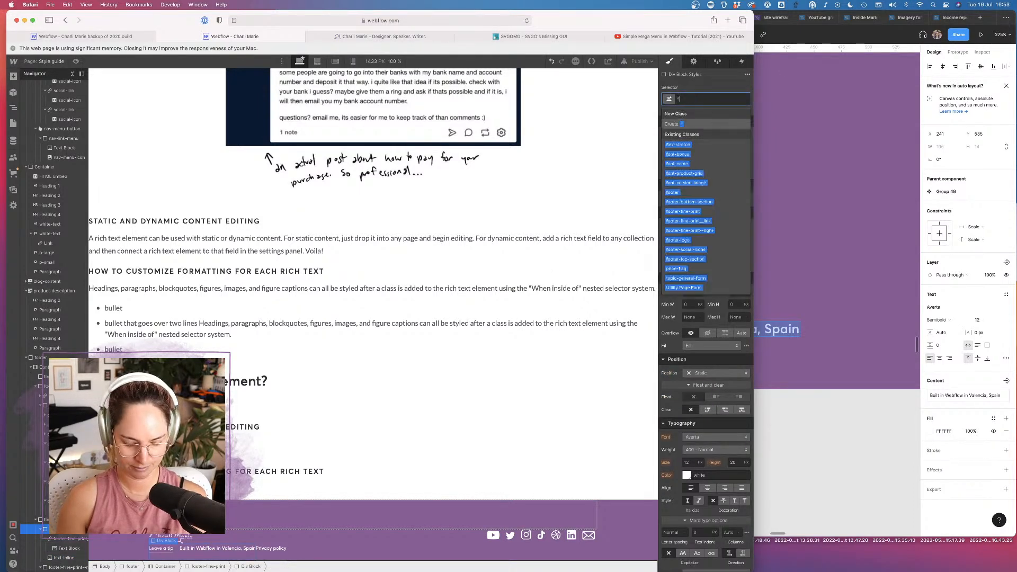
type("ooter-fine-print--left")
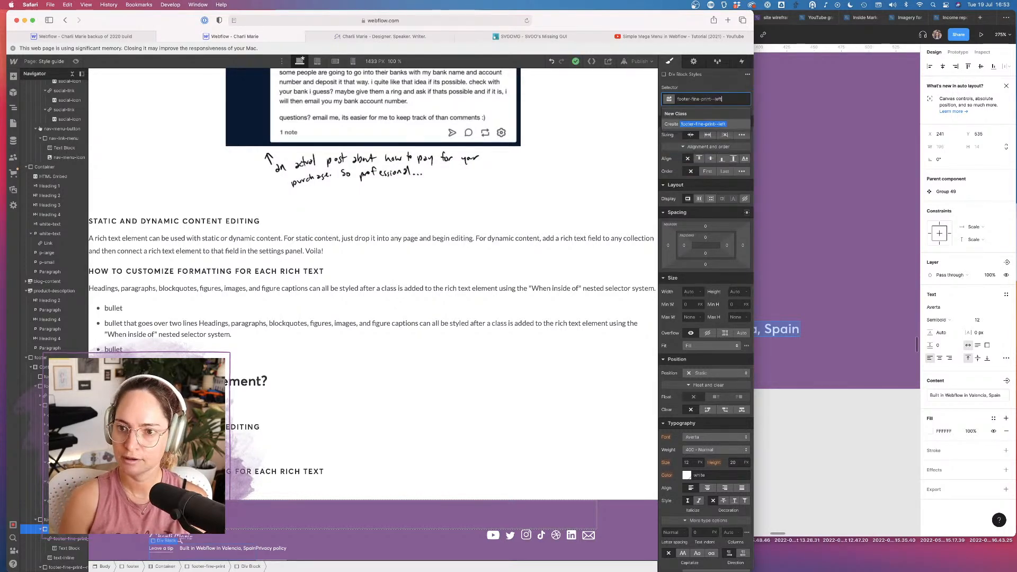
key("Return")
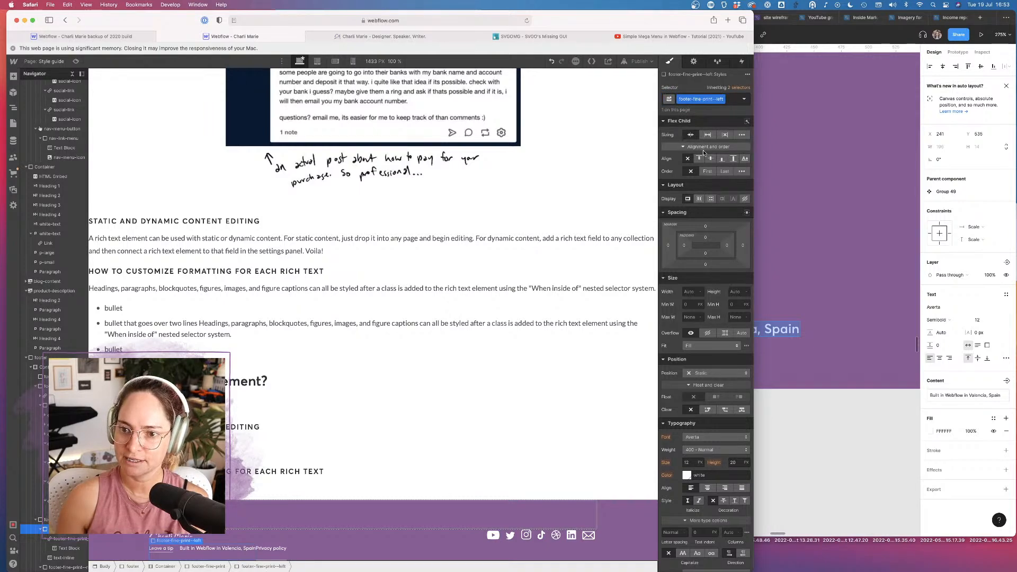
left_click(707, 134)
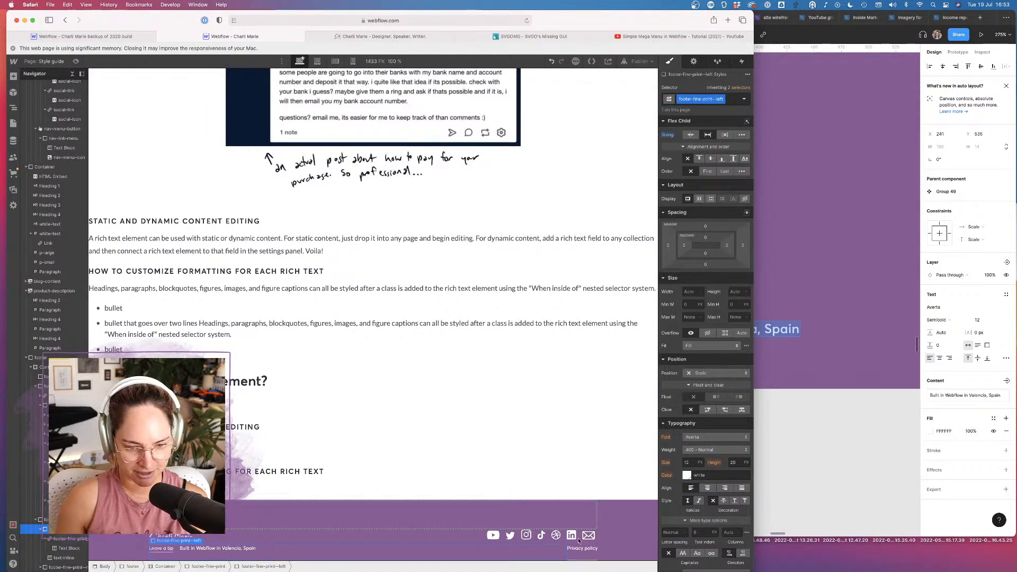
left_click(594, 551)
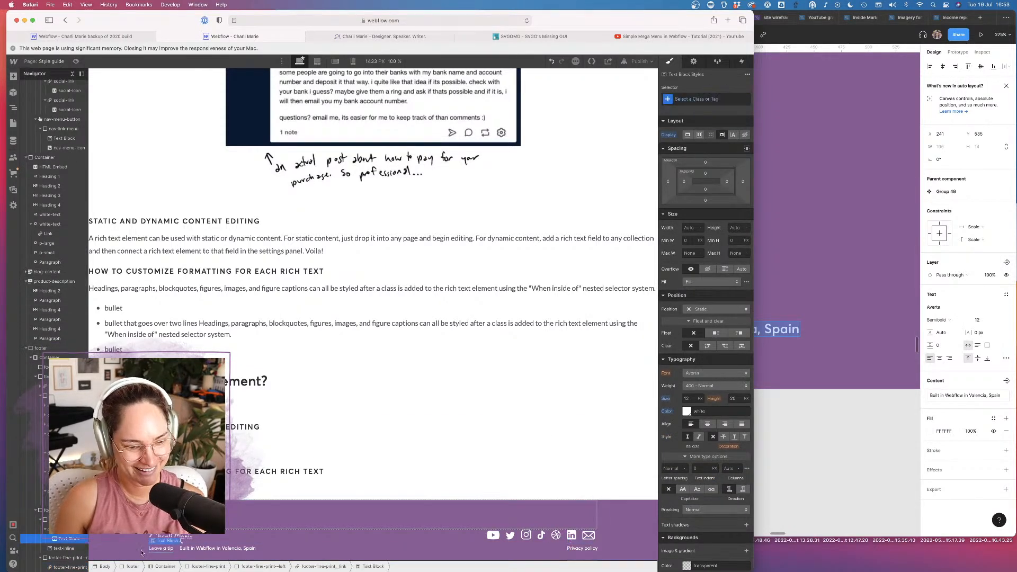
left_click(164, 552)
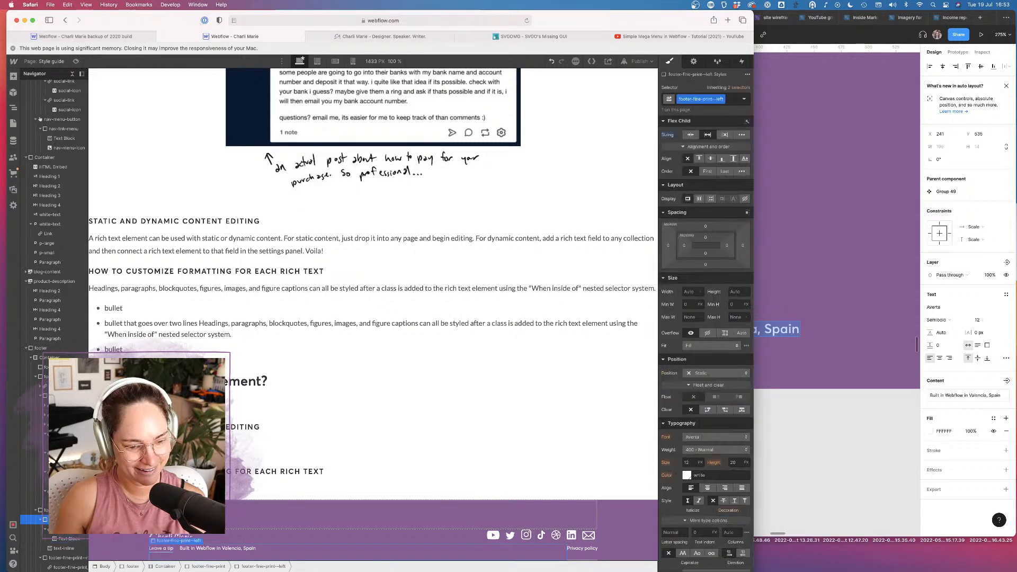
left_click(66, 532)
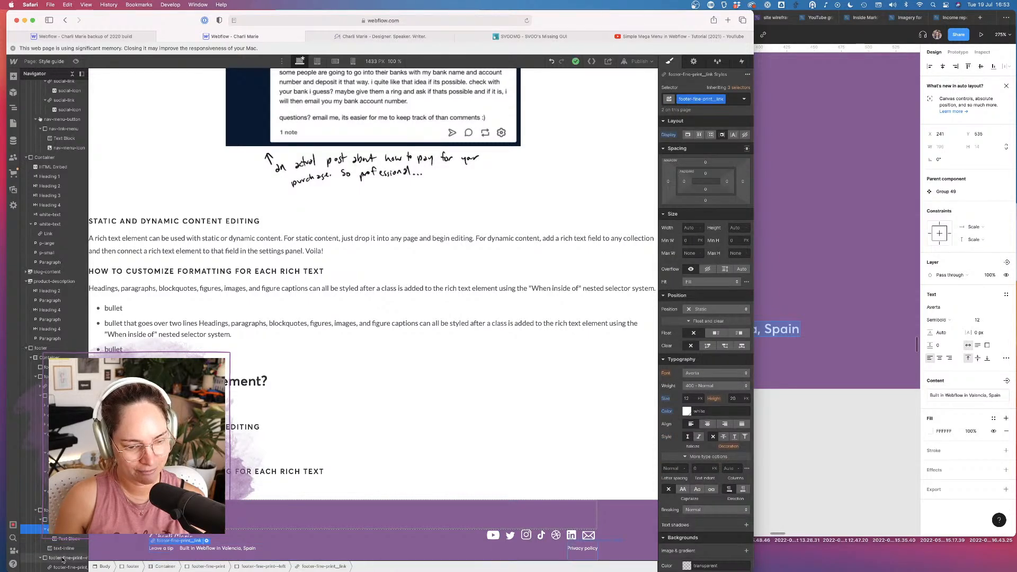
left_click(68, 558)
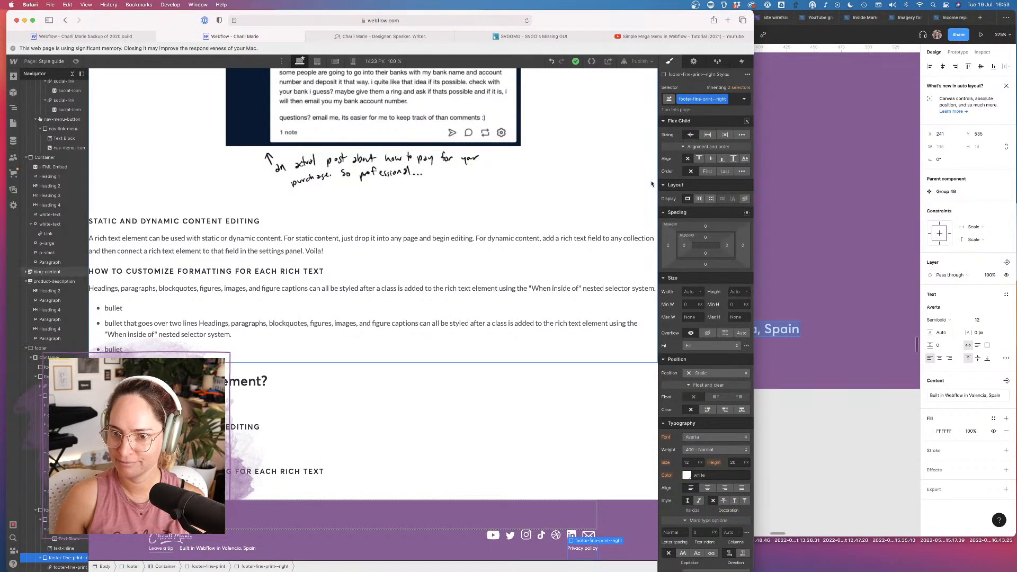
left_click(69, 567)
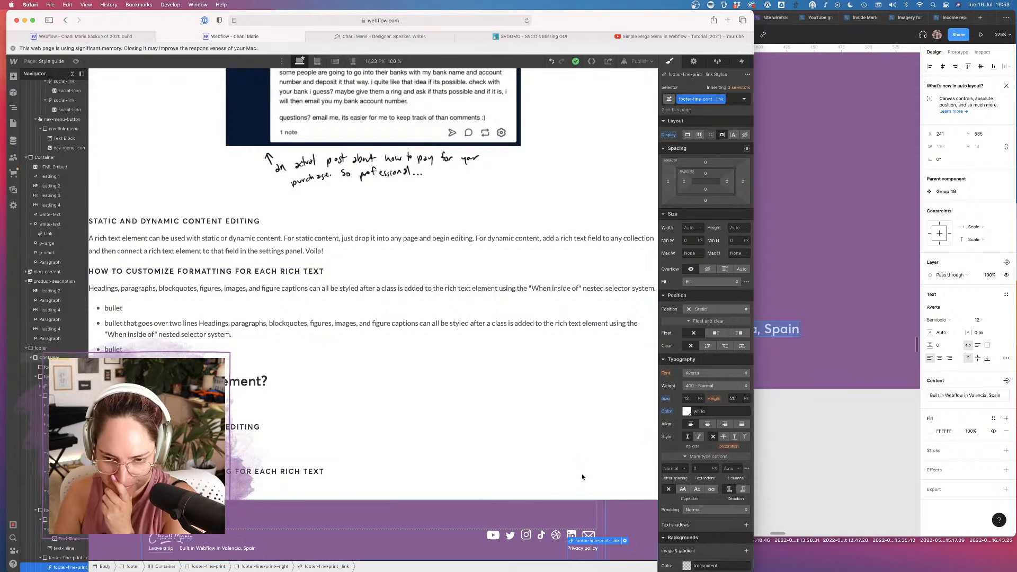
Align the children of the footer-fine-print flex container to the centre
left_click(160, 549)
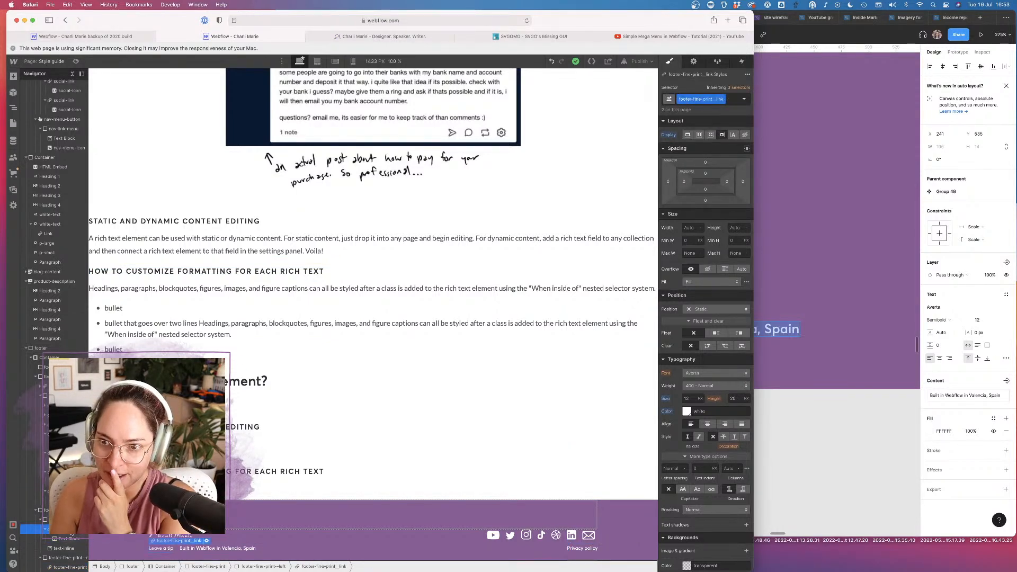
left_click(63, 520)
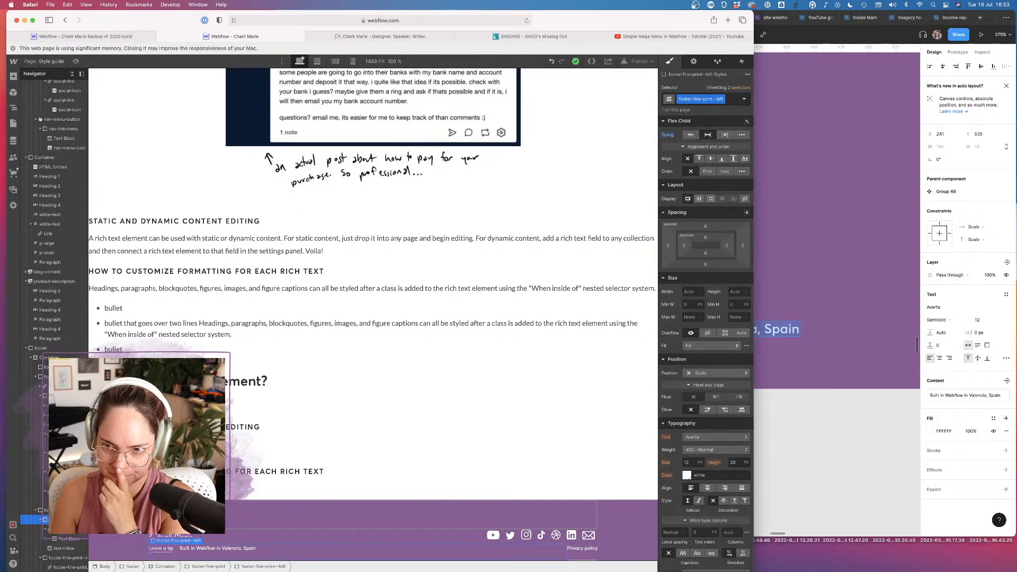
left_click(61, 532)
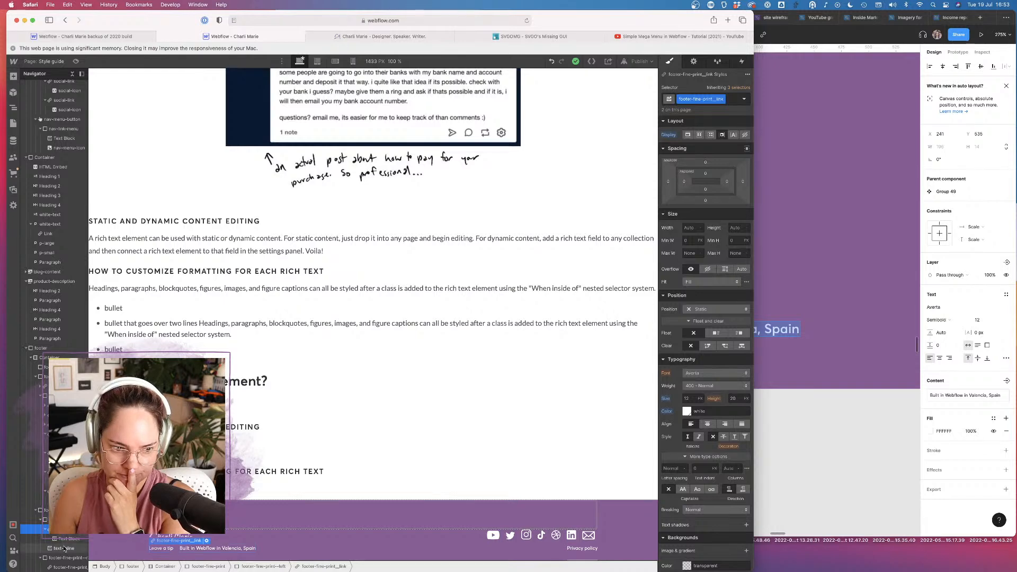
left_click(63, 548)
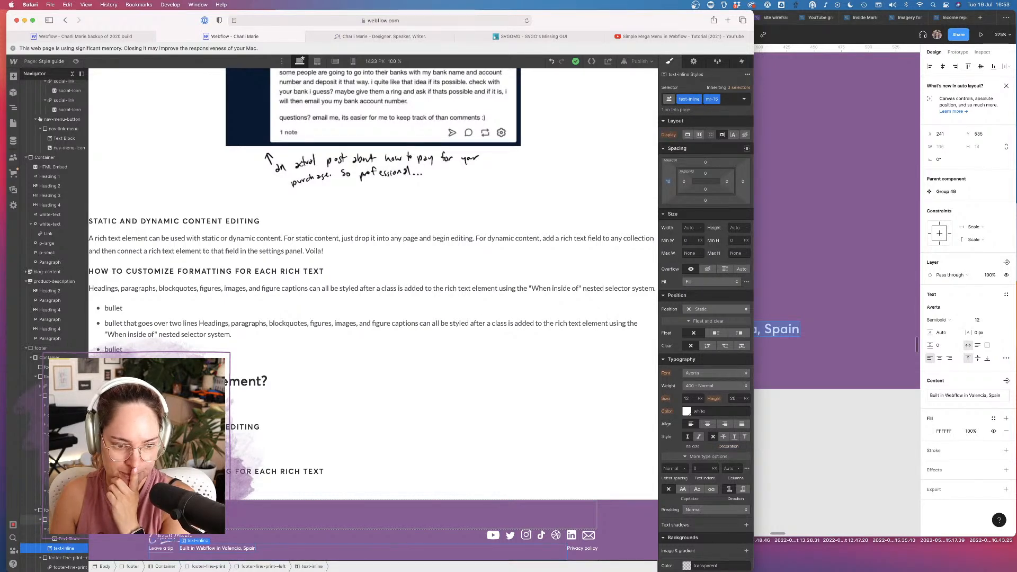
left_click(64, 520)
left_click(64, 510)
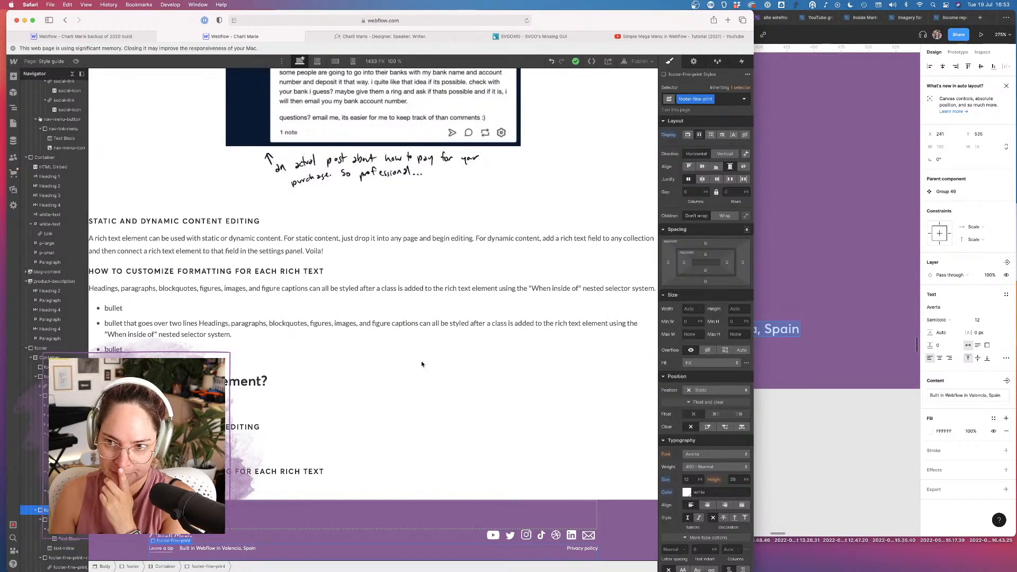
left_click(707, 168)
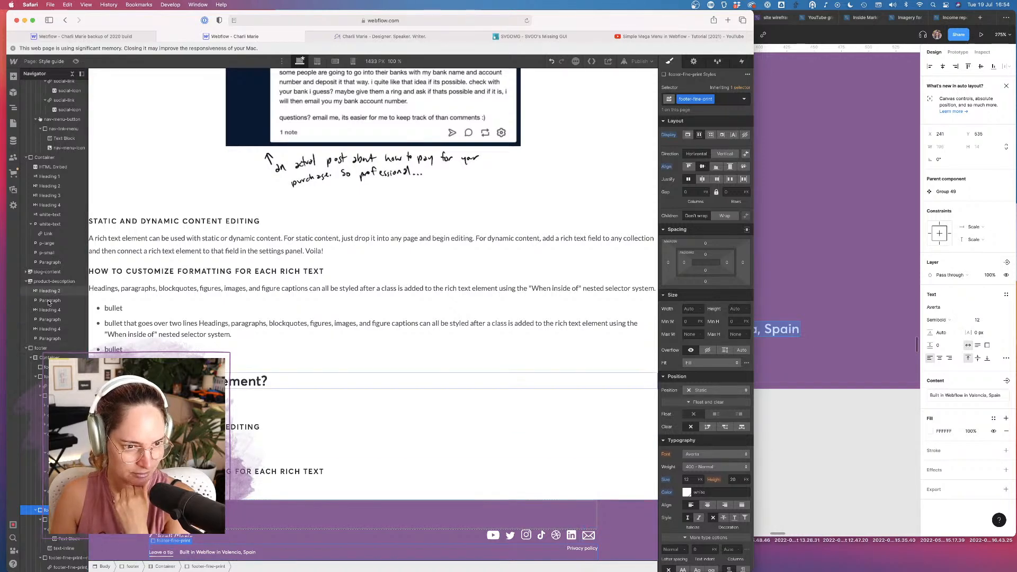
Set the top and bottom padding of the footer section to 40 px
left_click(41, 348)
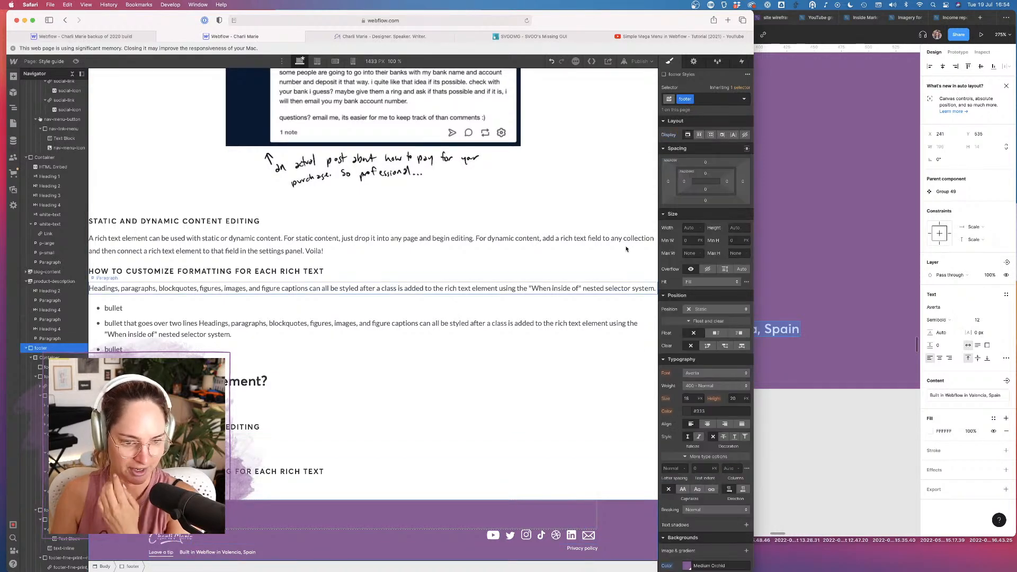
left_click(706, 191)
type("40")
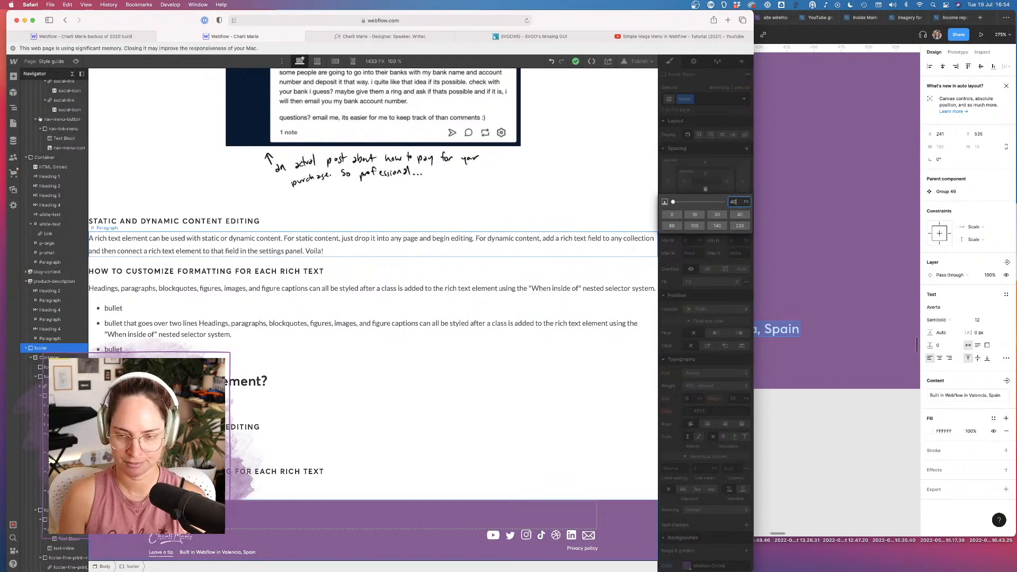
key("Return")
left_click(707, 176)
type("40")
key("Return")
scroll(463, 344, "down", 1)
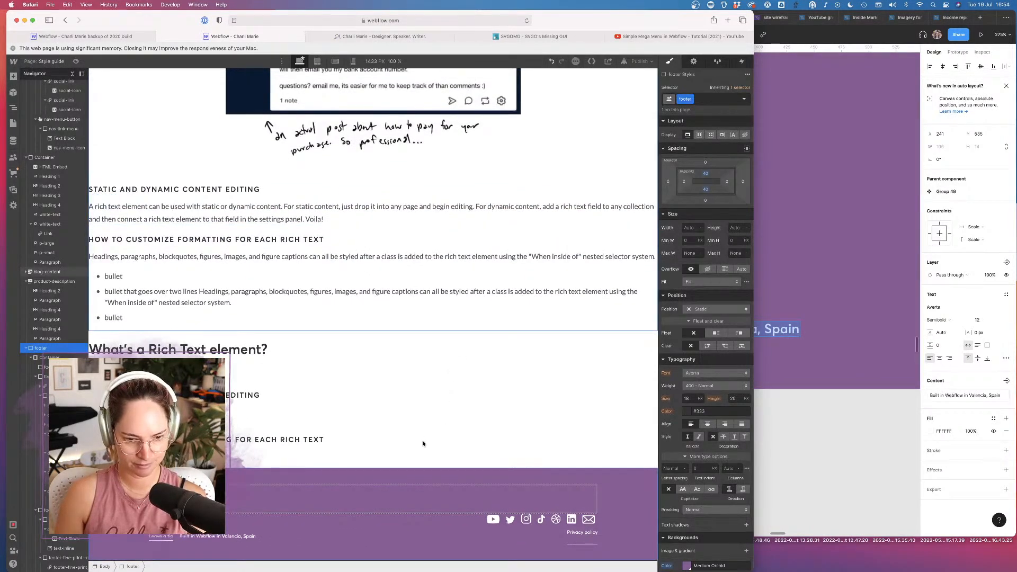
left_click(501, 422)
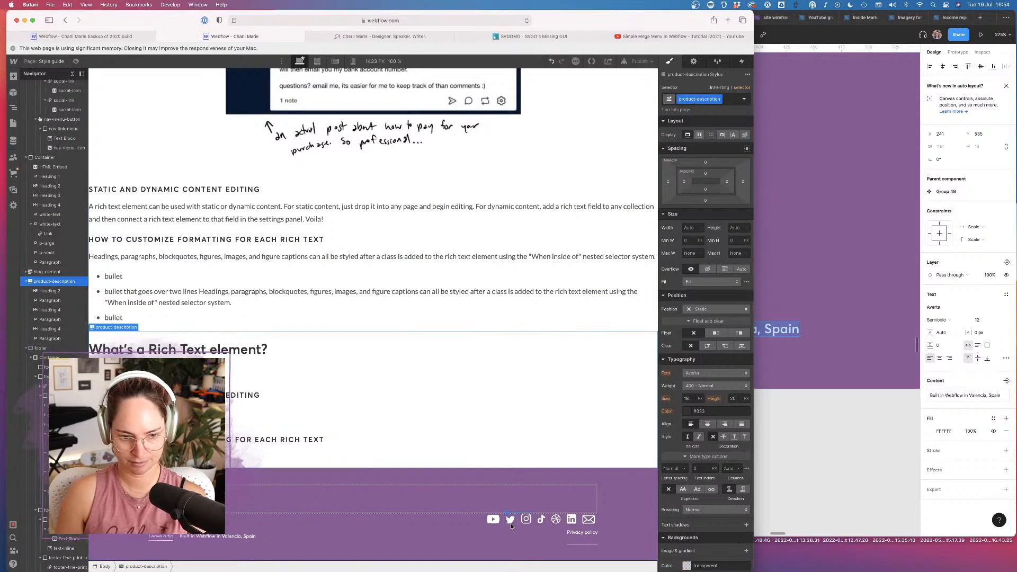
Set the top margin of the footer-fine-print block to 18 px
left_click(202, 543)
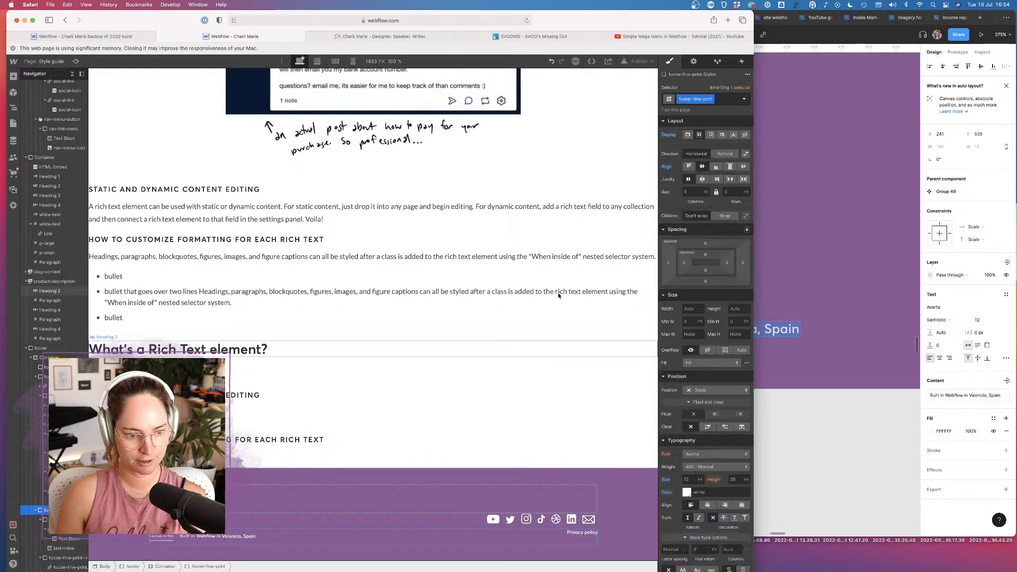
left_click(708, 242)
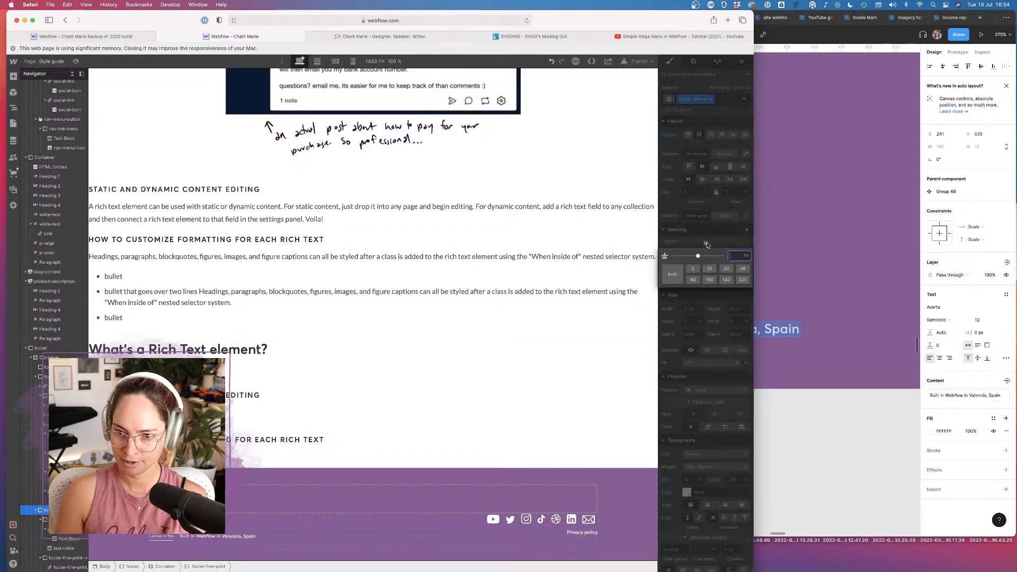
type("18")
key("Return")
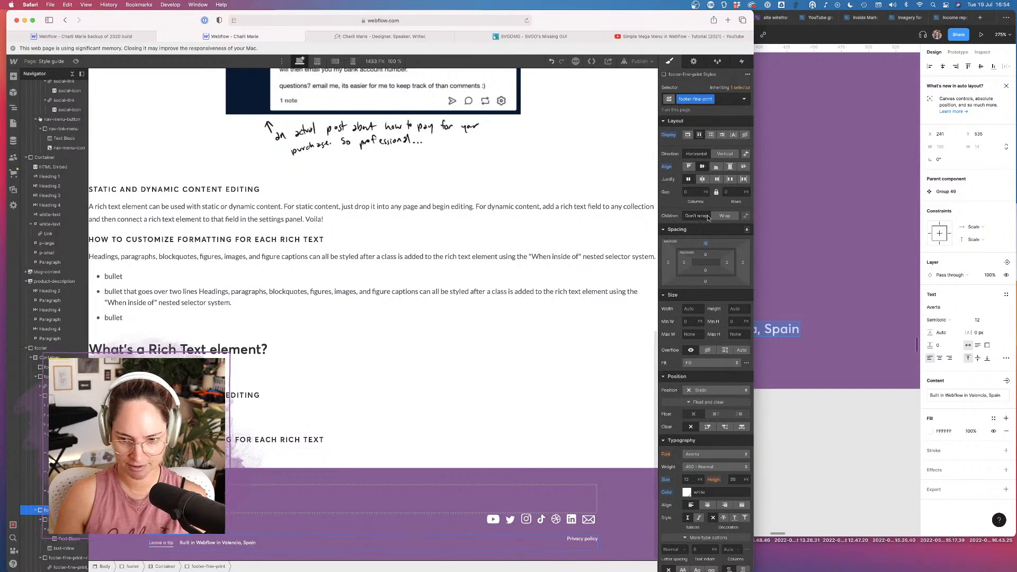
left_click(515, 373)
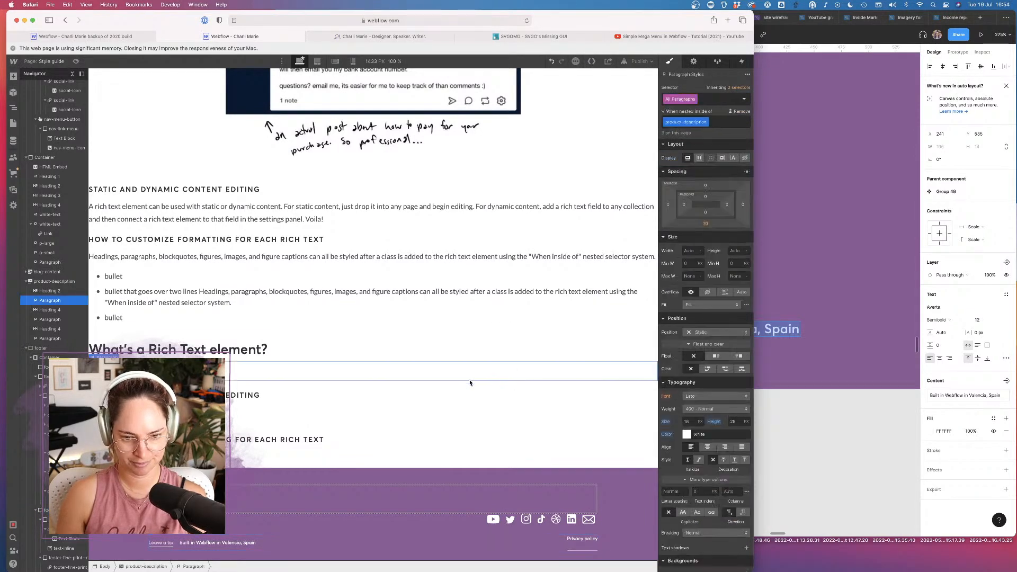
Set the top margin of the footer-bottom-section block to 40 px
left_click(303, 509)
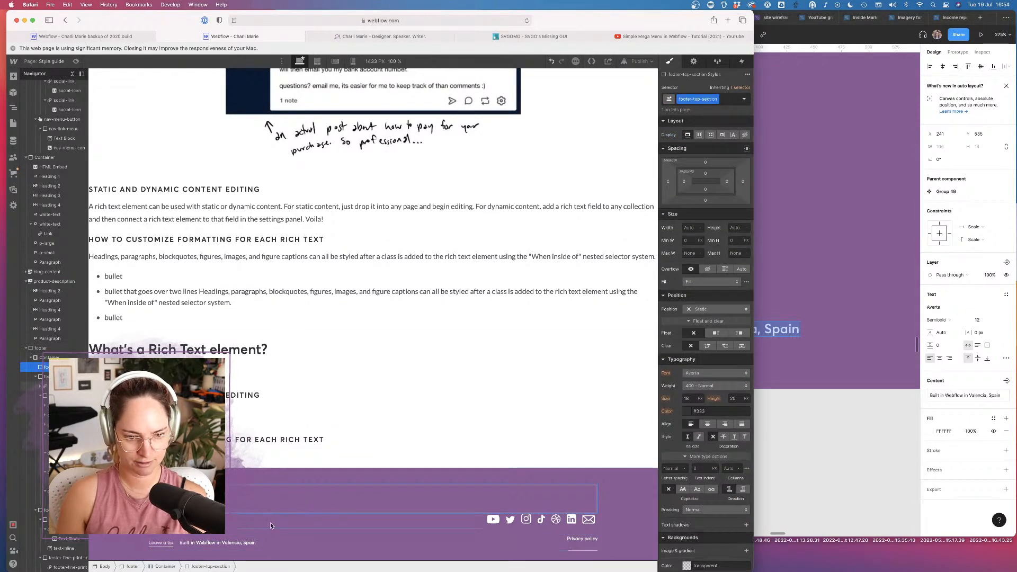
left_click(270, 522)
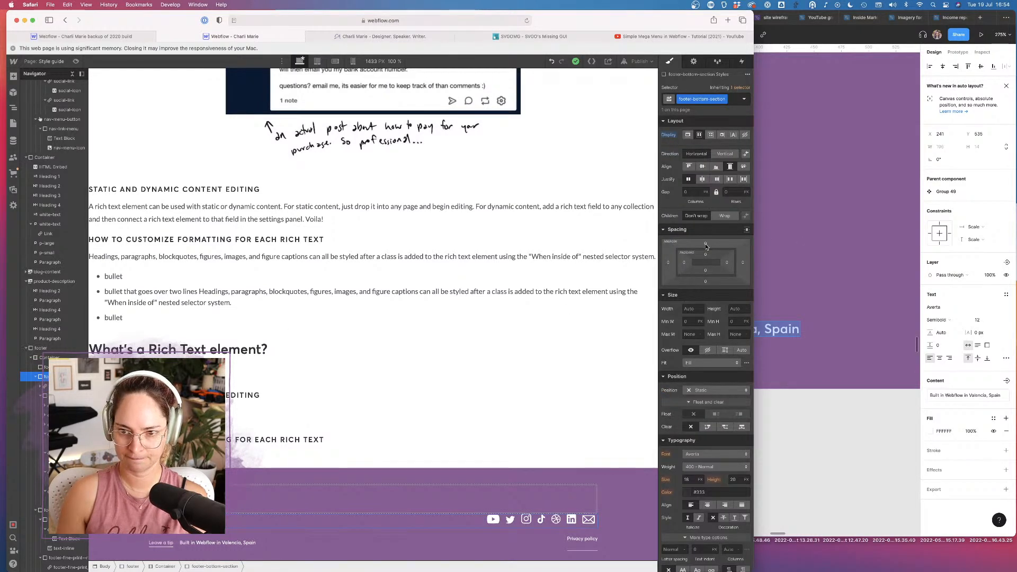
left_click(705, 245)
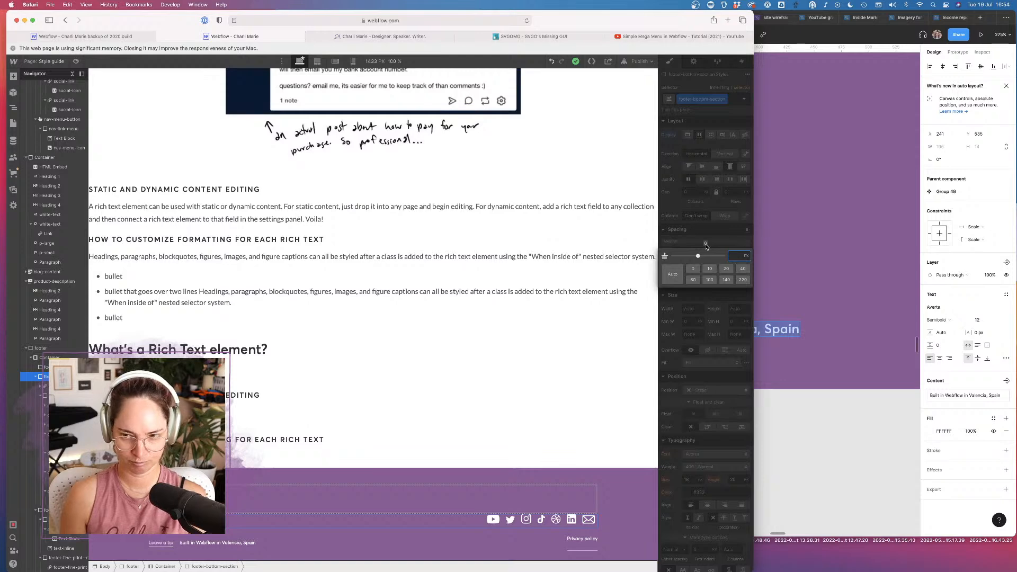
type("30")
key("Return")
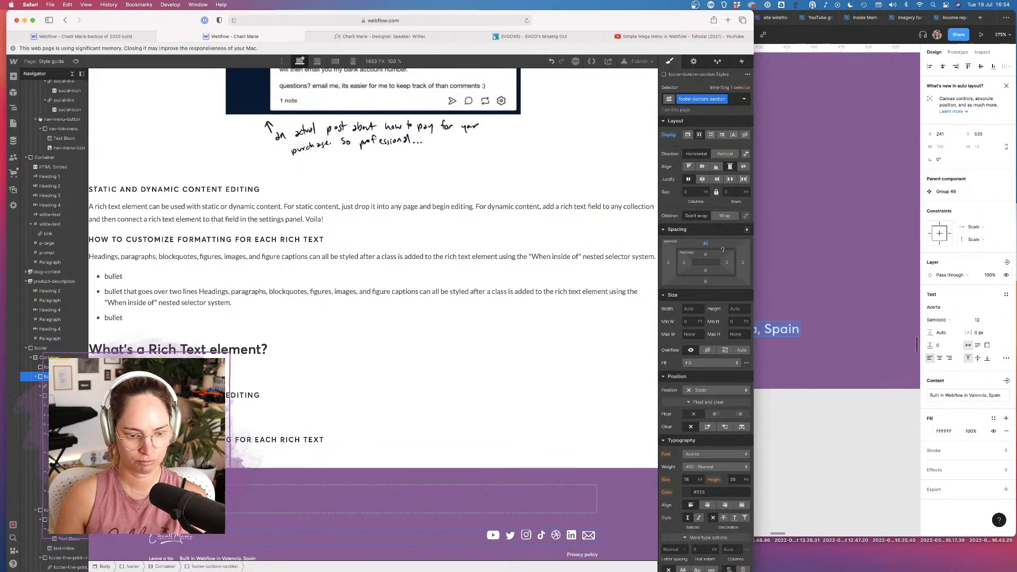
Review the footer and page layout in the Figma design, and bring up the Simple Mega Menu in Webflow video in Safari
left_click(828, 419)
scroll(736, 249, "left", 5)
scroll(736, 249, "up", 3)
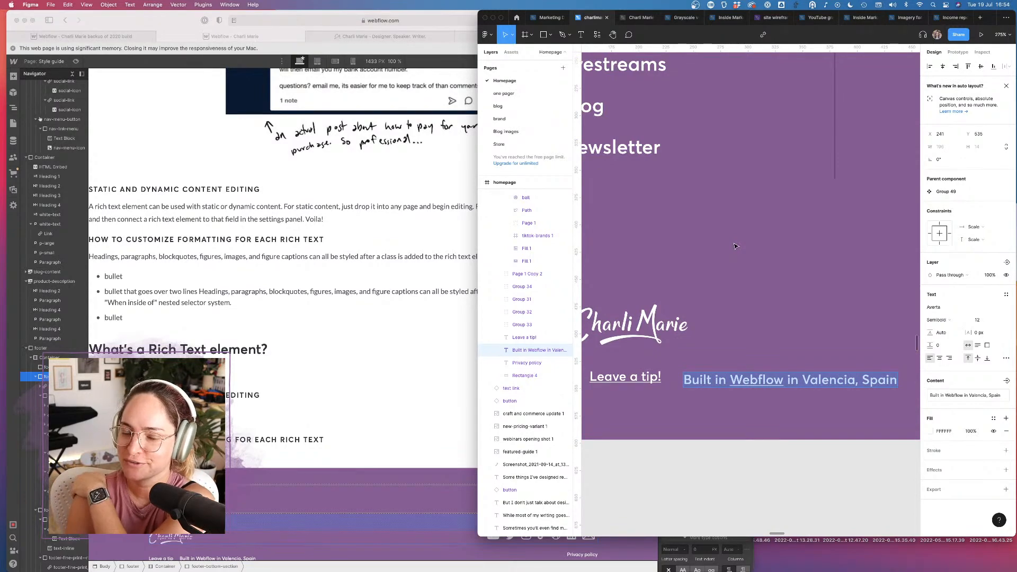
scroll(736, 237, "down", 2)
scroll(735, 237, "down", 10)
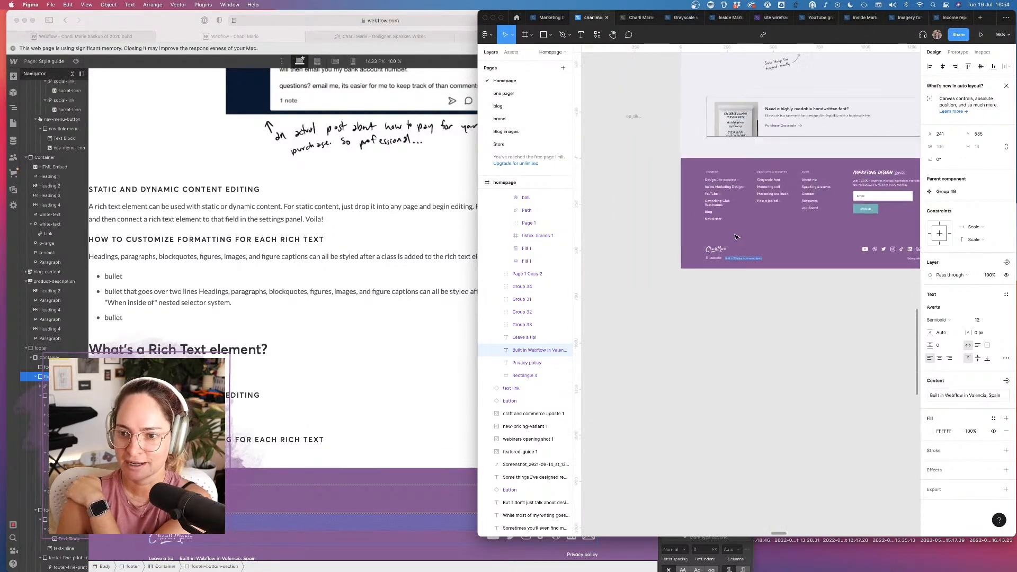
scroll(735, 236, "left", 5)
scroll(736, 237, "down", 8)
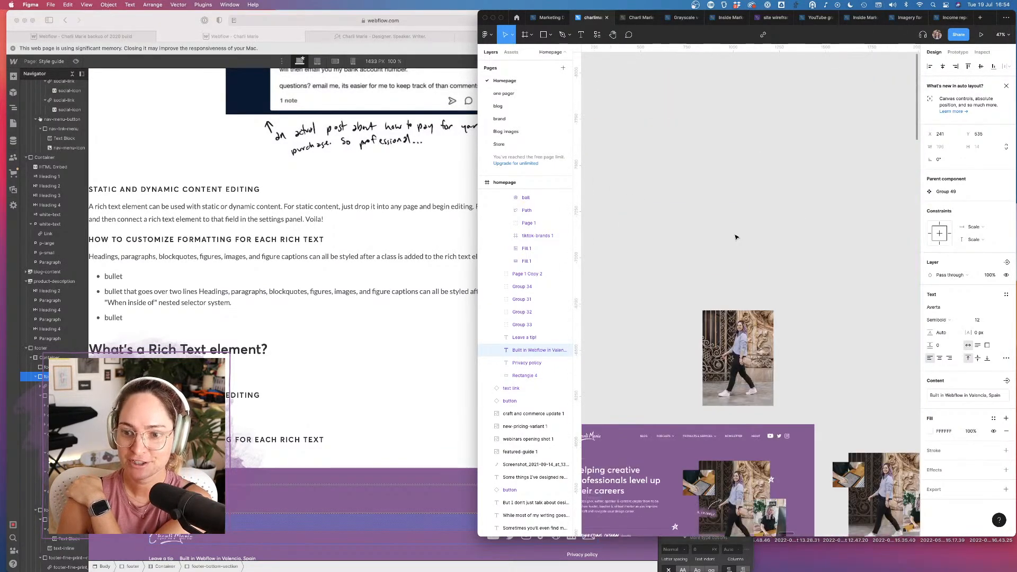
left_click(267, 168)
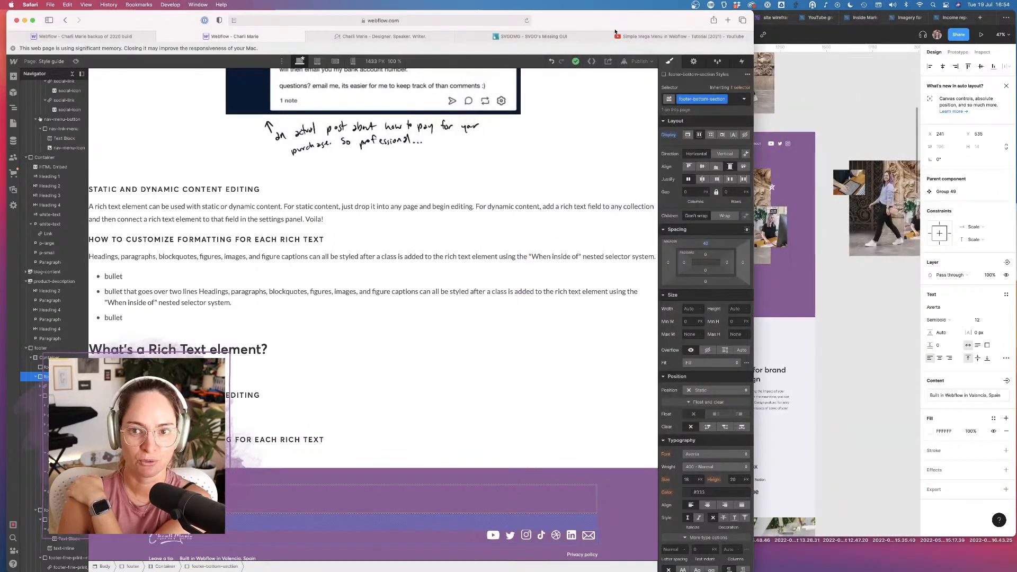
left_click(644, 36)
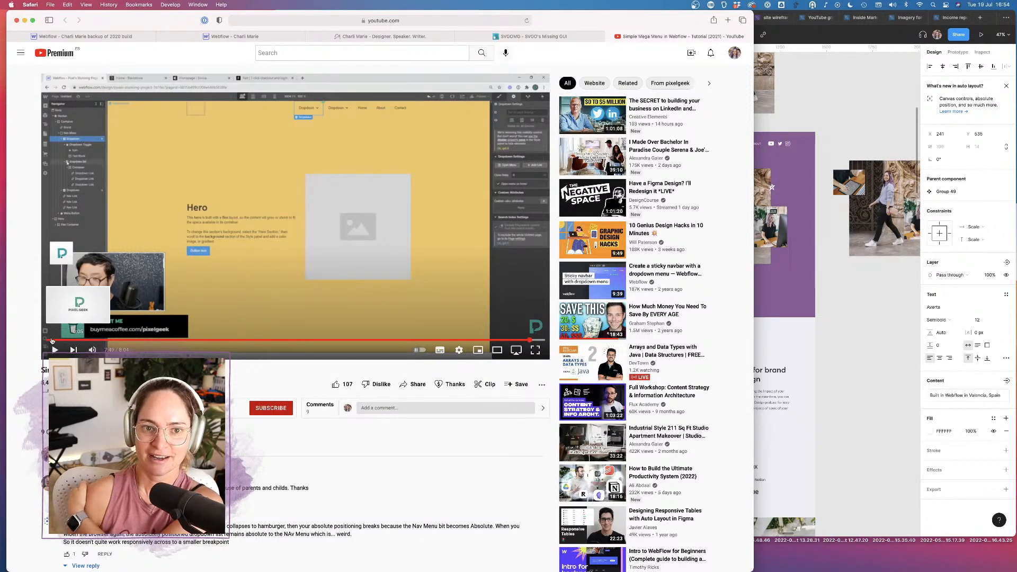
Switch to Figma and examine the homepage design from the hero section down to the footer
left_click(849, 330)
scroll(812, 341, "down", 3)
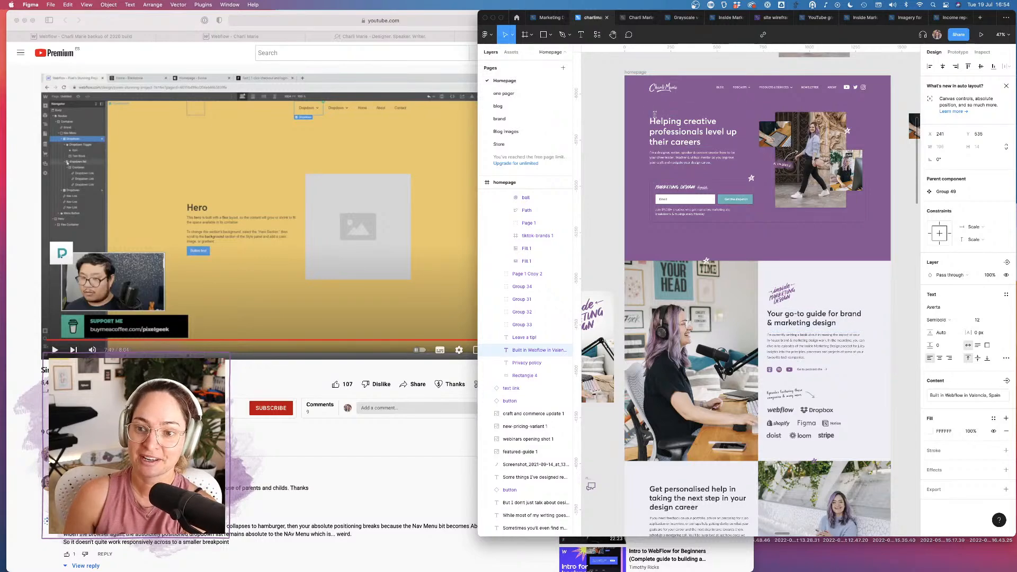
left_click_drag(611, 99, 889, 256)
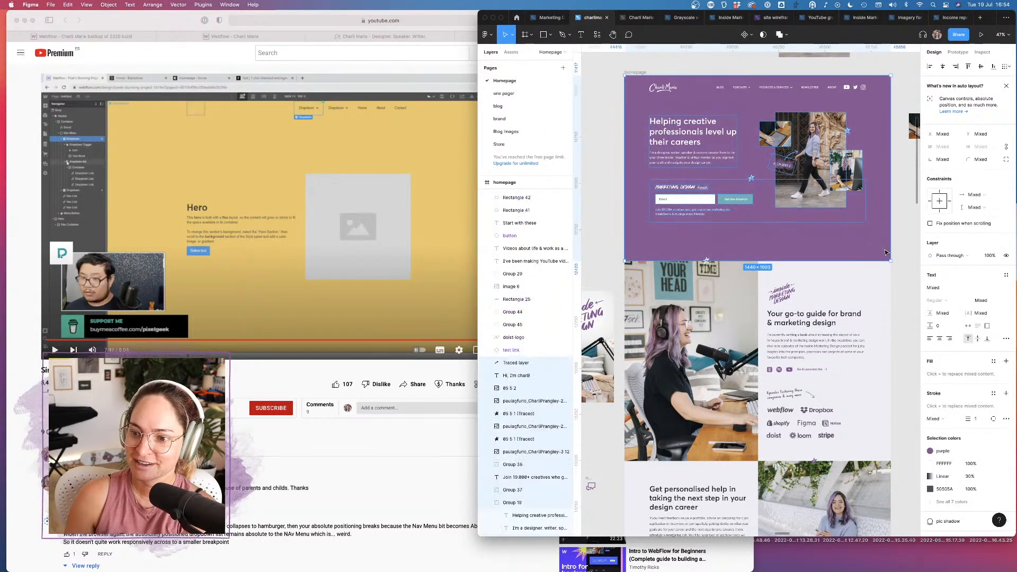
left_click(899, 258)
scroll(893, 260, "down", 5)
scroll(893, 259, "down", 6)
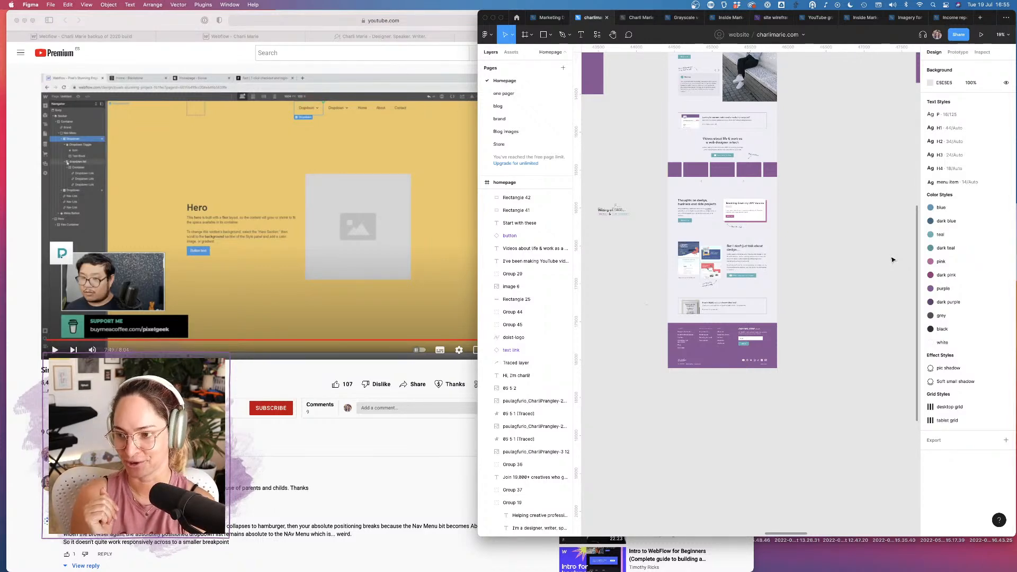
scroll(827, 178, "up", 10)
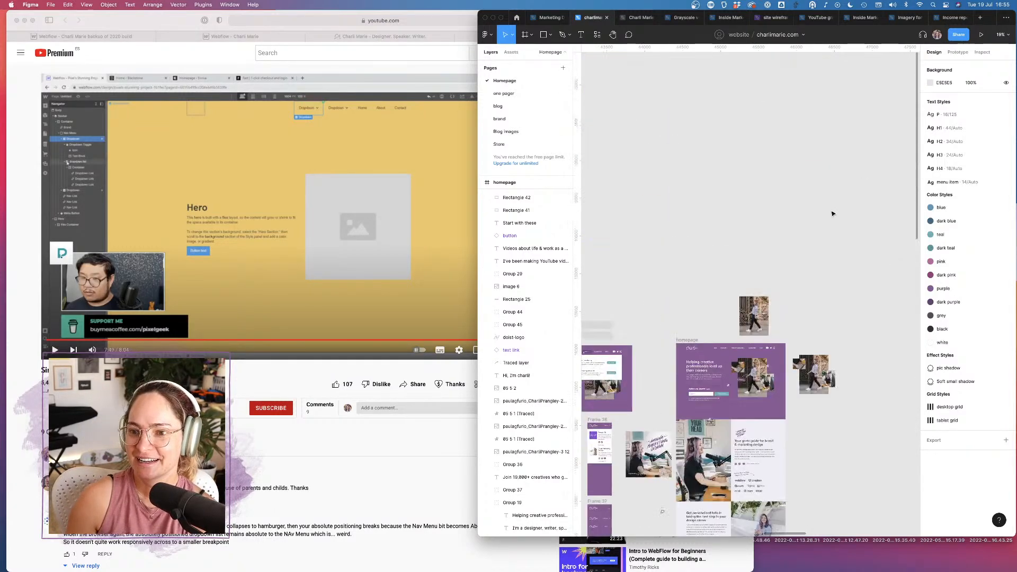
scroll(832, 211, "down", 5)
scroll(832, 213, "down", 1)
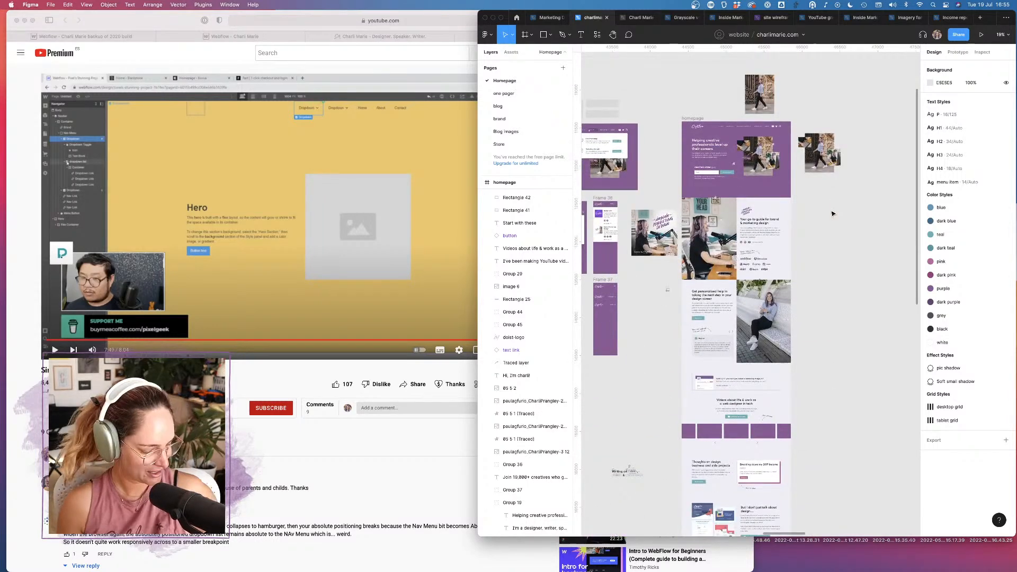